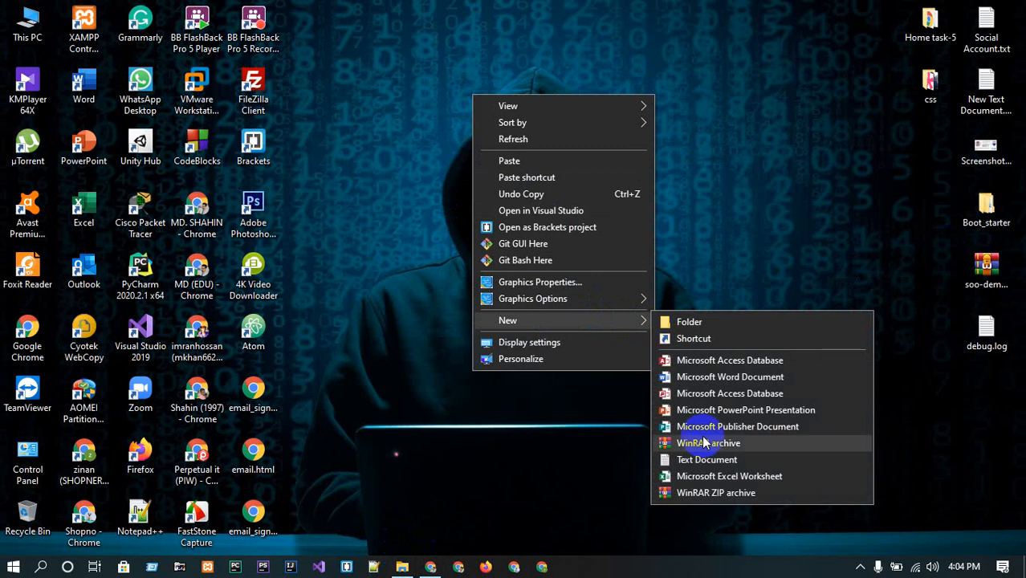
Create a new text document on the desktop, open it in Notepad and maximize the window.
left_click(695, 459)
key("Return")
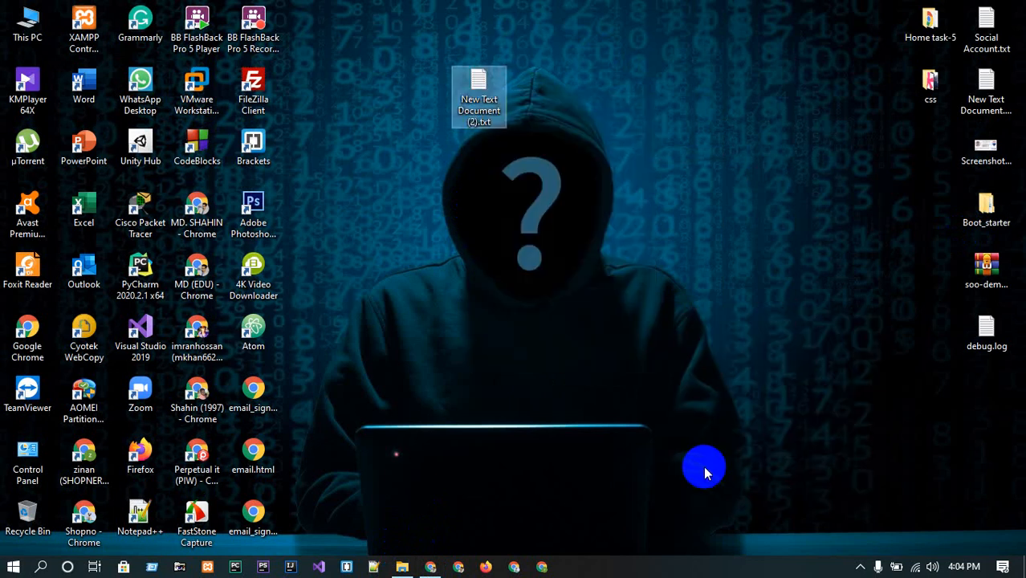
key("Return")
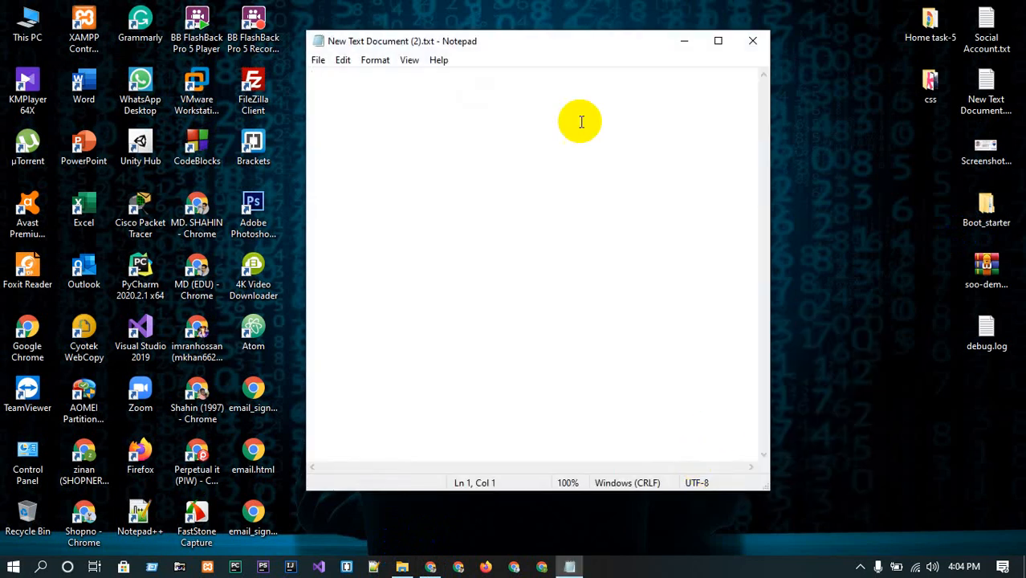
left_click(716, 40)
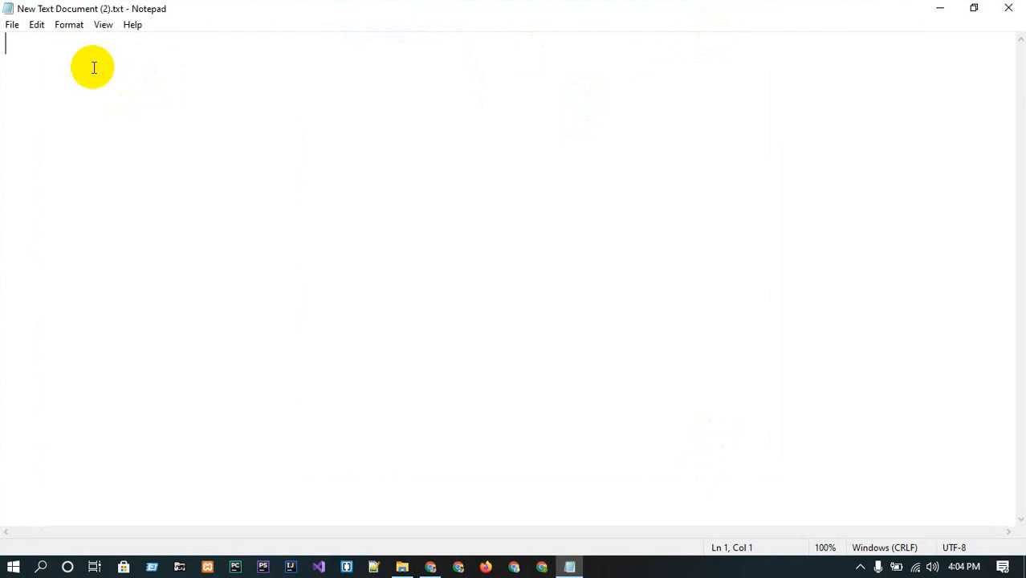
Type HTML and CSS on separate lines of the document.
type("HTMKL")
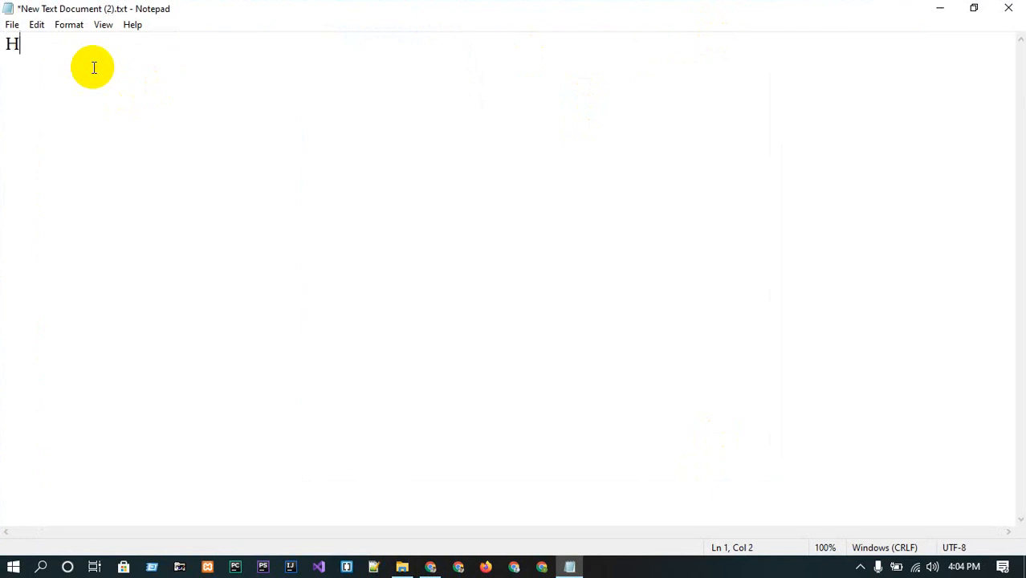
key("BackSpace")
key("BackSpace")
key("BackSpace")
type("ML")
key("Return")
type("CSS")
key("Return")
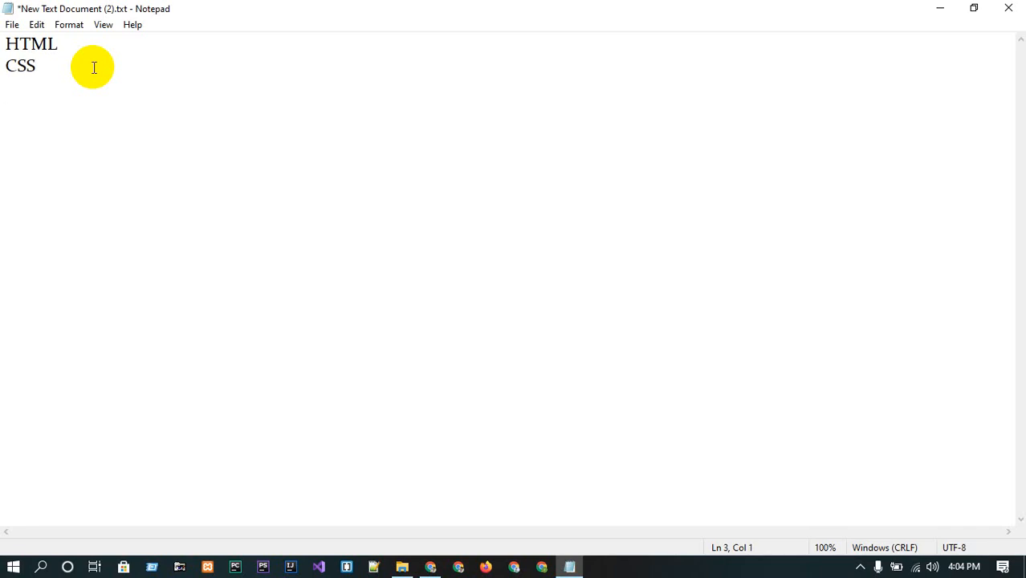
Delete the typed lines, leaving an empty first line with the cursor on the second line.
type("V")
key("BackSpace")
type("Bo")
key("BackSpace")
key("BackSpace")
key("BackSpace")
key("BackSpace")
key("BackSpace")
key("BackSpace")
key("BackSpace")
key("BackSpace")
key("BackSpace")
key("BackSpace")
key("BackSpace")
key("Return")
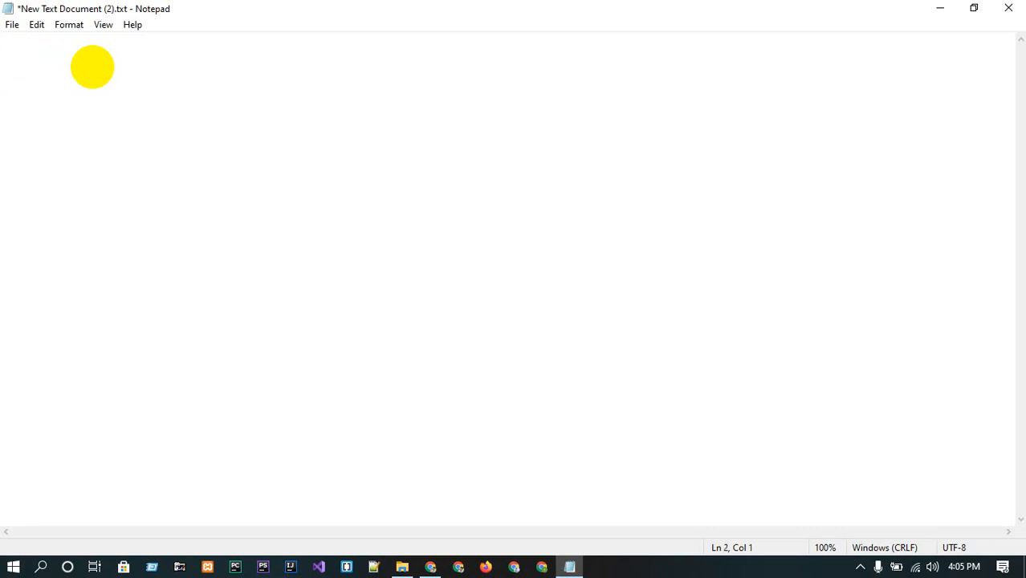
Type "Dynamic" followed by two blank lines.
type("Dynamic")
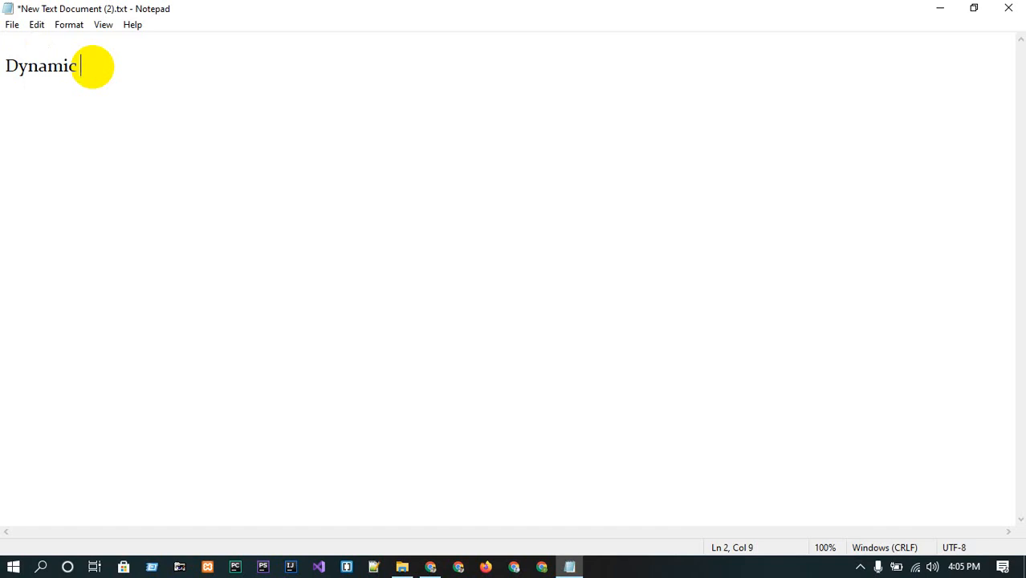
key("Return")
key("Return")
key("Return")
Type the line "WordPress / PHP Framworks".
type("WordPress")
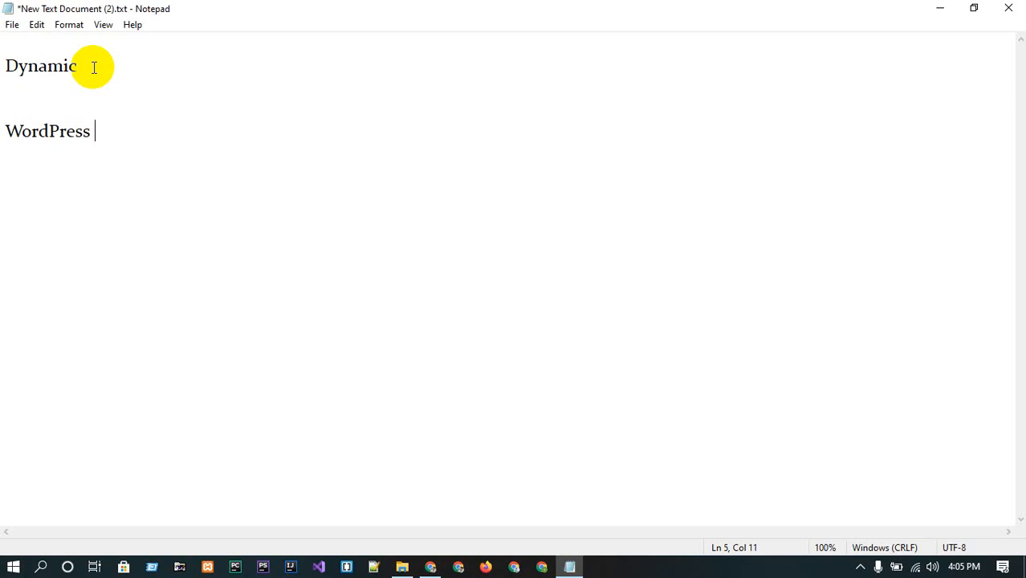
type("/ PHP Fram")
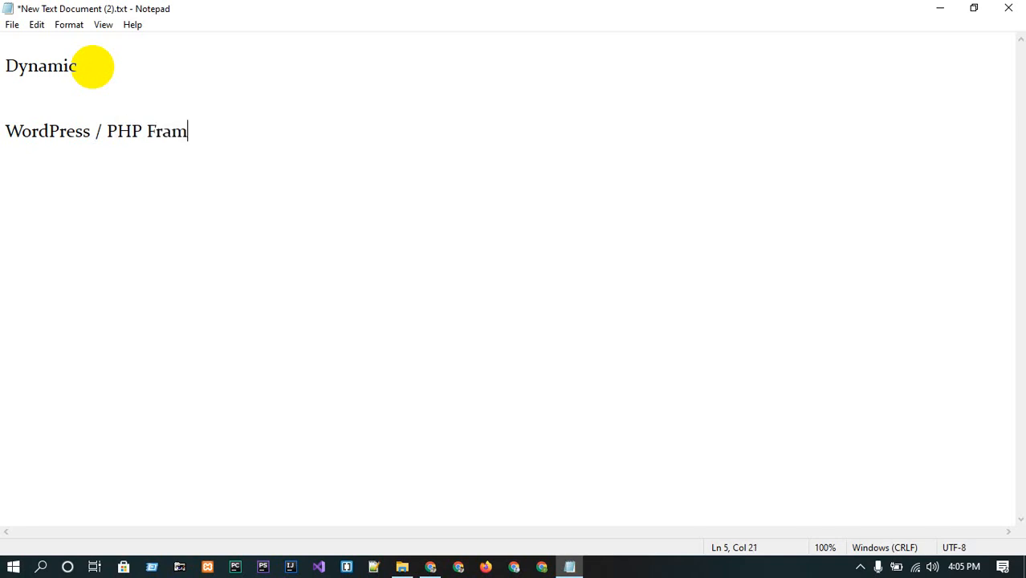
type("works")
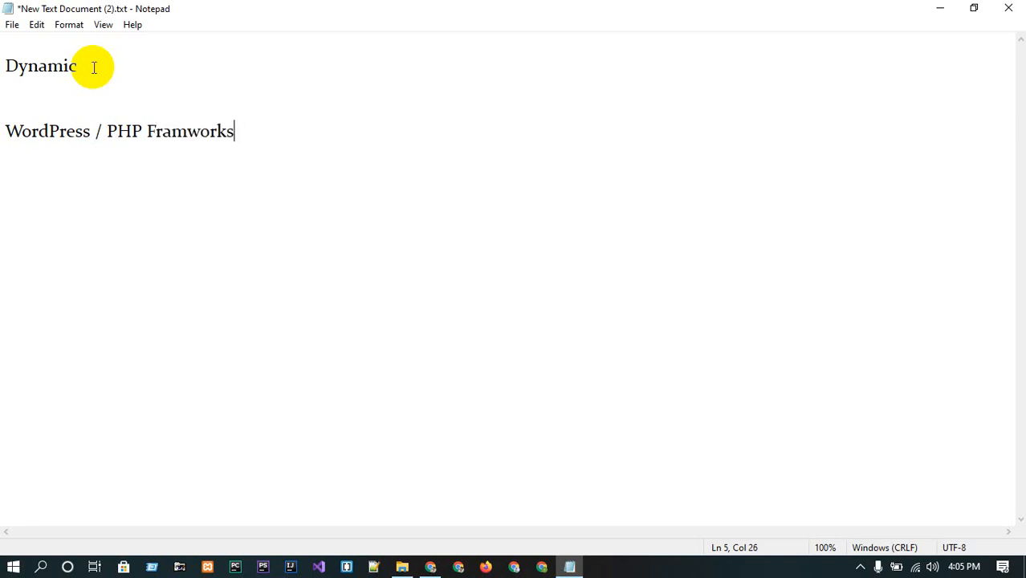
Add a new line reading "PHP MY Admin ? SQL Database/".
key("Return")
type("PHP MY ")
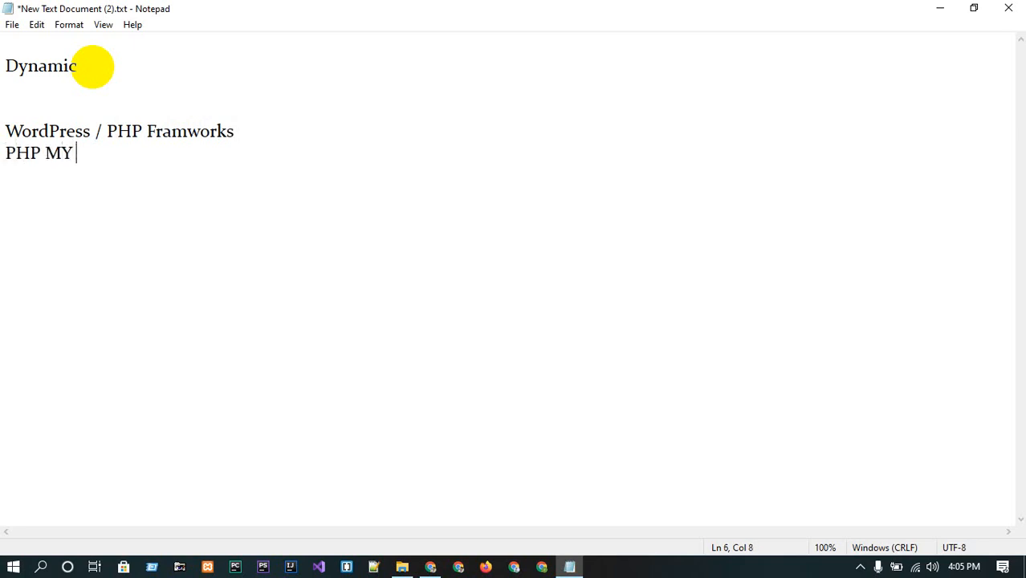
type("Admin ")
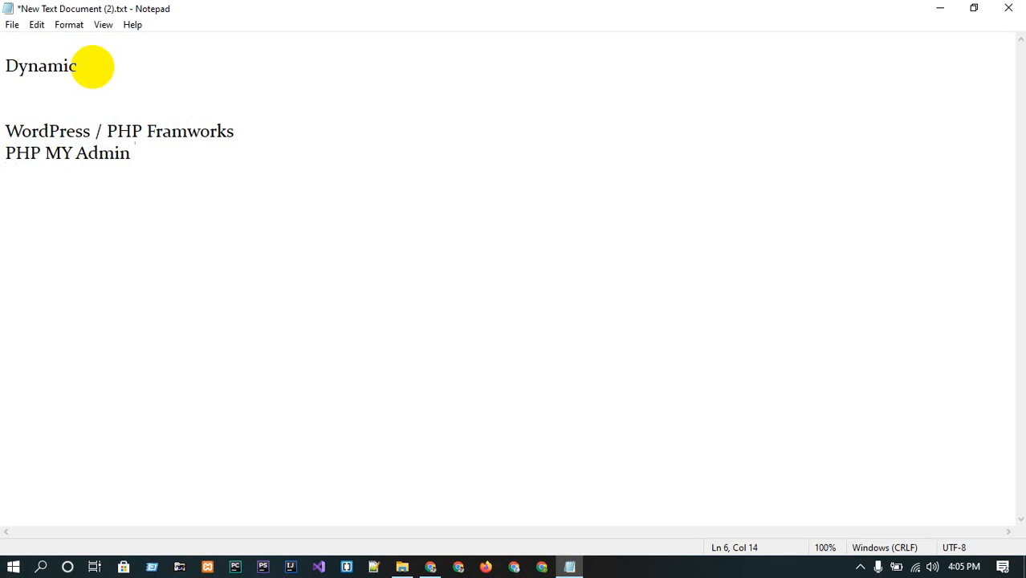
type("? SQL Dat")
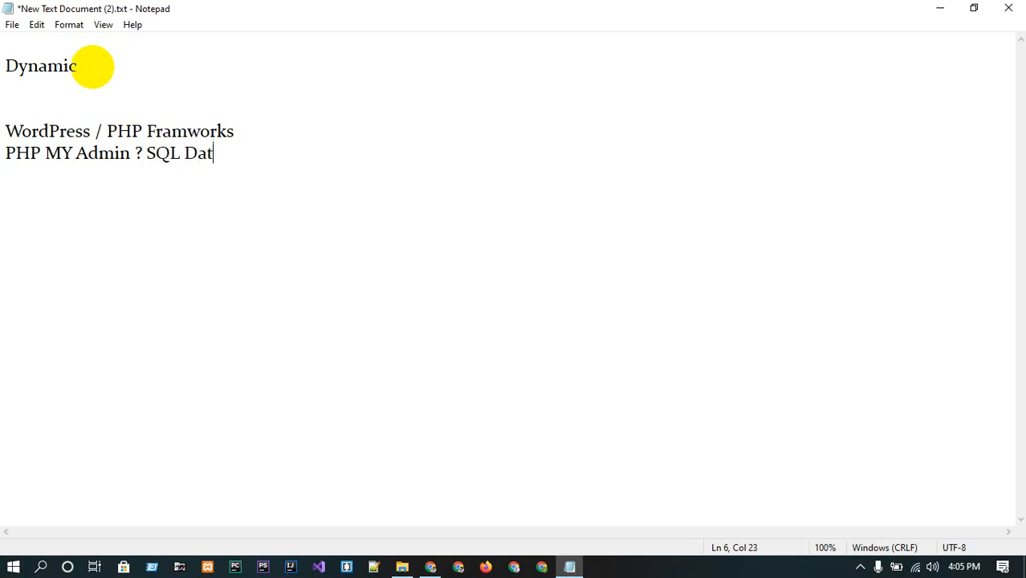
type("abase/")
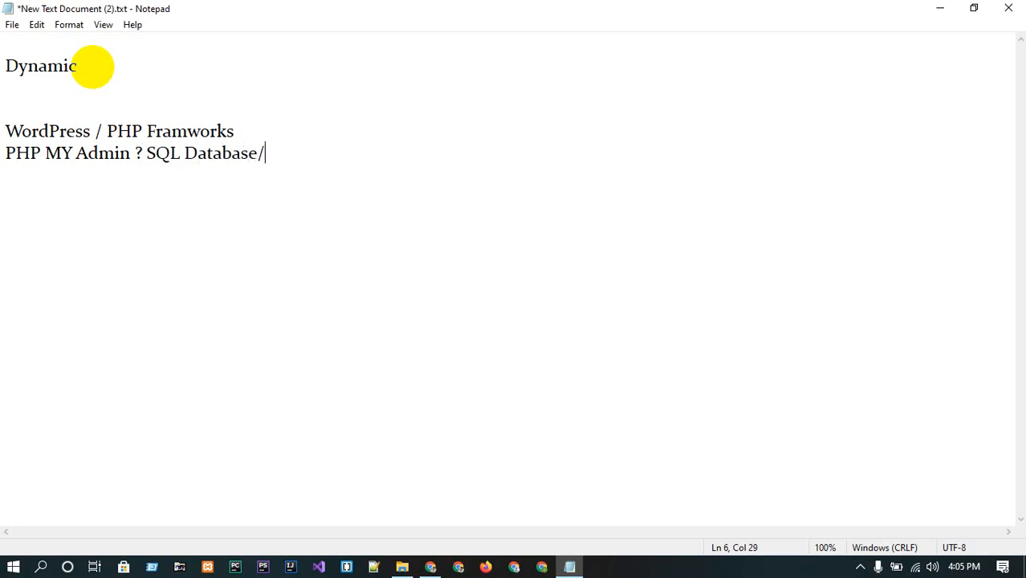
Leave a blank line and start a numbered list with the item "1.xammmp".
key("Return")
key("Return")
type("1.")
key("Return")
left_click(59, 202)
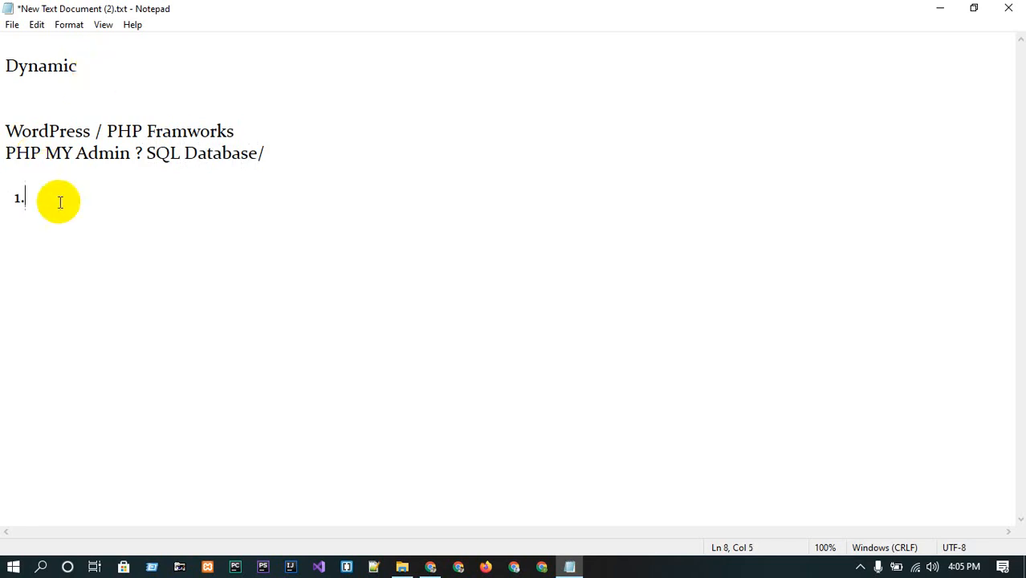
type("xamp")
type("p")
key("BackSpace")
key("BackSpace")
type("mp")
key("Return")
Add the second list item "2.Local".
type("2. p")
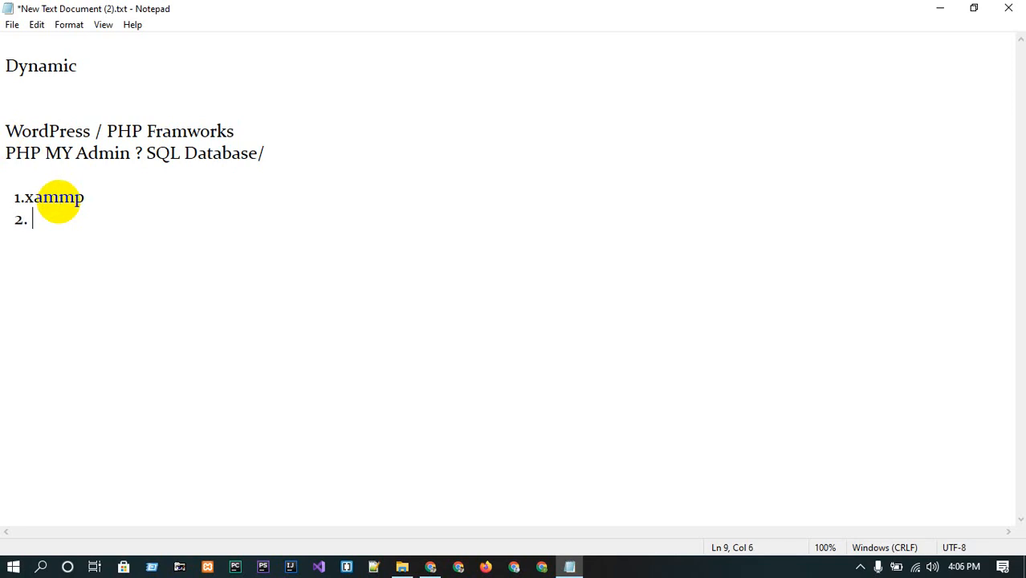
key("BackSpace")
key("BackSpace")
type("Local")
key("Return")
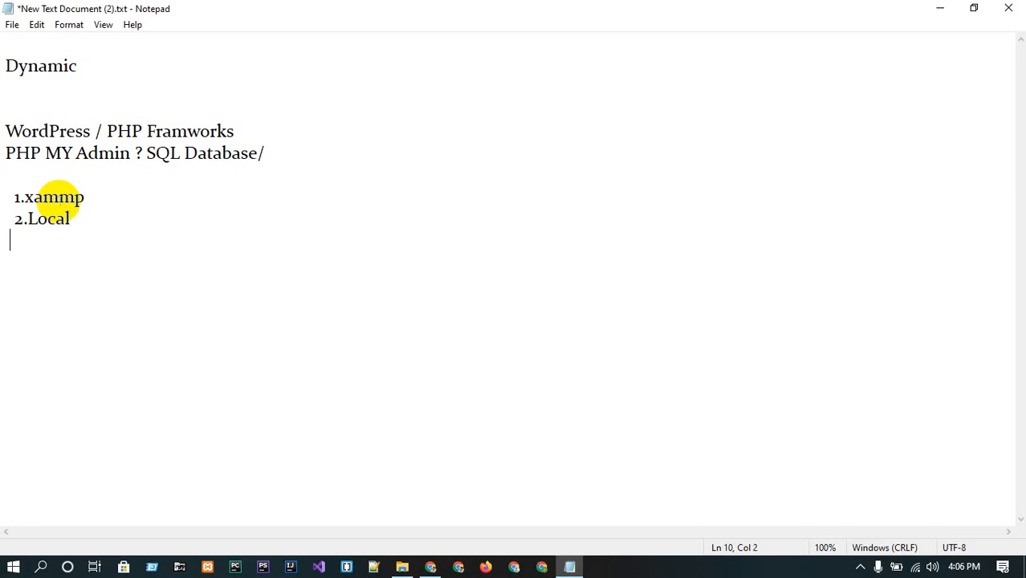
Close Notepad without saving the document.
left_click_drag(90, 267, 9, 48)
left_click(135, 217)
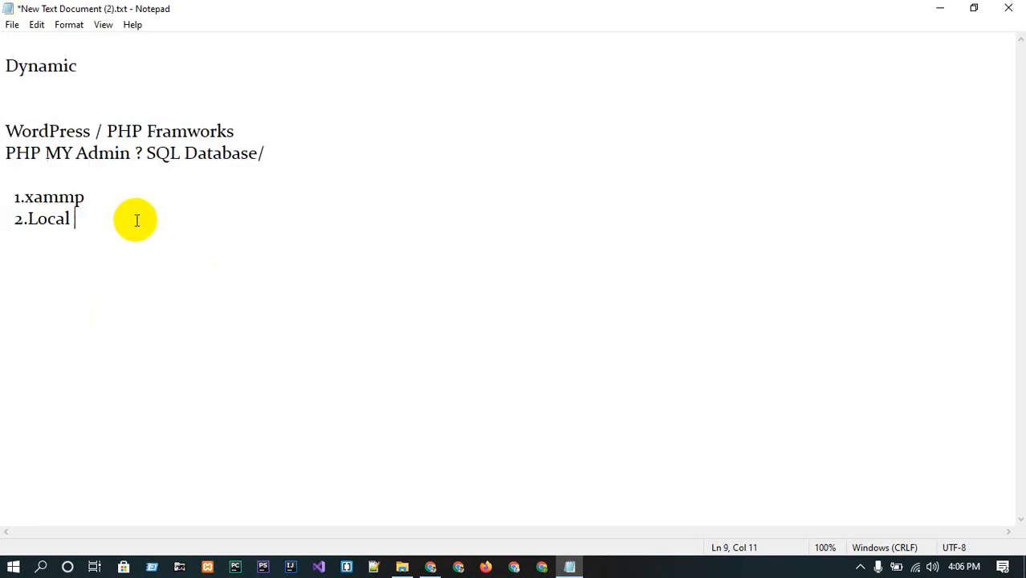
left_click(1008, 8)
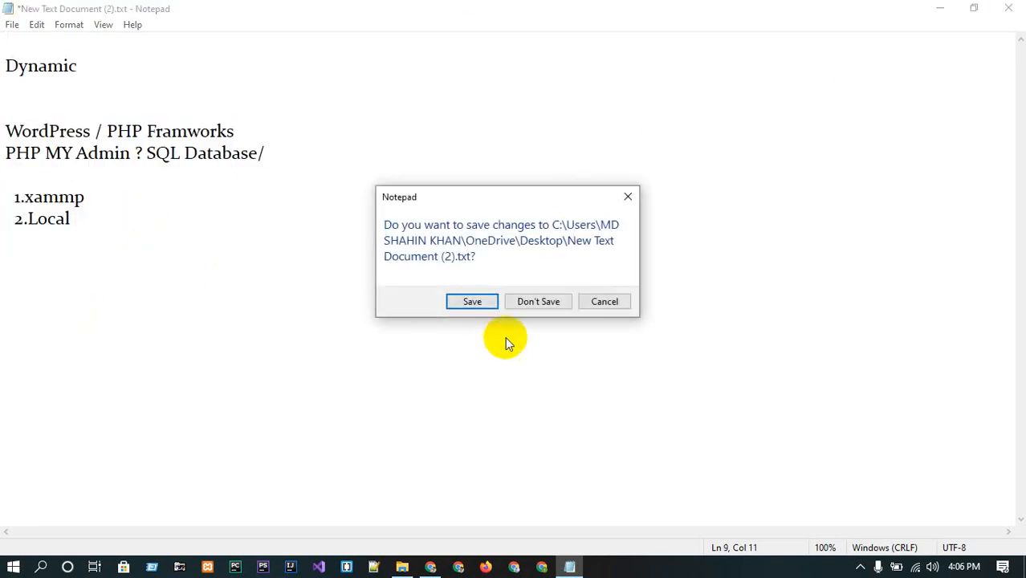
left_click(522, 303)
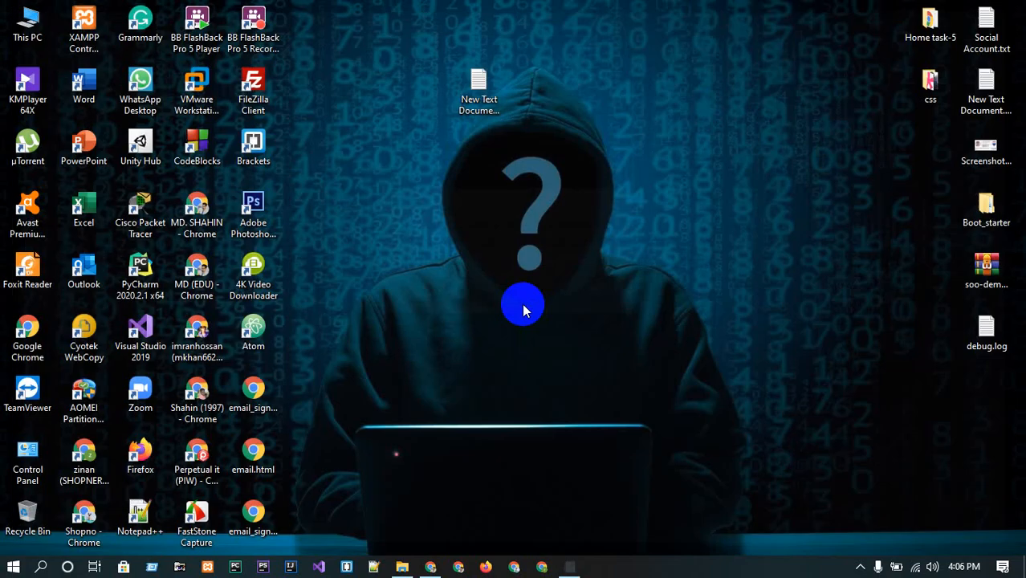
Switch to Chrome and close the two rightmost tabs, leaving a new tab.
left_click(433, 565)
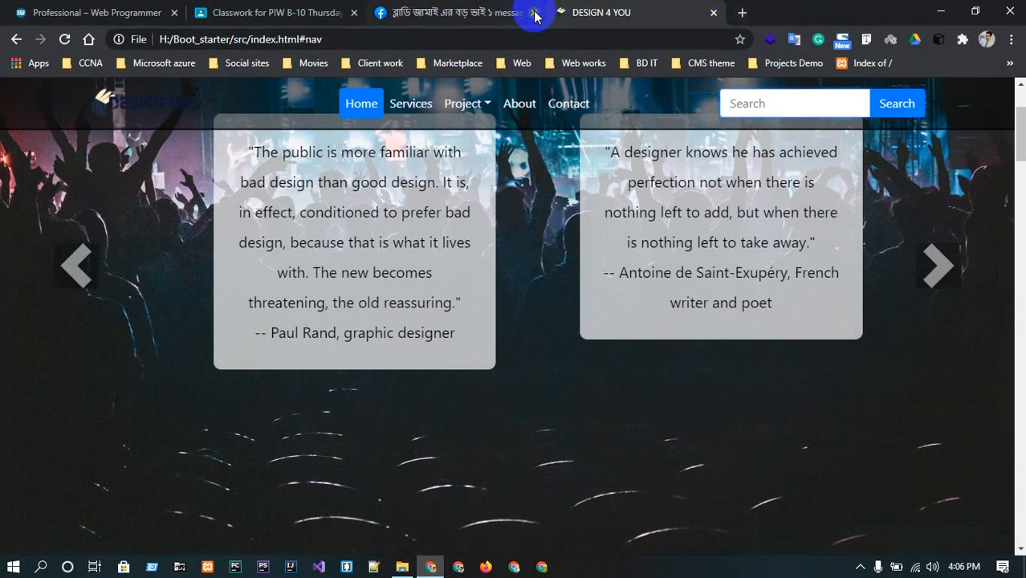
left_click(534, 12)
left_click(556, 12)
left_click(534, 12)
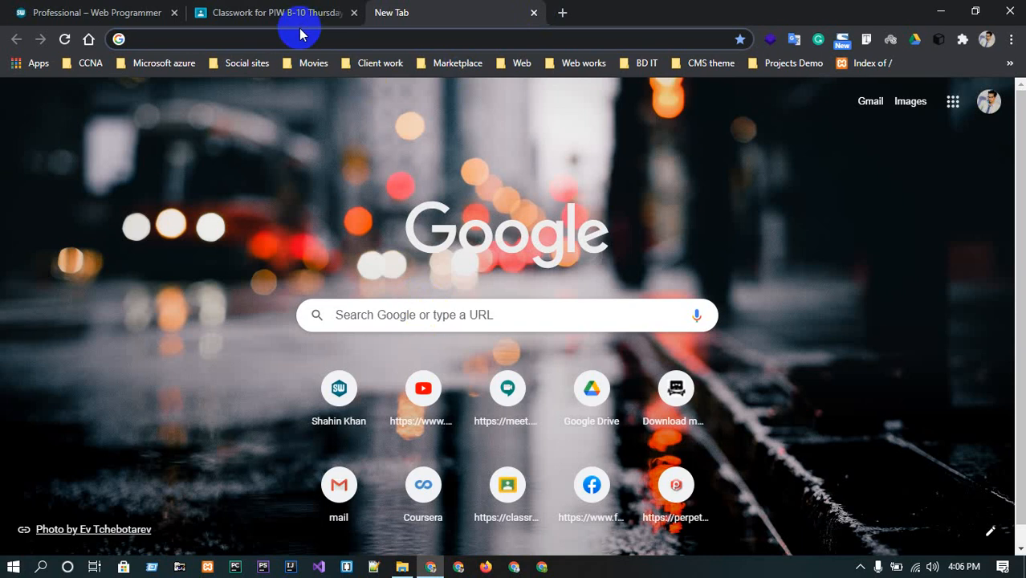
Search Google for xammp.
left_click(387, 319)
type("x")
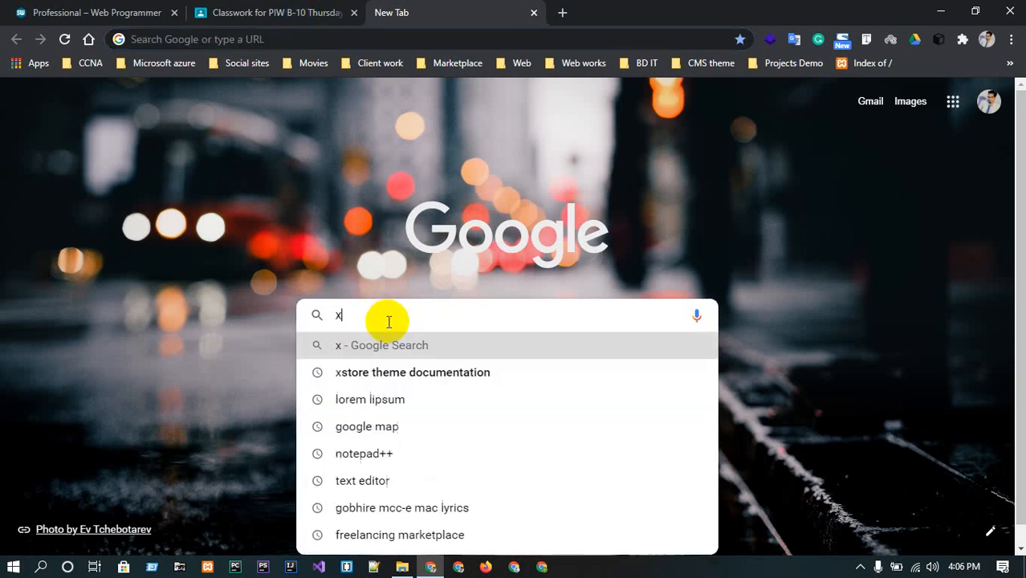
type("ampp")
key("Return")
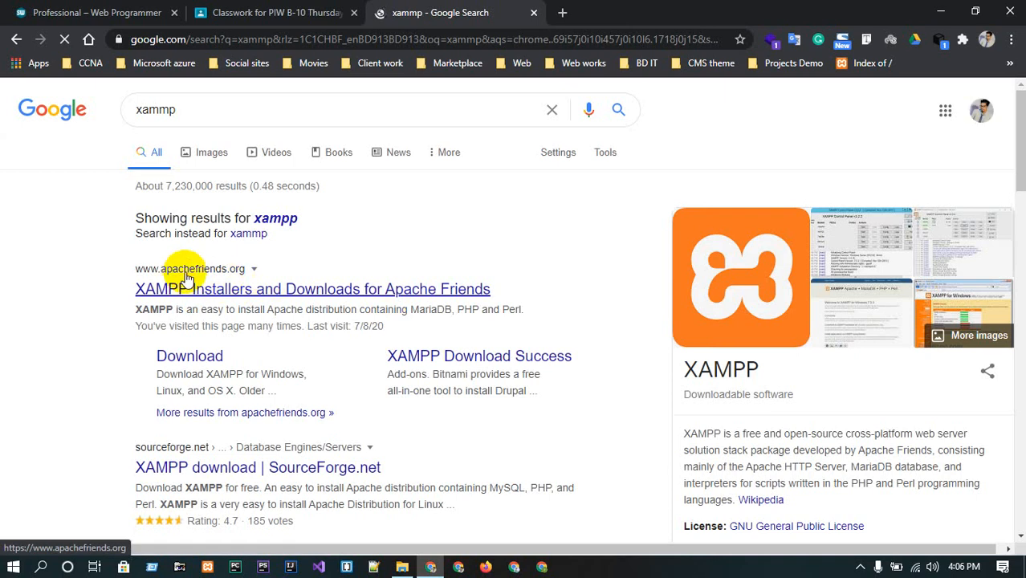
Open the Apache Friends XAMPP site and start the XAMPP for Windows download.
left_click(205, 290)
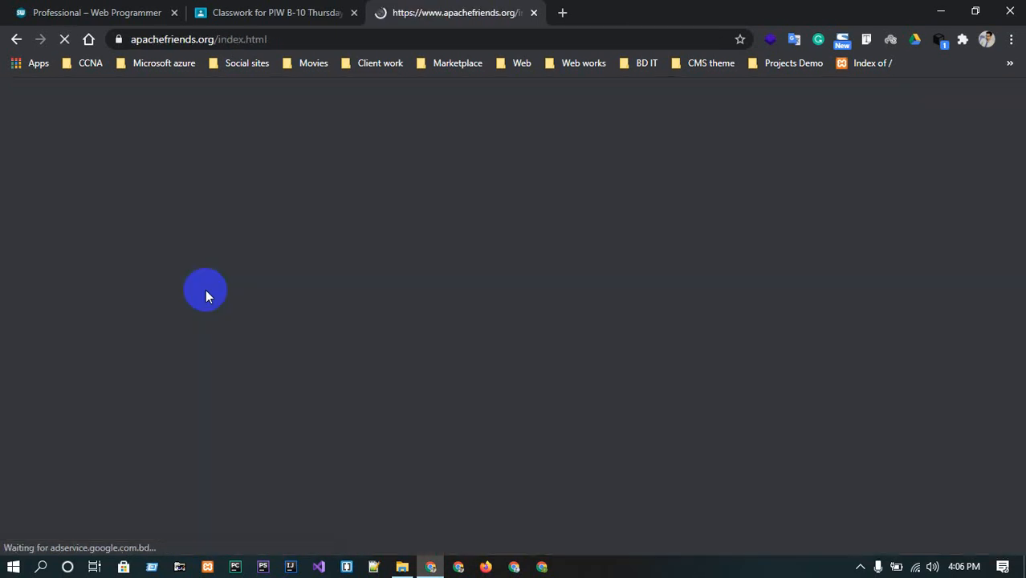
scroll(485, 217, "down", 2)
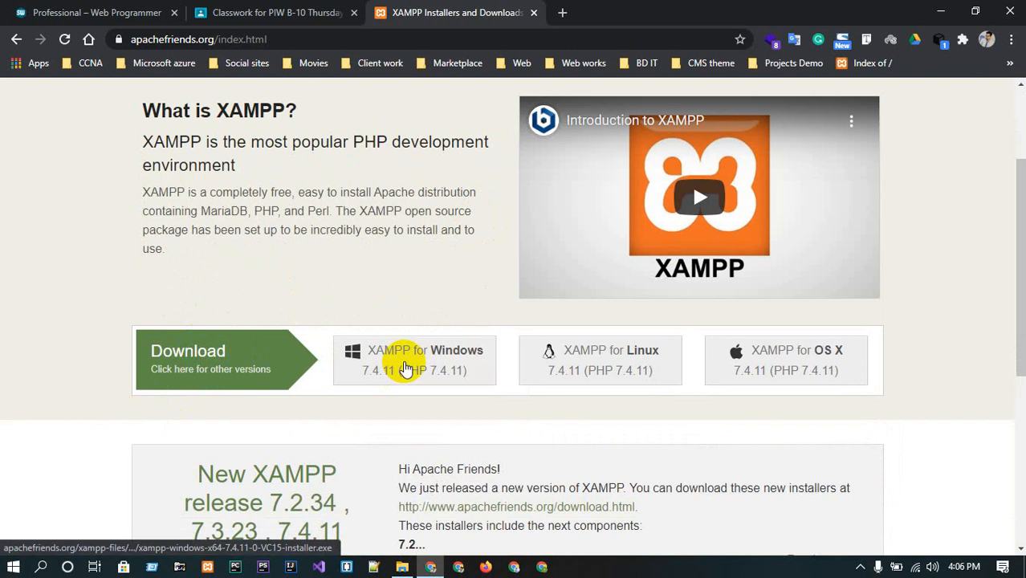
left_click(403, 363)
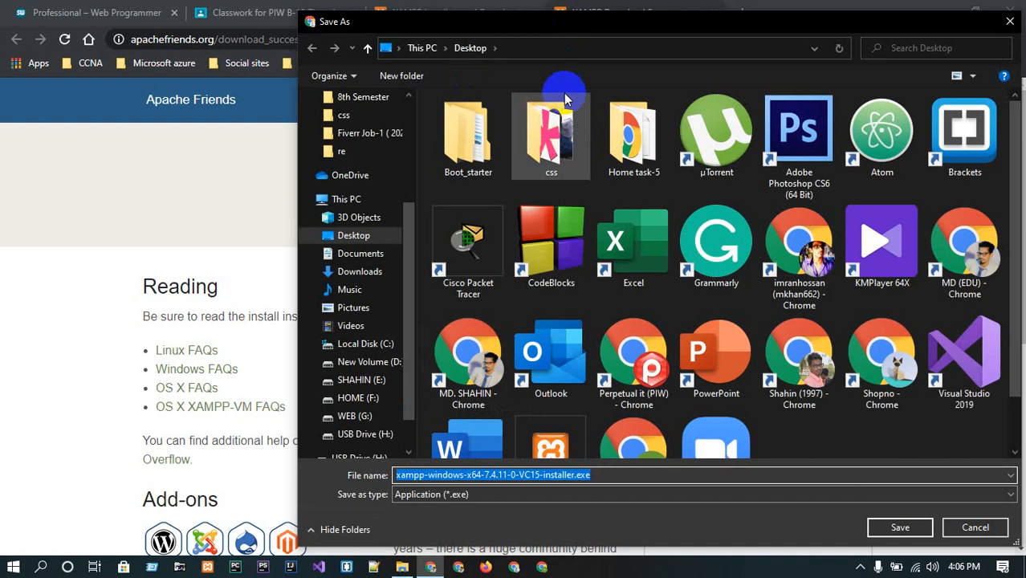
Close the installer's Save As dialog without saving.
left_click_drag(934, 23, 762, 17)
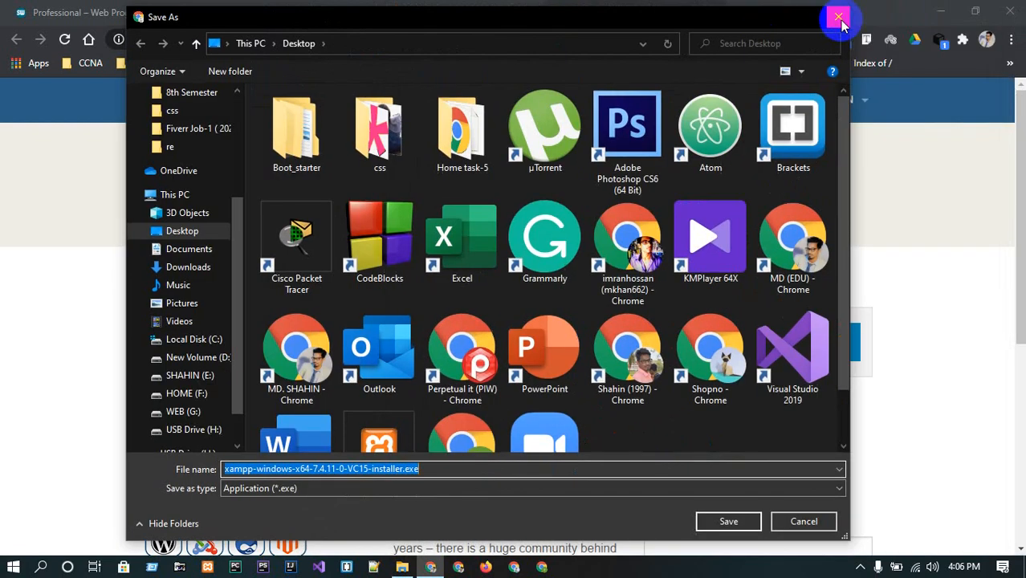
left_click(842, 20)
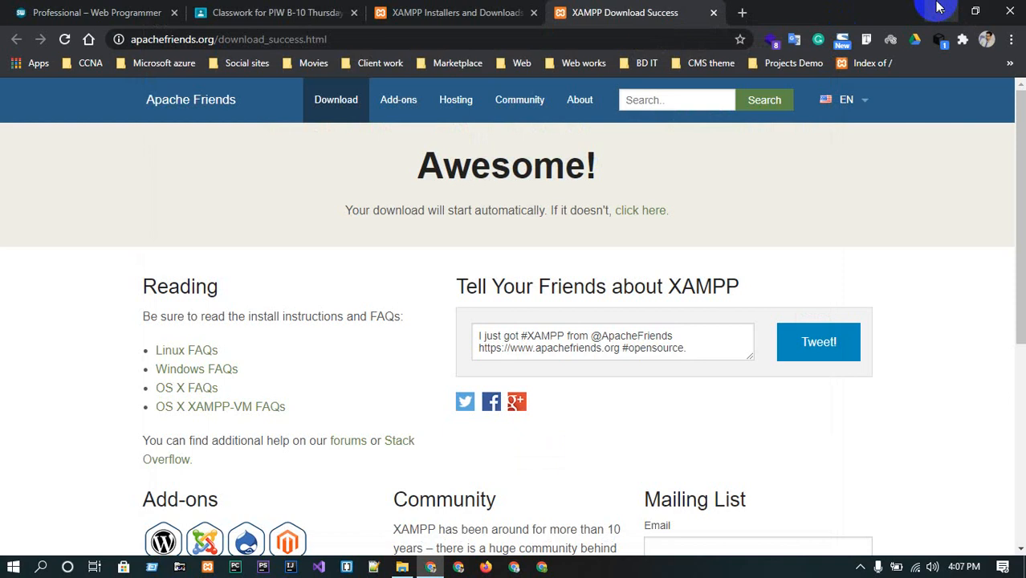
Minimize the browser and open the XAMPP Control Panel.
left_click(939, 10)
right_click(358, 142)
left_click(395, 185)
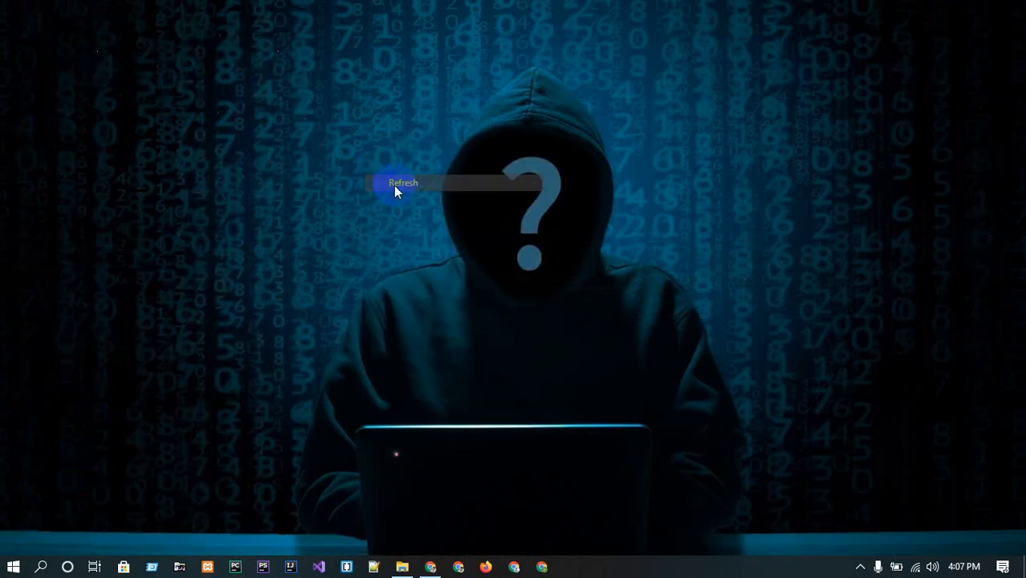
left_click(209, 568)
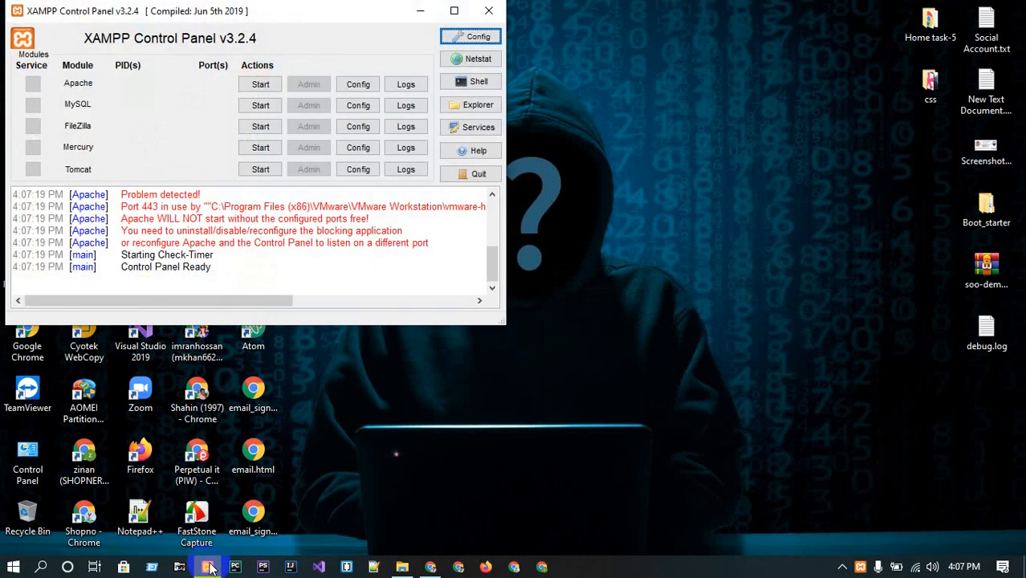
Reposition the XAMPP Control Panel and start the Apache and MySQL modules.
left_click_drag(337, 11, 511, 27)
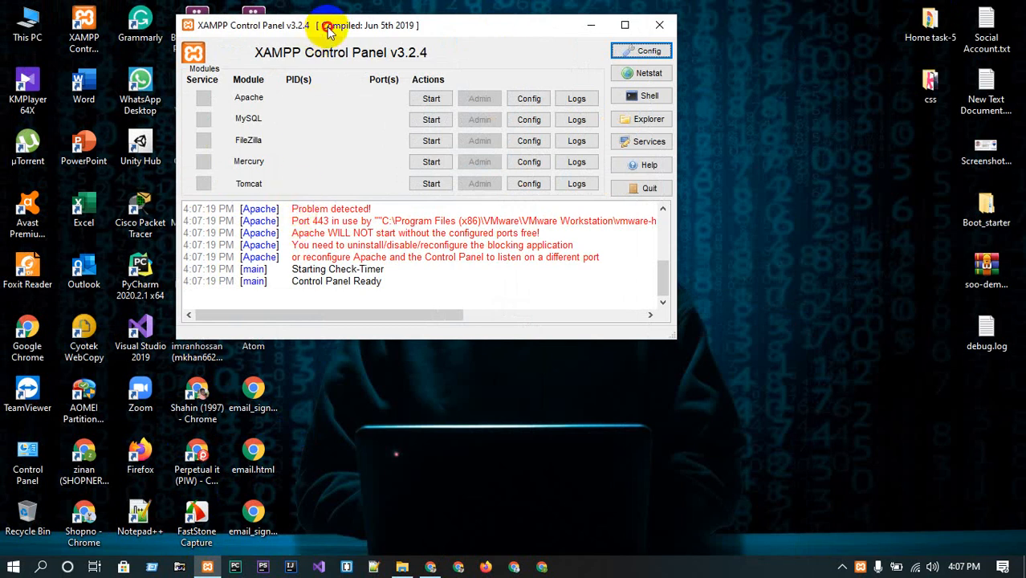
left_click_drag(328, 31, 528, 49)
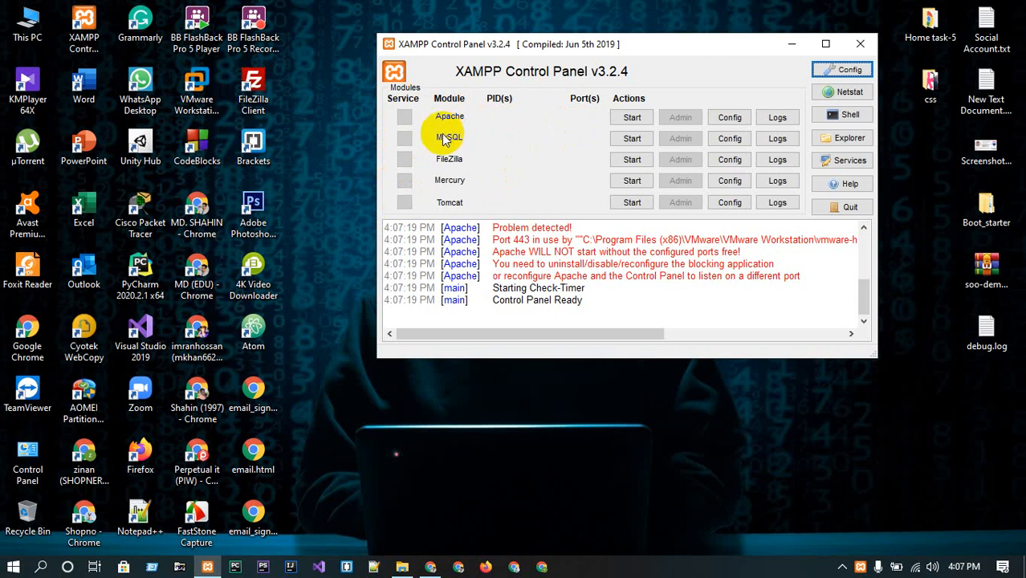
left_click(630, 119)
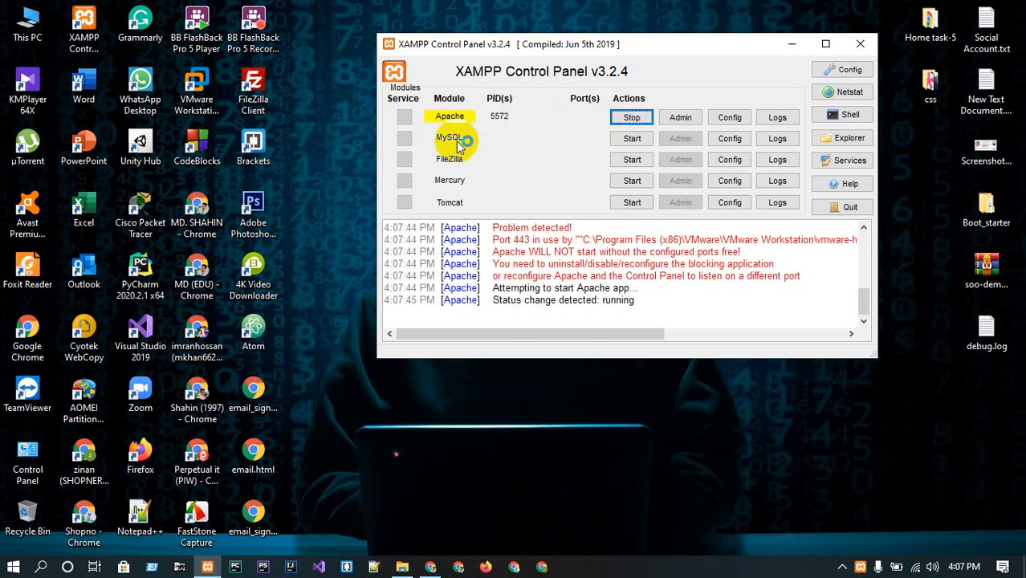
left_click(626, 138)
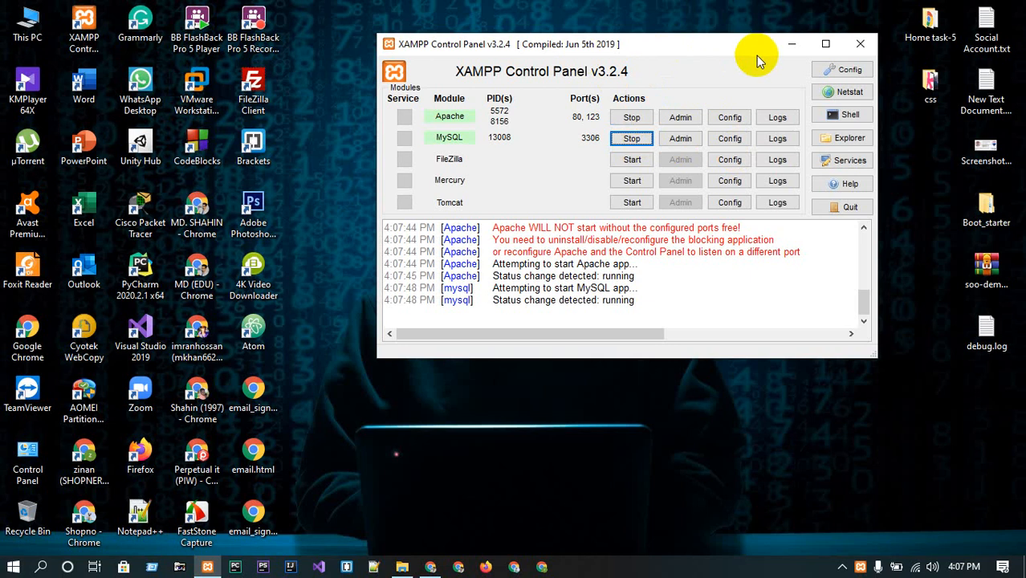
Minimize the XAMPP Control Panel and browse the C drive's Program Files folders looking for the XAMPP installation.
left_click(792, 45)
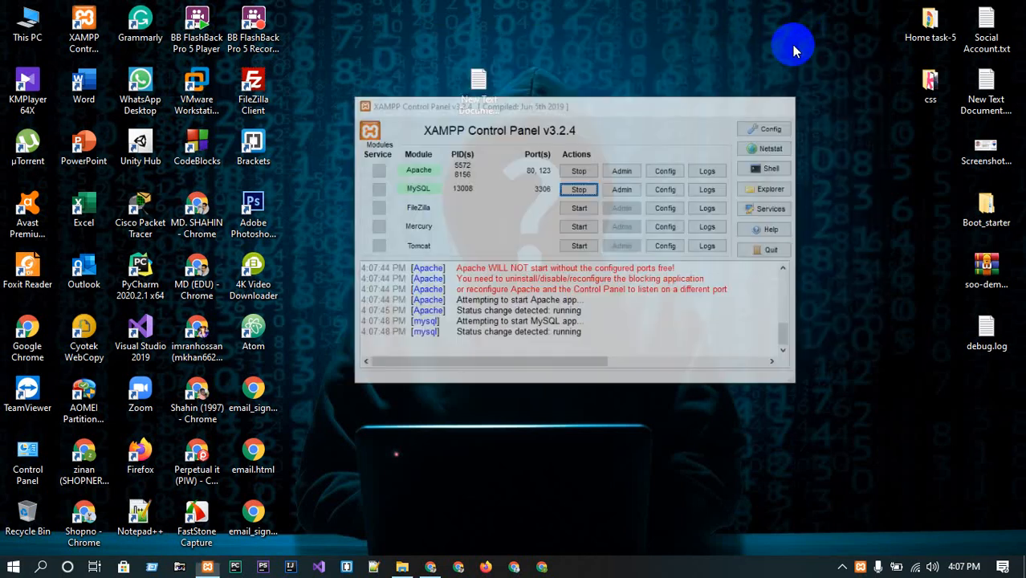
double_click(30, 24)
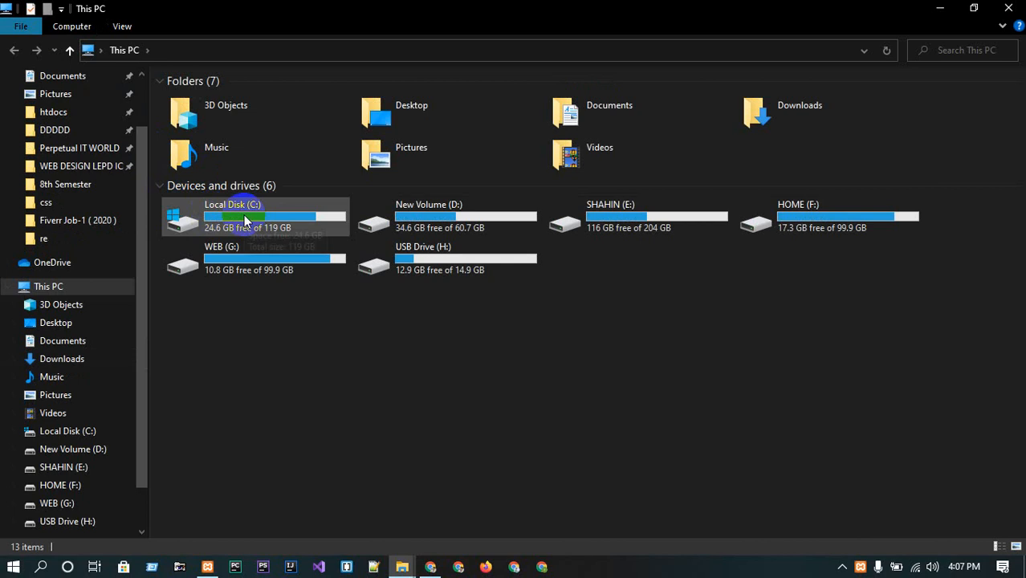
double_click(244, 219)
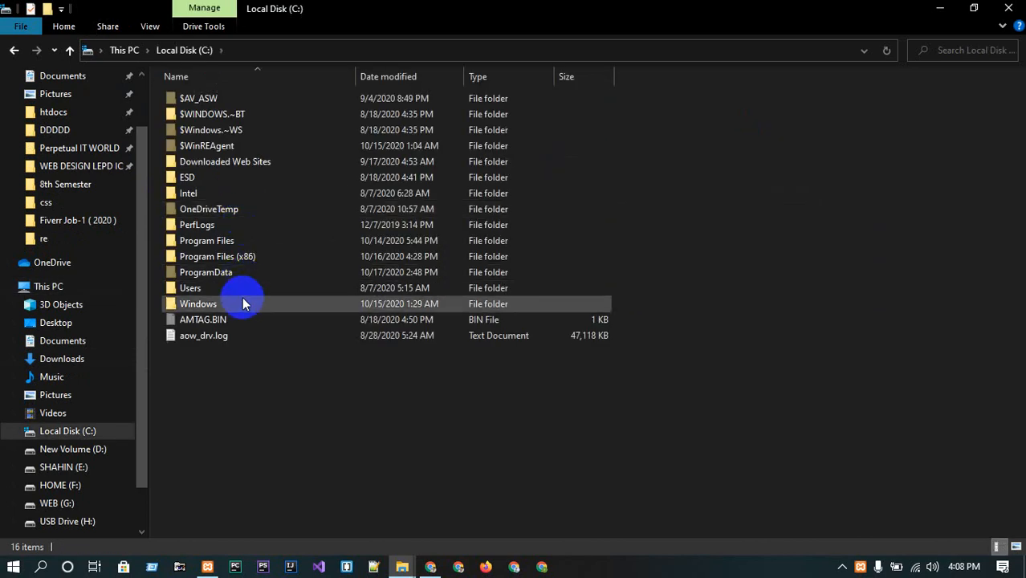
double_click(218, 256)
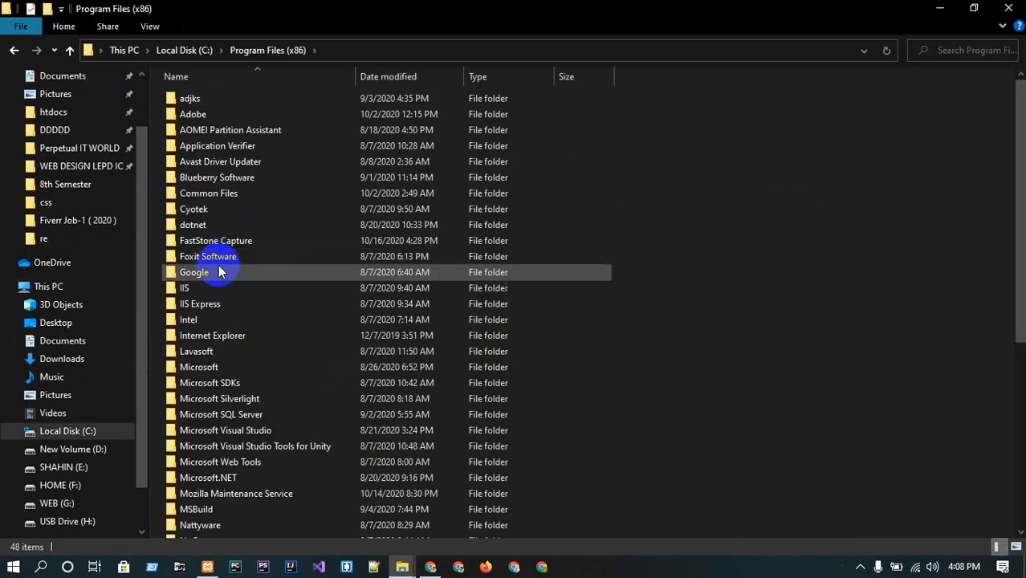
left_click(14, 50)
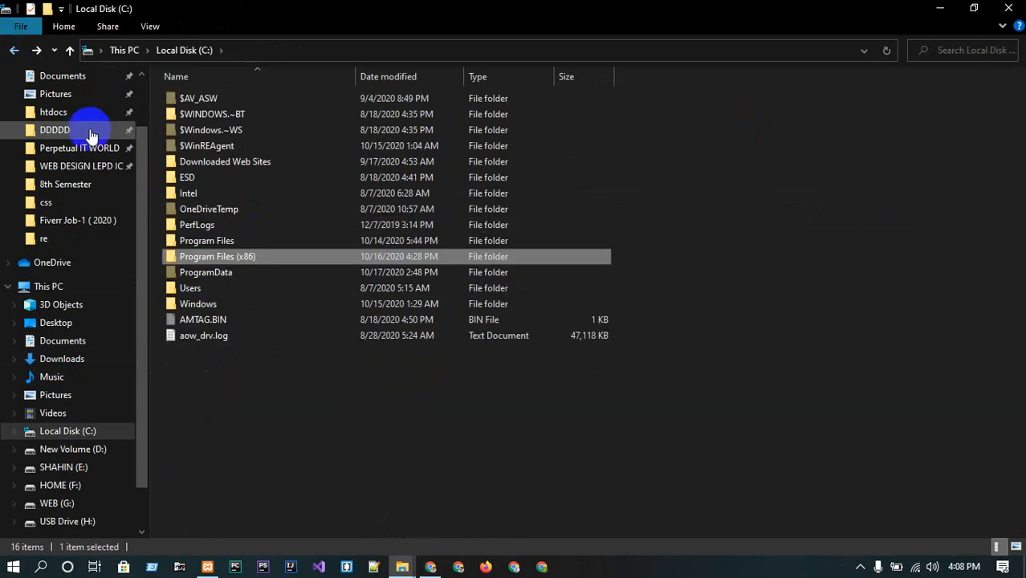
double_click(206, 240)
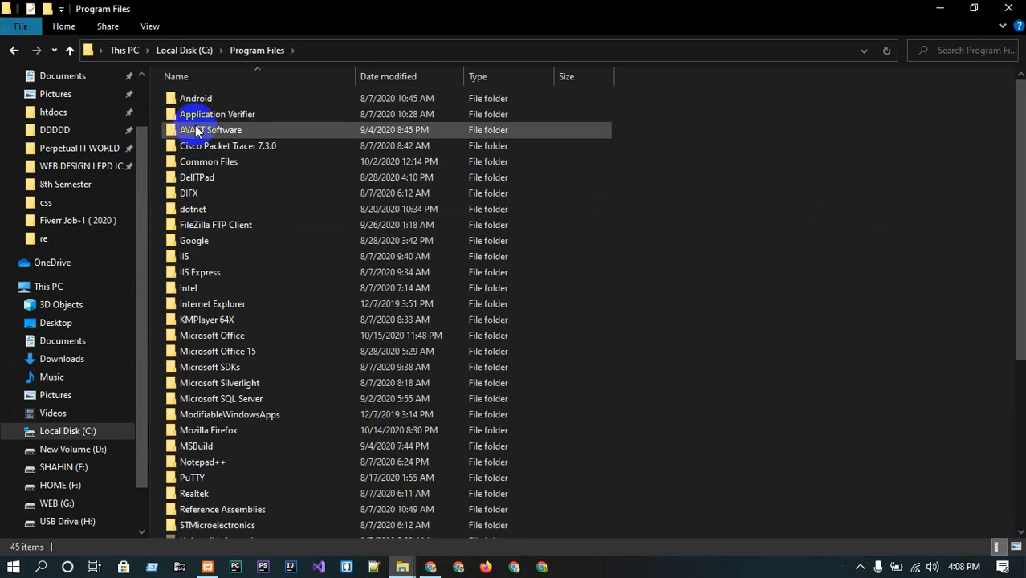
scroll(215, 236, "down", 6)
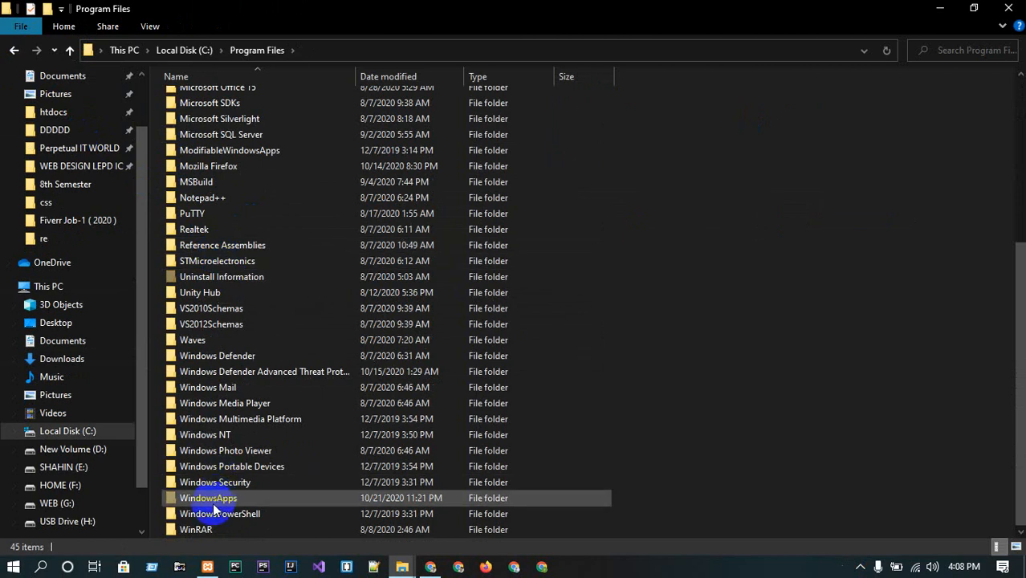
scroll(223, 322, "up", 6)
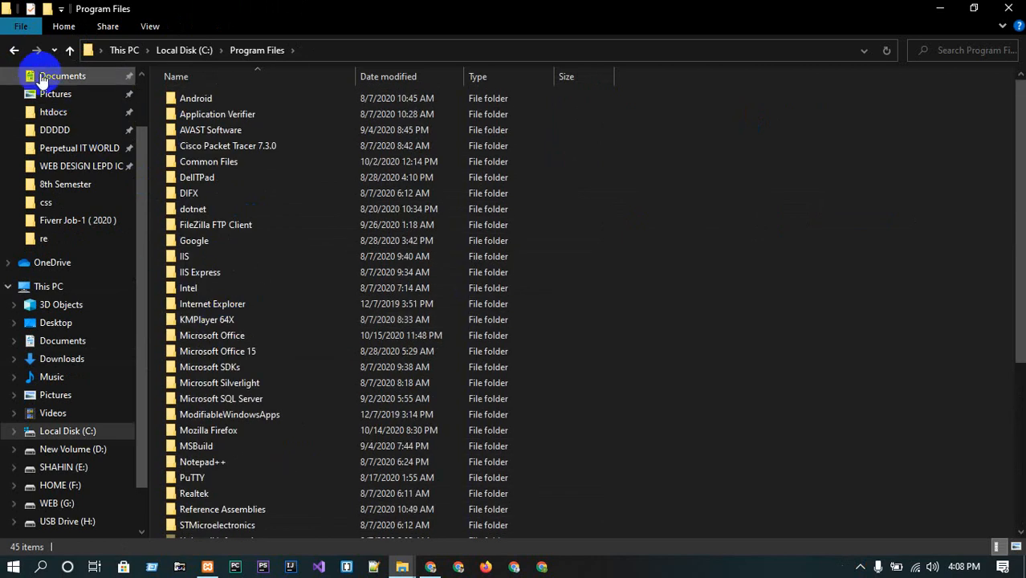
left_click(14, 49)
double_click(233, 255)
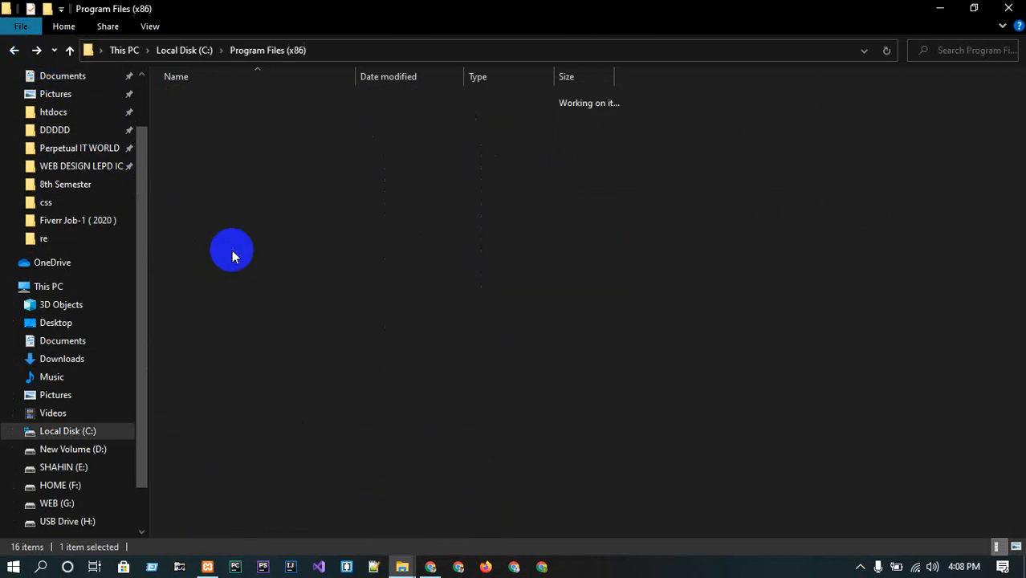
scroll(233, 254, "down", 7)
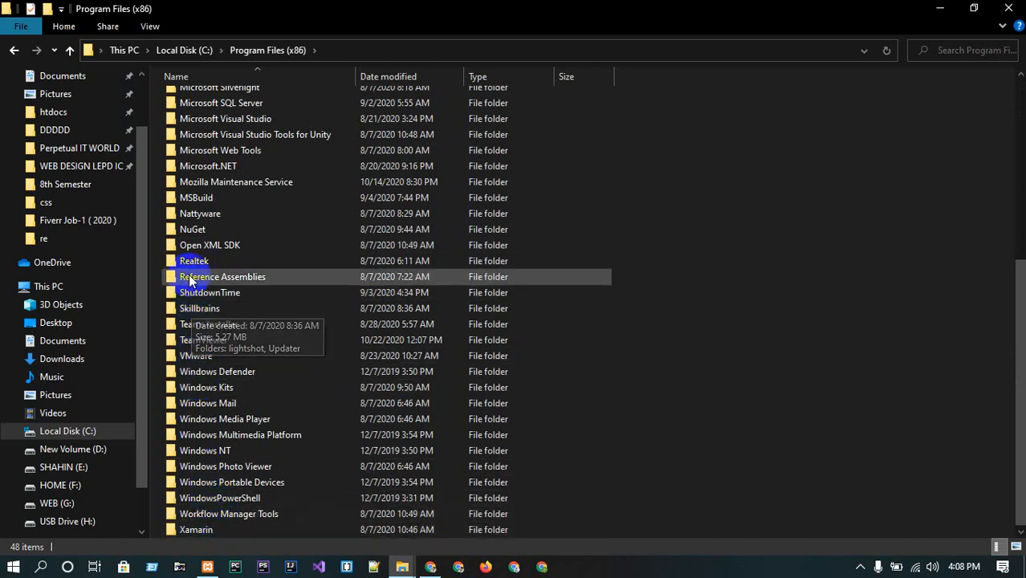
scroll(204, 143, "up", 7)
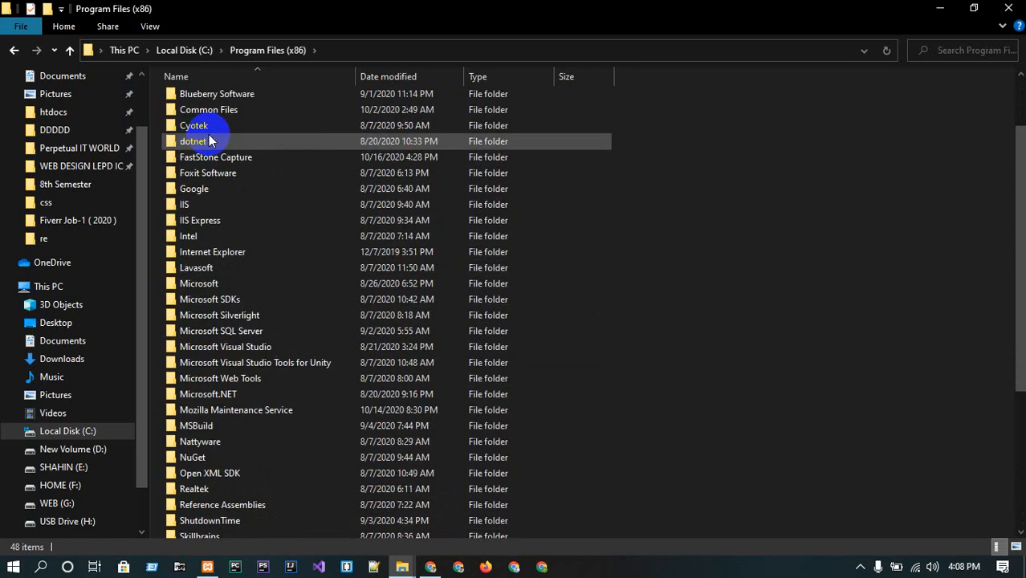
left_click(58, 293)
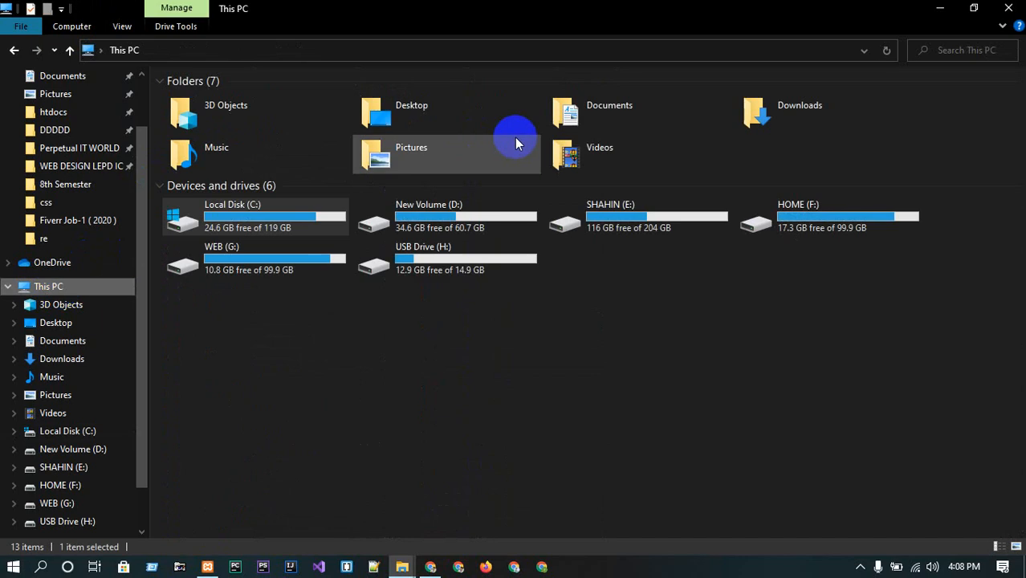
Open the xampp htdocs folder on the New Volume (D:) drive.
double_click(456, 198)
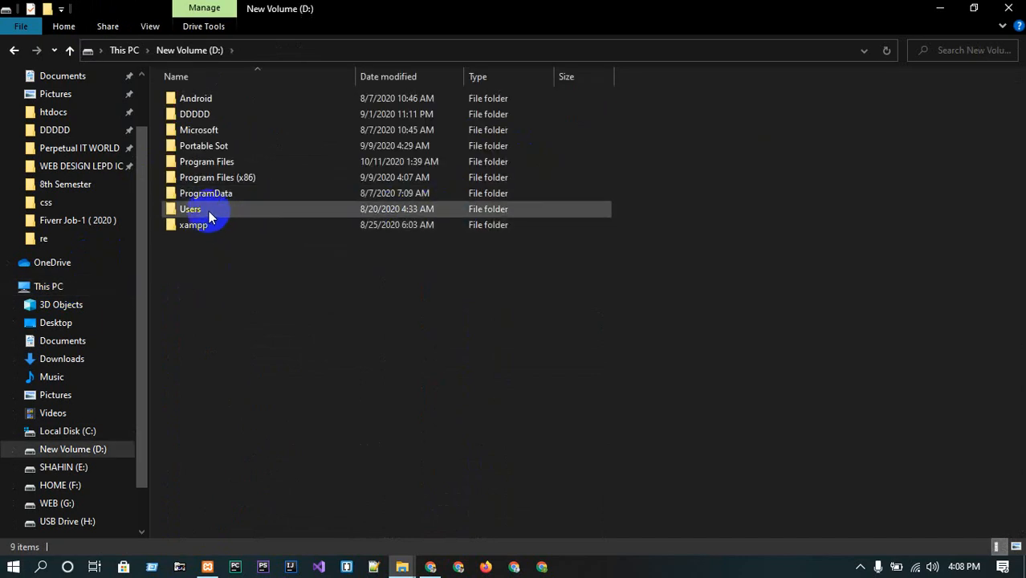
double_click(199, 227)
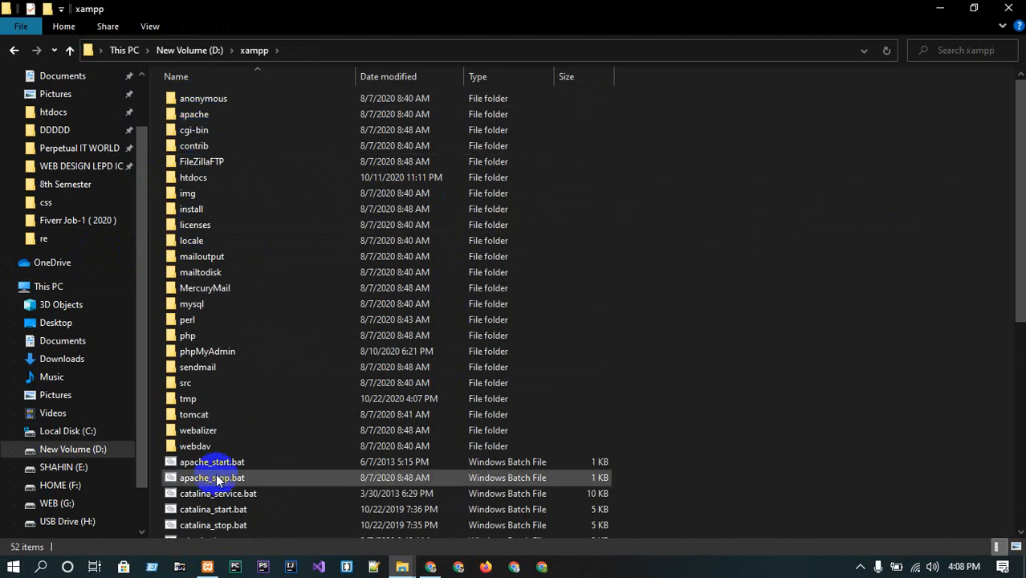
double_click(192, 178)
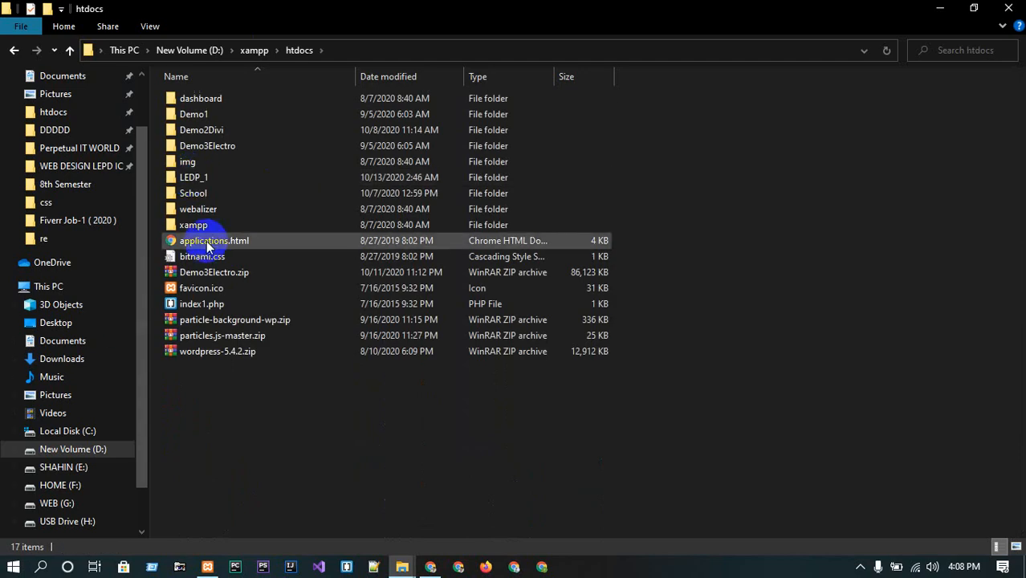
Rename index1.php in the htdocs folder to index.php.
left_click_drag(228, 435, 206, 87)
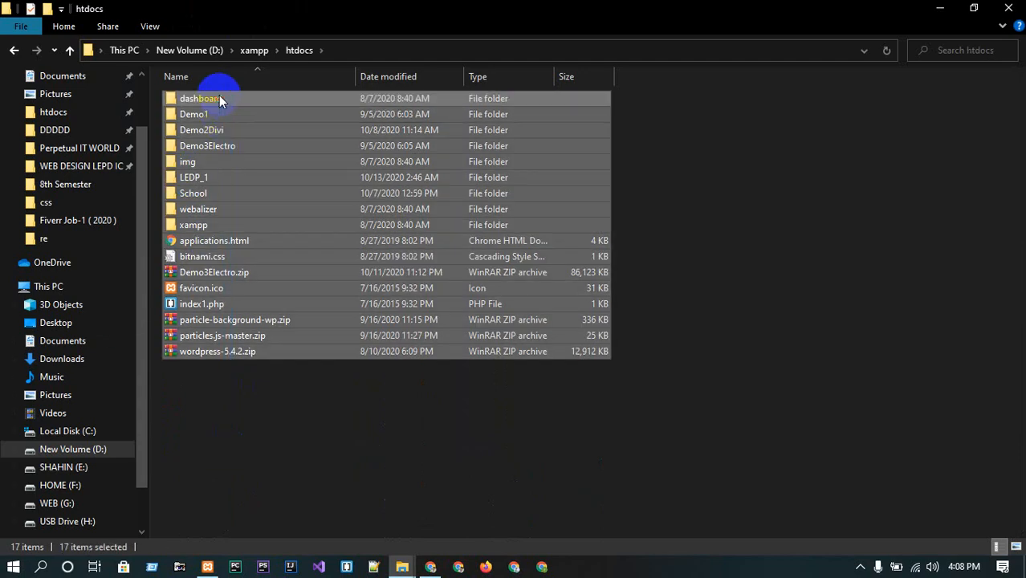
left_click(298, 473)
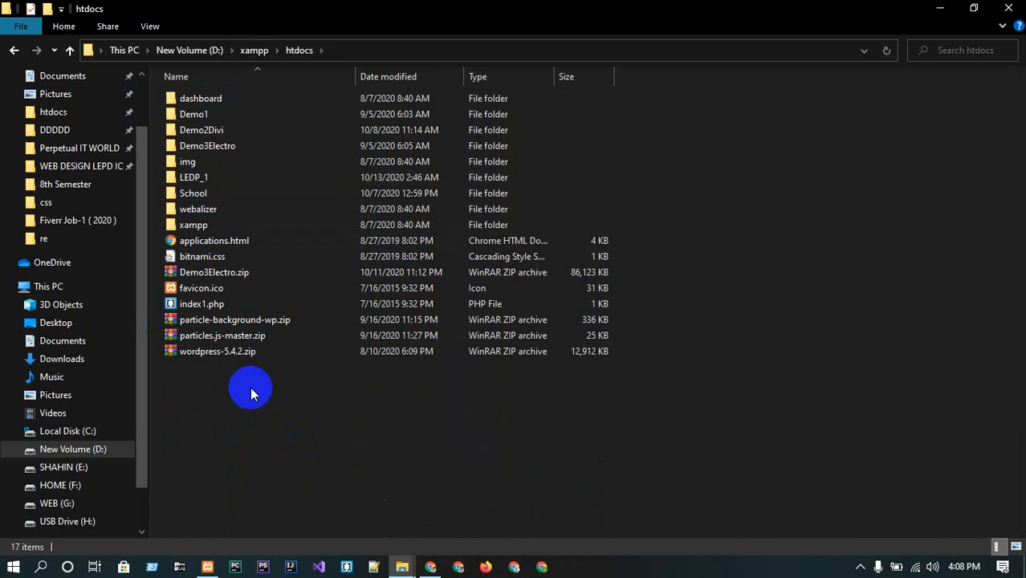
left_click(196, 307)
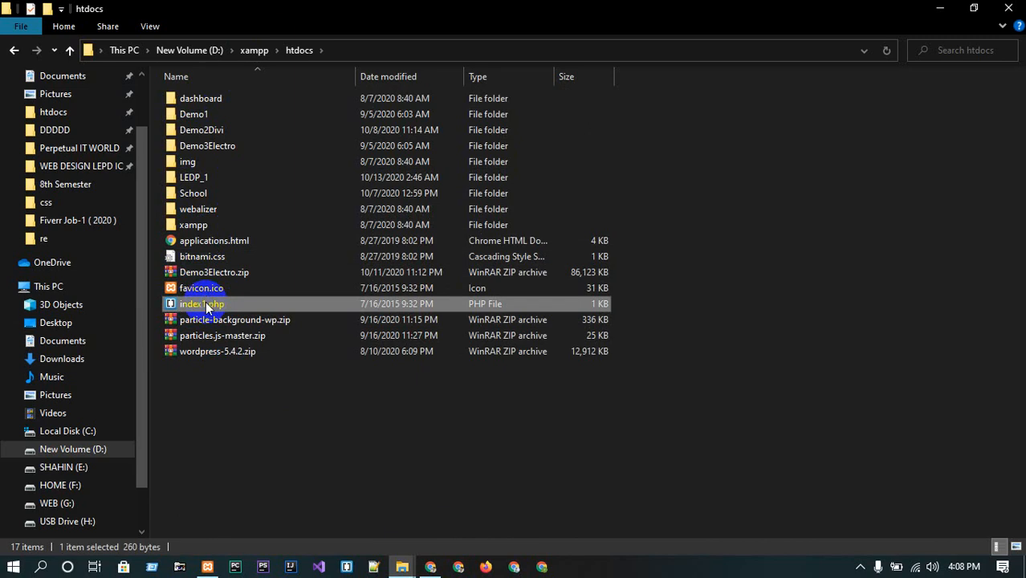
right_click(207, 306)
left_click(278, 520)
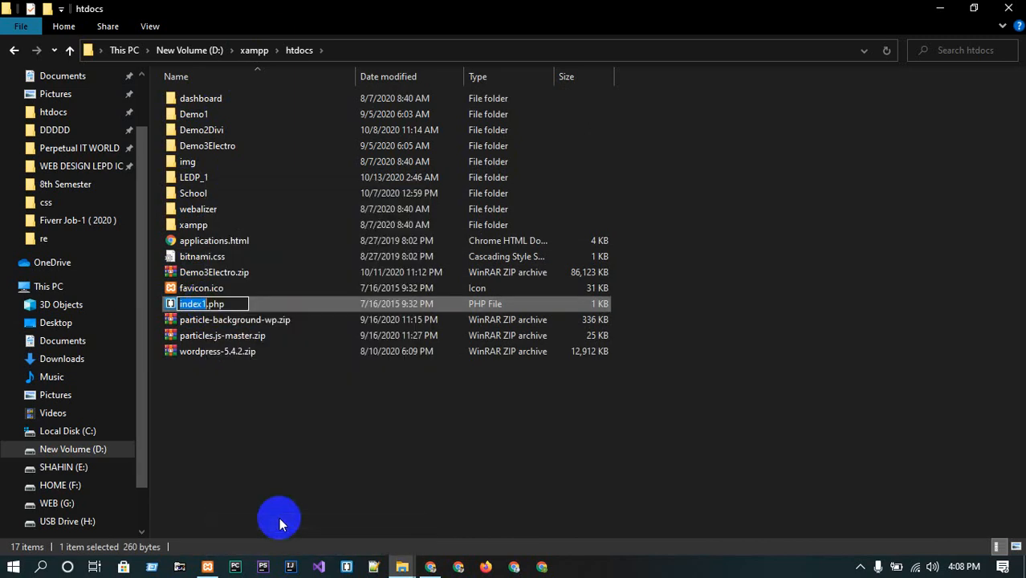
key("Right")
key("BackSpace")
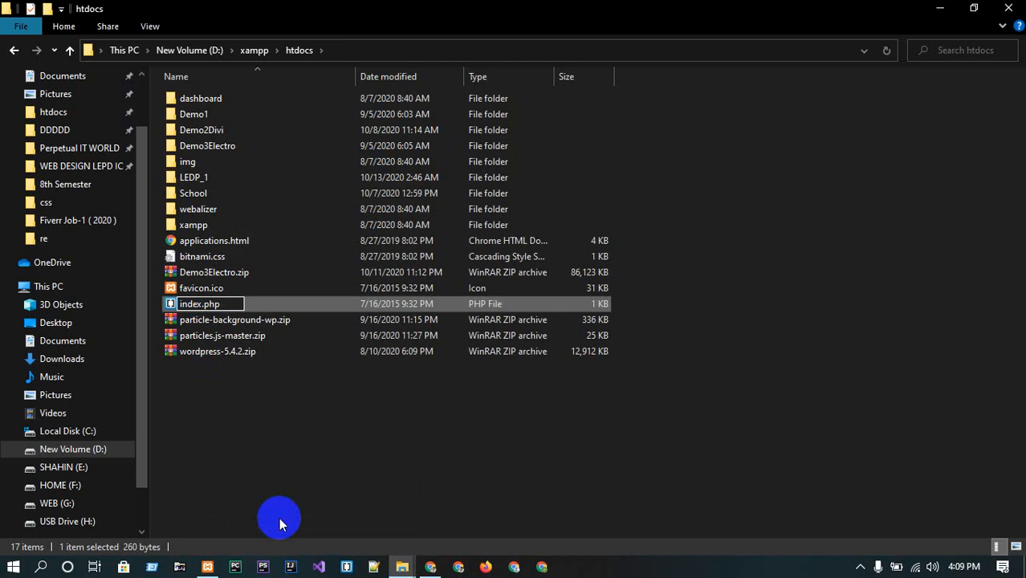
key("Return")
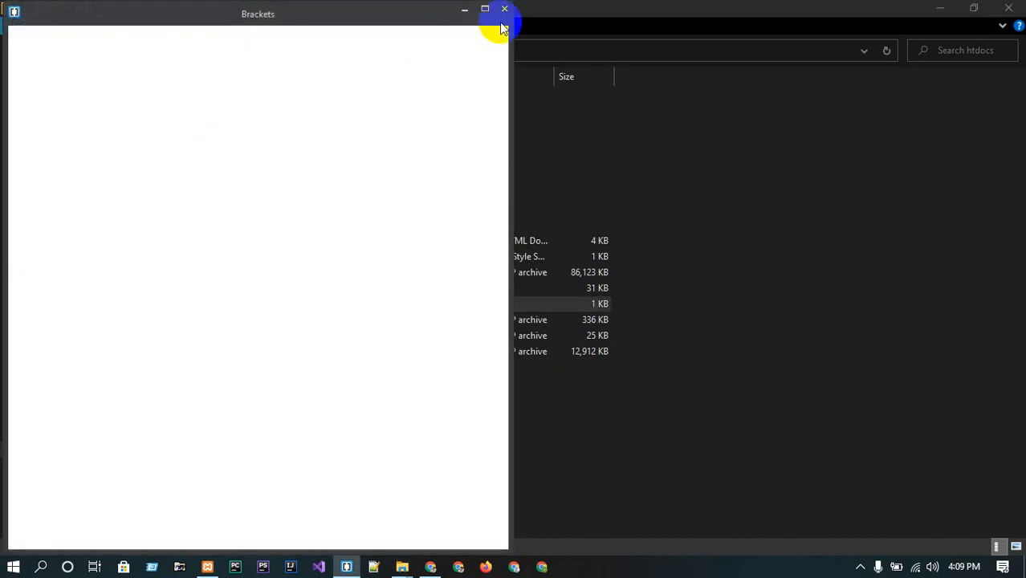
Close the Brackets window, minimize File Explorer and refresh the desktop.
left_click(505, 11)
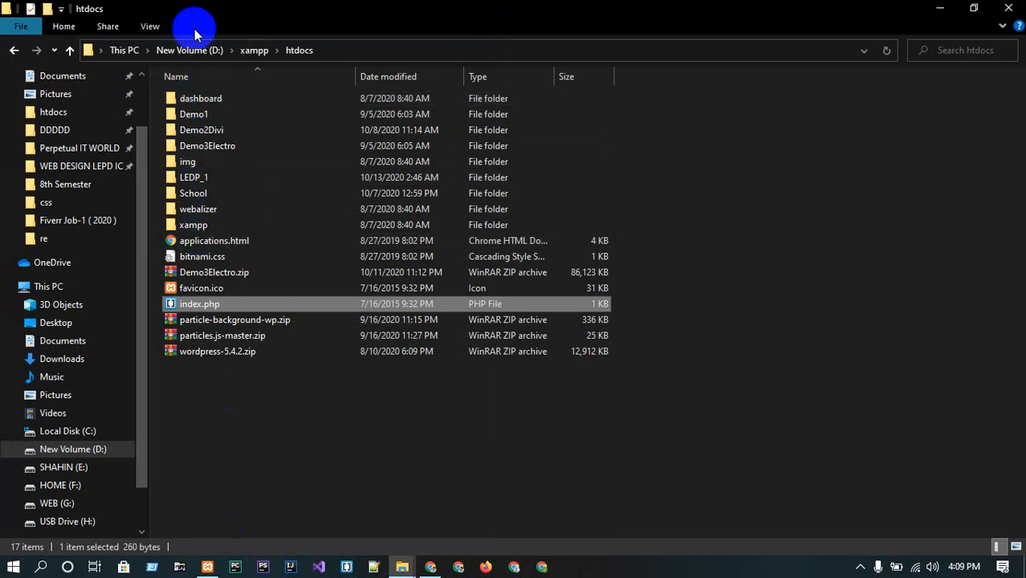
left_click(256, 397)
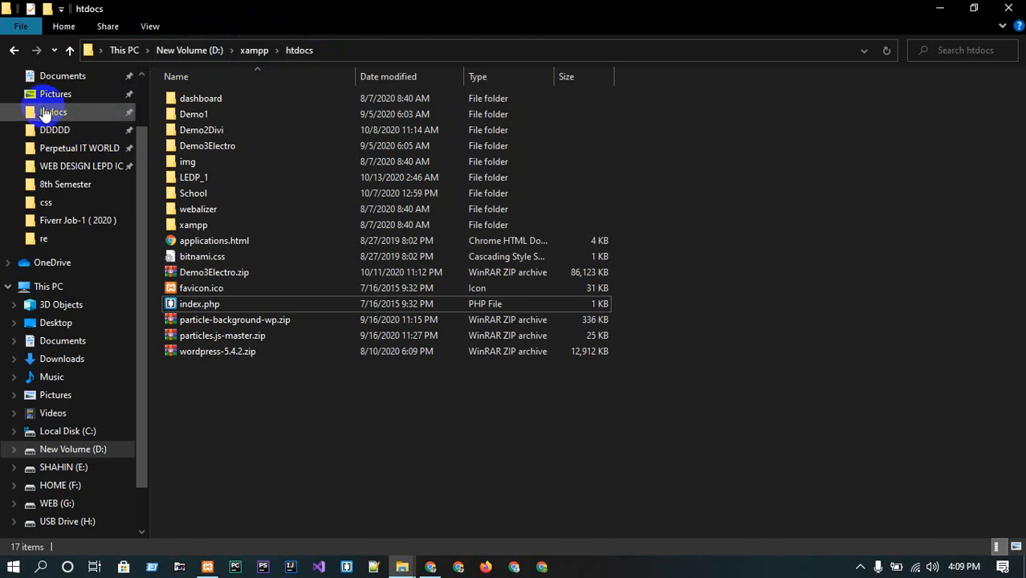
left_click(939, 8)
right_click(540, 201)
left_click(575, 244)
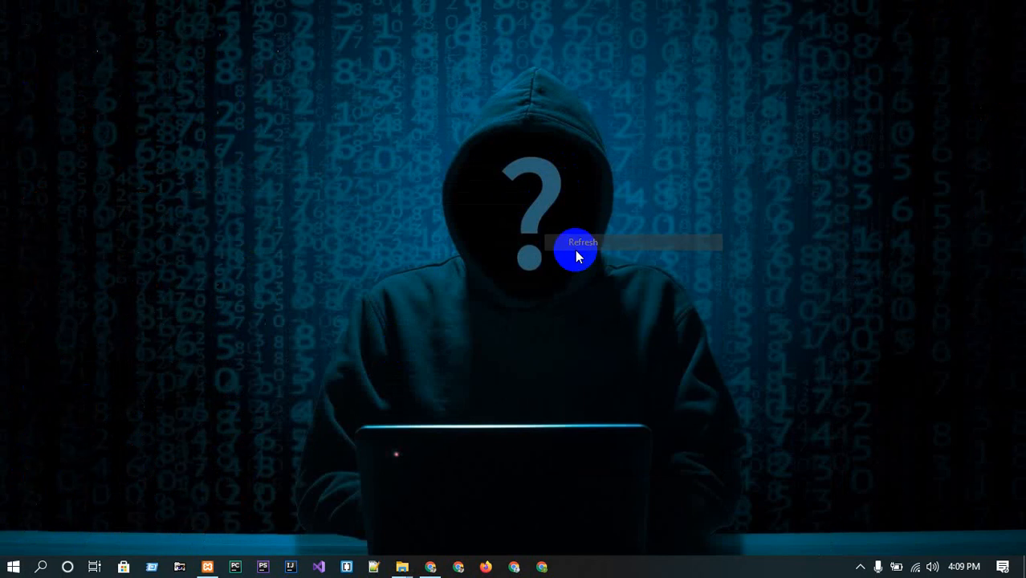
Open the XAMPP installation folder from the Control Panel's Explorer, view htdocs, and close the window.
left_click(207, 567)
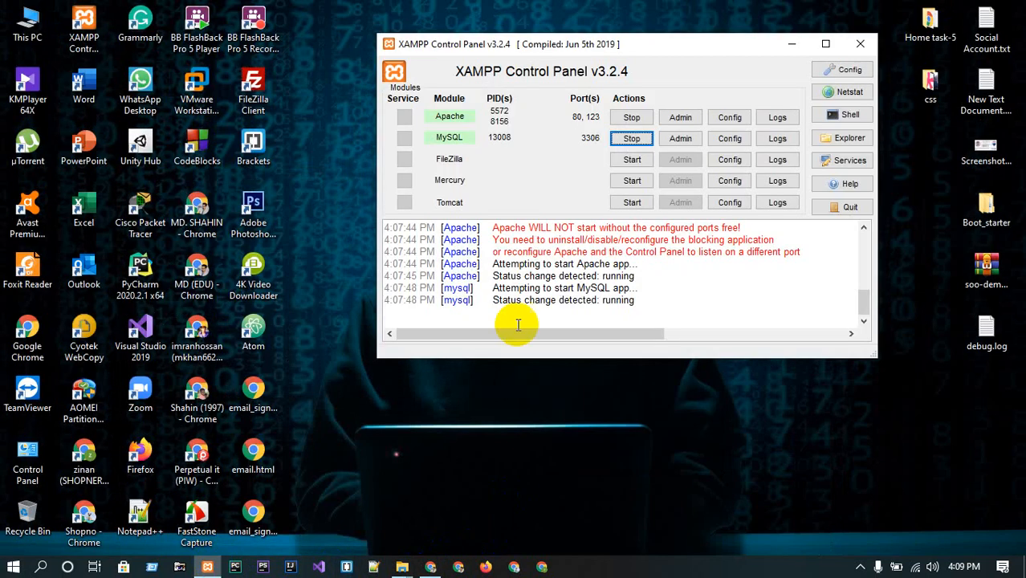
left_click(791, 44)
left_click(207, 566)
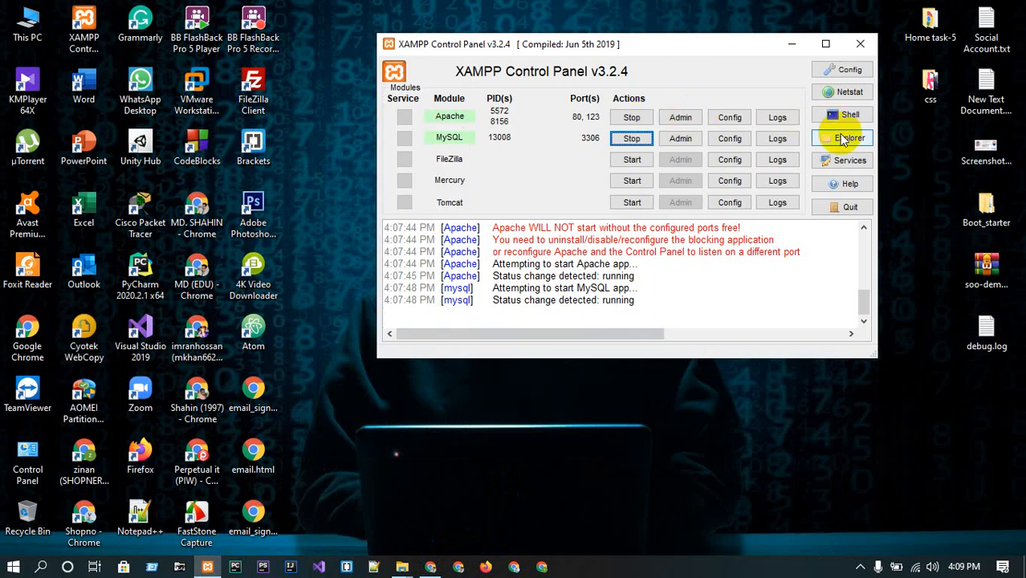
left_click(843, 138)
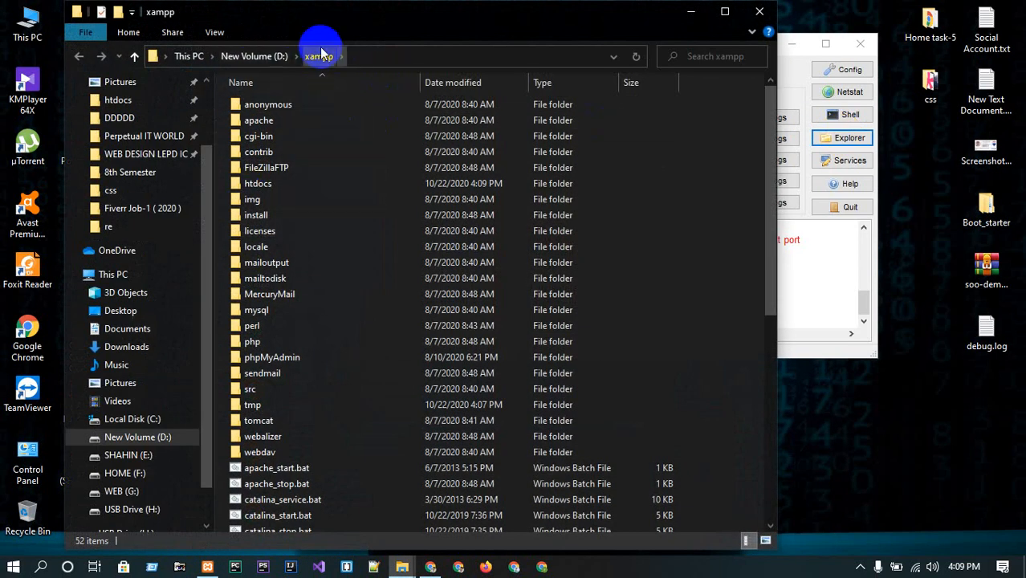
double_click(257, 184)
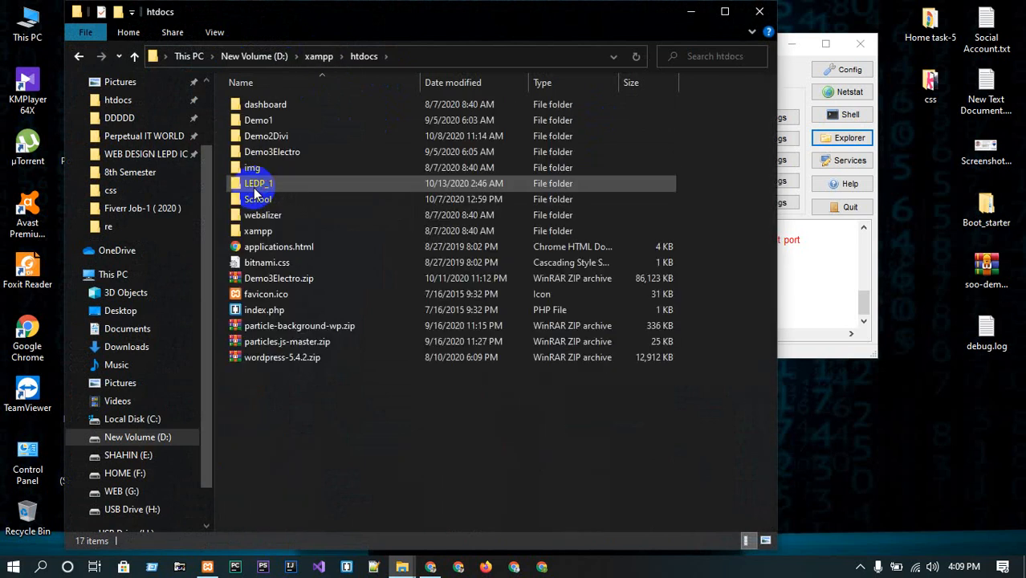
left_click(758, 11)
Switch to the browser, open a new tab and load localhost.
left_click(430, 566)
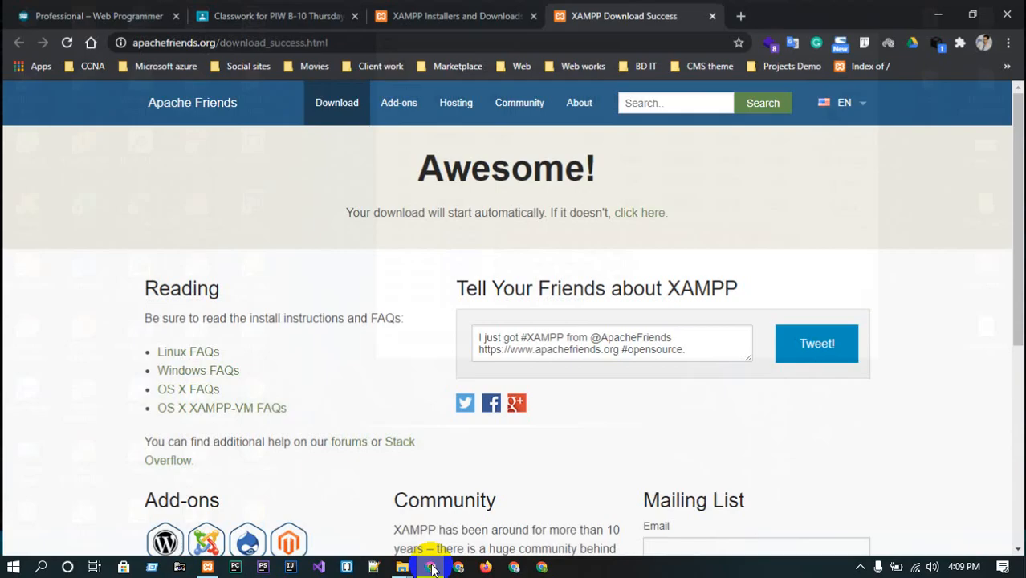
left_click(739, 12)
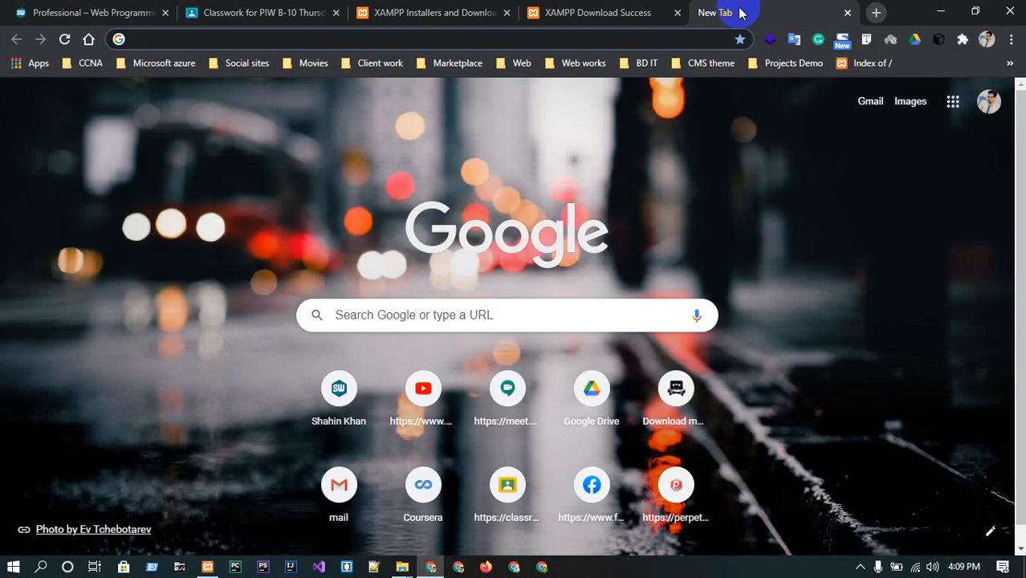
type("loa")
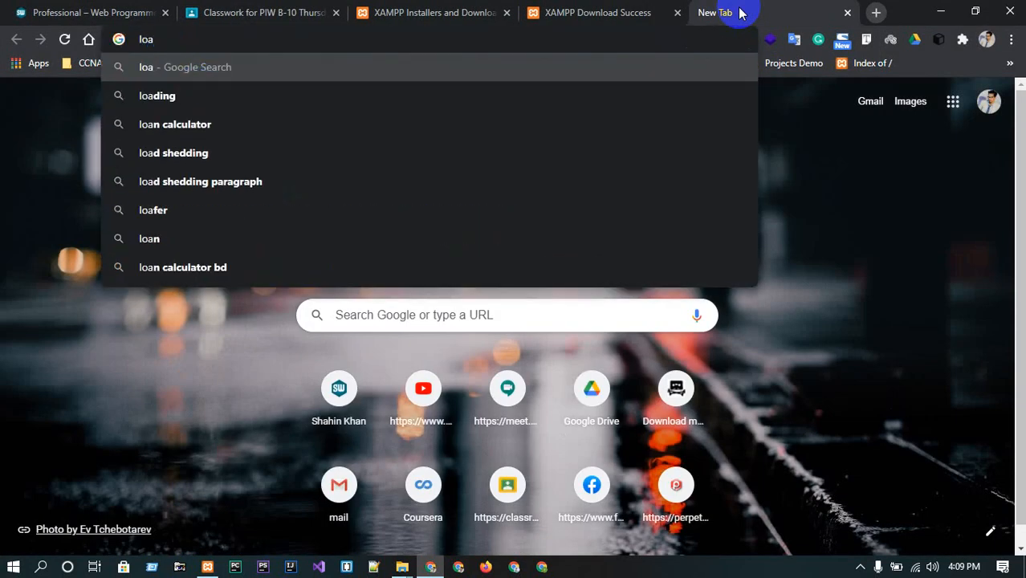
key("BackSpace")
key("BackSpace")
key("BackSpace")
type("loca")
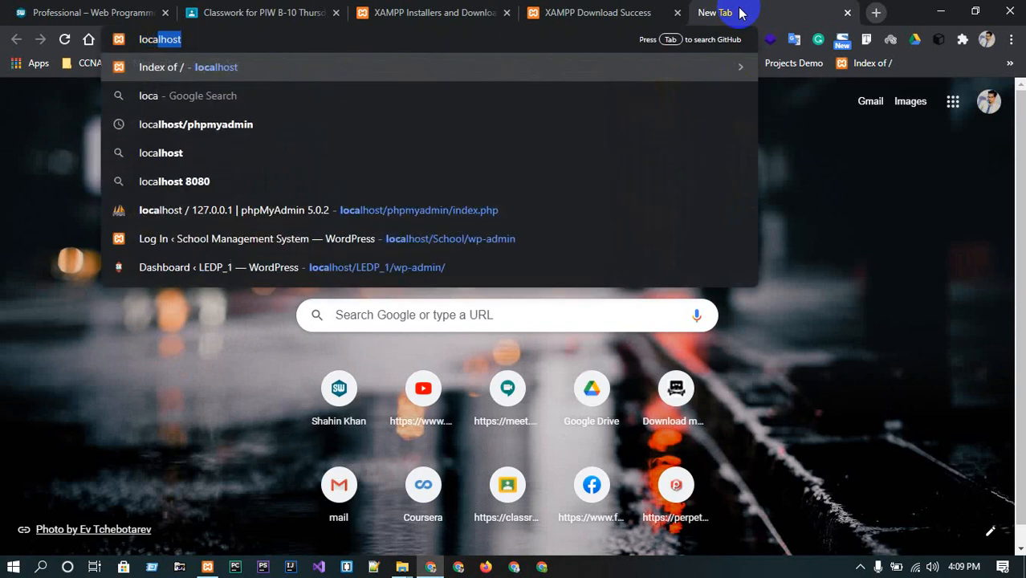
key("Return")
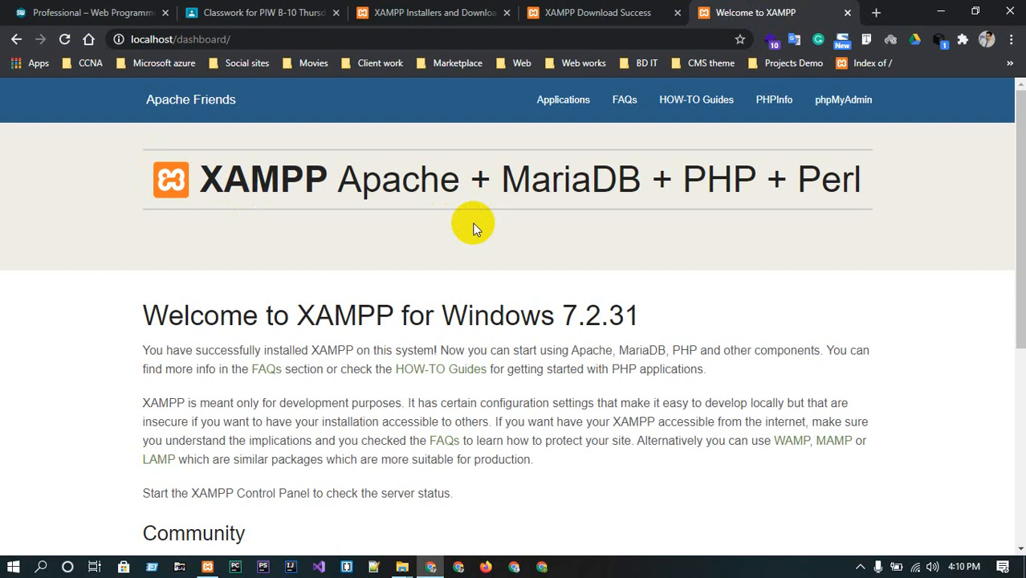
Minimize the browser showing the localhost XAMPP dashboard.
left_click(276, 38)
left_click(278, 38)
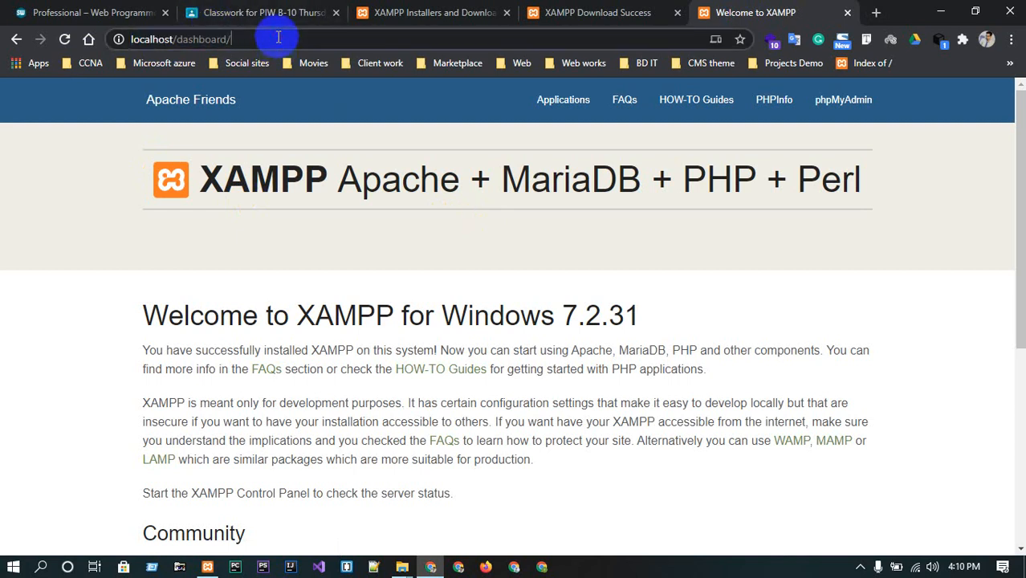
left_click(940, 12)
mouse_move(399, 565)
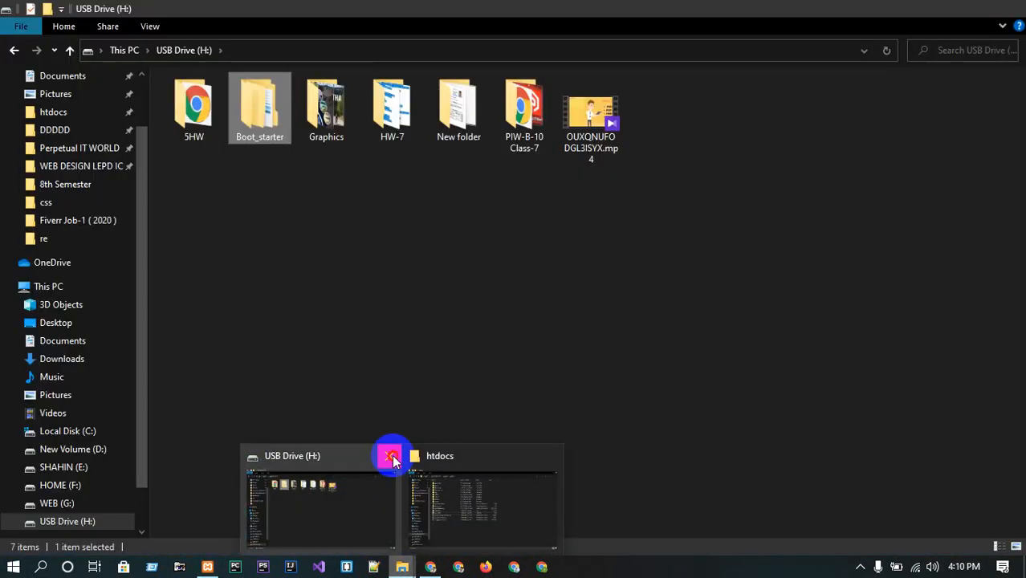
Rename index.php in the htdocs folder to index1.php.
left_click(391, 459)
left_click(424, 499)
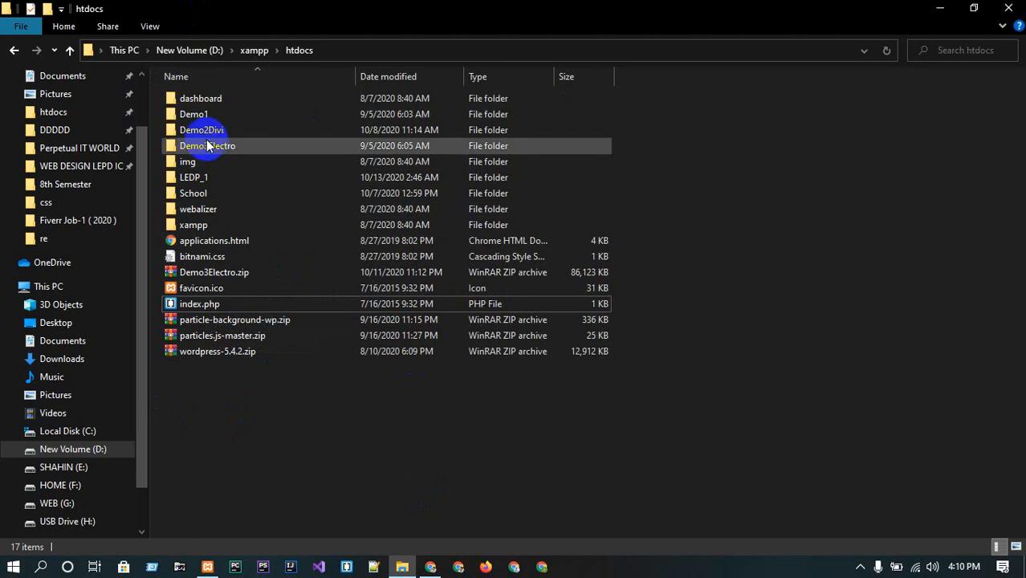
left_click(204, 304)
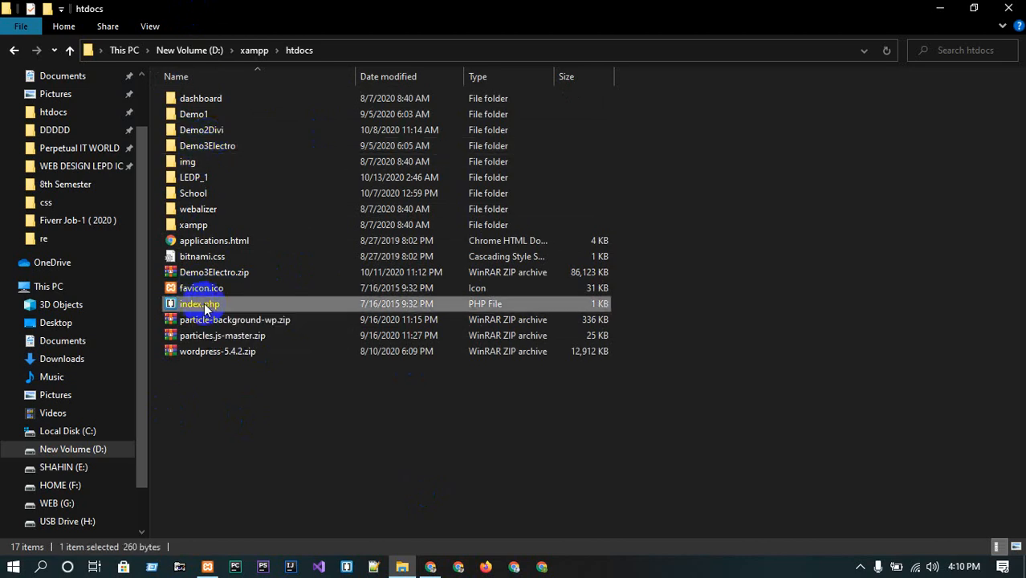
right_click(204, 304)
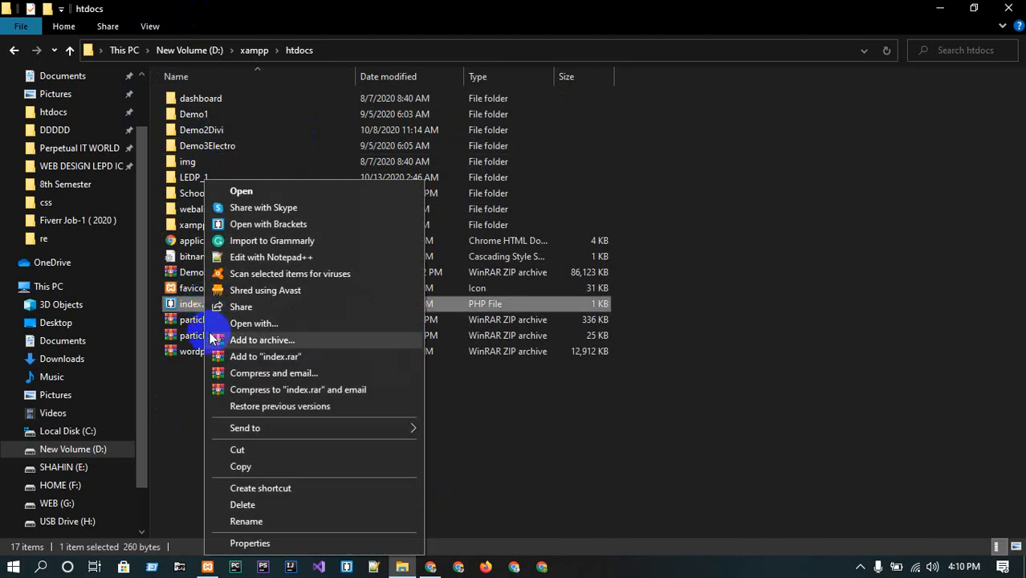
left_click(258, 521)
key("Right")
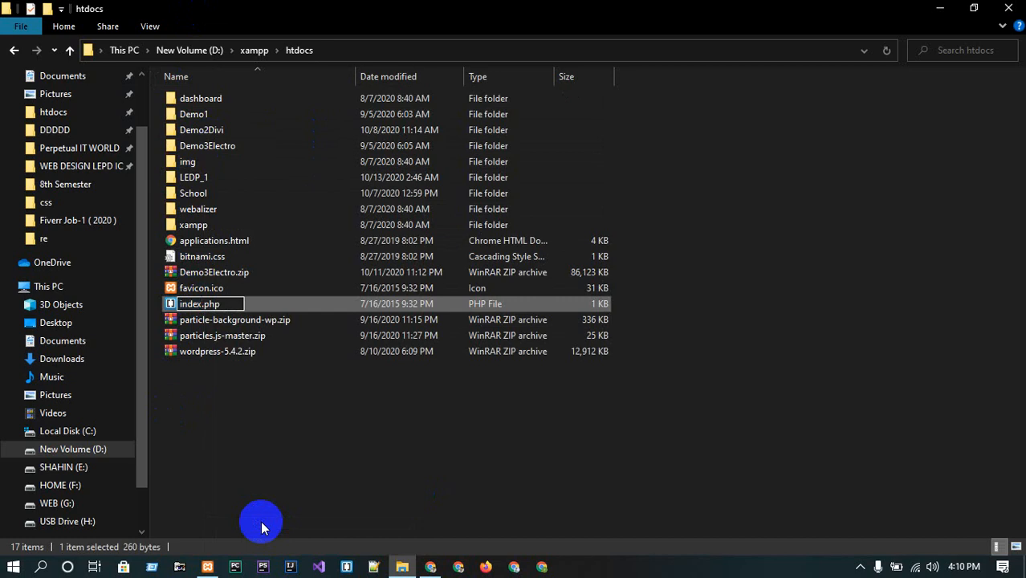
type("1")
key("Return")
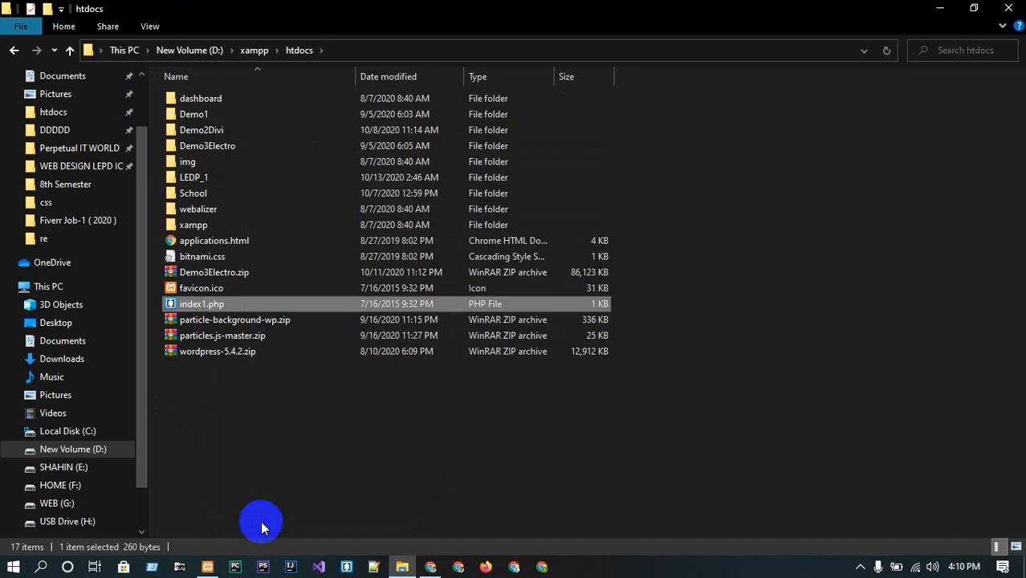
Switch to the browser and reload localhost.
left_click(430, 565)
left_click_drag(231, 38, 331, 36)
key("BackSpace")
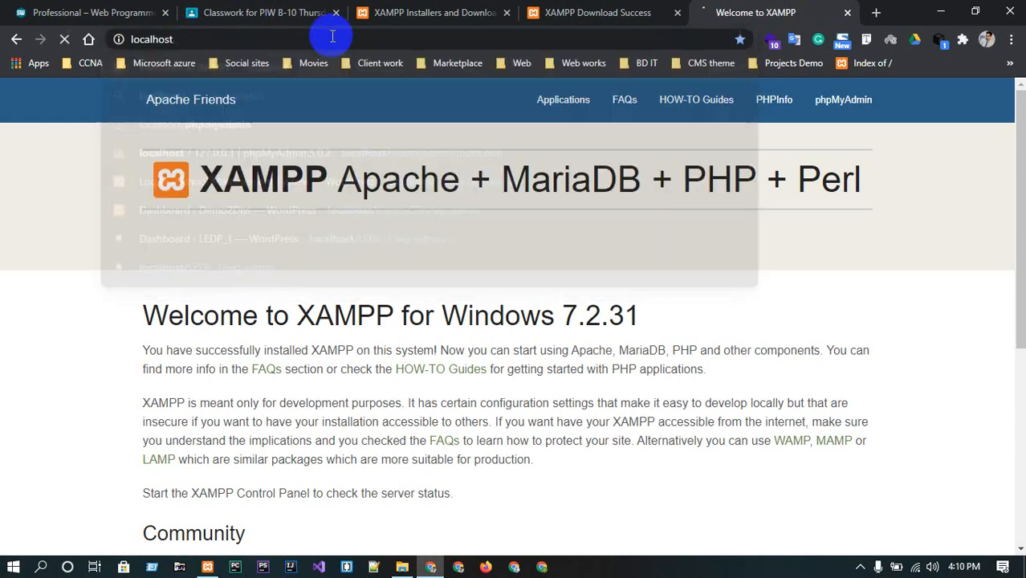
key("Return")
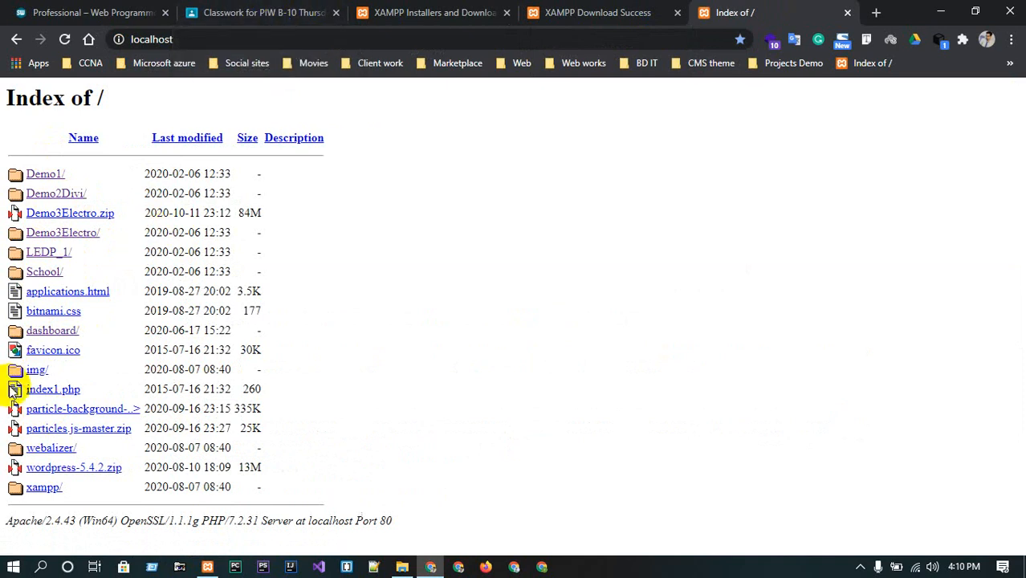
Open a new browser tab and go to wordpress.org.
left_click(878, 12)
type("wordpres")
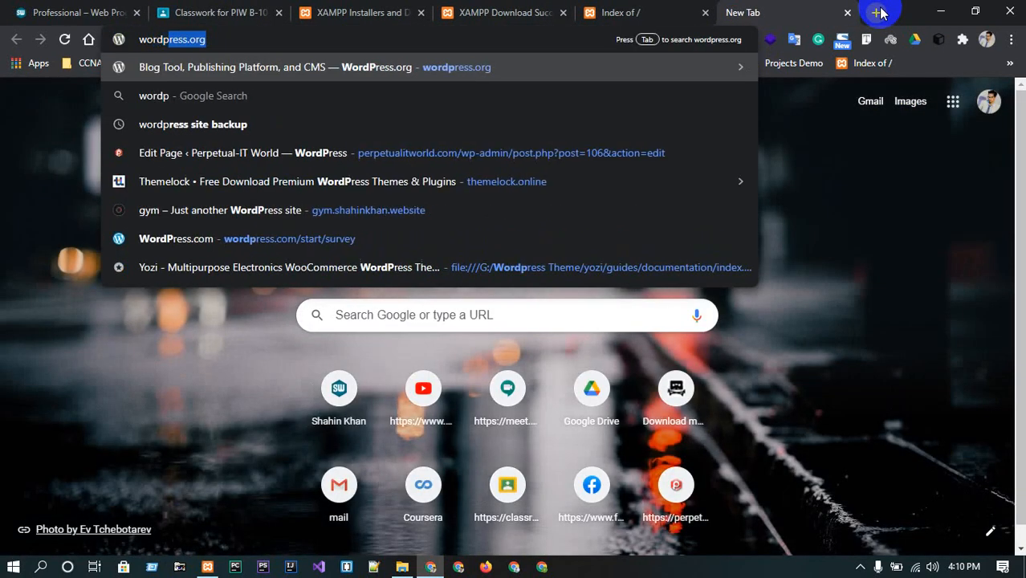
type("s")
key("Return")
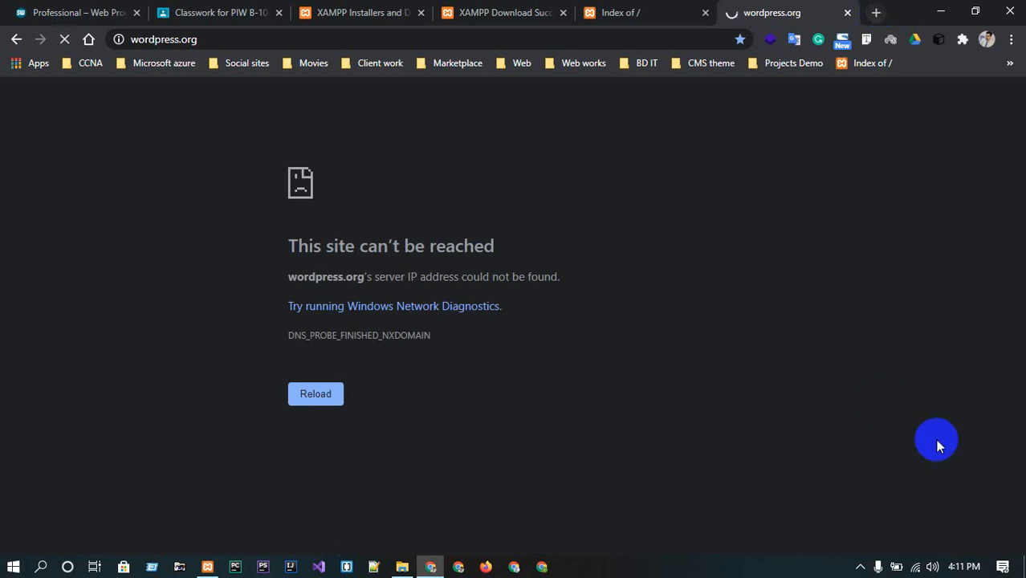
Check the network connection and reload the wordpress.org page.
left_click(924, 569)
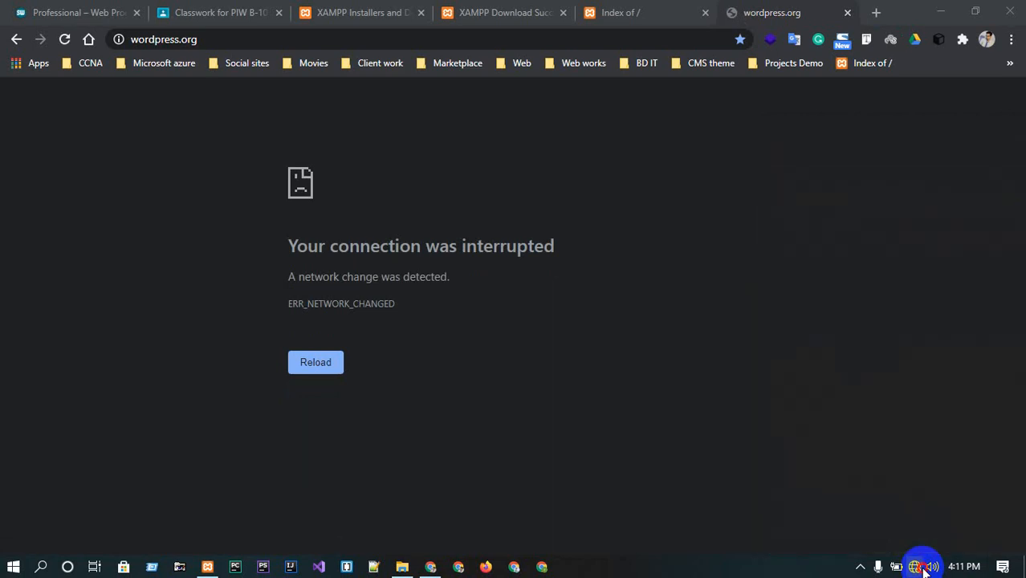
left_click(921, 567)
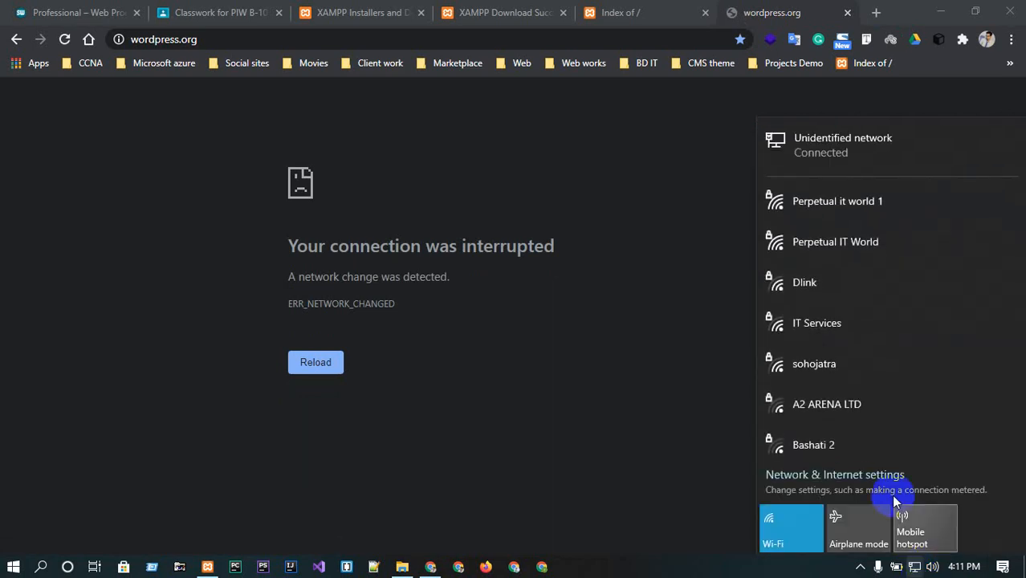
left_click(573, 150)
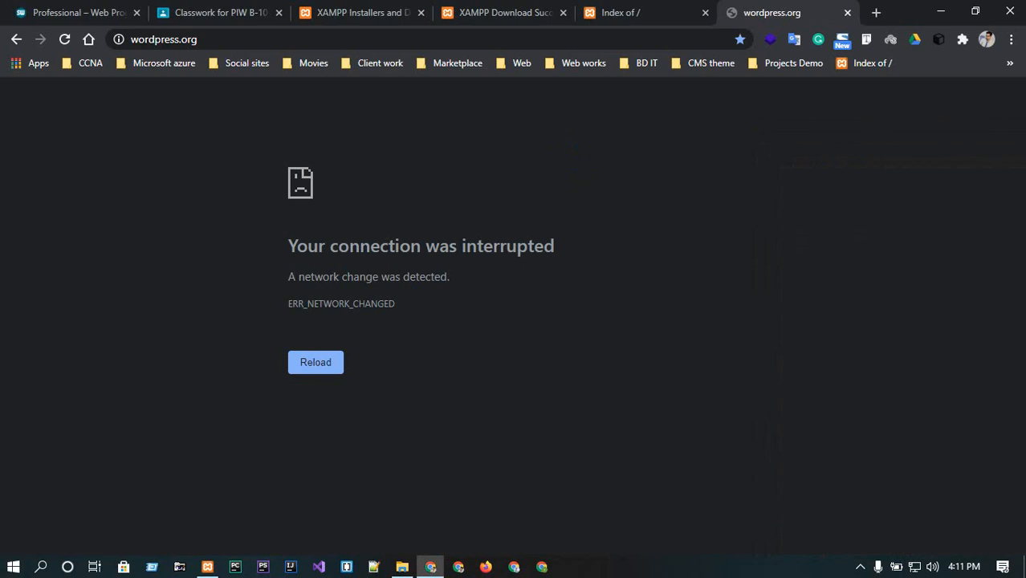
left_click(64, 40)
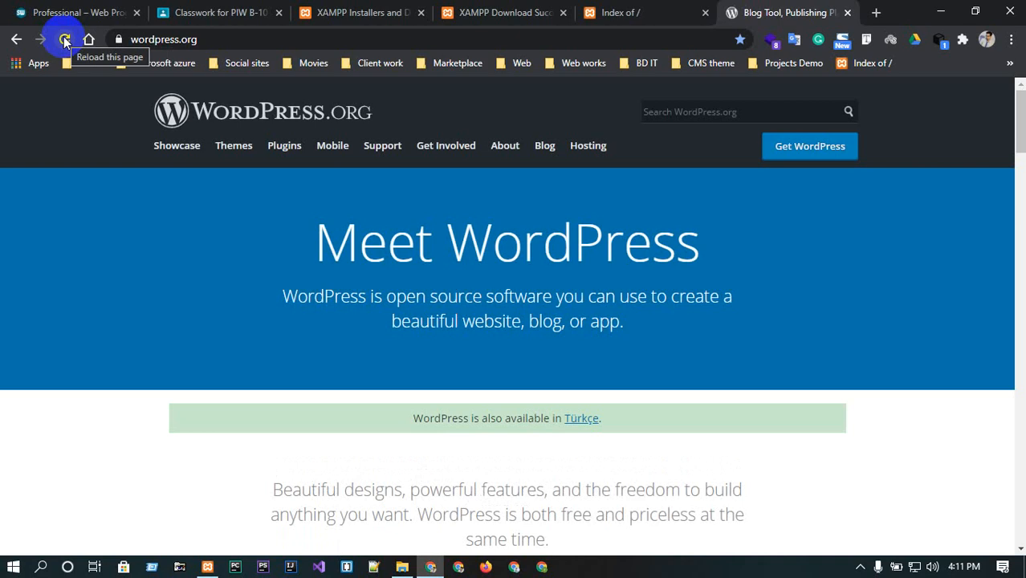
Open the Get WordPress page and start downloading WordPress 5.5.1.
left_click(846, 155)
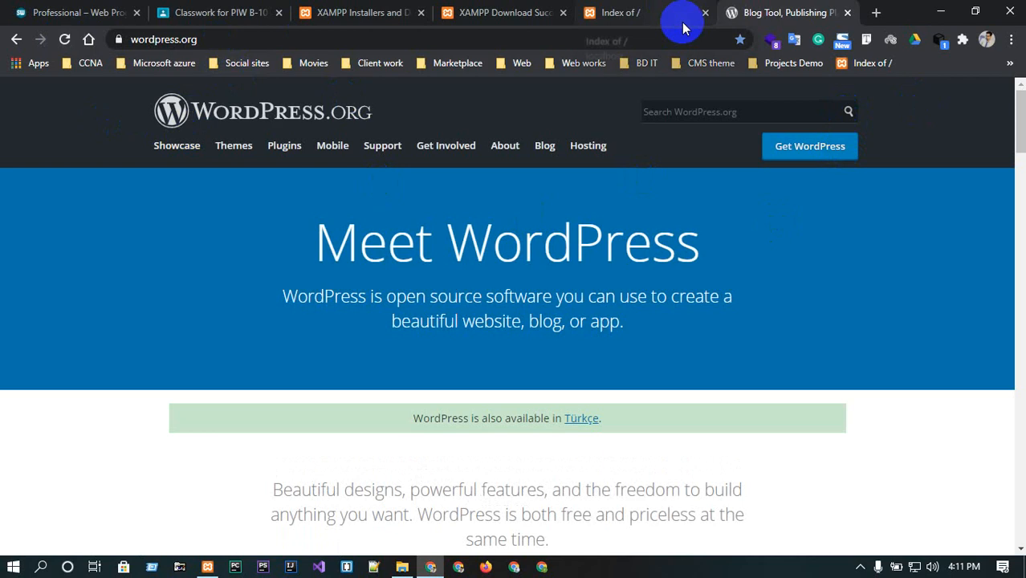
left_click(590, 340)
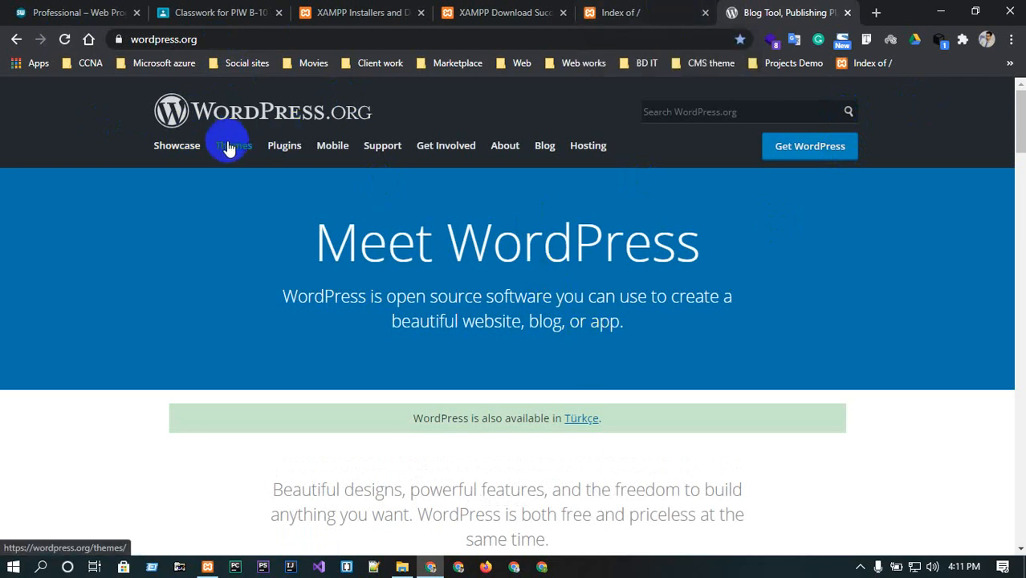
scroll(278, 245, "down", 10)
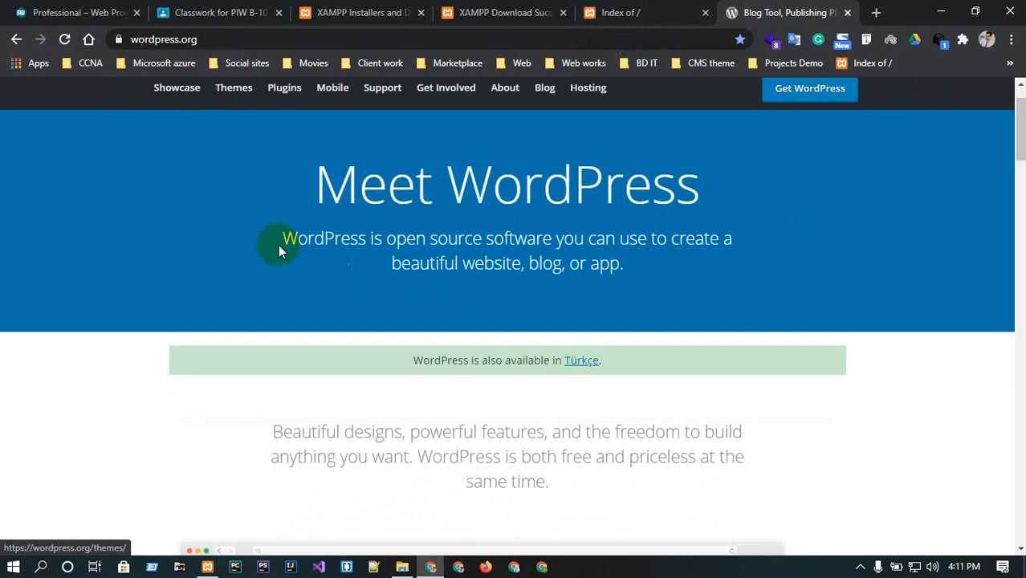
scroll(358, 315, "down", 3)
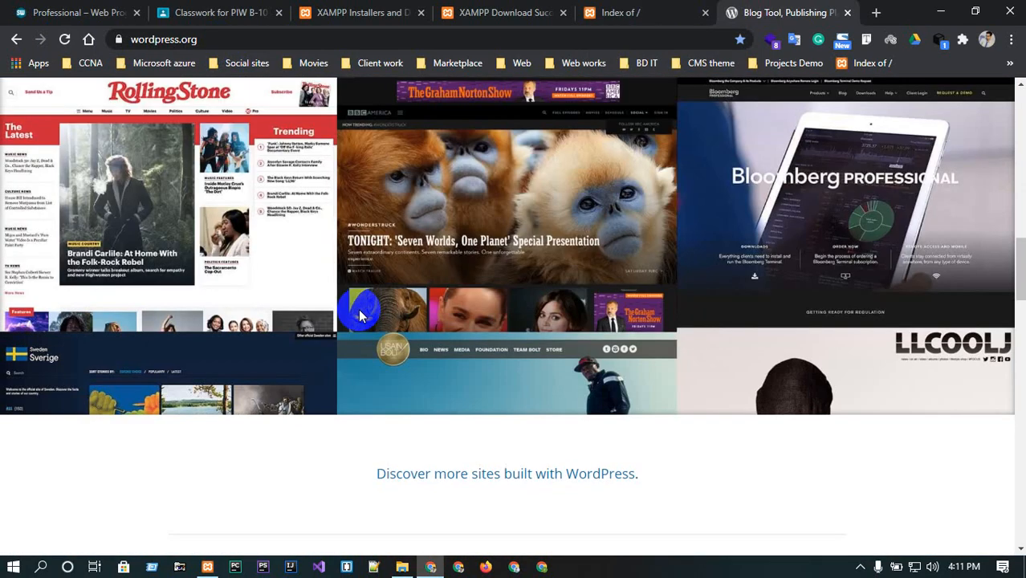
scroll(358, 315, "up", 15)
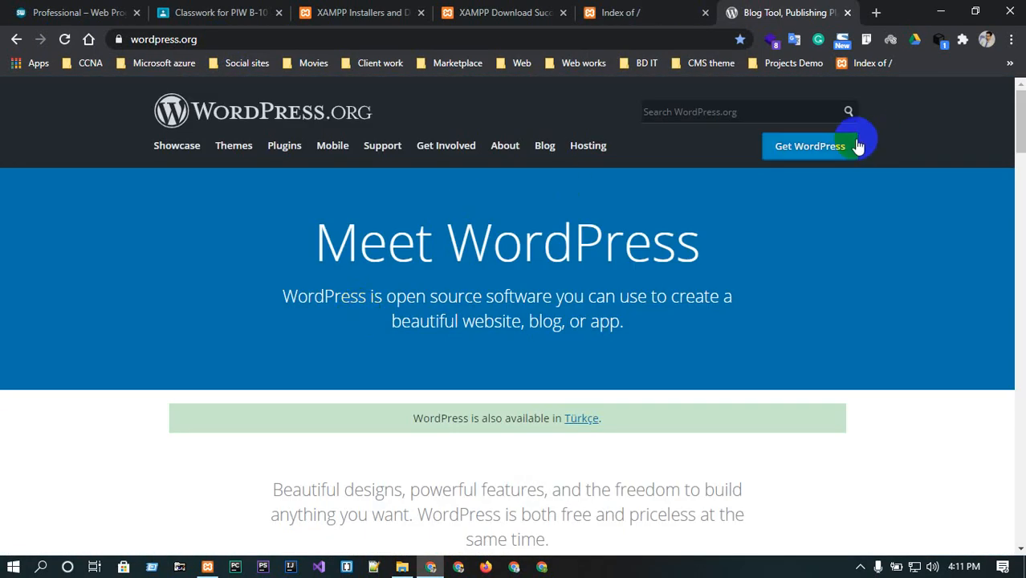
left_click(827, 152)
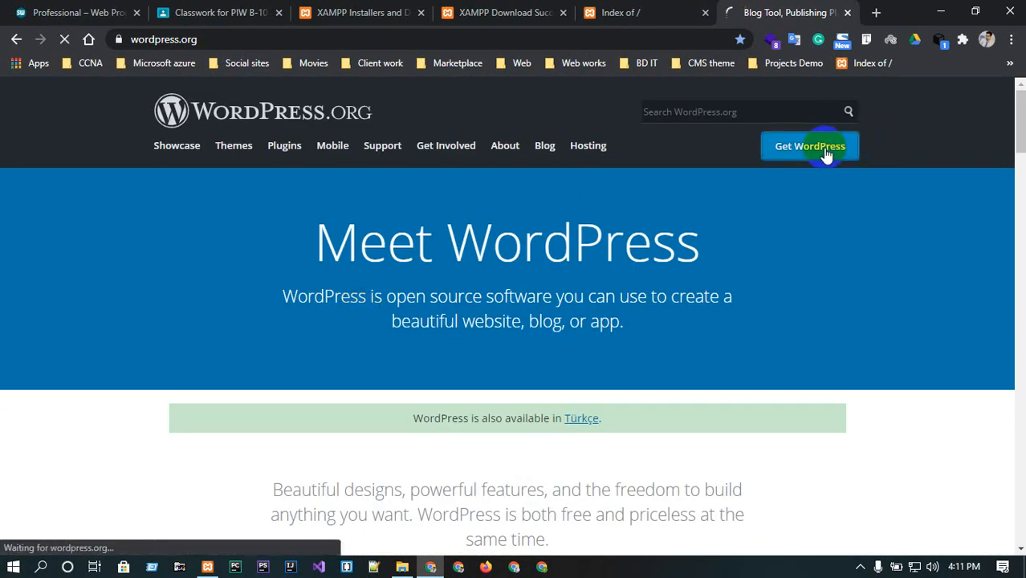
scroll(534, 400, "down", 2)
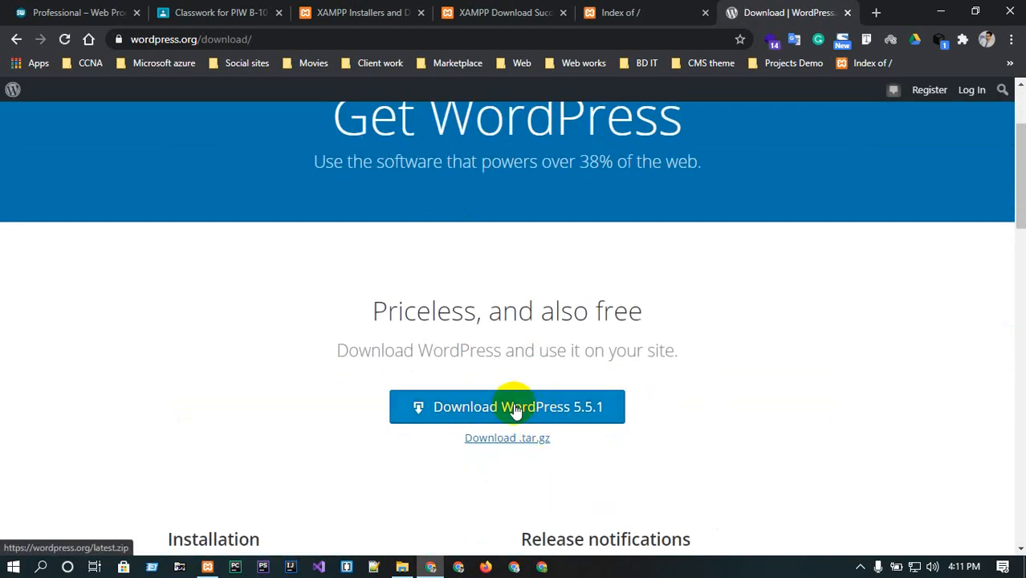
left_click(515, 408)
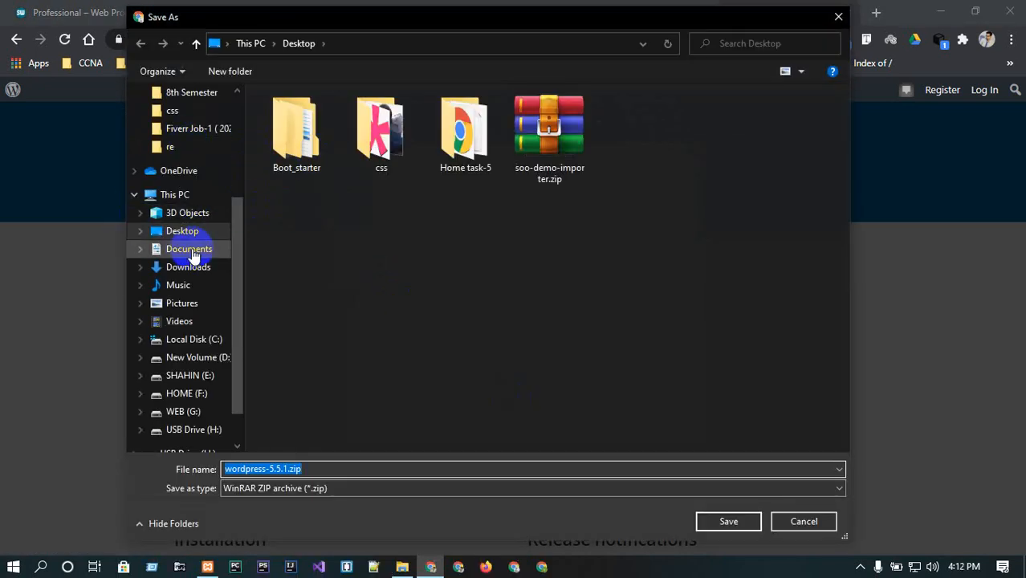
Save the download into htdocs as wordpress-5.4.2.zip, replacing the existing file.
scroll(204, 217, "up", 2)
scroll(202, 193, "up", 2)
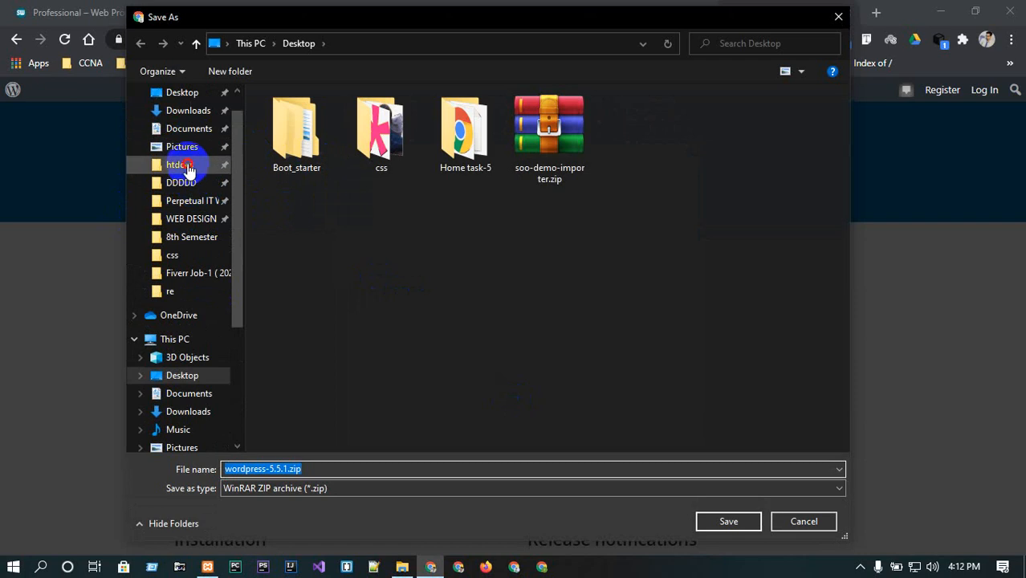
left_click(188, 167)
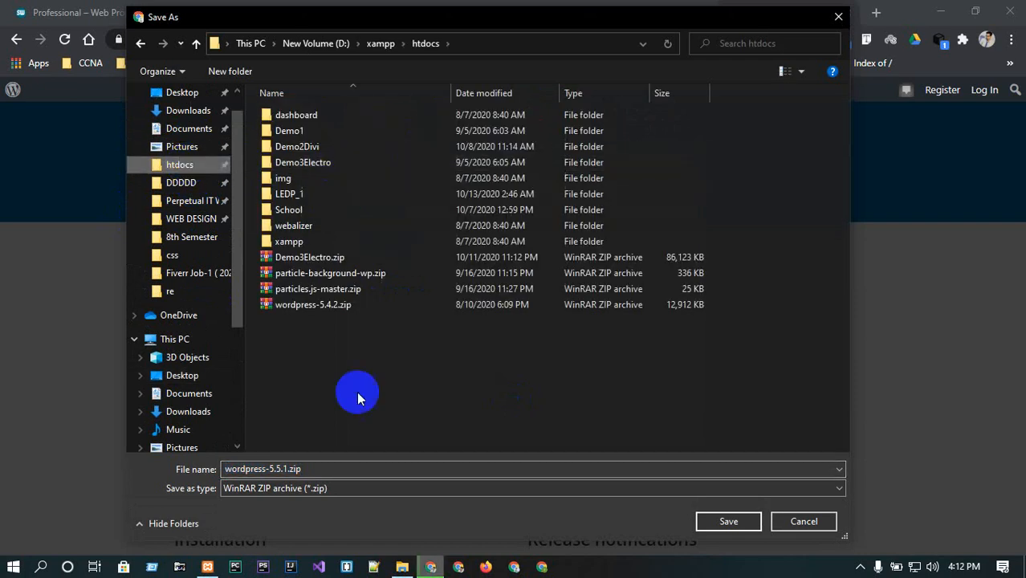
left_click(323, 312)
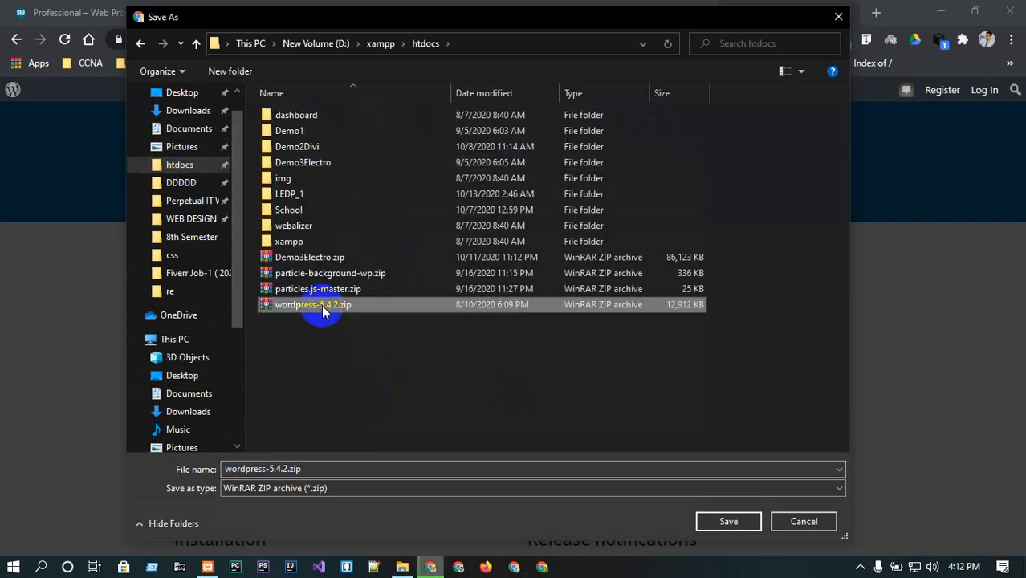
key("Delete")
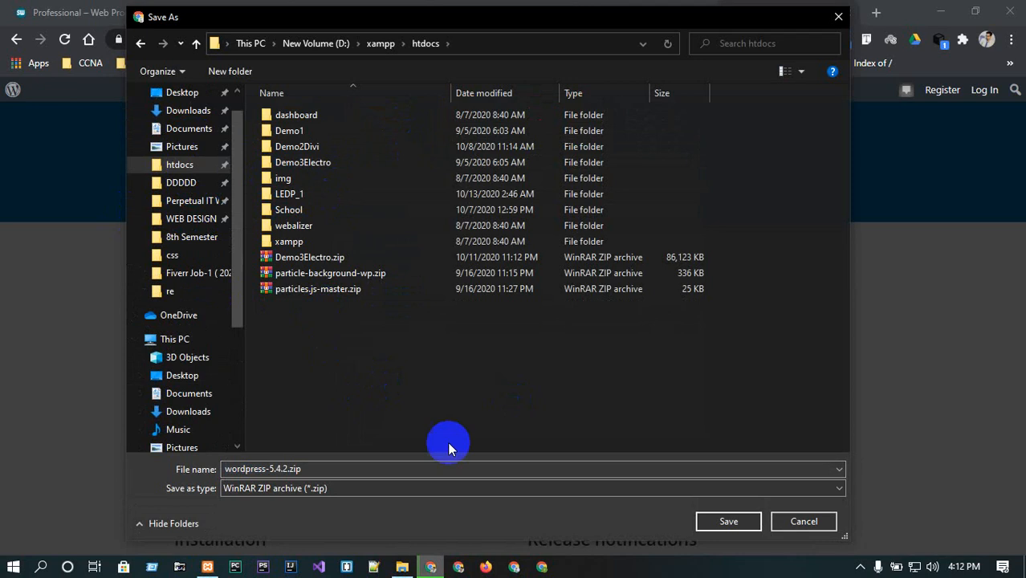
left_click(705, 523)
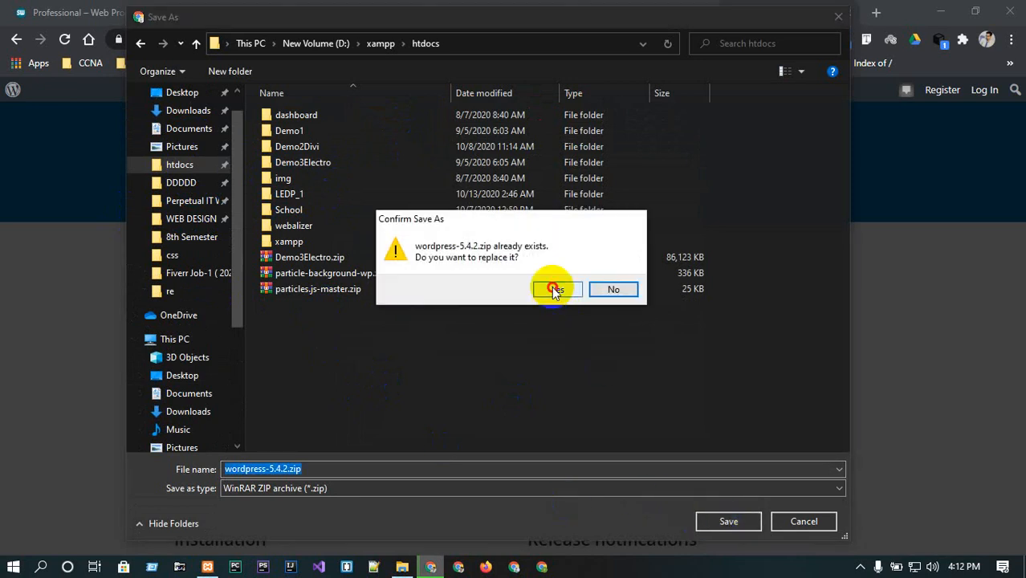
left_click(556, 289)
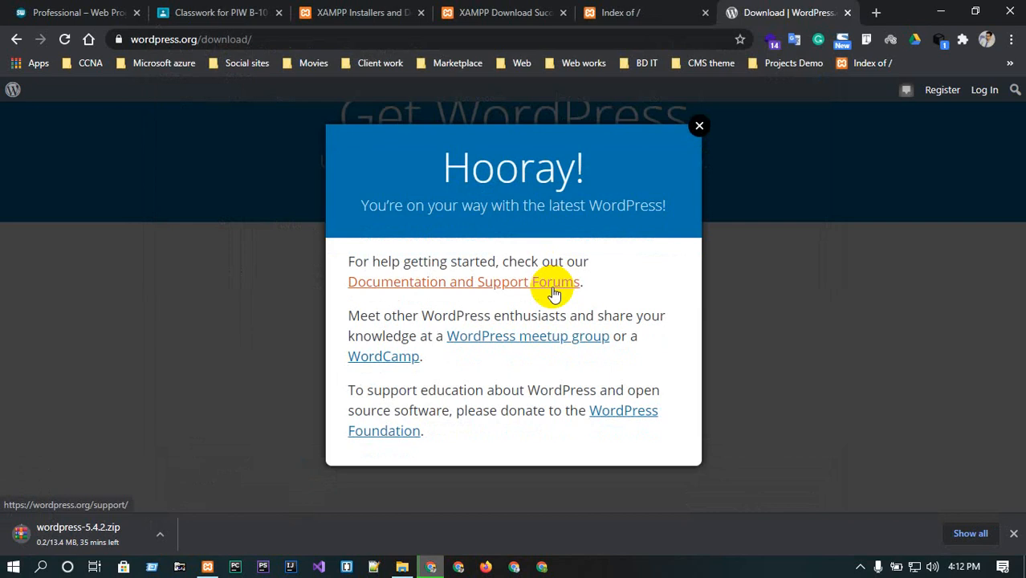
Close the download popup, open the downloads list, pause the WordPress download and minimize the browser.
left_click(699, 127)
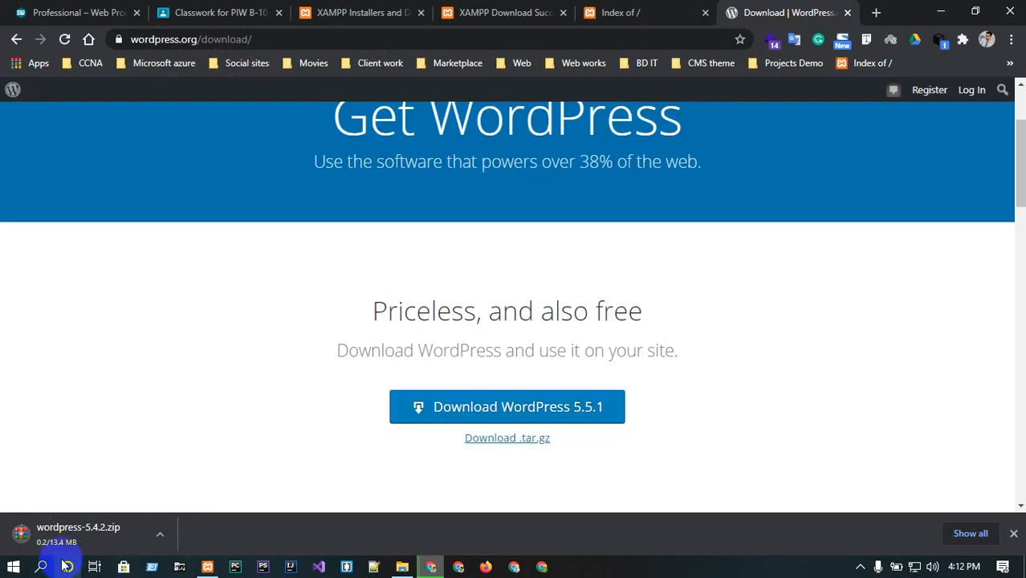
left_click(968, 534)
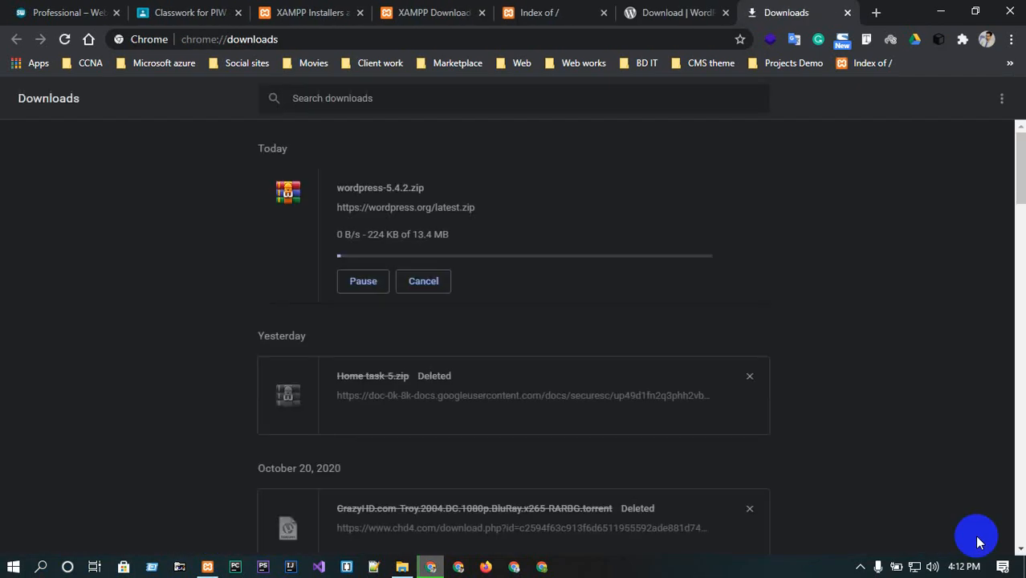
left_click(362, 281)
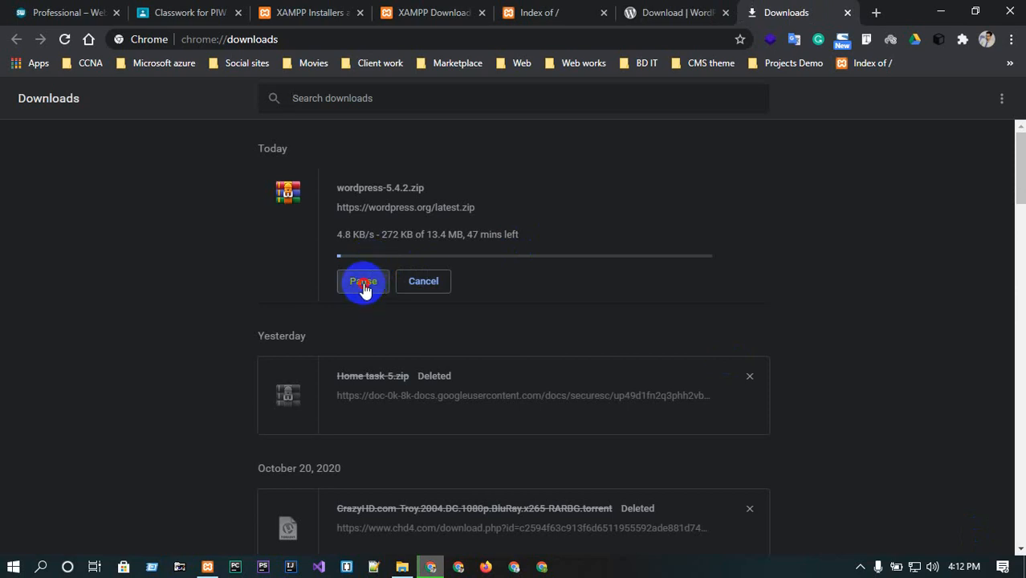
left_click(940, 10)
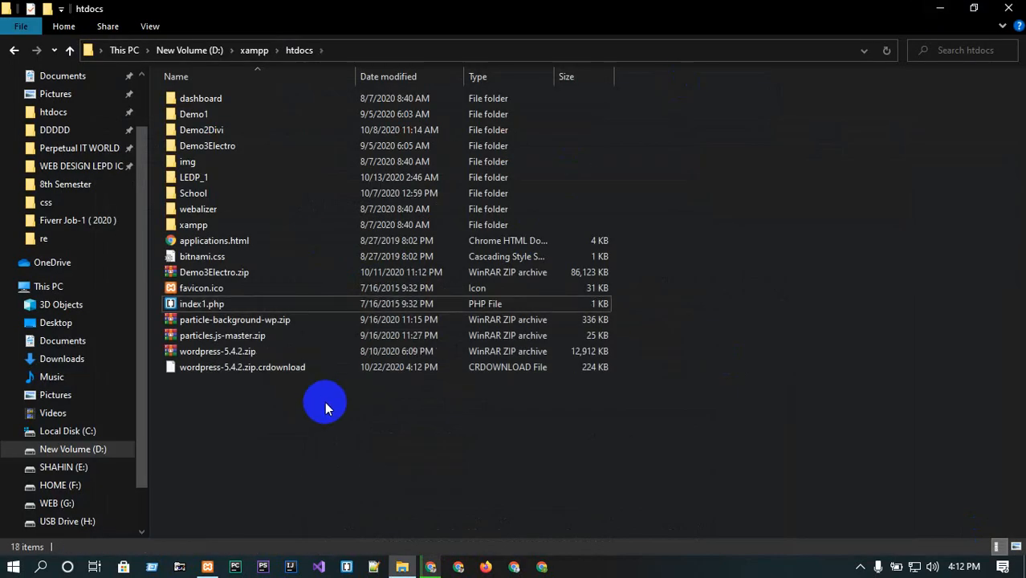
left_click(227, 354)
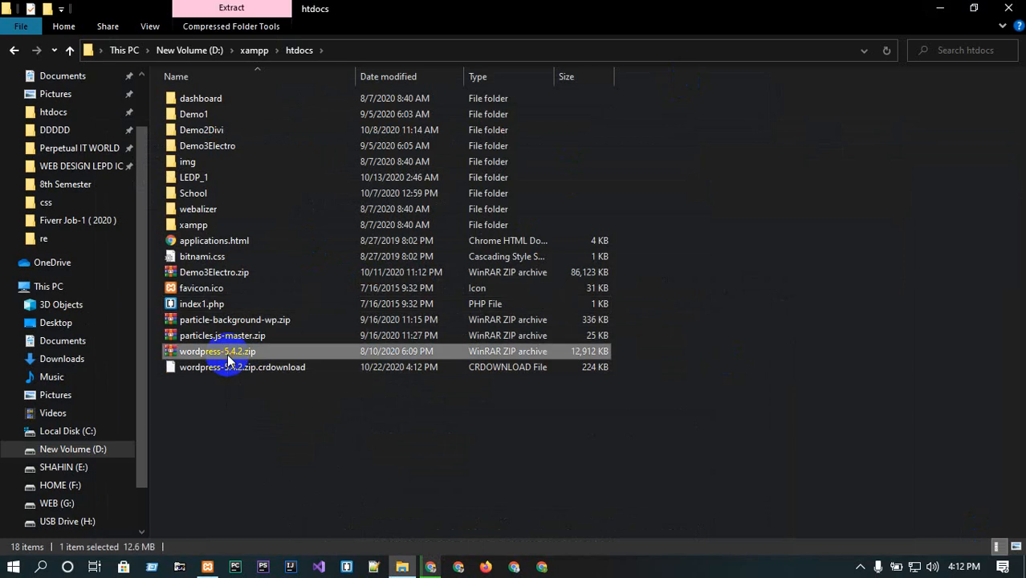
left_click(257, 435)
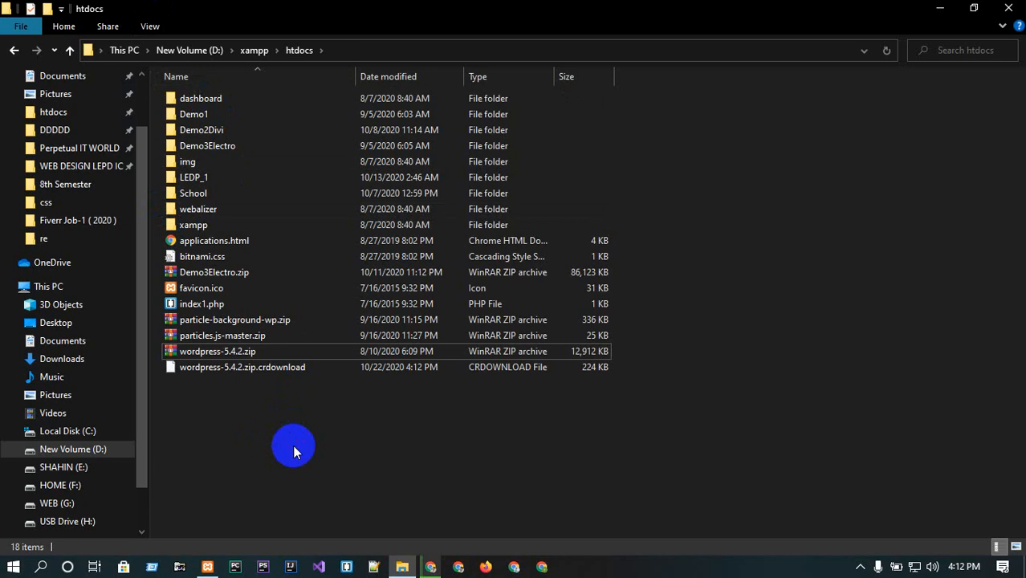
key("ctrl+shift+n")
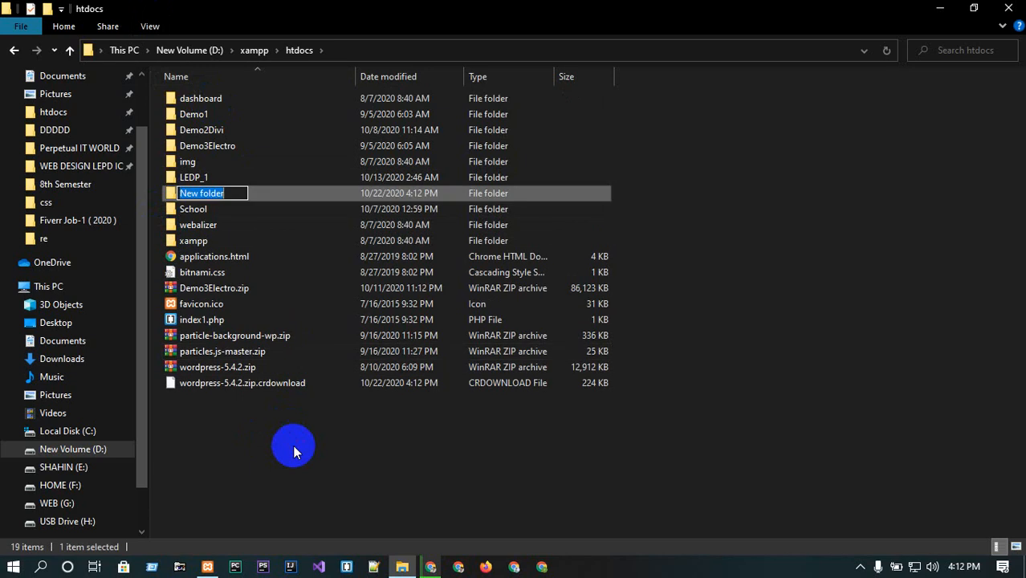
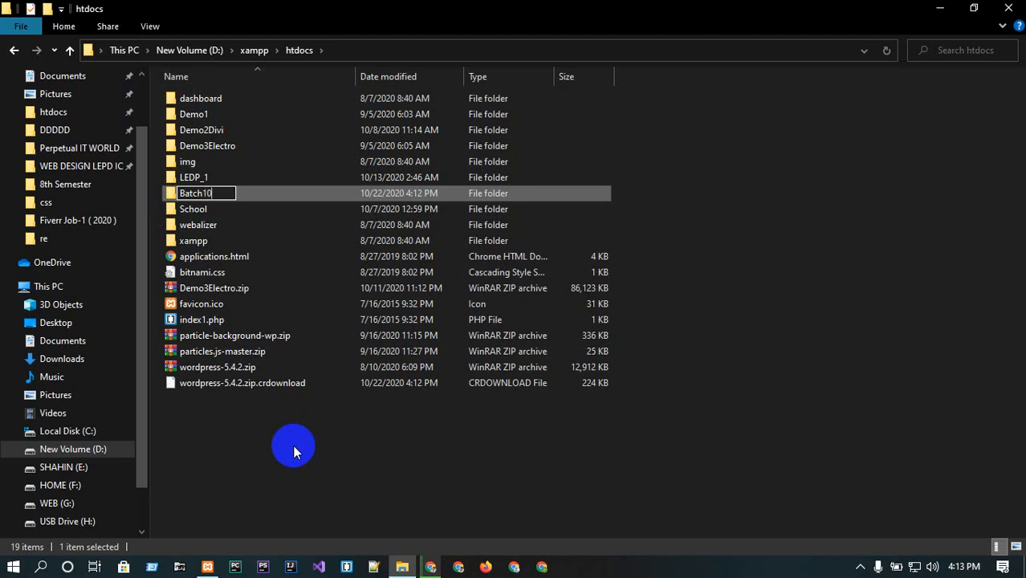
key("Return")
left_click(293, 451)
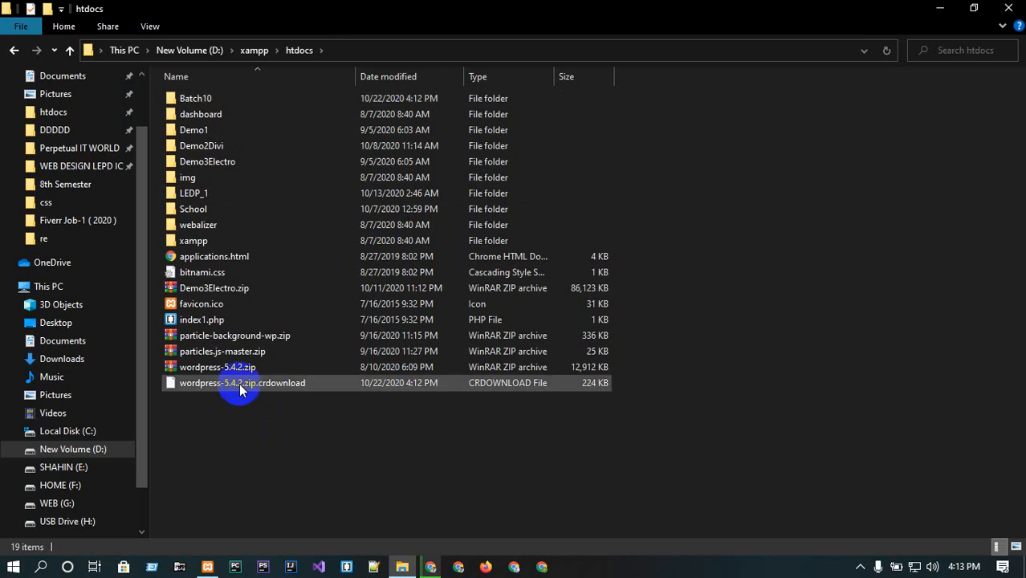
left_click(225, 369)
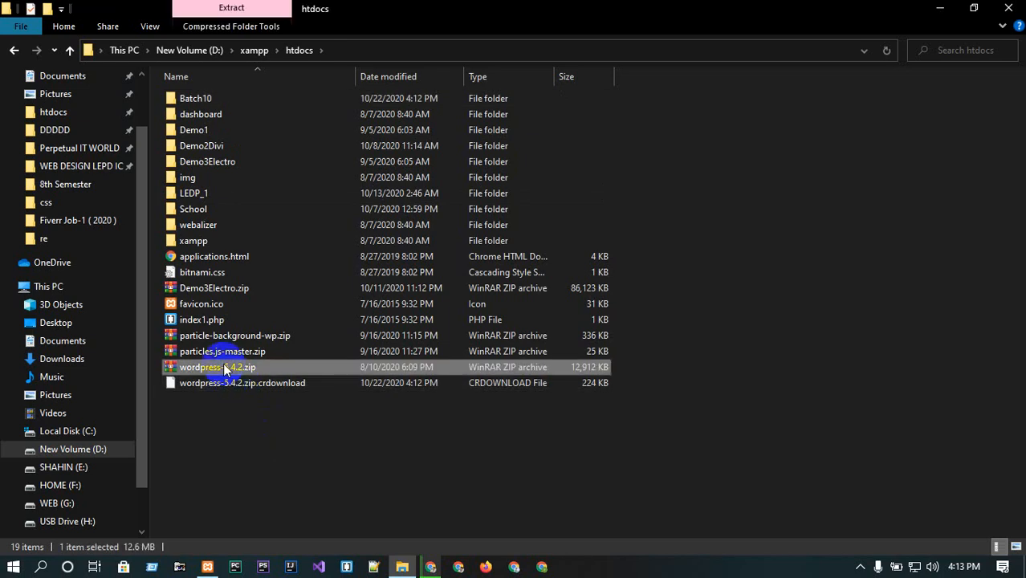
double_click(199, 97)
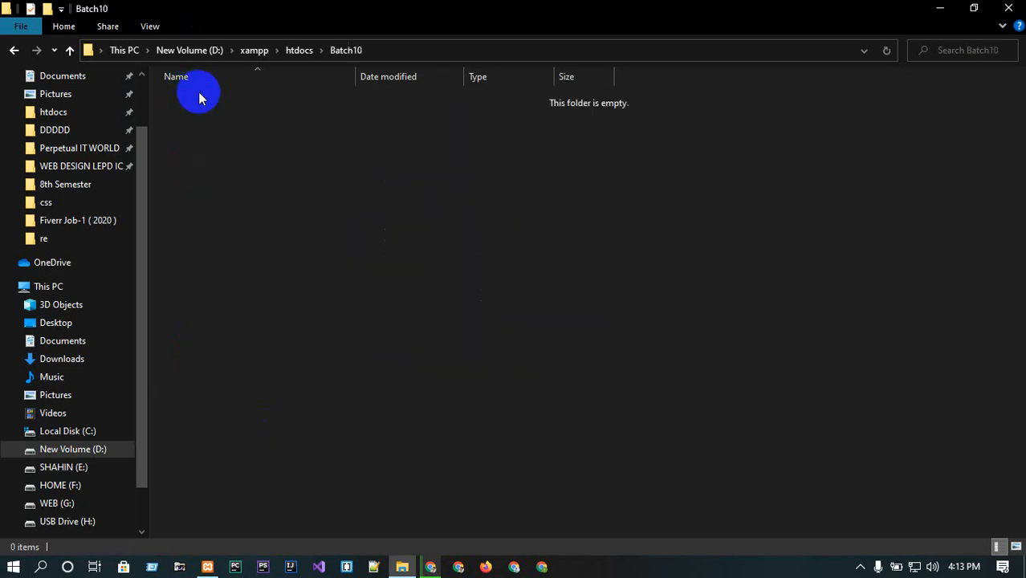
key("ctrl+v")
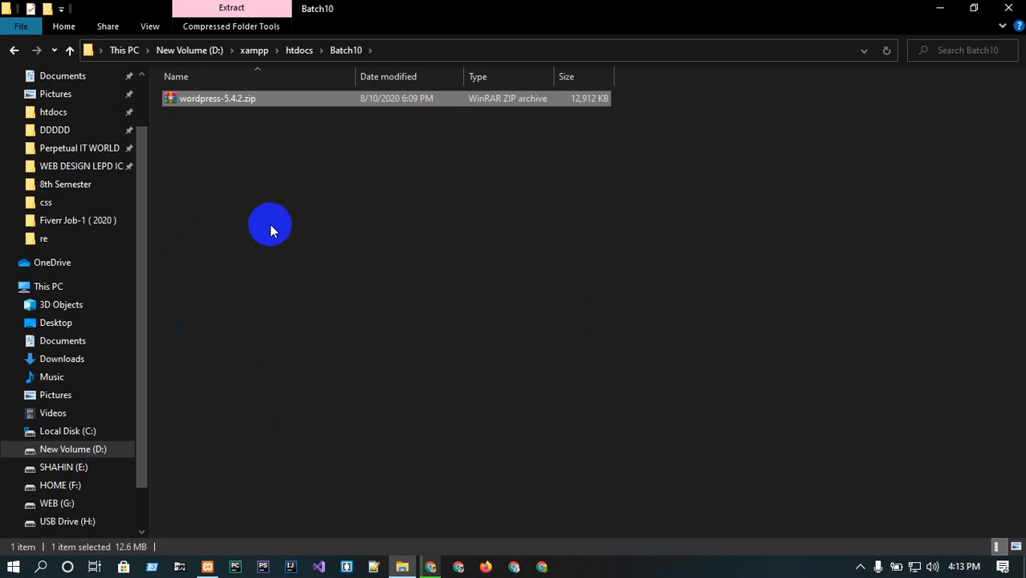
right_click(198, 99)
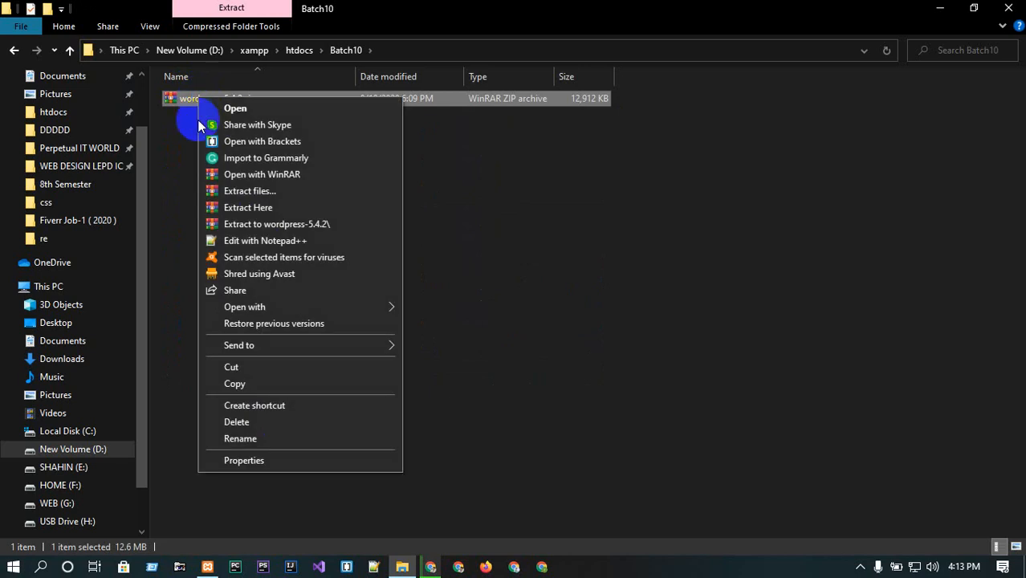
left_click(257, 210)
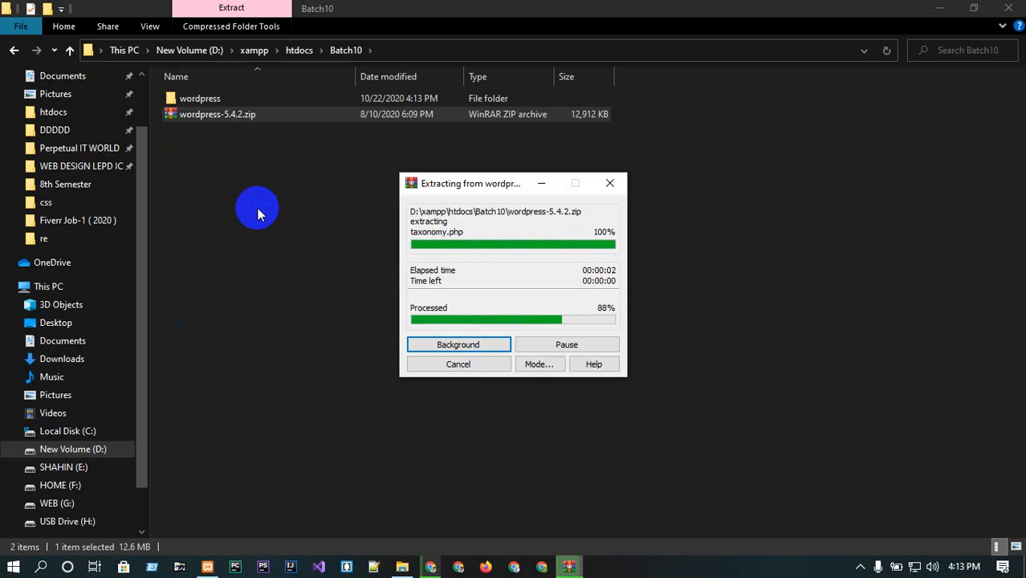
left_click(257, 209)
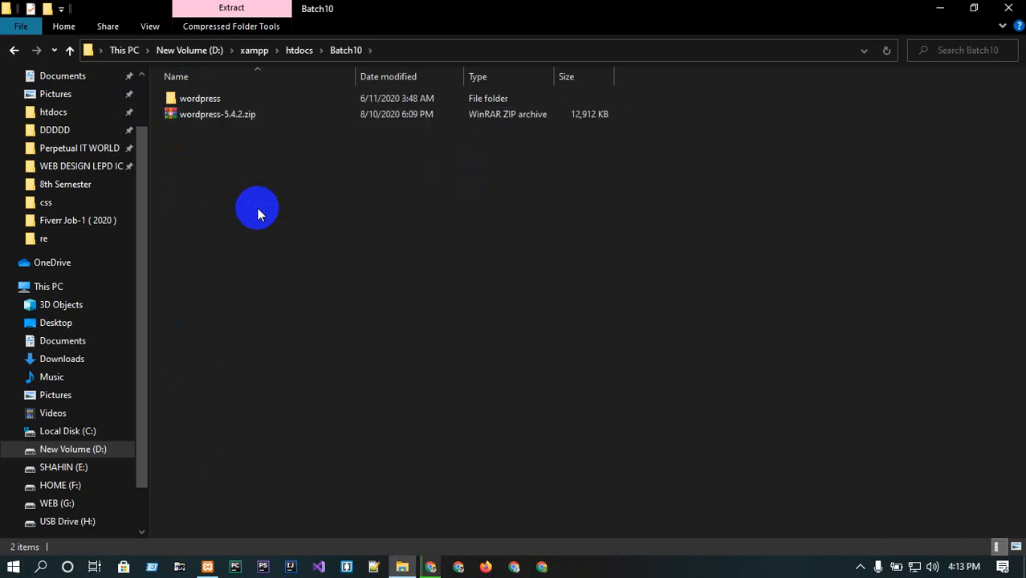
left_click(211, 118)
key("Delete")
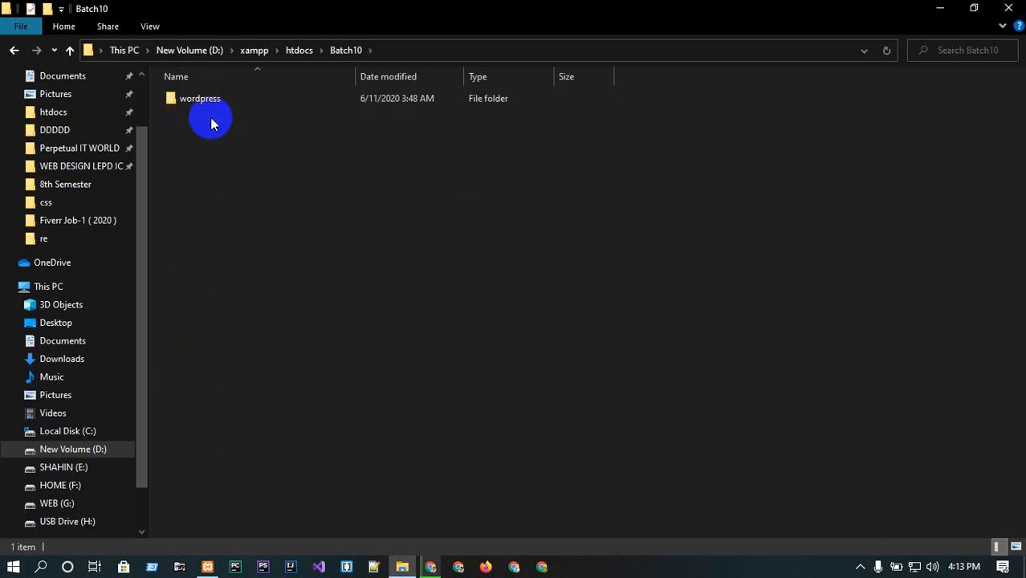
left_click(203, 98)
double_click(203, 98)
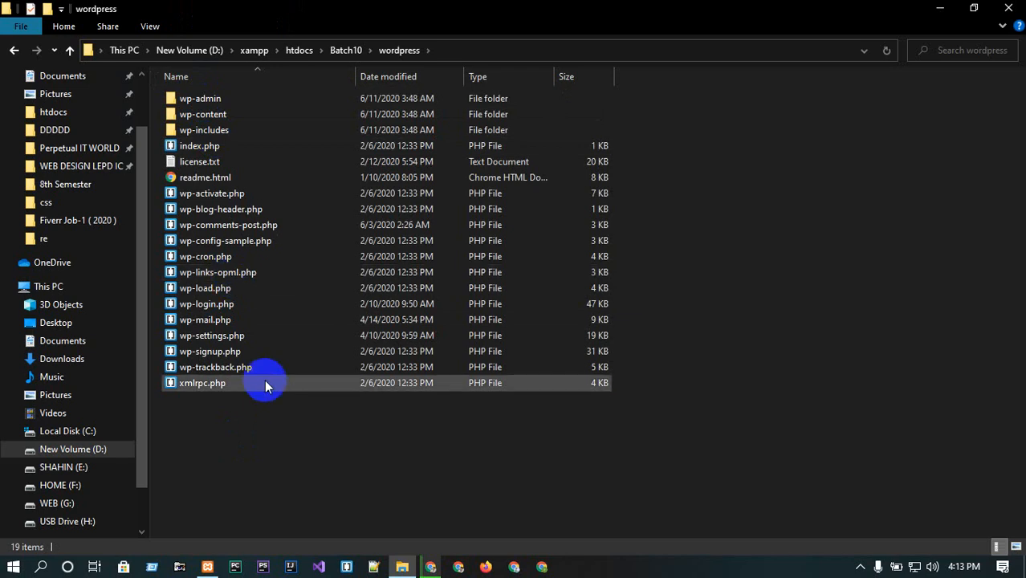
key("ctrl+a")
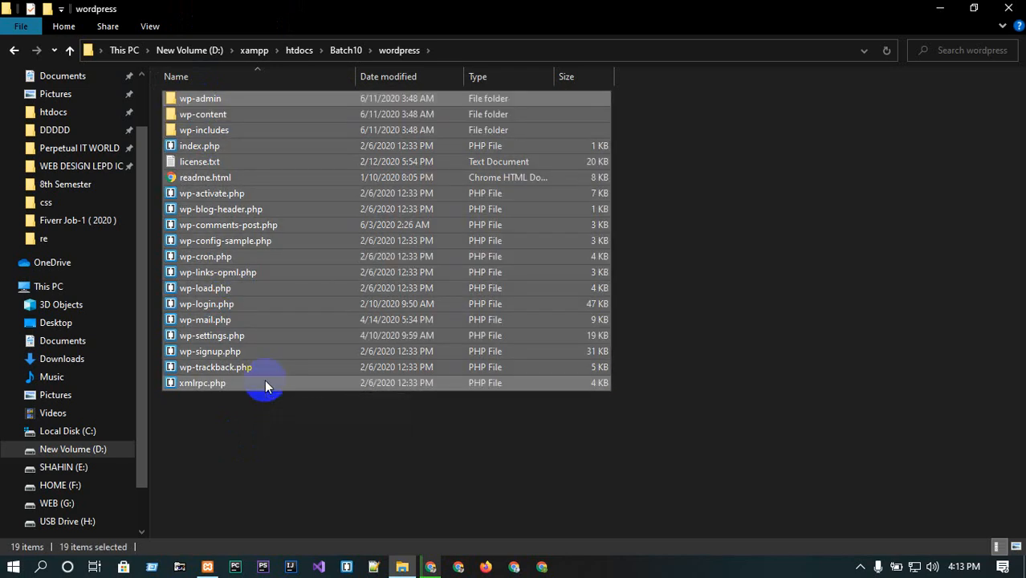
key("ctrl+x")
key("alt+Up")
left_click(286, 286)
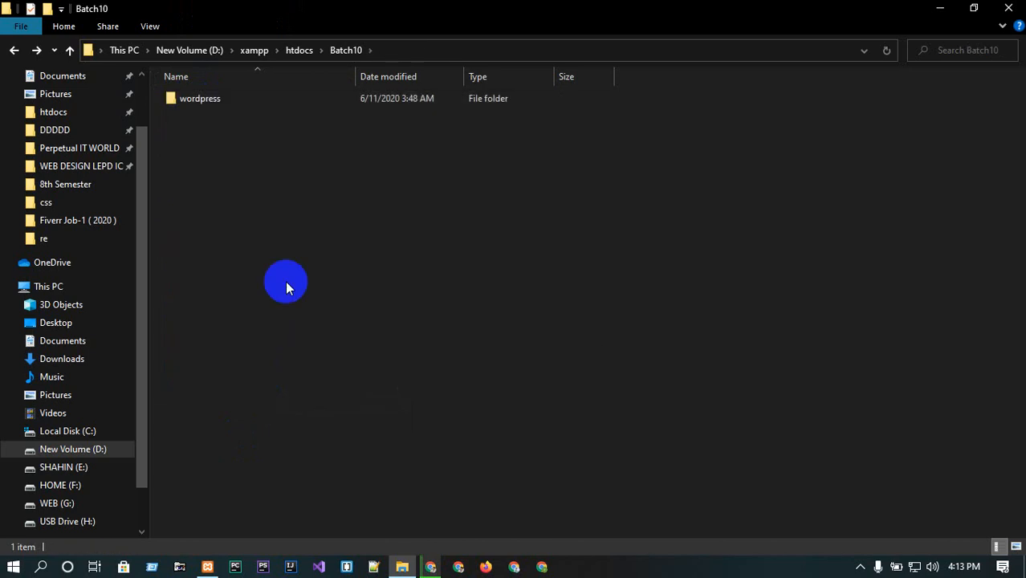
key("ctrl+v")
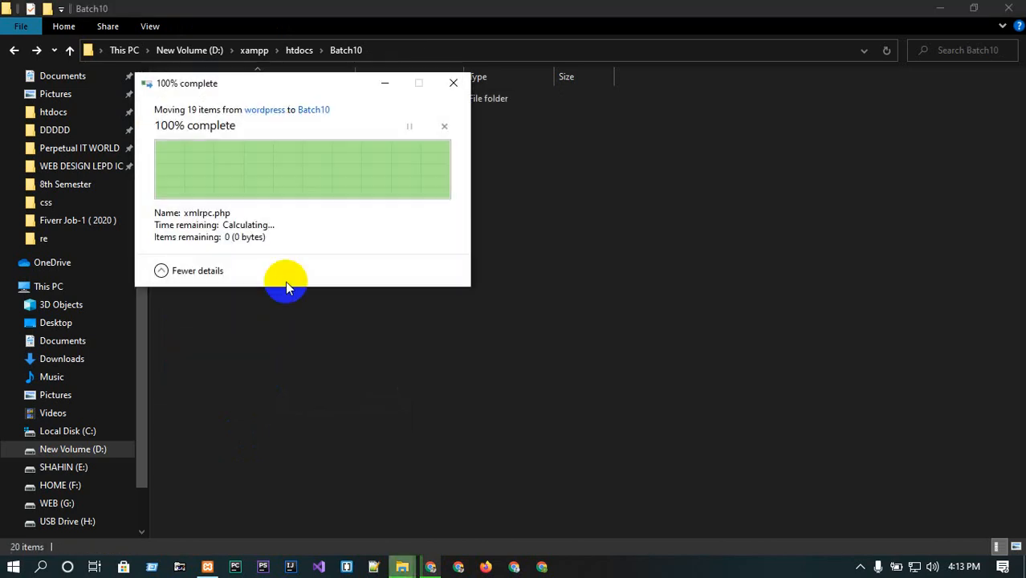
left_click(213, 98)
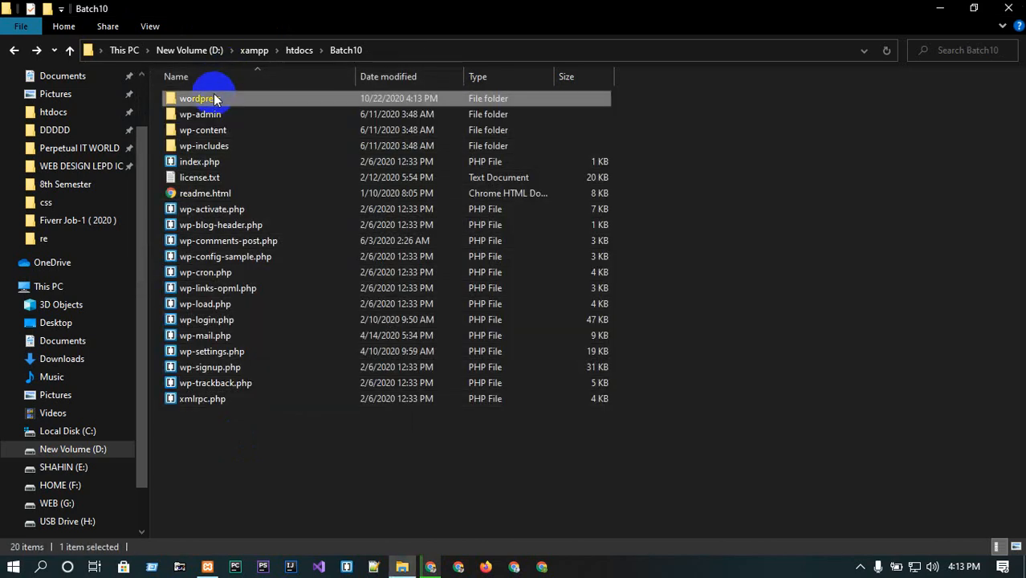
key("Delete")
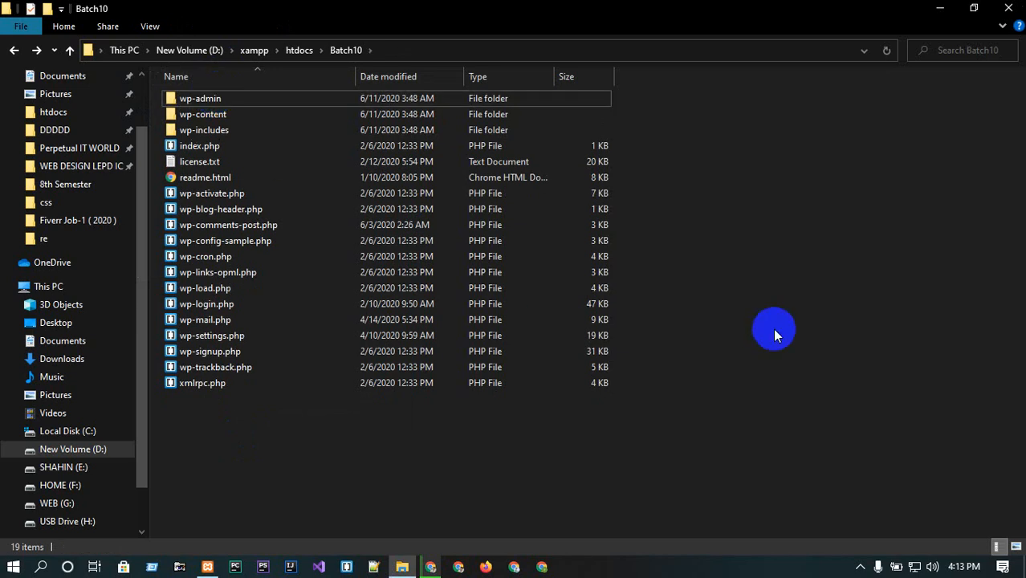
right_click(772, 329)
left_click(827, 110)
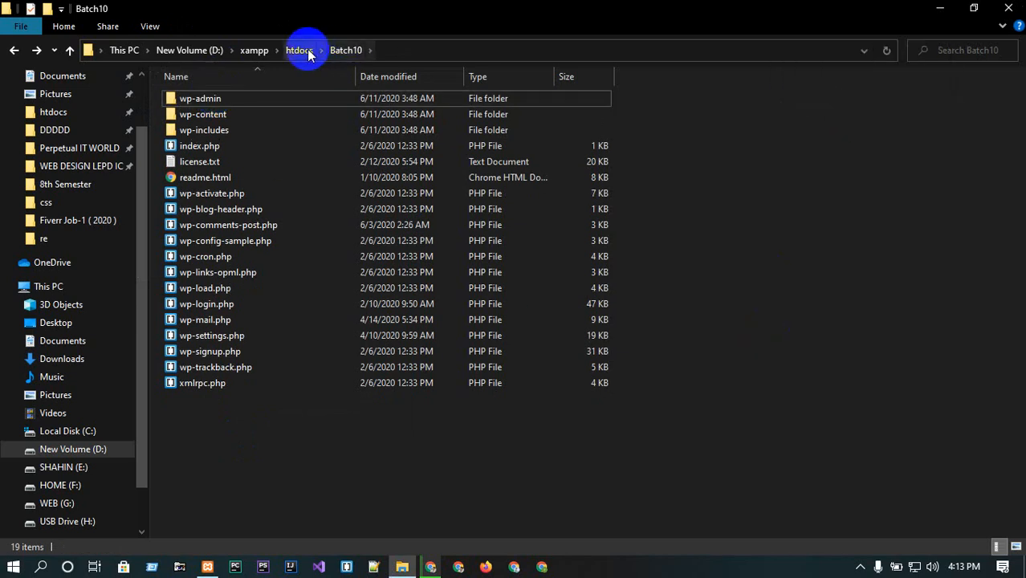
left_click(939, 8)
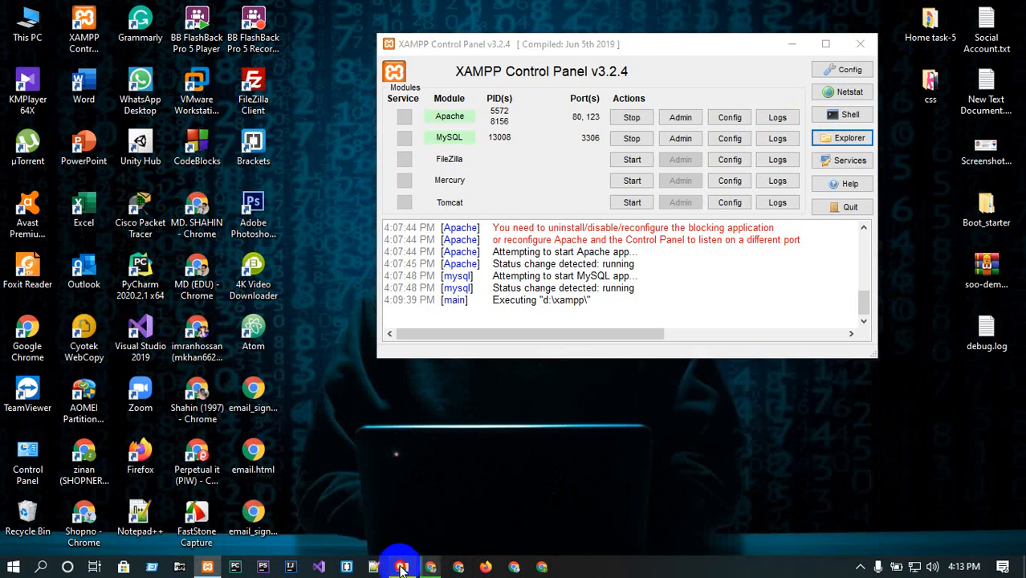
left_click(402, 567)
left_click(939, 8)
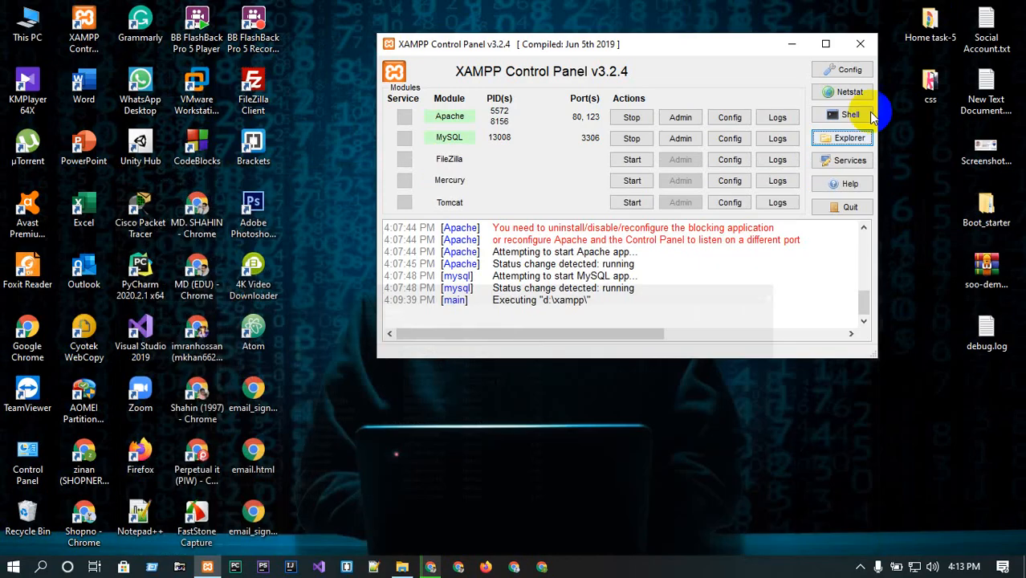
left_click(438, 570)
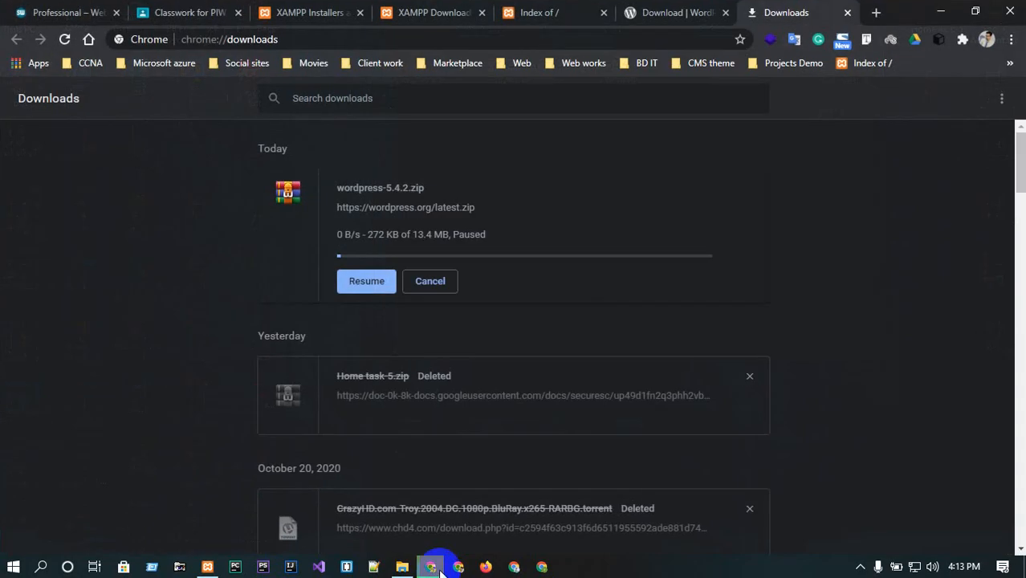
left_click(628, 12)
left_click(556, 12)
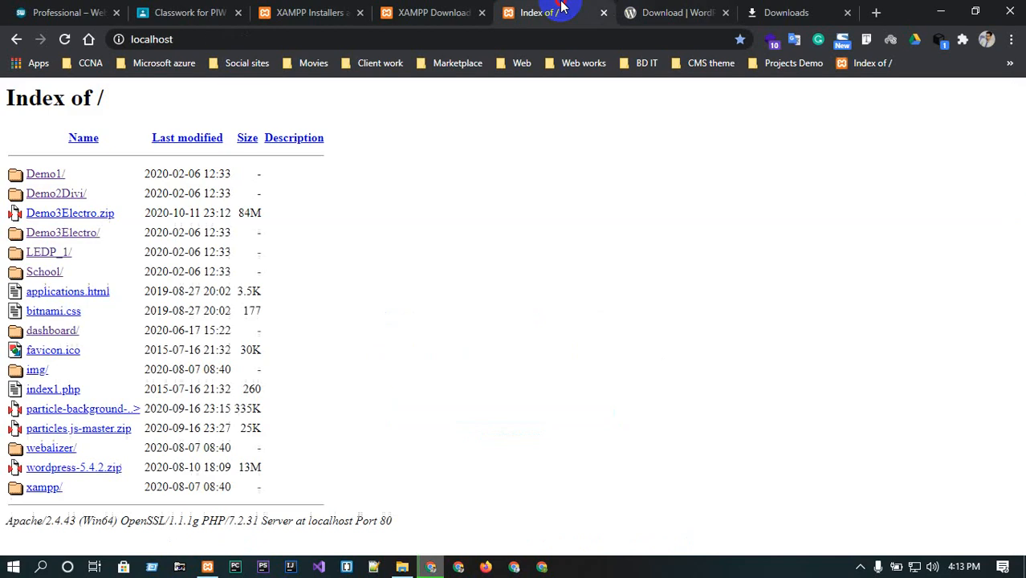
left_click(65, 39)
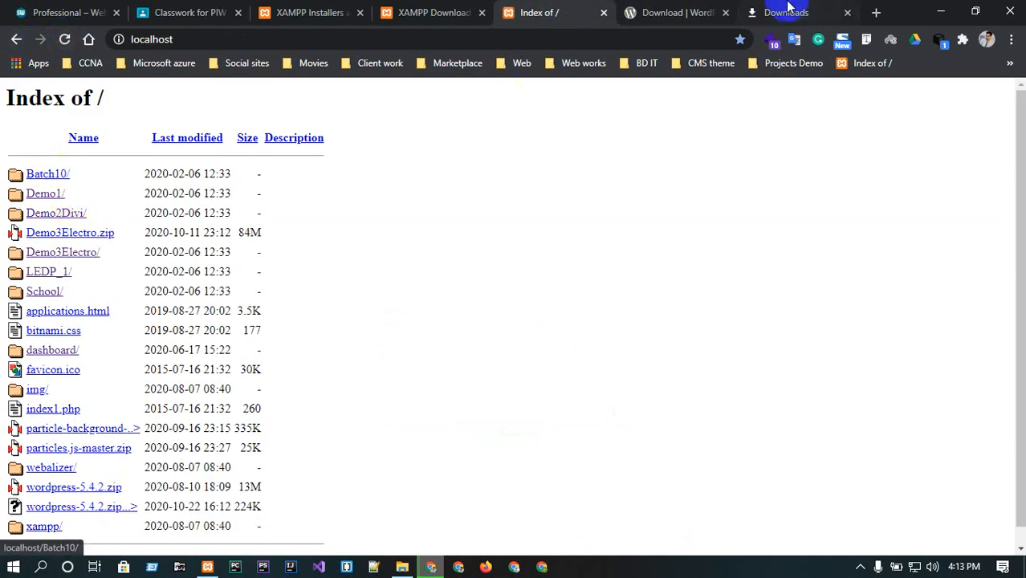
Open localhost/phpmyadmin in the WordPress download tab.
left_click(659, 8)
left_click(600, 32)
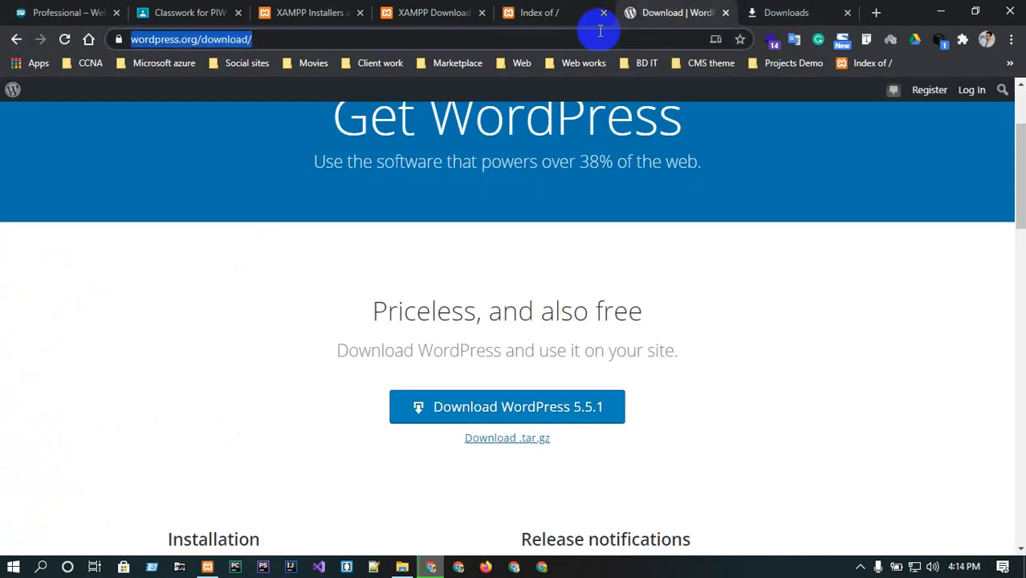
type("localhost")
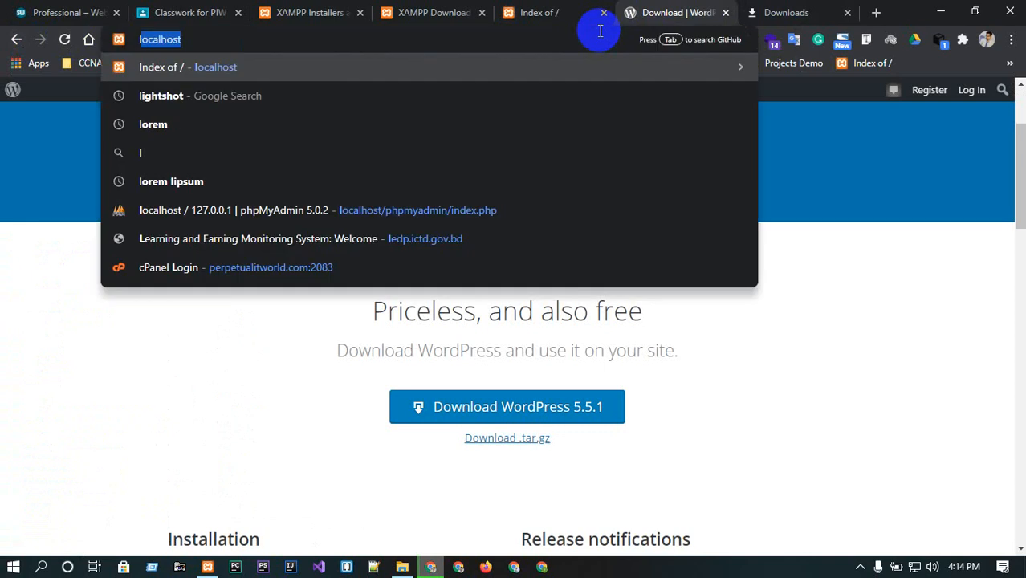
key("Right")
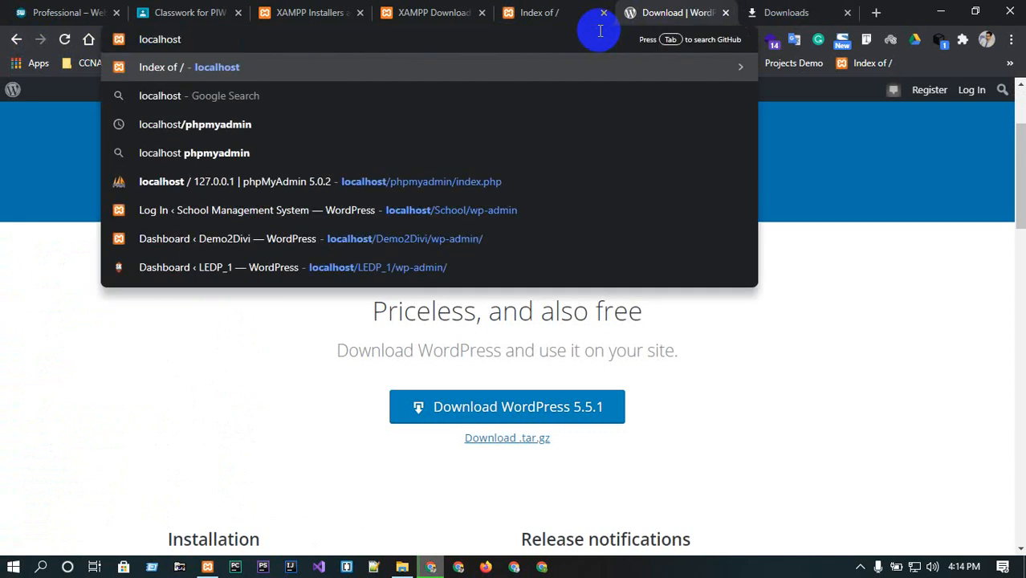
type("/php")
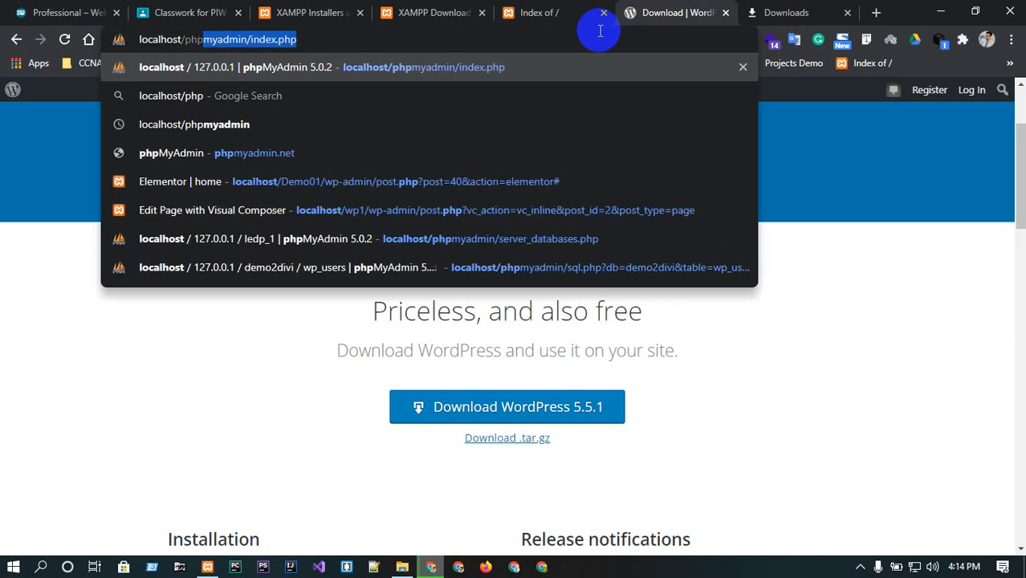
key("Right")
key("BackSpace")
key("BackSpace")
key("BackSpace")
key("BackSpace")
key("BackSpace")
key("BackSpace")
key("BackSpace")
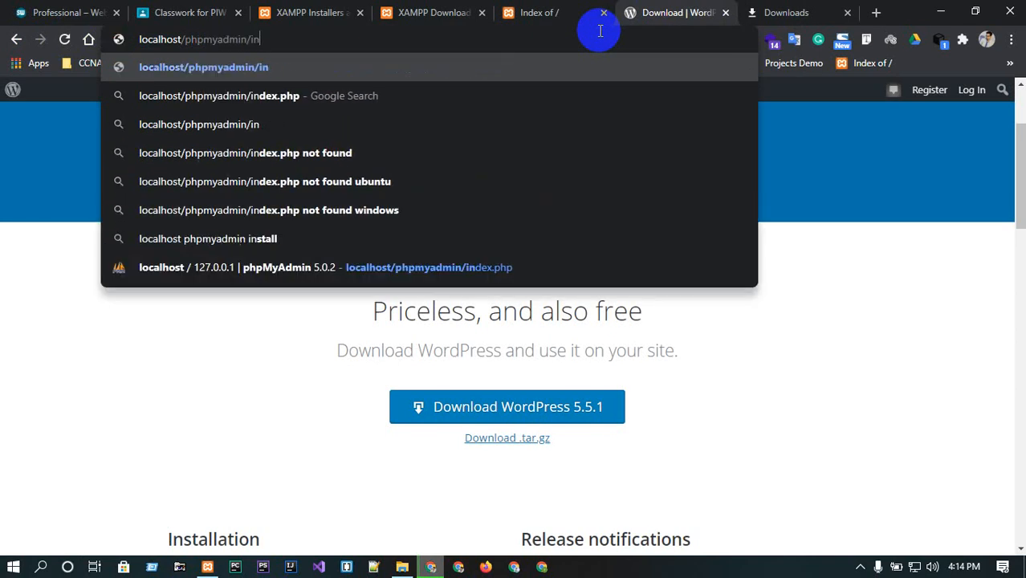
key("BackSpace")
key("BackSpace")
key("BackSpace")
key("Return")
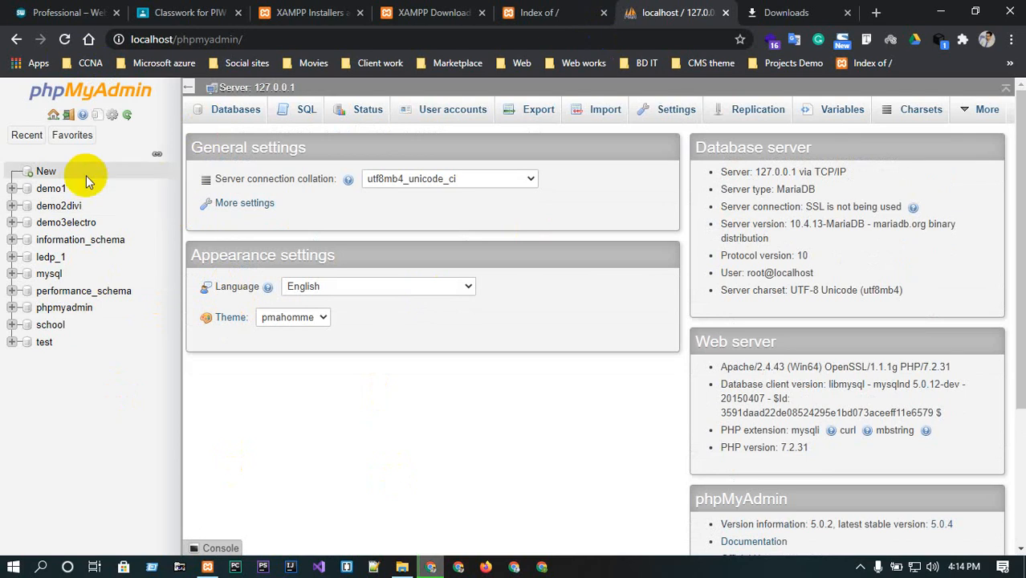
left_click(516, 8)
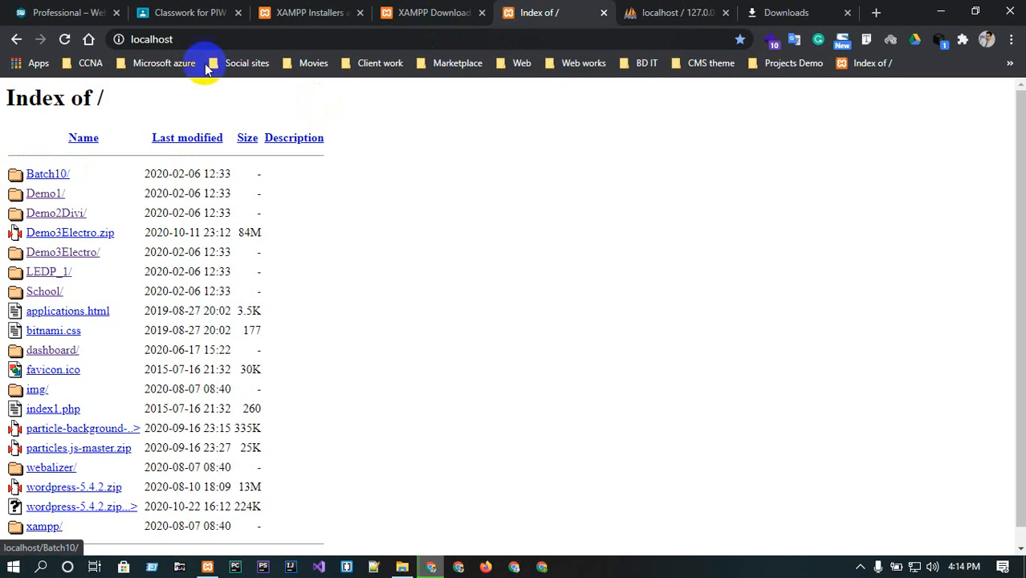
left_click(690, 11)
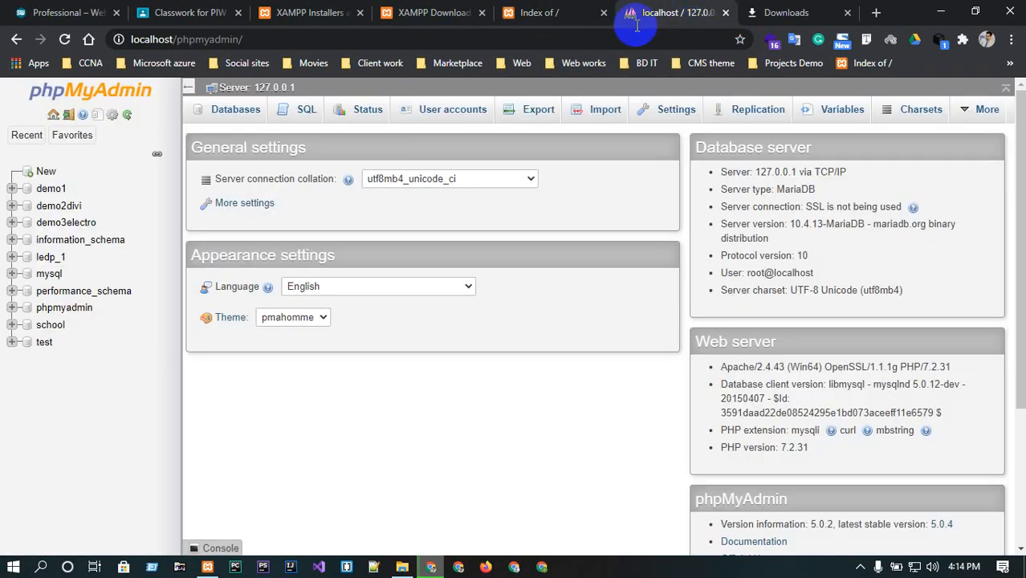
left_click(231, 112)
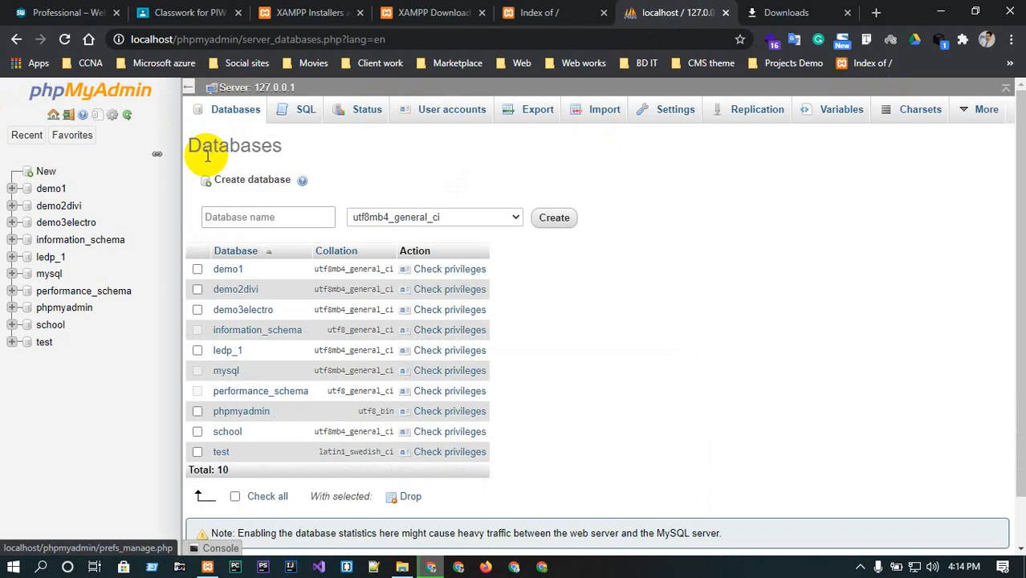
left_click(241, 108)
left_click(292, 215)
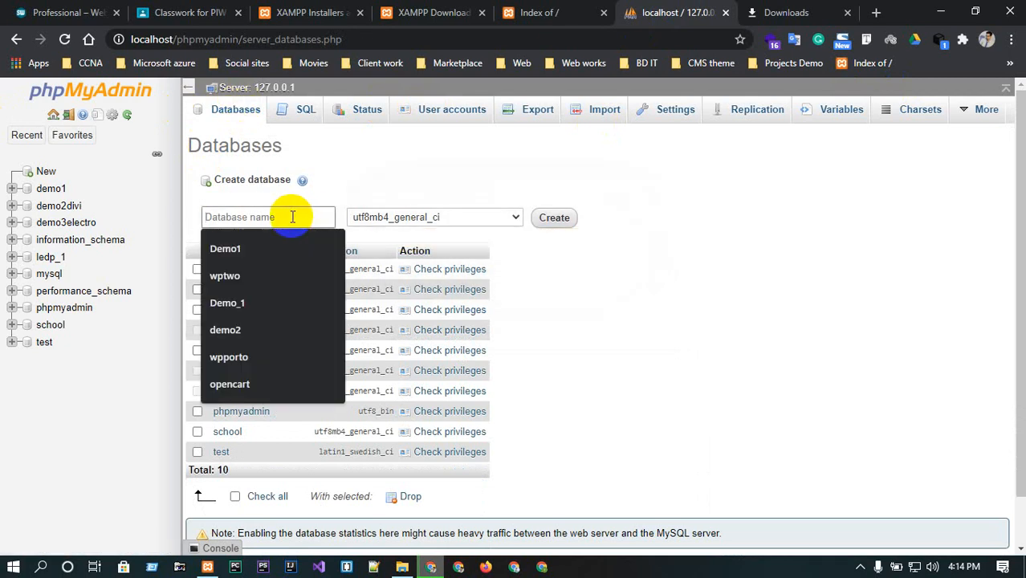
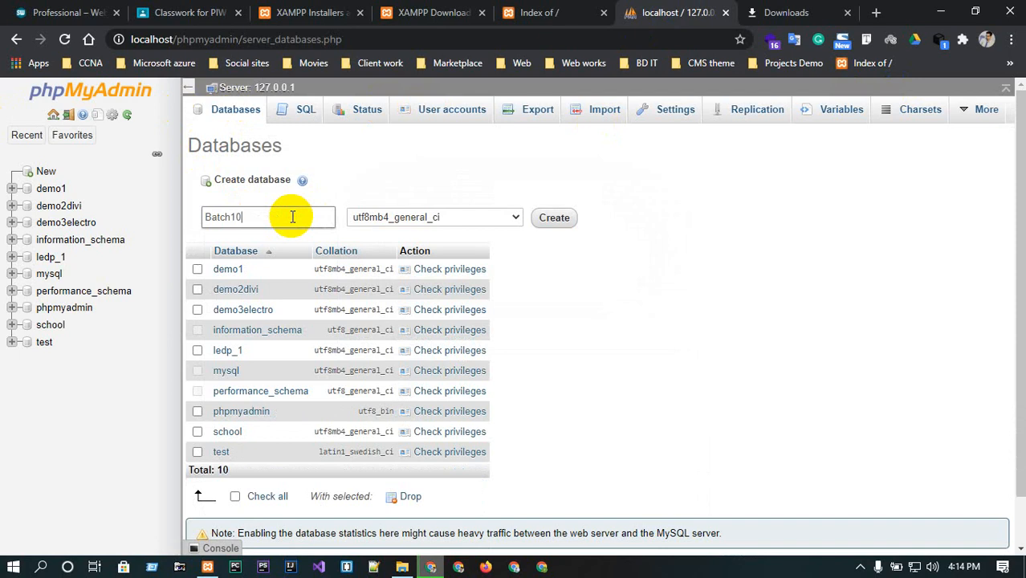
left_click(485, 218)
scroll(464, 346, "up", 20)
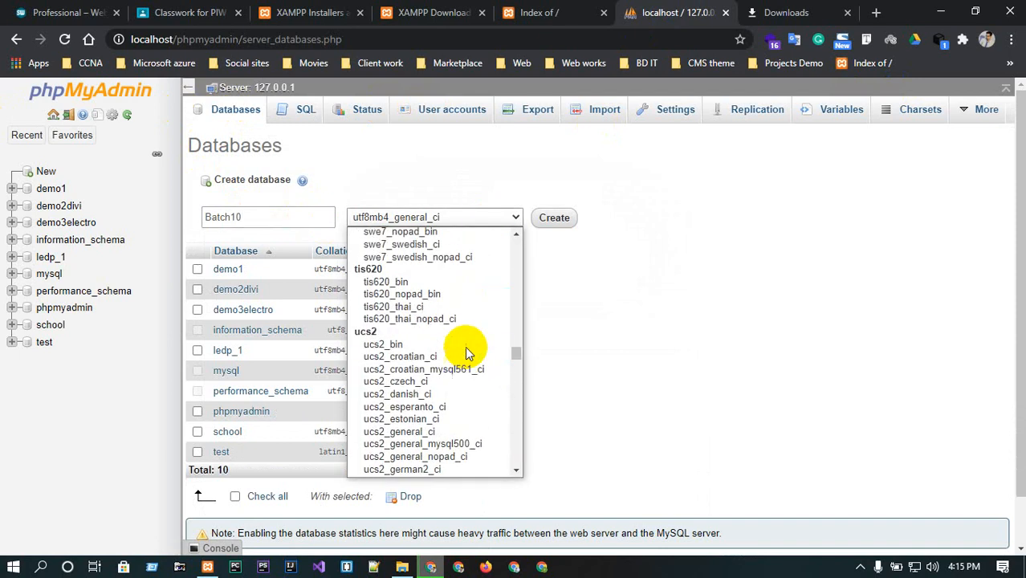
scroll(464, 346, "up", 2)
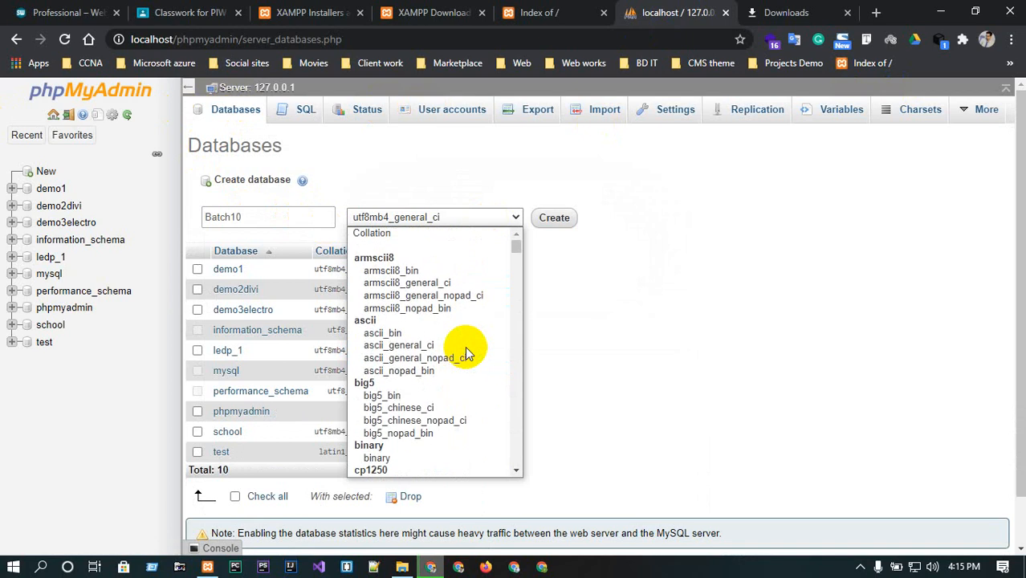
left_click(408, 229)
left_click(554, 217)
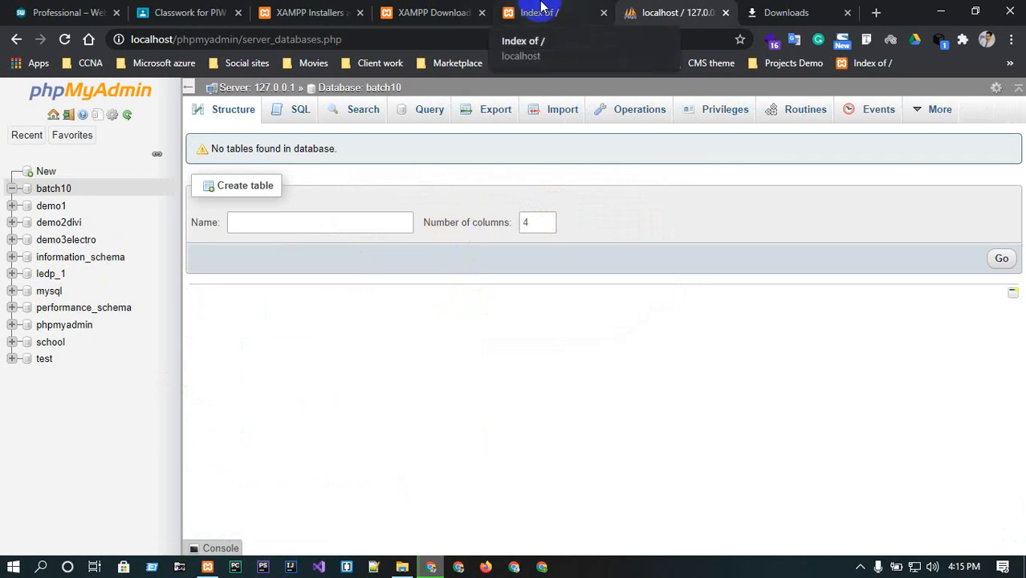
left_click(540, 10)
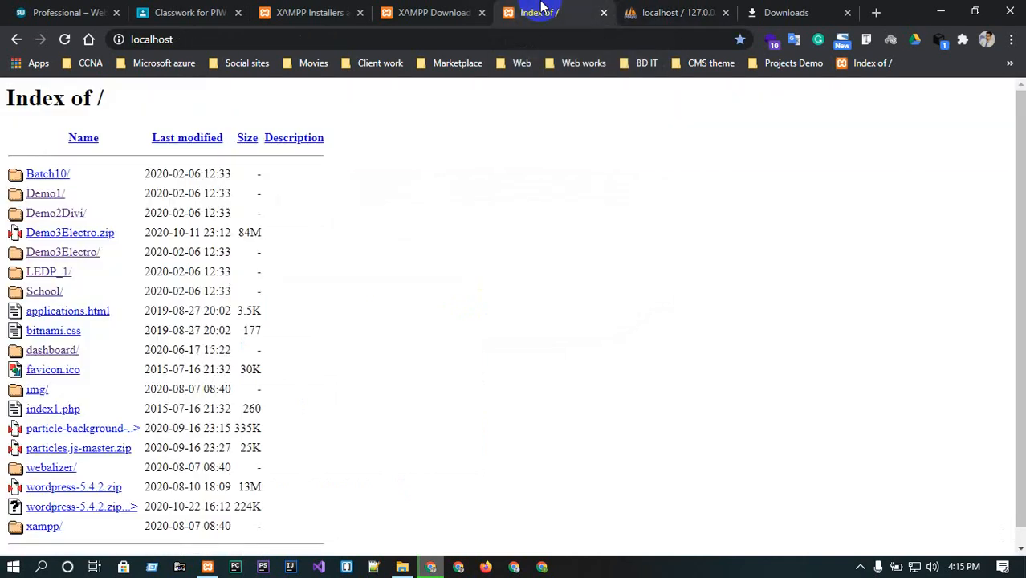
left_click(66, 38)
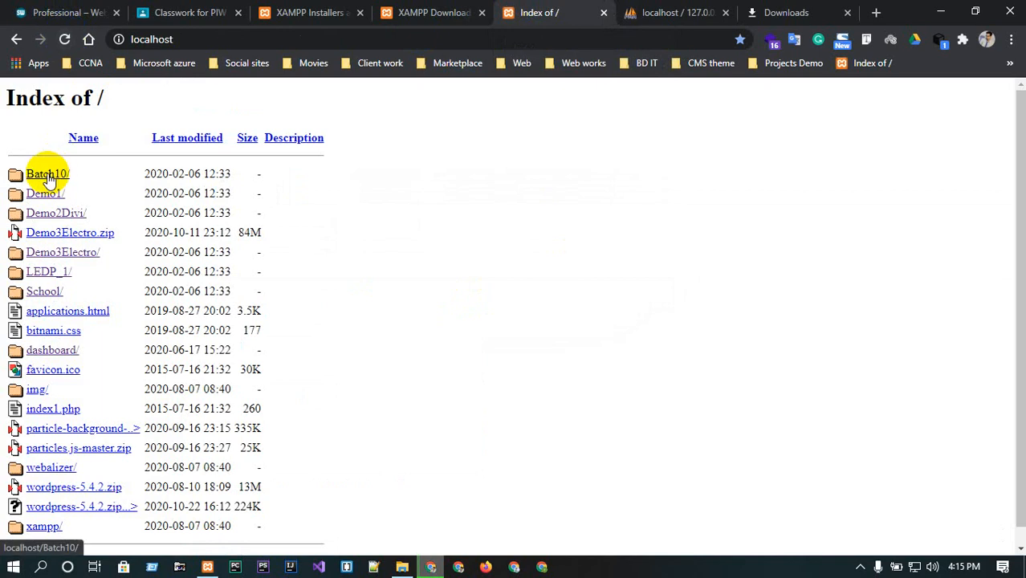
left_click(248, 36)
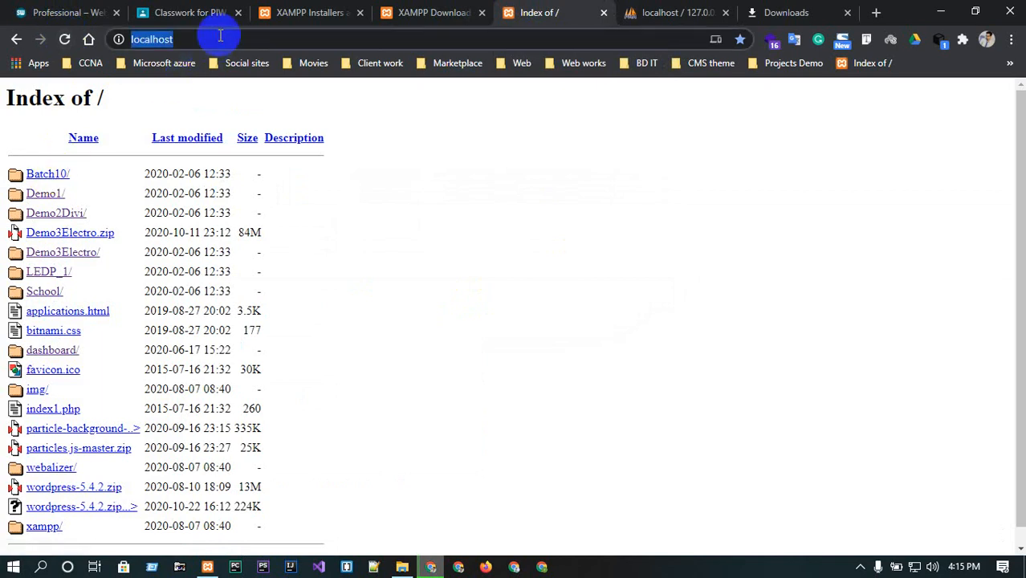
left_click(220, 36)
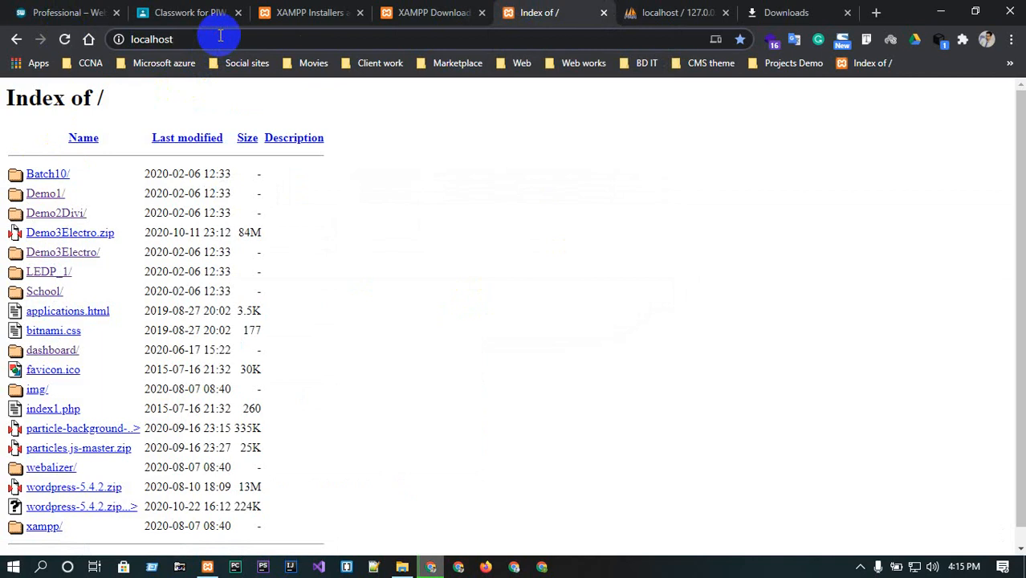
type("/")
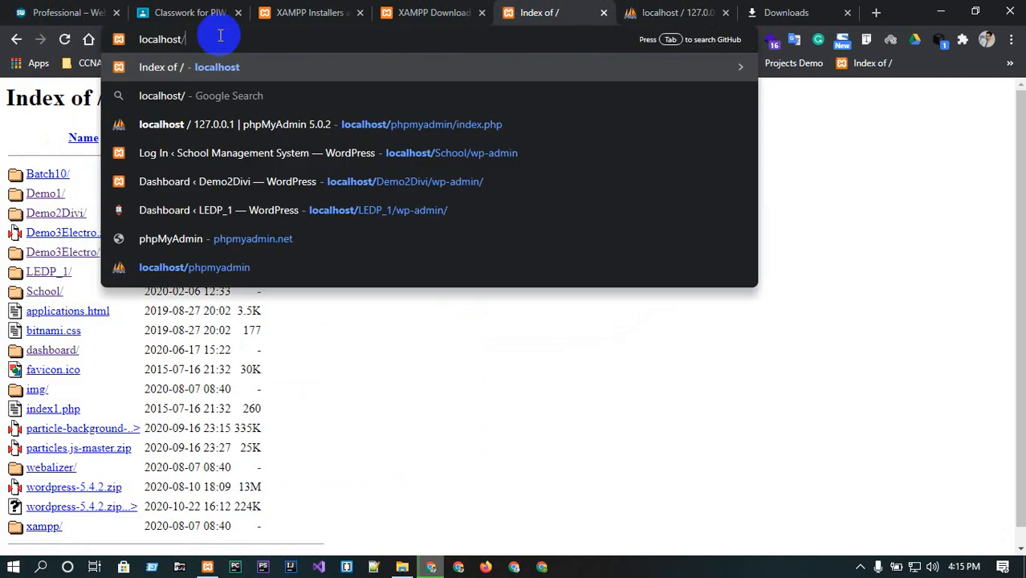
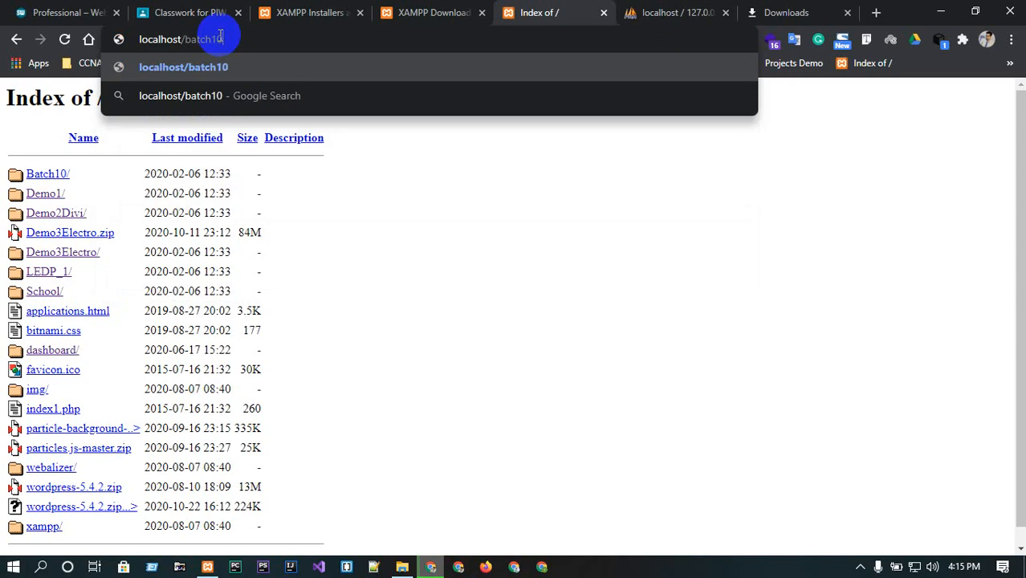
key("Return")
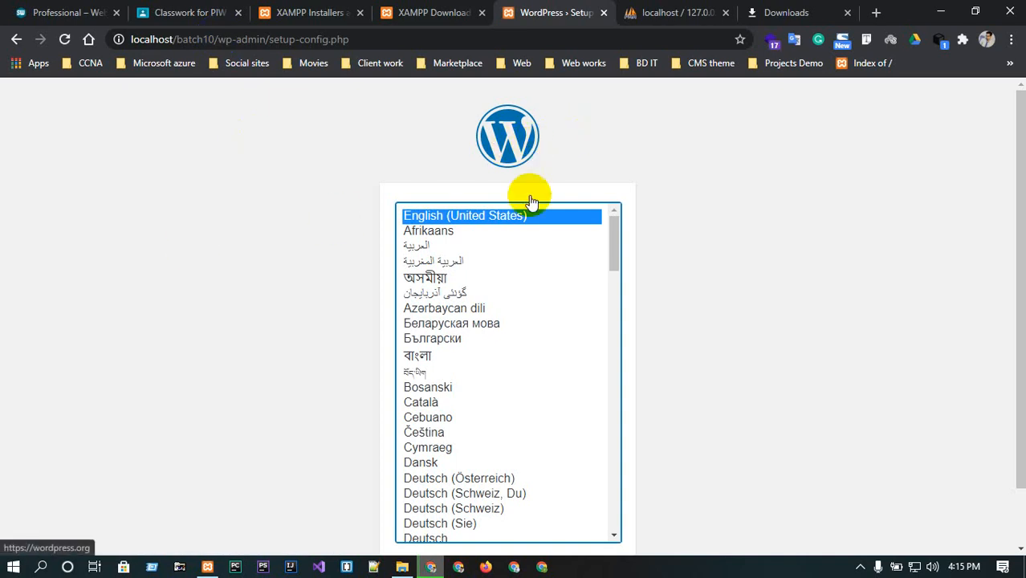
Continue the setup with English (United States) as the language.
scroll(728, 207, "down", 2)
left_click(586, 506)
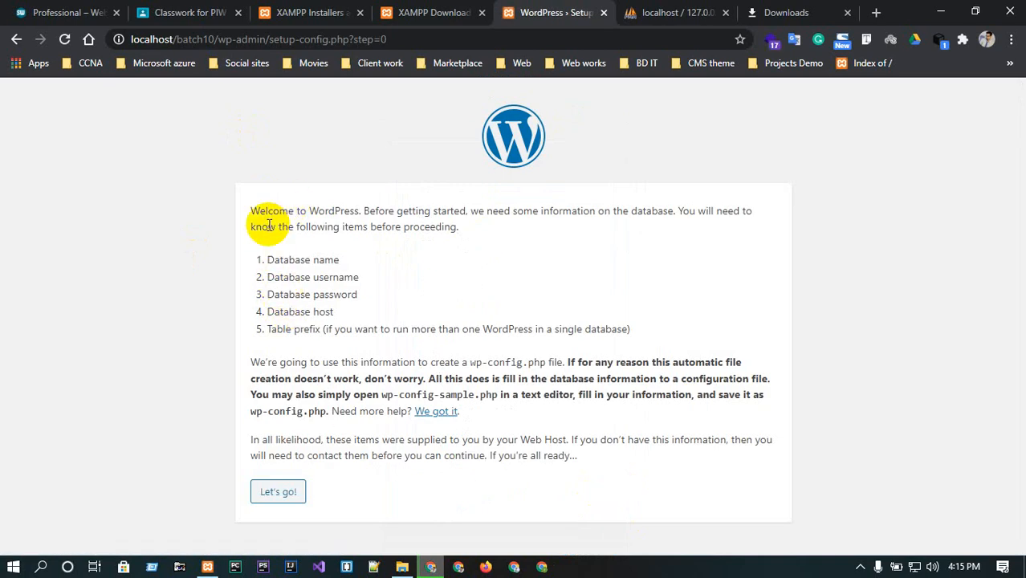
left_click_drag(262, 265, 354, 259)
left_click_drag(266, 277, 386, 279)
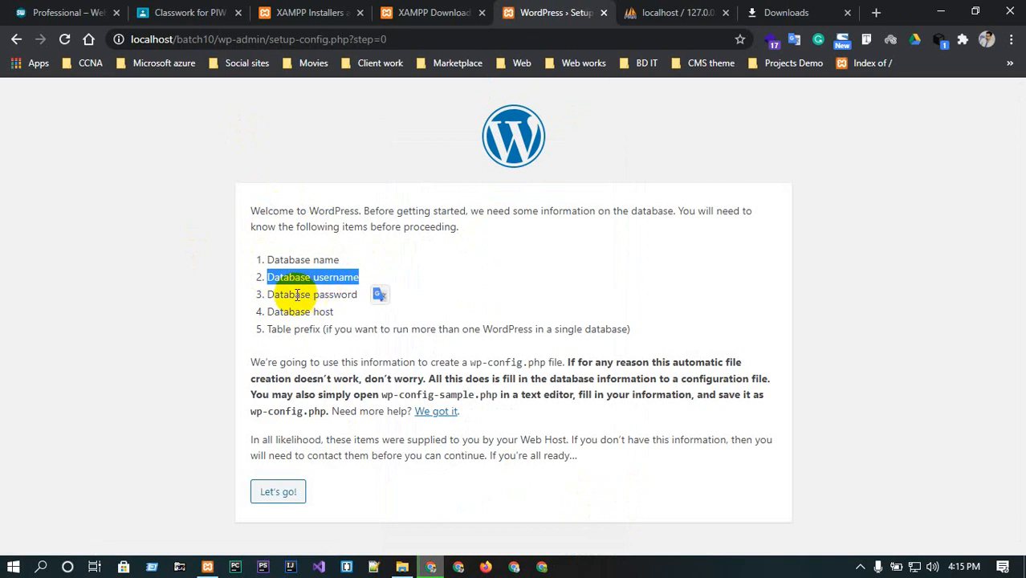
left_click_drag(275, 295, 358, 294)
mouse_move(273, 312)
left_mouse_down()
mouse_move(370, 313)
mouse_move(256, 302)
left_mouse_up()
left_click(389, 299)
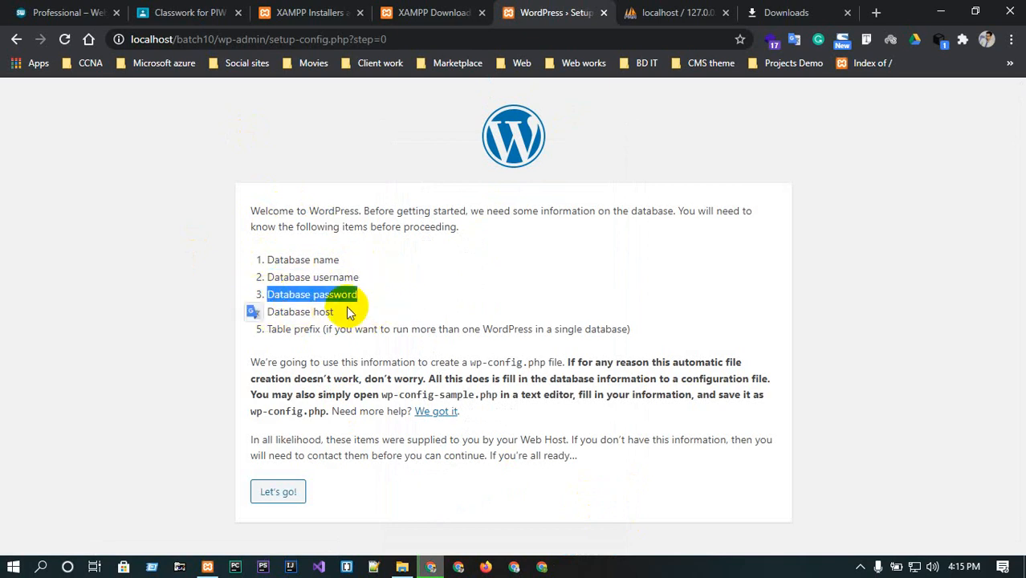
left_click_drag(347, 312, 259, 308)
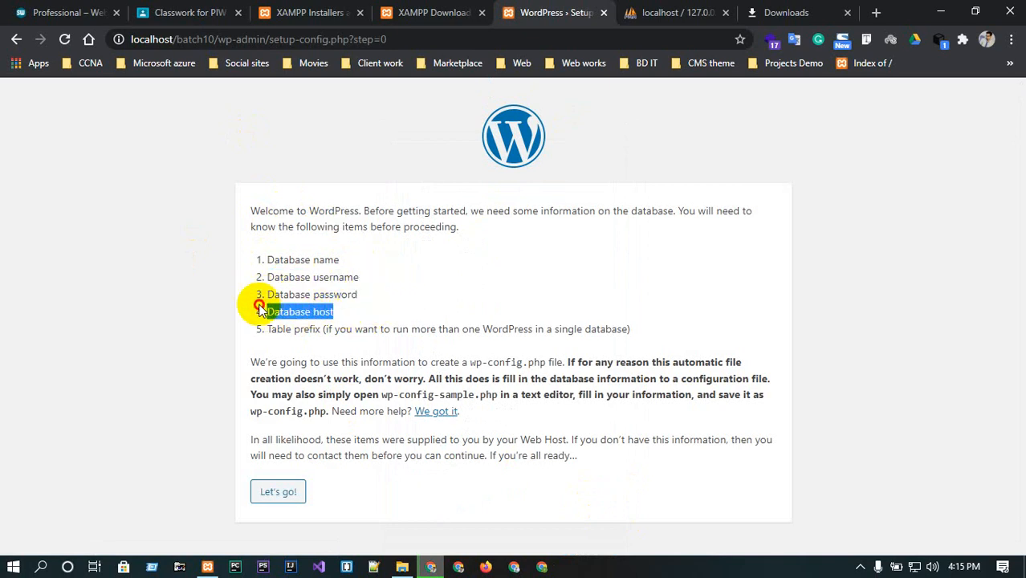
left_click(335, 303)
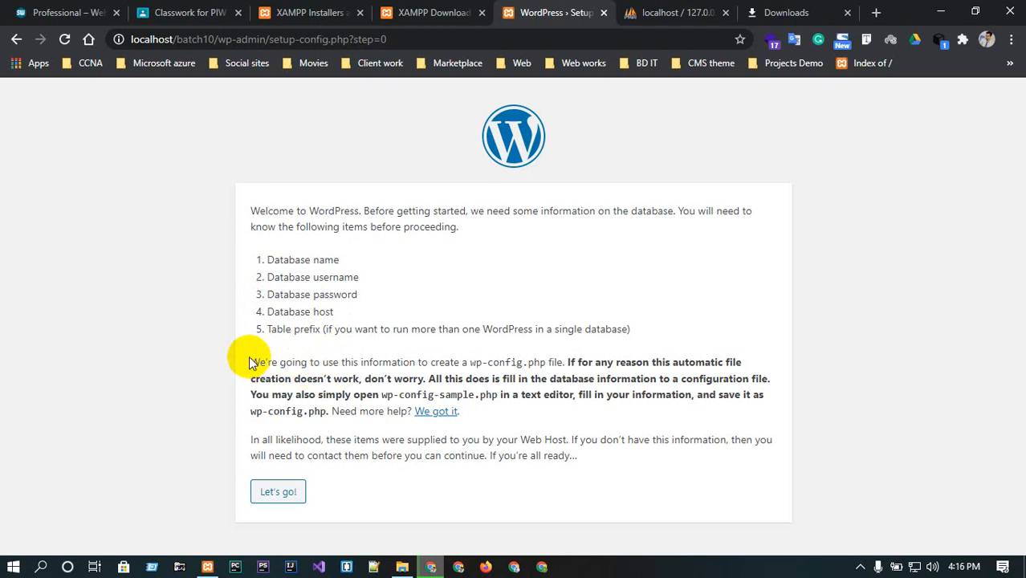
left_click(468, 361)
left_click_drag(468, 361, 549, 360)
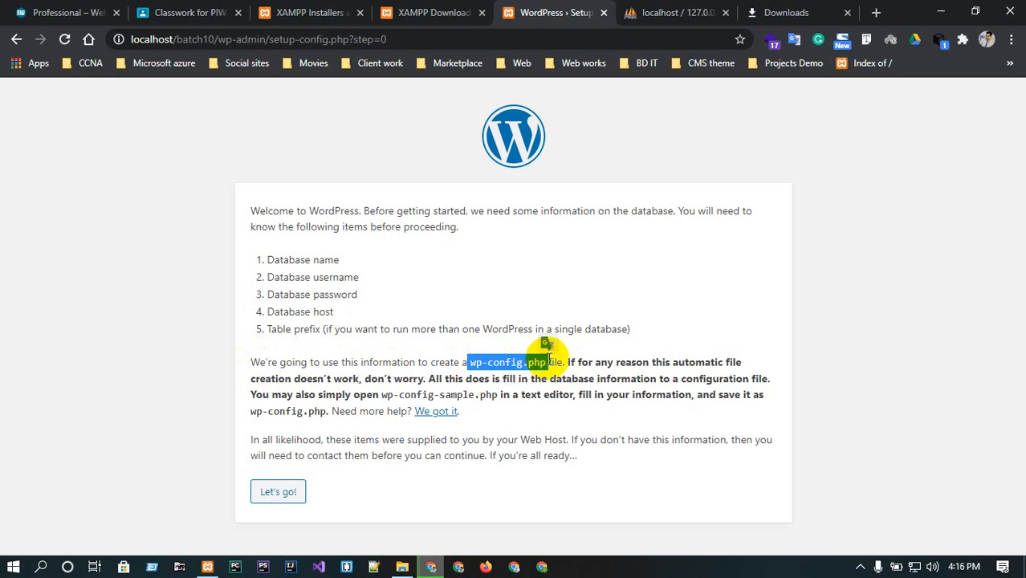
left_click(401, 565)
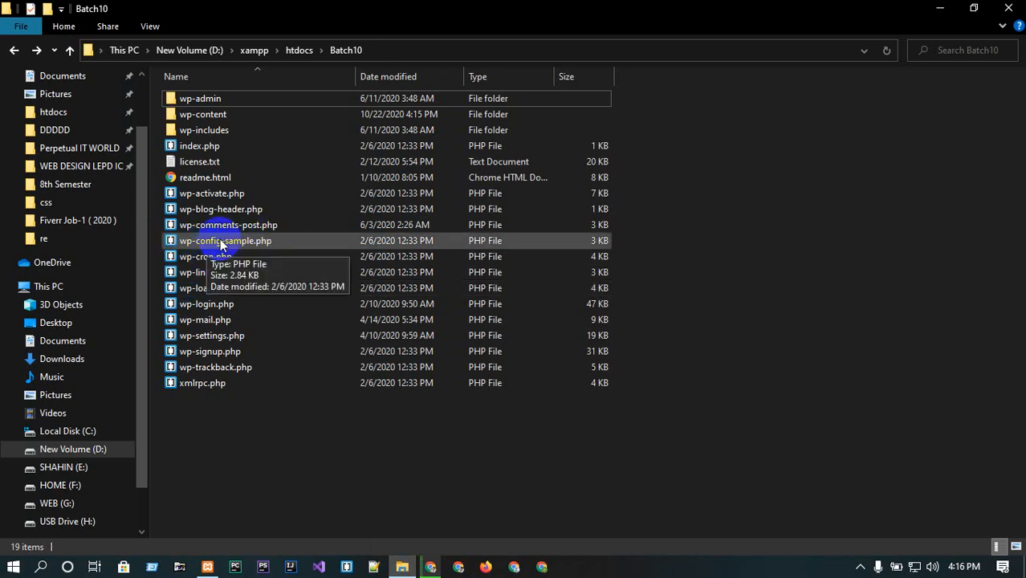
left_click(939, 8)
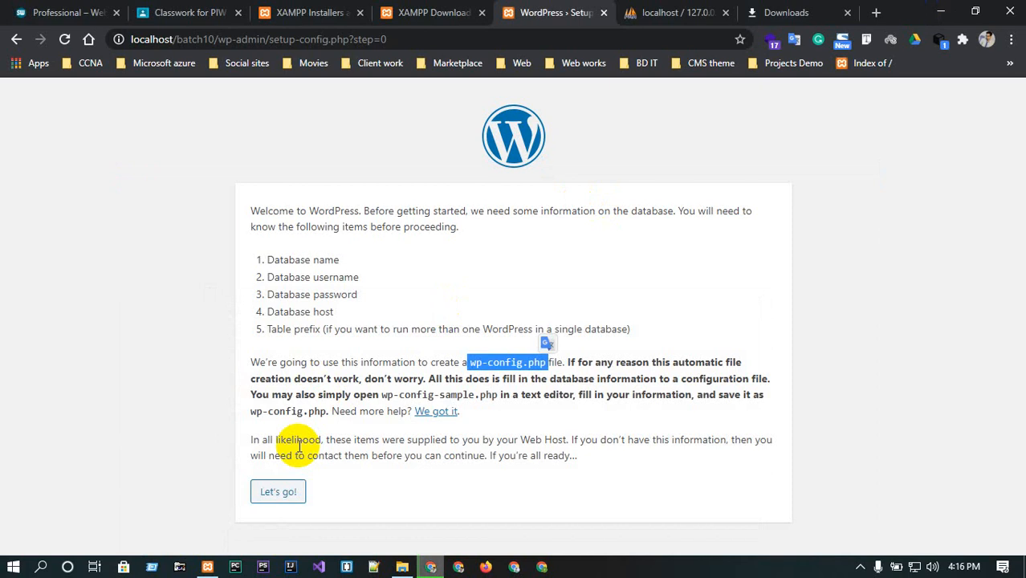
left_click(273, 493)
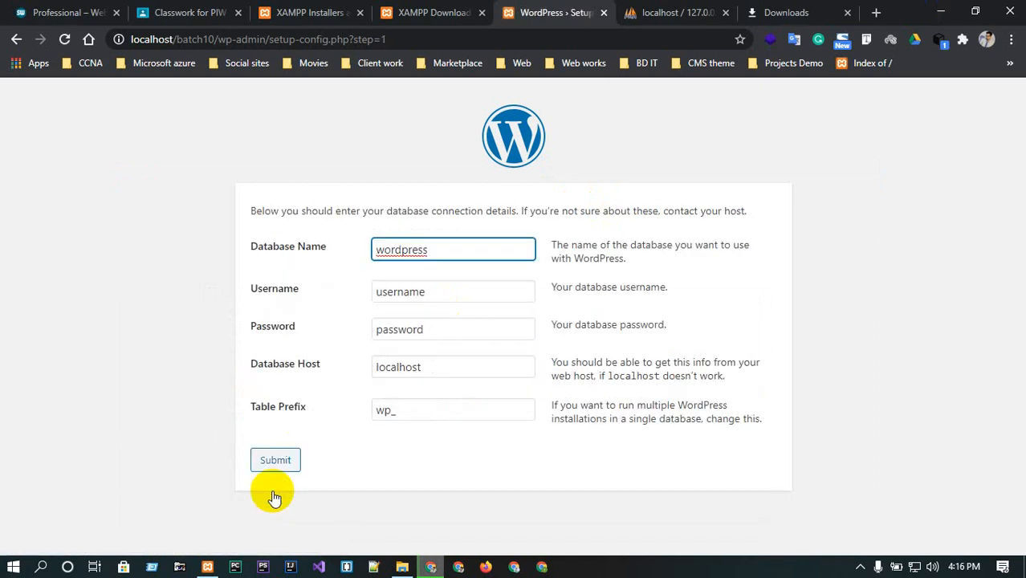
left_click(448, 248)
double_click(449, 248)
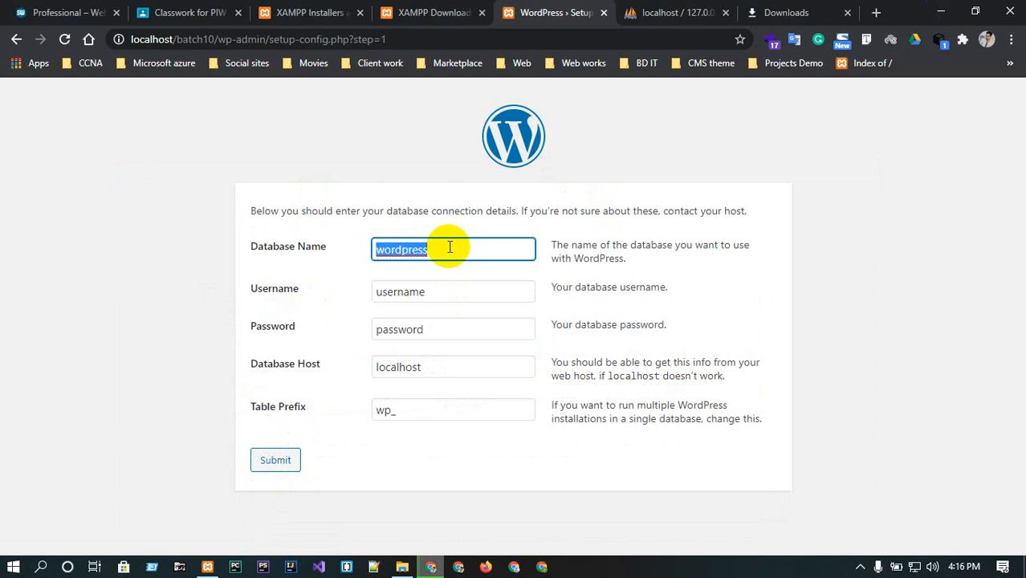
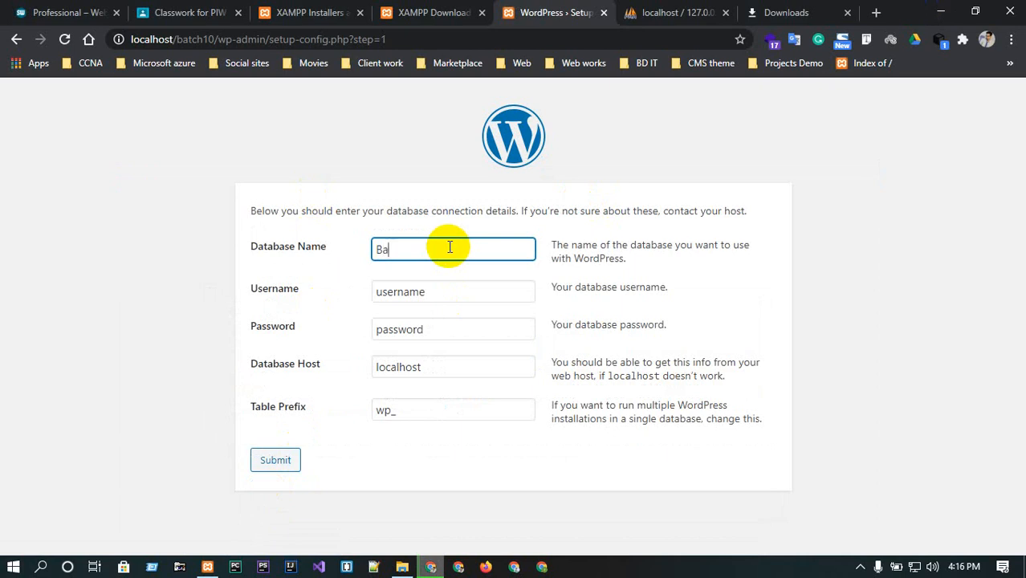
double_click(446, 290)
key("BackSpace")
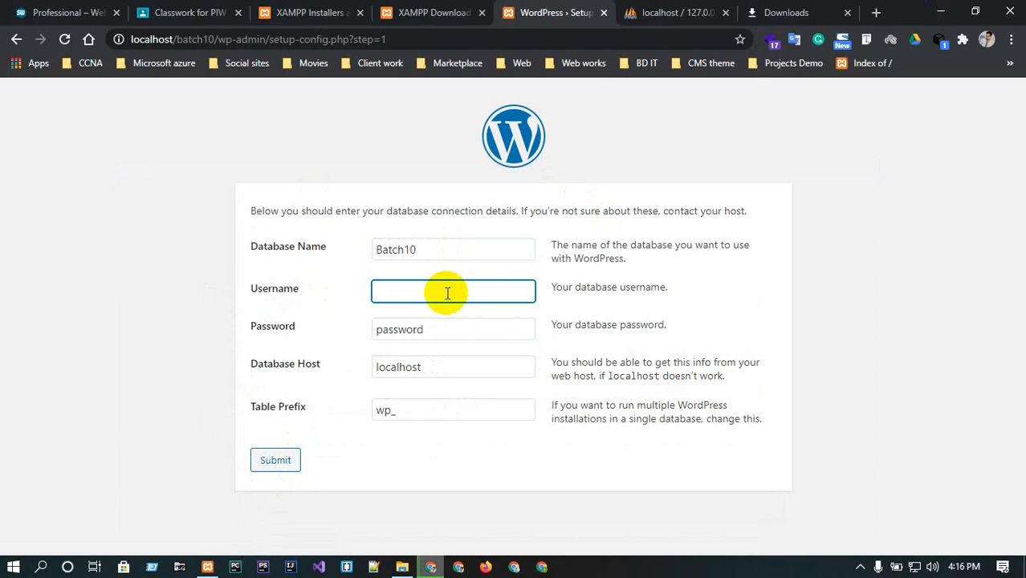
type("root")
Clear the password and database host fields and submit the connection details.
double_click(447, 326)
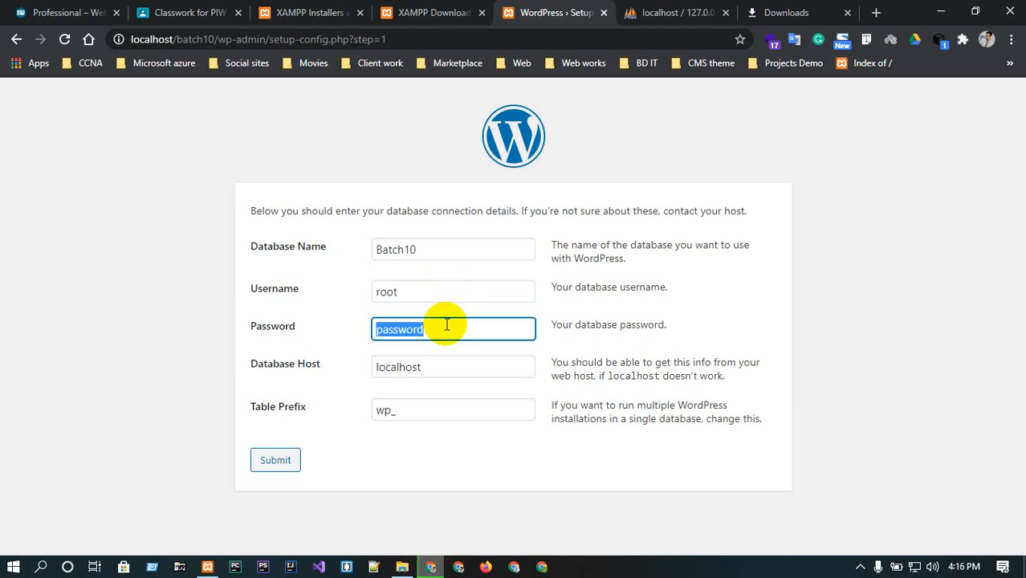
key("BackSpace")
left_click(443, 363)
double_click(442, 363)
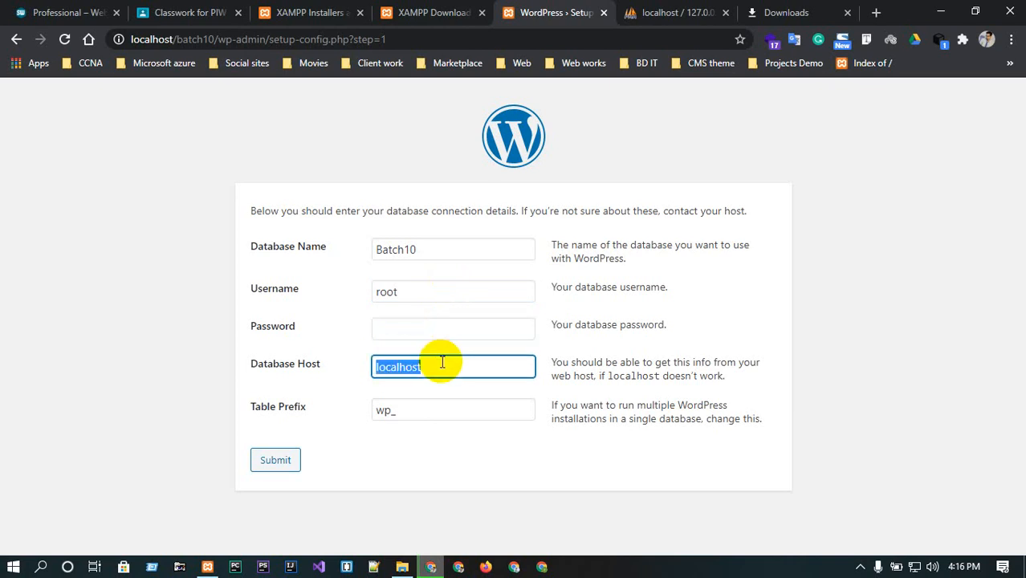
key("BackSpace")
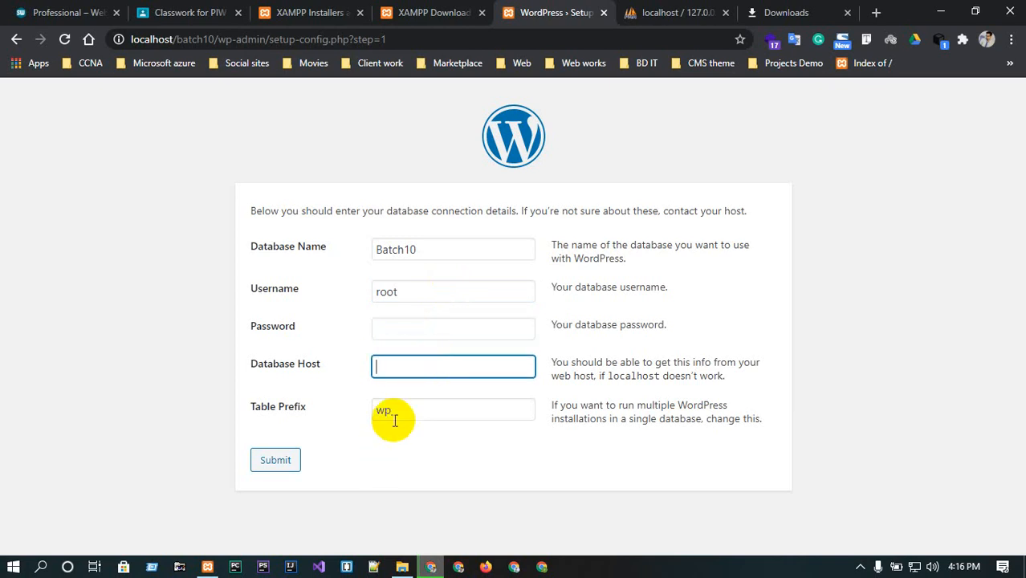
left_click(274, 460)
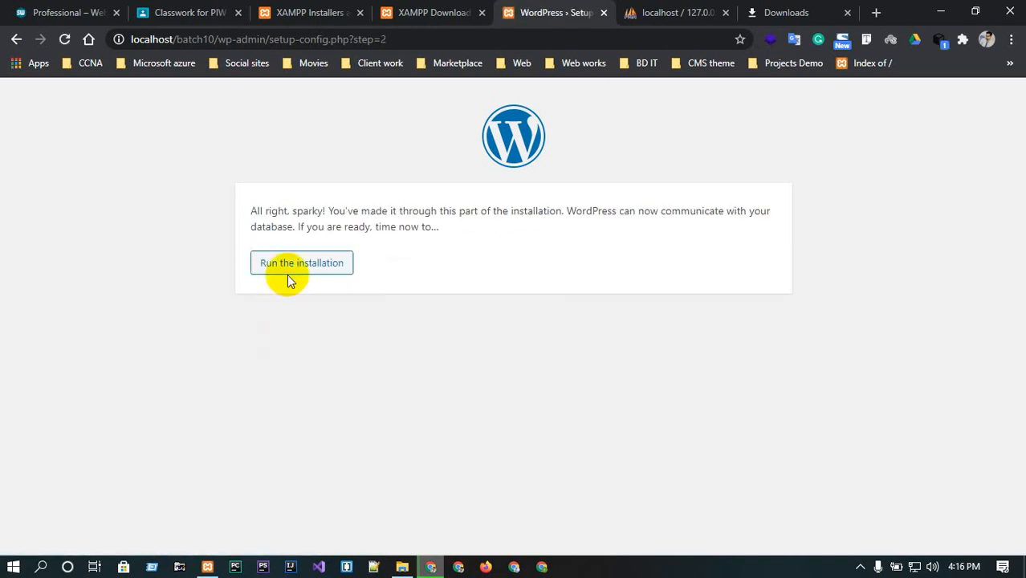
left_click(293, 266)
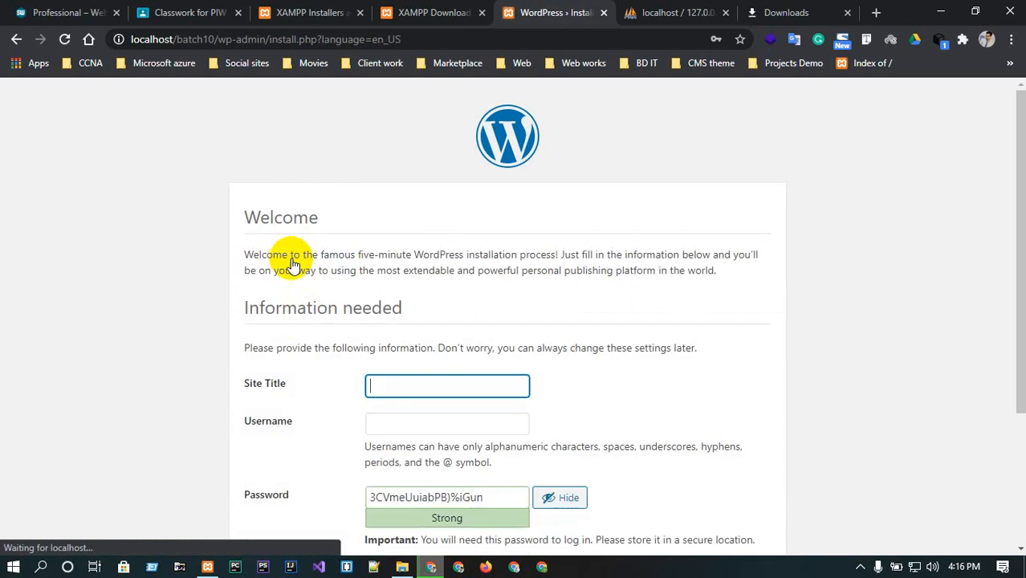
left_click(427, 380)
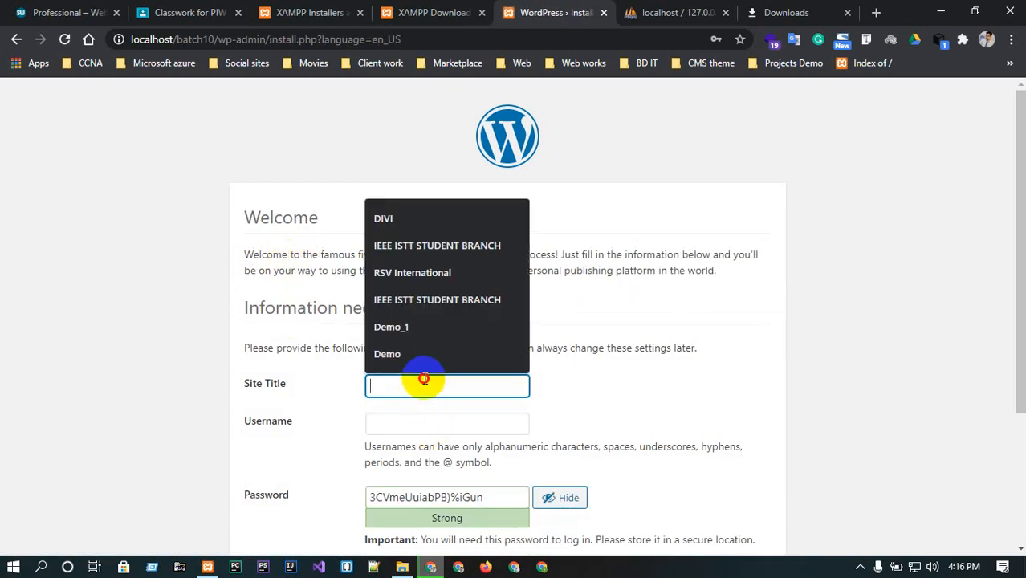
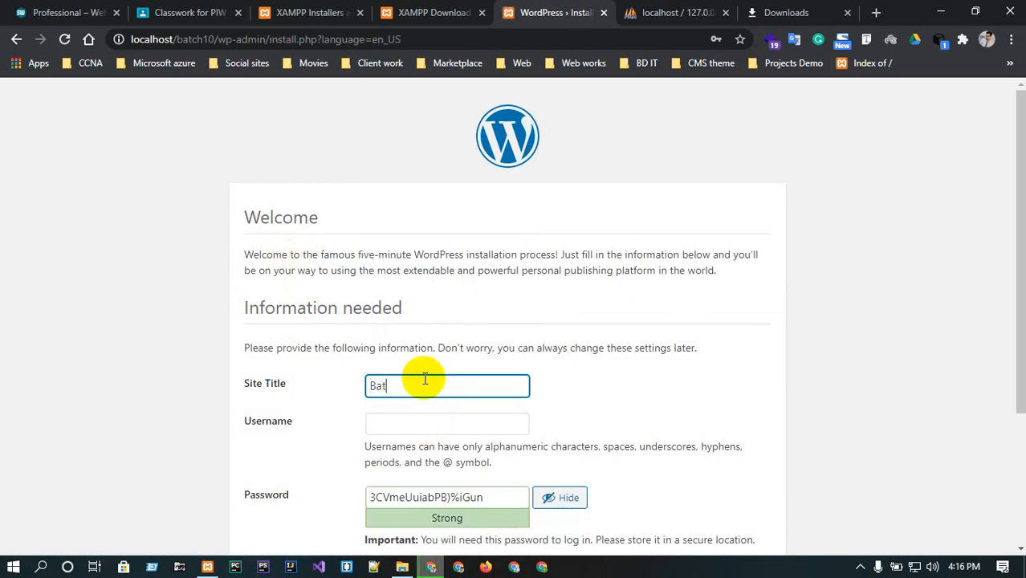
left_click(449, 420)
scroll(707, 366, "down", 1)
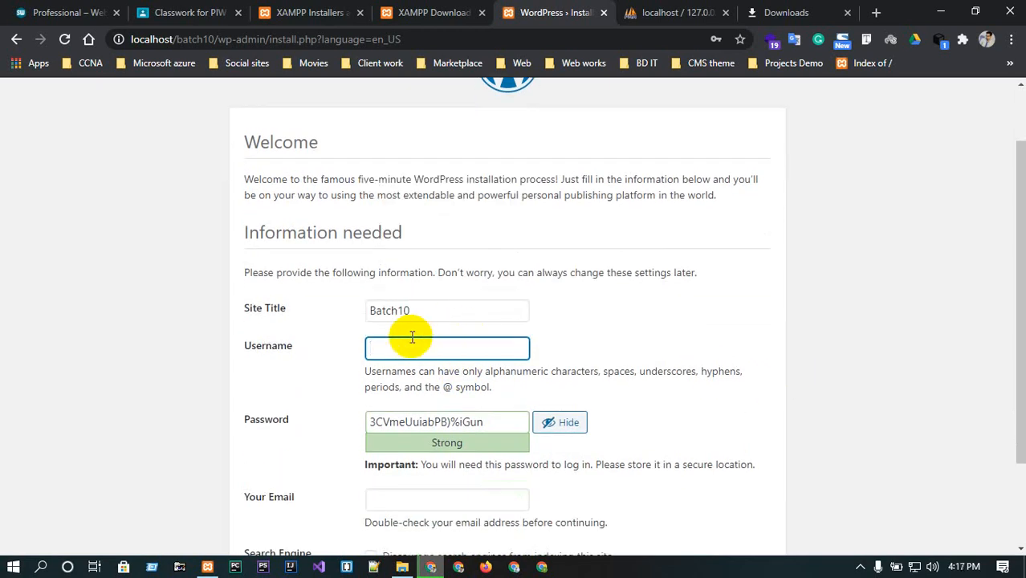
left_click_drag(423, 345, 336, 350)
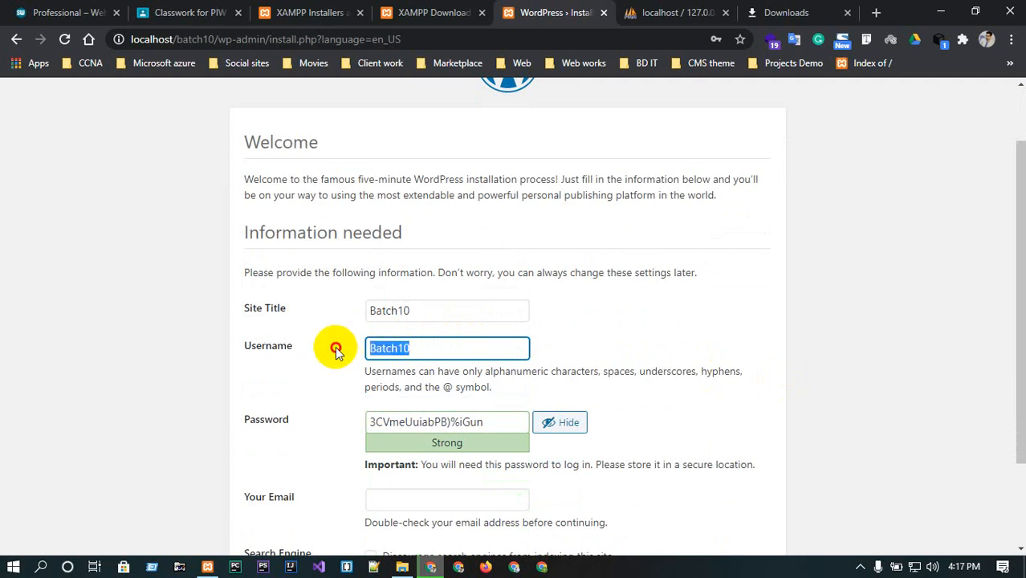
key("ctrl+c")
Replace the generated admin password with the copied value and confirm use of a weak password.
left_click(488, 421)
triple_click(495, 421)
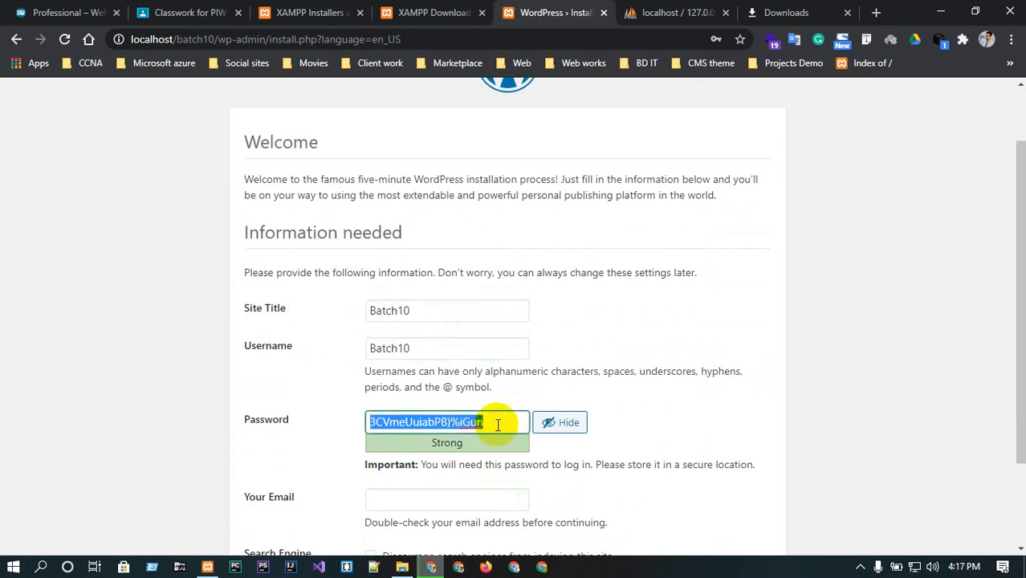
key("ctrl+v")
scroll(622, 423, "down", 3)
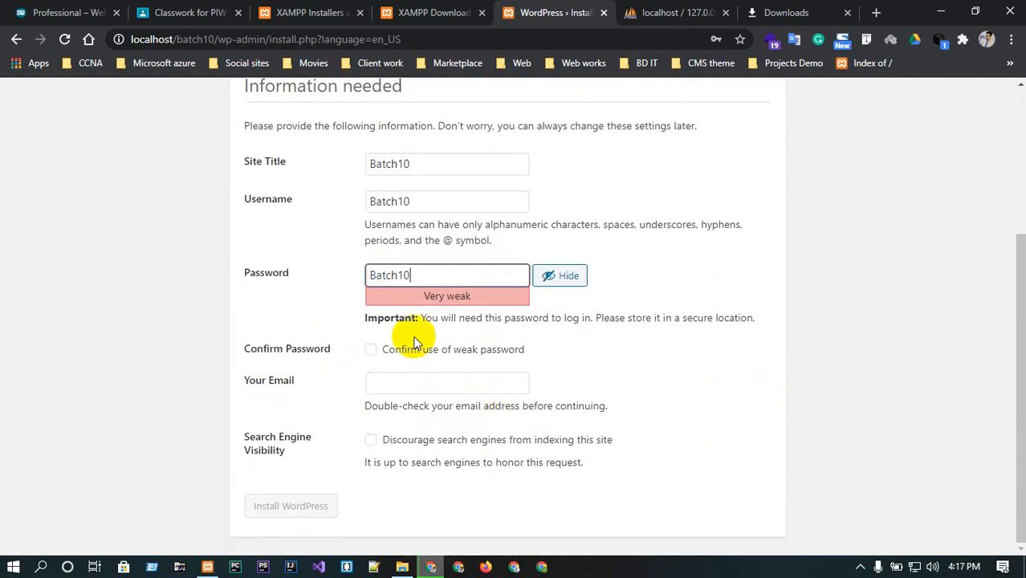
left_click(369, 353)
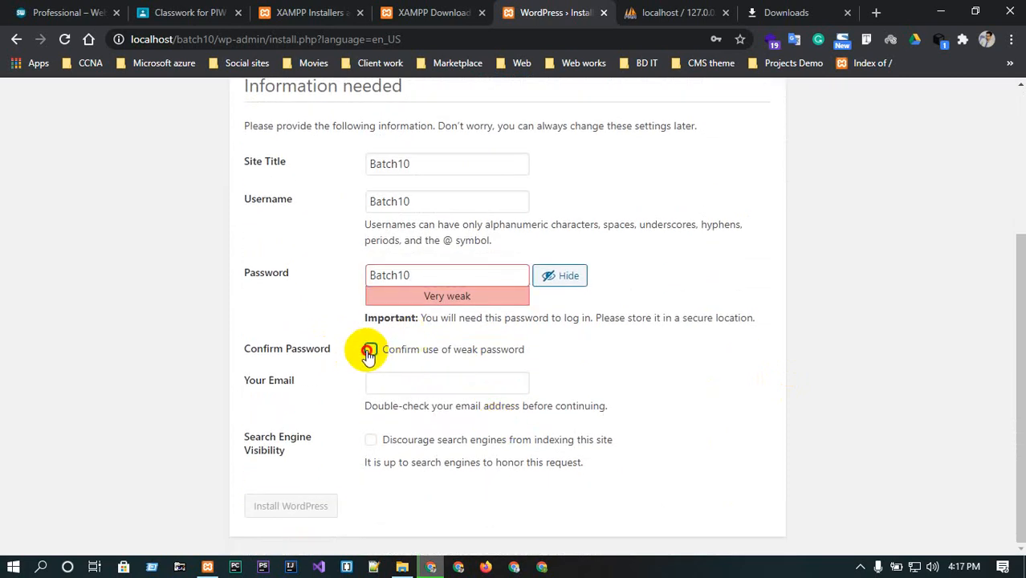
Fill in the administrator's e-mail address, shortening the suggested one, and install WordPress.
left_click(396, 385)
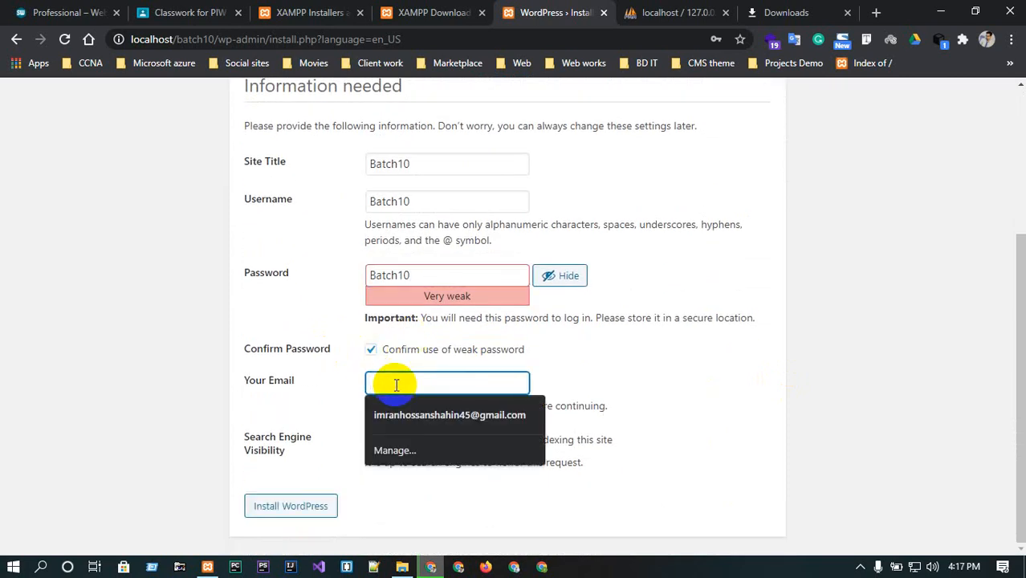
left_click(417, 415)
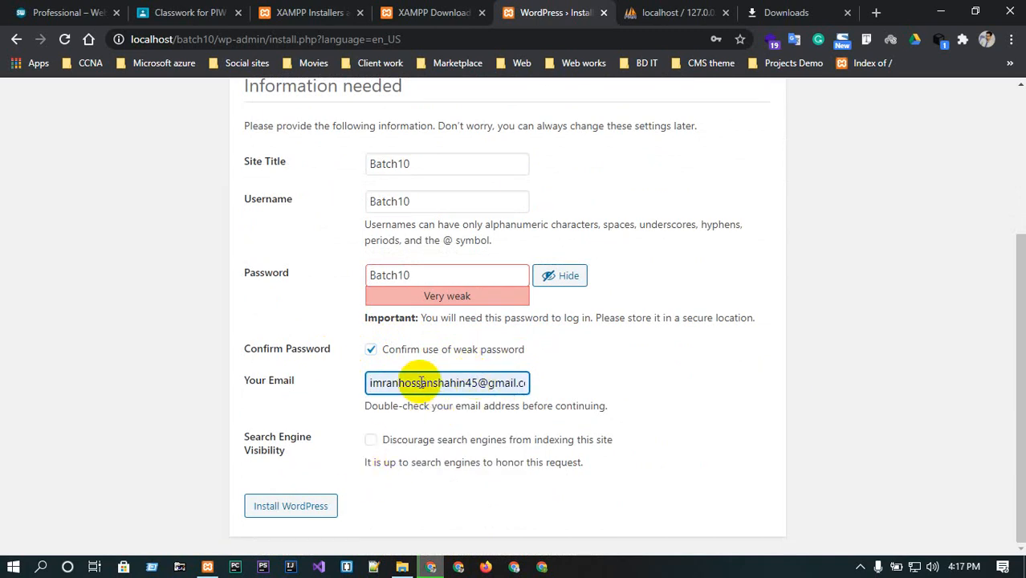
left_click_drag(420, 383, 480, 383)
key("BackSpace")
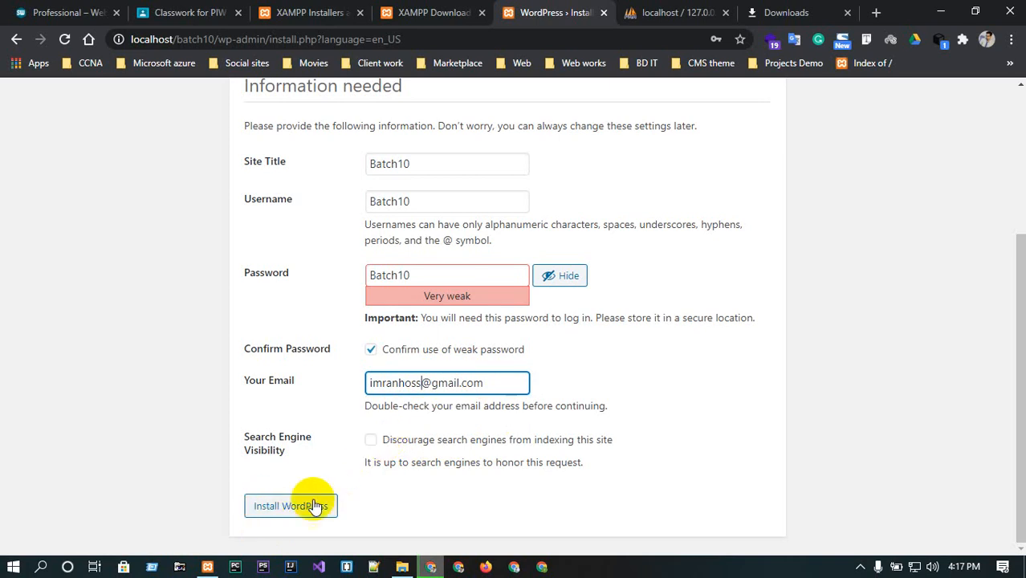
left_click(263, 509)
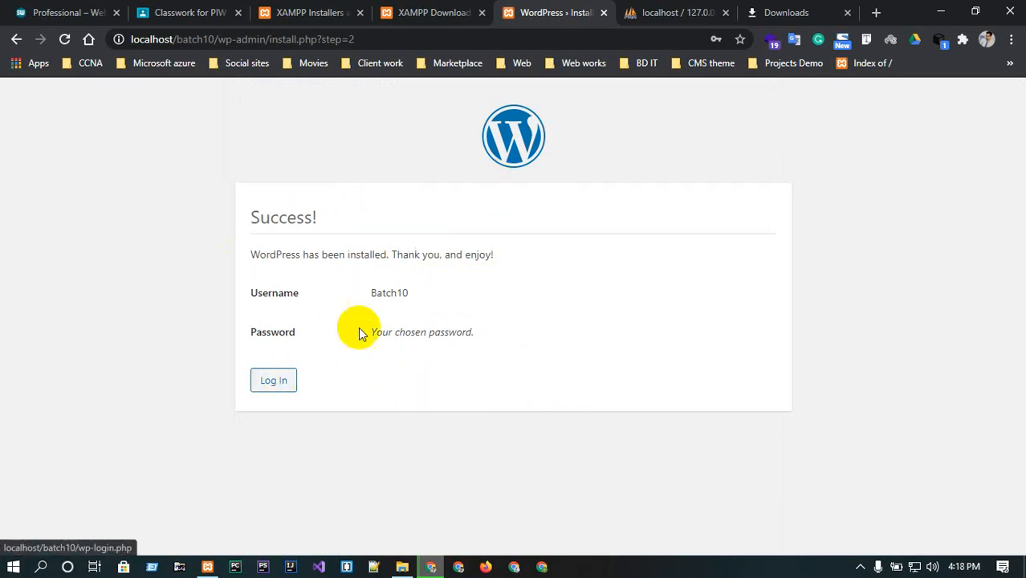
left_click_drag(371, 293, 415, 293)
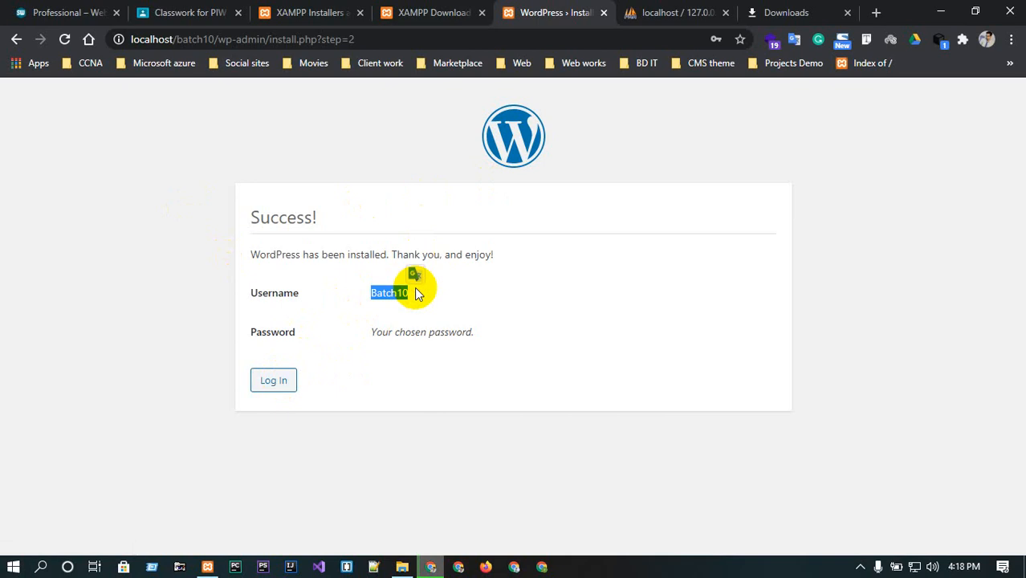
left_click(269, 379)
left_click(526, 303)
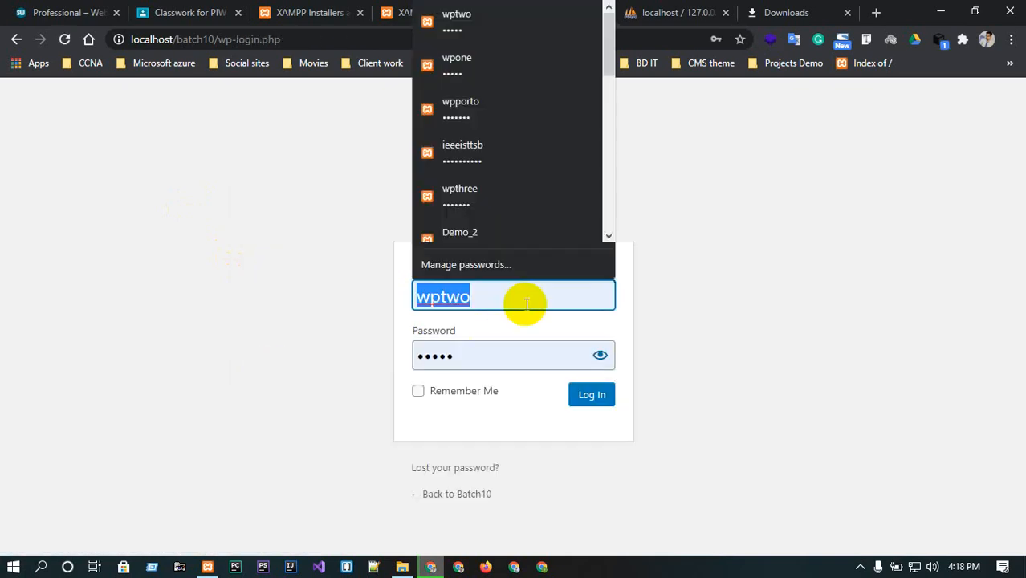
key("ctrl+v")
left_click(858, 253)
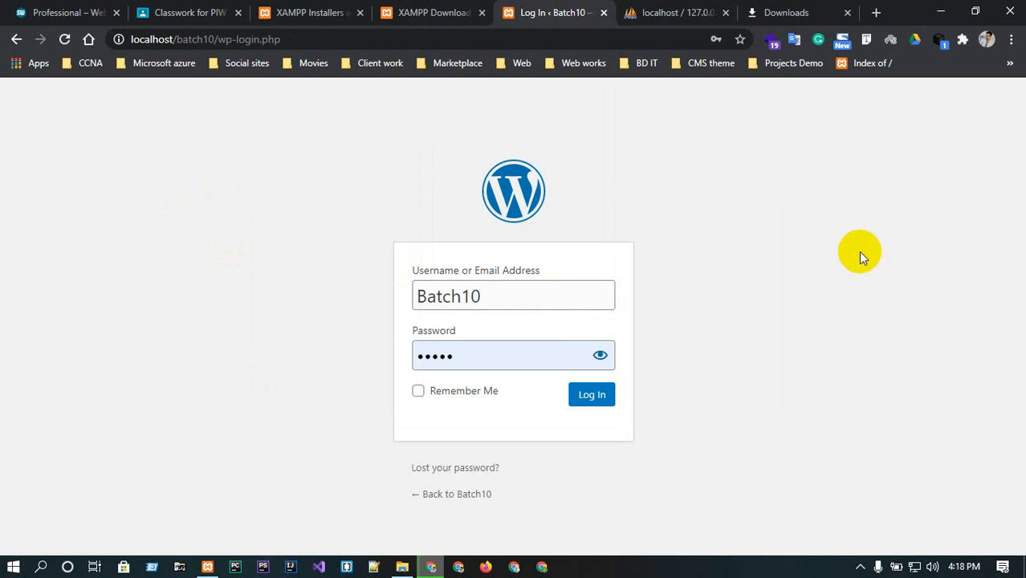
left_click(512, 360)
key("ctrl+a")
key("ctrl+v")
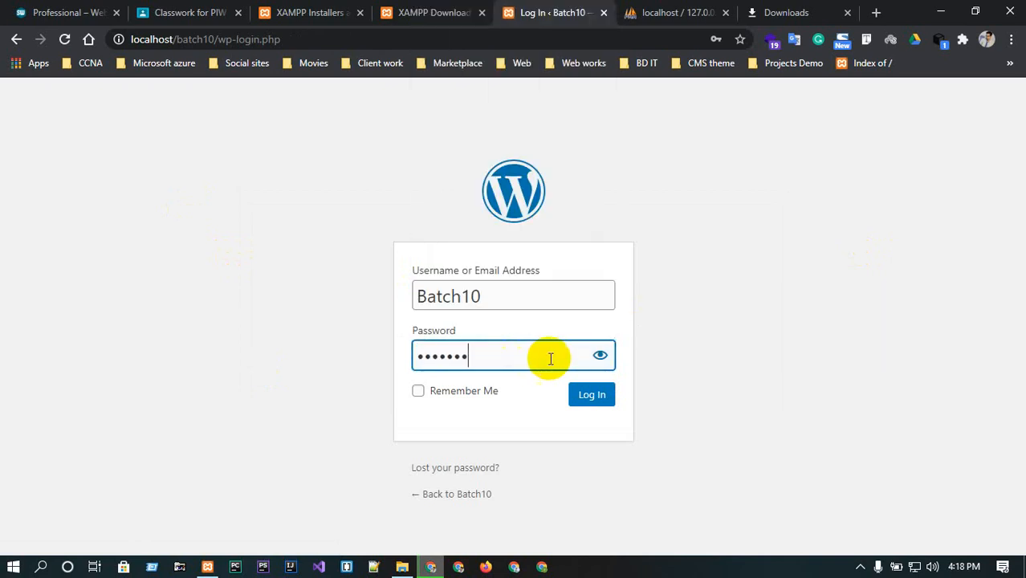
left_click(600, 354)
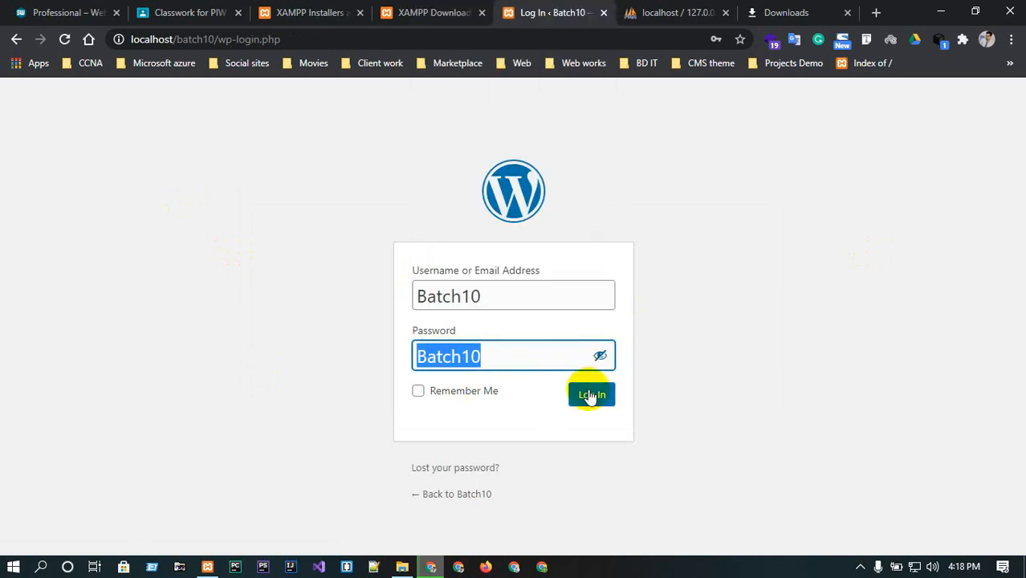
left_click(590, 395)
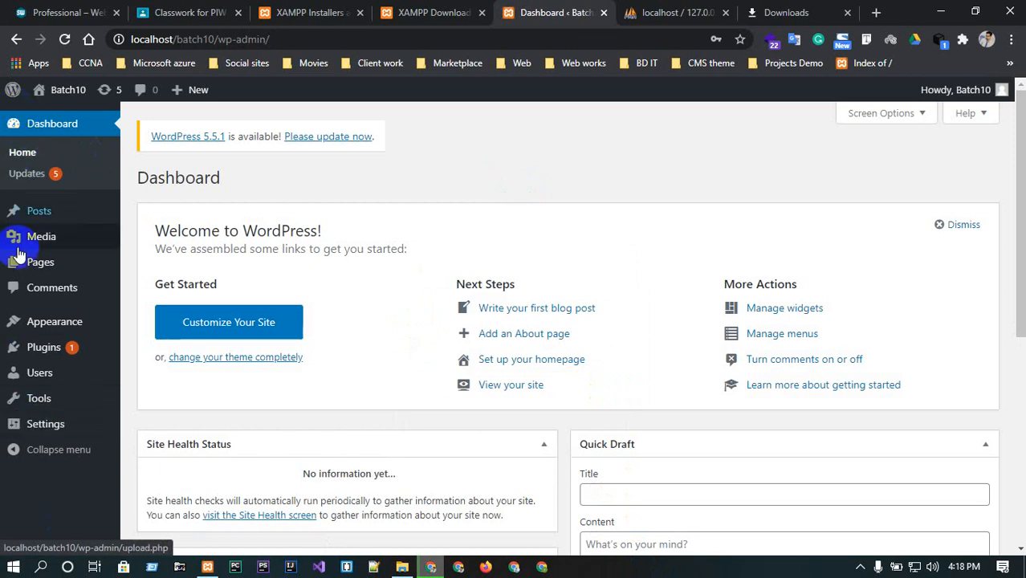
mouse_move(11, 433)
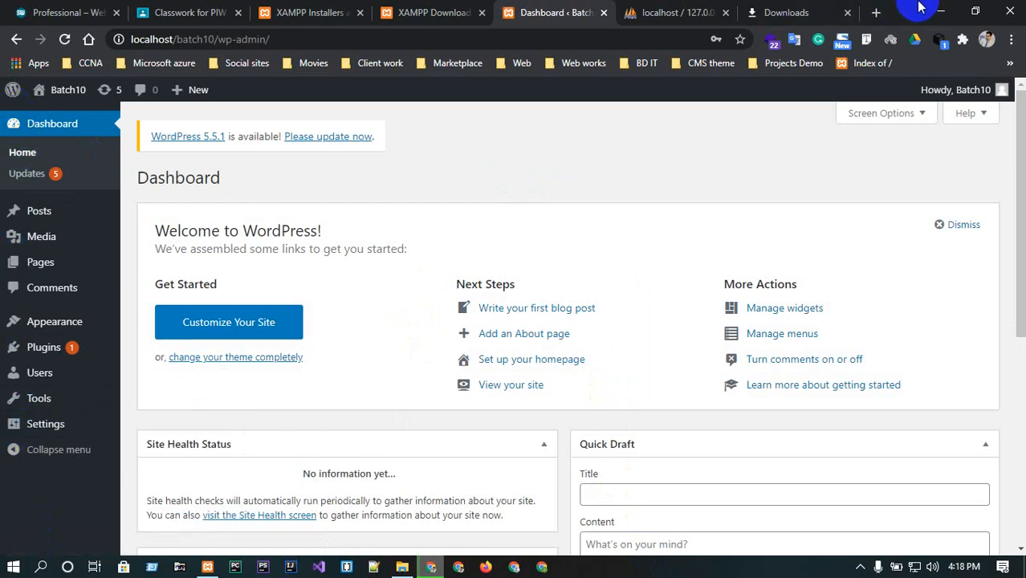
left_click(939, 12)
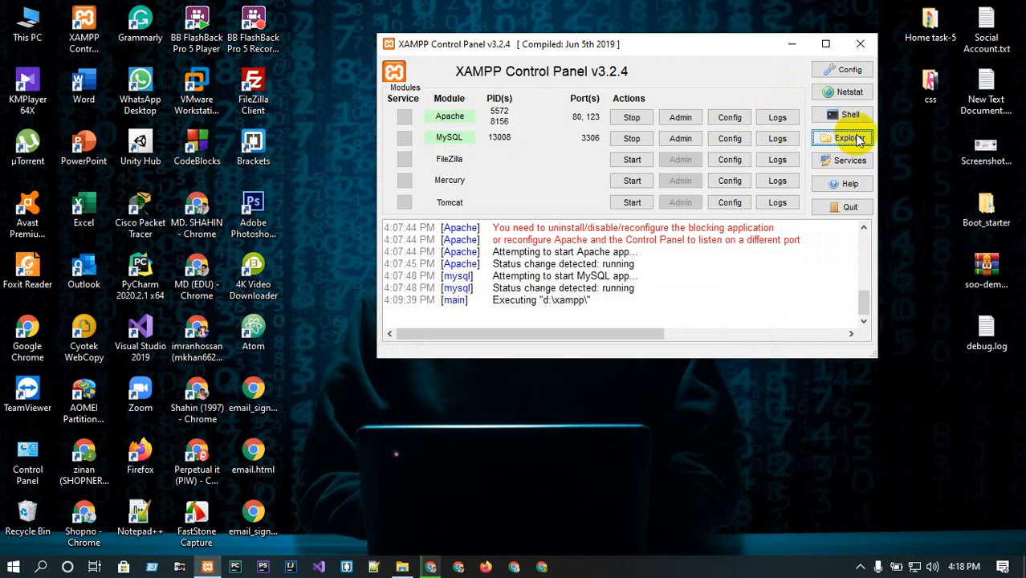
left_click(404, 564)
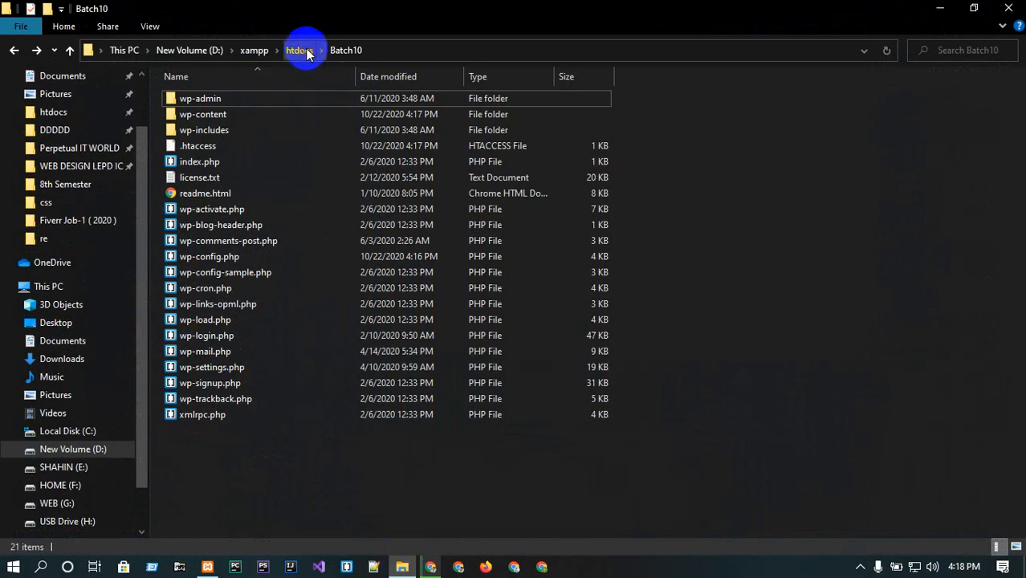
left_click(308, 53)
left_click(191, 99)
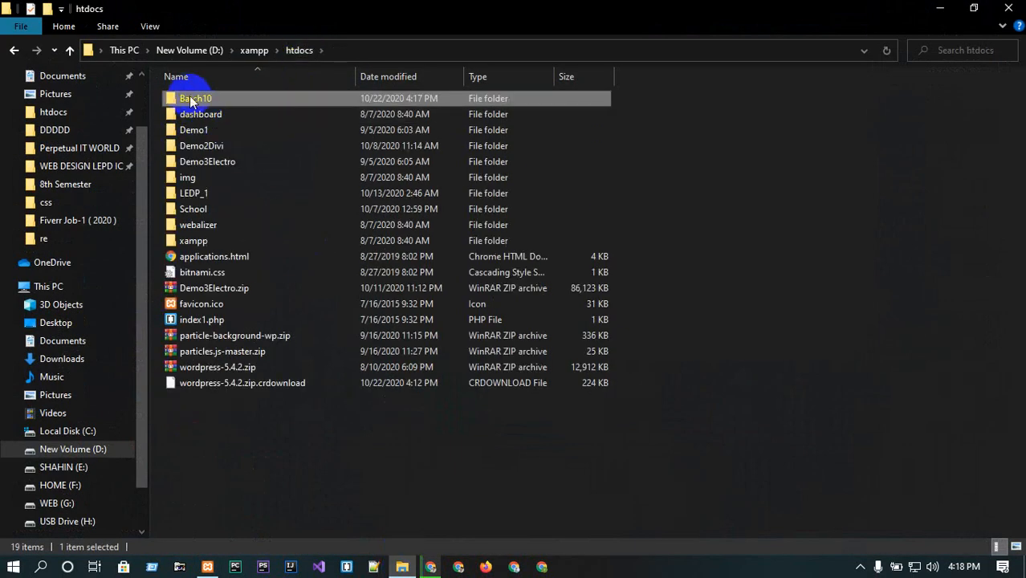
double_click(189, 98)
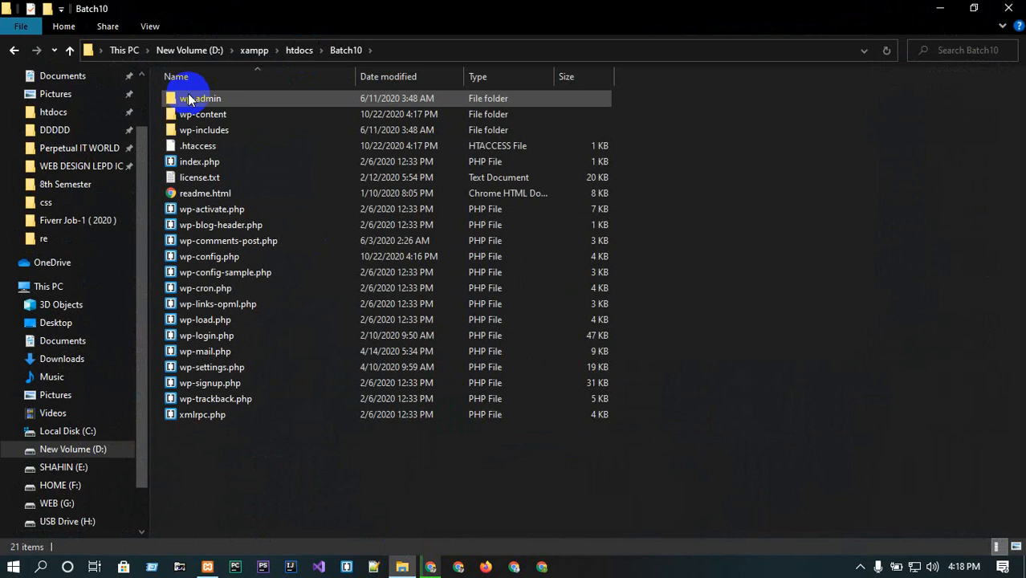
left_click(207, 256)
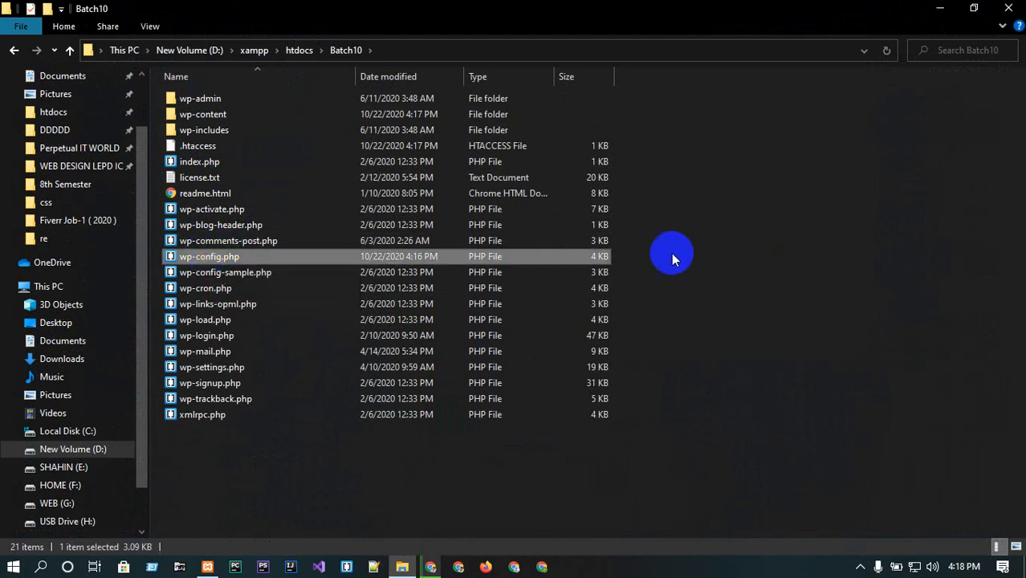
double_click(208, 256)
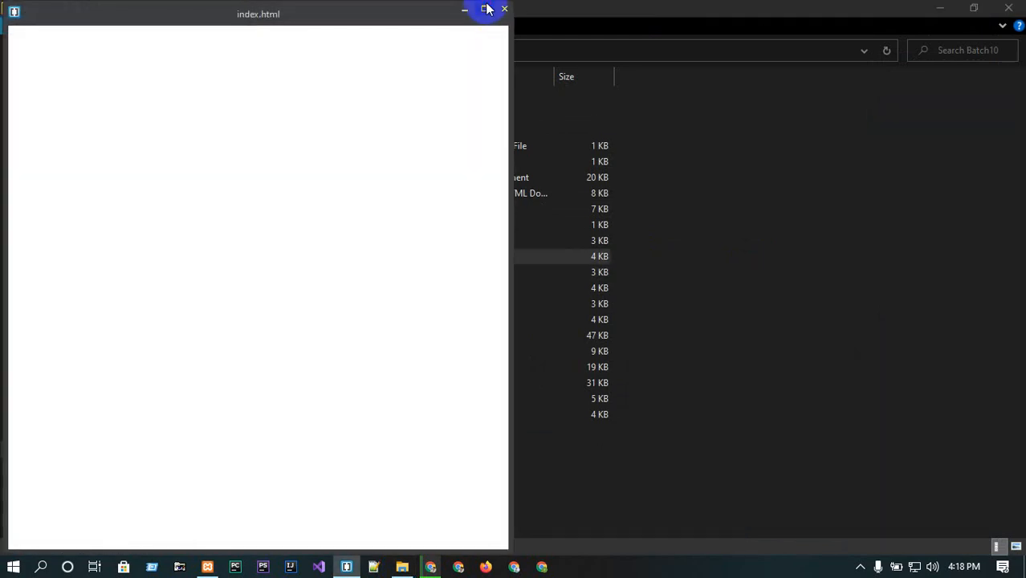
left_click(487, 9)
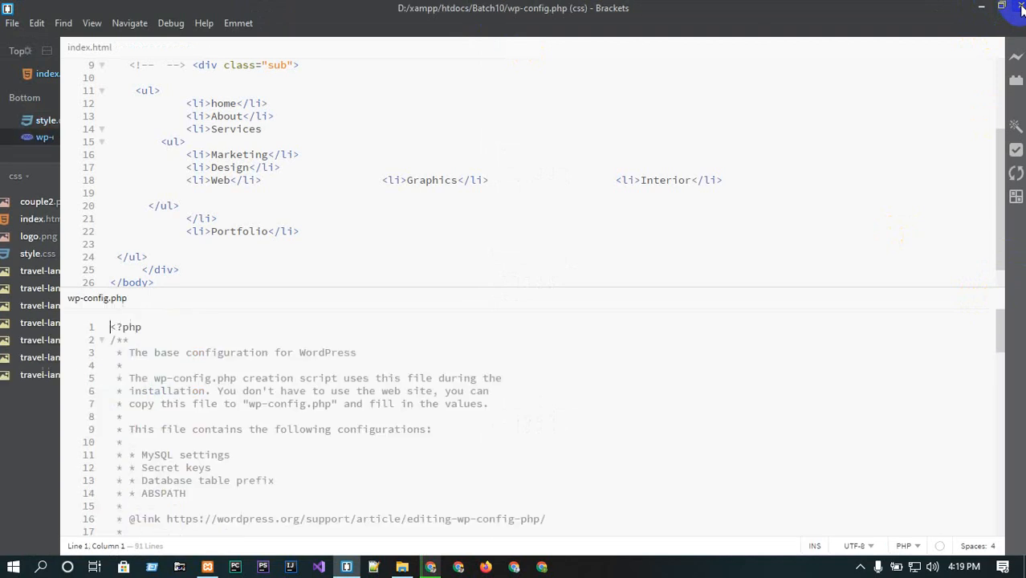
left_click(1021, 8)
Open wp-config.php in Notepad++ and examine the database name, user, password and host definitions.
right_click(190, 257)
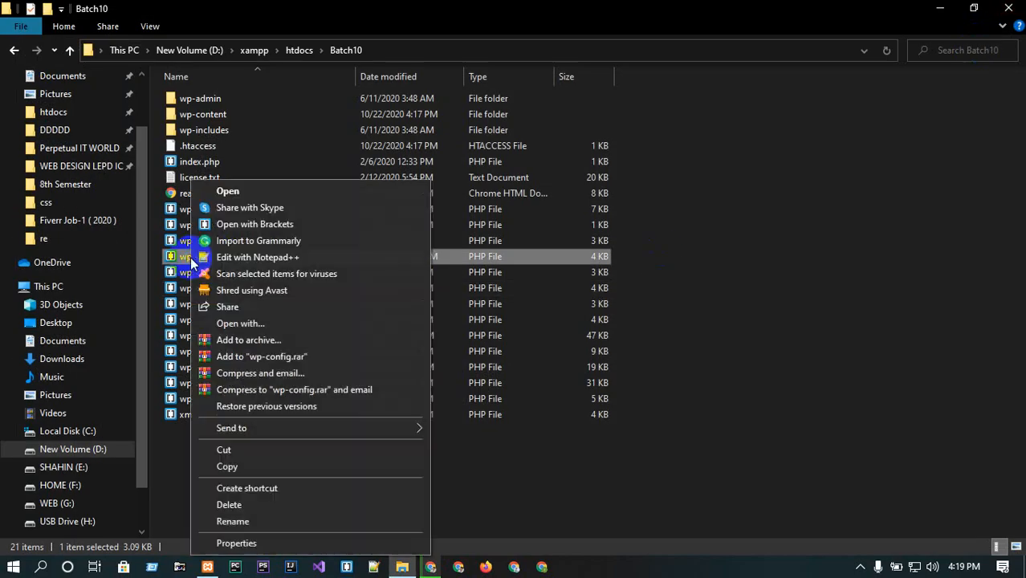
left_click(227, 256)
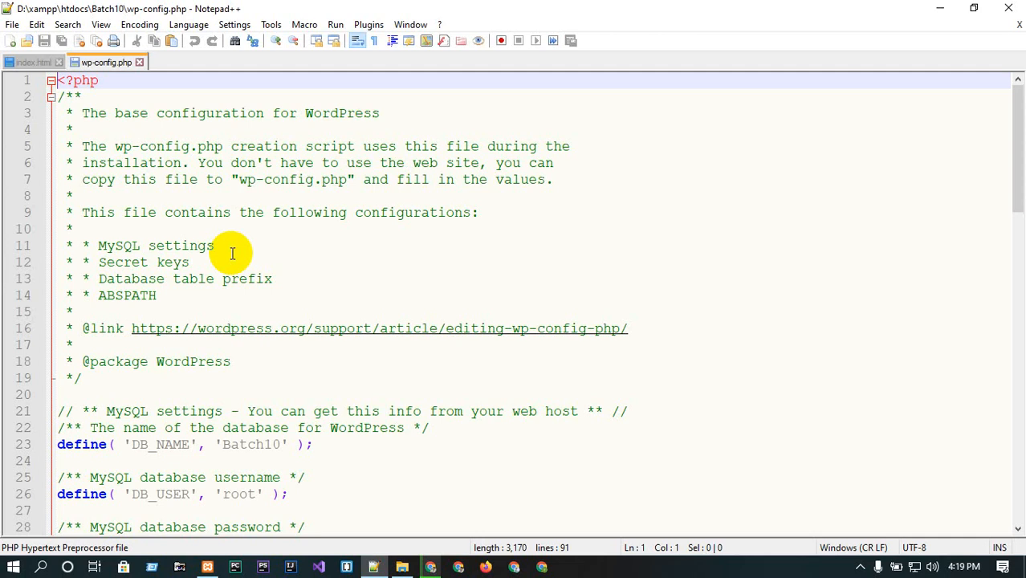
scroll(249, 401, "down", 3)
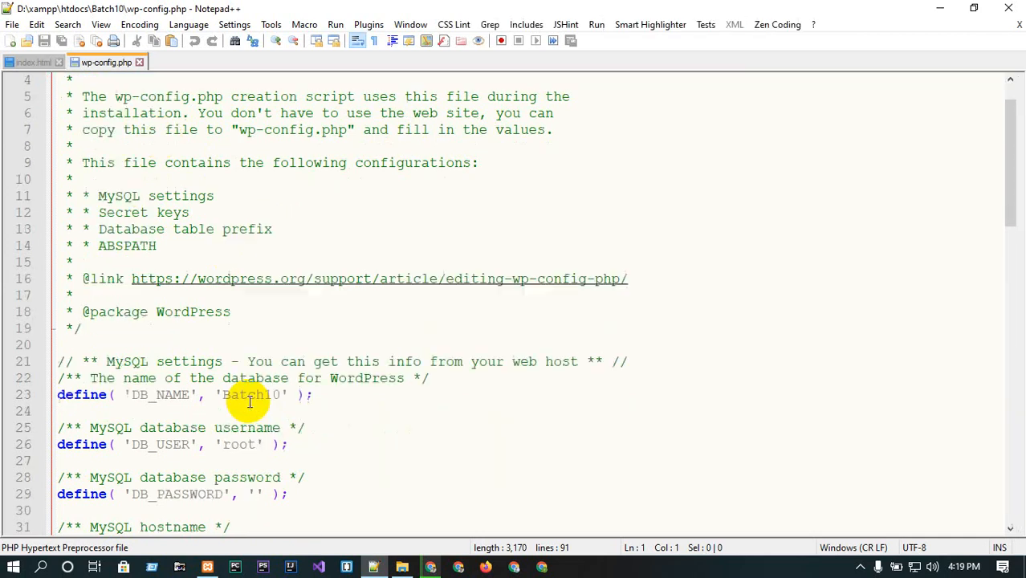
double_click(157, 296)
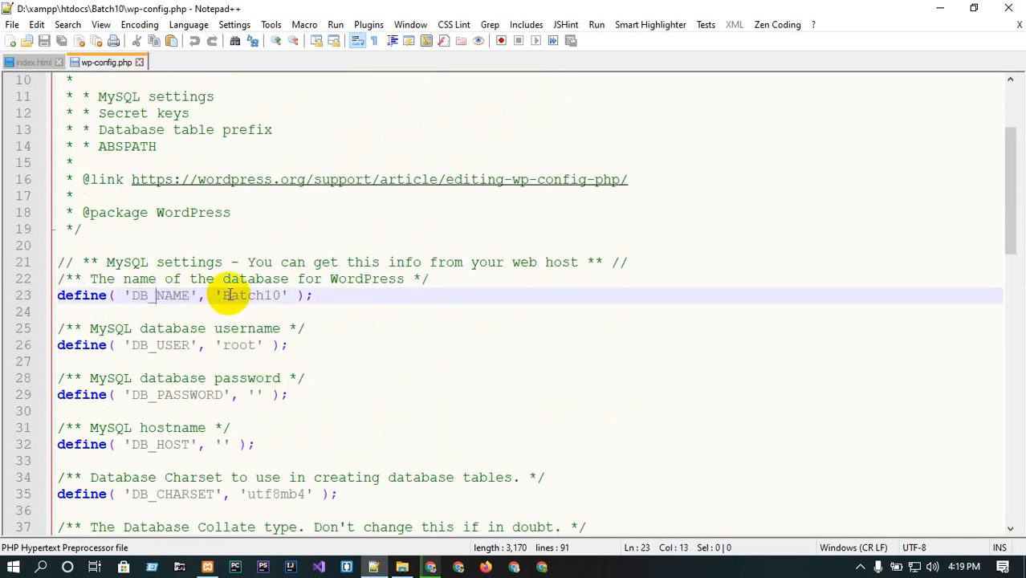
left_click_drag(225, 295, 283, 295)
double_click(173, 345)
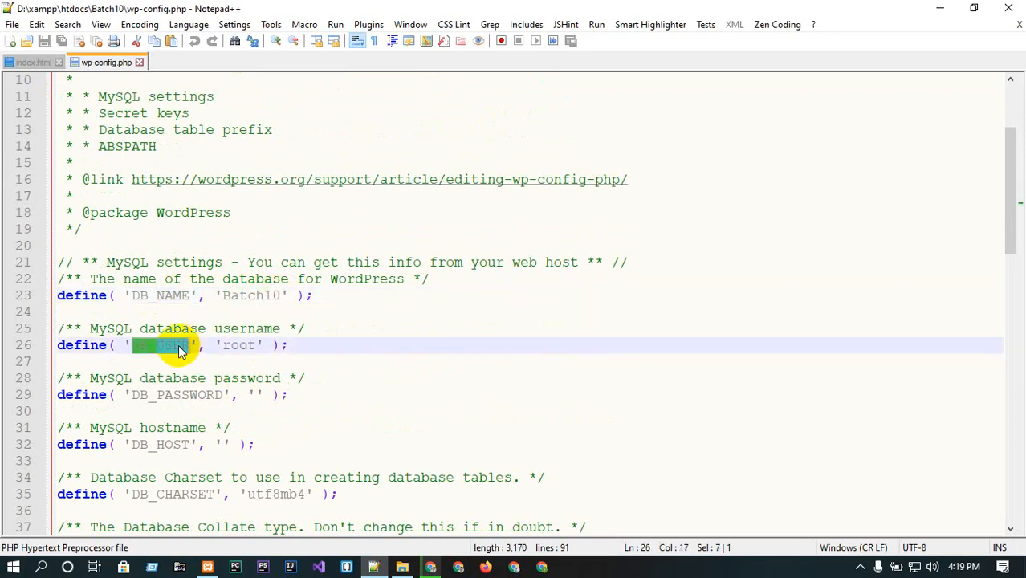
left_click(229, 345)
scroll(241, 345, "down", 2)
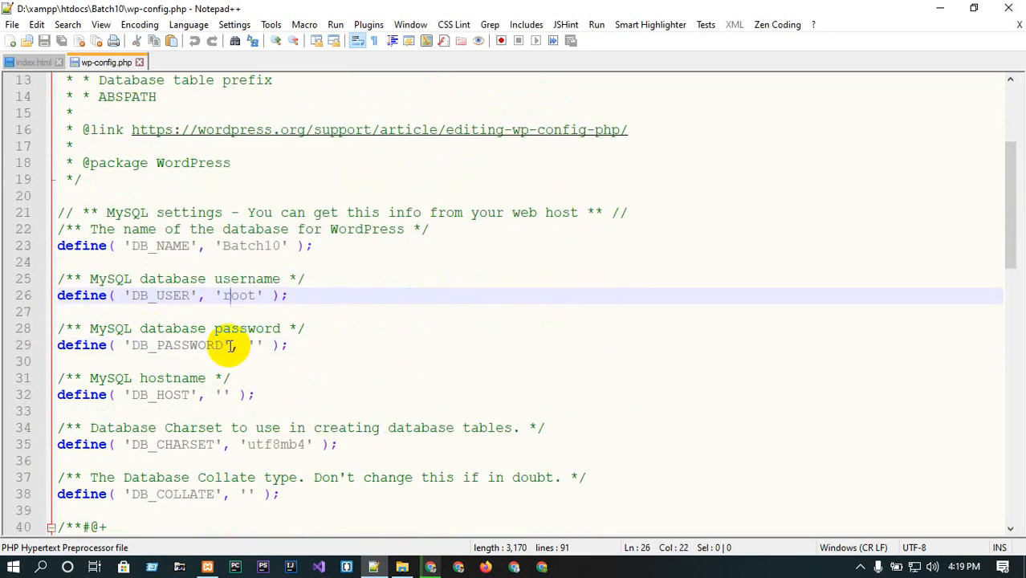
double_click(173, 297)
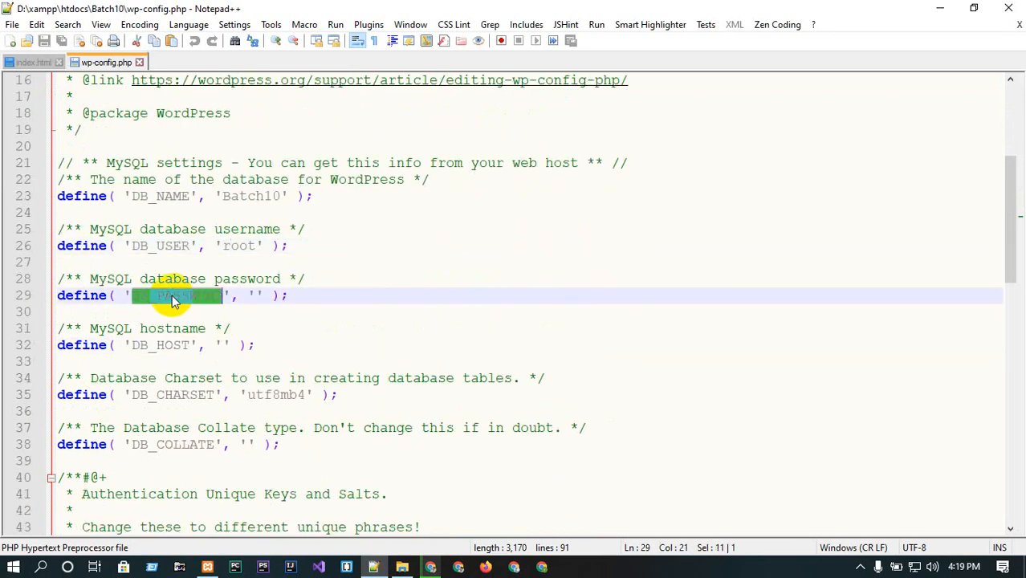
left_click(256, 294)
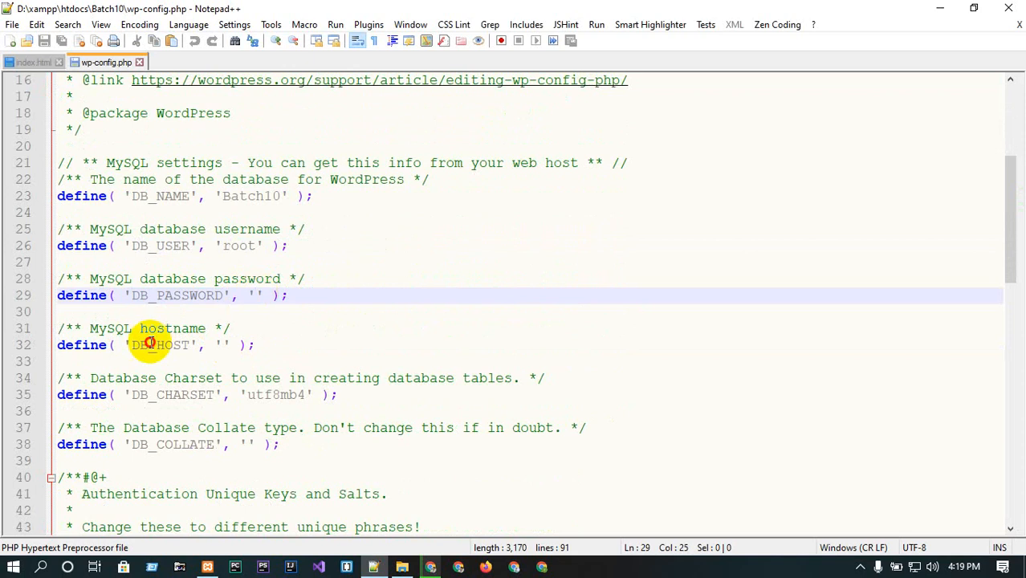
Examine the DB_HOST definition in wp-config.php, then close Notepad++.
double_click(152, 345)
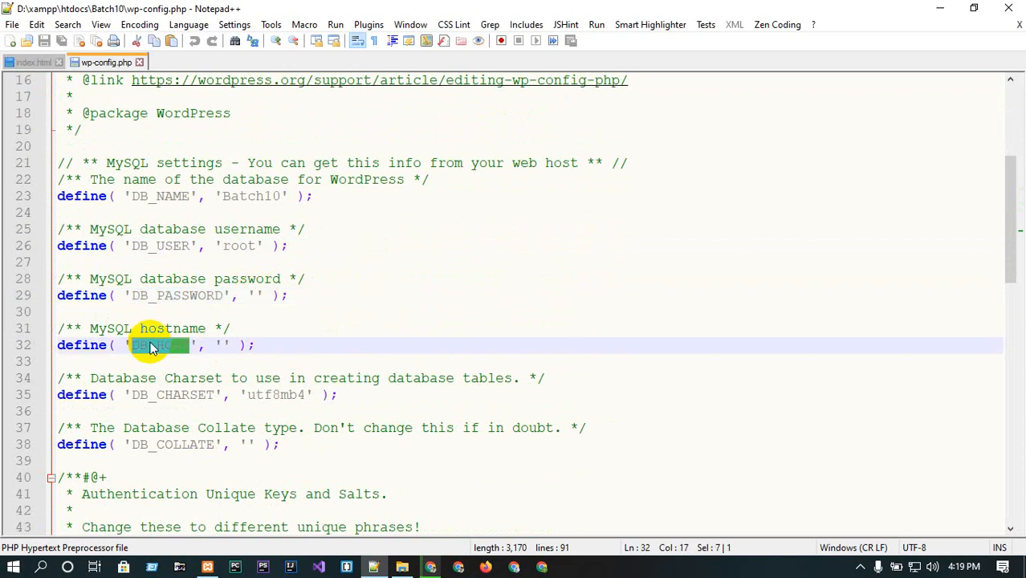
left_click(256, 294)
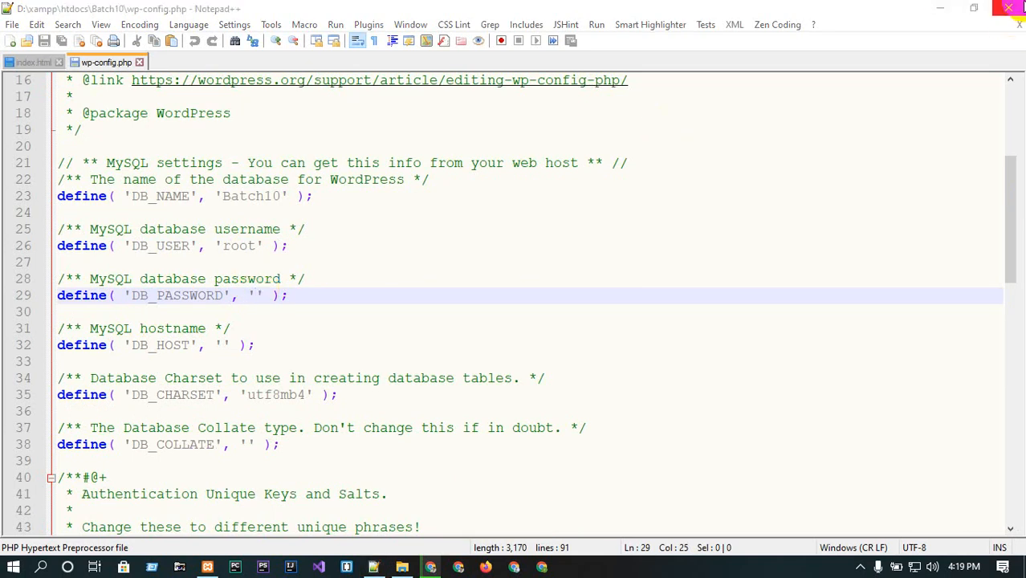
left_click(1008, 8)
left_click(219, 261)
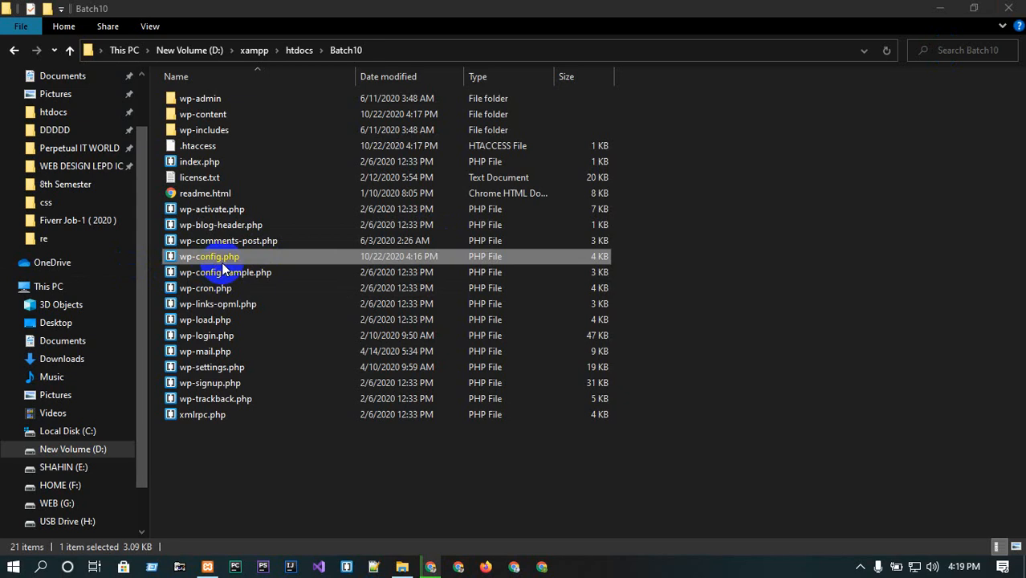
left_click(314, 259)
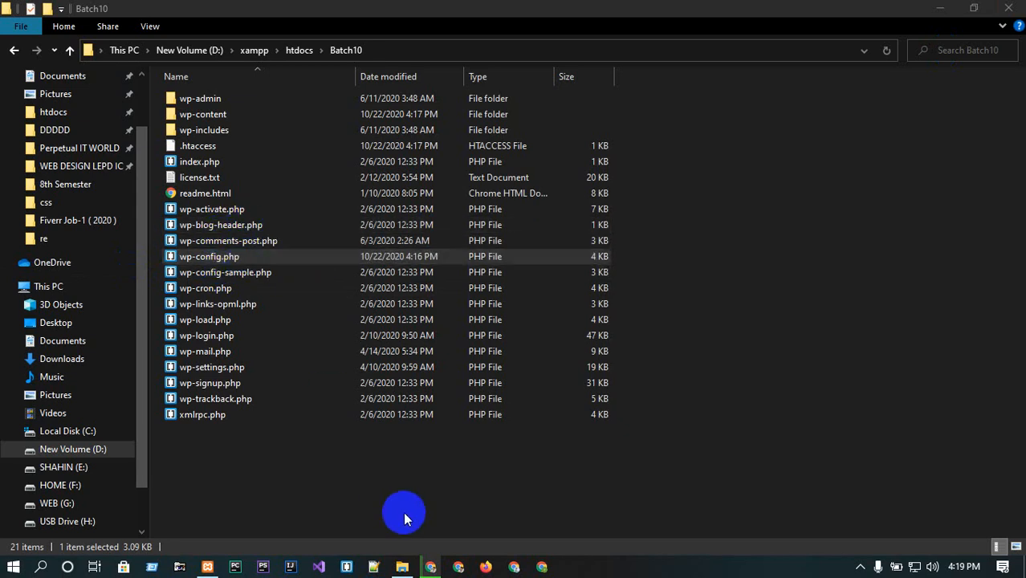
left_click(401, 562)
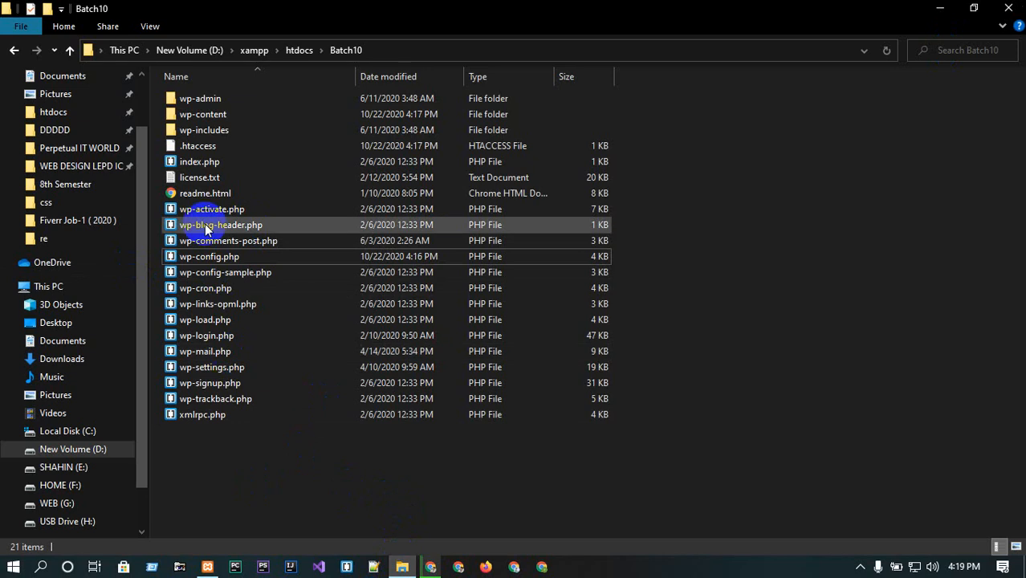
left_click(430, 567)
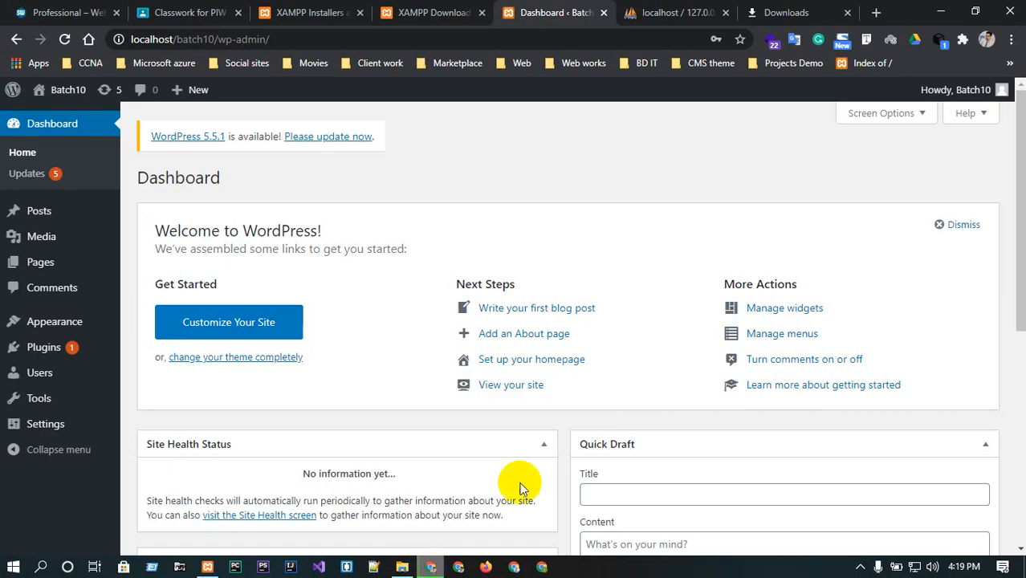
left_click(941, 12)
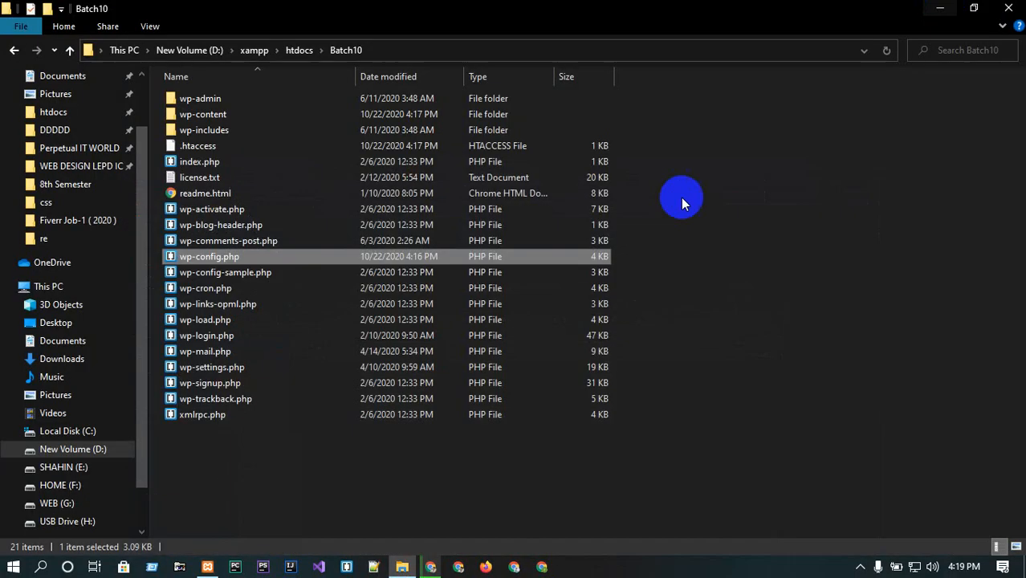
left_click(241, 257)
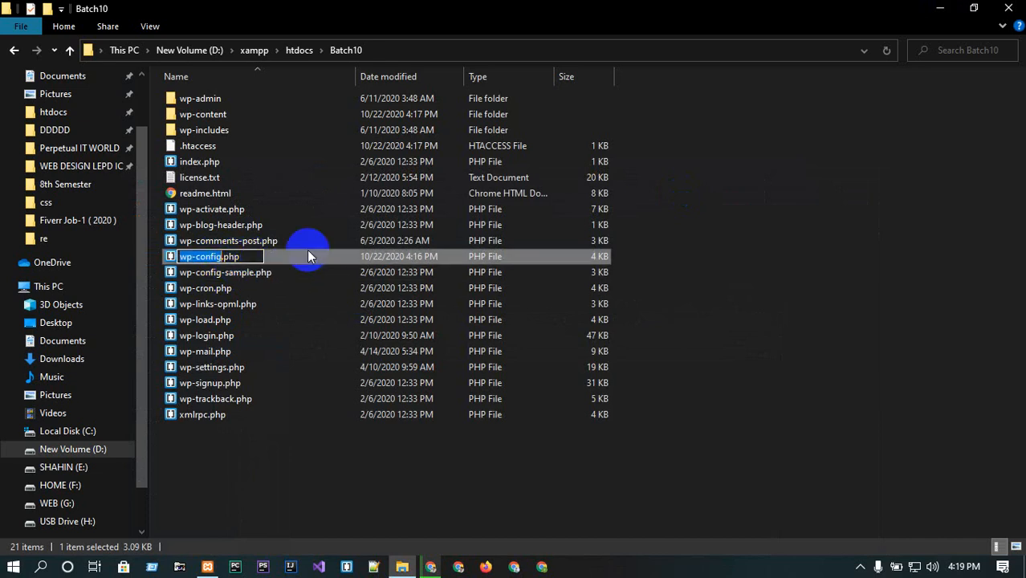
left_click(252, 255)
left_click(211, 272)
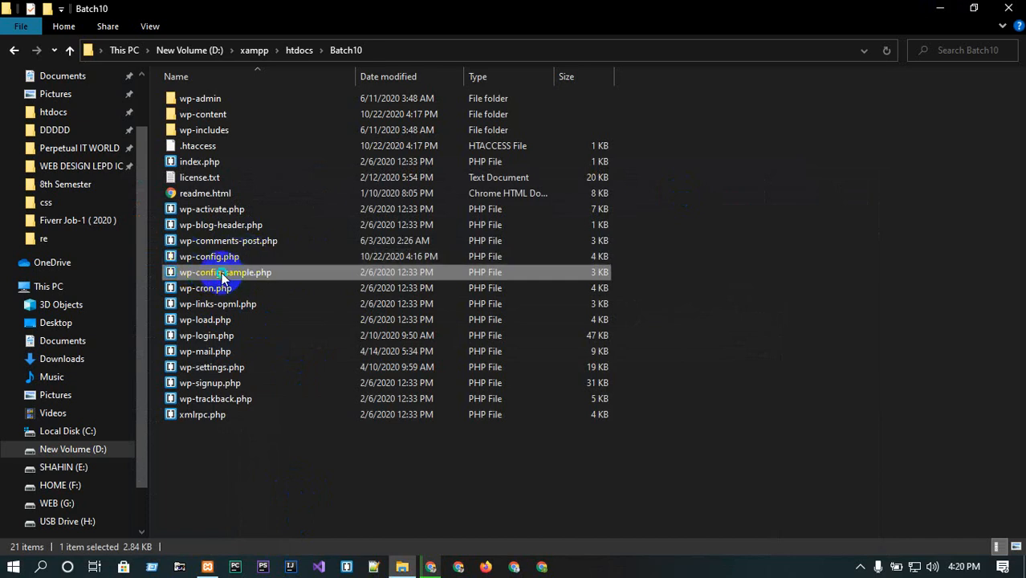
Open wp-config-sample.php in Notepad++ and examine its placeholder database name, username, password and host definitions.
right_click(217, 272)
left_click(294, 257)
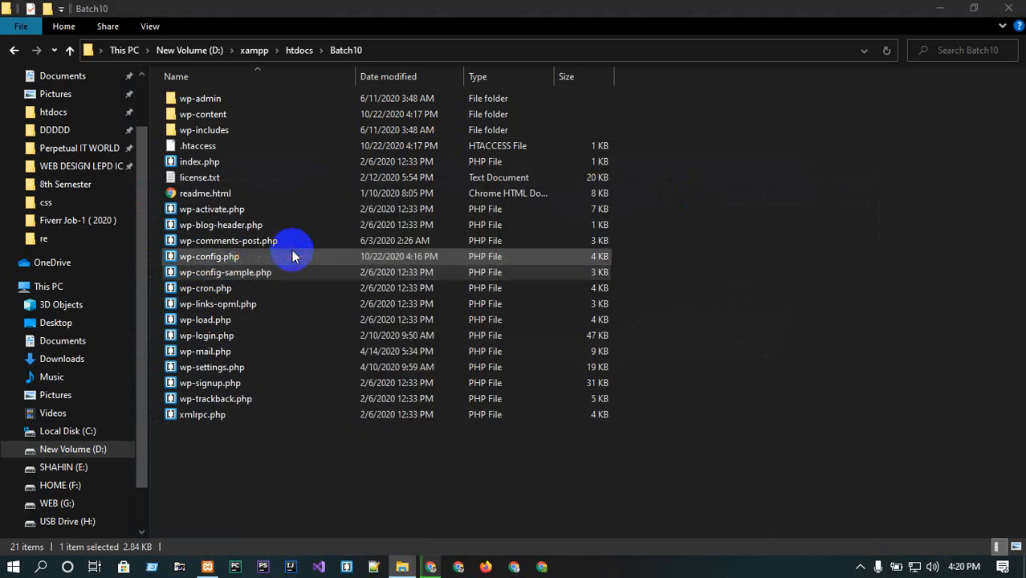
scroll(293, 251, "down", 3)
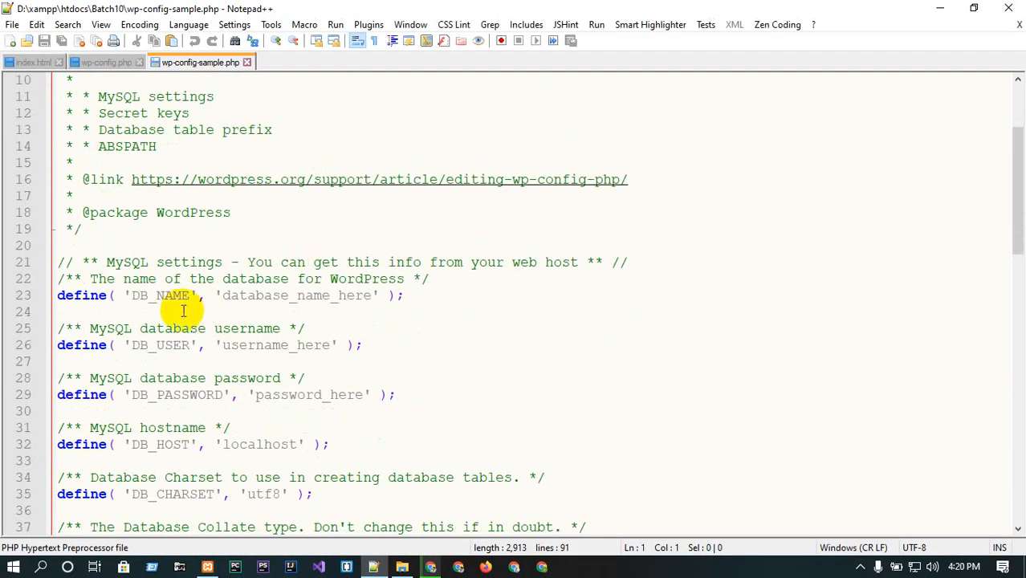
left_click(223, 297)
left_click_drag(223, 297, 369, 294)
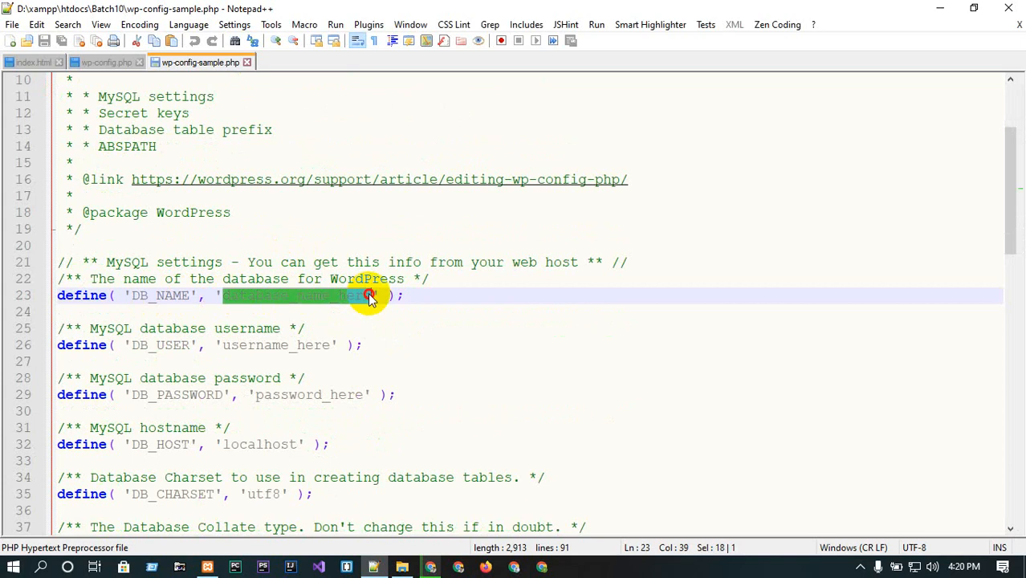
left_click_drag(231, 345, 329, 345)
scroll(328, 345, "down", 2)
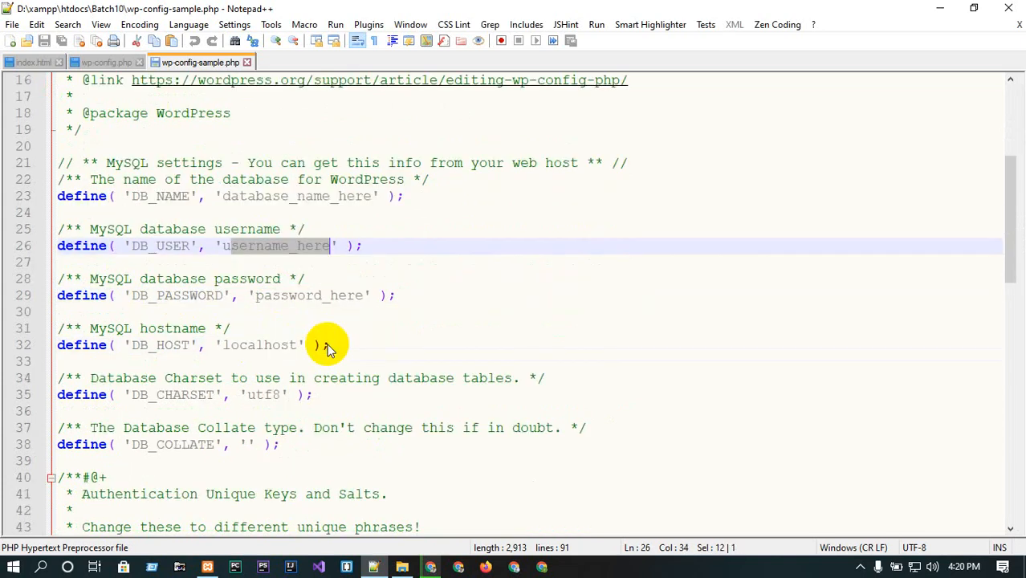
left_click_drag(265, 297, 442, 284)
left_click(273, 338)
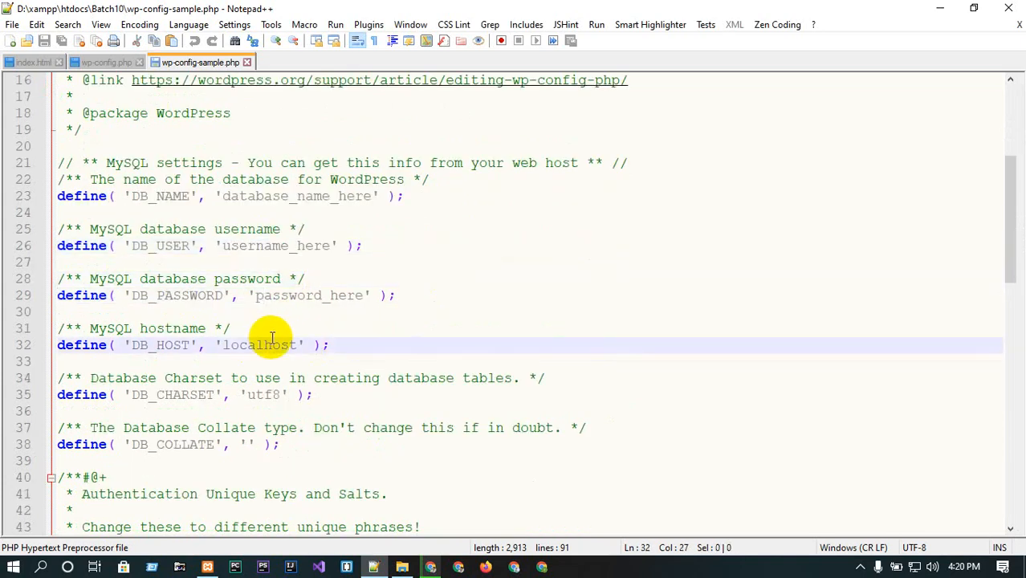
scroll(273, 339, "up", 5)
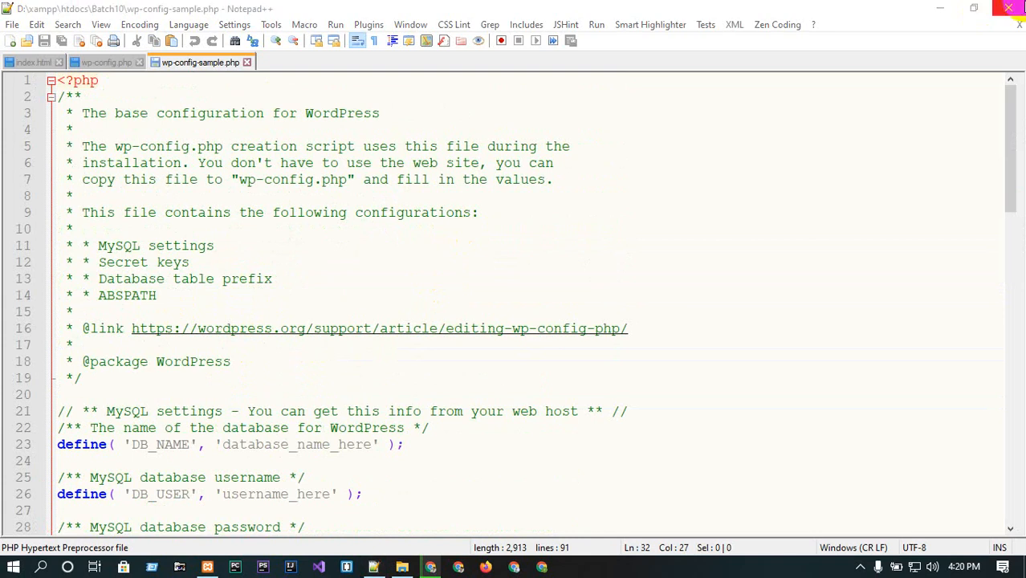
left_click(1008, 8)
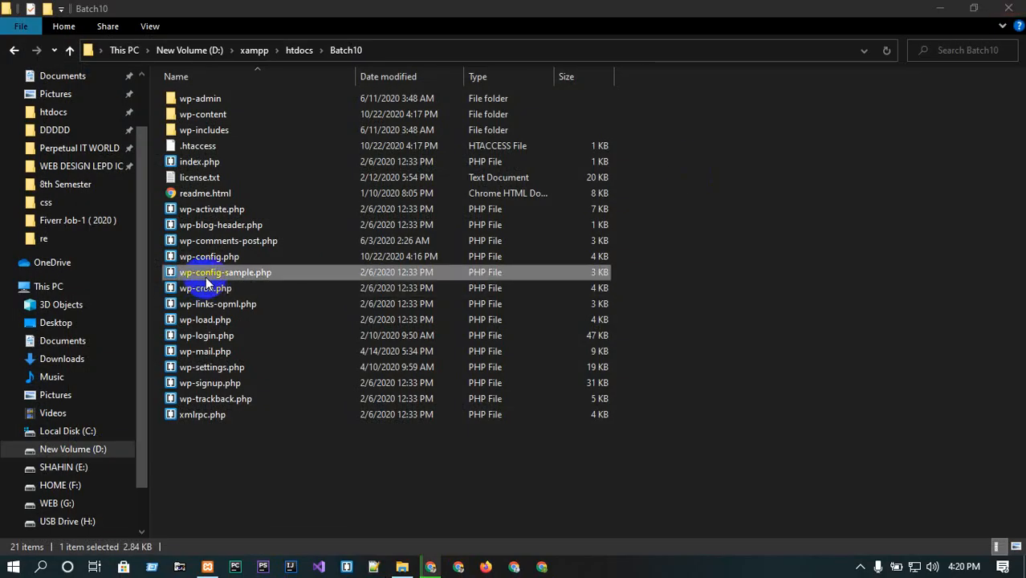
double_click(206, 276)
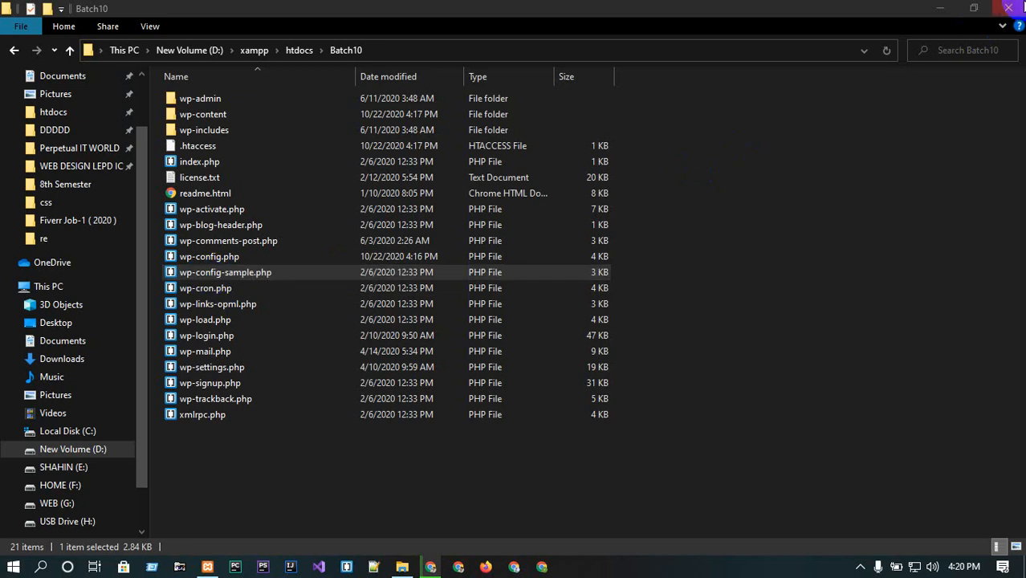
left_click(1008, 8)
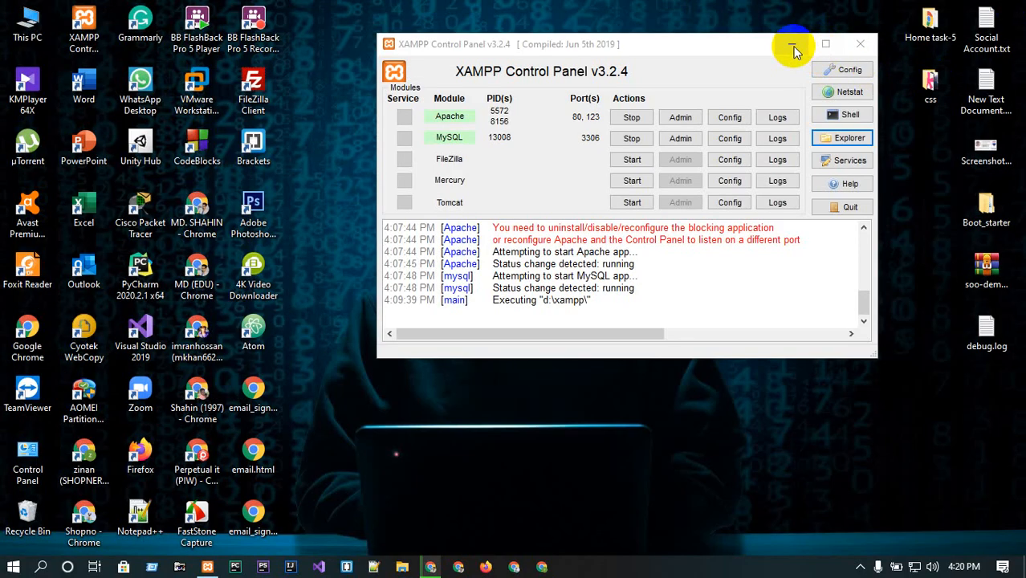
left_click(795, 45)
left_click(431, 568)
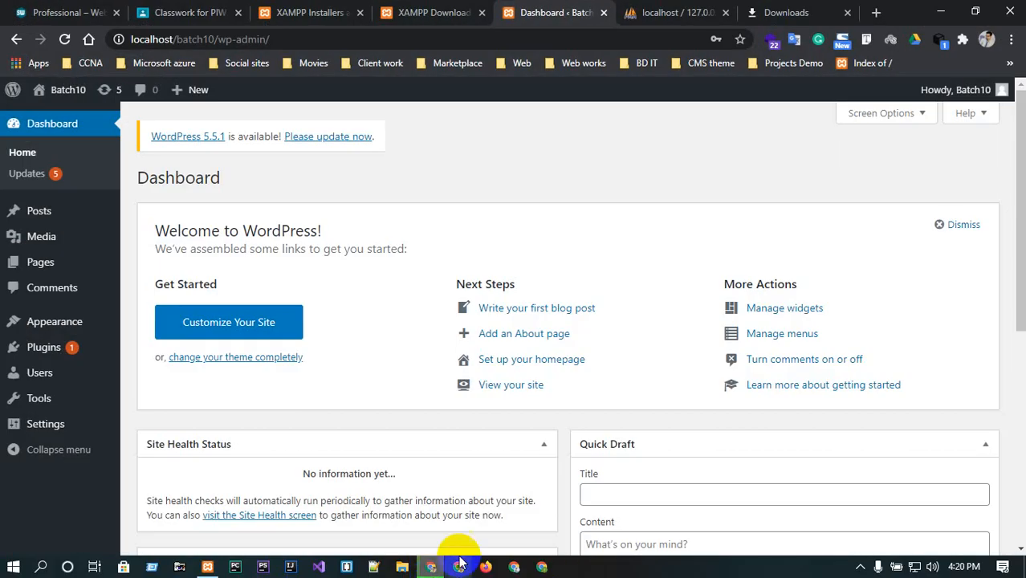
mouse_move(65, 97)
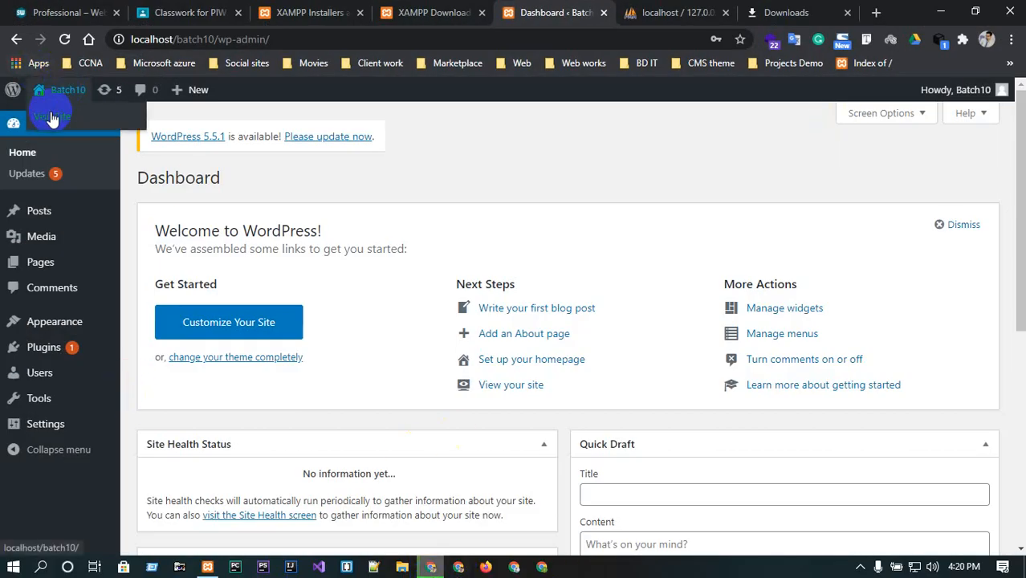
middle_click(50, 119)
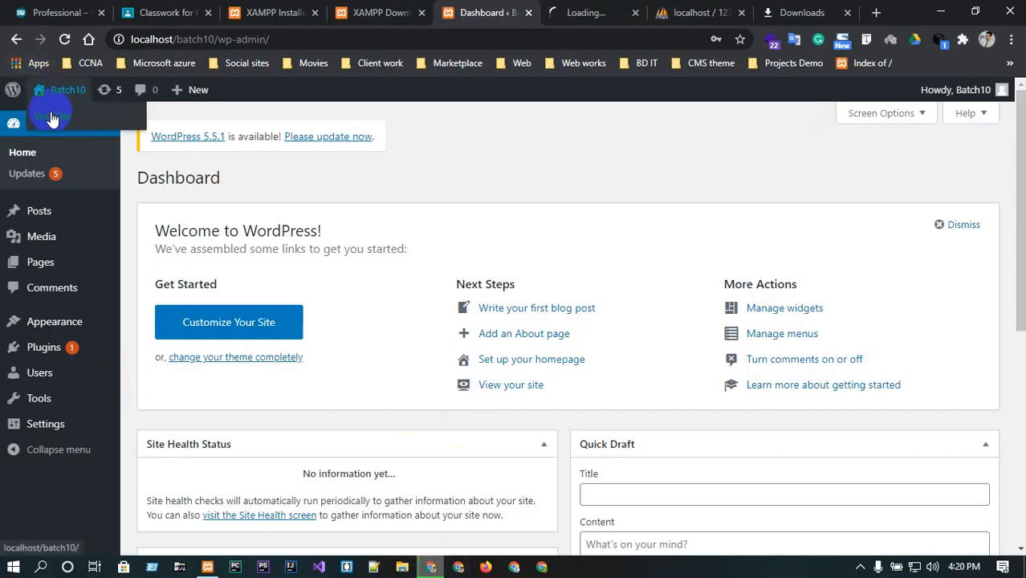
left_click(598, 11)
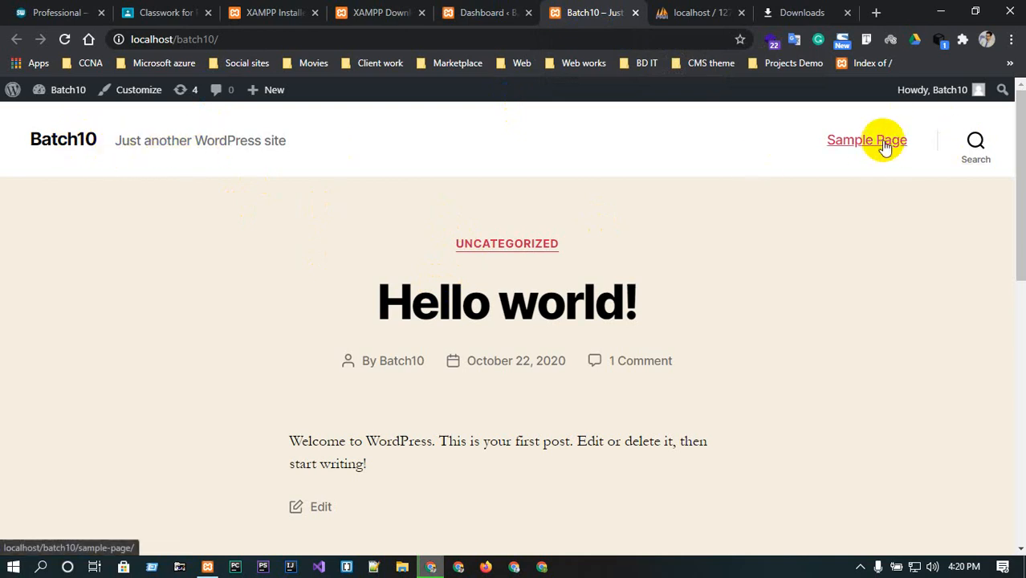
scroll(522, 345, "down", 5)
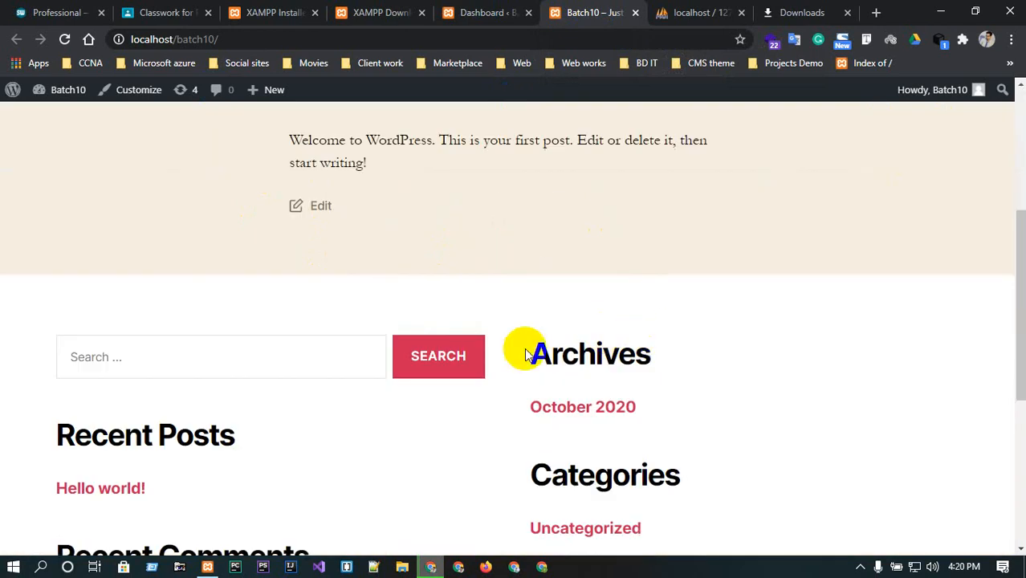
scroll(547, 394, "down", 3)
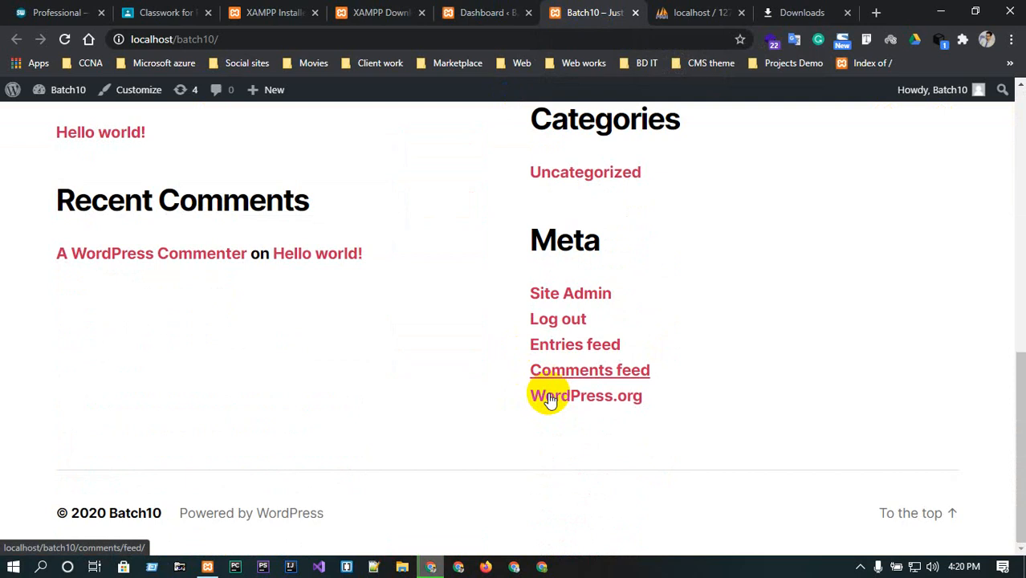
key("Home")
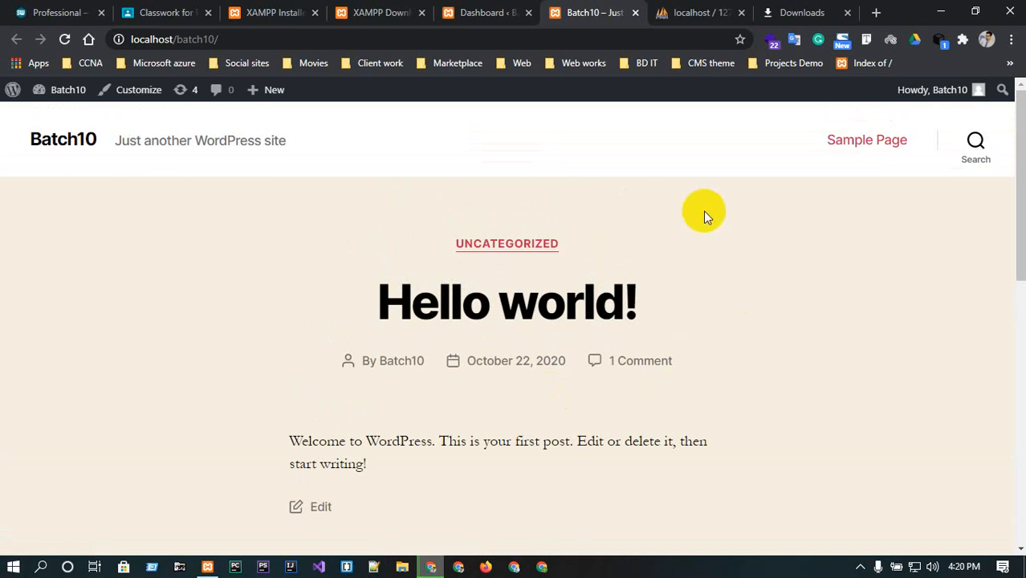
Switch back to the dashboard and open the Posts list.
left_click(509, 12)
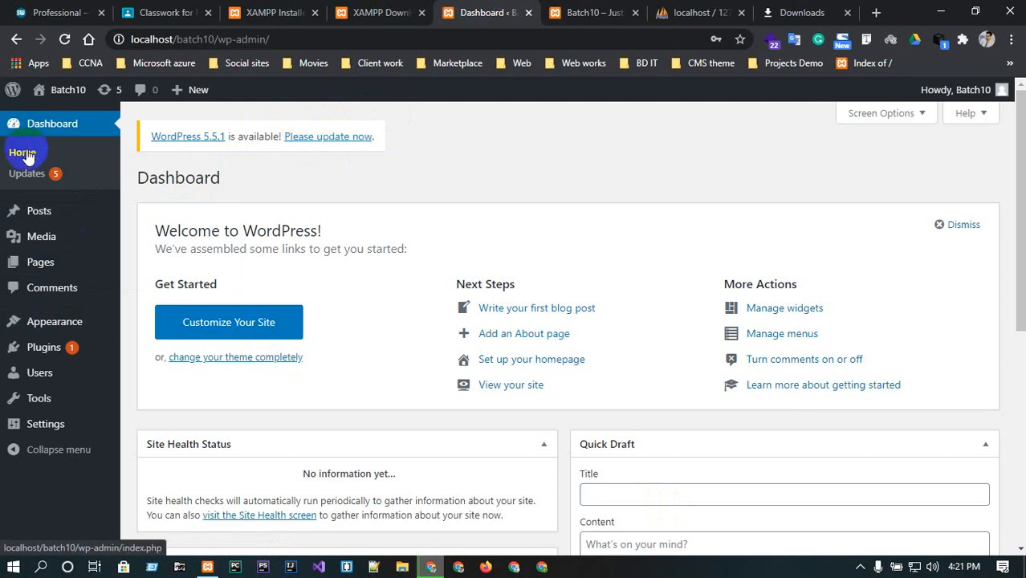
mouse_move(32, 208)
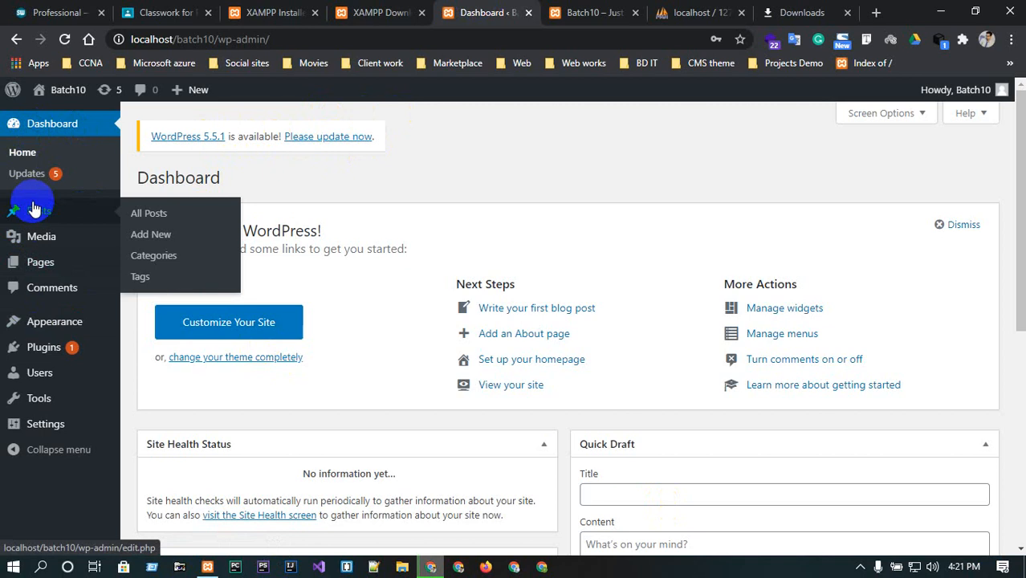
left_click(32, 210)
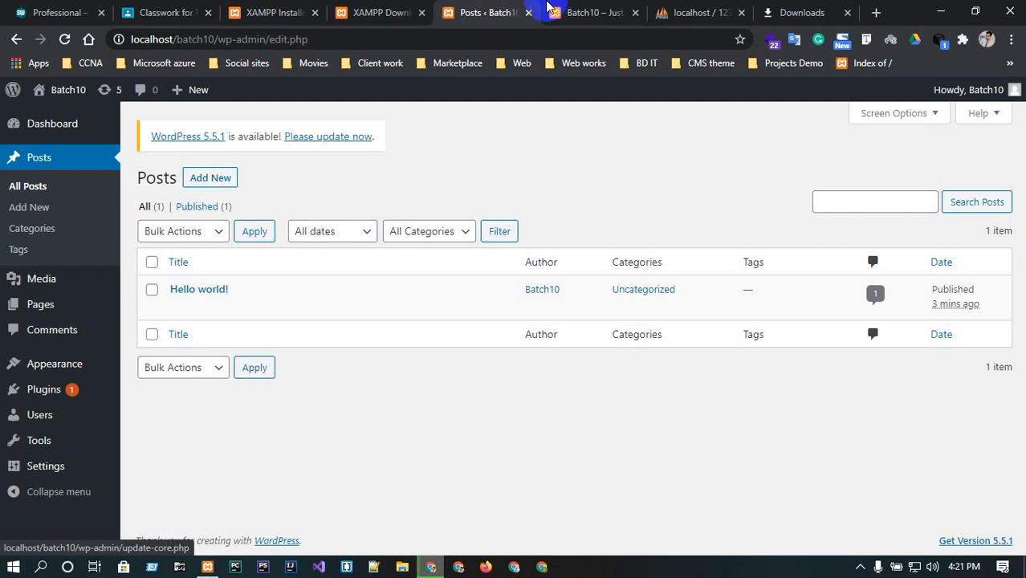
Open the Hello world! post on the site and read its content.
left_click(594, 12)
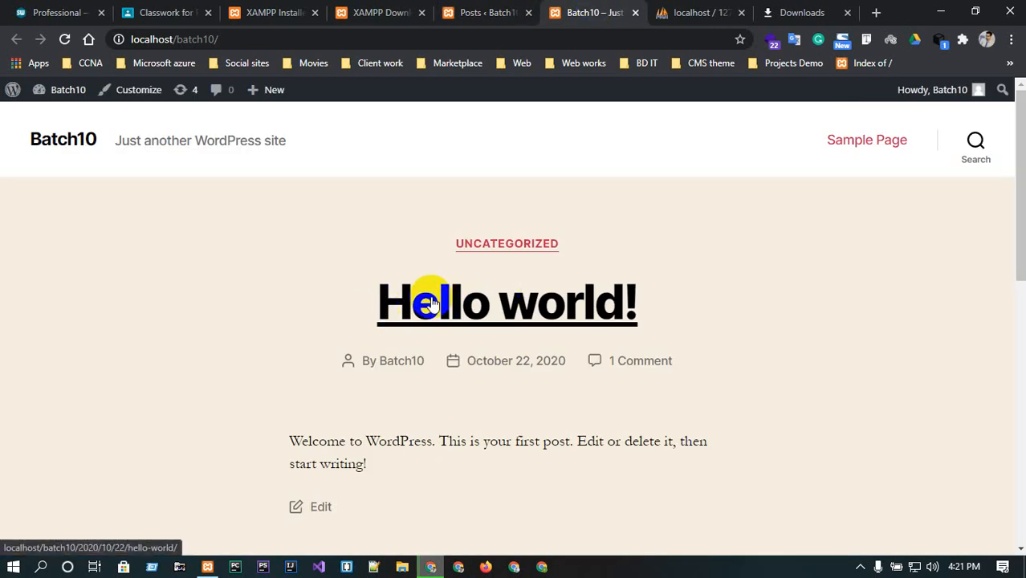
left_click(475, 305)
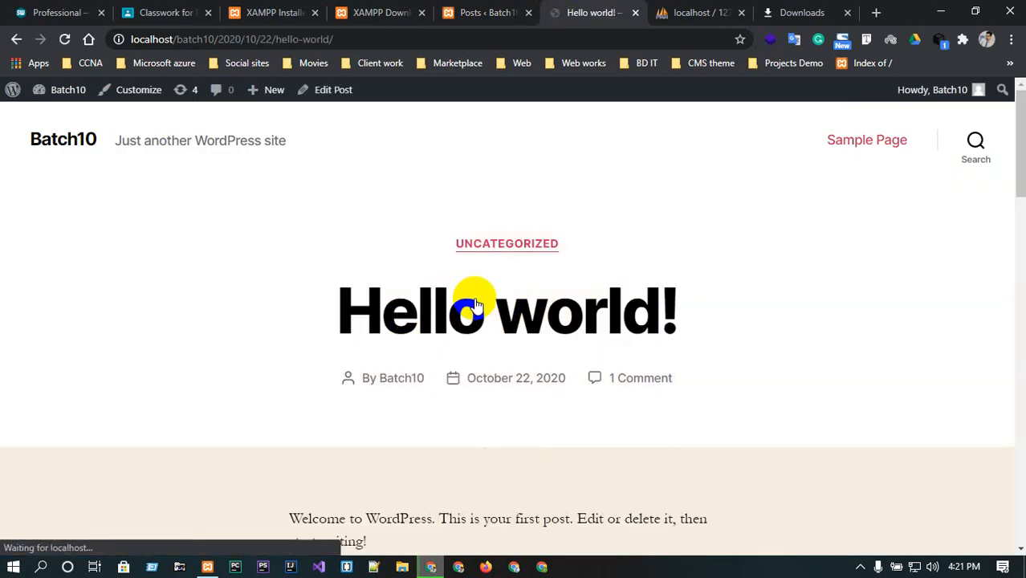
scroll(475, 305, "down", 4)
scroll(347, 250, "up", 2)
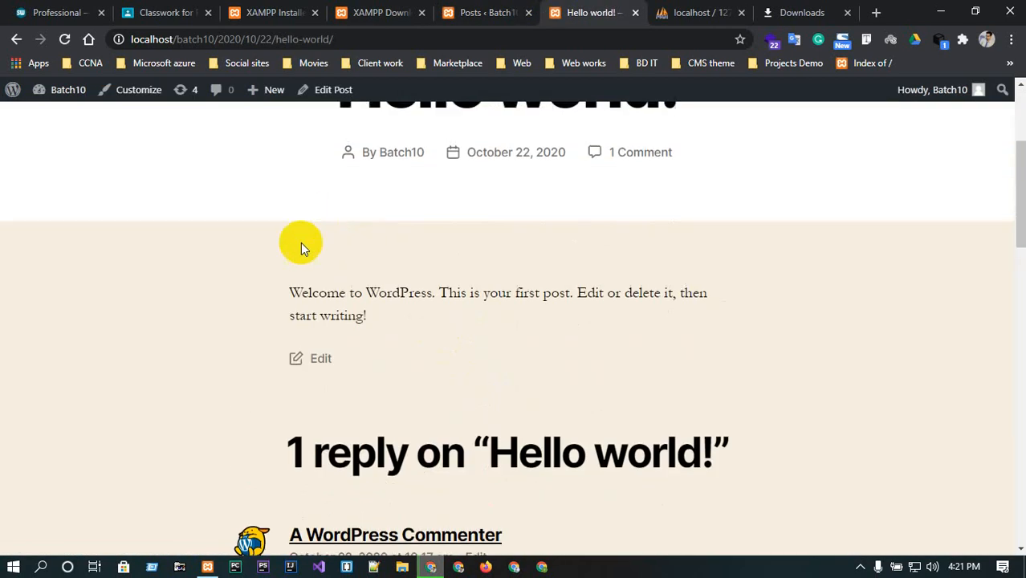
left_click_drag(283, 290, 500, 321)
left_click(501, 321)
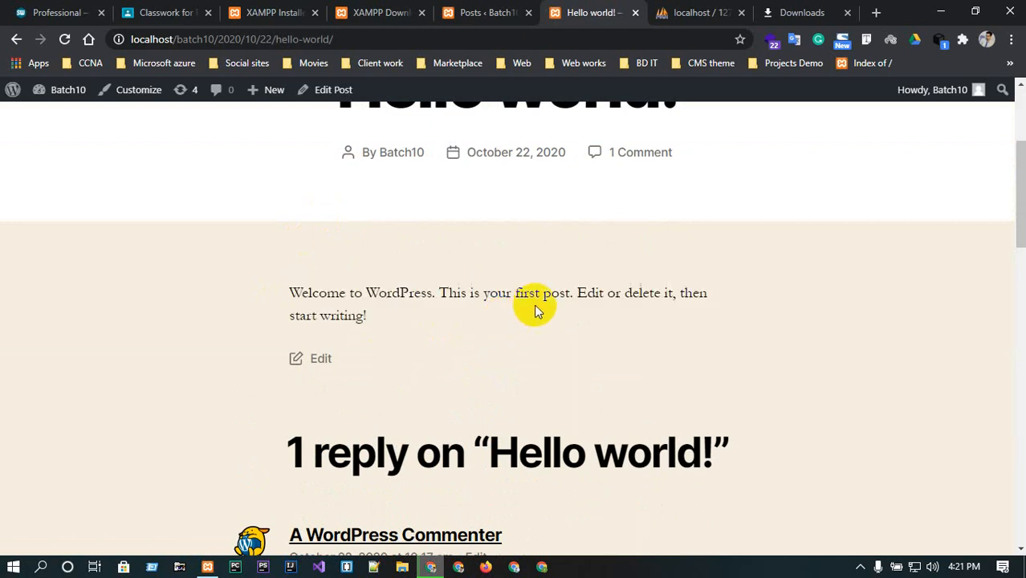
Return to the dashboard's Posts section and open the Add New post editor.
left_click(463, 10)
mouse_move(197, 301)
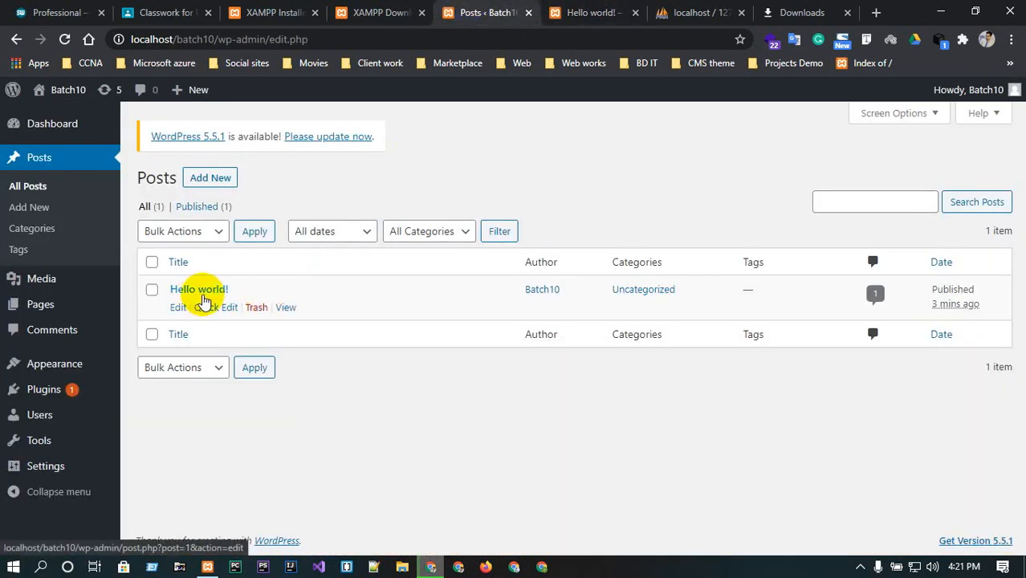
left_click(48, 158)
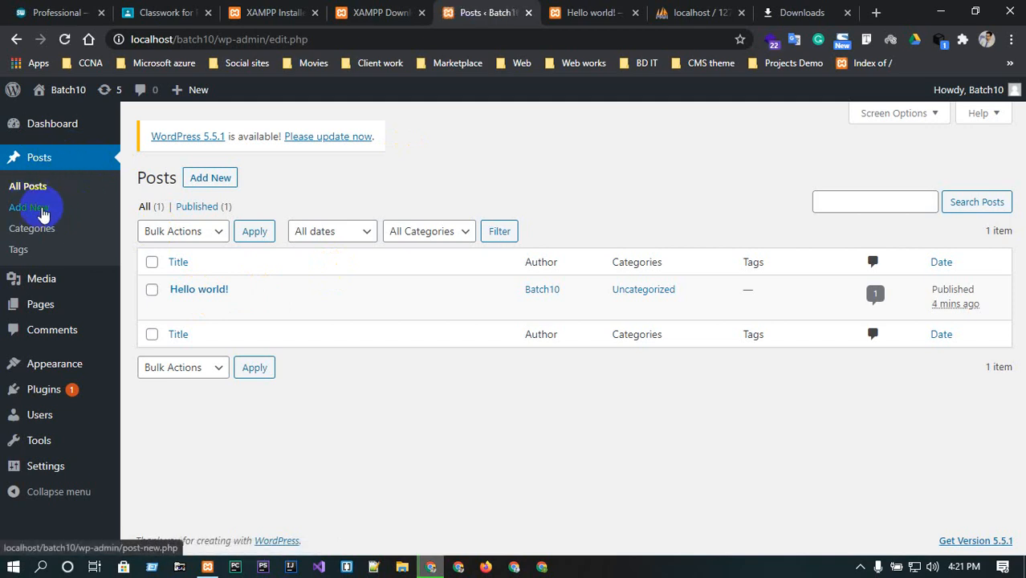
left_click(202, 182)
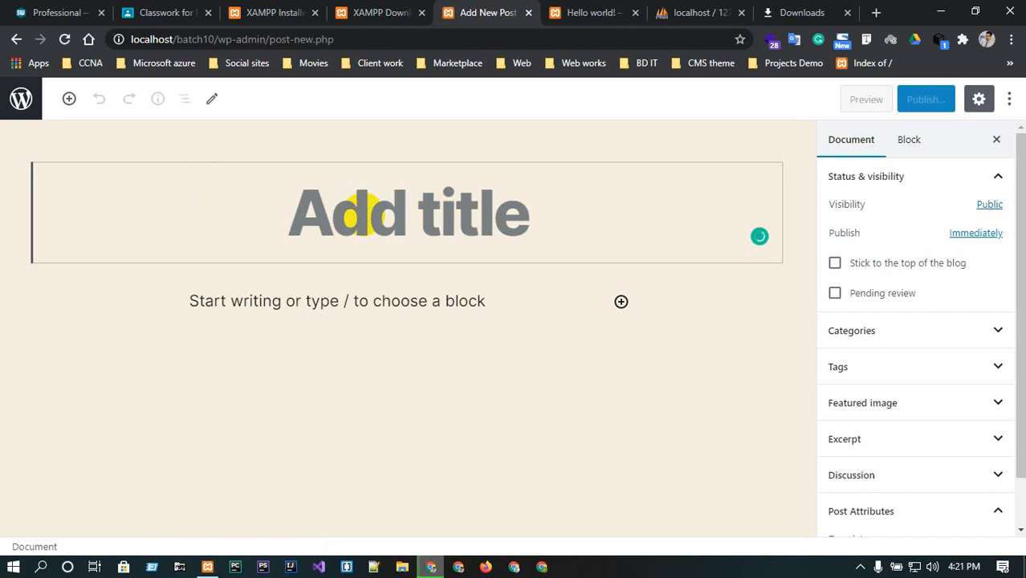
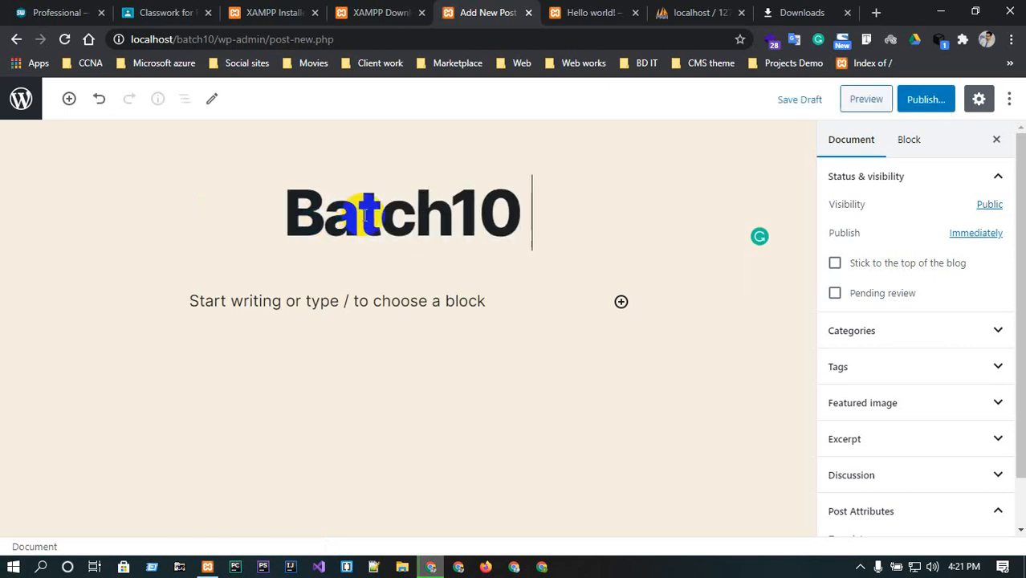
type("WOP")
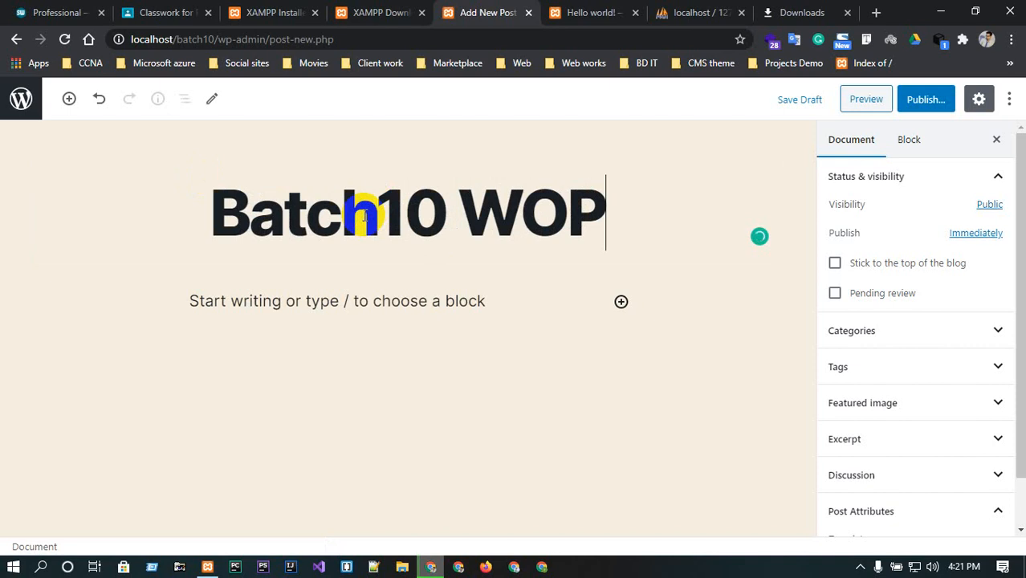
key("BackSpace")
key("BackSpace")
type("P Be")
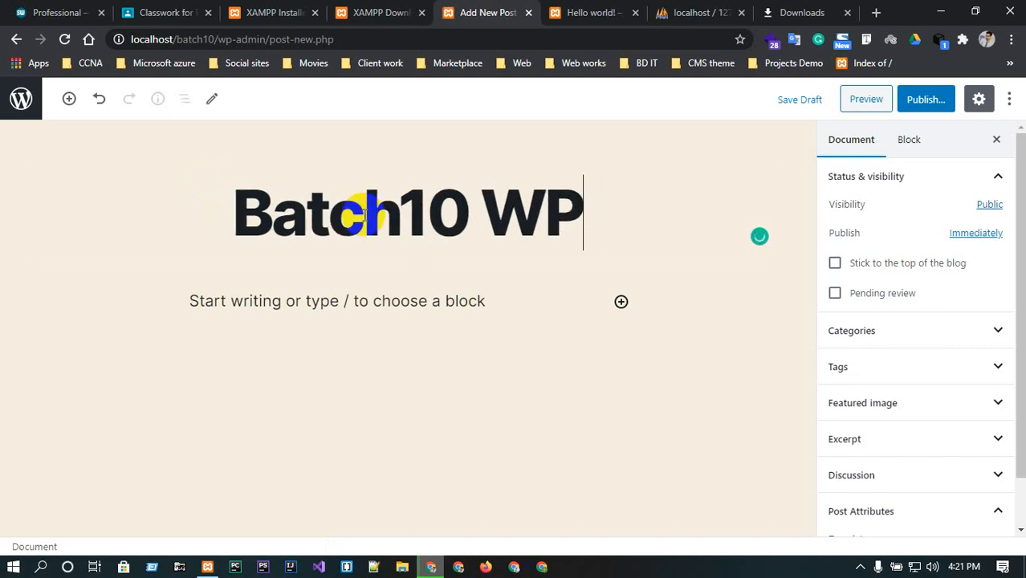
type("ginner")
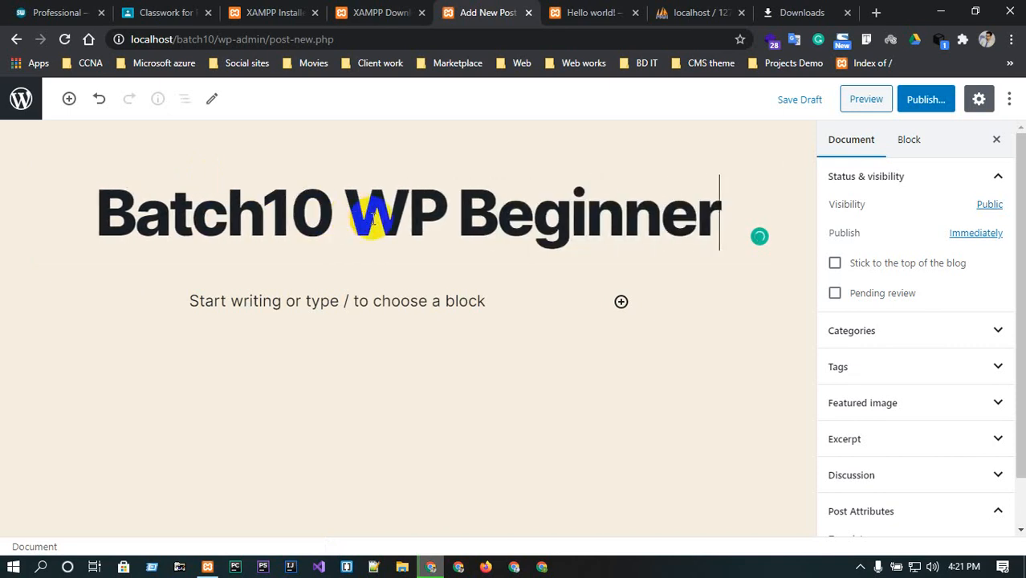
left_click(923, 100)
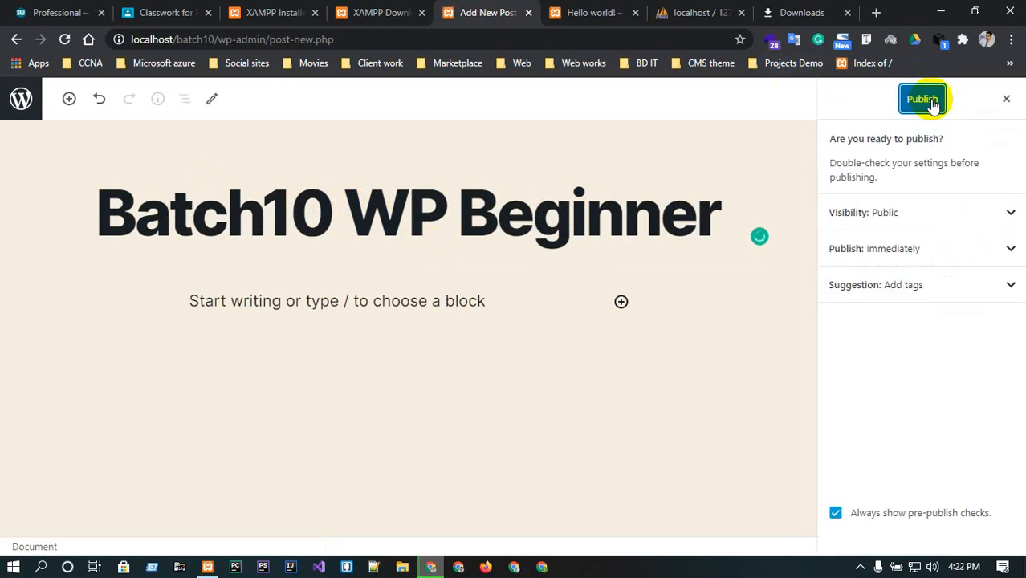
left_click(927, 99)
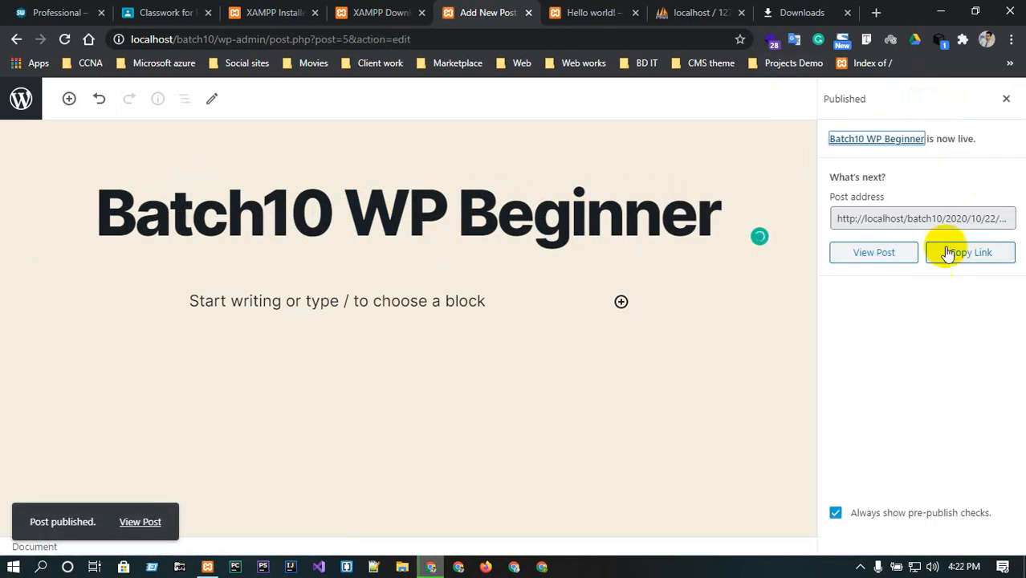
Open the site's homepage in the front-end tab and scroll through it to see the new post.
left_click(592, 8)
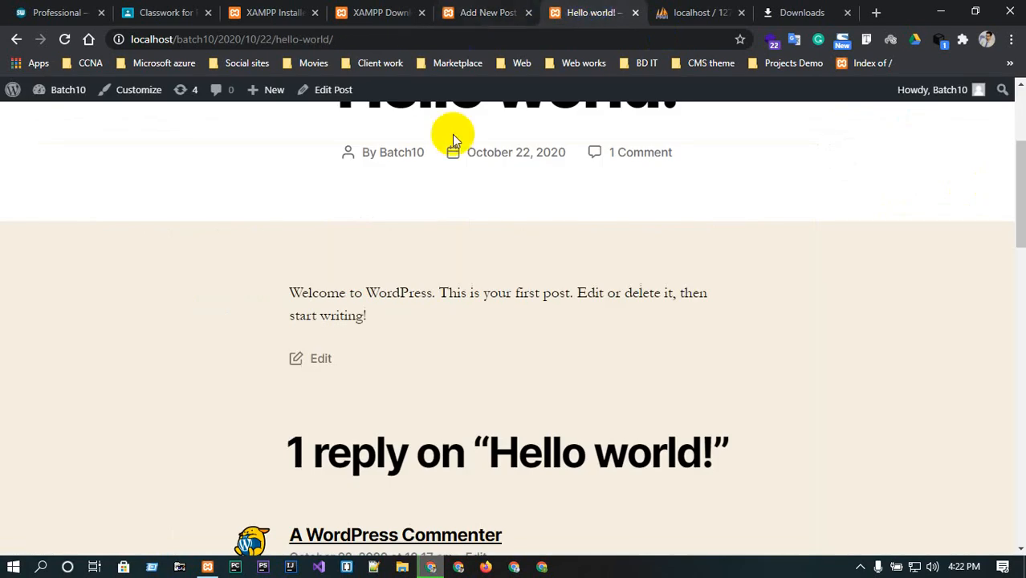
scroll(524, 222, "up", 3)
left_click(50, 147)
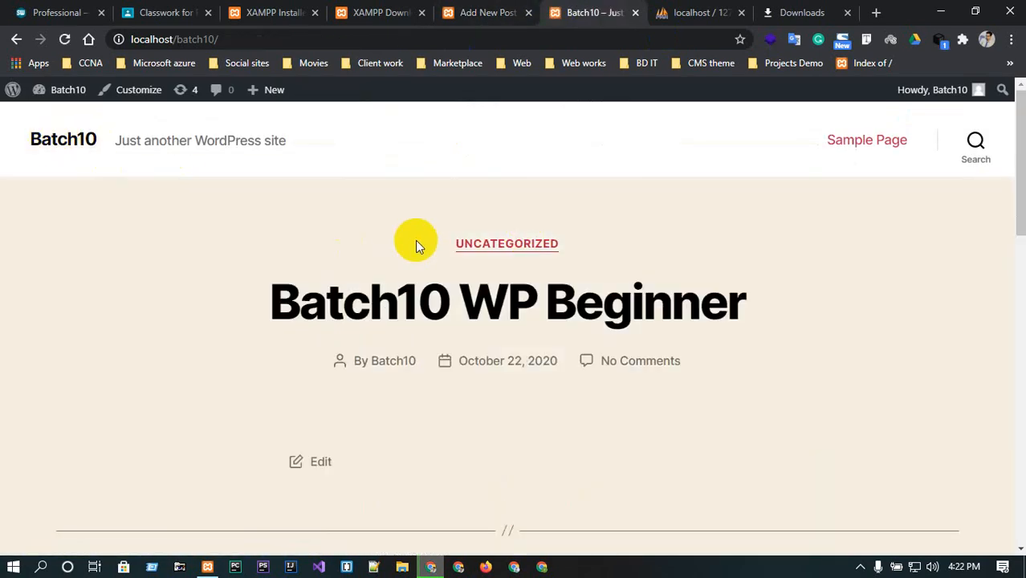
scroll(416, 241, "down", 4)
scroll(419, 253, "up", 4)
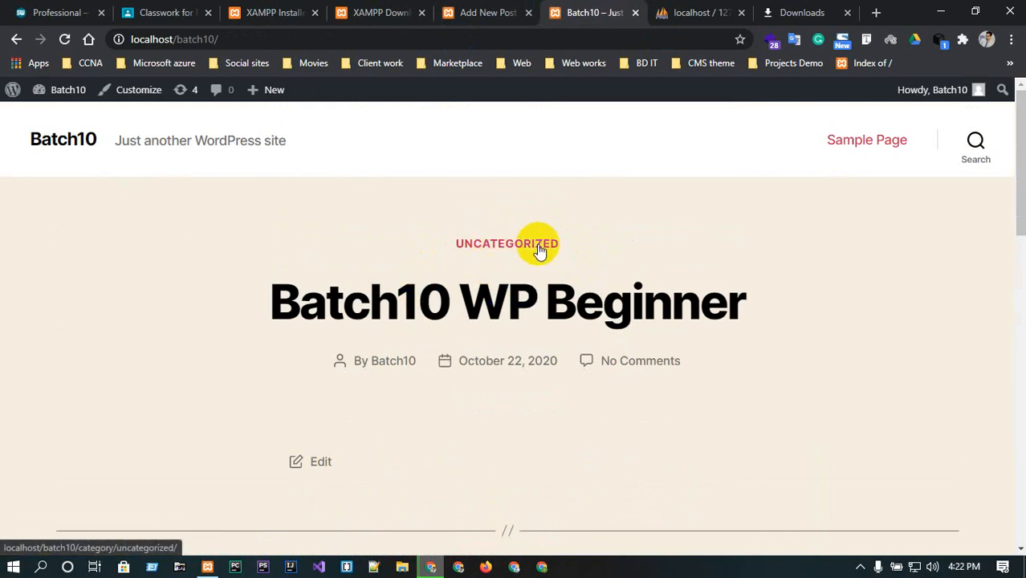
Go back to the dashboard's Posts list and reload it.
left_click(462, 11)
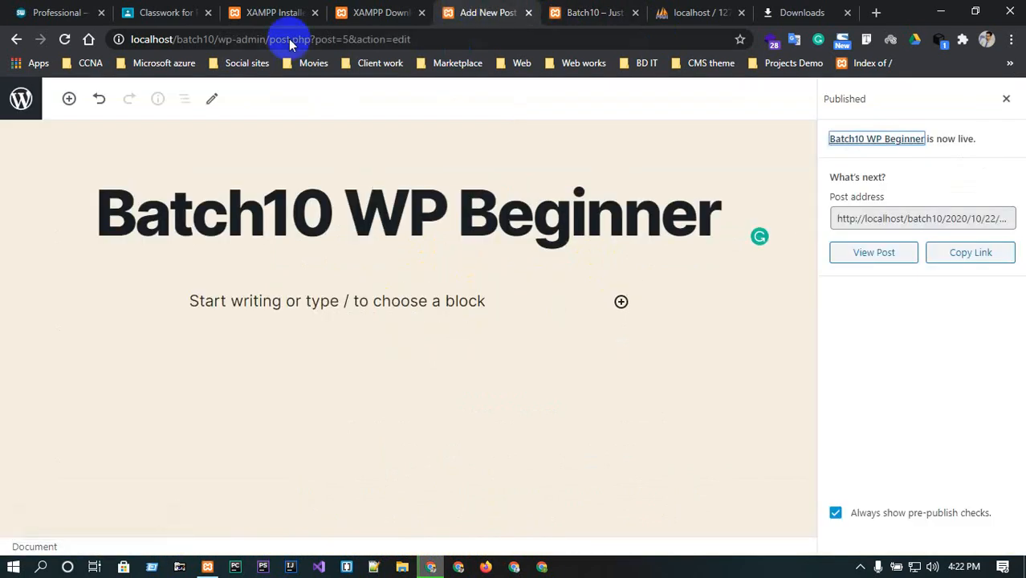
left_click(366, 12)
left_click(518, 12)
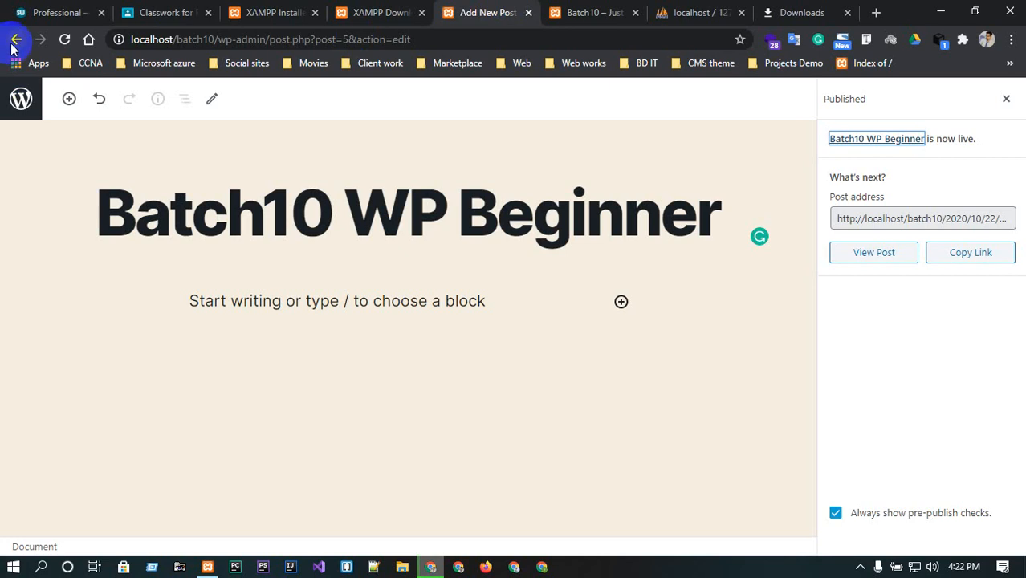
left_click(15, 39)
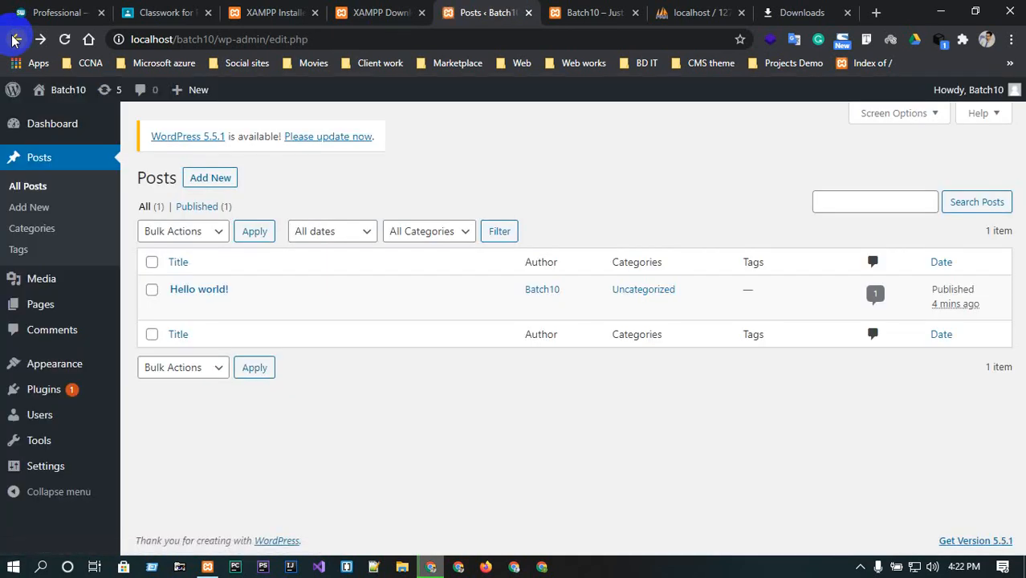
left_click(67, 40)
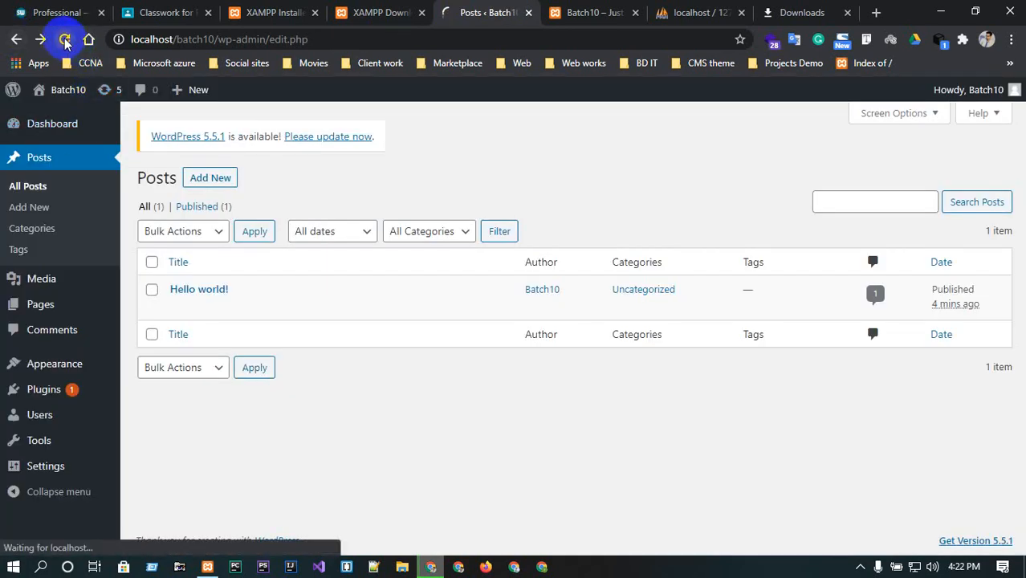
mouse_move(273, 299)
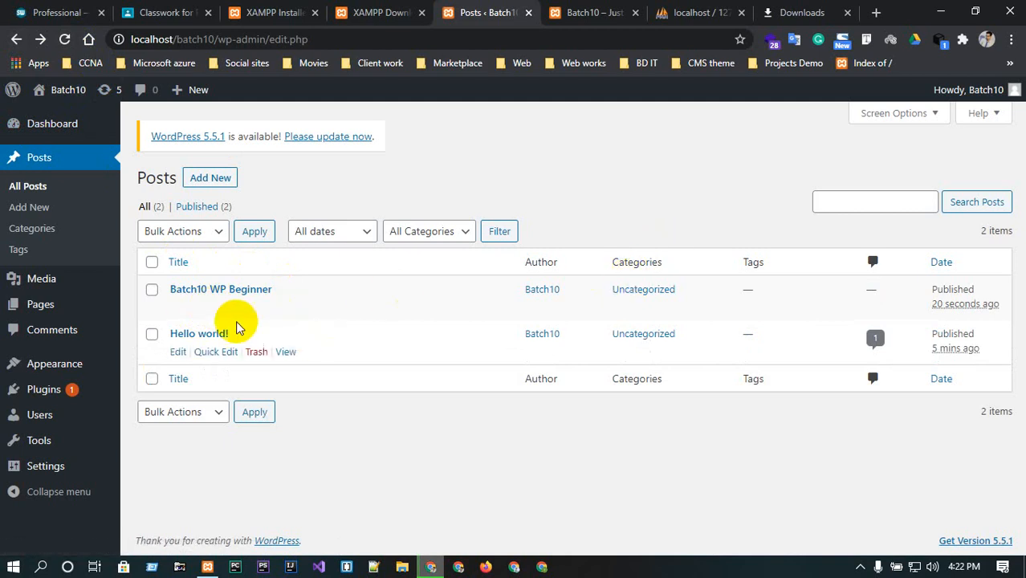
left_click(207, 308)
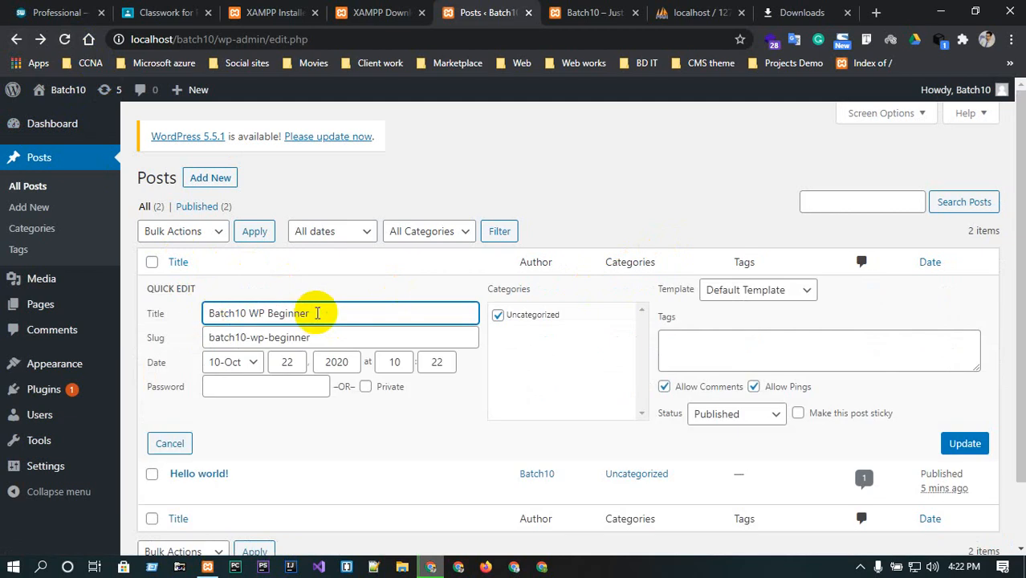
triple_click(317, 313)
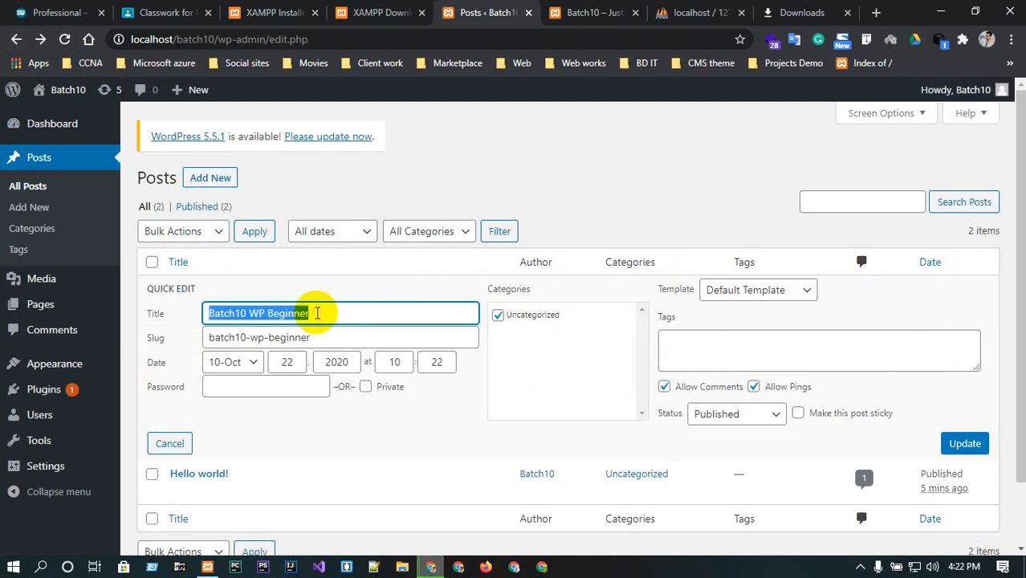
triple_click(319, 336)
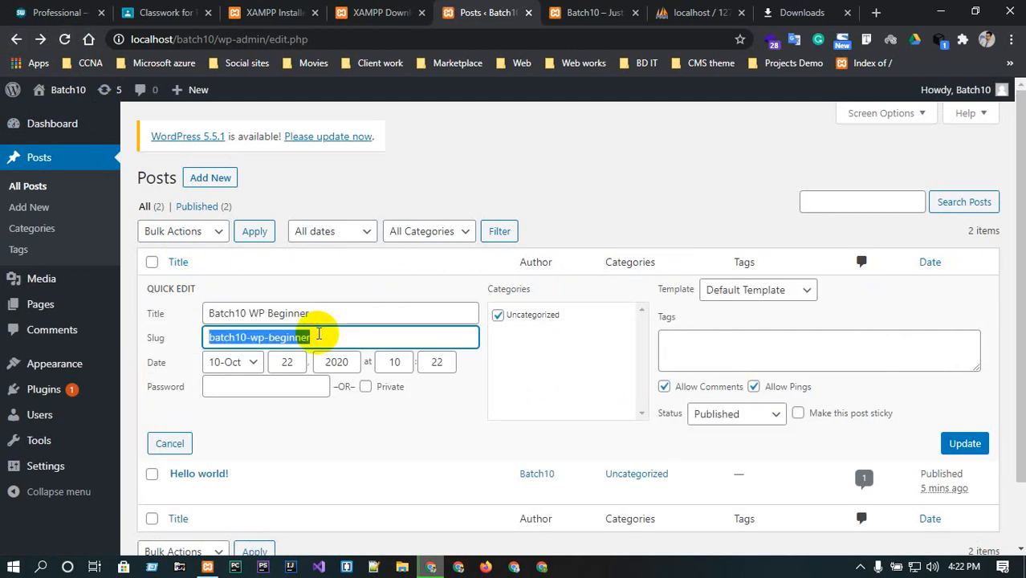
triple_click(318, 335)
triple_click(319, 336)
double_click(318, 336)
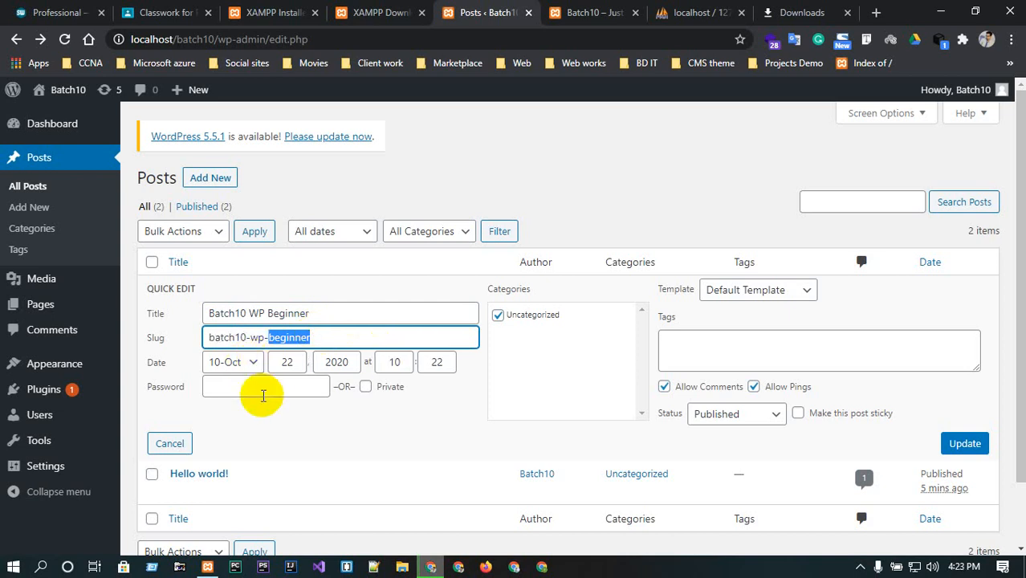
scroll(264, 397, "down", 3)
scroll(201, 329, "up", 3)
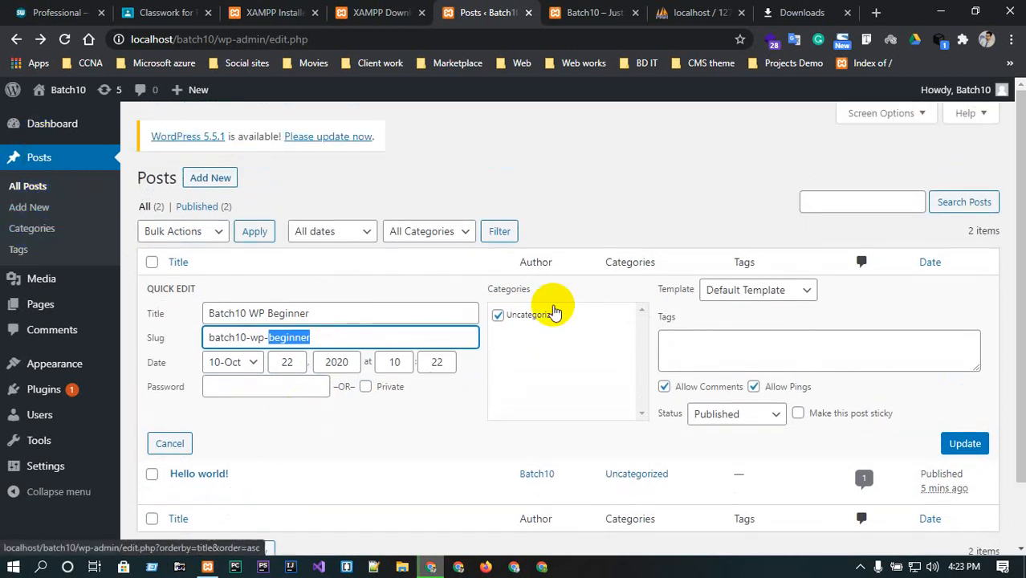
left_click(758, 295)
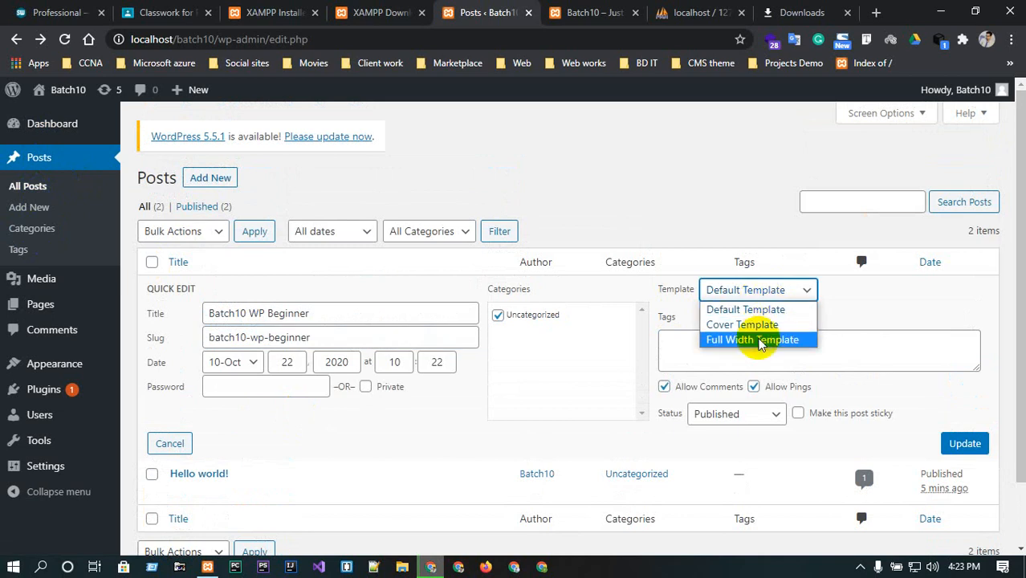
left_click(759, 340)
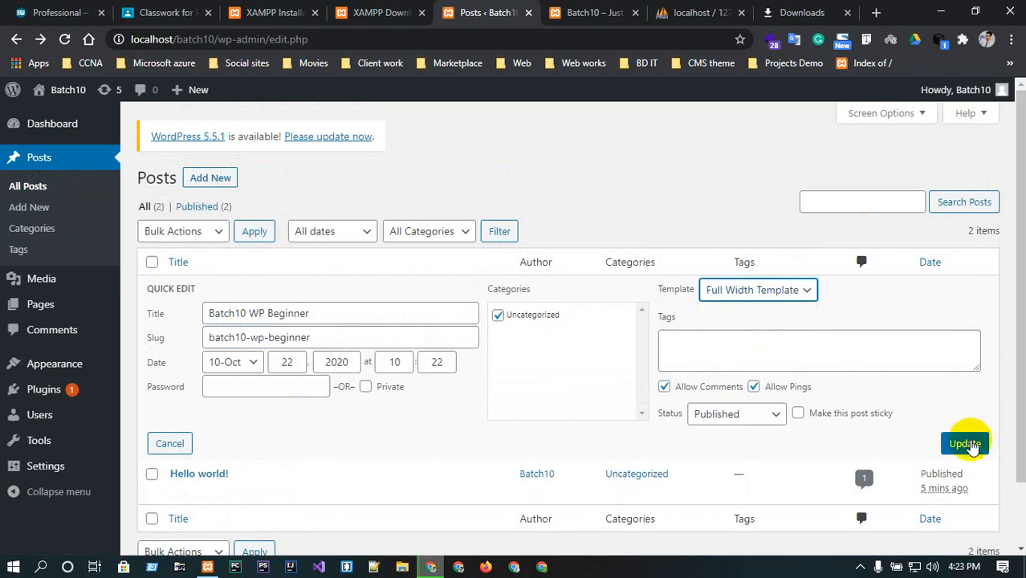
left_click(967, 444)
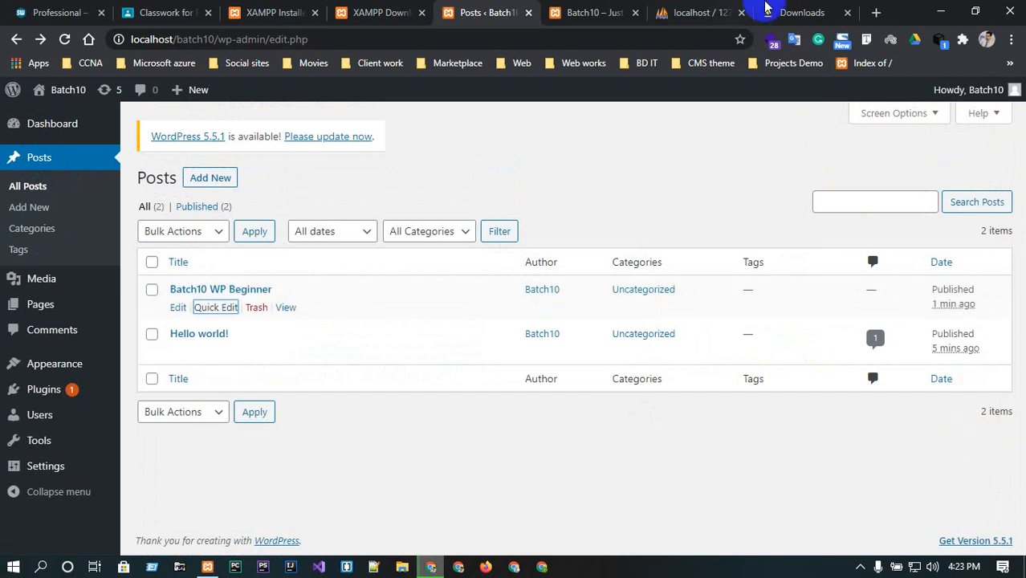
left_click(285, 309)
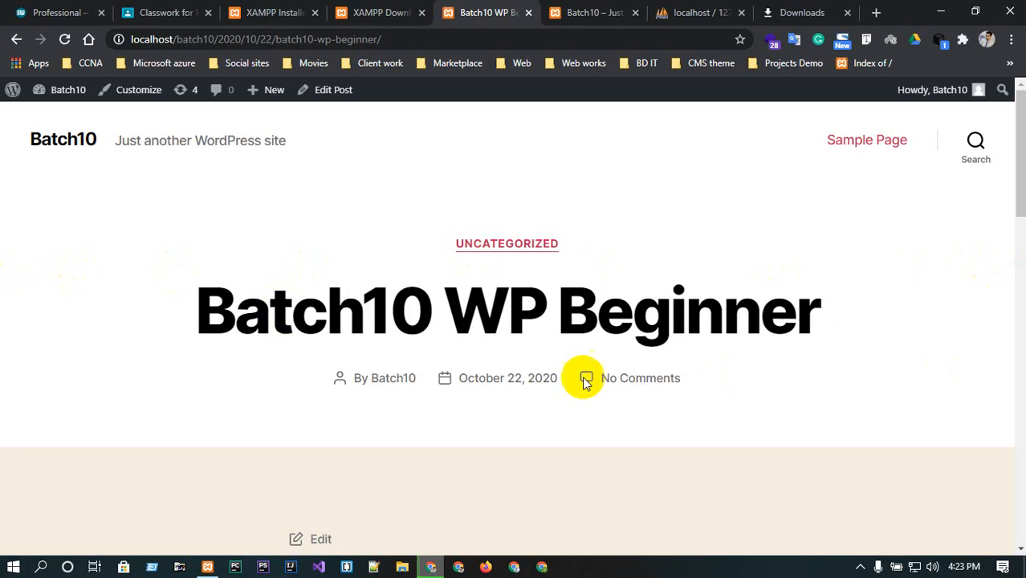
left_click(406, 11)
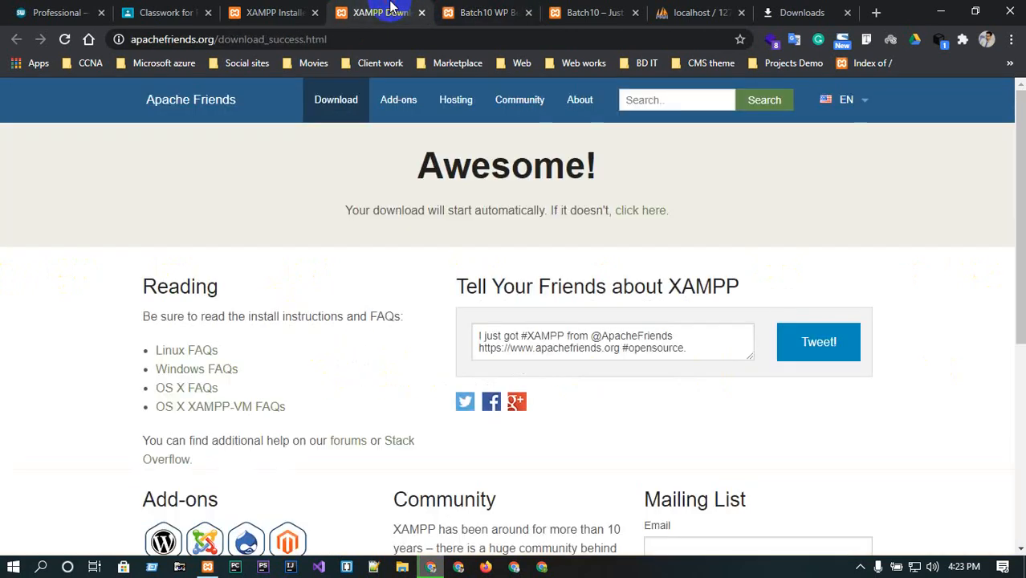
left_click(447, 9)
left_click(16, 39)
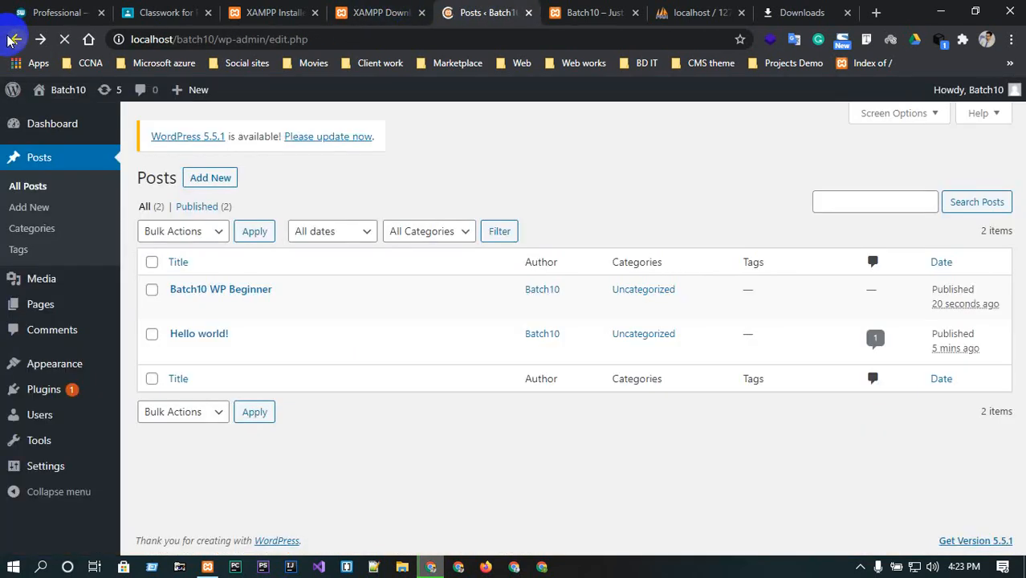
left_click(178, 308)
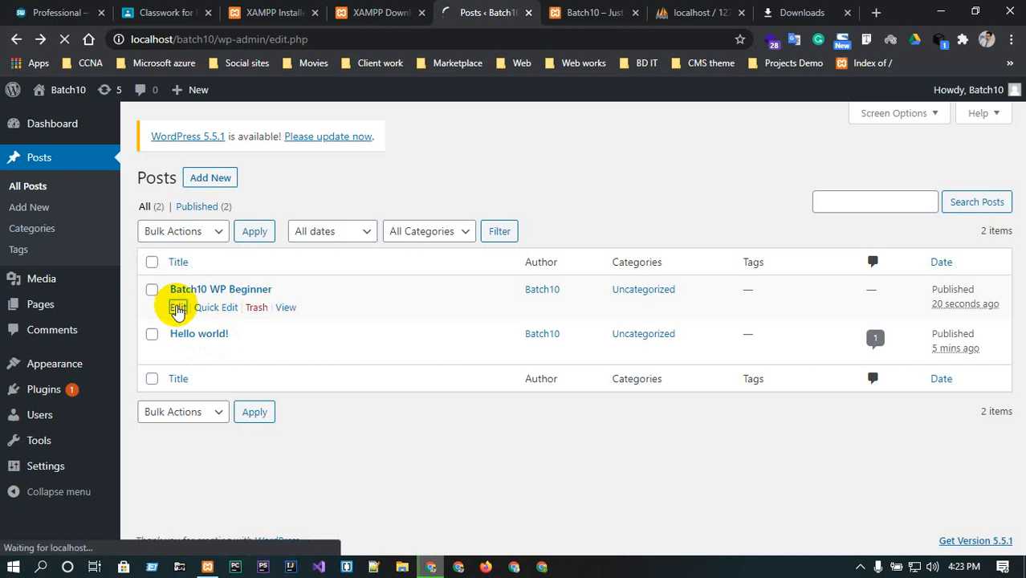
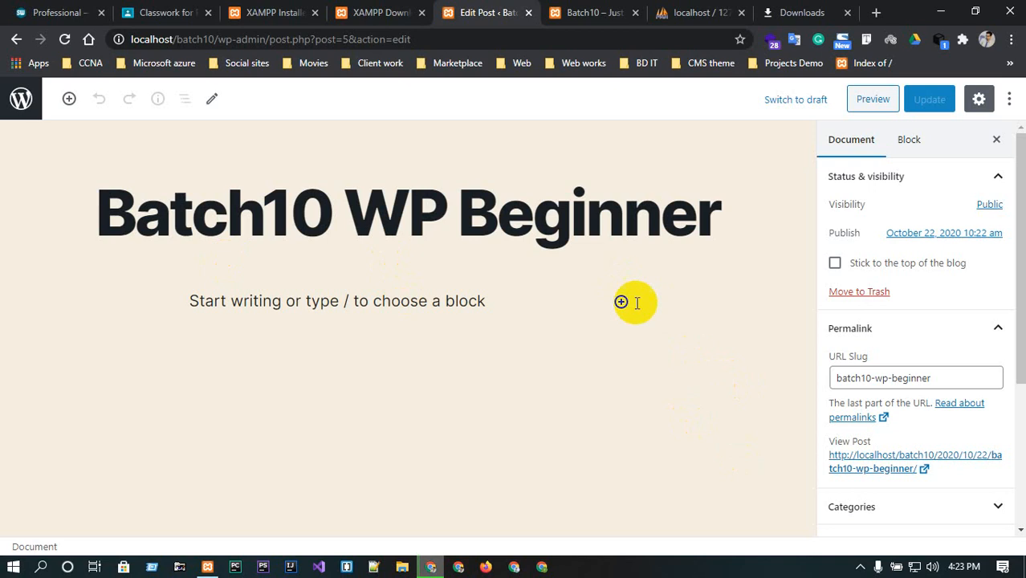
Add a Paragraph block below the post title and write heloo in it.
left_click(620, 302)
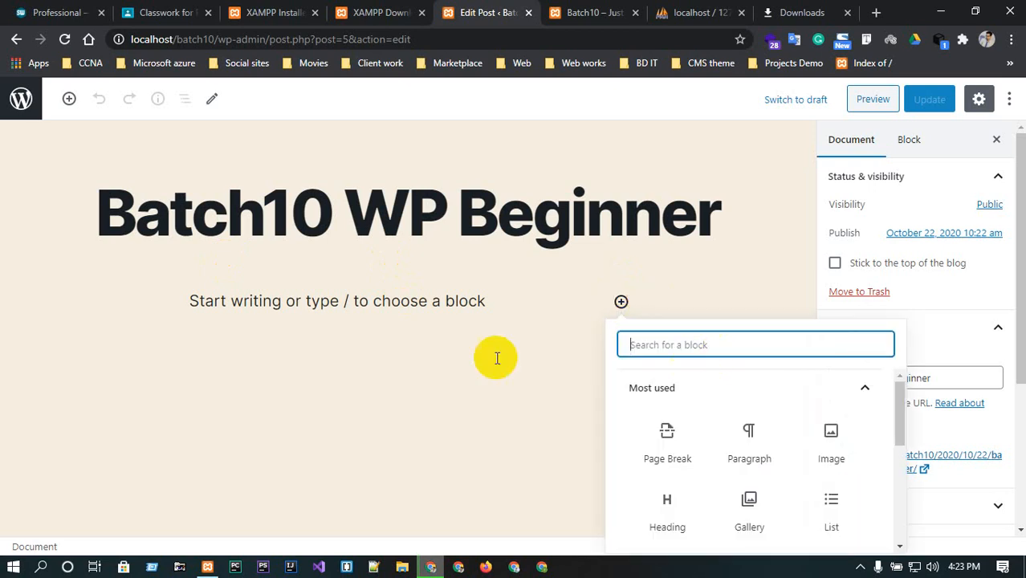
left_click(740, 430)
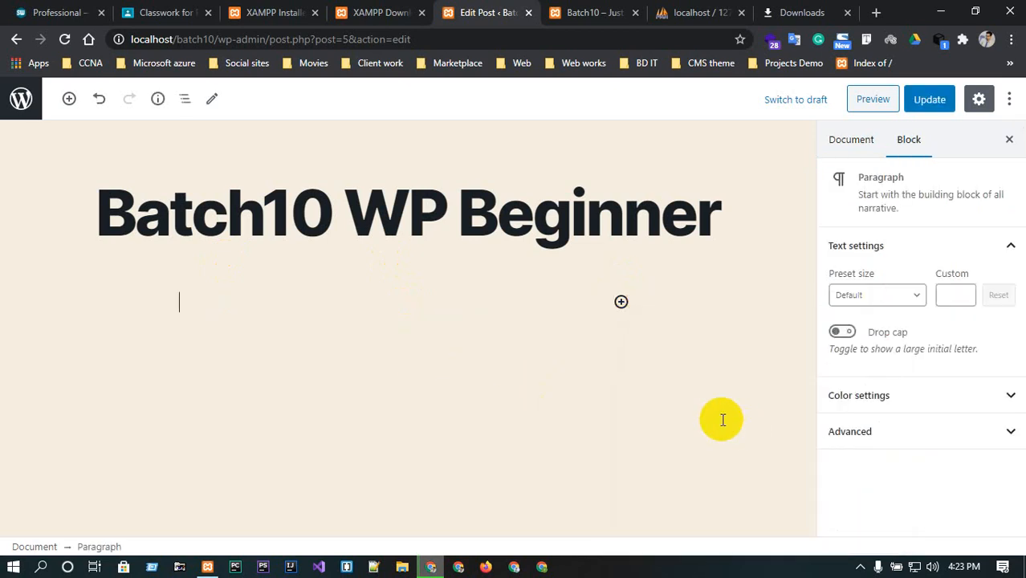
left_click(238, 302)
type("heloo")
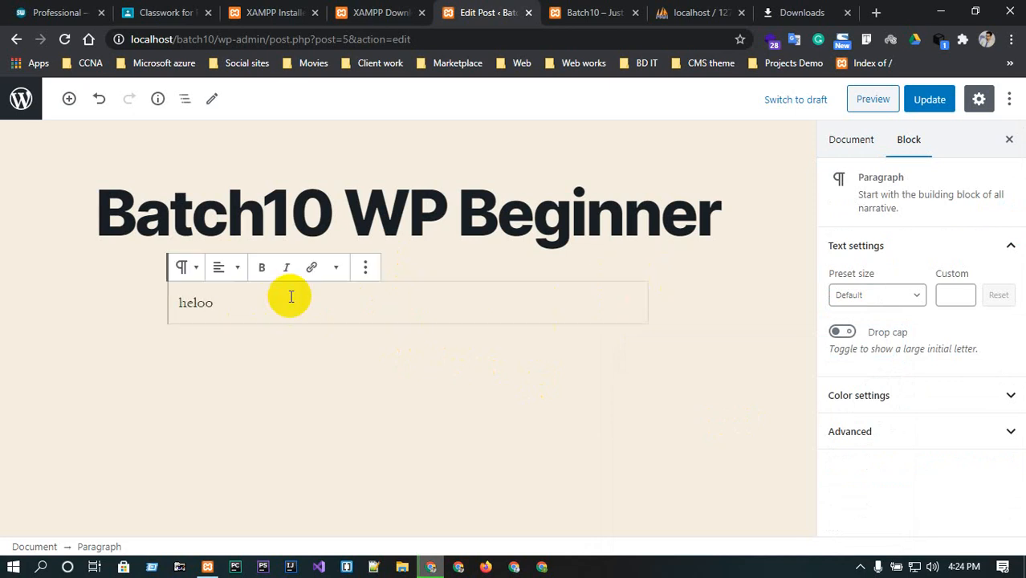
Search Google for lorem in a new tab, open lipsum.com and select its first Lorem Ipsum paragraph.
left_click(875, 12)
type("lorem")
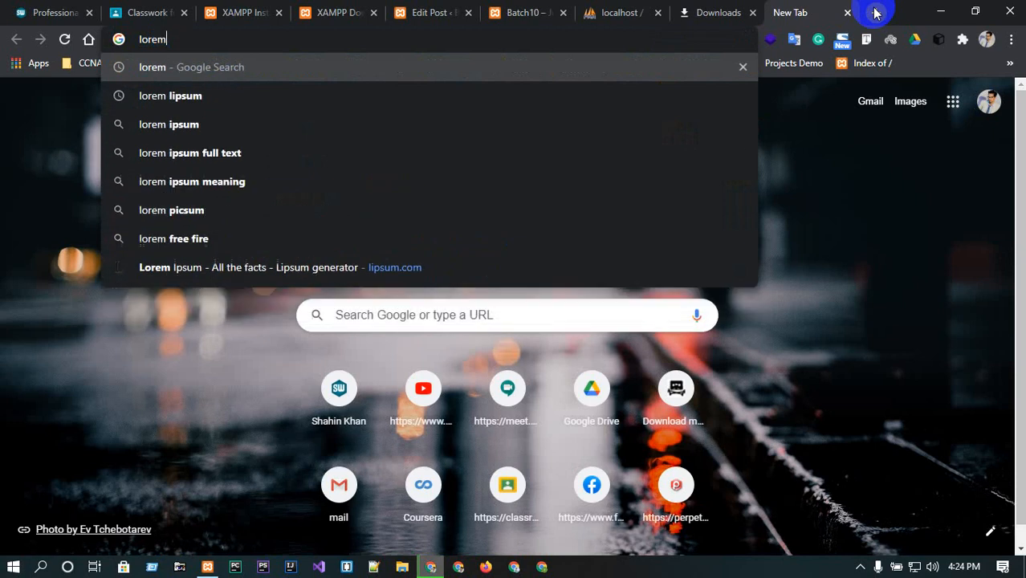
key("Return")
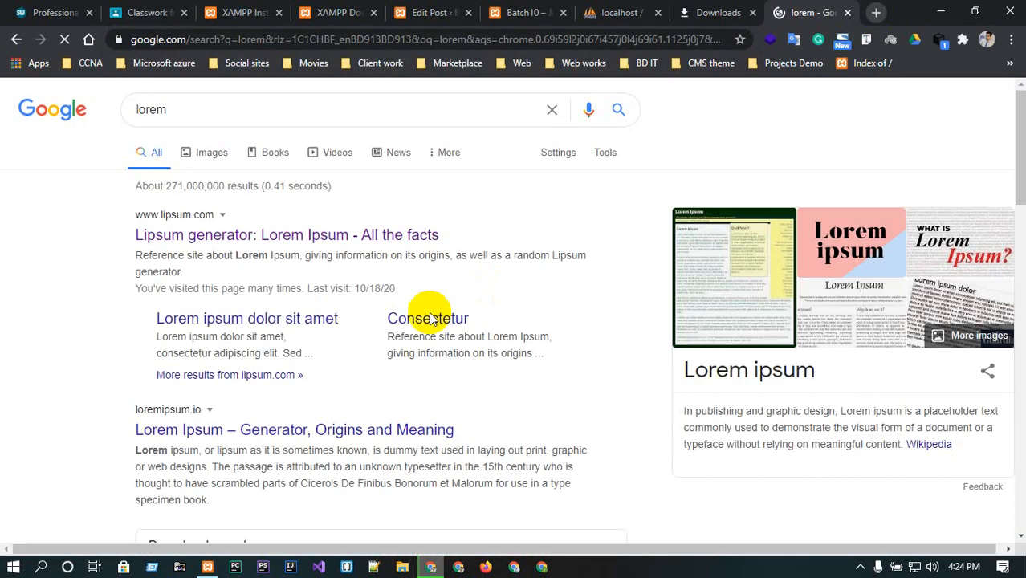
left_click(201, 233)
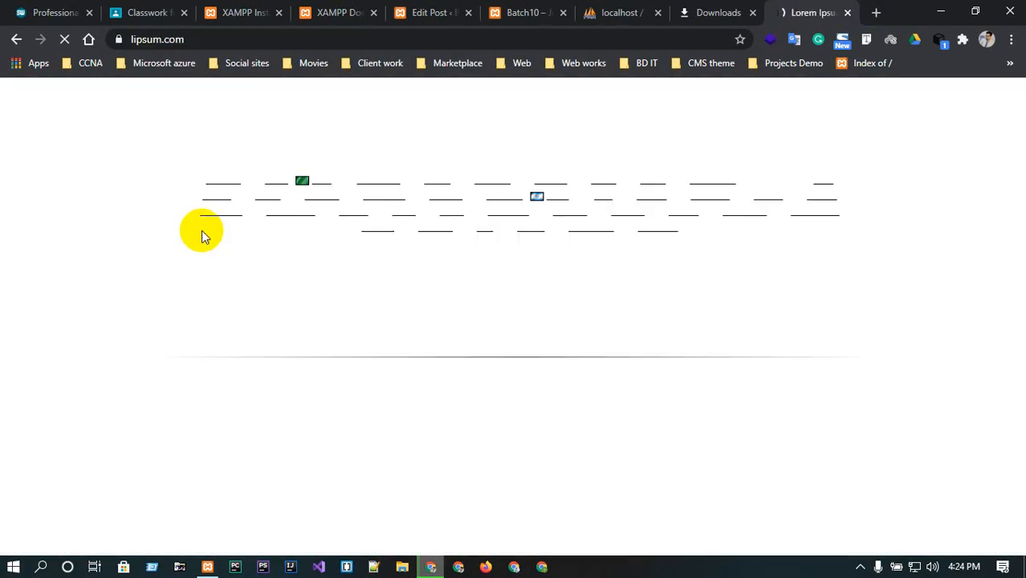
triple_click(257, 433)
key("ctrl+c")
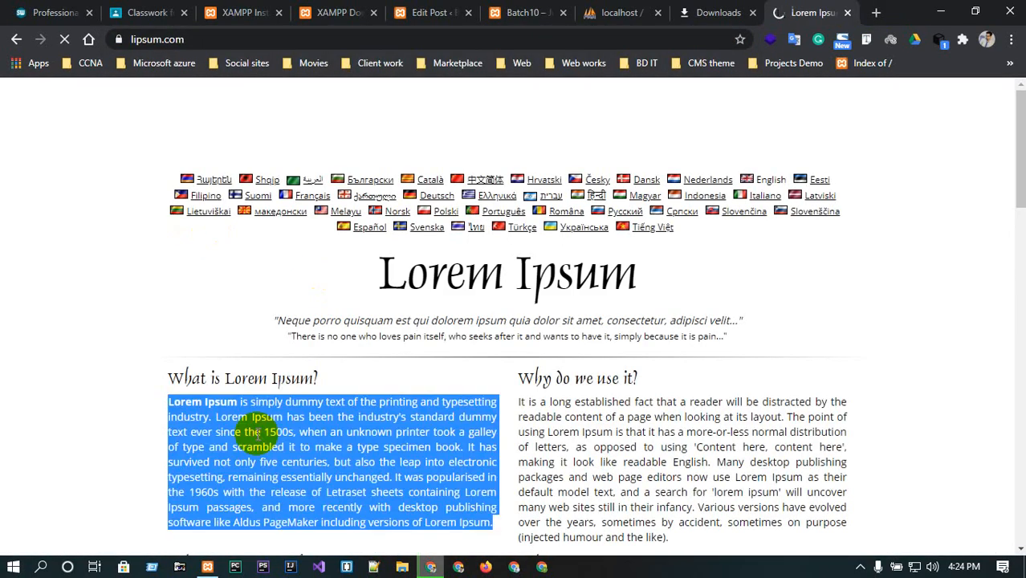
Return to the post editor and replace the paragraph's text with the copied Lorem Ipsum paragraph.
left_click(501, 12)
left_click(410, 9)
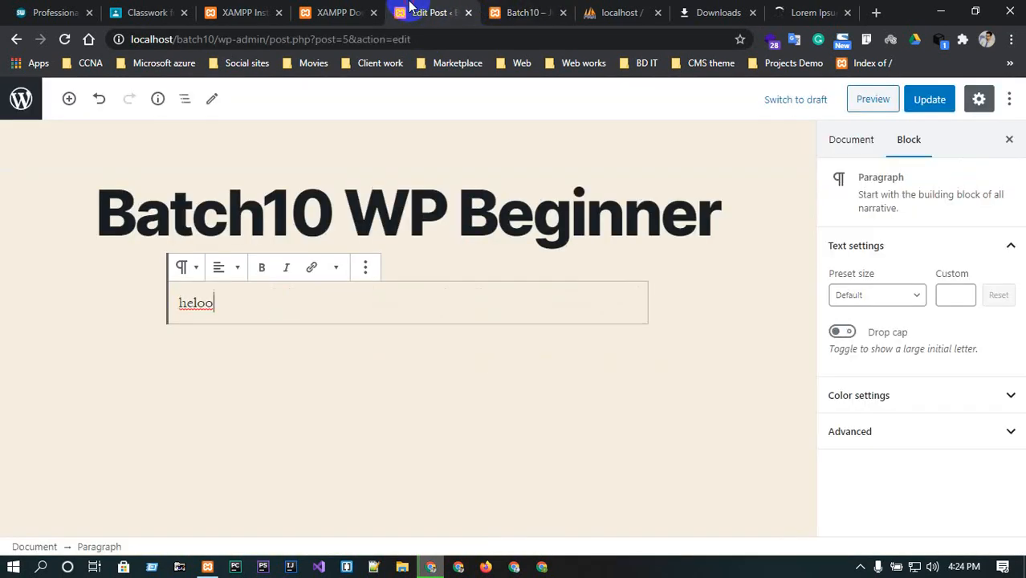
left_click(376, 298)
key("ctrl+a")
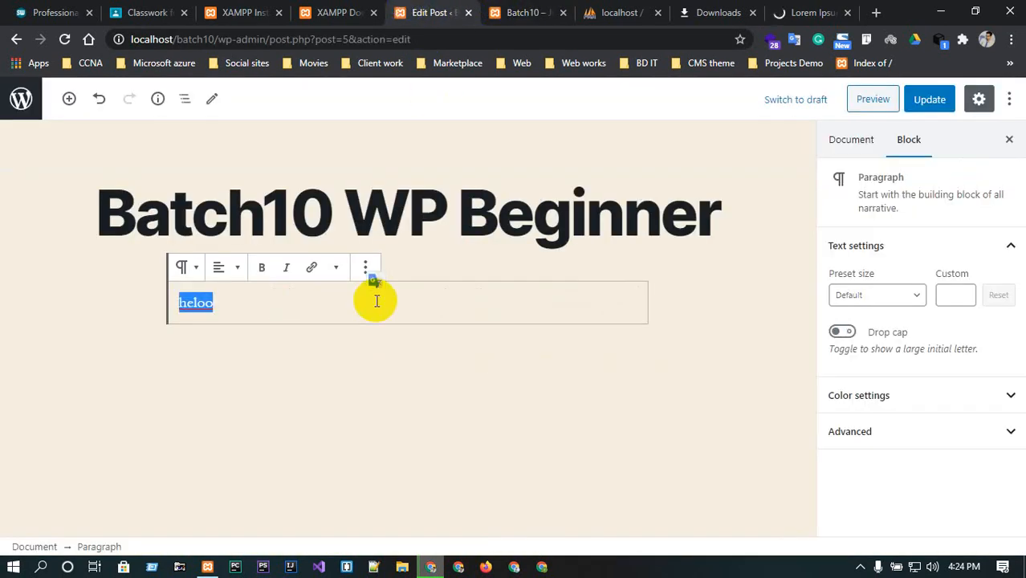
key("ctrl+v")
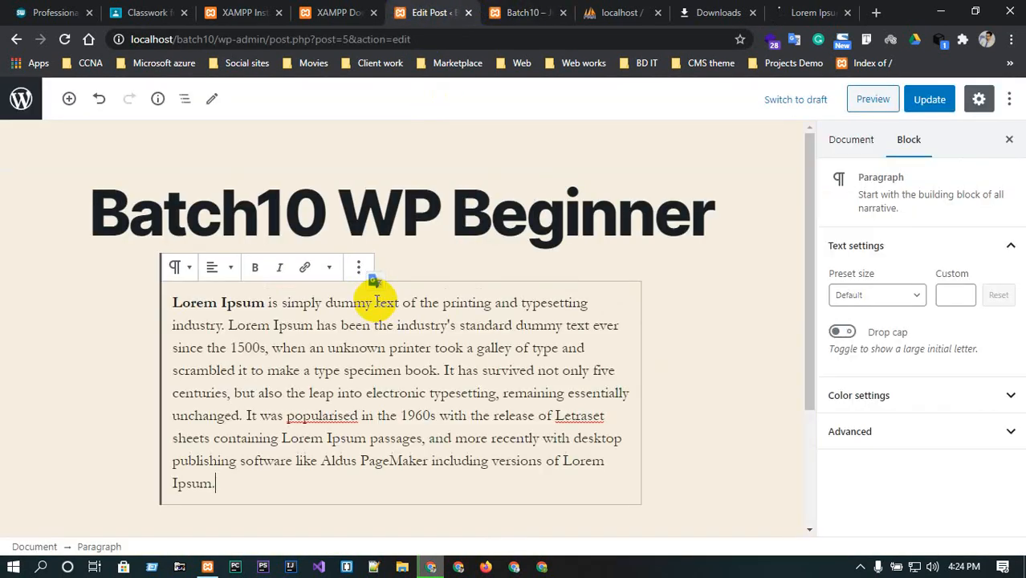
Transform the Lorem Ipsum paragraph block into a Heading, and the heading into a Quote block.
left_click(181, 268)
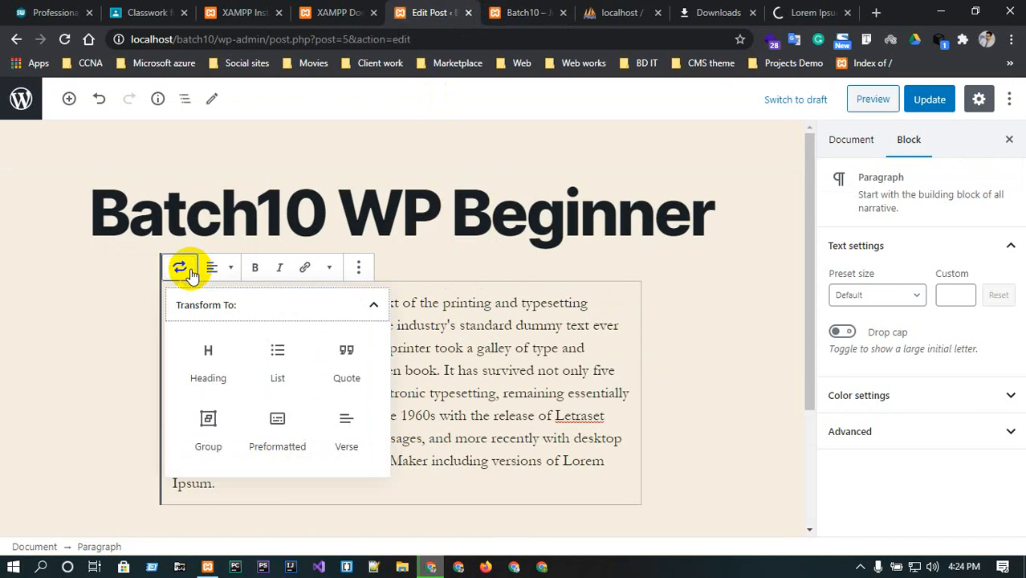
left_click(230, 361)
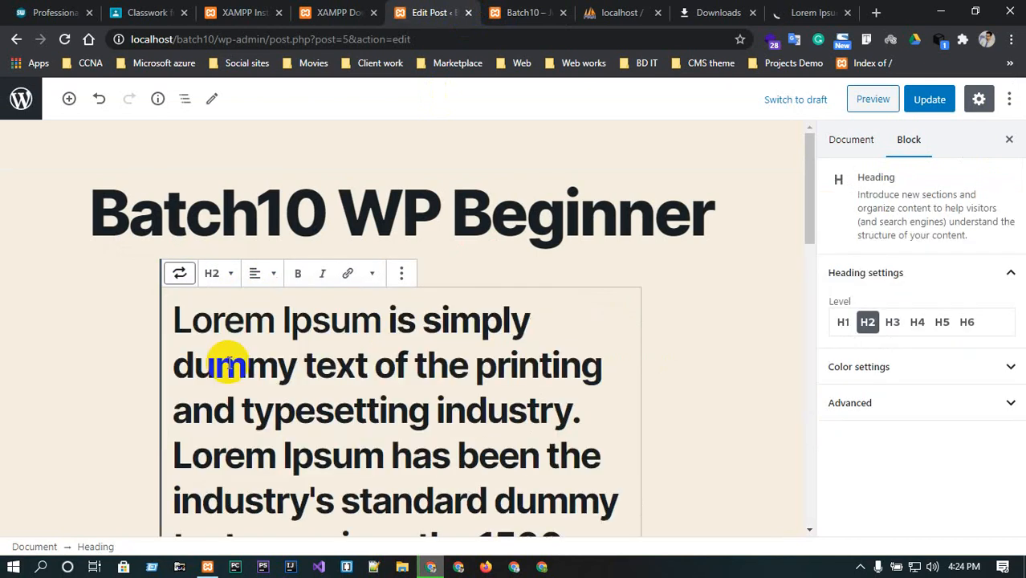
left_click(181, 272)
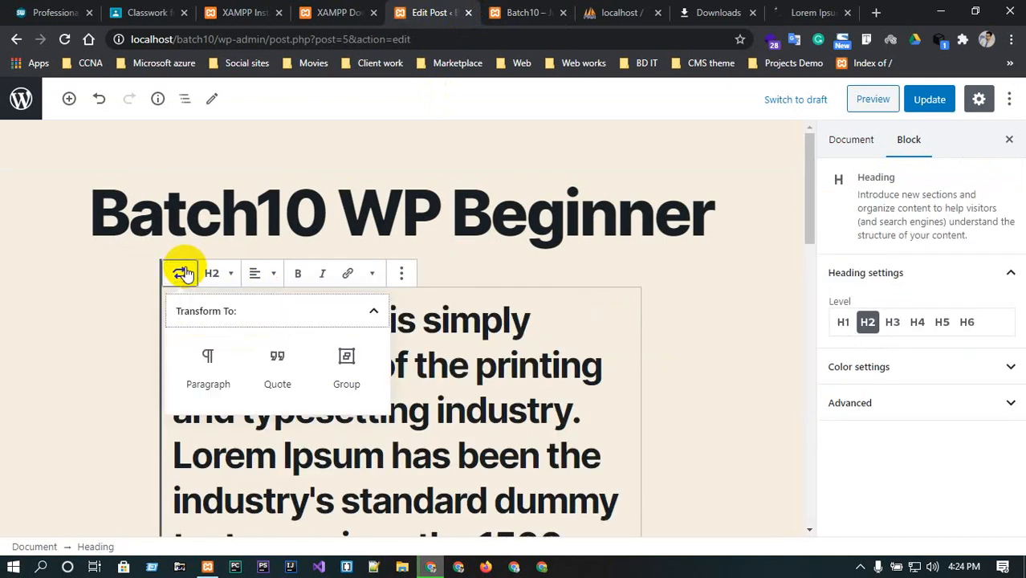
left_click(273, 366)
Center-align the quote block's text.
left_click(218, 268)
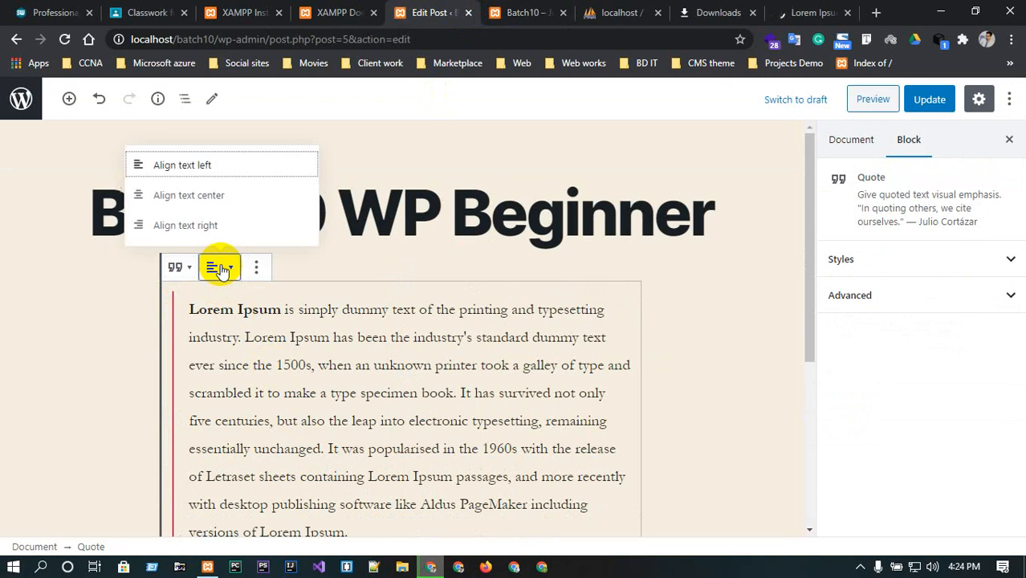
left_click(200, 205)
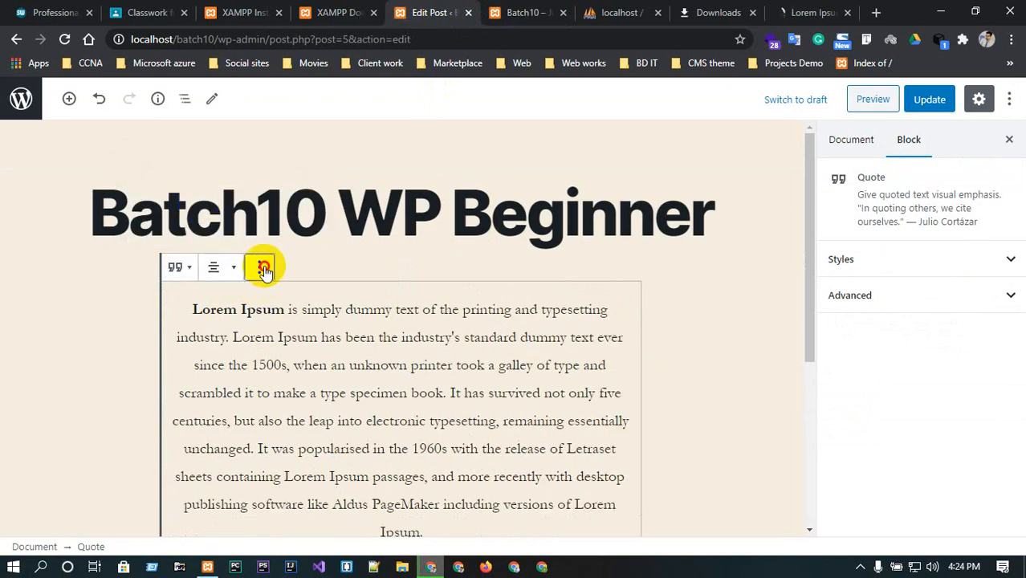
left_click(264, 269)
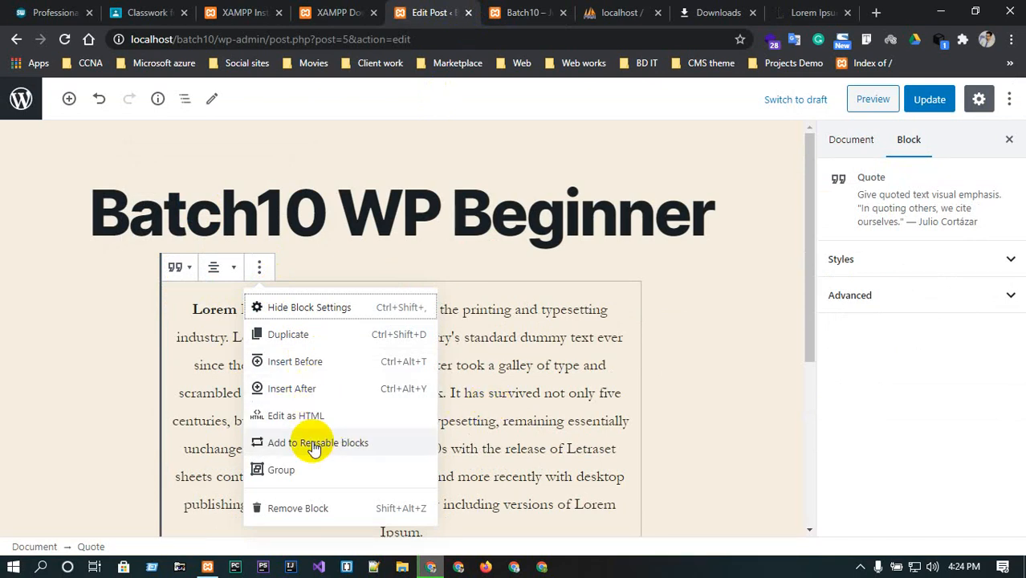
left_click(512, 389)
Insert an Image block below the quote.
scroll(481, 366, "down", 4)
scroll(442, 357, "up", 3)
scroll(449, 357, "down", 2)
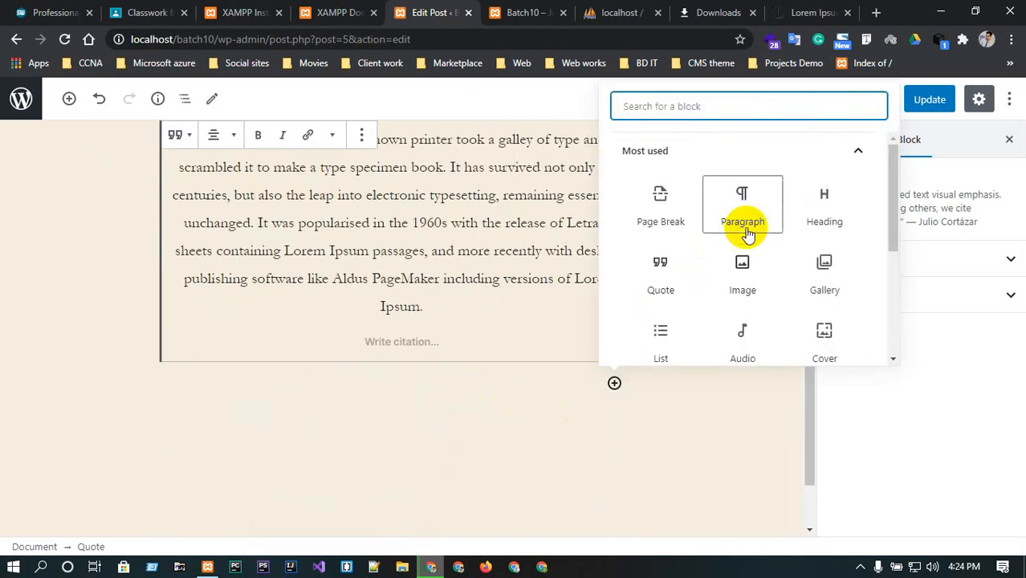
scroll(825, 235, "down", 1)
scroll(828, 240, "up", 1)
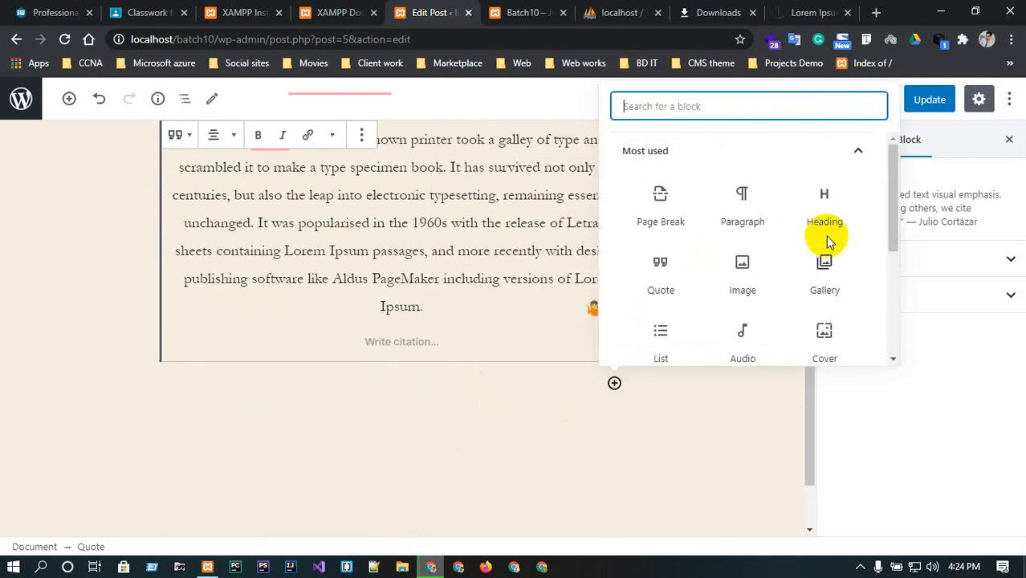
left_click(741, 269)
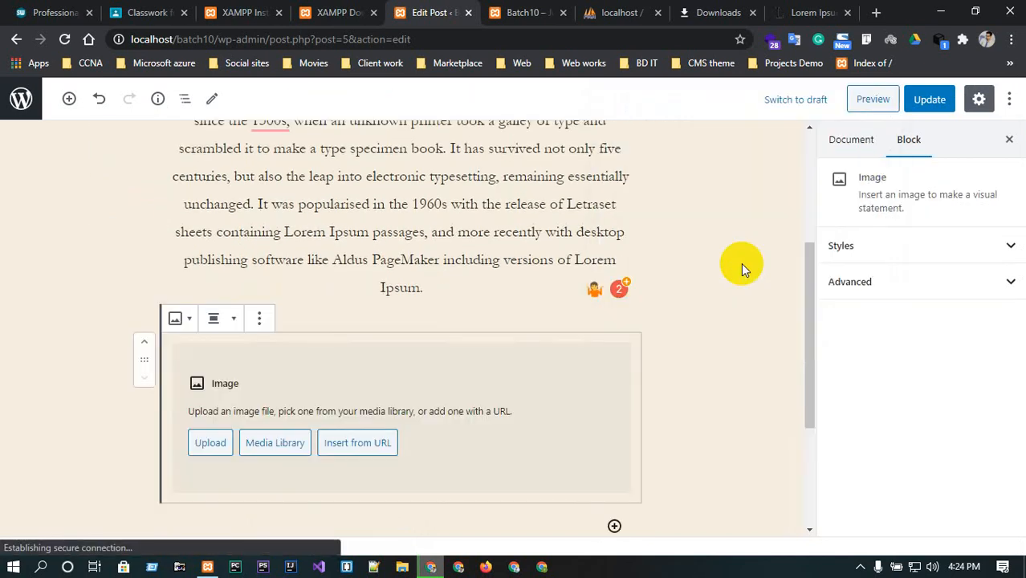
Upload travel-landscape-12.jpg, logo.png, travel-landscape-10.jpg and travel-landscape-01.jpg from the Desktop css folder, and insert travel-landscape-12.jpg into the image block.
left_click(283, 452)
left_click(143, 151)
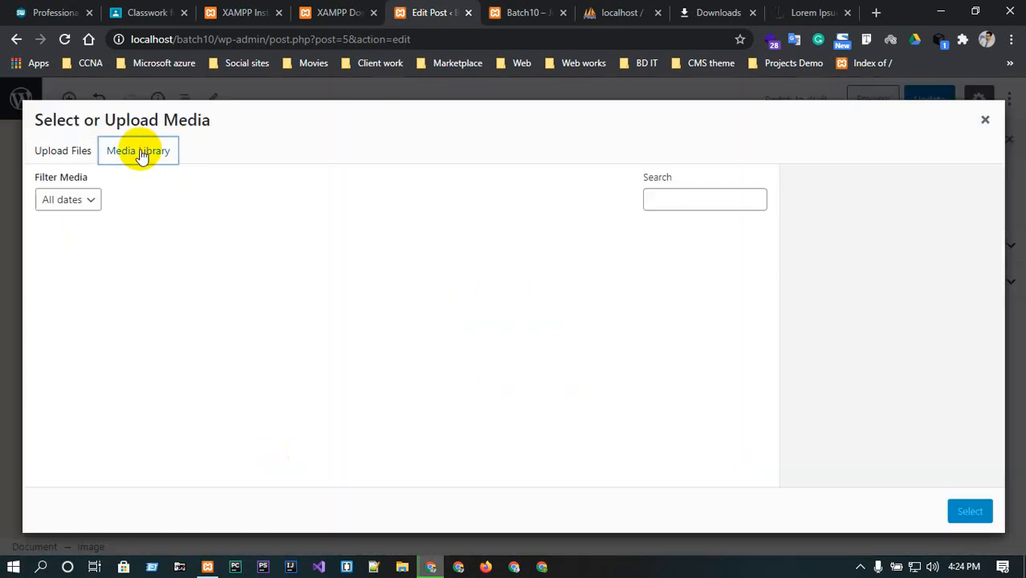
left_click(64, 151)
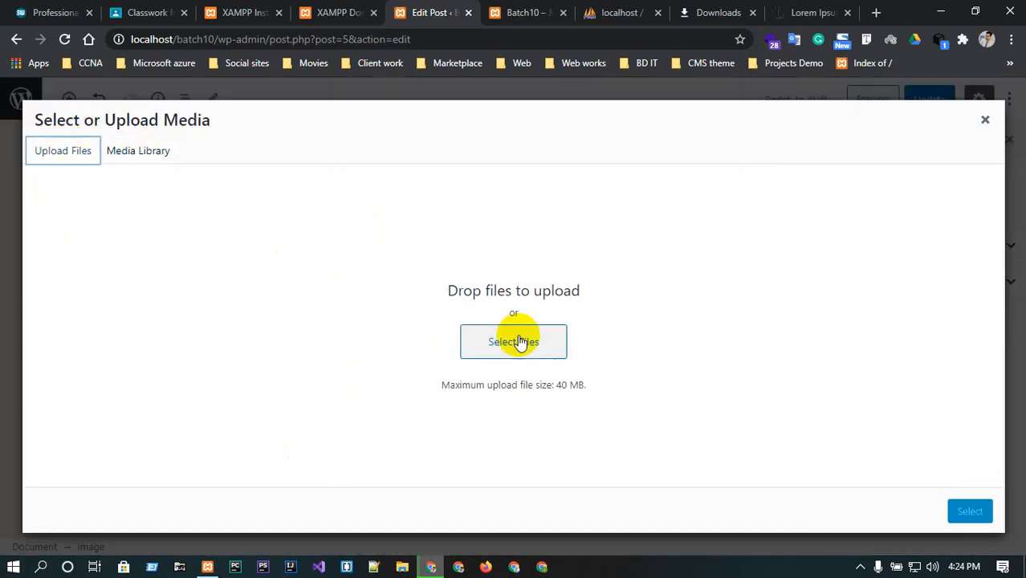
left_click(521, 333)
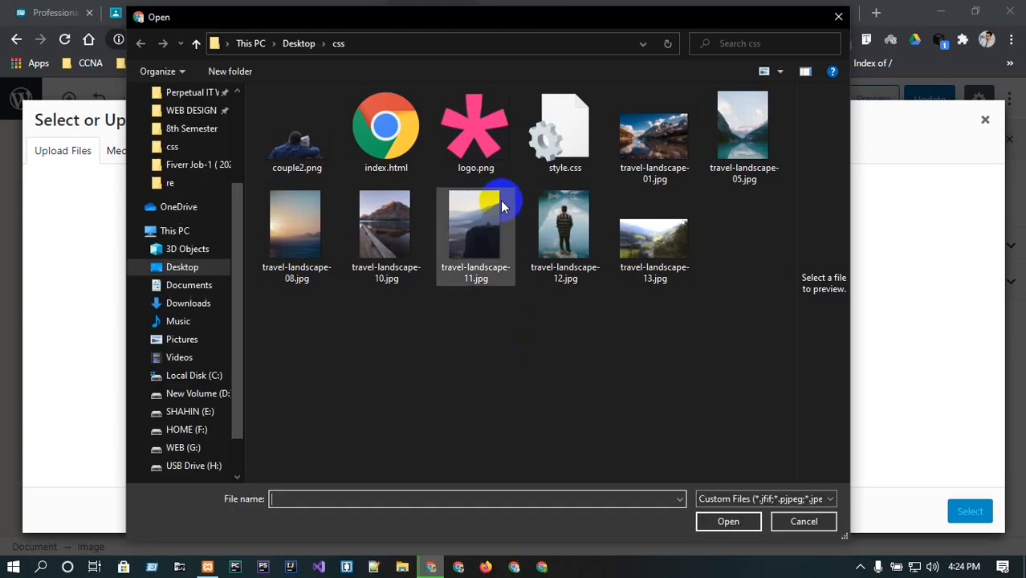
left_click(562, 228)
left_click(479, 150, "ctrl")
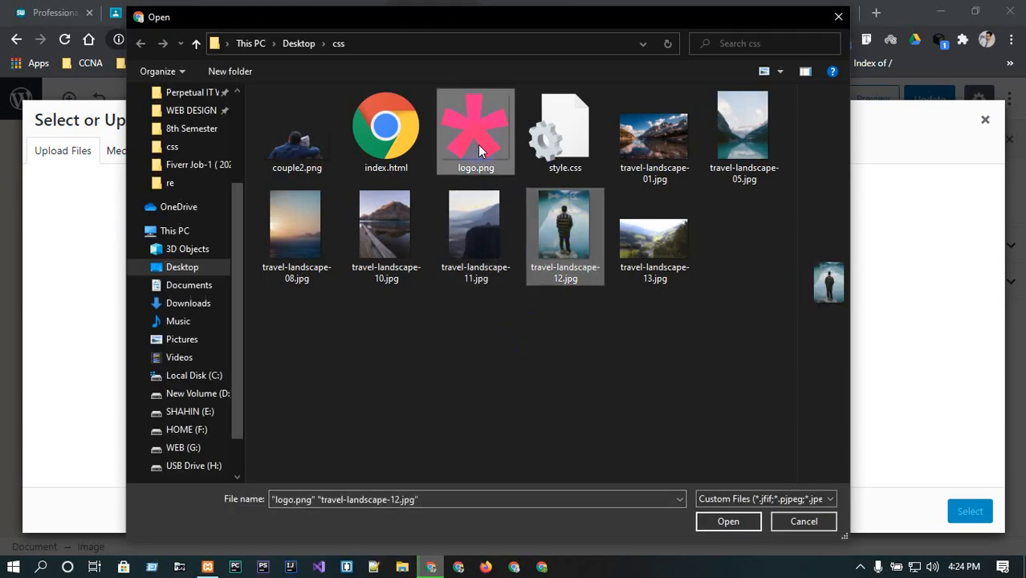
left_click(376, 234, "ctrl")
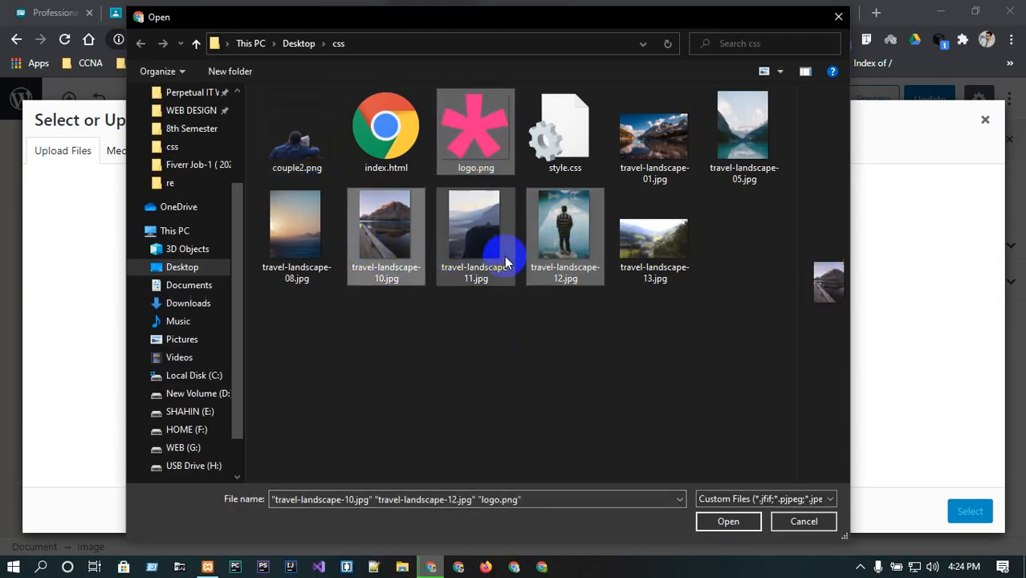
left_click(655, 143, "ctrl")
left_click(727, 520)
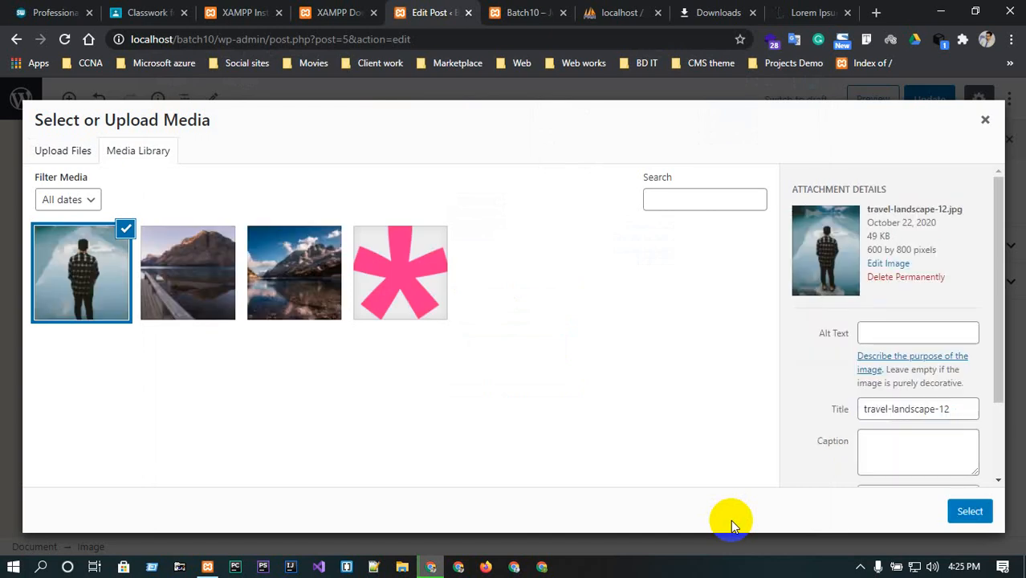
left_click(971, 509)
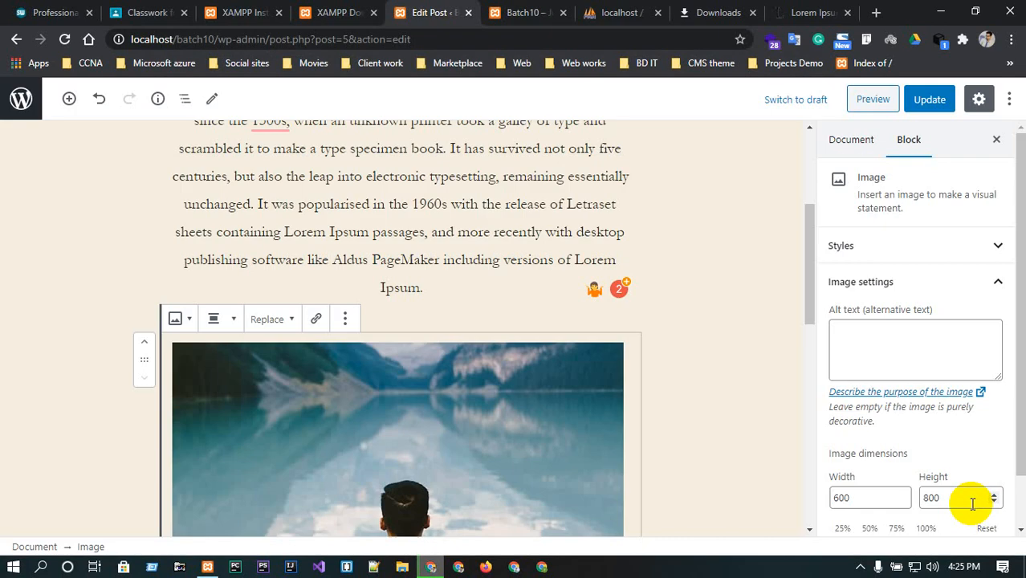
Set the image block's alignment to Full width.
scroll(286, 385, "down", 6)
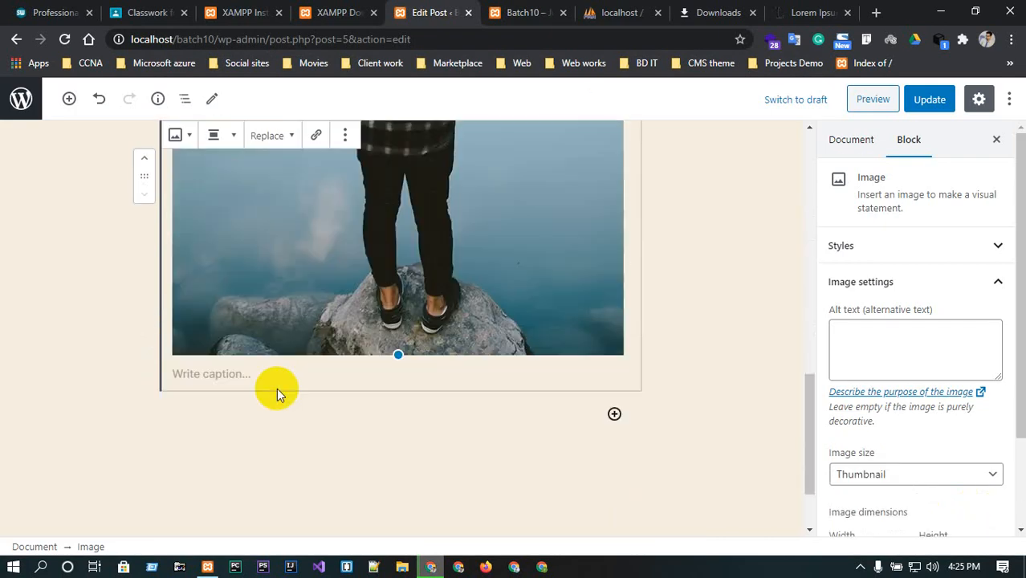
scroll(355, 402, "up", 8)
scroll(373, 406, "down", 3)
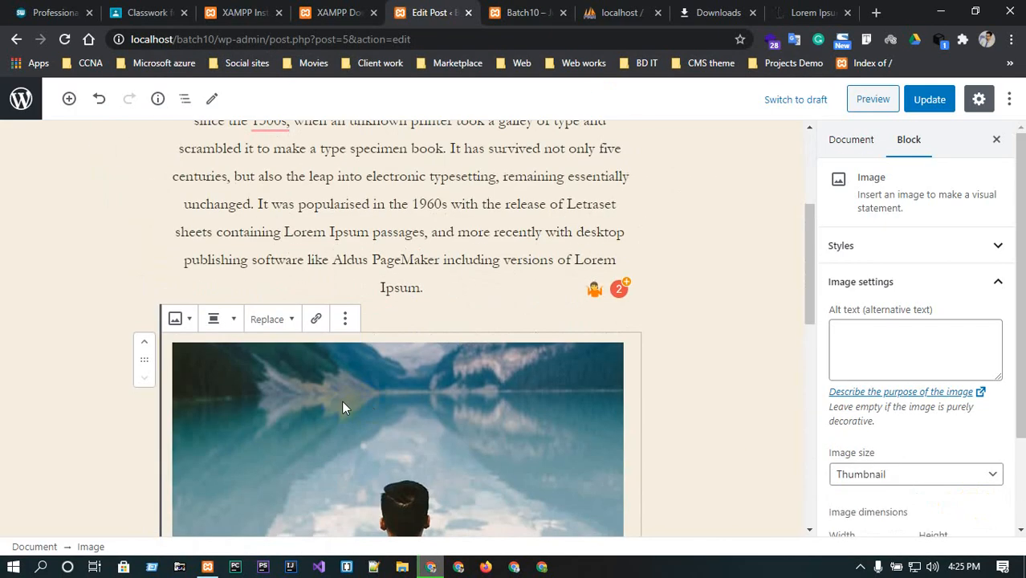
left_click(181, 317)
left_click(240, 320)
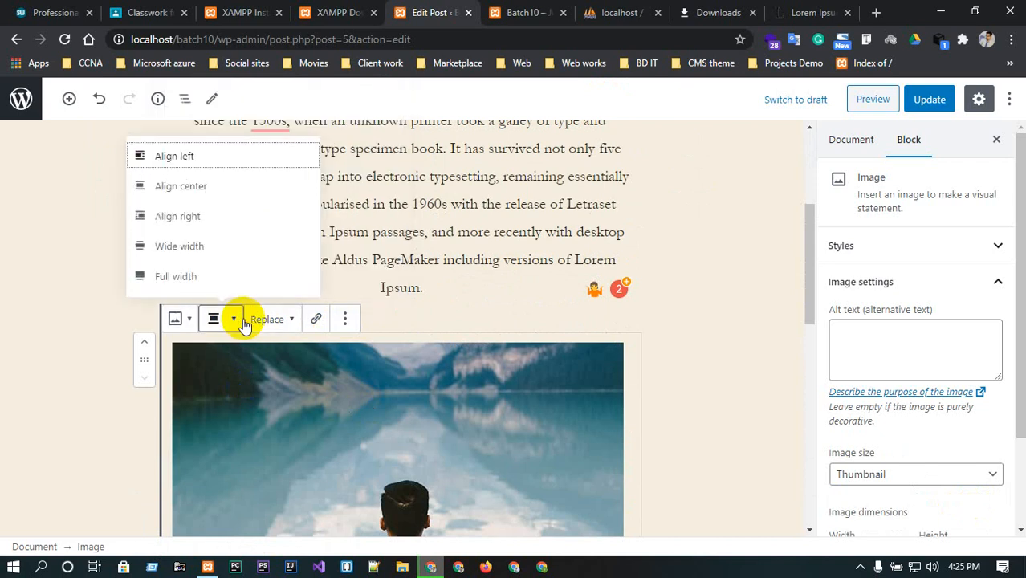
left_click(210, 277)
Change the image block's alignment to Align center.
scroll(661, 447, "down", 8)
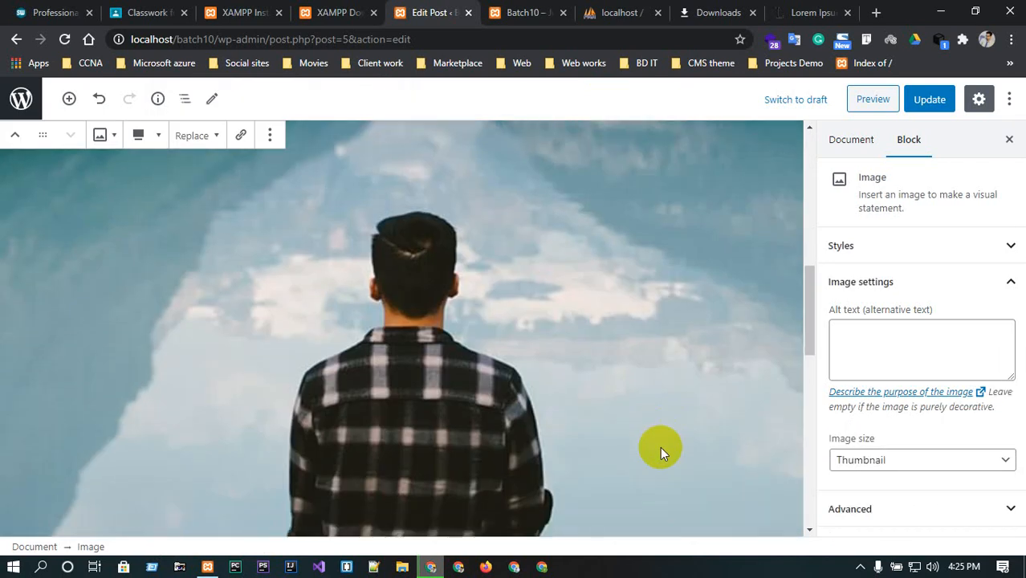
scroll(660, 447, "up", 9)
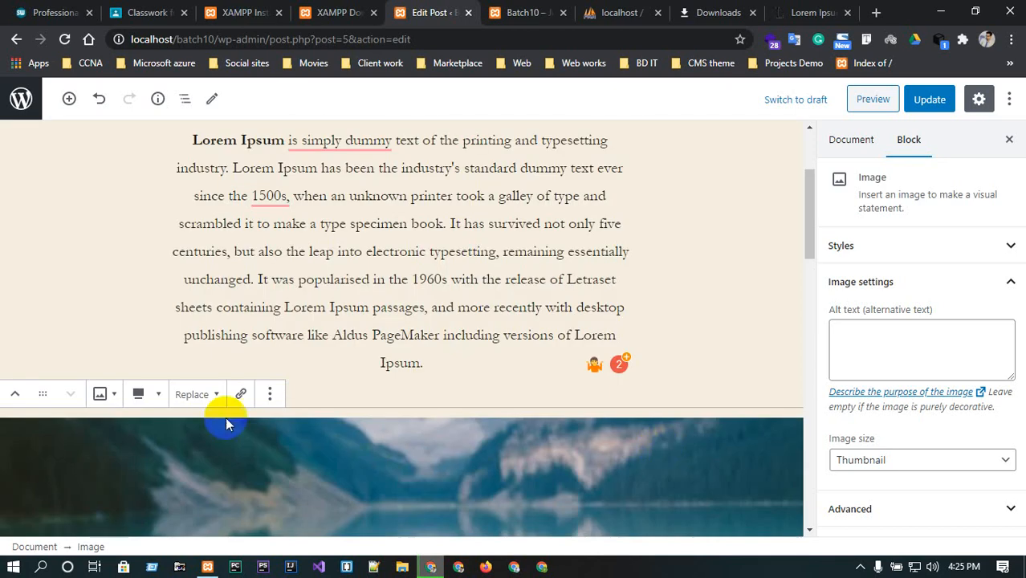
left_click(141, 394)
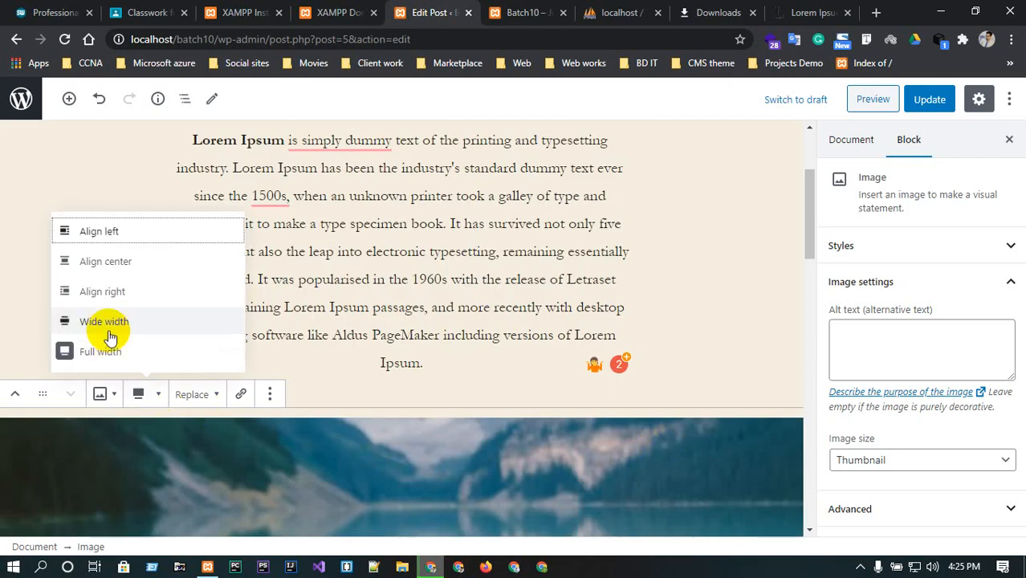
left_click(112, 265)
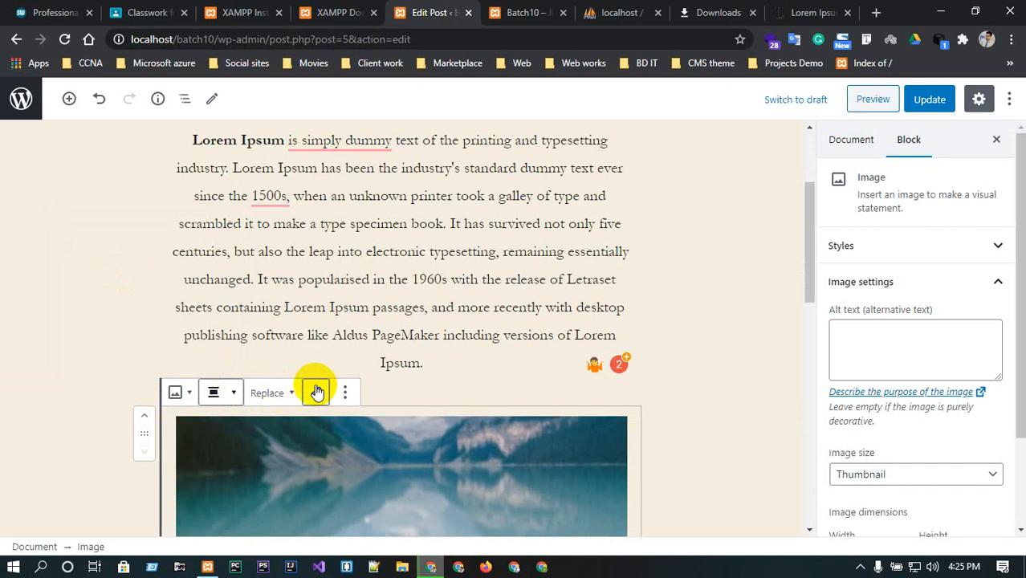
Link the image block to the personal website URL copied from the first browser tab's address bar.
scroll(355, 481, "down", 3)
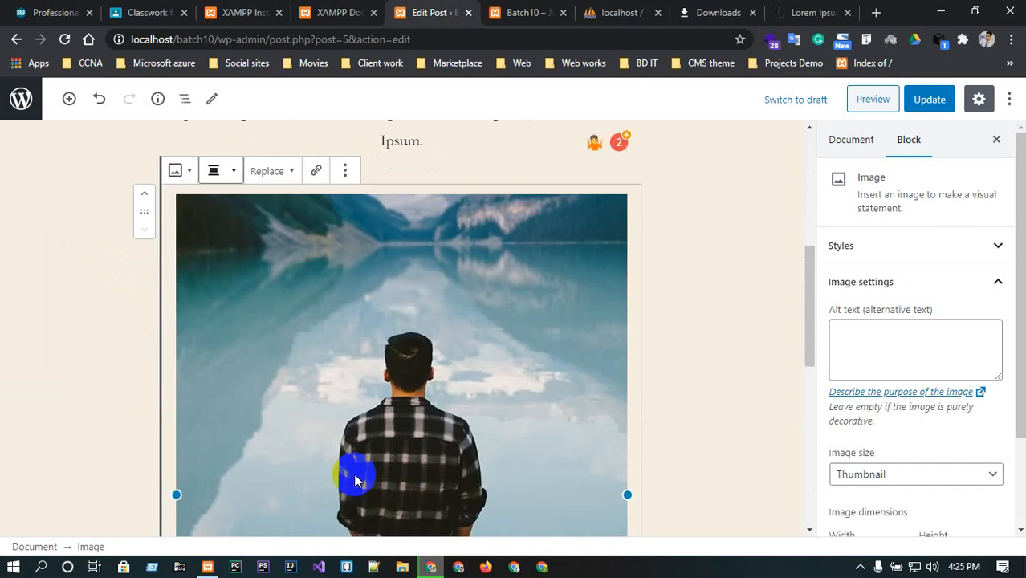
left_click(315, 166)
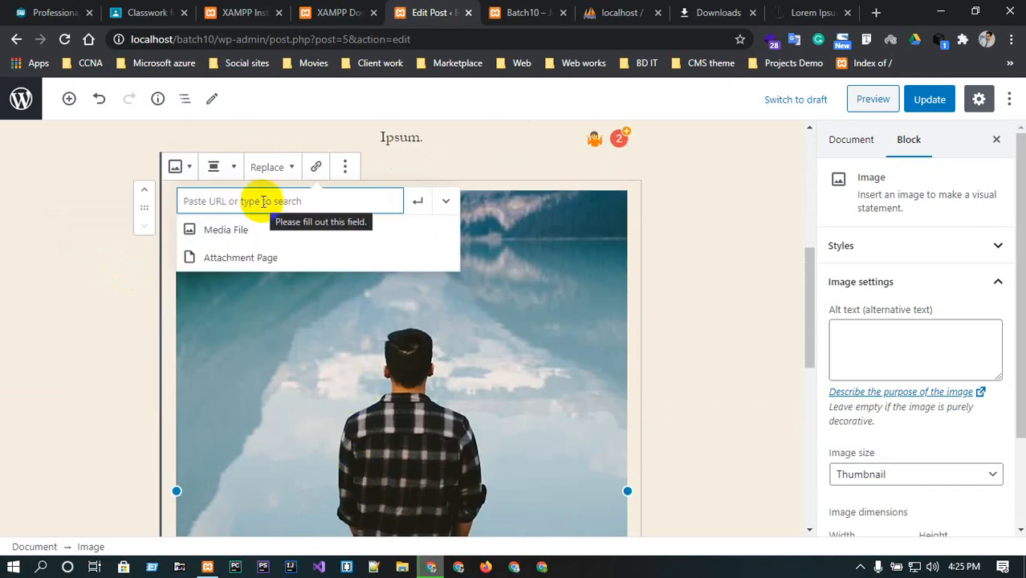
left_click(52, 12)
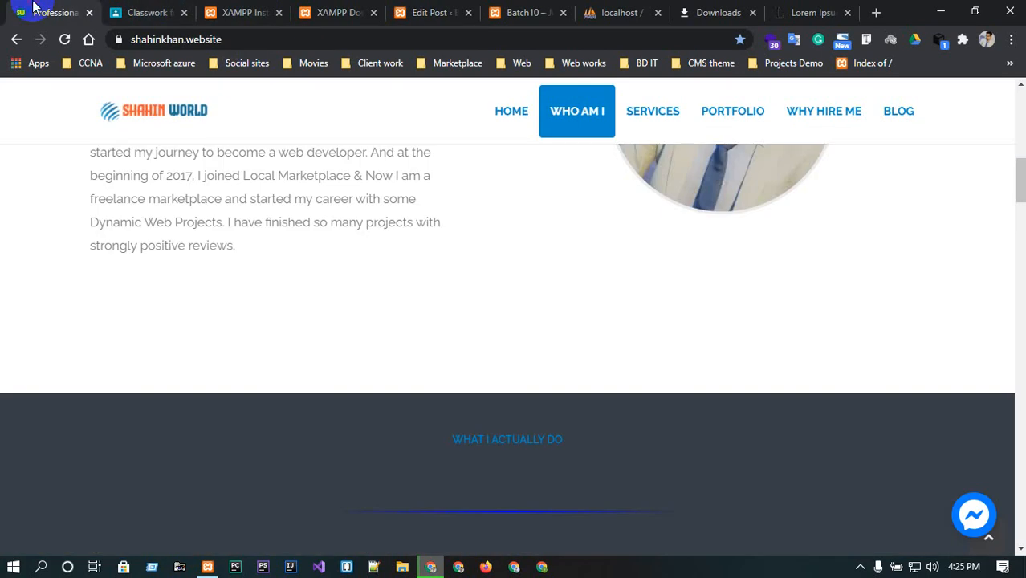
left_click(273, 39)
key("ctrl+c")
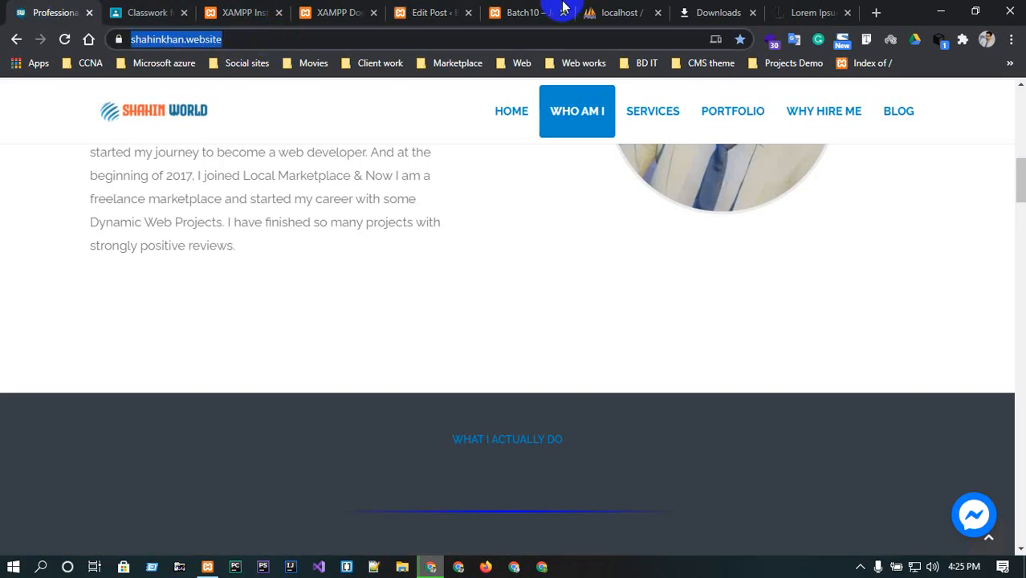
left_click(626, 12)
left_click(450, 12)
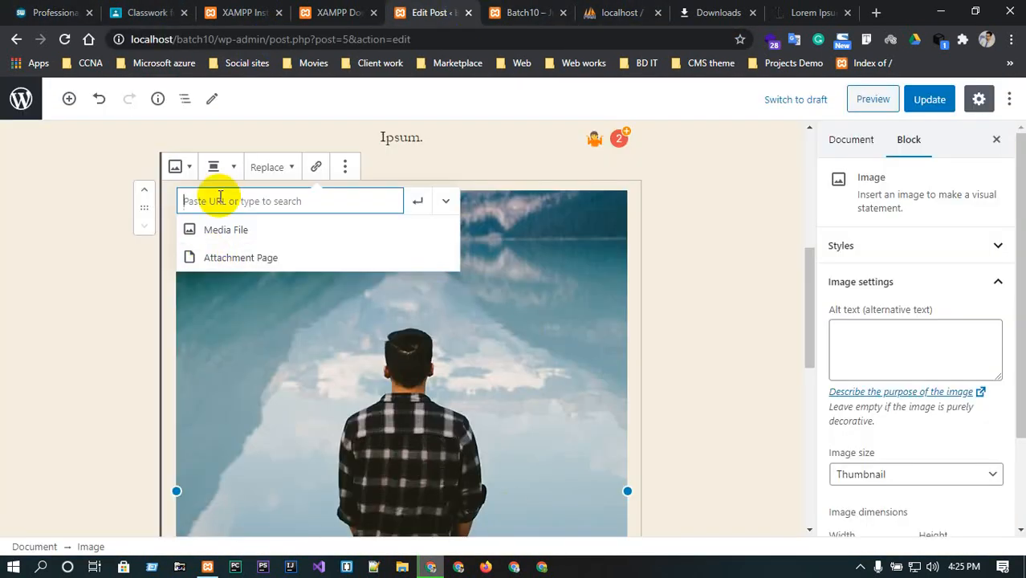
key("ctrl+v")
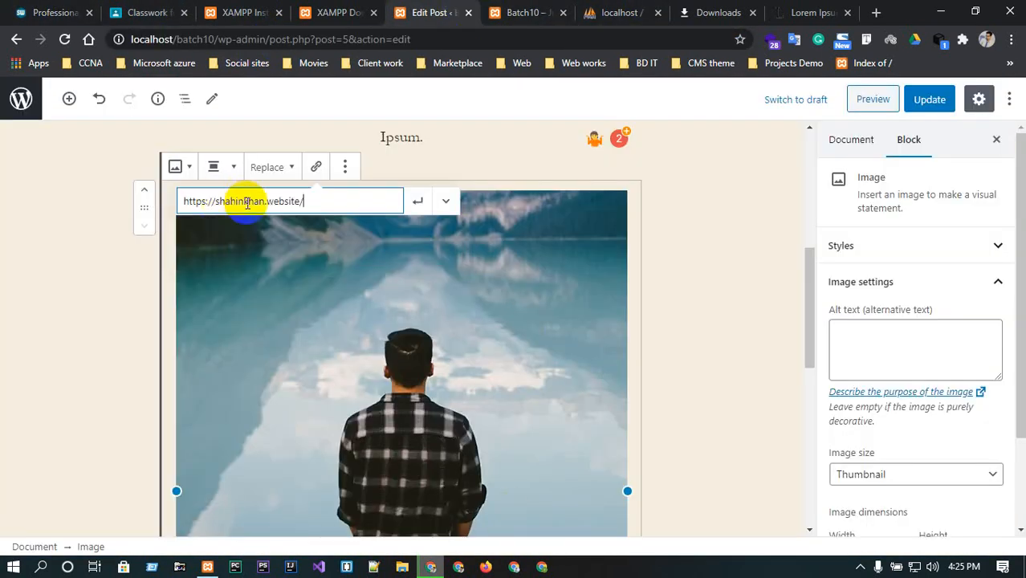
left_click(419, 203)
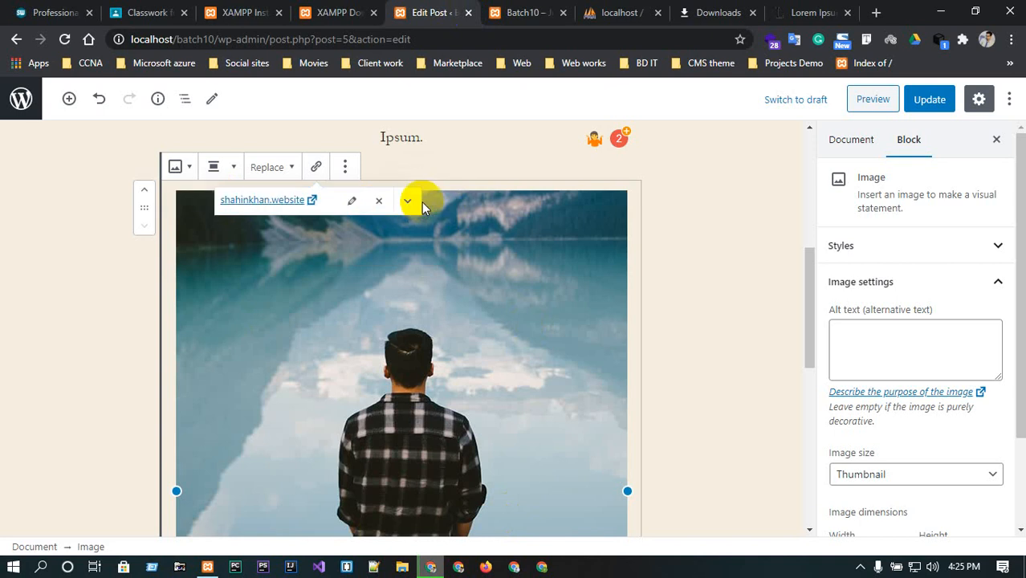
Preview the post, check the linked image, and return to the post editor.
left_click(865, 100)
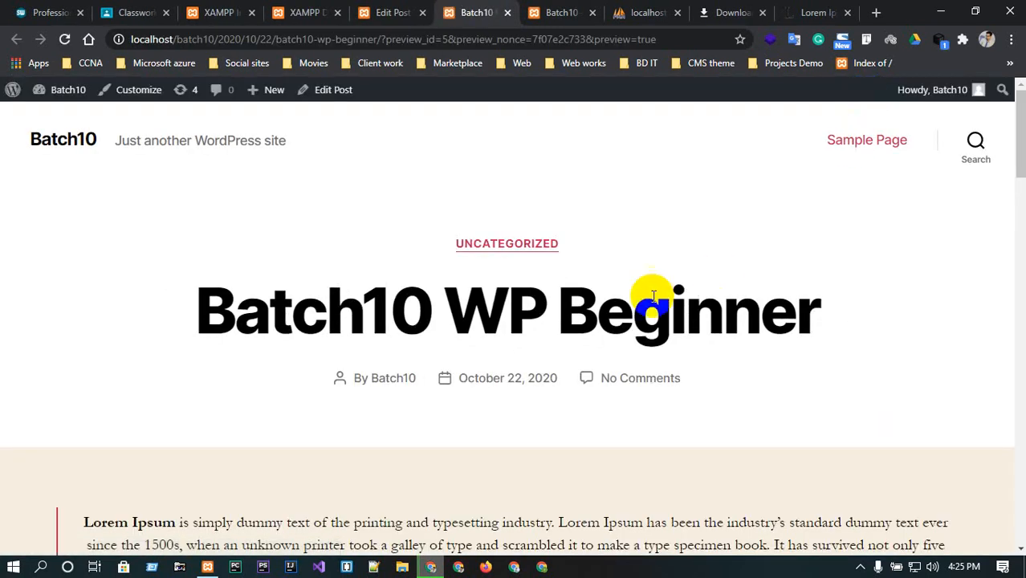
scroll(650, 295, "down", 3)
scroll(465, 343, "down", 8)
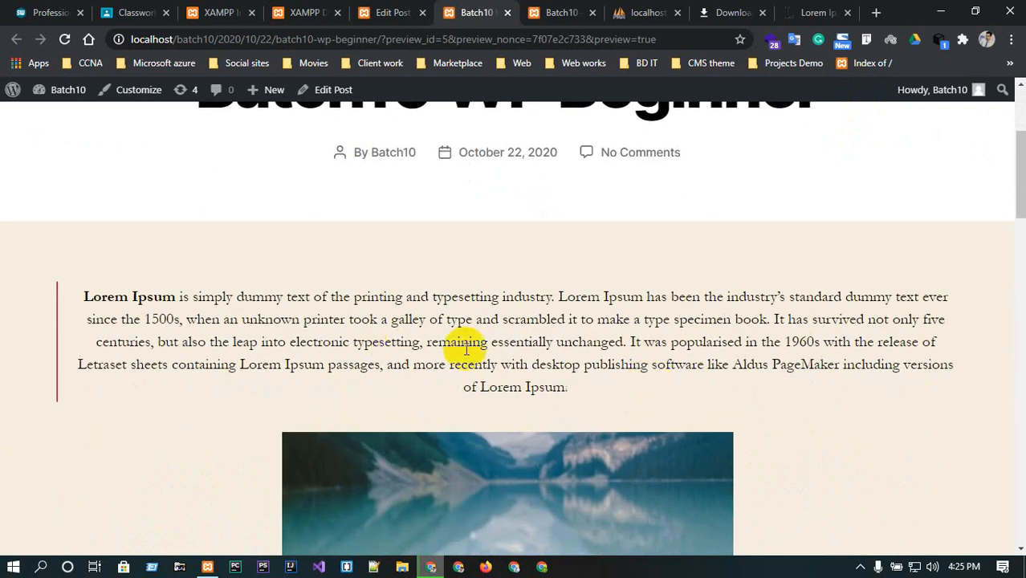
scroll(478, 392, "down", 6)
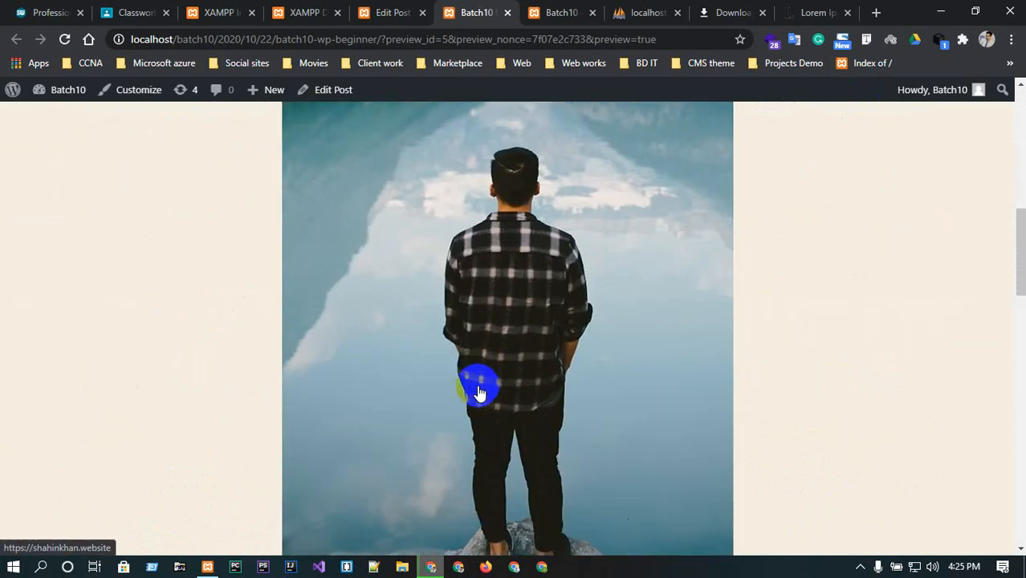
scroll(478, 390, "up", 5)
scroll(478, 391, "up", 3)
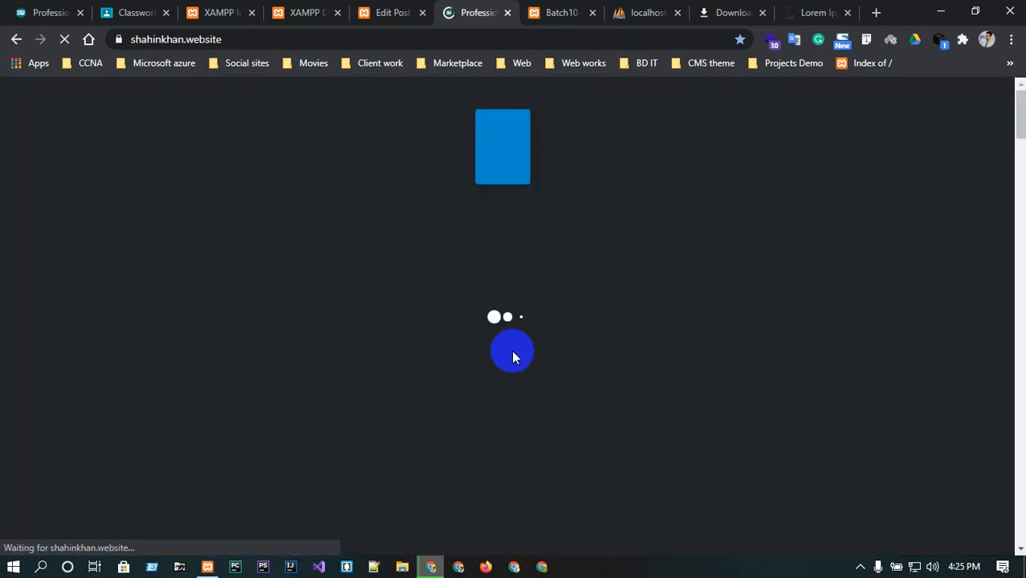
left_click(16, 40)
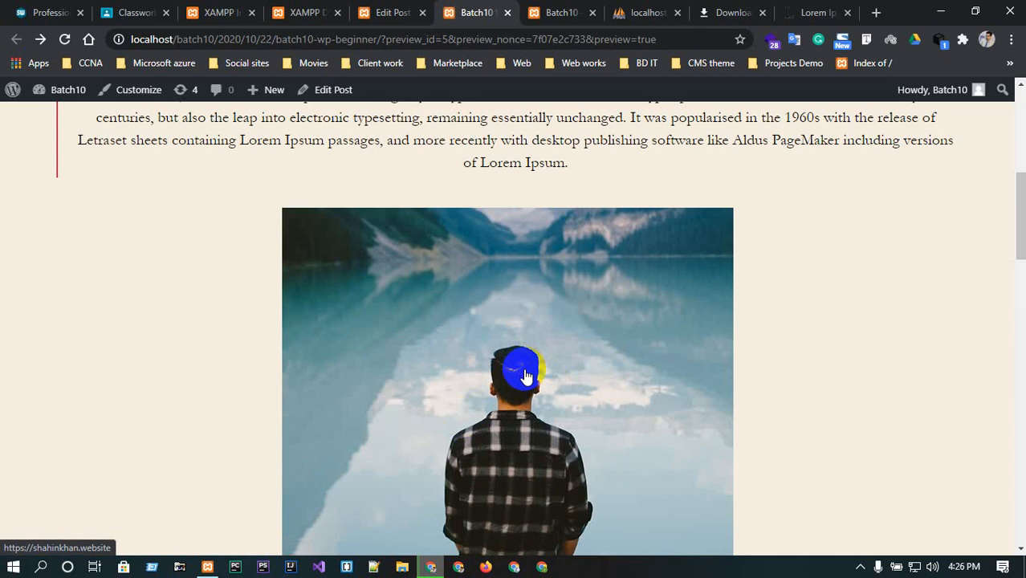
scroll(582, 478, "up", 5)
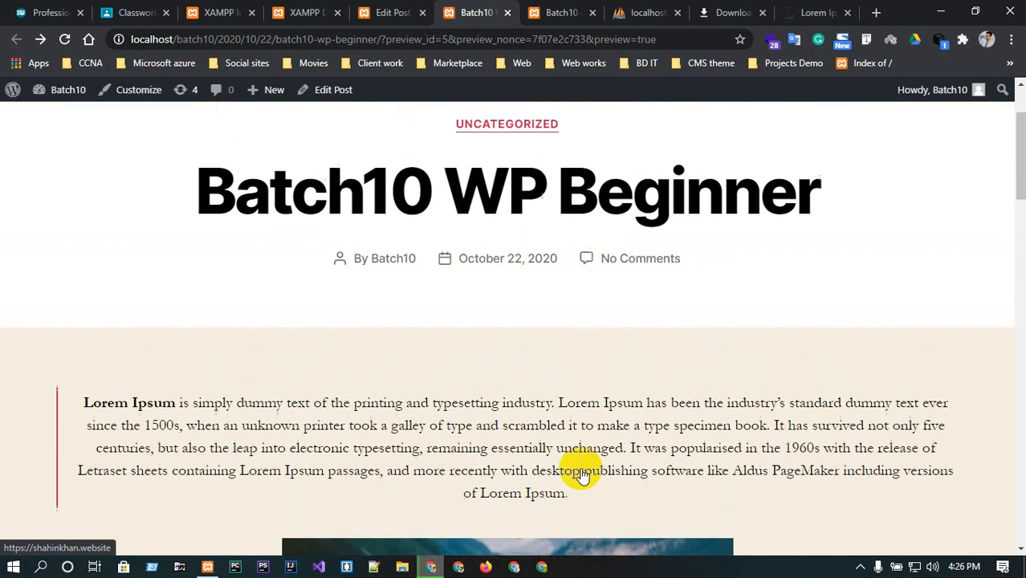
scroll(583, 473, "down", 1)
scroll(582, 467, "up", 2)
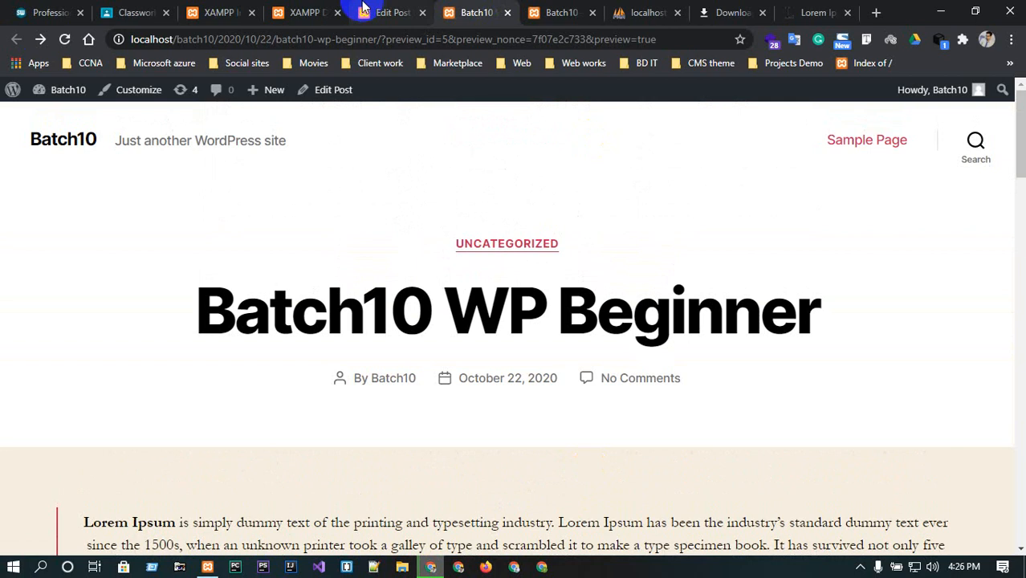
left_click(386, 12)
Try the Medium and Full Size image sizes on the image block.
scroll(614, 304, "down", 6)
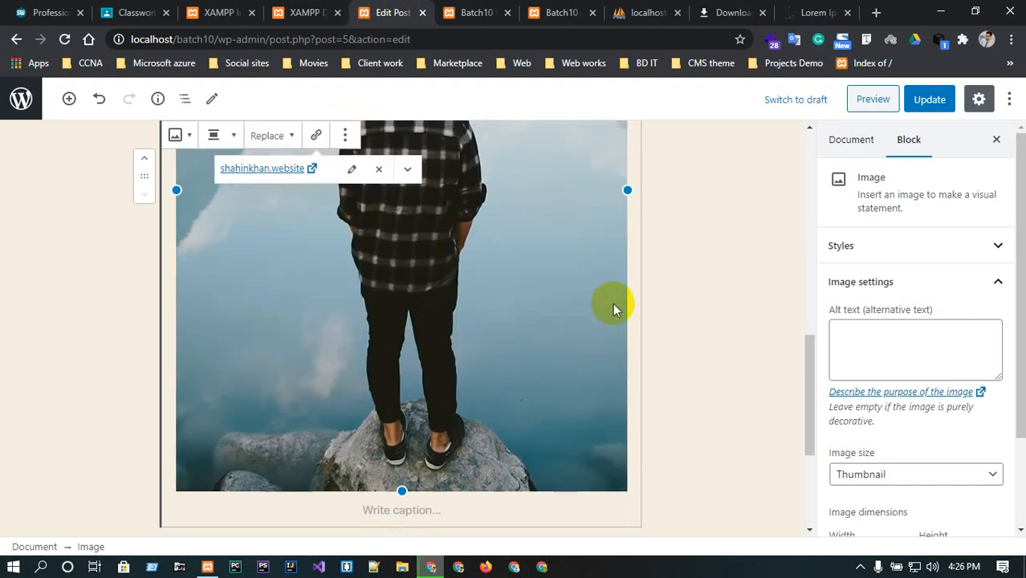
scroll(613, 391, "up", 7)
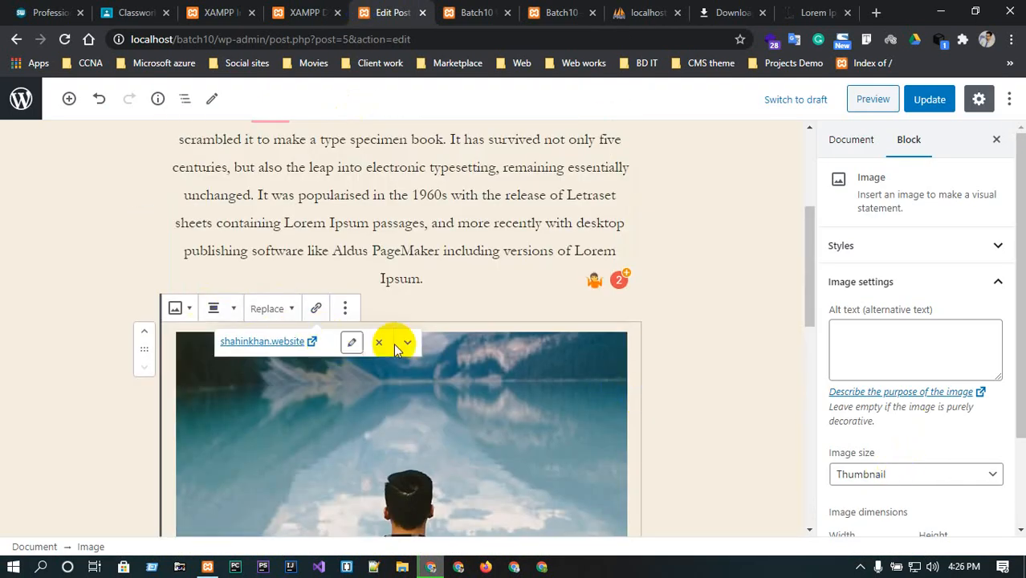
left_click(927, 472)
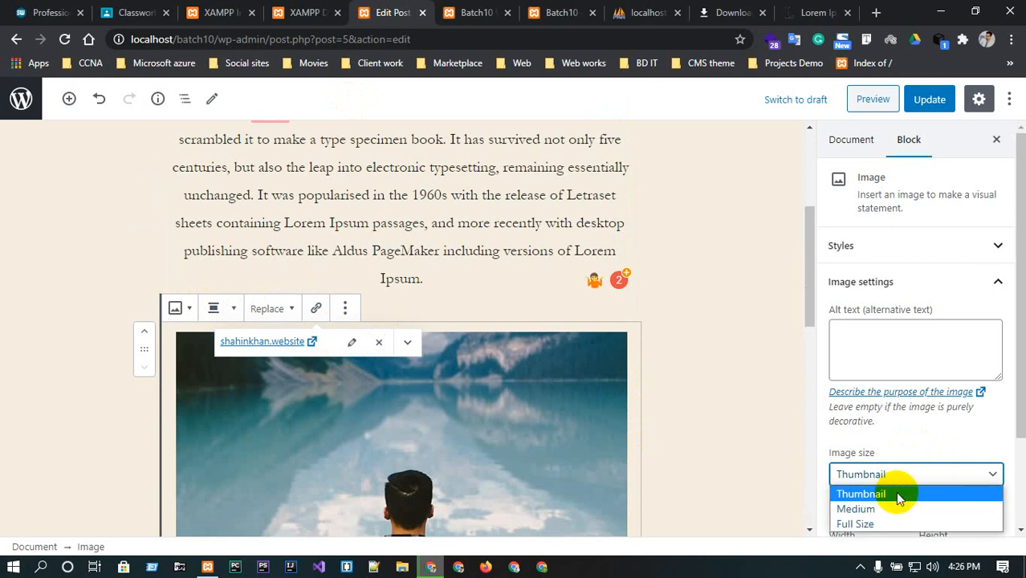
left_click(871, 508)
left_click(870, 475)
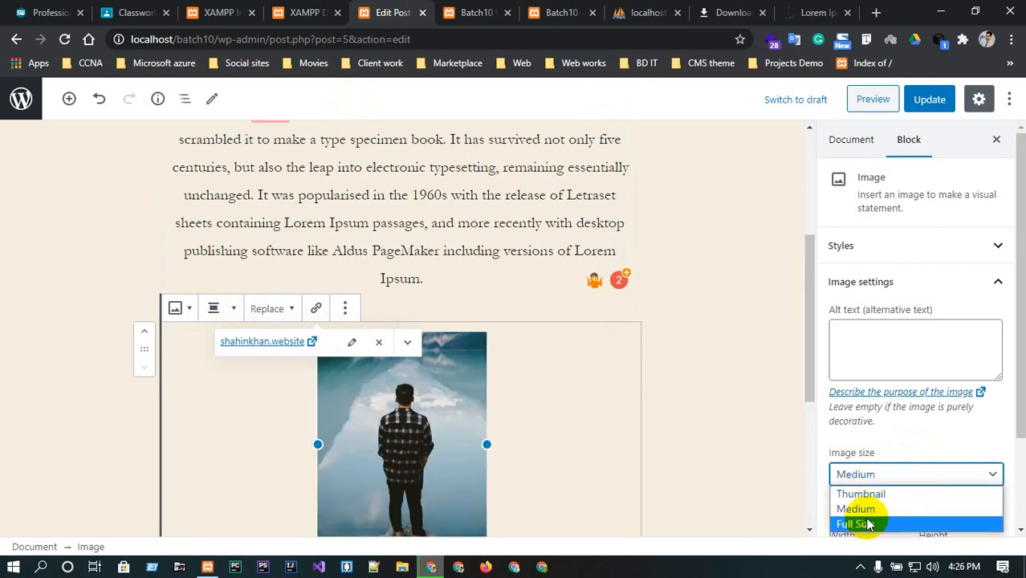
left_click(865, 523)
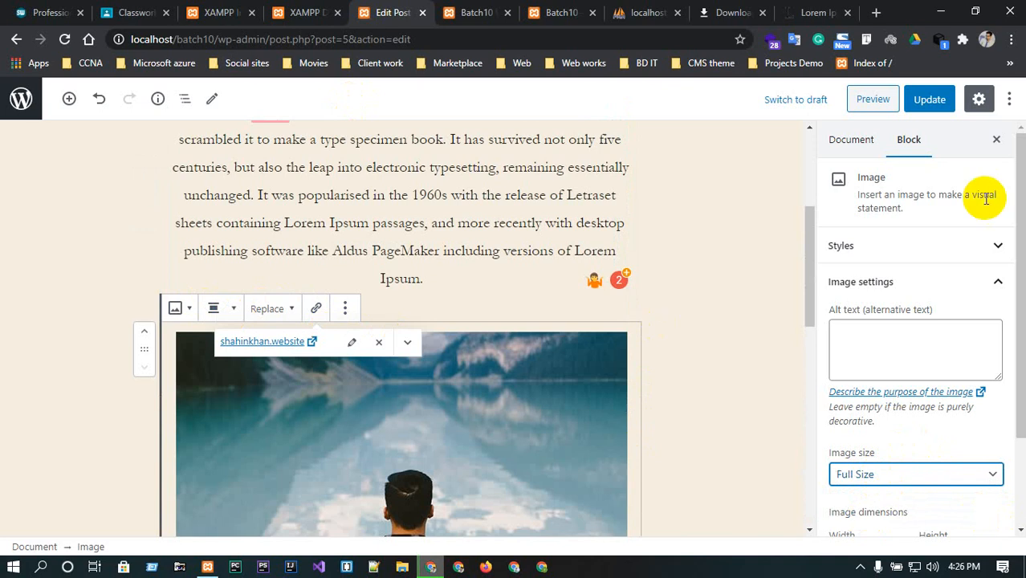
Apply the Rounded style to the image and set the default style to Rounded.
left_click(944, 248)
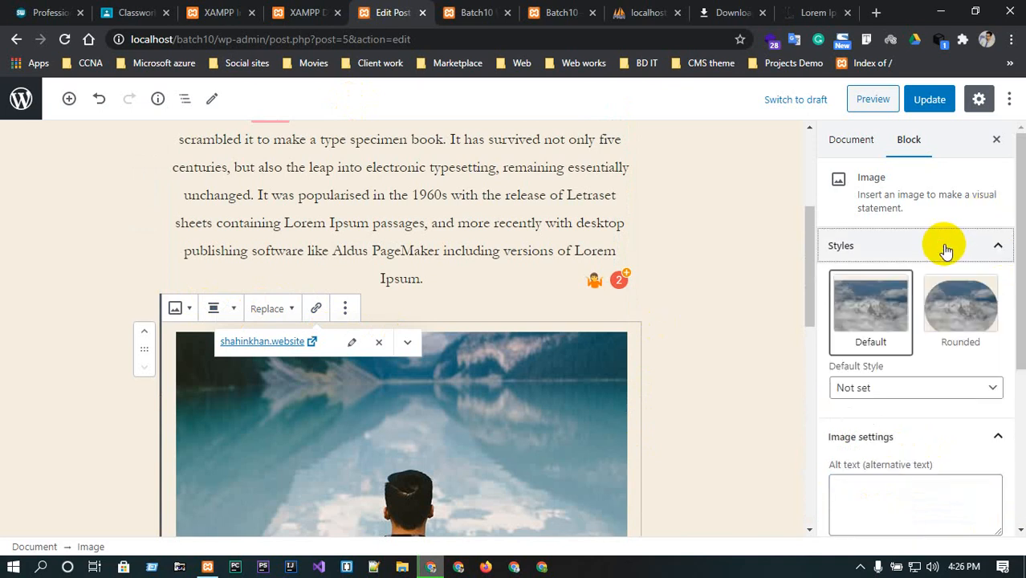
left_click(955, 310)
scroll(955, 311, "down", 1)
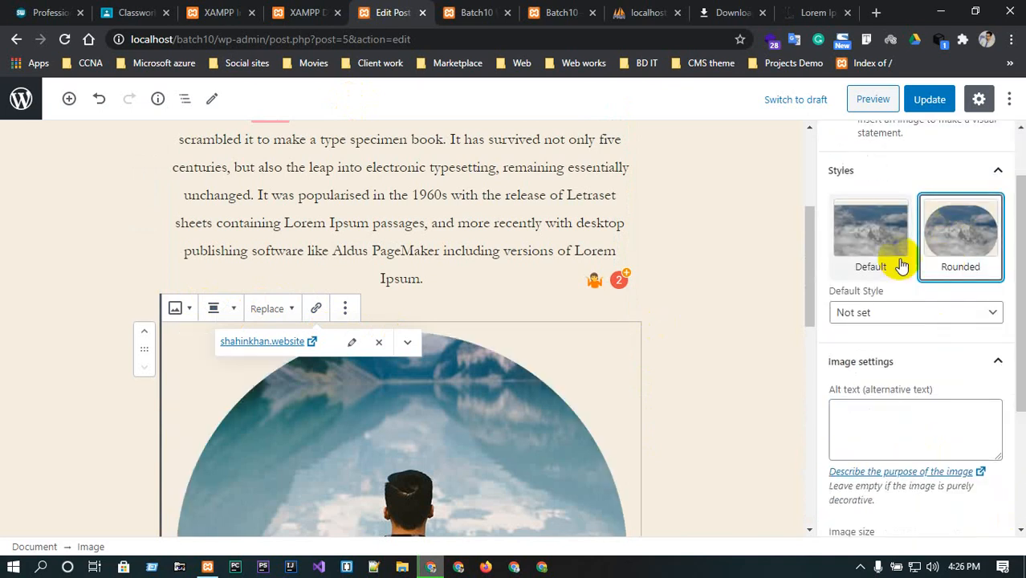
left_click(867, 238)
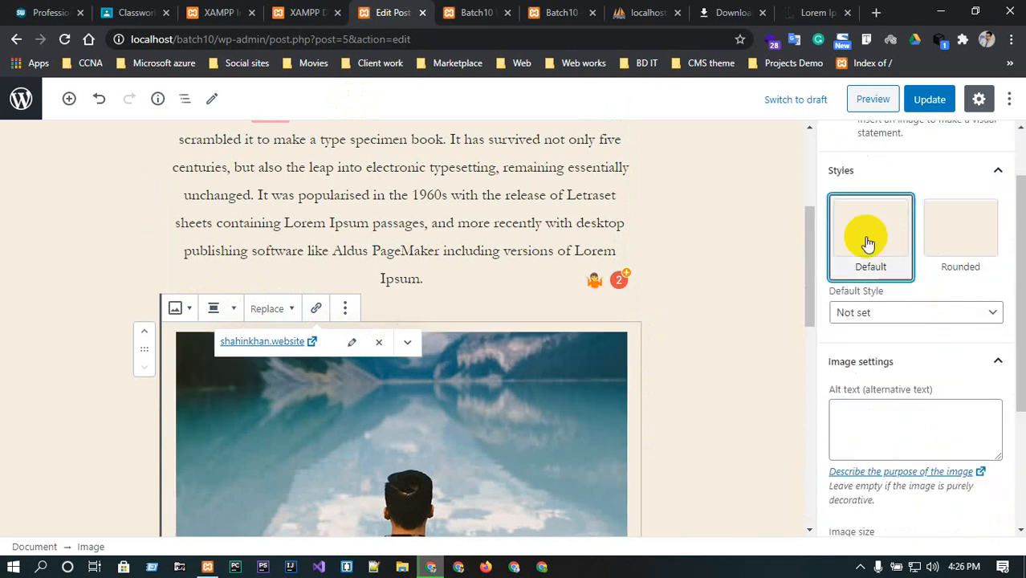
left_click(947, 245)
left_click(957, 312)
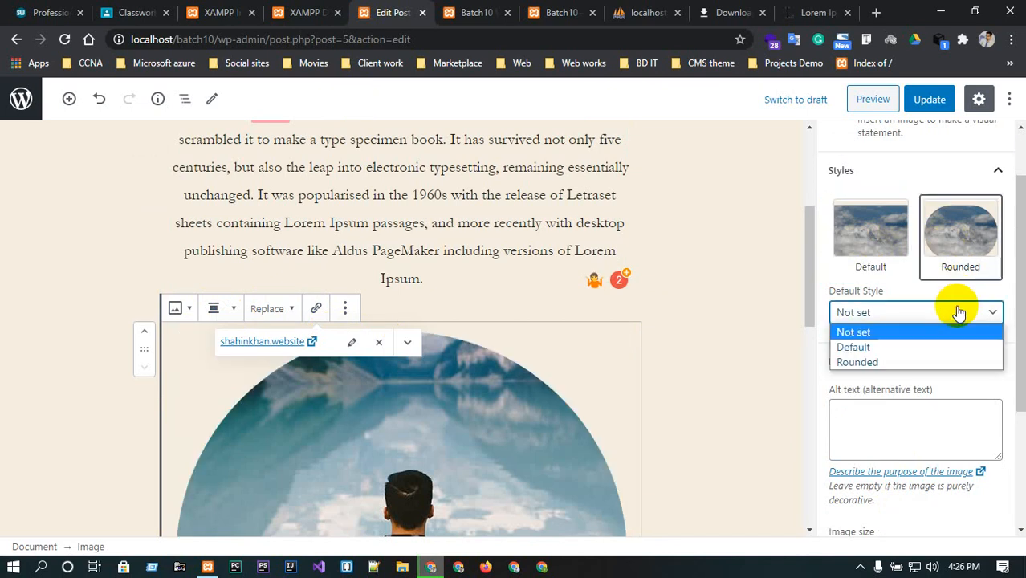
left_click(846, 361)
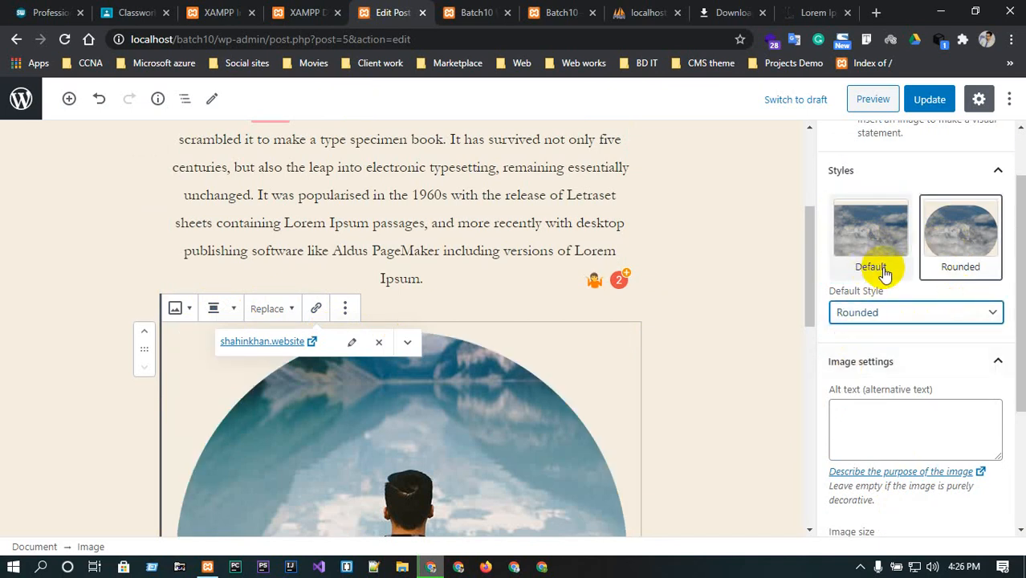
Set the image size to Thumbnail.
scroll(907, 325, "down", 2)
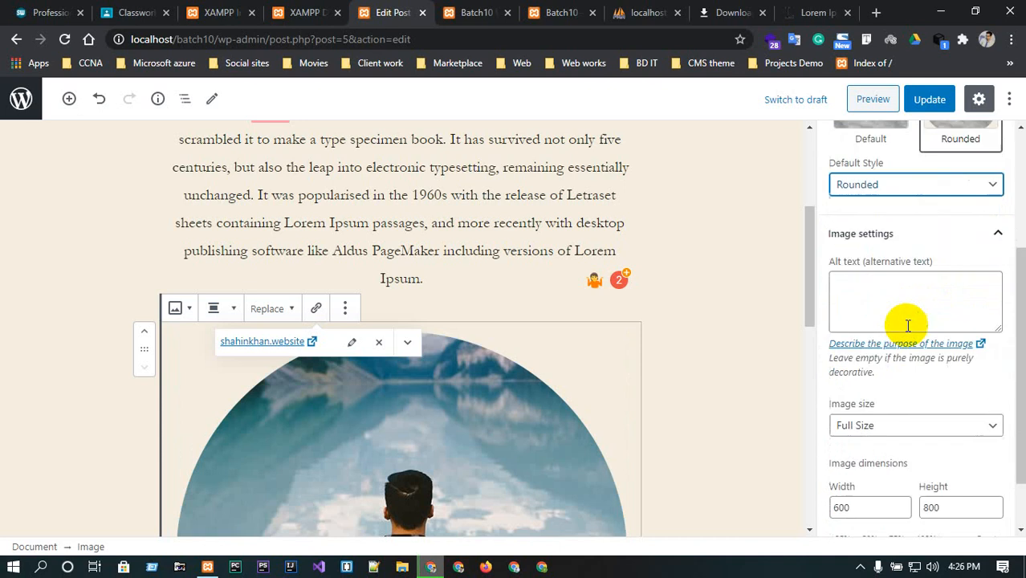
scroll(907, 325, "down", 1)
left_click(909, 355)
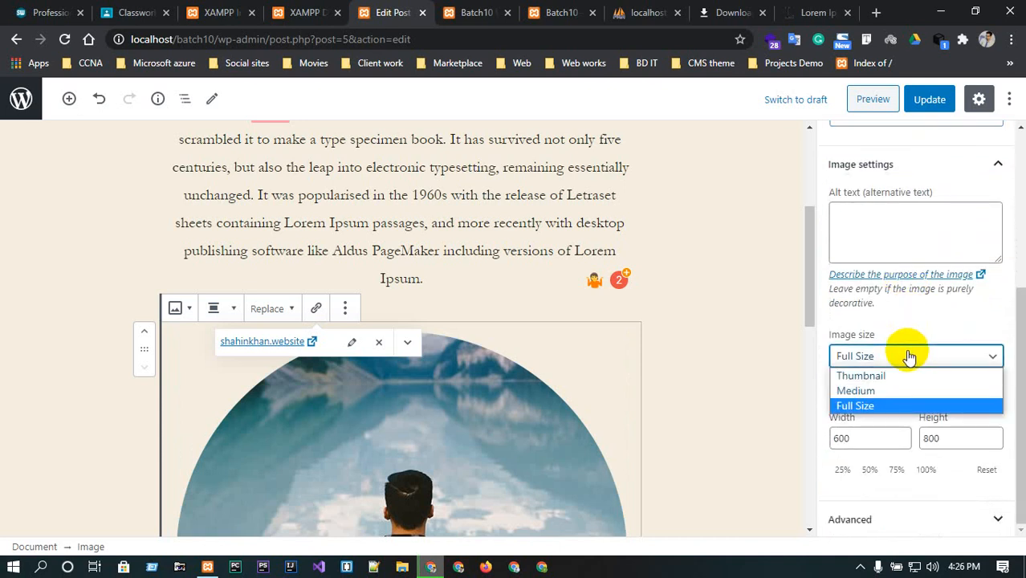
left_click(871, 379)
Try editing the image width and the 75% and 100% presets, then reset the image dimensions.
left_click(874, 437)
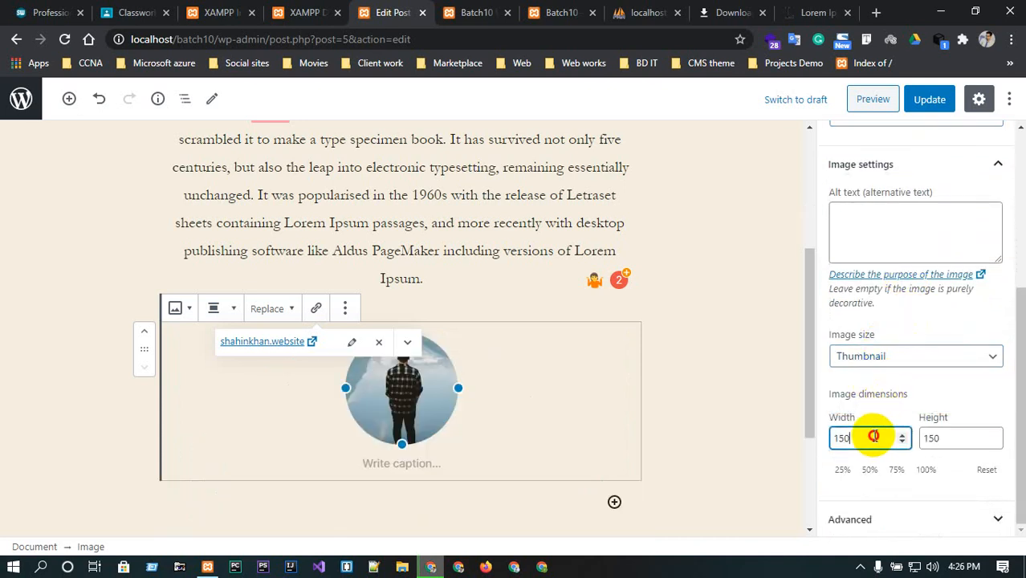
key("BackSpace")
key("BackSpace")
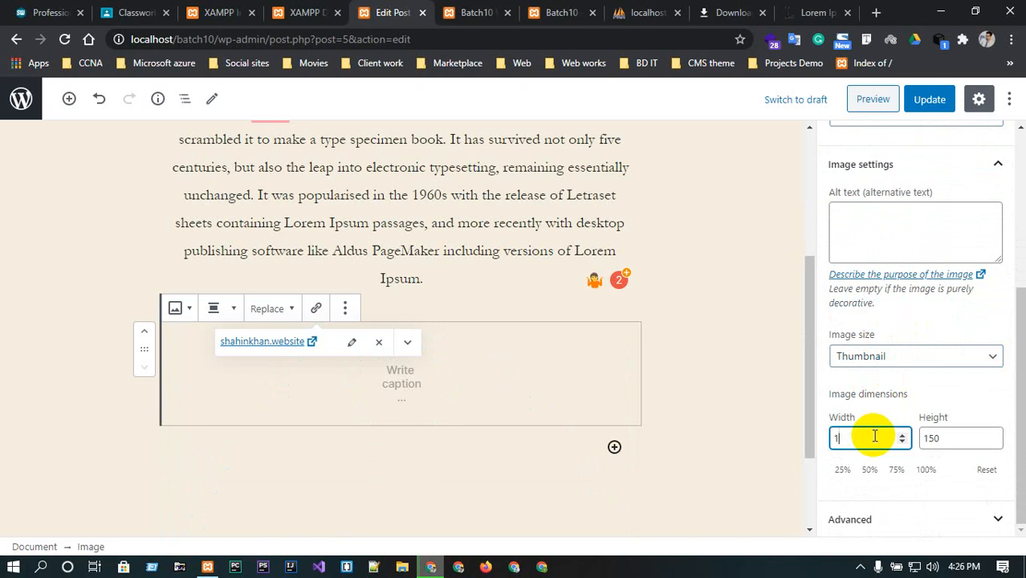
type("50222")
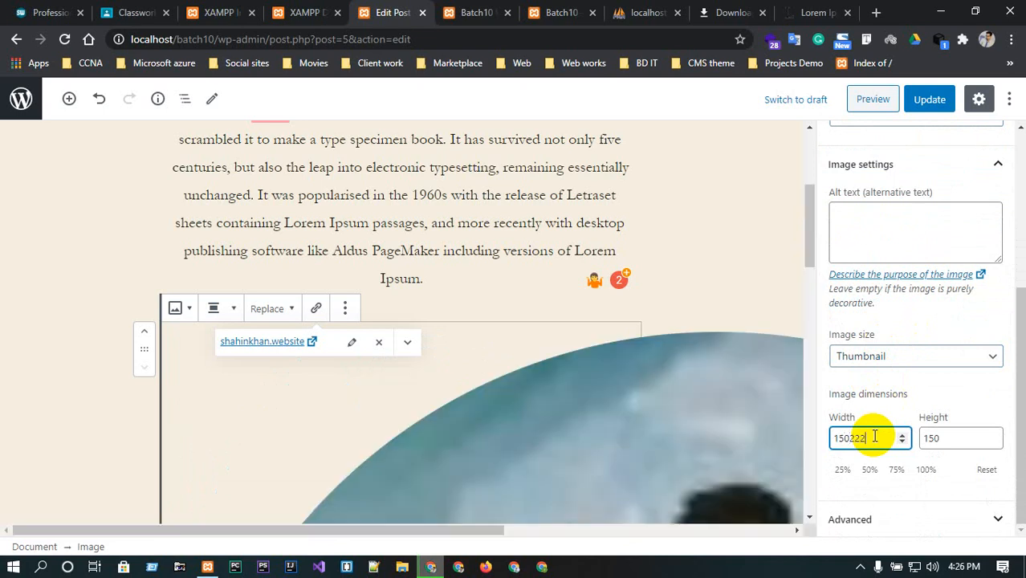
key("BackSpace")
key("BackSpace")
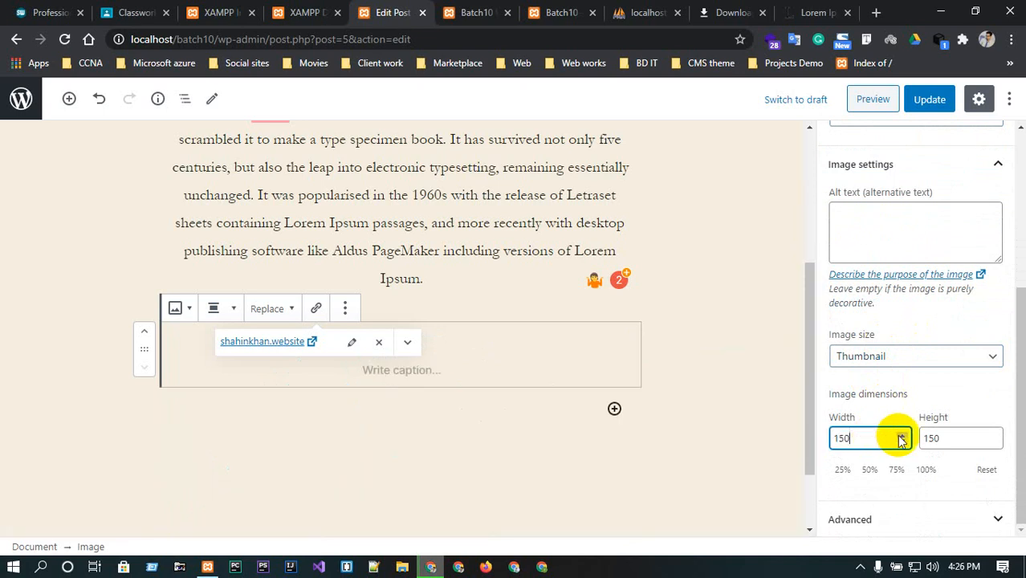
left_click(895, 469)
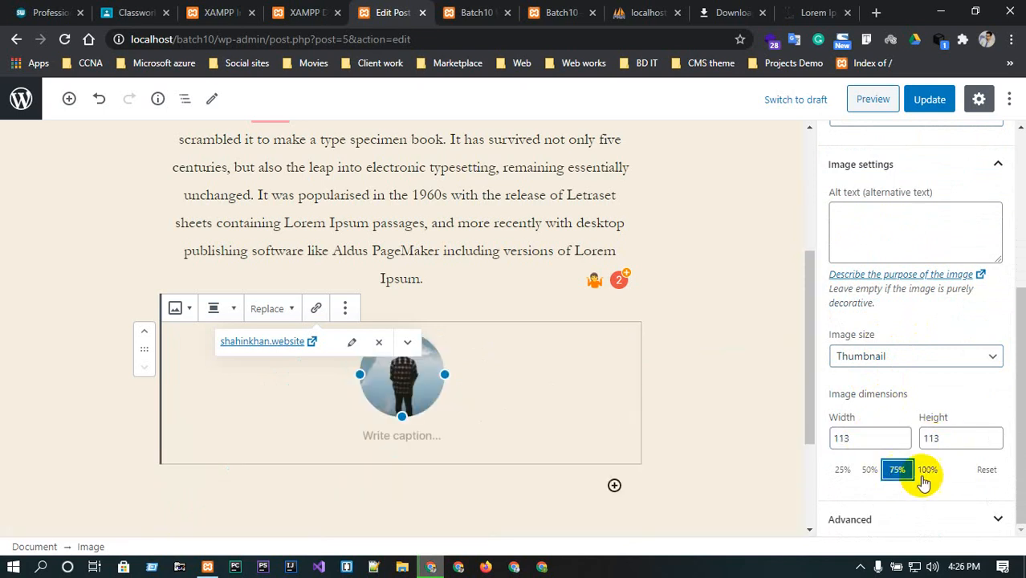
left_click(926, 469)
left_click(984, 471)
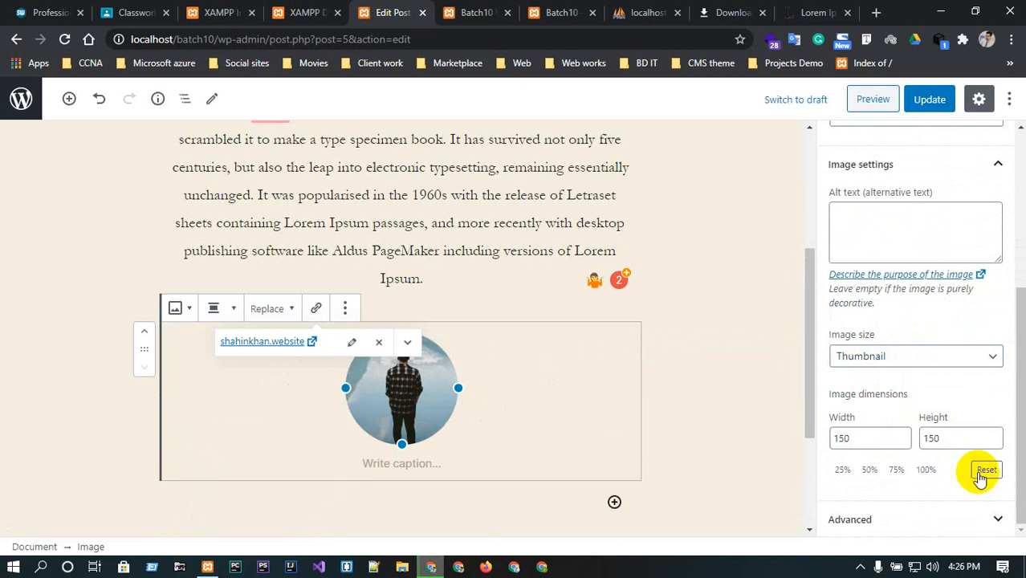
Open the image's Advanced settings and inspect the Title attribute field.
left_click(932, 518)
scroll(899, 386, "down", 1)
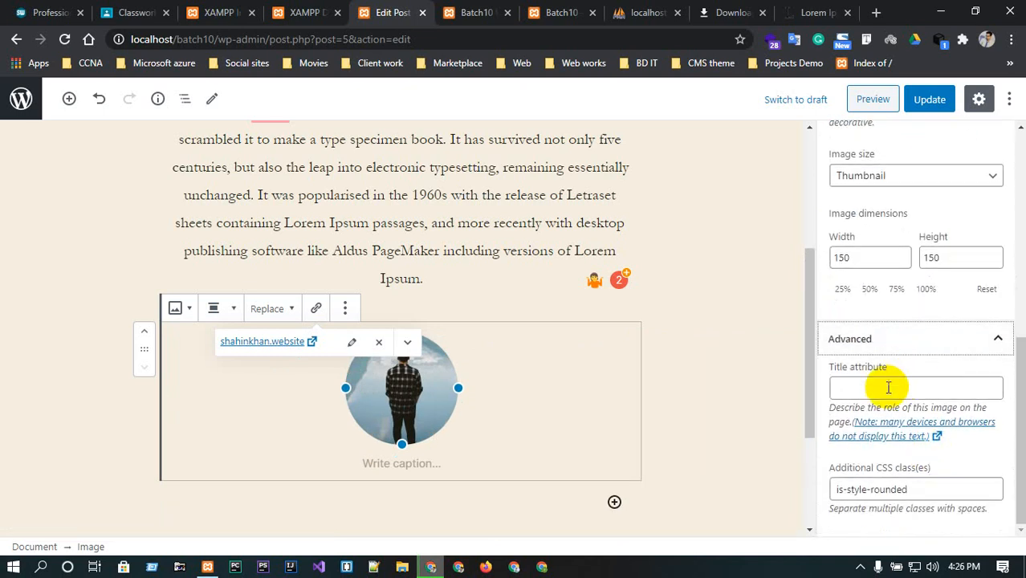
left_click(886, 386)
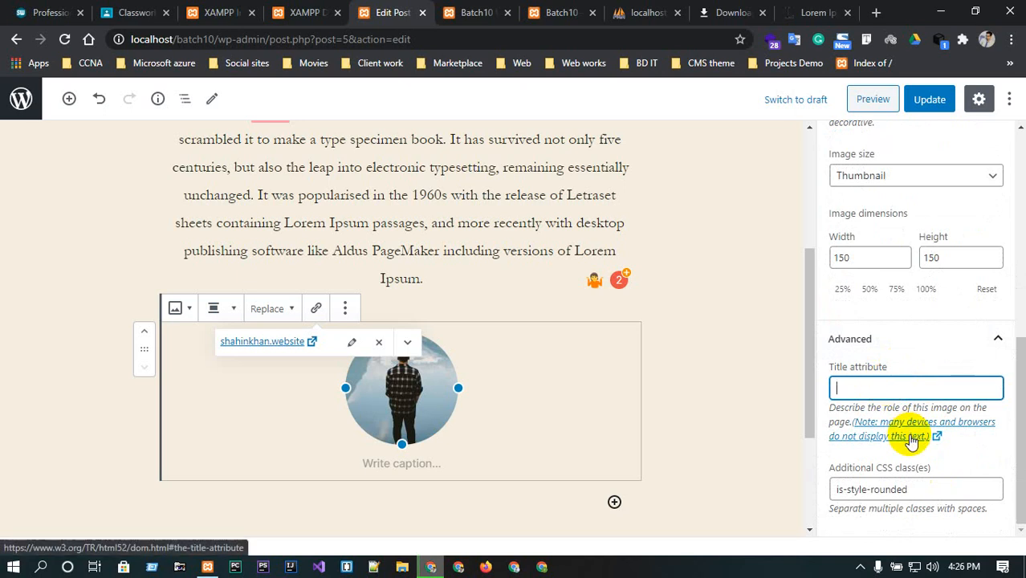
scroll(1007, 275, "up", 2)
scroll(966, 359, "up", 4)
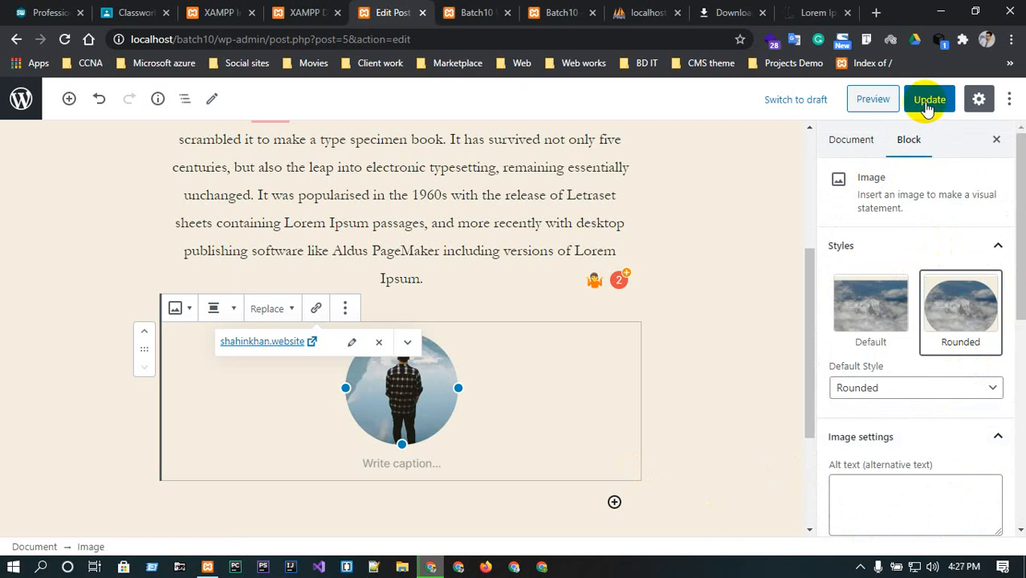
left_click(879, 320)
left_click(939, 325)
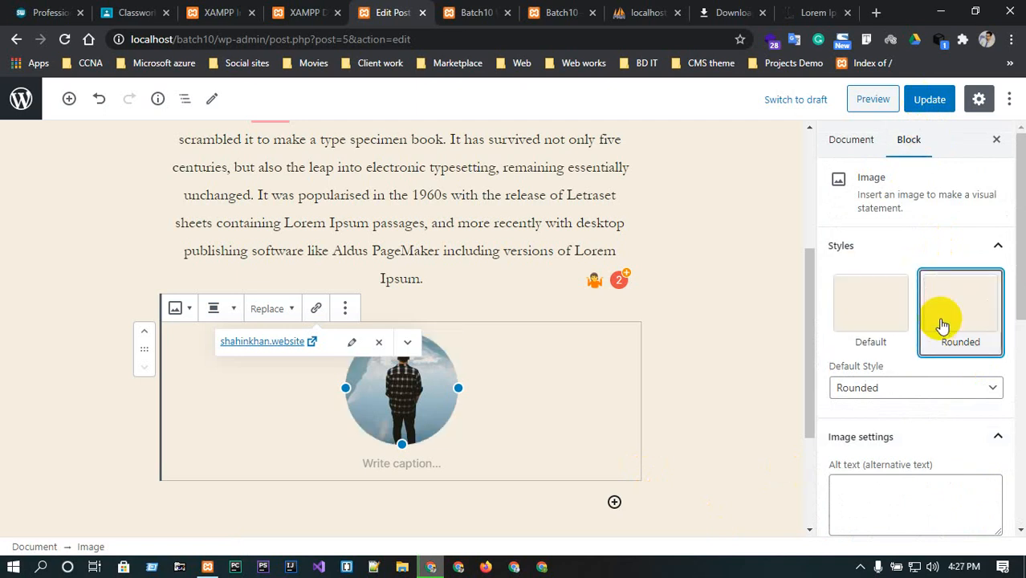
left_click(899, 390)
left_click(899, 390)
Set the image size to Medium and update the post.
scroll(895, 418, "down", 3)
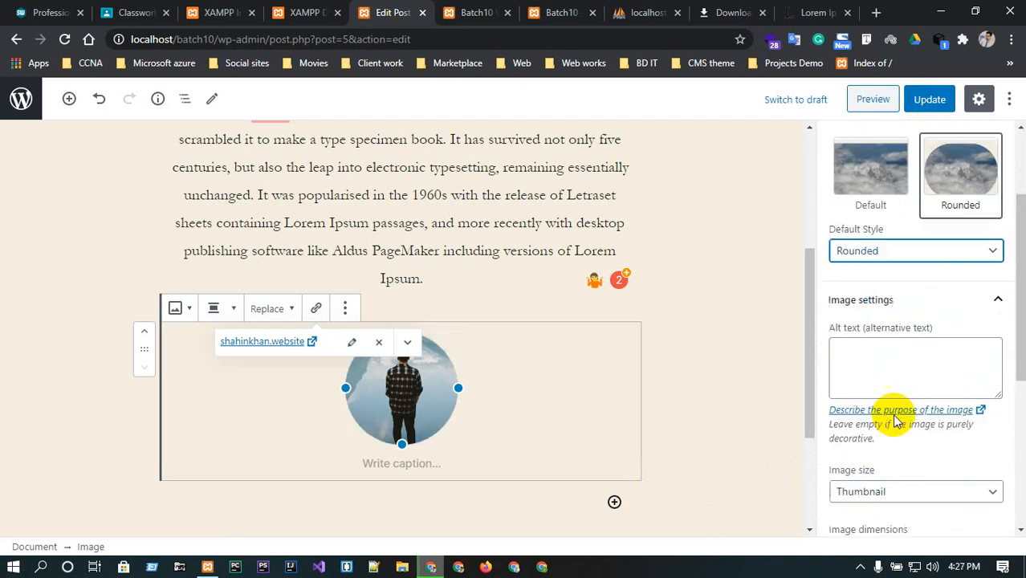
left_click(891, 403)
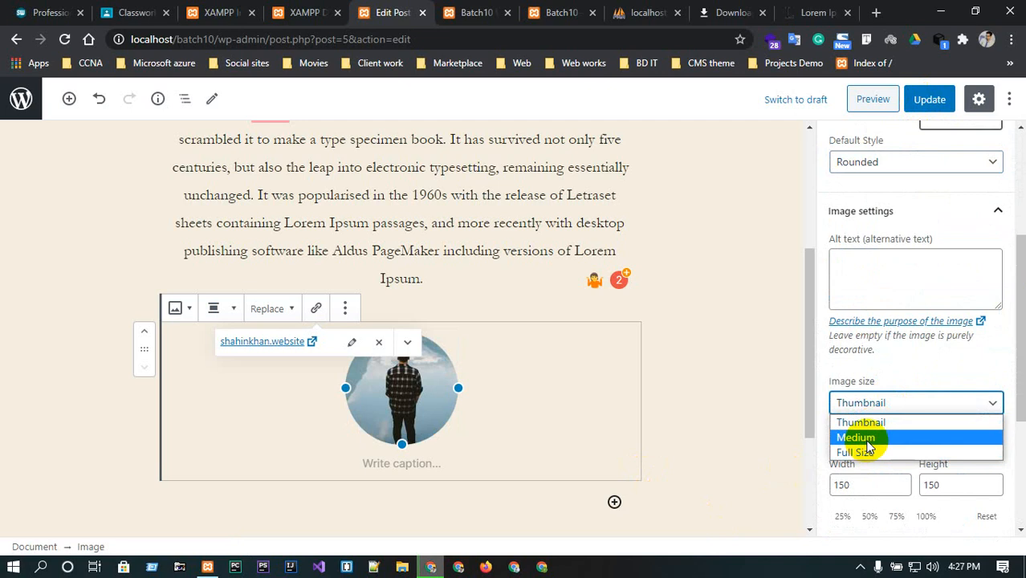
left_click(855, 438)
left_click(927, 99)
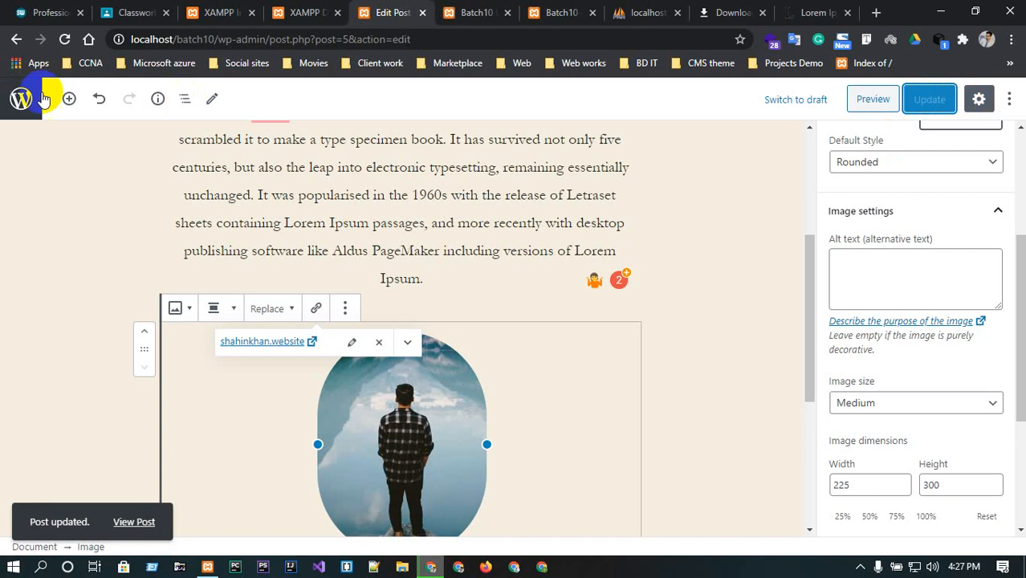
Create a category named Social with slug Social, no parent, and the description All Social Media.
left_click(19, 107)
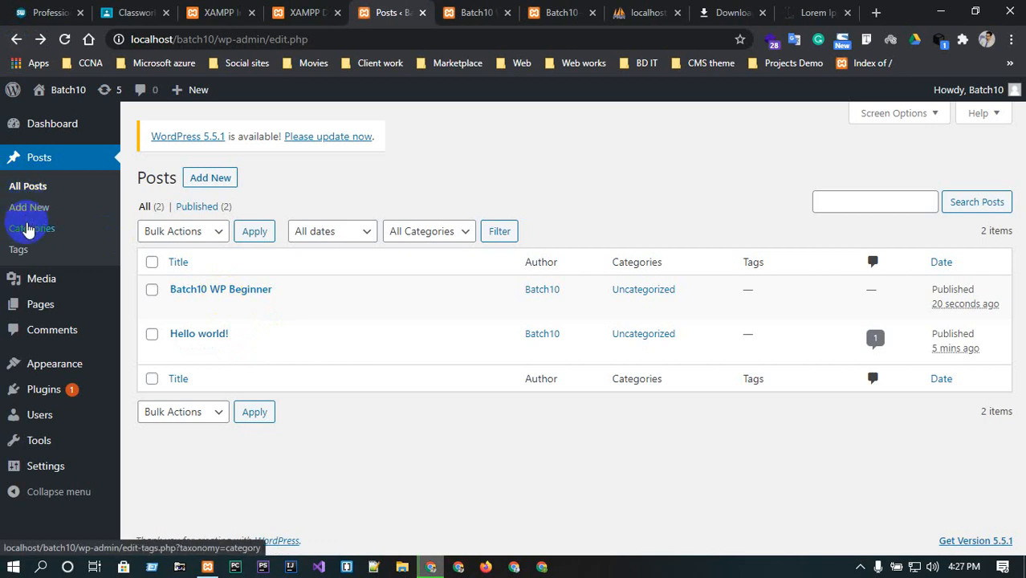
left_click(29, 228)
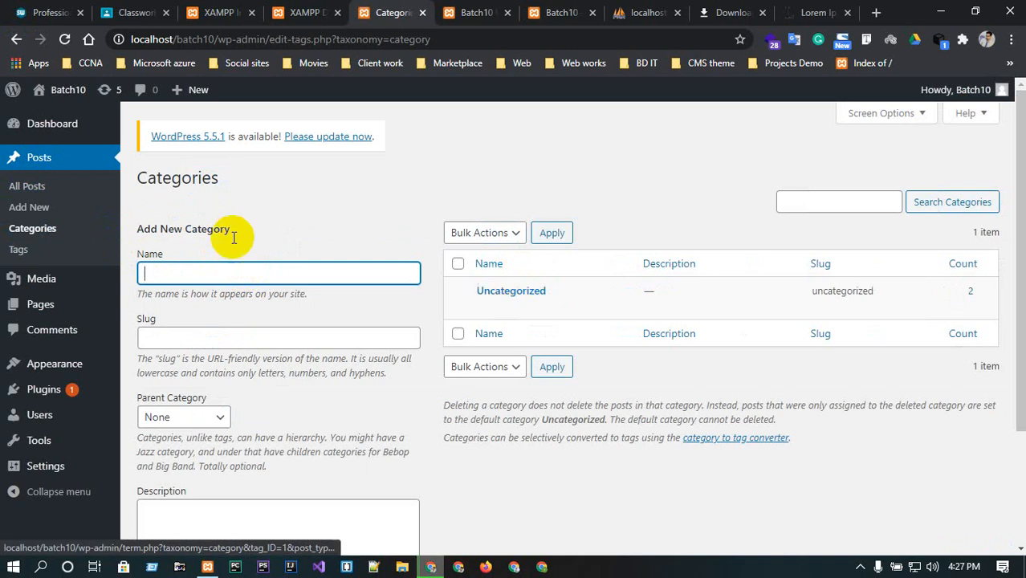
left_click(169, 270)
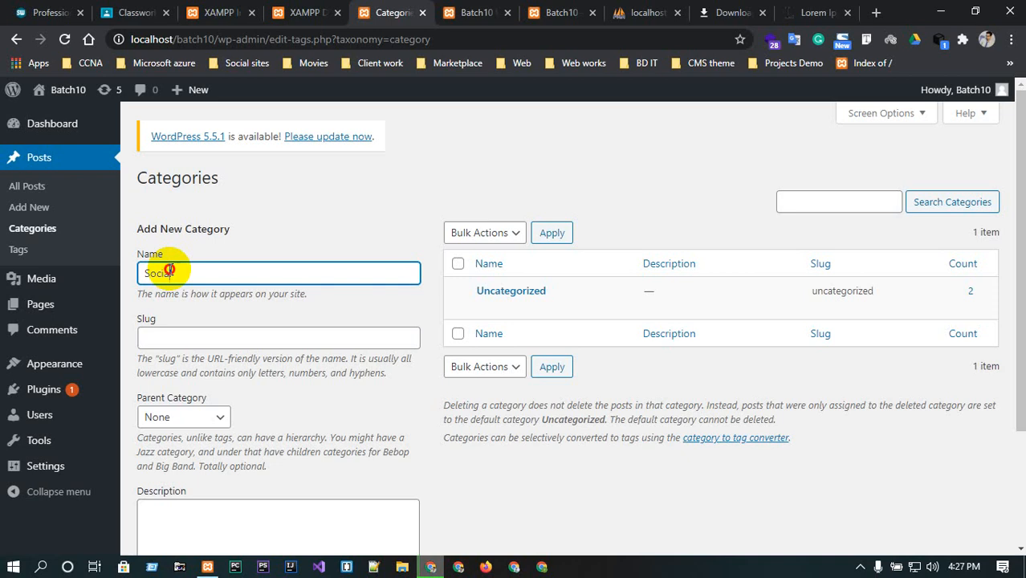
left_click(192, 344)
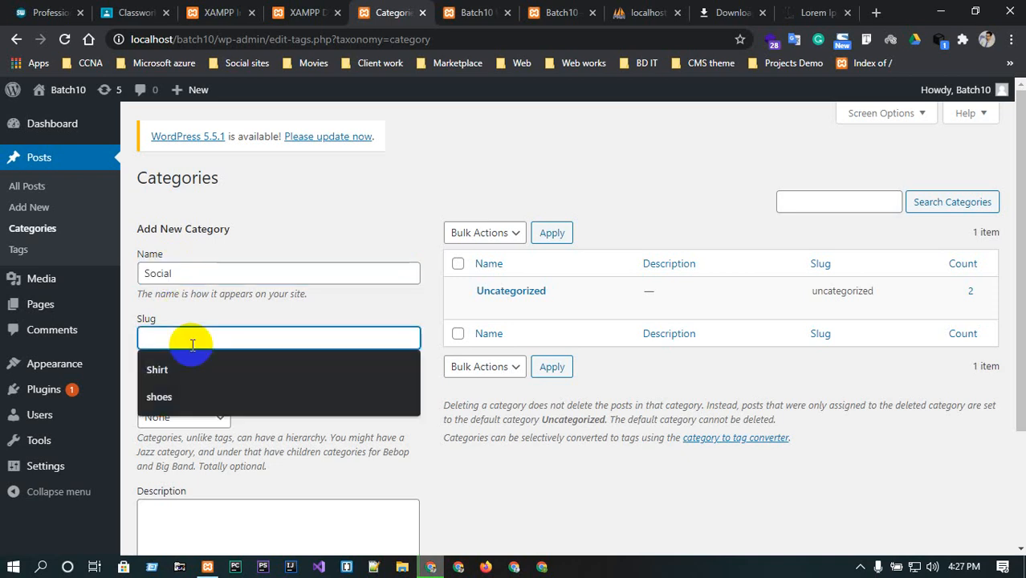
type("Social")
left_click(198, 422)
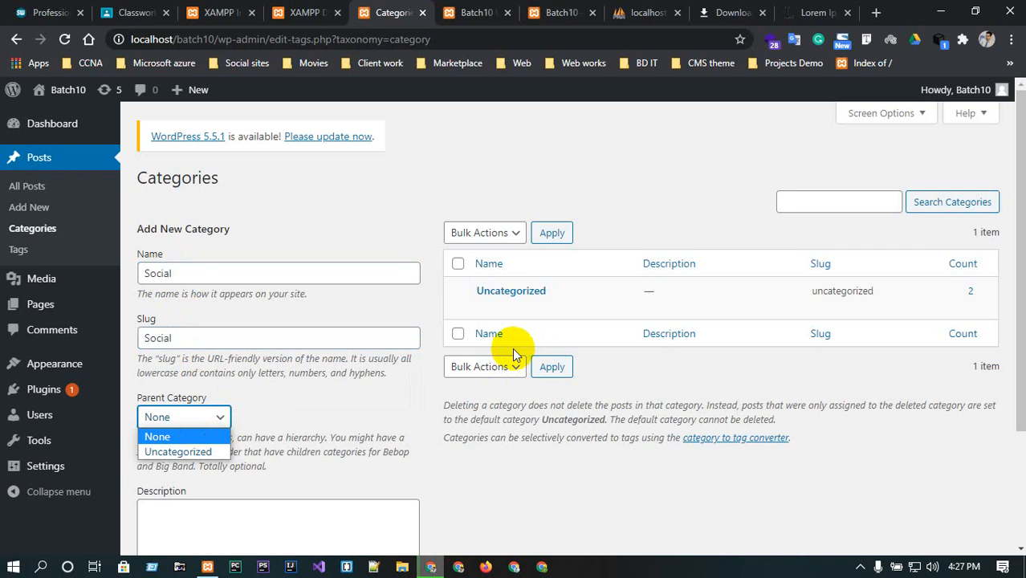
left_click(314, 413)
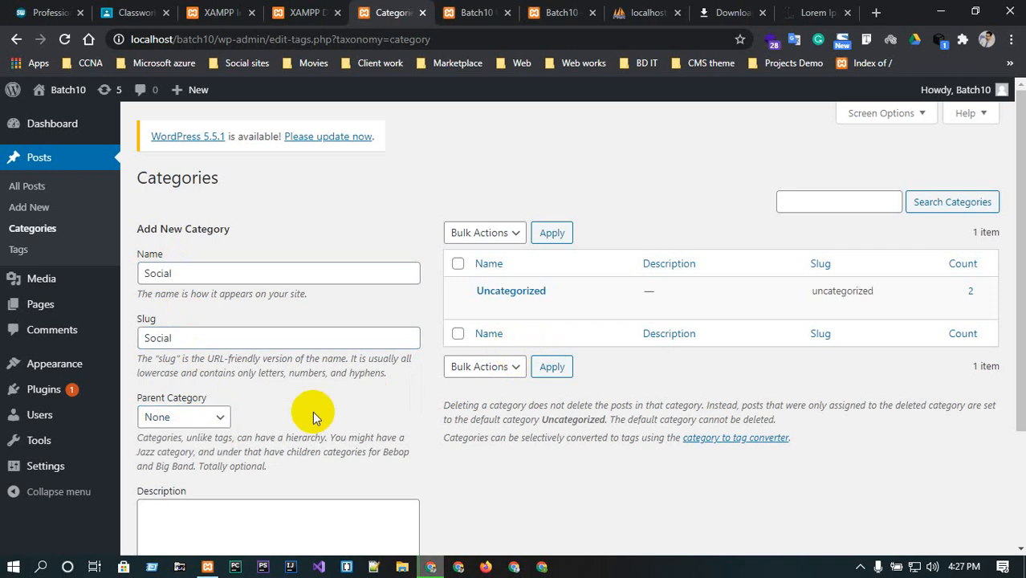
left_click(182, 415)
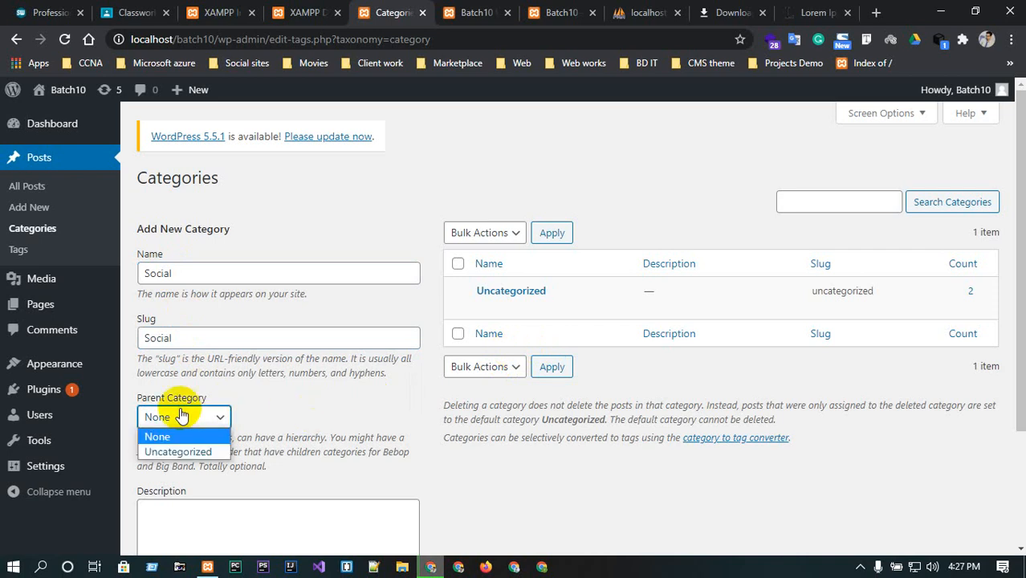
left_click(363, 414)
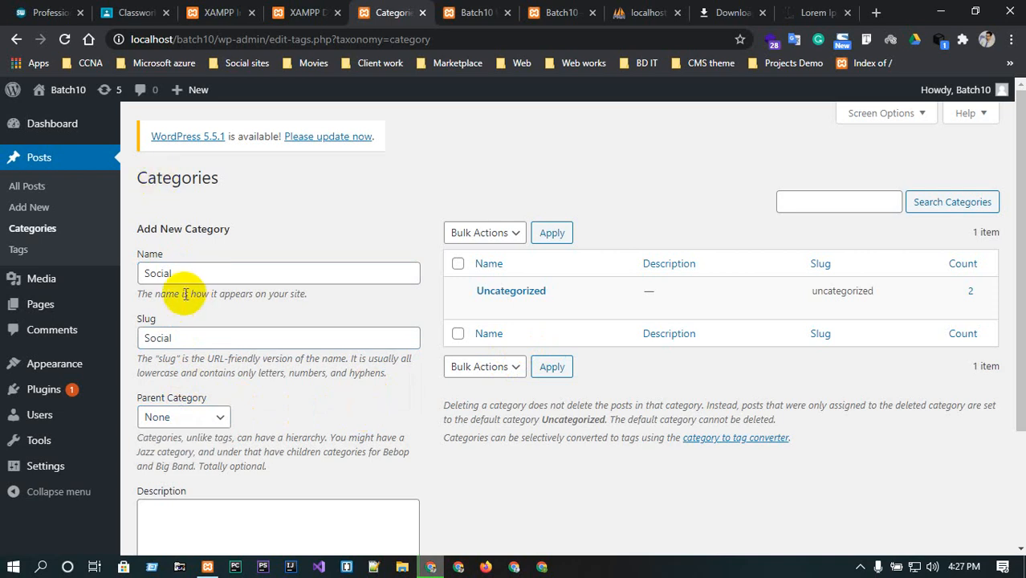
scroll(240, 385, "down", 2)
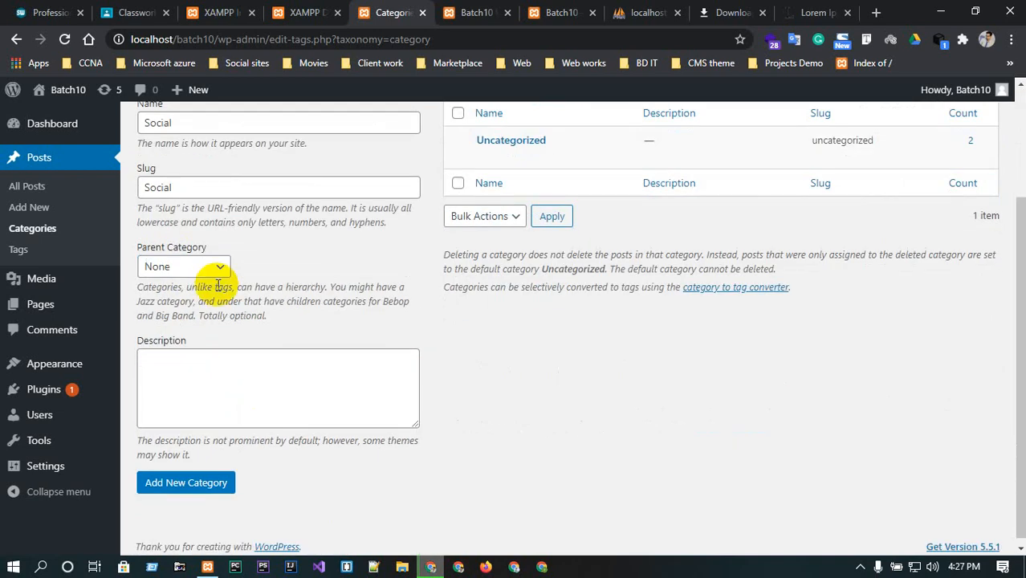
left_click(185, 390)
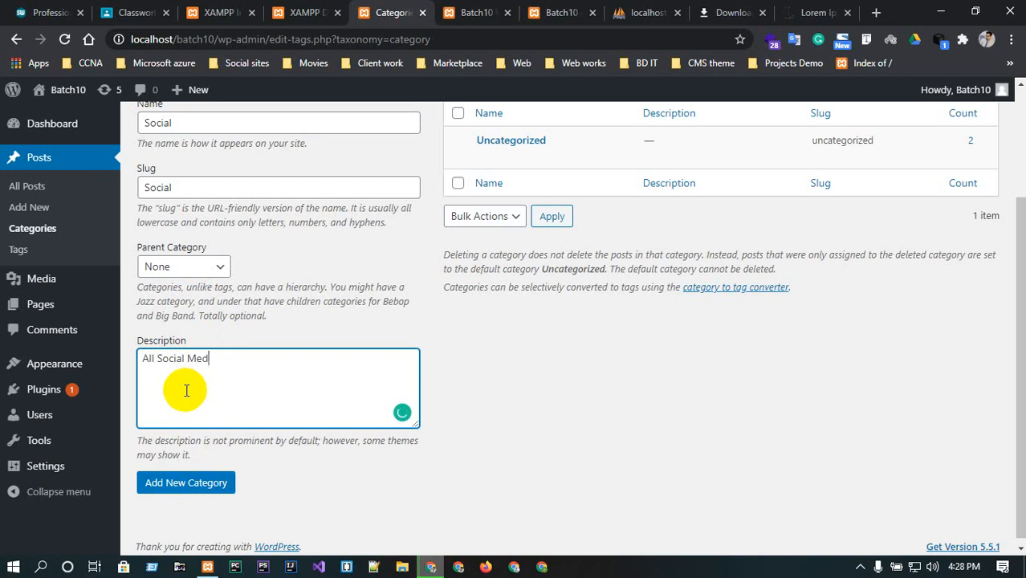
left_click(205, 486)
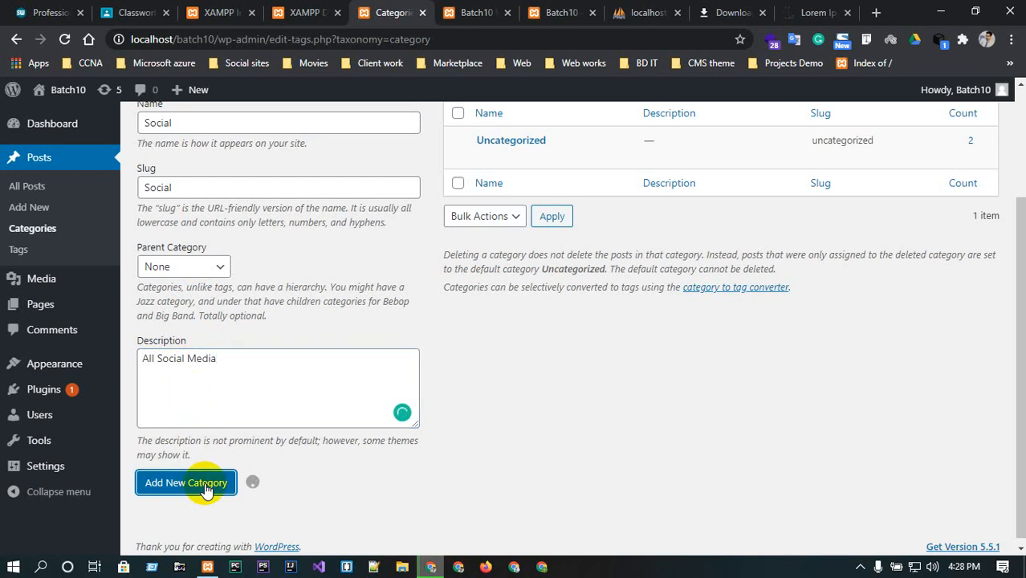
Add a category named FB with slug fb and Social as its parent category.
scroll(481, 265, "up", 3)
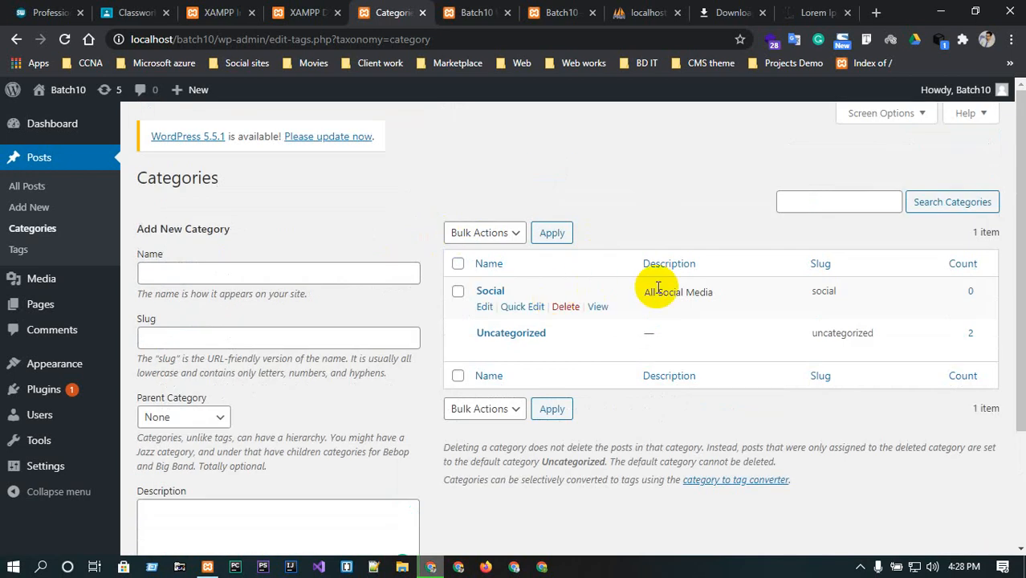
left_click(235, 280)
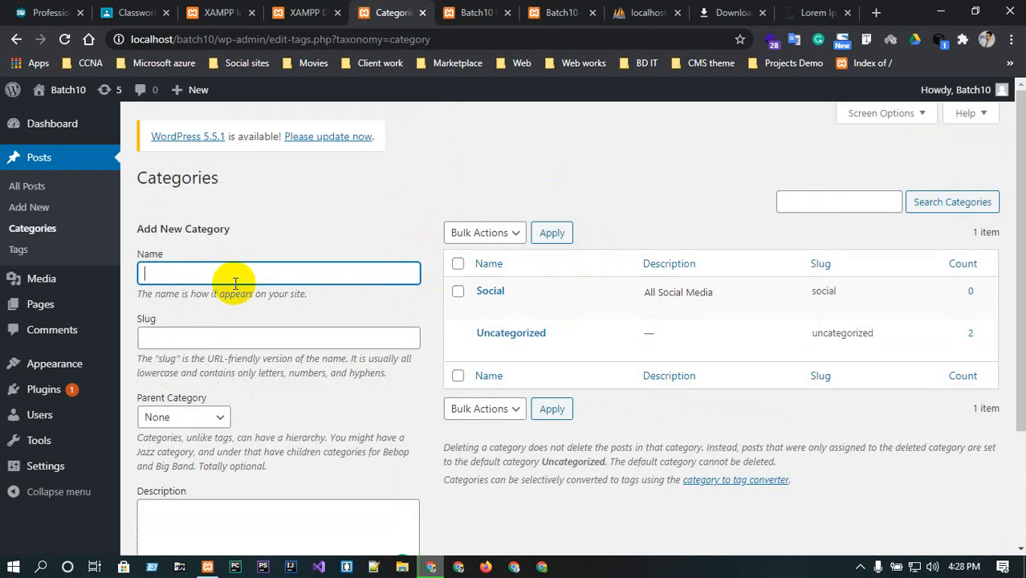
left_click(211, 340)
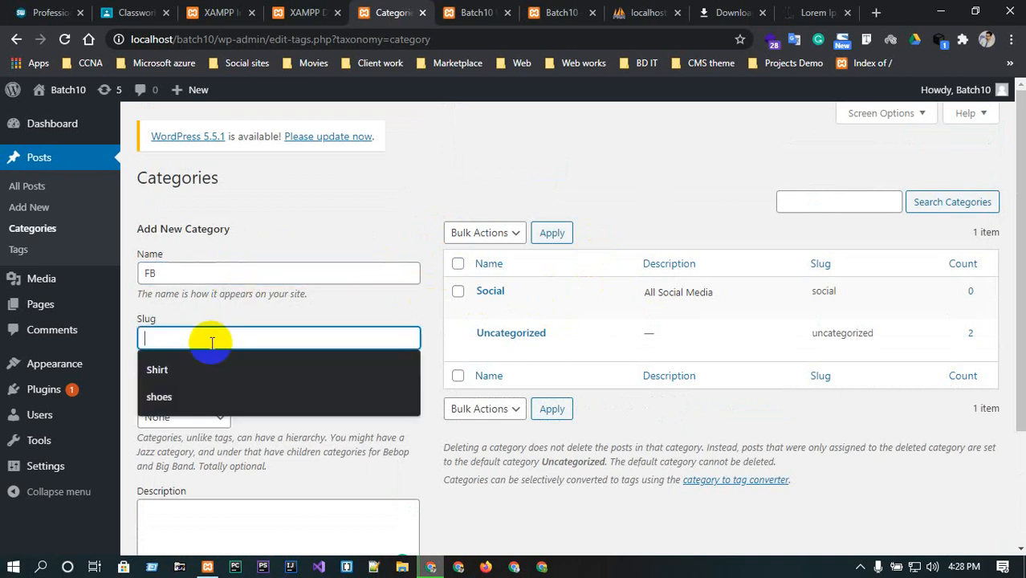
type("fb")
scroll(194, 361, "down", 1)
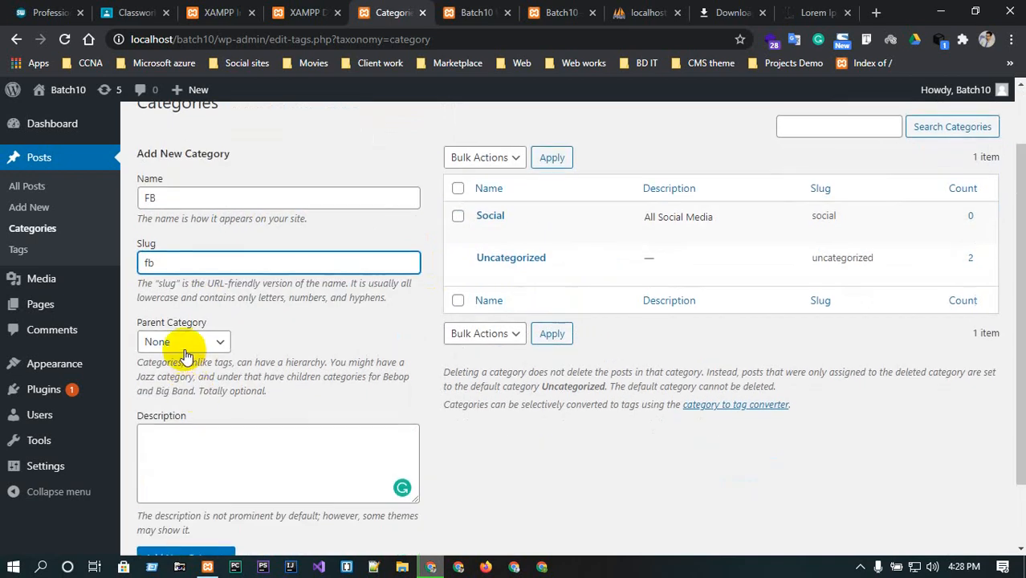
left_click(185, 343)
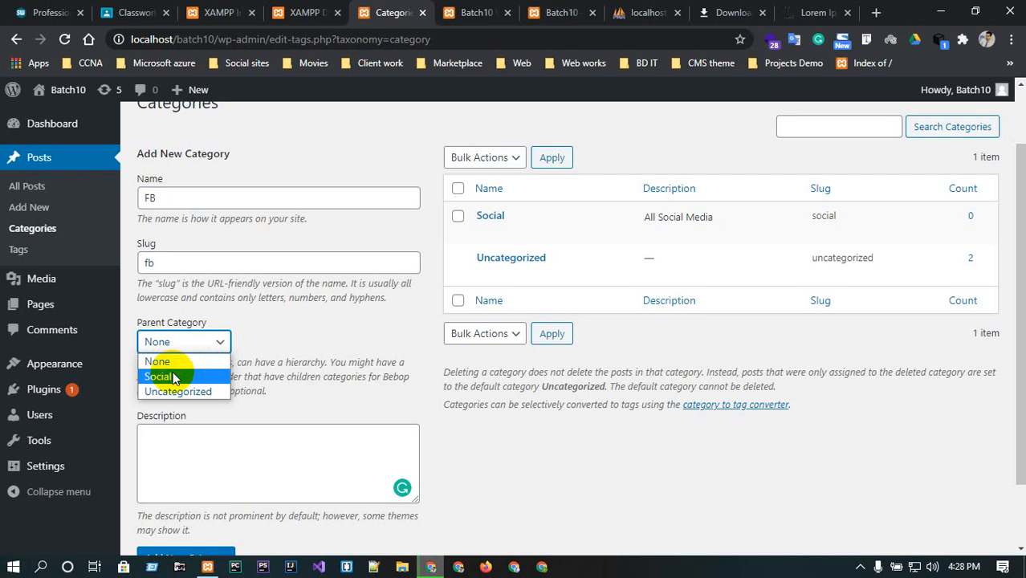
left_click(172, 378)
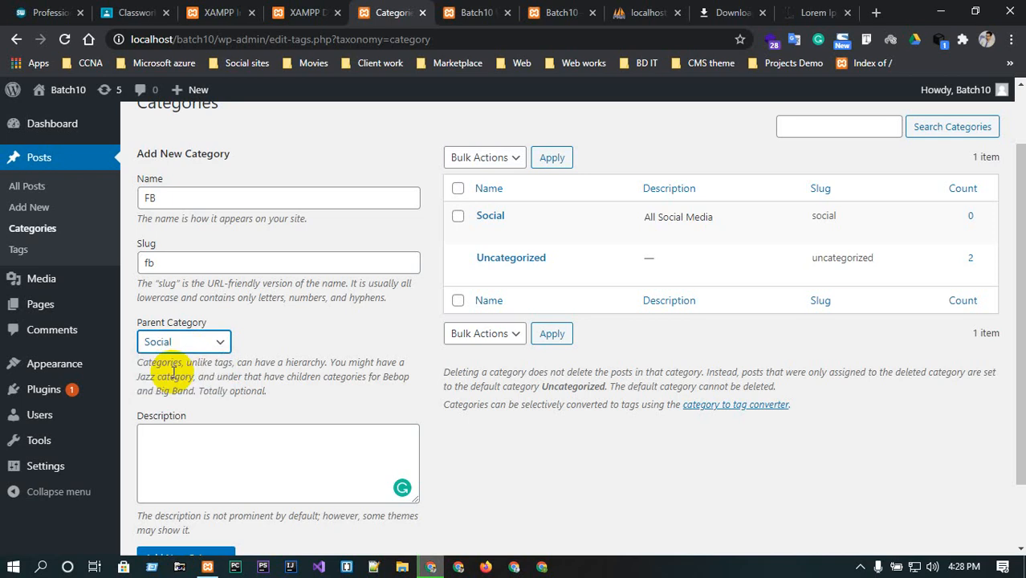
left_click(195, 430)
scroll(196, 430, "down", 1)
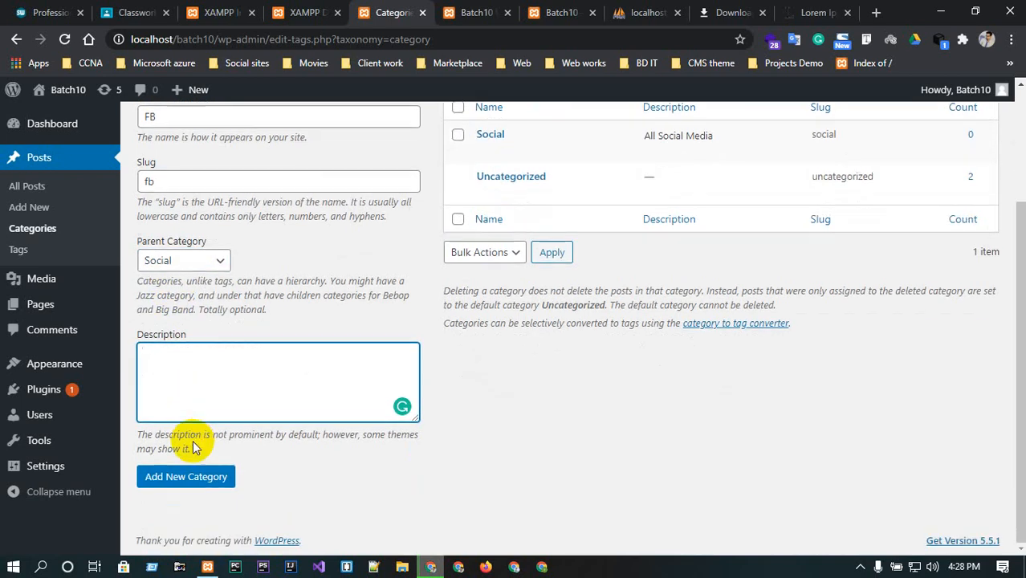
left_click(190, 482)
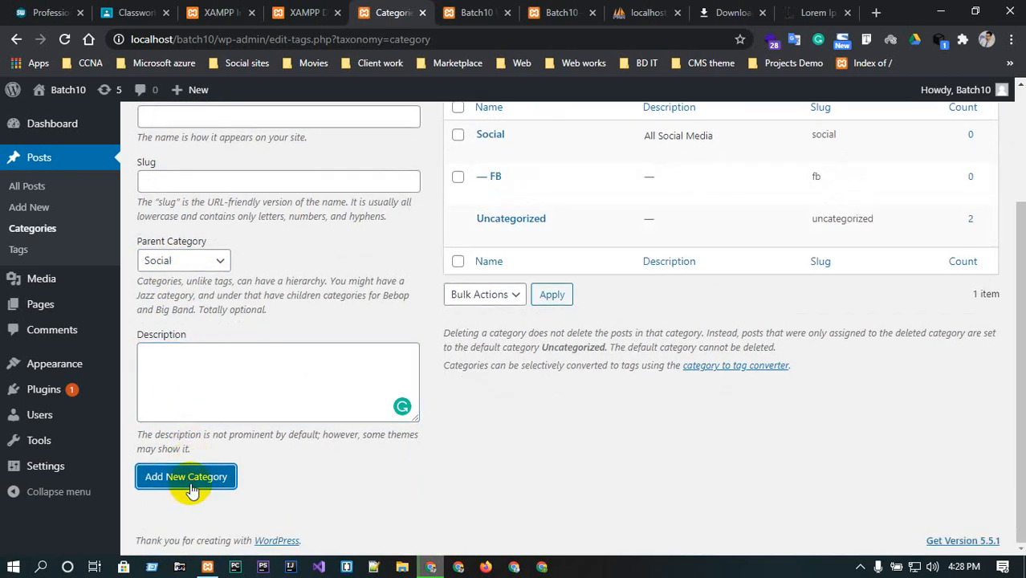
Add a category named twitter with slug twitter and Social as its parent category.
scroll(482, 385, "up", 3)
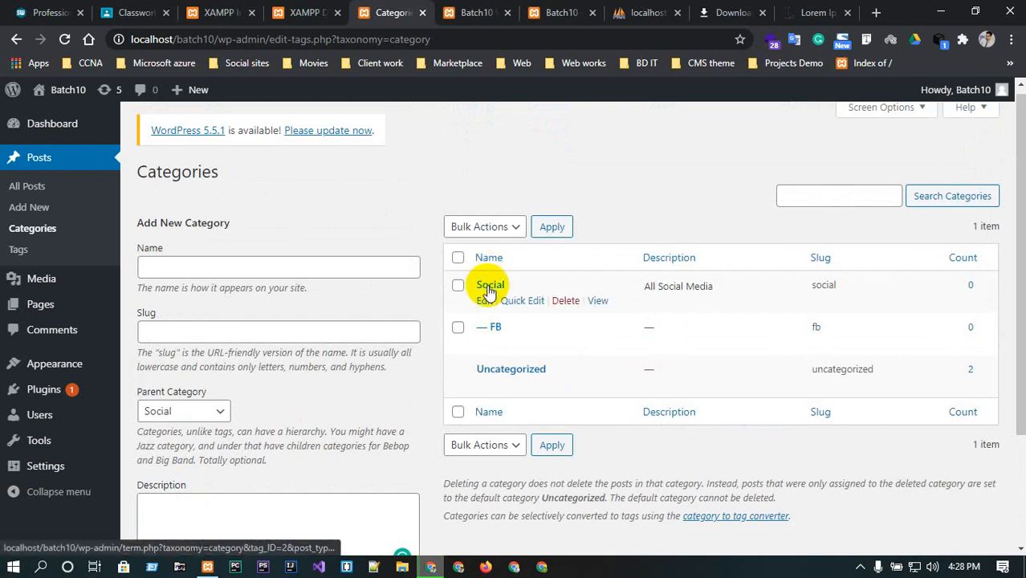
scroll(488, 293, "down", 1)
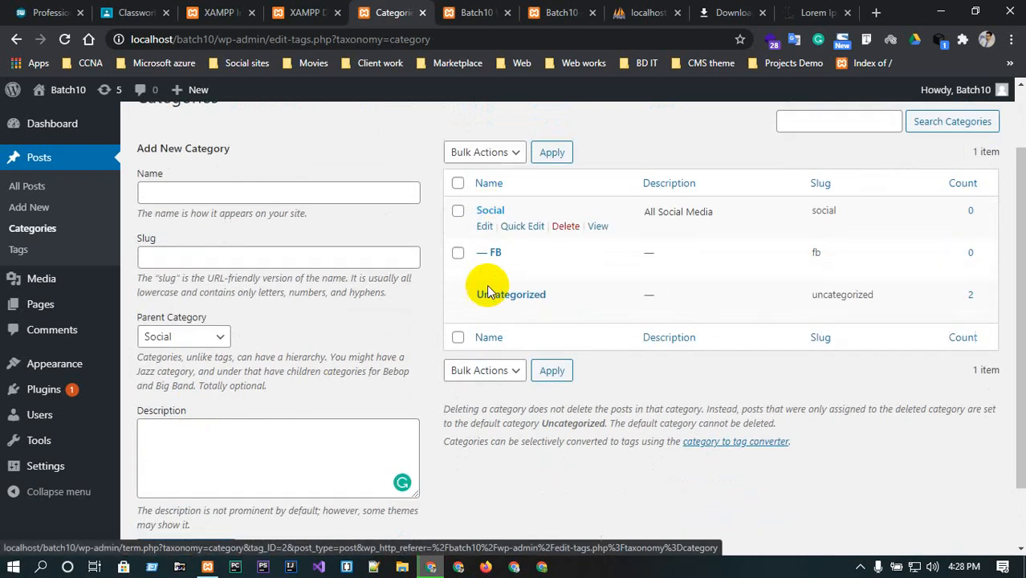
left_click(259, 189)
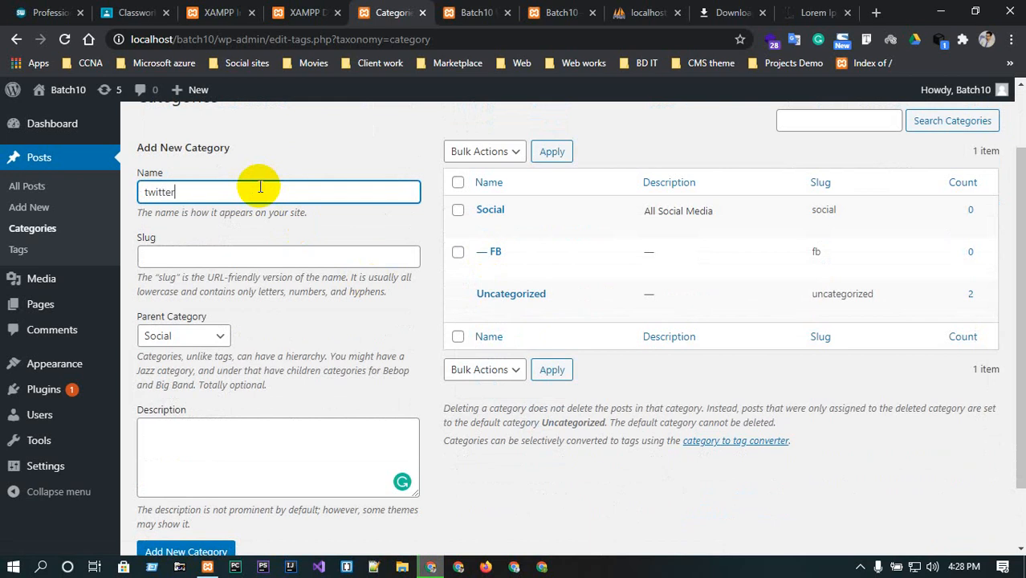
left_click(209, 256)
type("twitter")
scroll(211, 264, "down", 1)
left_click(205, 263)
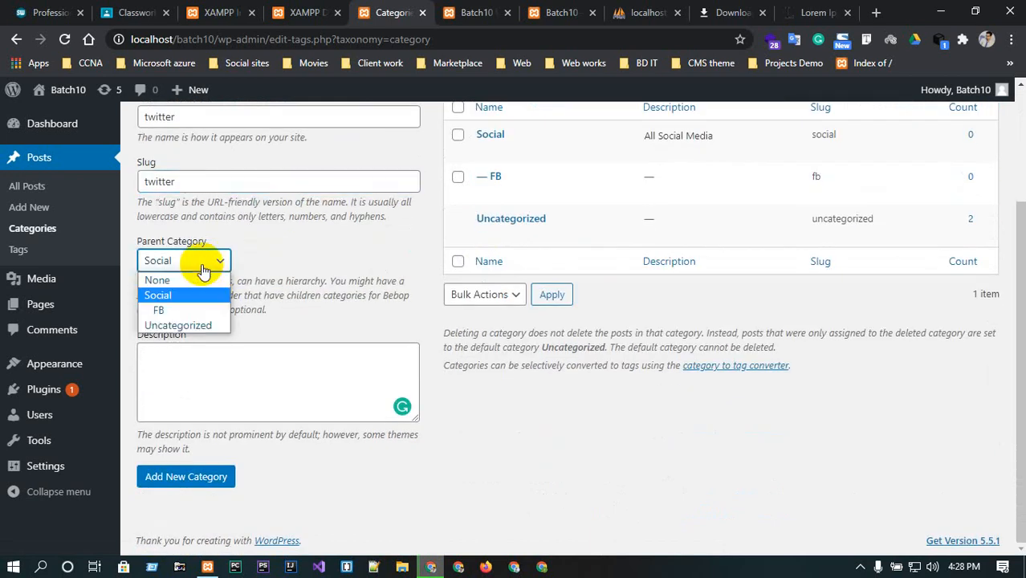
left_click(172, 295)
left_click(206, 476)
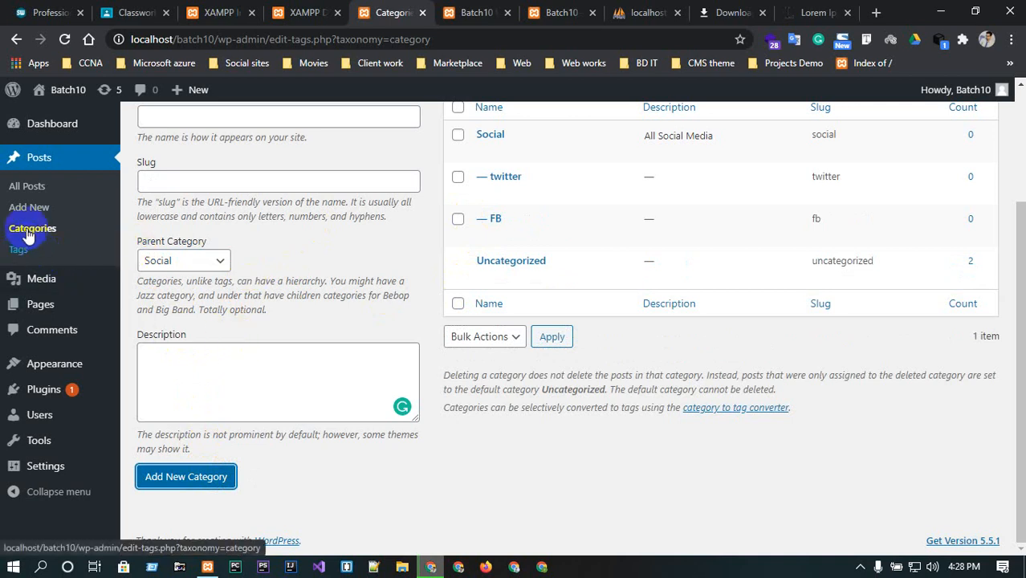
left_click(30, 188)
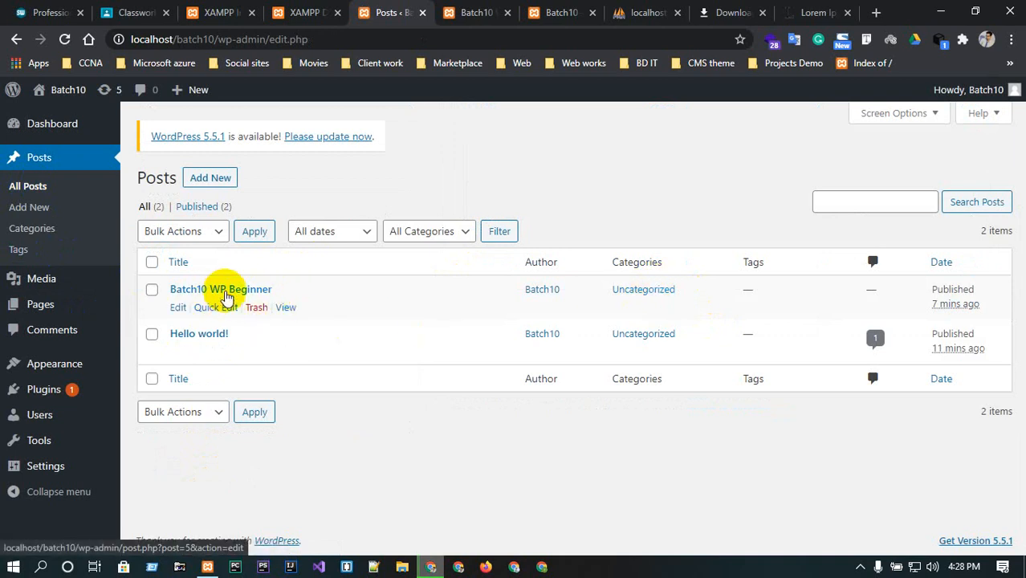
left_click(212, 307)
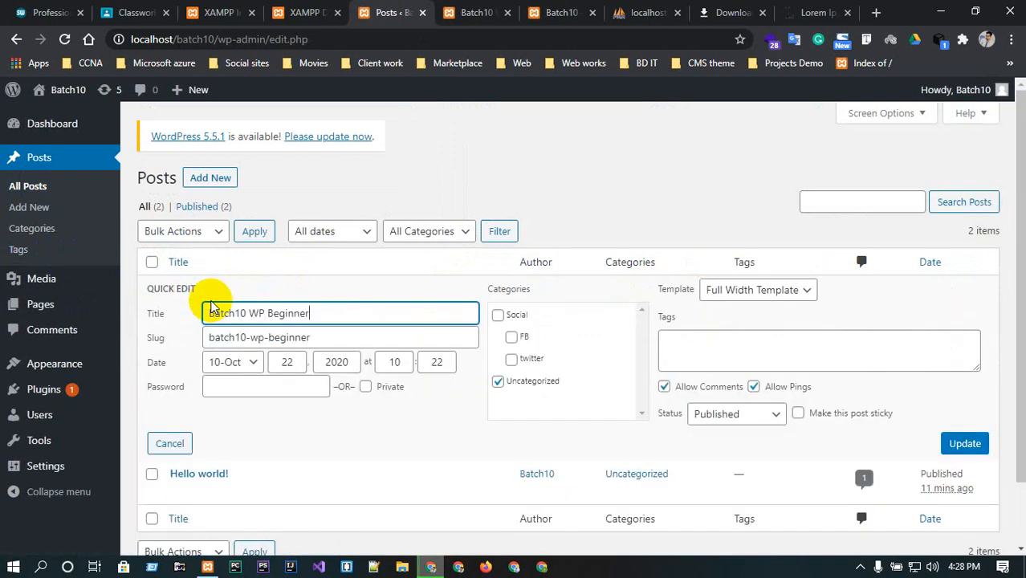
left_click(497, 382)
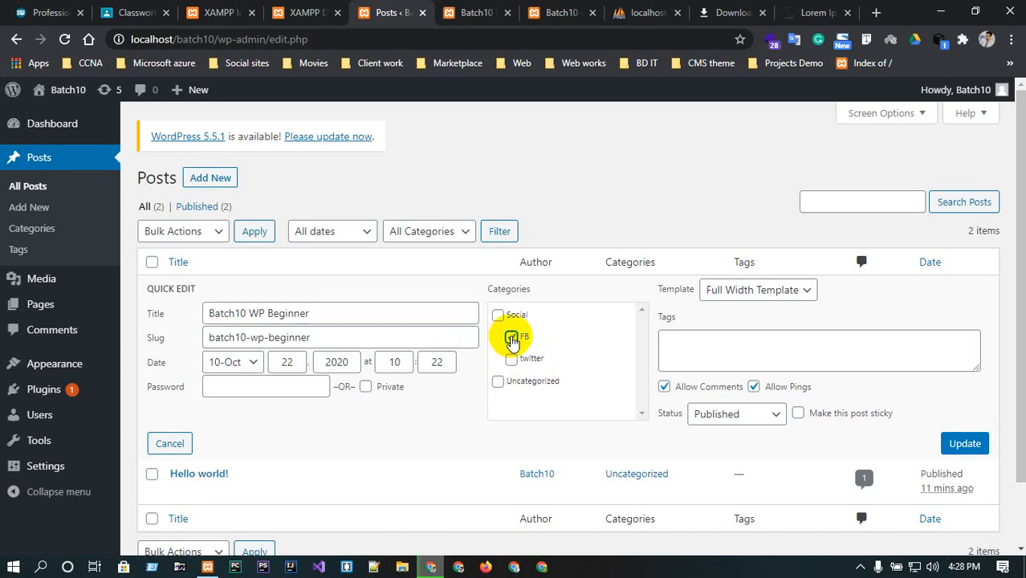
left_click(511, 337)
left_click(960, 444)
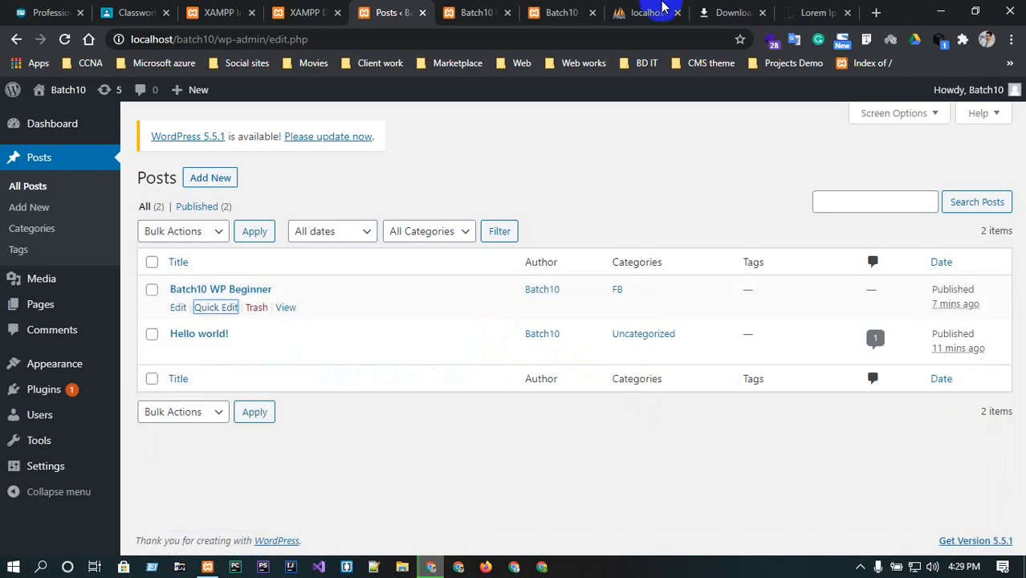
left_click(480, 8)
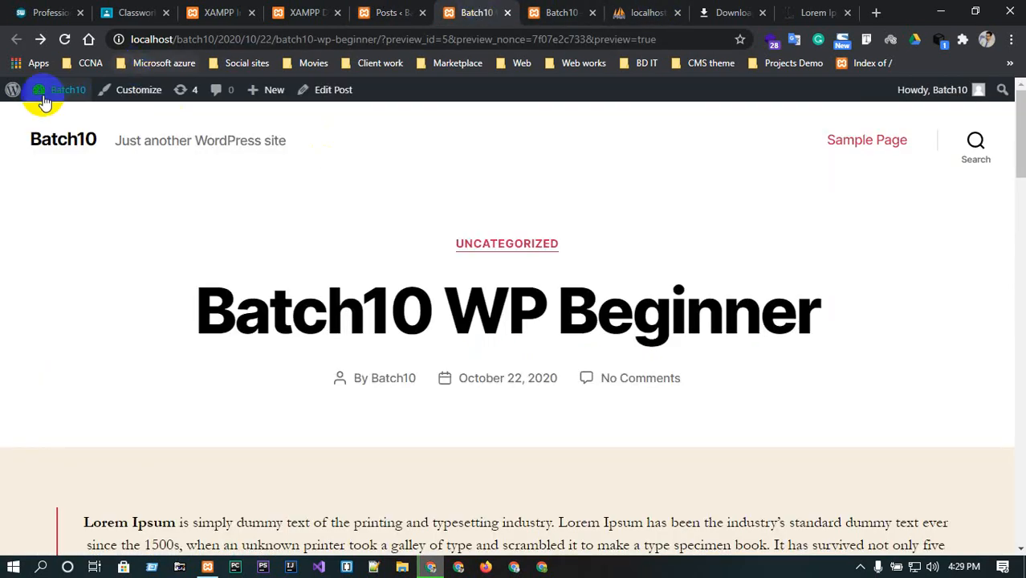
left_click(69, 139)
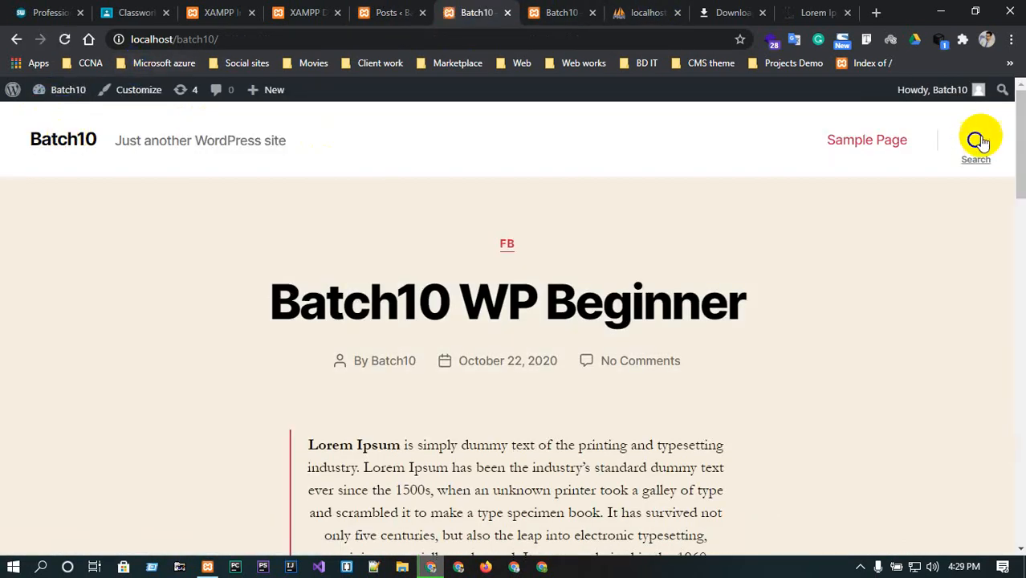
left_click(977, 141)
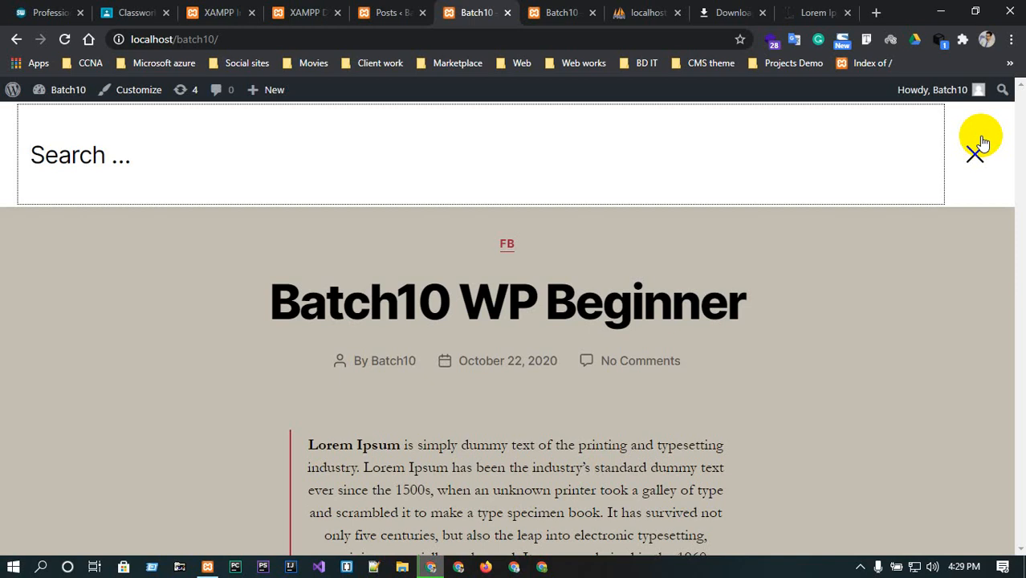
Search the site for "fb" and scroll through the search results page.
type("fb")
key("Return")
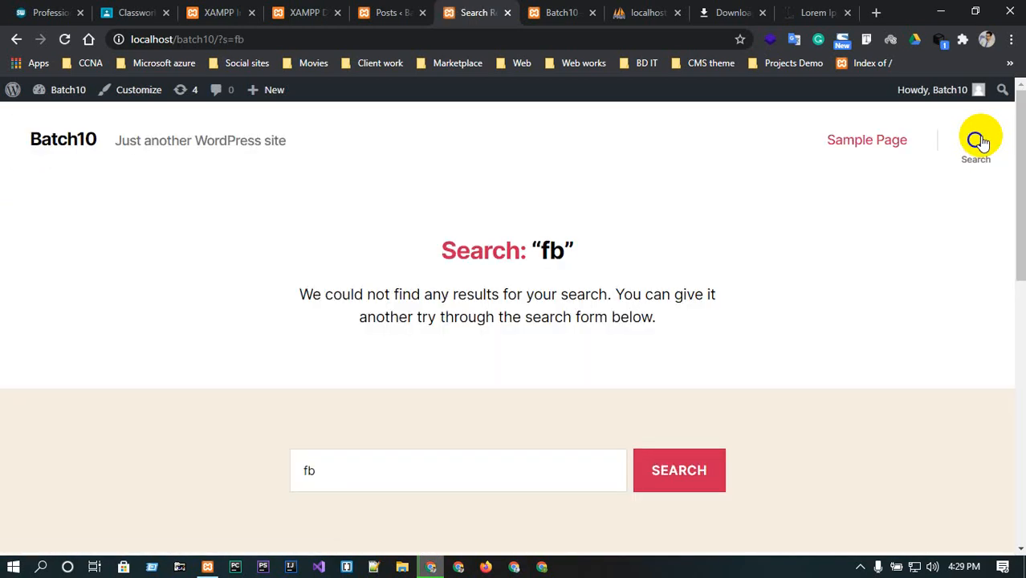
scroll(962, 314, "down", 8)
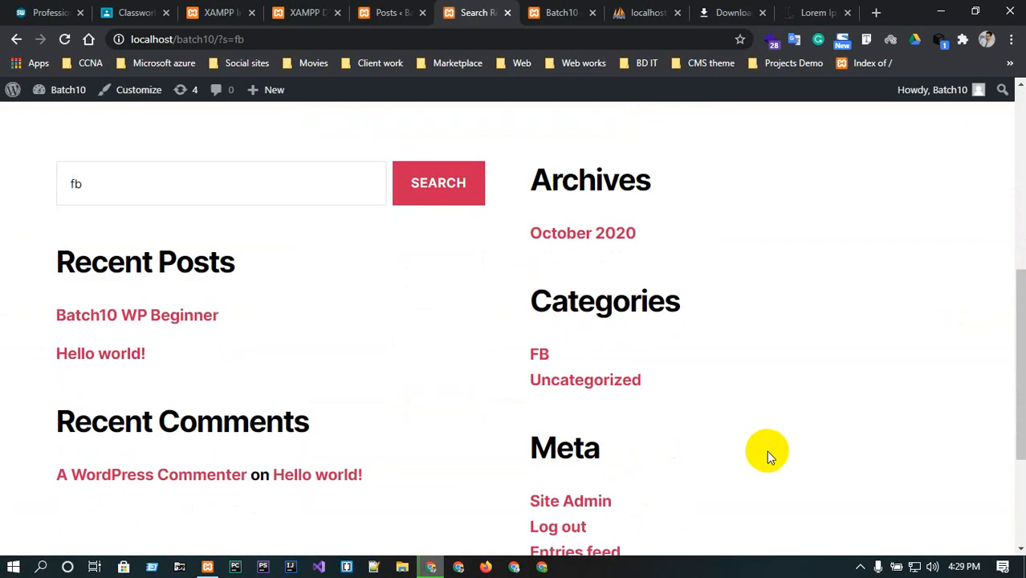
scroll(766, 450, "down", 1)
scroll(774, 473, "up", 5)
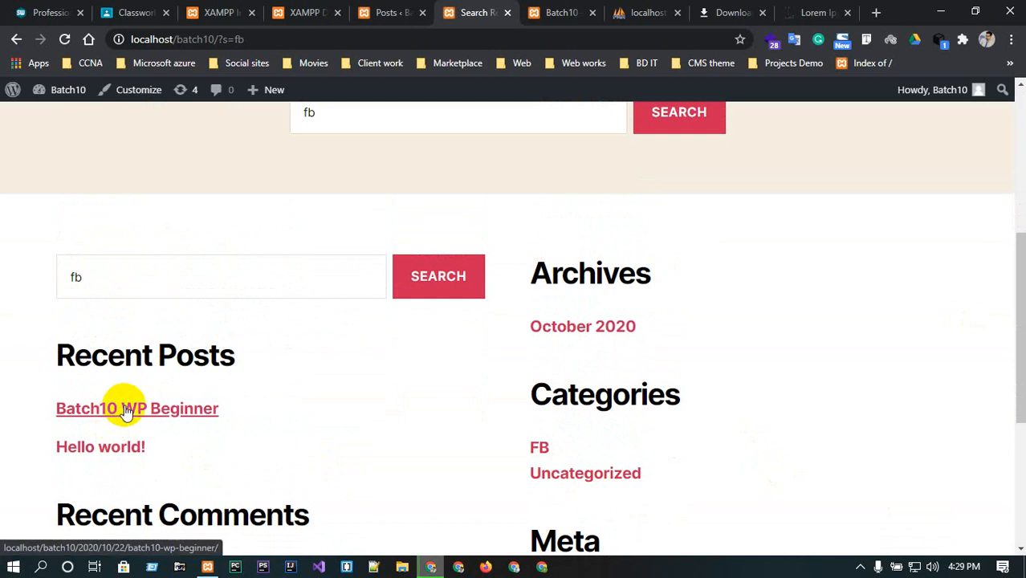
scroll(124, 407, "up", 6)
Add a tag named news with slug twitter on the Tags page.
left_click(381, 8)
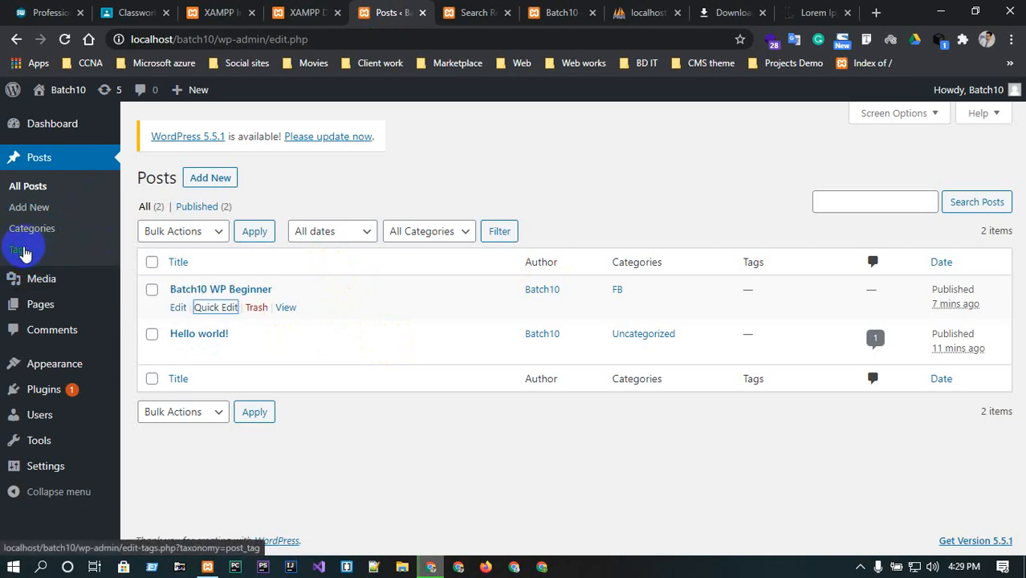
left_click(20, 250)
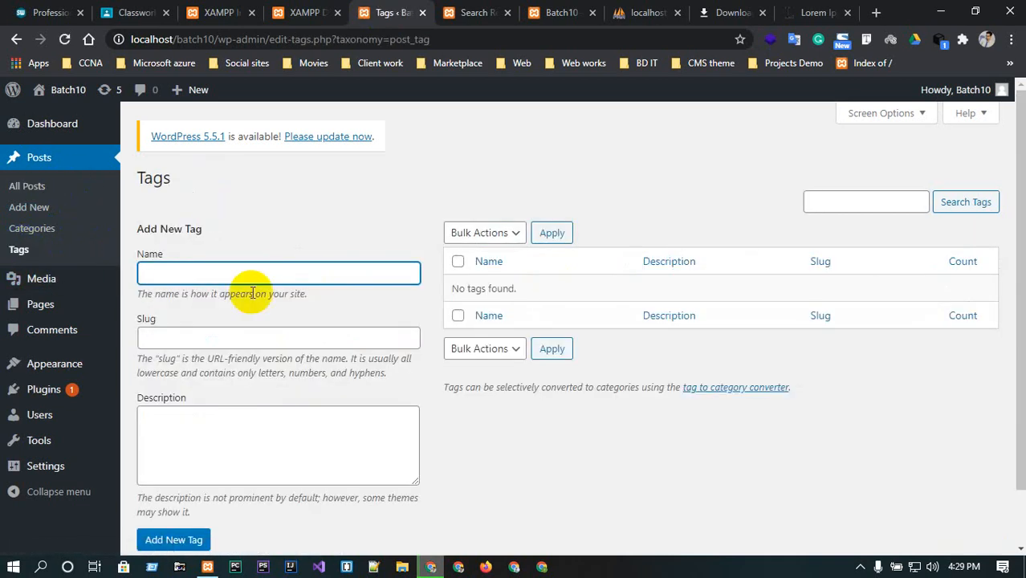
scroll(419, 269, "down", 1)
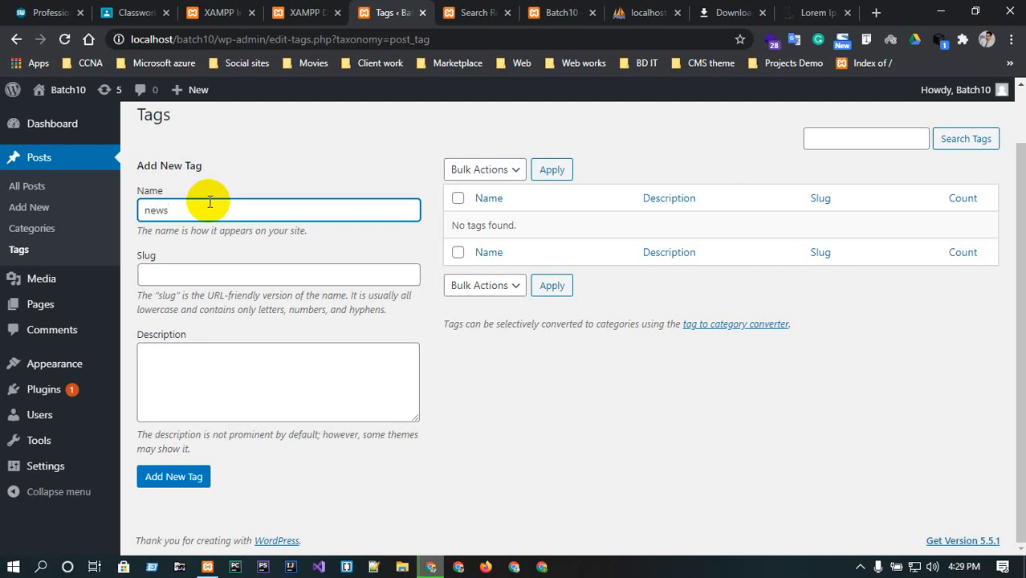
double_click(209, 202)
left_click(225, 273)
type("twitter")
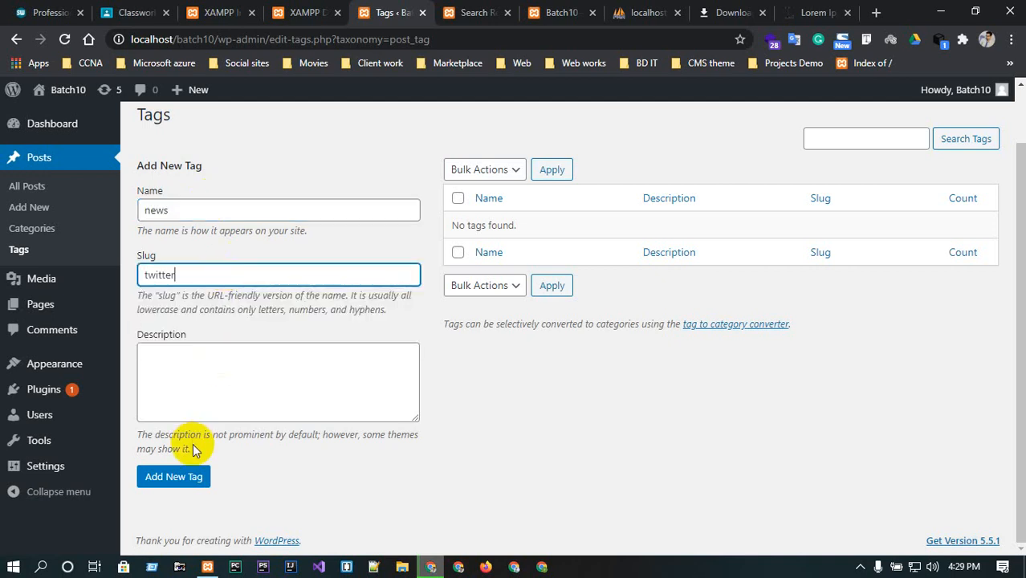
left_click(173, 476)
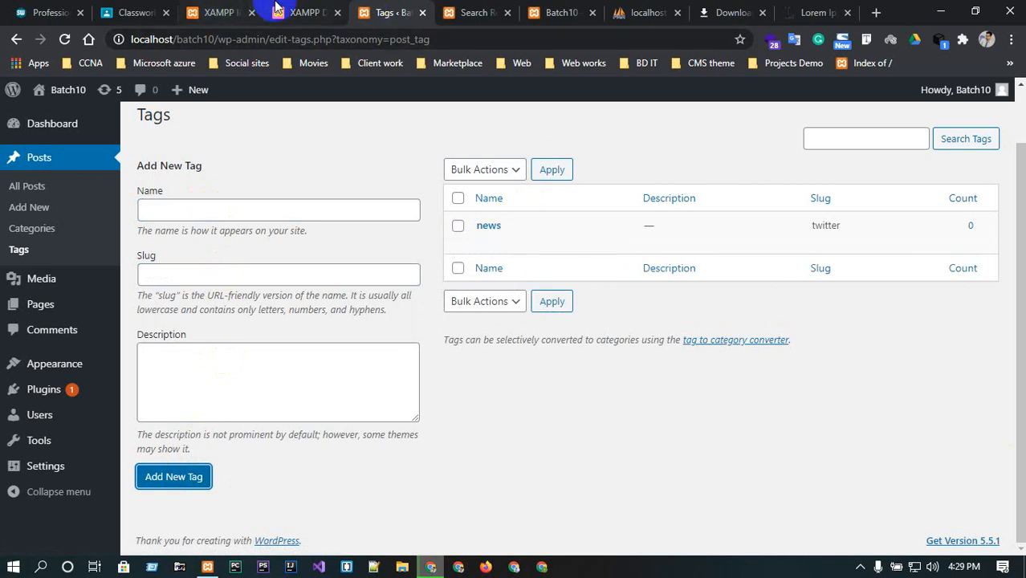
left_click(305, 10)
left_click(367, 13)
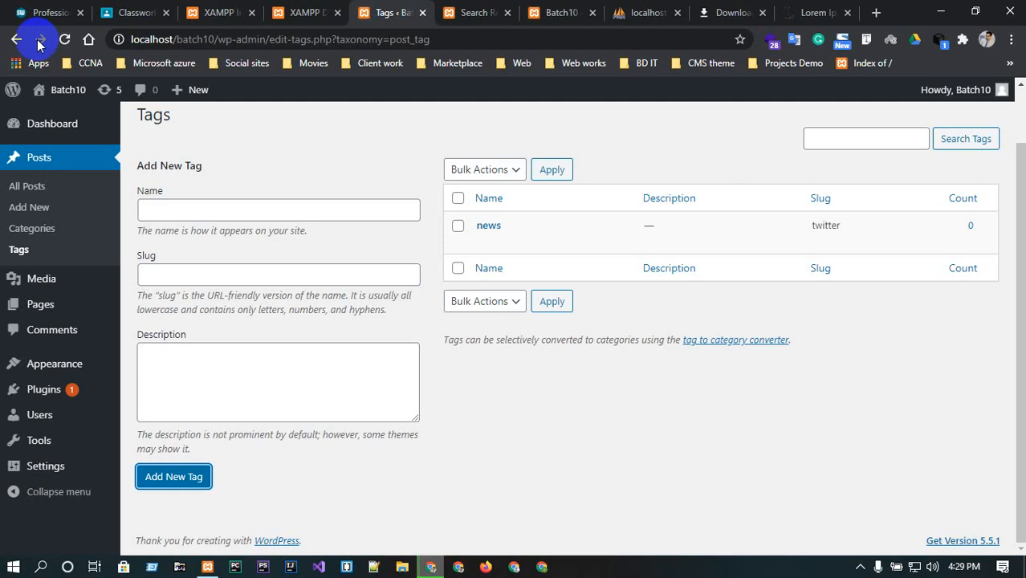
left_click(25, 186)
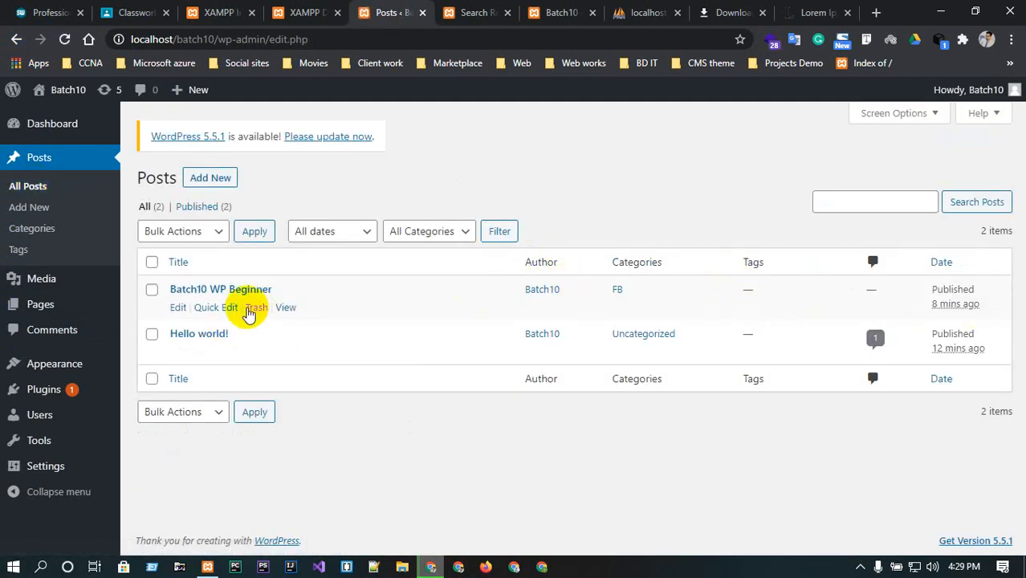
left_click(228, 306)
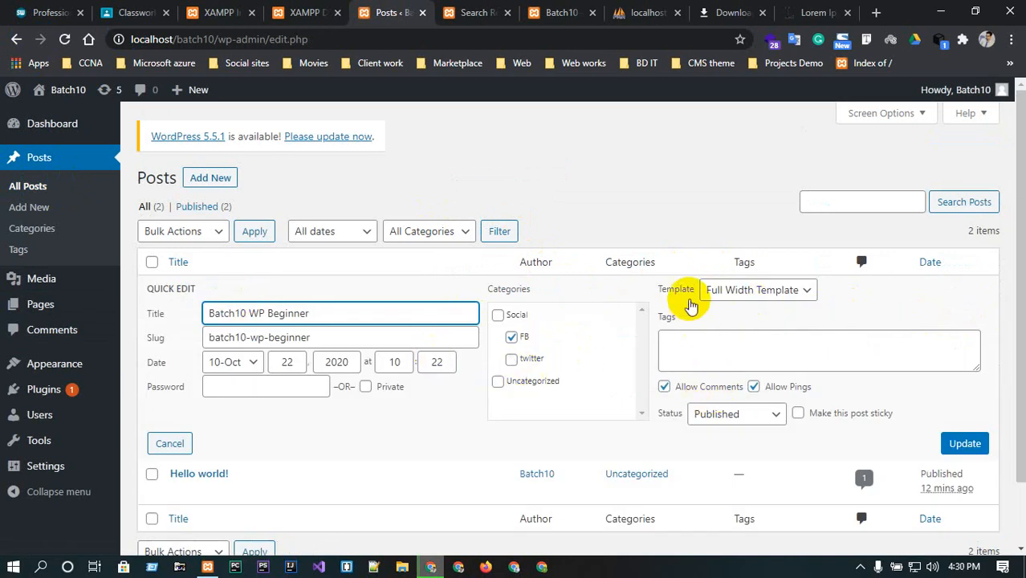
left_click(772, 297)
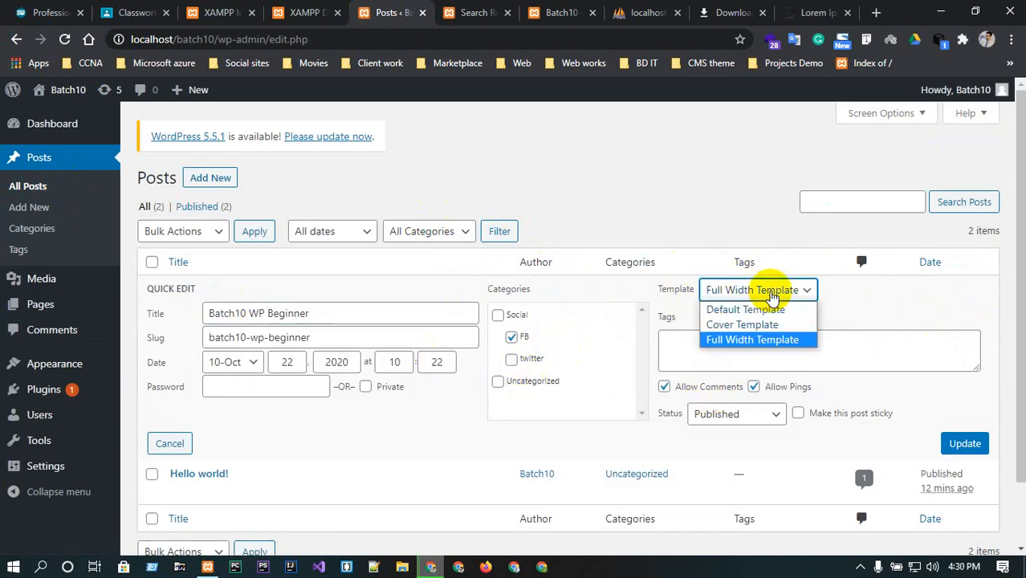
left_click(771, 292)
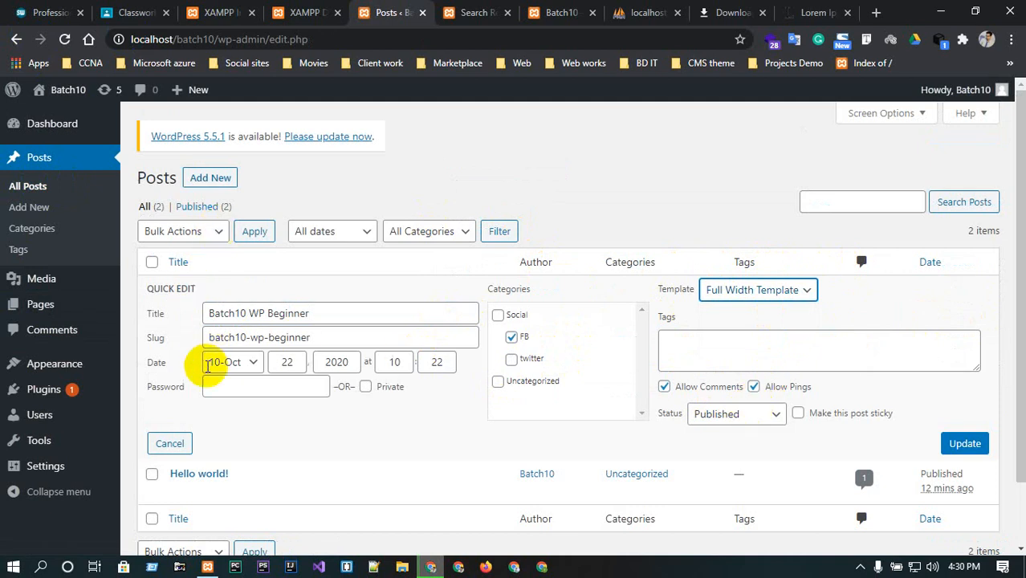
scroll(305, 394, "down", 2)
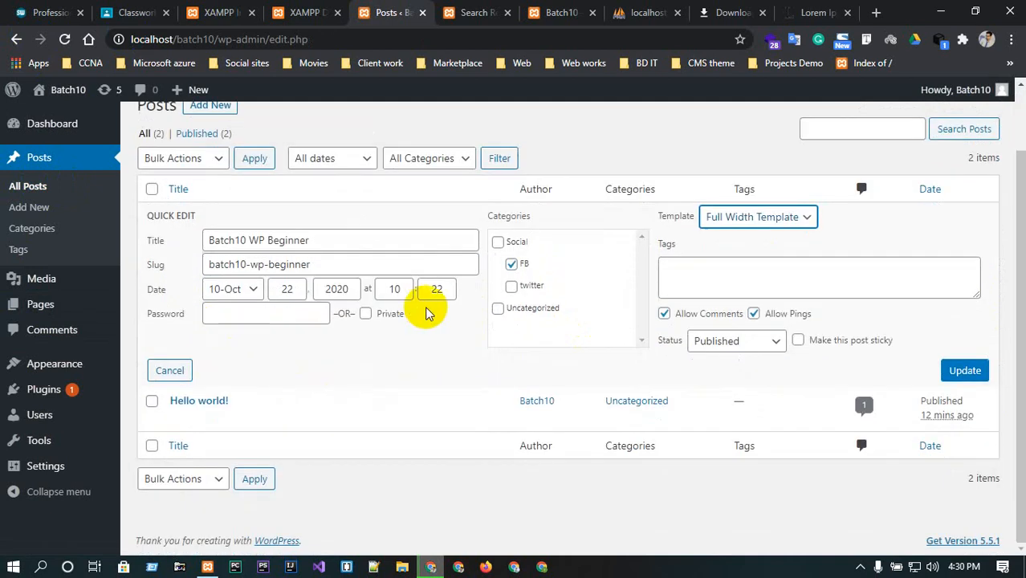
left_click(737, 190)
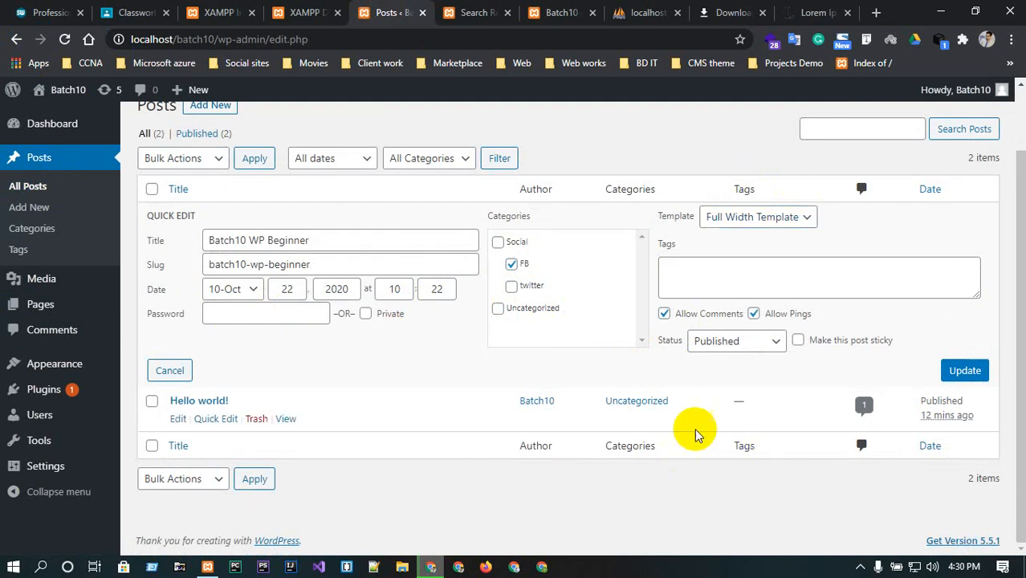
mouse_move(213, 400)
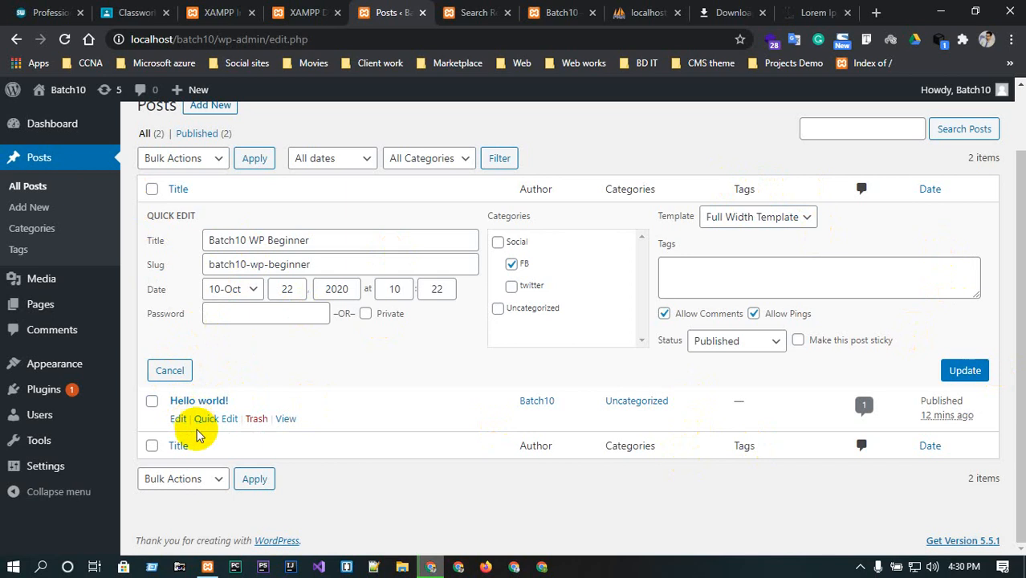
left_click(67, 38)
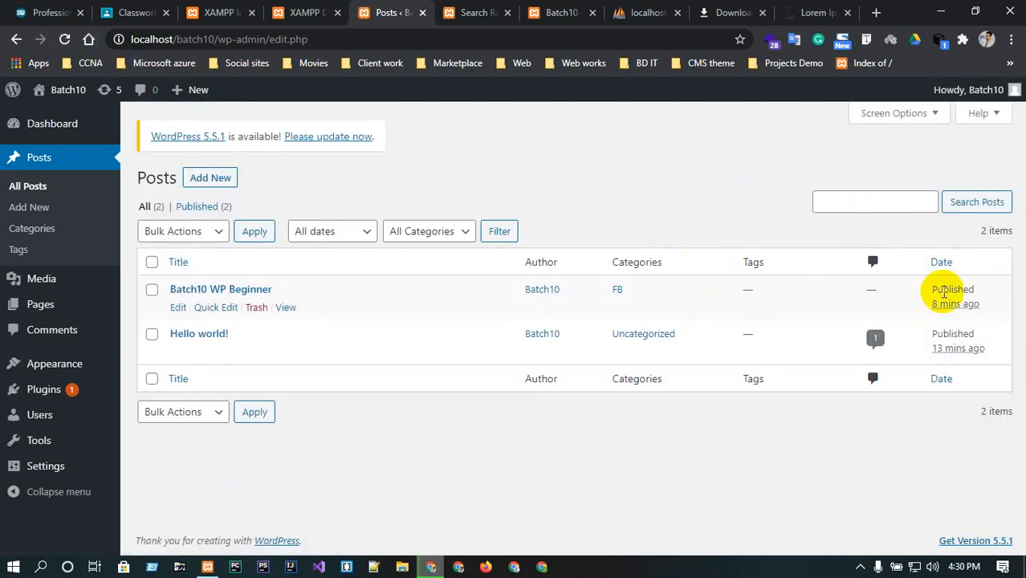
left_click(177, 308)
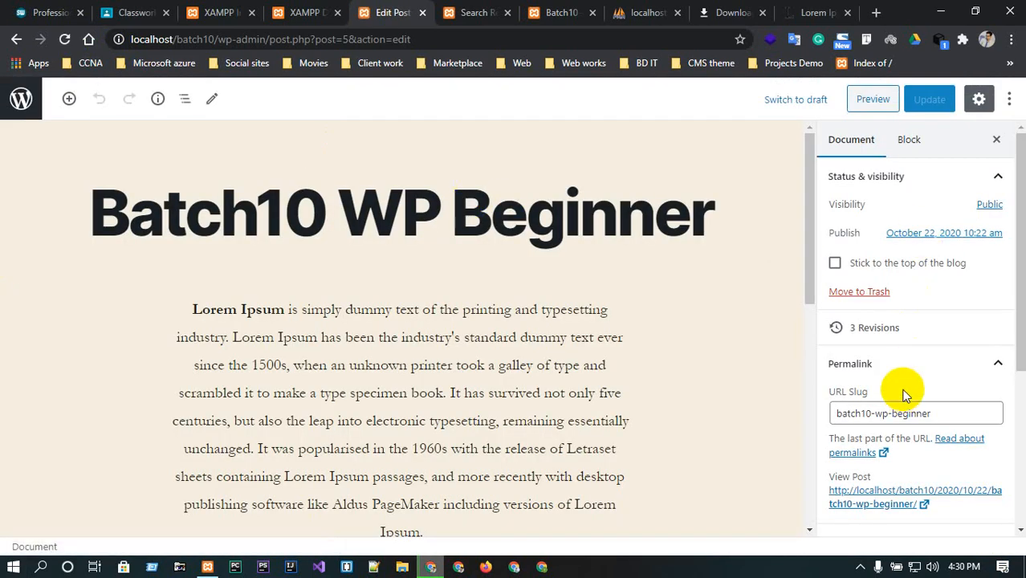
scroll(903, 393, "down", 2)
left_click(948, 267)
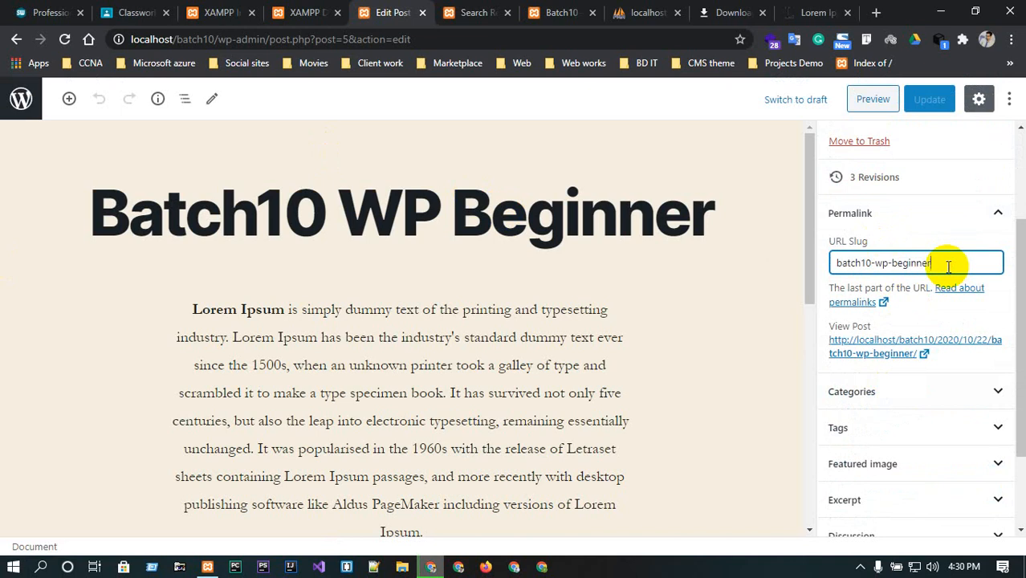
left_click_drag(849, 241, 867, 240)
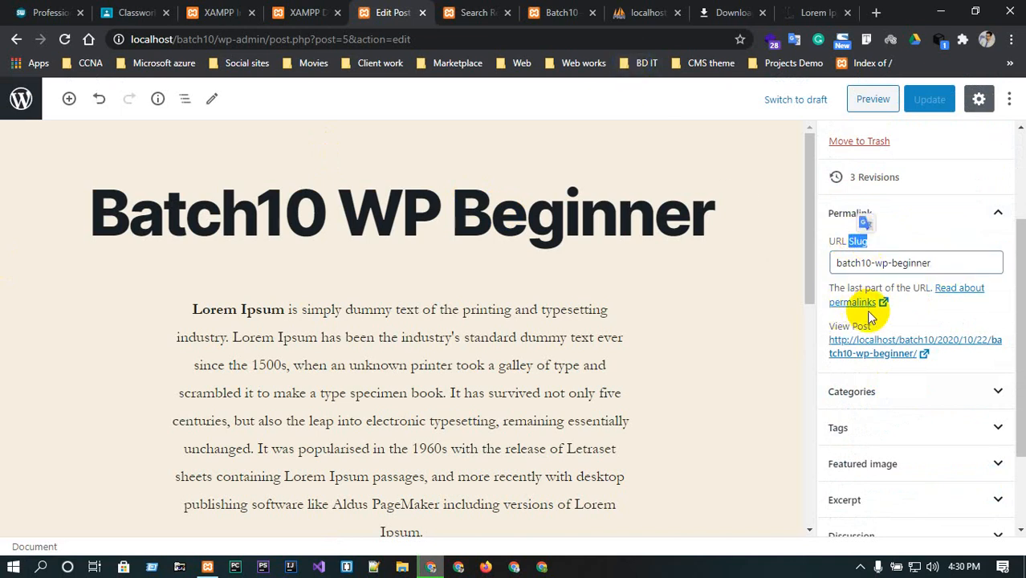
scroll(871, 321, "down", 1)
left_click(909, 351)
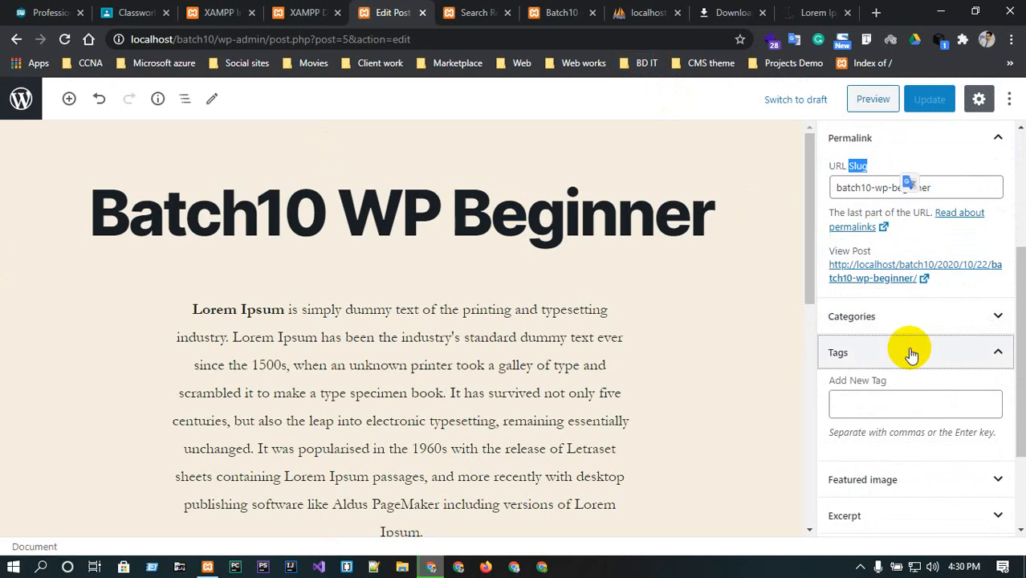
left_click(897, 406)
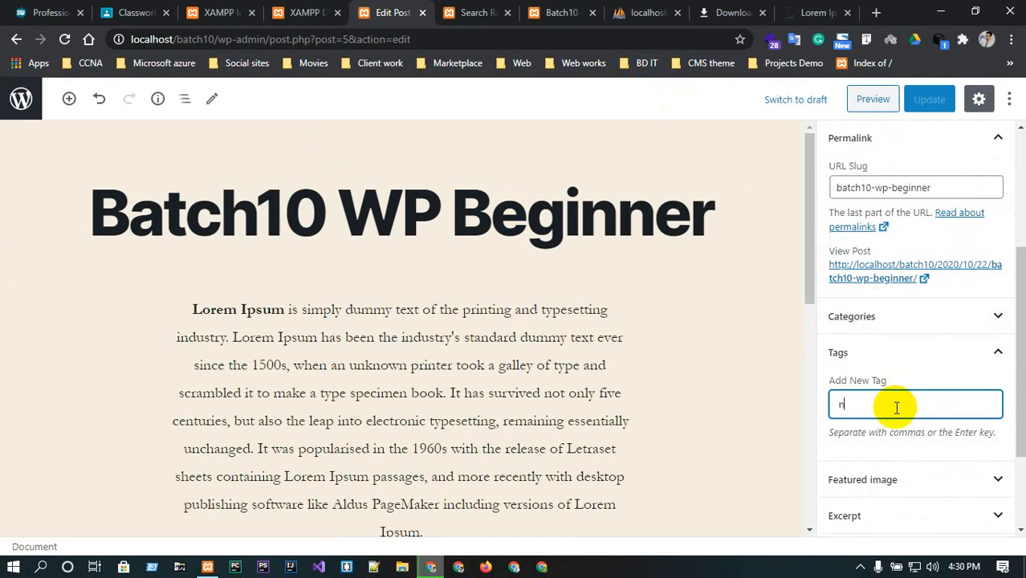
type("news")
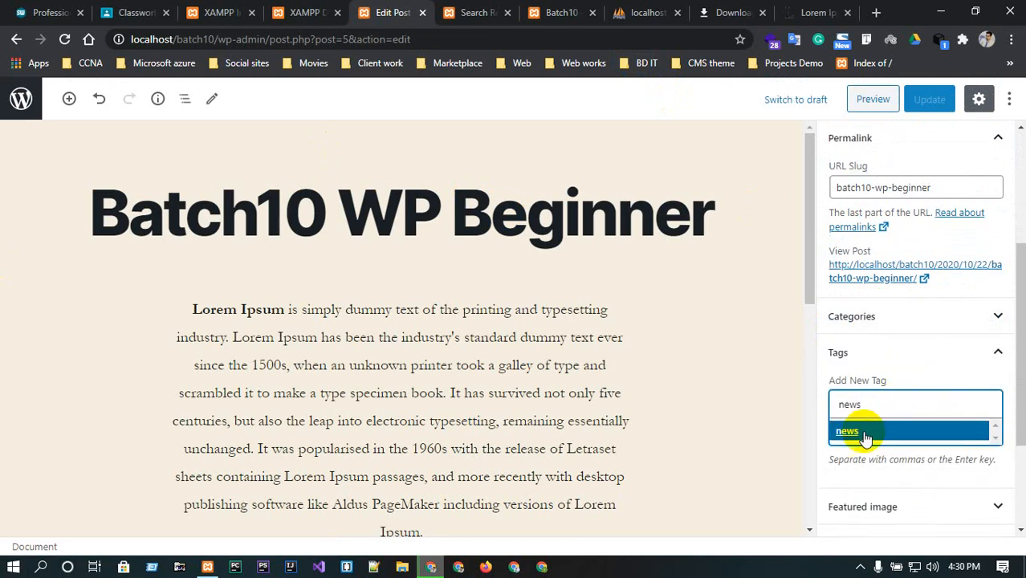
left_click(865, 435)
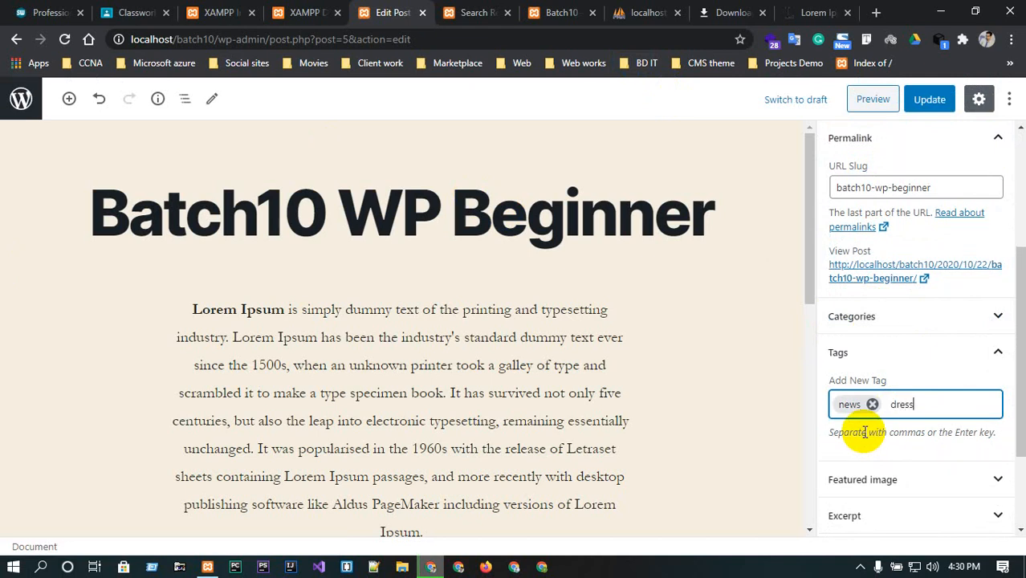
Add and remove a dress tag, then leave the editor discarding the unsaved changes.
type("dress")
key("Return")
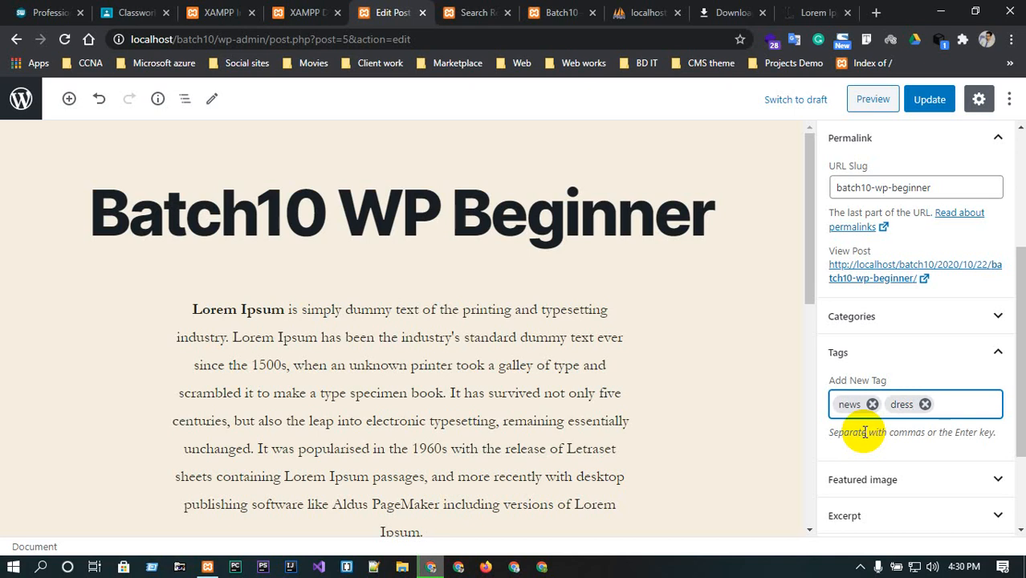
left_click(925, 403)
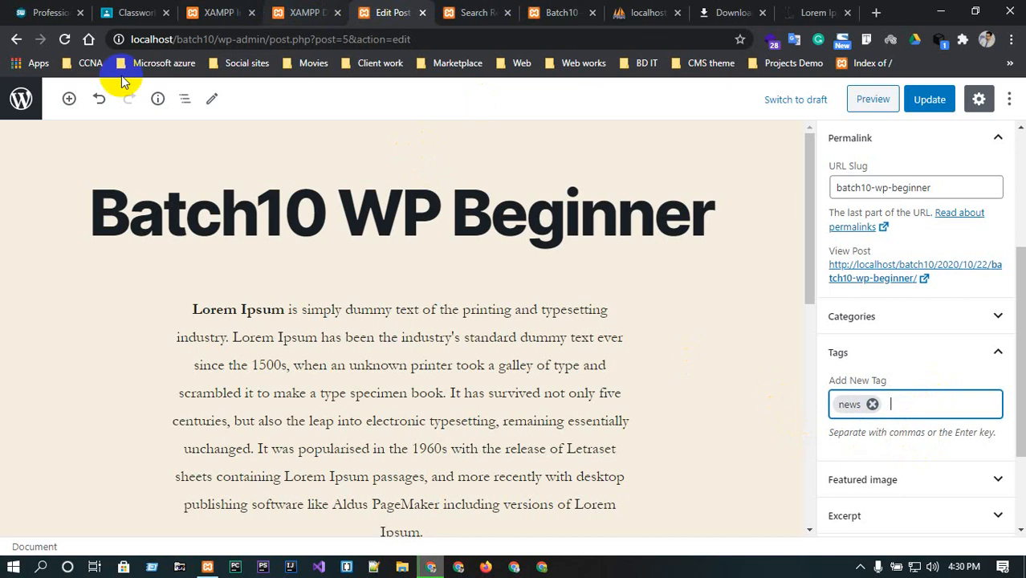
left_click(14, 39)
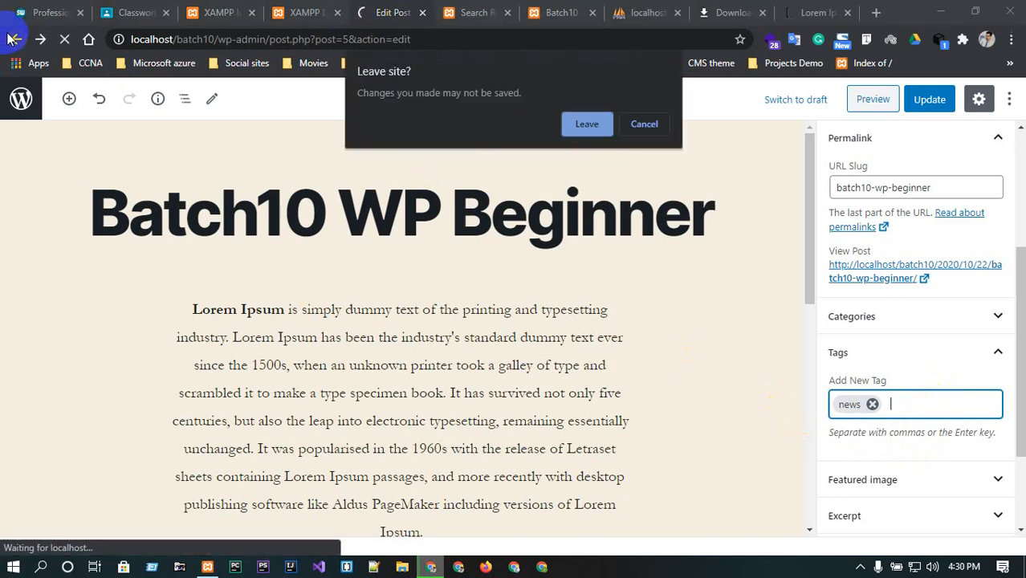
left_click(586, 125)
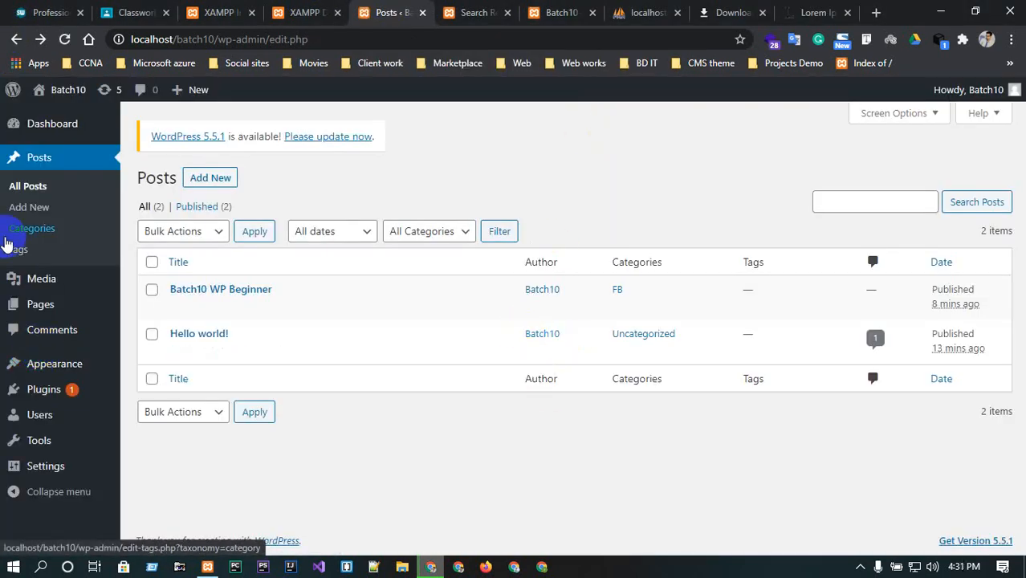
Open the Media Library and its upload area, then cancel the file picker.
mouse_move(33, 278)
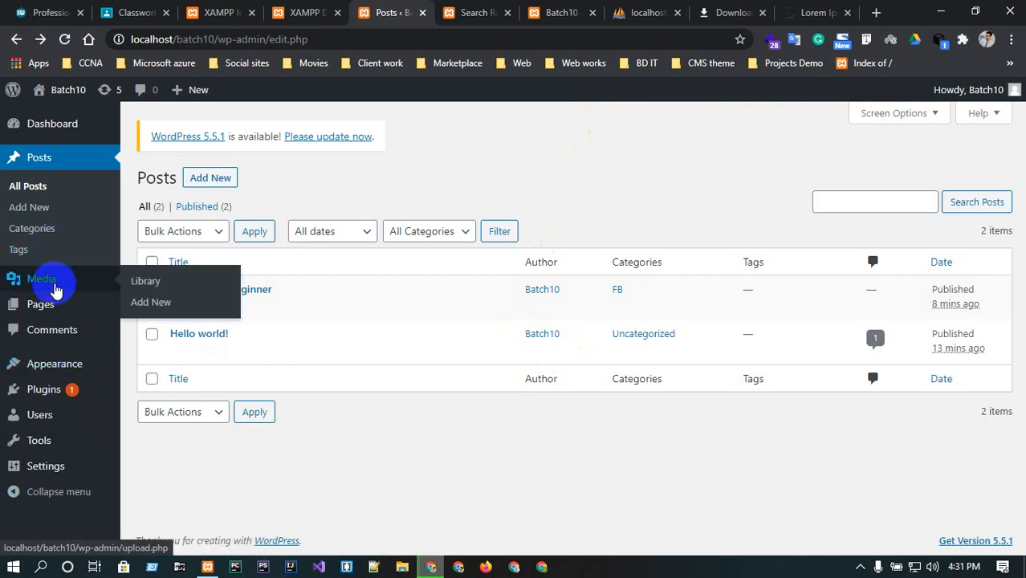
left_click(53, 284)
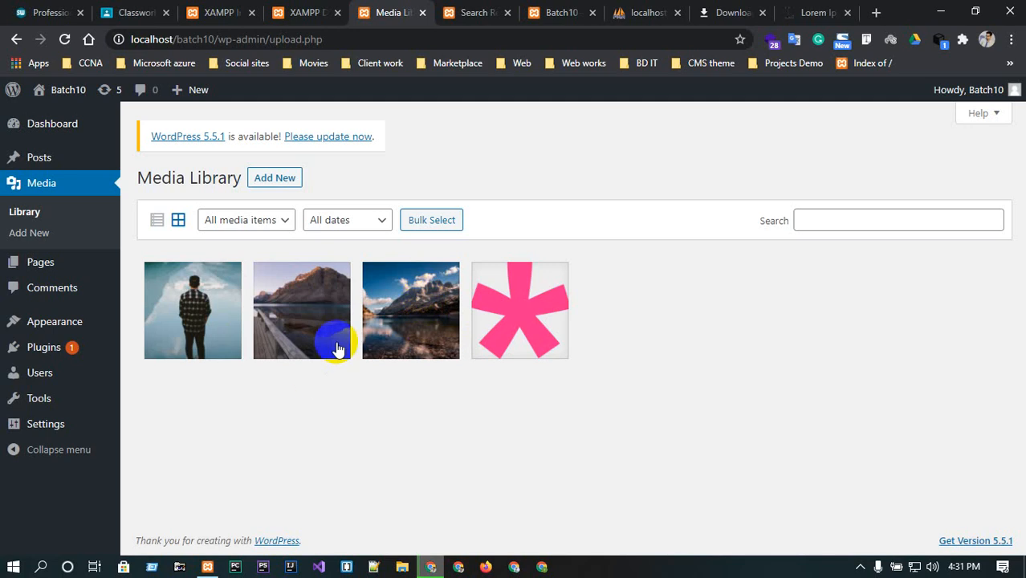
left_click(26, 212)
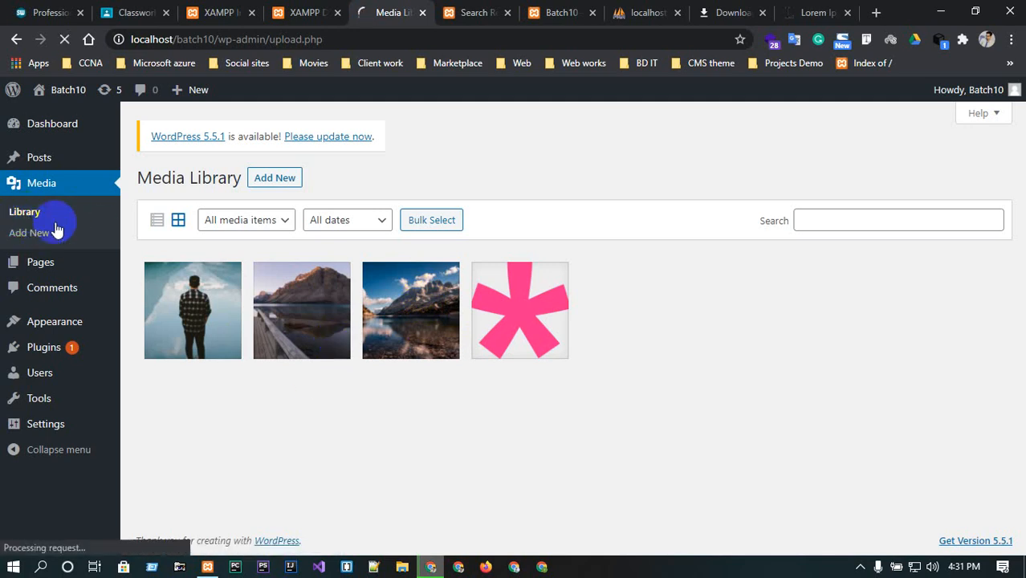
left_click(265, 178)
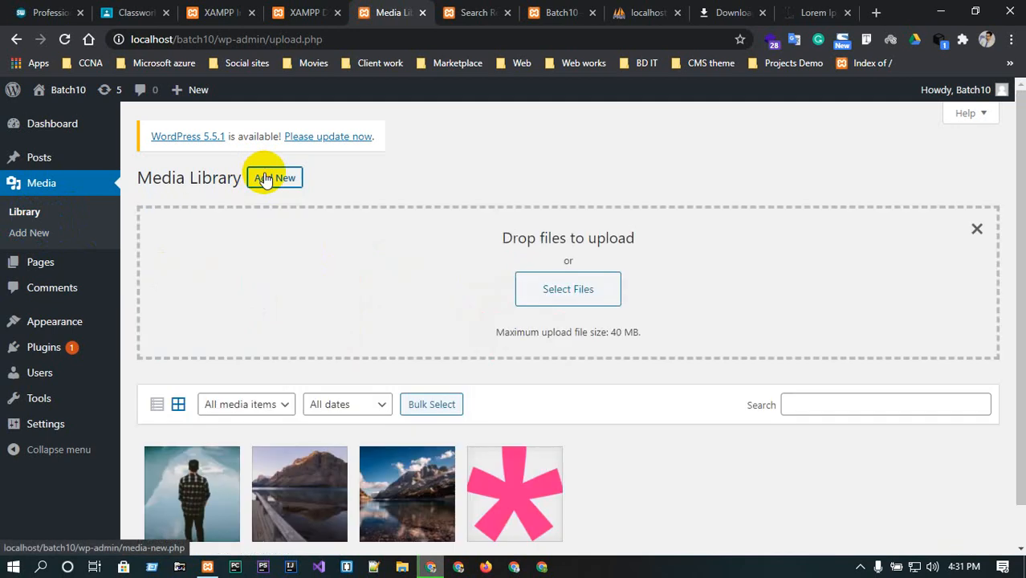
left_click(600, 285)
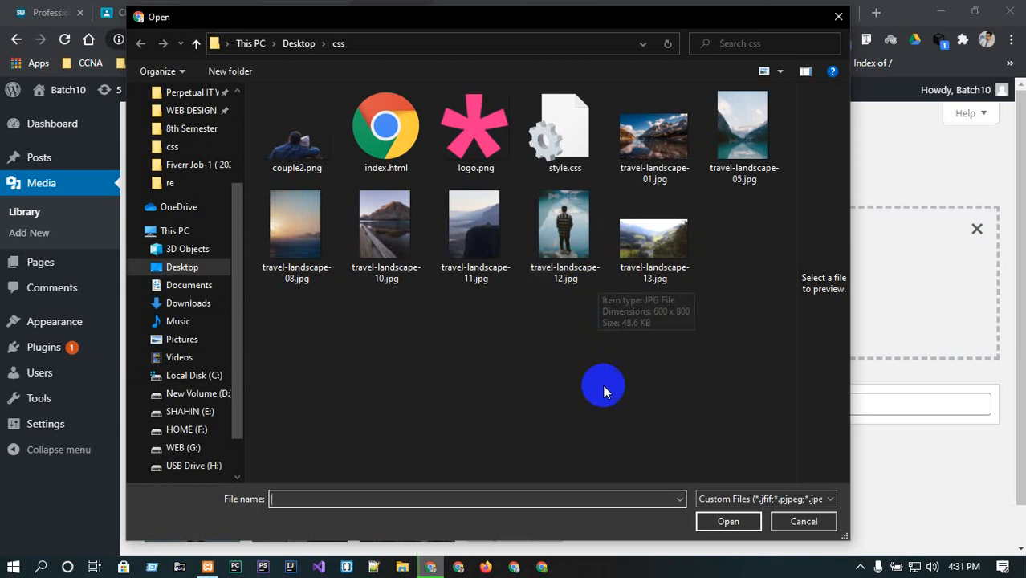
left_click(804, 521)
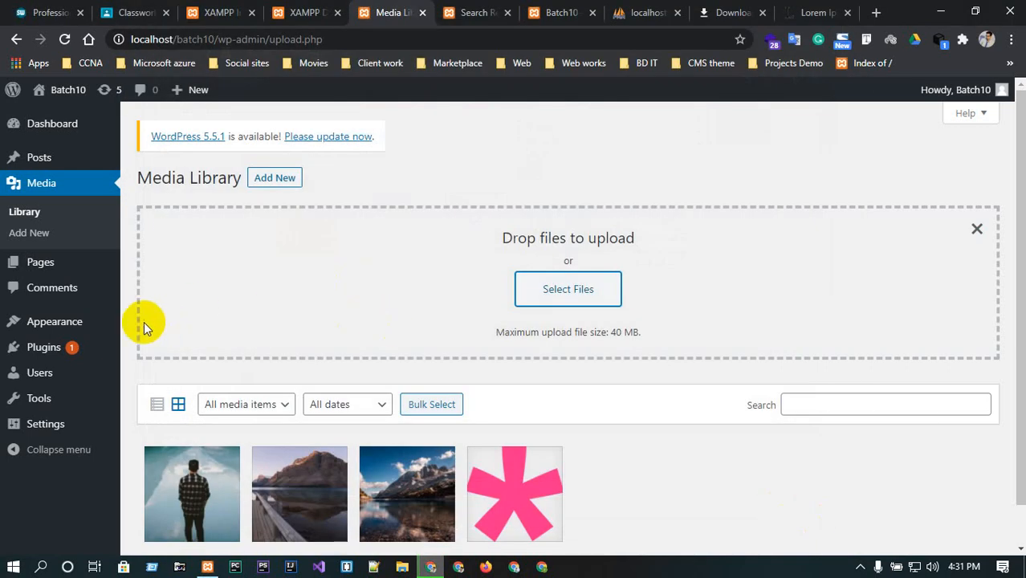
mouse_move(45, 273)
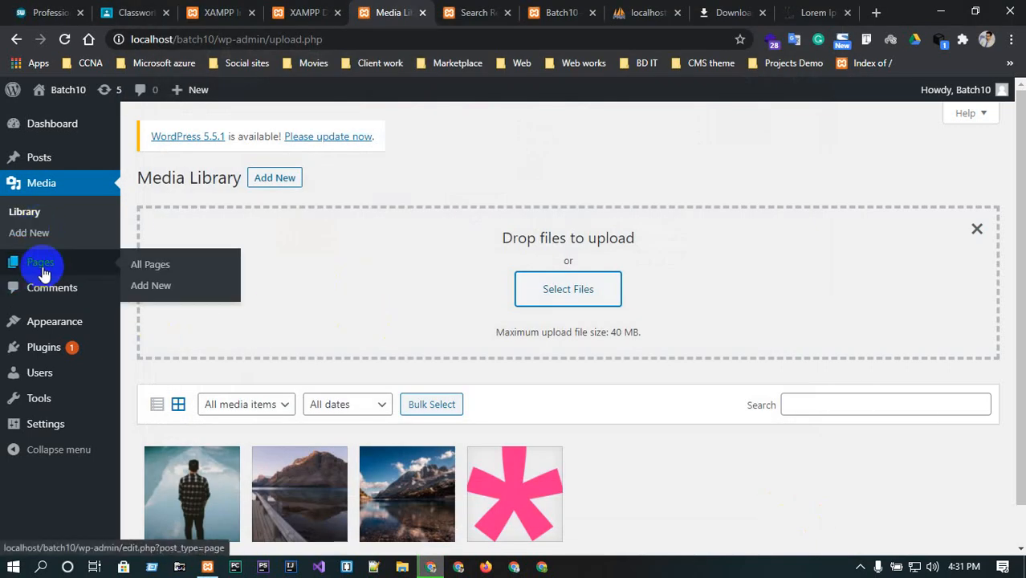
Open the Pages list and compare it with the site's front-end navigation.
left_click(36, 185)
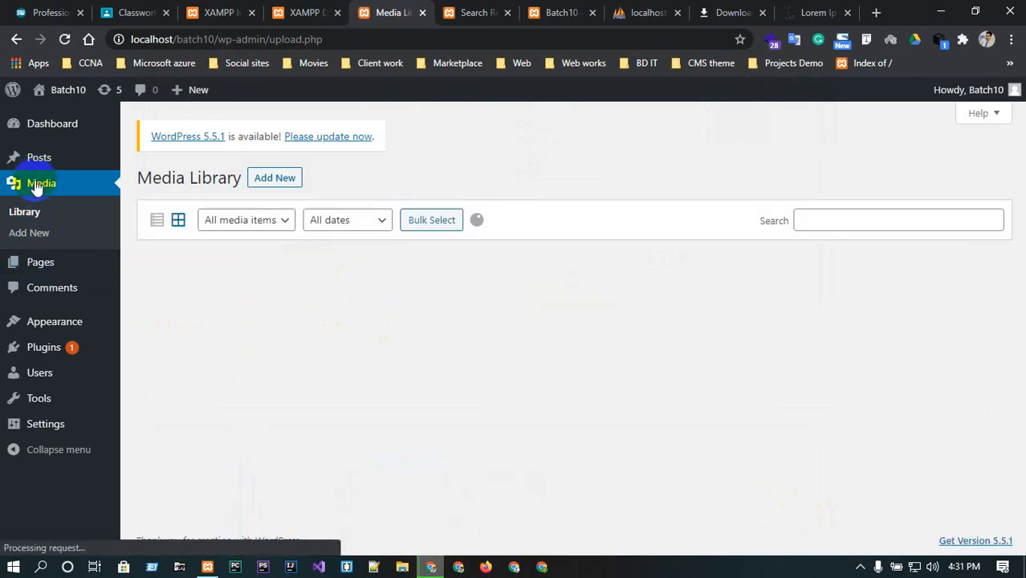
left_click(32, 266)
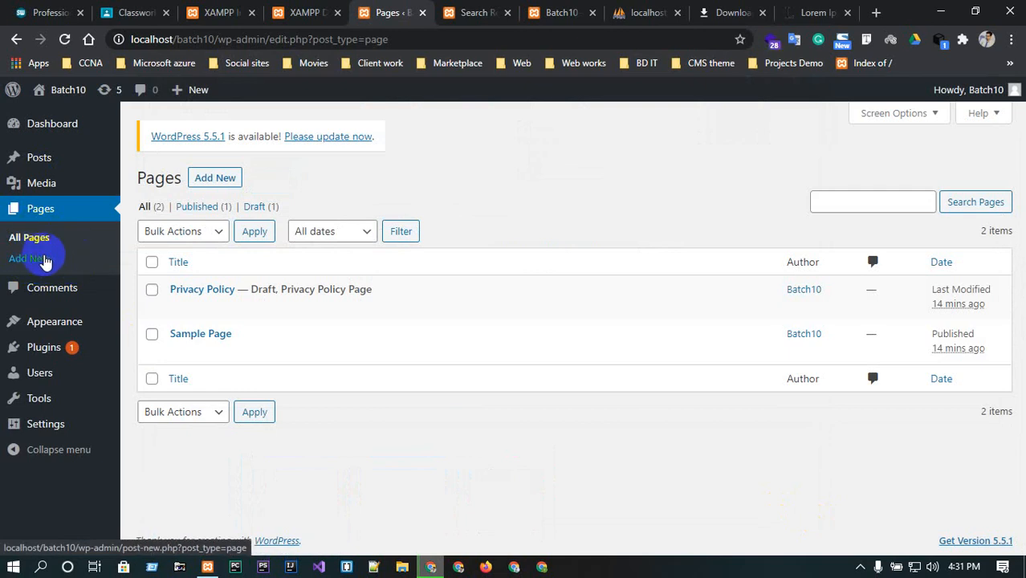
left_click(239, 331)
left_click_drag(240, 331, 172, 330)
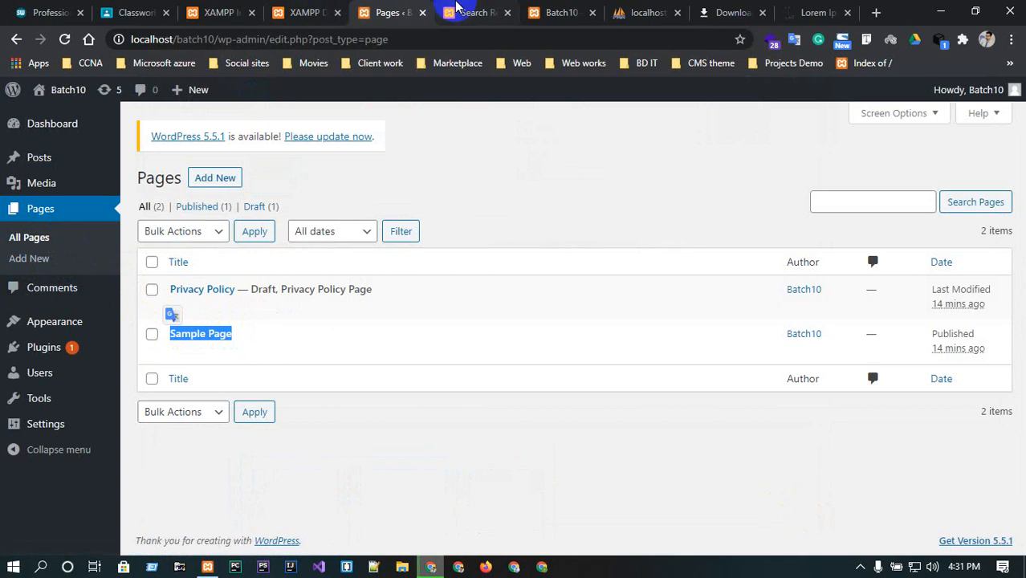
left_click(455, 6)
left_click(48, 140)
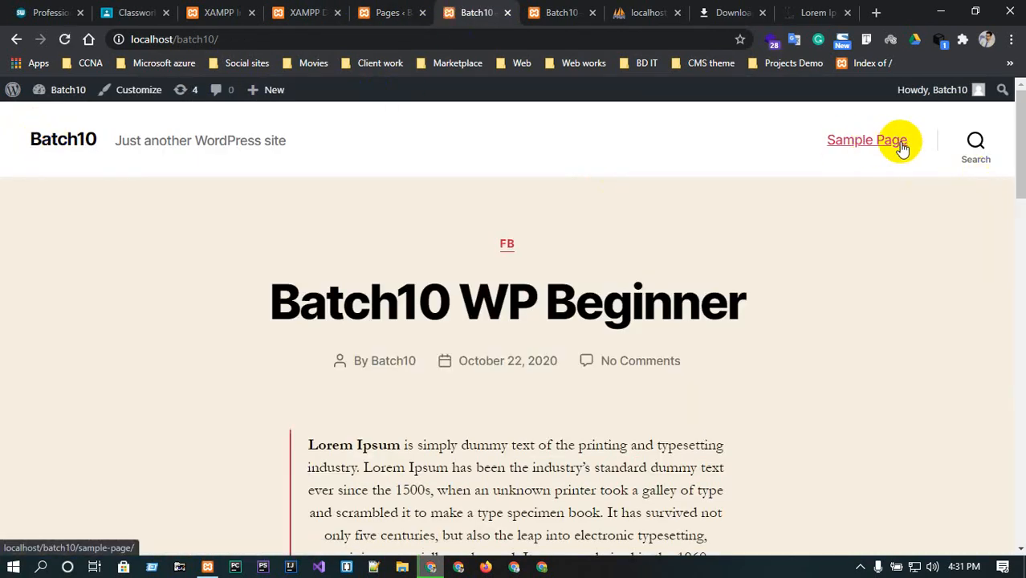
left_click(399, 12)
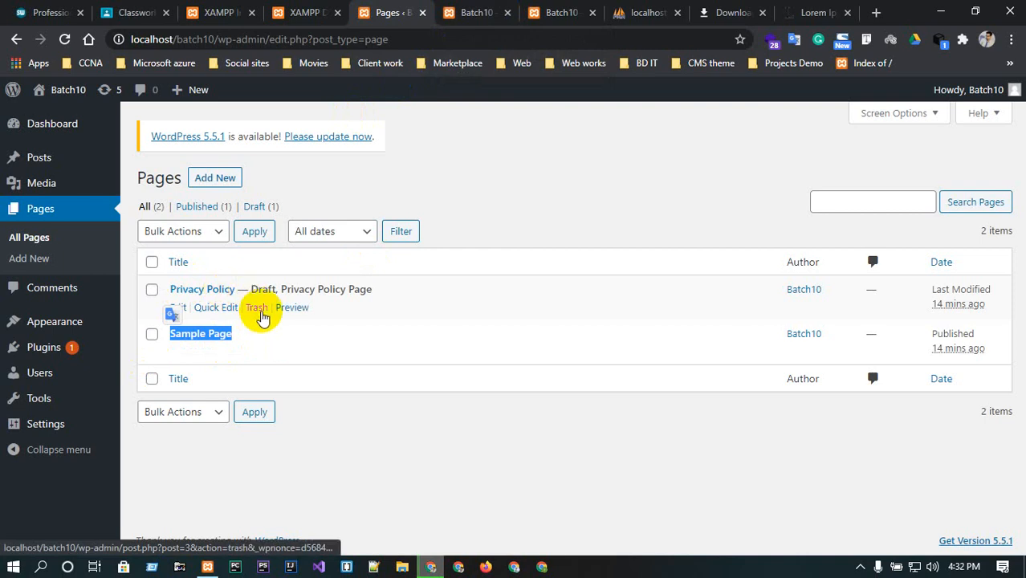
Move the draft Privacy Policy page to the Trash with the Move to Trash bulk action.
left_click(152, 289)
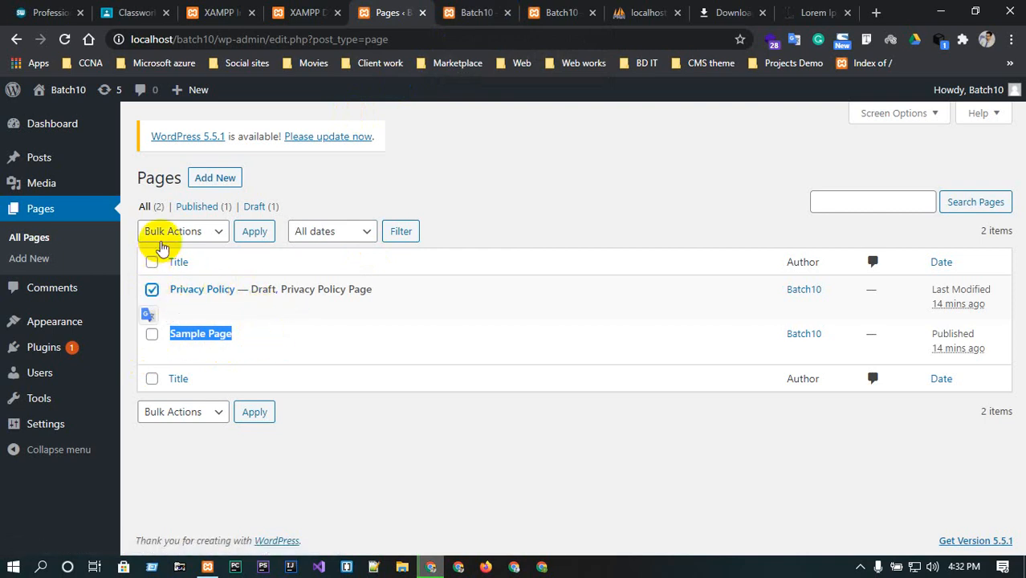
left_click(163, 235)
left_click(186, 281)
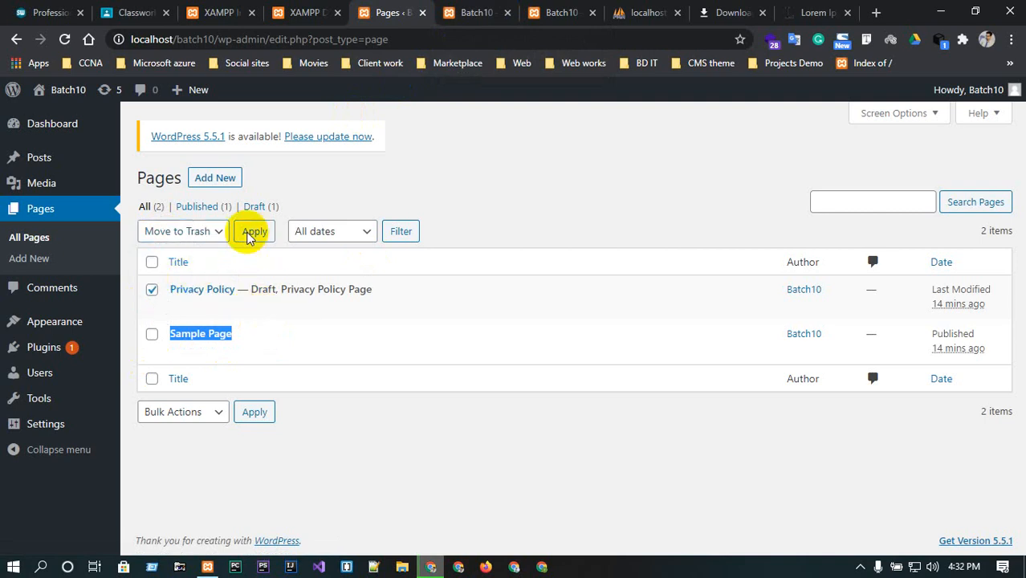
left_click(250, 233)
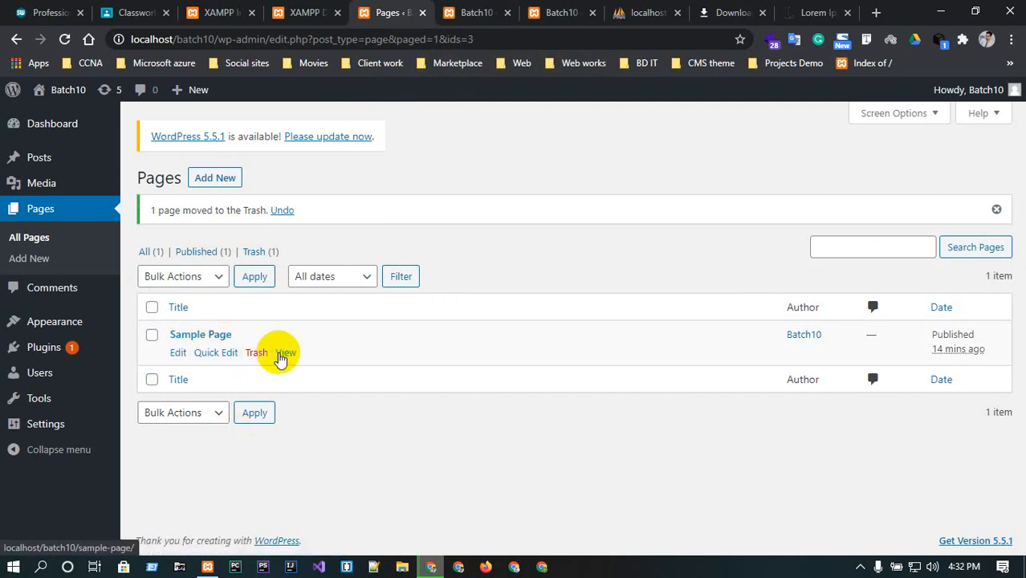
View the Sample Page on the live site, then return to the Pages list.
left_click(283, 353)
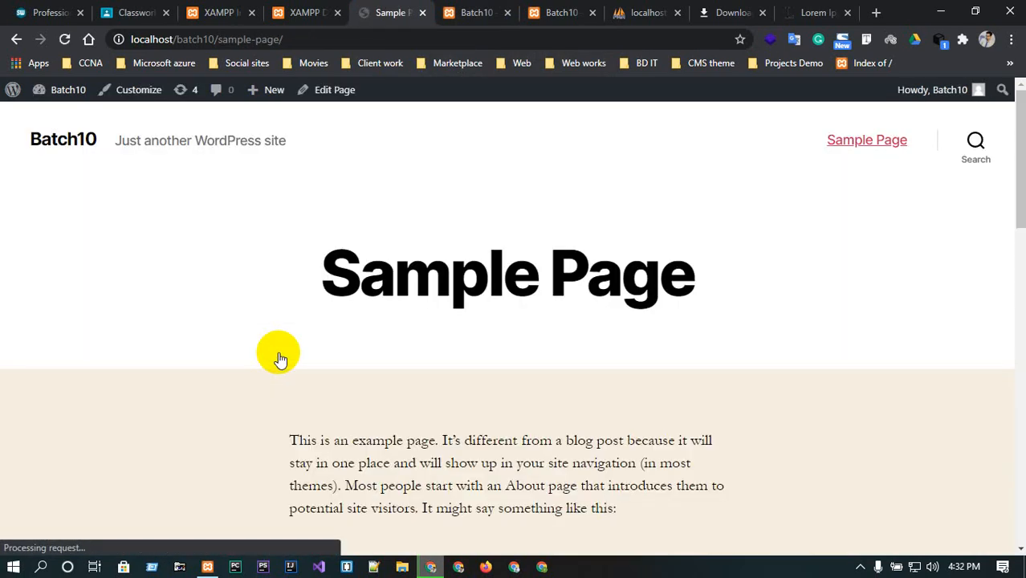
scroll(567, 236, "down", 6)
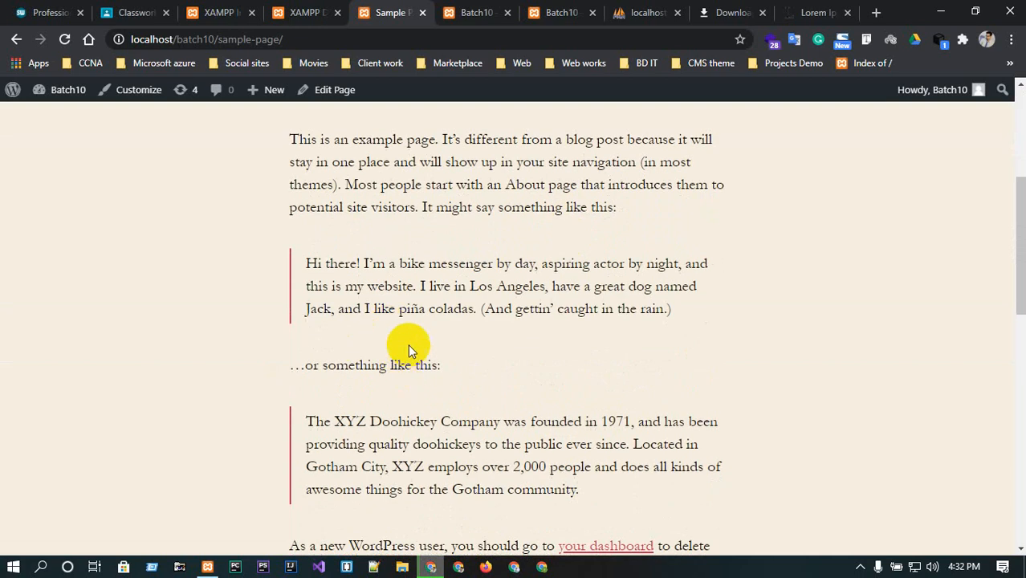
scroll(407, 352, "down", 2)
scroll(406, 351, "up", 8)
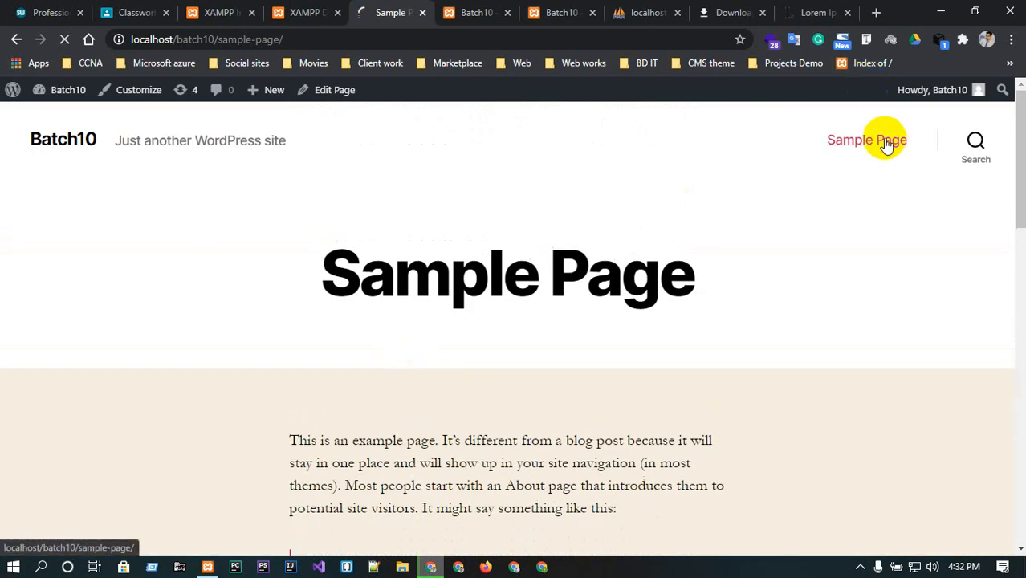
left_click(304, 12)
left_click(389, 12)
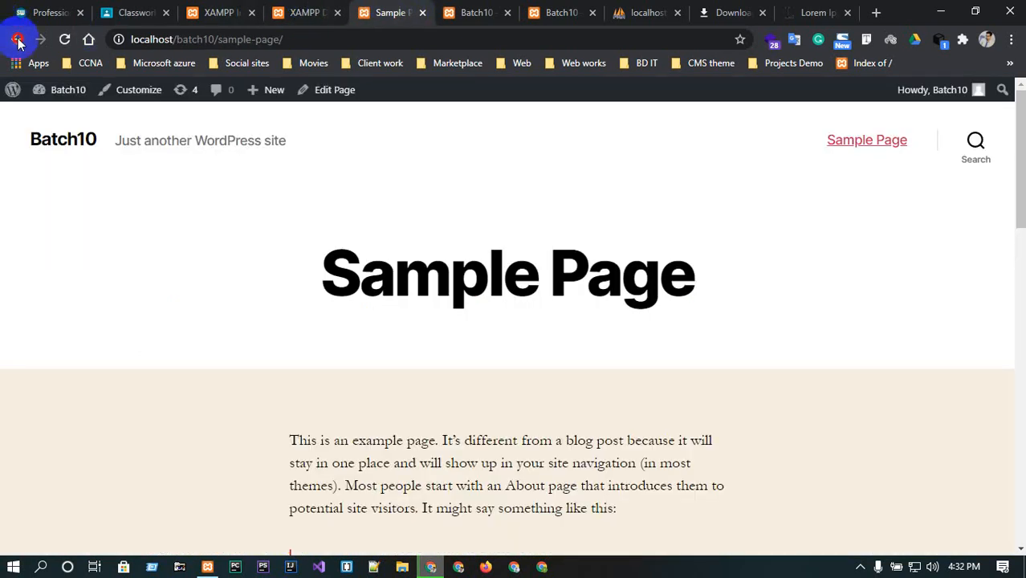
left_click(16, 39)
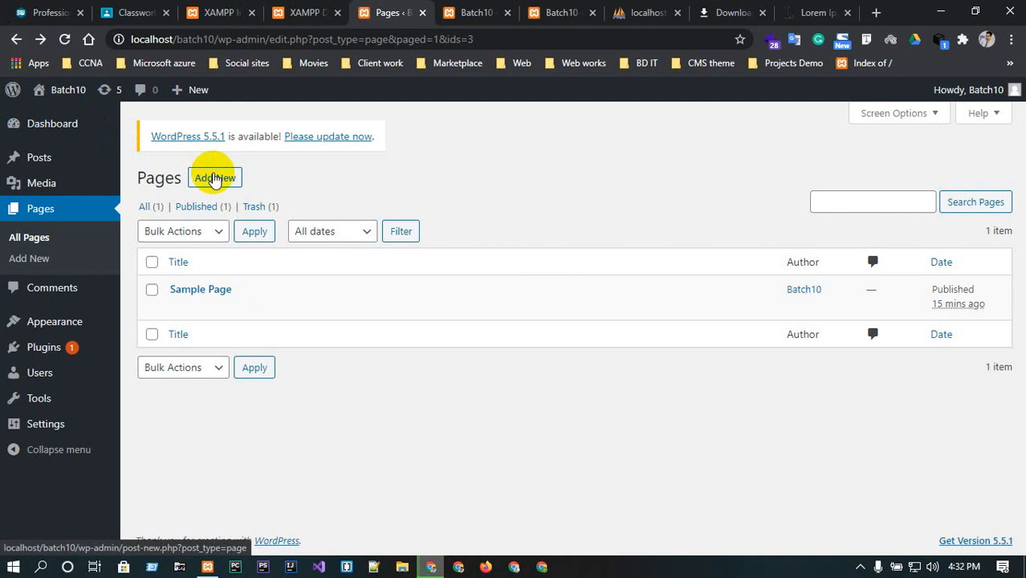
Create a new page titled HOME, set its template to Full Width Template, and publish it.
left_click(213, 178)
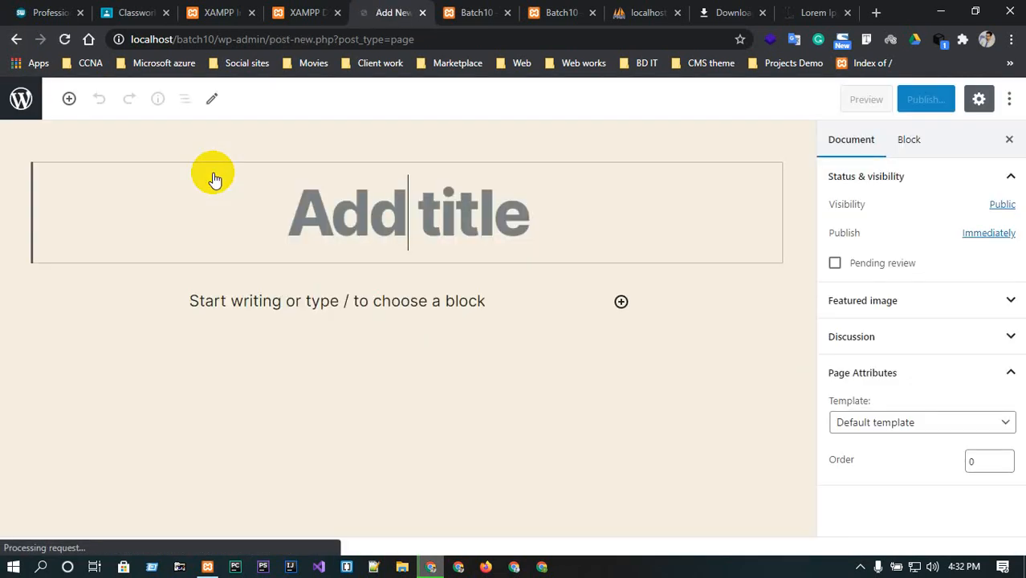
type("HOME")
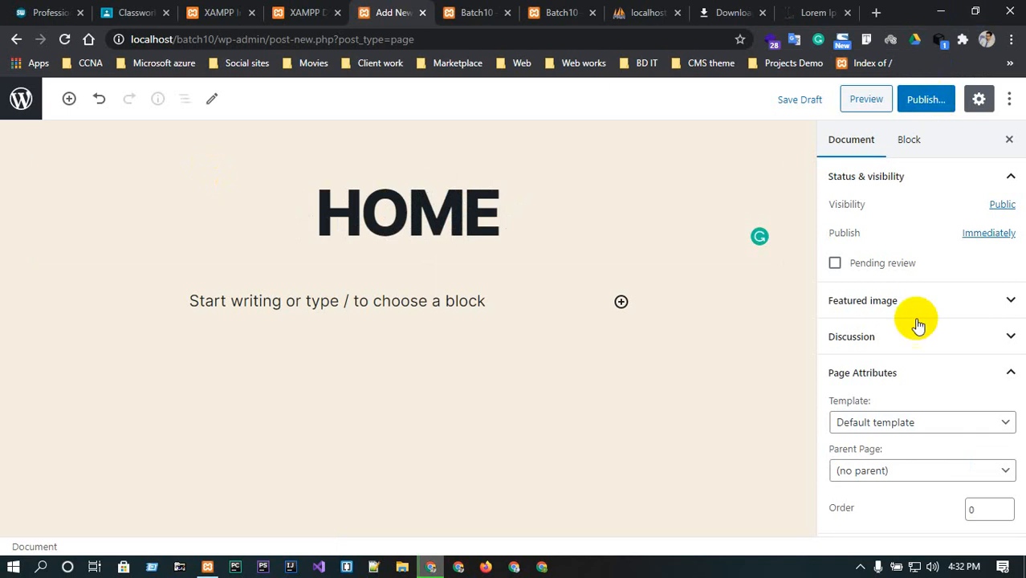
left_click(934, 420)
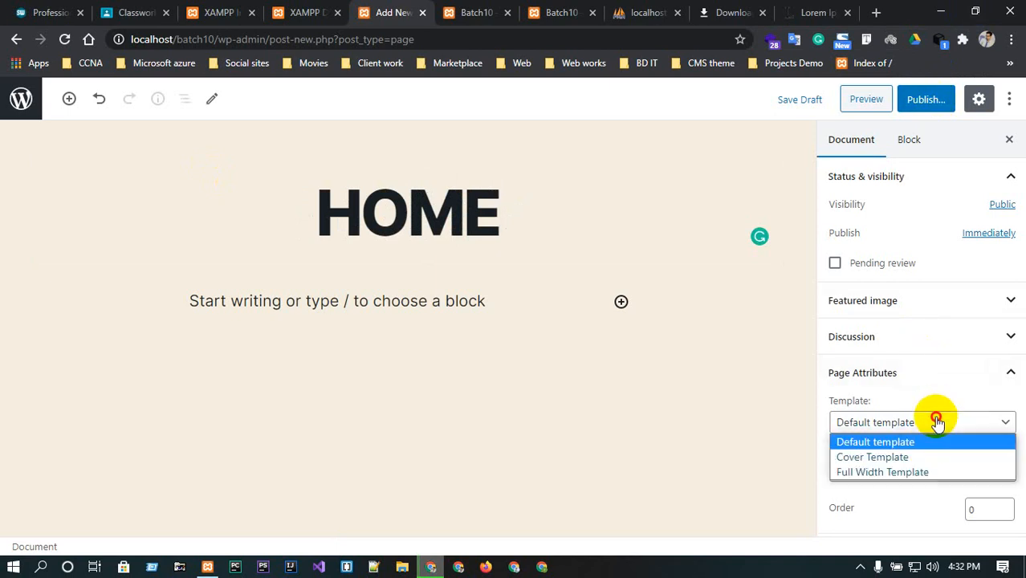
left_click(886, 472)
left_click(896, 473)
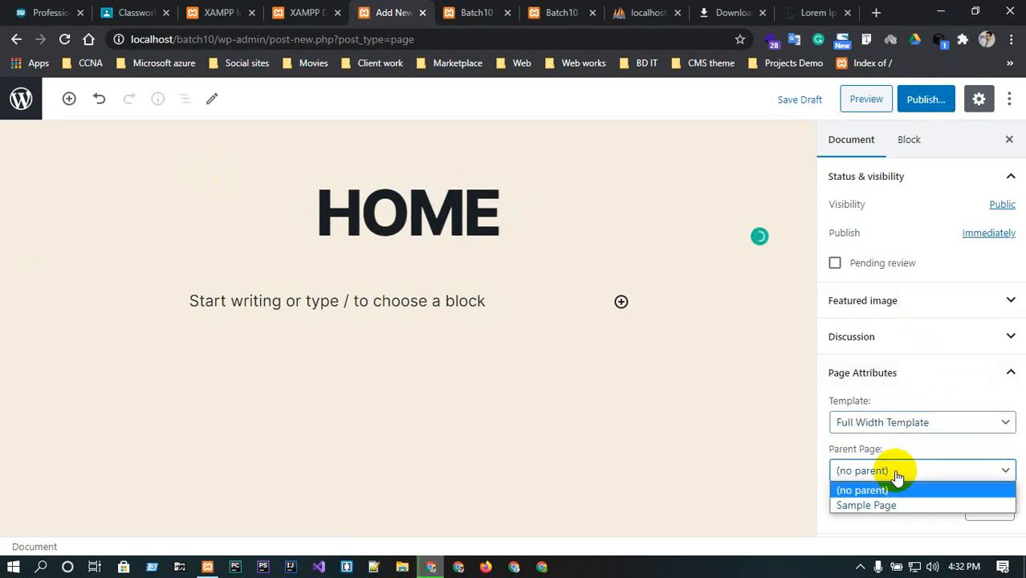
left_click(896, 476)
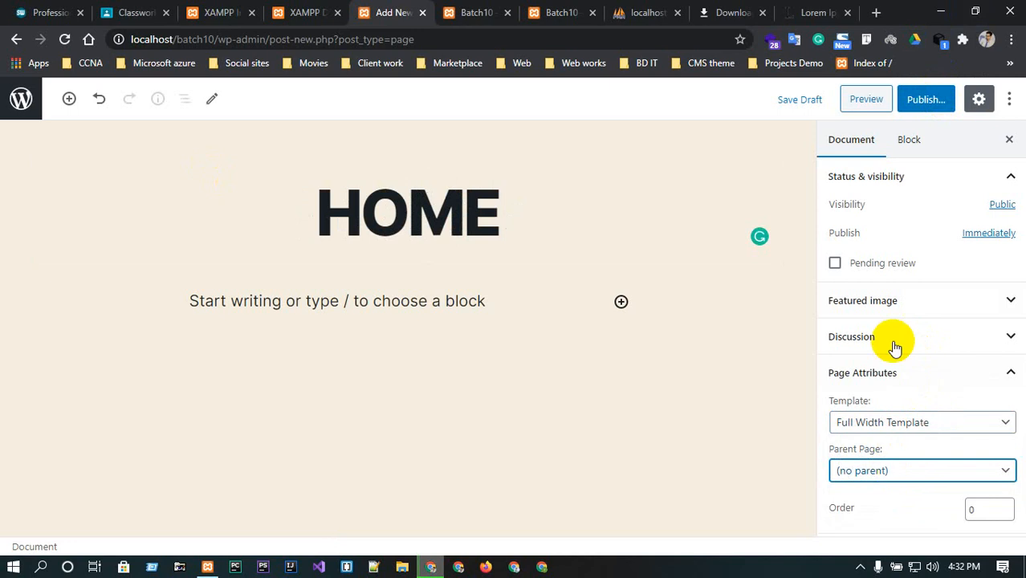
left_click(927, 99)
left_click(923, 99)
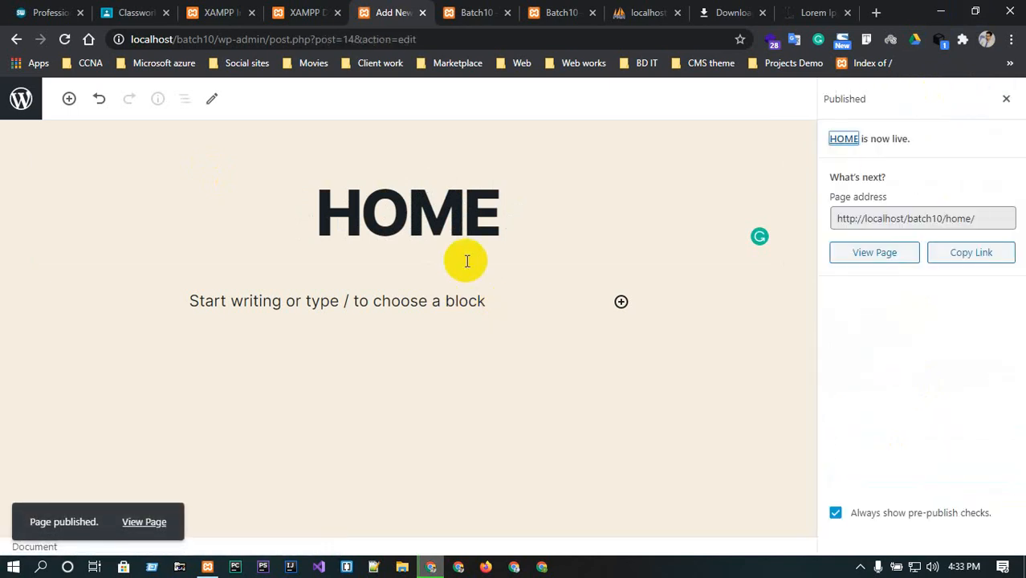
Reload the site's home page and the Pages list to check the new HOME page.
left_click(474, 12)
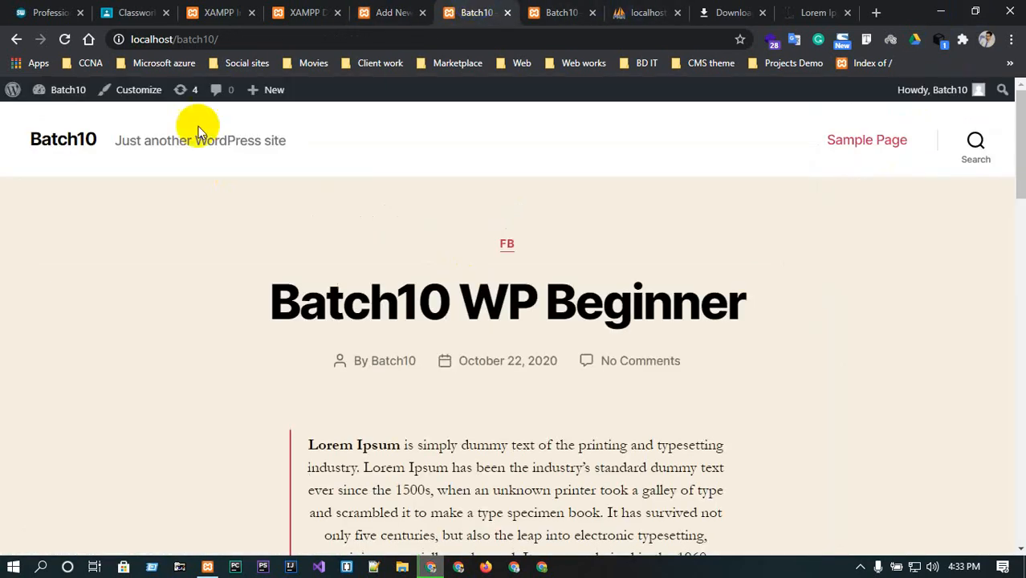
left_click(60, 147)
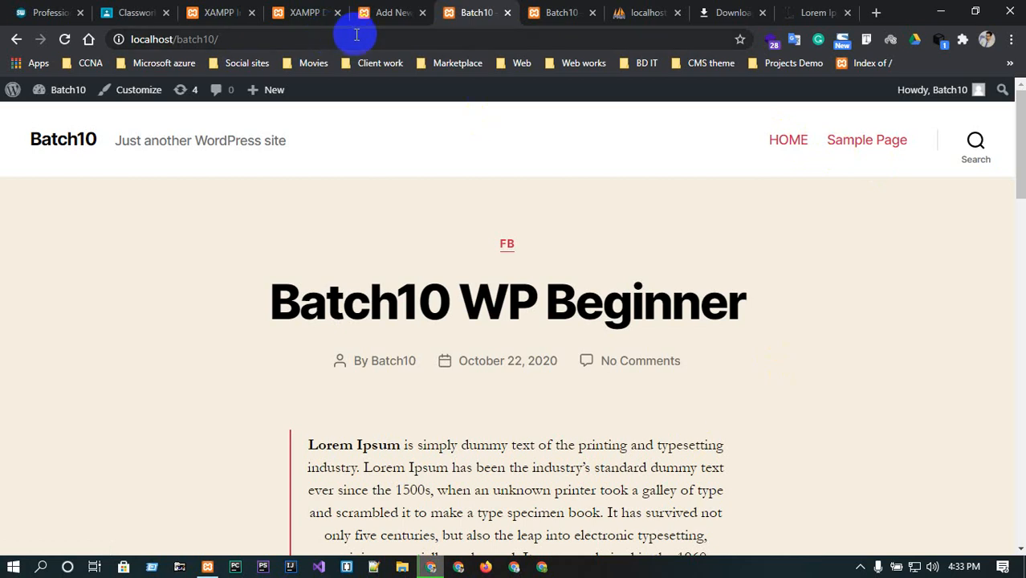
left_click(412, 16)
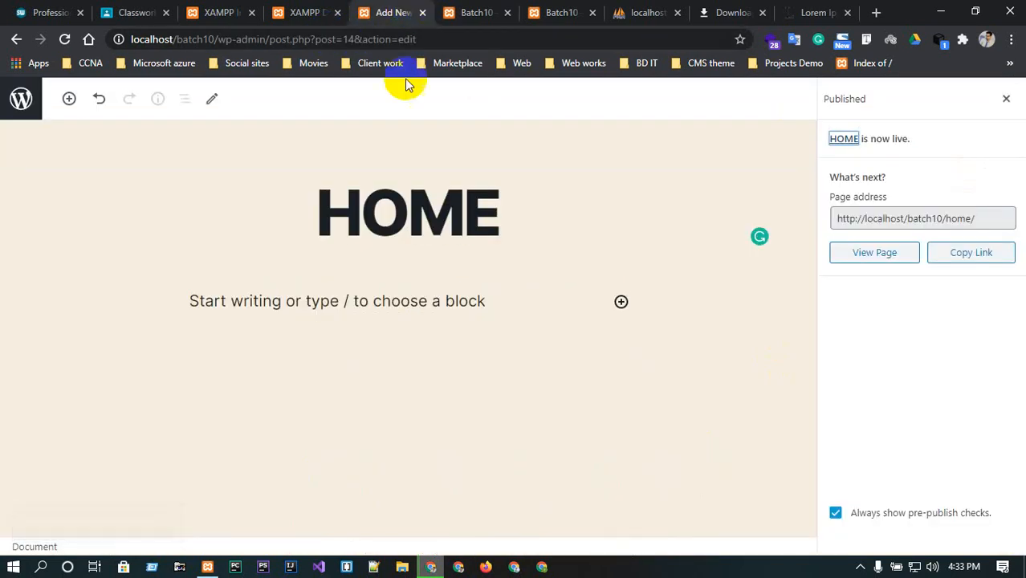
left_click(17, 39)
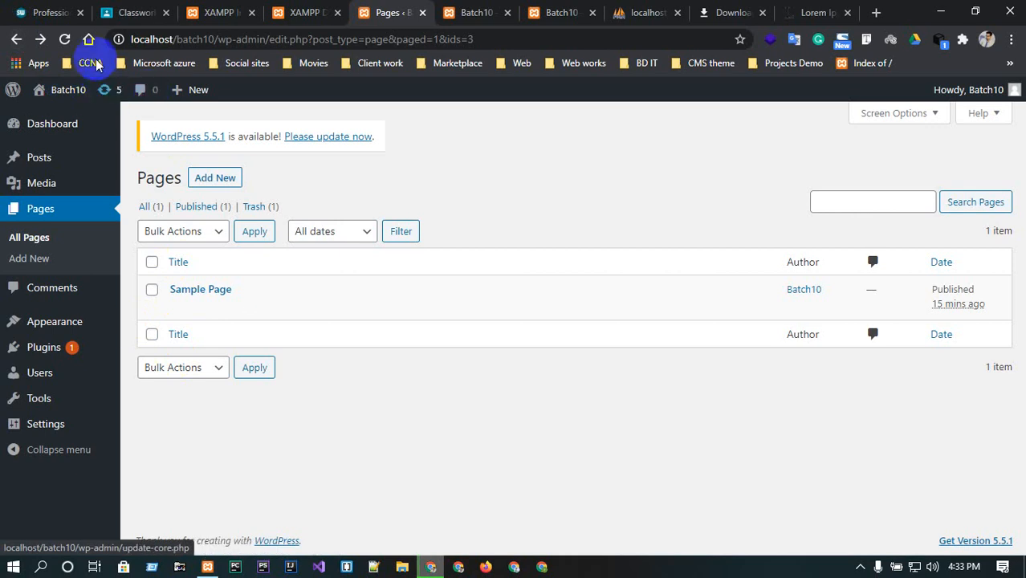
left_click(66, 40)
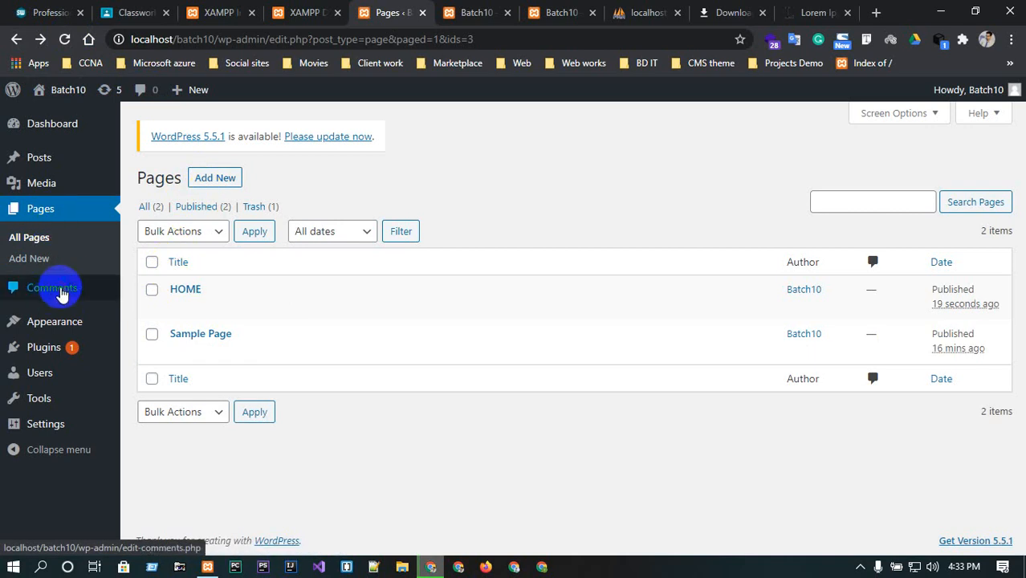
Open the Comments screen, then scroll the site's home page down to the Recent Posts list.
left_click(62, 294)
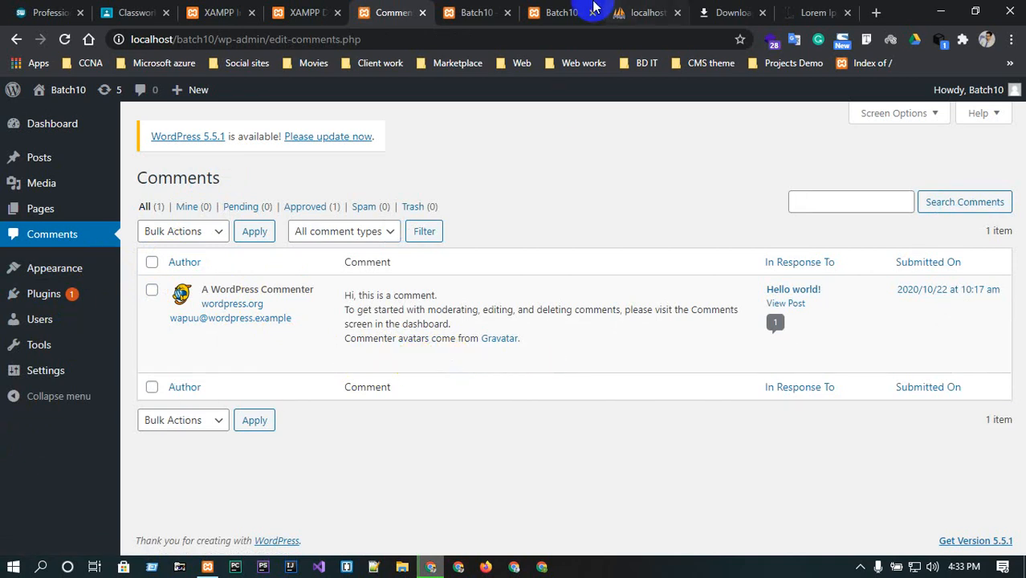
left_click(476, 12)
scroll(526, 293, "down", 5)
scroll(536, 304, "down", 6)
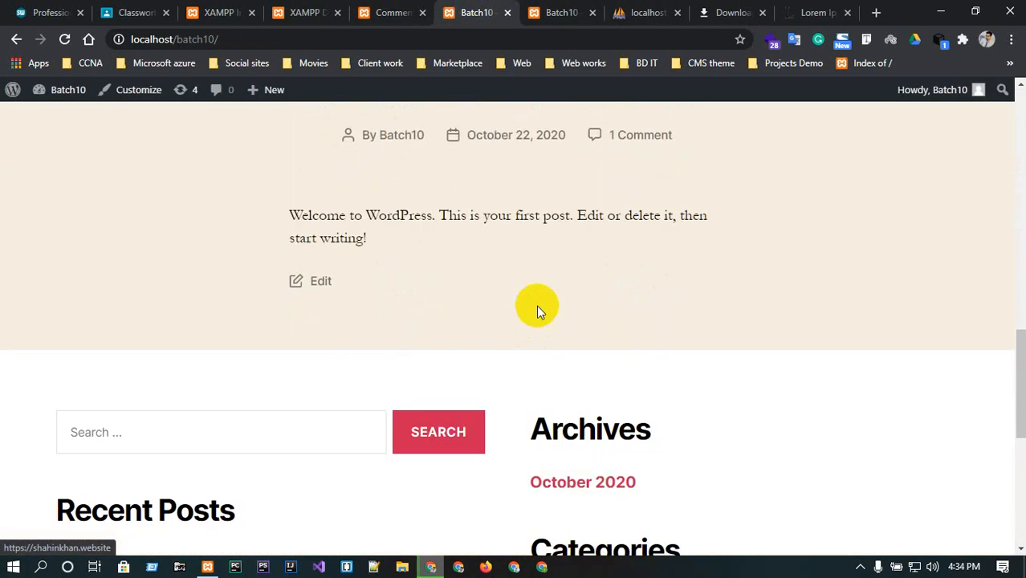
scroll(536, 306, "down", 3)
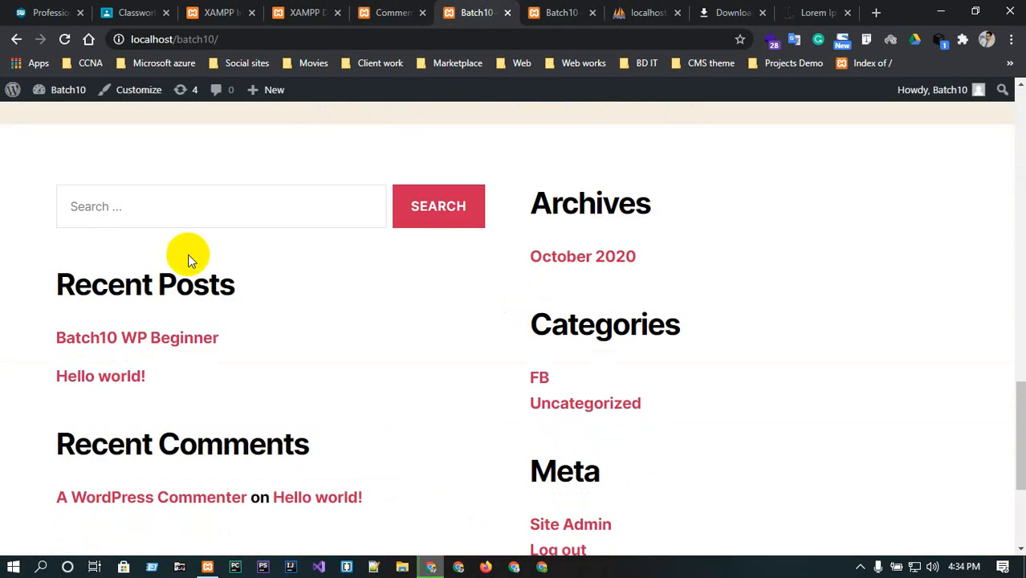
left_click(133, 337)
scroll(434, 372, "down", 10)
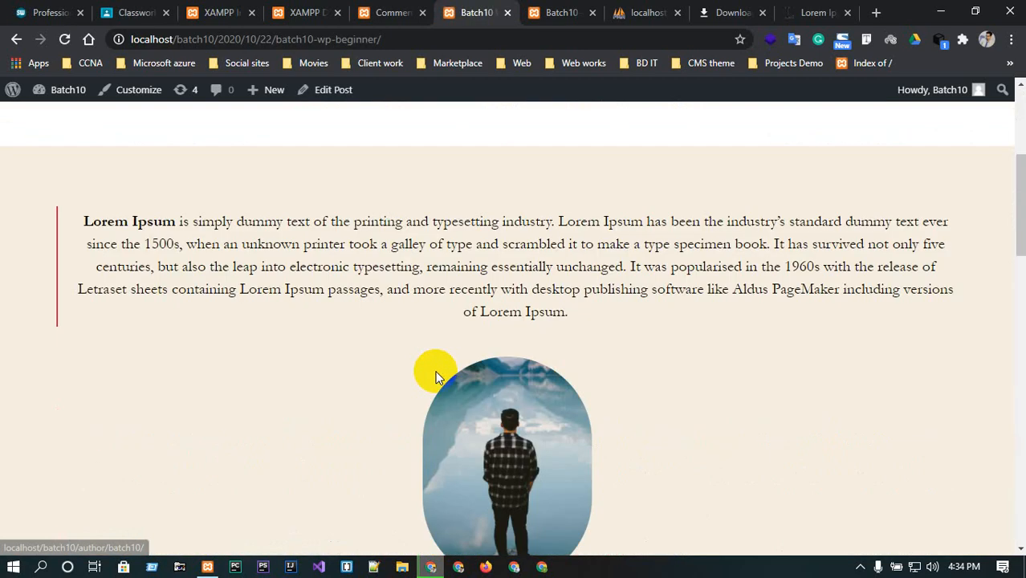
scroll(437, 378, "down", 3)
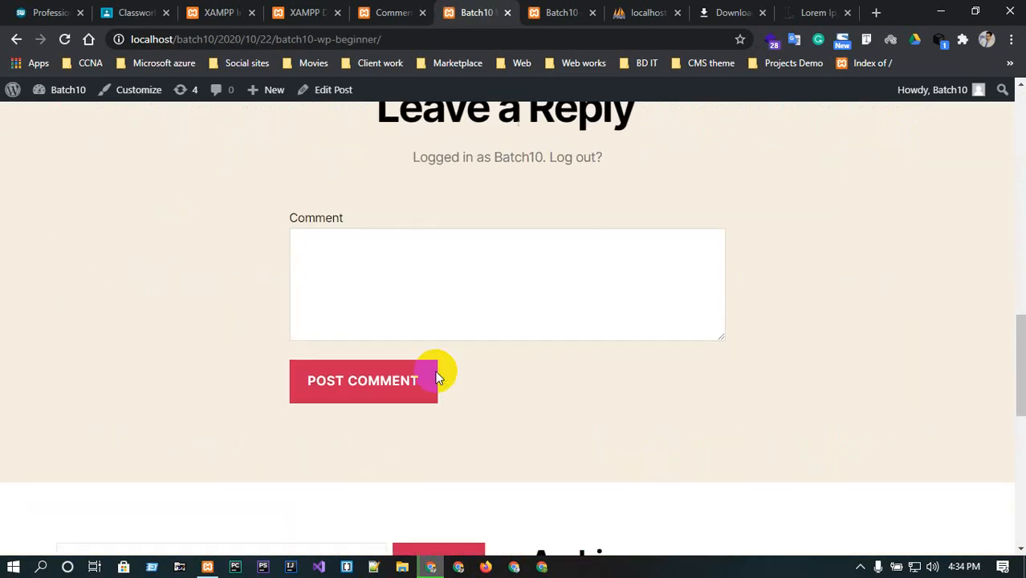
left_click(411, 278)
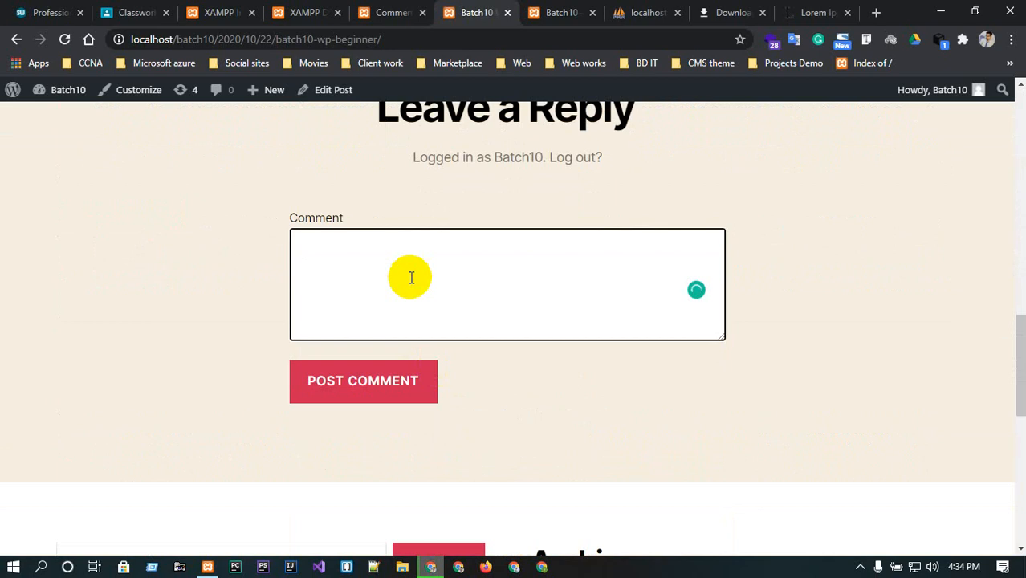
left_click(365, 379)
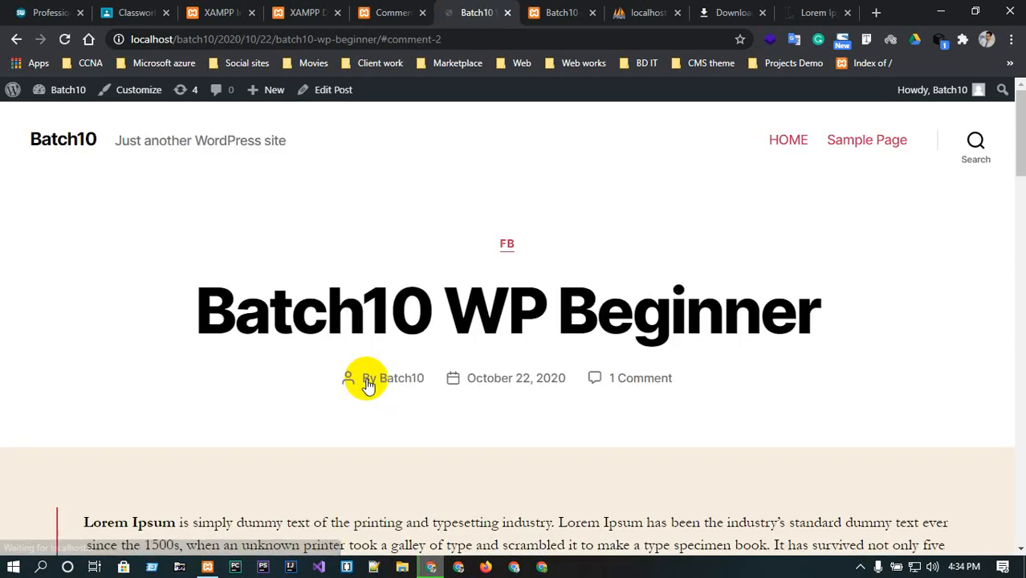
Review the posted comment on the post, then switch to Firefox.
scroll(373, 379, "down", 2)
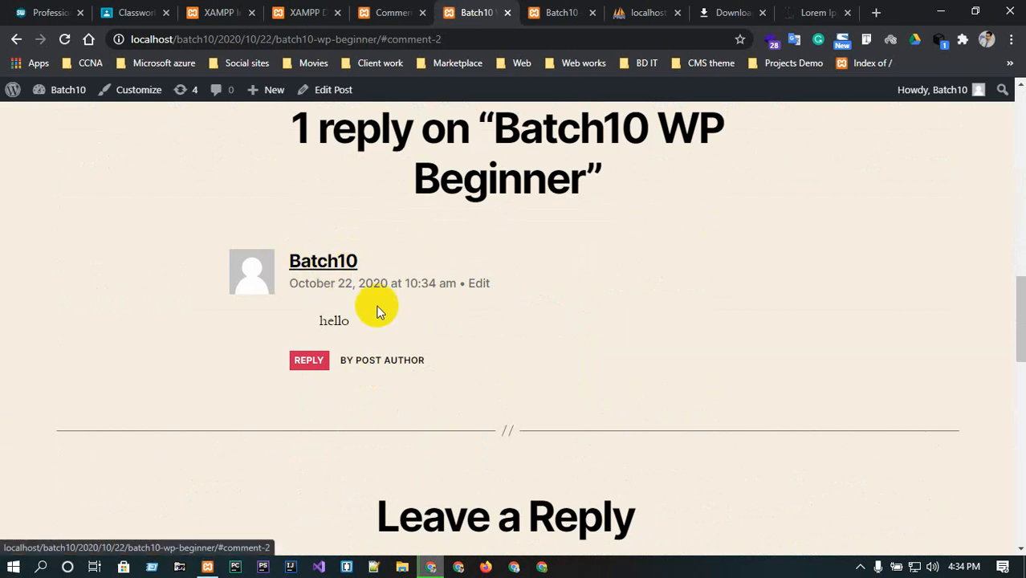
scroll(354, 313, "up", 10)
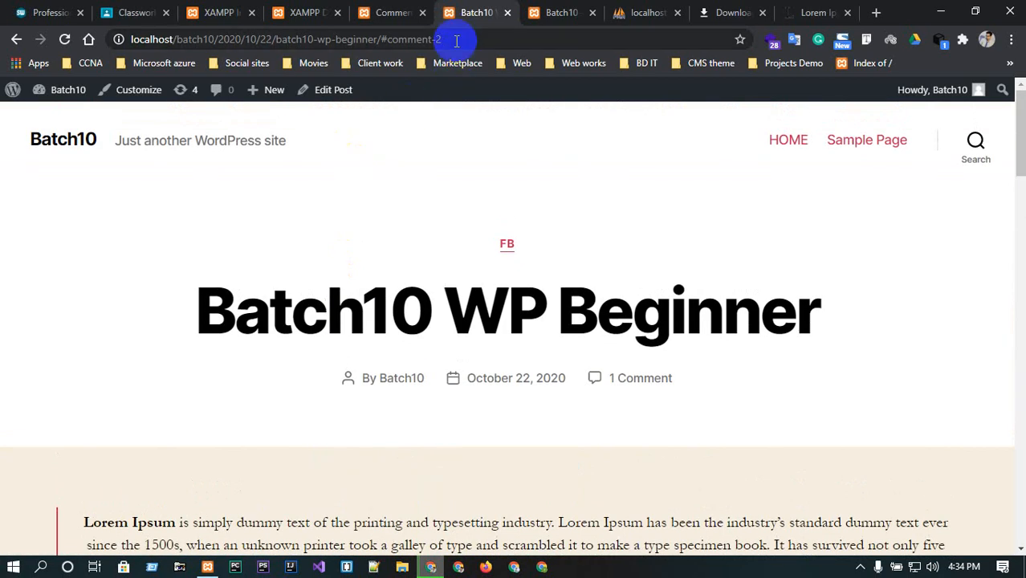
left_click(455, 41)
key("ctrl+c")
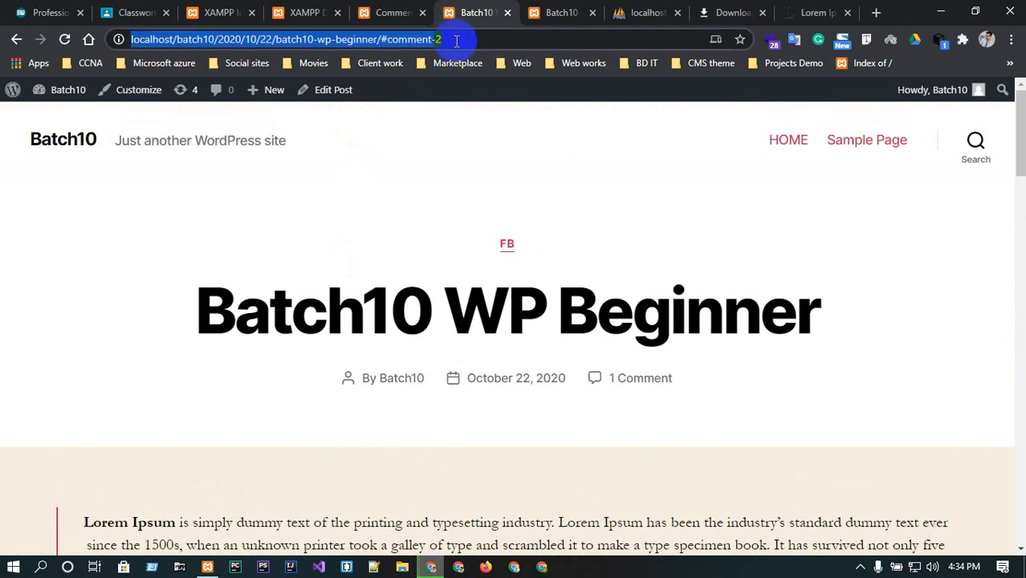
left_click(484, 567)
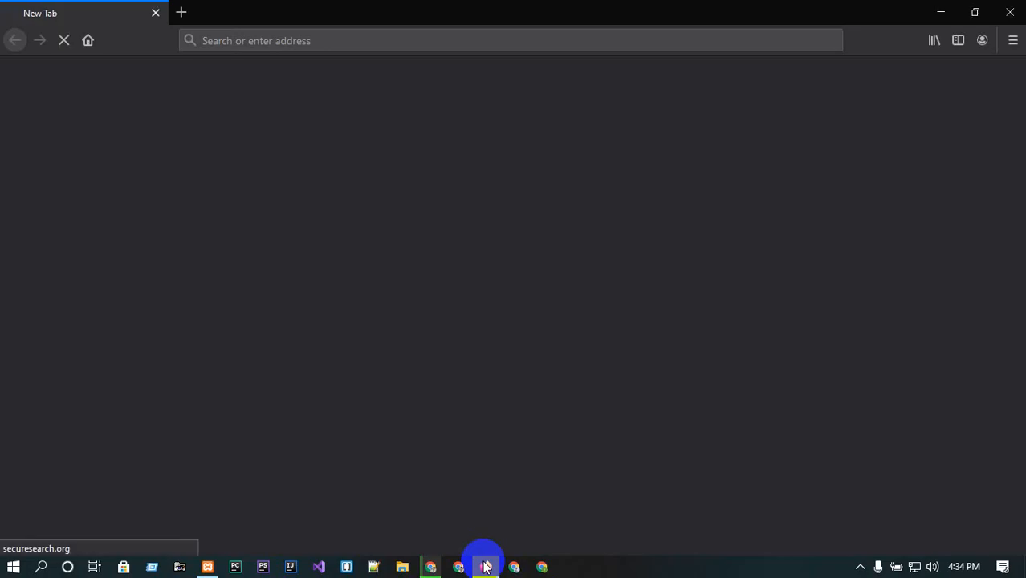
left_click(180, 12)
left_click(154, 12)
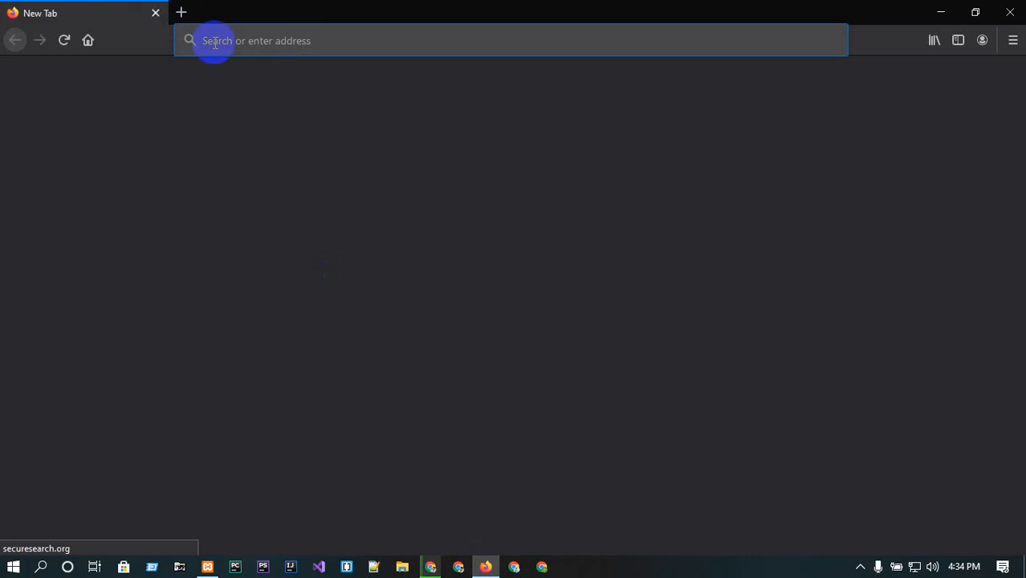
left_click(215, 41)
key("ctrl+v")
key("Return")
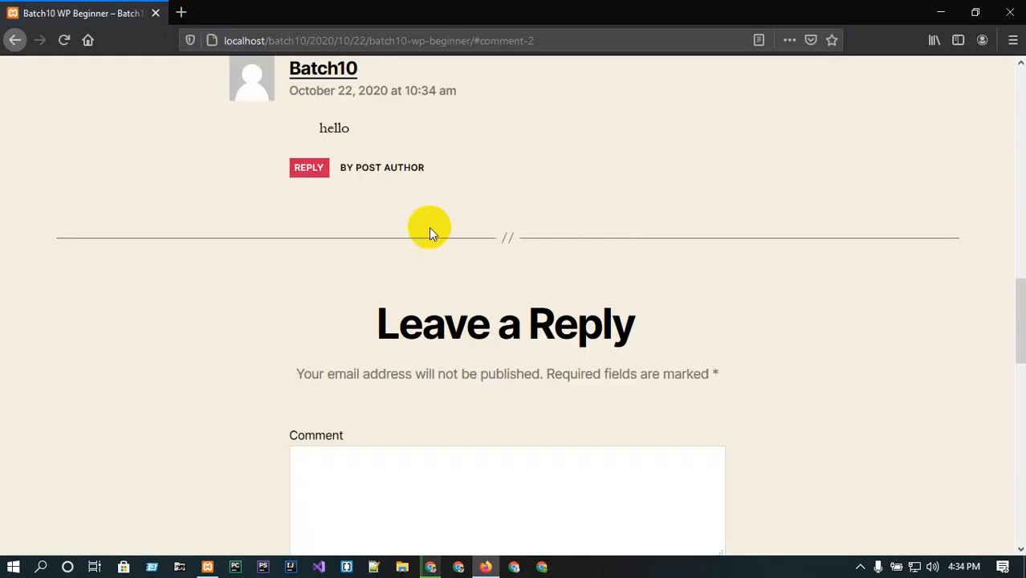
Fill the post's Leave a Reply form with the comment Hi plus the commenter's name, email and website.
scroll(374, 172, "down", 2)
scroll(393, 240, "down", 3)
left_click(405, 306)
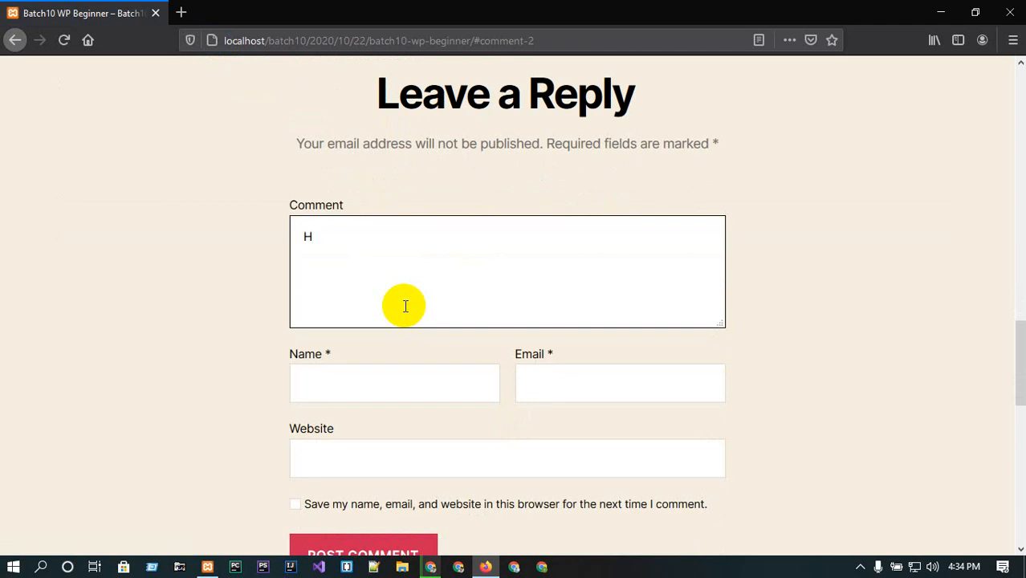
left_click(397, 387)
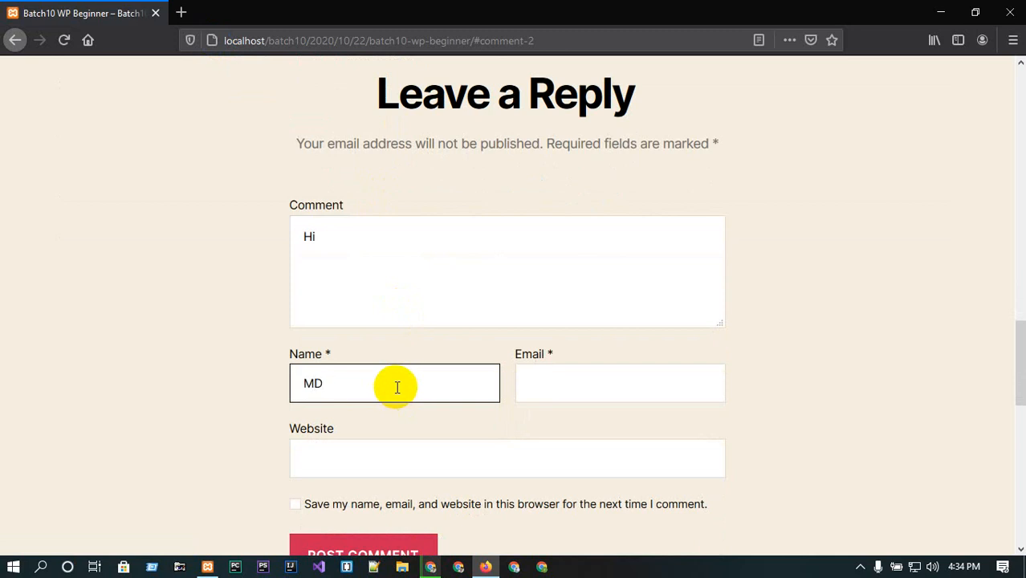
left_click(559, 381)
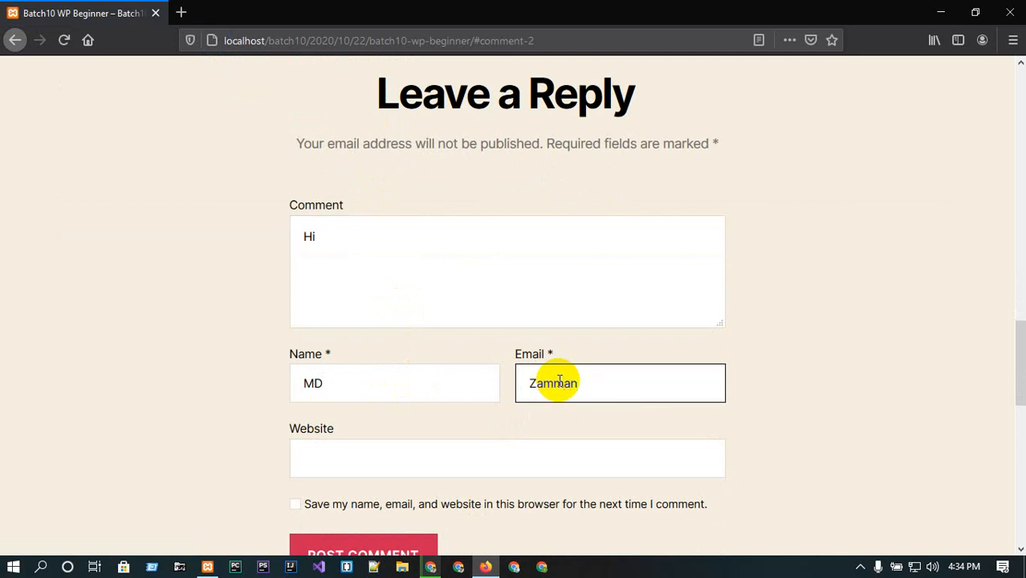
left_click(431, 449)
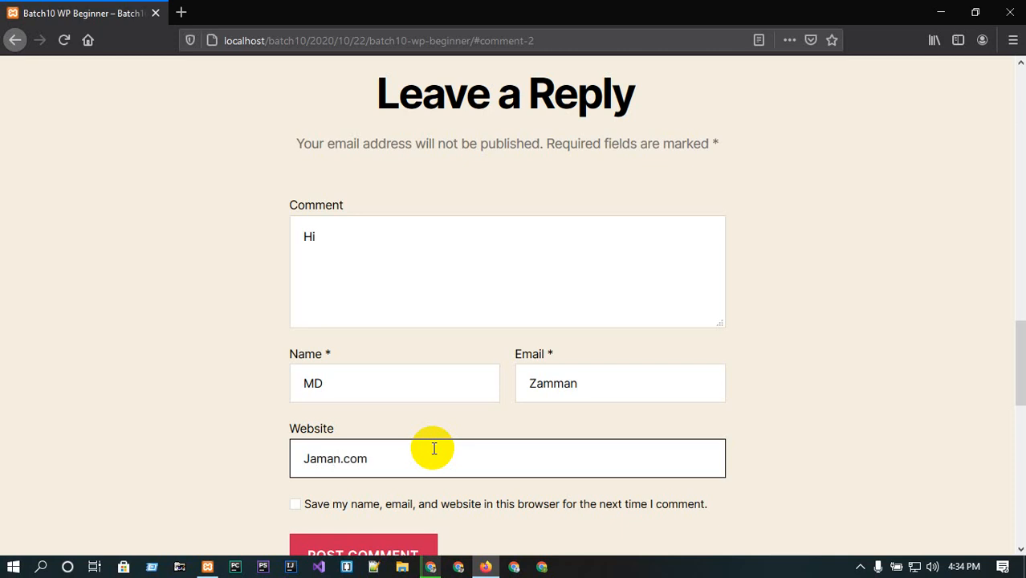
scroll(433, 449, "down", 3)
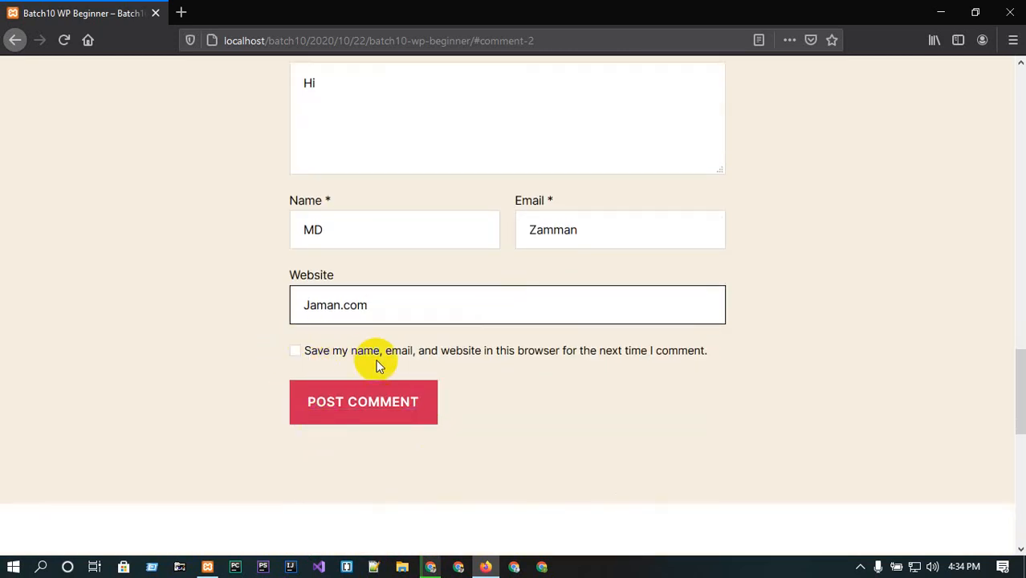
scroll(498, 350, "up", 4)
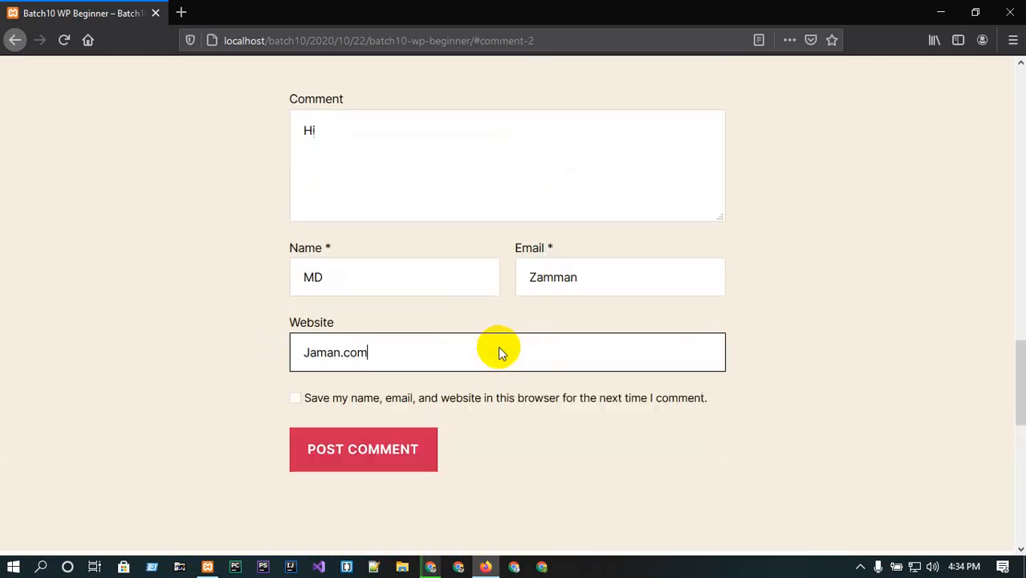
scroll(497, 346, "down", 4)
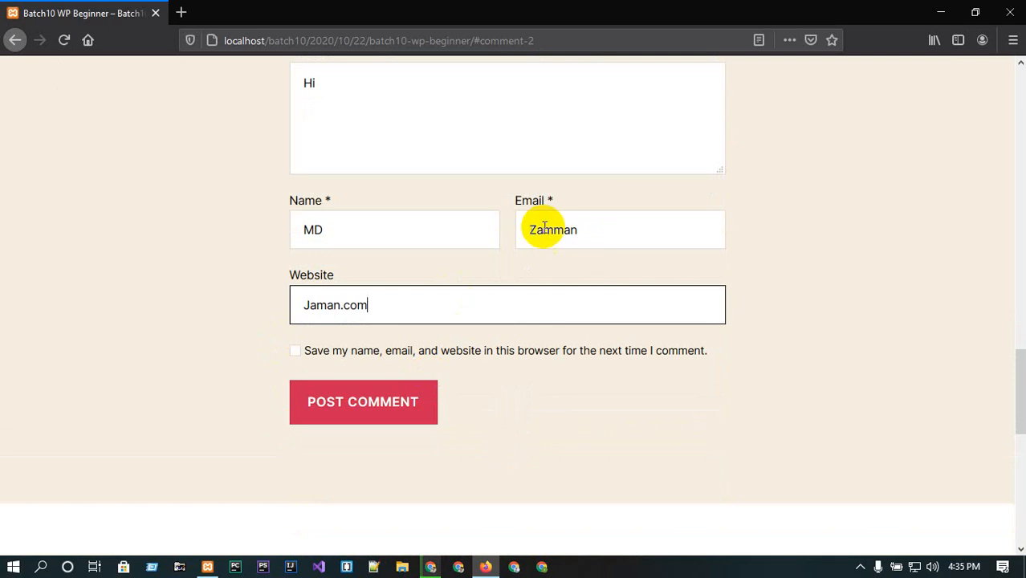
Correct the commenter's email address, tick the option to save details in the browser, and post the comment.
left_click(578, 229)
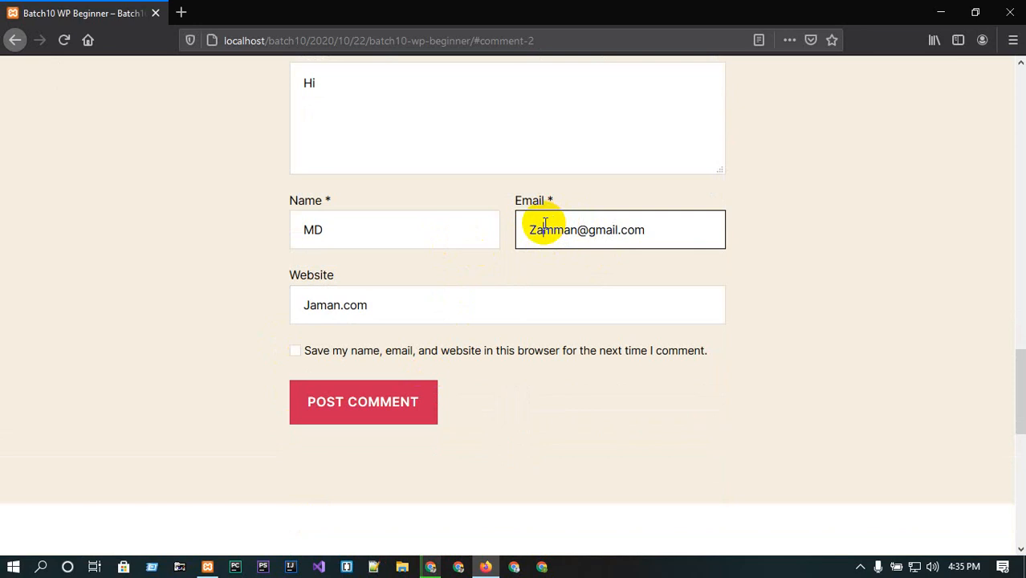
key("BackSpace")
type("z")
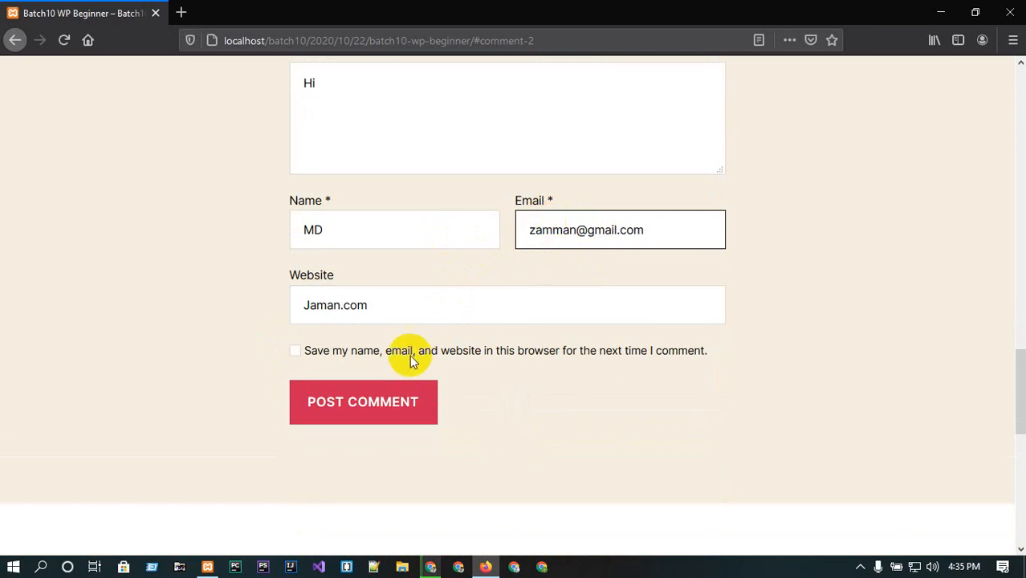
left_click(297, 351)
left_click(391, 404)
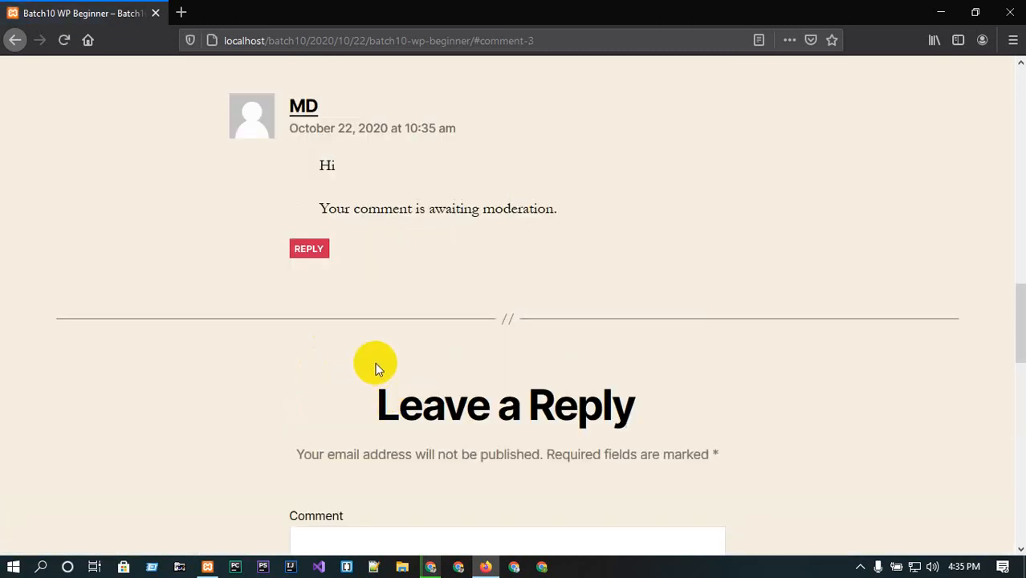
Check the new visitor comment on the post, then reload the admin Comments screen in Chrome.
scroll(380, 368, "down", 3)
scroll(377, 366, "up", 5)
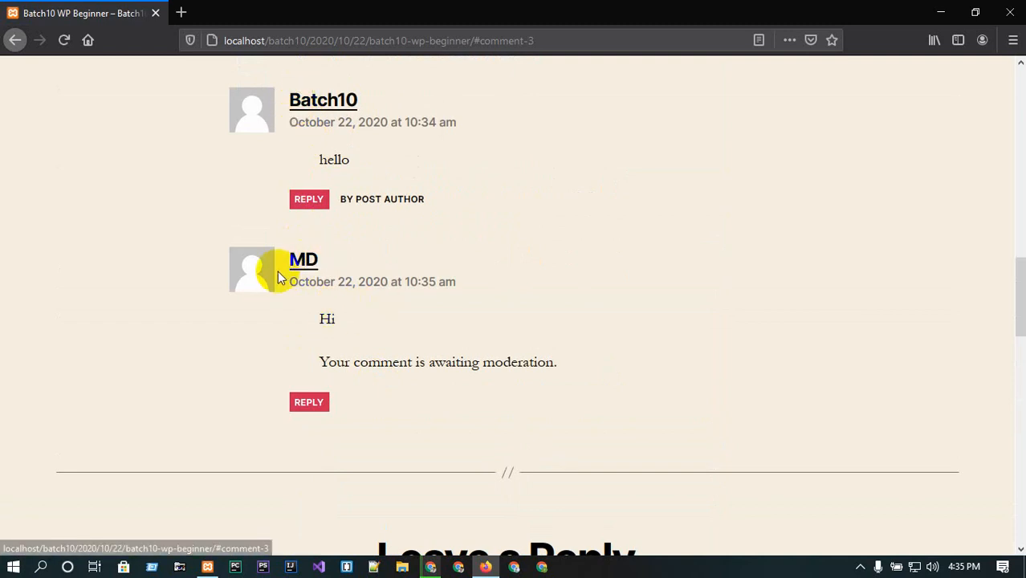
left_click(940, 10)
left_click(393, 12)
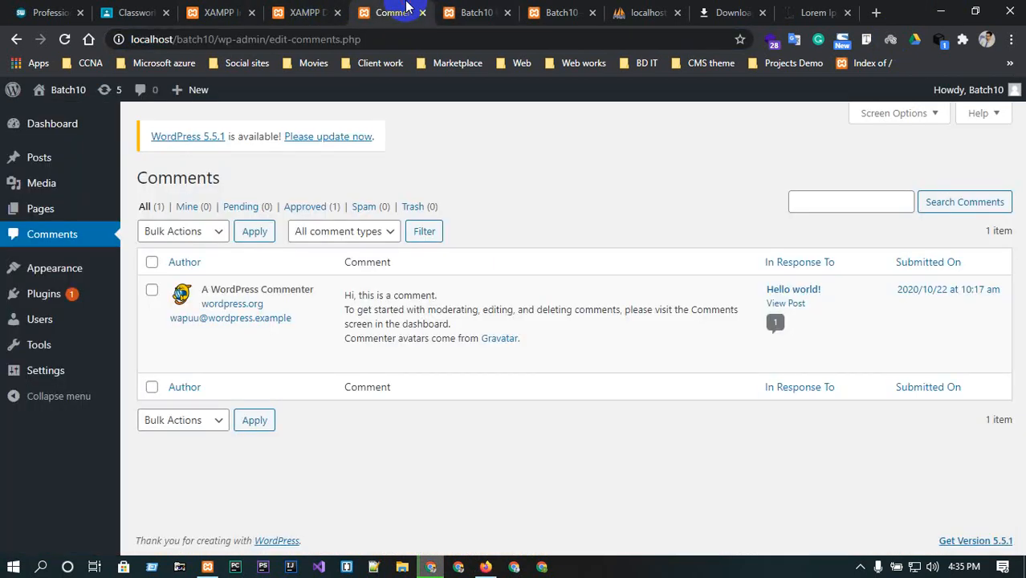
left_click(65, 40)
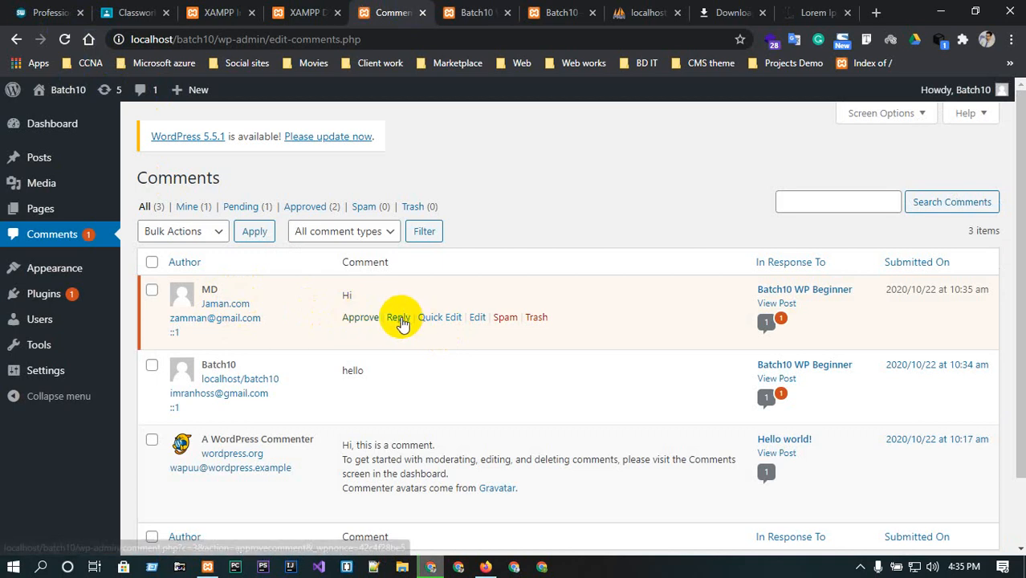
Approve the pending Hi comment and reply to it with thank you.
left_click(400, 318)
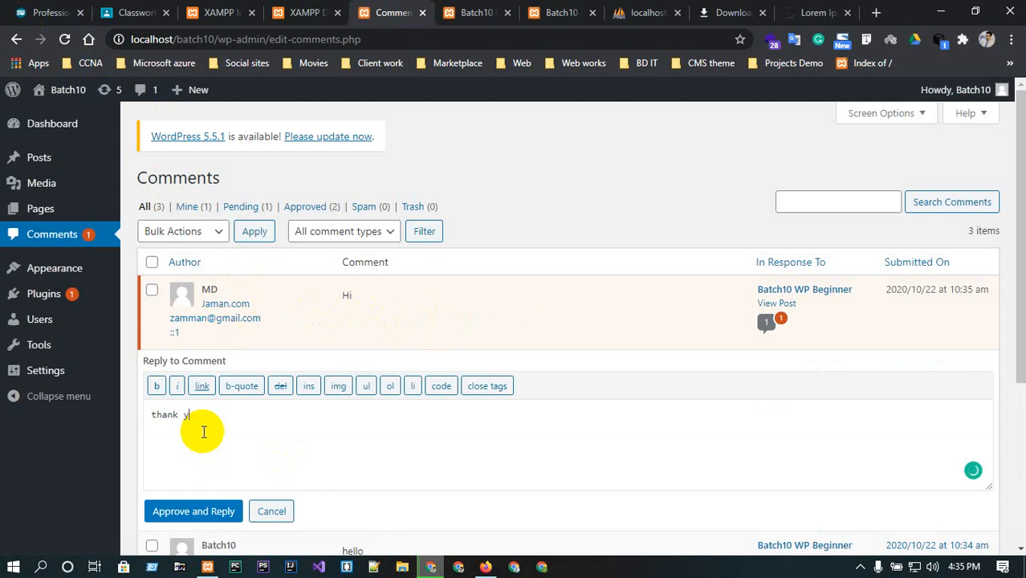
scroll(203, 431, "down", 1)
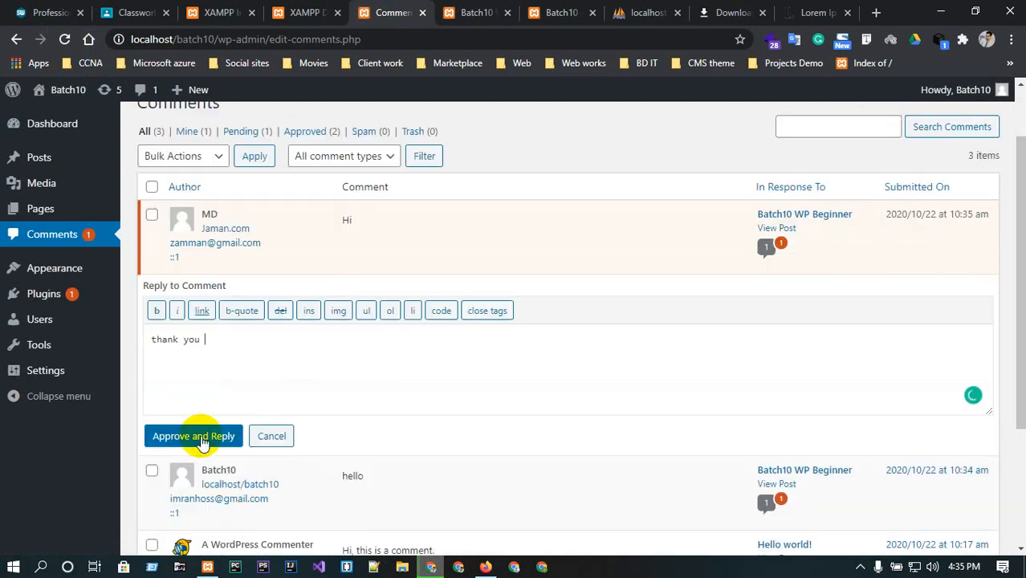
left_click(197, 443)
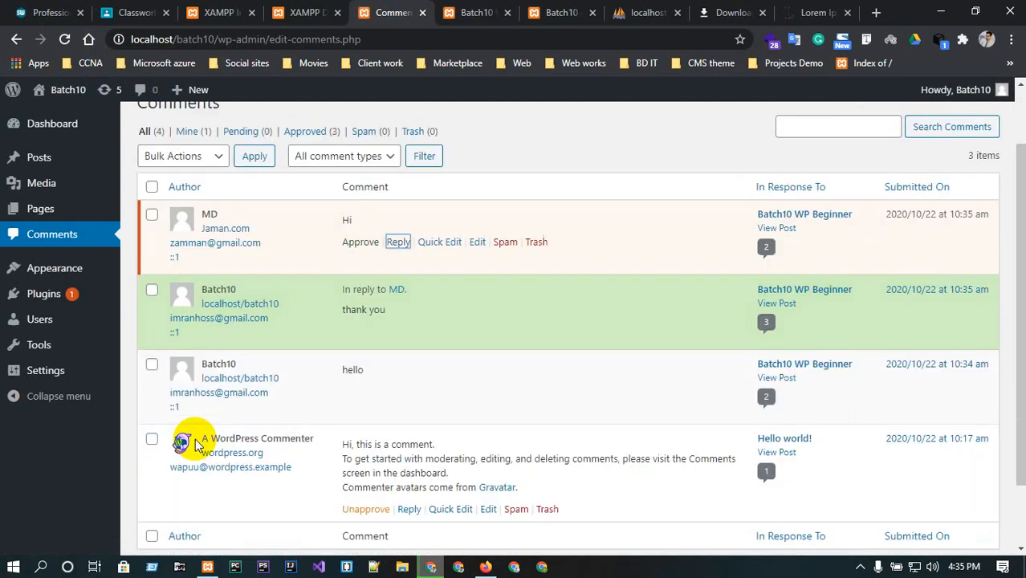
Reload the post in Firefox and review the threaded thank you reply under the Hi comment.
left_click(488, 7)
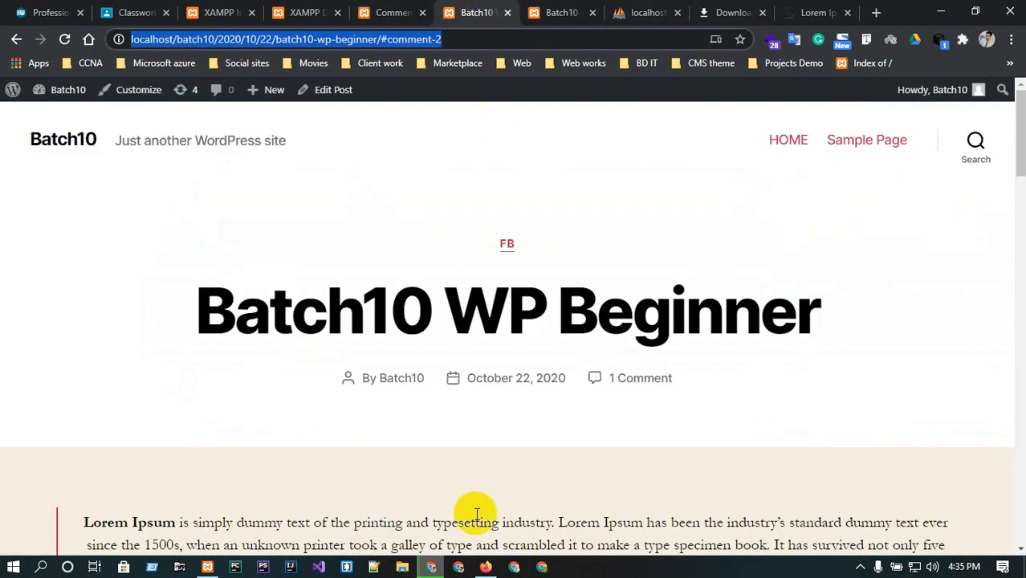
left_click(486, 567)
left_click(64, 40)
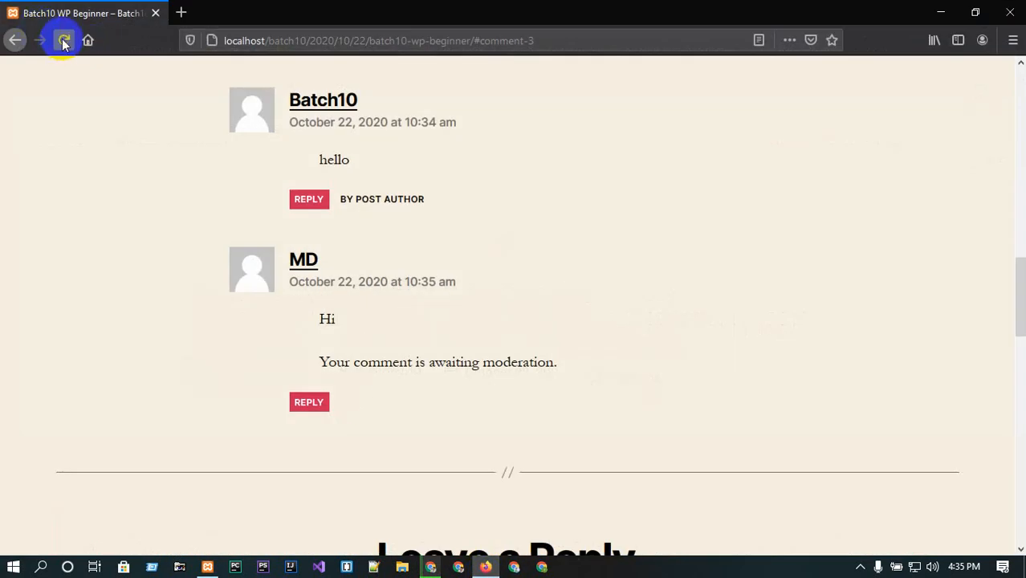
scroll(497, 346, "down", 5)
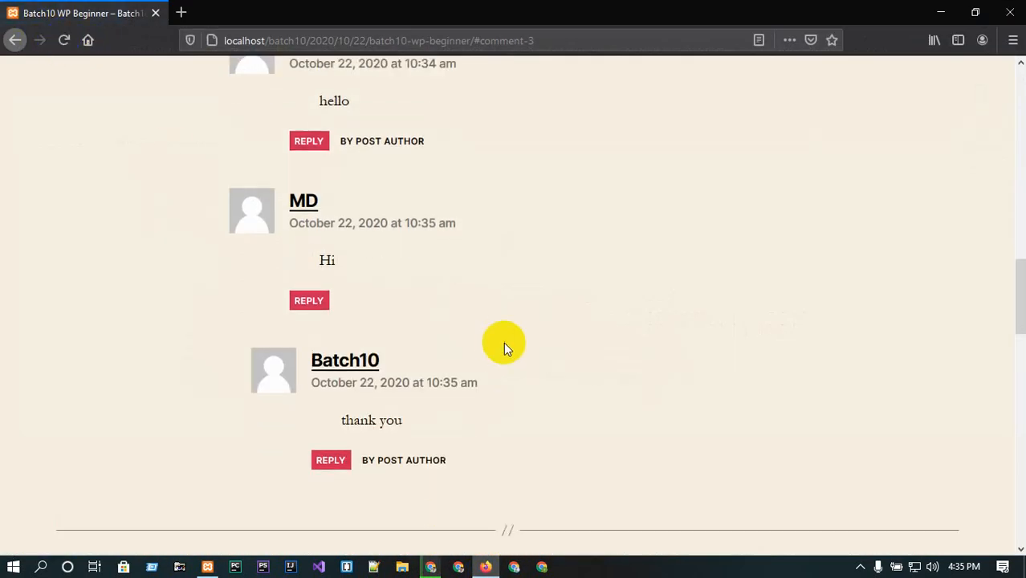
scroll(494, 340, "down", 1)
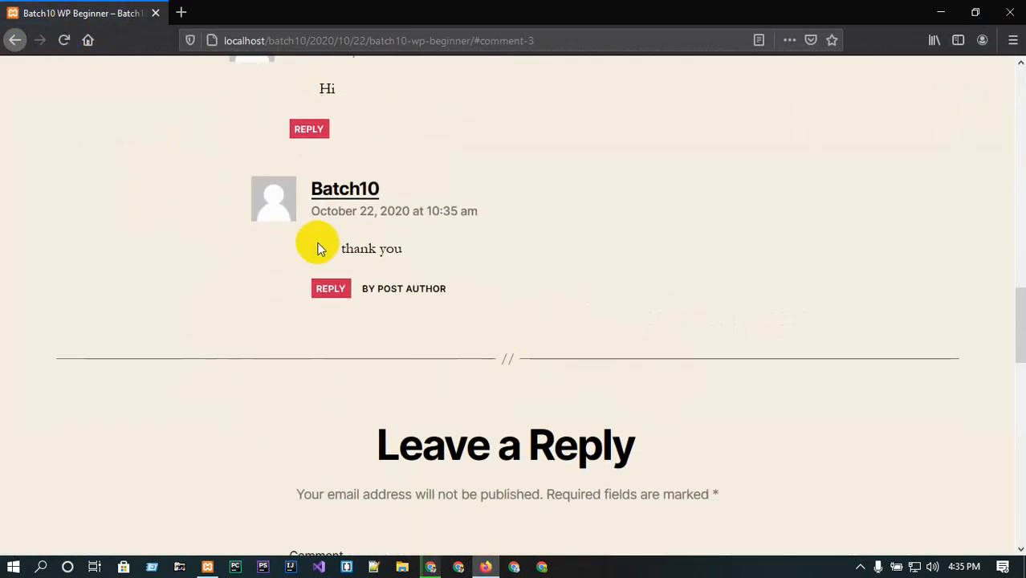
left_click_drag(342, 248, 417, 250)
left_click(392, 265)
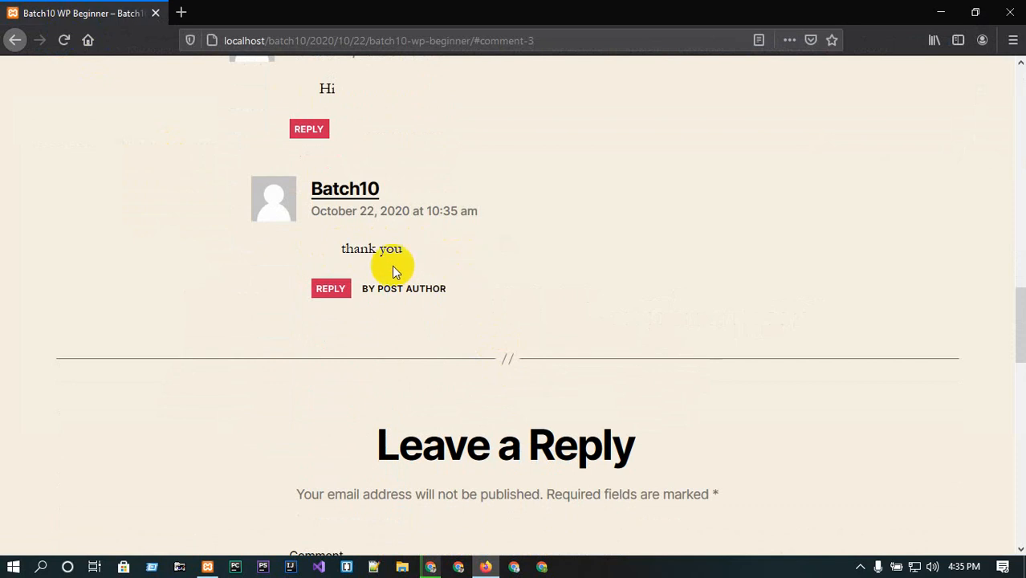
scroll(407, 269, "up", 6)
scroll(407, 269, "up", 1)
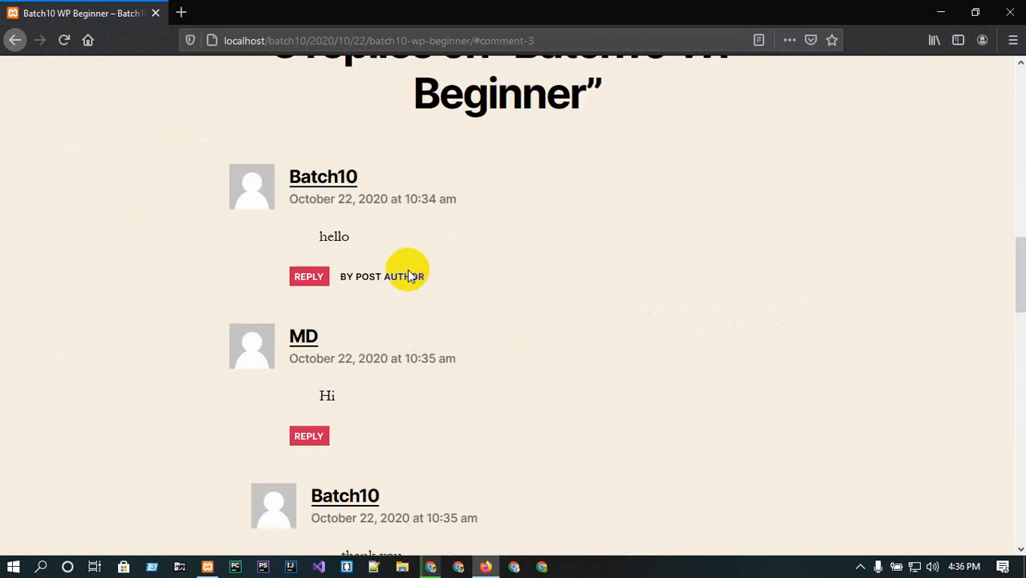
Reply well thanks to the Hi comment from the admin Comments screen.
left_click(939, 11)
left_click(411, 9)
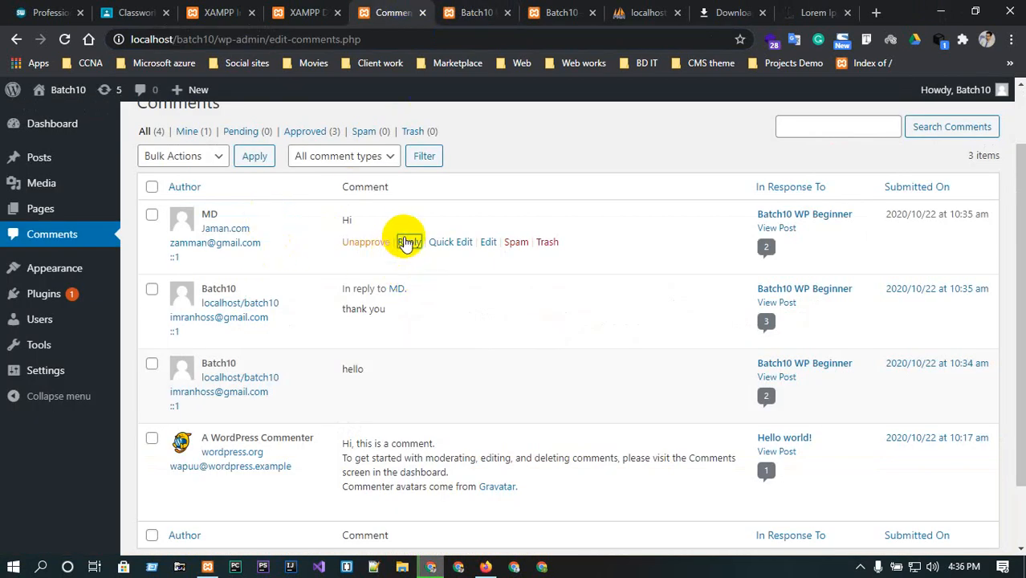
left_click(408, 242)
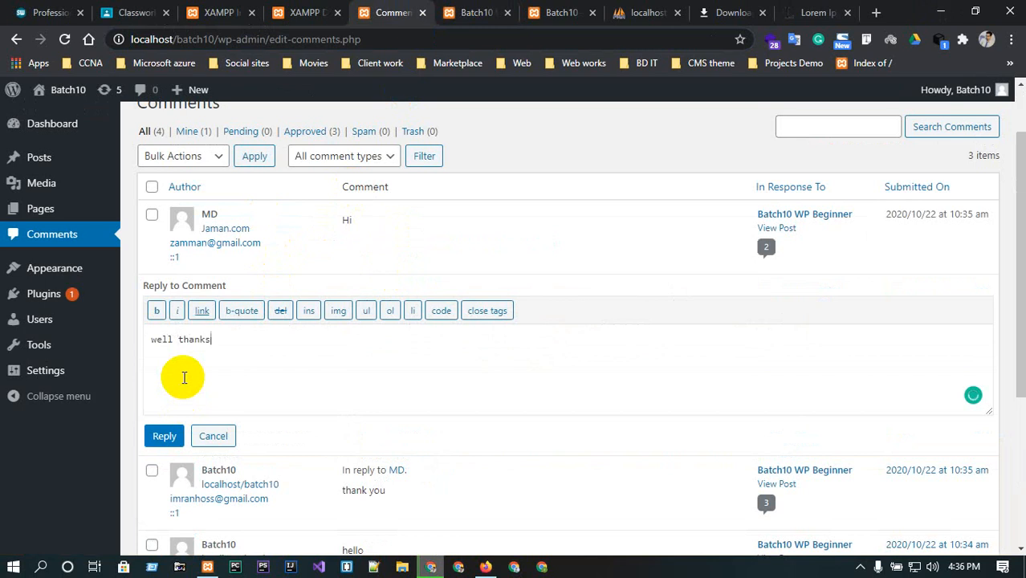
type("well thanks")
left_click(163, 435)
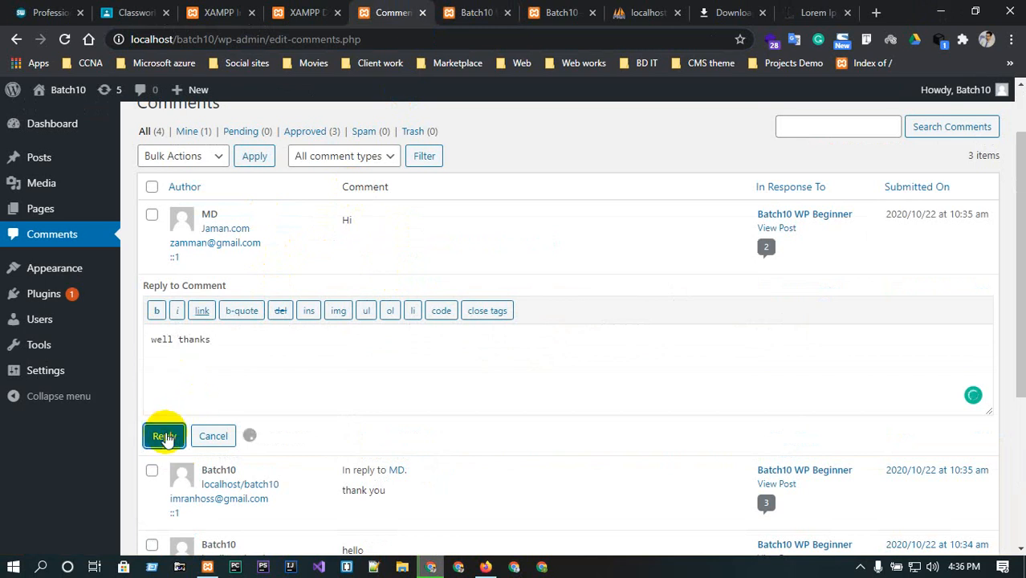
Reload the post in Firefox and review the new well thanks reply in the comment thread.
left_click(485, 567)
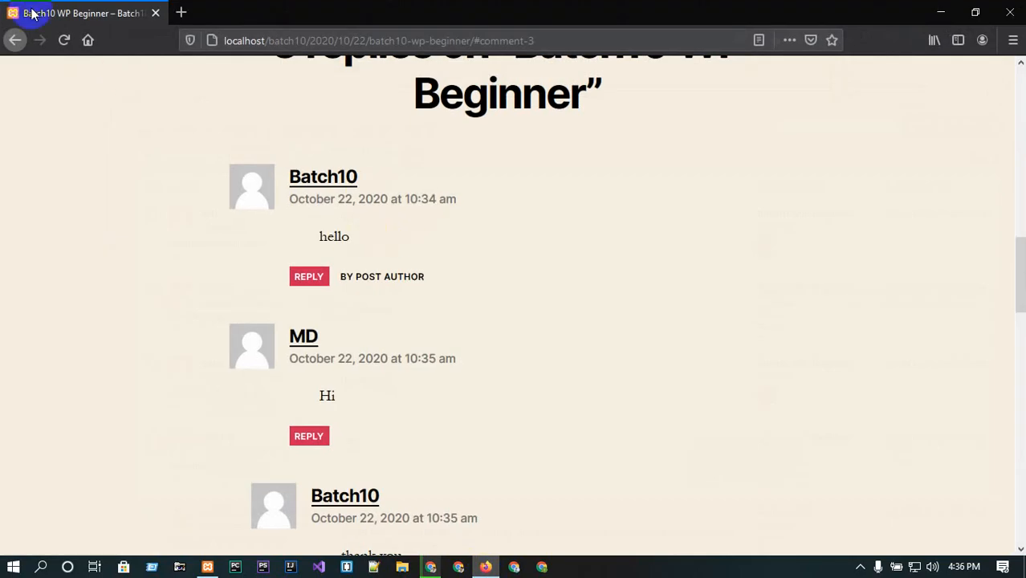
left_click(64, 39)
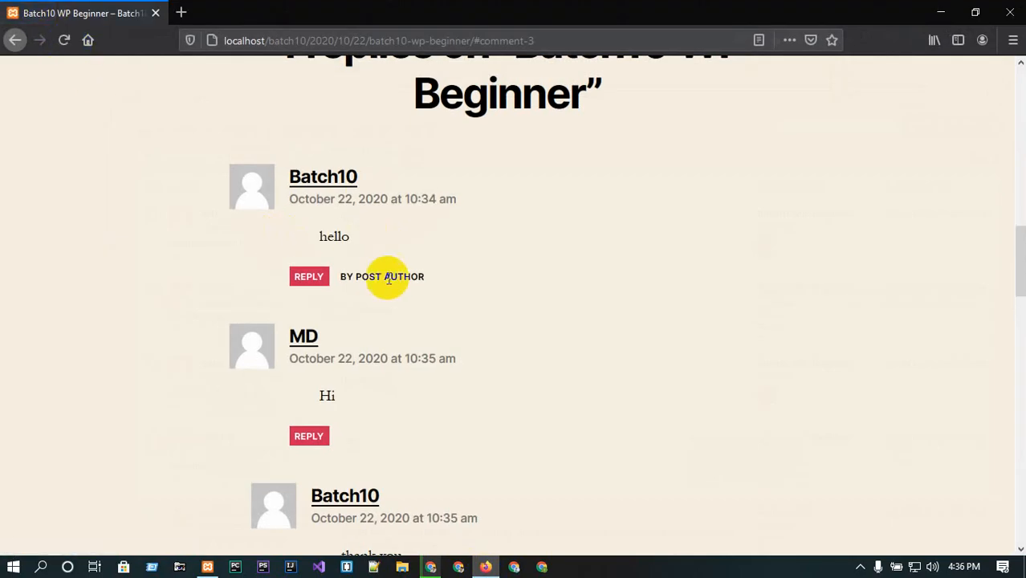
scroll(398, 394, "down", 2)
scroll(370, 401, "down", 3)
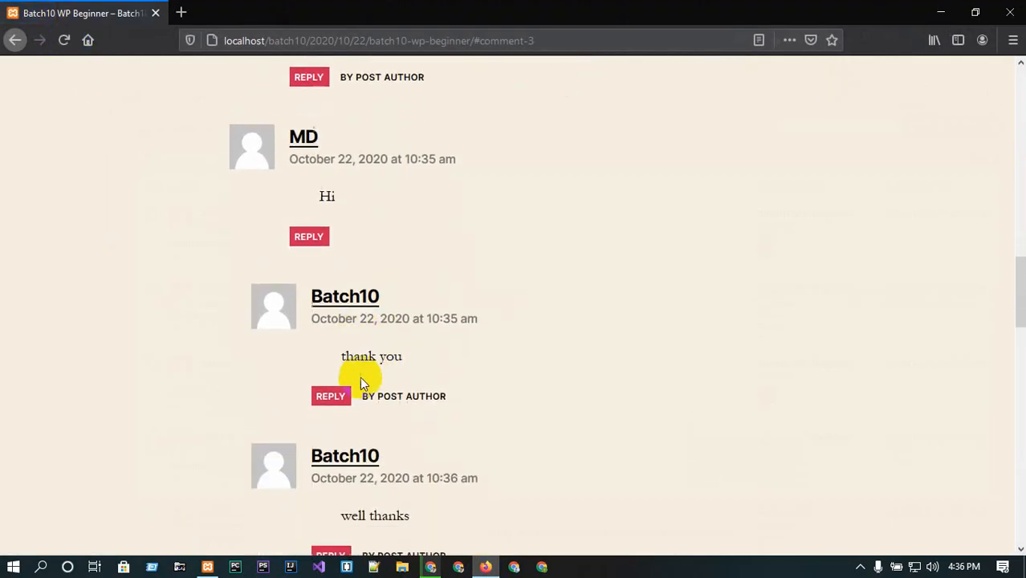
scroll(369, 300, "down", 2)
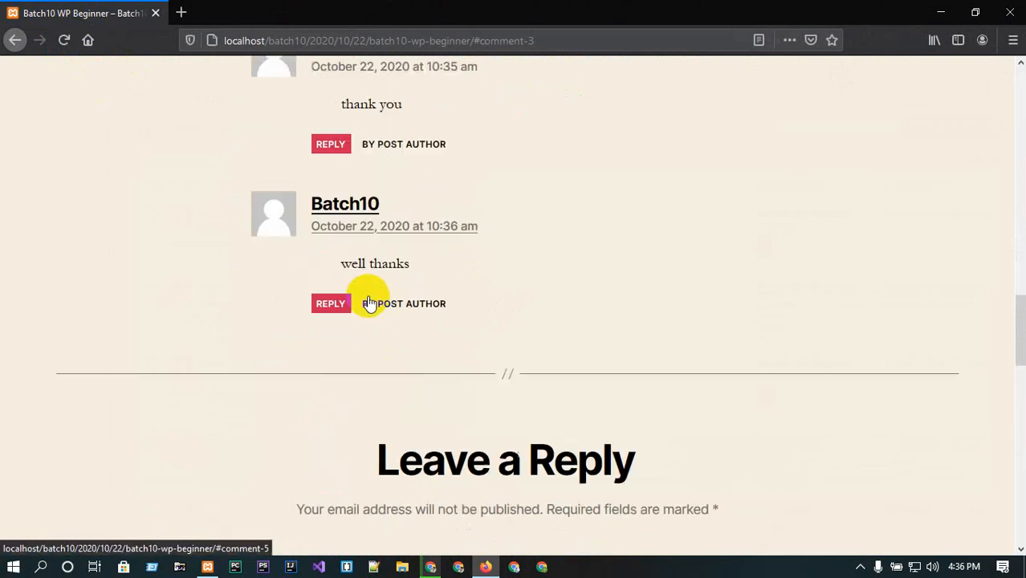
scroll(377, 265, "up", 2)
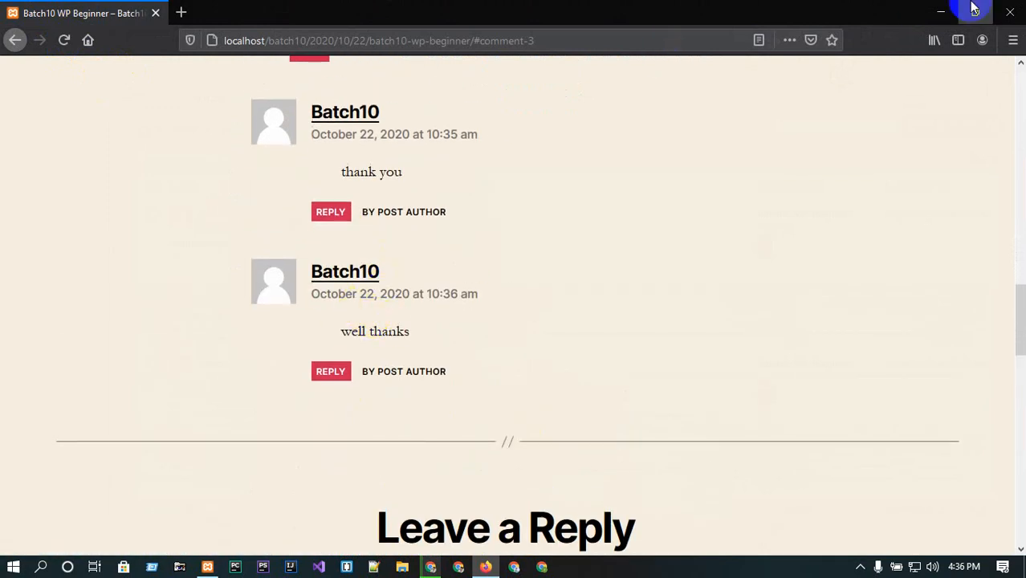
Return to the admin Comments screen and scroll through the comment list.
left_click(938, 12)
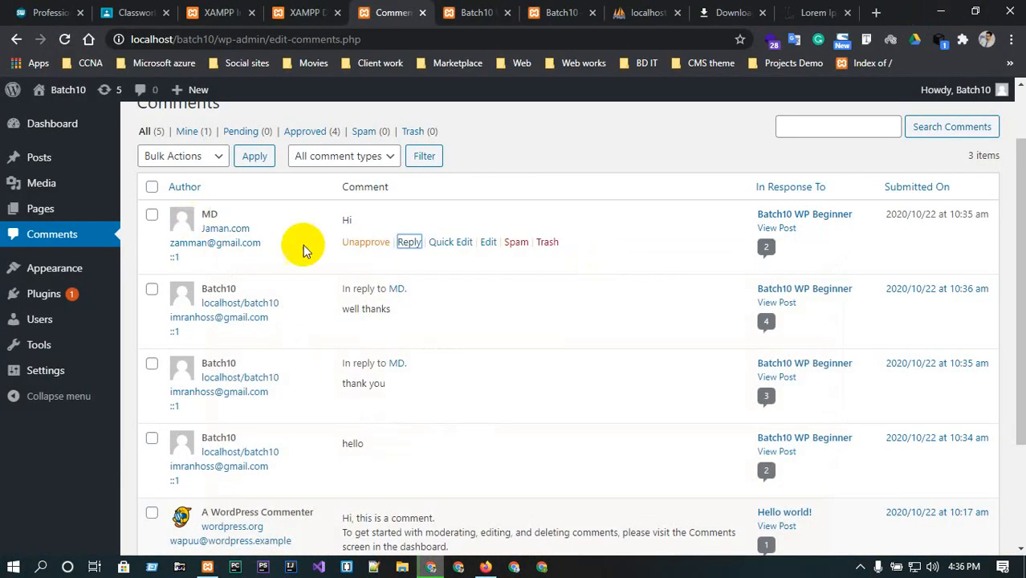
scroll(250, 287, "down", 1)
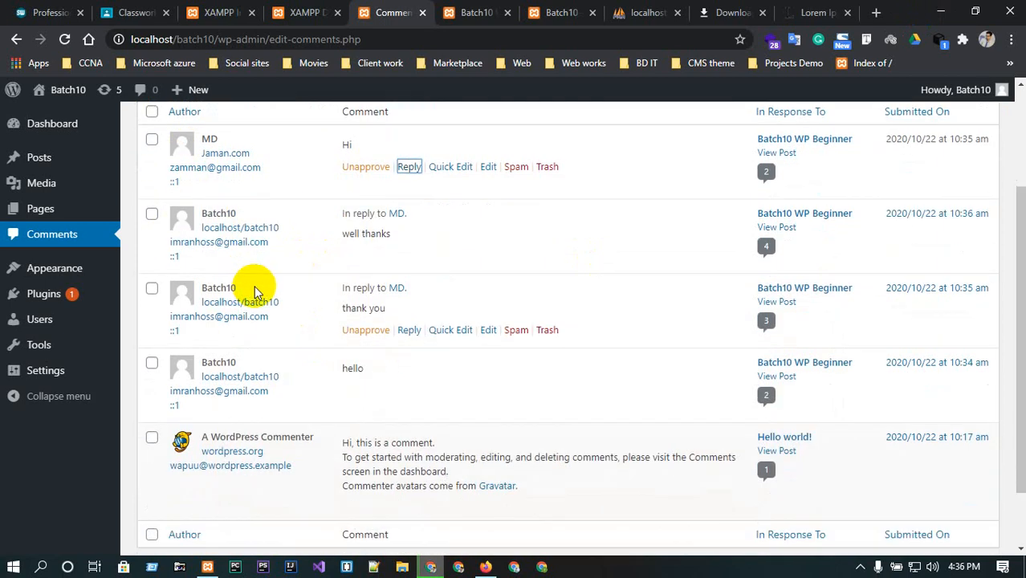
scroll(366, 241, "down", 1)
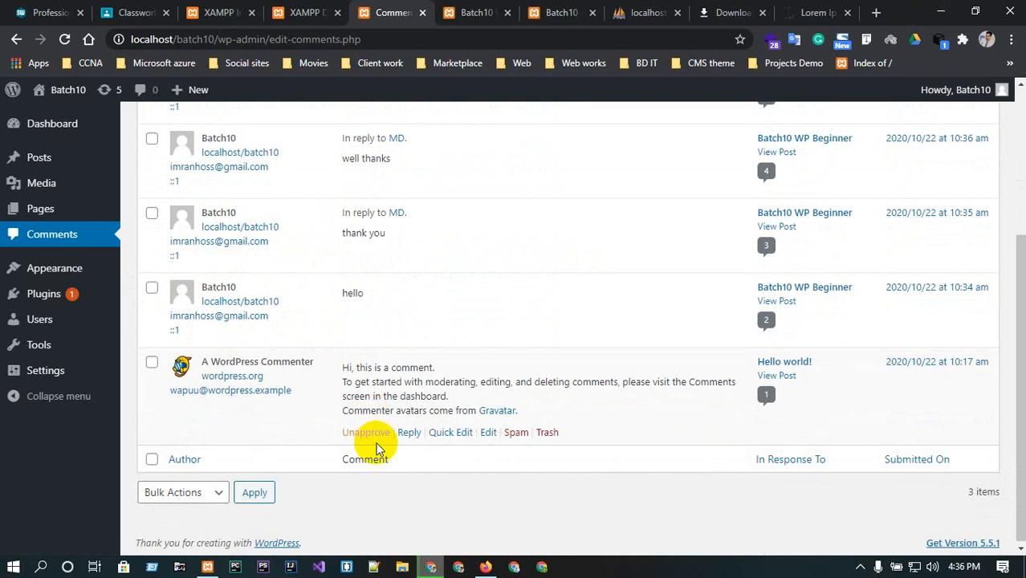
Unapprove the Hi, well thanks, thank you and hello comments in the admin Comments list.
scroll(375, 443, "up", 1)
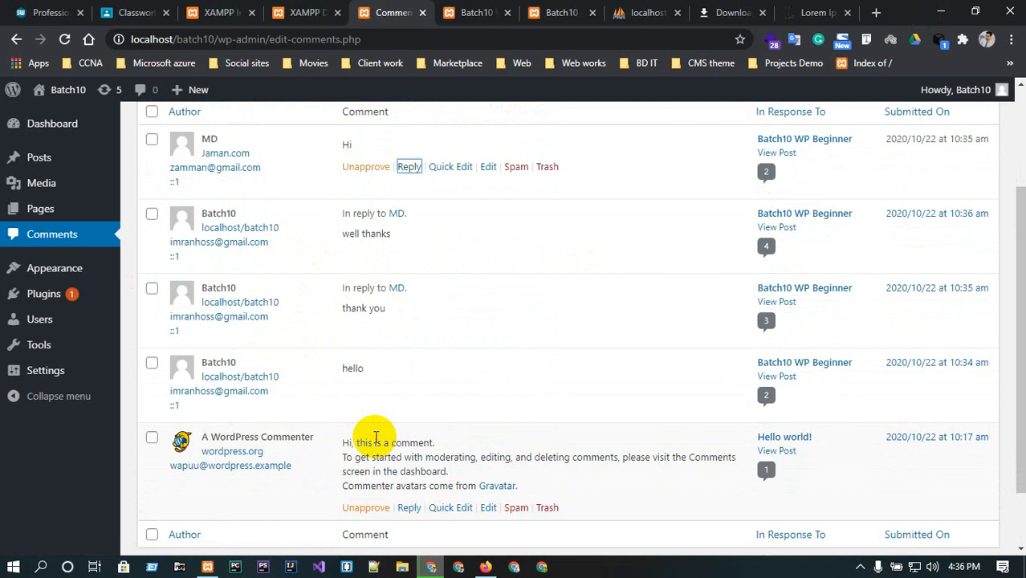
scroll(376, 437, "up", 2)
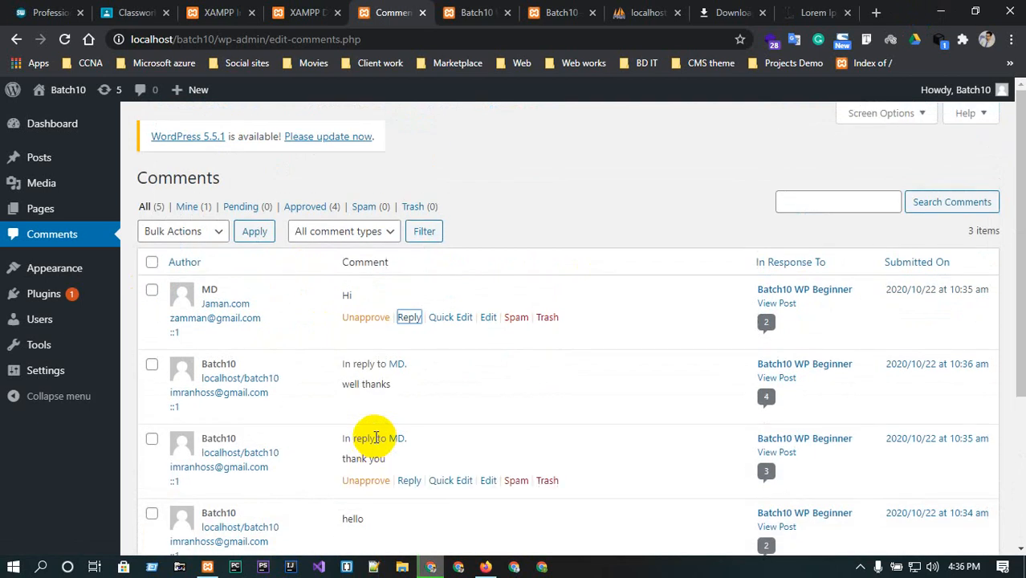
scroll(376, 437, "down", 1)
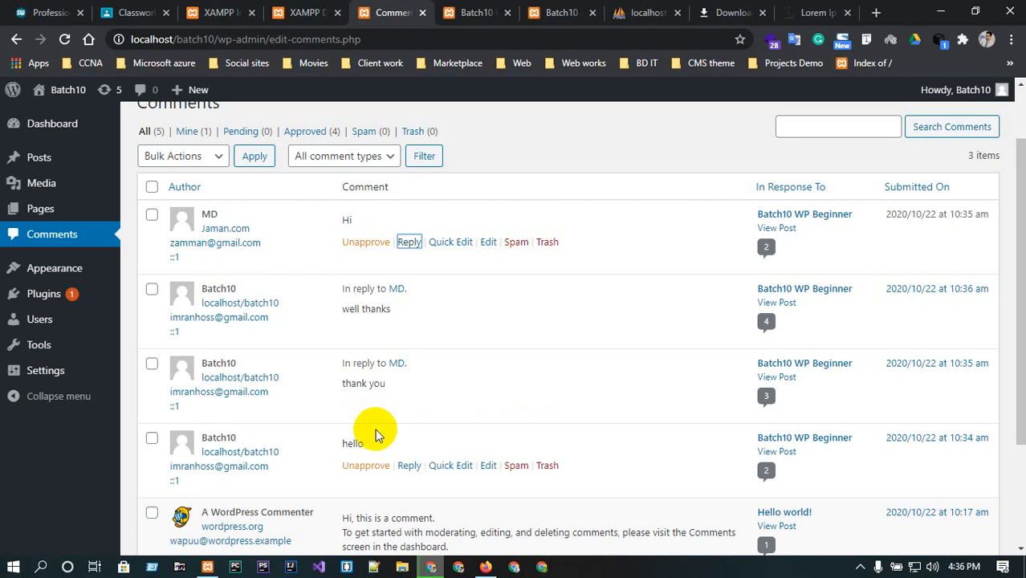
left_click(361, 242)
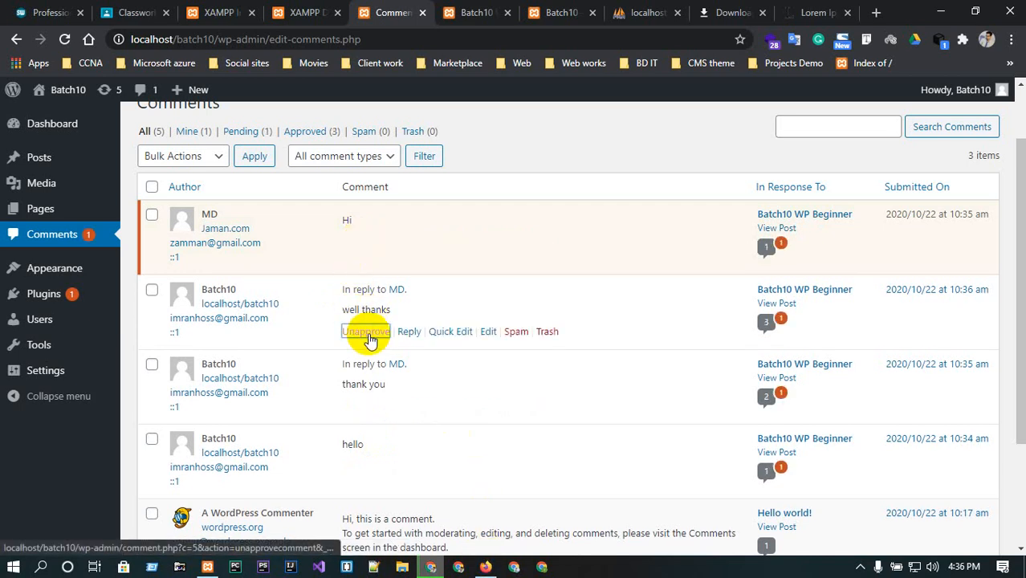
left_click(365, 328)
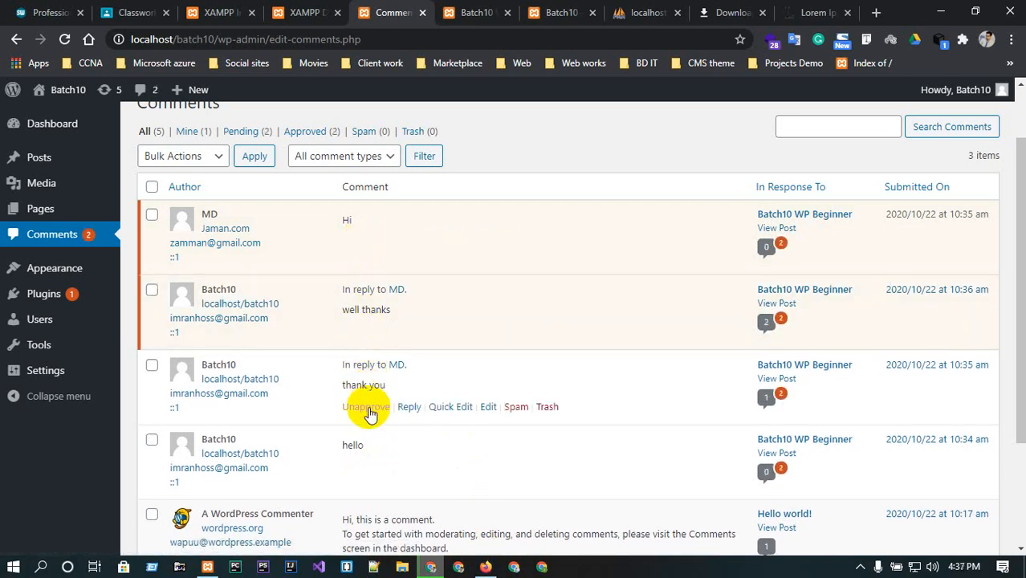
left_click(365, 406)
scroll(366, 412, "down", 1)
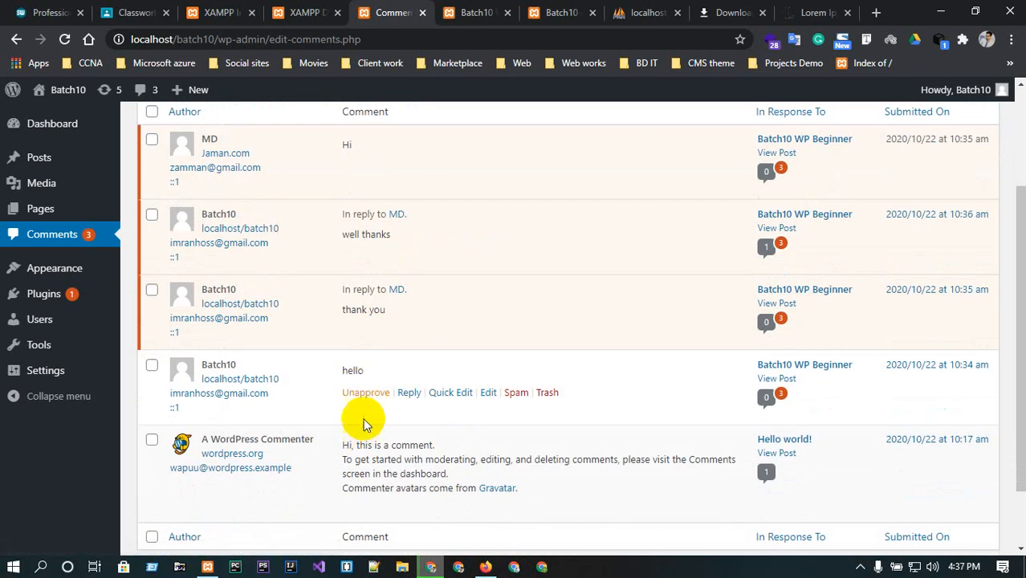
left_click(364, 394)
scroll(366, 442, "down", 1)
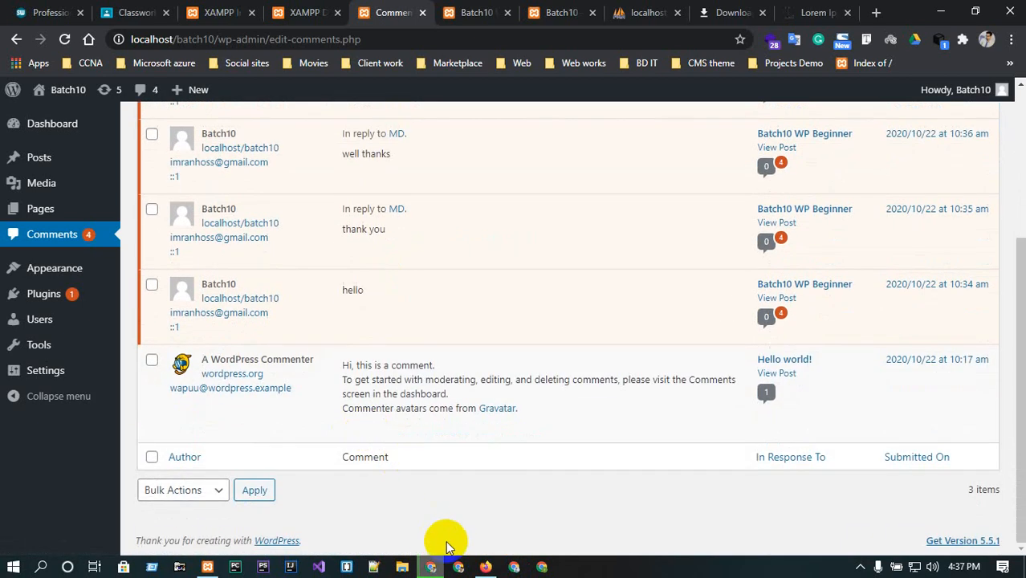
Reload the post in Firefox and review how the unapproved Hi comment now appears in the thread.
left_click(482, 566)
left_click(64, 39)
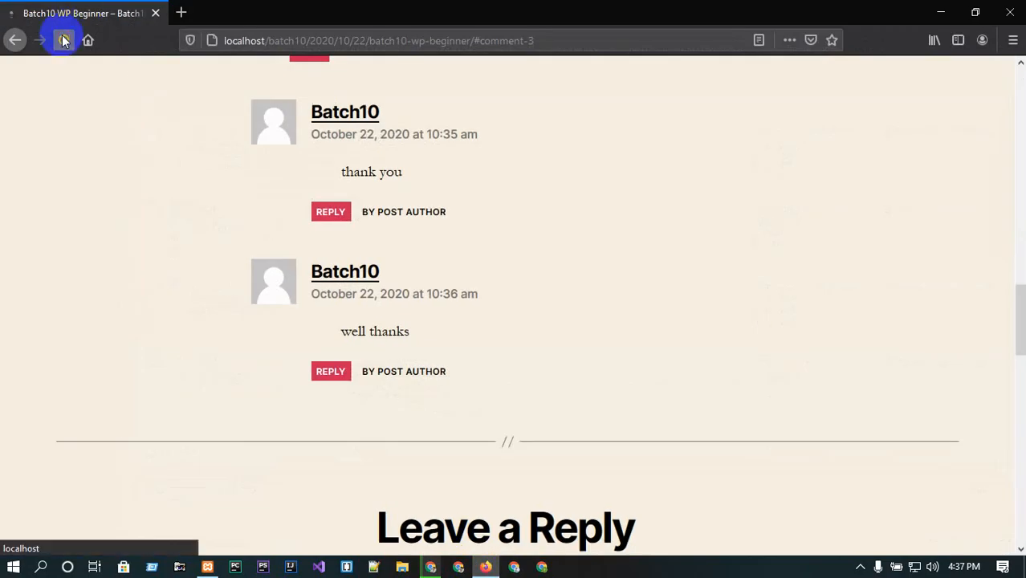
scroll(295, 249, "down", 7)
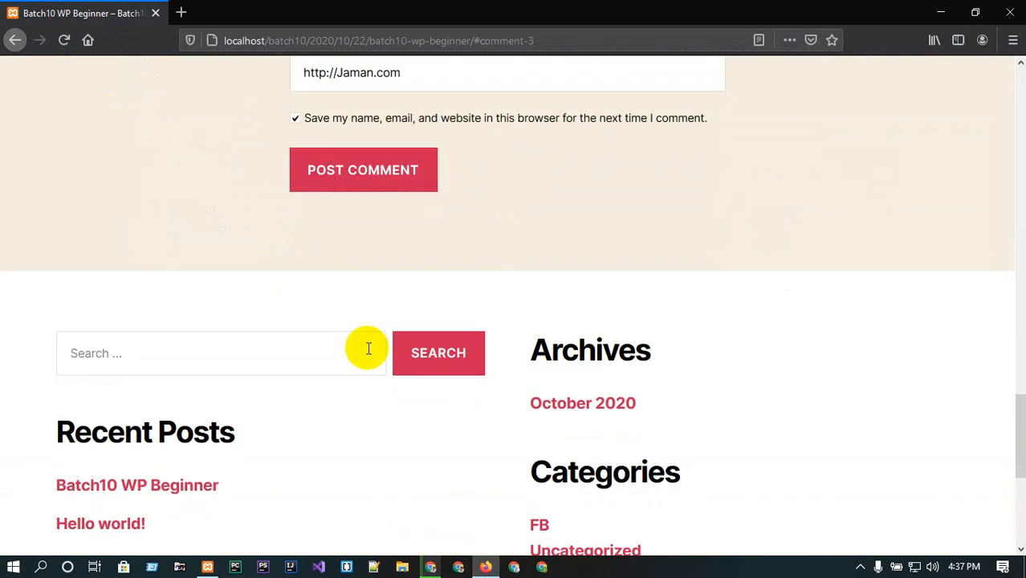
scroll(544, 367, "up", 5)
scroll(497, 327, "up", 8)
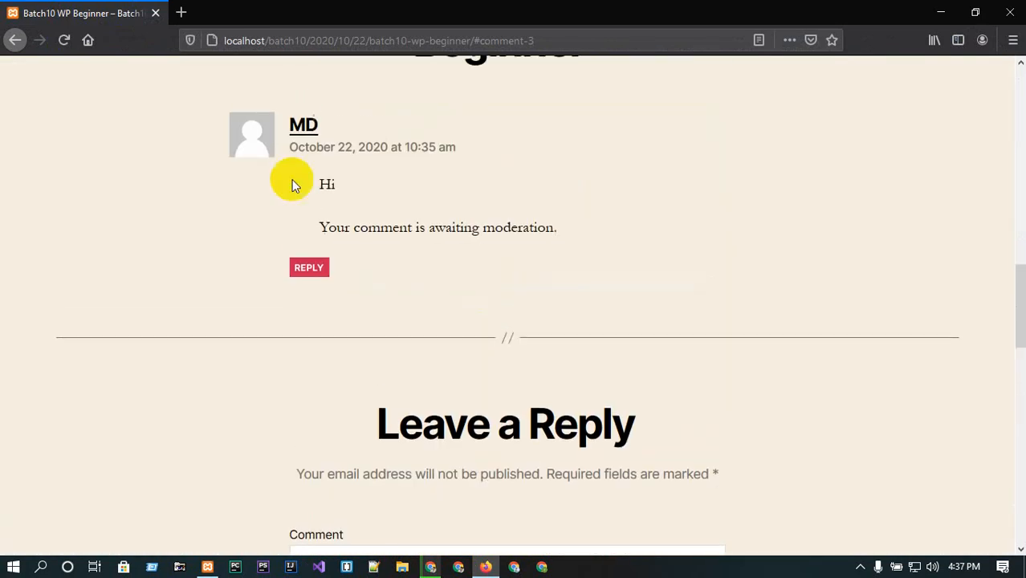
left_click_drag(320, 234, 333, 265)
left_click(402, 277)
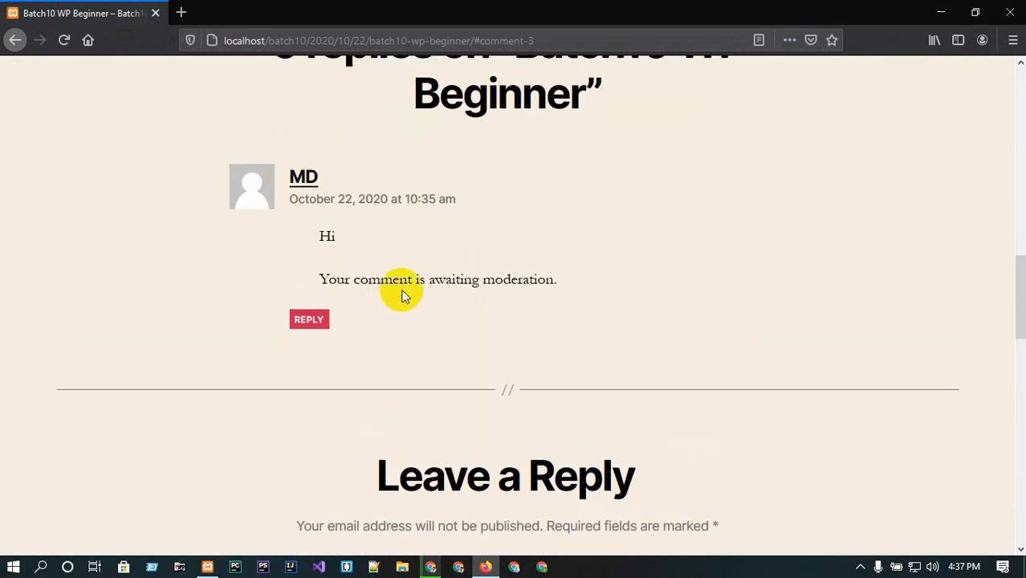
left_click(940, 12)
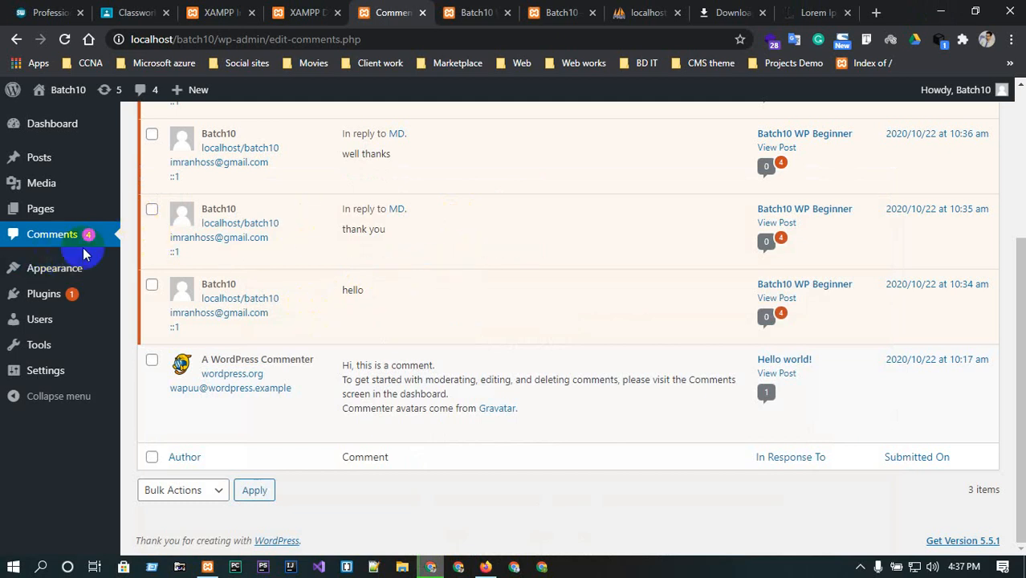
Open the Add Themes screen from Appearance Themes and browse the Popular and Latest theme listings.
mouse_move(36, 268)
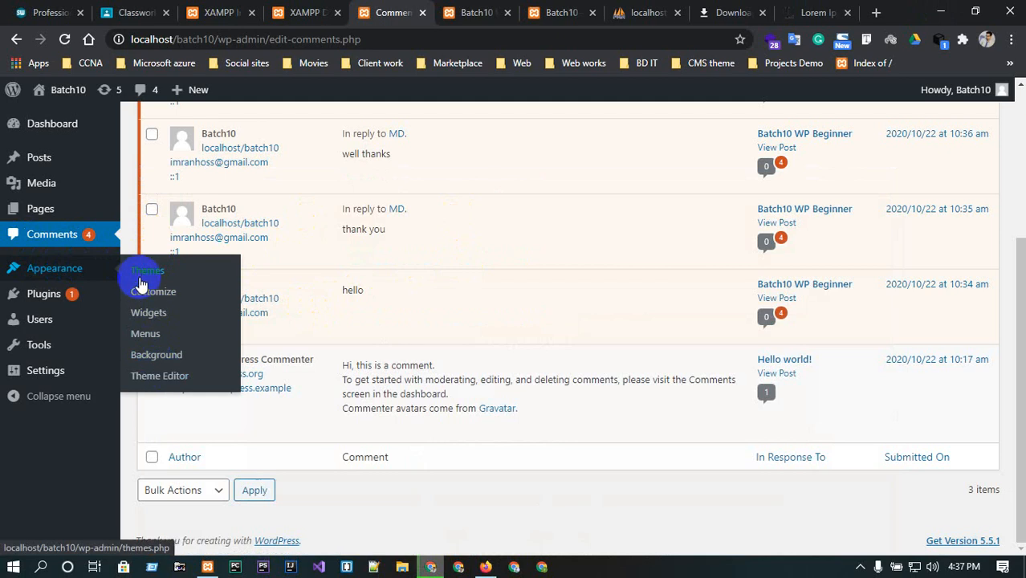
left_click(141, 277)
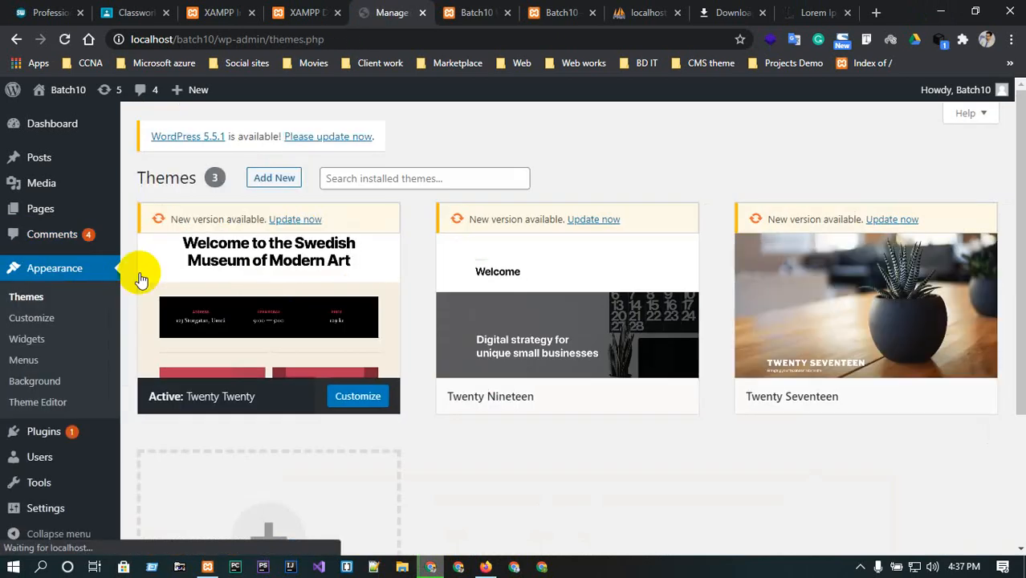
mouse_move(167, 252)
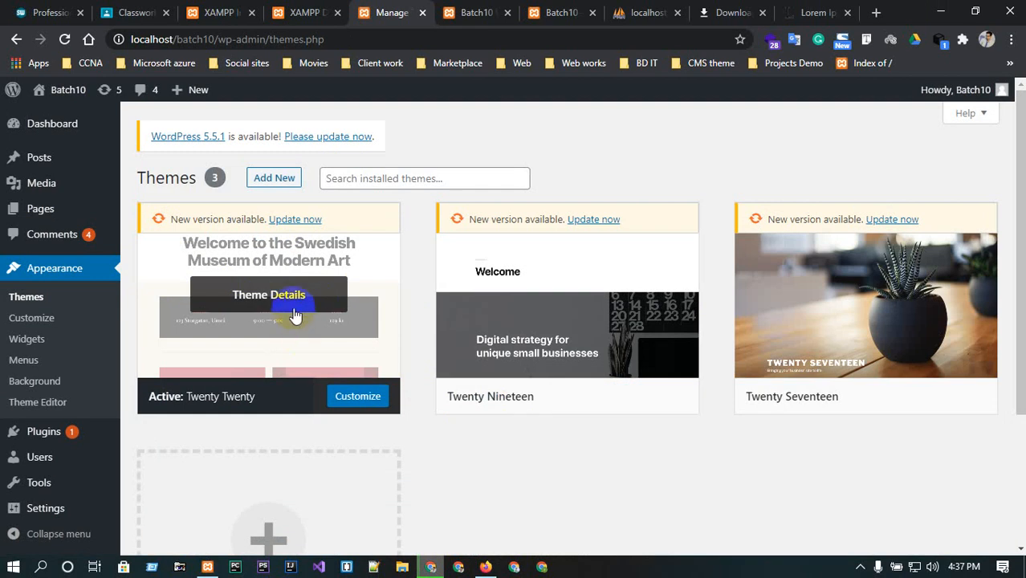
scroll(293, 309, "down", 2)
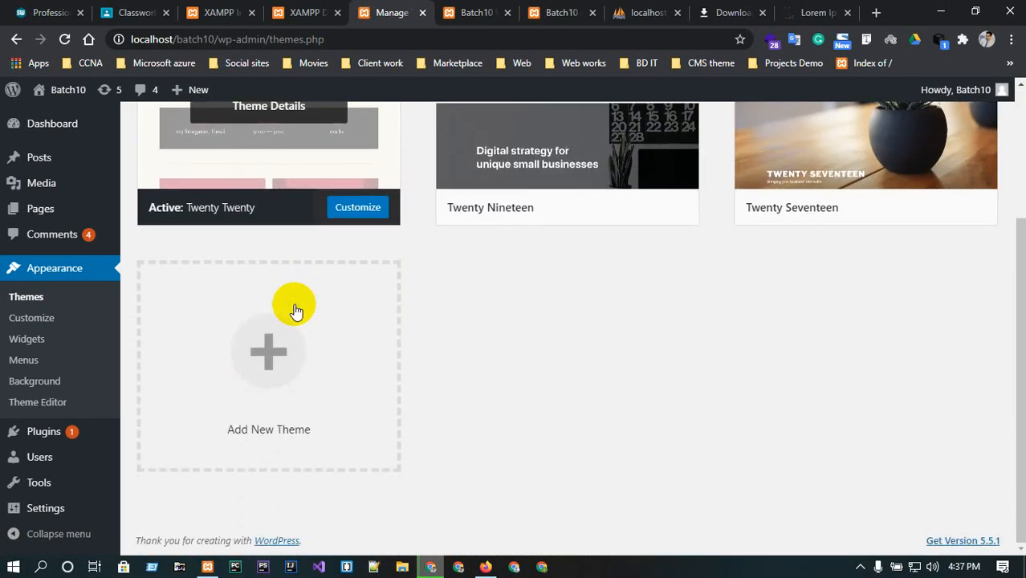
scroll(301, 321, "up", 2)
mouse_move(566, 323)
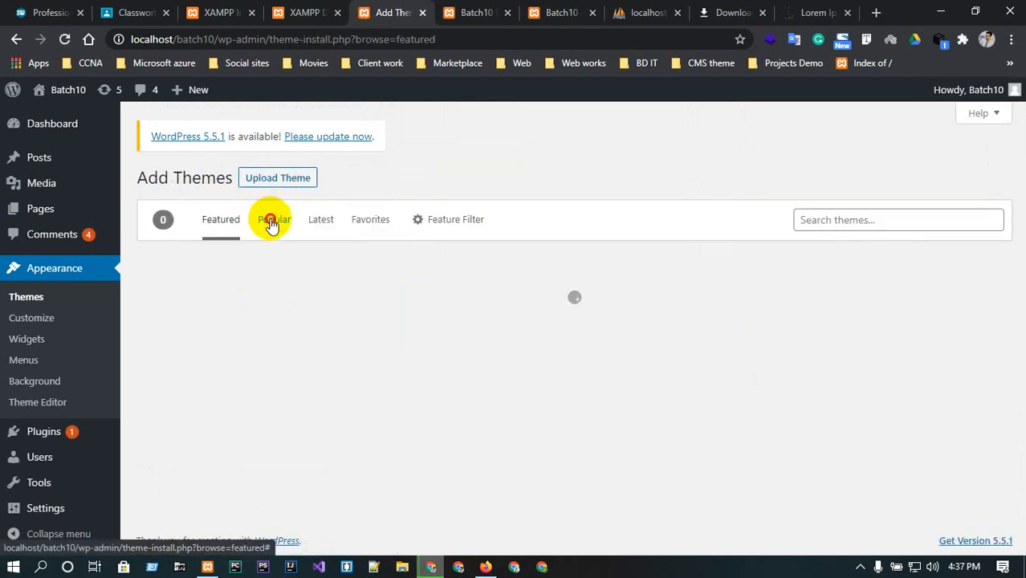
left_click(272, 222)
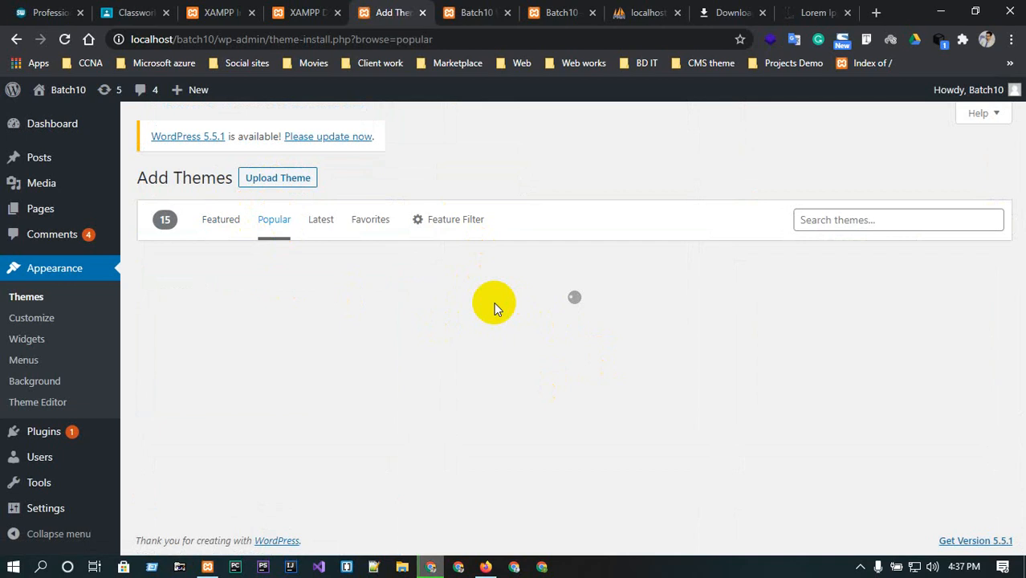
left_click(324, 224)
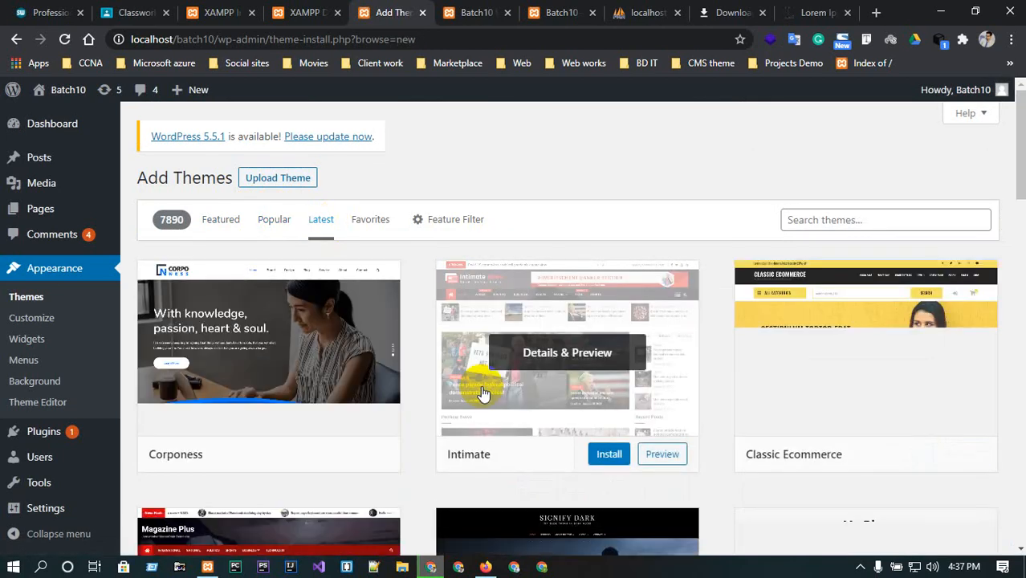
scroll(298, 338, "down", 1)
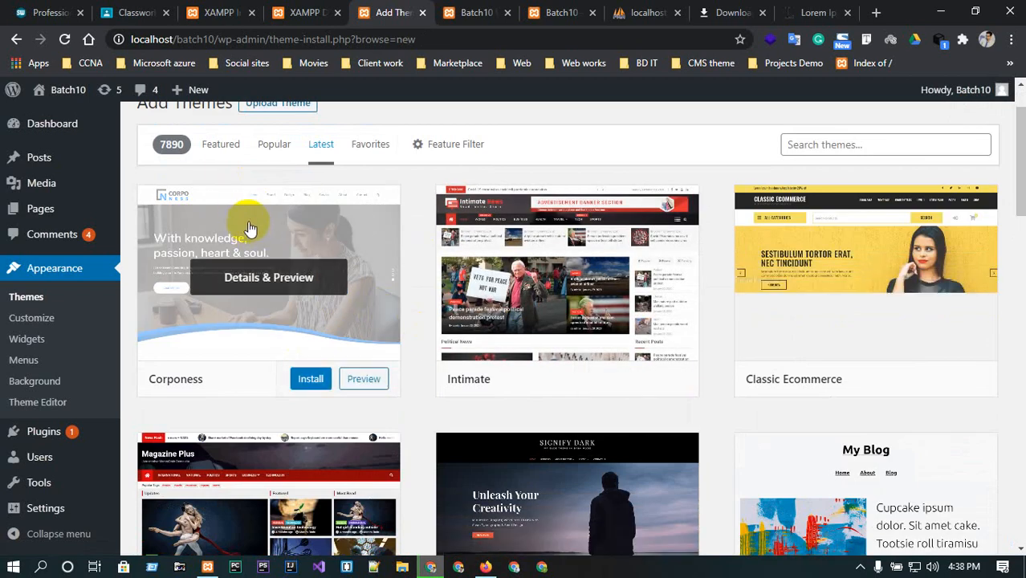
scroll(269, 249, "down", 2)
scroll(283, 264, "up", 2)
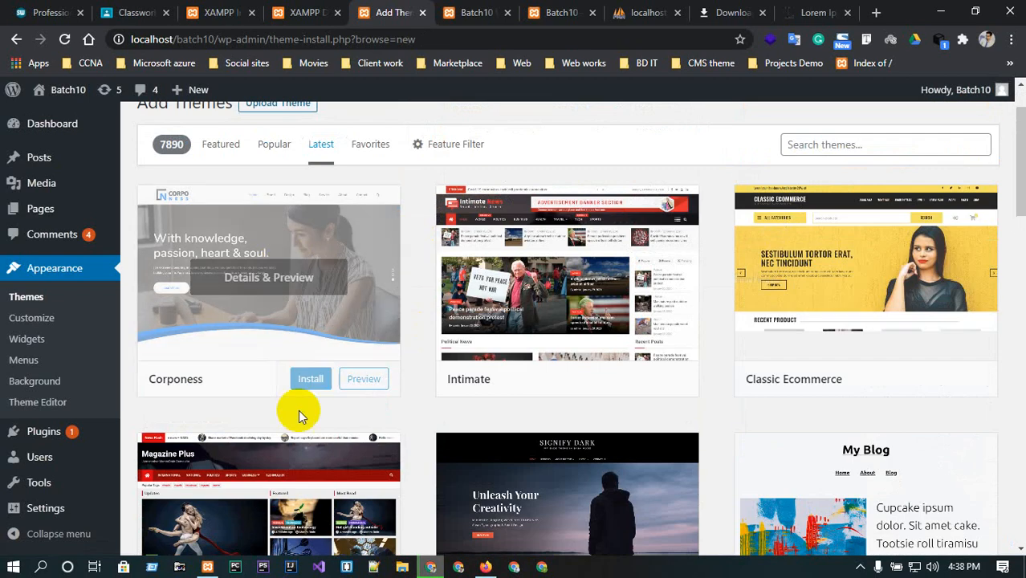
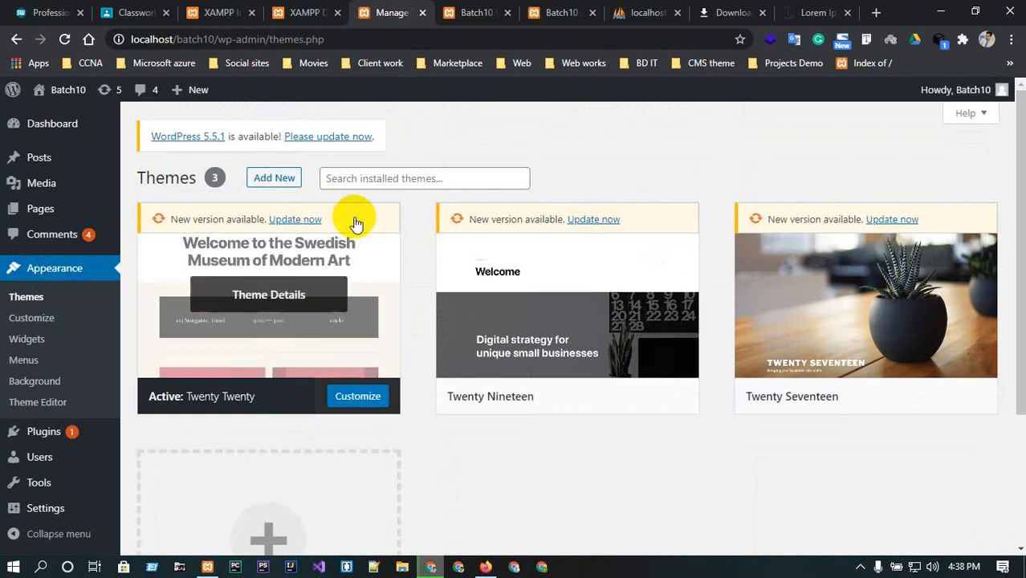
Open the Customizer for the active Twenty Twenty theme.
left_click(29, 320, "ctrl")
left_click(462, 15)
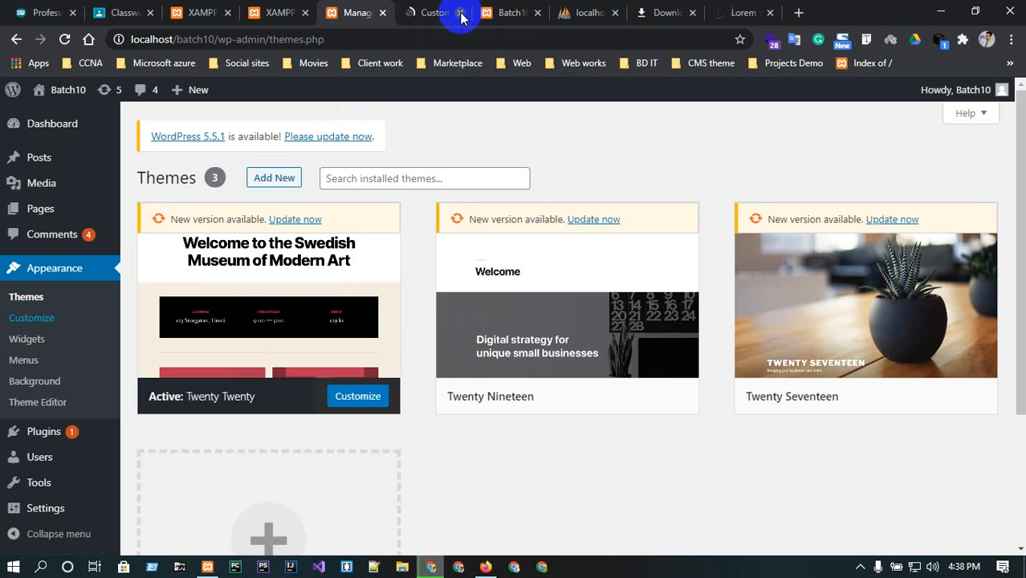
left_click(438, 13)
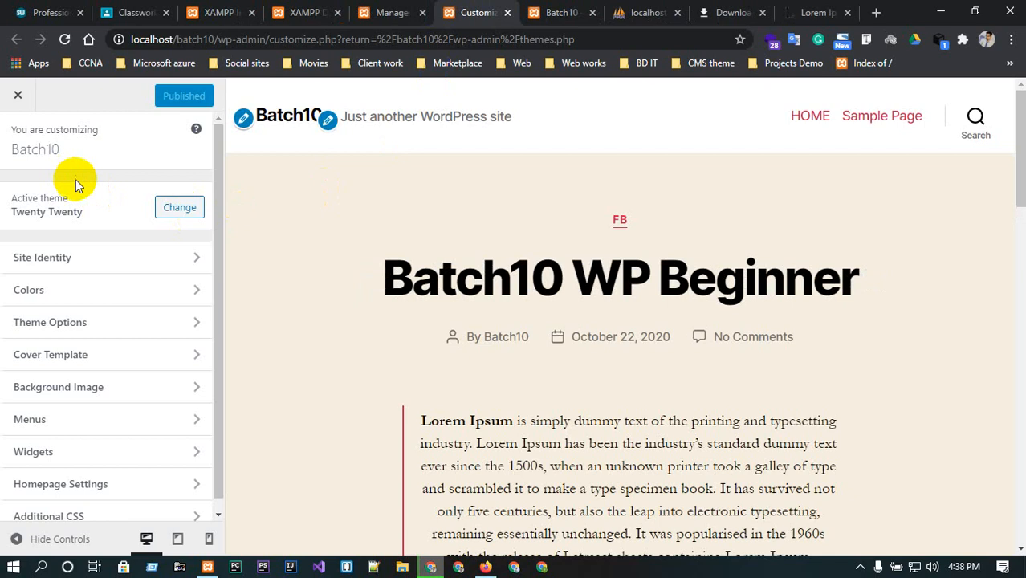
In Site Identity, set the site title to WEB and the tagline to DEVELOPER 2020.
scroll(80, 189, "down", 1)
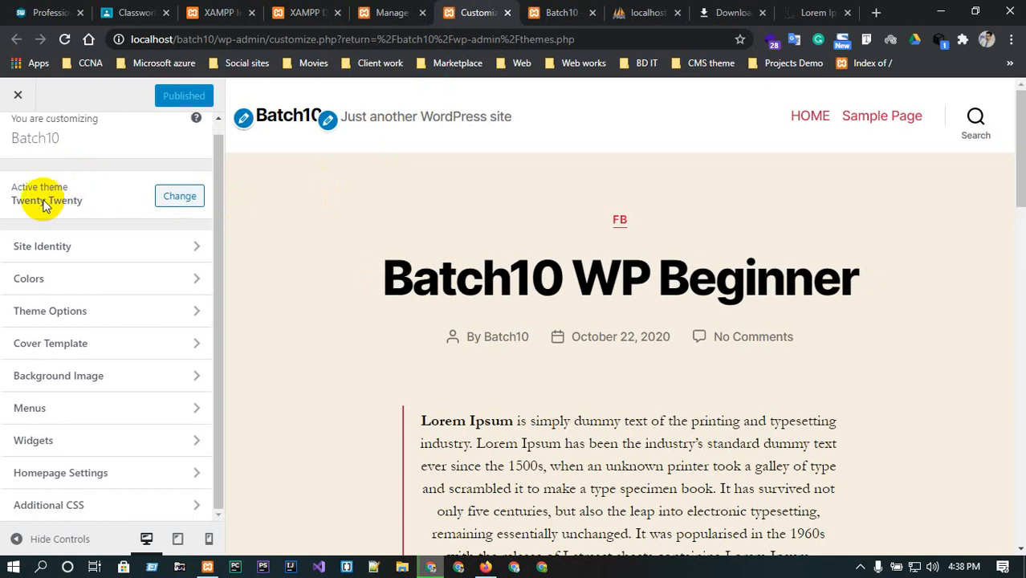
left_click(64, 244)
double_click(70, 268)
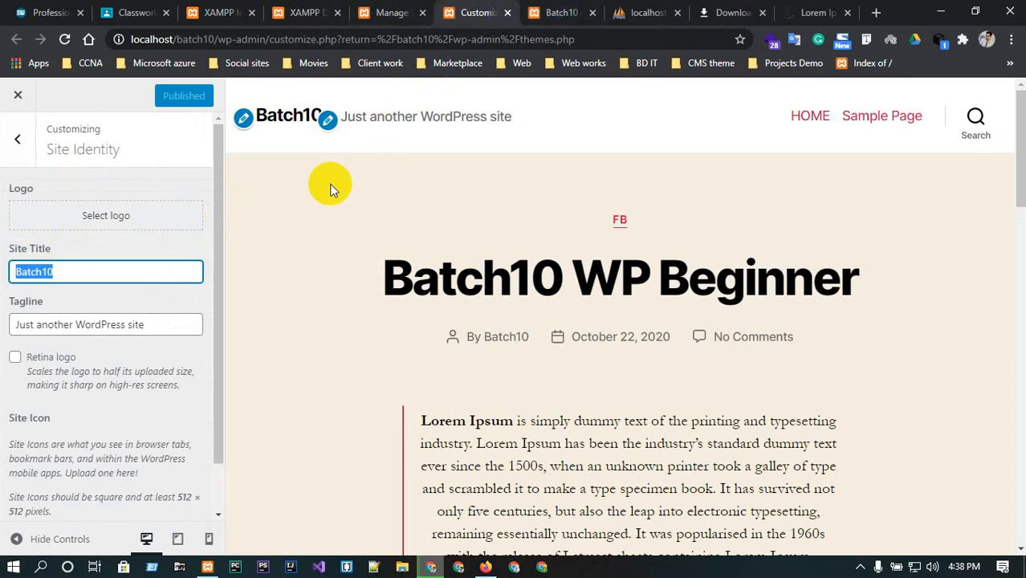
type("Profe")
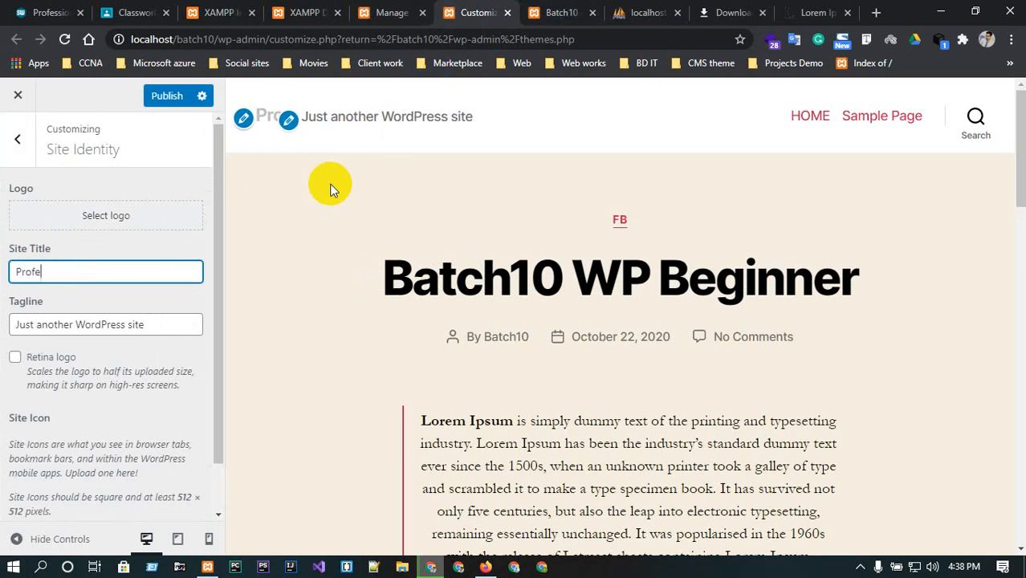
key("BackSpace")
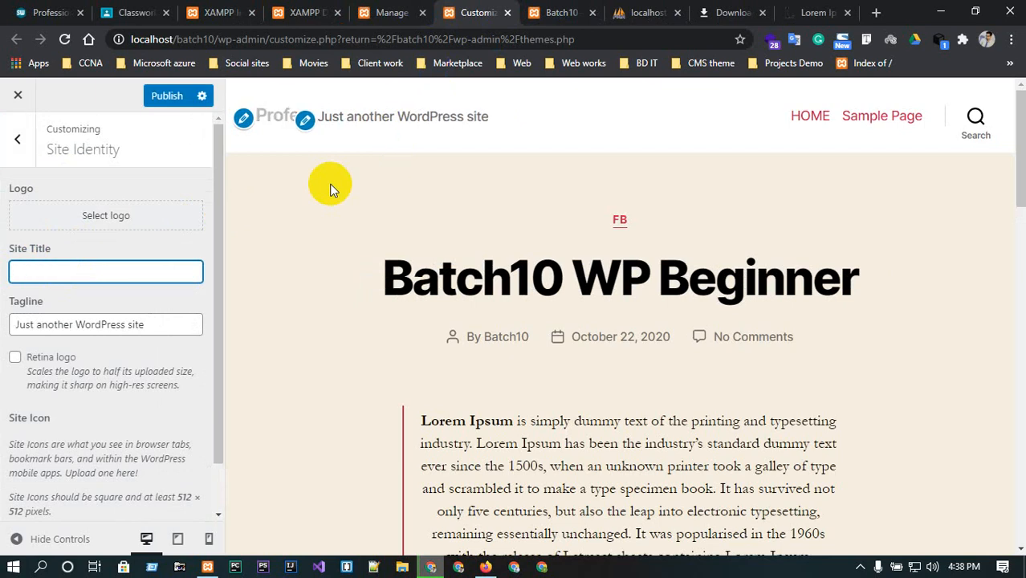
type("WEB")
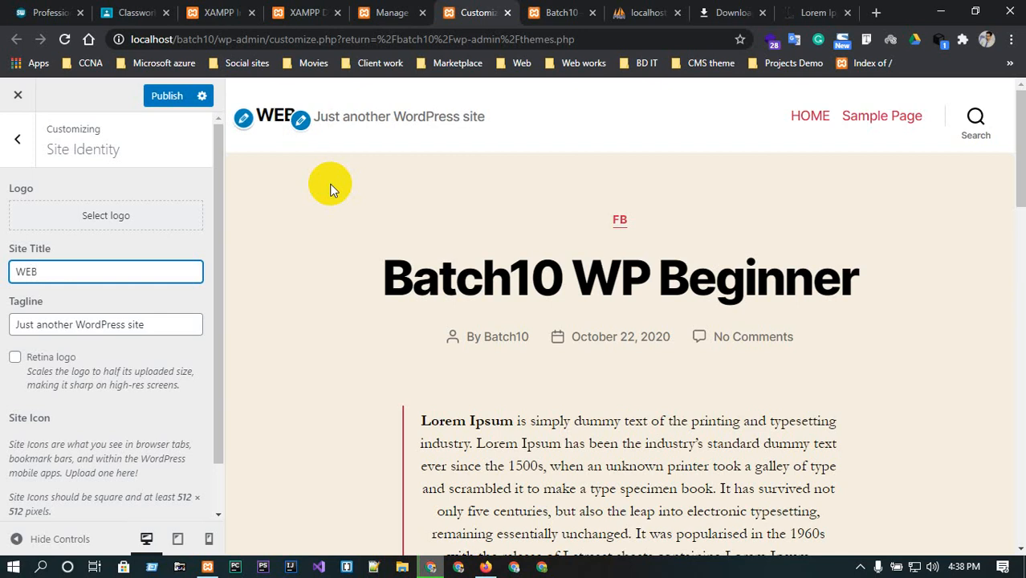
double_click(163, 319)
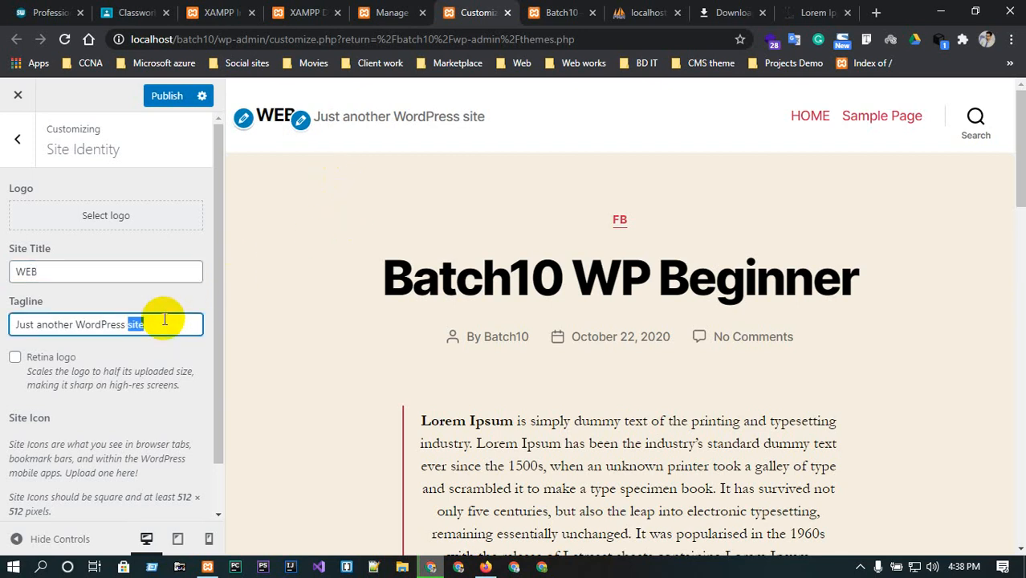
key("BackSpace")
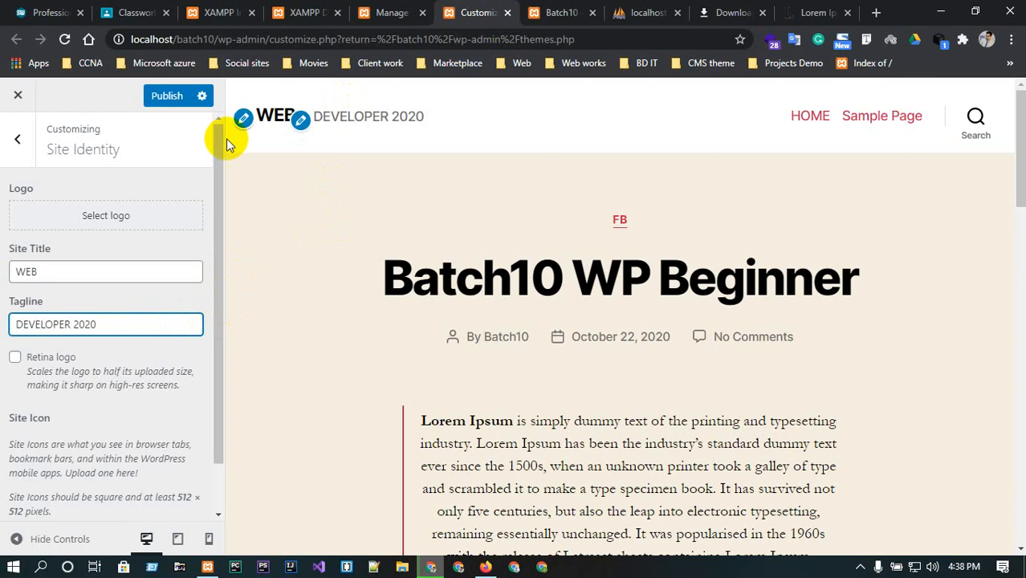
Set logo.png from the media library as the site icon and crop it.
scroll(104, 311, "down", 1)
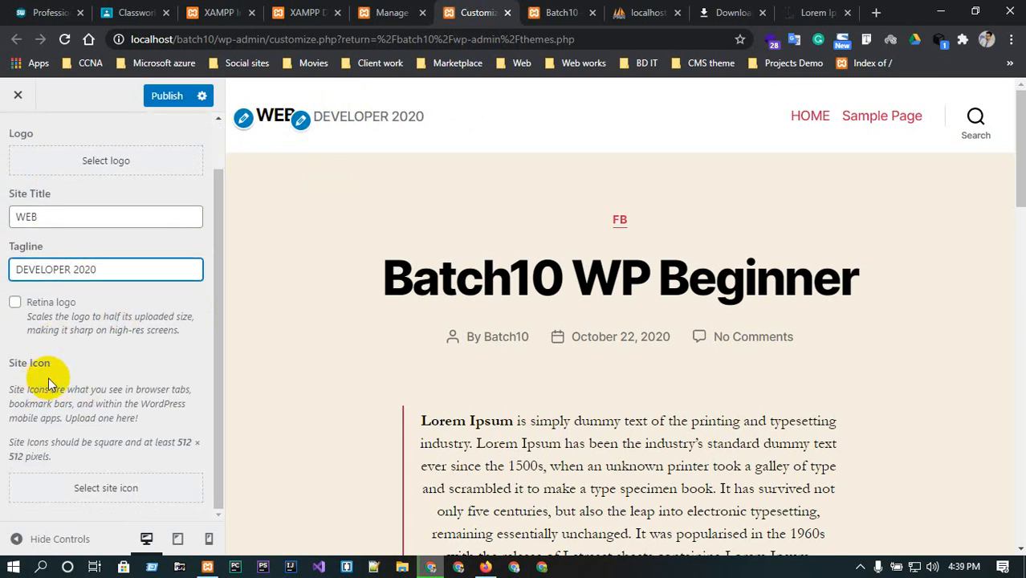
left_click(90, 490)
left_click(428, 277)
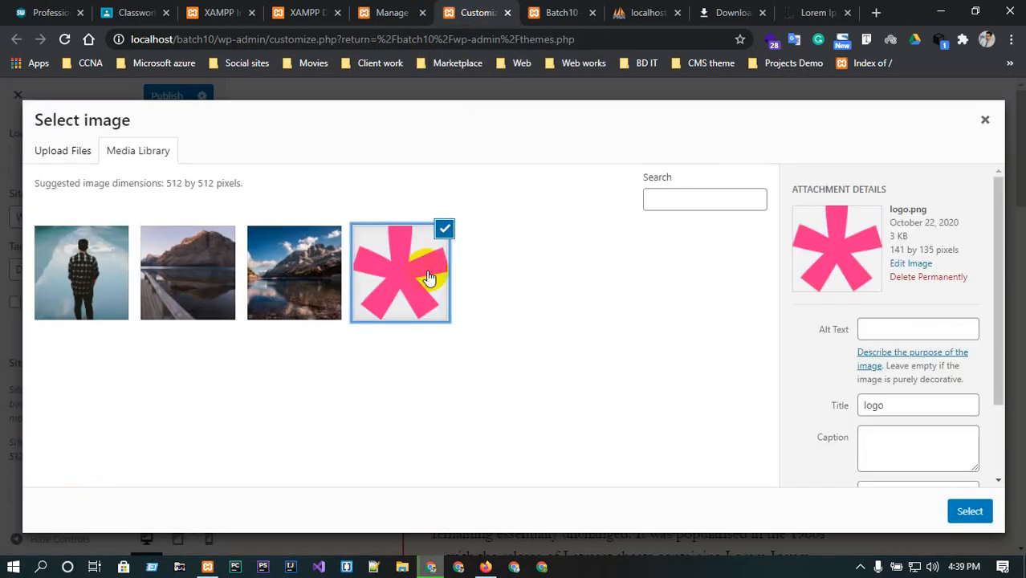
left_click(970, 512)
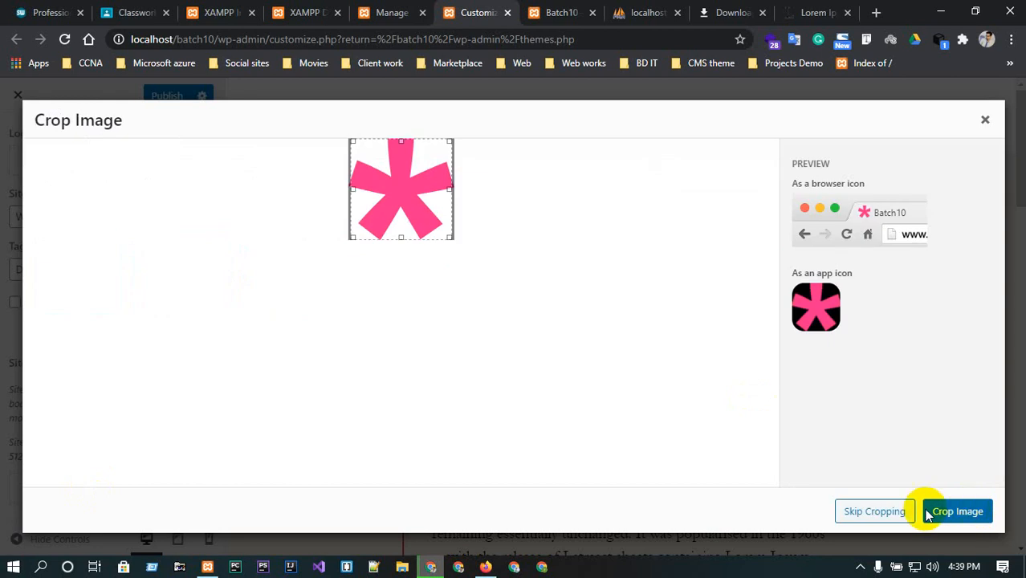
left_click(946, 511)
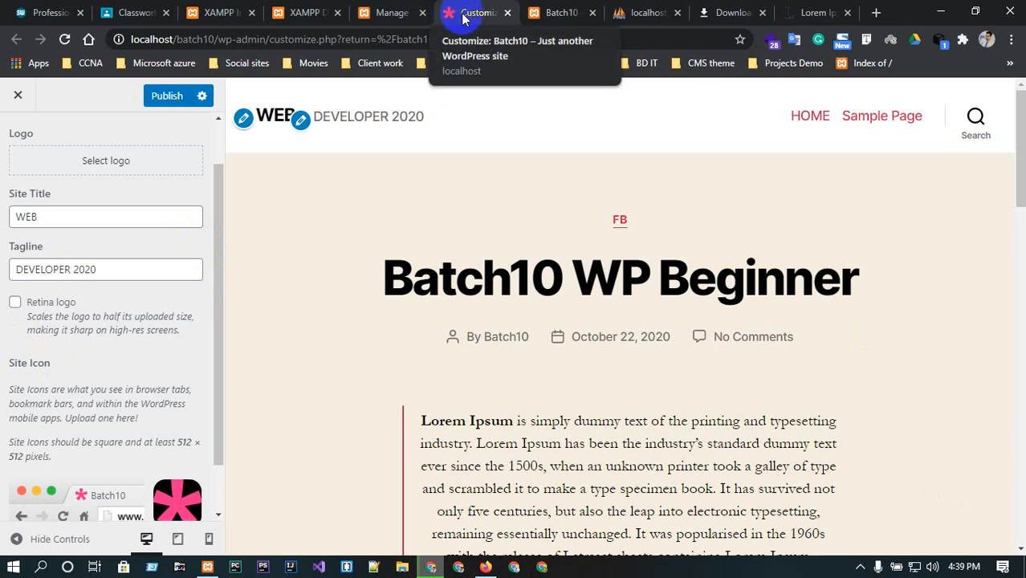
Publish the Site Identity changes and view the live site in its tab before returning to the Customizer.
scroll(341, 139, "down", 3)
scroll(49, 426, "down", 1)
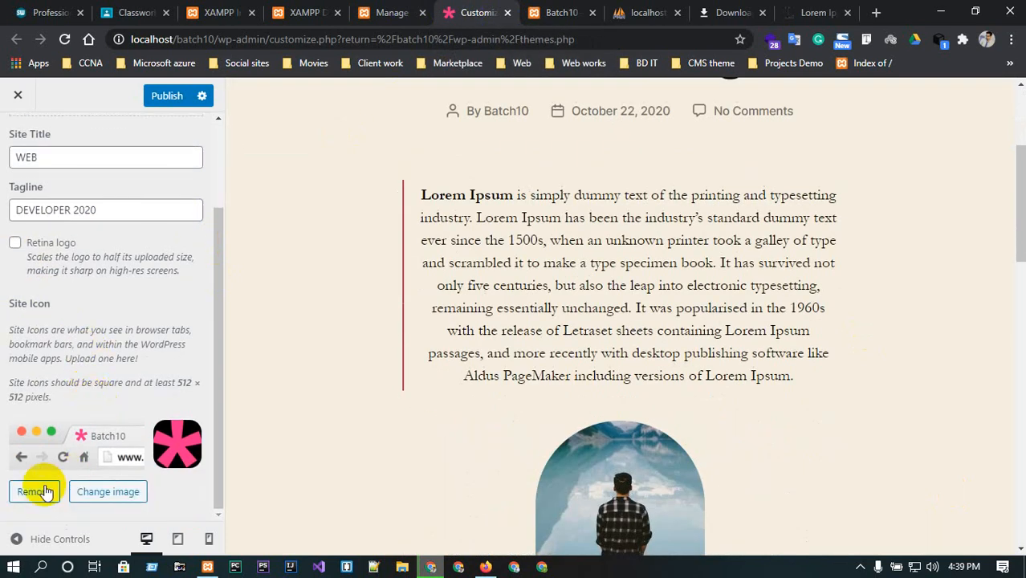
scroll(80, 428, "up", 2)
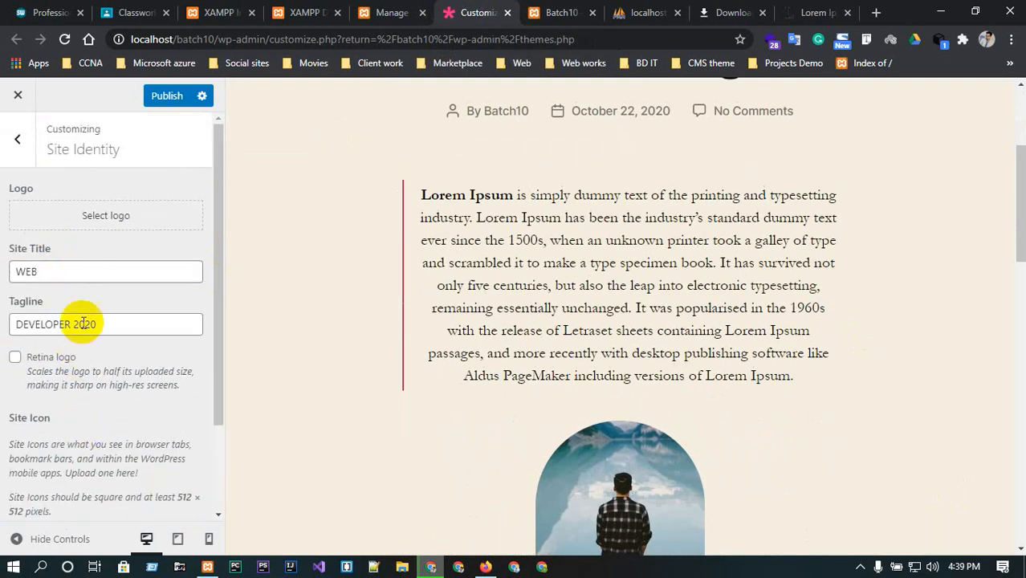
left_click(169, 96)
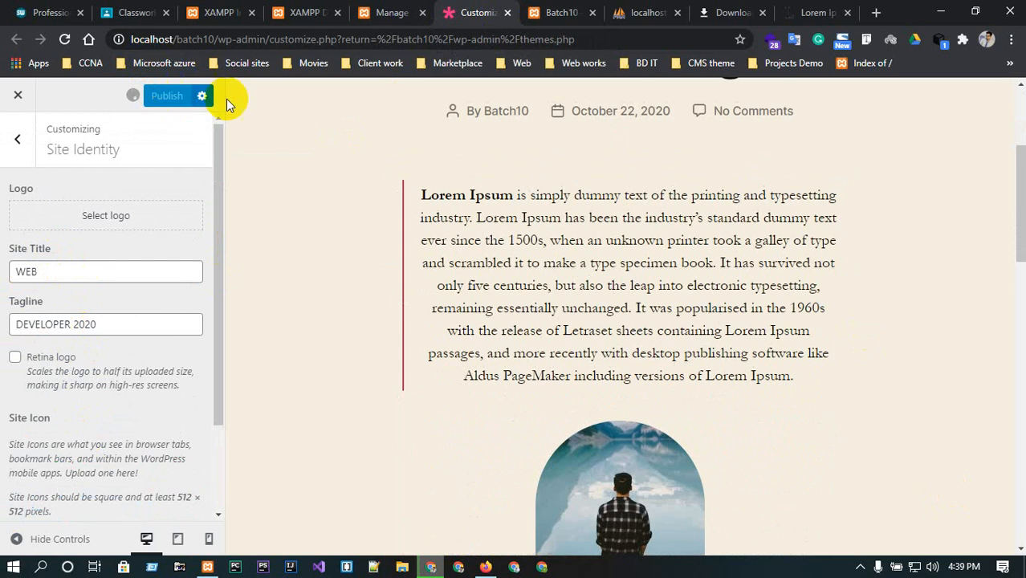
left_click(562, 12)
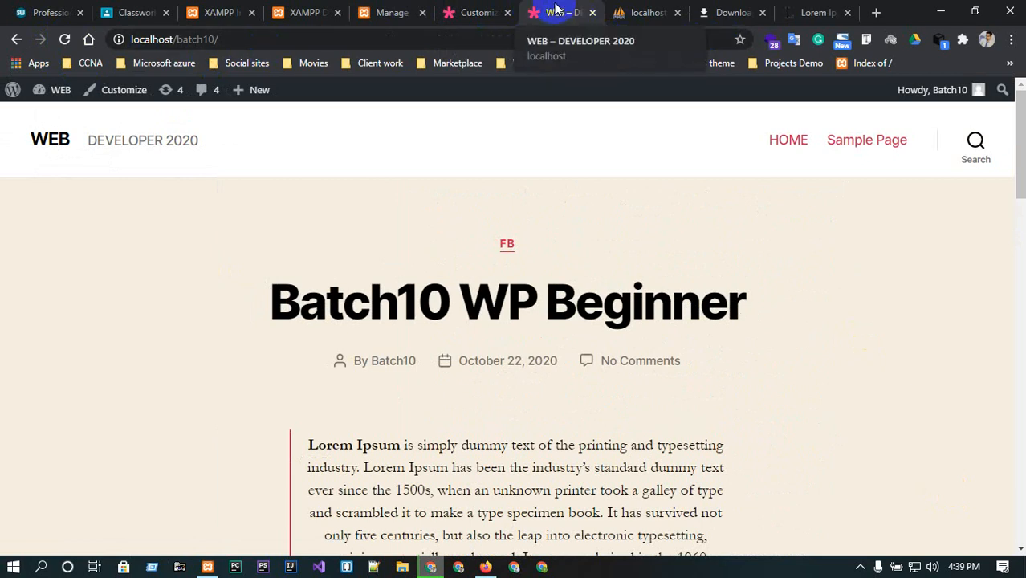
left_click(474, 12)
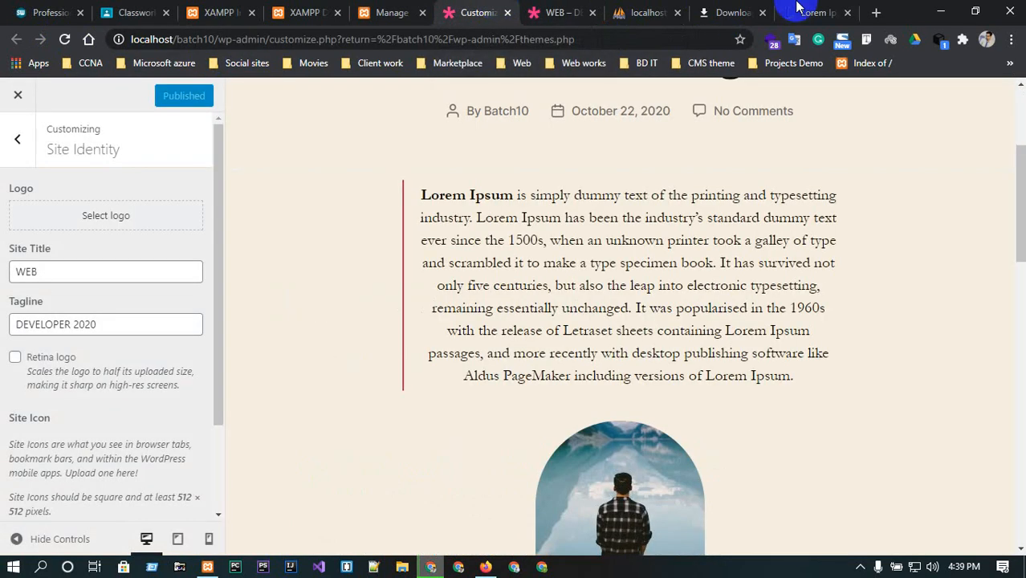
In Colors, set the background color to green #51a35d.
scroll(58, 272, "up", 2)
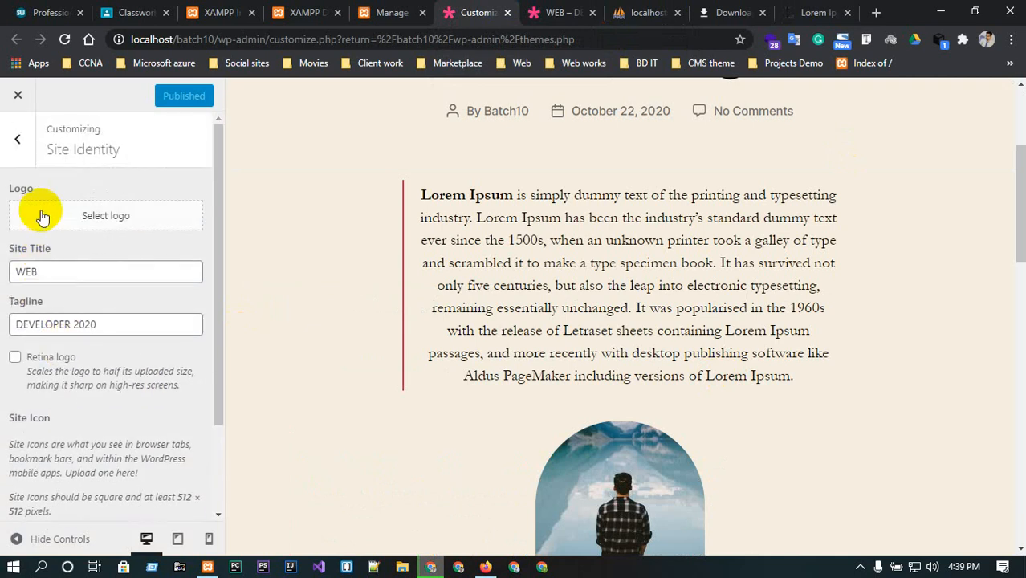
left_click(19, 142)
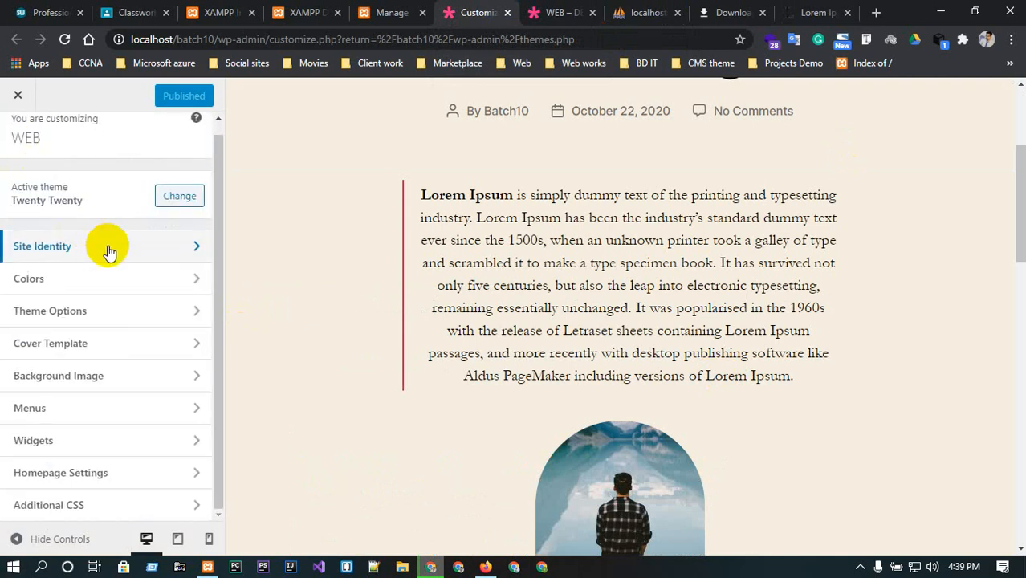
left_click(91, 277)
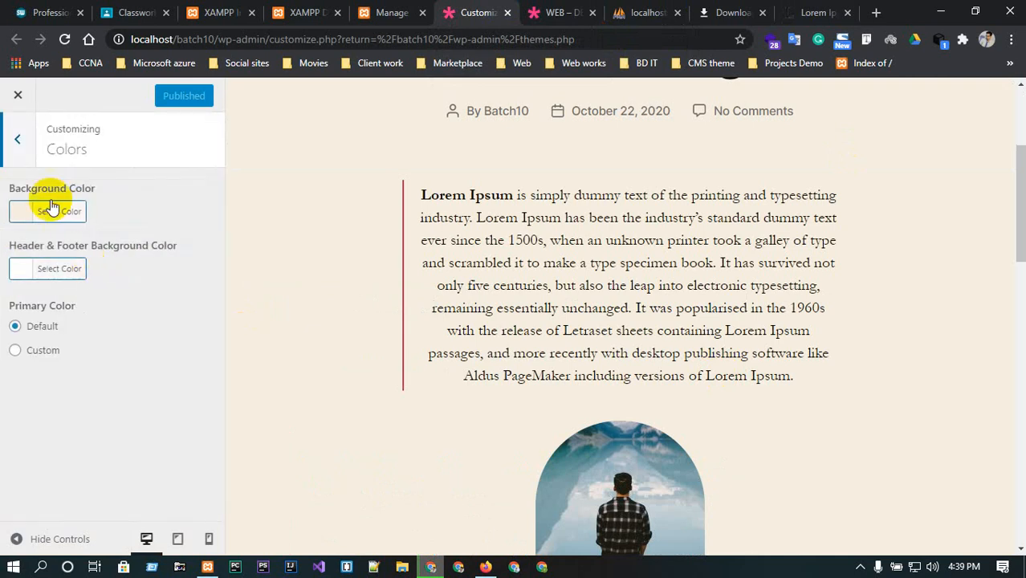
left_click(32, 215)
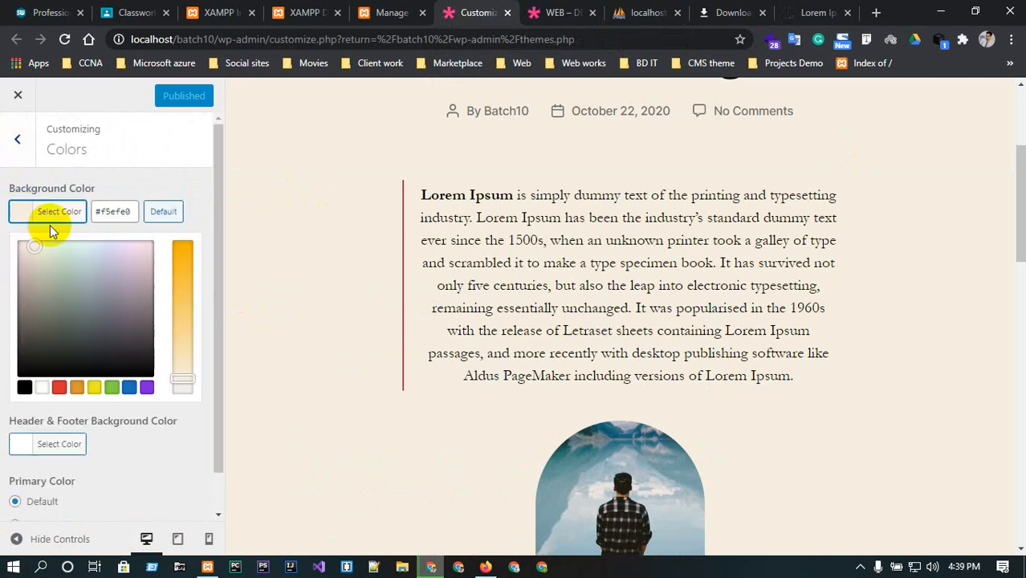
mouse_move(50, 245)
left_mouse_down()
mouse_move(118, 344)
mouse_move(32, 270)
mouse_move(55, 298)
mouse_move(147, 362)
mouse_move(105, 362)
mouse_move(117, 370)
mouse_move(59, 360)
mouse_move(30, 238)
mouse_move(65, 362)
mouse_move(62, 338)
mouse_move(80, 366)
mouse_move(142, 371)
mouse_move(151, 174)
mouse_move(16, 241)
mouse_move(86, 332)
mouse_move(16, 238)
mouse_move(89, 294)
mouse_move(121, 344)
mouse_move(241, 415)
left_mouse_up()
scroll(754, 305, "down", 4)
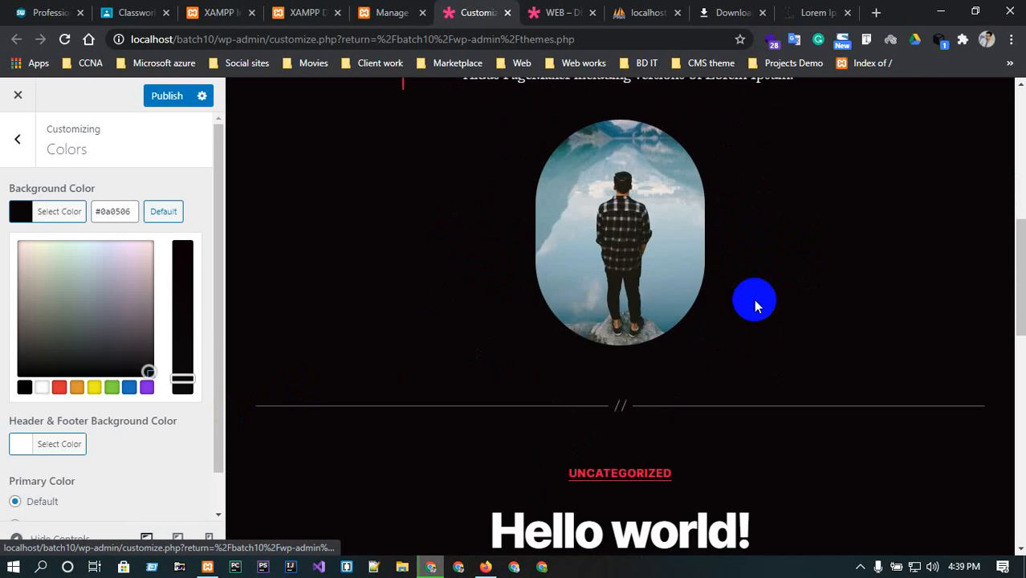
scroll(758, 317, "down", 6)
scroll(767, 338, "up", 5)
scroll(774, 349, "down", 7)
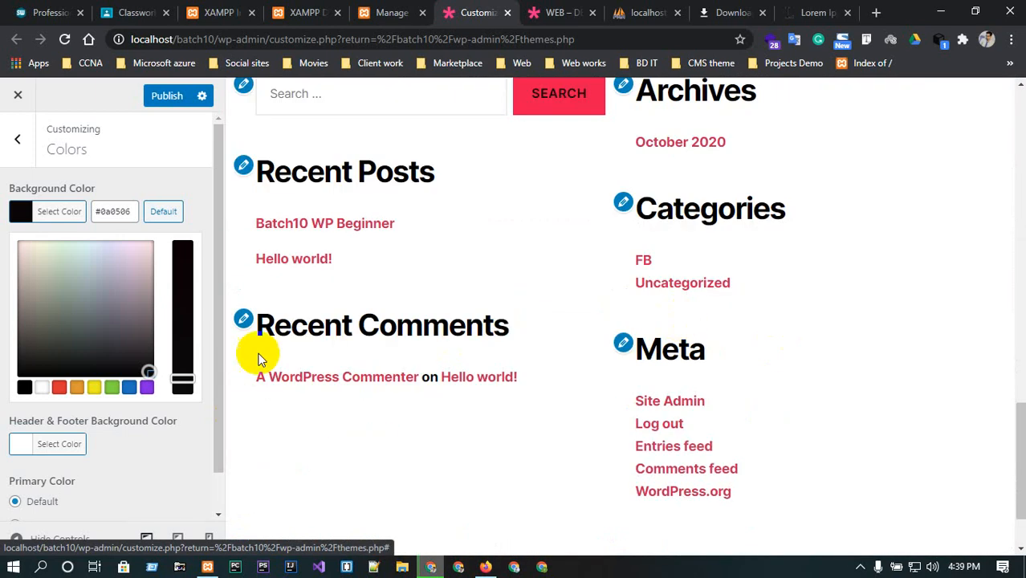
mouse_move(149, 371)
left_mouse_down()
mouse_move(99, 305)
mouse_move(67, 290)
left_mouse_up()
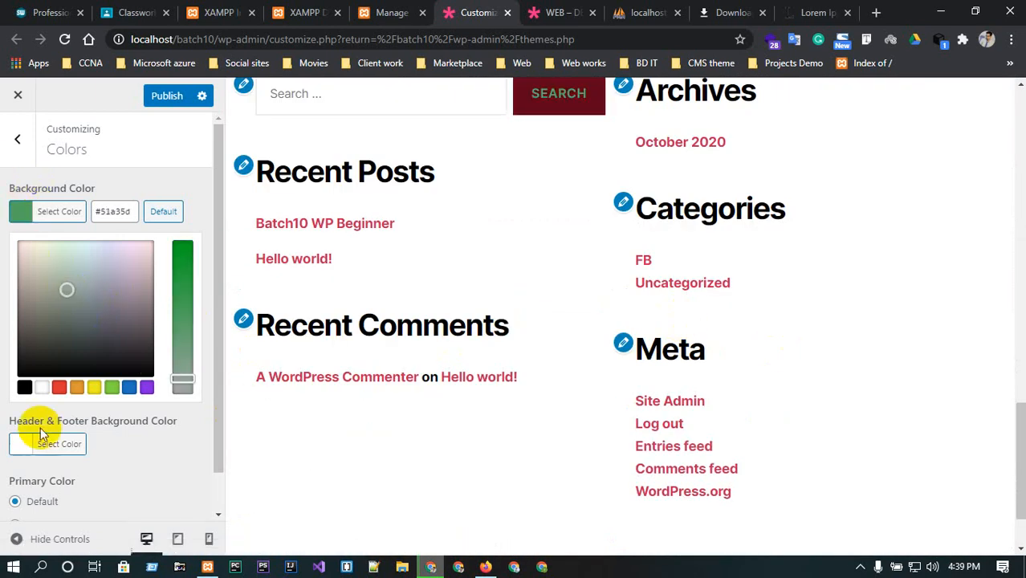
Set the header and footer background color to blue #1e73be.
left_click(17, 138)
left_click(124, 281)
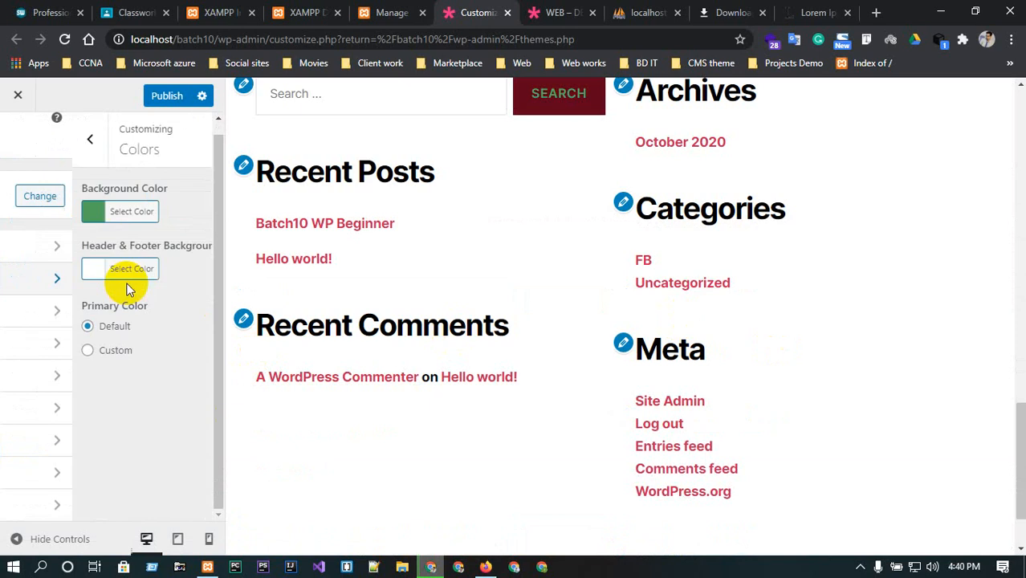
left_click(28, 269)
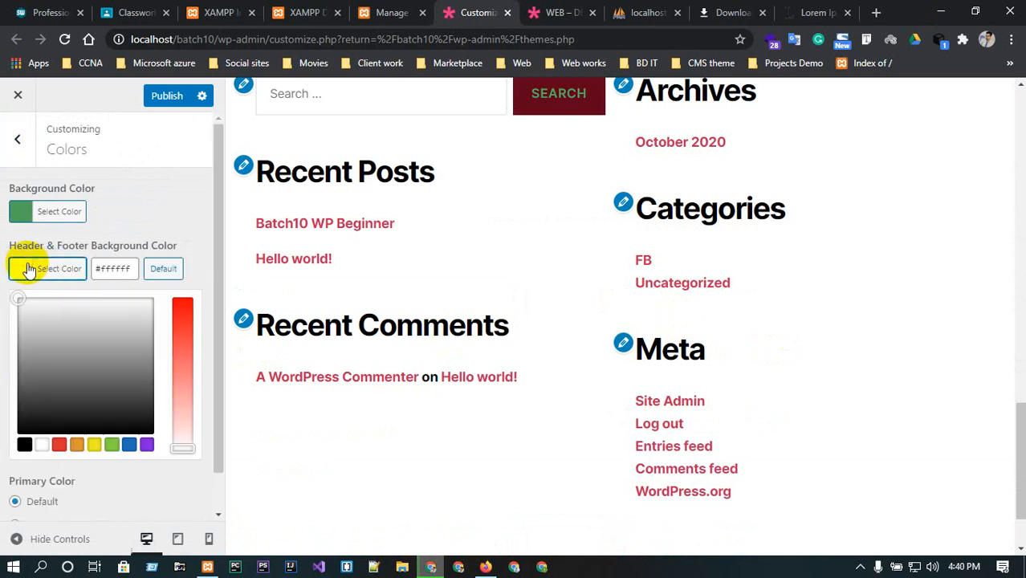
left_click(60, 445)
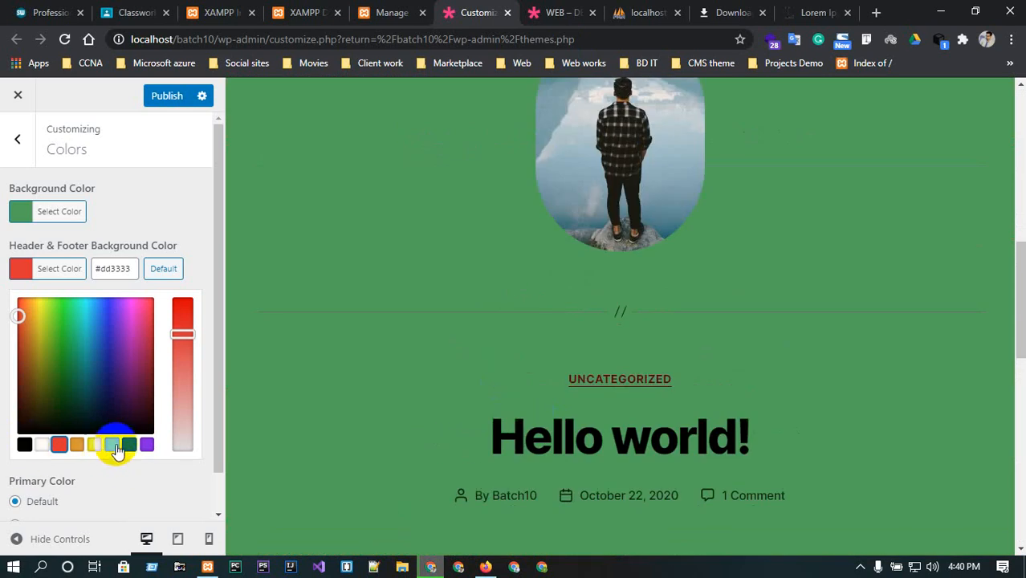
left_click(128, 444)
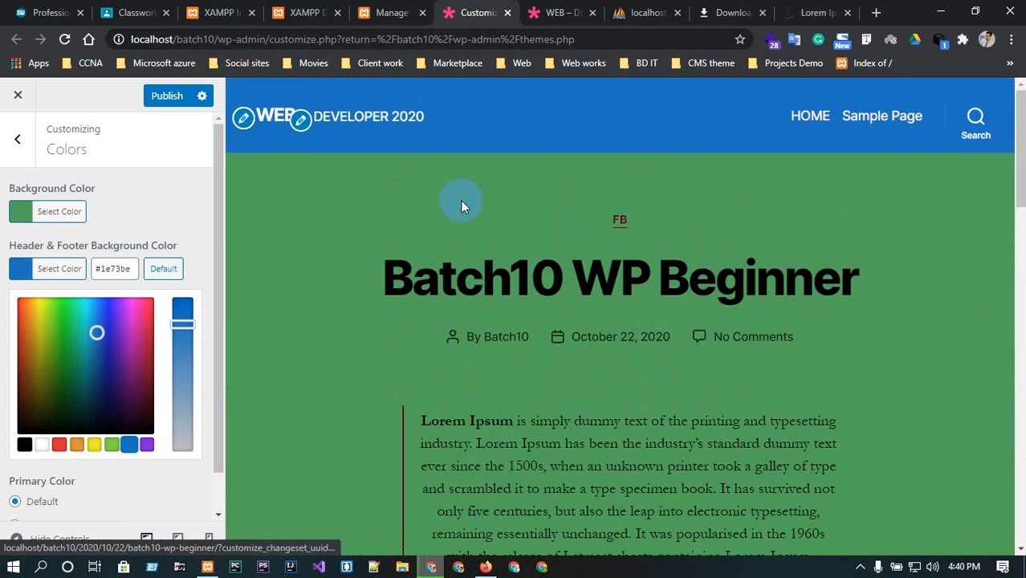
Review the new colors throughout the site preview.
scroll(510, 169, "down", 17)
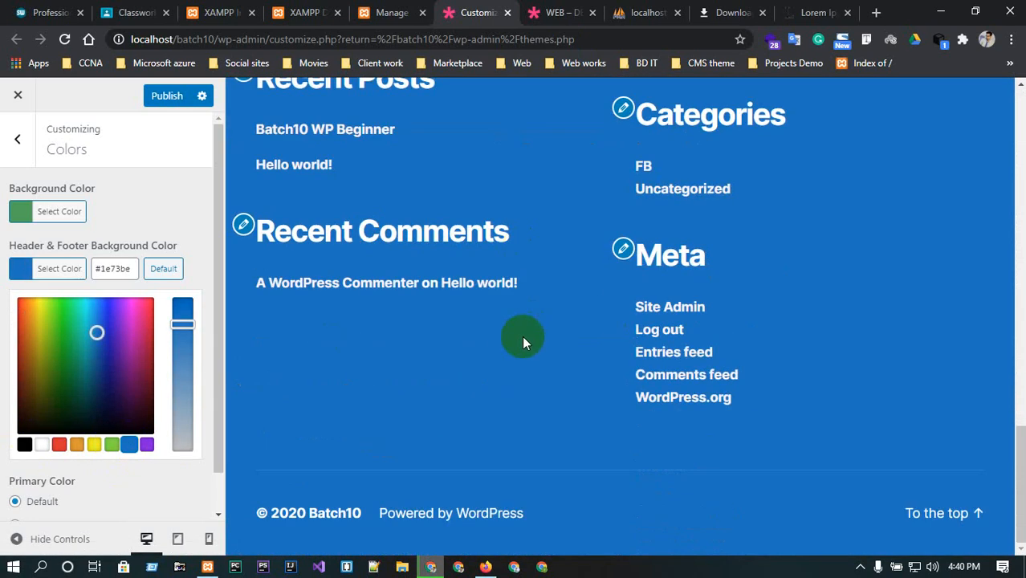
scroll(411, 388, "up", 15)
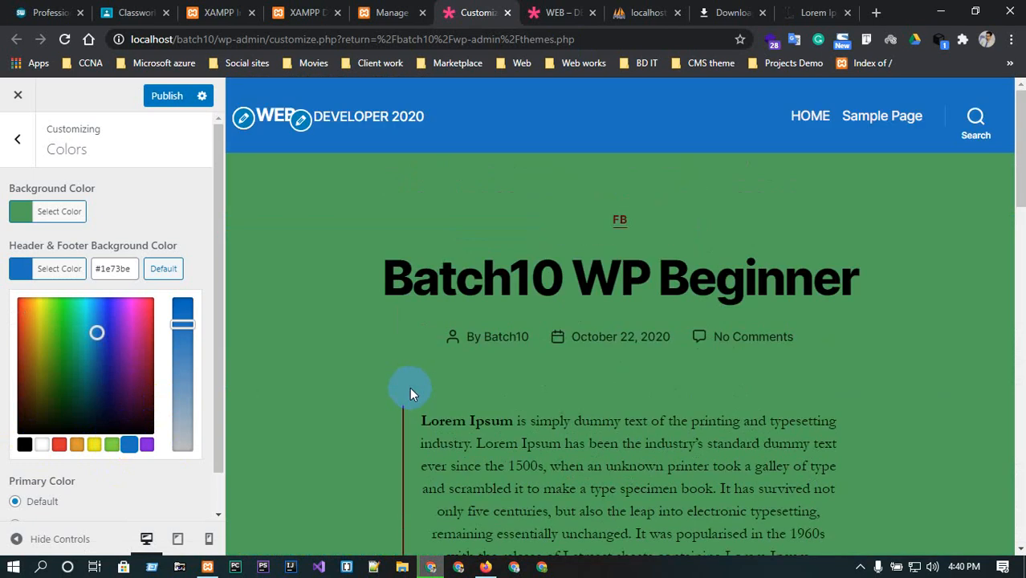
left_click(301, 120)
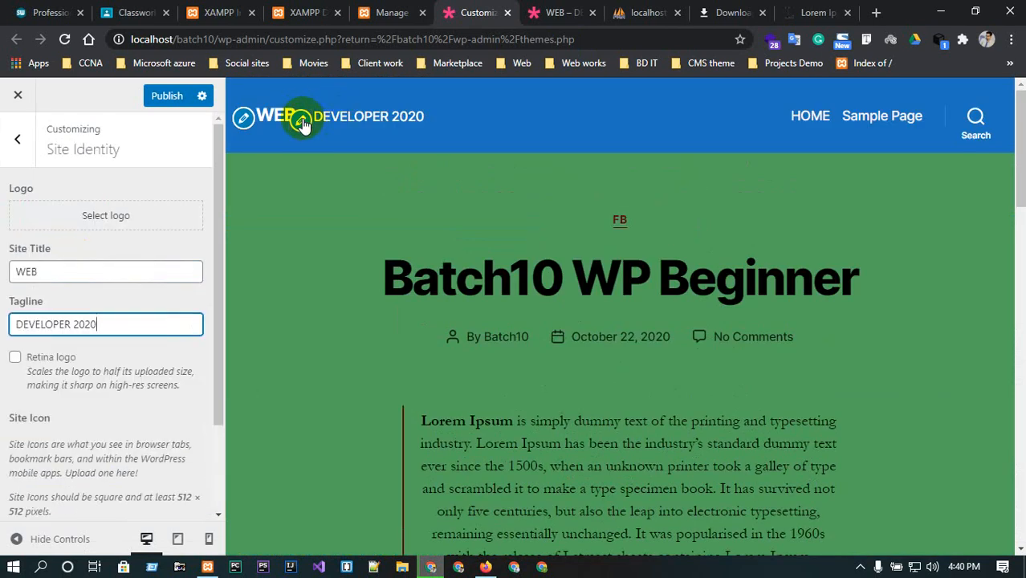
left_click(15, 136)
scroll(505, 243, "down", 3)
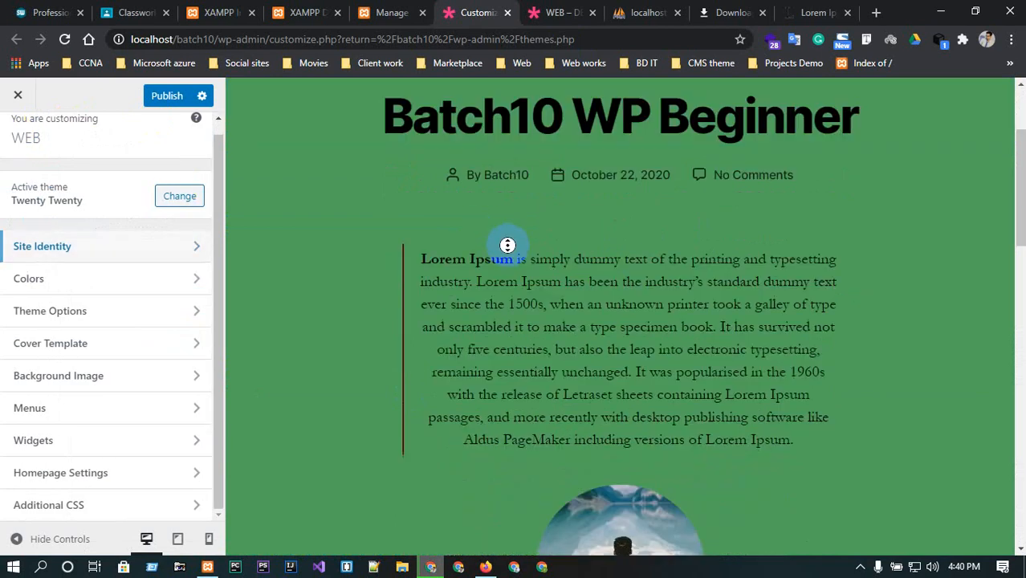
scroll(511, 254, "down", 15)
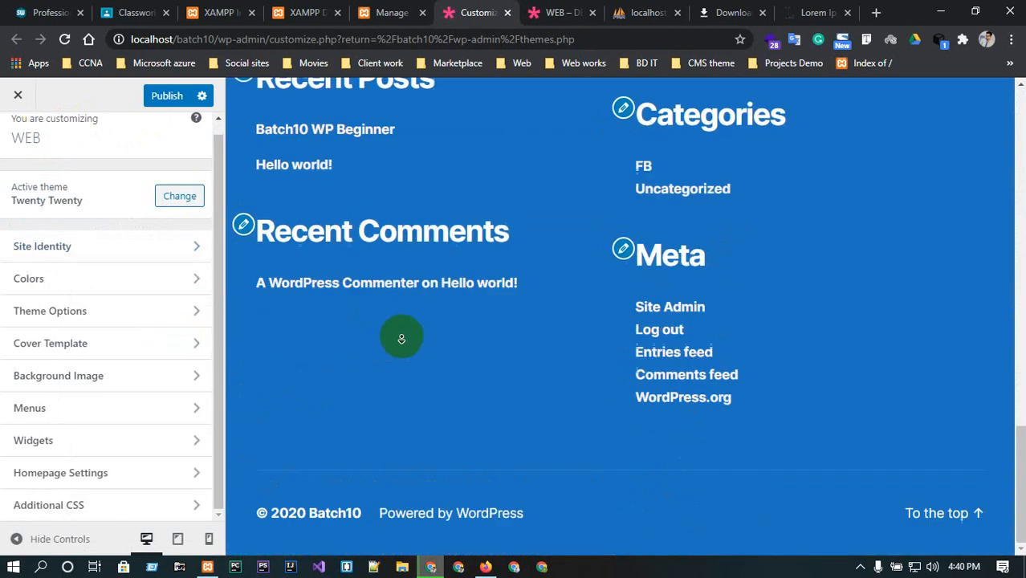
scroll(442, 218, "up", 2)
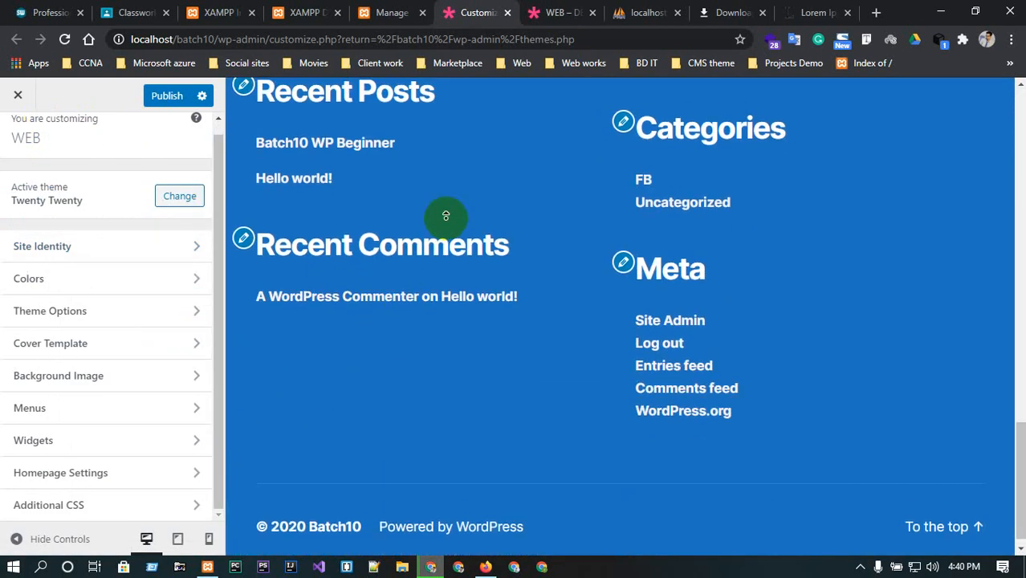
Remove the Search widget from the Footer #1 widget area.
scroll(445, 215, "up", 4)
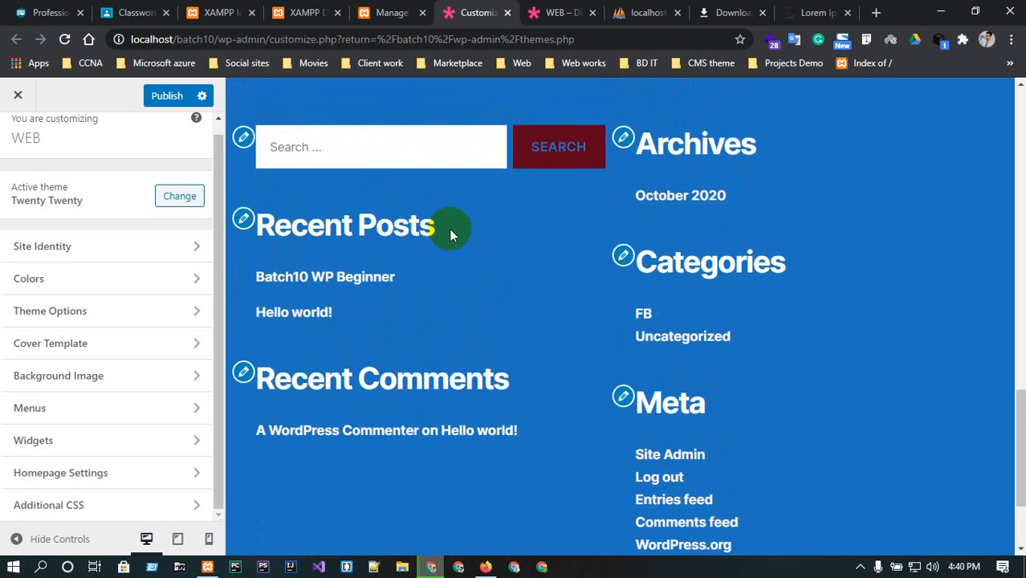
left_click(244, 213)
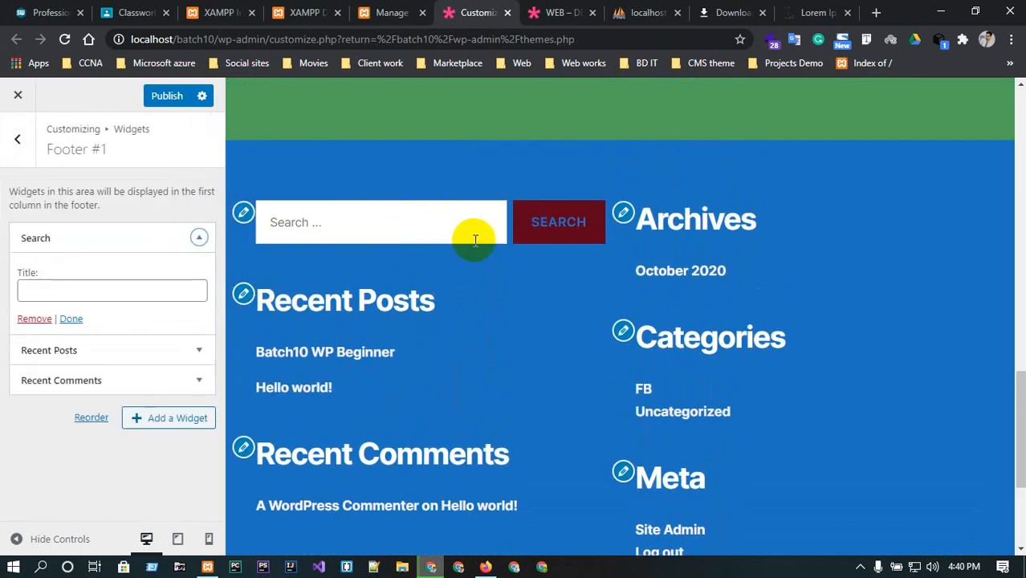
left_click(166, 239)
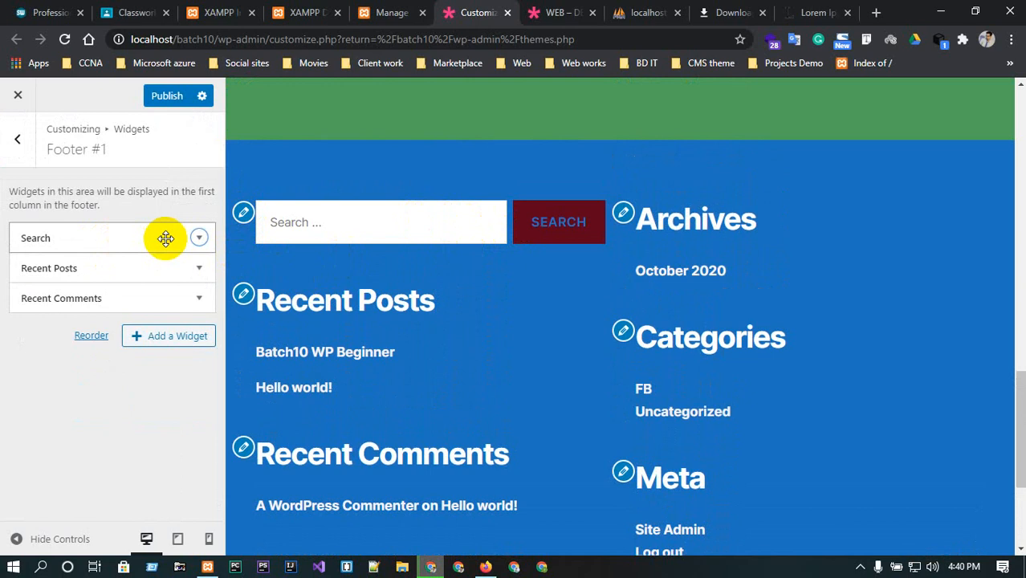
left_click(194, 244)
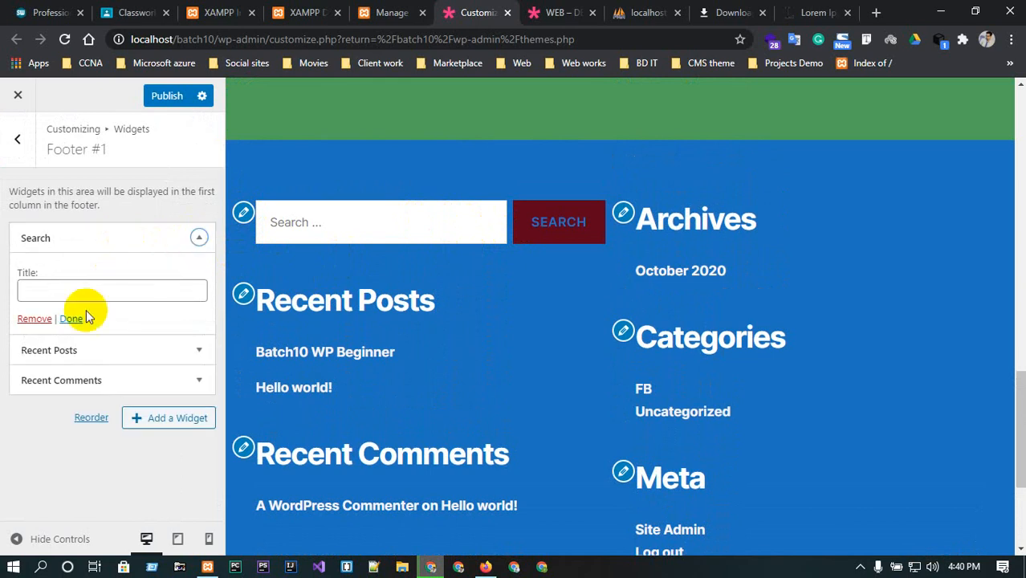
left_click(32, 320)
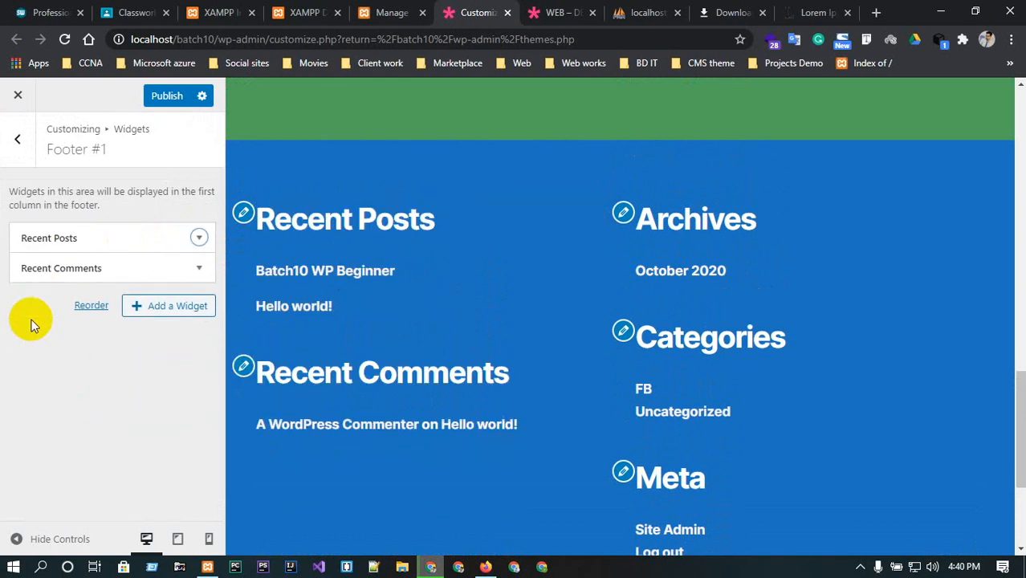
Remove the Recent Comments widget from Footer #1, leaving Recent Posts in place.
left_click(243, 215)
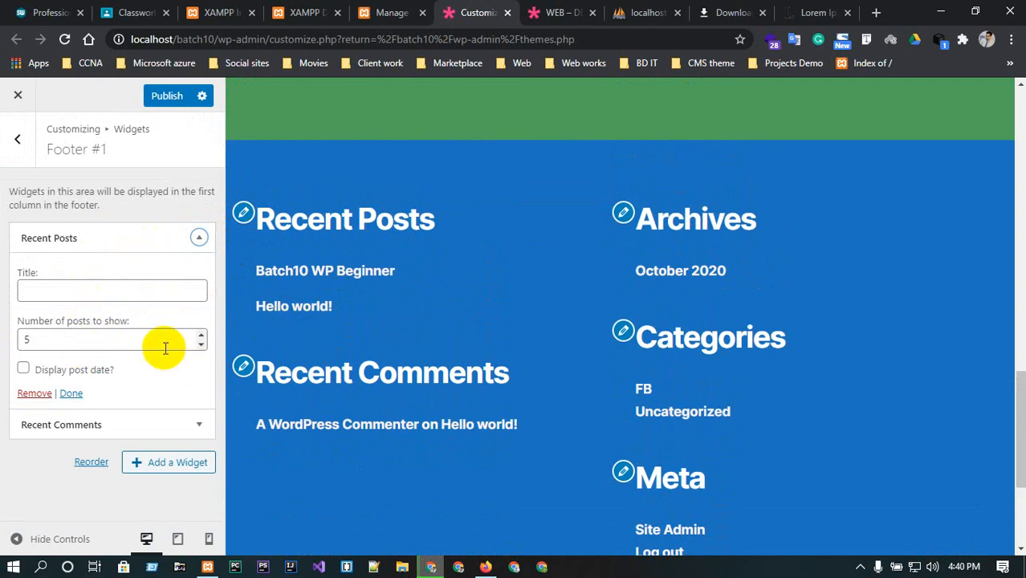
left_click(186, 238)
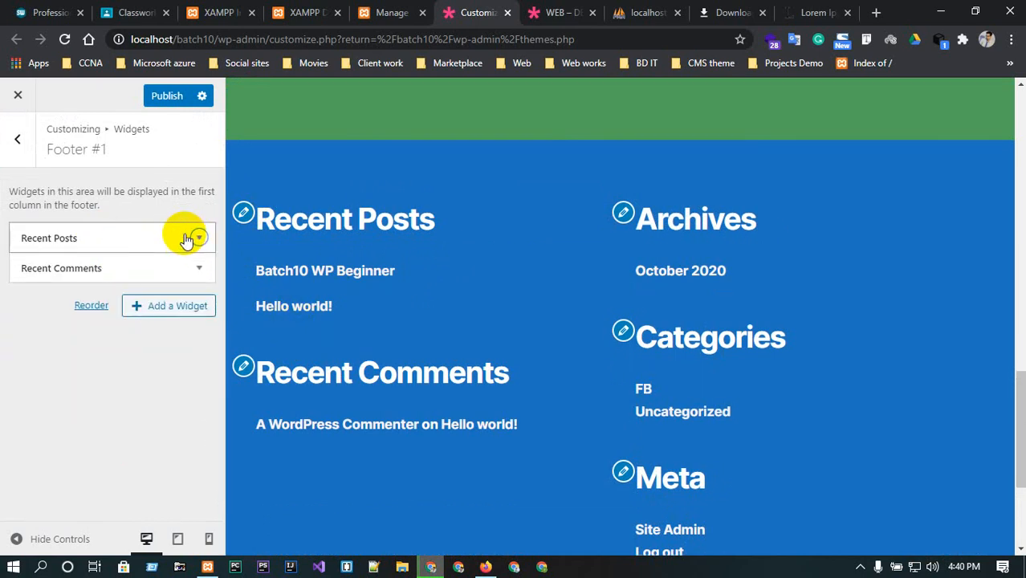
left_click(198, 268)
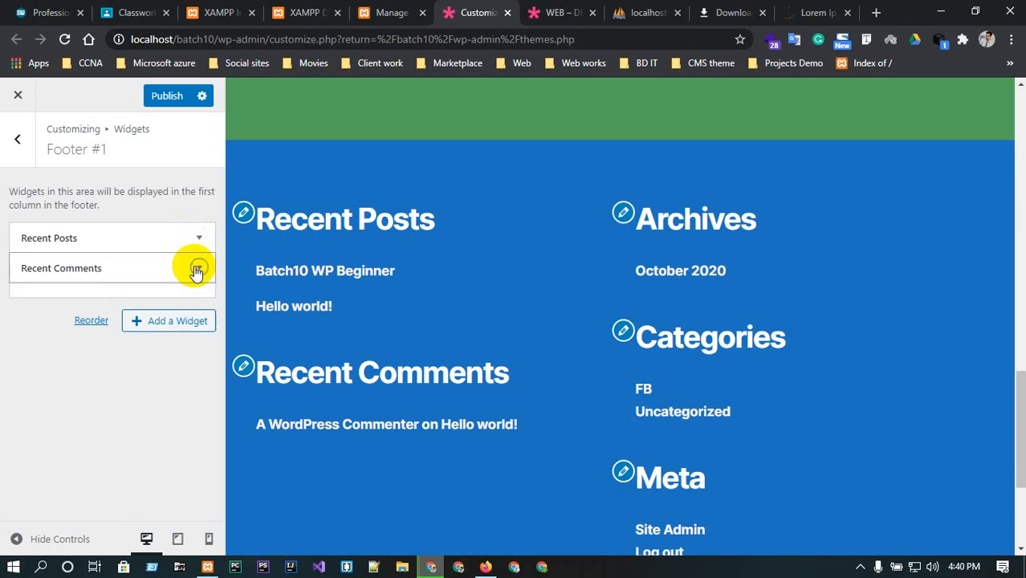
left_click(34, 397)
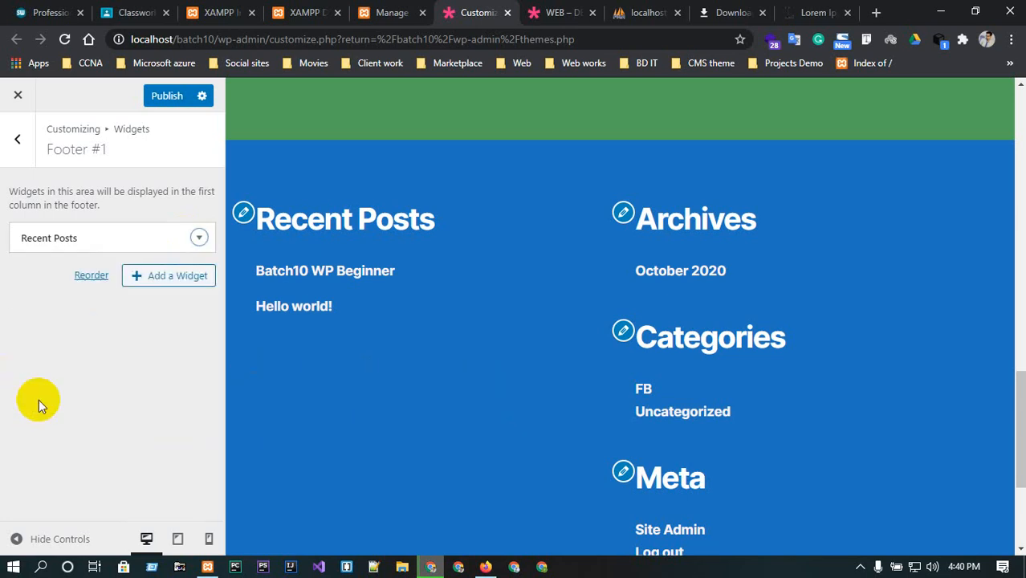
Add a Calendar widget to Footer #1 below Recent Posts.
left_click(201, 238)
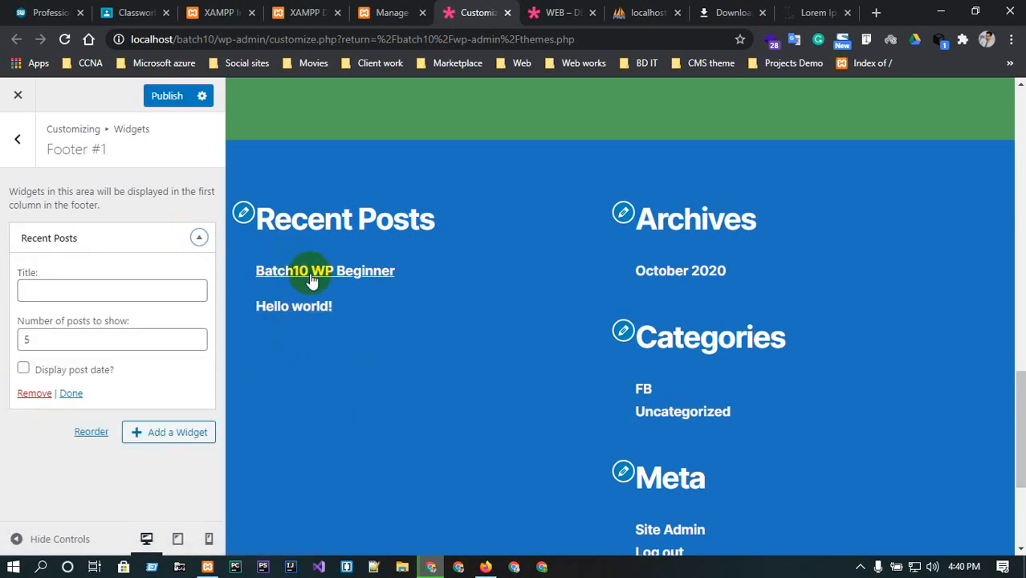
left_click(177, 430)
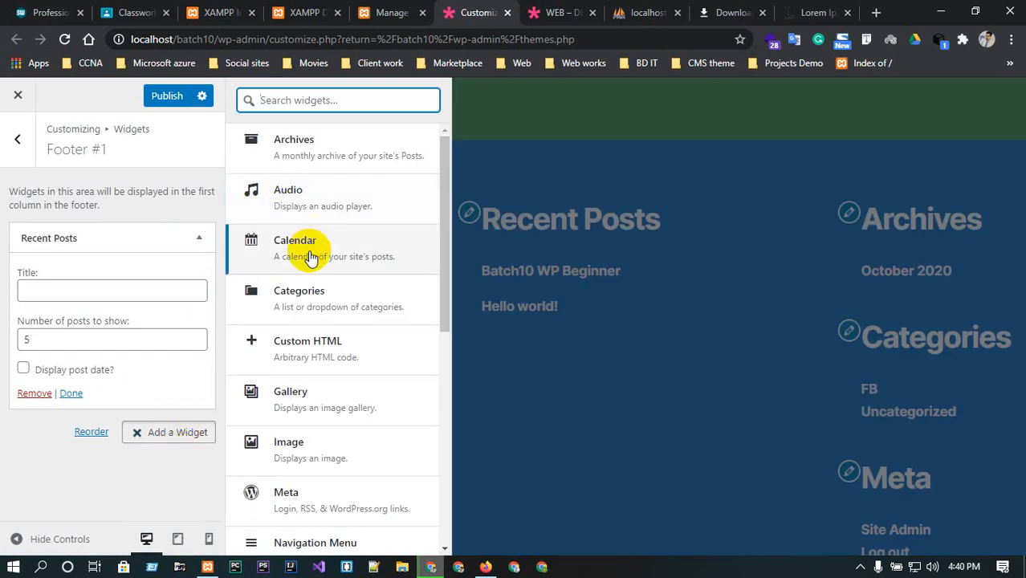
left_click(310, 255)
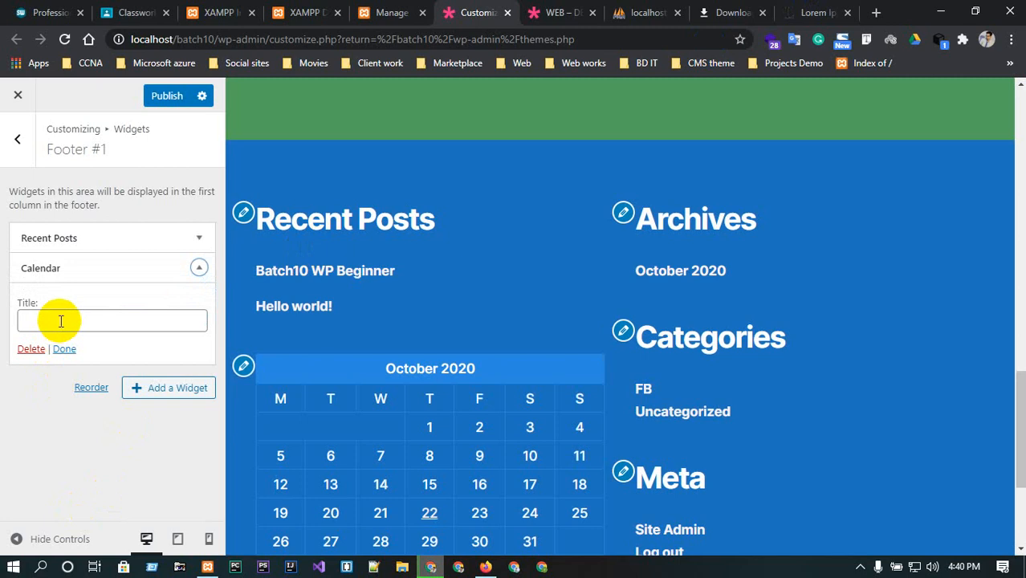
scroll(479, 418, "down", 3)
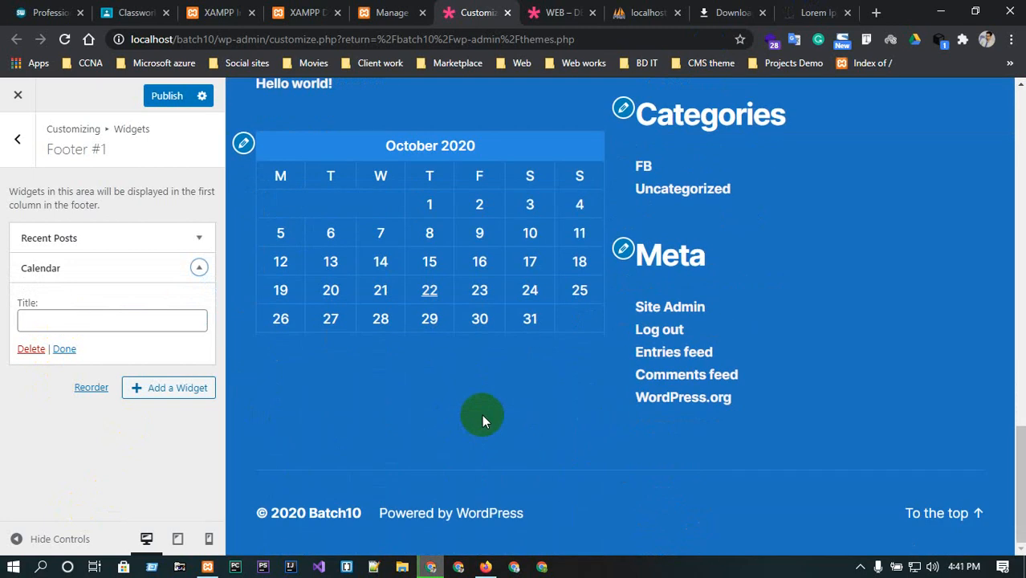
left_click(198, 268)
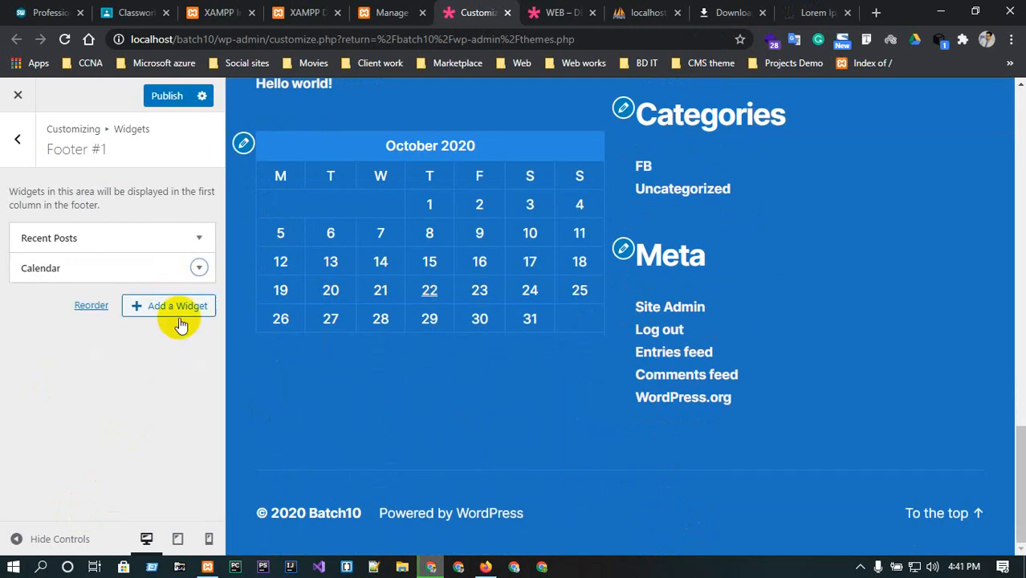
Add a Categories widget to Footer #1, then delete it again.
left_click(172, 313)
scroll(337, 399, "down", 3)
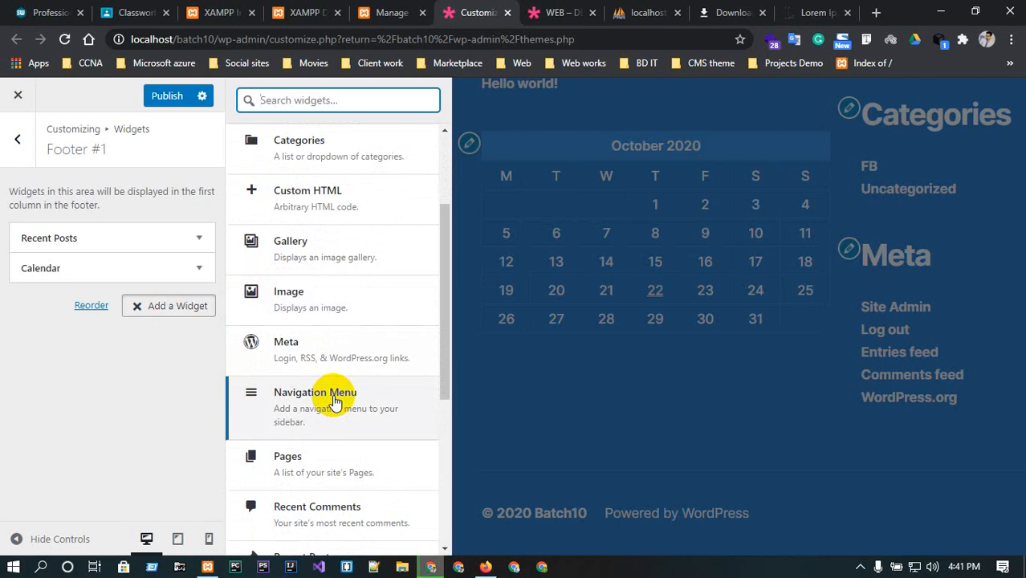
scroll(335, 395, "down", 3)
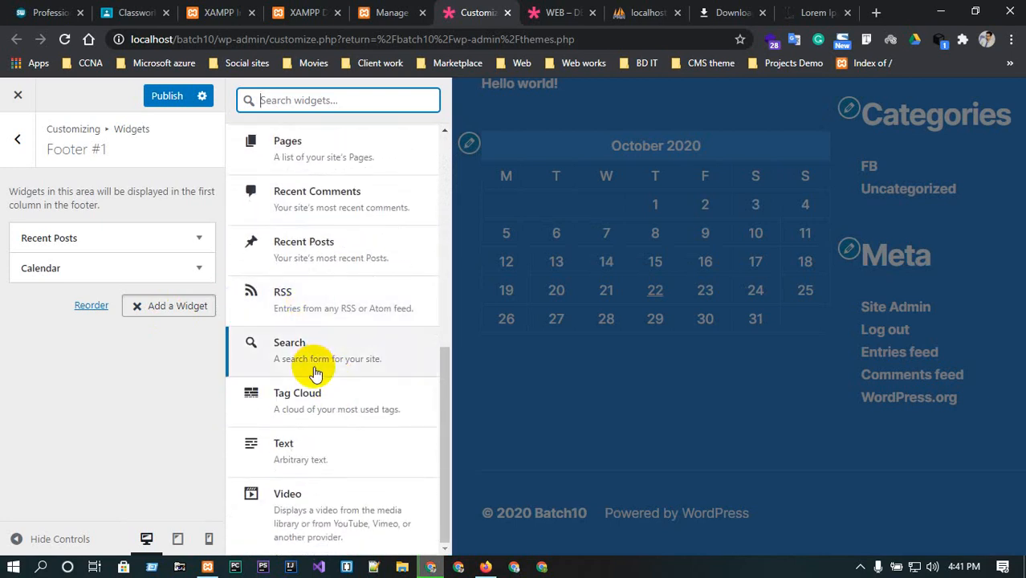
scroll(321, 469, "up", 5)
scroll(325, 475, "up", 1)
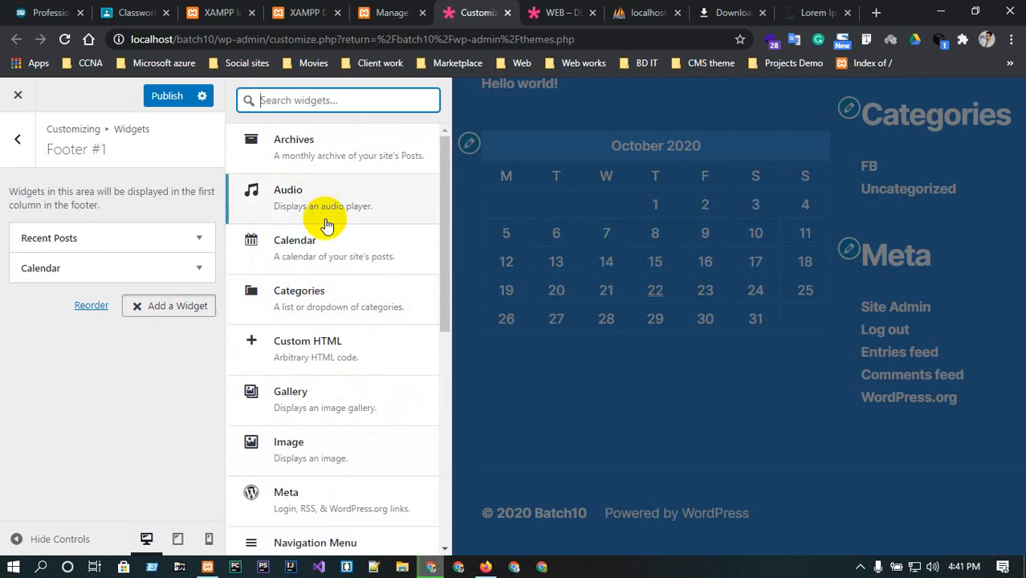
left_click(327, 292)
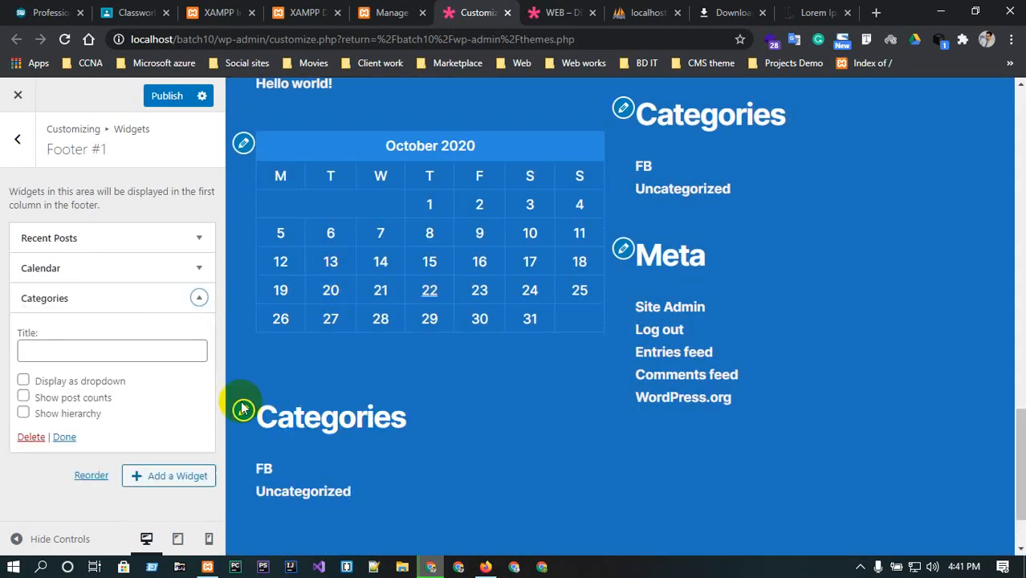
scroll(285, 438, "down", 1)
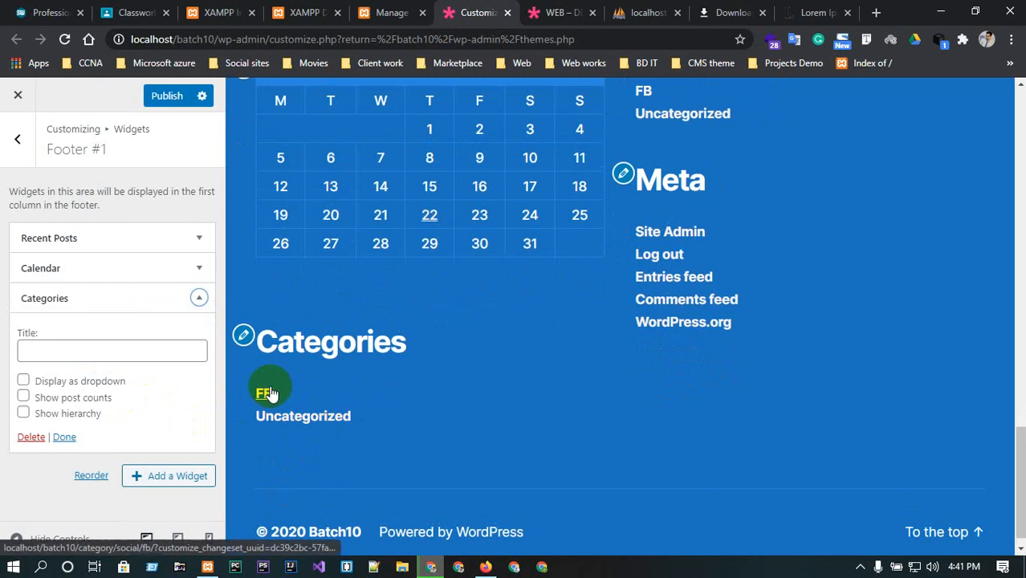
left_click(30, 437)
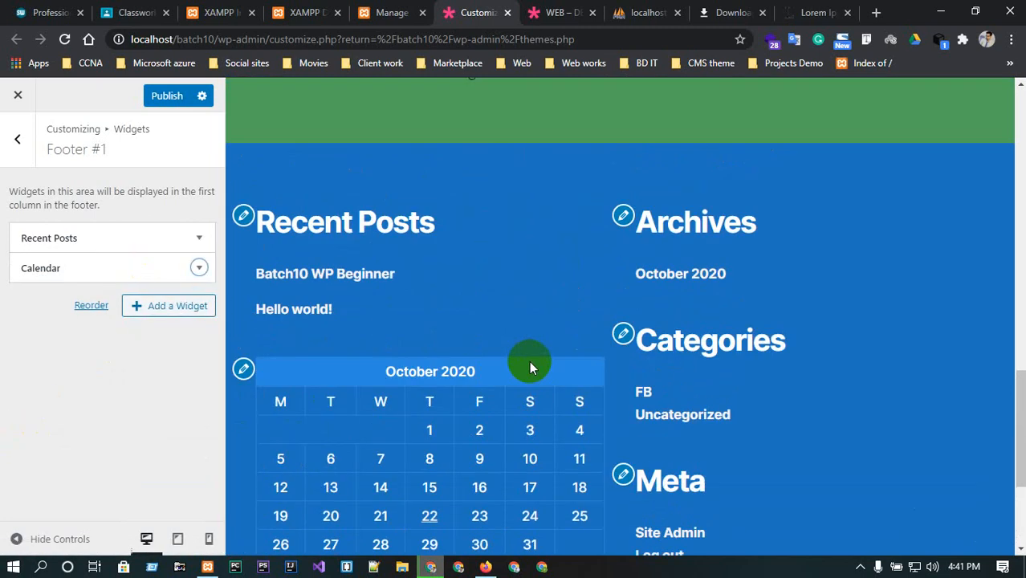
Switch to the Footer #2 widget area and remove its Archives widget.
left_click(113, 149)
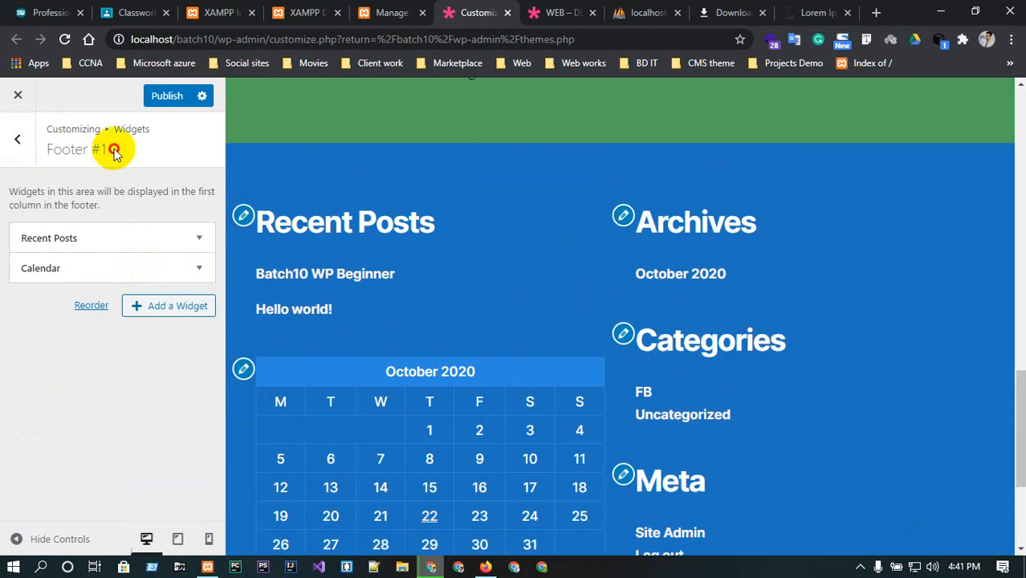
left_click(21, 140)
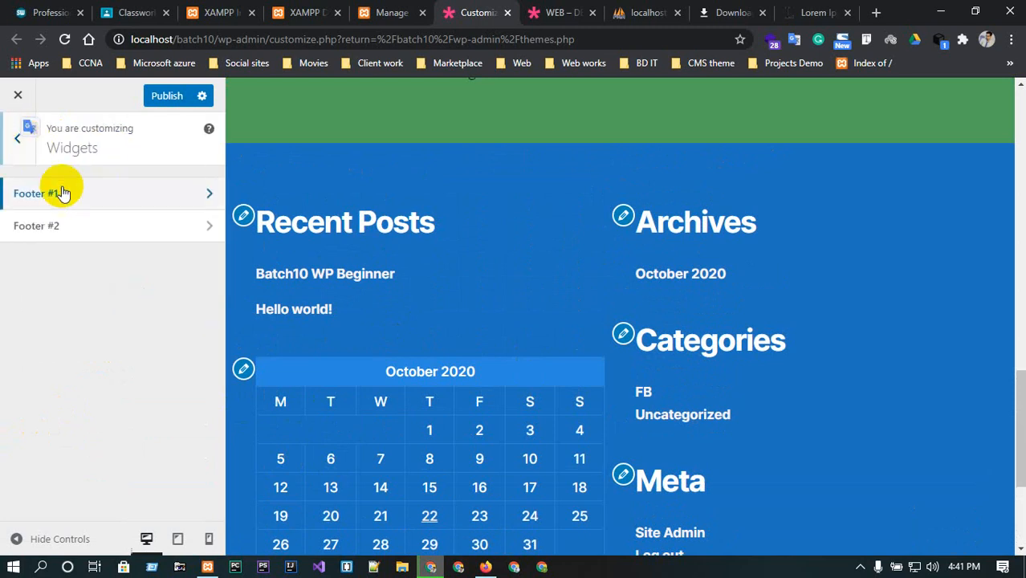
left_click(155, 225)
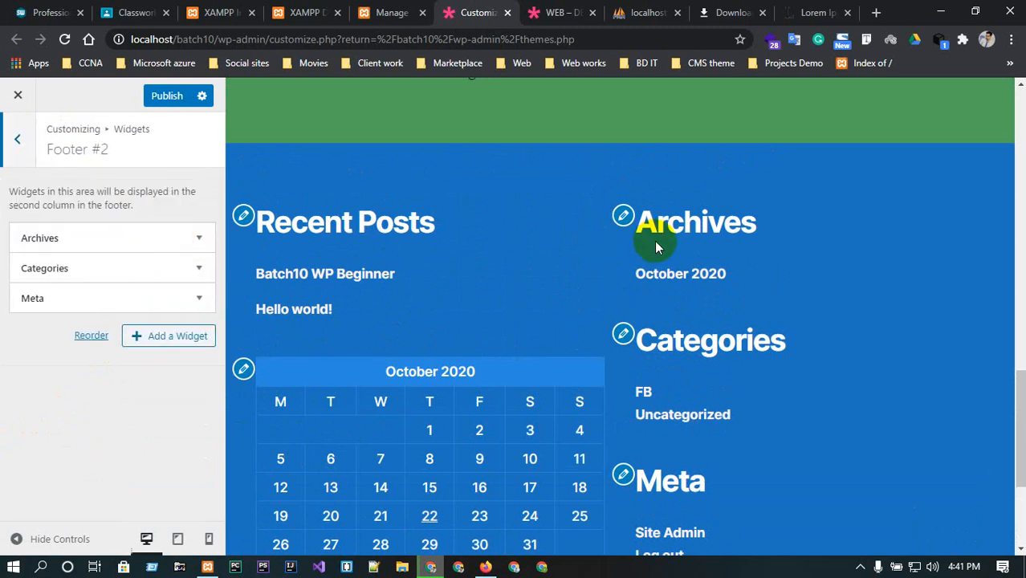
left_click(624, 216)
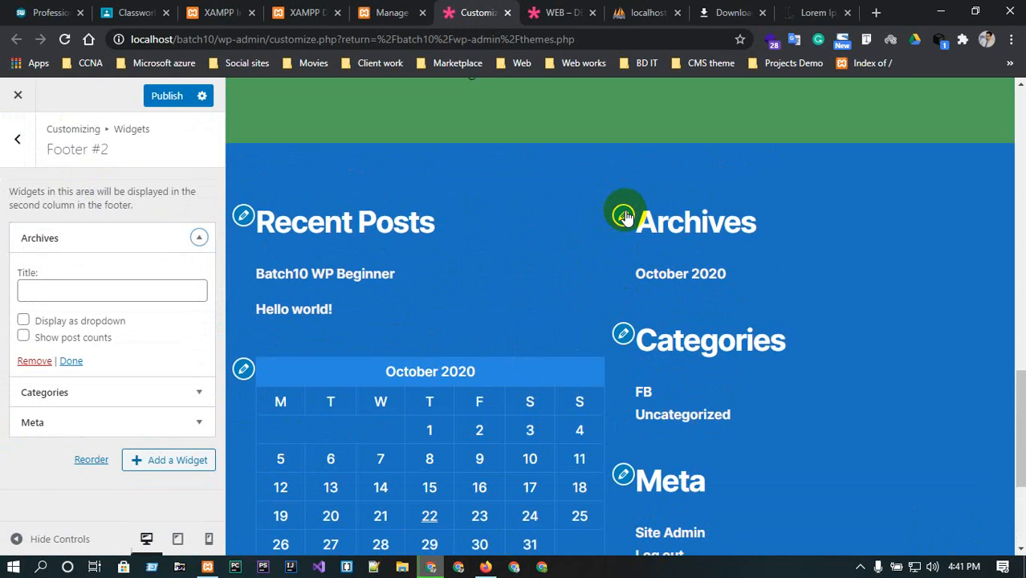
left_click(44, 360)
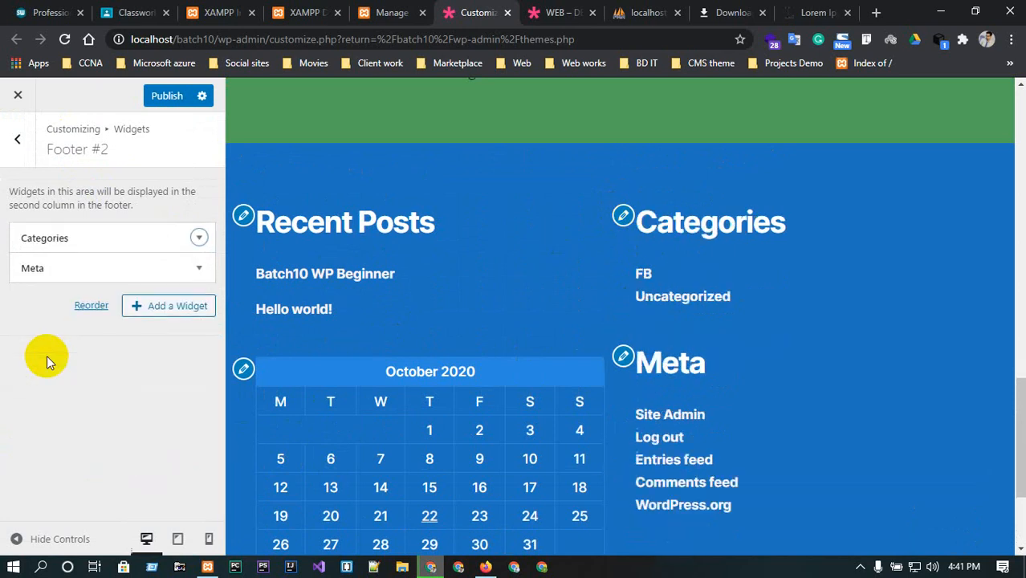
Remove the Categories and Meta widgets from Footer #2.
left_click(623, 214)
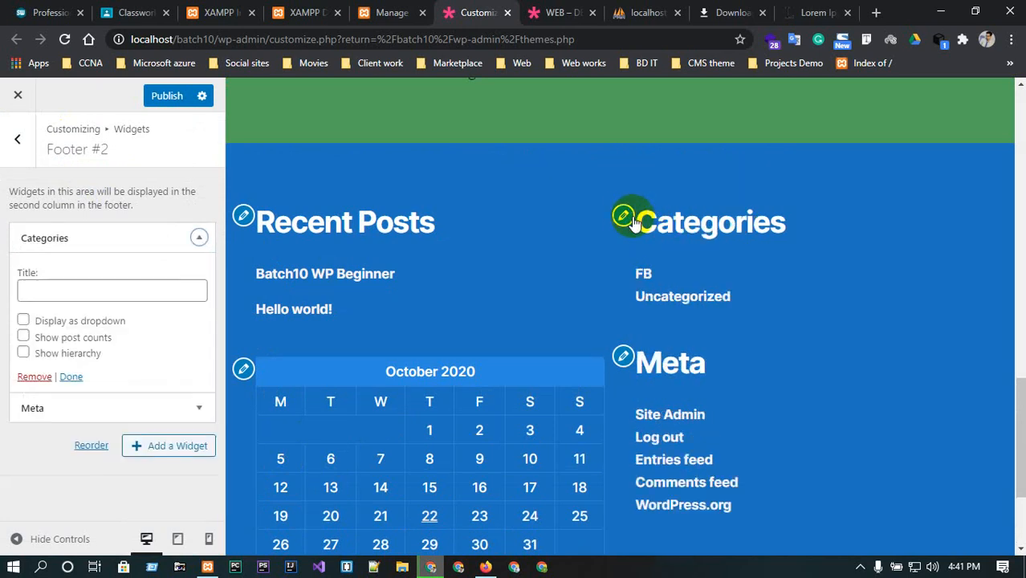
left_click(35, 375)
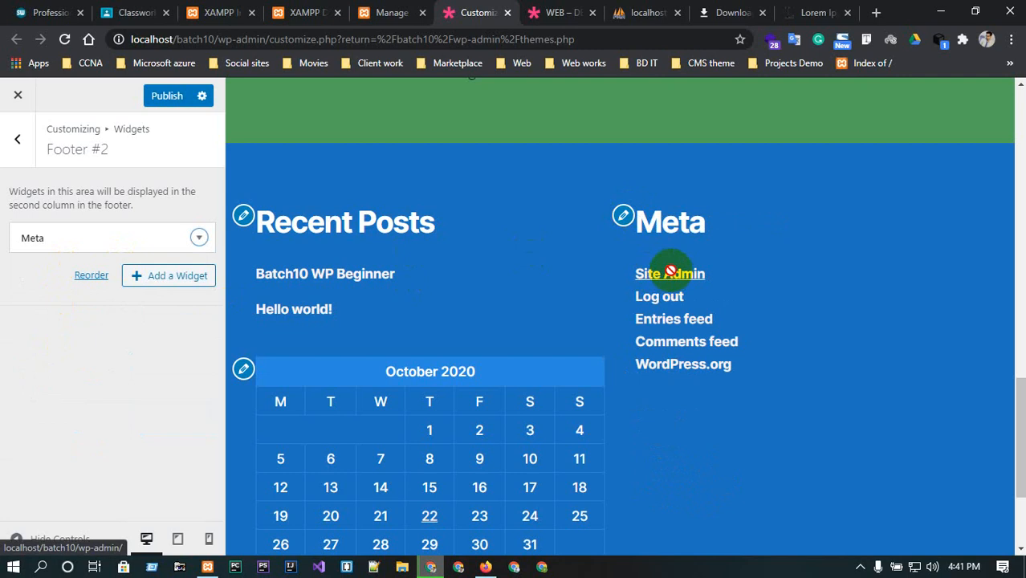
left_click(200, 237)
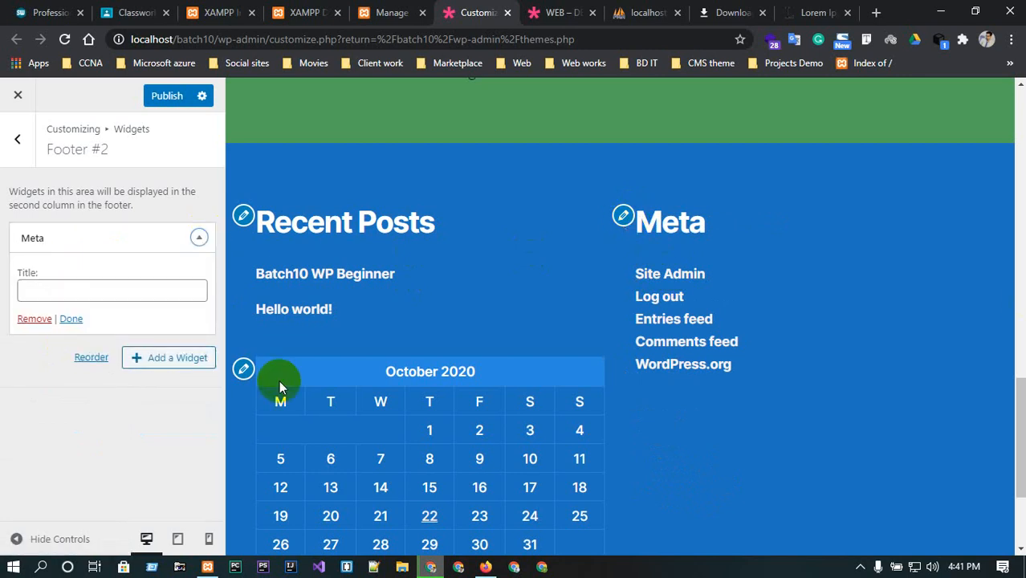
left_click(33, 319)
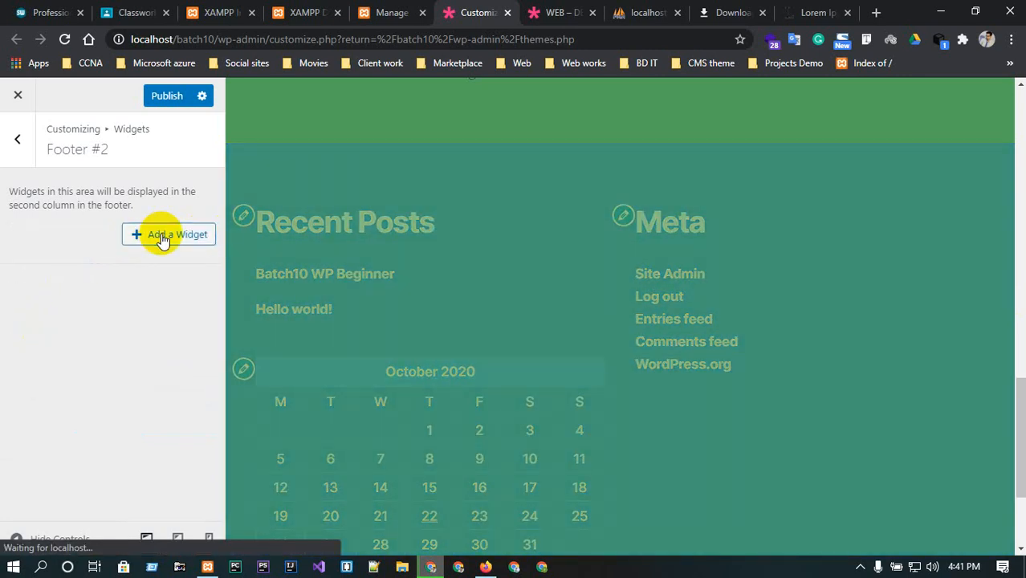
Add a Custom HTML widget to Footer #2.
left_click(163, 238)
scroll(357, 264, "down", 3)
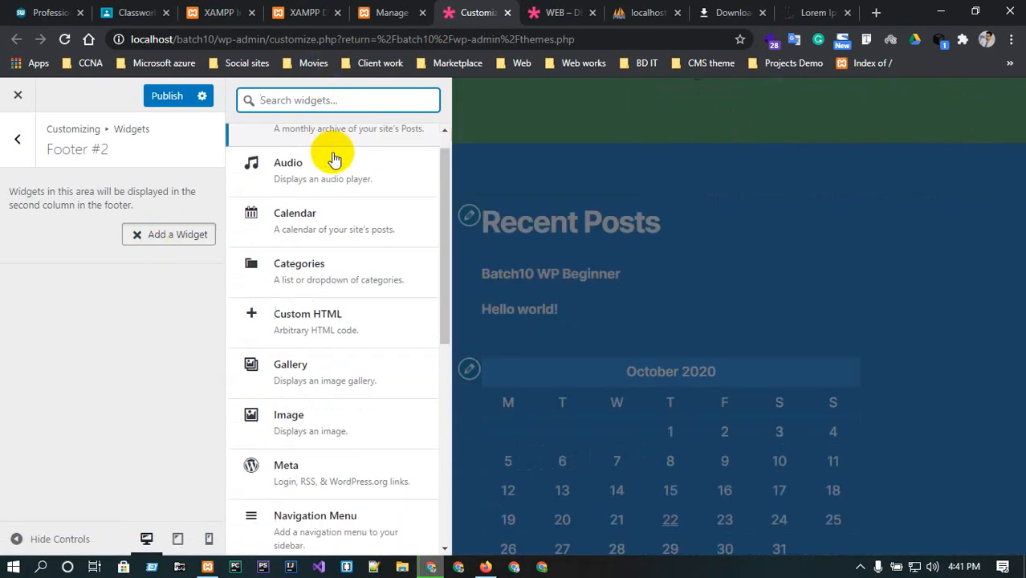
scroll(296, 153, "up", 1)
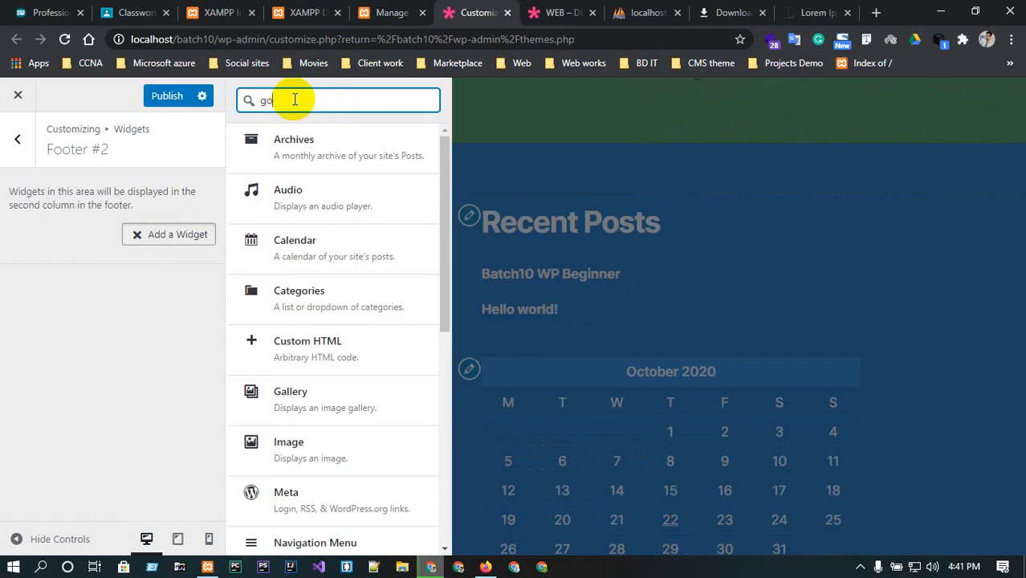
type("e")
left_click(346, 338)
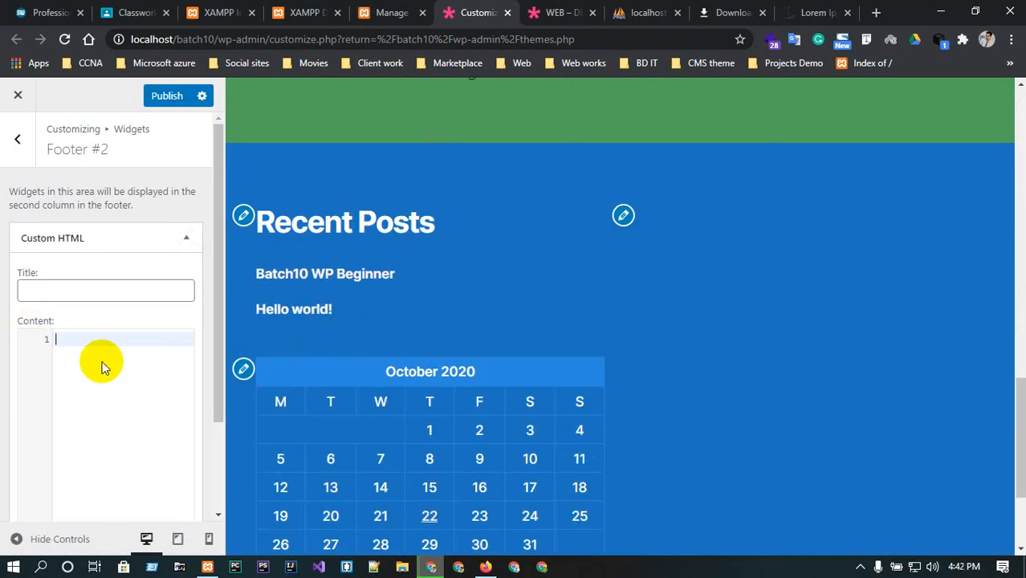
Set the Custom HTML widget's title to "Our Loacation".
left_click(66, 296)
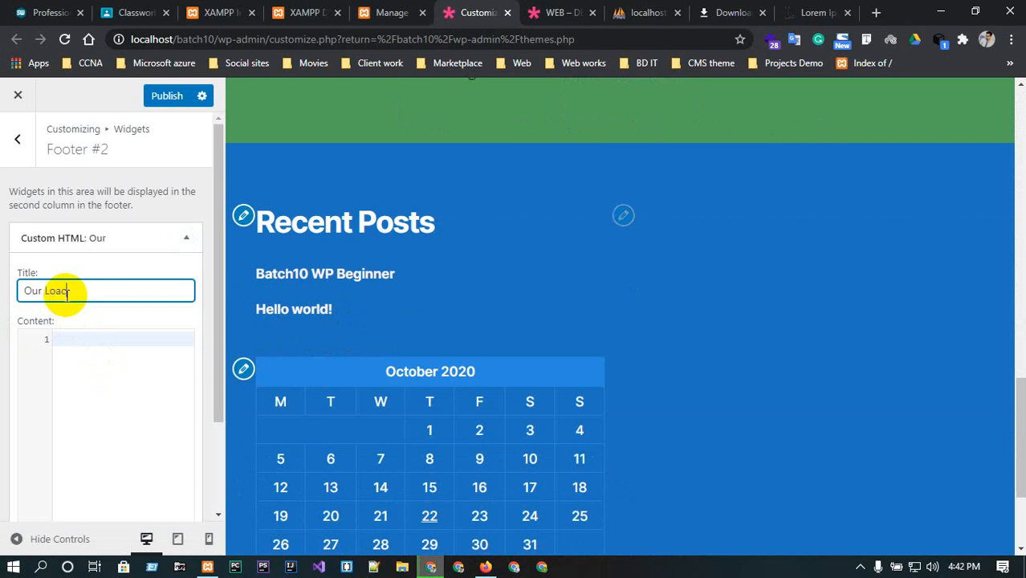
type("Our Loacation")
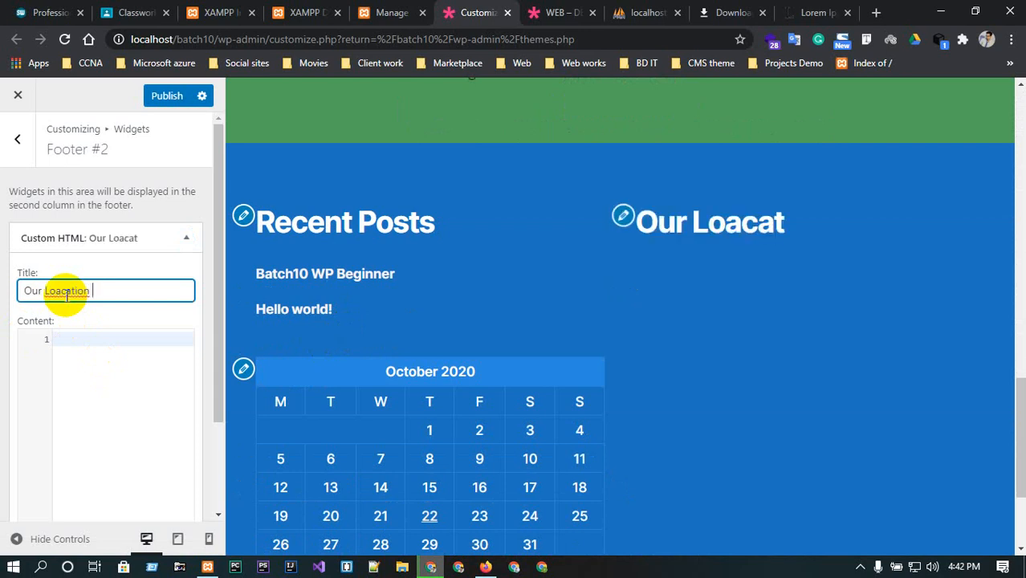
left_click(143, 361)
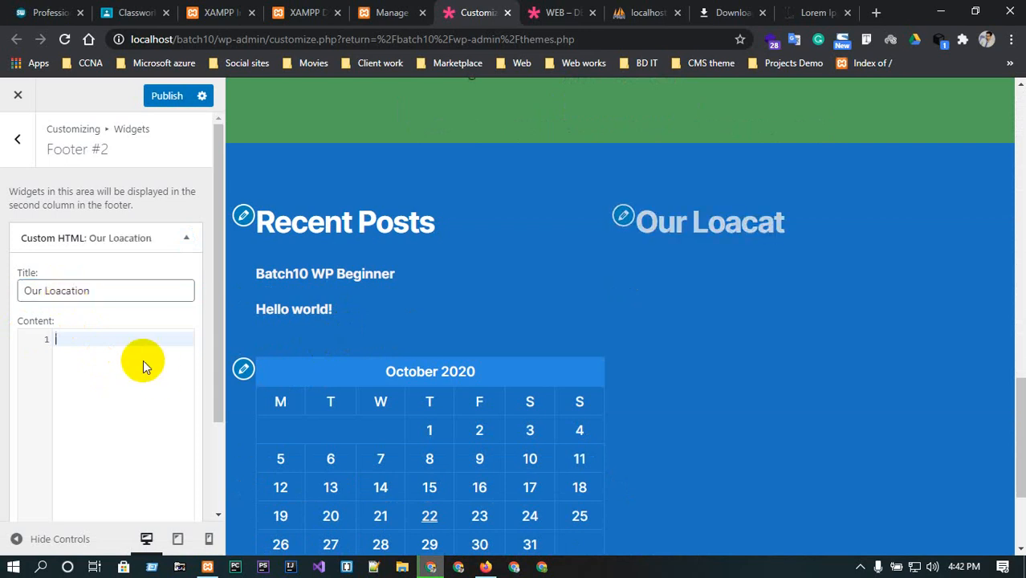
In another browser tab, search Google for "google map" and open Google Maps.
left_click(813, 12)
type("go")
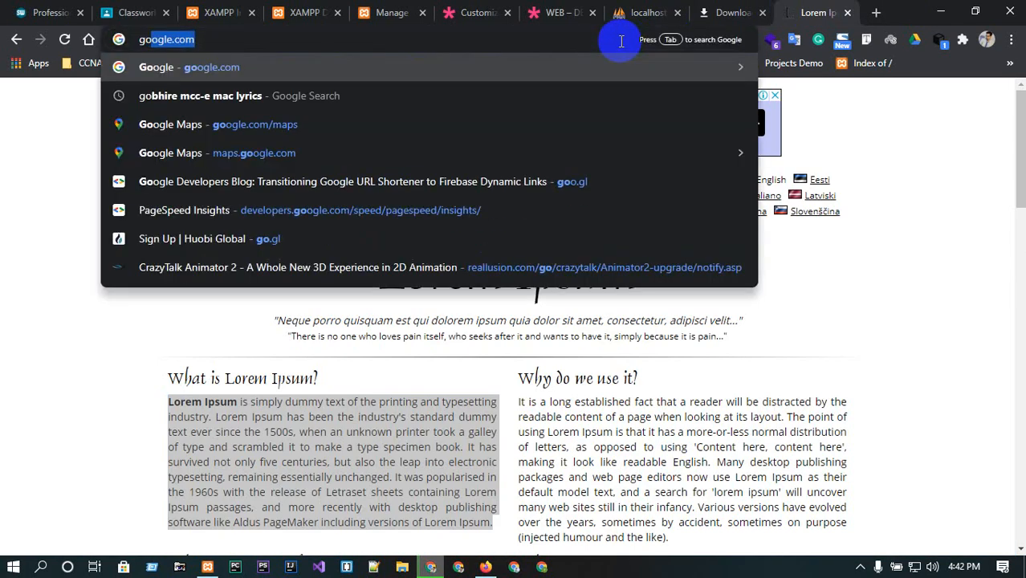
type("ogle map")
key("Return")
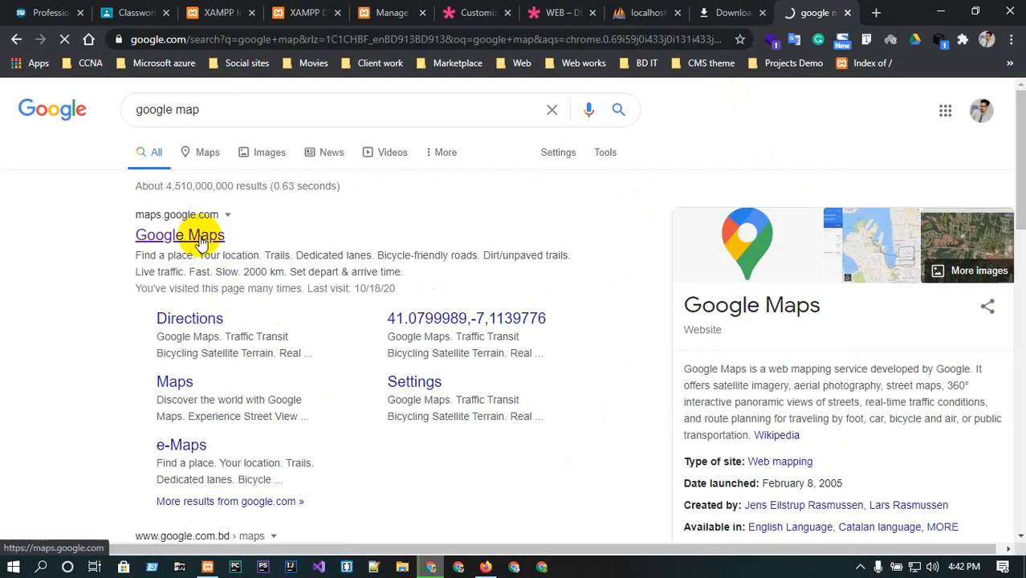
left_click(202, 236)
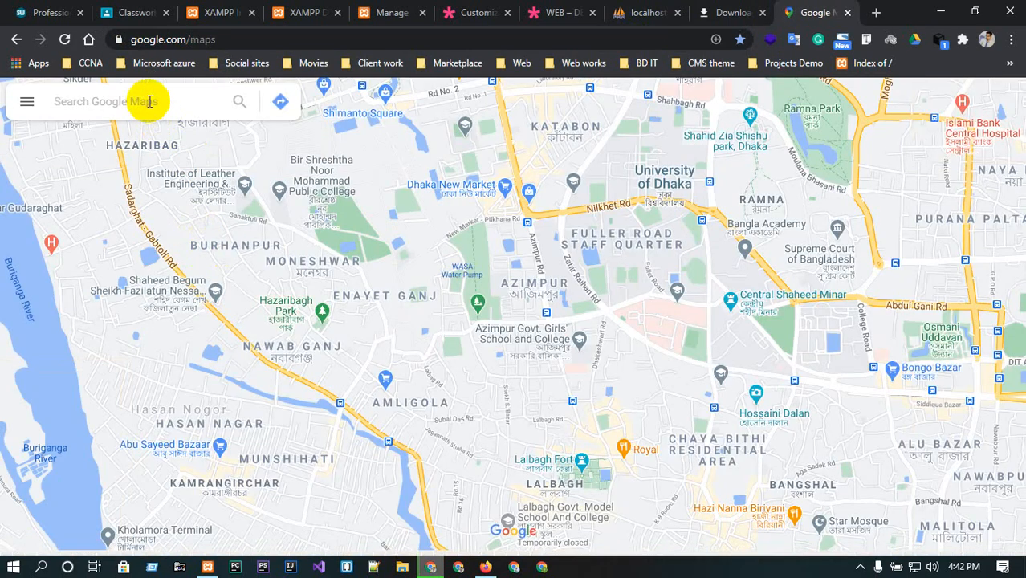
Find Mirpur Road, Dhaka on the map and copy its embed-a-map HTML code from the Share dialog.
left_click(149, 101)
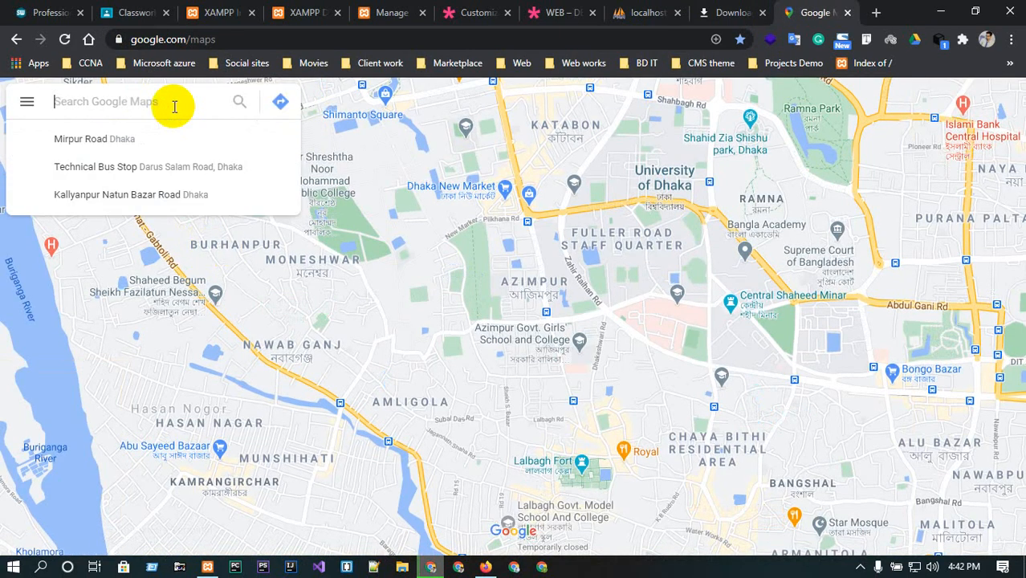
left_click(137, 148)
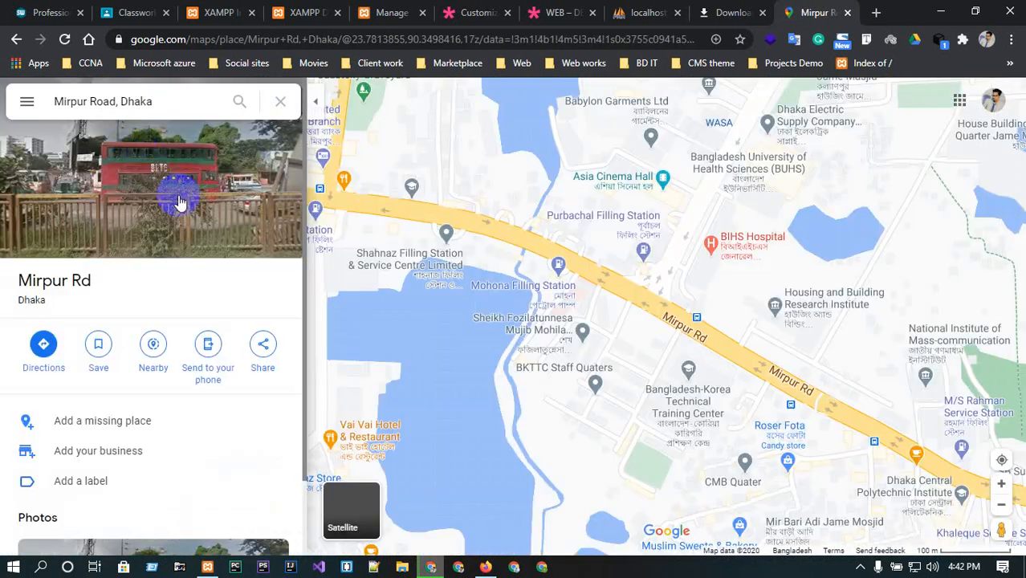
left_click(264, 345)
left_click(495, 218)
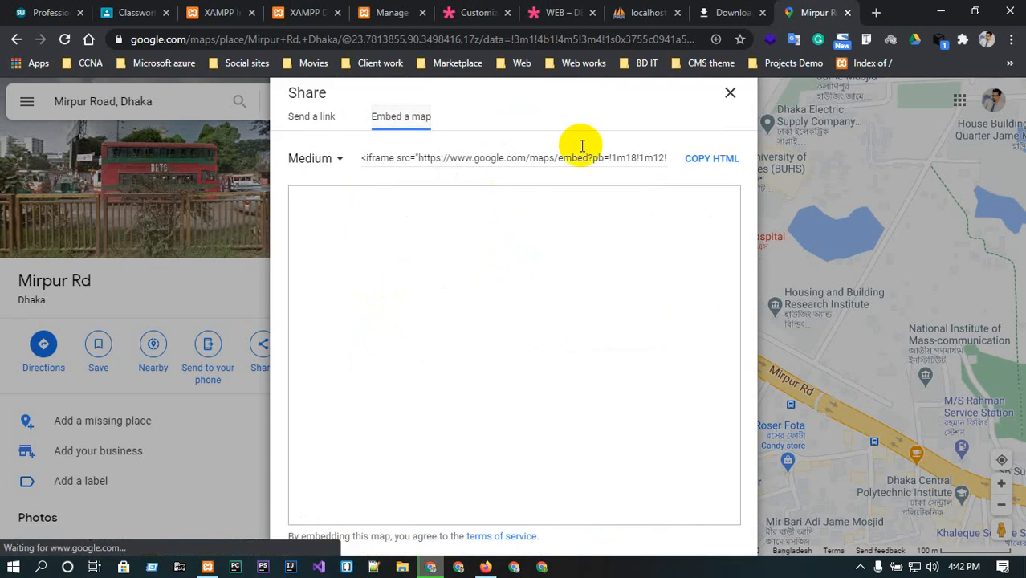
left_click(695, 158)
Return to the Customizer and paste the map embed code into the Custom HTML widget's content.
left_click(546, 12)
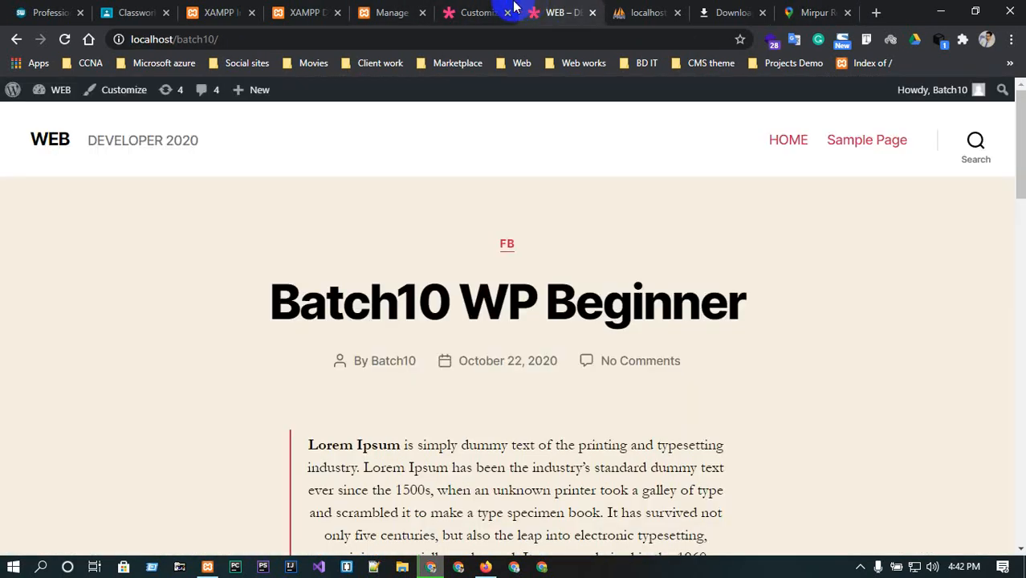
left_click(478, 12)
left_click(102, 365)
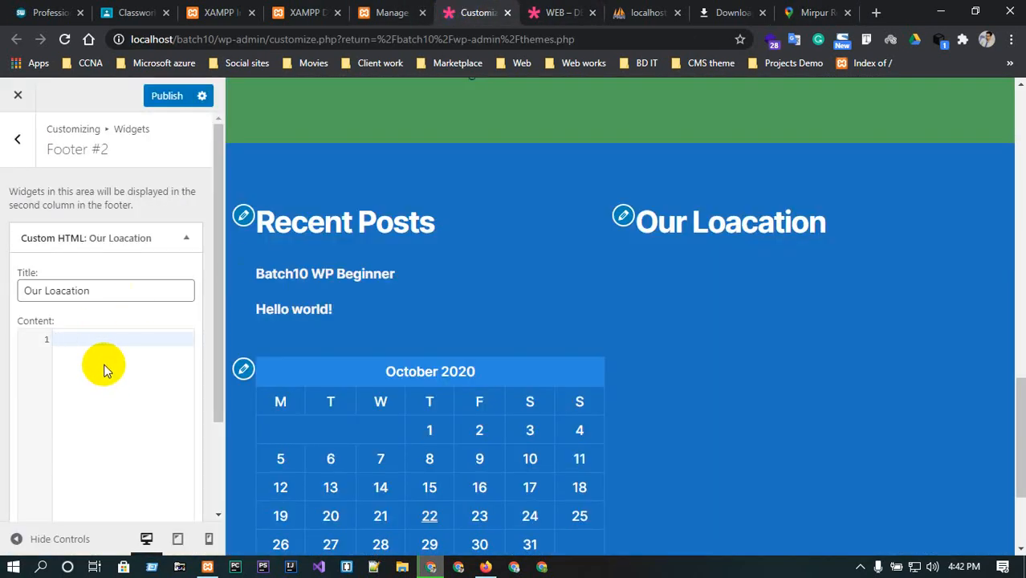
key("ctrl+v")
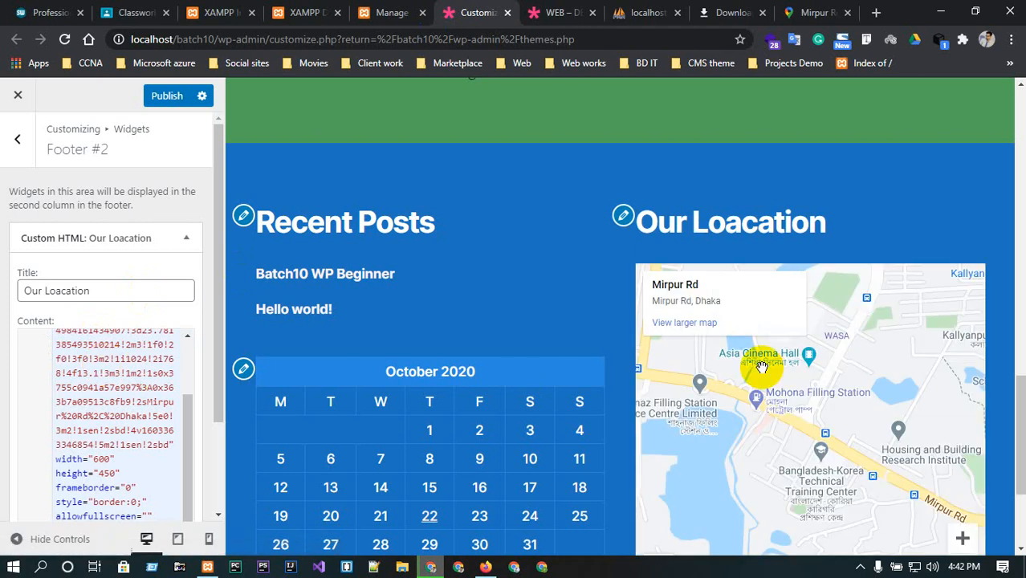
scroll(134, 345, "down", 2)
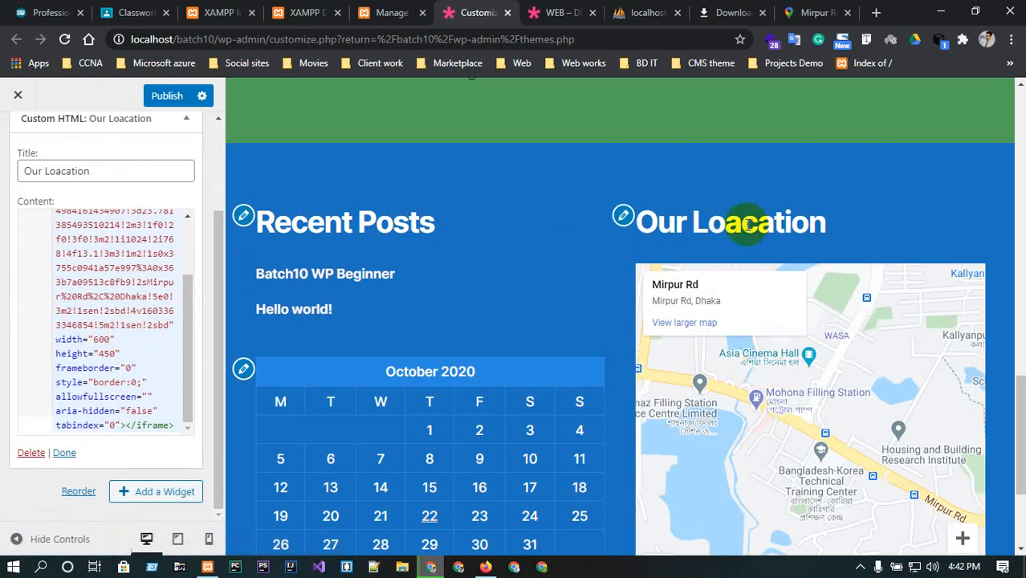
scroll(259, 323, "down", 2)
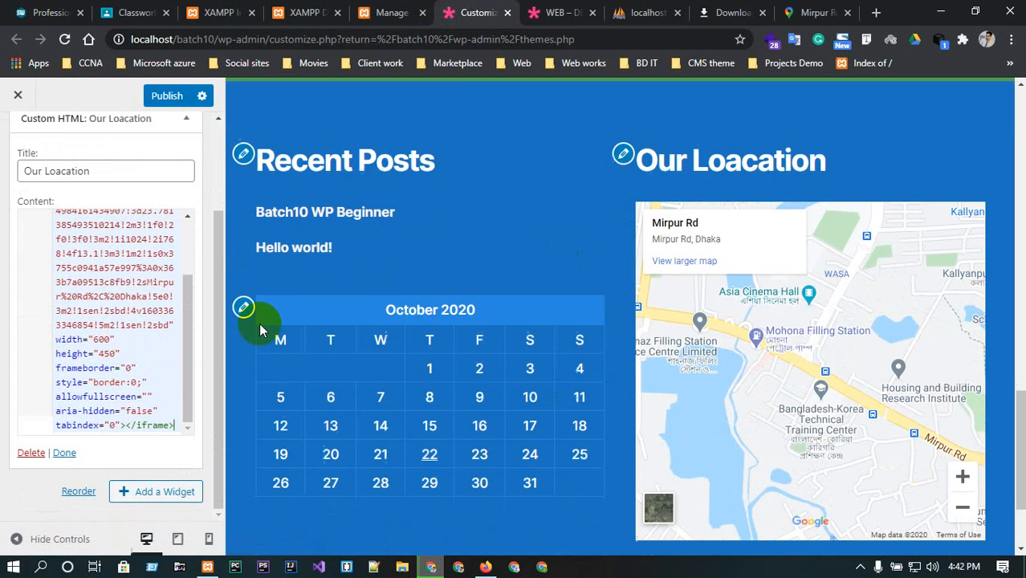
scroll(161, 309, "up", 5)
Close the Our Loacation widget and navigate back to the main Customizer menu.
left_click(99, 174)
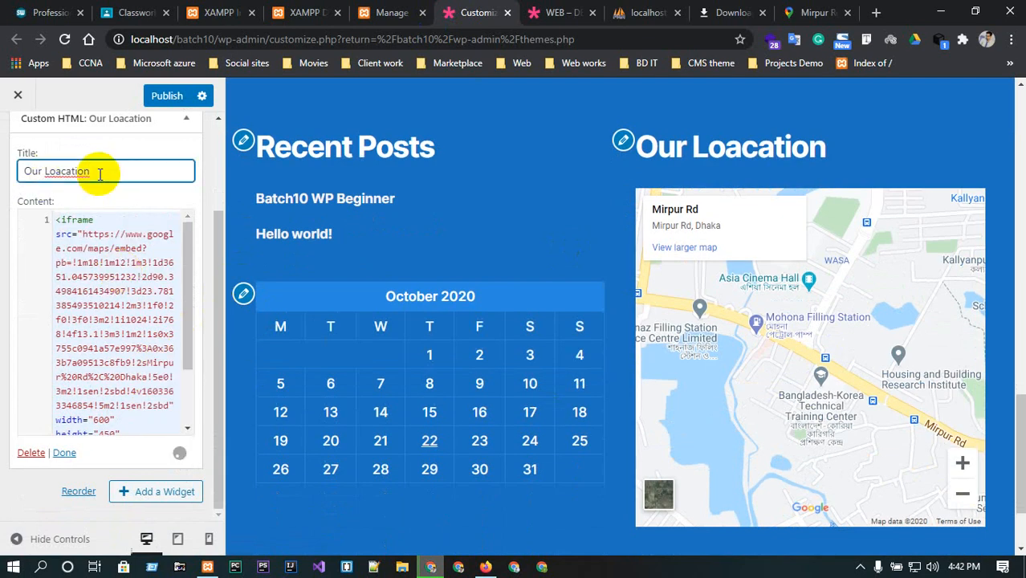
triple_click(101, 174)
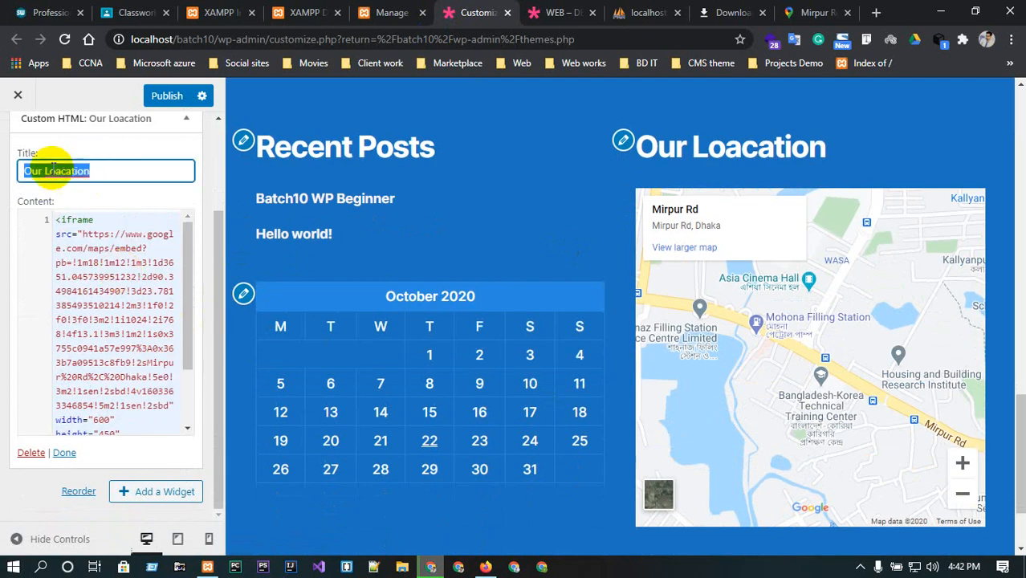
left_click(50, 170)
scroll(104, 188, "up", 2)
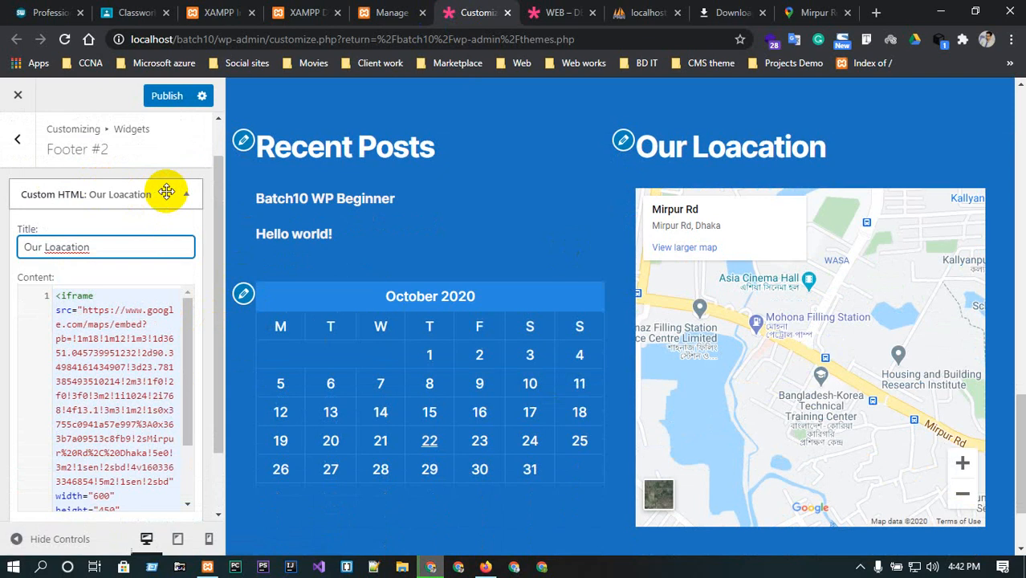
left_click(166, 191)
left_click(18, 140)
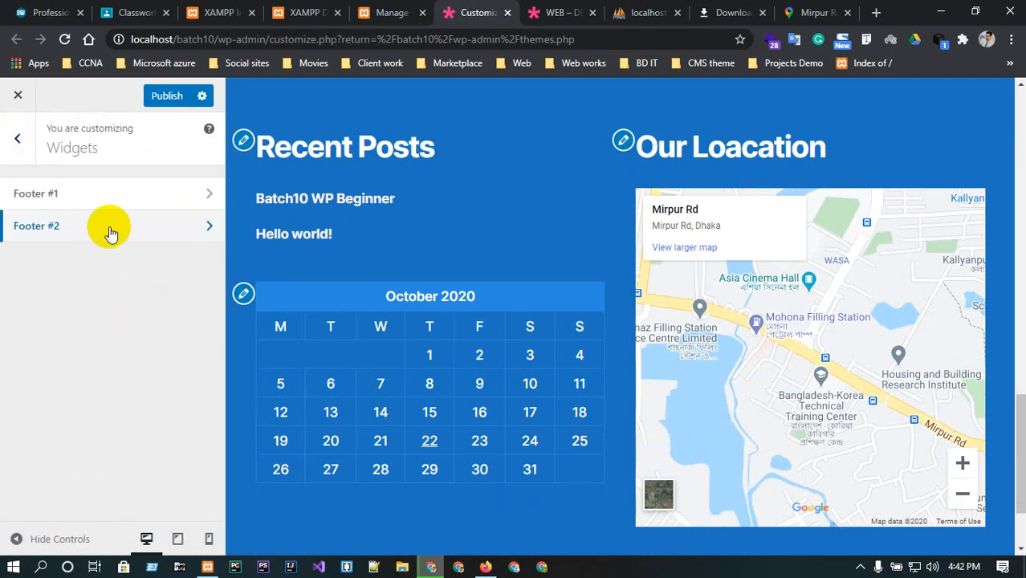
left_click(18, 139)
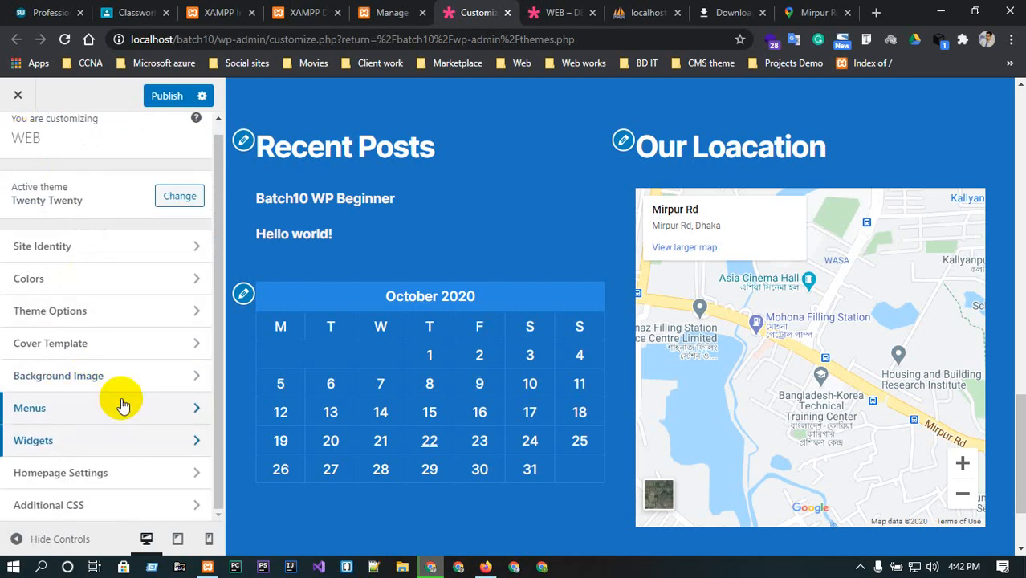
Open the Colors section briefly and return to the main Customizer menu.
scroll(641, 493, "down", 2)
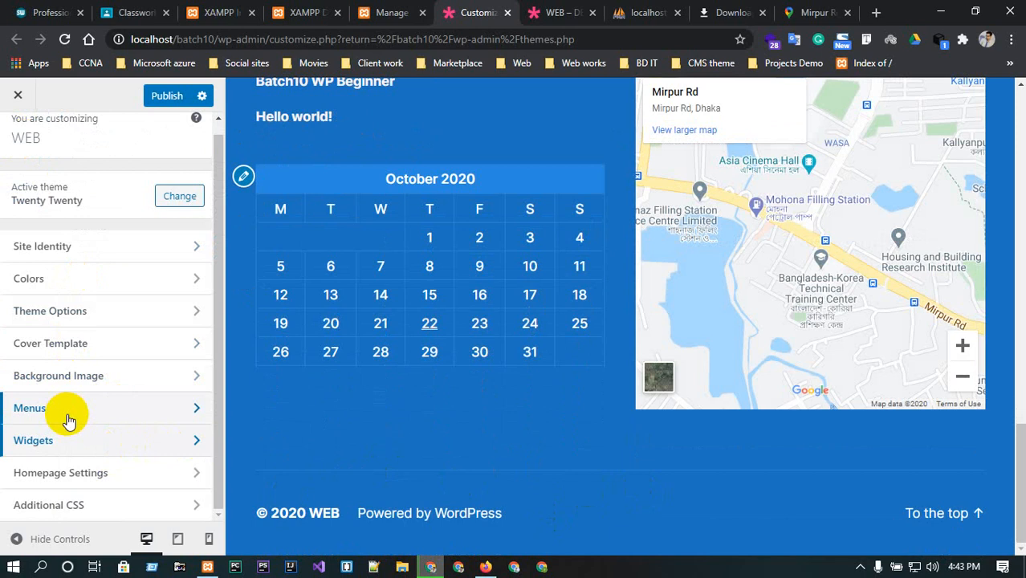
left_click(133, 279)
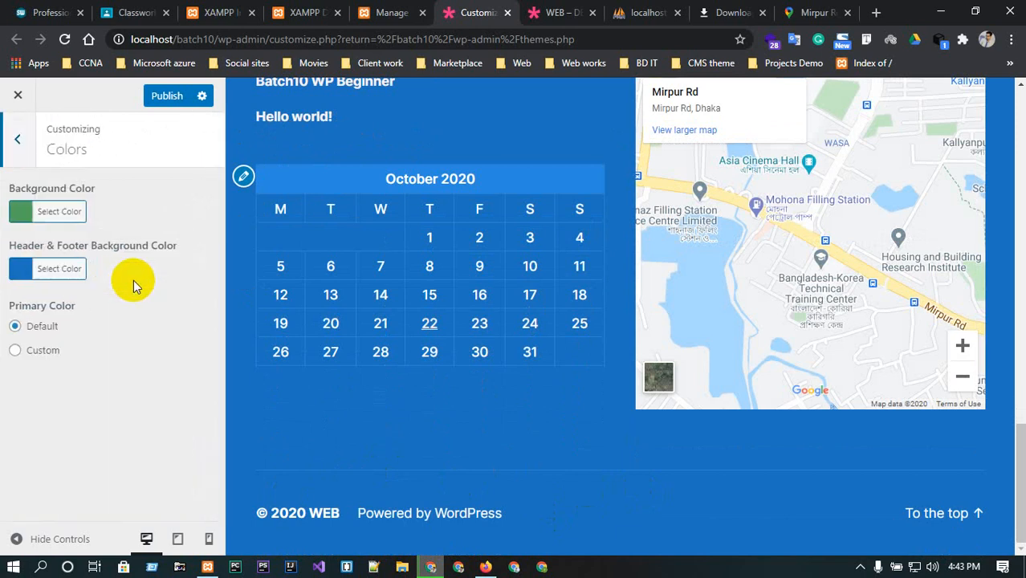
left_click(17, 139)
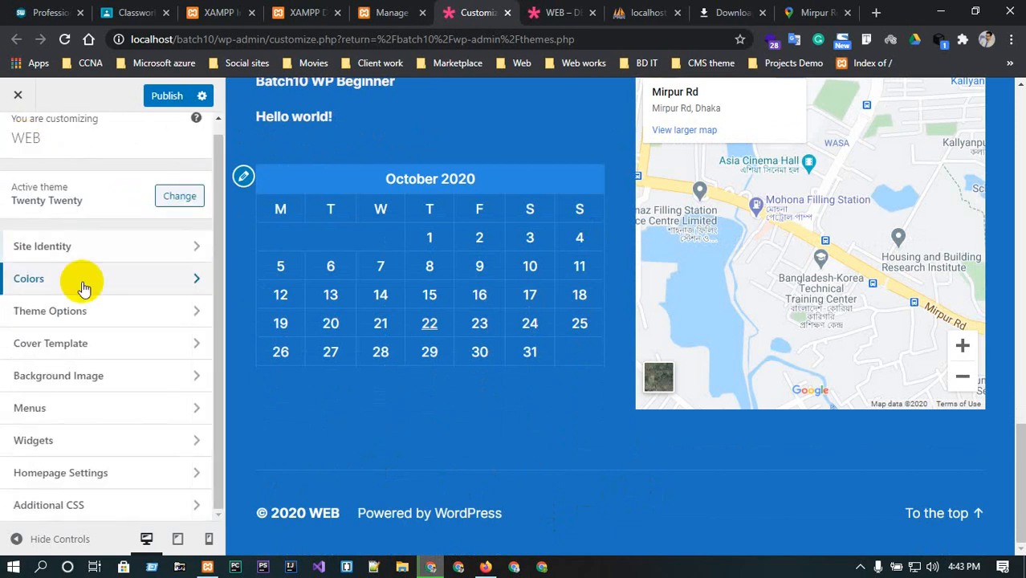
In Theme Options, turn off Show search in header.
left_click(119, 317)
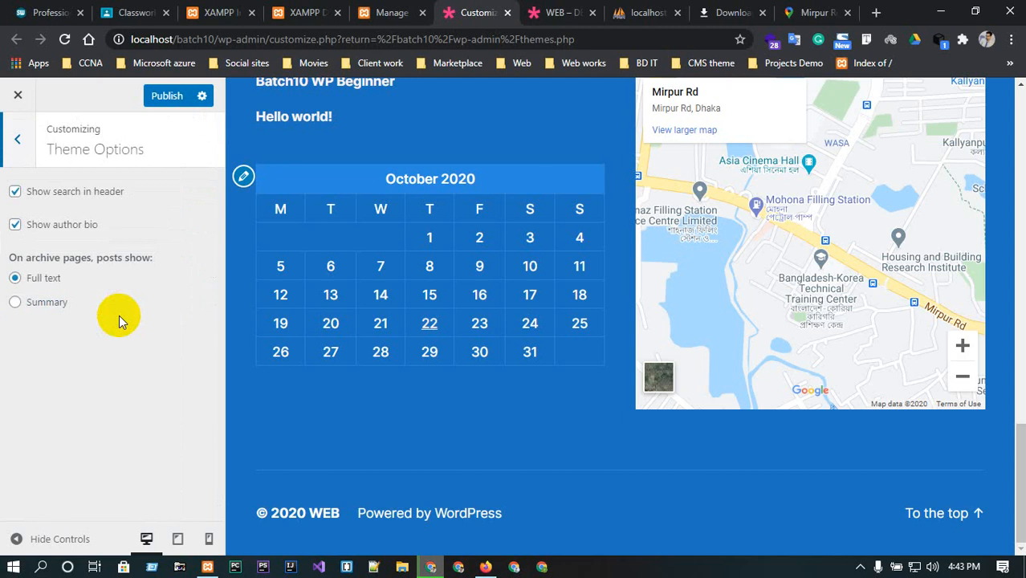
scroll(511, 353, "up", 17)
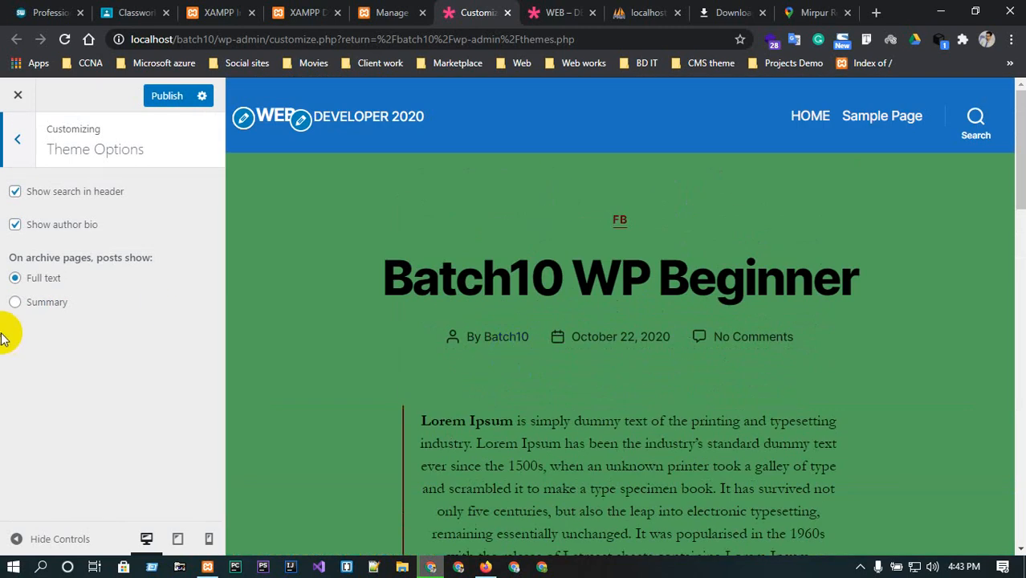
left_click(16, 192)
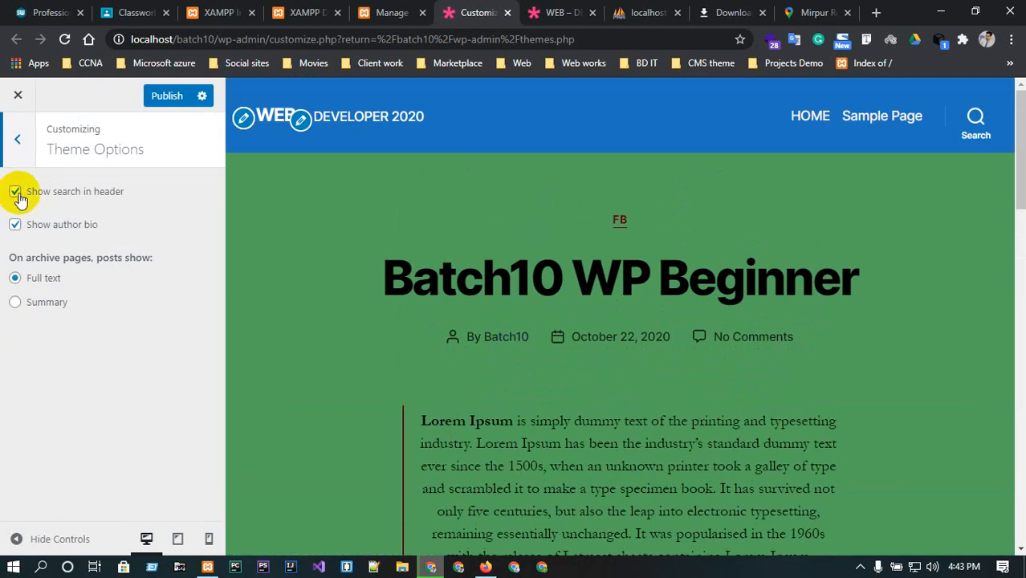
left_click(15, 193)
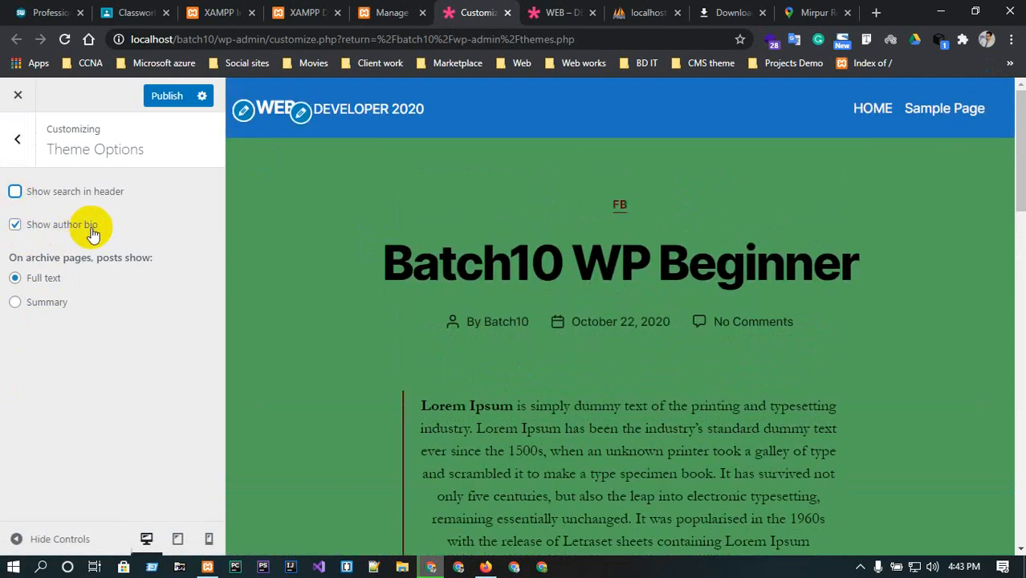
left_click(16, 224)
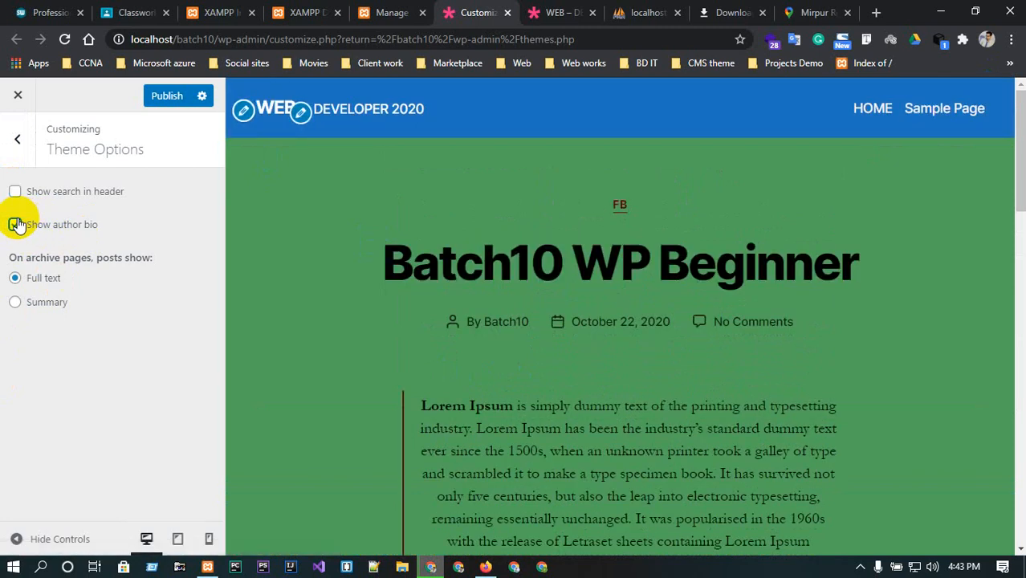
left_click(16, 224)
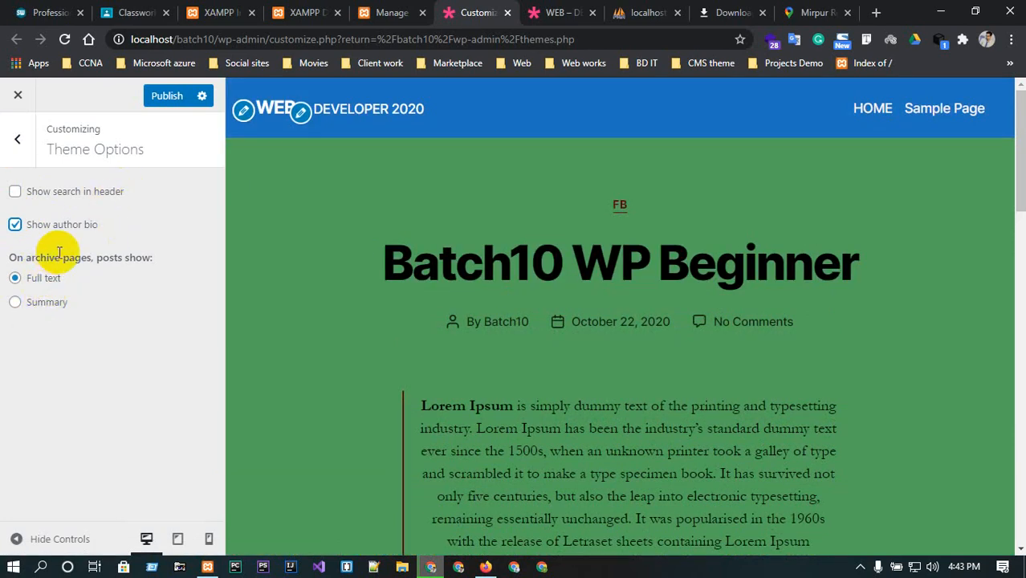
left_click(18, 140)
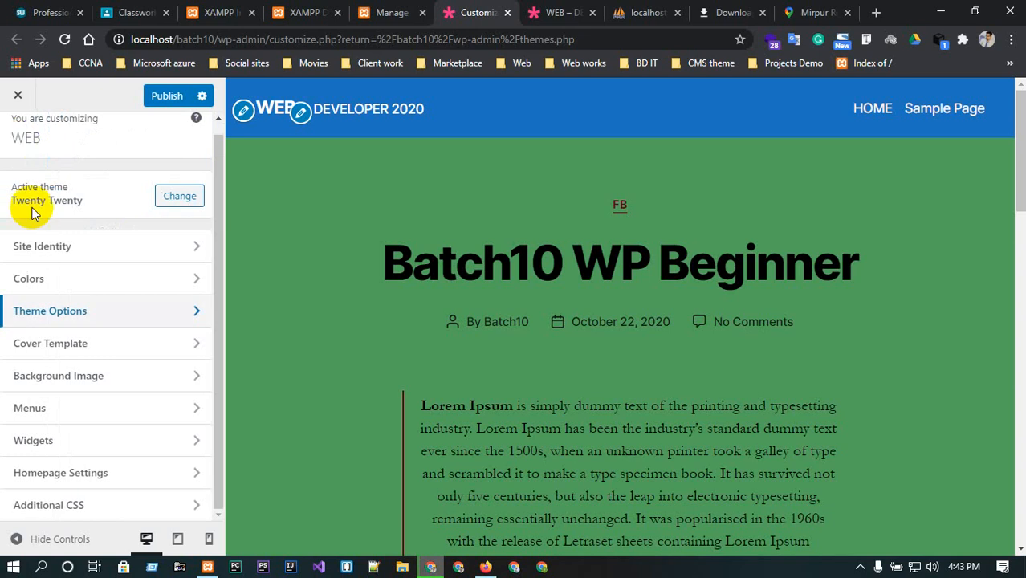
Review the Cover Template settings for fixed background and overlay options.
left_click(88, 347)
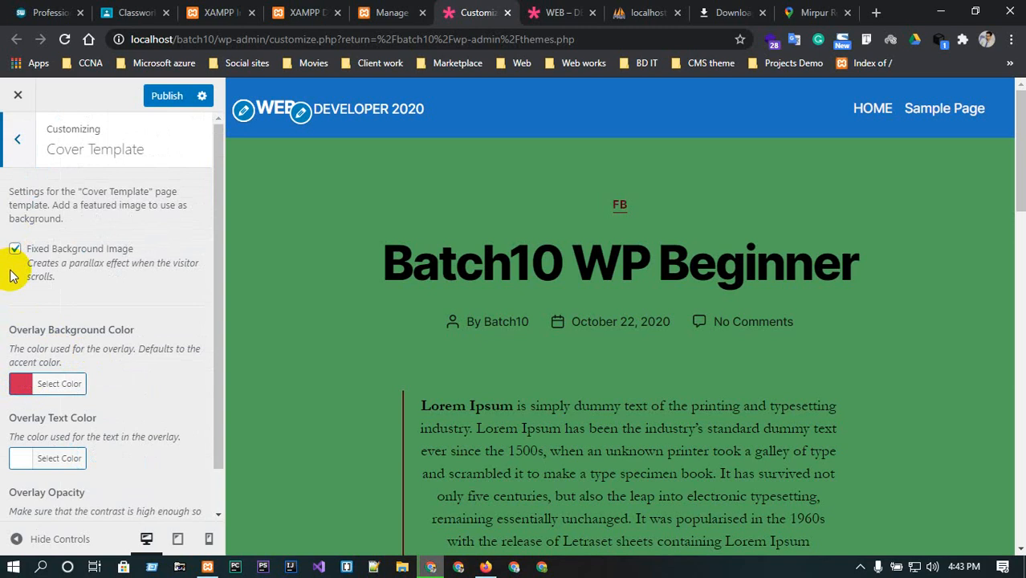
scroll(109, 269, "down", 1)
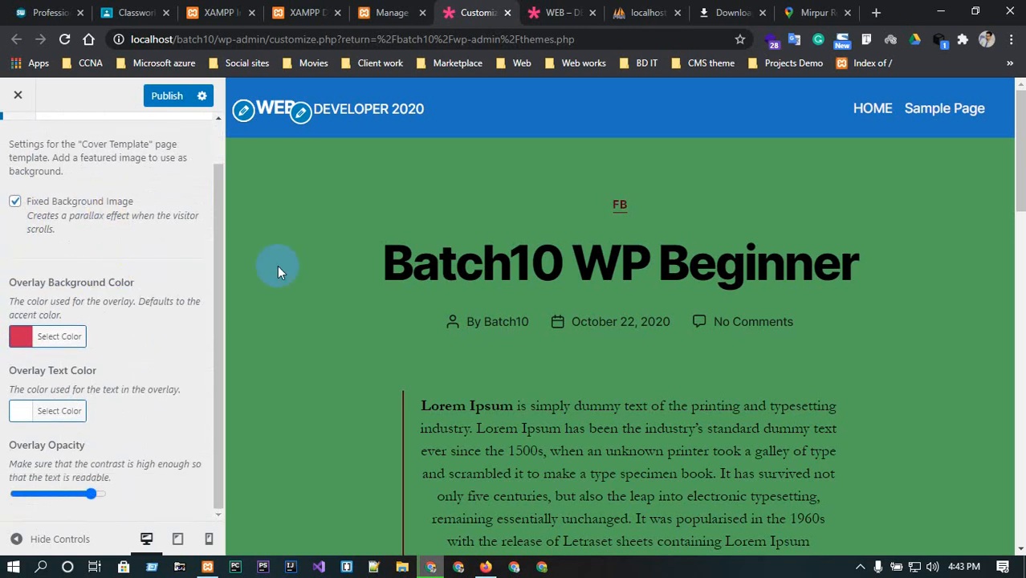
scroll(206, 298, "up", 1)
scroll(172, 286, "down", 1)
left_click(14, 202)
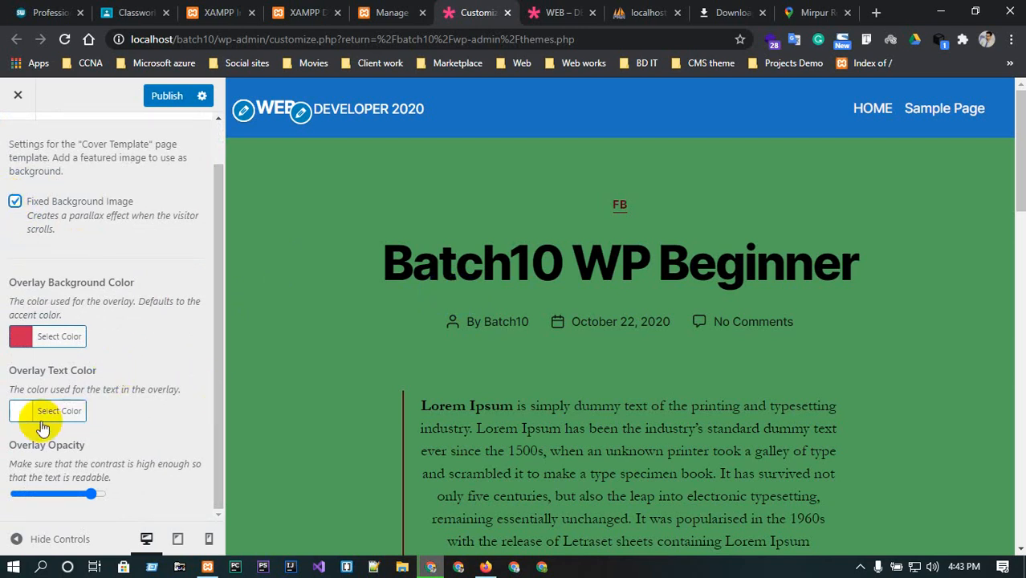
scroll(56, 207, "up", 1)
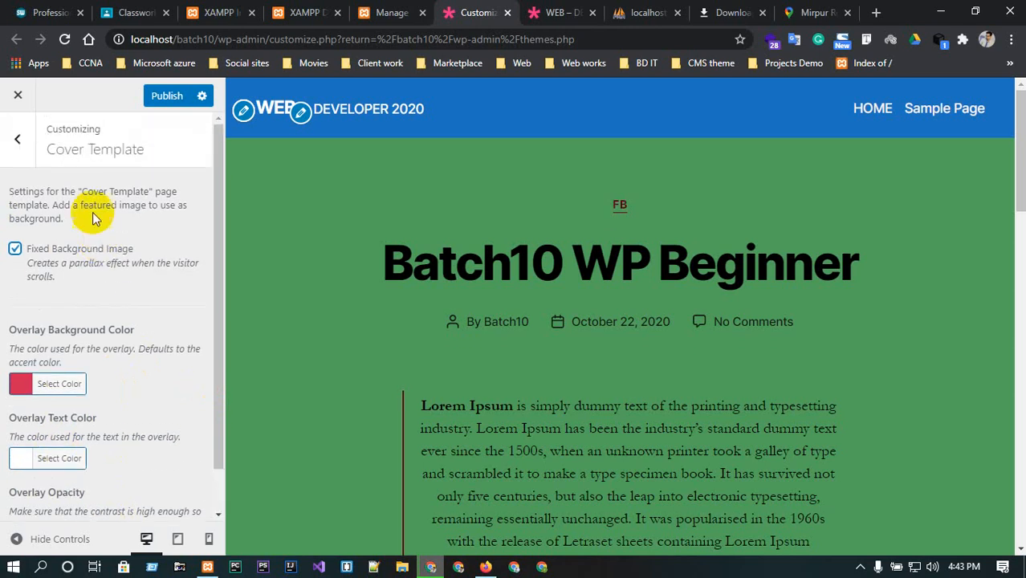
left_click(18, 145)
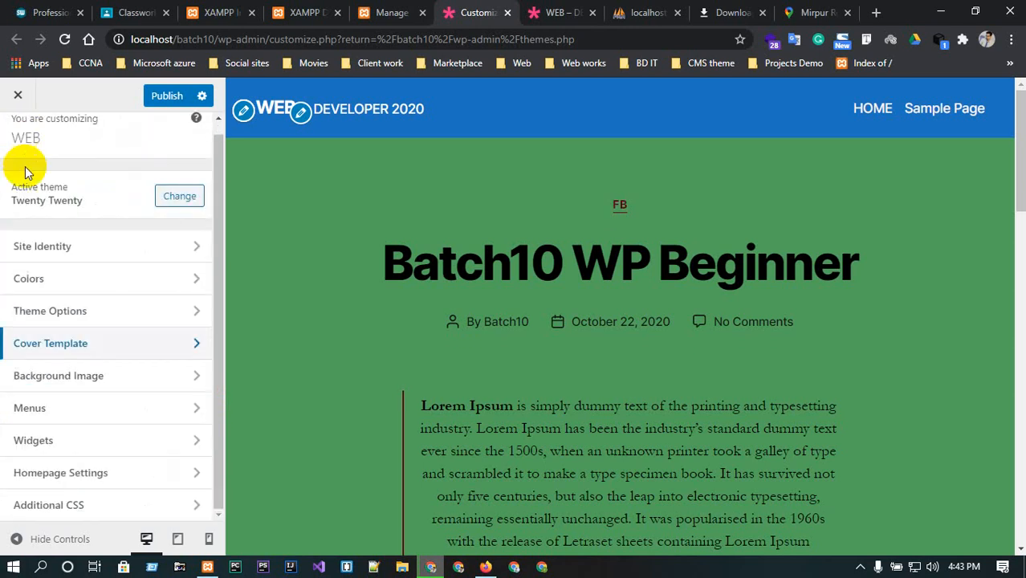
Open Background Image and set travel-landscape-01.jpg from the media library as the site background.
left_click(114, 371)
scroll(681, 241, "down", 6)
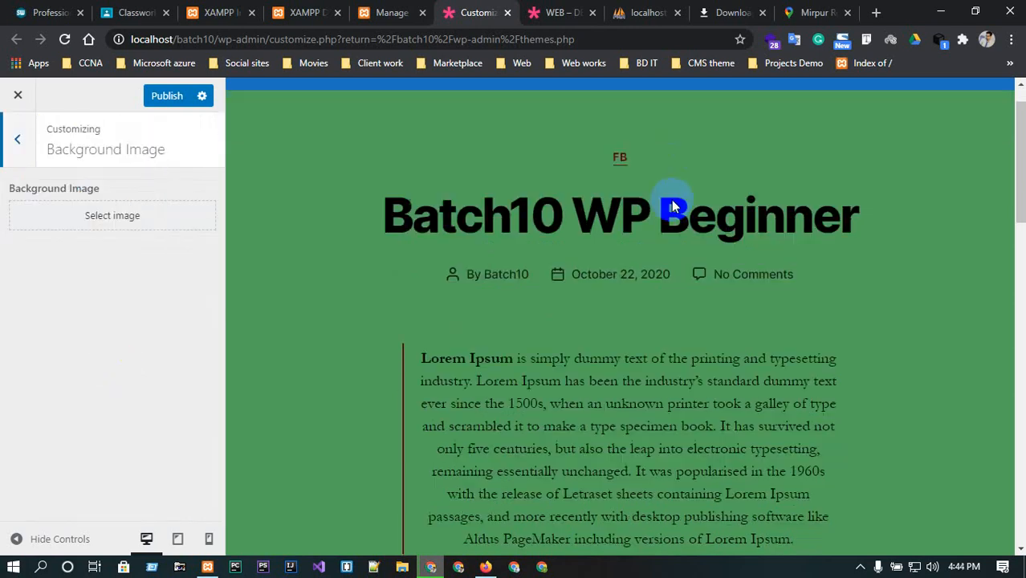
left_click(120, 216)
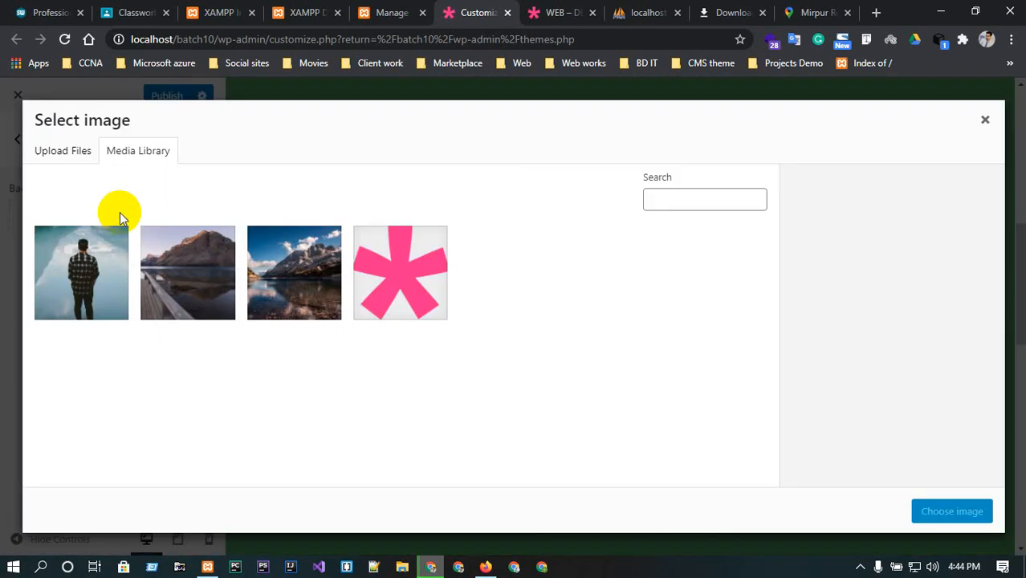
left_click(307, 292)
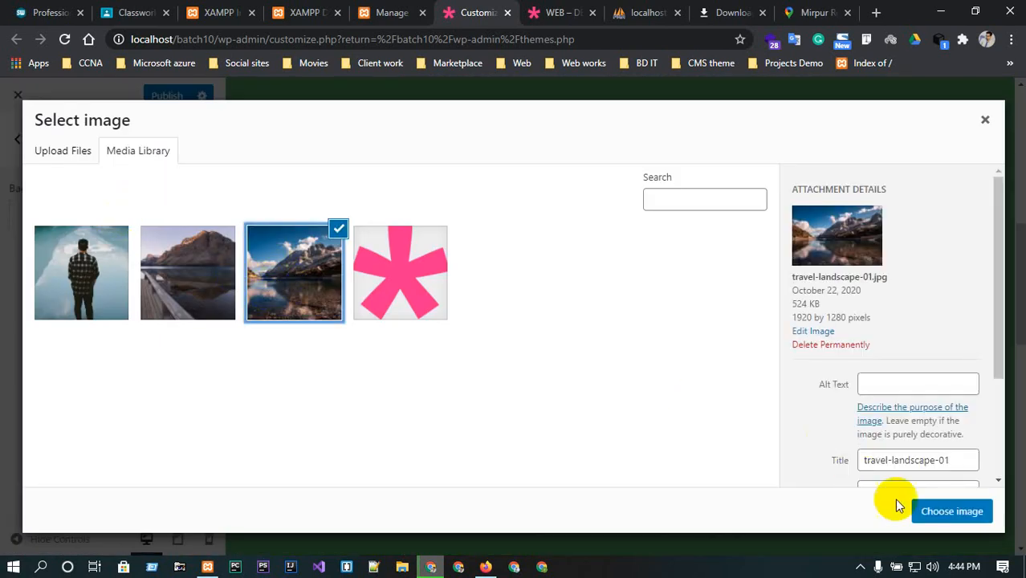
left_click(949, 510)
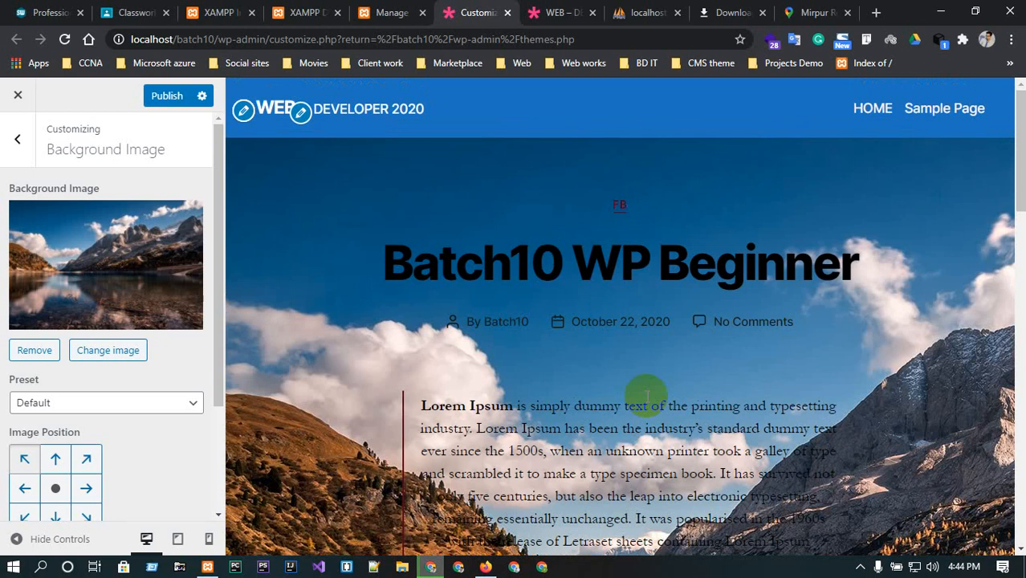
Set the background image preset to Fill Screen.
scroll(647, 395, "down", 10)
scroll(647, 396, "up", 6)
scroll(646, 396, "down", 3)
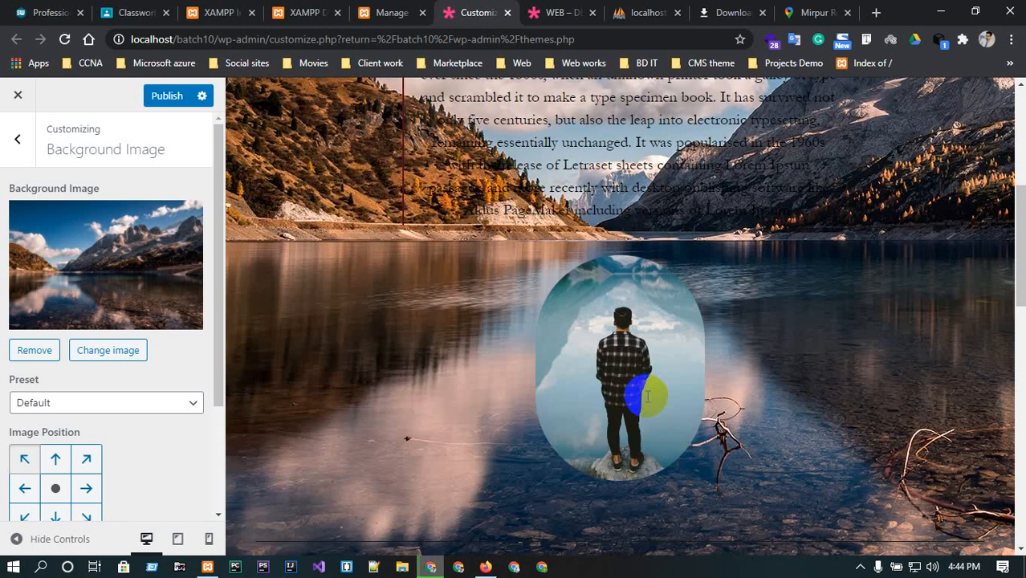
left_click(97, 402)
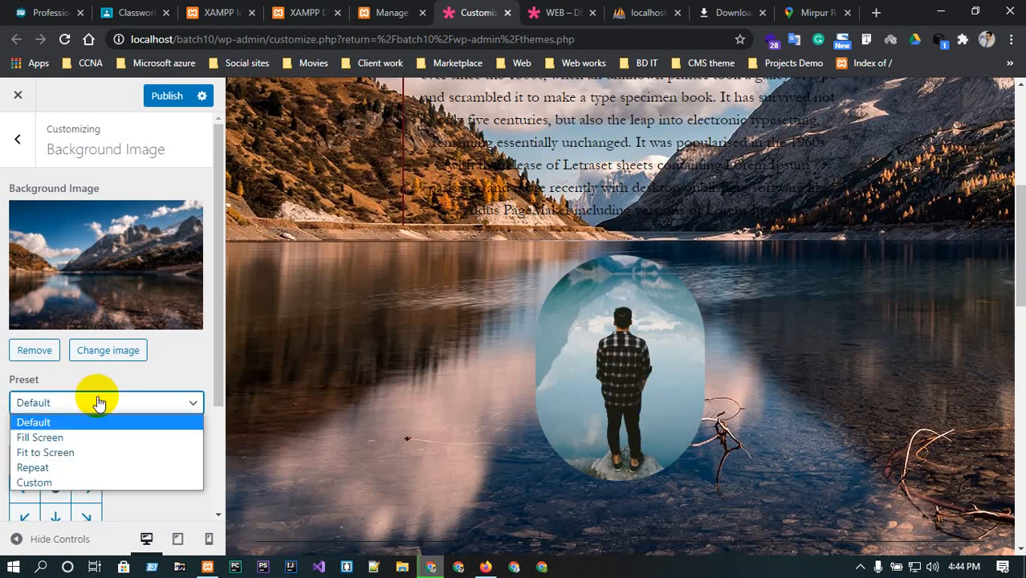
left_click(75, 437)
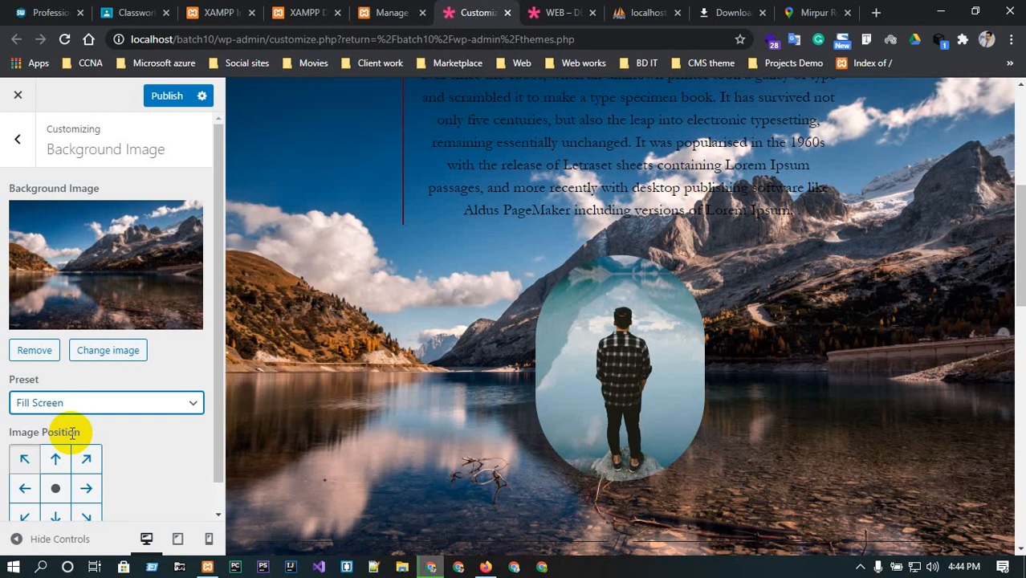
scroll(429, 366, "down", 3)
scroll(429, 365, "up", 3)
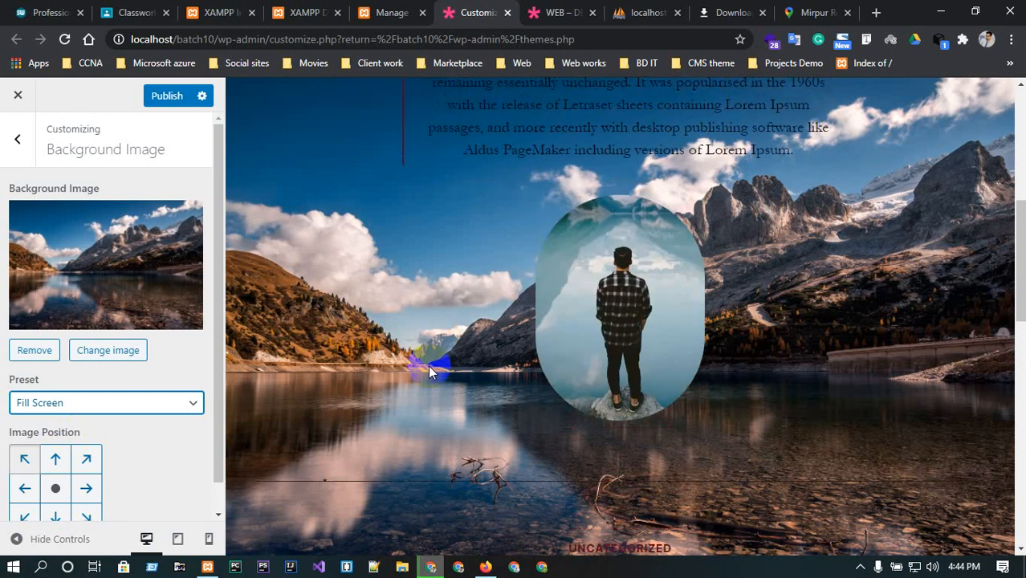
Try the top and then the centre image positions for the background image.
scroll(428, 358, "down", 2)
scroll(127, 421, "down", 1)
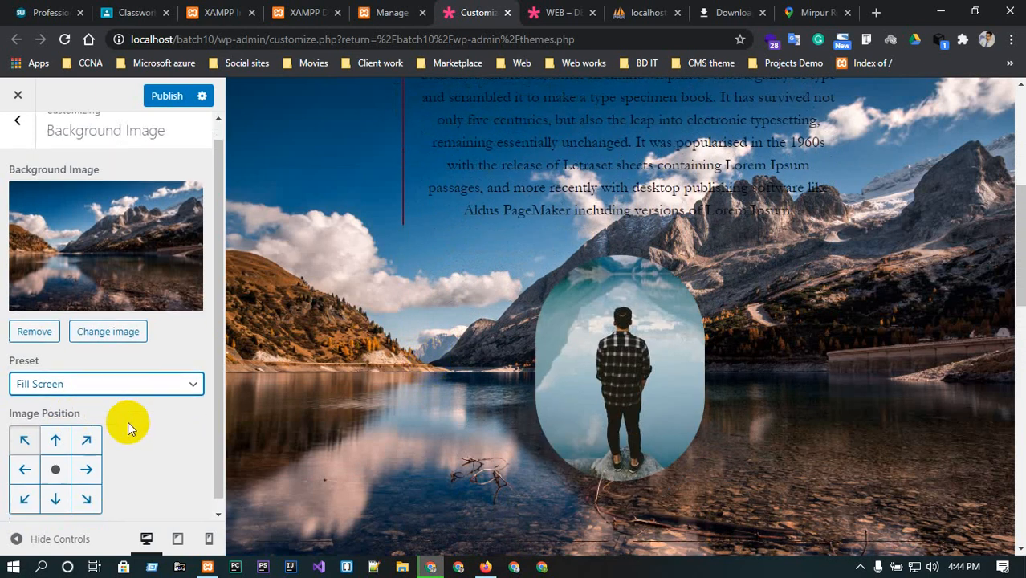
left_click(57, 434)
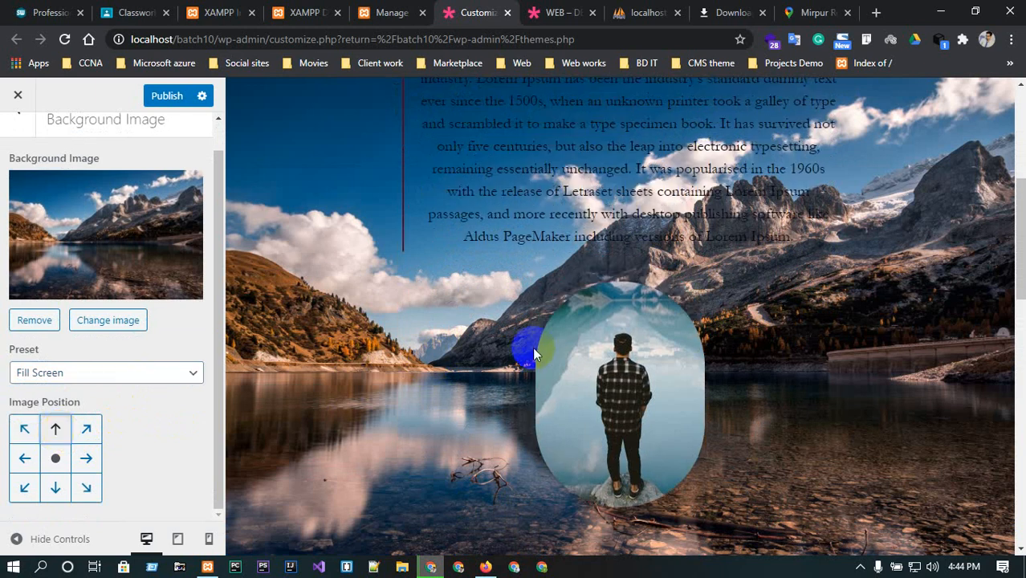
scroll(529, 347, "down", 5)
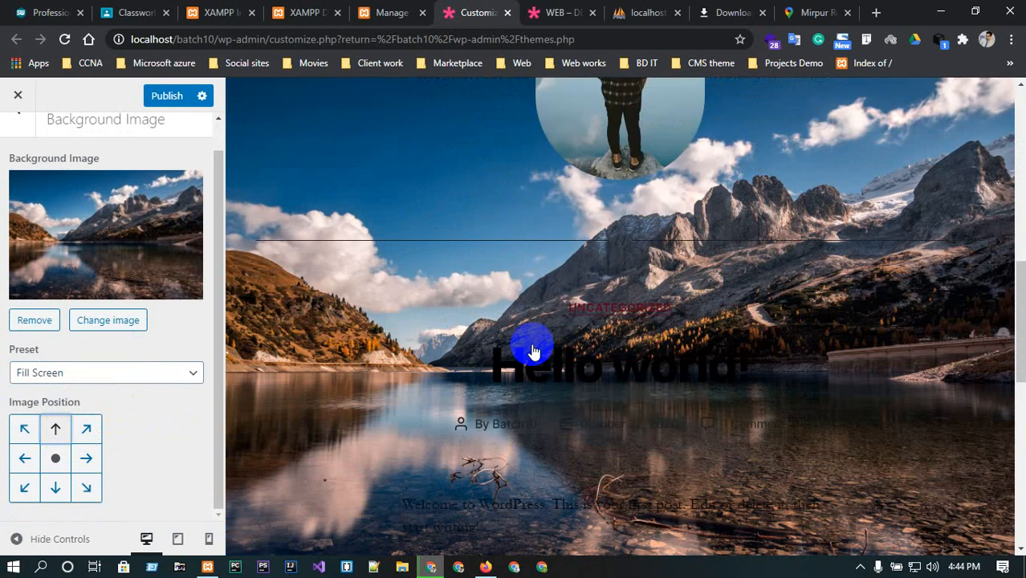
left_click(56, 458)
scroll(755, 289, "down", 4)
scroll(770, 290, "up", 4)
scroll(771, 290, "down", 3)
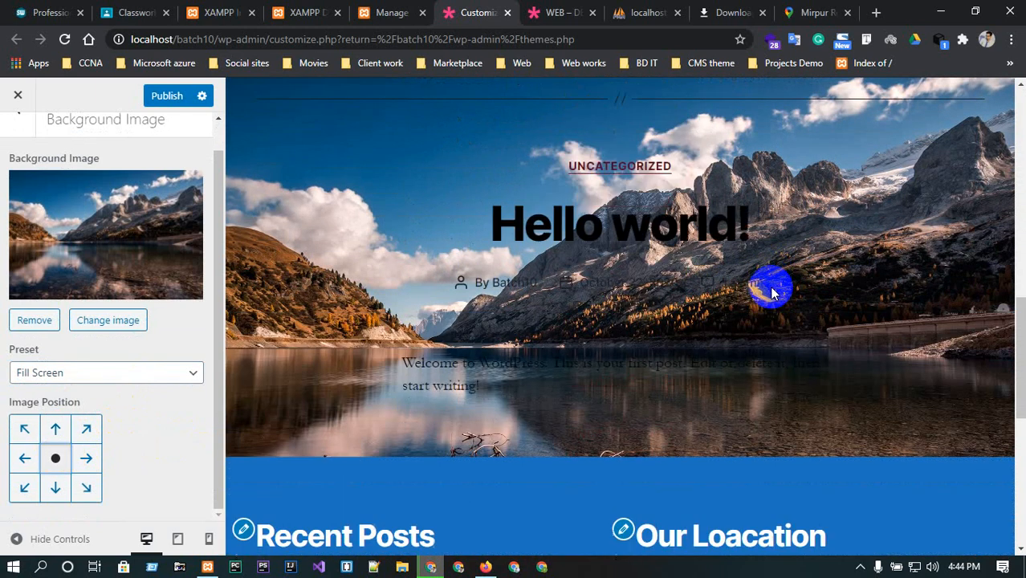
scroll(770, 291, "up", 5)
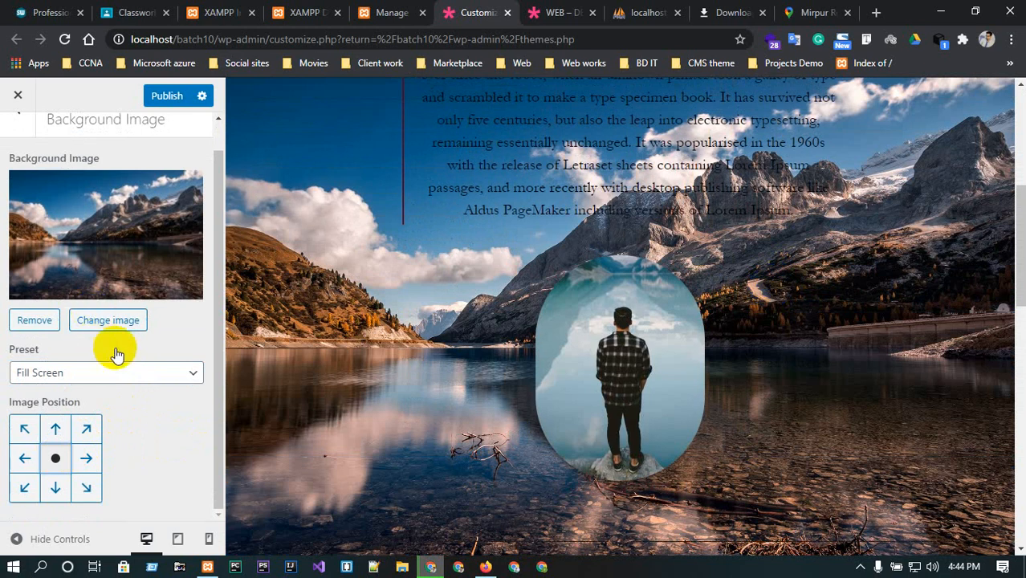
Remove the background image.
left_click(155, 371)
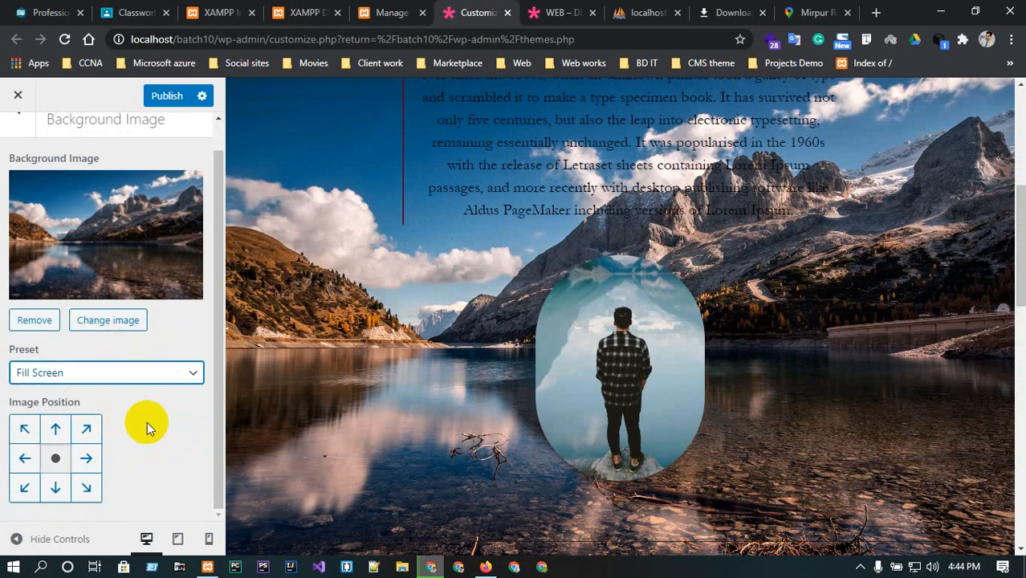
scroll(98, 261, "up", 1)
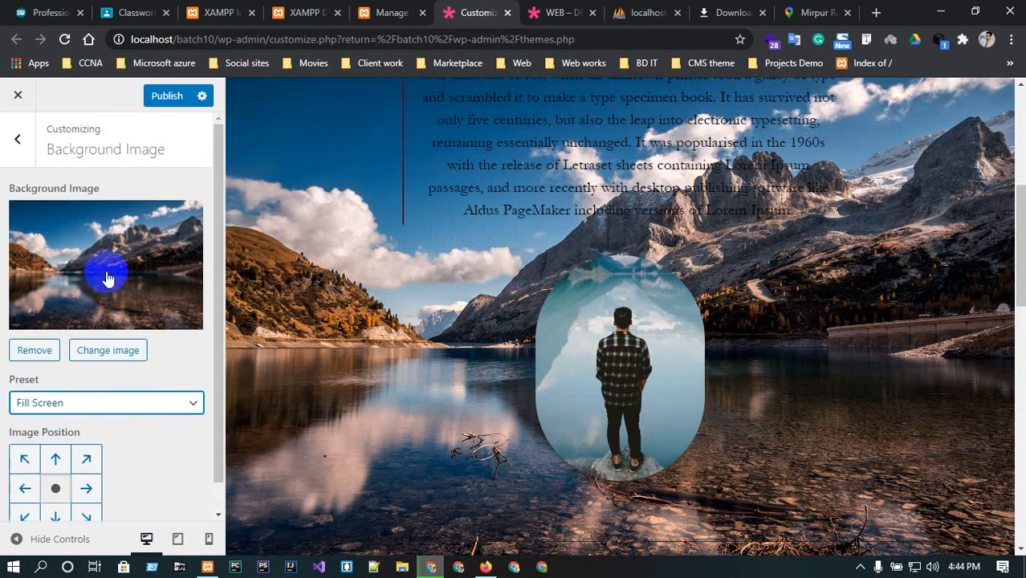
left_click(36, 350)
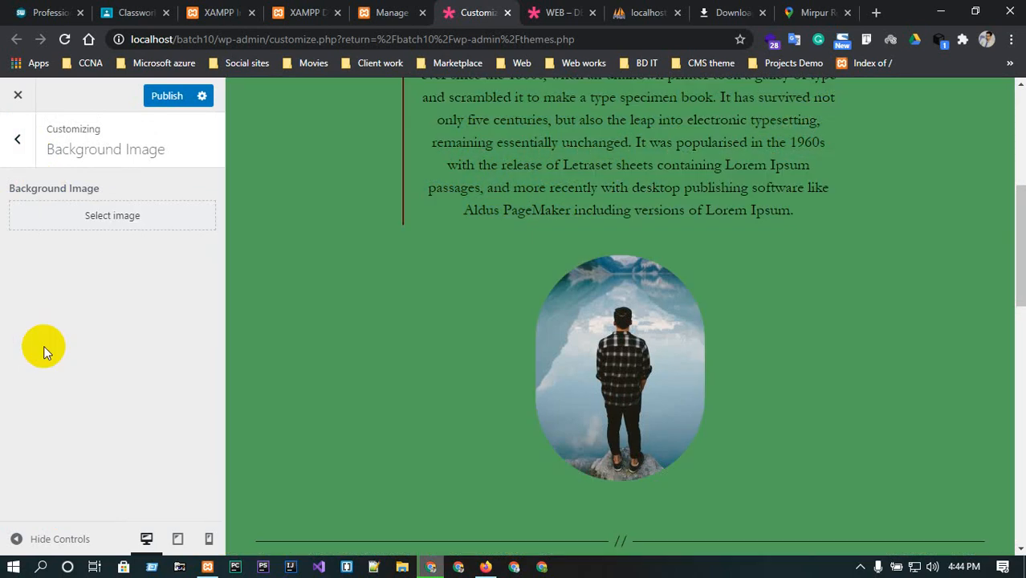
Open the Menus section to view its options and return to the main Customizer menu.
left_click(14, 148)
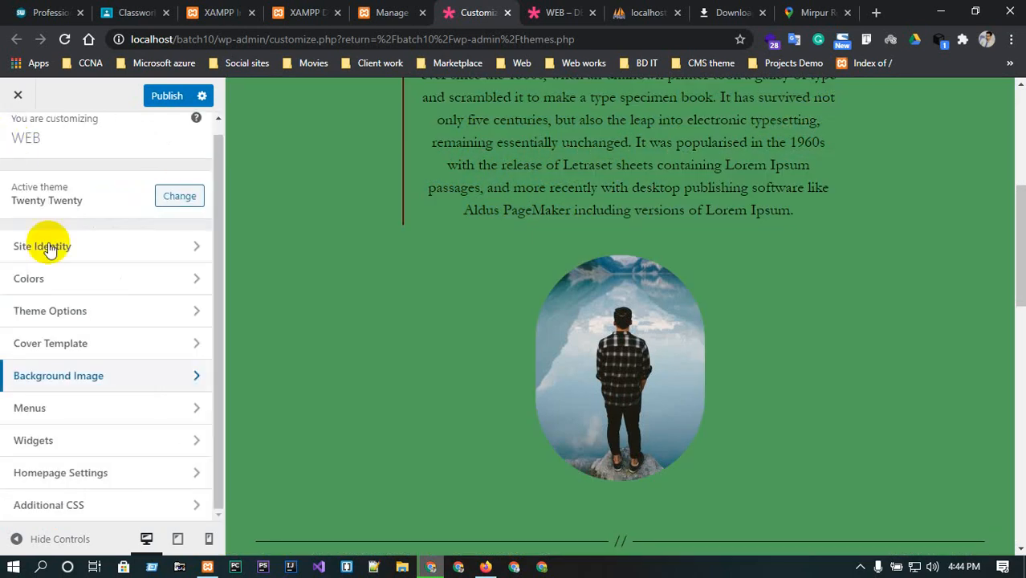
left_click(88, 407)
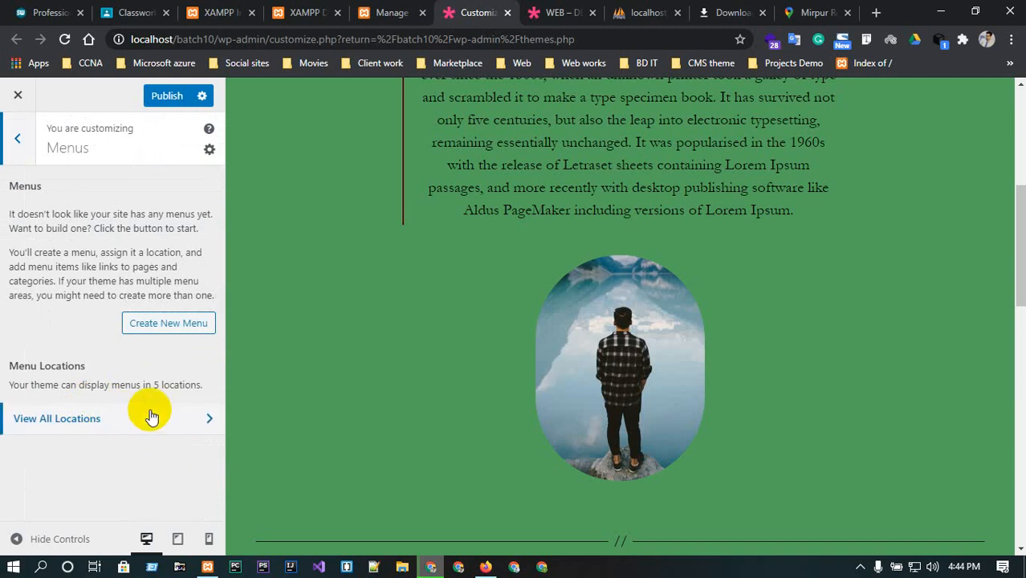
scroll(804, 284, "up", 5)
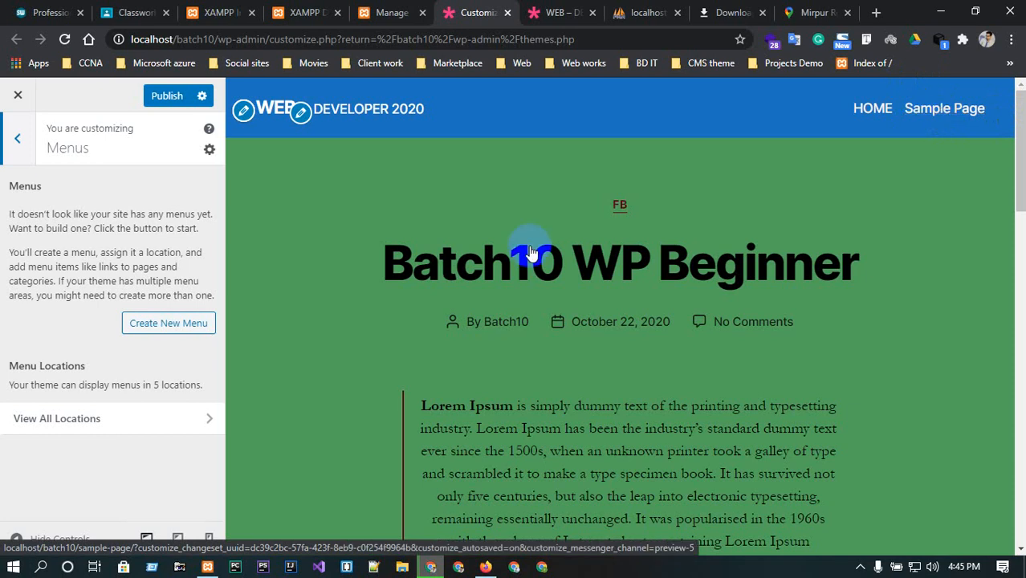
left_click(17, 139)
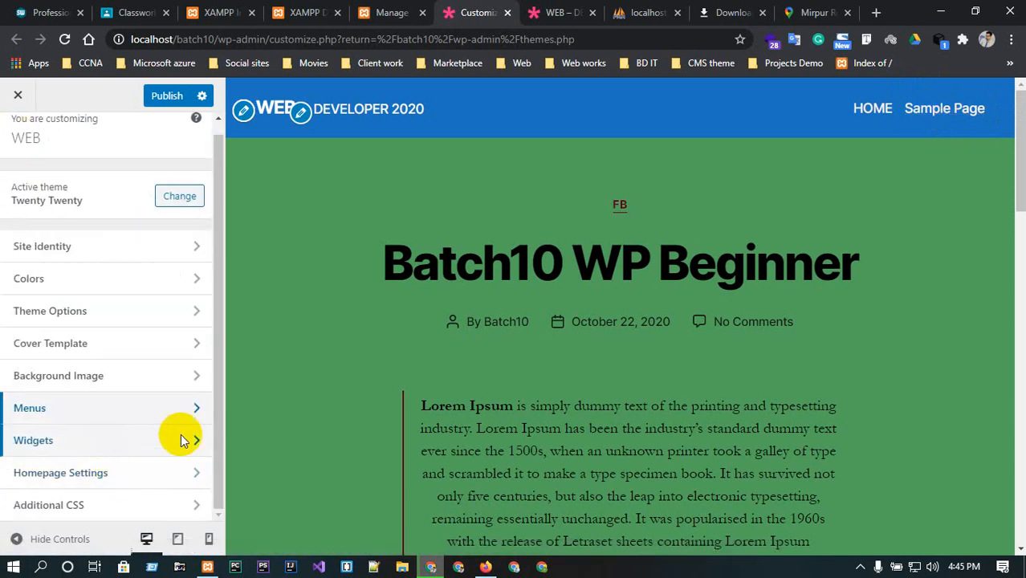
In Homepage Settings, make the homepage display a static page and choose HOME as the homepage.
left_click(107, 479)
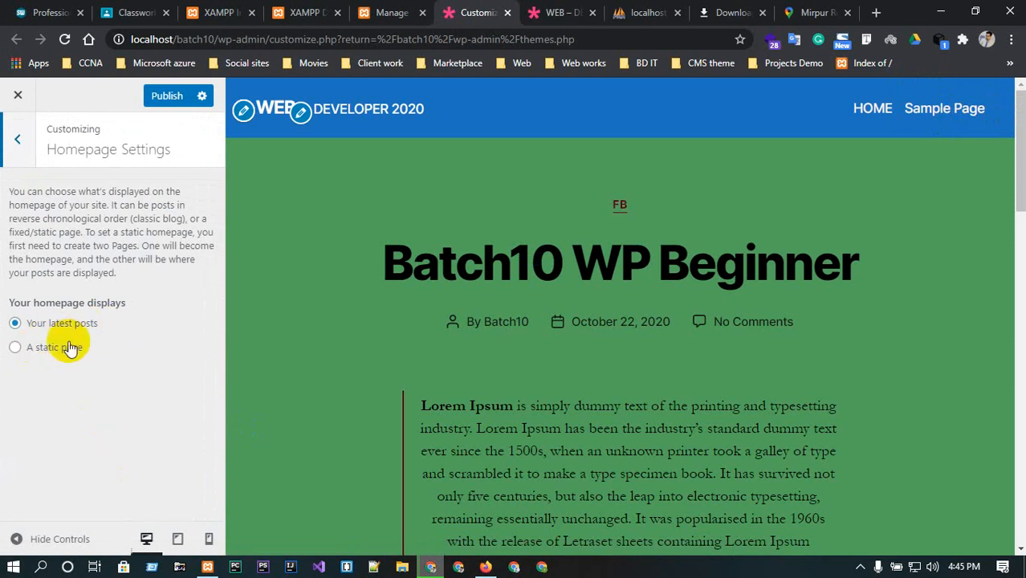
left_click(17, 349)
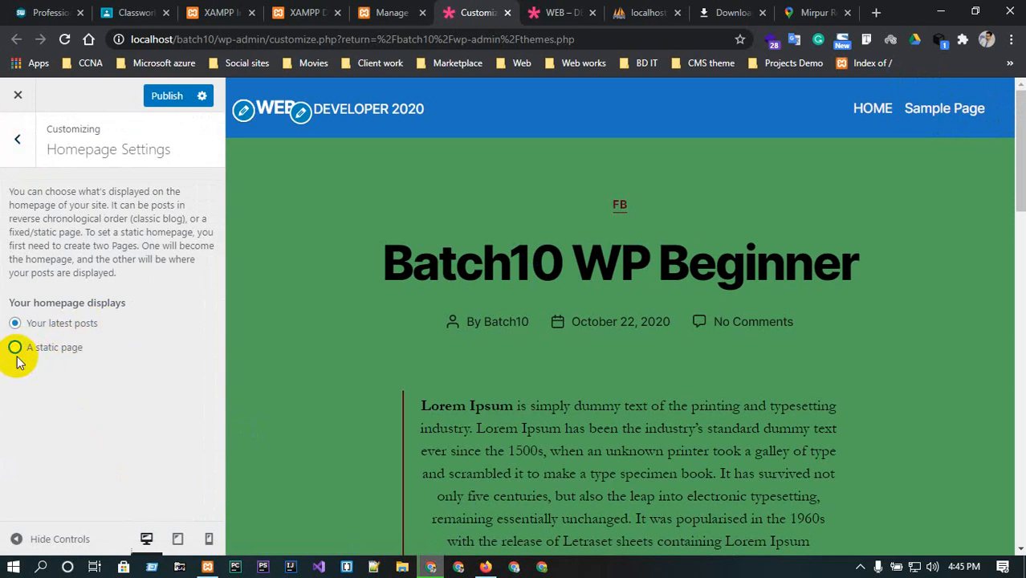
left_click(17, 349)
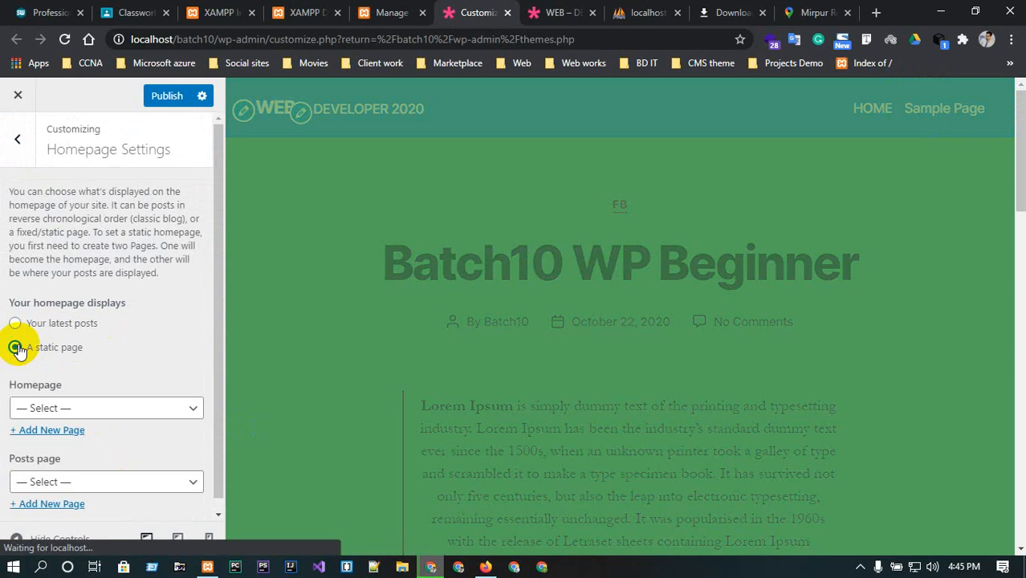
left_click(106, 406)
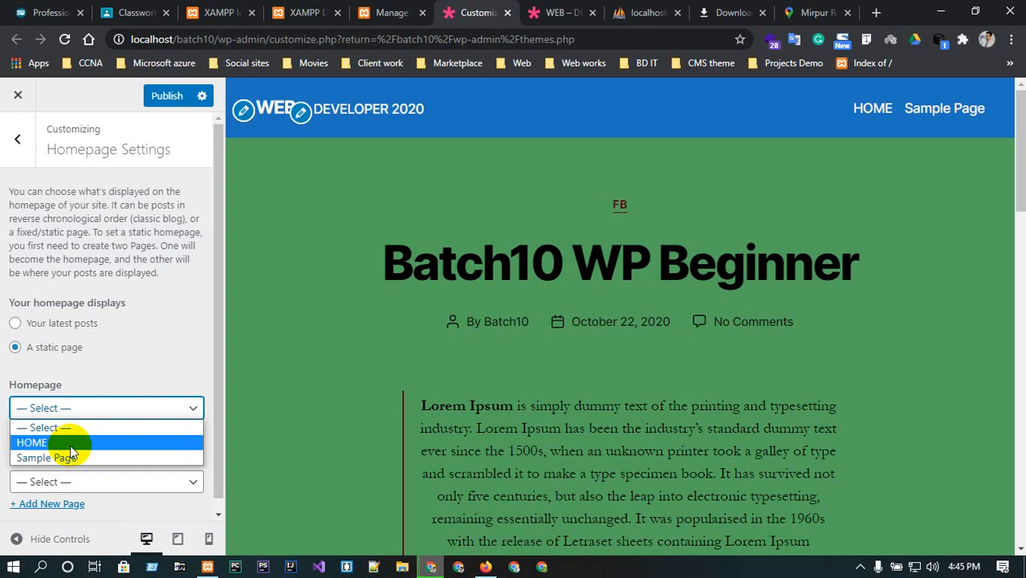
left_click(32, 441)
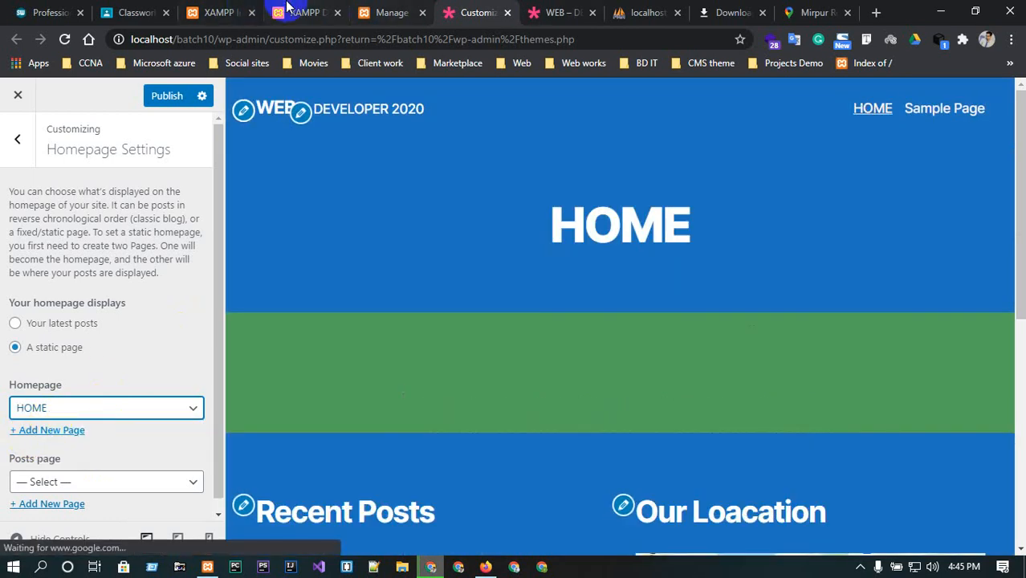
Switch to the live site tab and open its HOME page from the navigation.
left_click(568, 11)
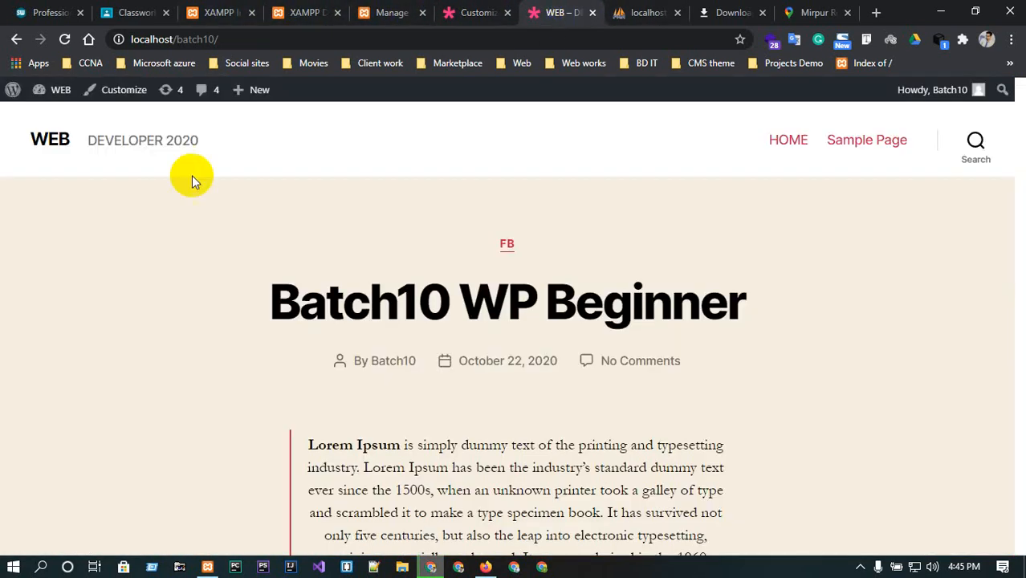
left_click(54, 137)
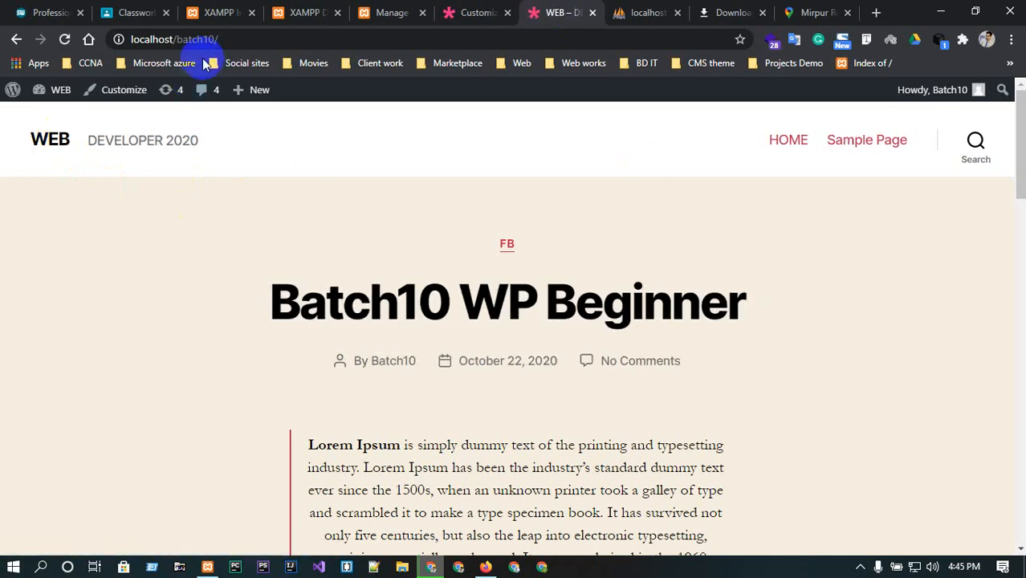
left_click(232, 38)
left_click(264, 38)
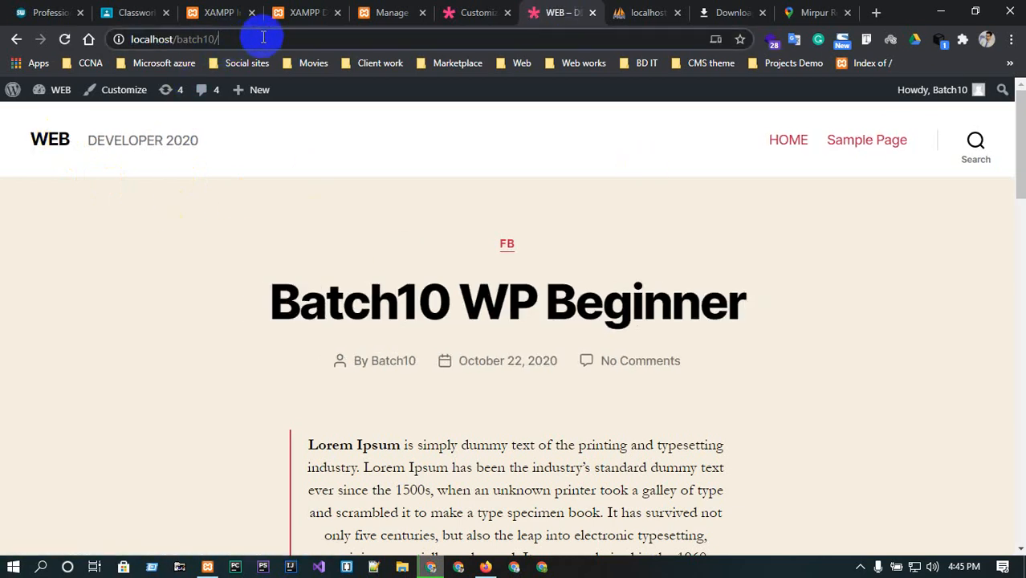
left_click(788, 141)
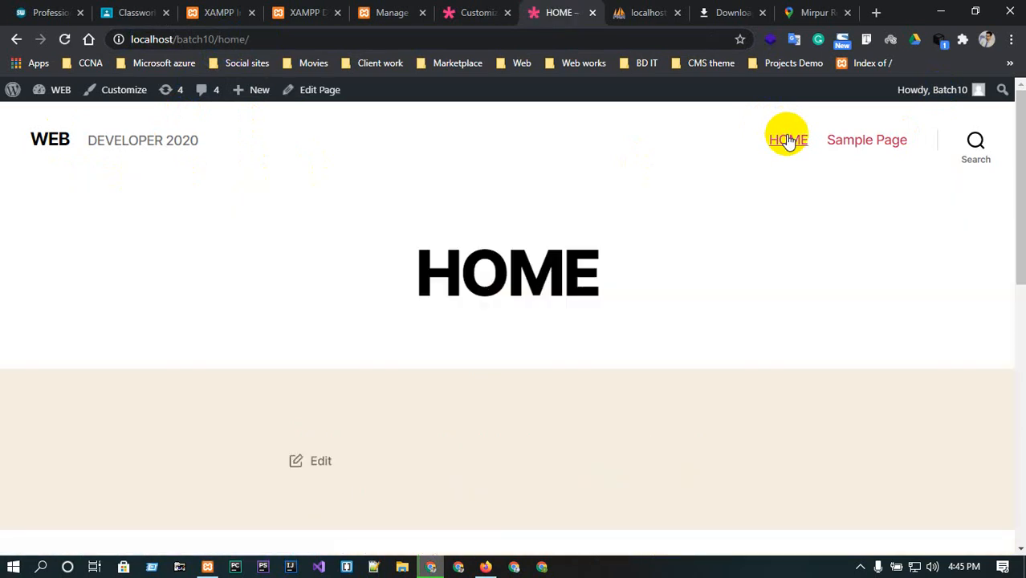
left_click(281, 35)
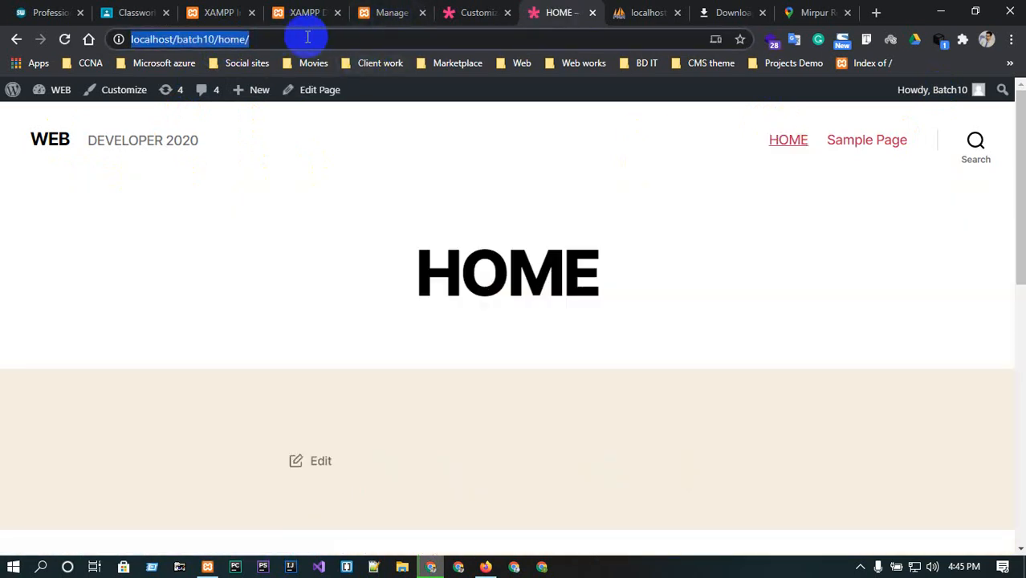
left_click(259, 36)
key("BackSpace")
key("BackSpace")
key("BackSpace")
key("BackSpace")
key("BackSpace")
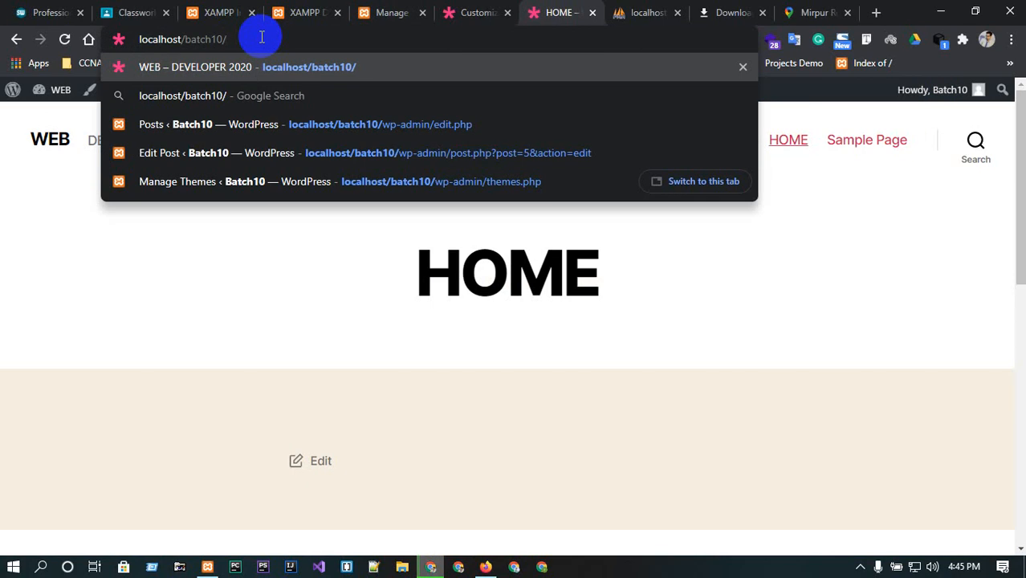
left_click(464, 8)
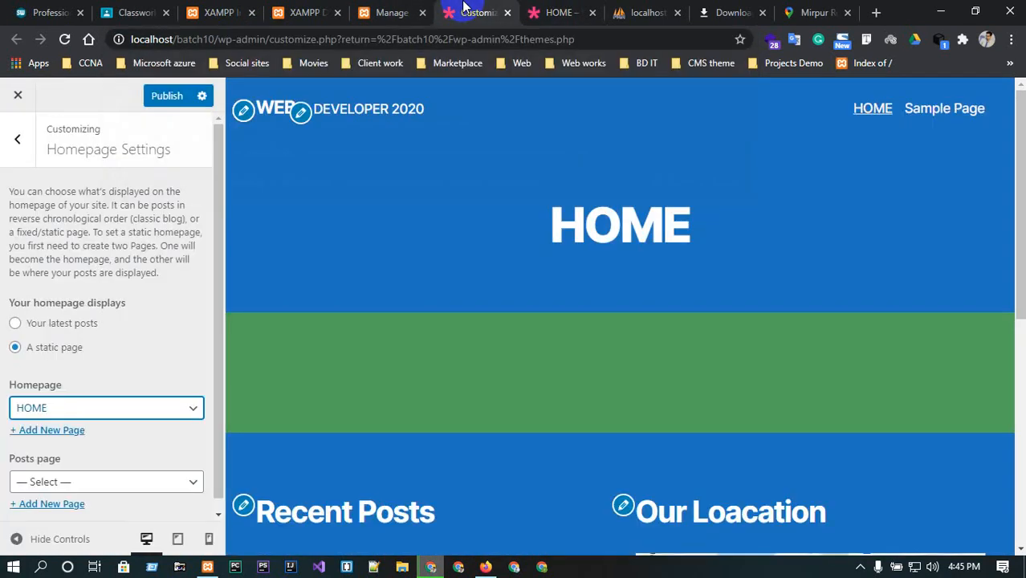
Switch to the shahinkhan.website tab and open its BLOG page.
scroll(194, 389, "down", 1)
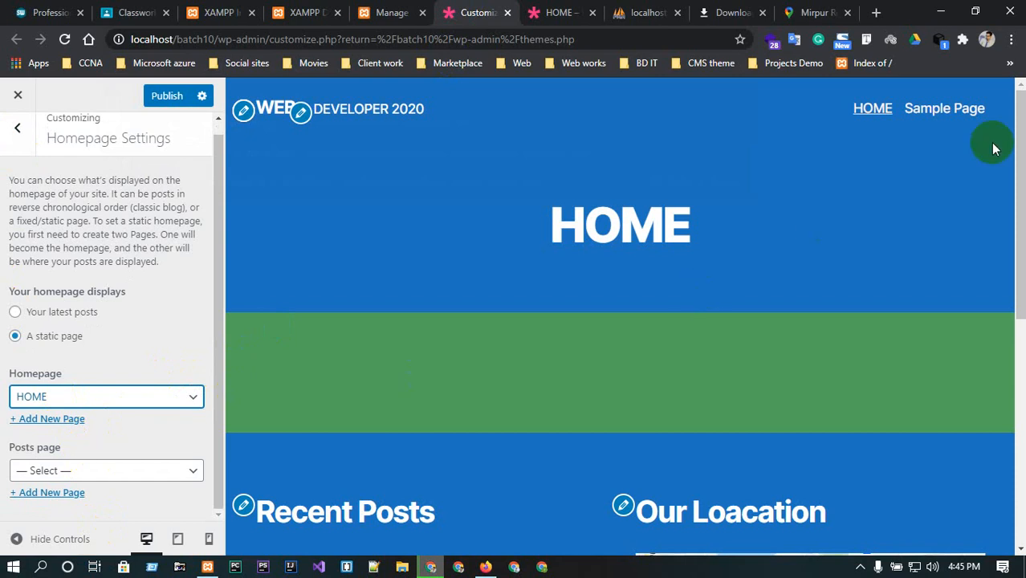
left_click(46, 12)
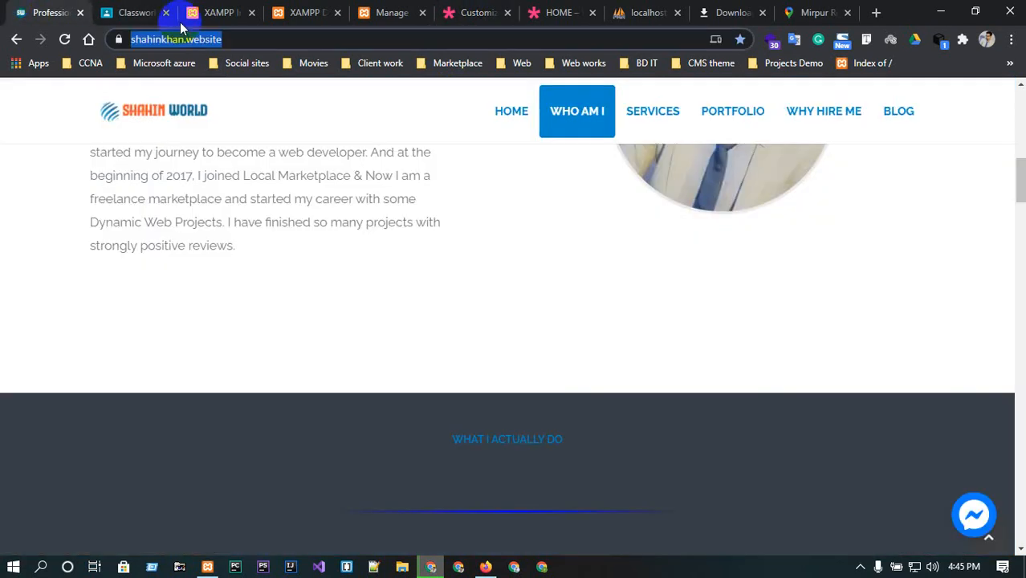
left_click(915, 117)
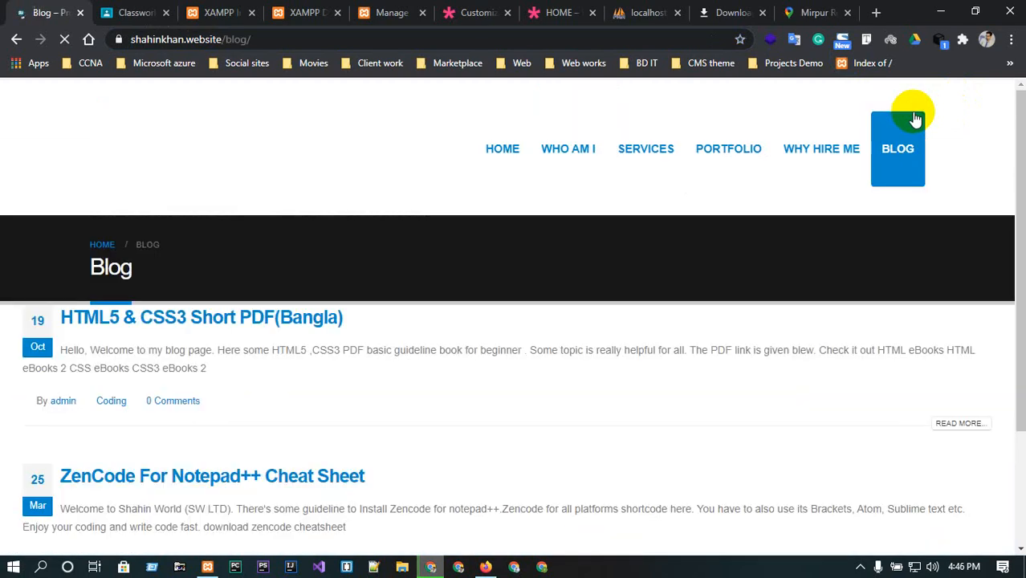
Open a blog post's Read More link on shahinkhan.website and return to its BLOG page.
scroll(179, 407, "down", 2)
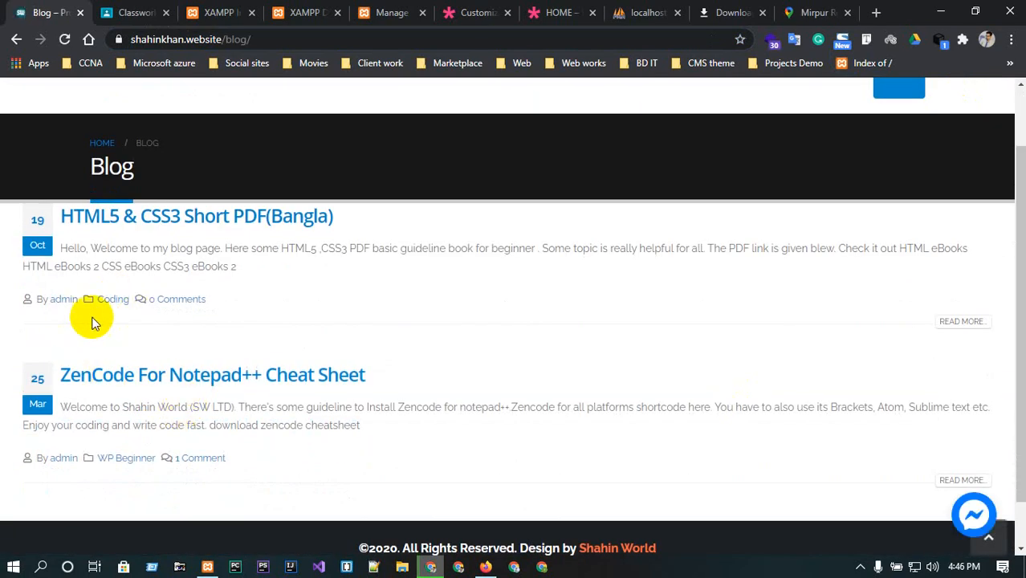
left_click(961, 321)
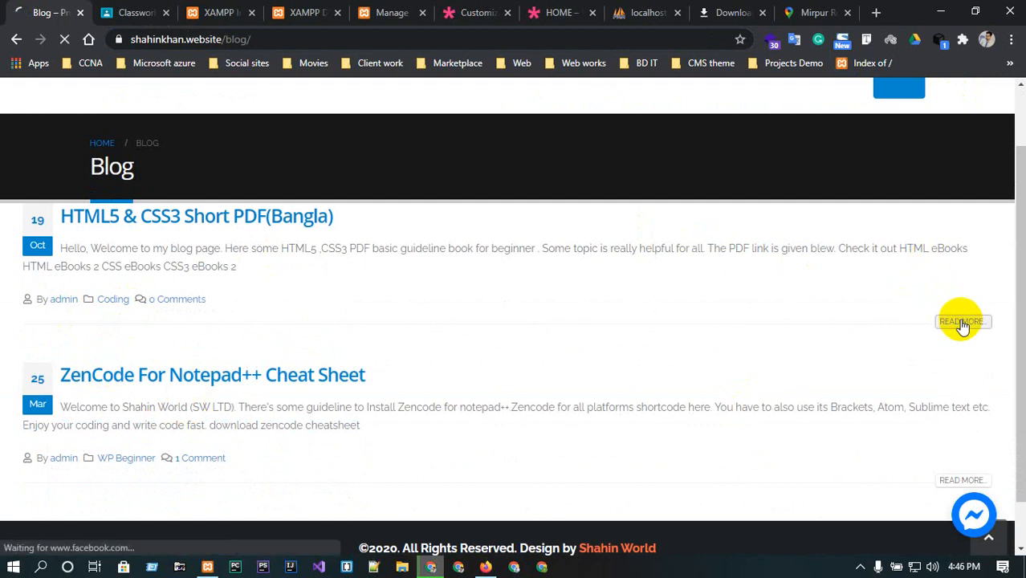
scroll(420, 396, "down", 2)
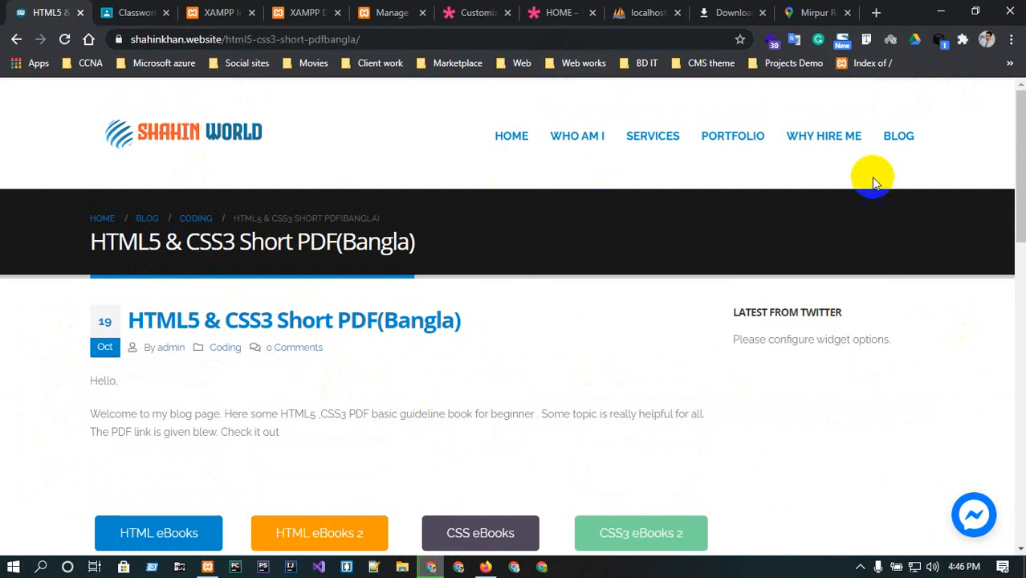
left_click(891, 133)
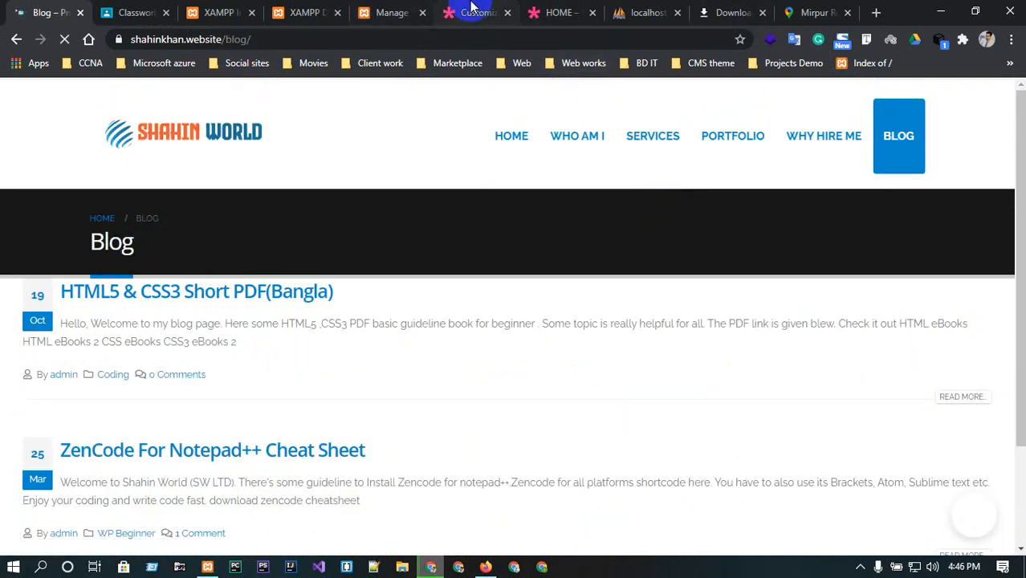
Return to the Customizer, view the Additional CSS section, and publish the Customizer changes.
left_click(472, 11)
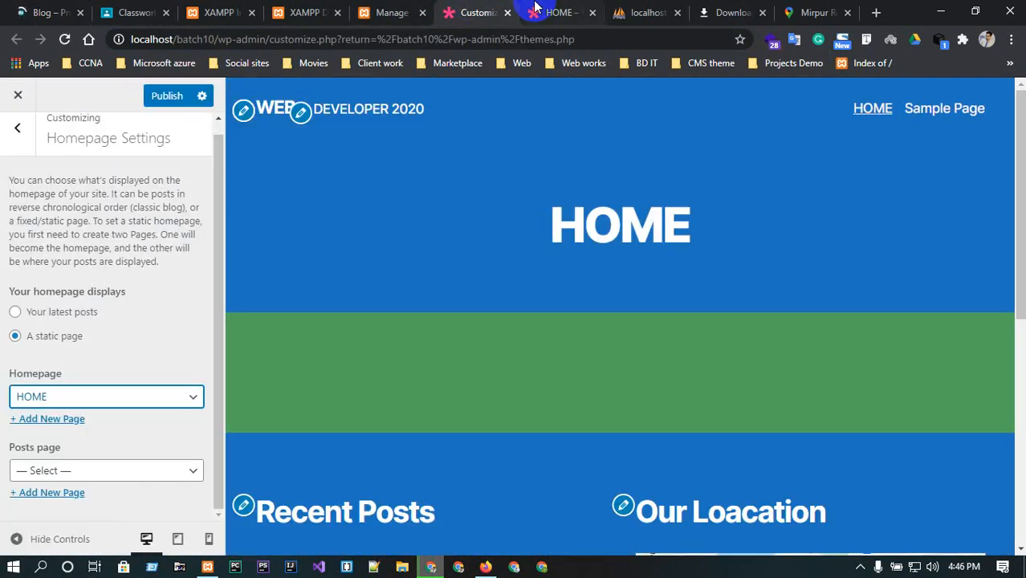
left_click(12, 138)
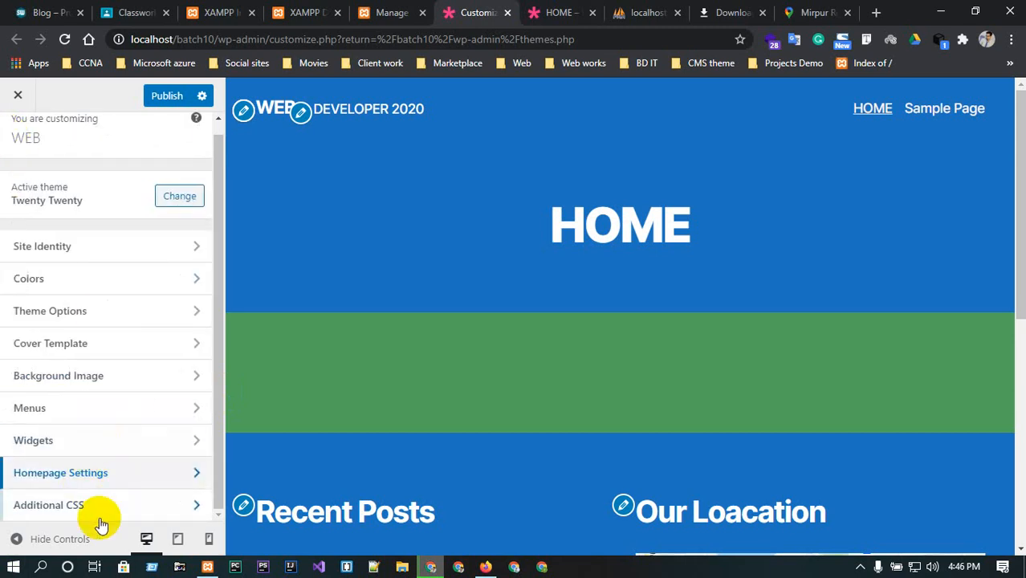
left_click(111, 510)
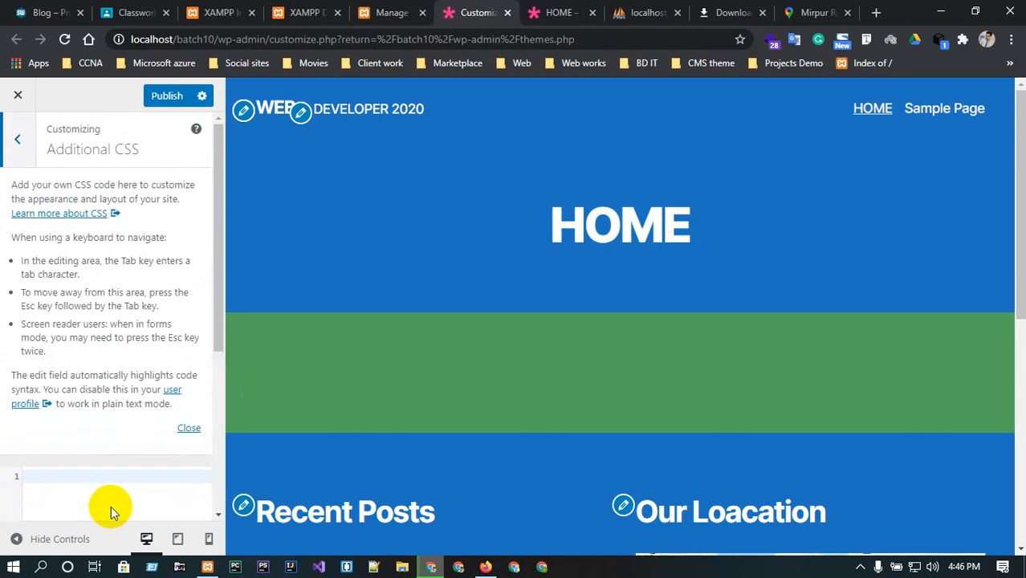
scroll(111, 506, "down", 4)
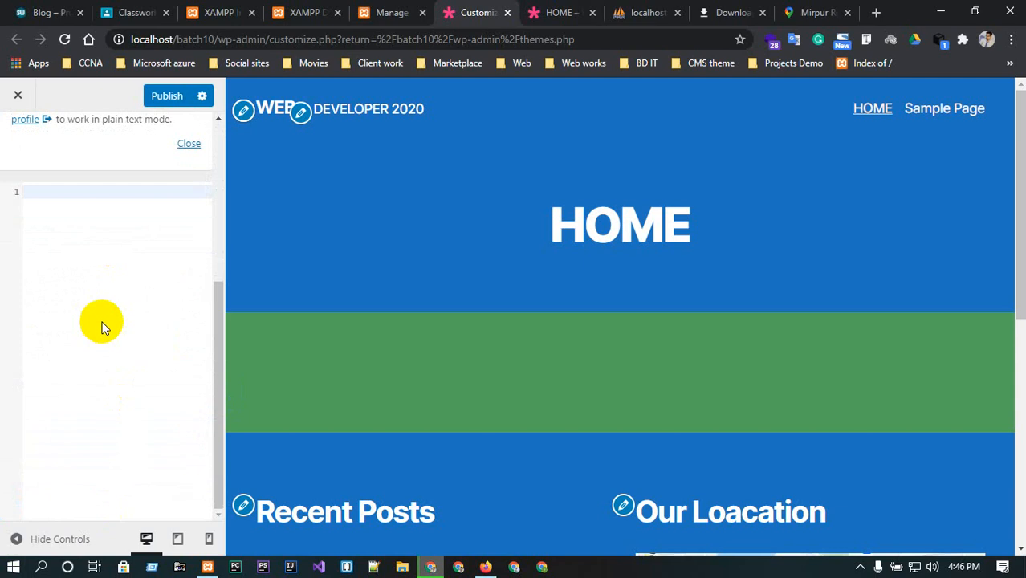
scroll(102, 325, "up", 5)
left_click(18, 137)
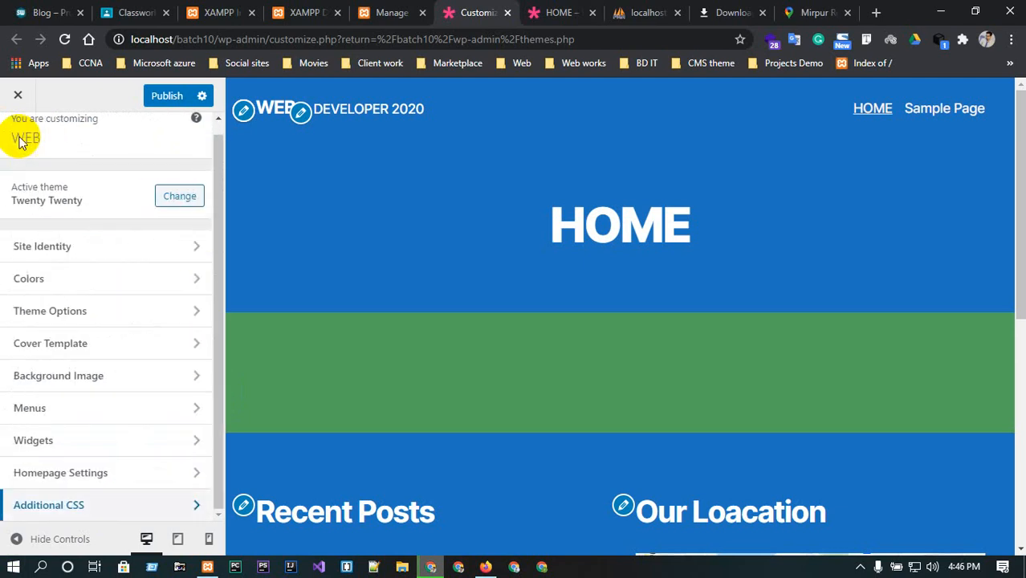
left_click(163, 96)
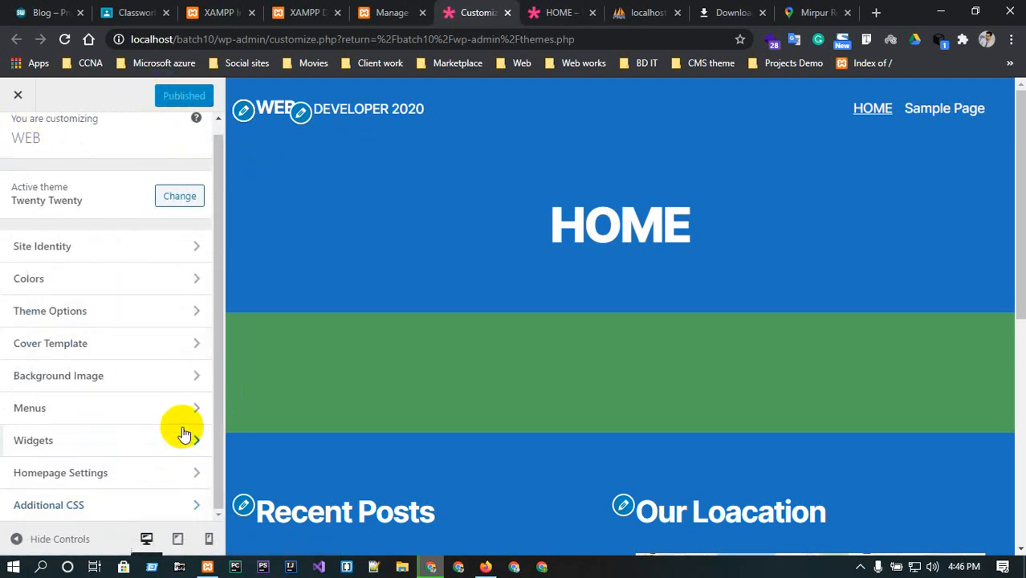
Reload the local site in its tab and review the new static HOME homepage.
scroll(92, 232, "up", 1)
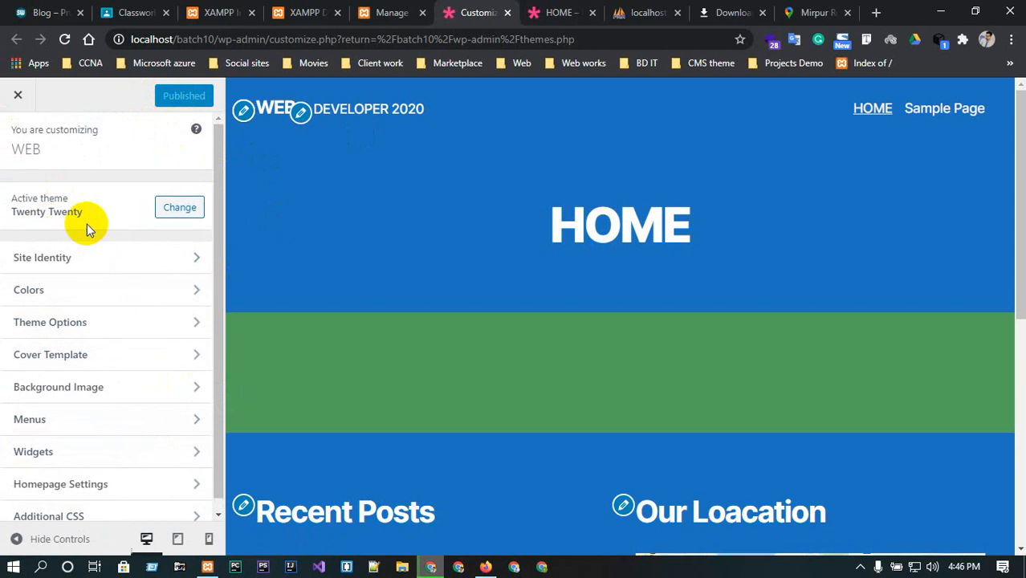
left_click(562, 10)
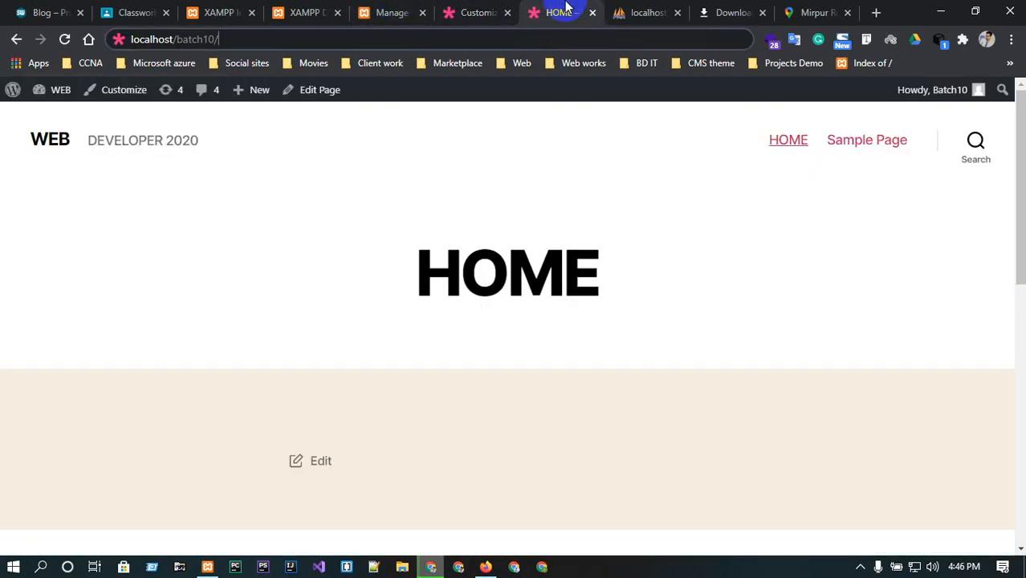
left_click(64, 40)
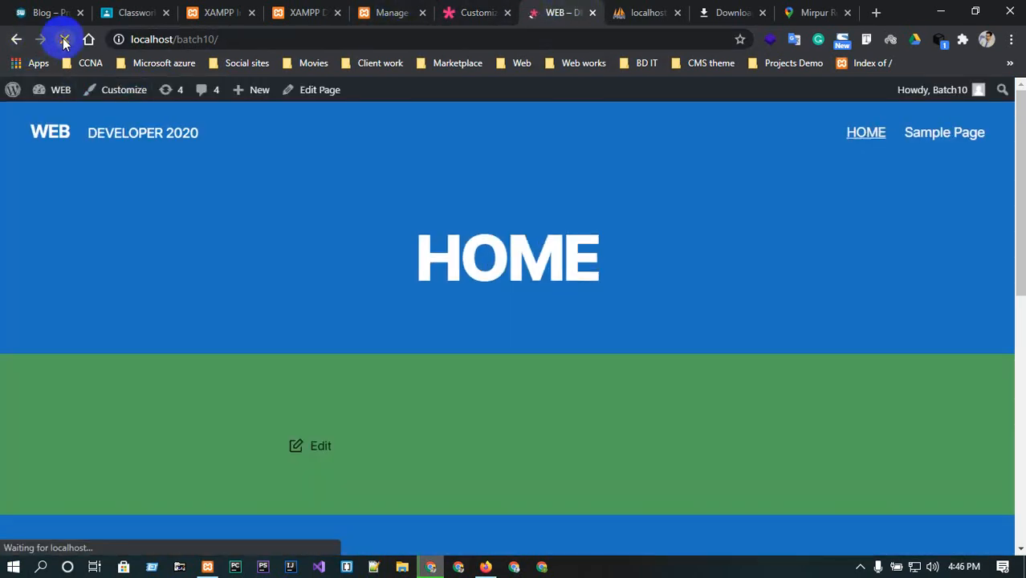
left_click(866, 138)
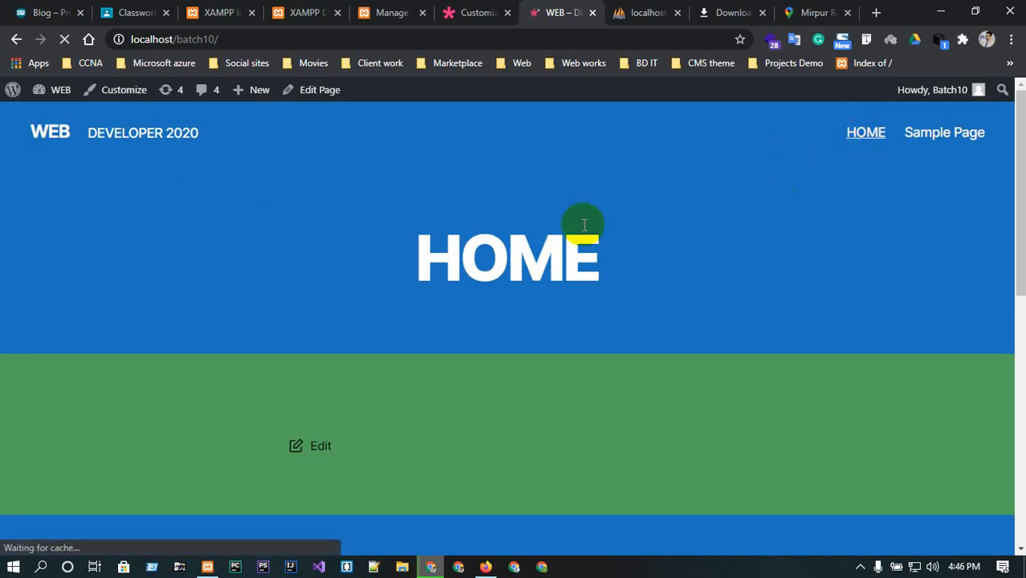
left_click(245, 34)
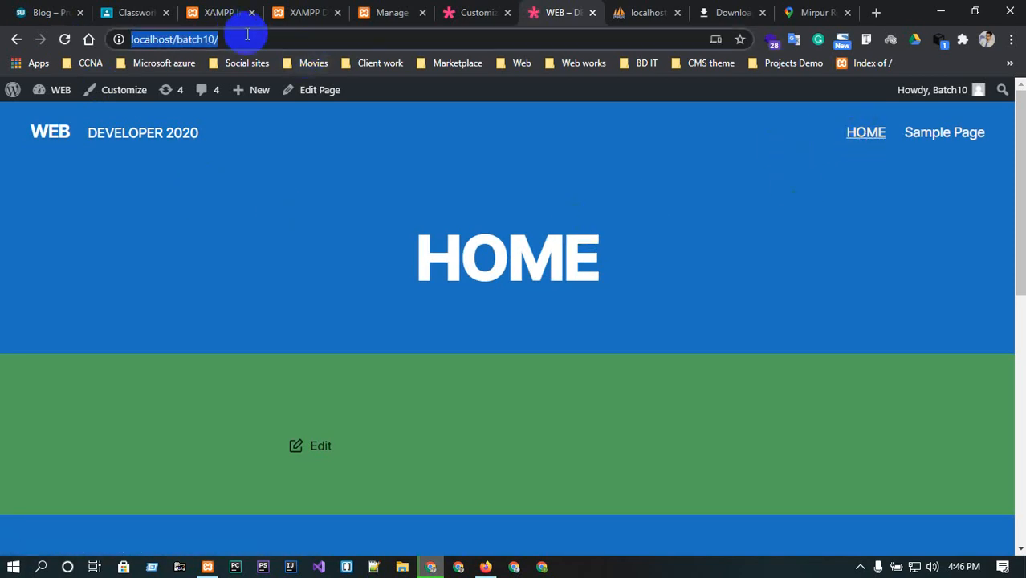
left_click(246, 34)
left_click(267, 153)
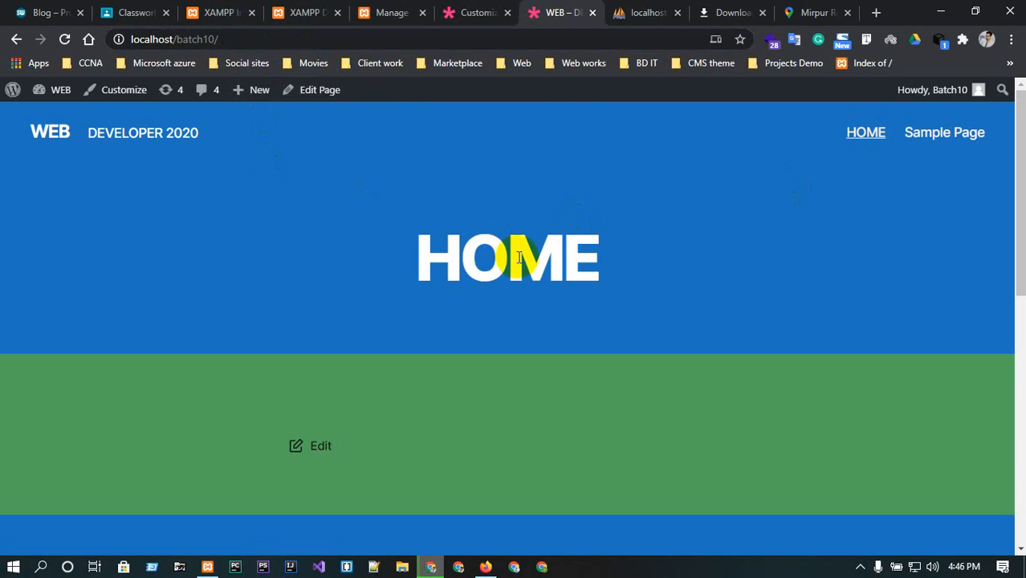
scroll(533, 392, "down", 6)
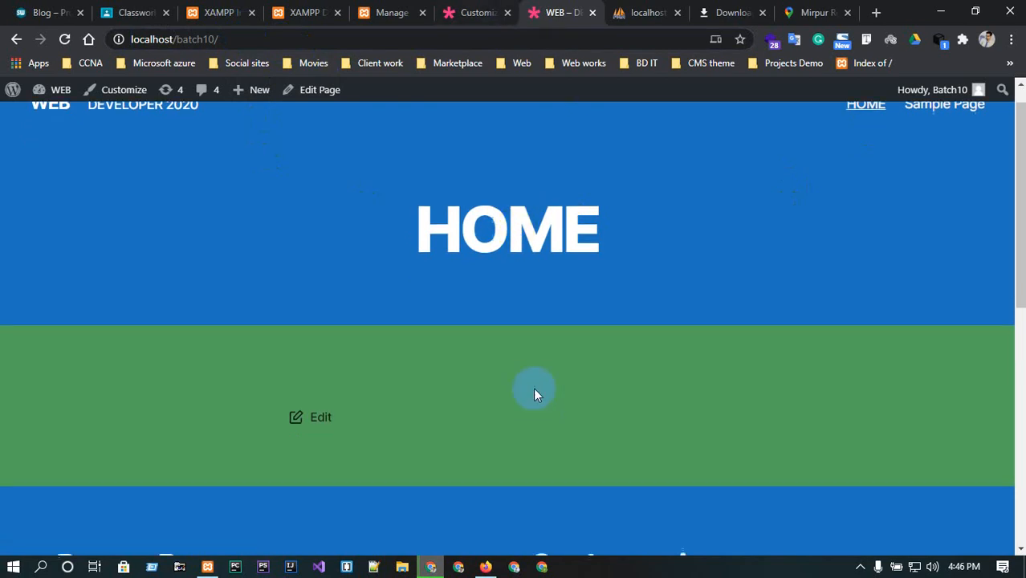
scroll(522, 391, "up", 8)
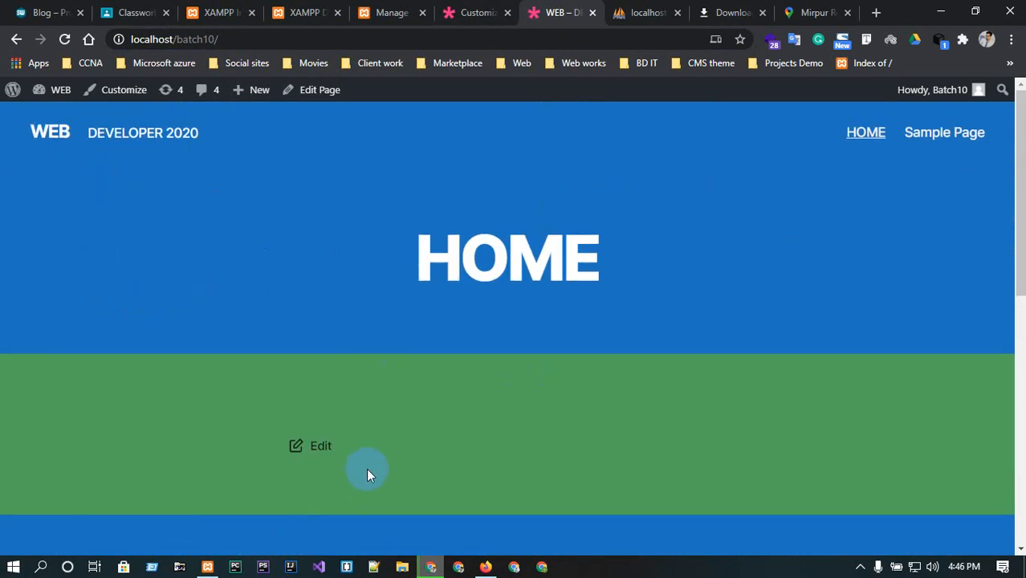
left_click(40, 137)
scroll(282, 266, "down", 5)
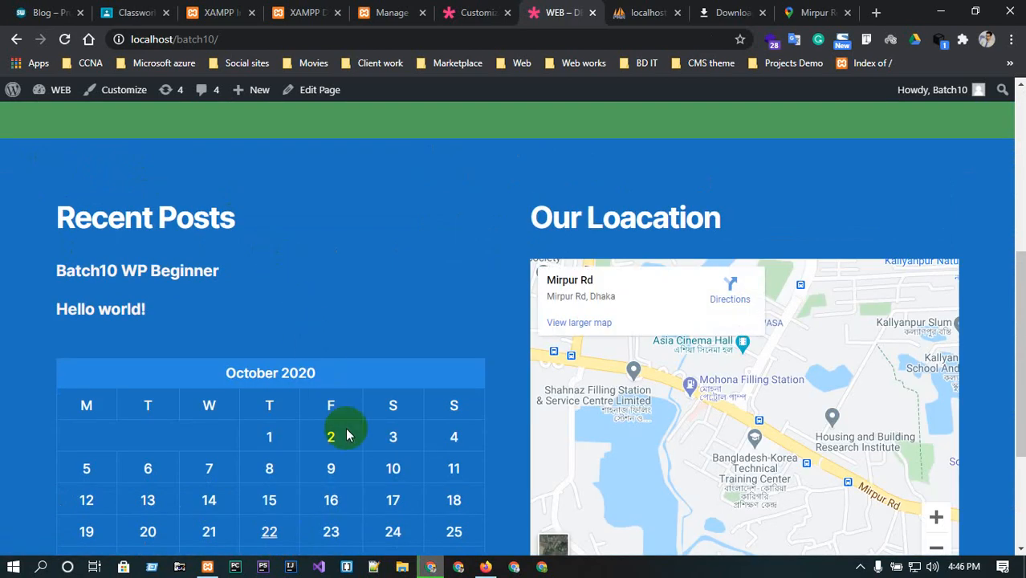
scroll(387, 327, "up", 5)
Browse the Customizer's Theme Options, Background Image and Homepage Settings sections.
left_click(476, 12)
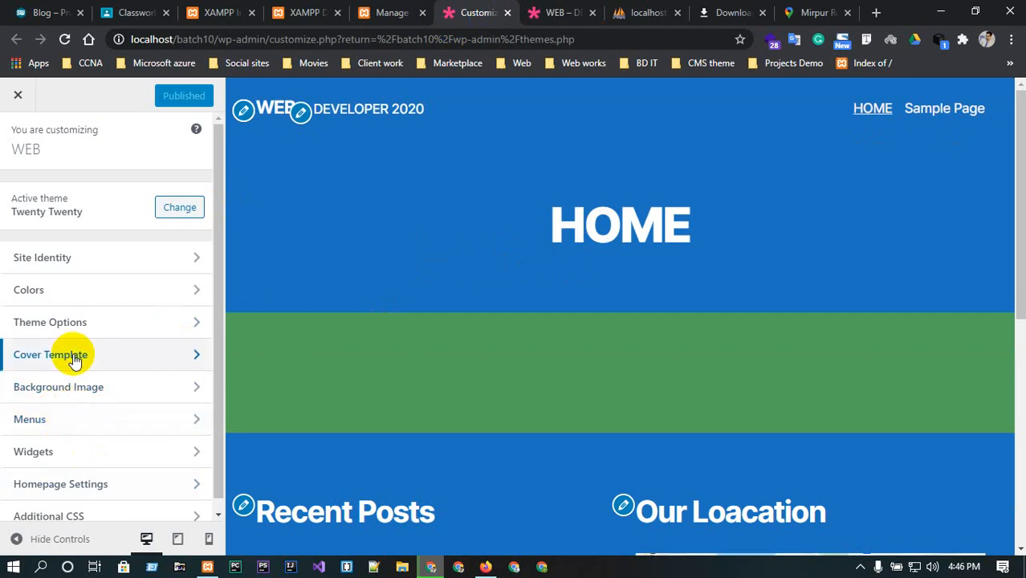
scroll(76, 378, "down", 1)
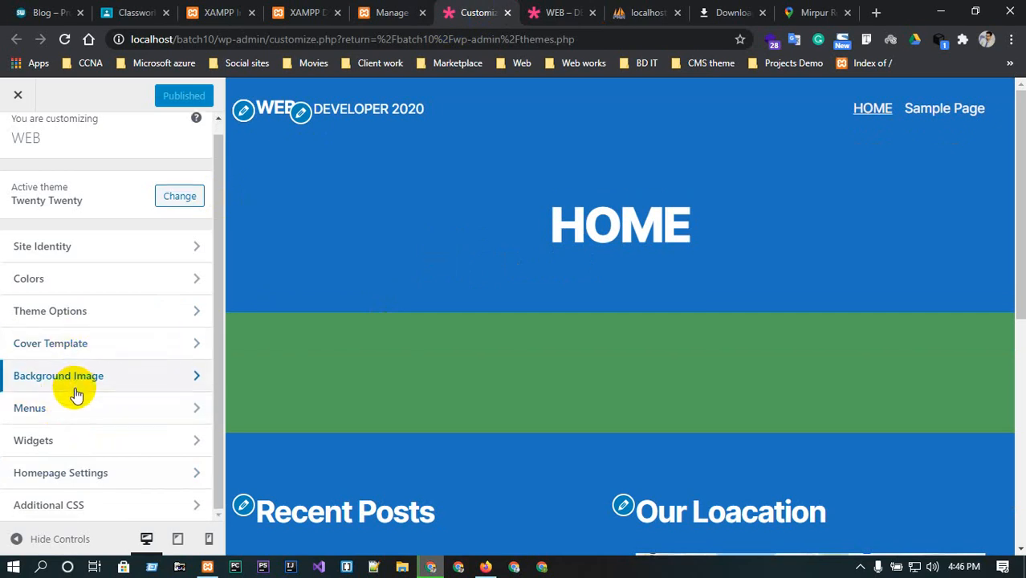
left_click(99, 317)
left_click(18, 138)
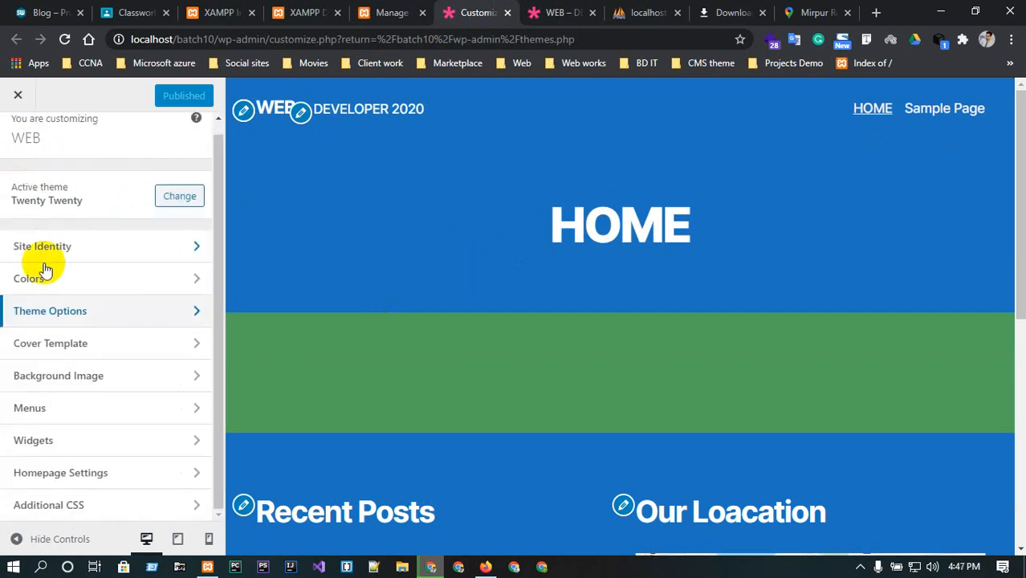
left_click(114, 377)
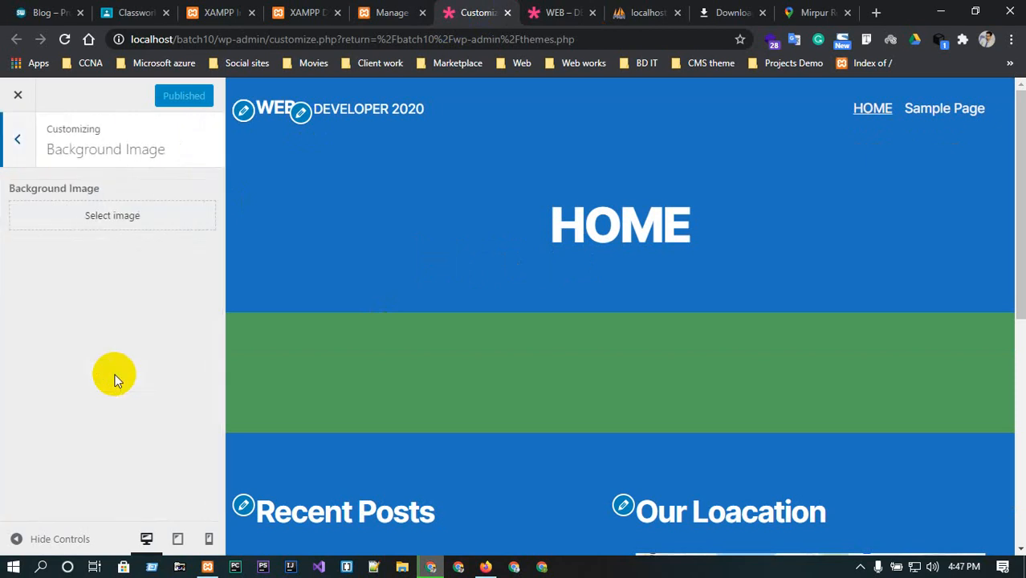
left_click(18, 138)
left_click(136, 471)
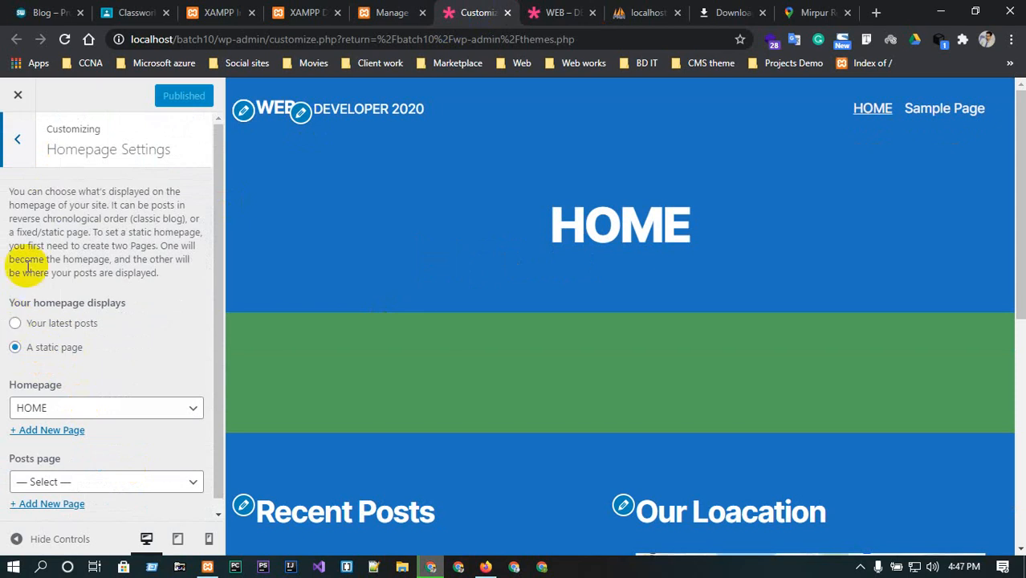
left_click(18, 139)
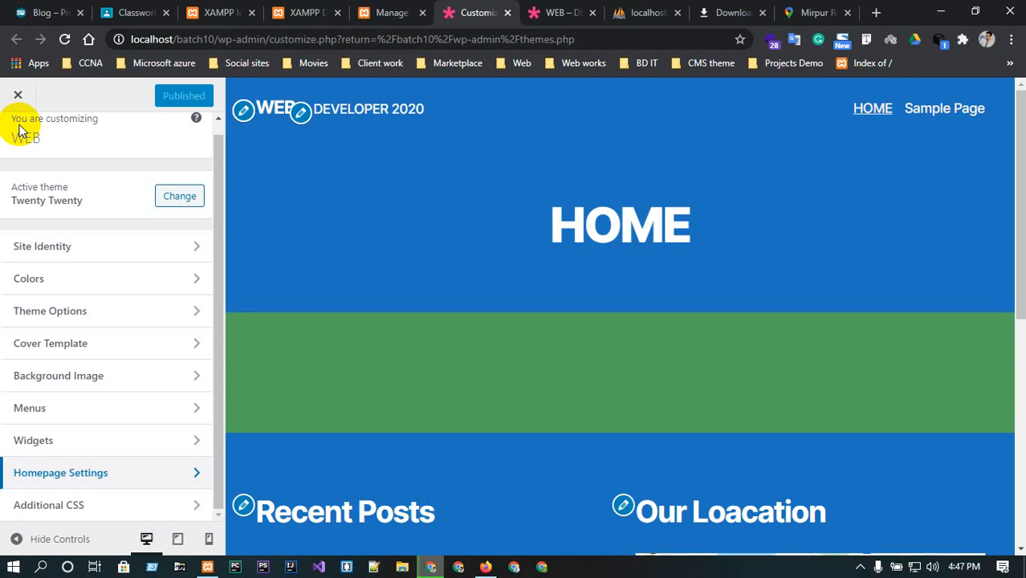
Open the Appearance Menus screen and create a new menu named main.
left_click(387, 10)
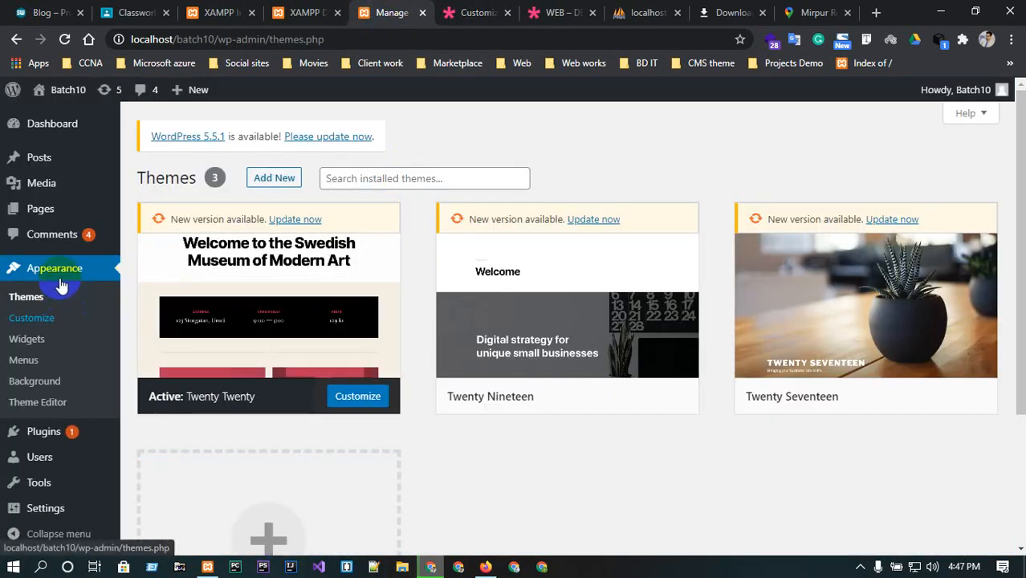
left_click(33, 364)
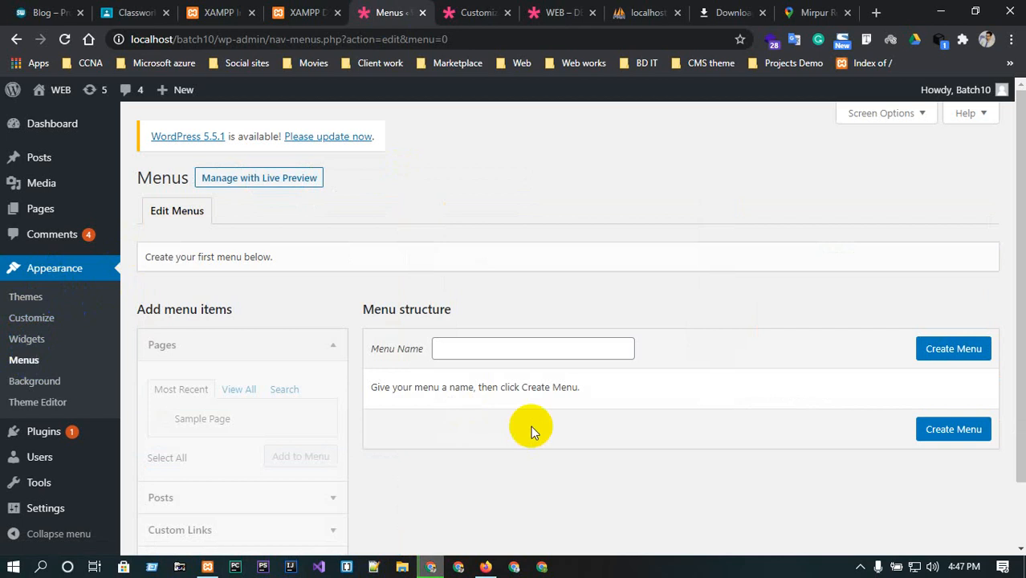
left_click(499, 348)
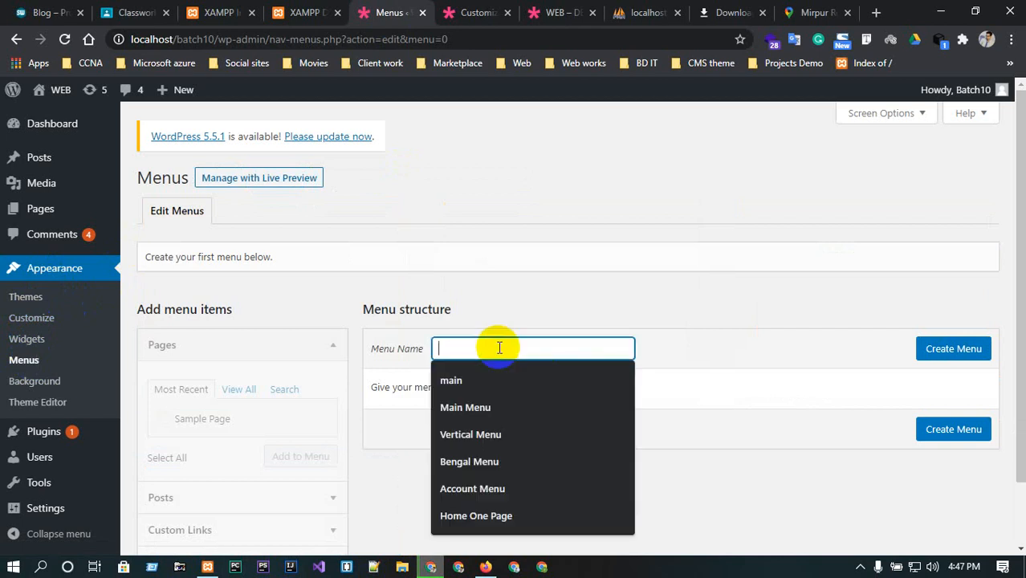
type("main")
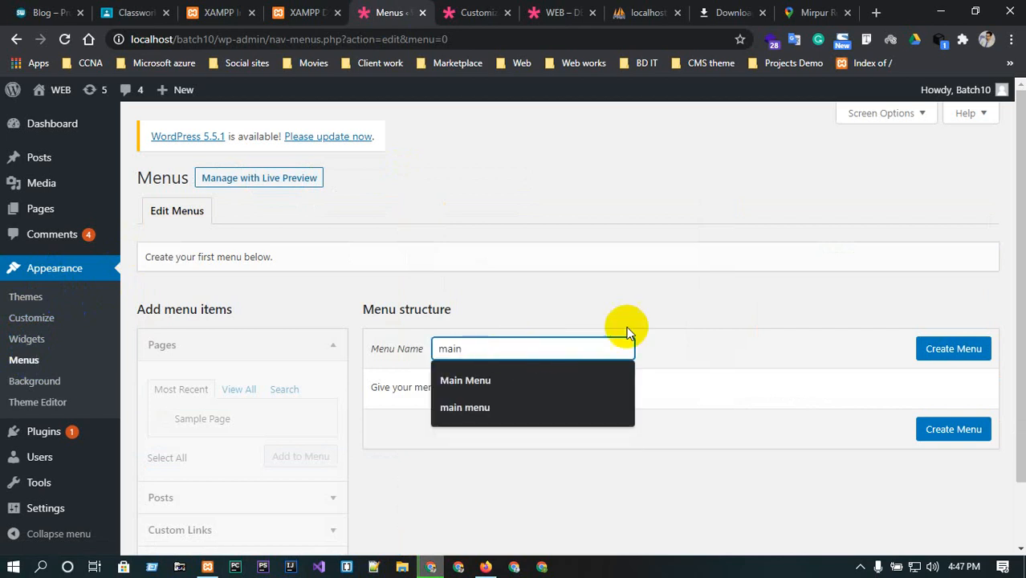
left_click(976, 345)
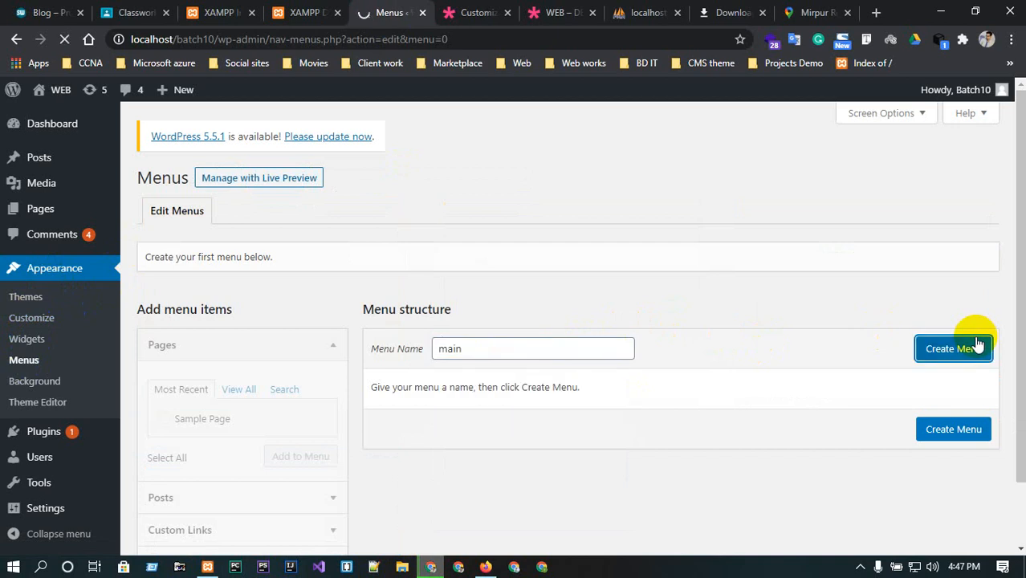
Show all pages in the menu items list and add the HOME page to the main menu.
scroll(654, 411, "down", 2)
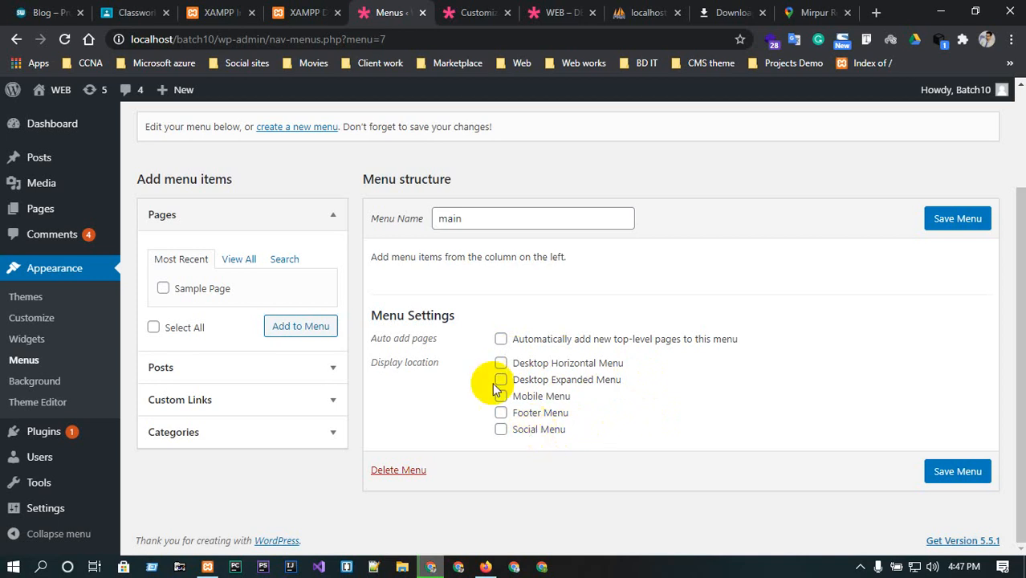
left_click(244, 263)
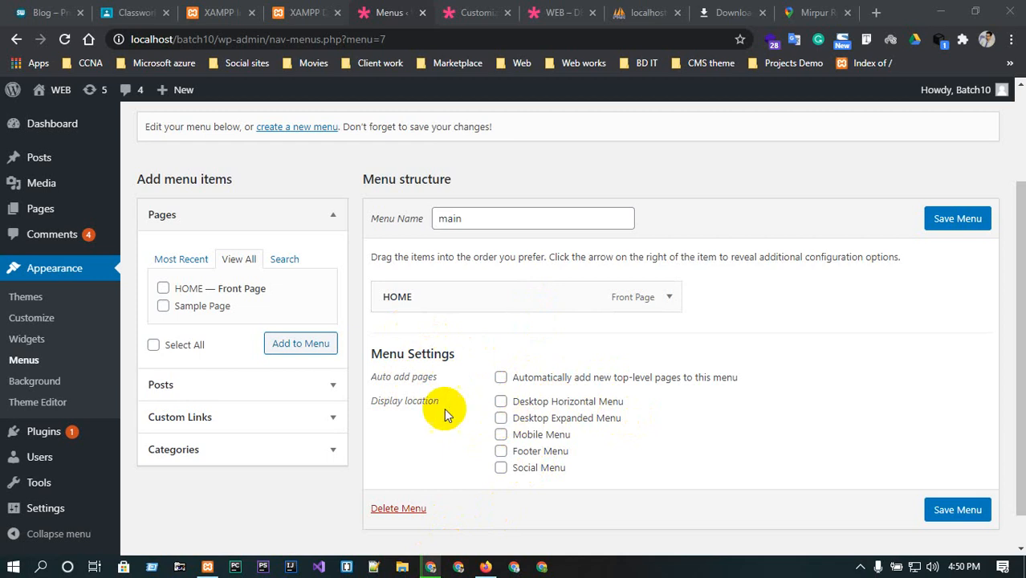
scroll(321, 337, "up", 3)
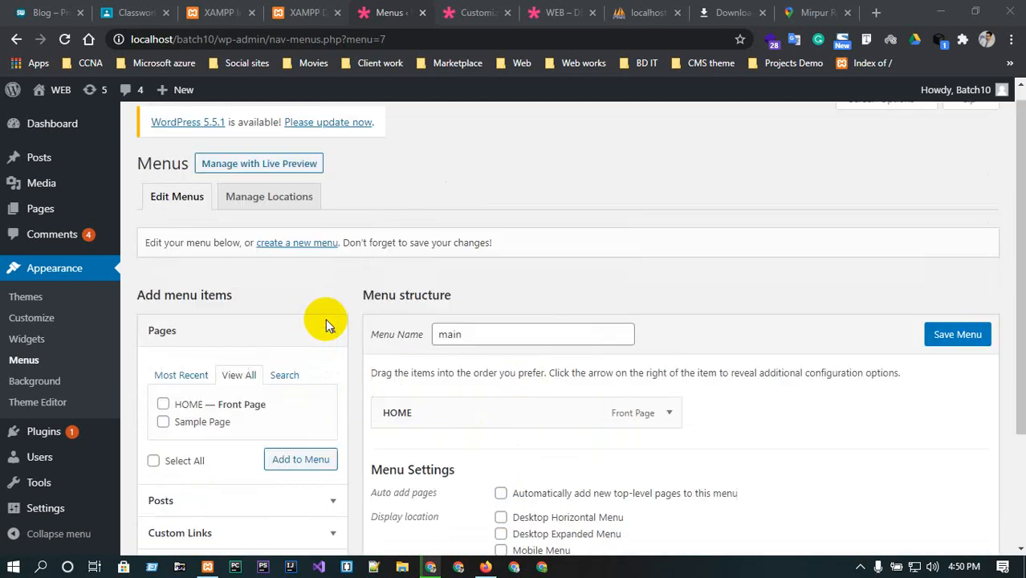
left_click(266, 213)
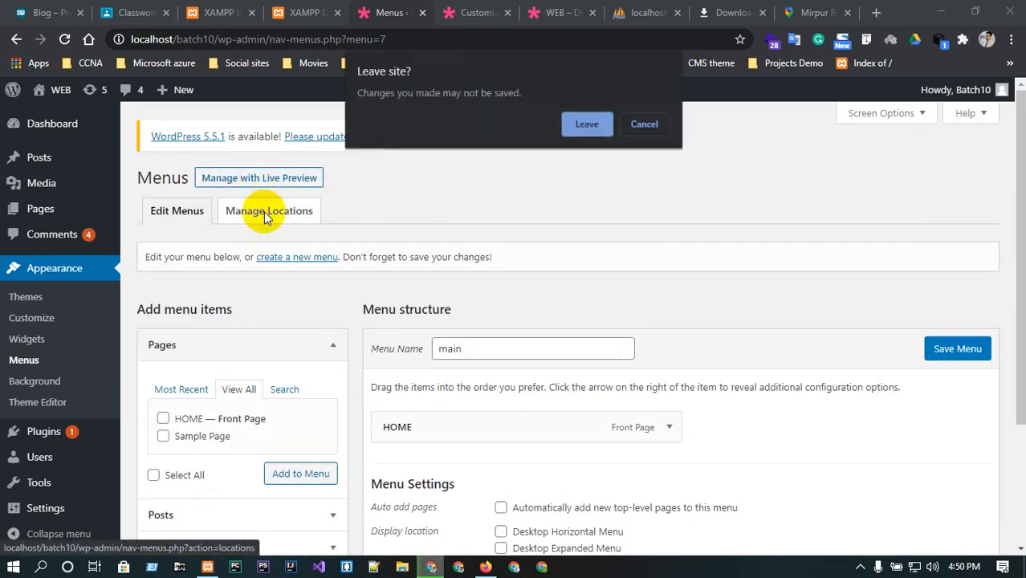
left_click(675, 119)
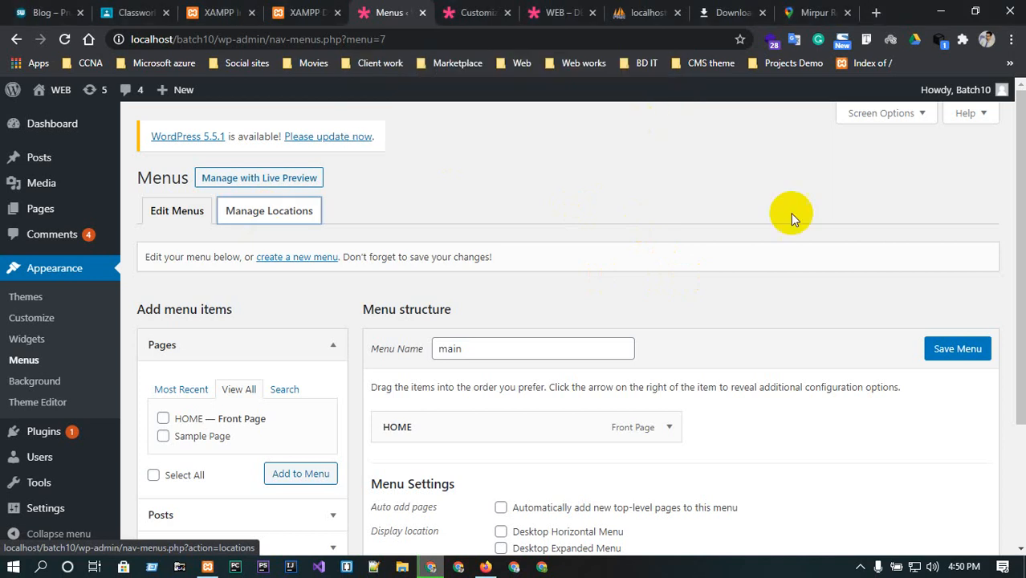
Save the main menu.
left_click(954, 348)
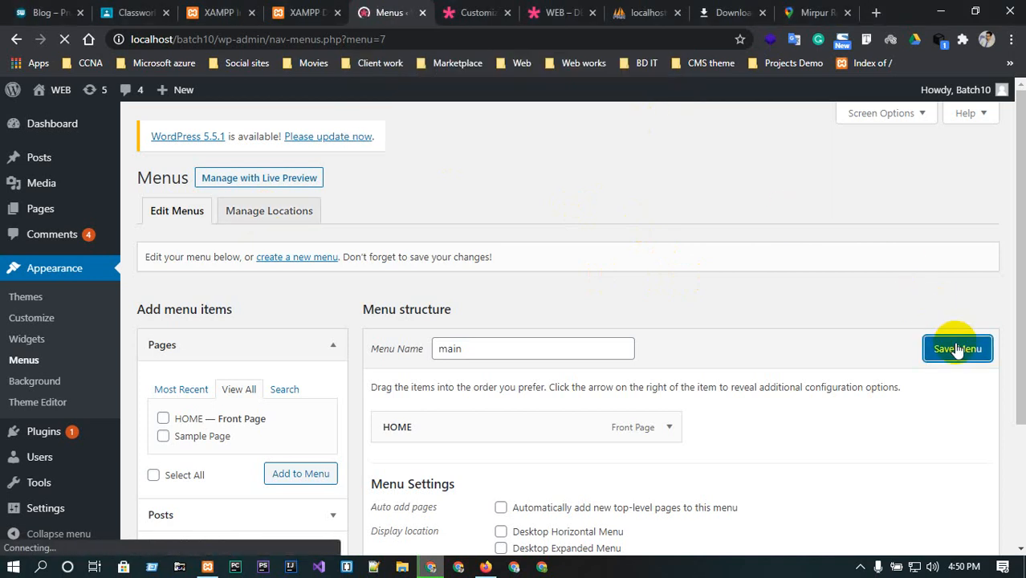
scroll(473, 302, "down", 3)
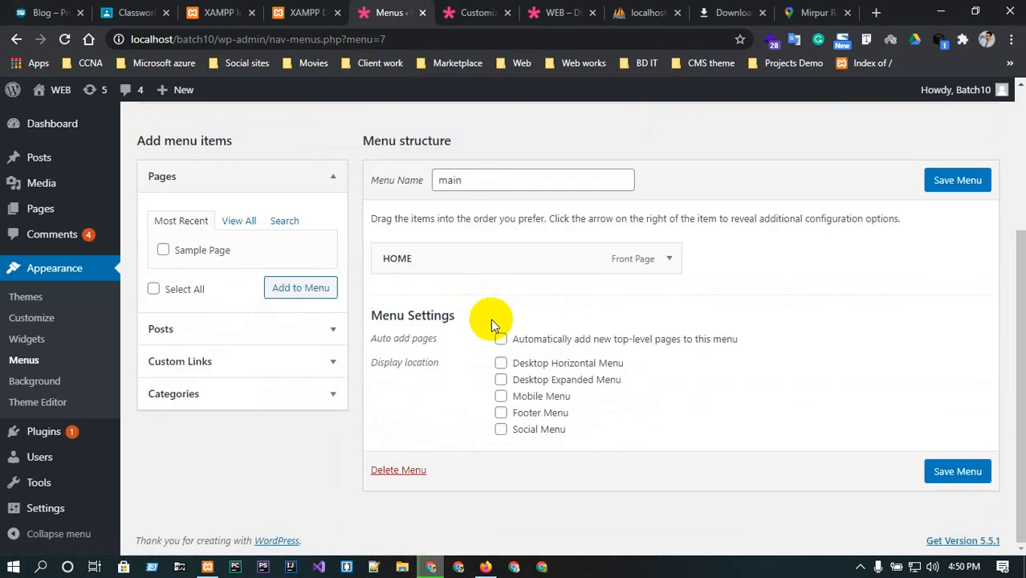
scroll(491, 325, "up", 2)
Review the theme's menu locations and their assigned-menu choices on the Manage Locations screen.
left_click(255, 192)
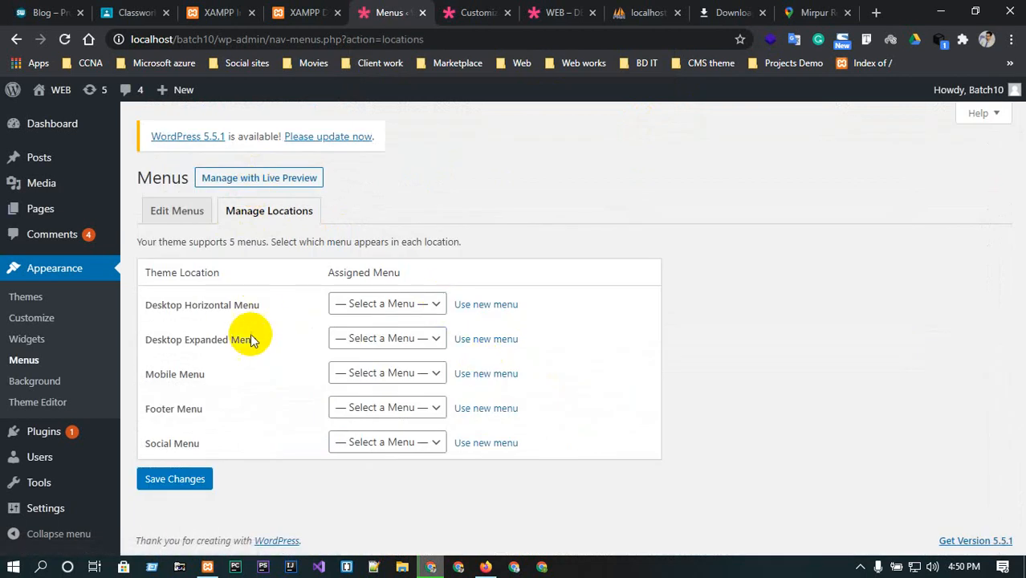
left_click(427, 305)
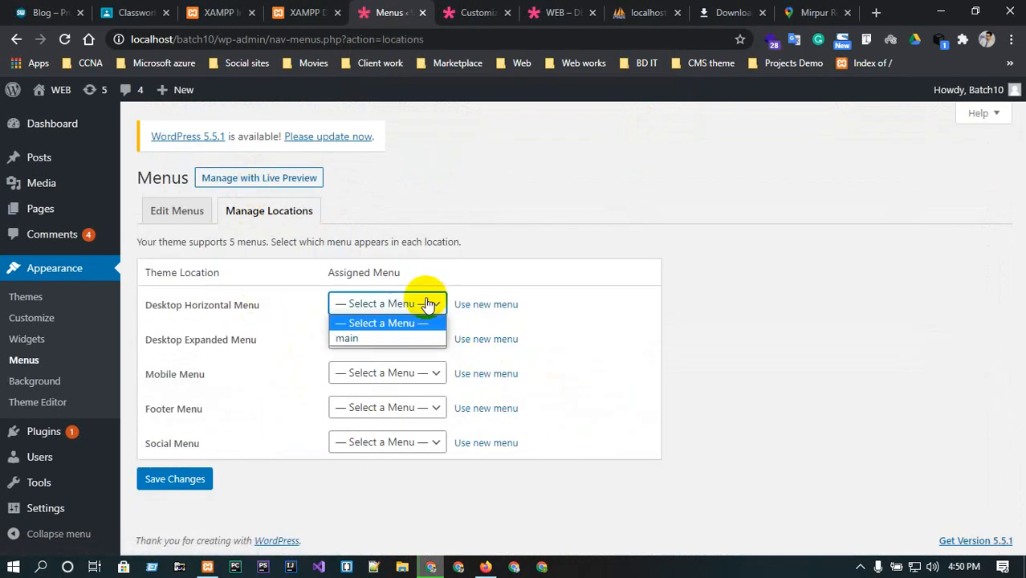
left_click(590, 313)
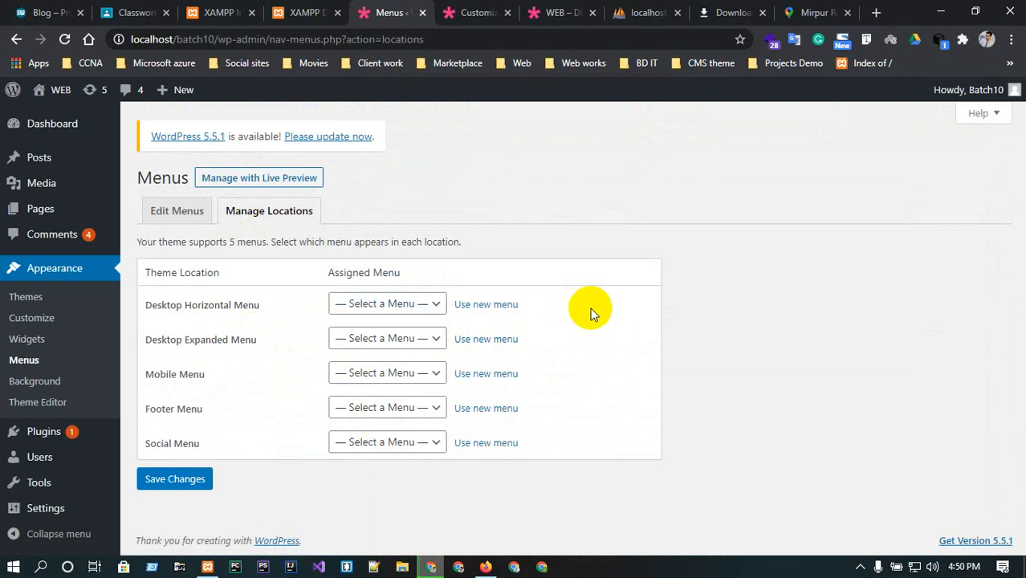
Return to editing the main menu, set its display location to Desktop Horizontal Menu, and save it.
left_click(189, 215)
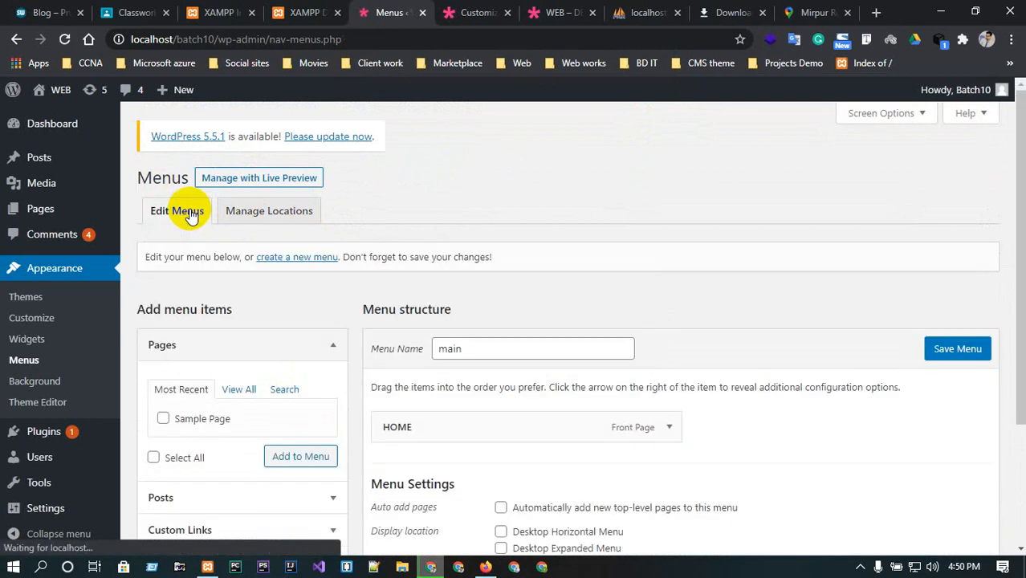
scroll(783, 406, "down", 3)
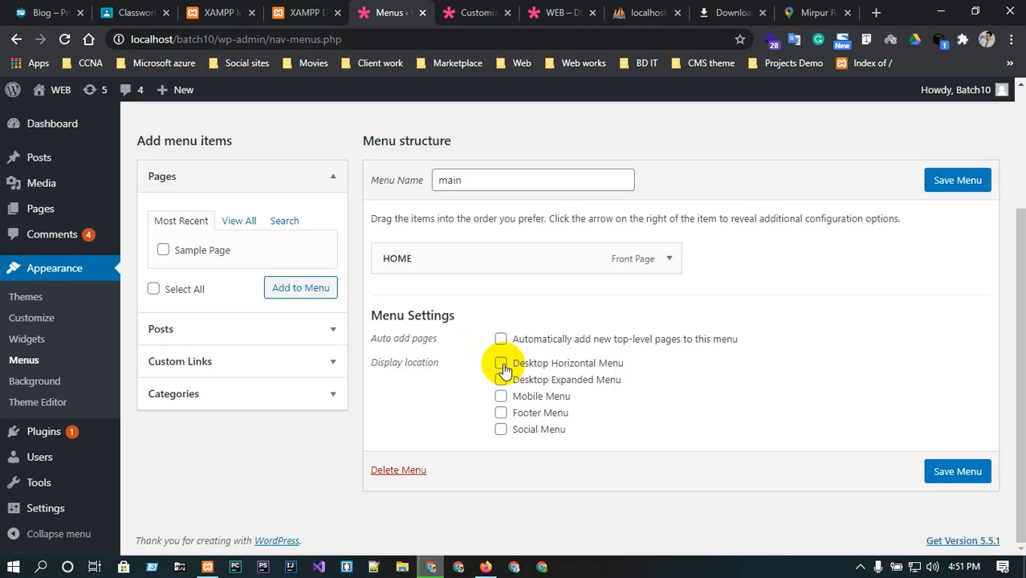
left_click(967, 471)
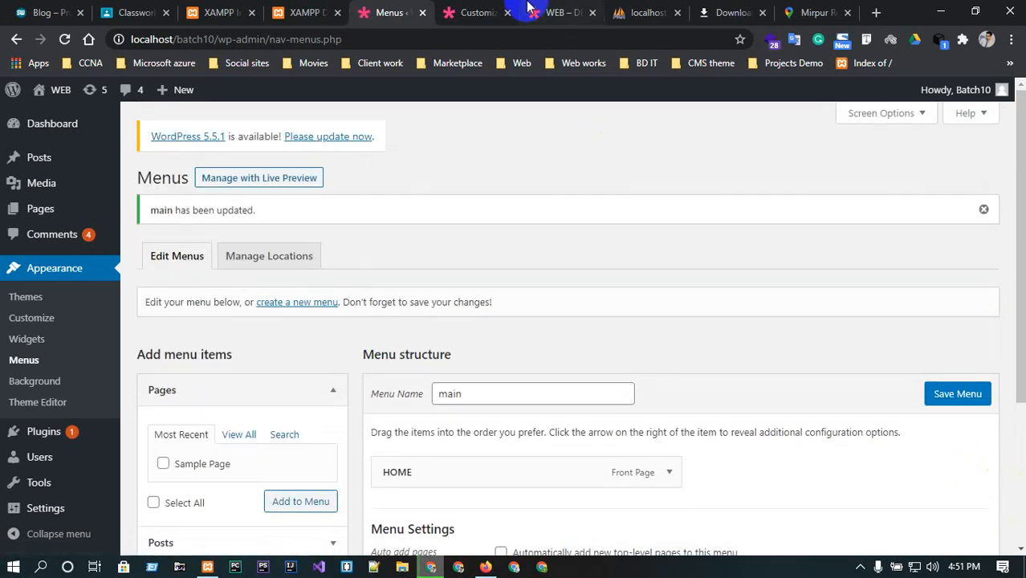
Reload the Customizer and open the main menu in its Menus section.
left_click(530, 10)
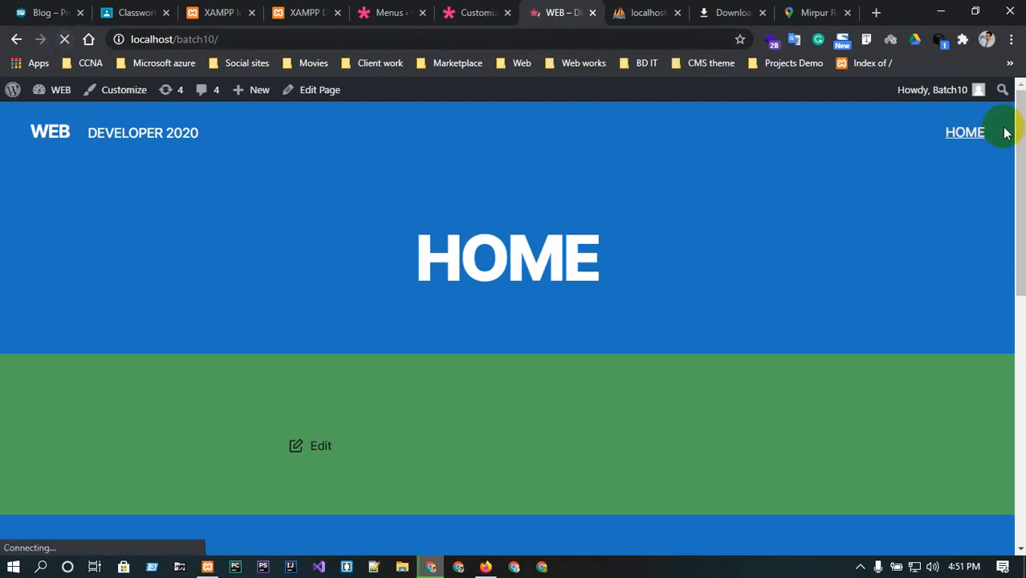
left_click(472, 12)
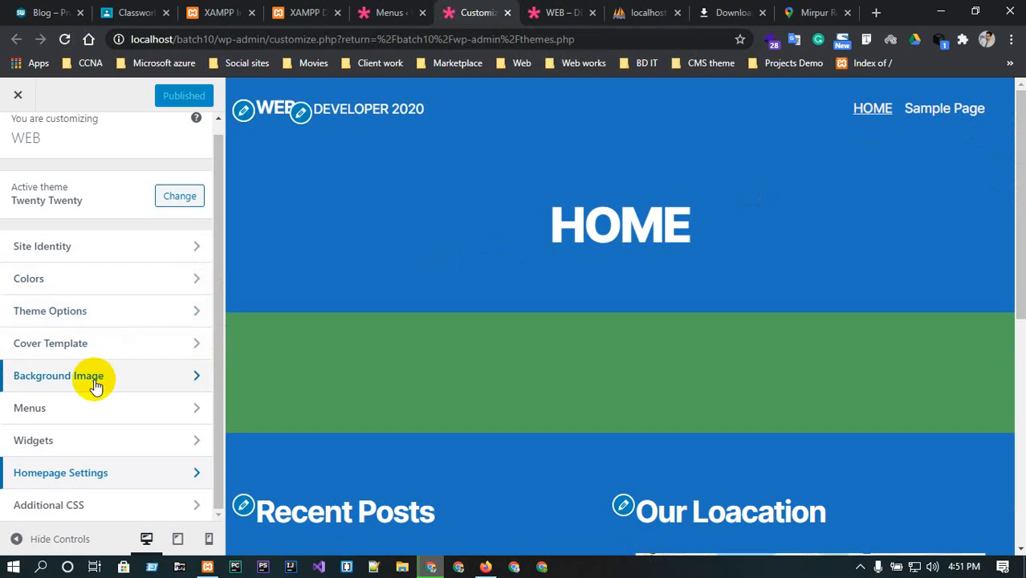
left_click(75, 408)
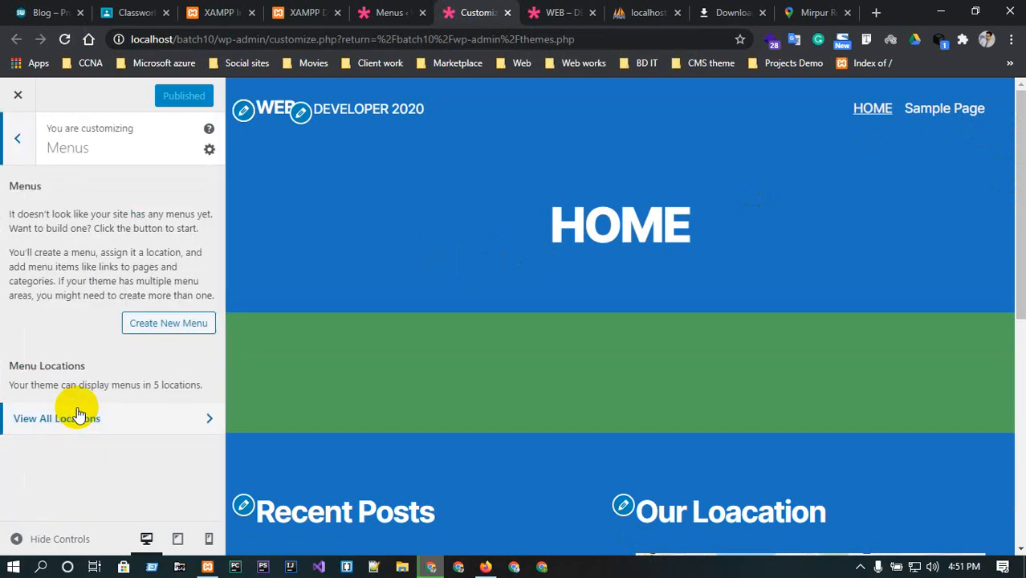
left_click(65, 40)
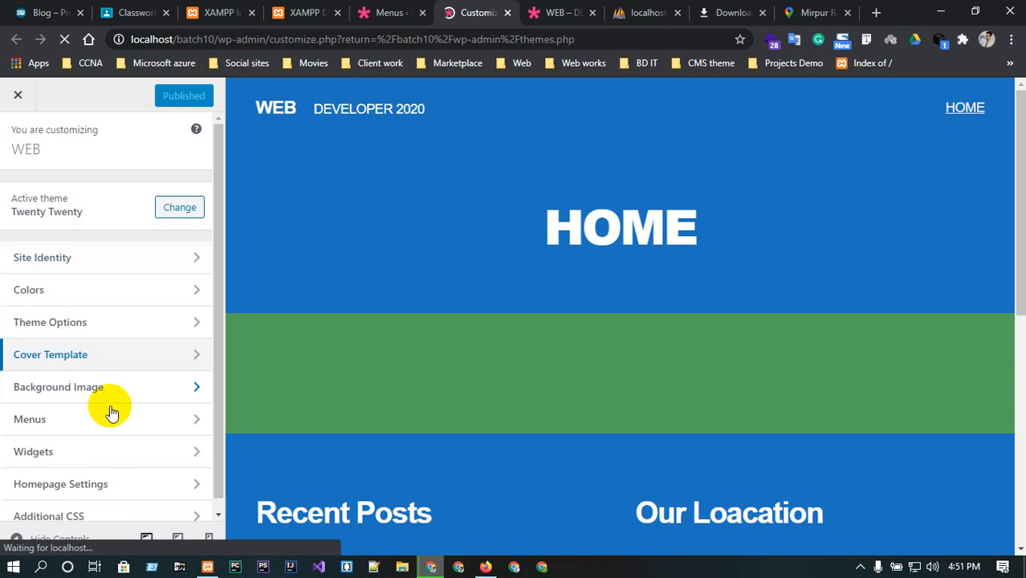
left_click(125, 416)
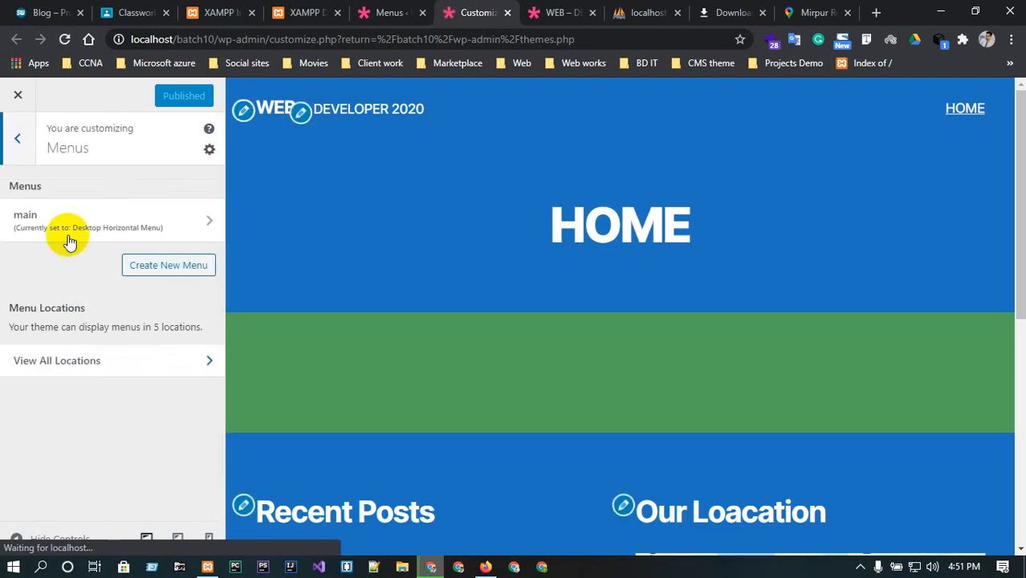
left_click(132, 227)
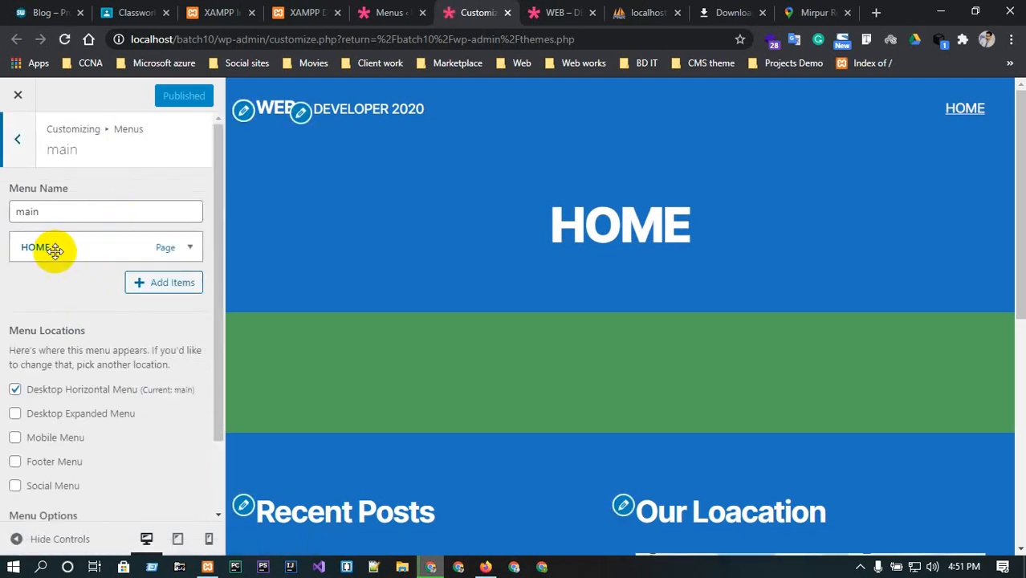
Add new pages named Service and Blog to the main menu.
left_click(176, 284)
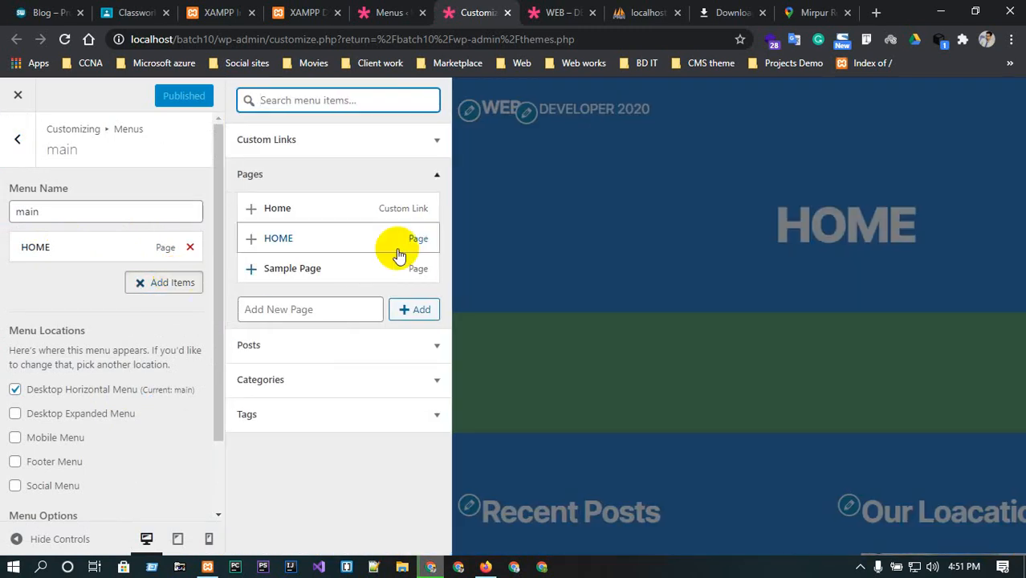
left_click(335, 309)
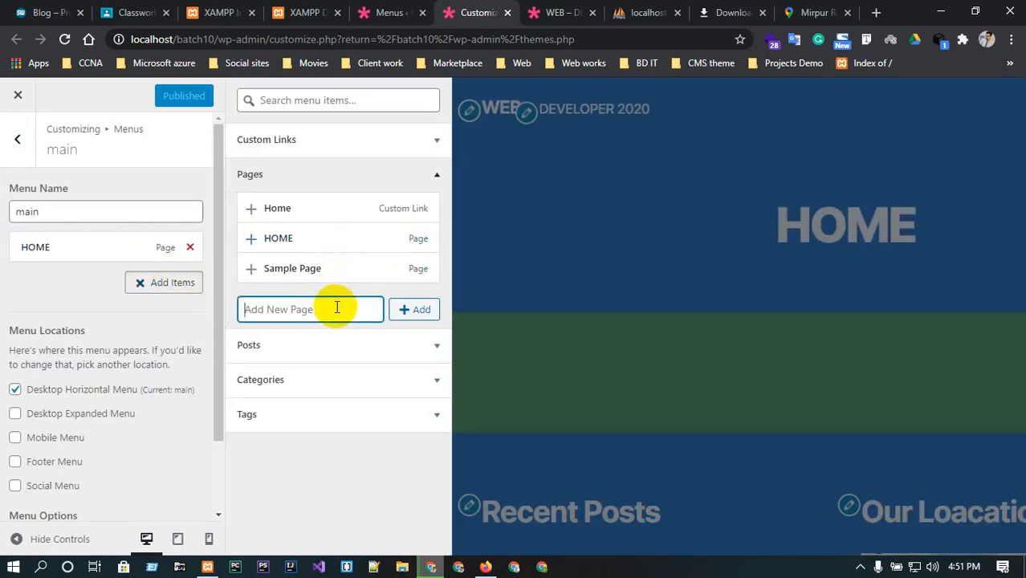
type("Service")
left_click(419, 311)
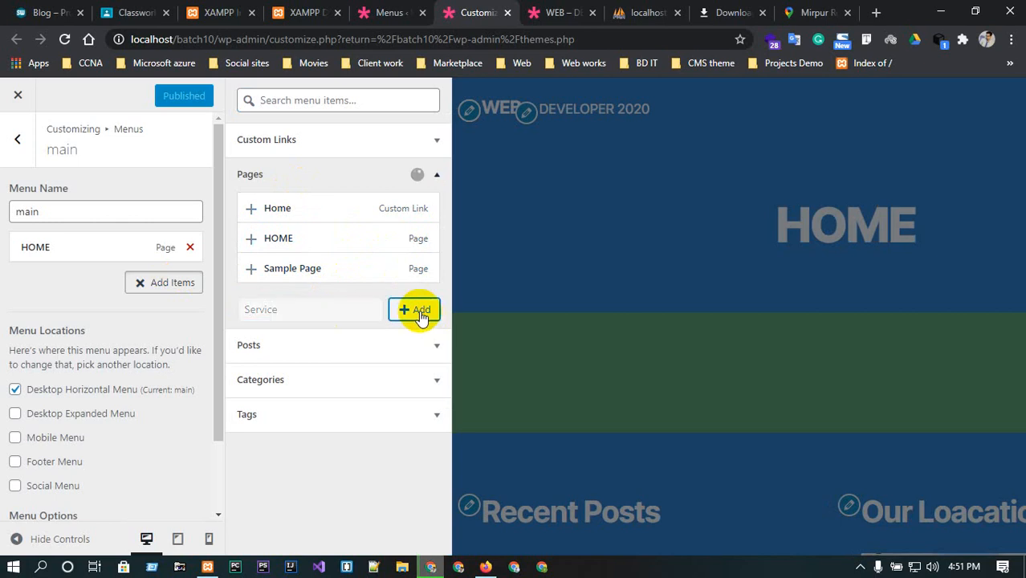
left_click(335, 339)
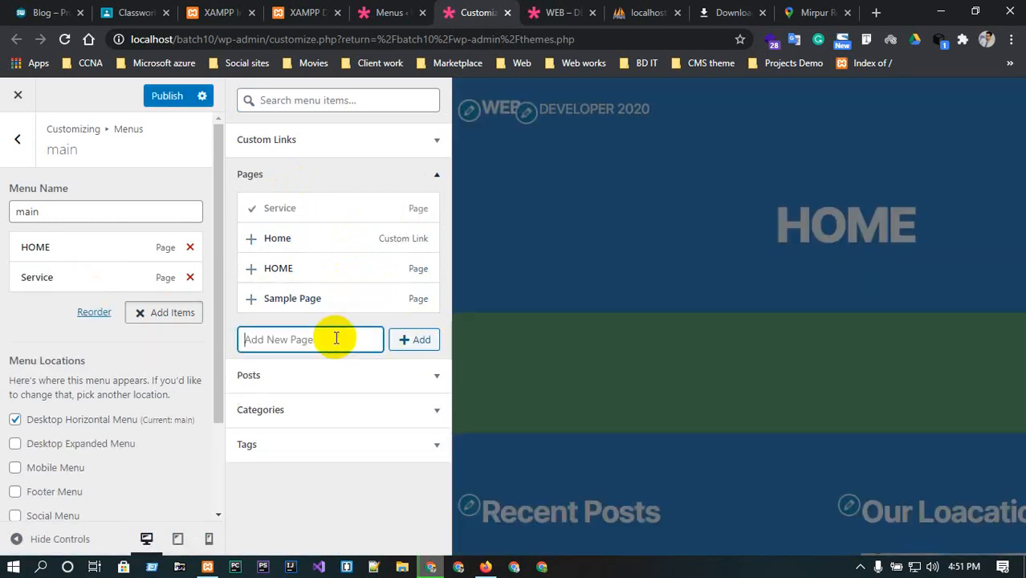
type("Blog")
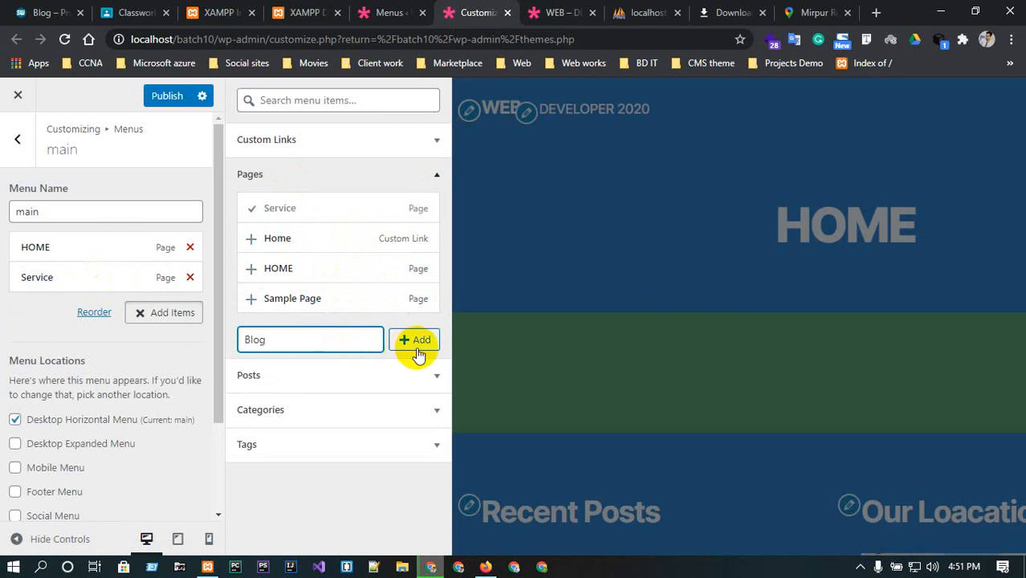
left_click(418, 344)
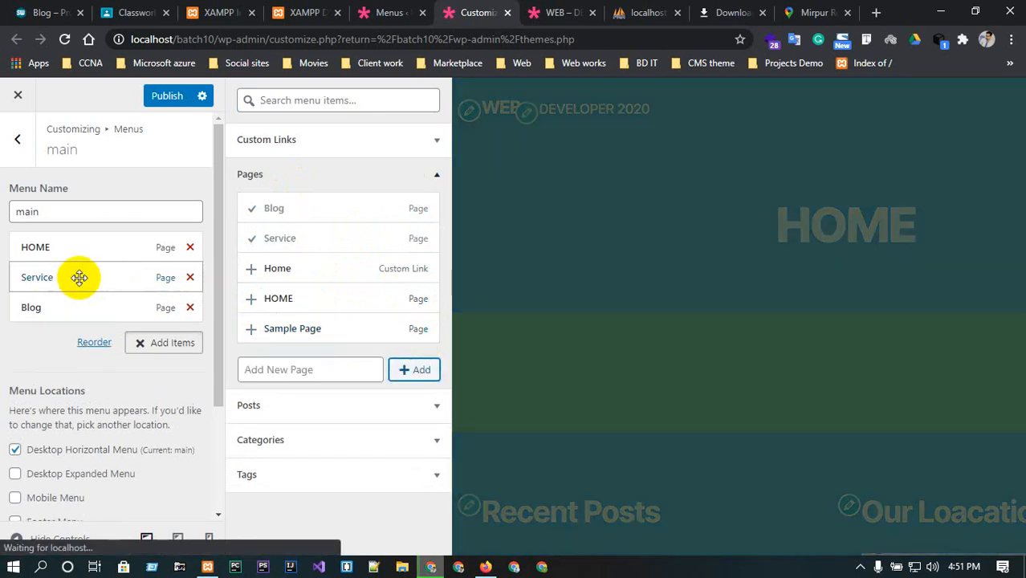
Add a new page named EVENT to the menu and nest it under Blog.
left_click(306, 368)
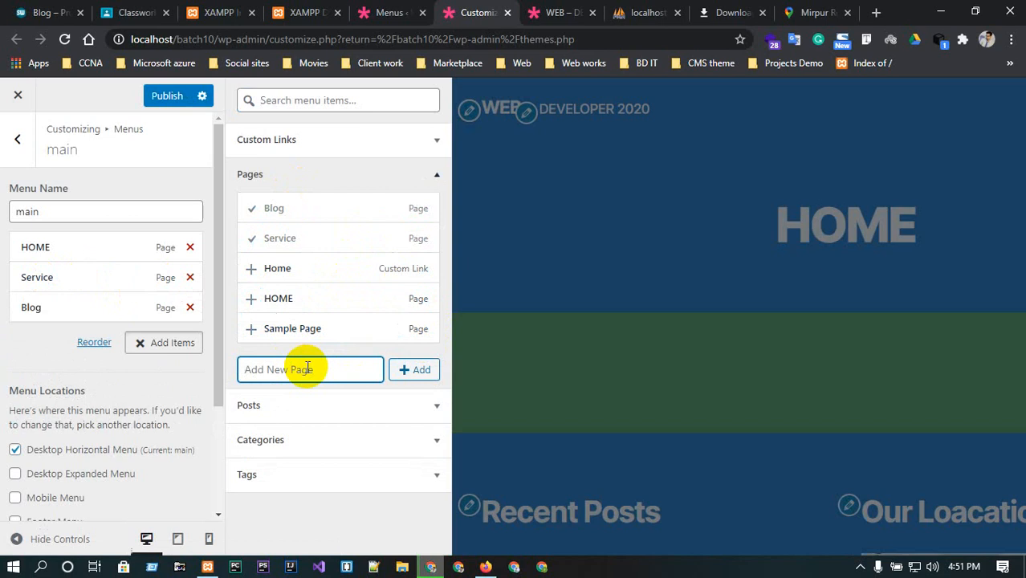
type("EVENT")
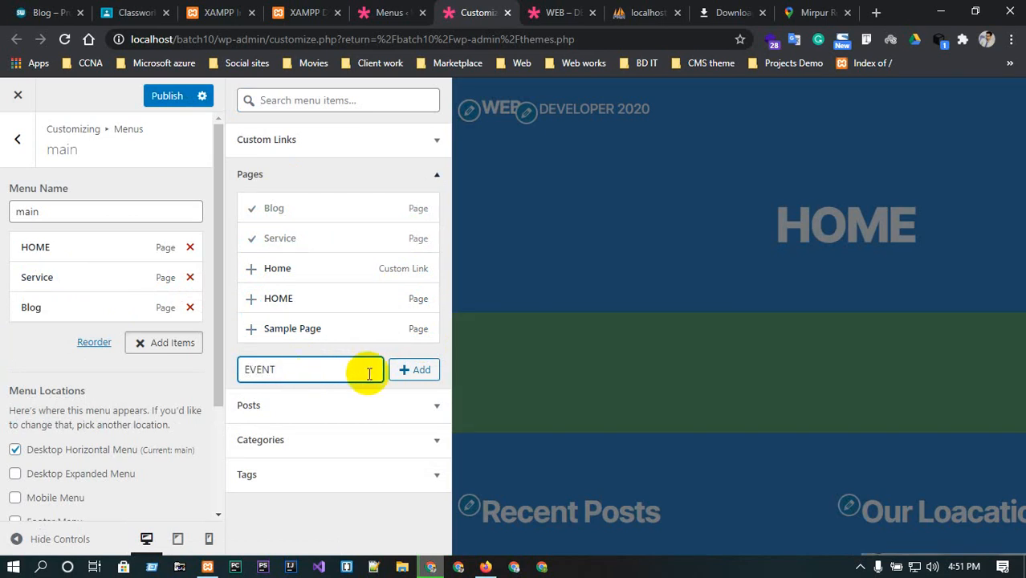
left_click(416, 371)
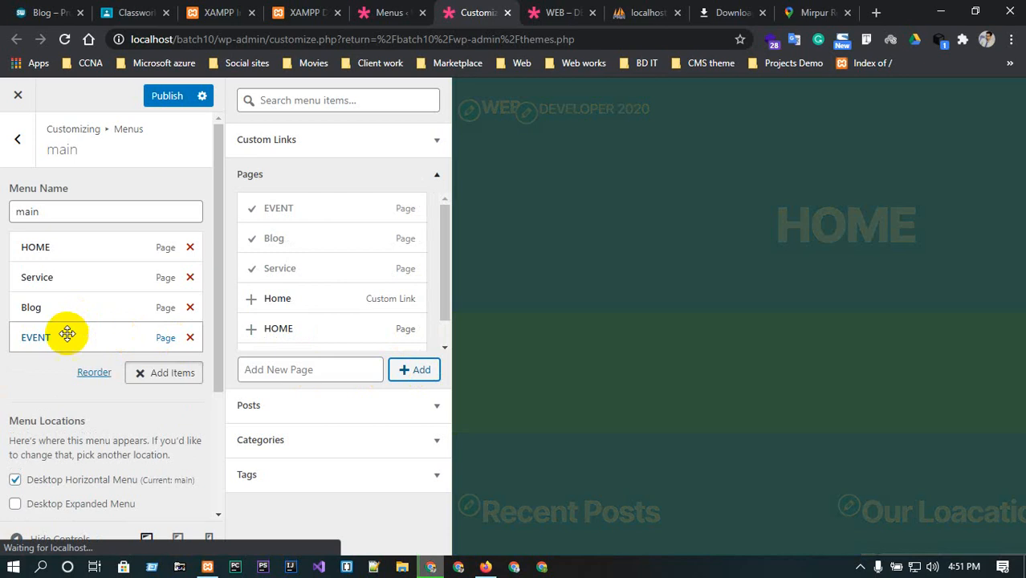
left_click_drag(69, 335, 92, 344)
Add new pages named FB and YOU to the main menu.
left_click(314, 370)
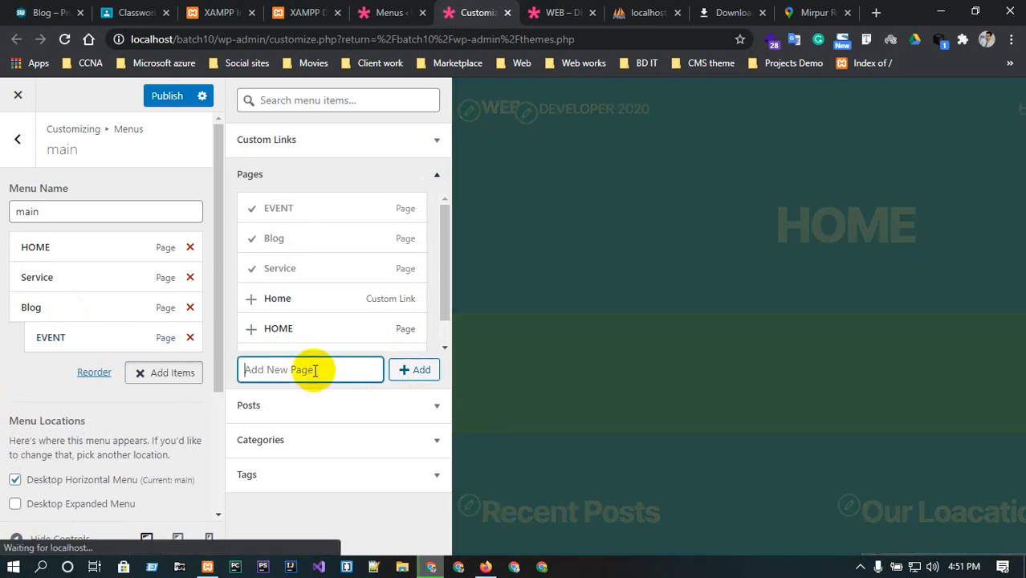
type("F")
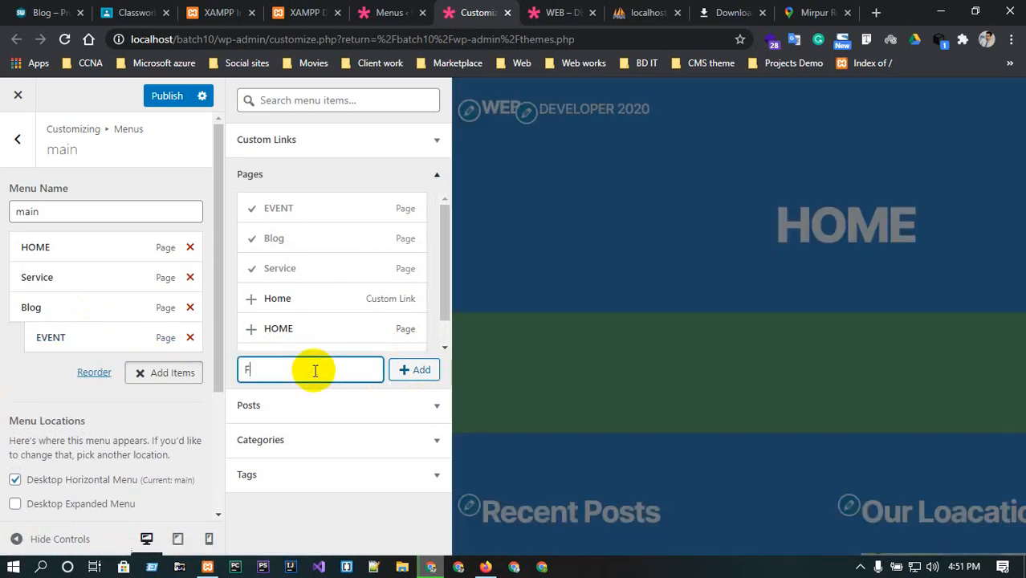
type("B")
left_click(413, 370)
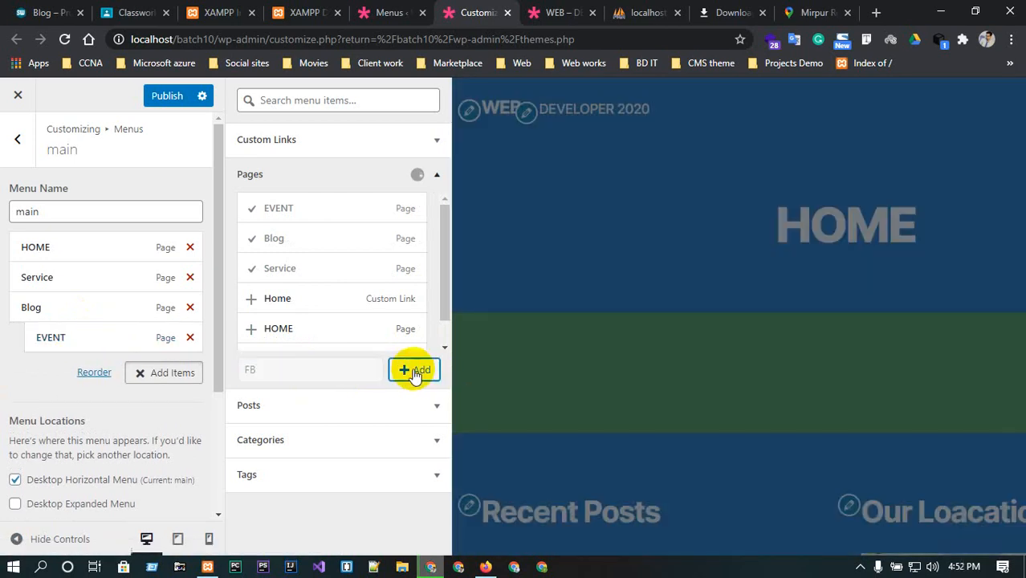
left_click(324, 367)
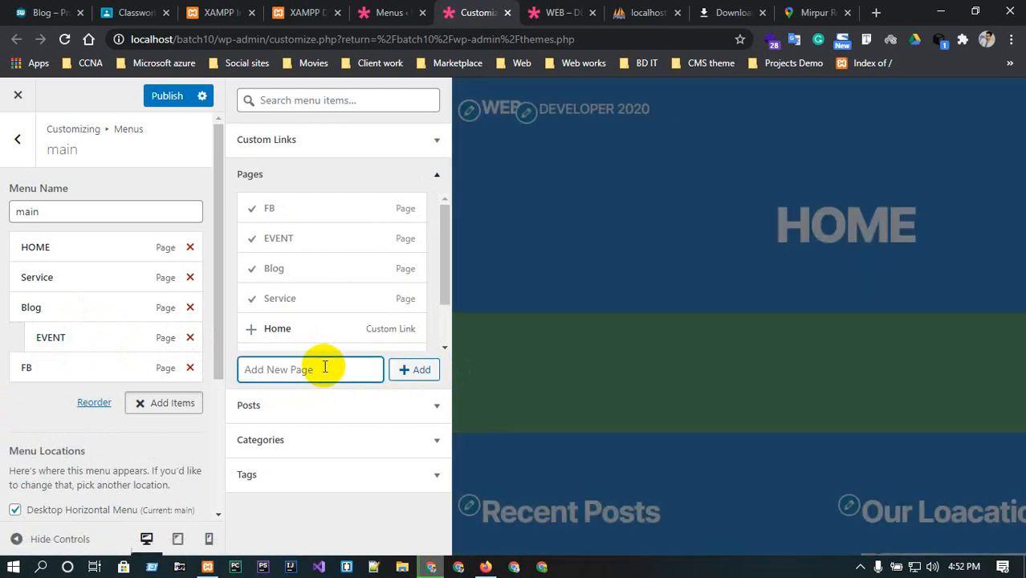
type("YOU")
left_click(424, 369)
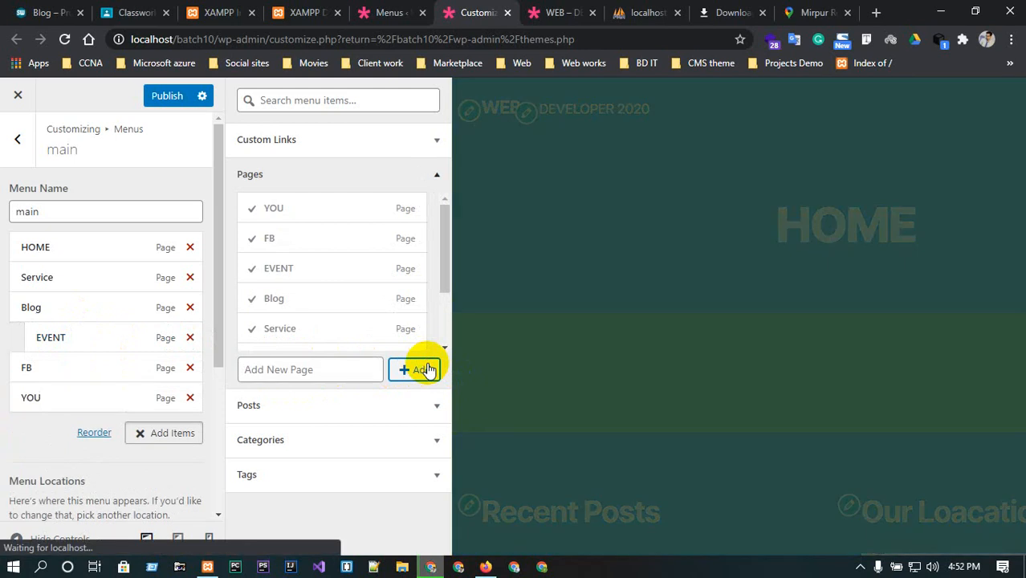
Nest the FB and YOU items as sub-items under EVENT.
left_click_drag(20, 371, 56, 367)
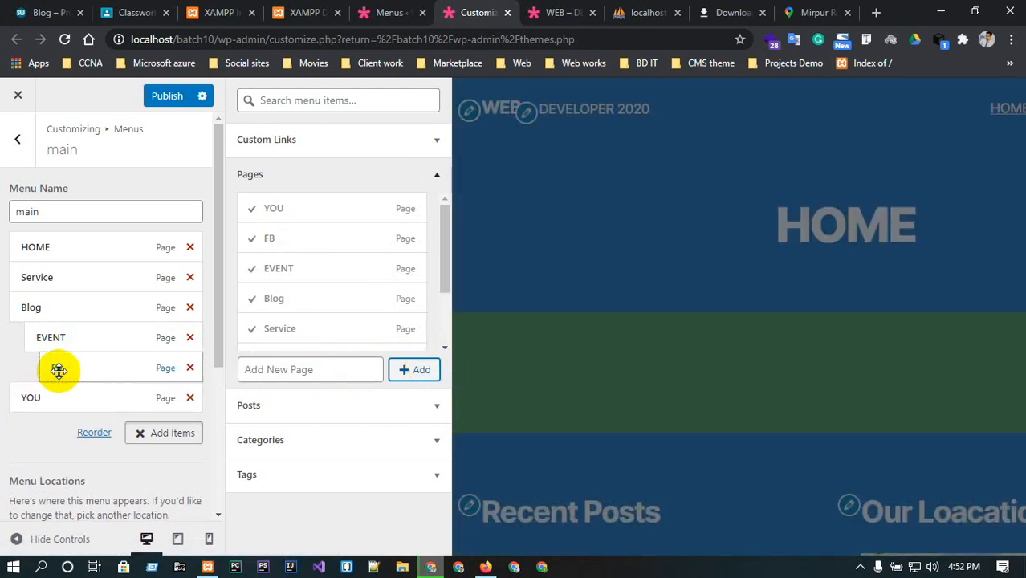
left_click_drag(18, 399, 56, 400)
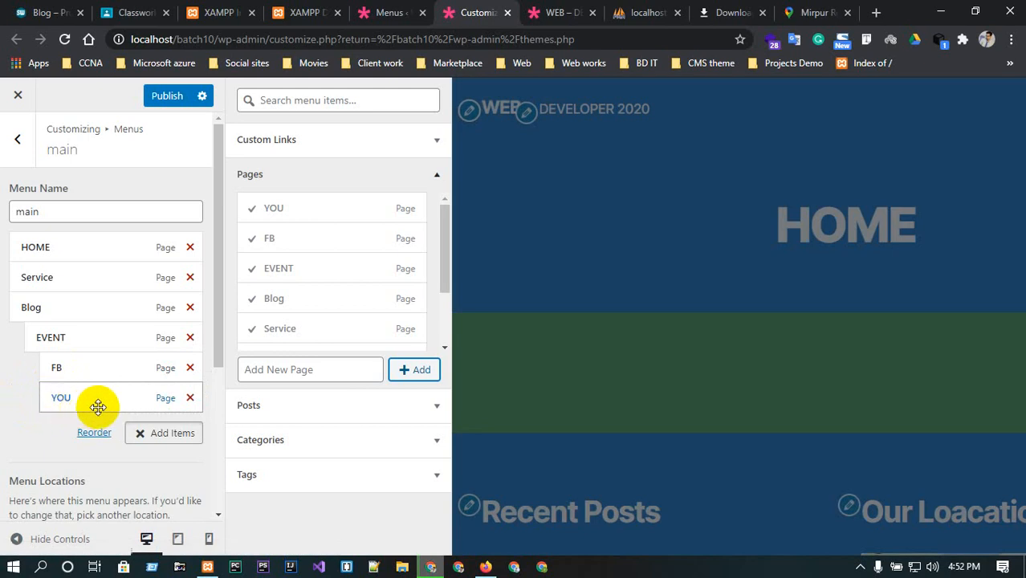
mouse_move(98, 407)
left_mouse_down()
mouse_move(39, 285)
mouse_move(89, 255)
mouse_move(124, 412)
mouse_move(136, 395)
mouse_move(102, 401)
left_mouse_up()
Also assign the main menu to the Footer Menu location.
scroll(80, 425, "down", 3)
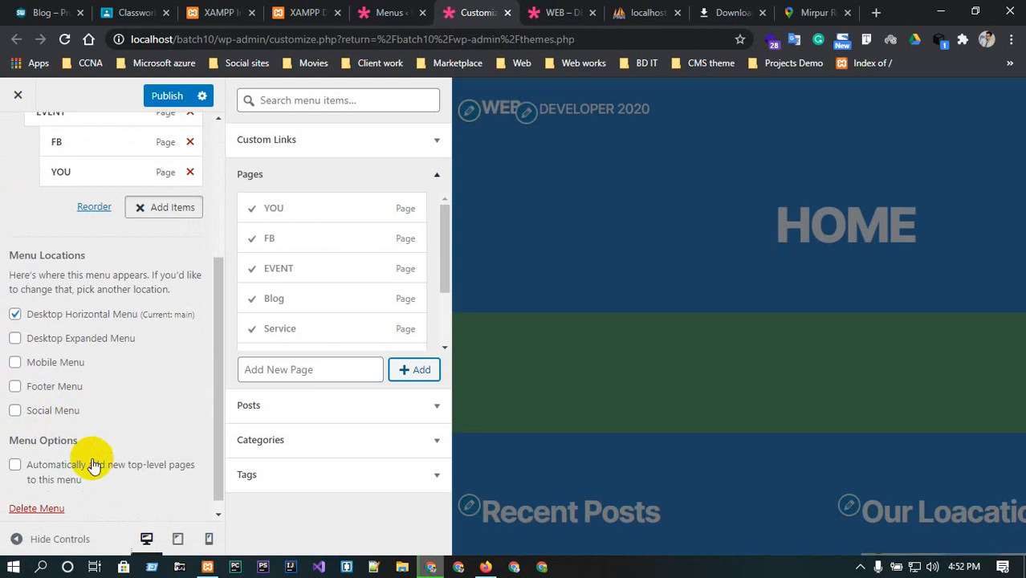
scroll(99, 462, "down", 1)
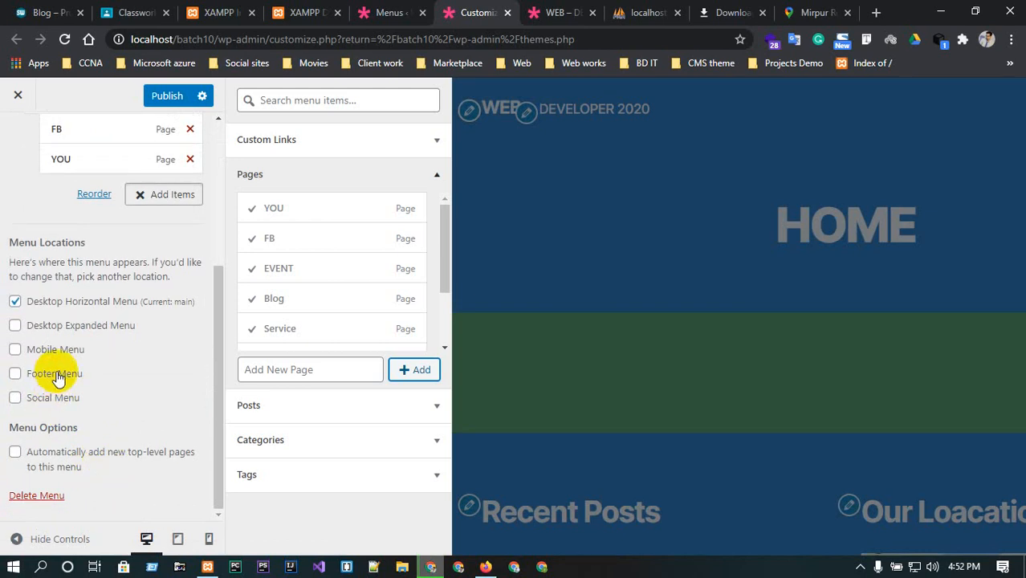
left_click(57, 375)
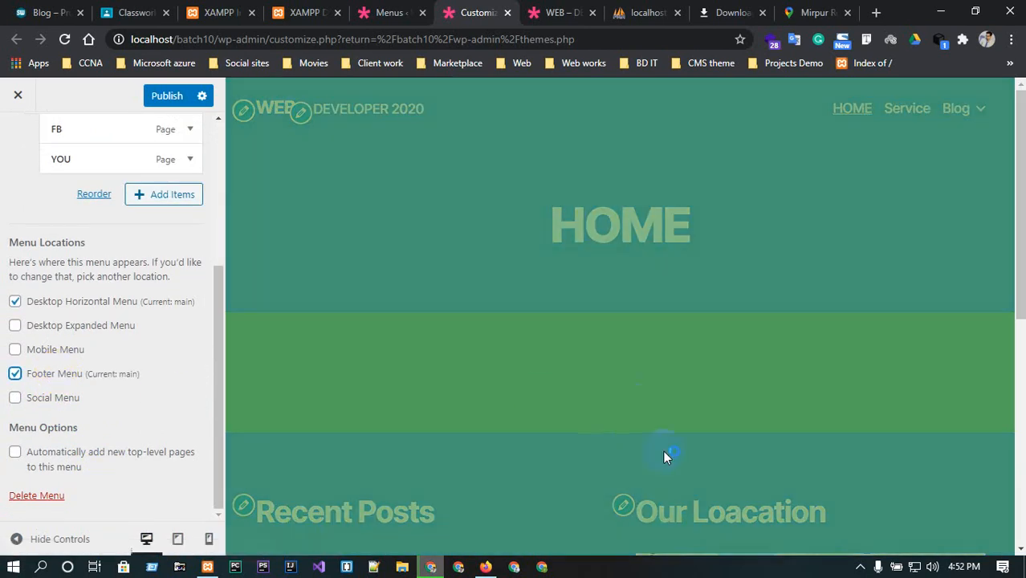
scroll(664, 438, "down", 5)
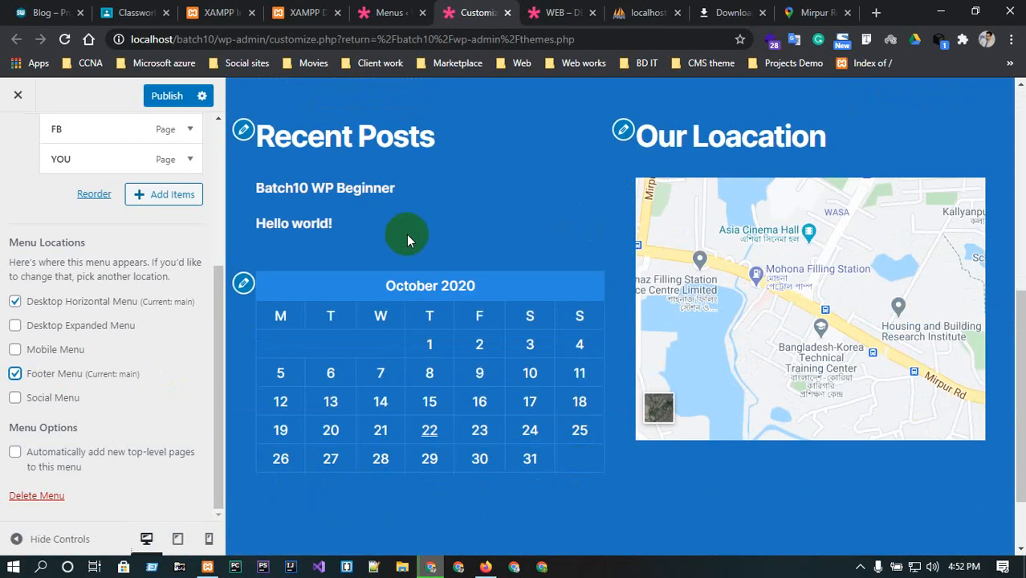
Publish the updated main menu changes in the Customizer.
scroll(409, 248, "up", 1)
scroll(415, 273, "up", 2)
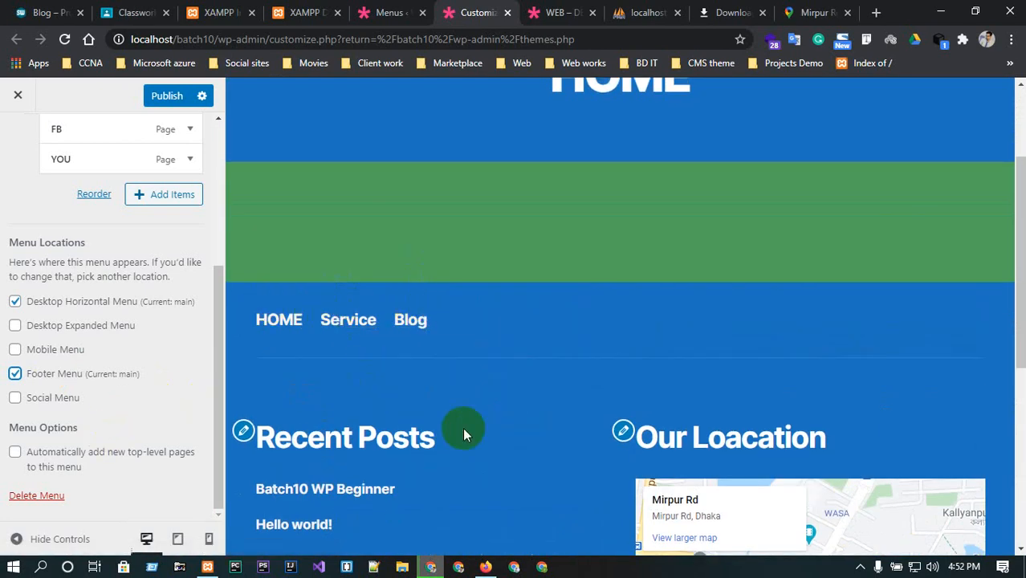
scroll(464, 433, "down", 5)
scroll(339, 308, "up", 5)
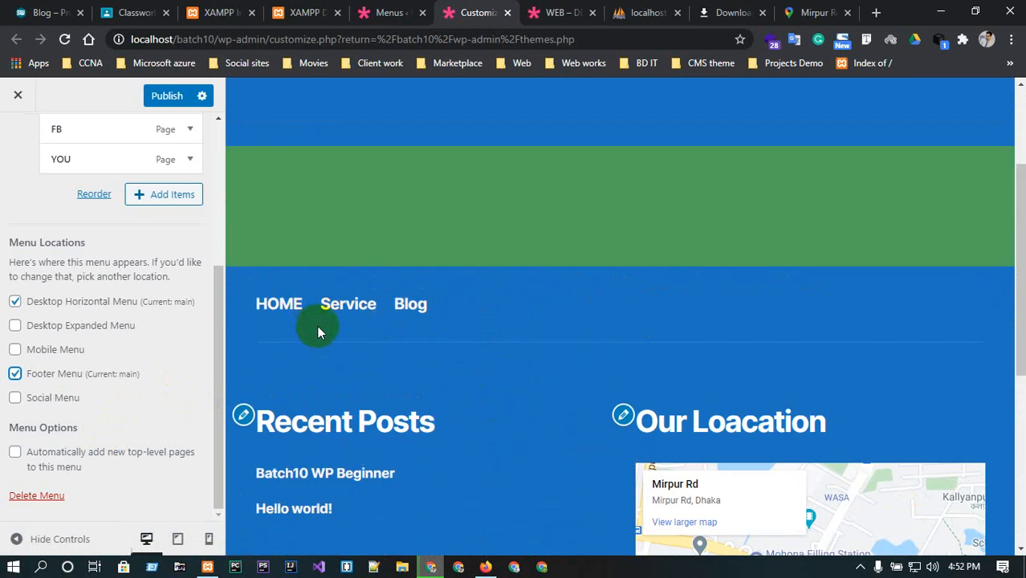
scroll(59, 484, "up", 1)
scroll(59, 484, "up", 2)
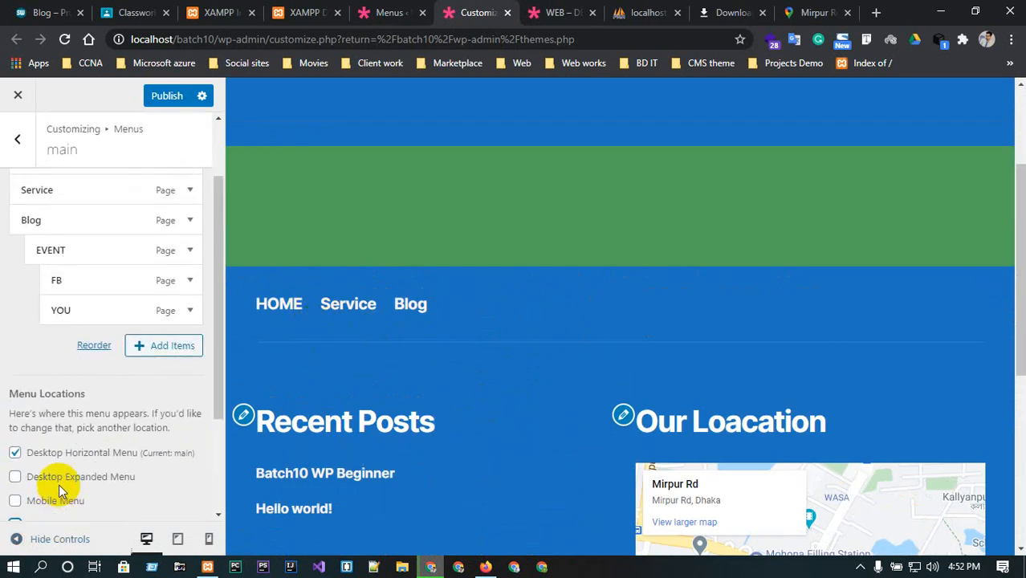
left_click(163, 97)
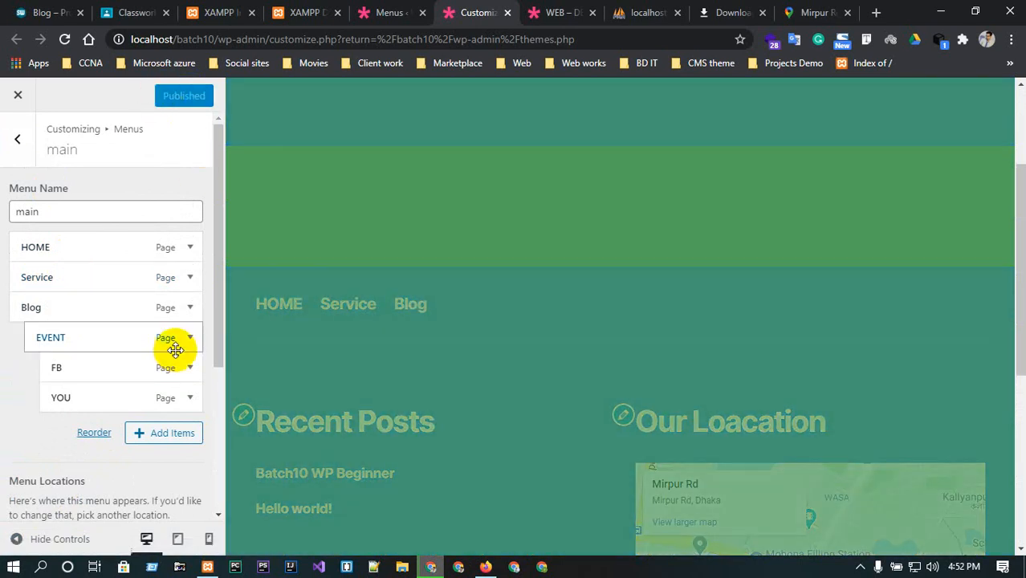
Check the published menu in the preview and on the reloaded live site, including the Blog dropdown.
scroll(172, 353, "down", 3)
scroll(164, 369, "up", 3)
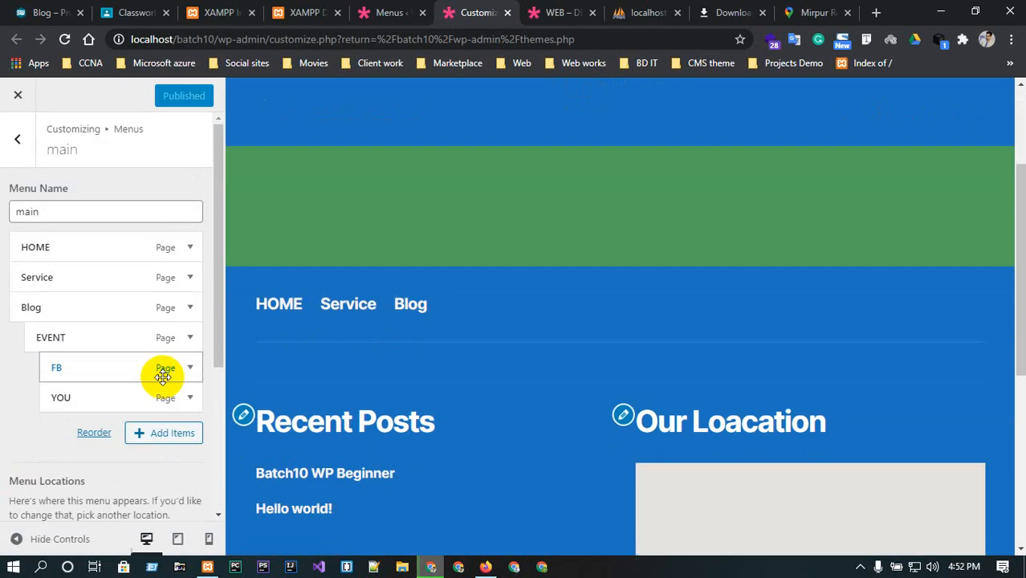
scroll(439, 410, "down", 2)
scroll(439, 409, "down", 3)
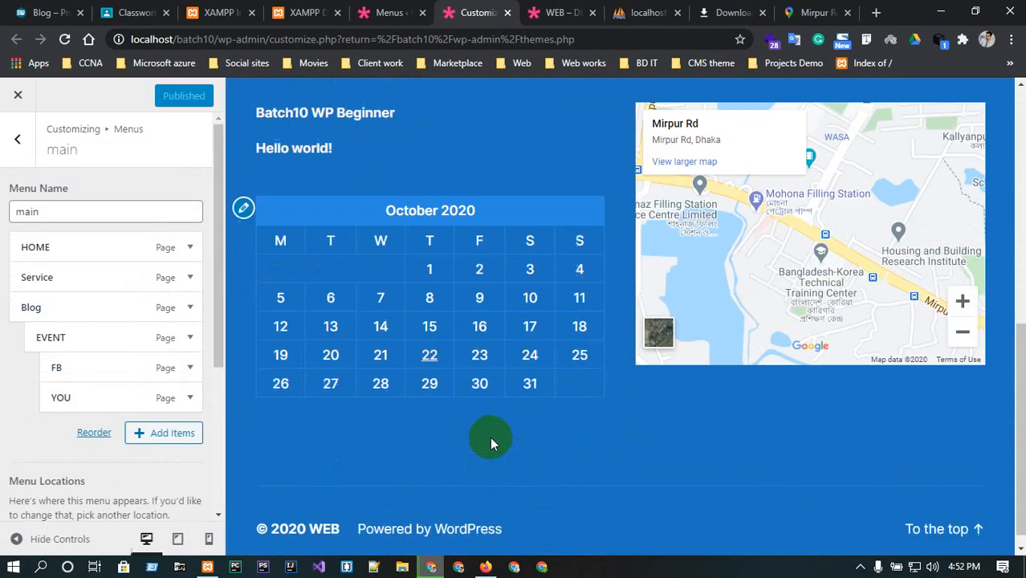
left_click(935, 511)
left_click(562, 12)
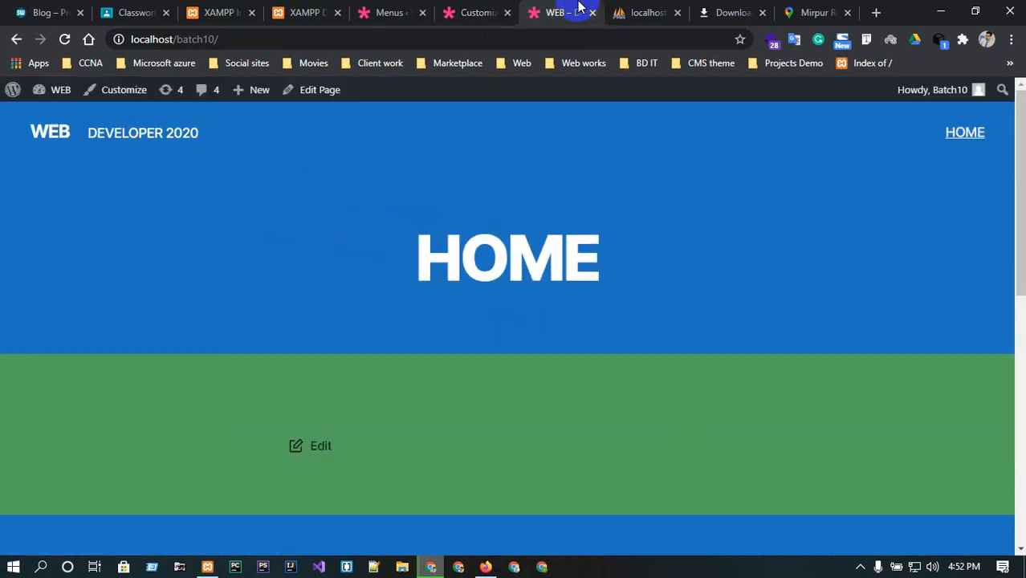
left_click(63, 39)
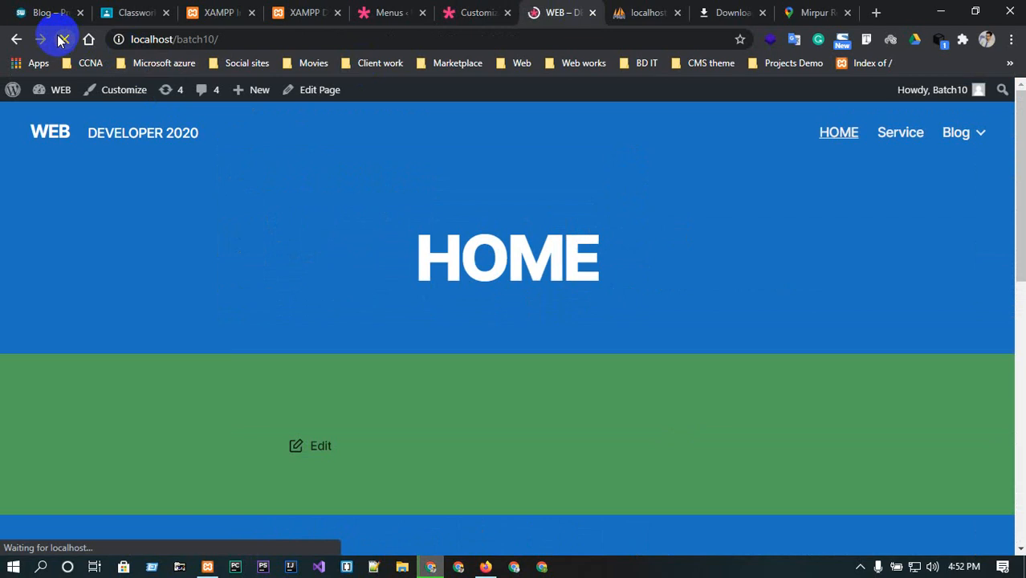
mouse_move(981, 133)
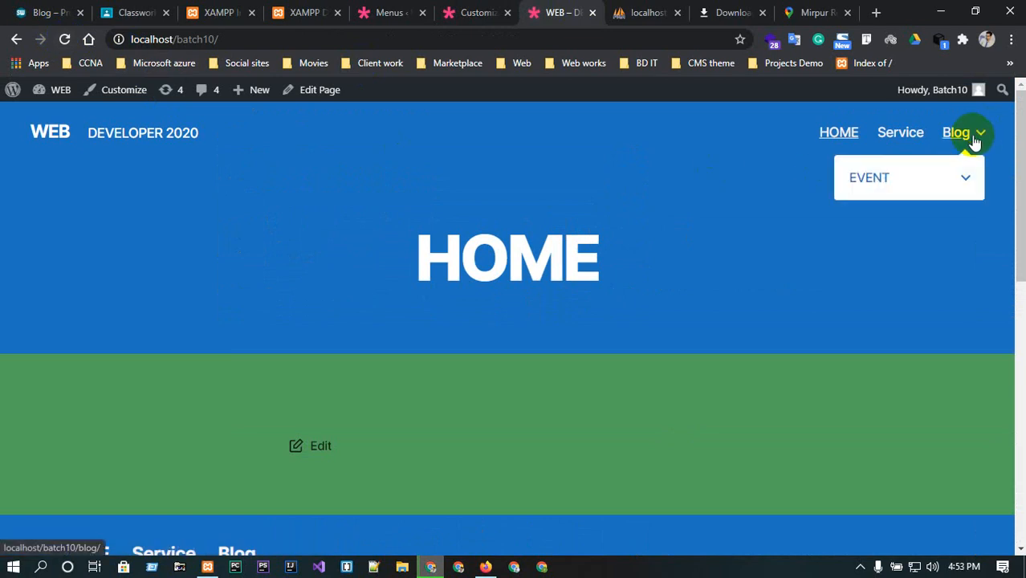
mouse_move(961, 184)
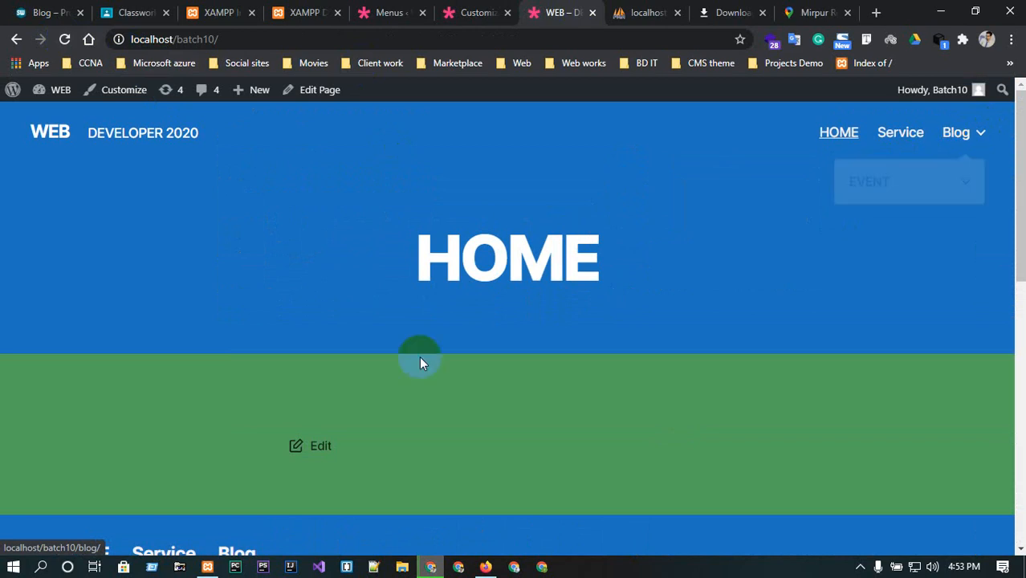
scroll(471, 414, "down", 1)
scroll(372, 344, "up", 1)
left_click(471, 8)
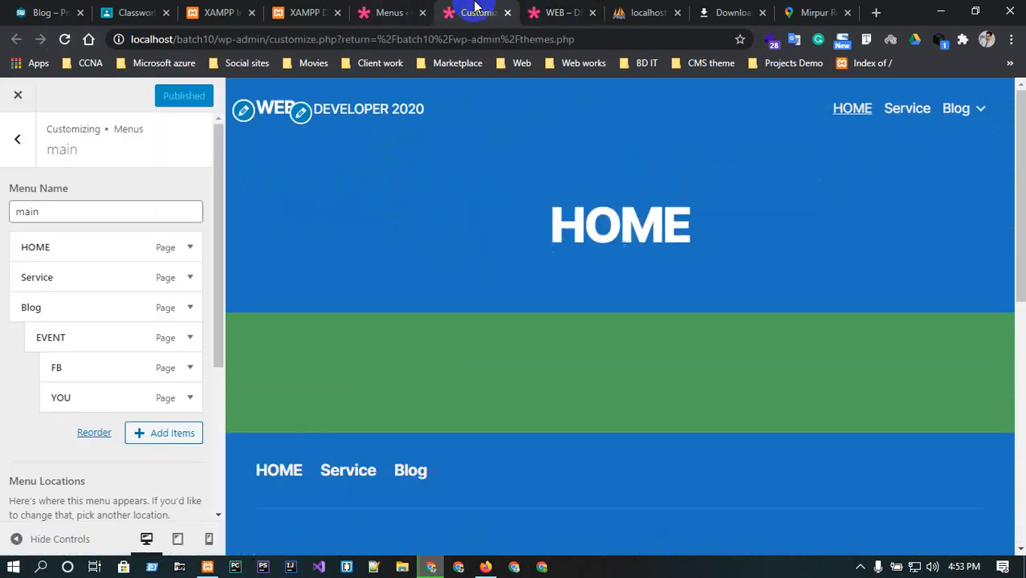
left_click(30, 142)
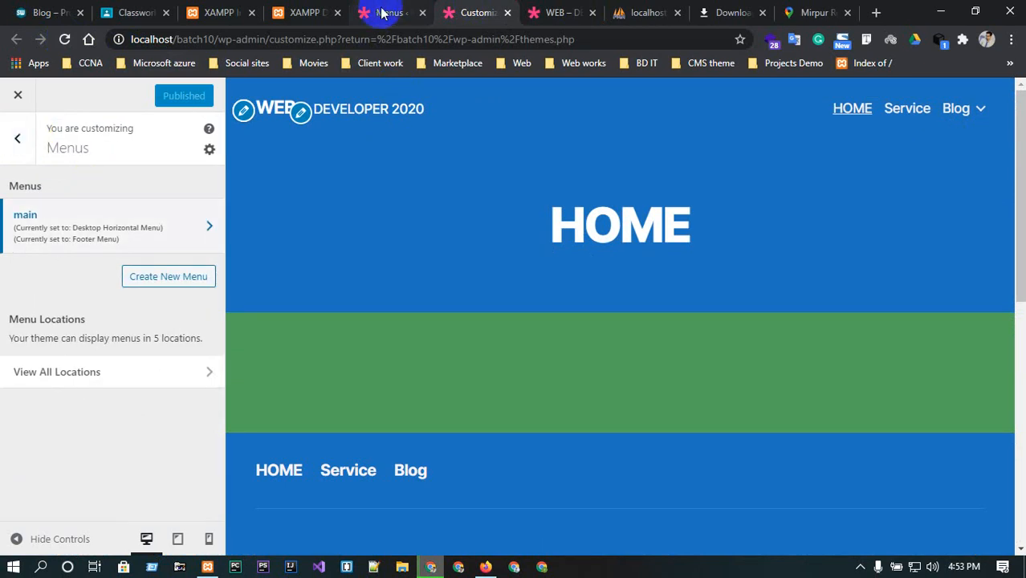
left_click(410, 7)
scroll(384, 390, "down", 3)
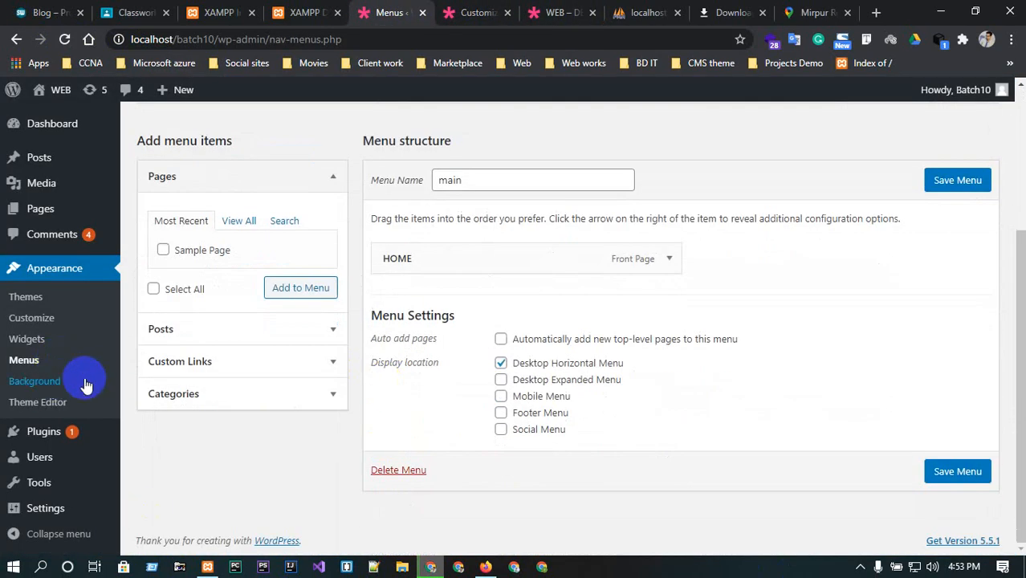
left_click(33, 382)
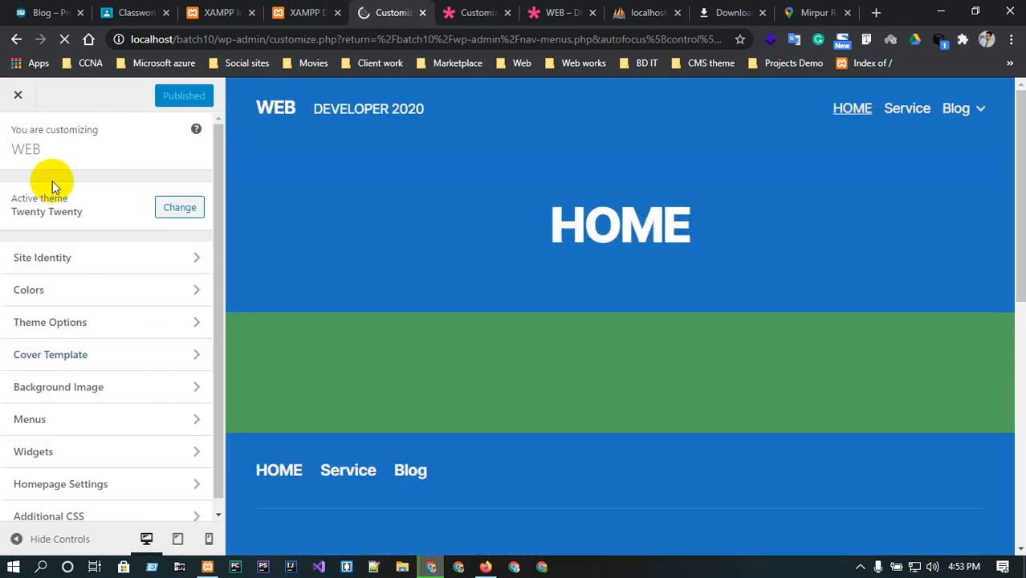
left_click(15, 46)
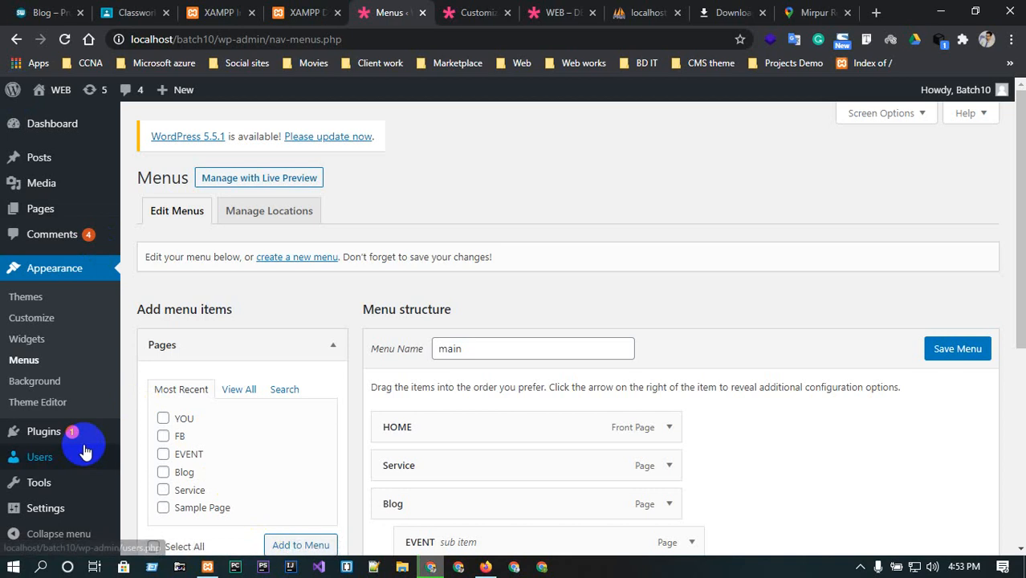
Open the Theme Editor and accept its direct-editing warning.
left_click(35, 384)
left_click(41, 410)
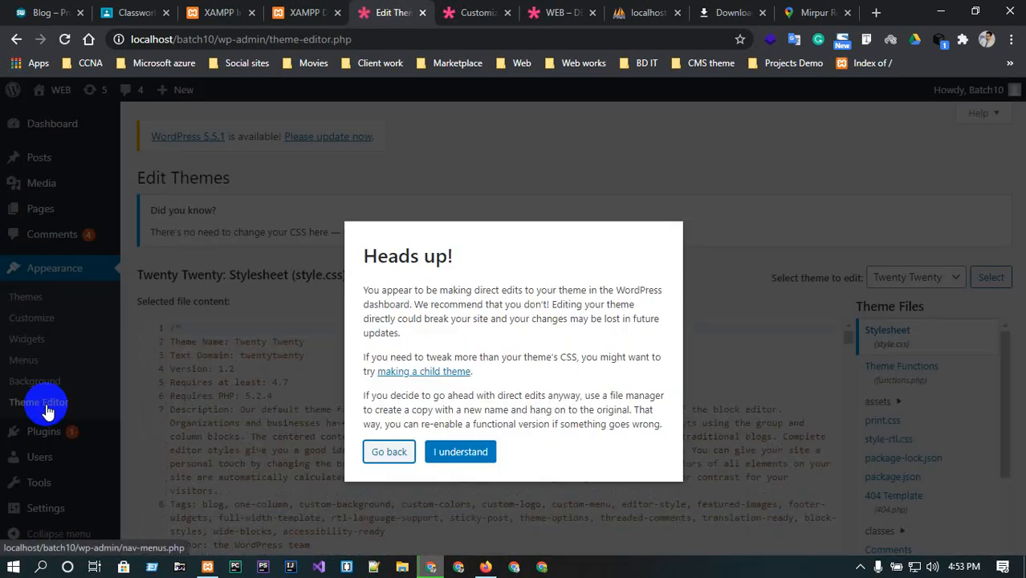
left_click(458, 452)
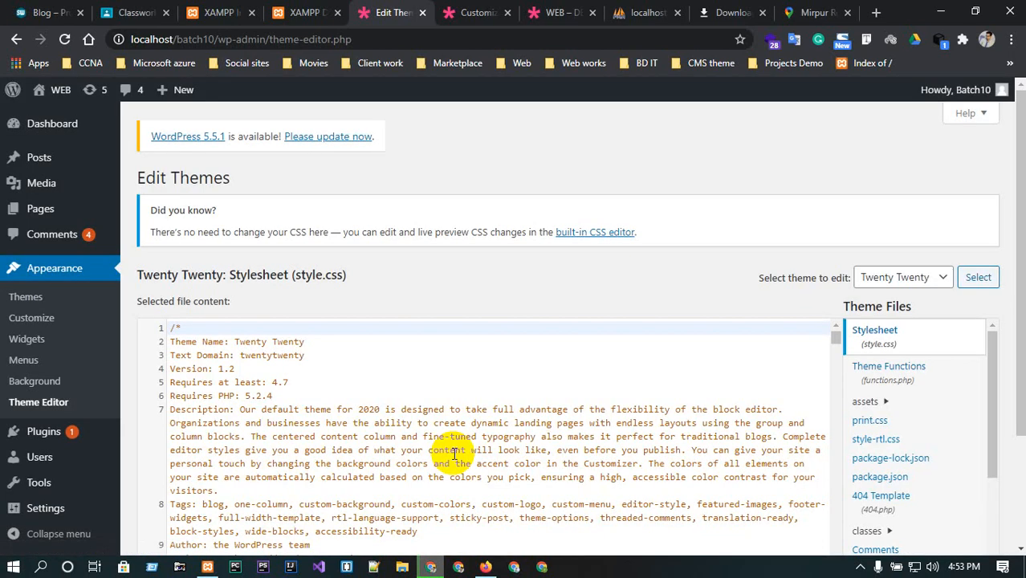
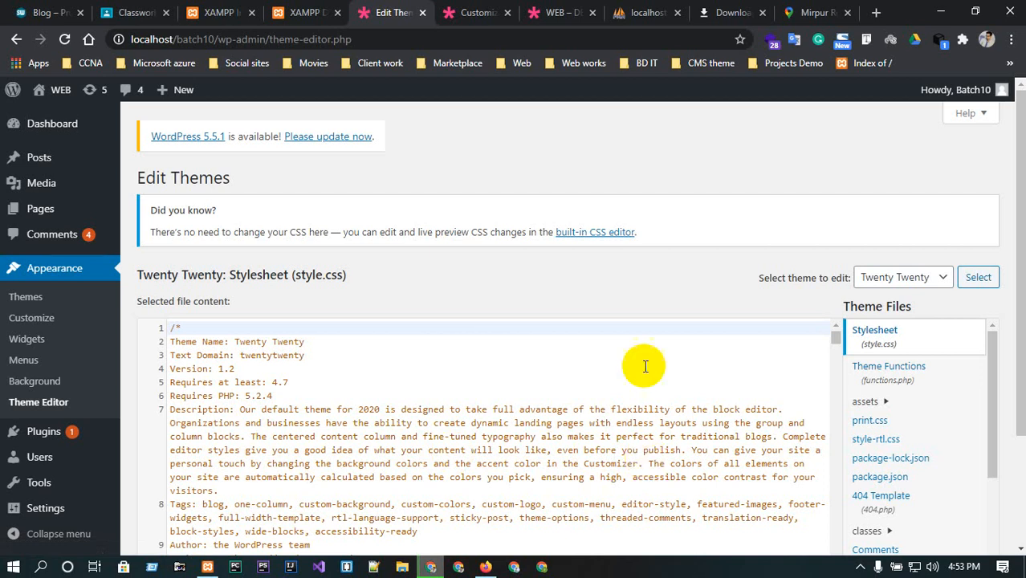
Read through the header comments of the Twenty Twenty style.css in the Theme Editor.
scroll(648, 362, "down", 2)
scroll(630, 316, "up", 2)
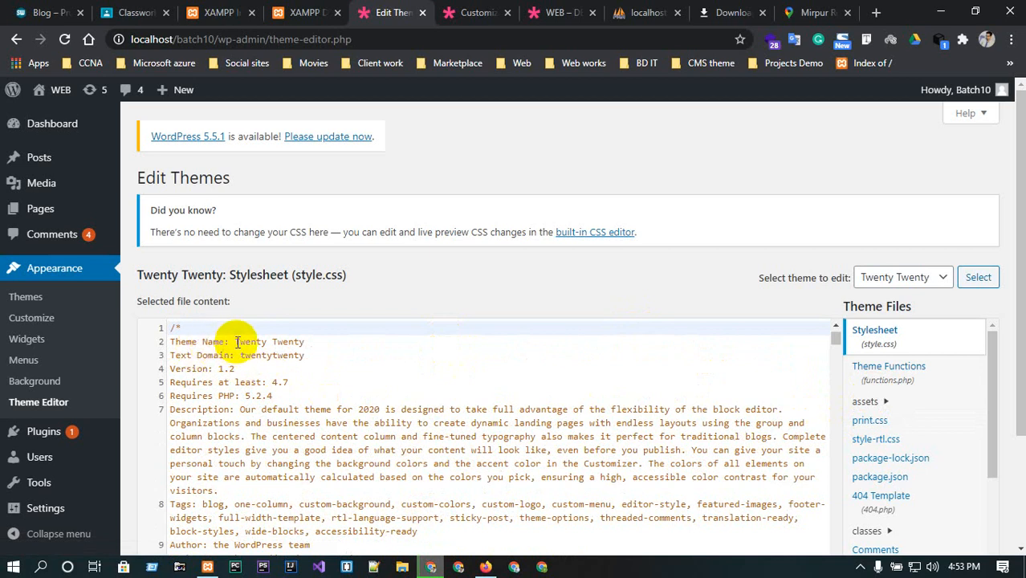
left_click_drag(235, 340, 330, 338)
left_click(321, 354)
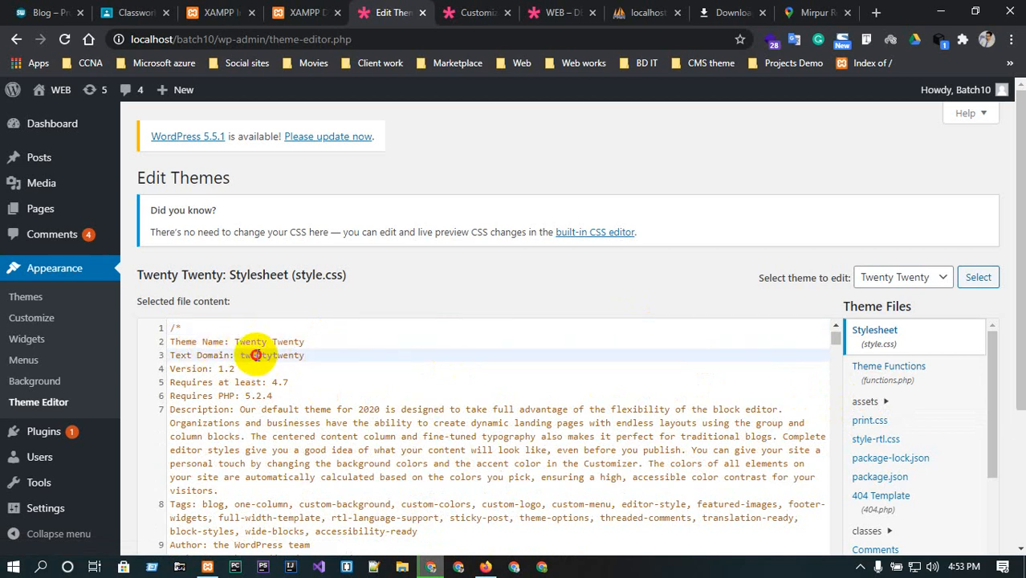
left_click_drag(256, 354, 345, 355)
left_click(319, 365)
left_click(211, 368)
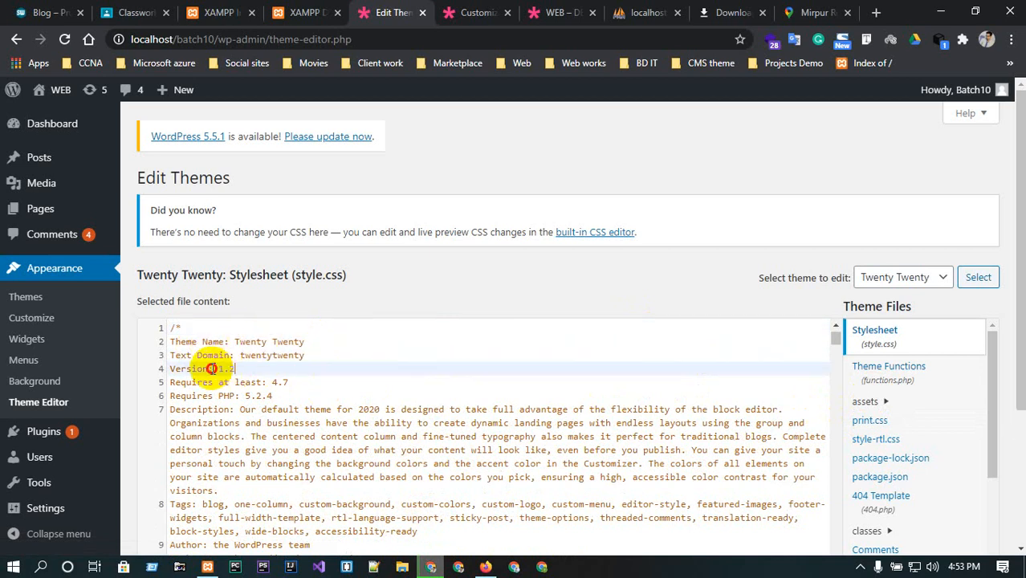
scroll(362, 412, "down", 1)
scroll(361, 411, "down", 6)
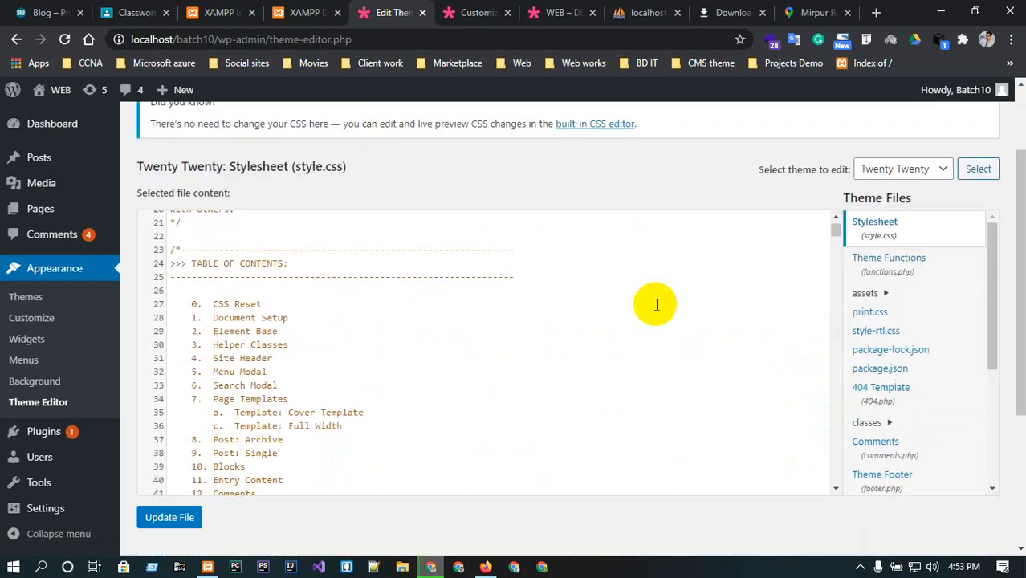
scroll(252, 359, "up", 5)
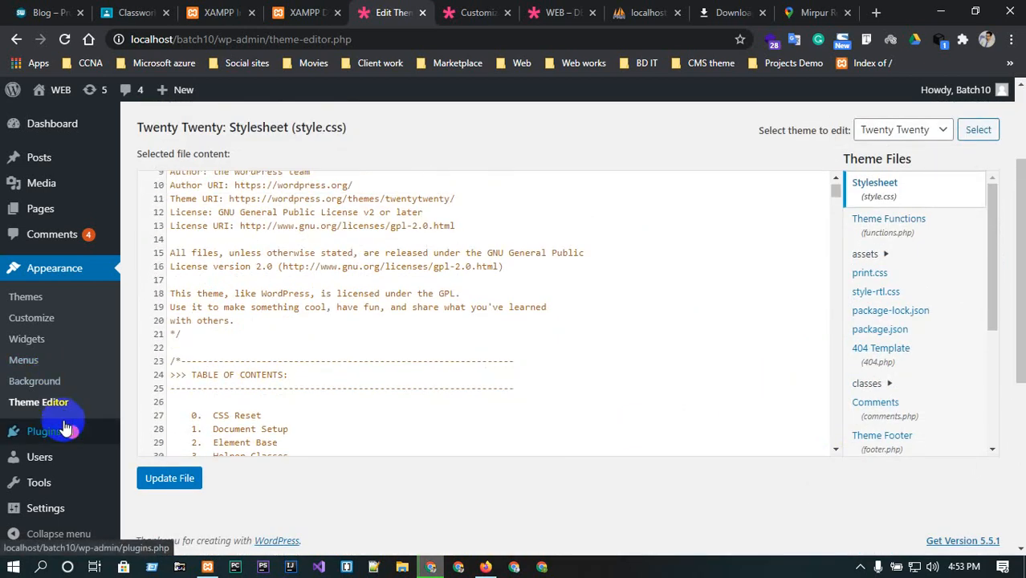
mouse_move(67, 432)
scroll(32, 402, "down", 3)
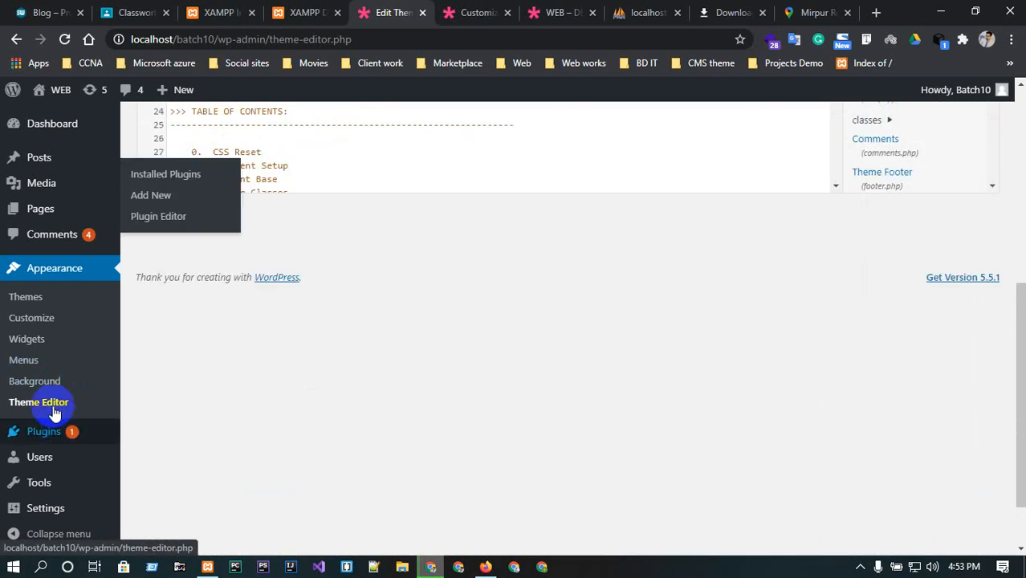
scroll(366, 304, "up", 4)
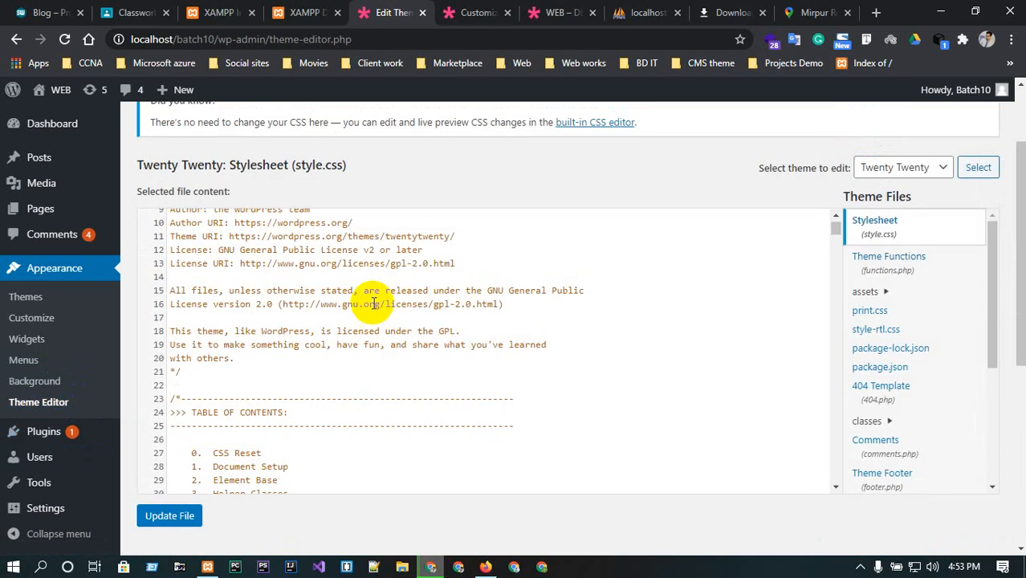
scroll(48, 433, "up", 1)
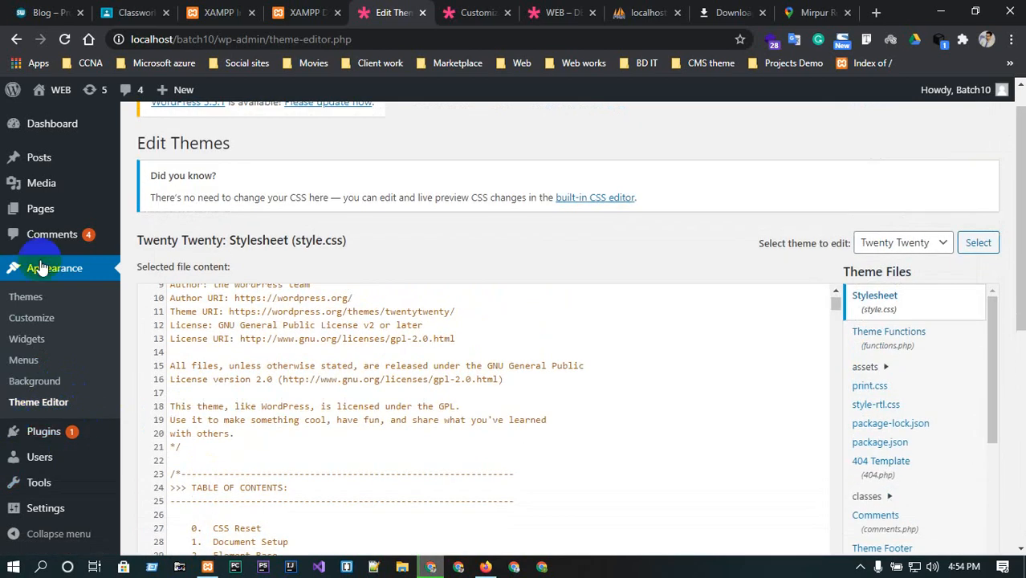
Delete both installed plugins, Akismet Anti-Spam and Hello Dolly, with a bulk Delete action.
left_click(41, 434)
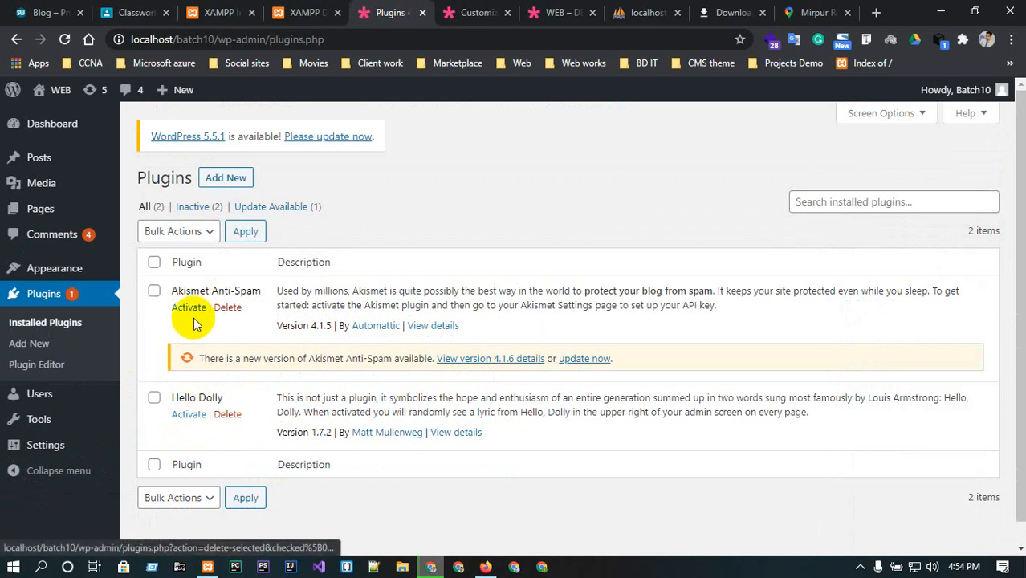
left_click(154, 291)
left_click(154, 263)
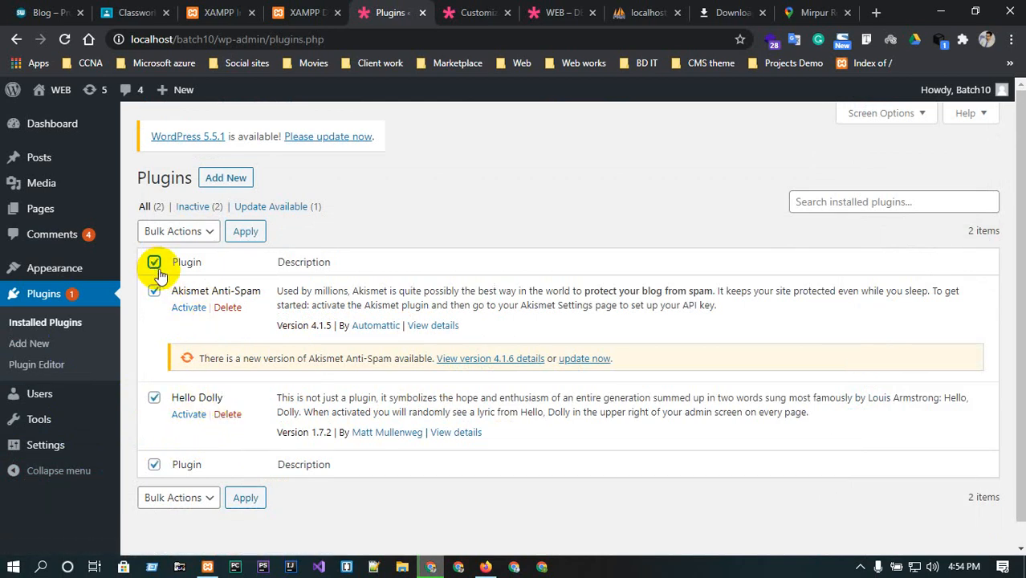
left_click(149, 232)
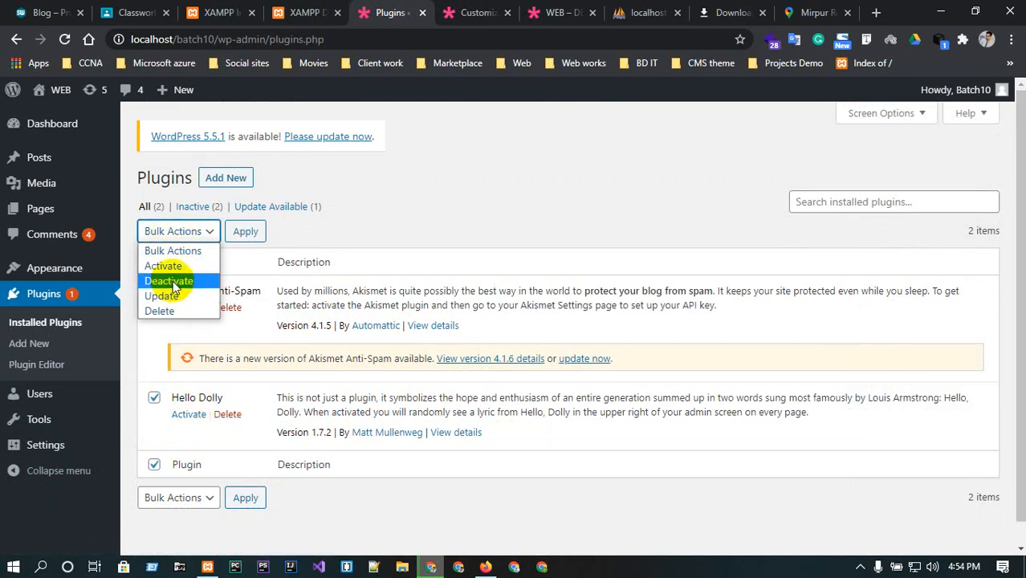
left_click(164, 311)
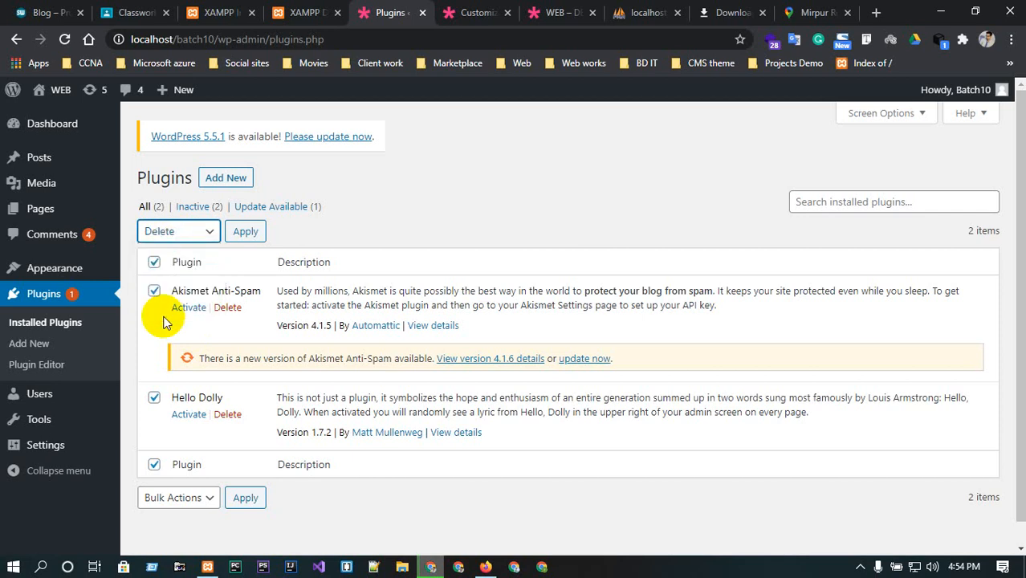
left_click(245, 233)
left_click(596, 137)
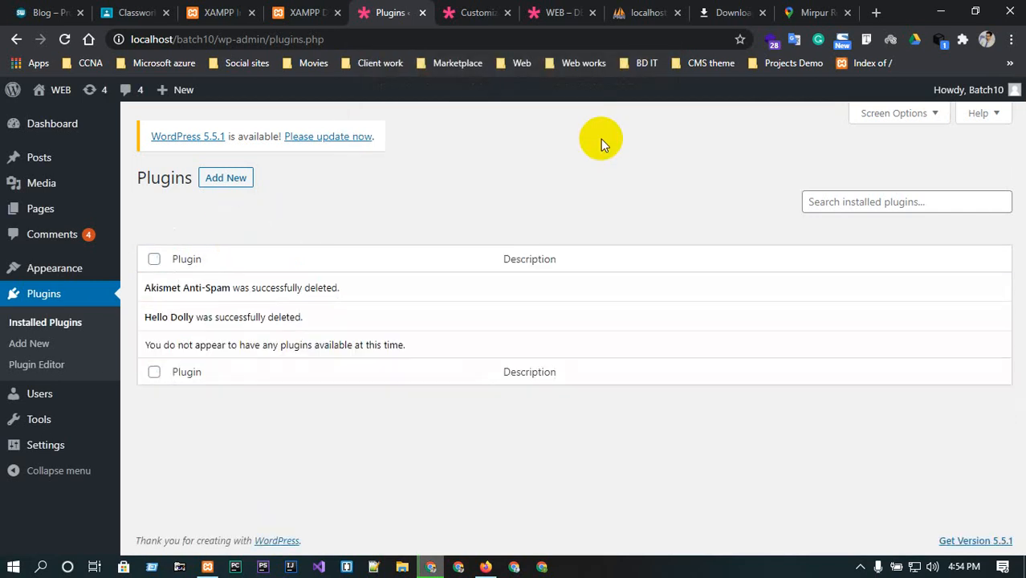
Install the Classic Editor plugin from the featured plugins and activate it from the installed plugins list.
left_click(228, 184)
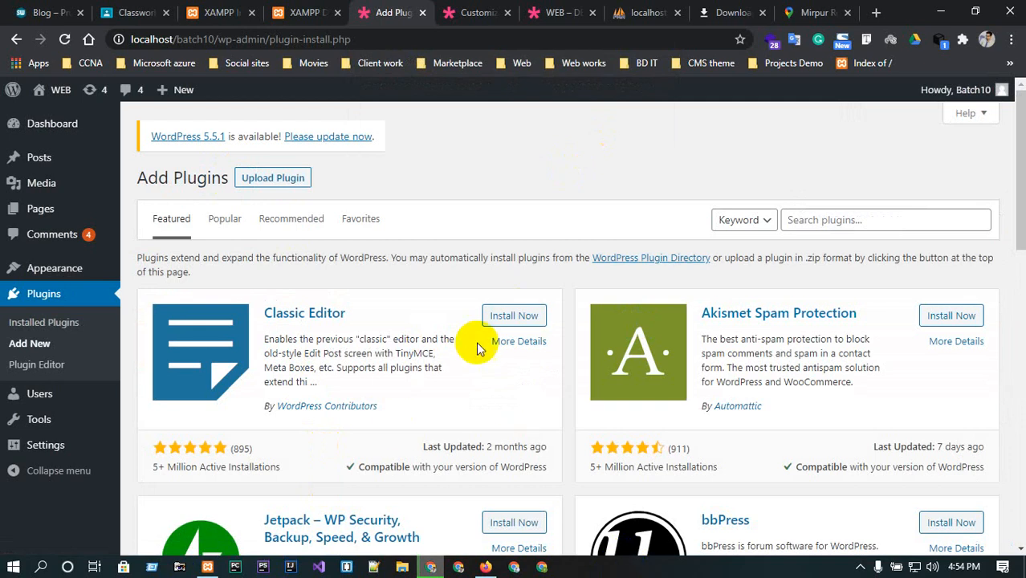
left_click(509, 317)
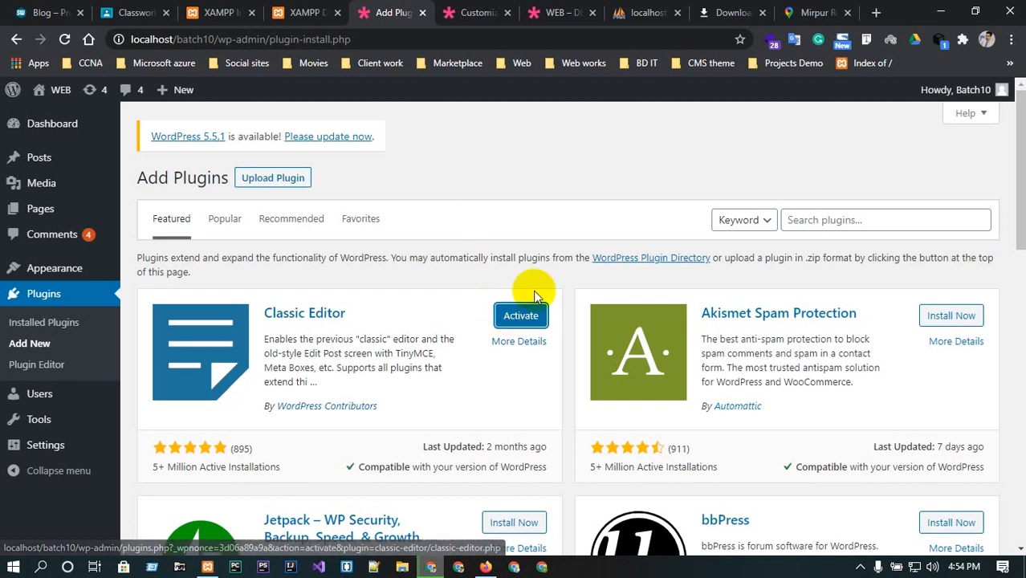
middle_click(55, 296)
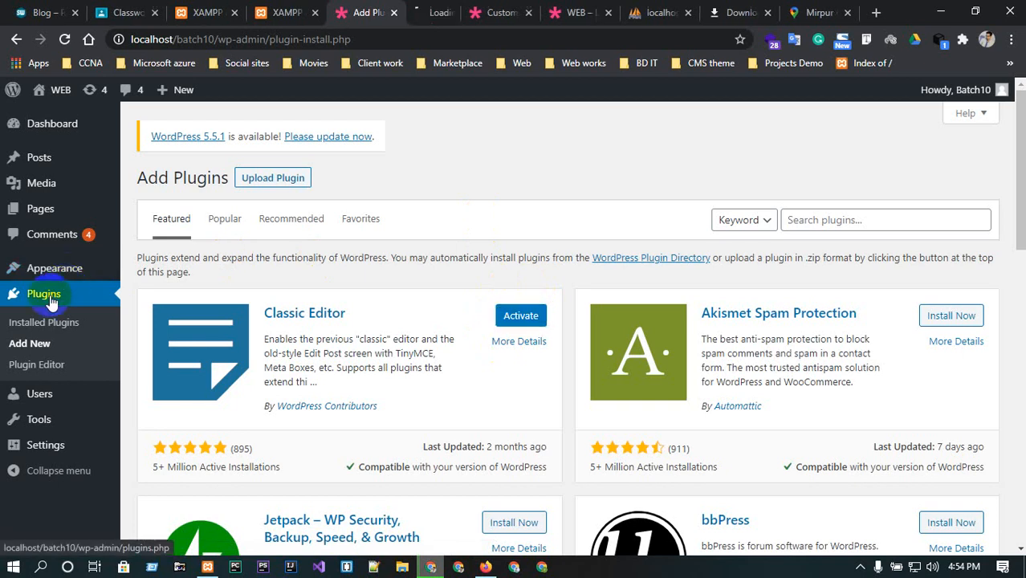
left_click(416, 8)
left_click_drag(417, 6, 353, 7)
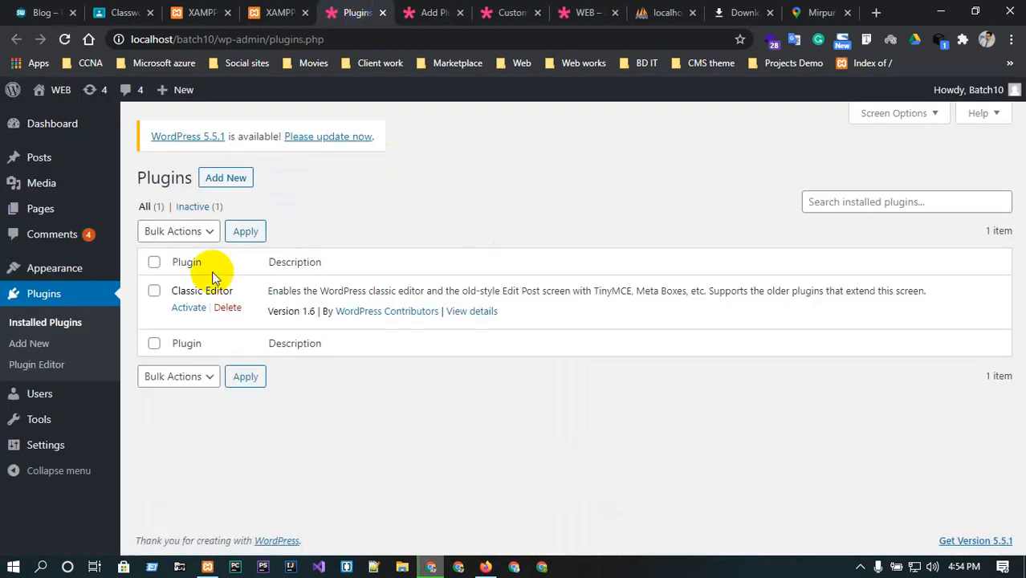
left_click(153, 290)
left_click(158, 231)
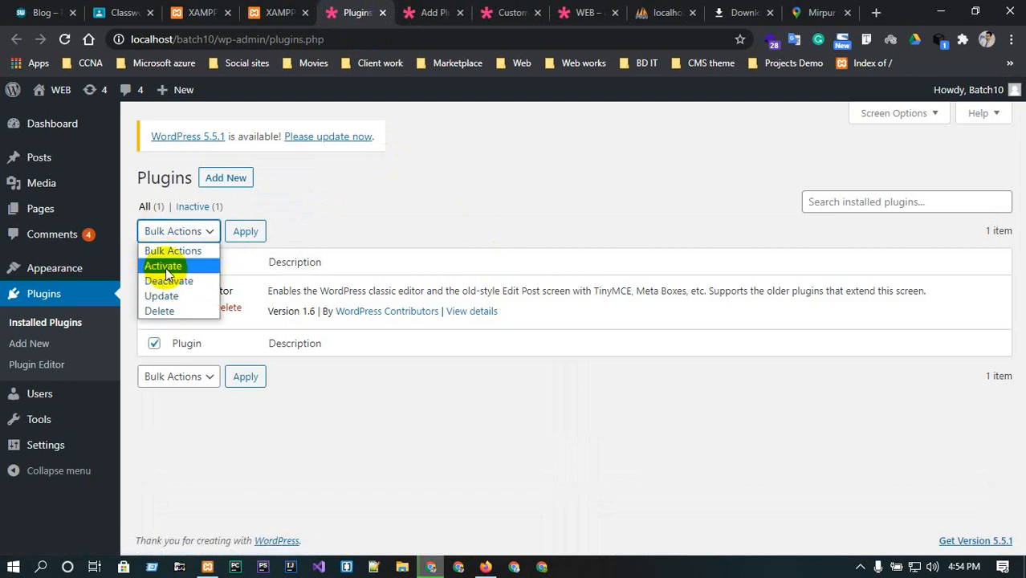
left_click(163, 265)
left_click(236, 234)
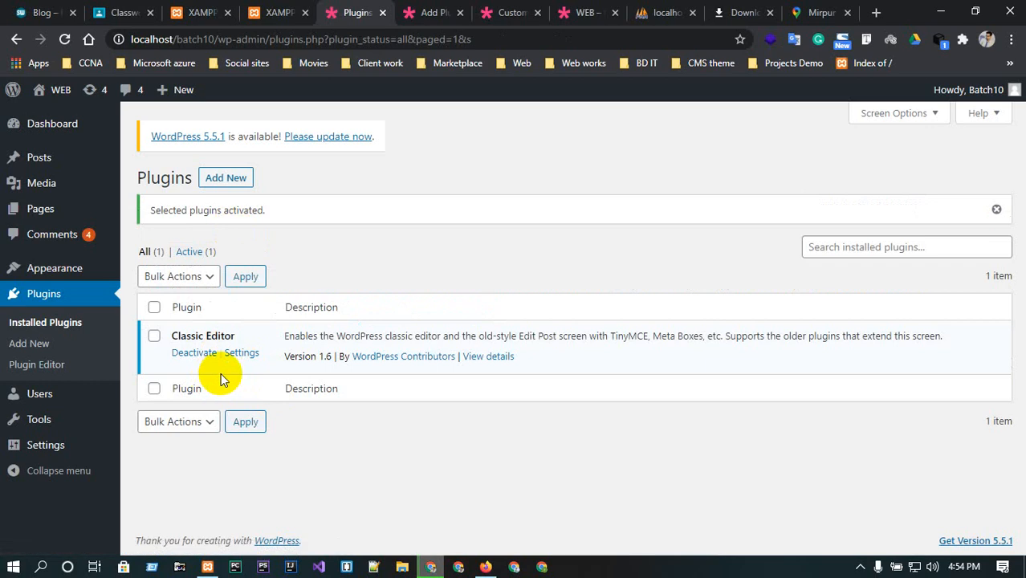
Open the HOME page for editing from the live site and reload the editor to check the classic editor.
left_click(602, 8)
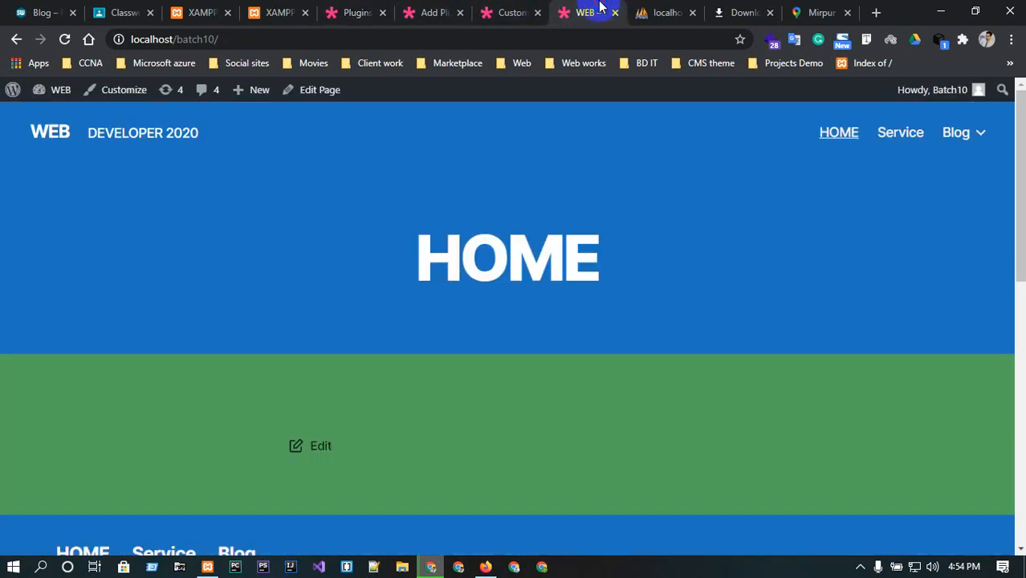
left_click(53, 130)
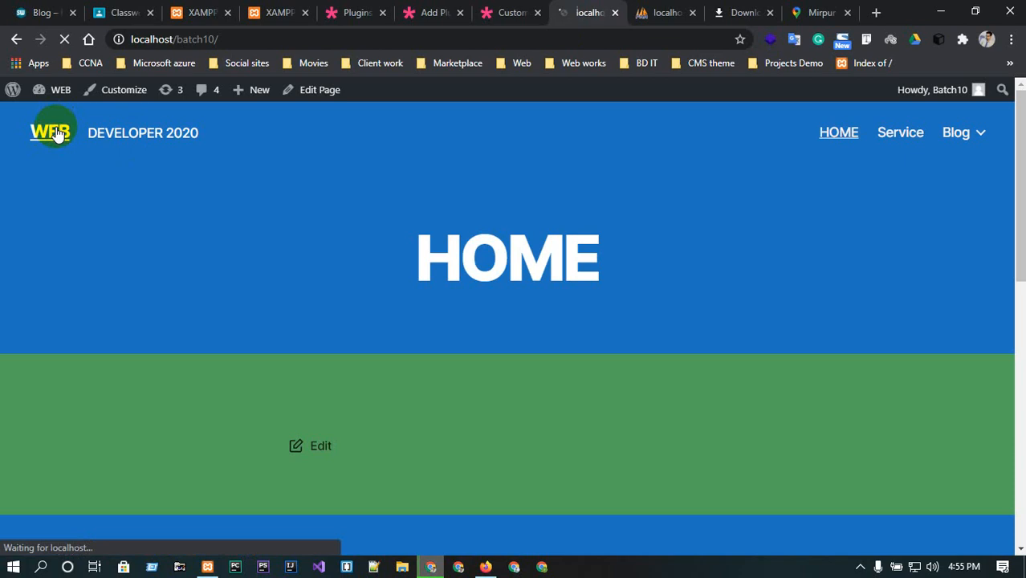
scroll(415, 335, "down", 3)
scroll(415, 330, "up", 3)
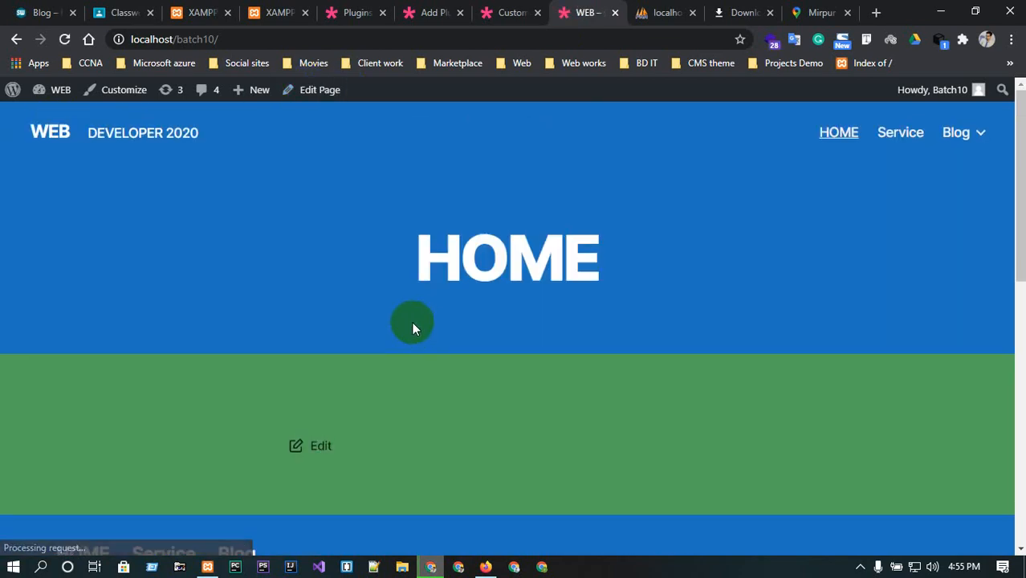
left_click(324, 90)
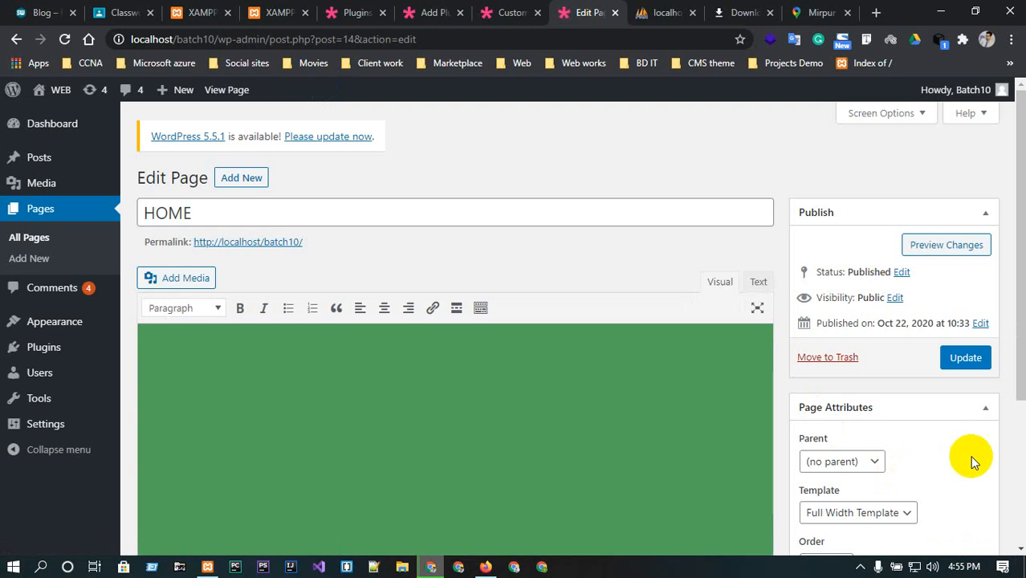
scroll(601, 232, "down", 2)
scroll(591, 249, "up", 2)
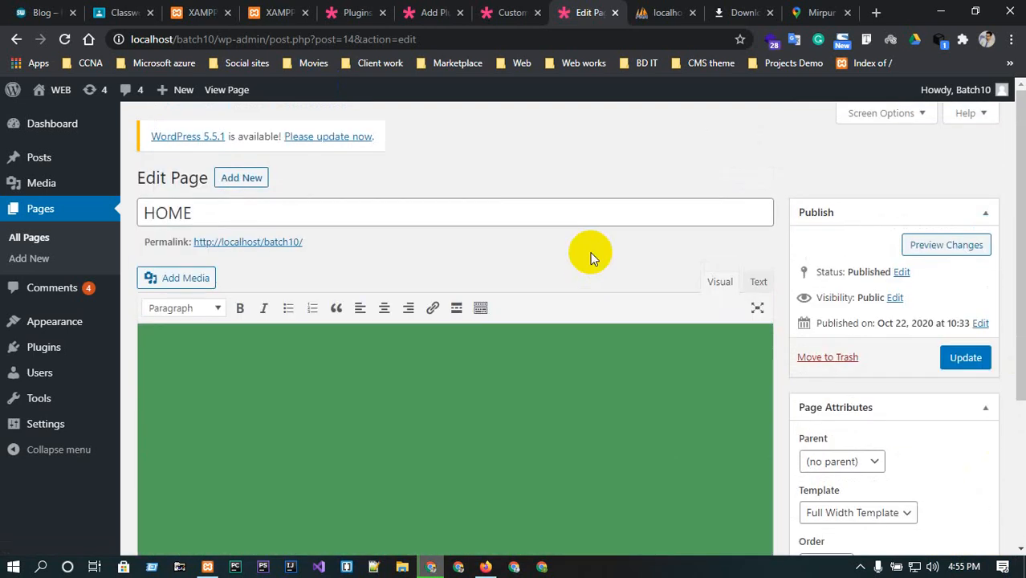
scroll(585, 245, "down", 1)
scroll(585, 245, "up", 1)
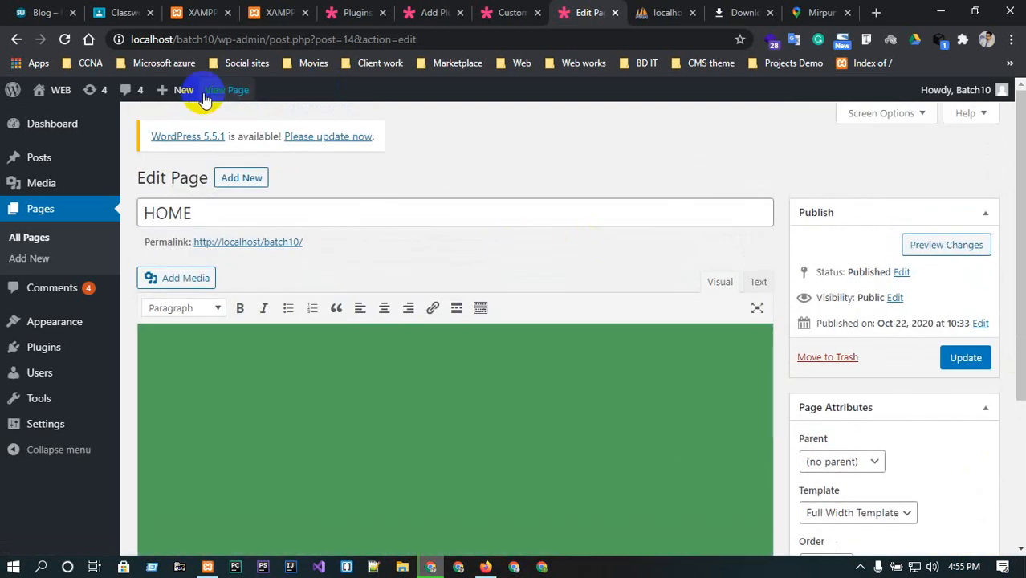
left_click(66, 40)
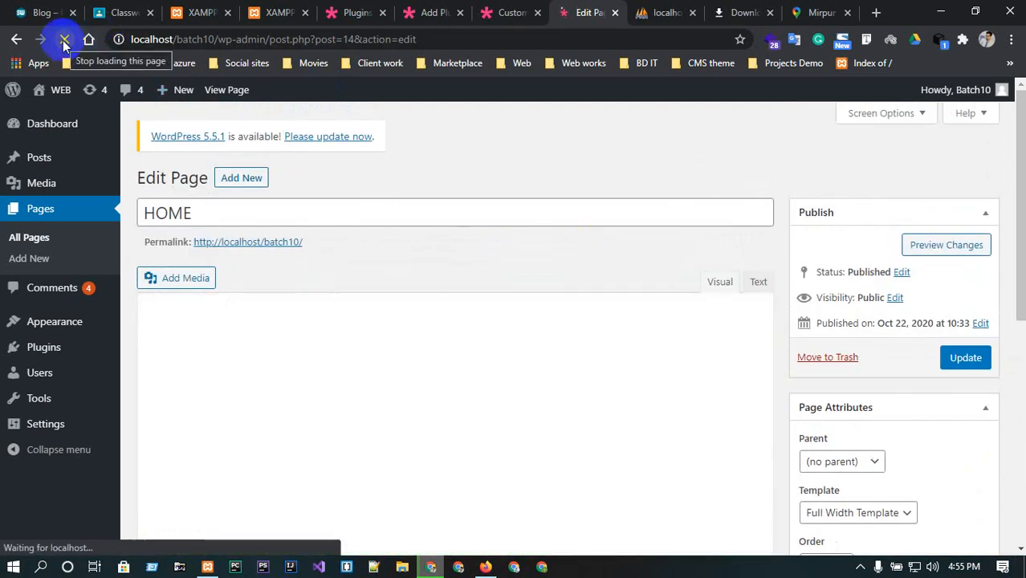
scroll(371, 311, "down", 2)
scroll(371, 312, "up", 2)
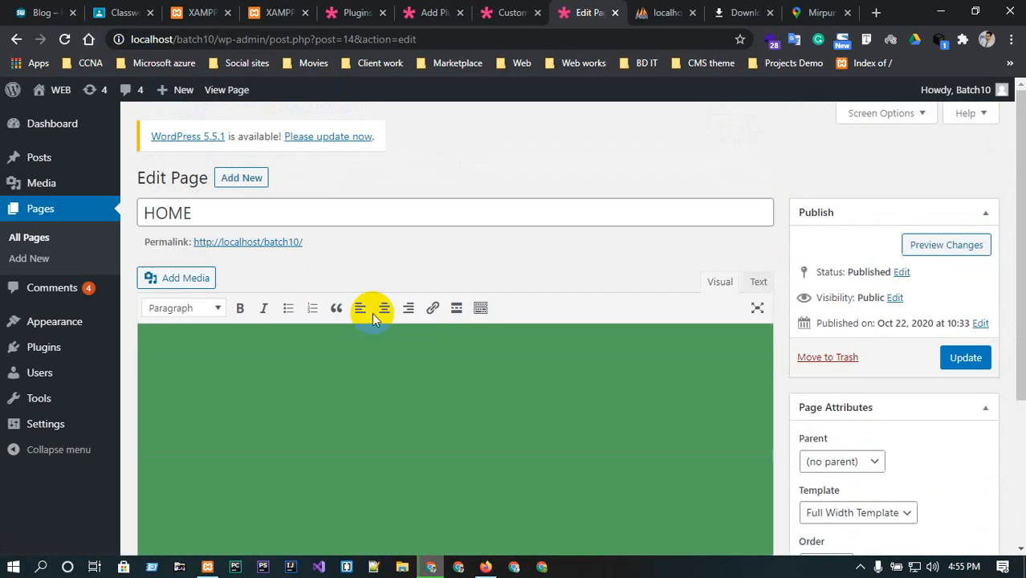
Open the Classic Editor plugin's settings and allow users to switch editors.
mouse_move(42, 359)
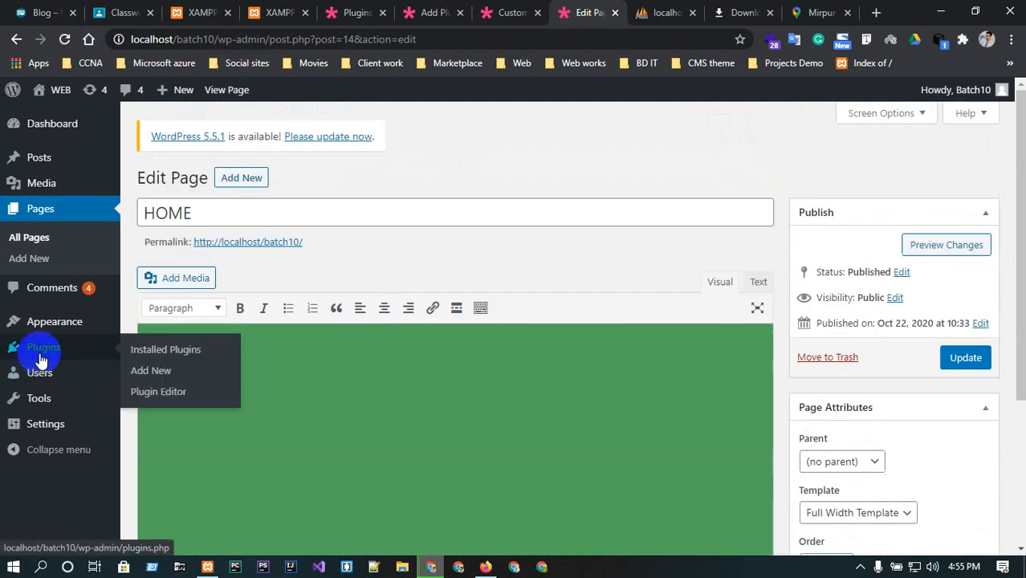
scroll(458, 387, "down", 2)
scroll(458, 386, "up", 2)
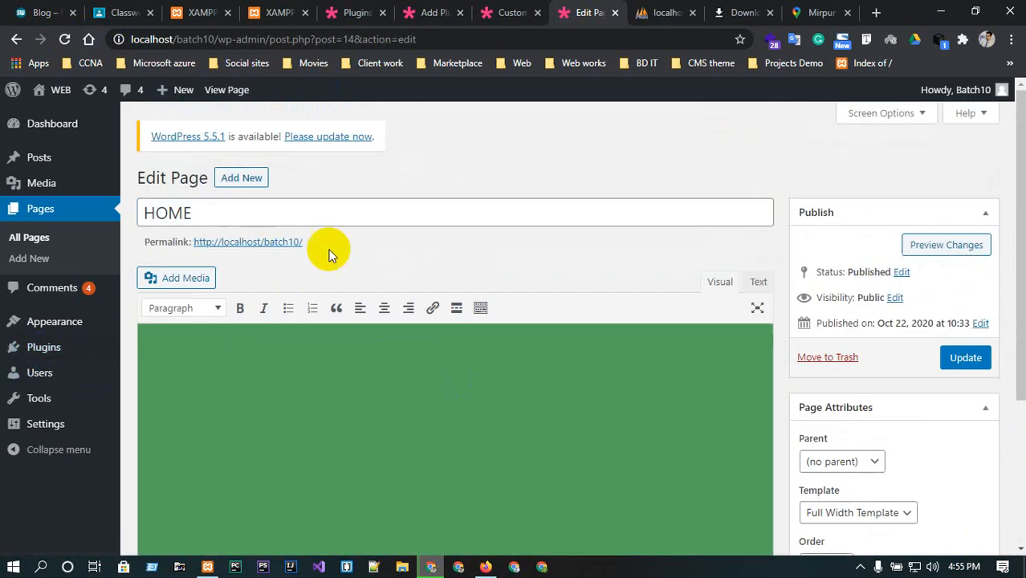
left_click(38, 325)
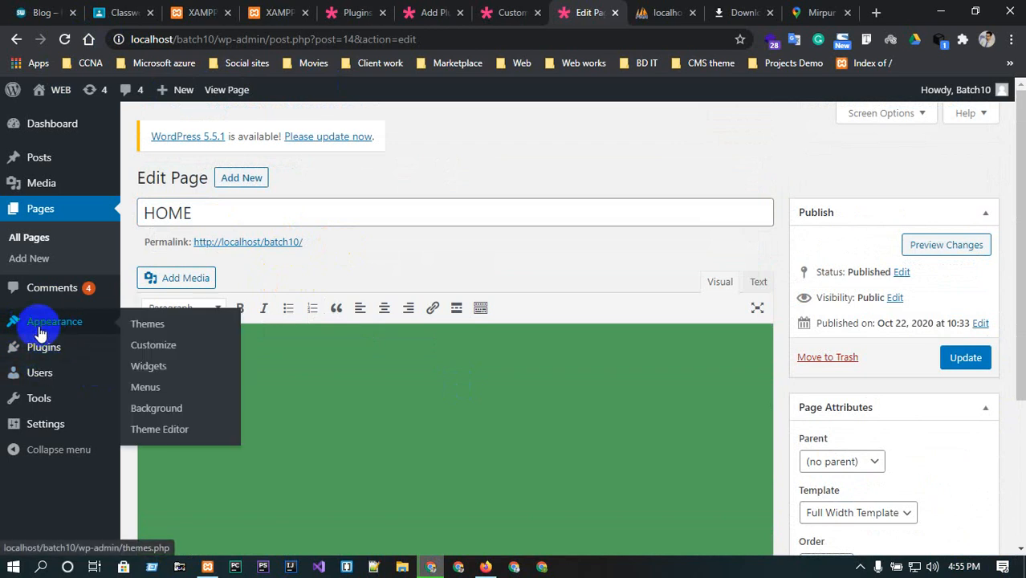
mouse_move(35, 357)
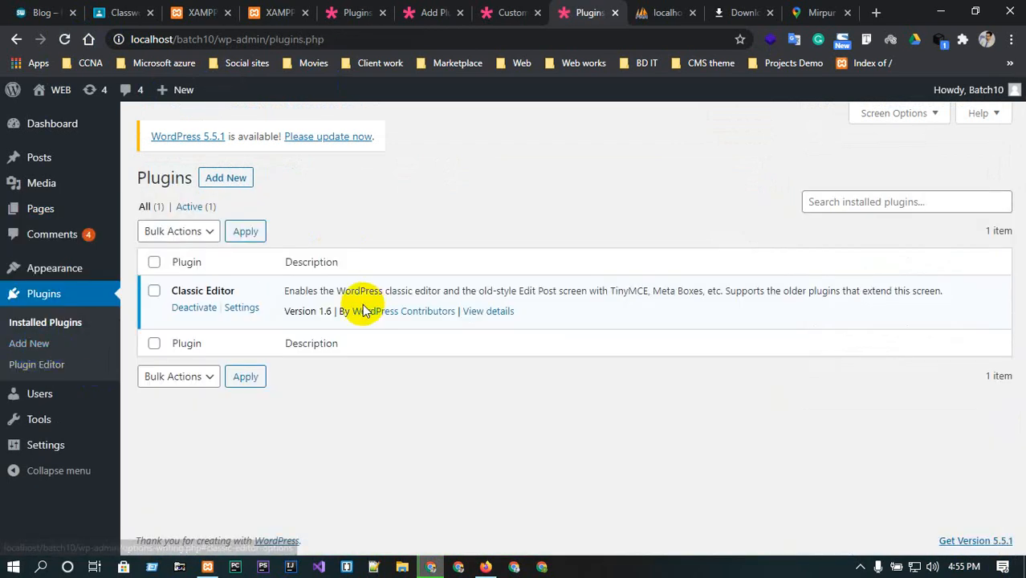
left_click(242, 308)
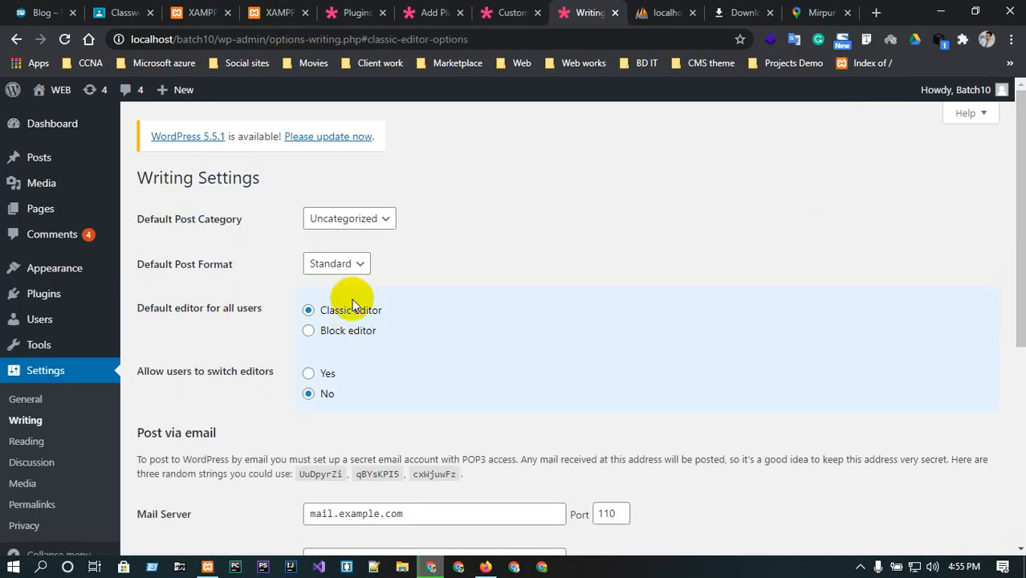
left_click(353, 225)
left_click(353, 225)
left_click(353, 223)
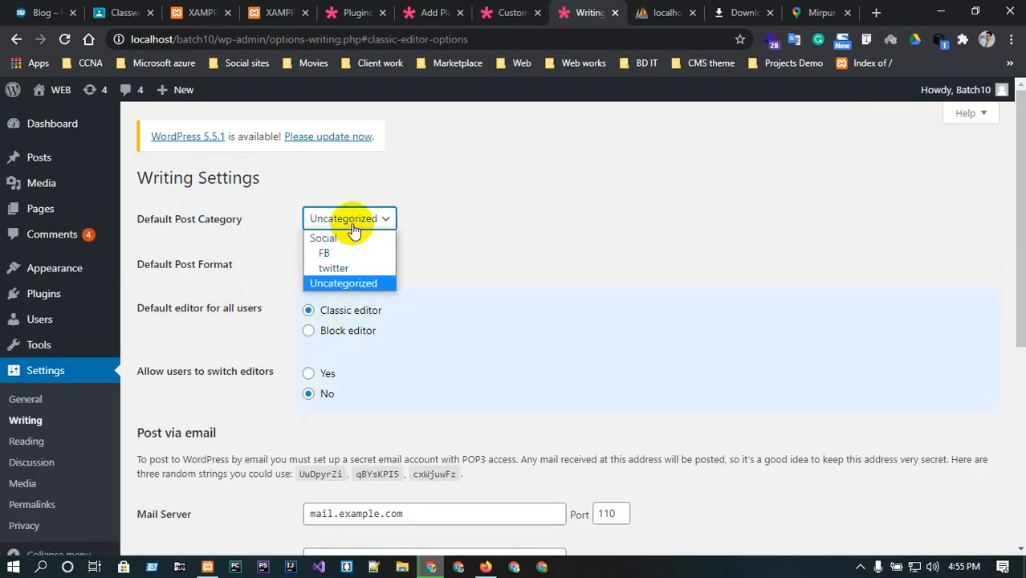
left_click(353, 223)
left_click(347, 263)
left_click(351, 264)
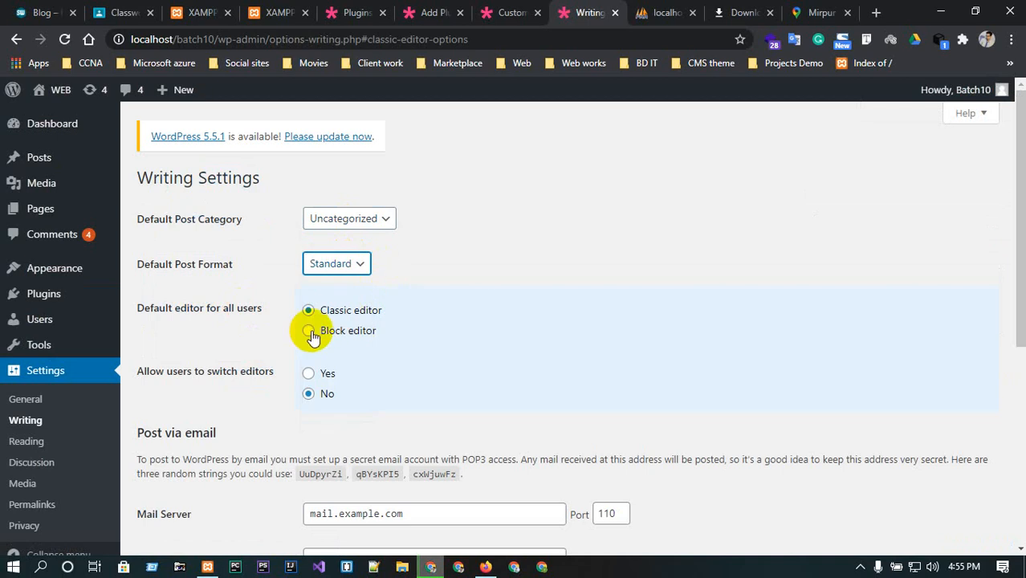
left_click(309, 375)
scroll(313, 376, "down", 1)
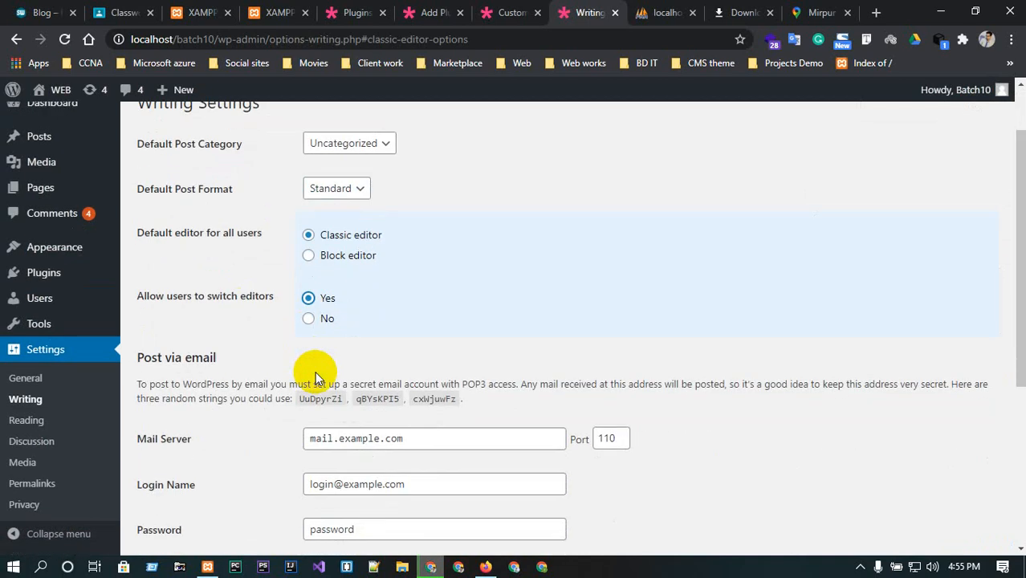
Save the Writing settings with the classic editor as default and editor switching allowed.
scroll(316, 375, "down", 1)
scroll(311, 373, "up", 2)
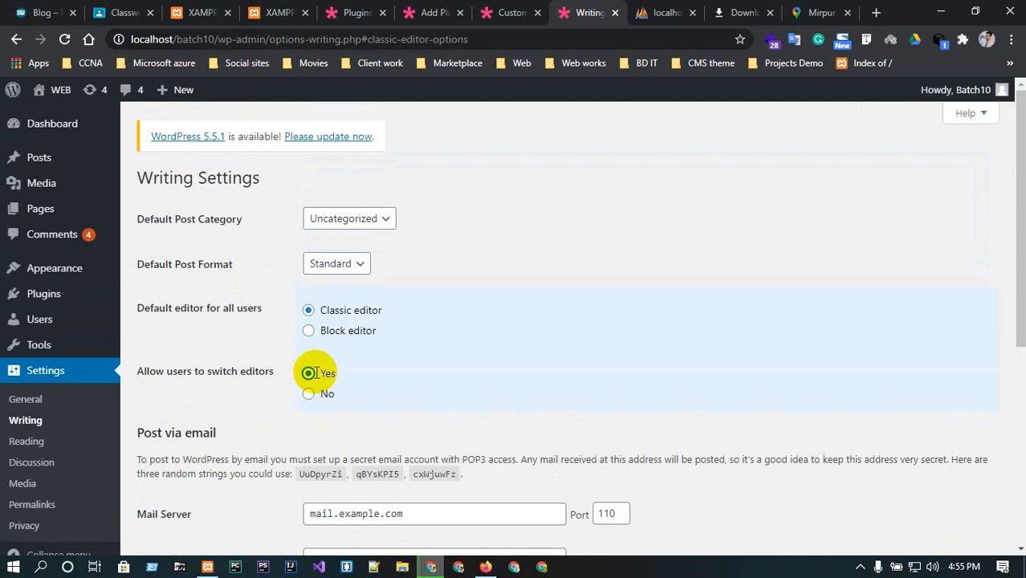
scroll(503, 276, "down", 5)
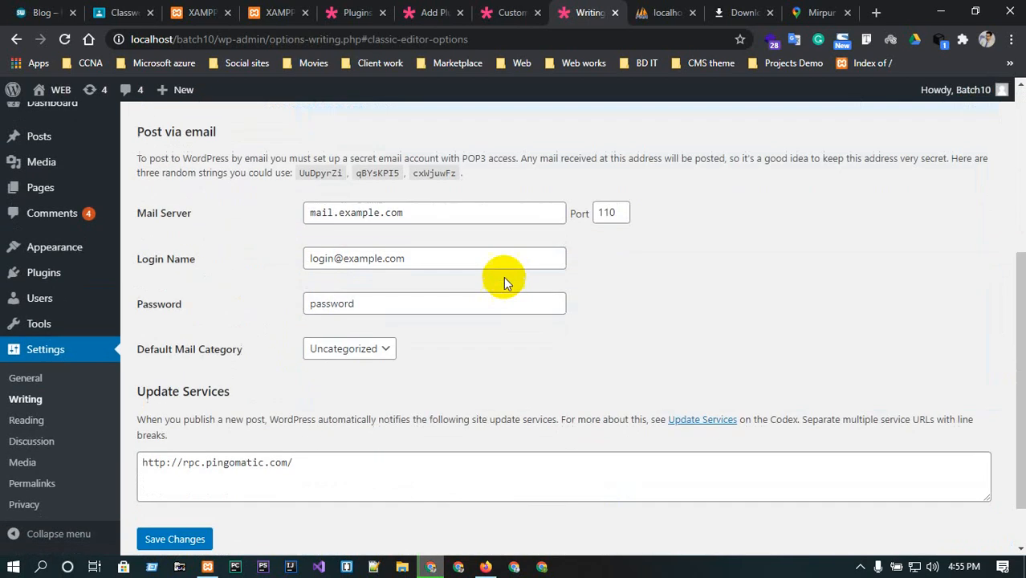
scroll(414, 332, "up", 5)
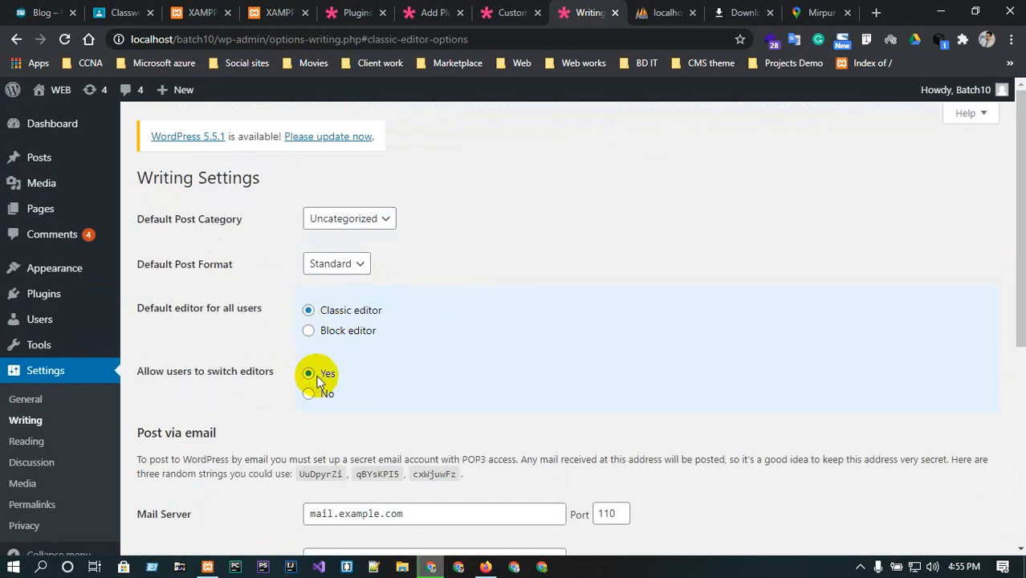
scroll(526, 338, "down", 5)
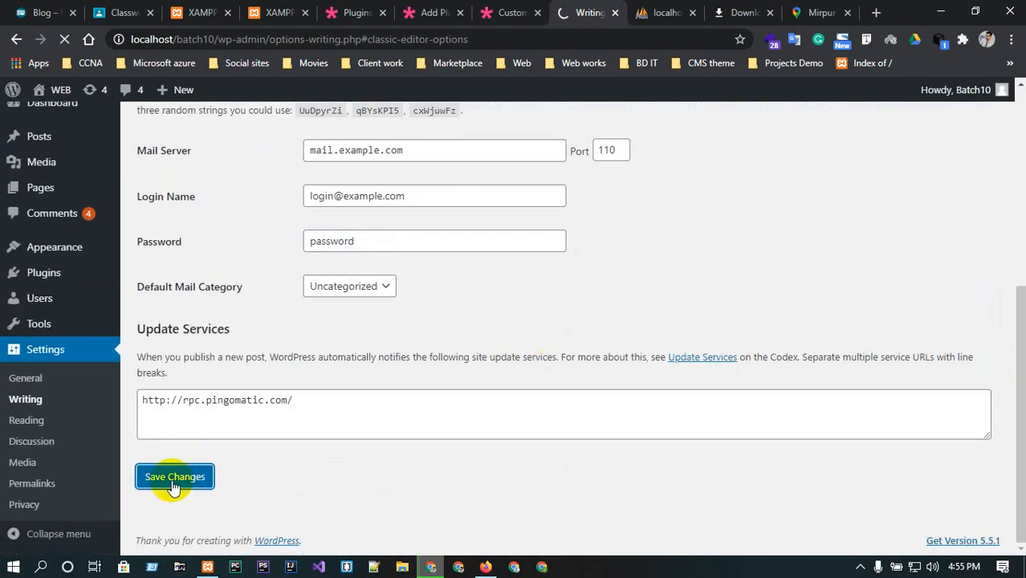
Reopen the HOME page in the classic editor and switch it to the block editor.
left_click(651, 12)
left_click(603, 12)
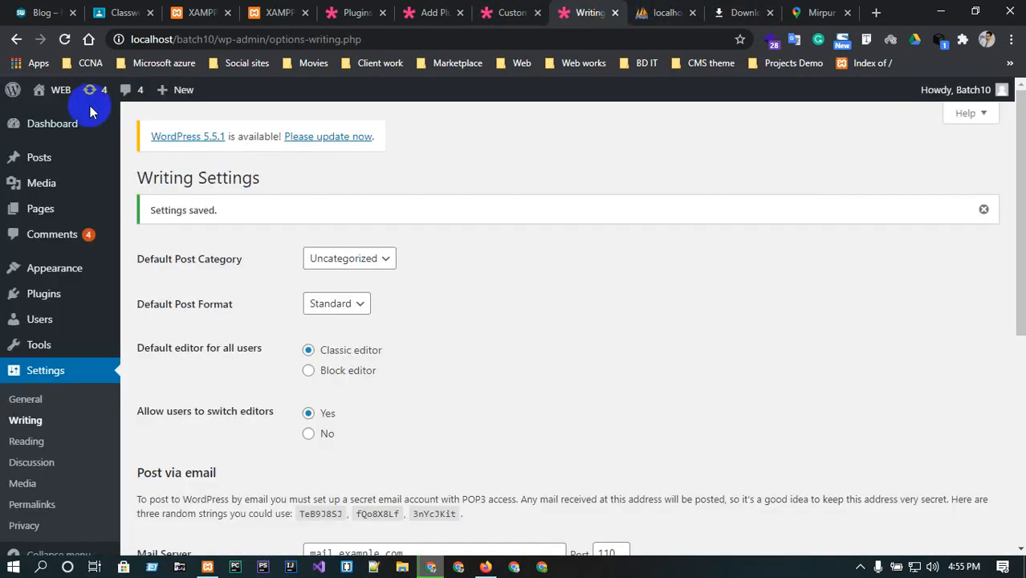
mouse_move(76, 92)
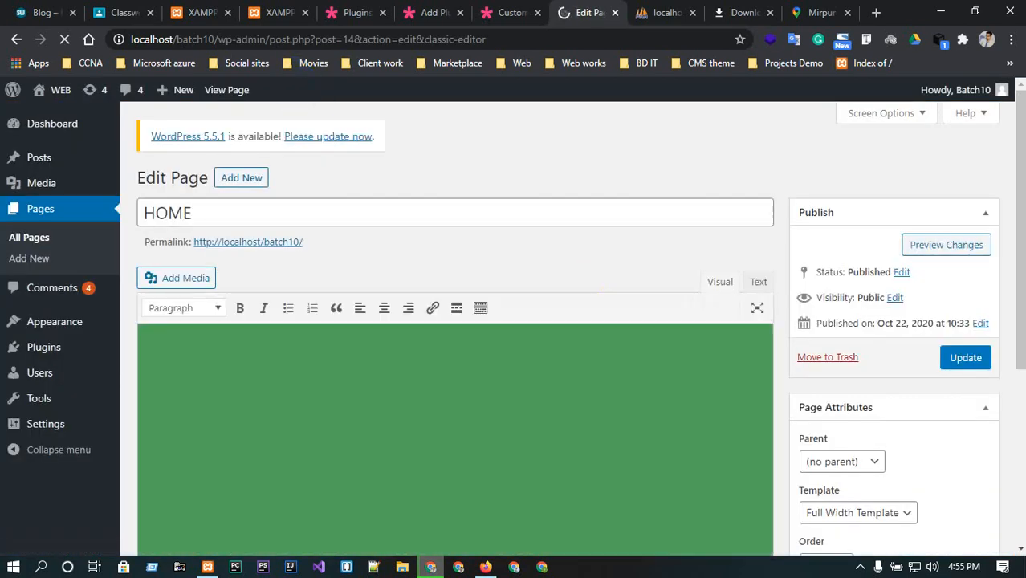
scroll(694, 321, "down", 4)
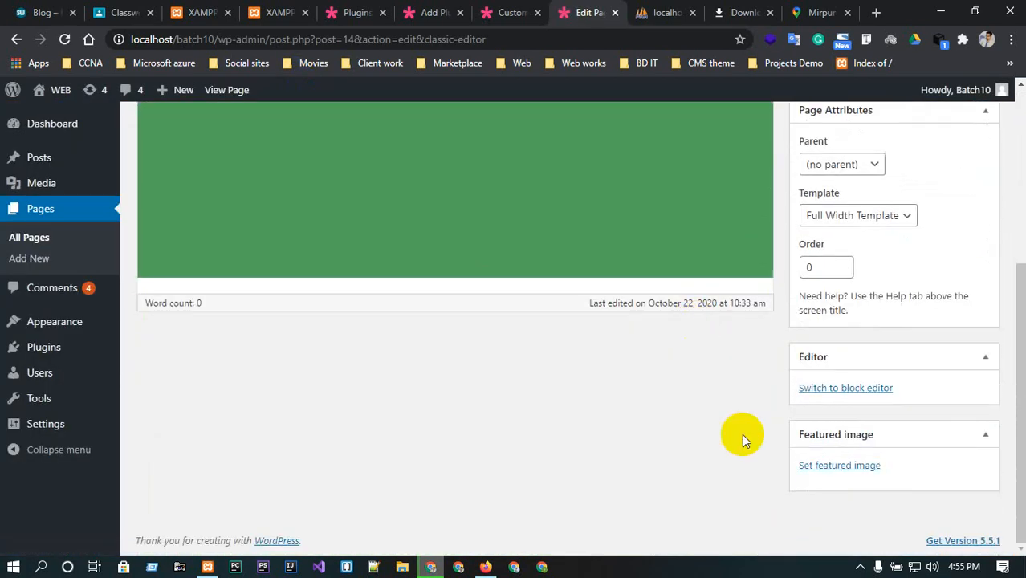
scroll(646, 458, "up", 5)
scroll(646, 459, "down", 5)
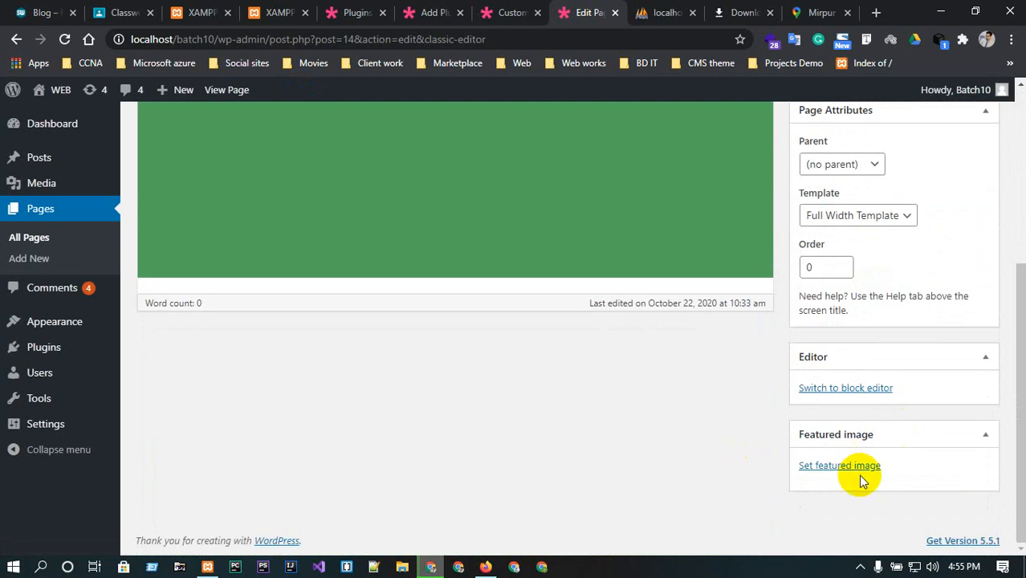
left_click(915, 358)
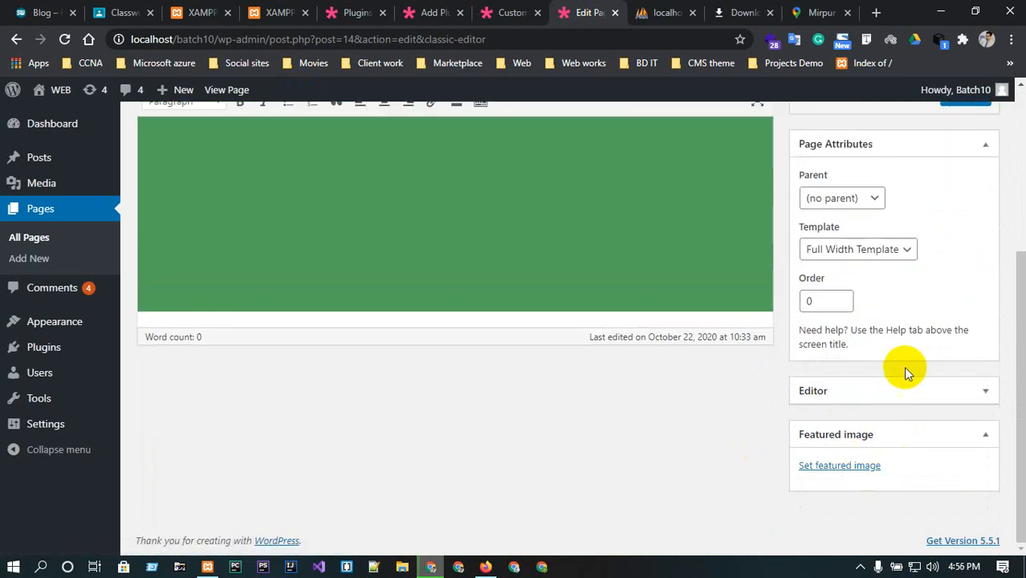
left_click(883, 388)
left_click(848, 423)
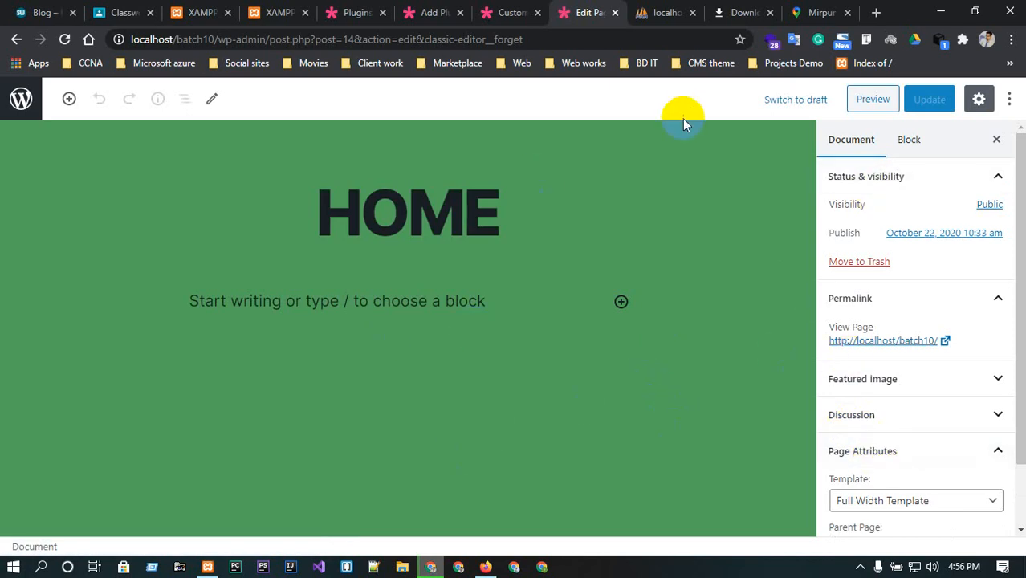
Return to the dashboard through the live site and review the General Settings site title, addresses and administration email.
left_click(13, 39)
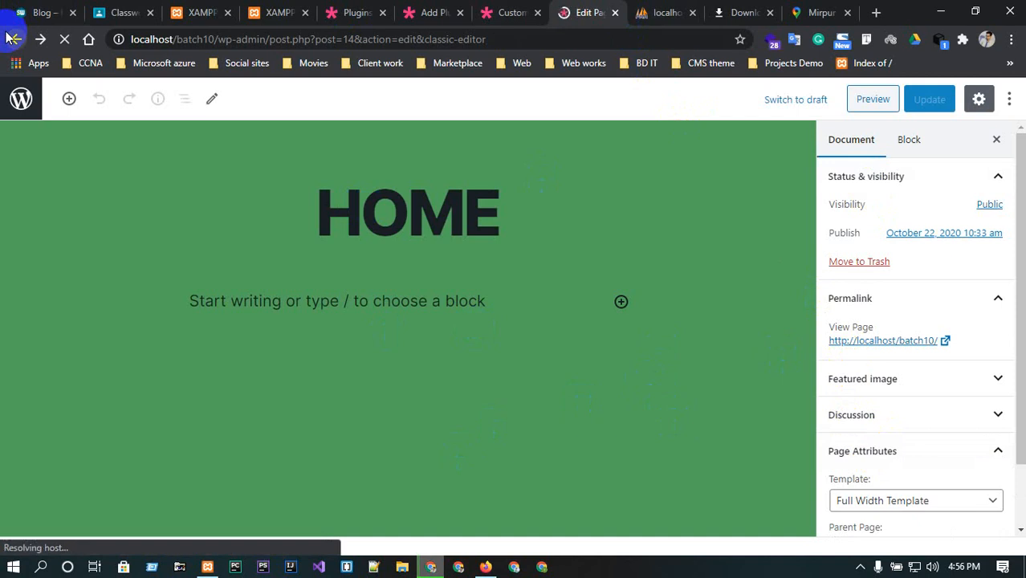
left_click(14, 40)
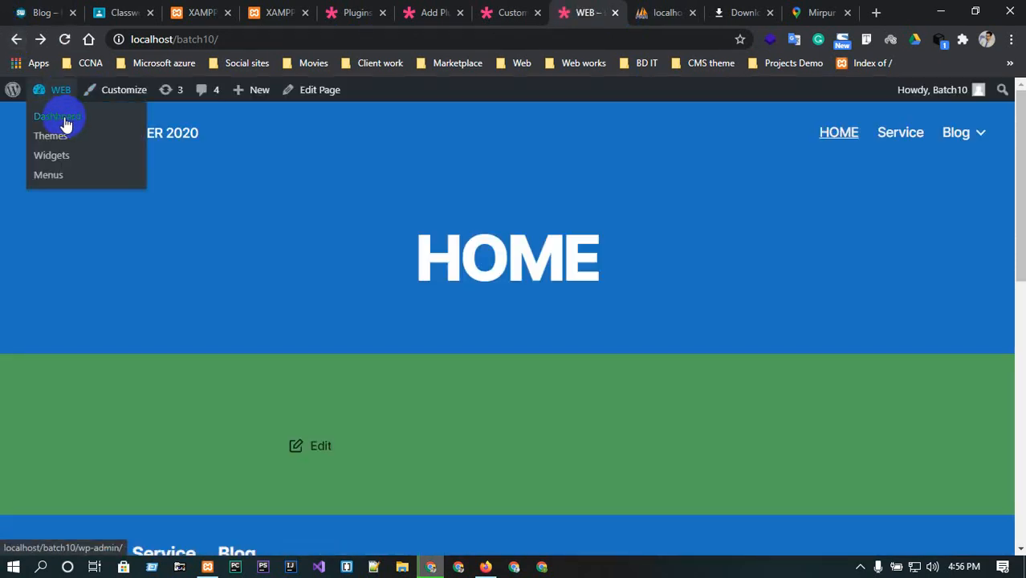
left_click(64, 119)
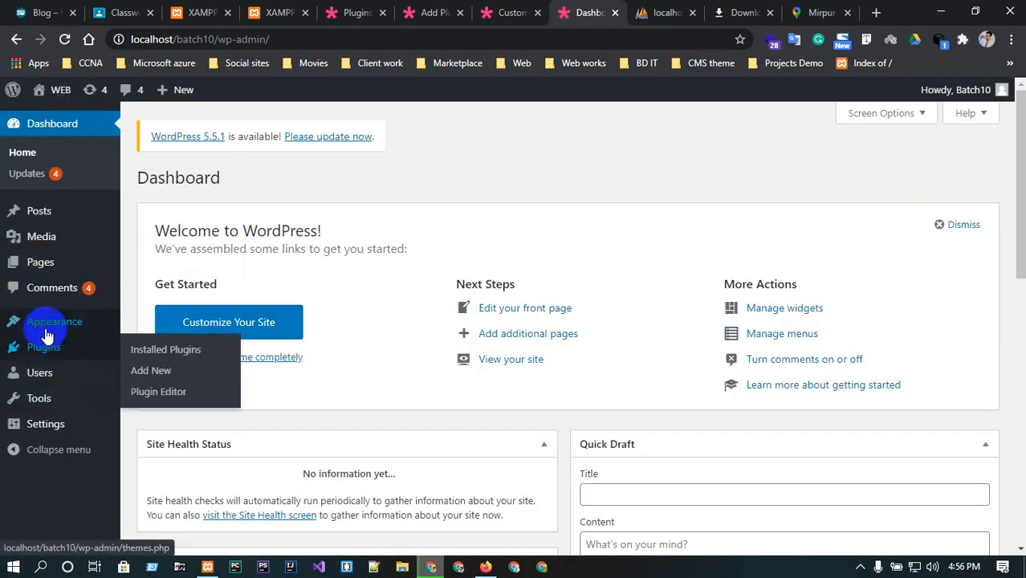
mouse_move(48, 335)
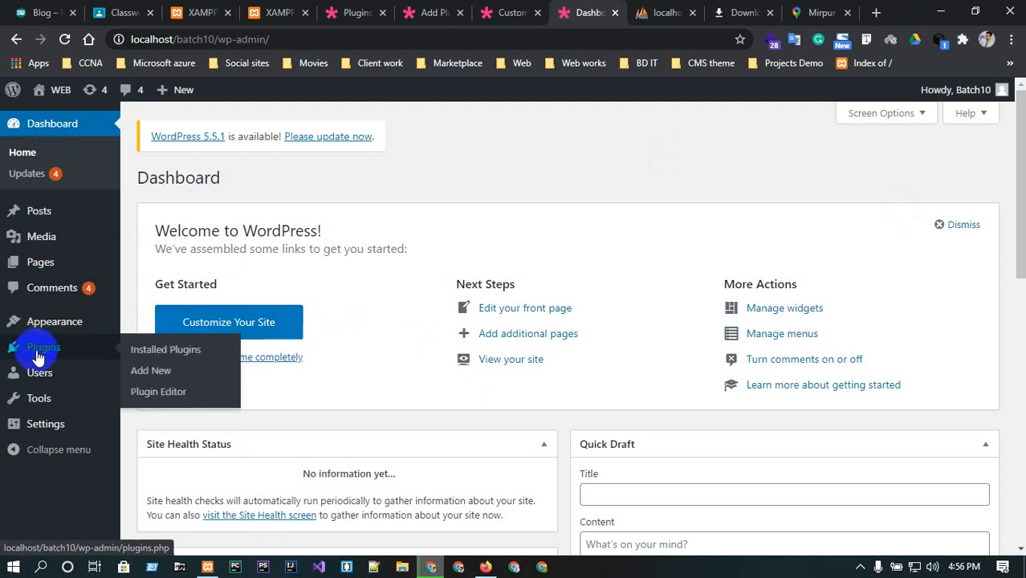
mouse_move(44, 430)
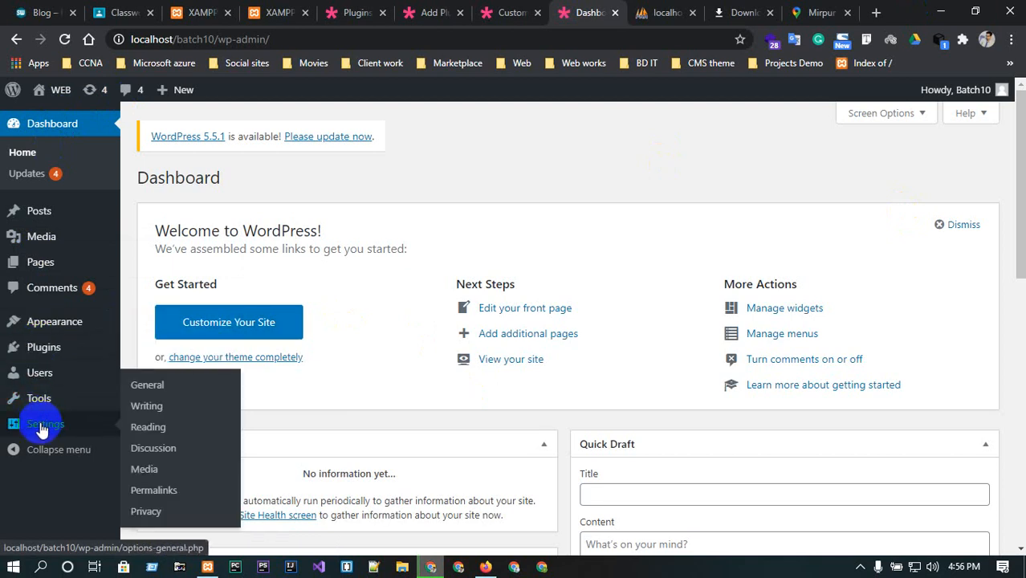
left_click(152, 385)
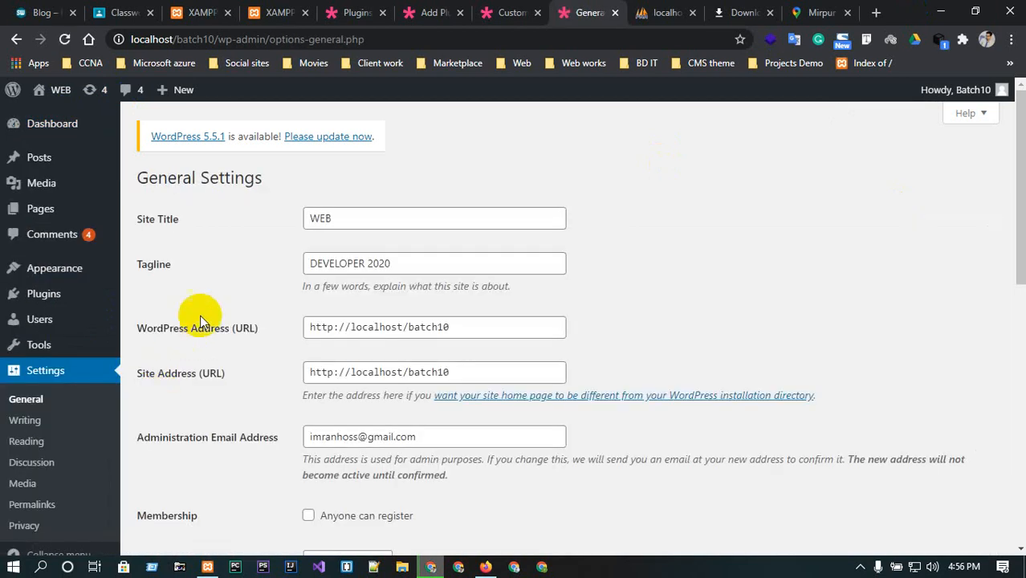
left_click(379, 218)
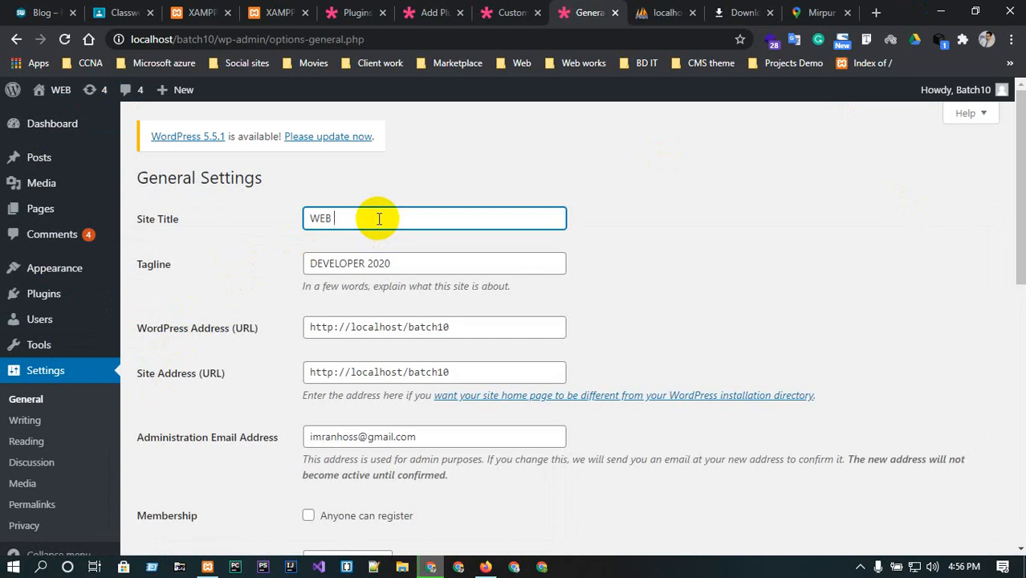
left_click(445, 326)
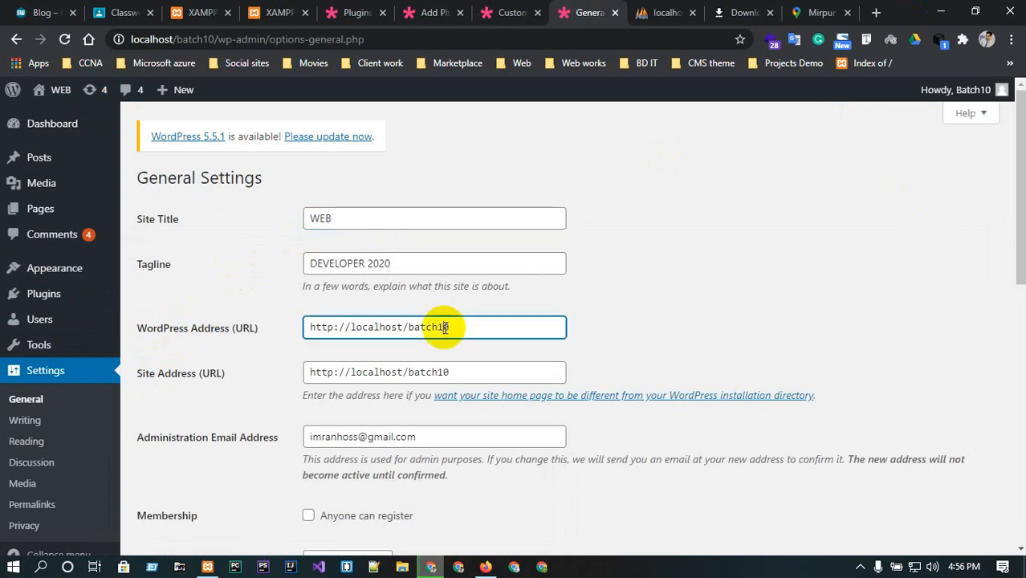
triple_click(424, 431)
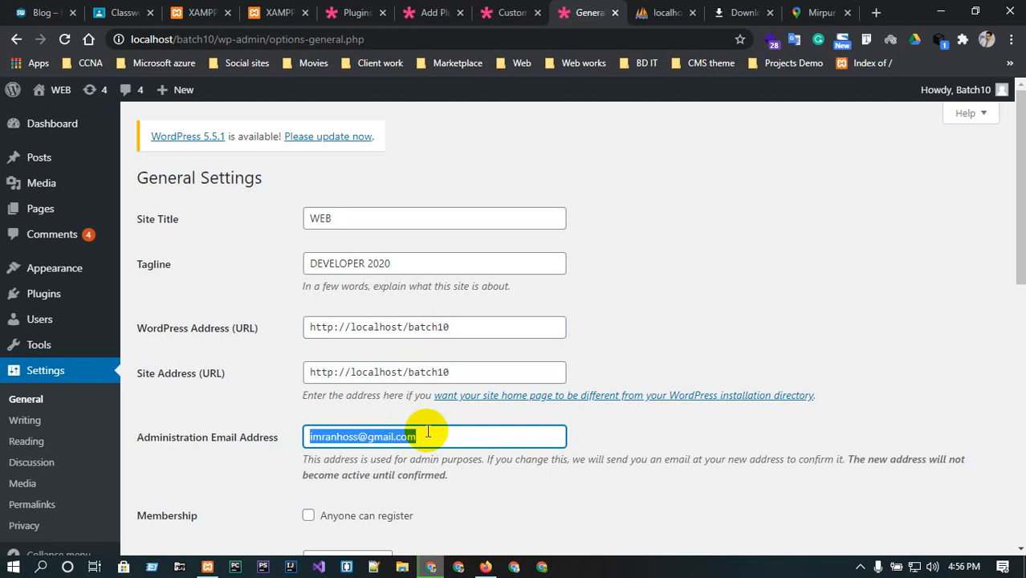
scroll(426, 431, "down", 2)
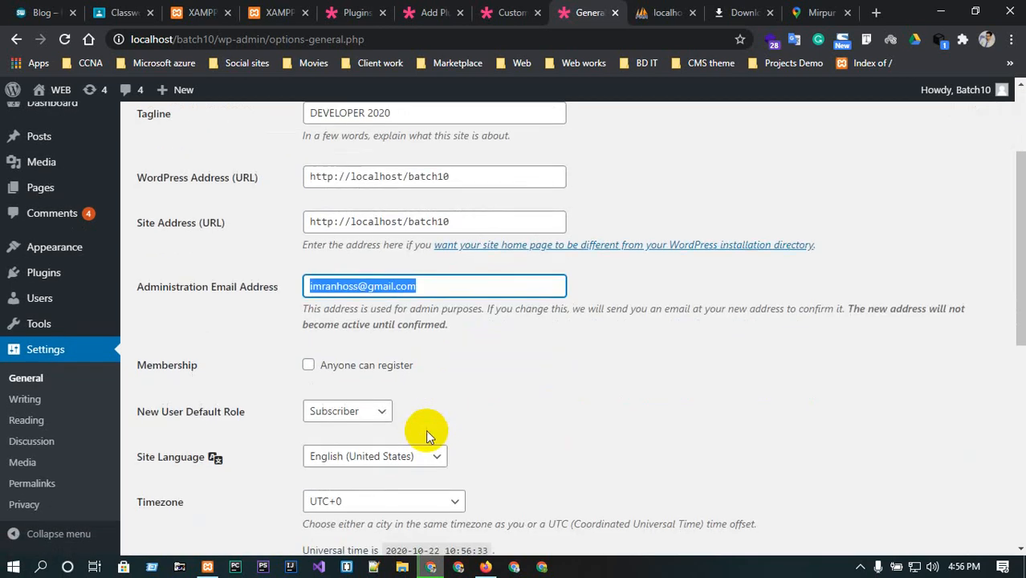
Set the New User Default Role to Editor.
left_click(381, 420)
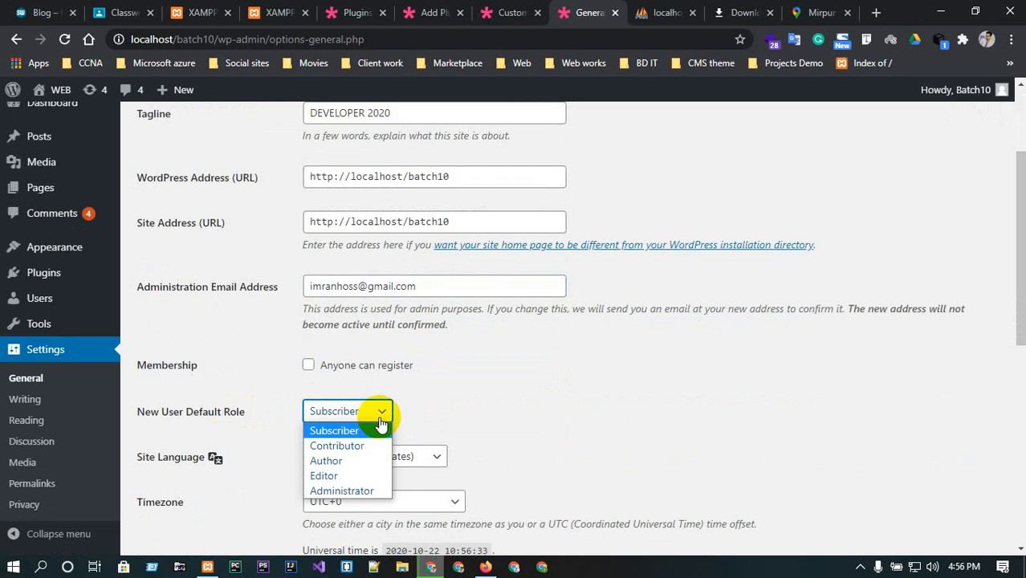
left_click(426, 399)
left_click(371, 410)
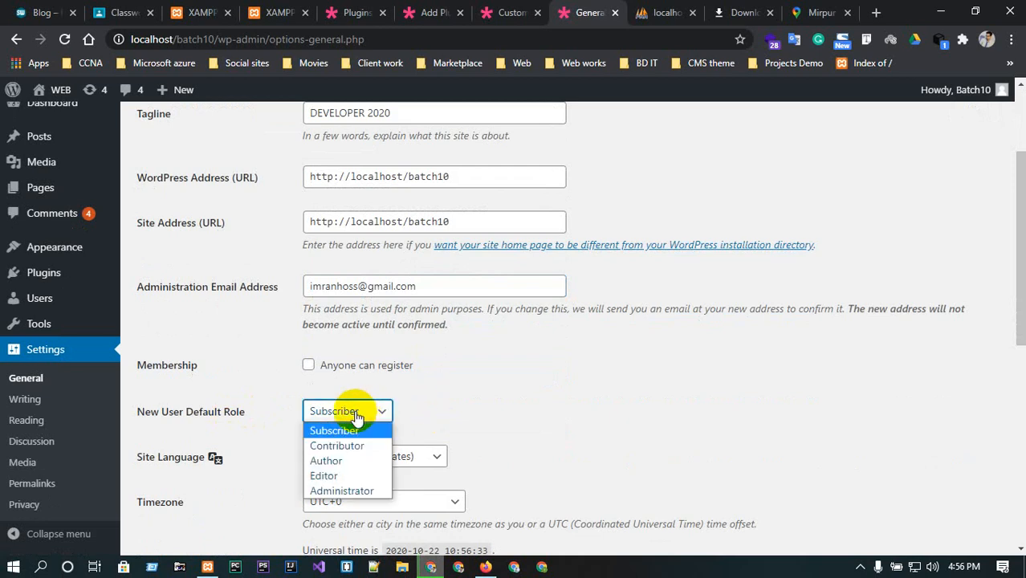
left_click(343, 476)
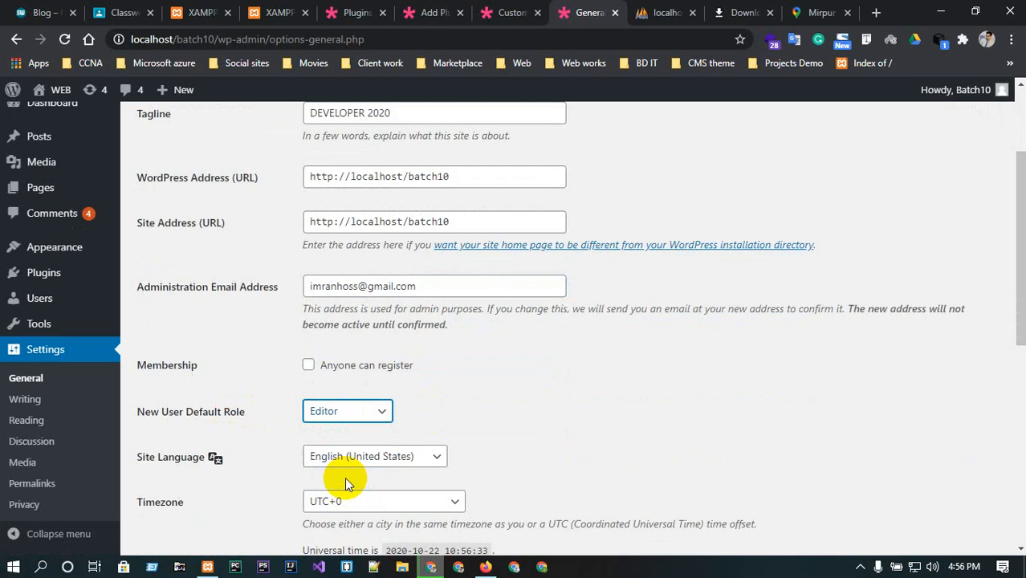
scroll(346, 474, "down", 3)
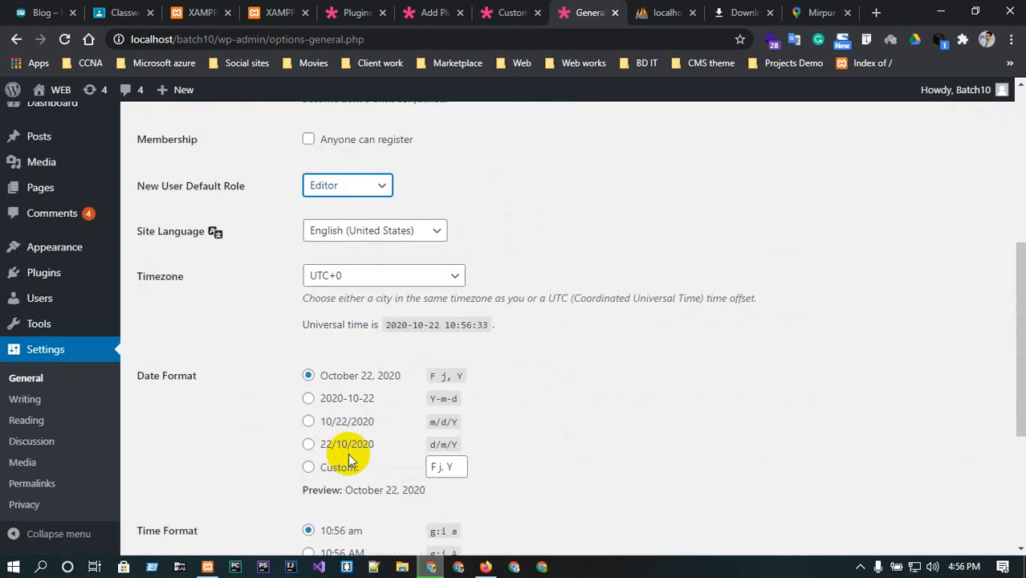
scroll(350, 459, "down", 3)
scroll(349, 460, "up", 3)
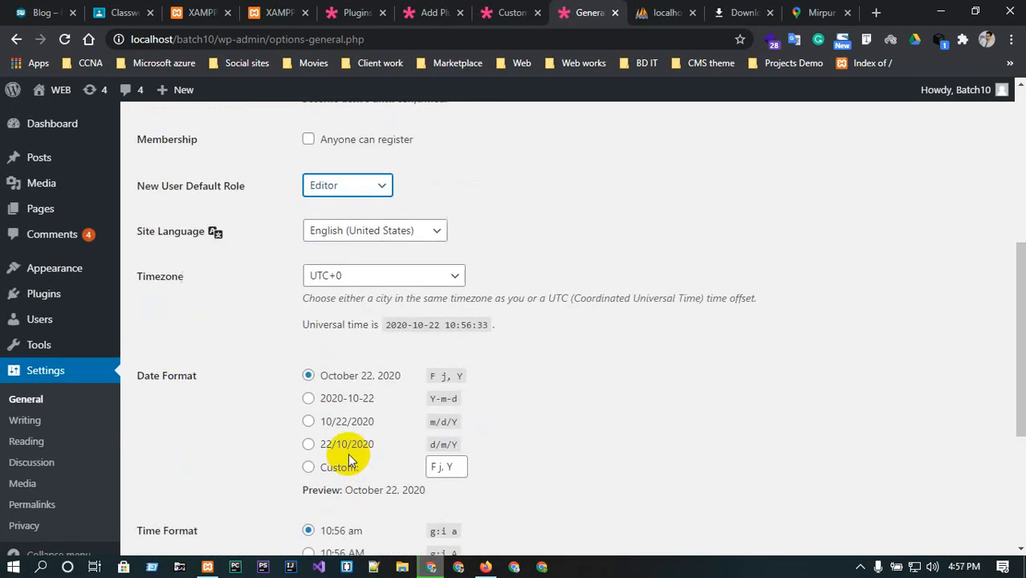
Open Writing Settings and examine the Post via email mail server, login name and password fields.
left_click(25, 422)
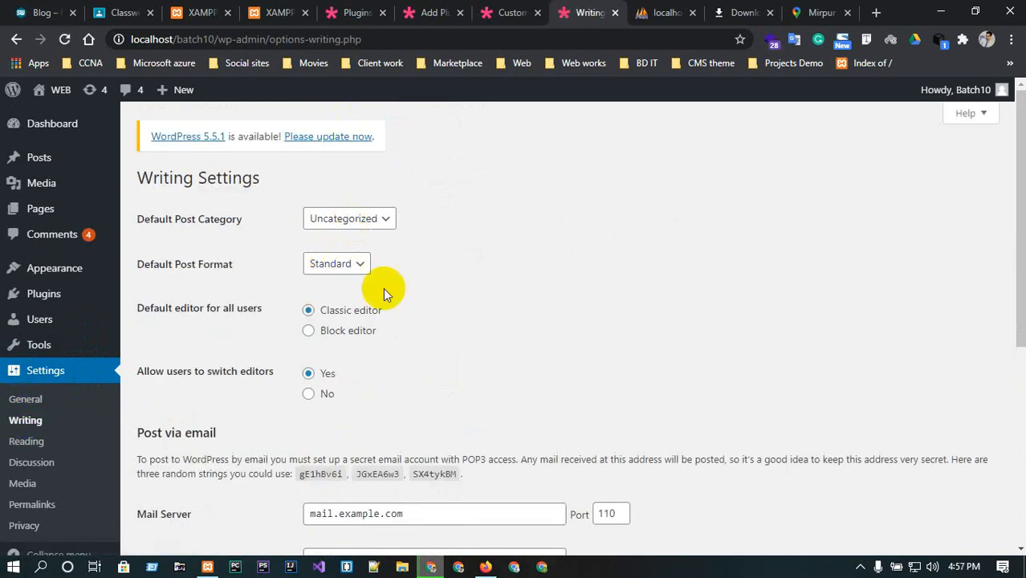
scroll(312, 341, "down", 2)
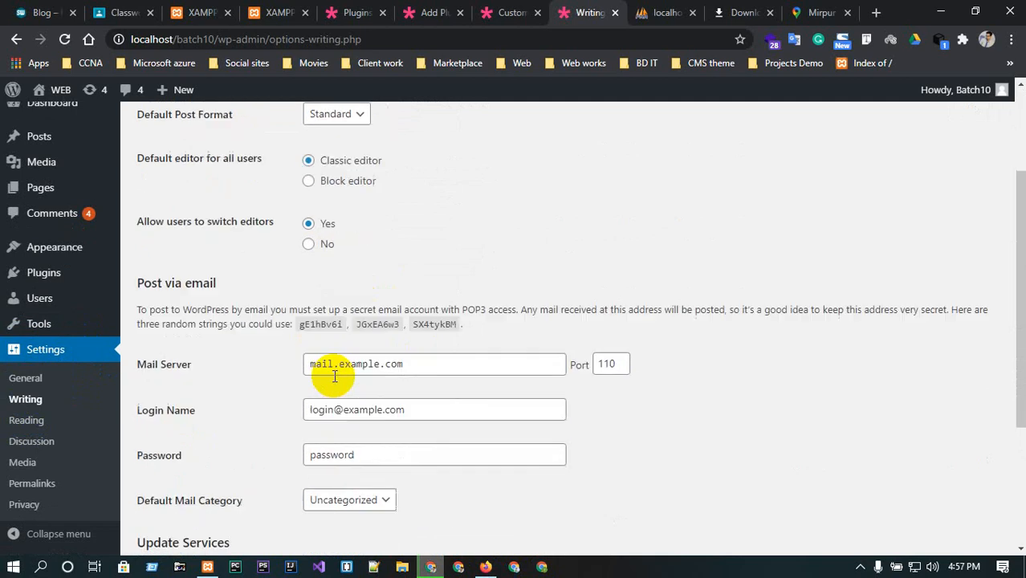
double_click(415, 362)
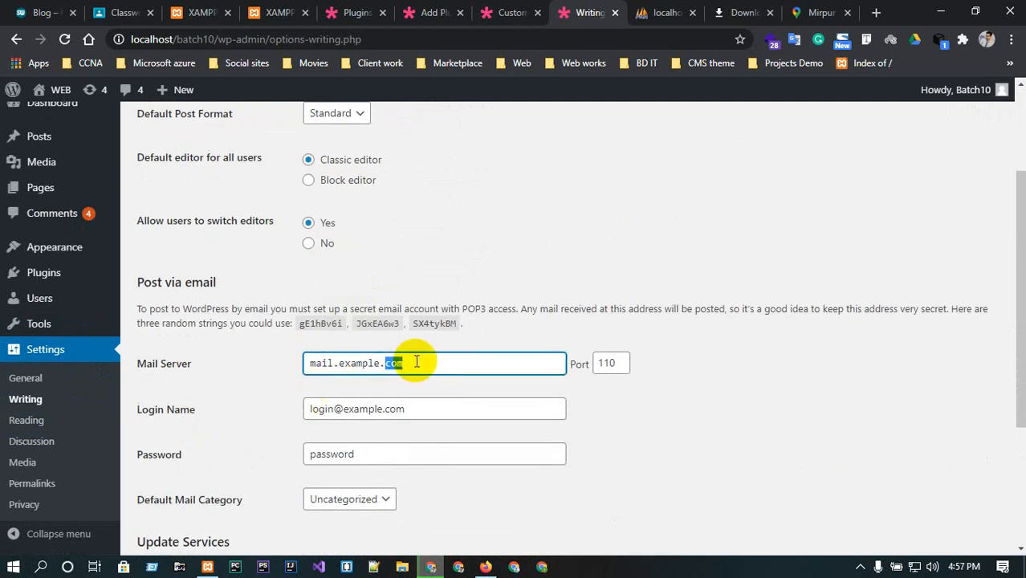
scroll(413, 353, "down", 1)
left_click(403, 333)
triple_click(403, 333)
left_click(404, 376)
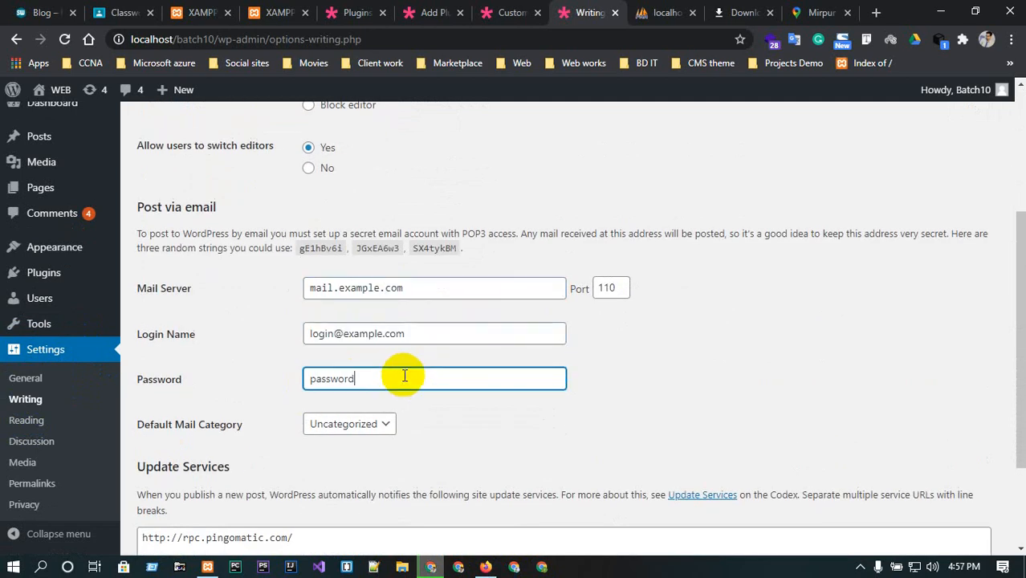
scroll(404, 376, "down", 2)
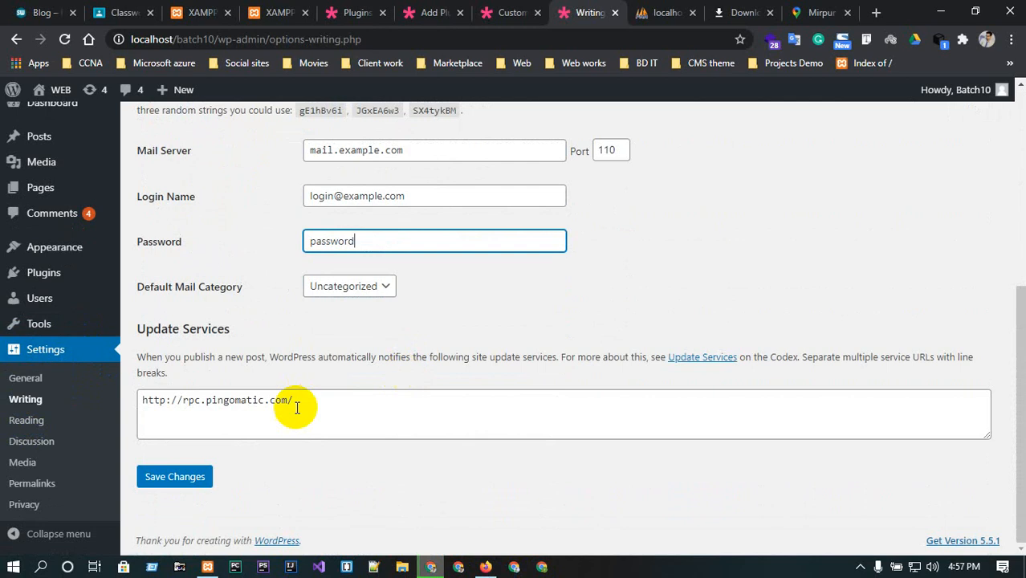
Open Reading Settings and examine the homepage display options, the homepage page list and the blog posts-per-page count.
left_click(37, 431)
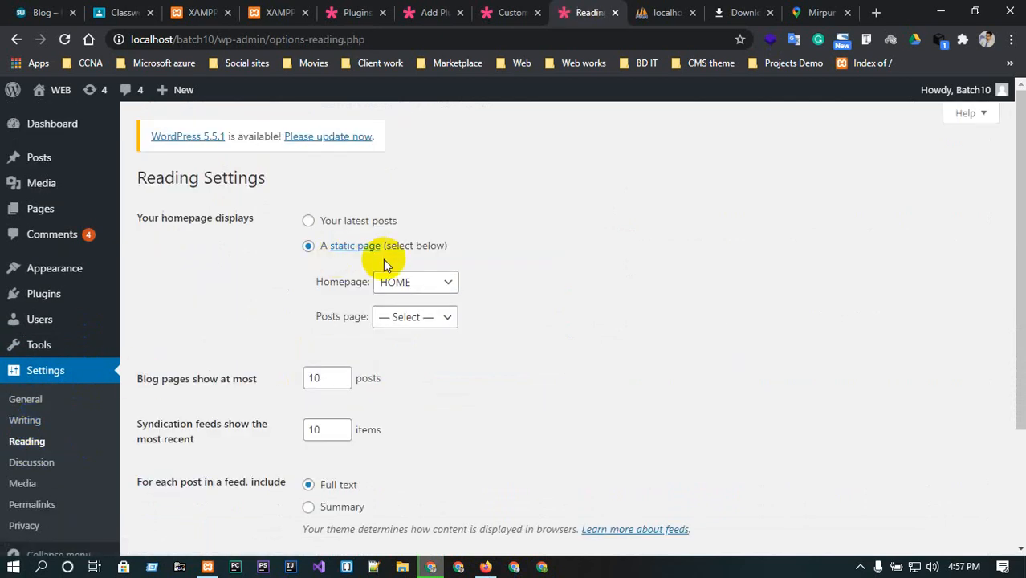
left_click(309, 222)
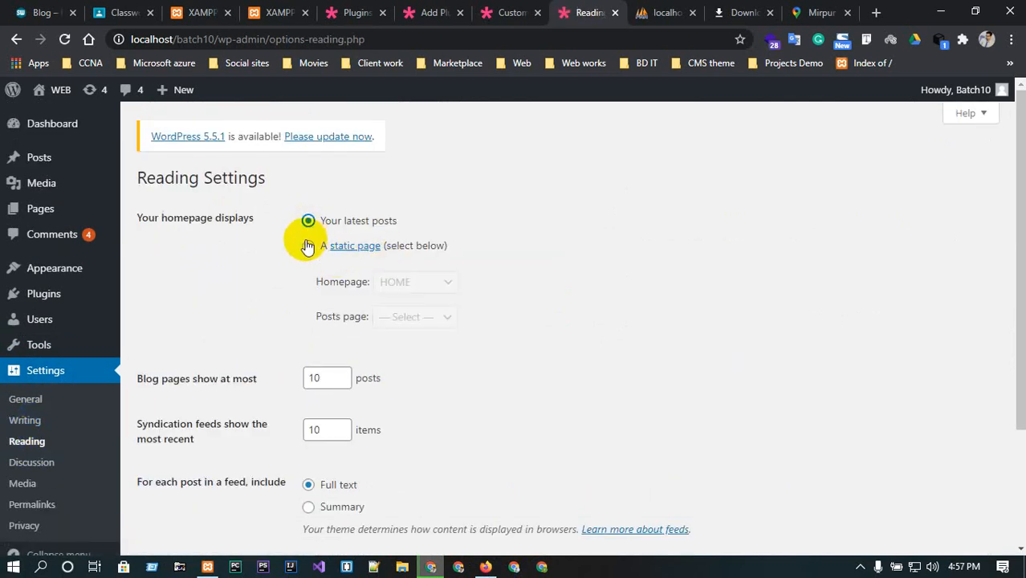
left_click(308, 244)
left_click(415, 280)
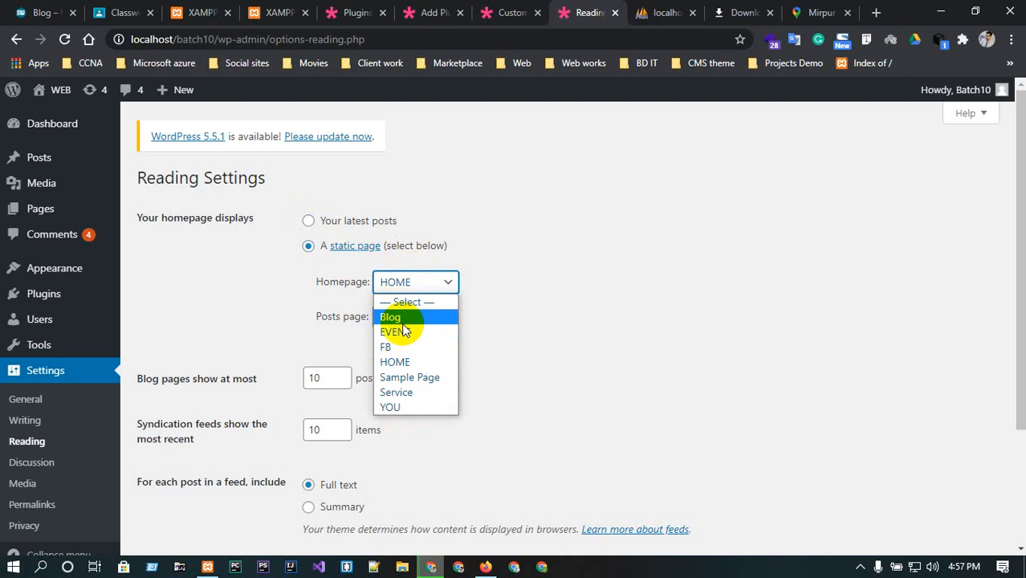
left_click(602, 293)
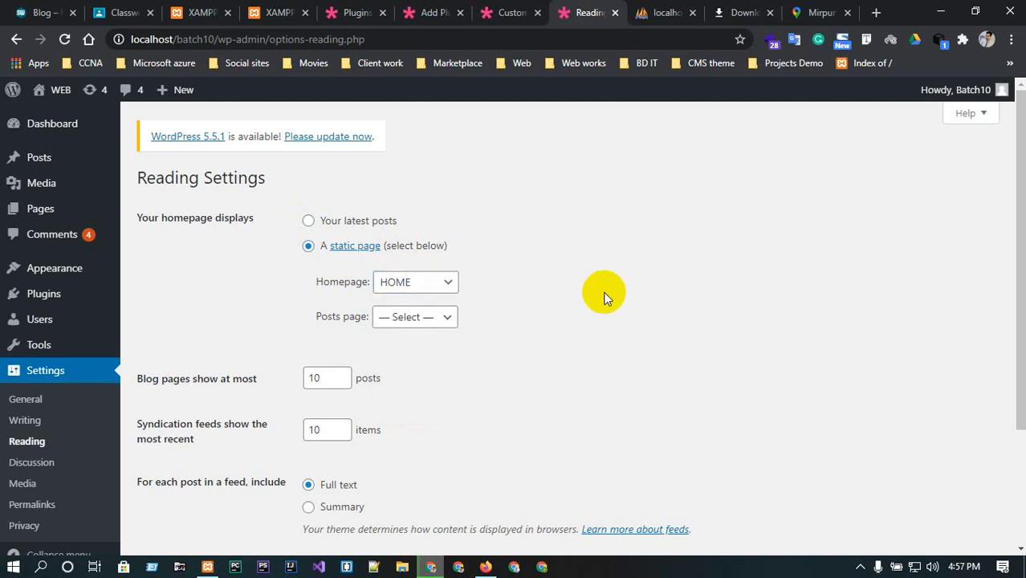
left_click(344, 374)
left_click(344, 374)
left_click(345, 374)
scroll(344, 383, "down", 2)
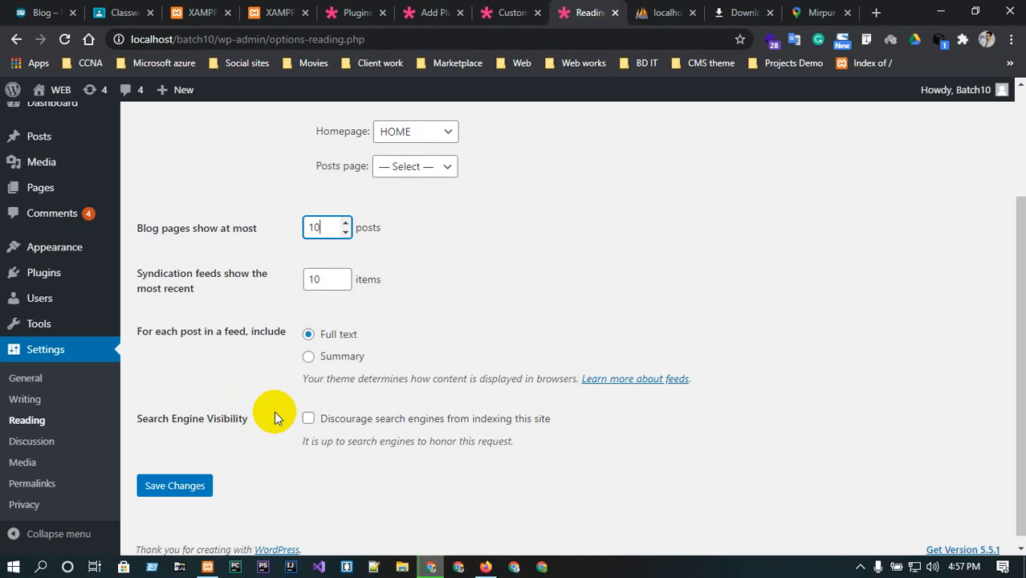
Review the Discussion Settings comment options, then open Permalink Settings.
left_click(36, 446)
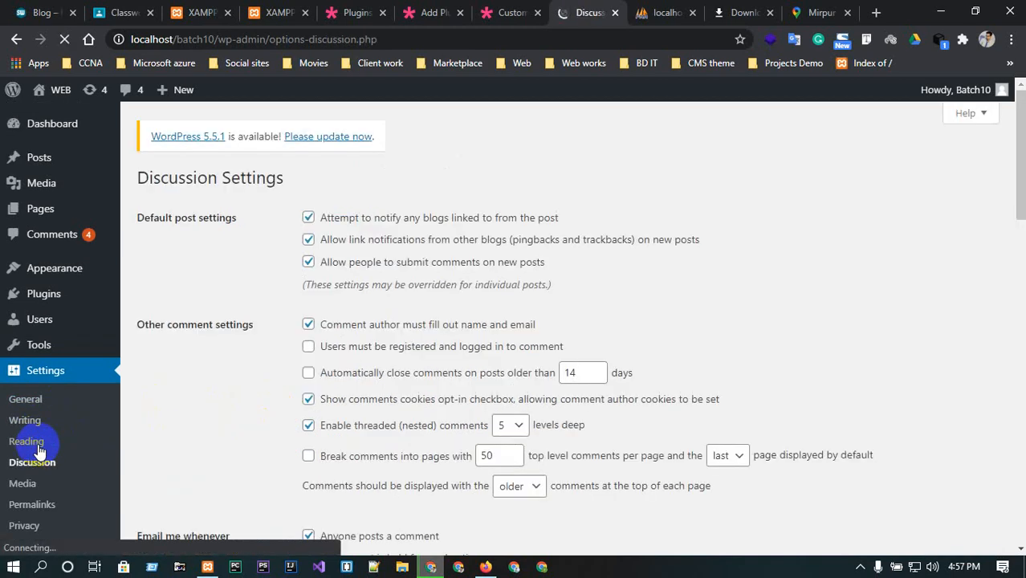
scroll(280, 365, "down", 2)
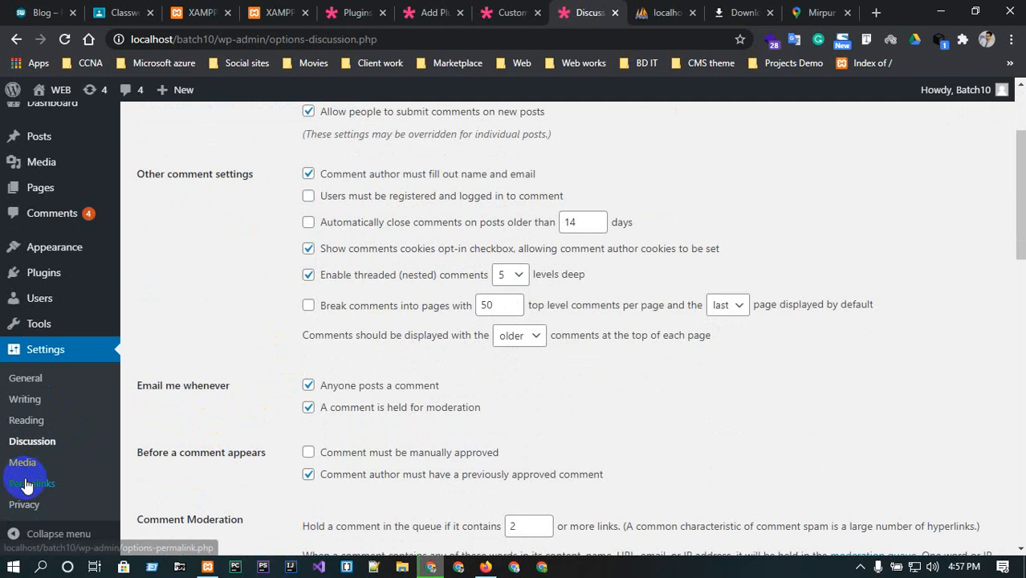
left_click(28, 486)
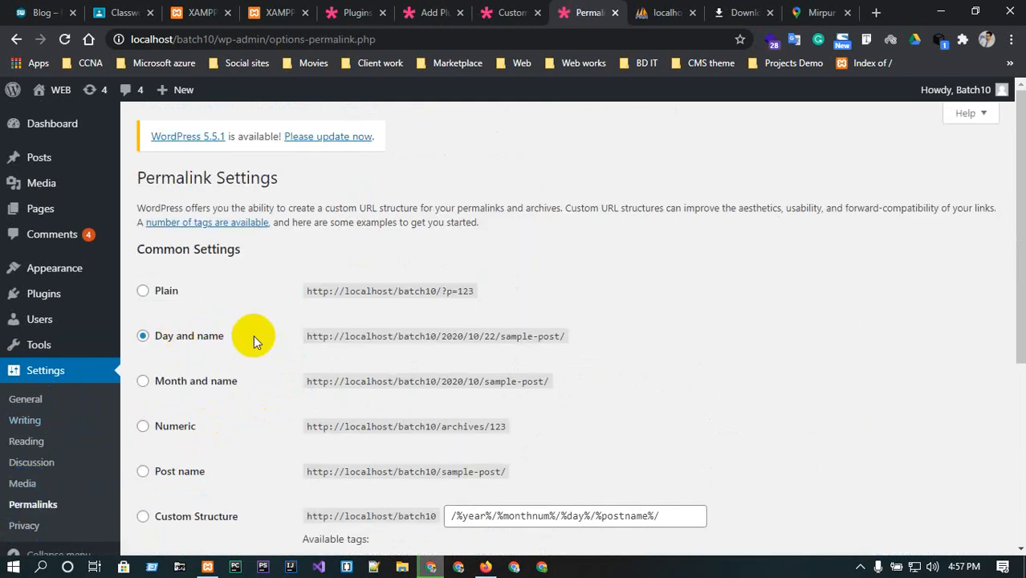
Switch between open tabs to the live site's homepage and scroll to its Recent Posts.
left_click(517, 10)
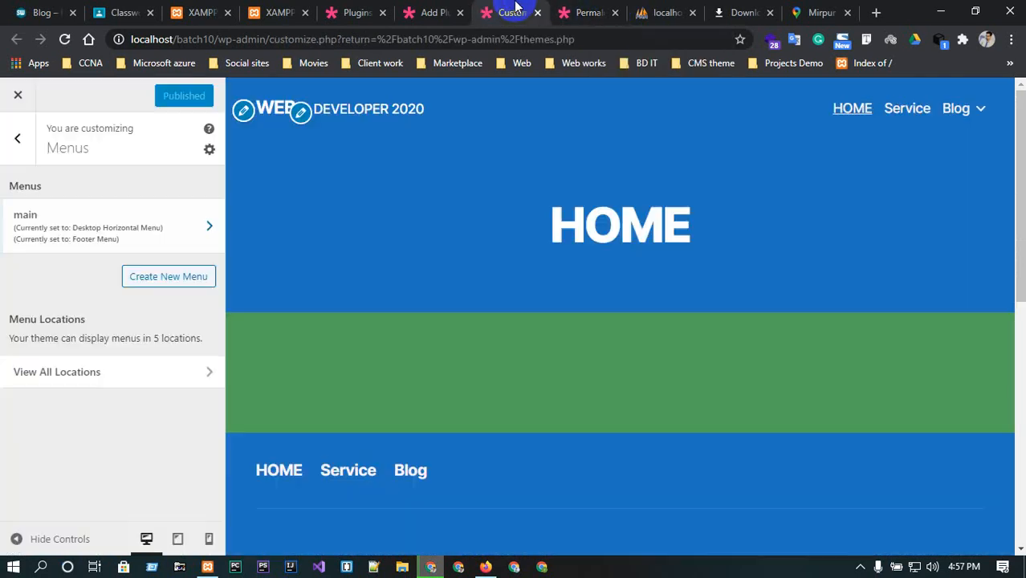
left_click(460, 8)
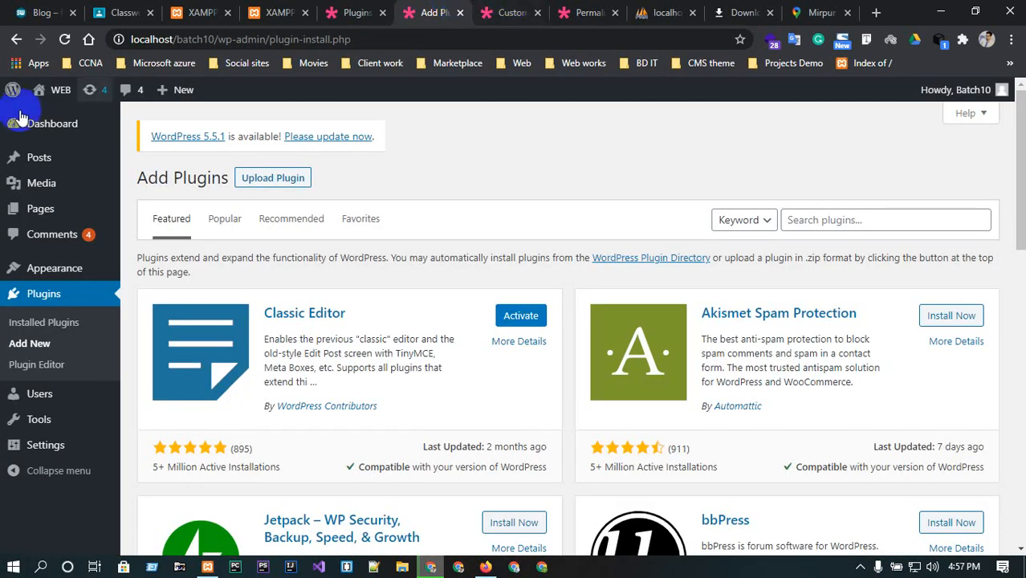
mouse_move(38, 92)
left_click(50, 123)
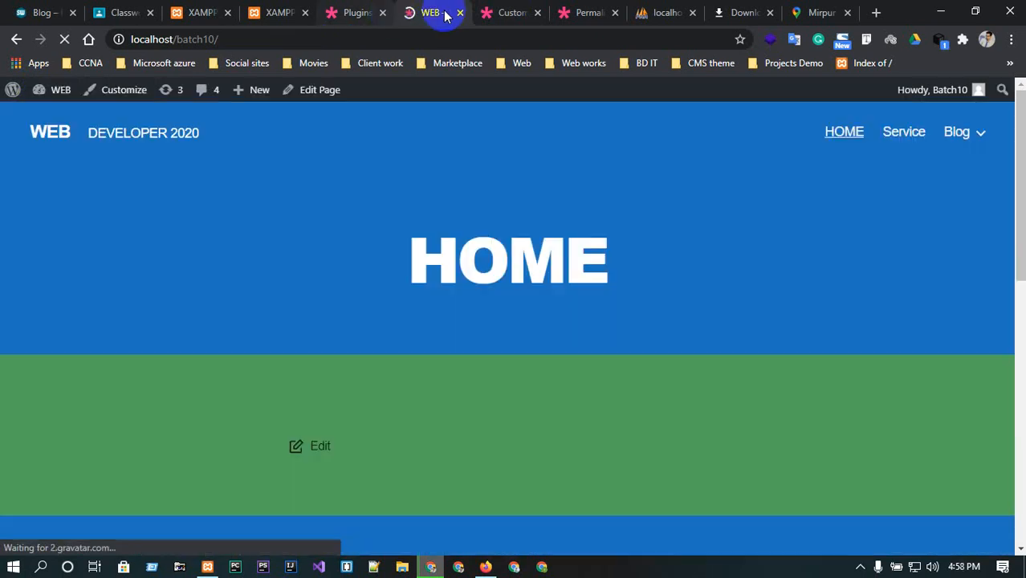
left_click_drag(447, 13, 572, 8)
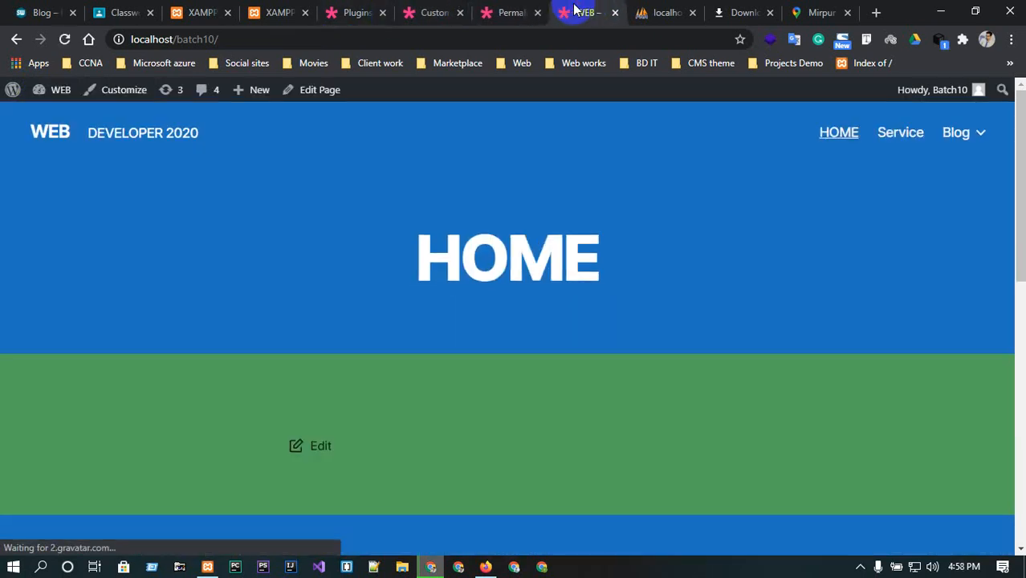
scroll(381, 401, "down", 1)
scroll(381, 394, "down", 4)
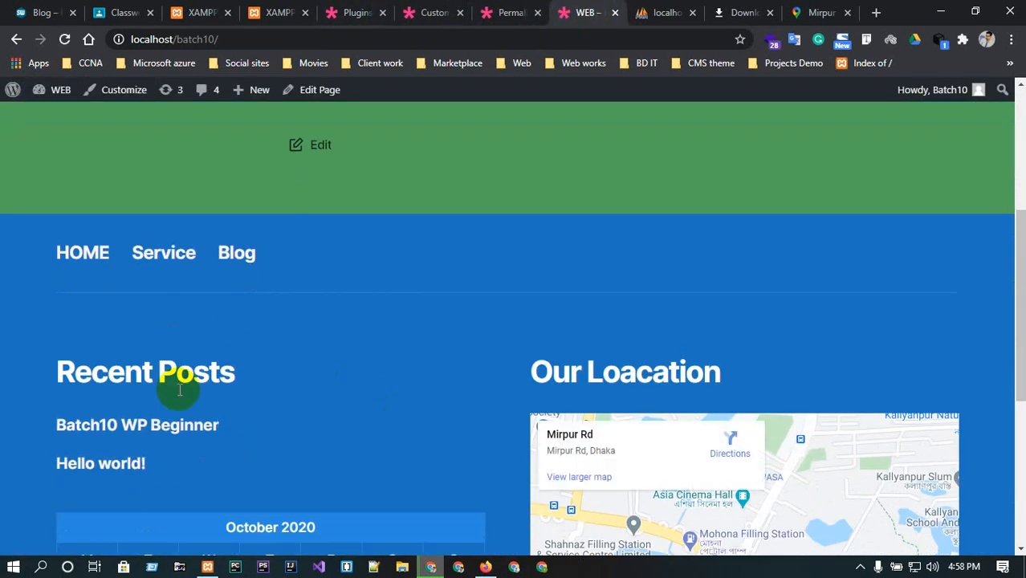
left_click(131, 431)
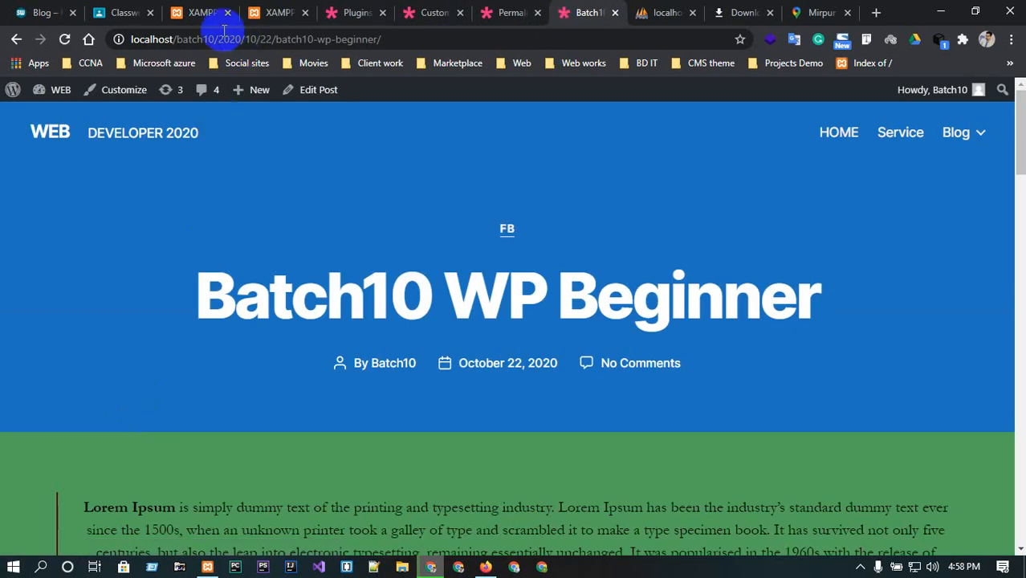
left_click_drag(223, 37, 378, 37)
left_click(361, 37)
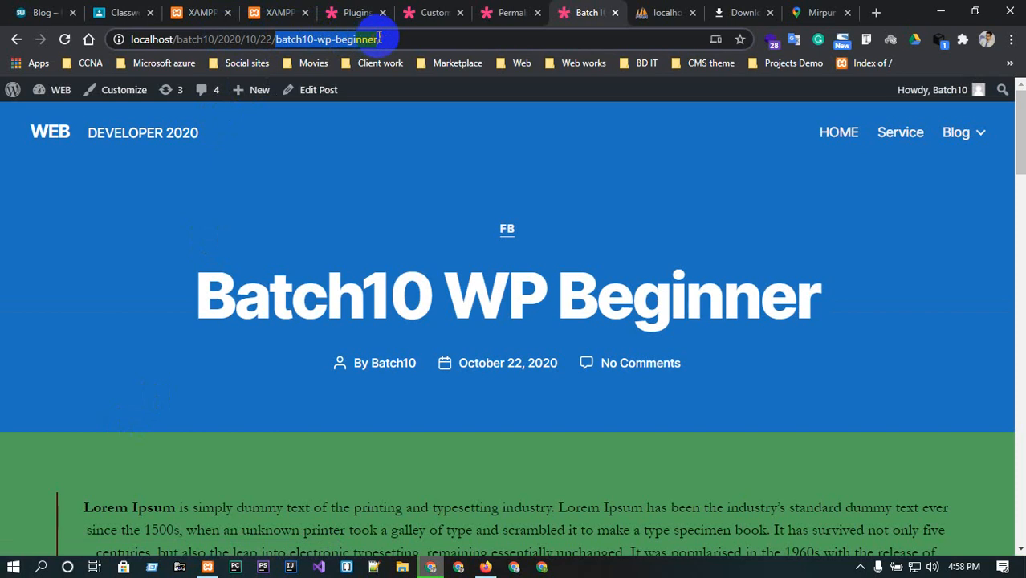
left_click_drag(275, 38, 218, 39)
Change the permalink structure to Post name and save the changes.
left_click(504, 9)
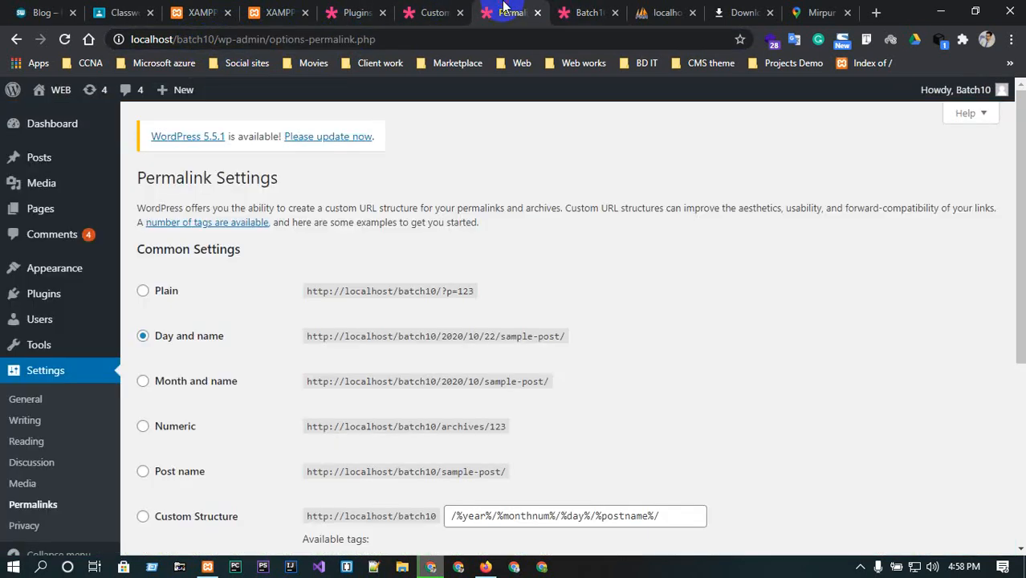
left_click(157, 472)
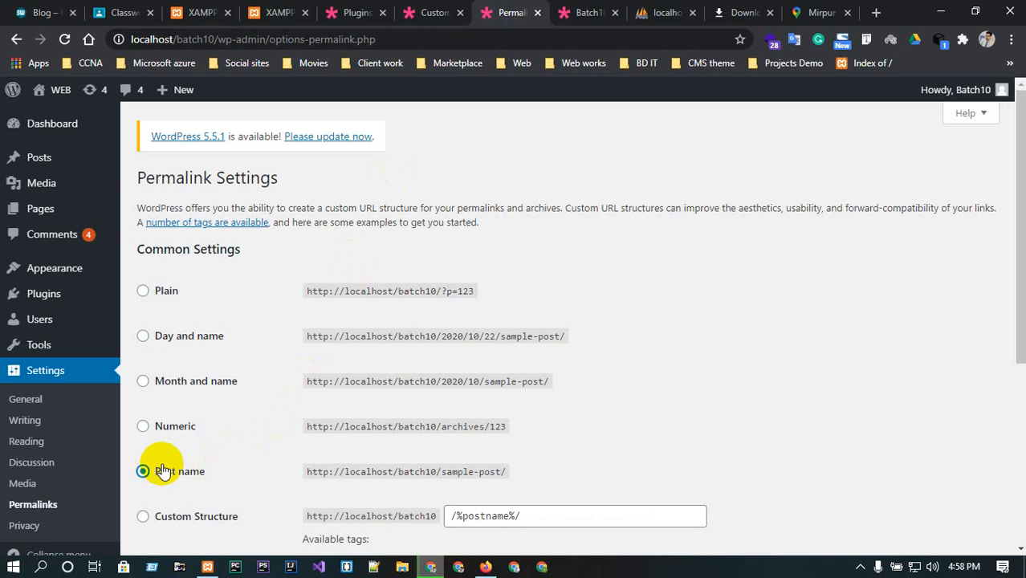
scroll(259, 394, "down", 2)
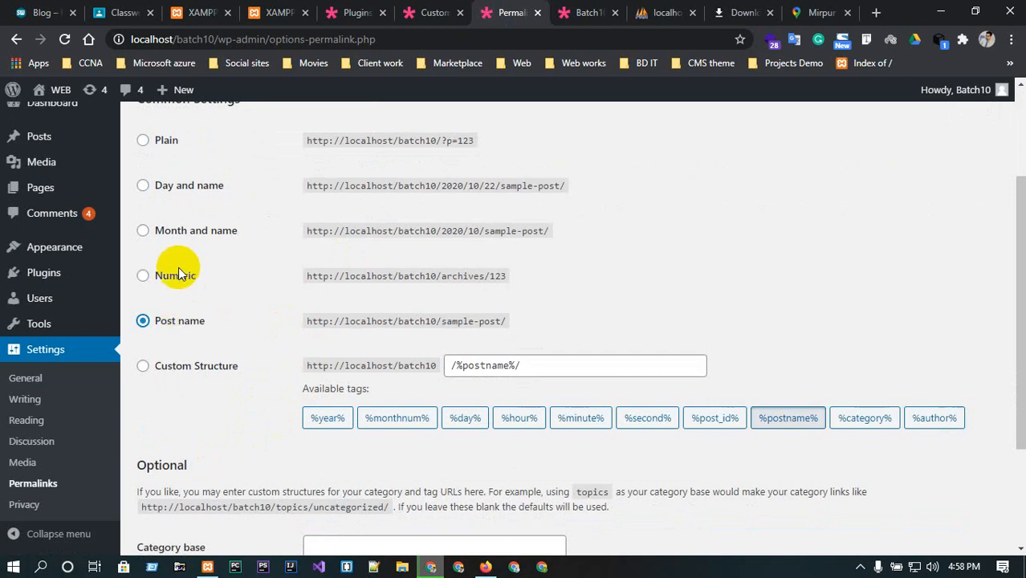
left_click(143, 187)
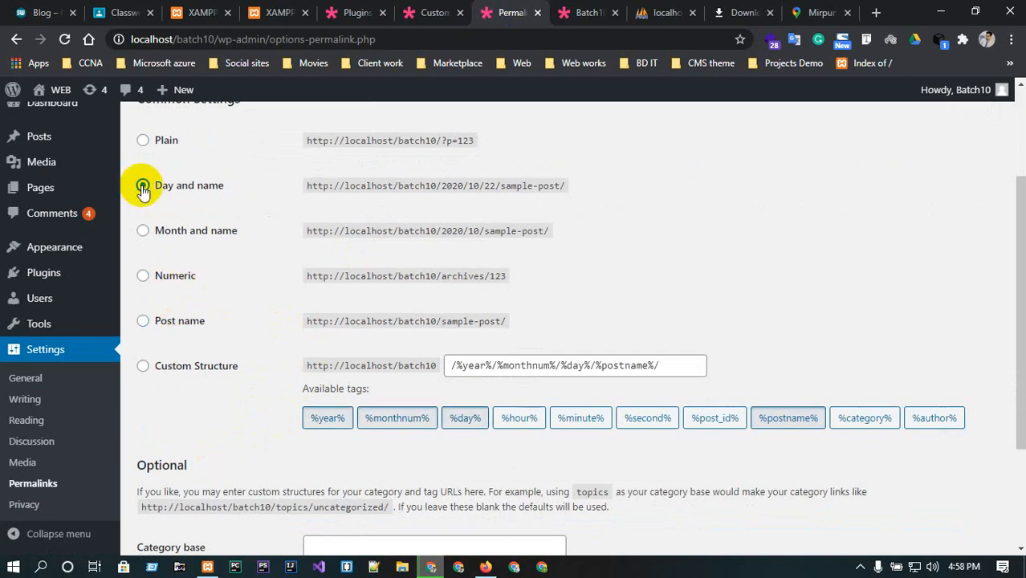
left_click(143, 321)
scroll(248, 356, "down", 2)
left_click(189, 478)
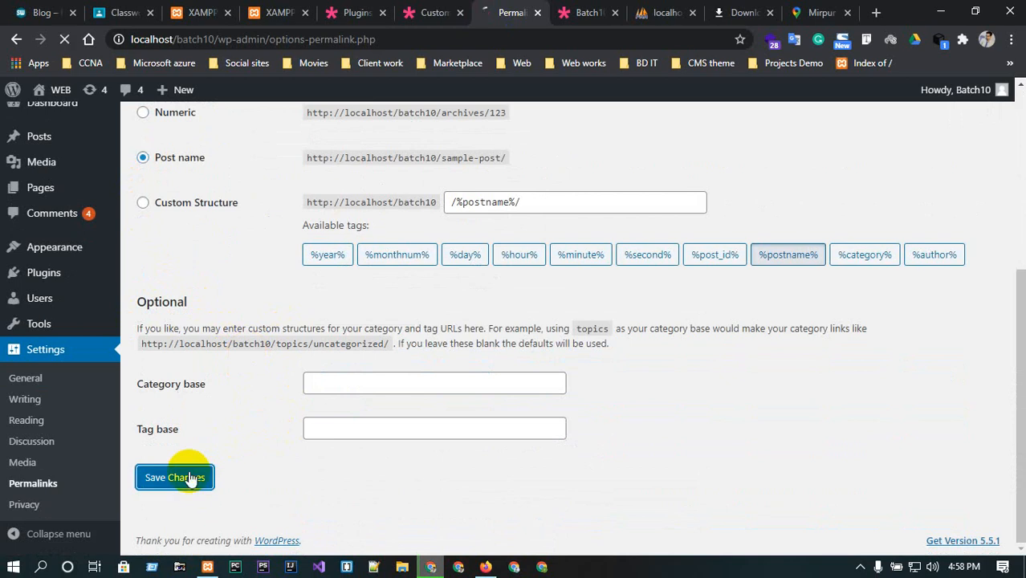
Reload the post at its old date-based URL.
left_click(590, 12)
left_click(65, 39)
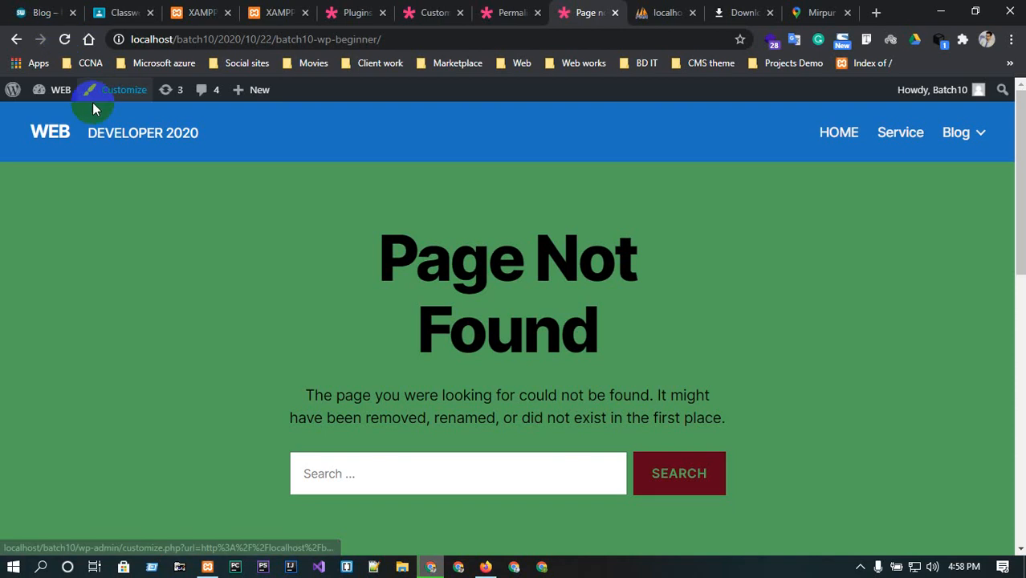
scroll(381, 313, "down", 6)
scroll(382, 306, "up", 3)
scroll(408, 257, "up", 3)
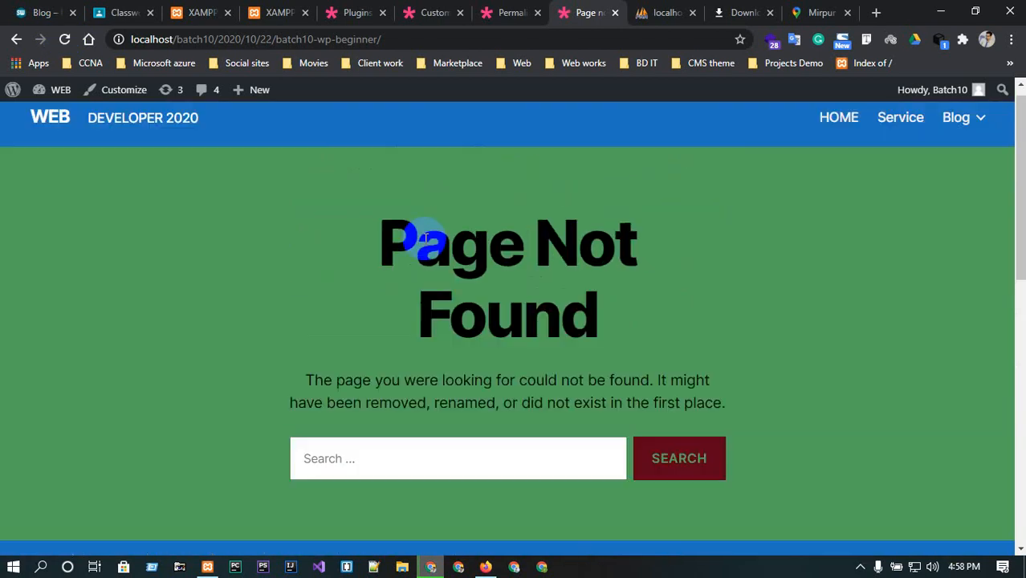
Try loading the post at its URL with the date segments removed.
left_click(279, 38)
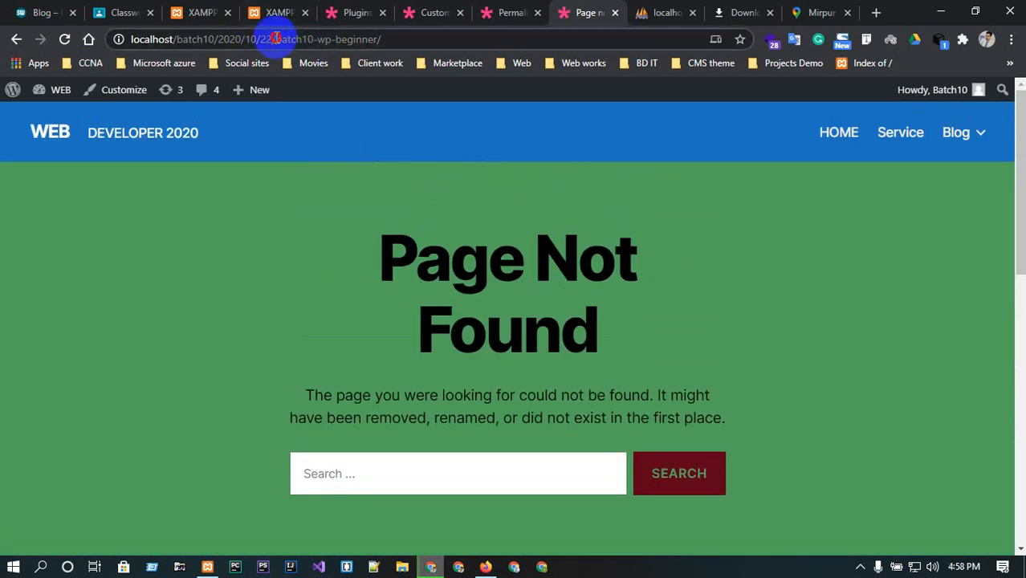
left_click(292, 42)
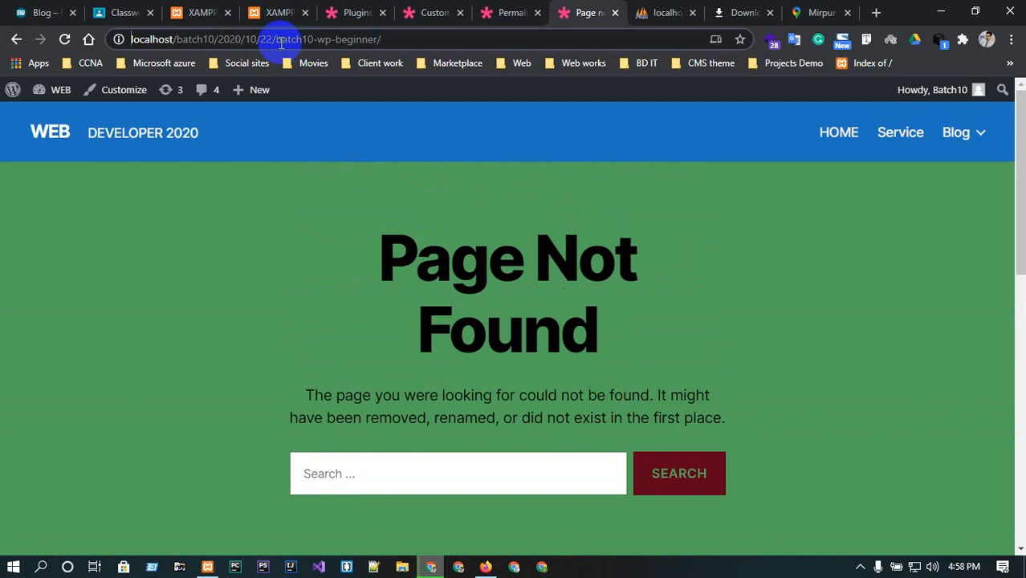
left_click(274, 40)
key("BackSpace")
key("BackSpace")
key("BackSpace")
key("BackSpace")
key("BackSpace")
key("BackSpace")
key("BackSpace")
key("BackSpace")
key("BackSpace")
key("BackSpace")
key("BackSpace")
key("BackSpace")
key("BackSpace")
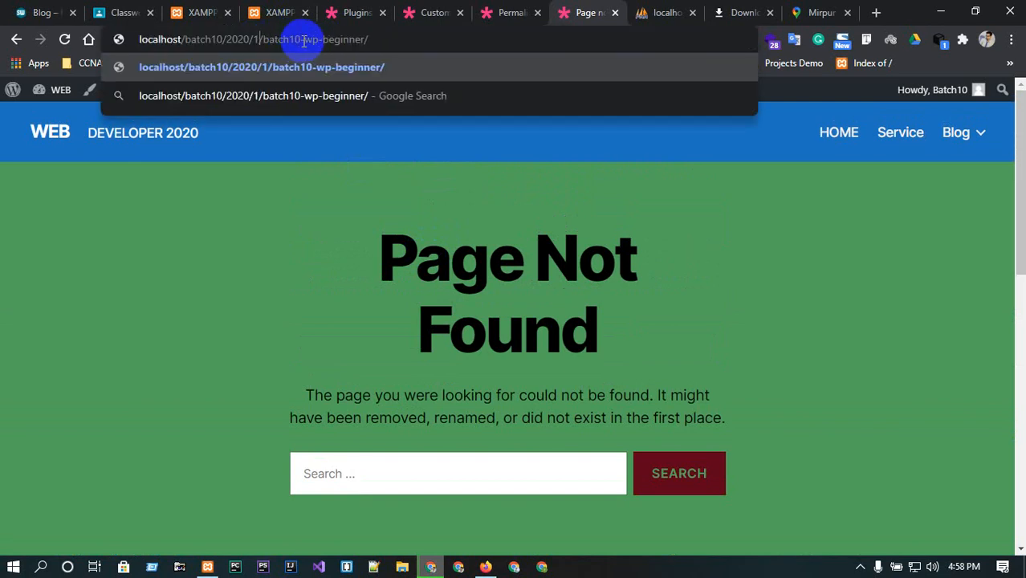
key("BackSpace")
key("BackSpace")
key("BackSpace")
key("BackSpace")
key("BackSpace")
key("BackSpace")
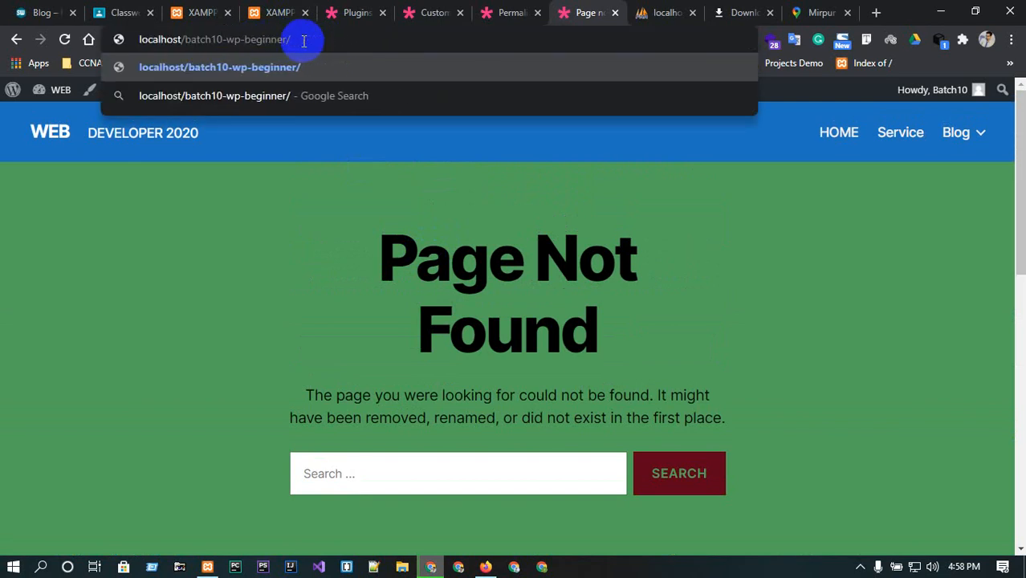
key("Return")
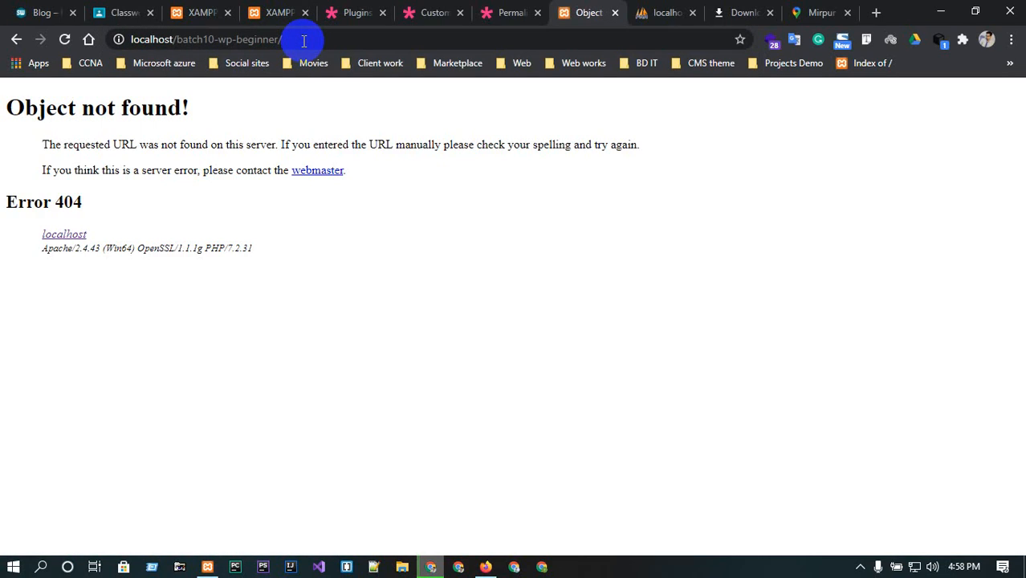
left_click(289, 35)
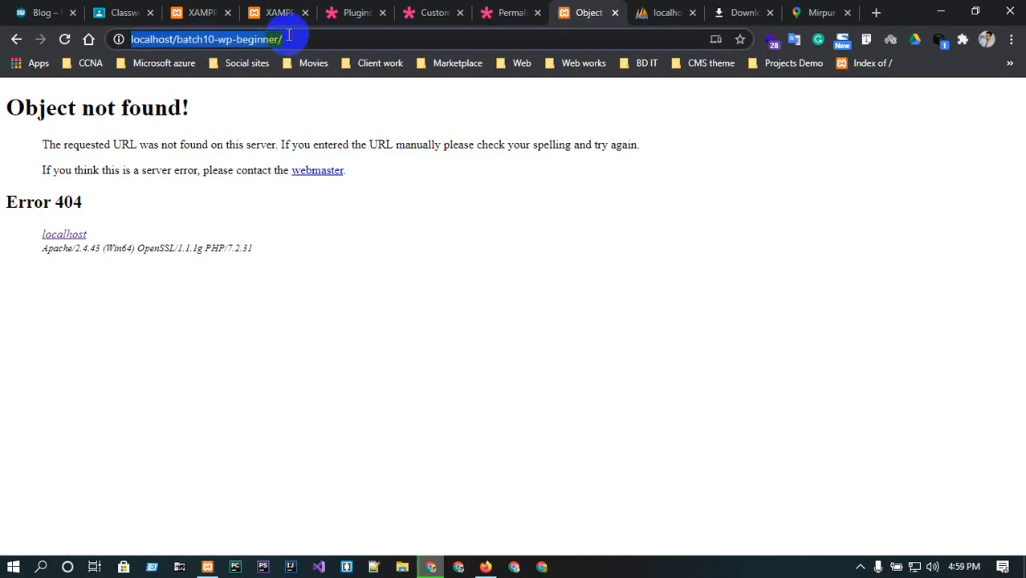
left_click(290, 36)
key("BackSpace")
key("BackSpace")
key("BackSpace")
key("BackSpace")
key("BackSpace")
key("BackSpace")
key("BackSpace")
key("BackSpace")
key("BackSpace")
key("BackSpace")
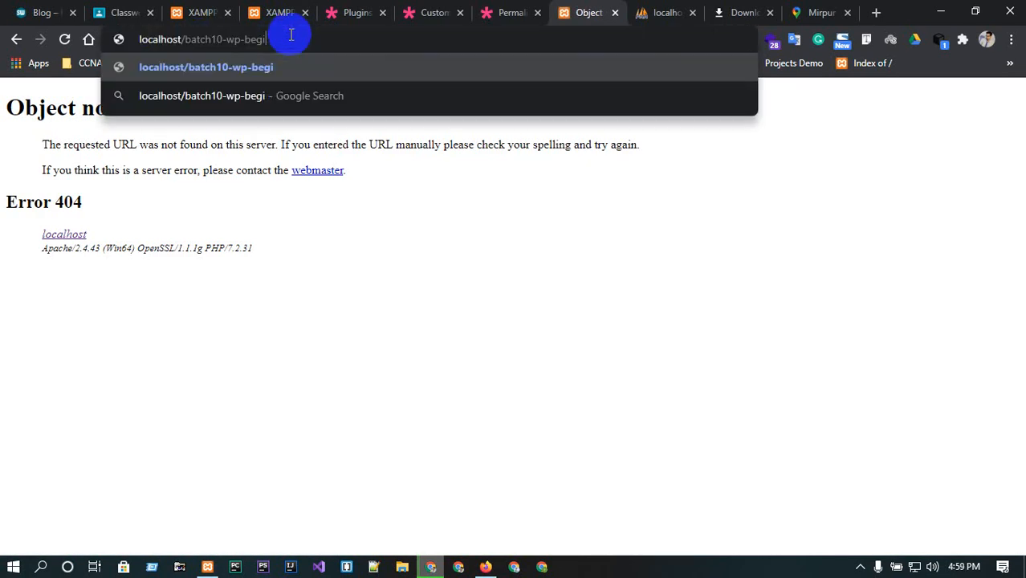
key("BackSpace")
key("BackSpace")
key("BackSpace")
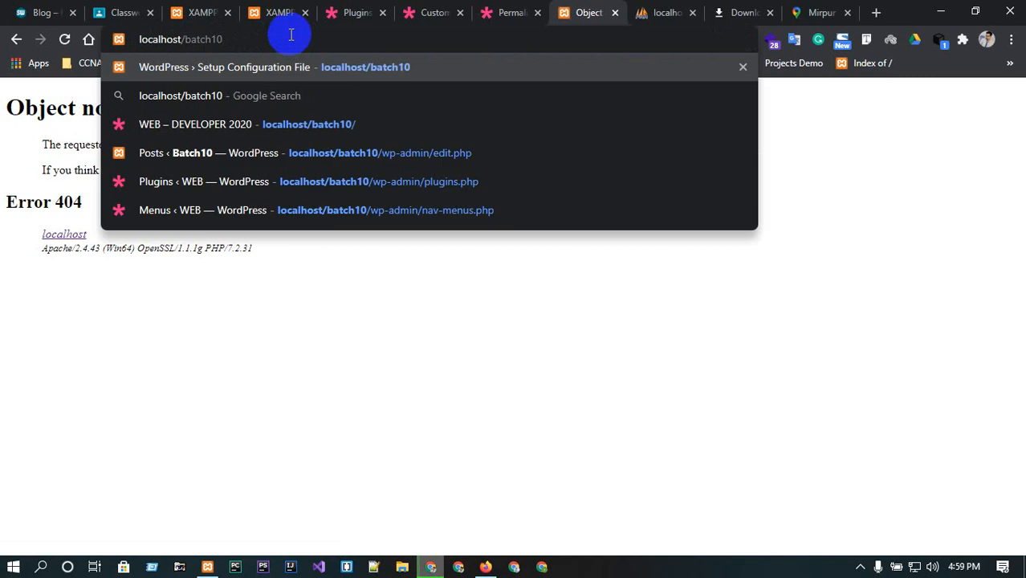
key("Return")
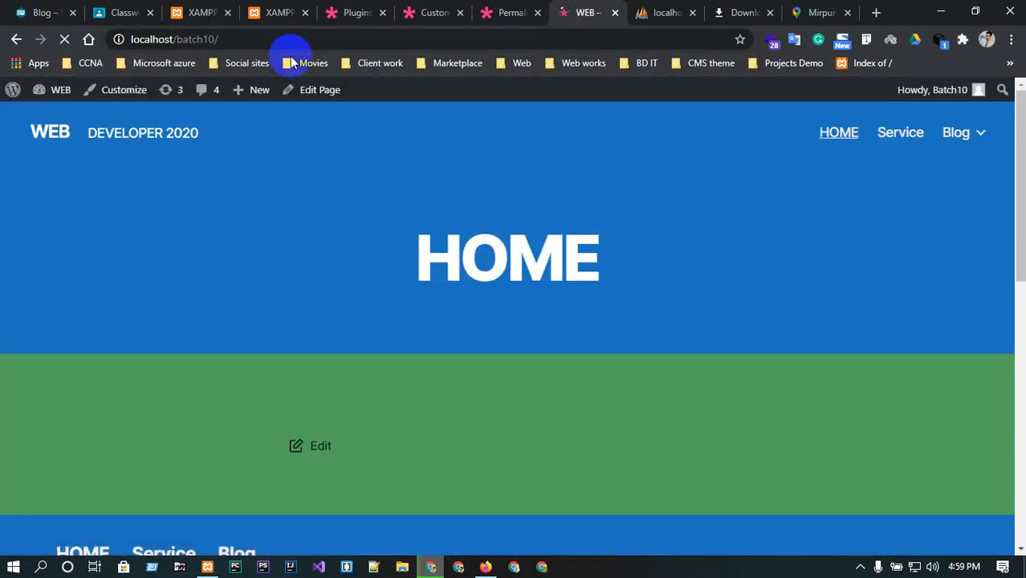
scroll(317, 347, "down", 5)
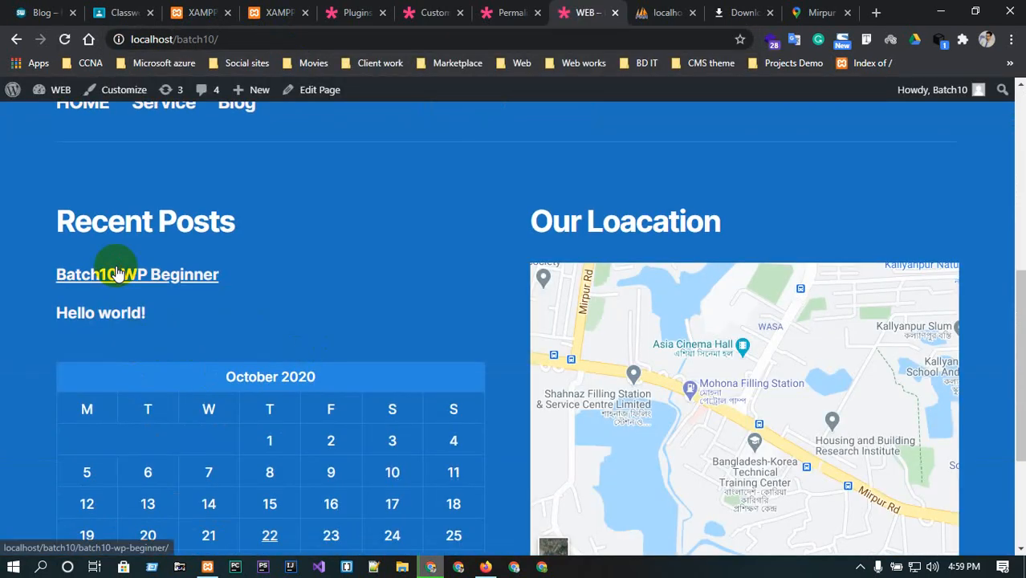
left_click(117, 274)
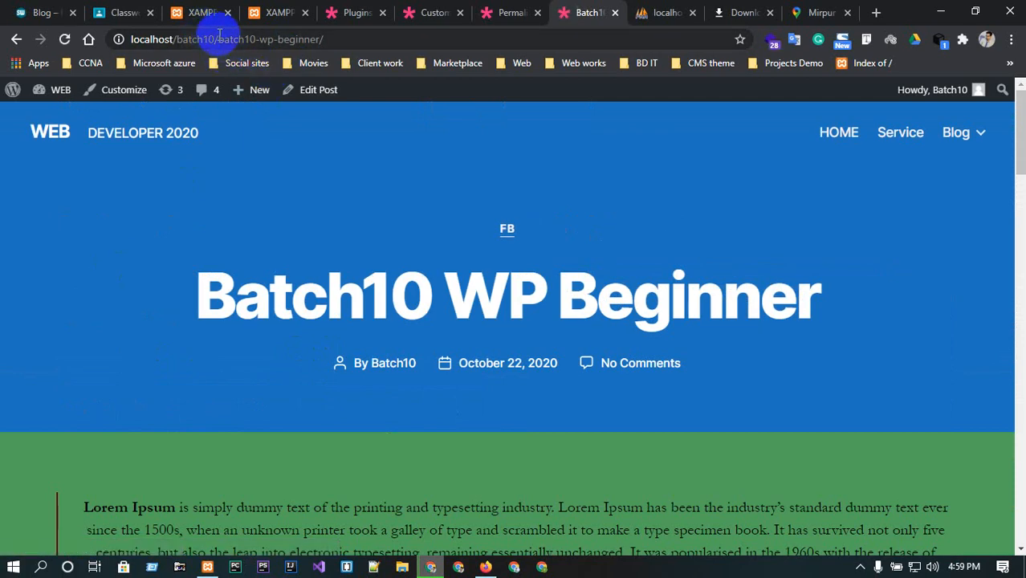
left_click(334, 35)
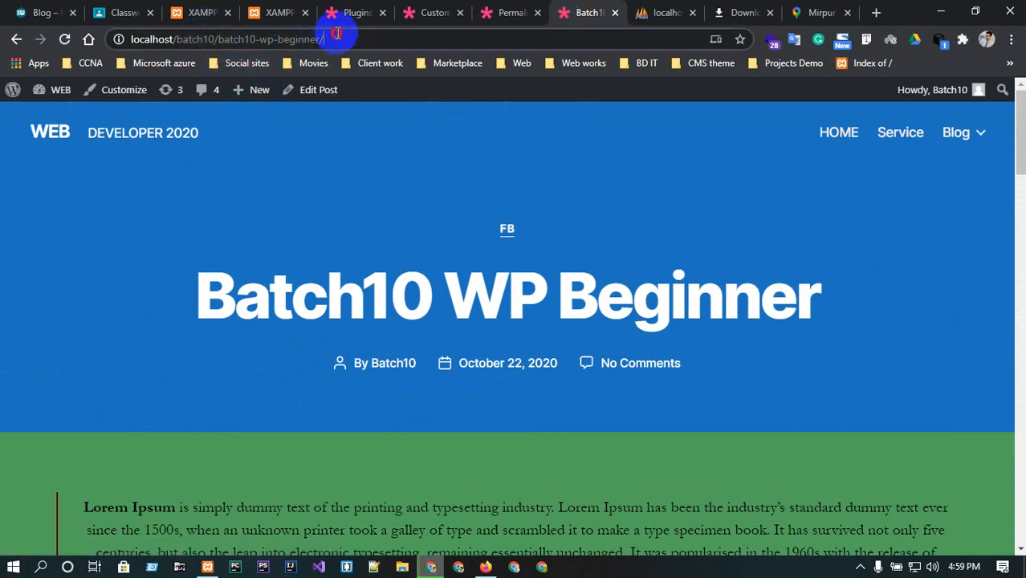
Open Privacy Settings and examine the pages available for the Privacy Policy page.
left_click(512, 13)
mouse_move(105, 345)
scroll(98, 386, "down", 2)
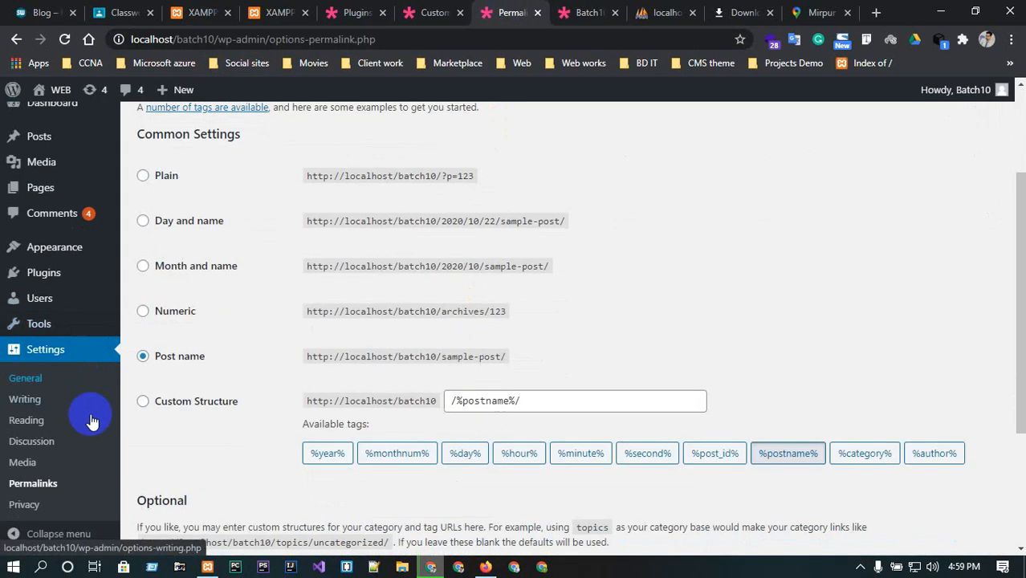
left_click(36, 506)
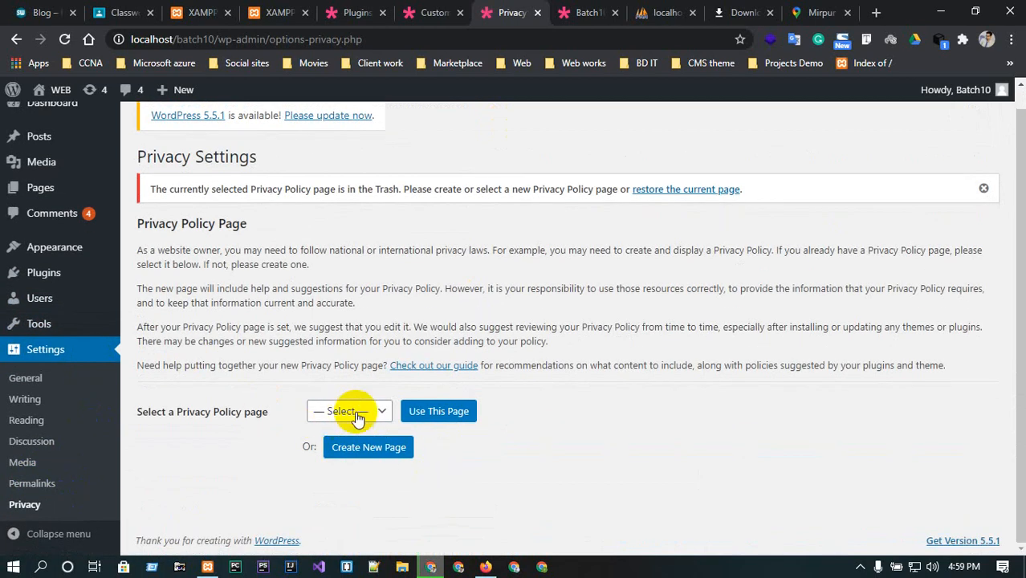
left_click(358, 413)
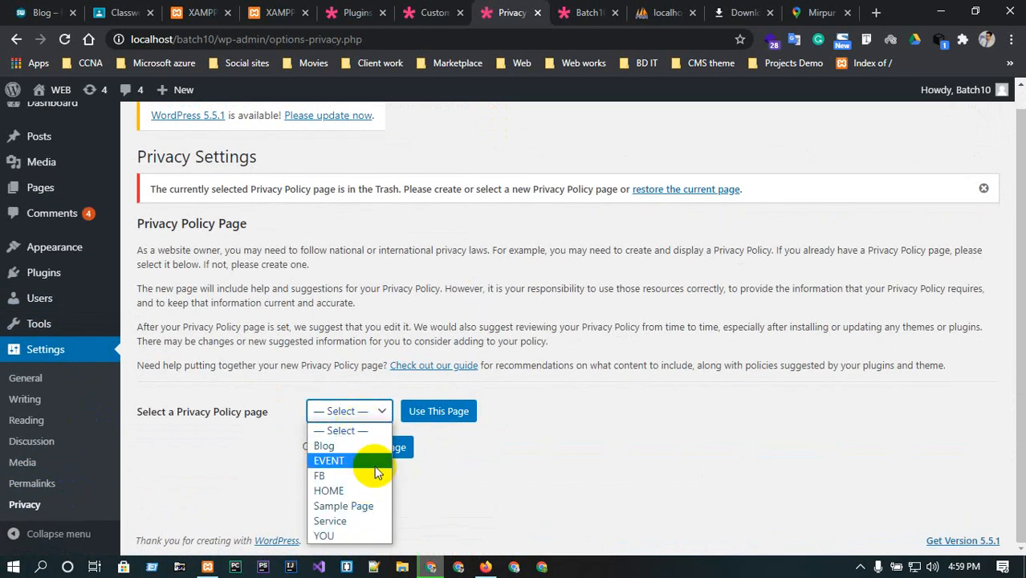
left_click(724, 437)
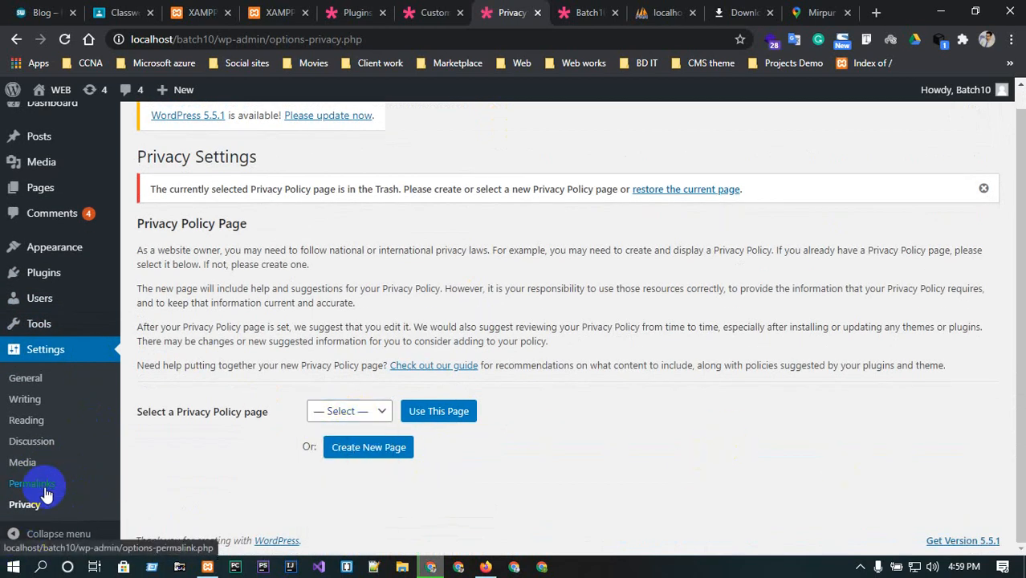
Open the Add New User form from the dashboard's Users section.
scroll(45, 493, "up", 1)
left_click(51, 122)
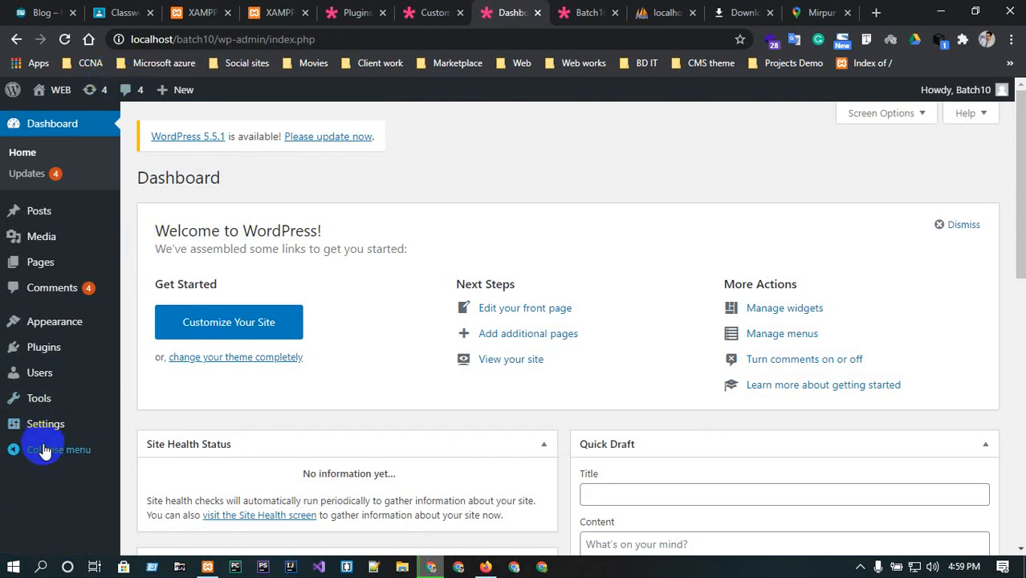
mouse_move(40, 399)
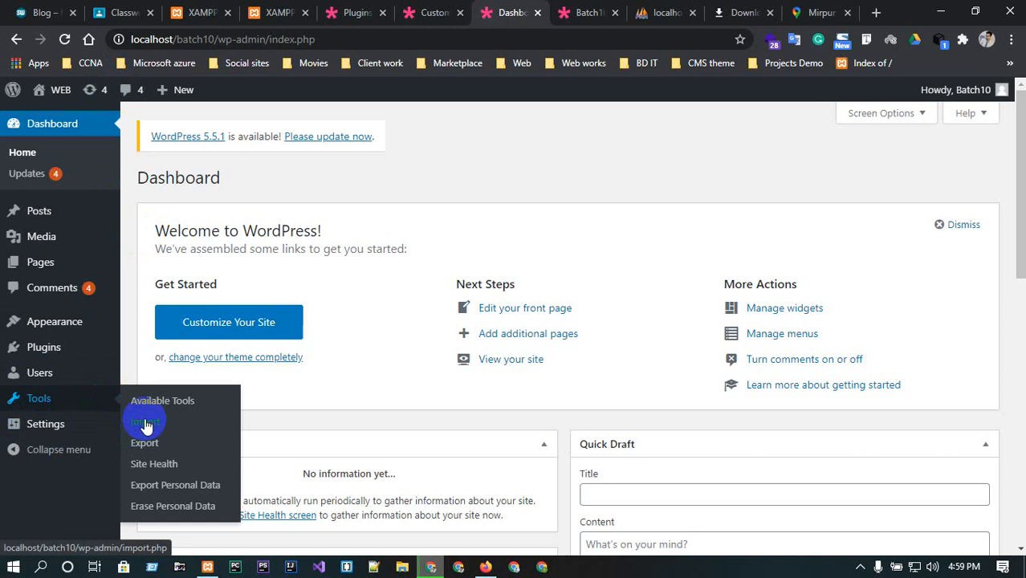
mouse_move(43, 379)
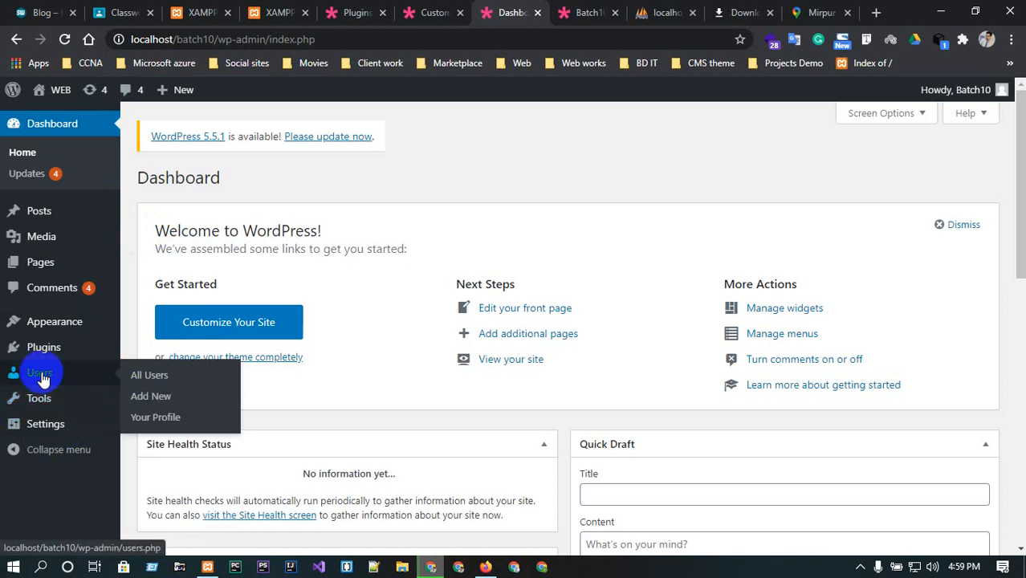
left_click(142, 376)
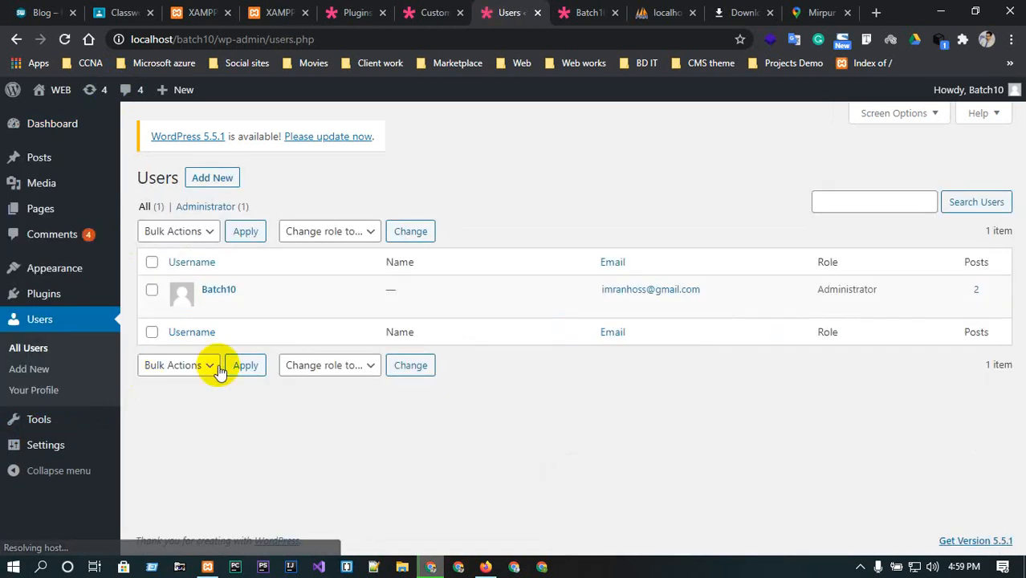
mouse_move(213, 312)
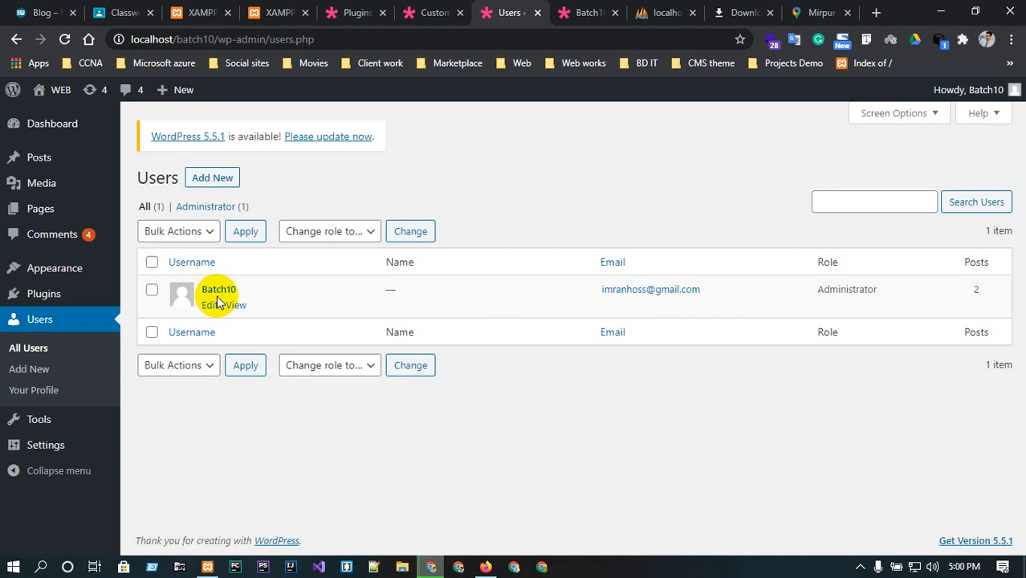
left_click(220, 181)
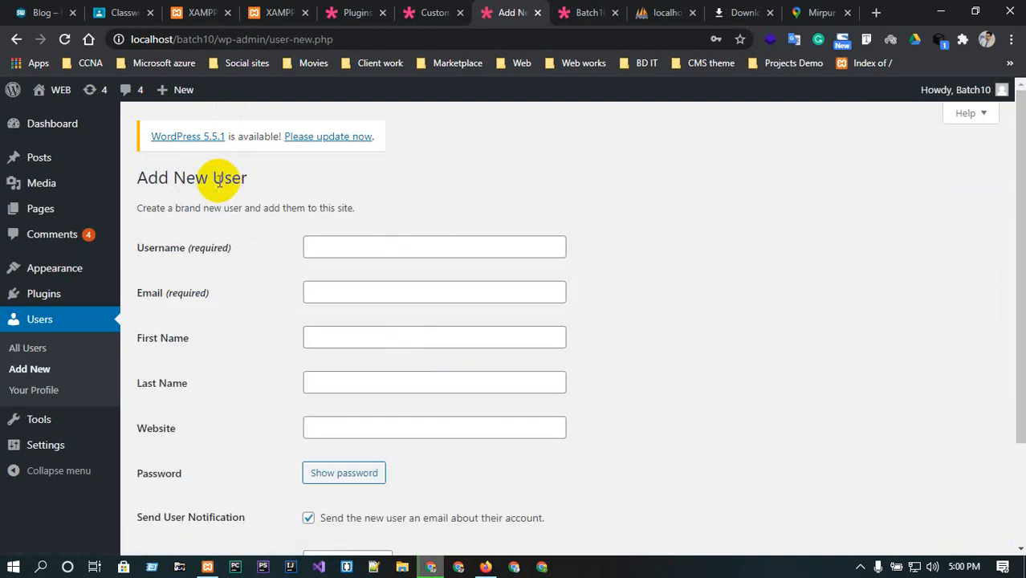
Enter the new user's username and e-mail address.
left_click(339, 246)
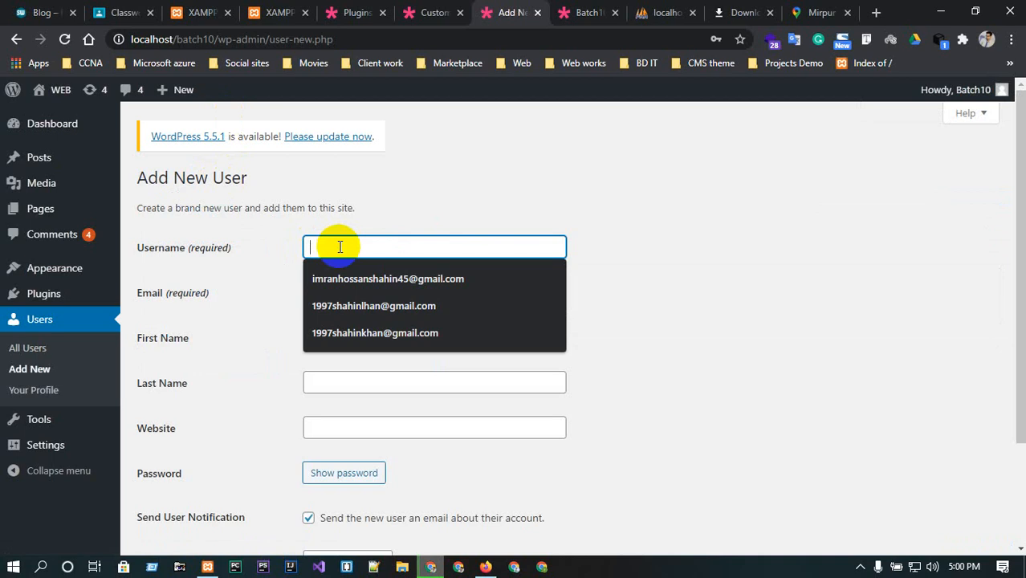
type("imran")
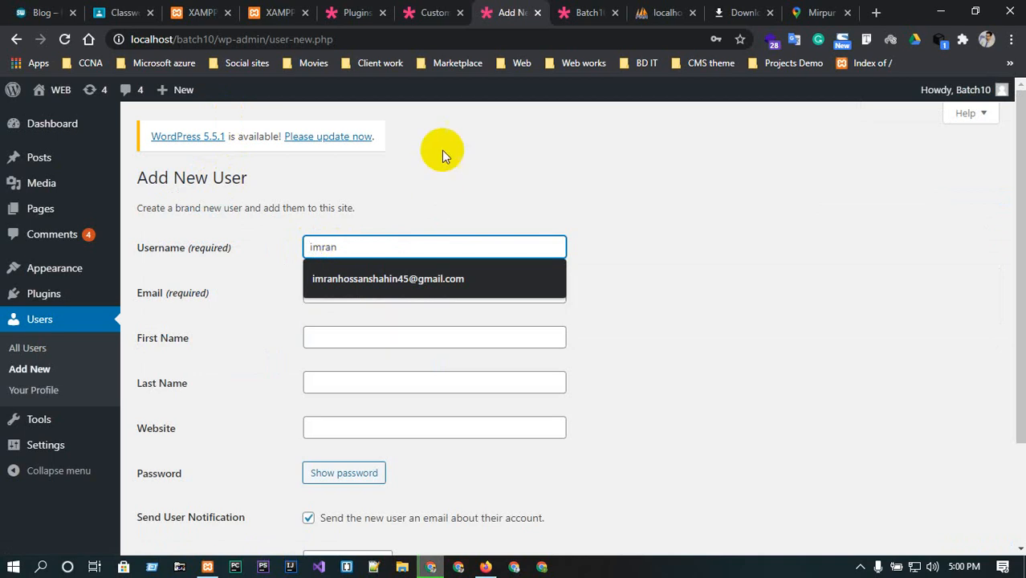
left_click(441, 183)
left_click(326, 291)
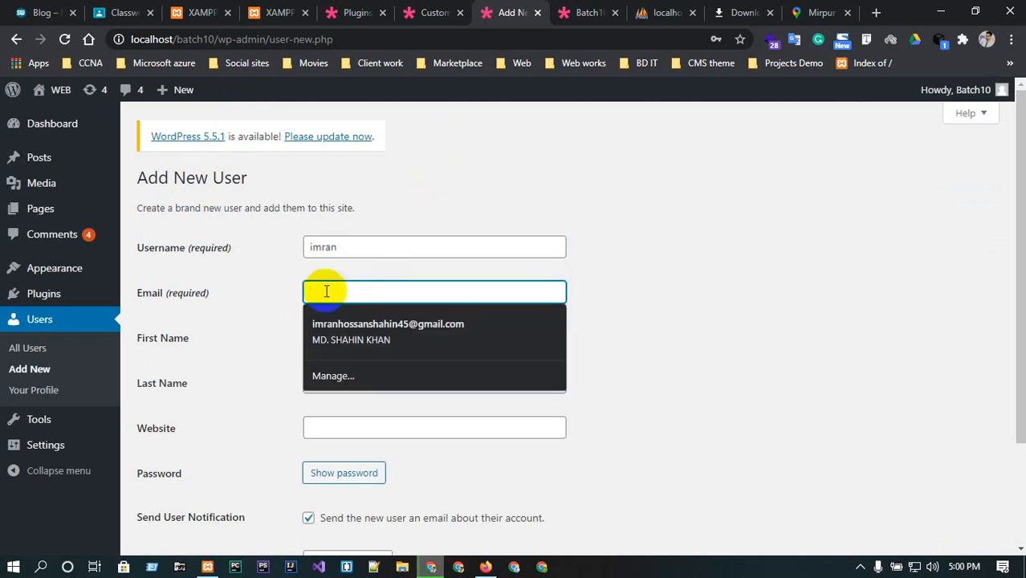
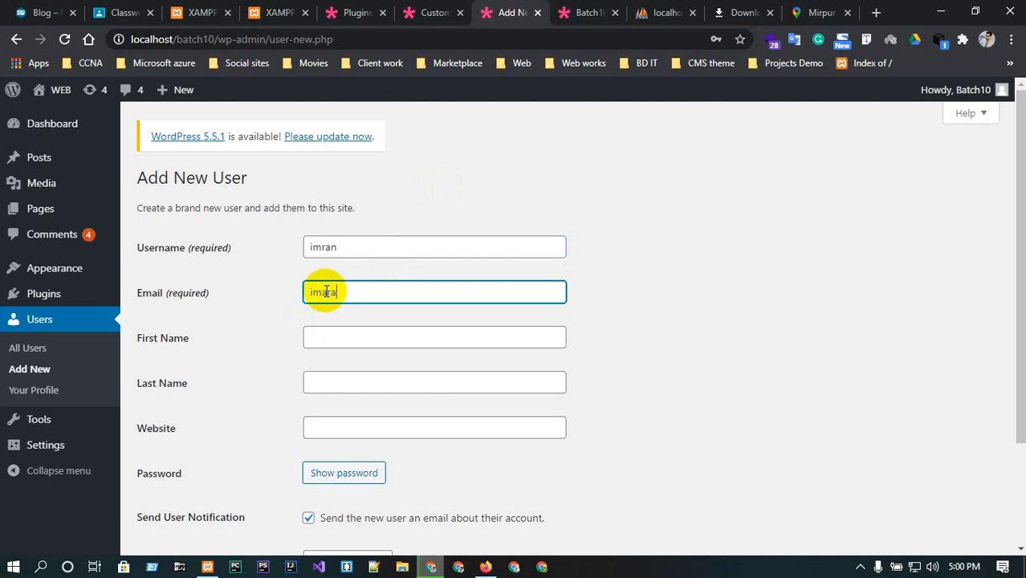
Fill in the new user's first name, last name and website address.
left_click(336, 335)
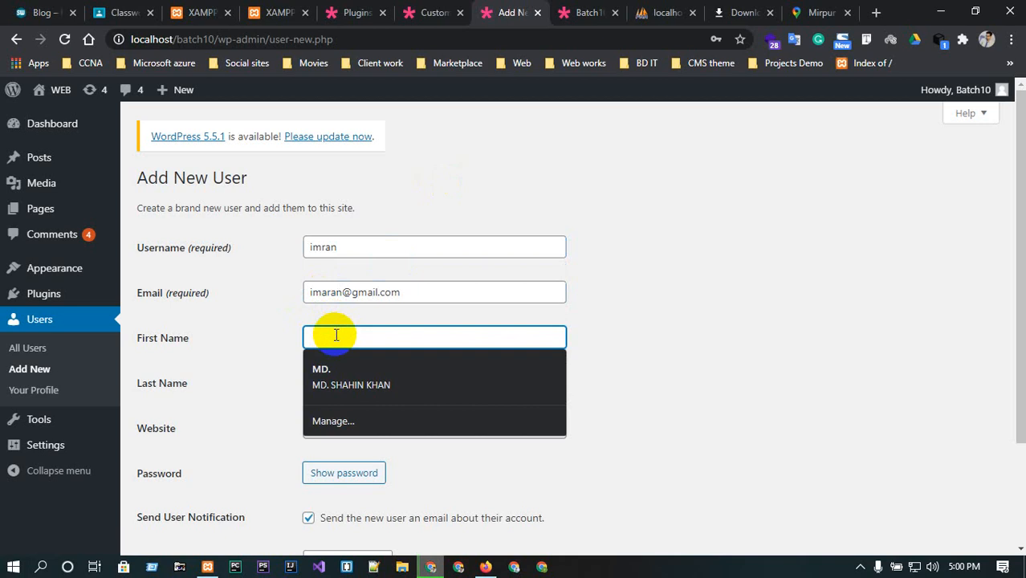
left_click(379, 387)
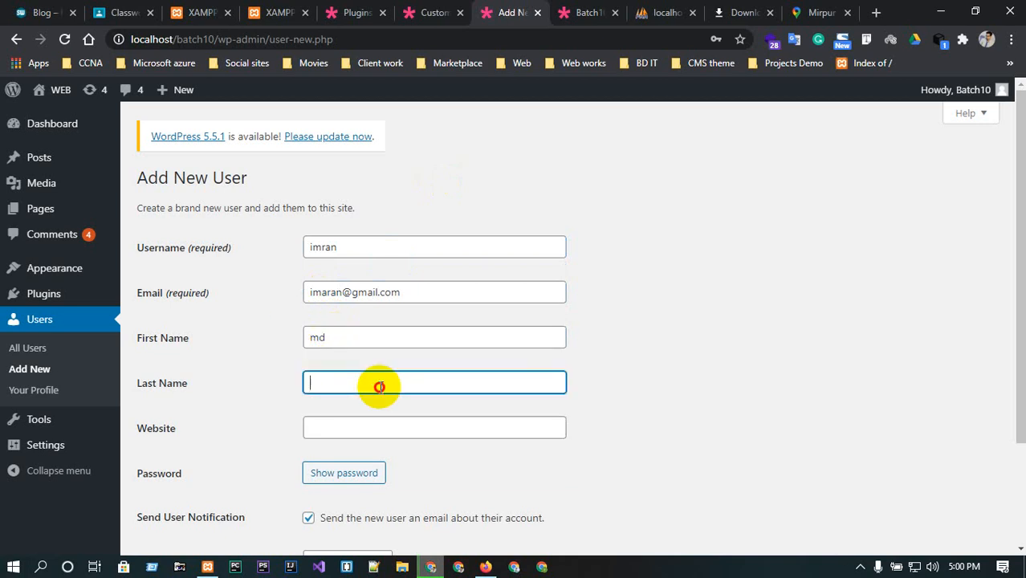
left_click(307, 431)
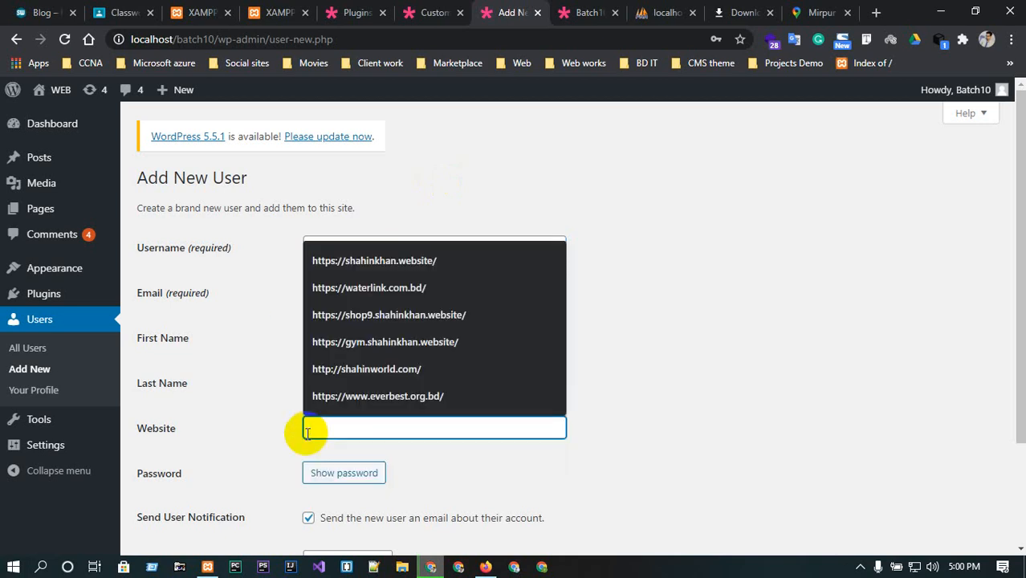
type("imran")
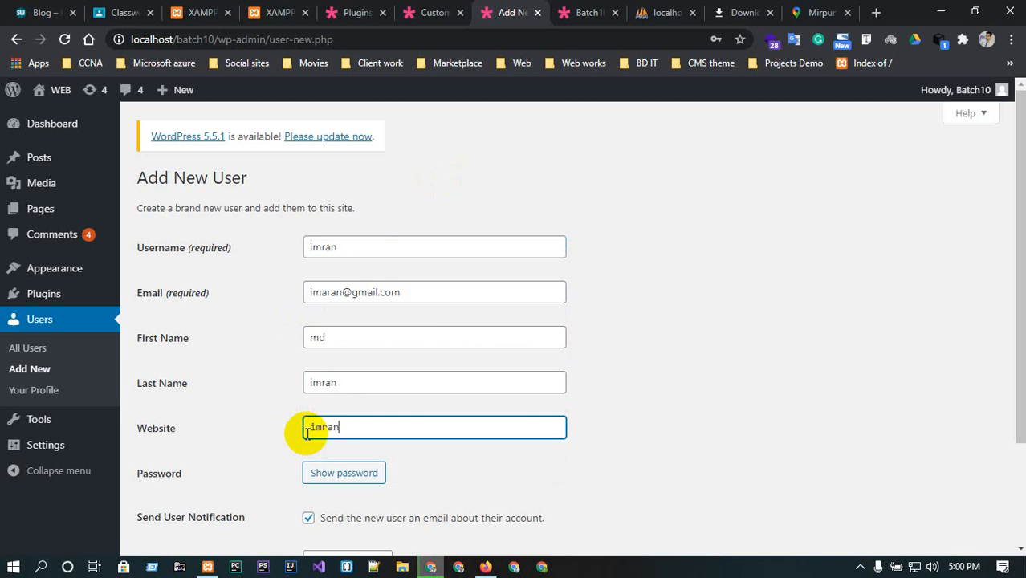
type(".com")
Replace the generated password with the new user's own password and confirm use of a weak password.
scroll(305, 429, "down", 1)
left_click(325, 398)
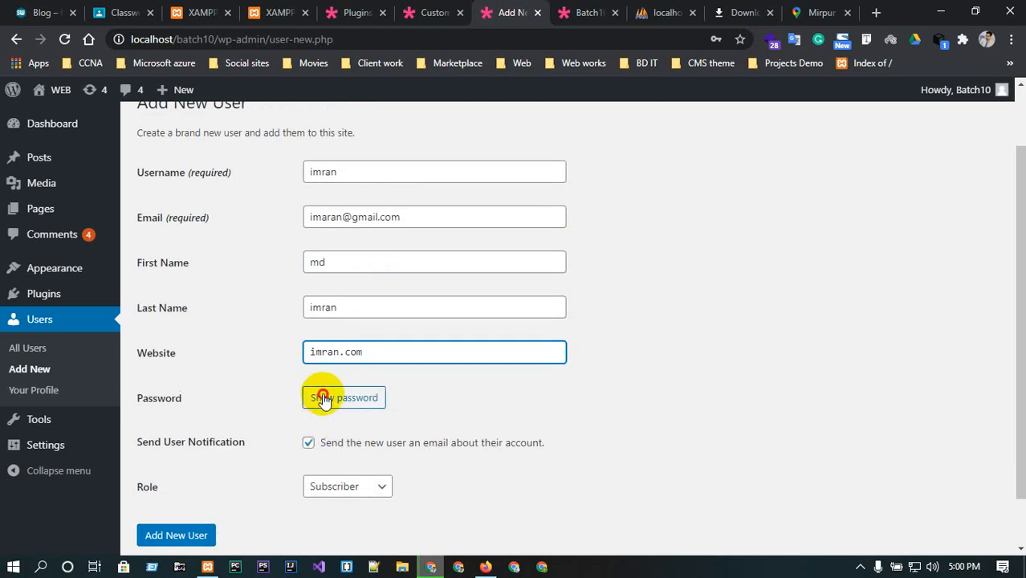
triple_click(472, 398)
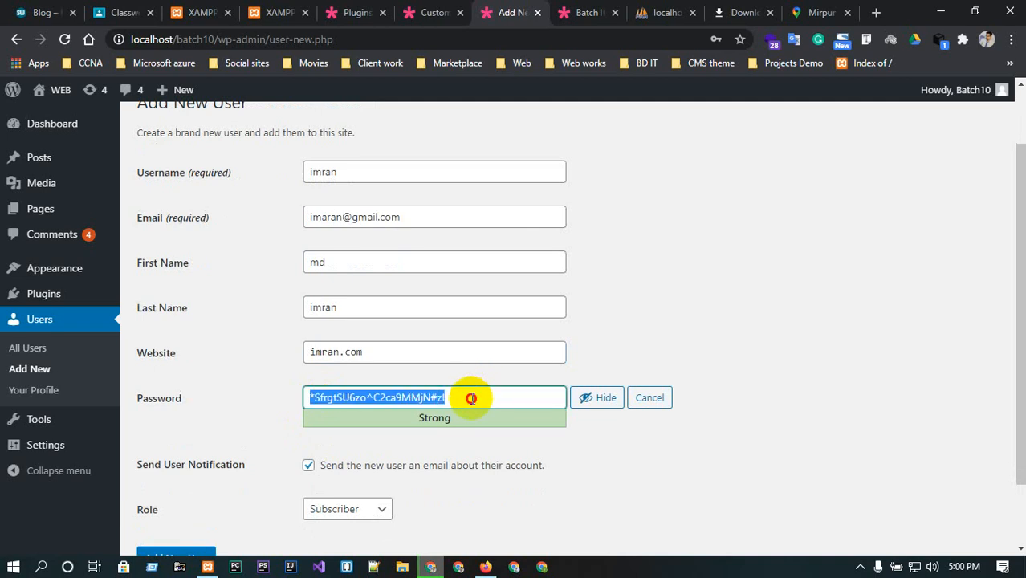
key("BackSpace")
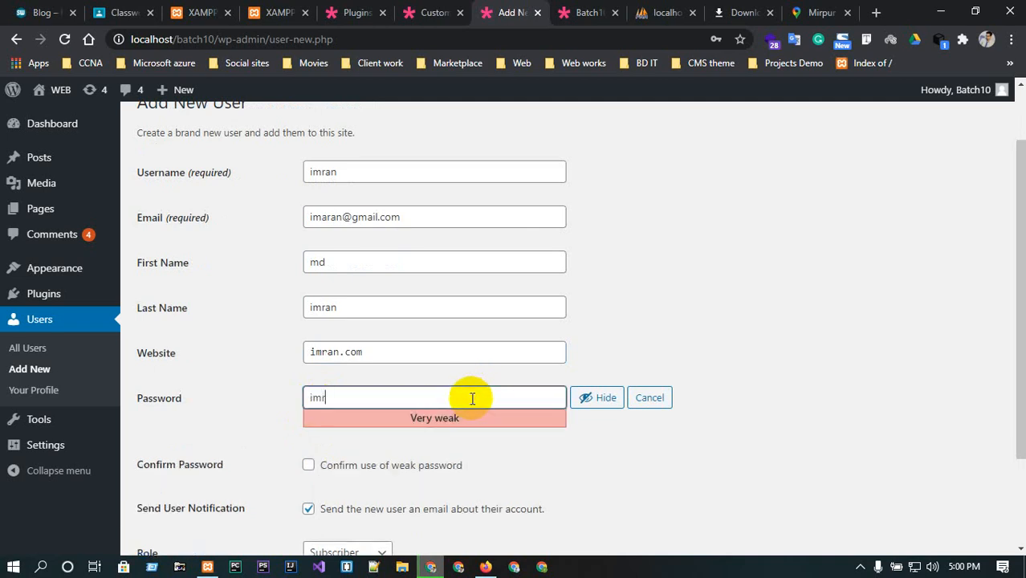
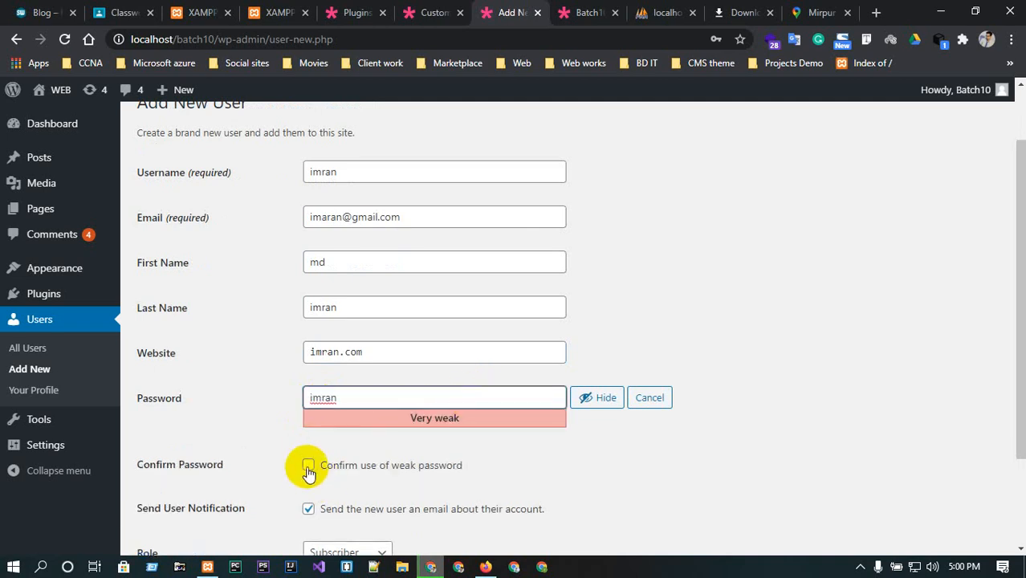
left_click(308, 465)
Set the new user's role to Editor, add the user, and decline saving the password in the browser.
scroll(310, 466, "down", 2)
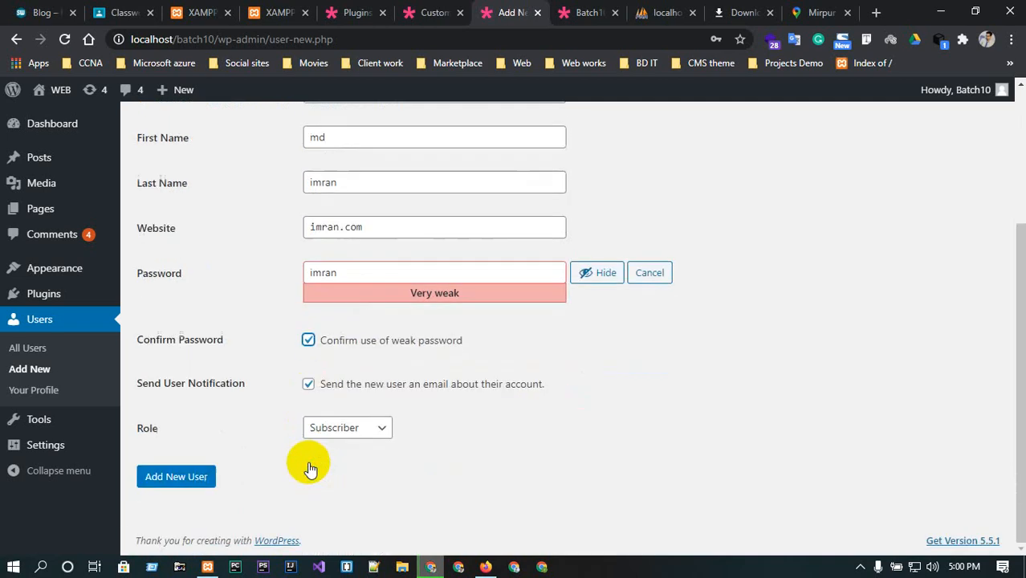
left_click(349, 426)
left_click(516, 433)
left_click(382, 427)
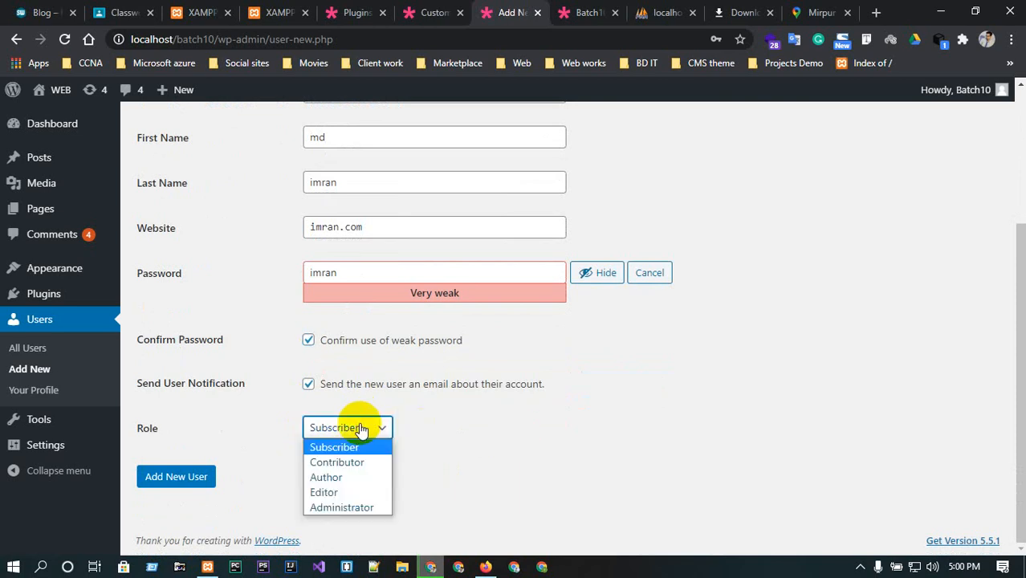
left_click(343, 492)
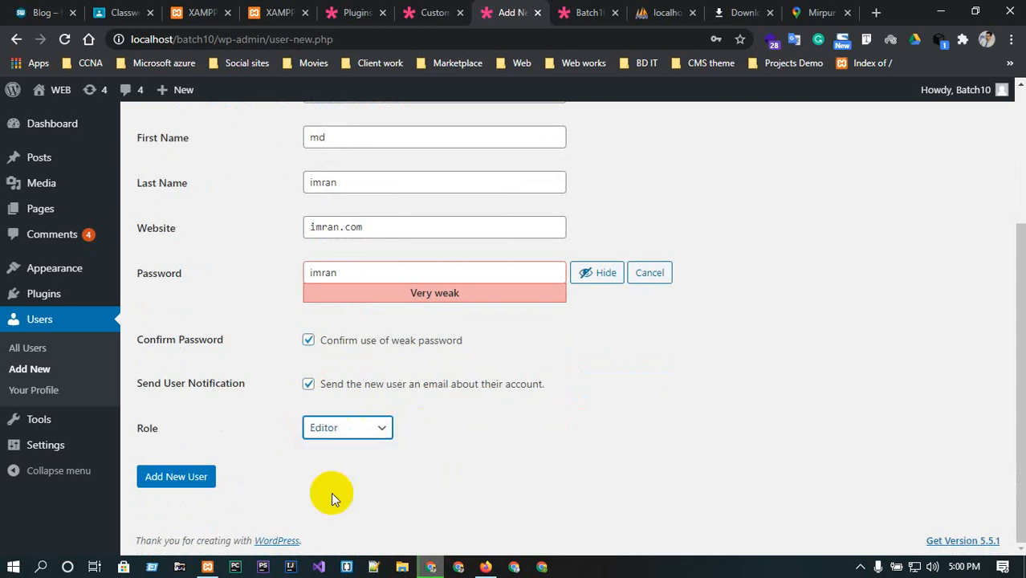
left_click(190, 479)
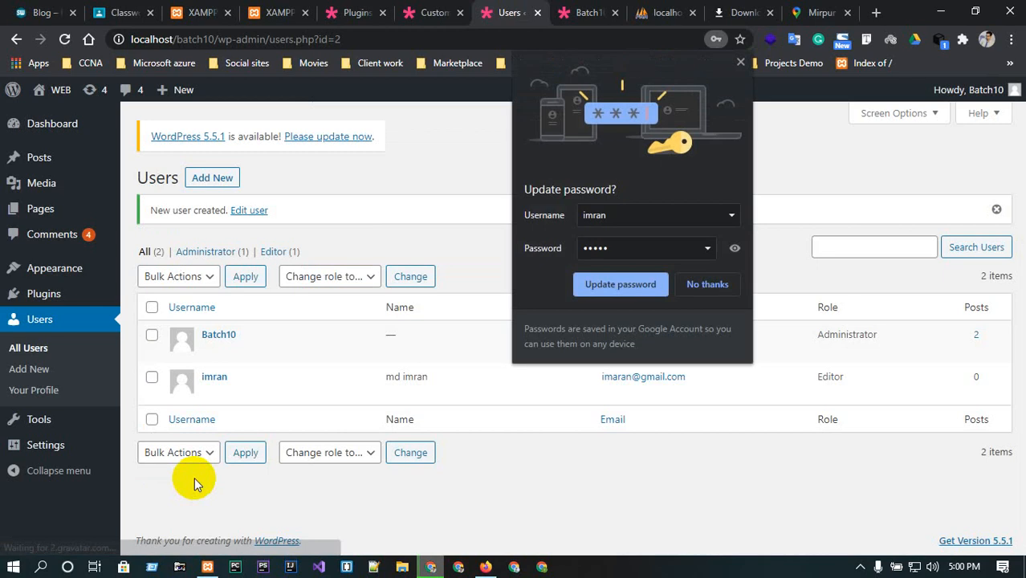
left_click(693, 284)
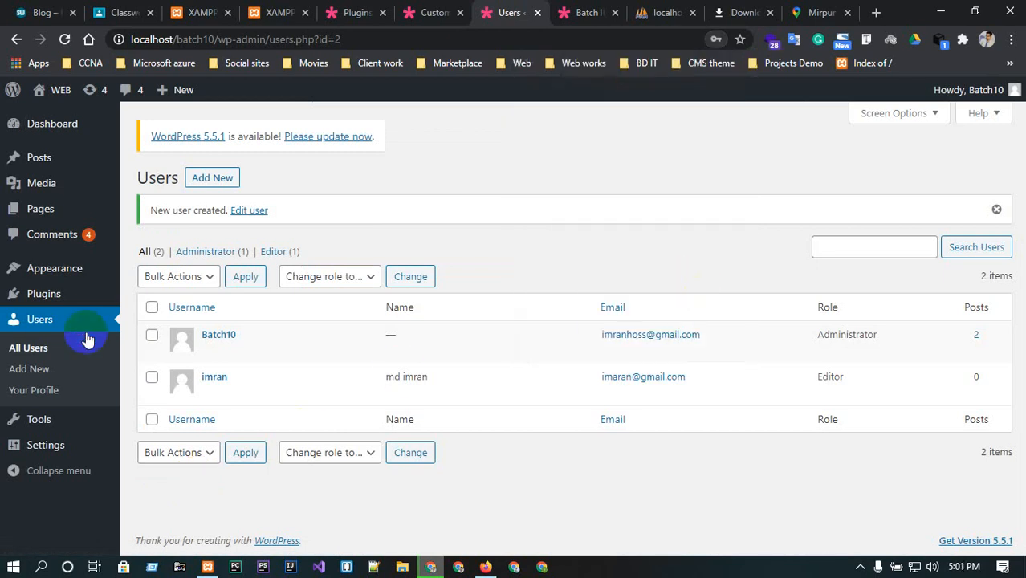
Switch to Firefox and go from the open post back to the site's homepage.
mouse_move(224, 333)
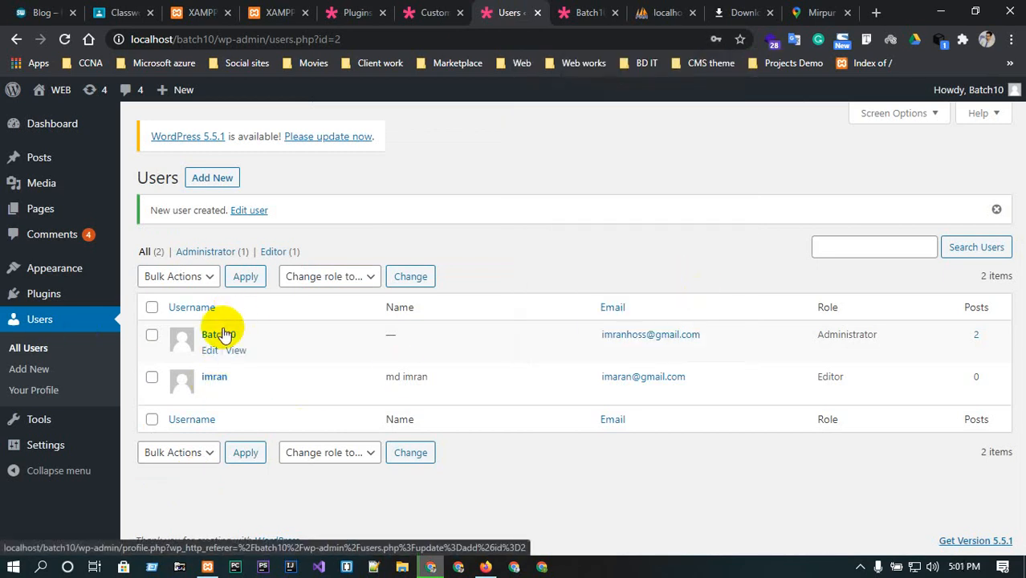
mouse_move(196, 371)
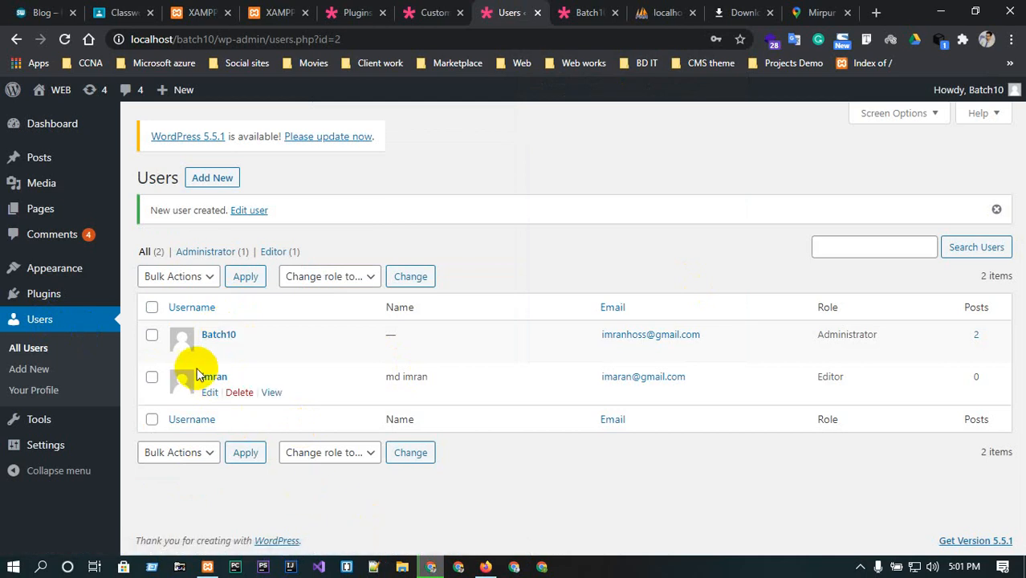
left_click(486, 567)
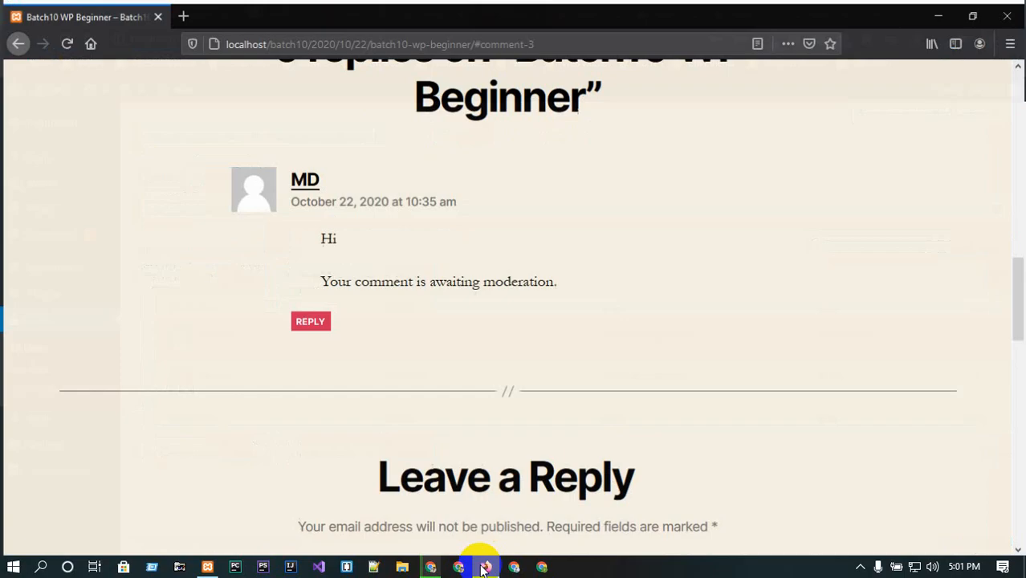
left_click(64, 40)
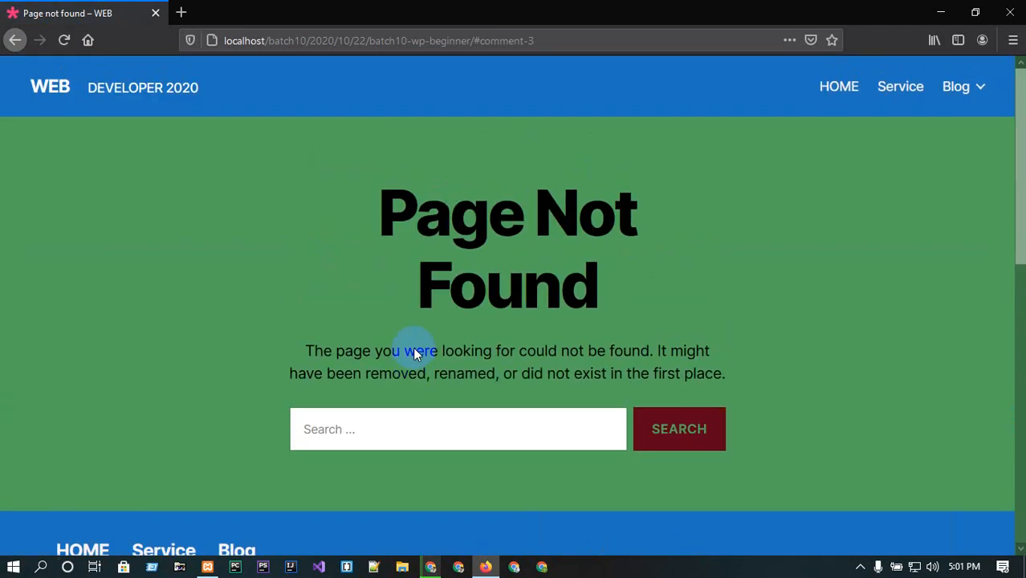
left_click(51, 87)
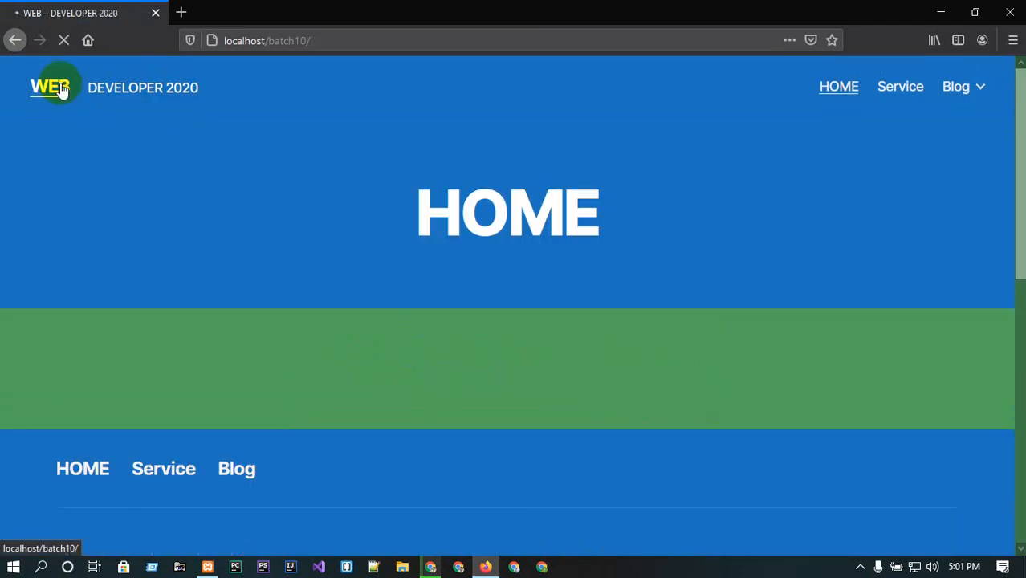
left_click(369, 39)
left_click(401, 39)
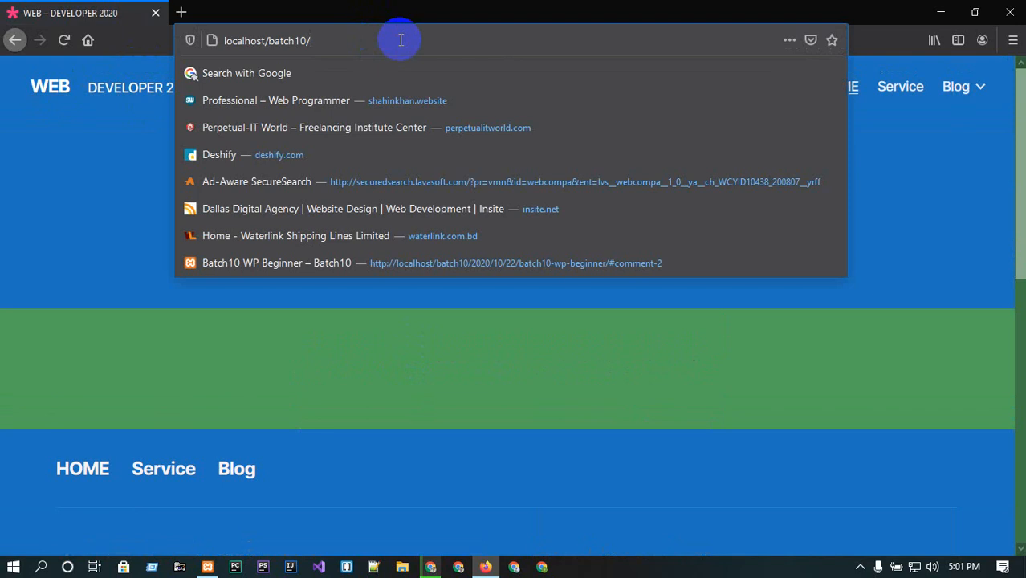
type("wp")
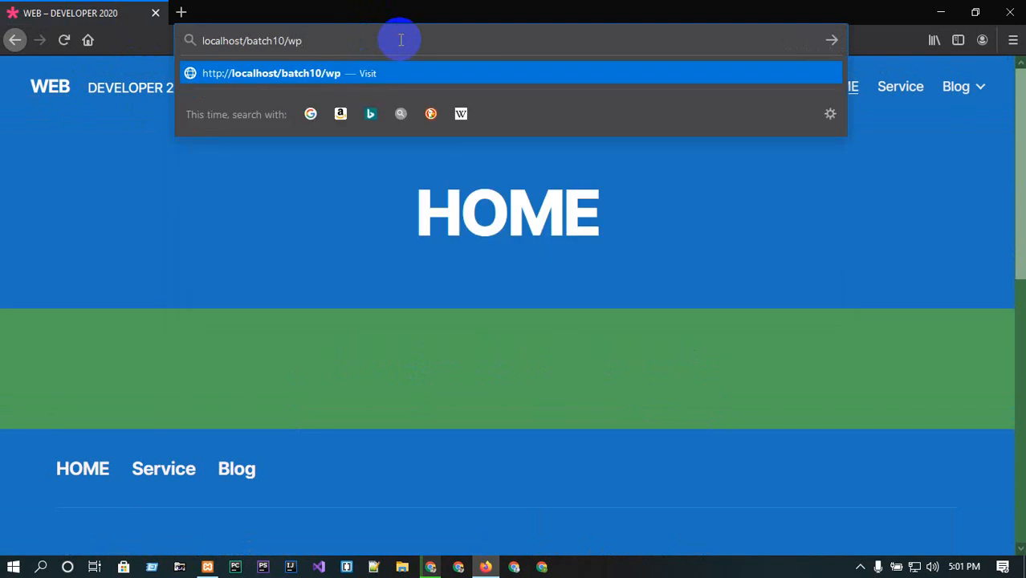
type("-admin")
key("Return")
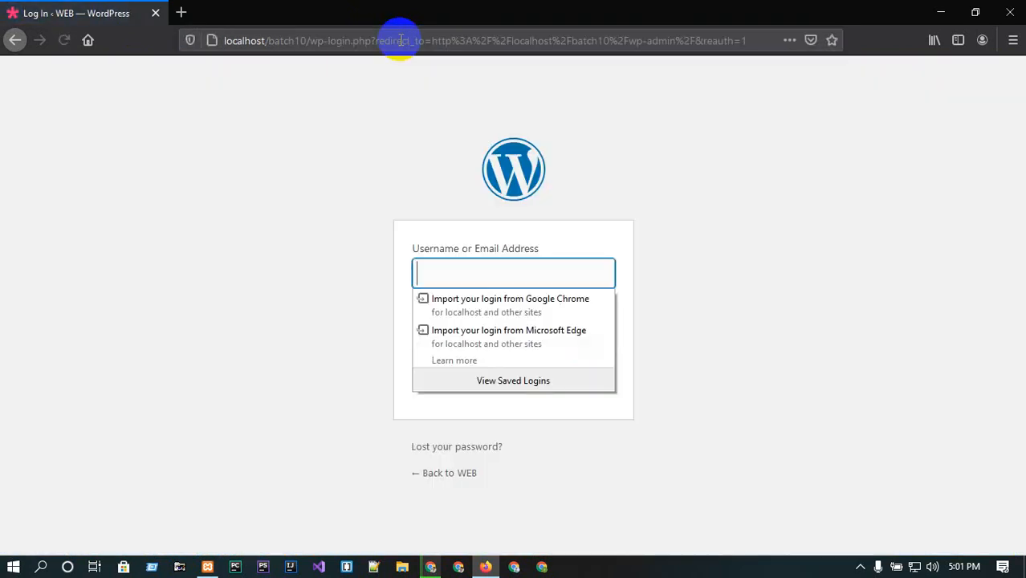
left_click(477, 271)
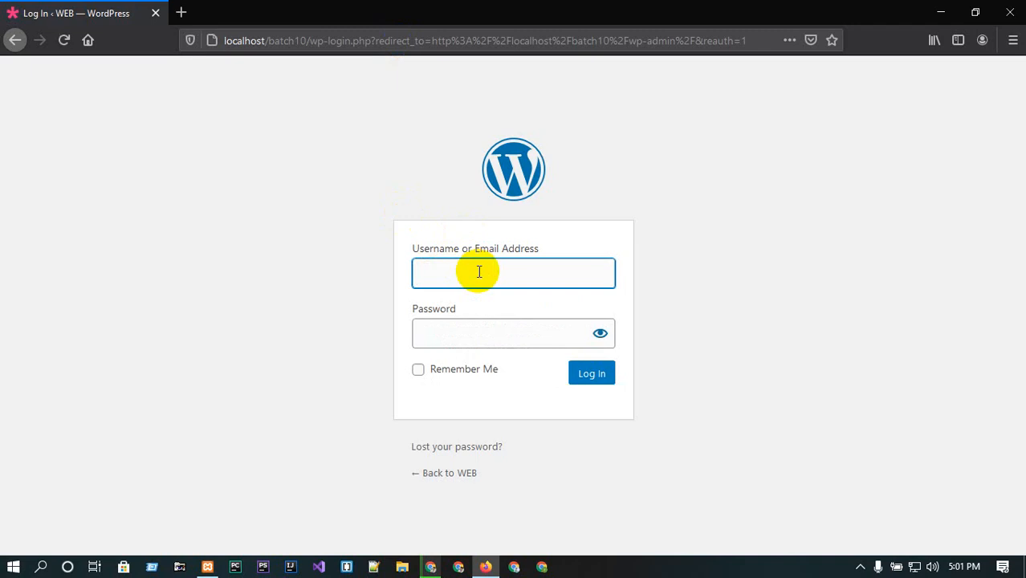
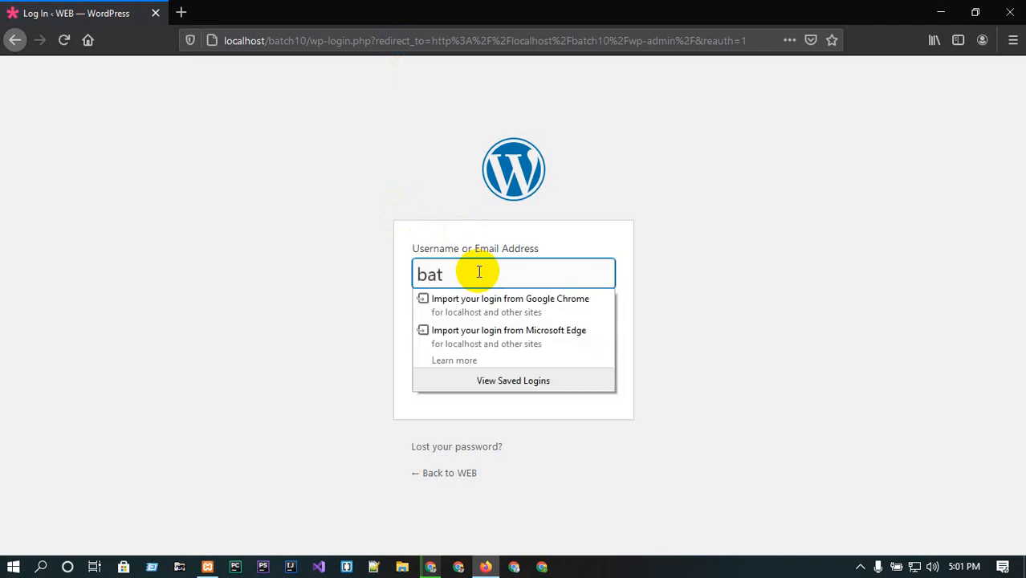
double_click(479, 273)
left_click(434, 272)
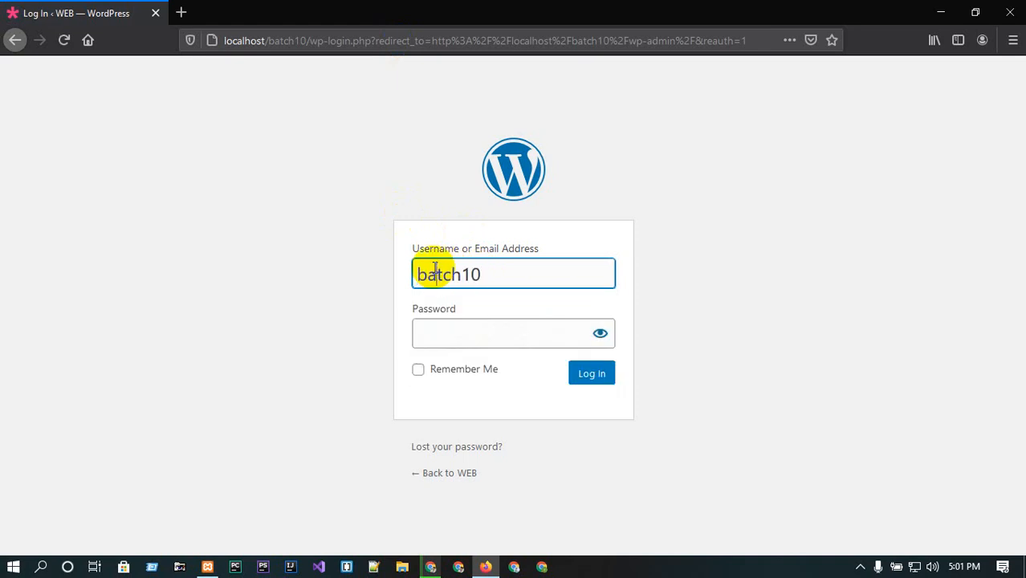
key("BackSpace")
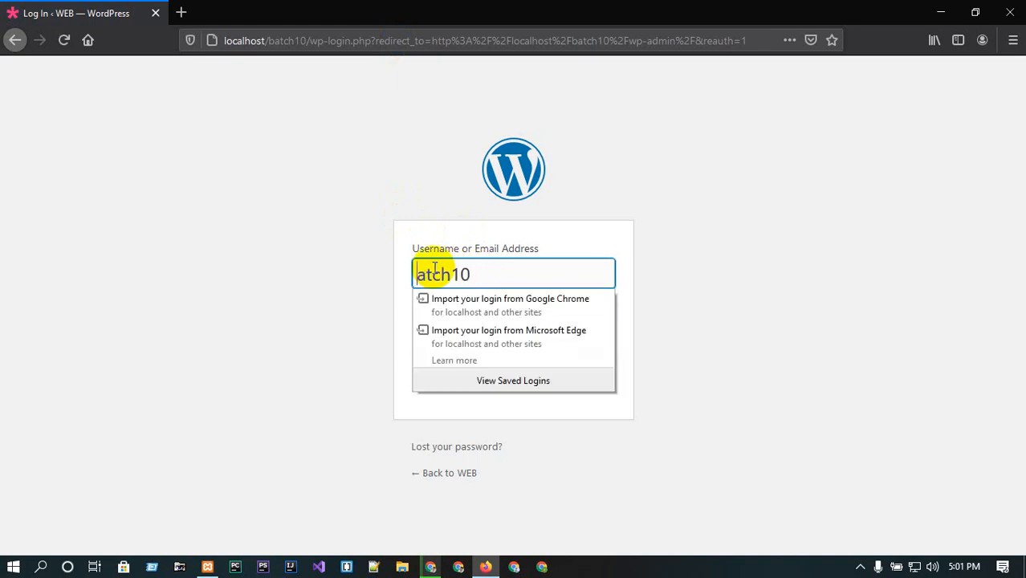
type("B")
double_click(434, 271)
left_click(555, 234)
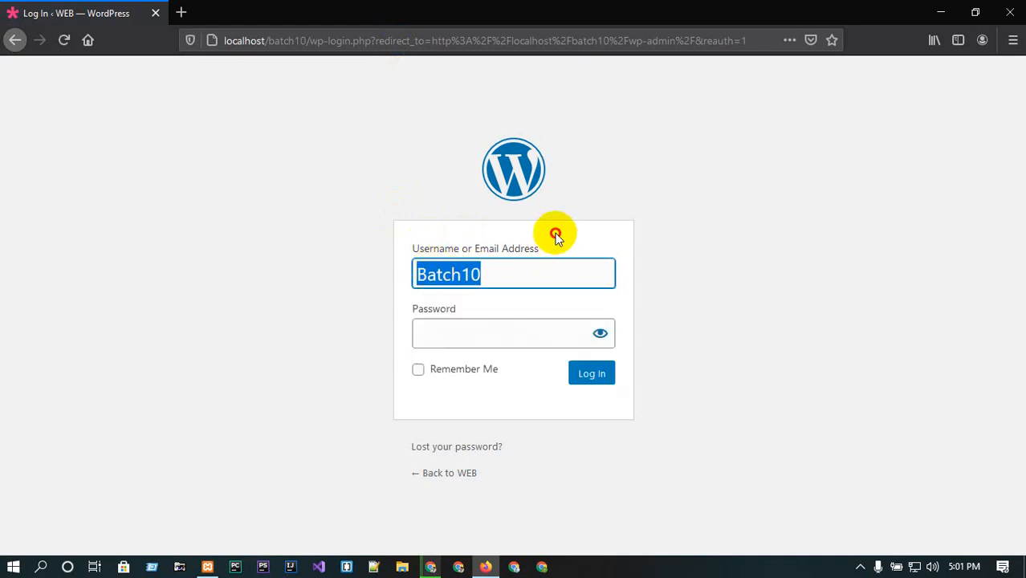
Paste the administrator's password, log in, and decline saving the login in the browser.
left_click(508, 331)
key("ctrl+v")
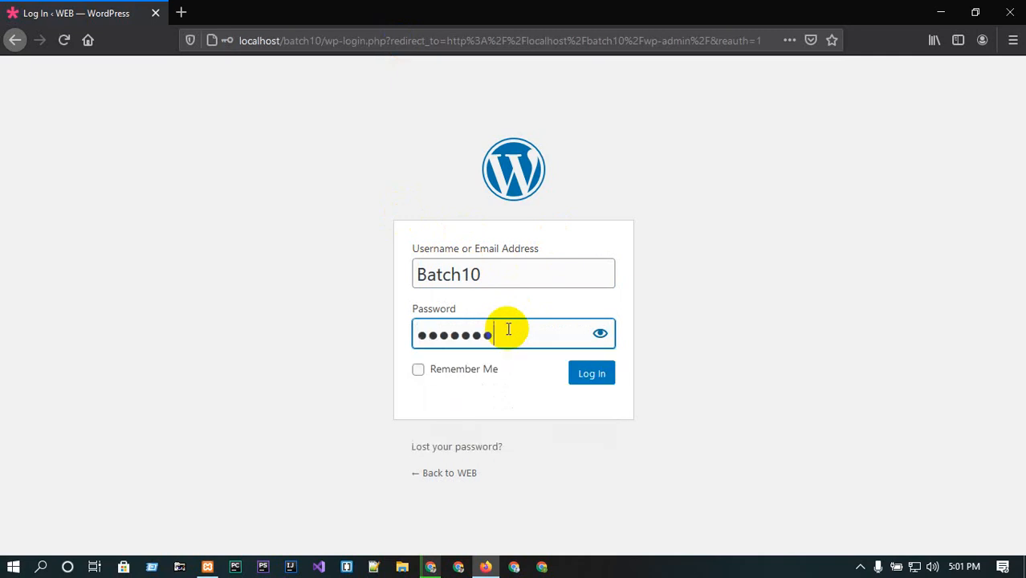
left_click(593, 375)
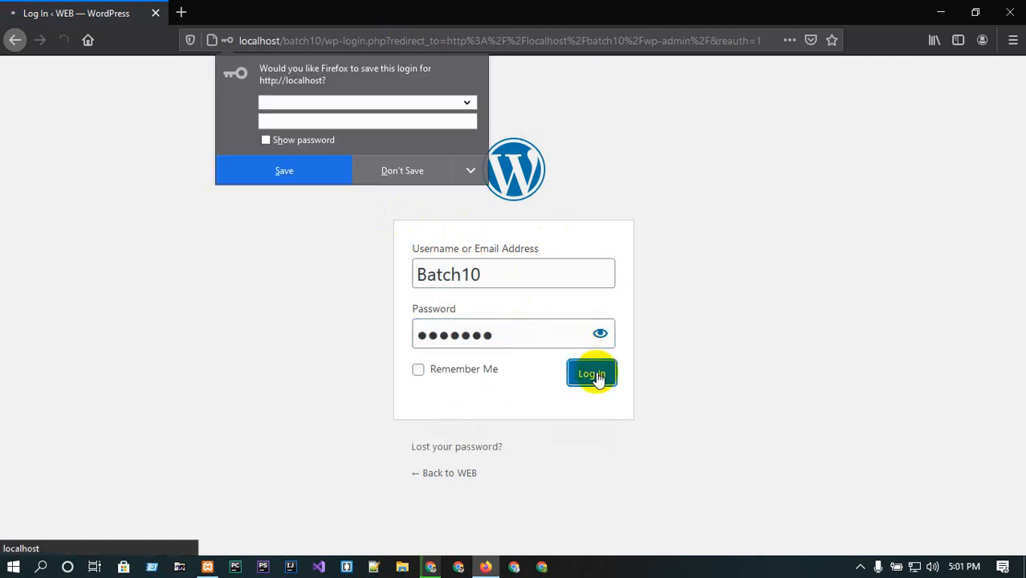
left_click(400, 171)
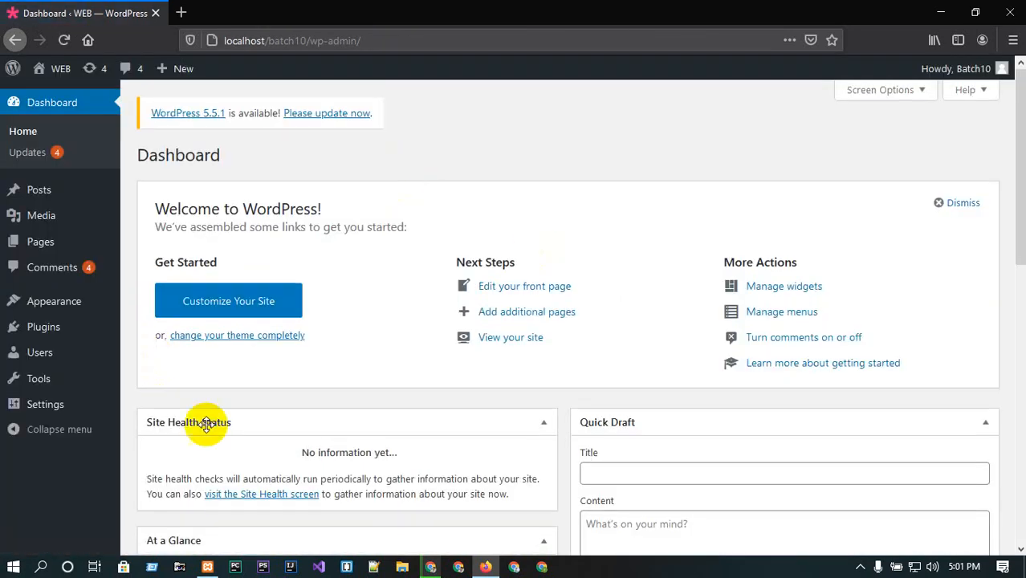
Log out of the administrator's dashboard.
scroll(210, 383, "down", 2)
scroll(562, 257, "up", 2)
mouse_move(961, 70)
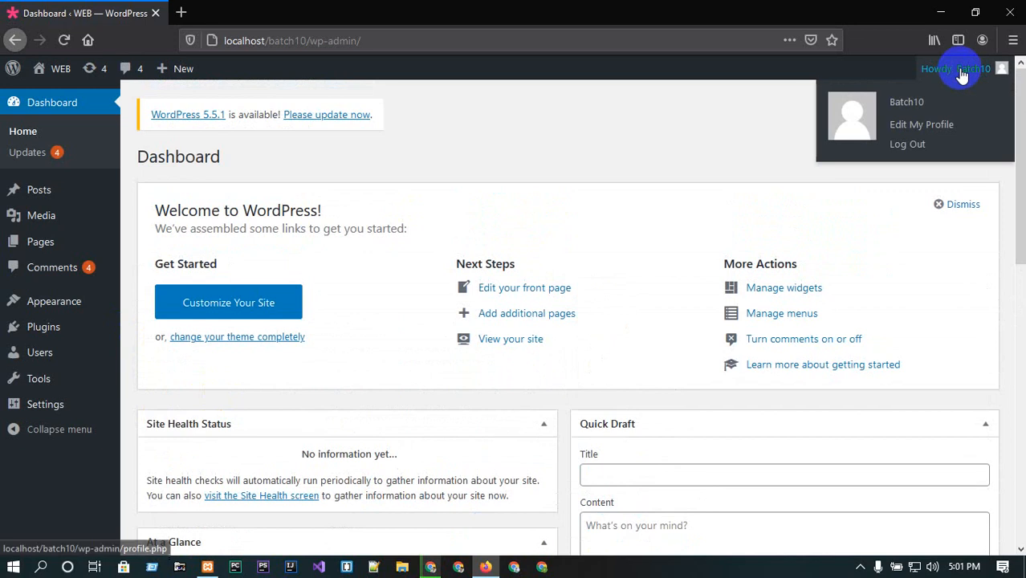
left_click(913, 145)
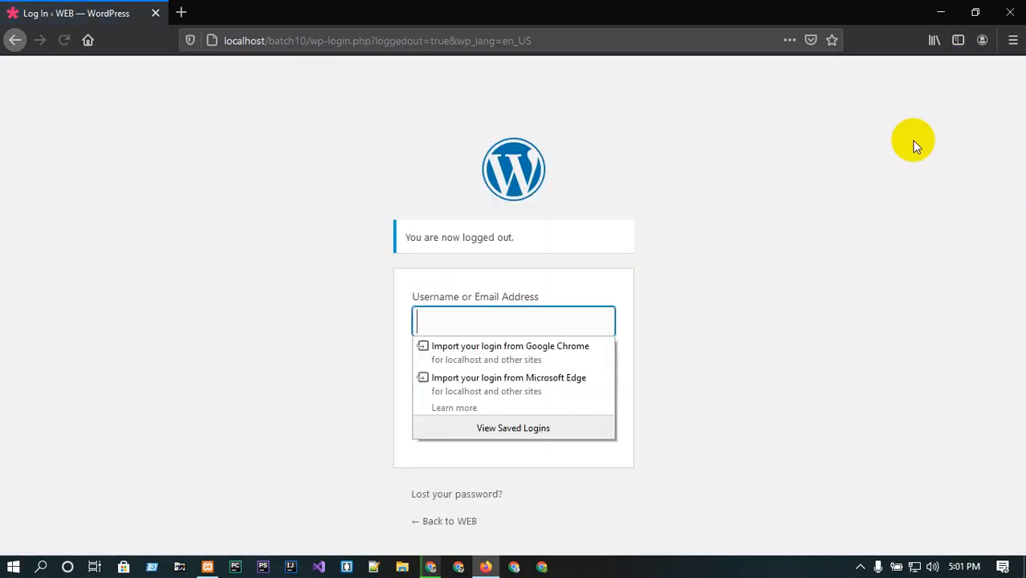
Log in with the new editor user's username and password, declining to save the login.
left_click(479, 309)
type("im")
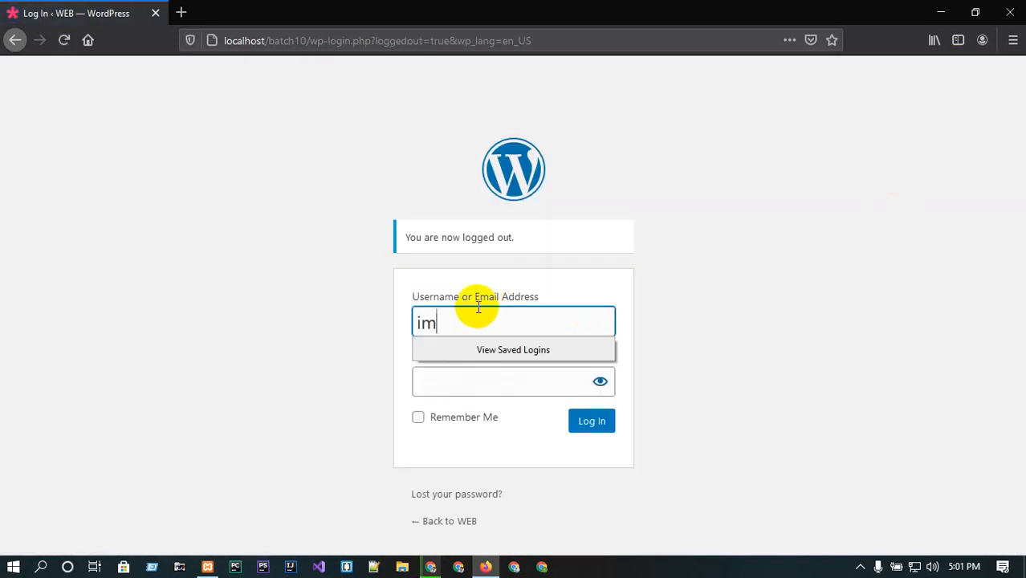
type("ran")
double_click(477, 308)
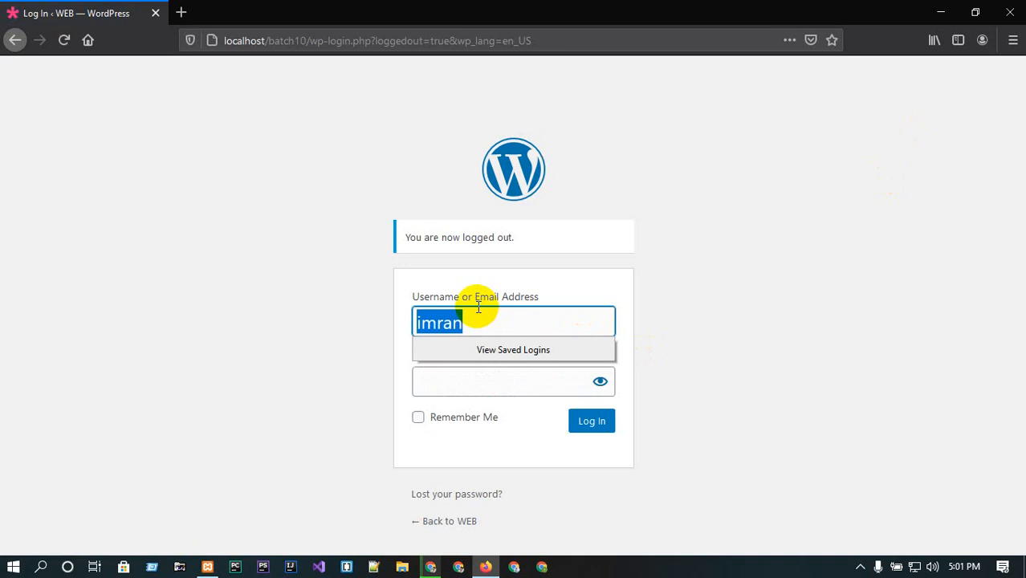
left_click(498, 379)
type("•••••")
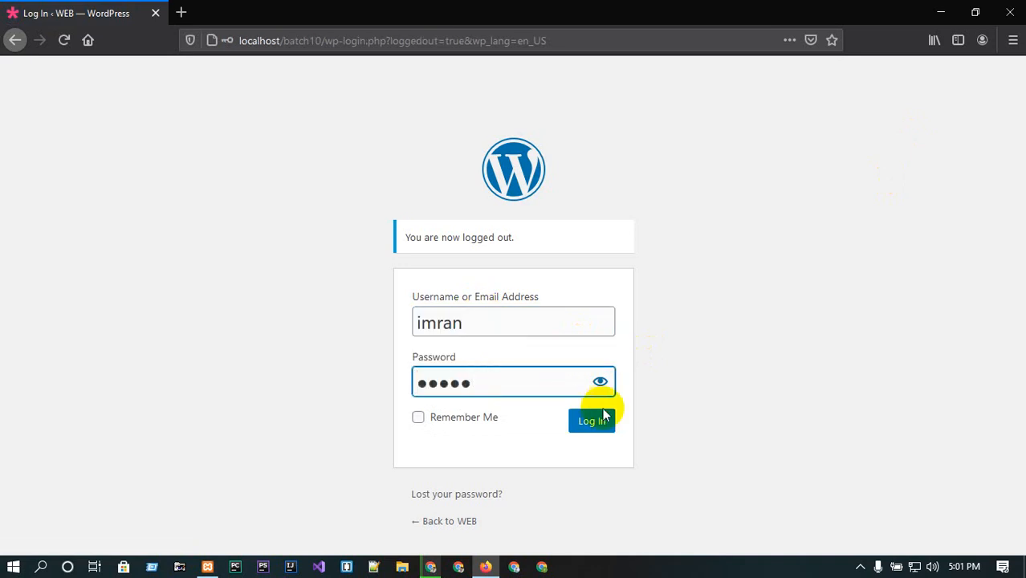
left_click(591, 419)
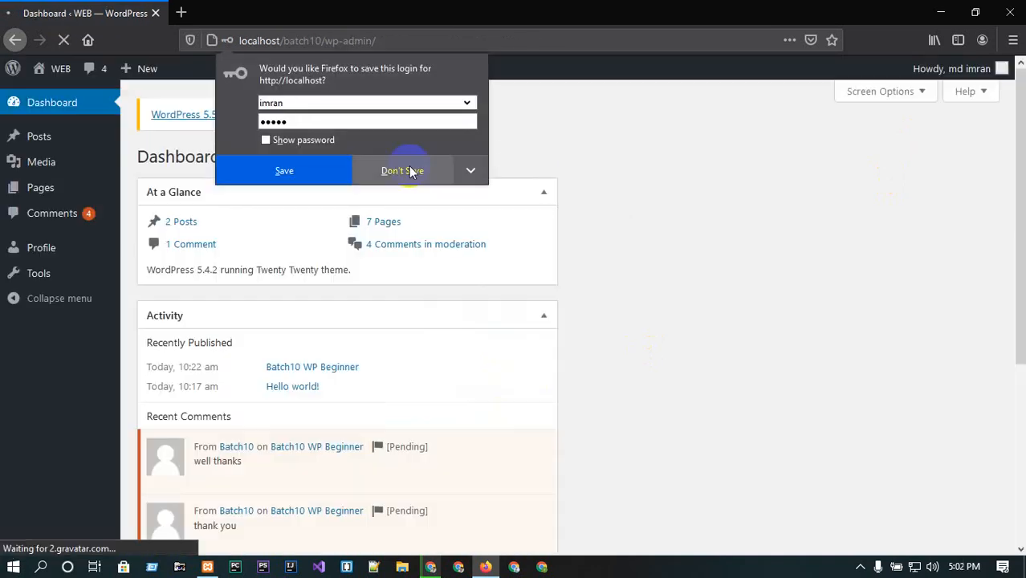
left_click(408, 170)
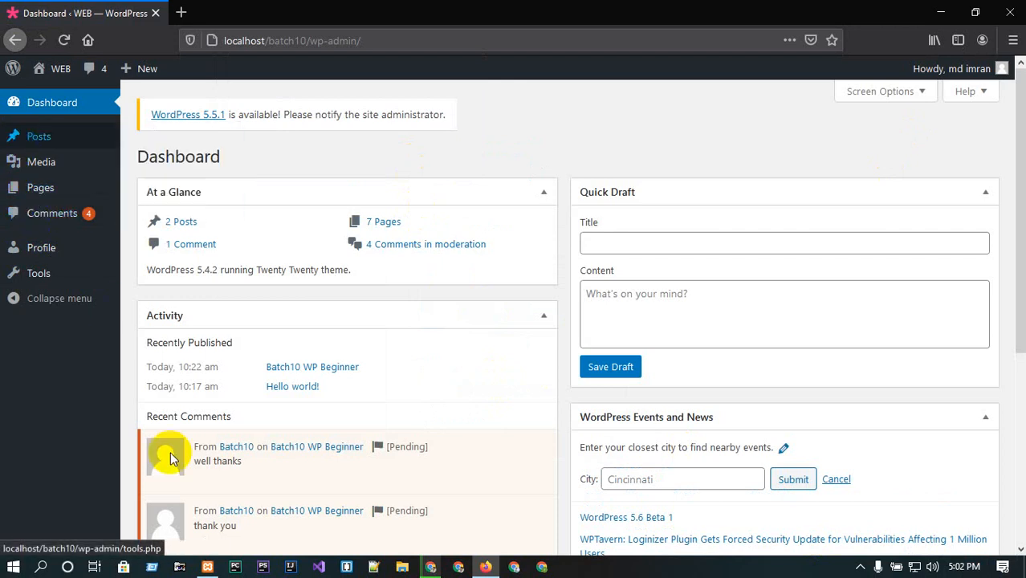
Compare the administrator's menu in Chrome with the editor's restricted menu and posts list in Firefox.
left_click(427, 564)
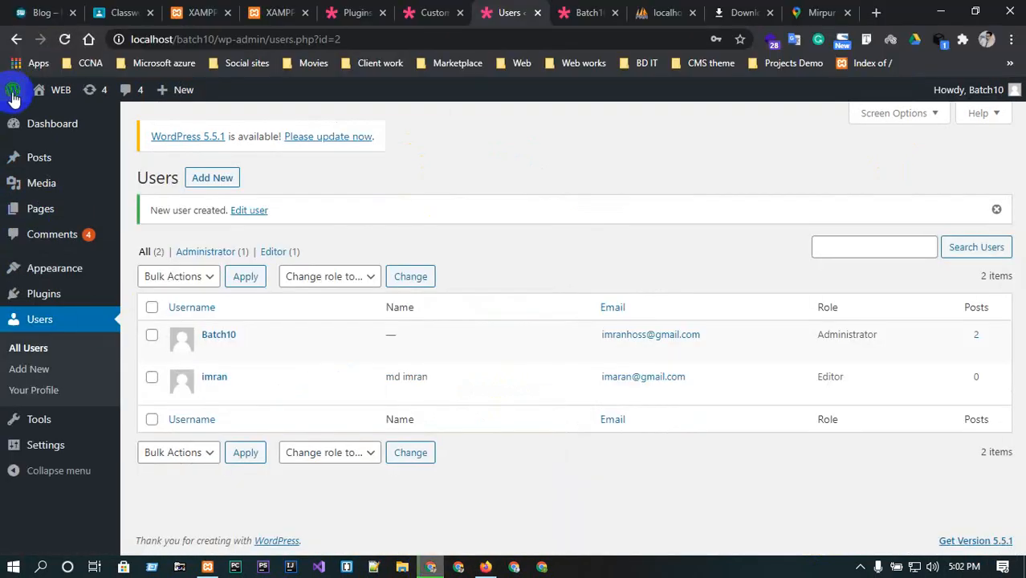
mouse_move(8, 446)
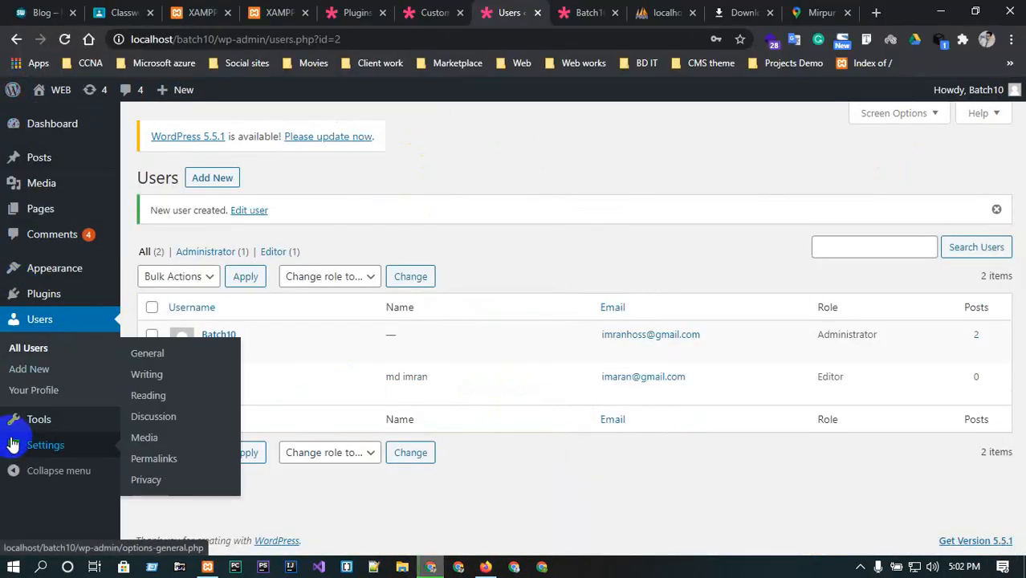
left_click(940, 12)
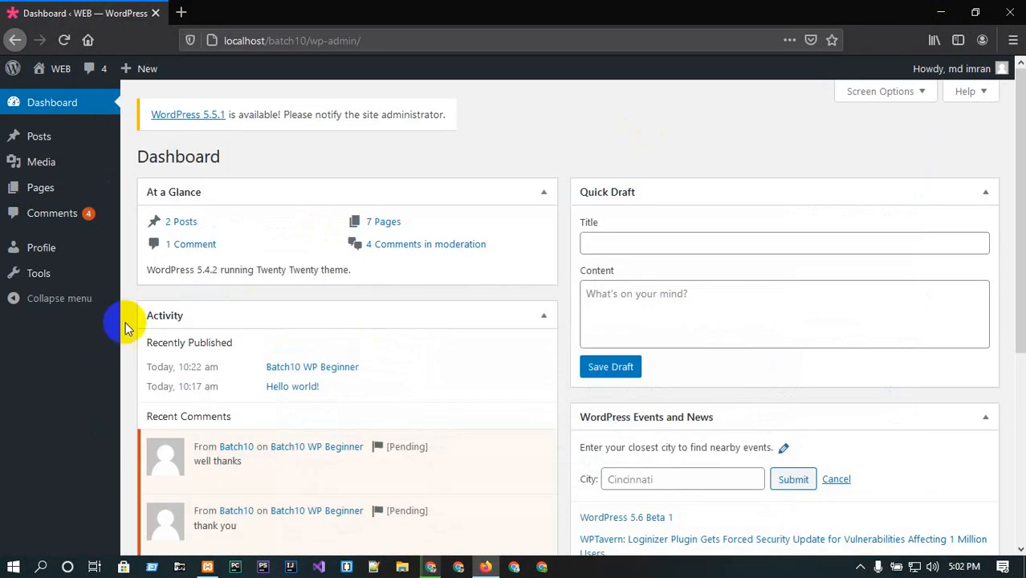
left_click(24, 141)
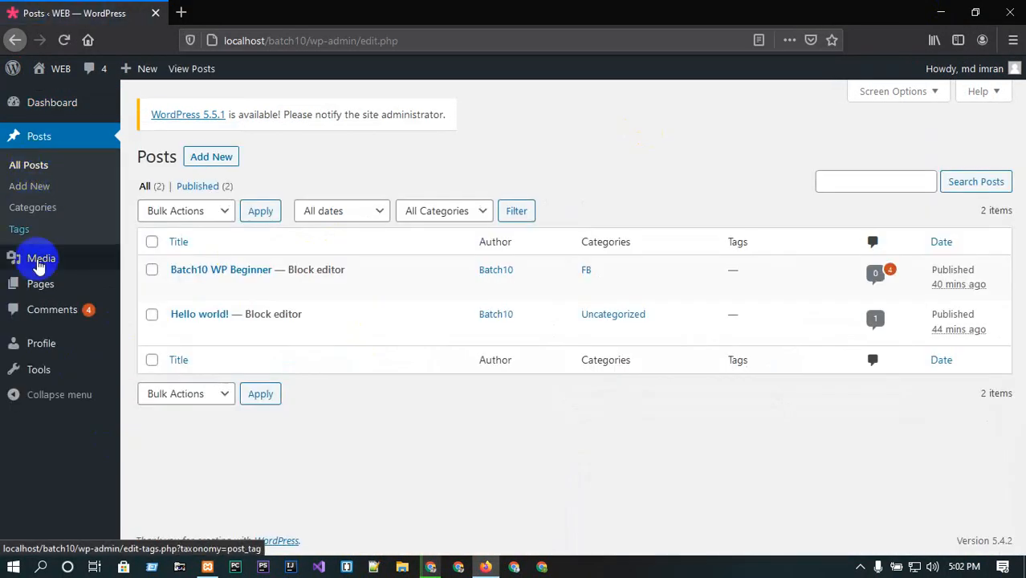
mouse_move(42, 261)
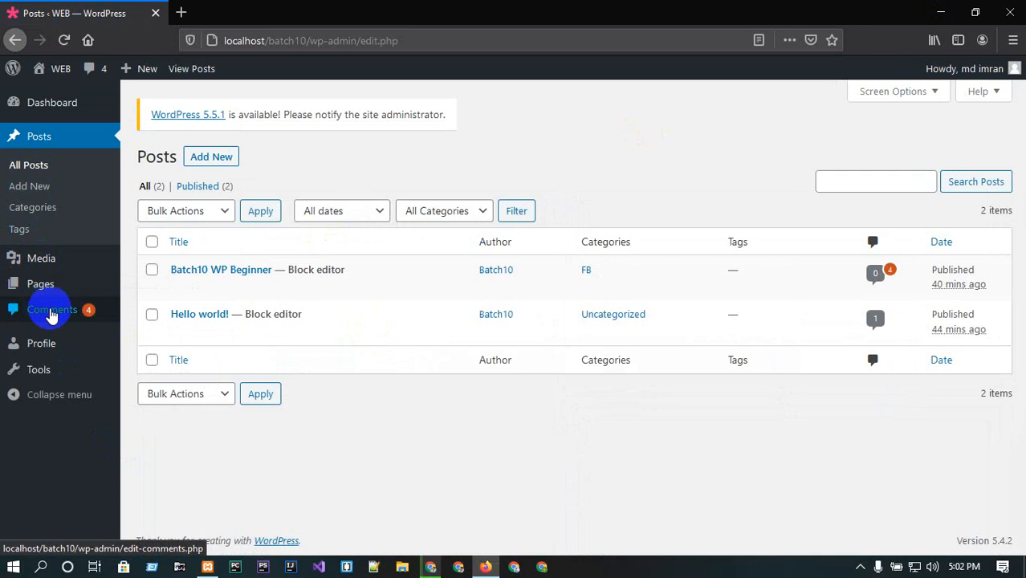
mouse_move(228, 286)
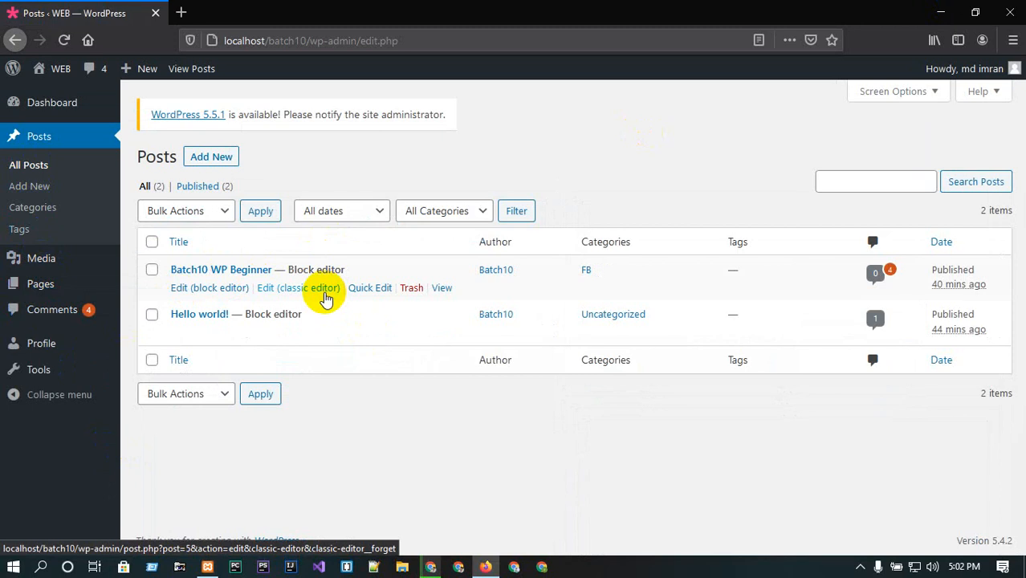
left_click(939, 12)
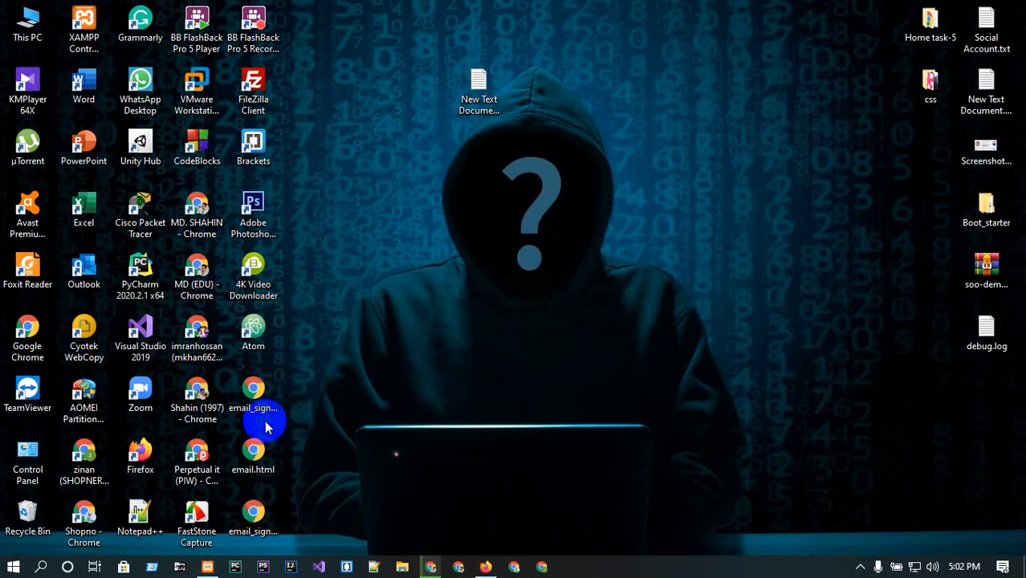
Return to the administrator session in Chrome and open the Add Plugins page.
left_click(431, 566)
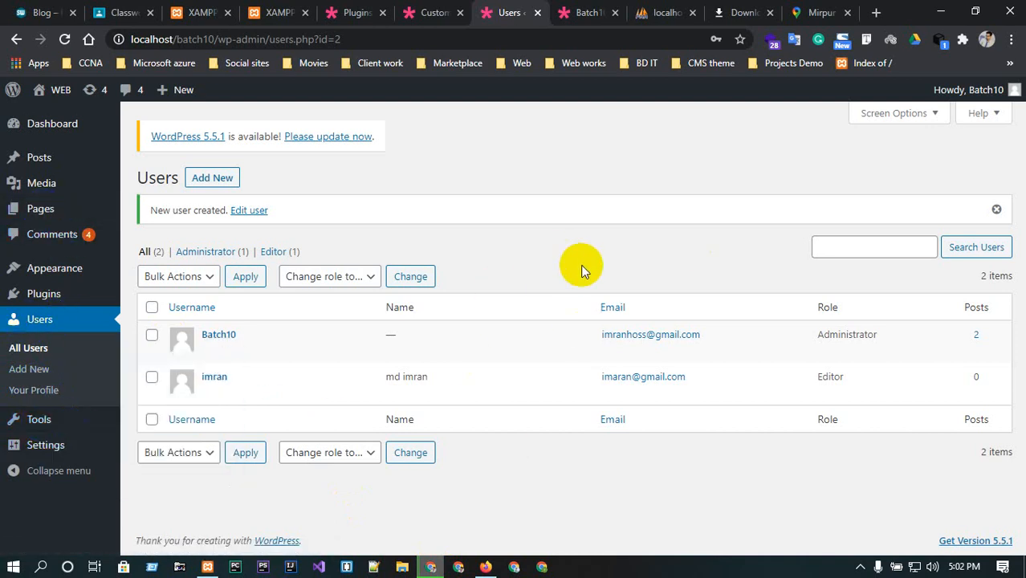
right_click(71, 154)
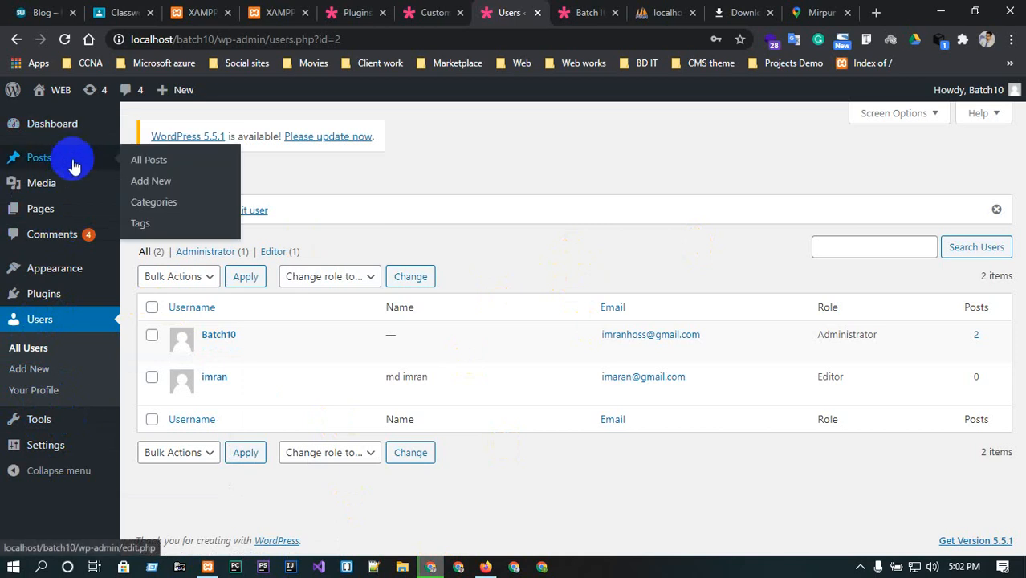
mouse_move(75, 264)
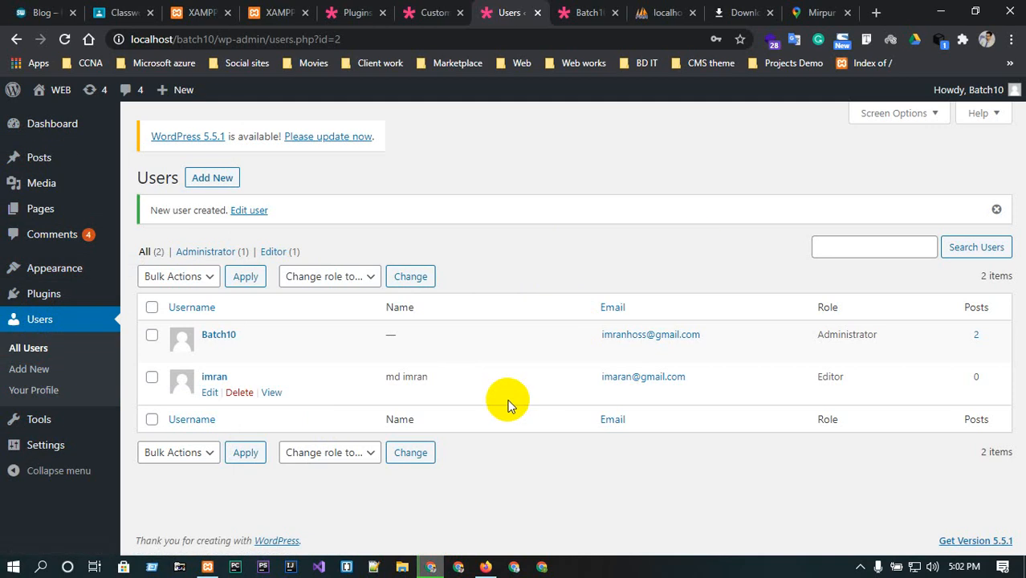
left_click(48, 300)
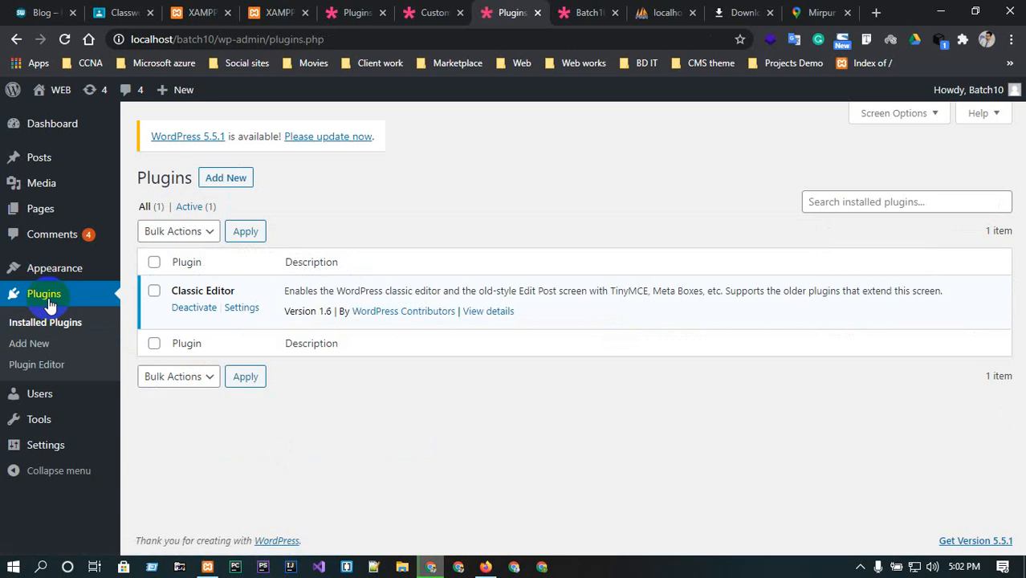
left_click(210, 180)
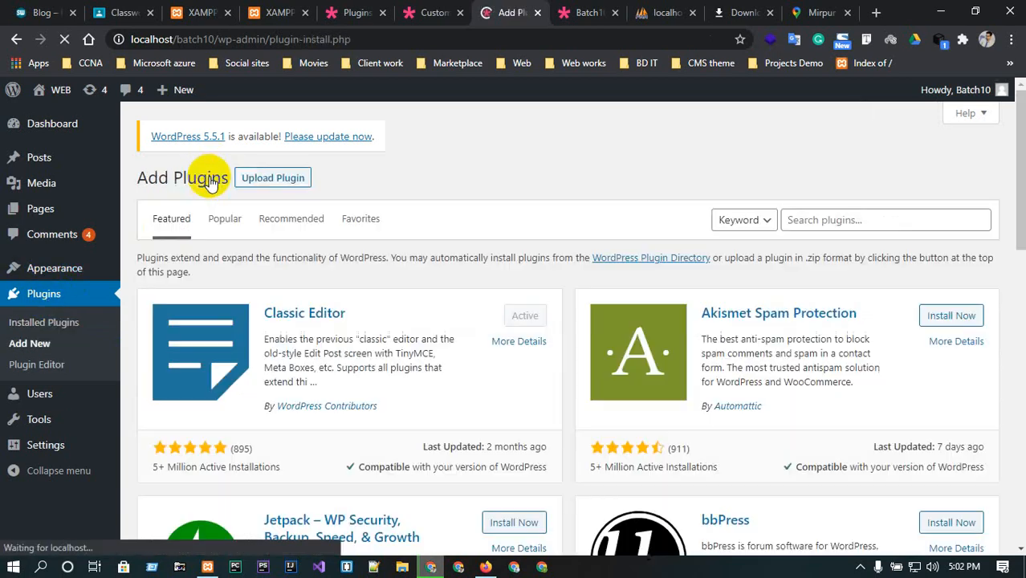
Search plugins for "reset", then install and activate Advanced WordPress Reset.
left_click(856, 219)
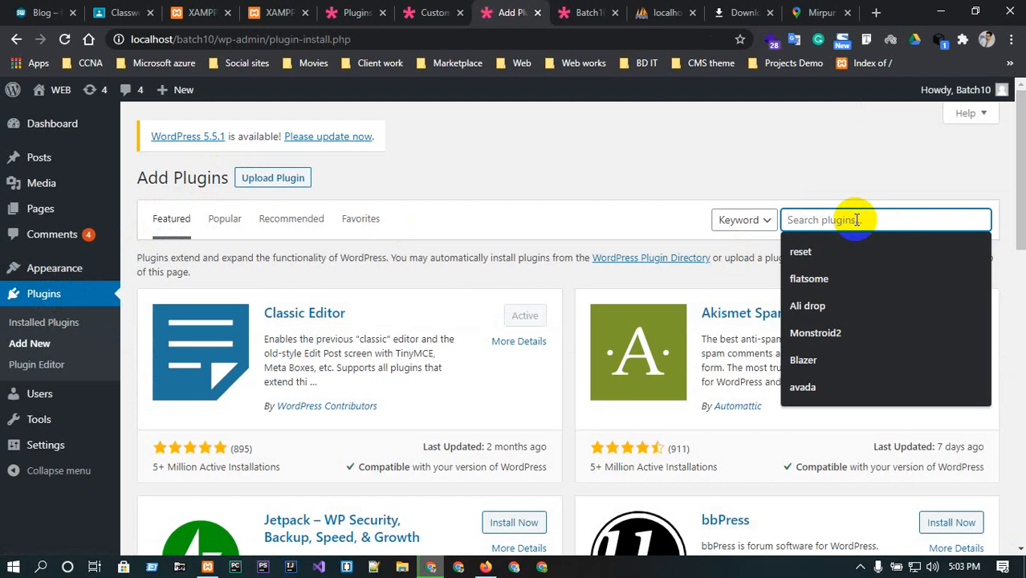
type("reset")
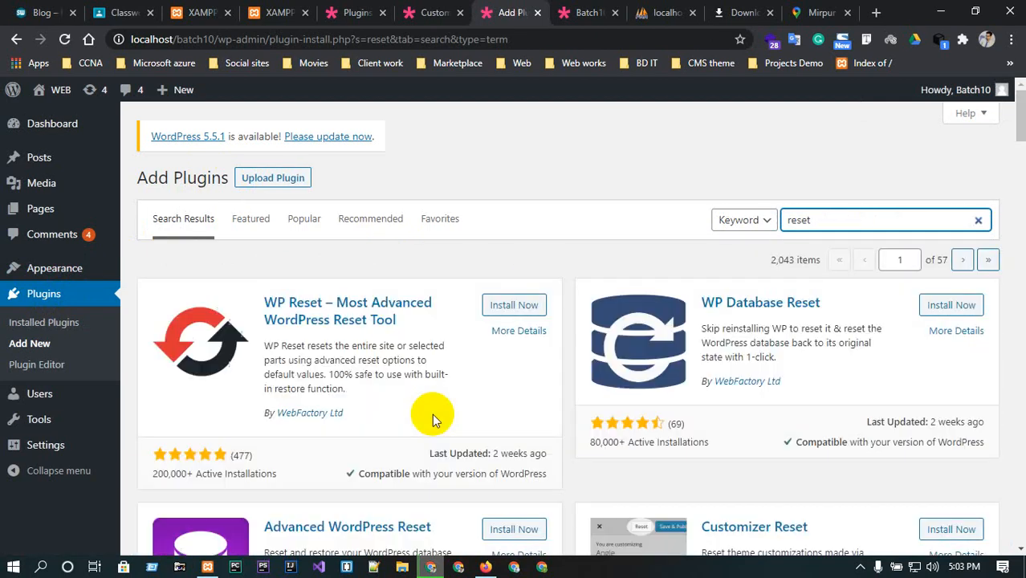
scroll(432, 413, "down", 3)
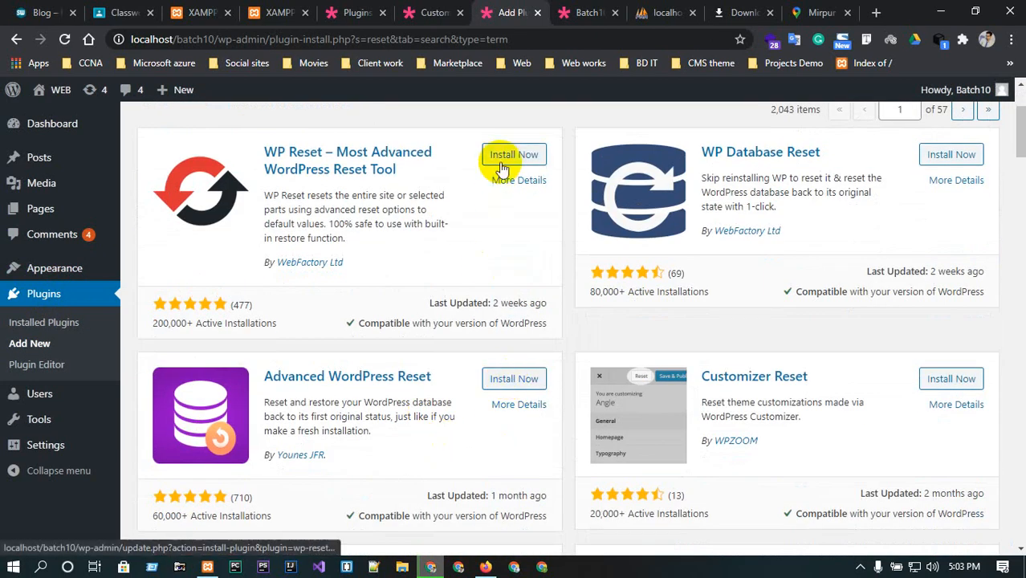
left_click(512, 378)
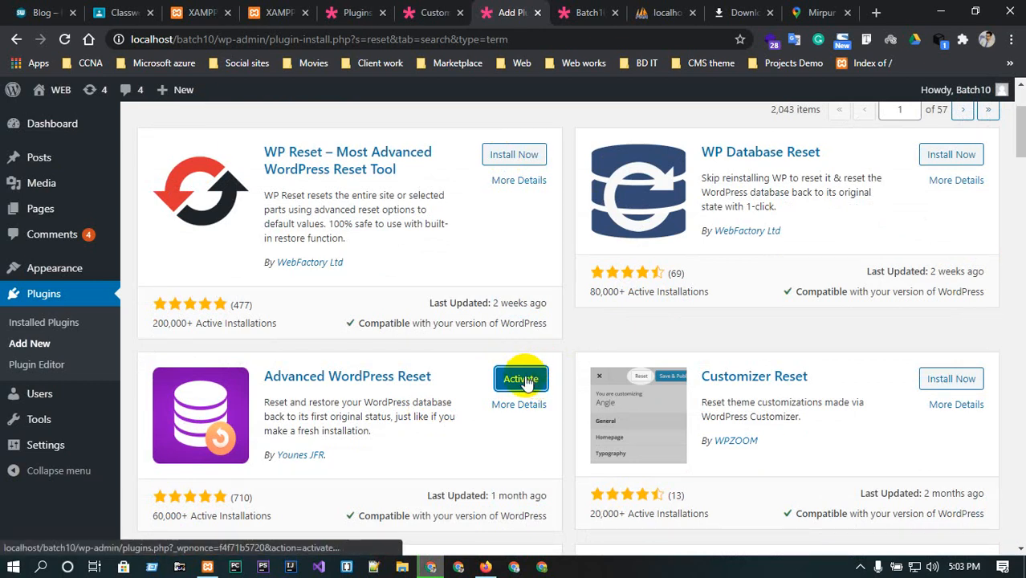
left_click(524, 383)
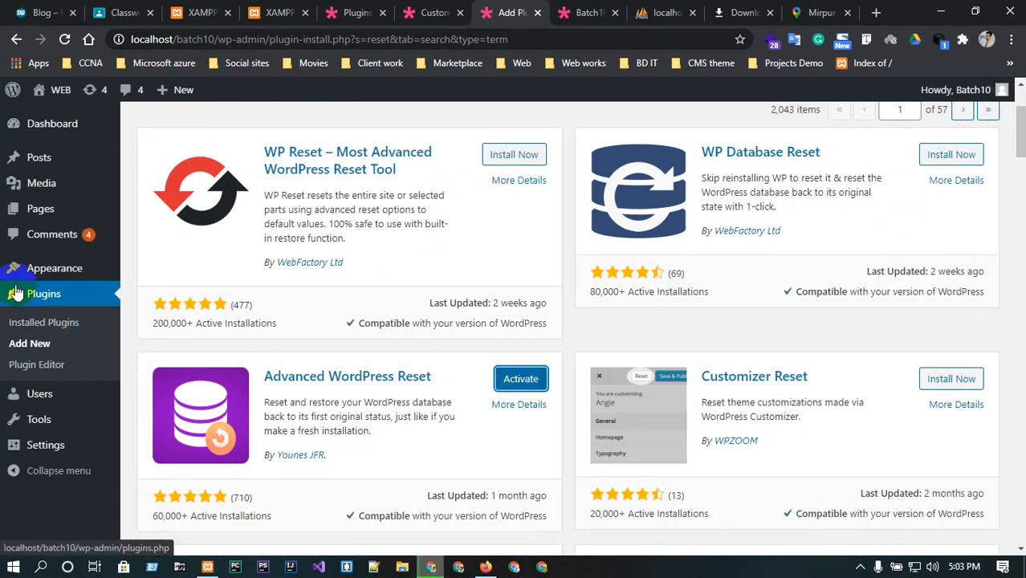
left_click(520, 375)
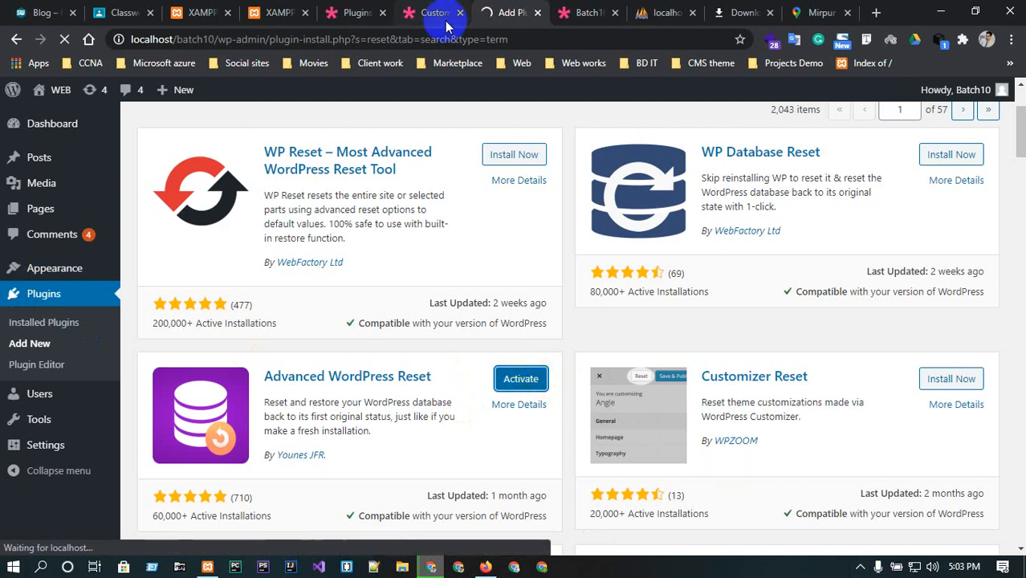
left_click(382, 13)
left_click(382, 13)
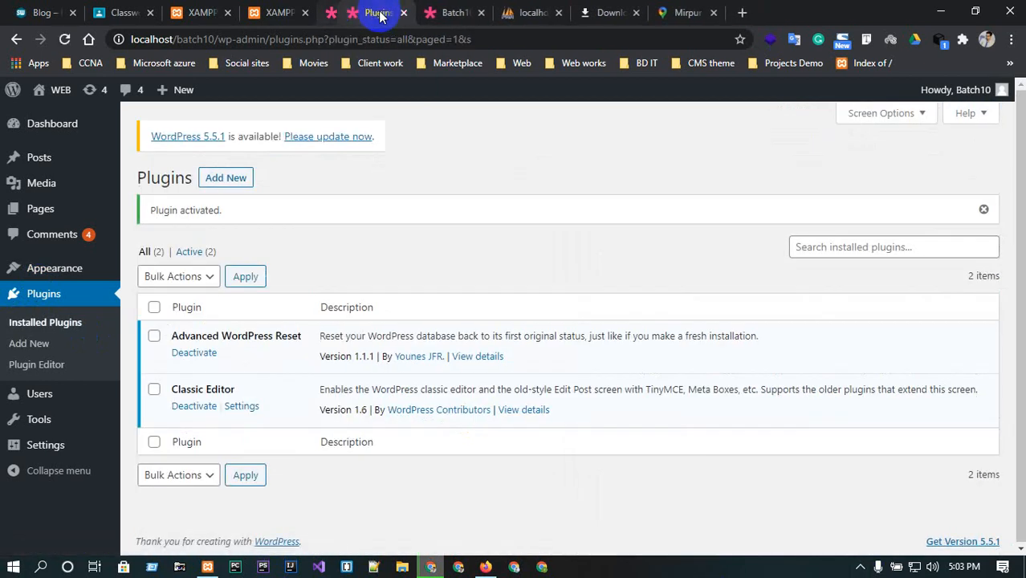
left_click(298, 12)
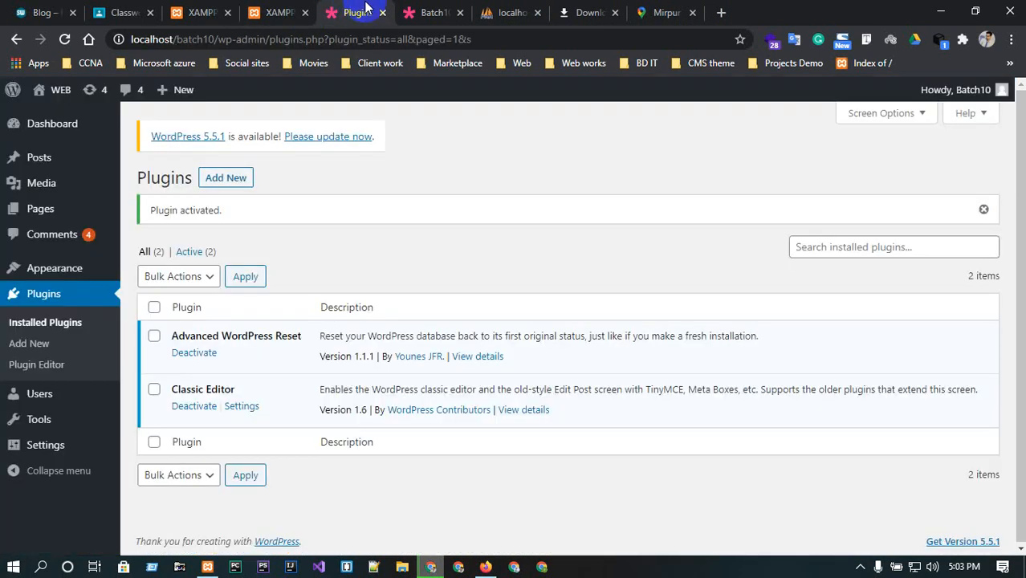
left_click(305, 13)
left_click(362, 14)
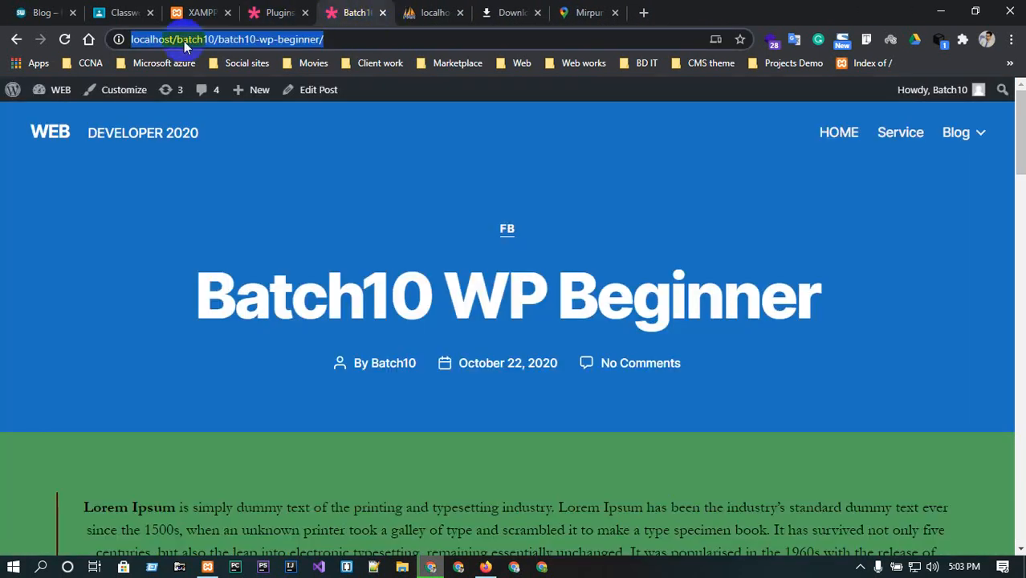
left_click(66, 38)
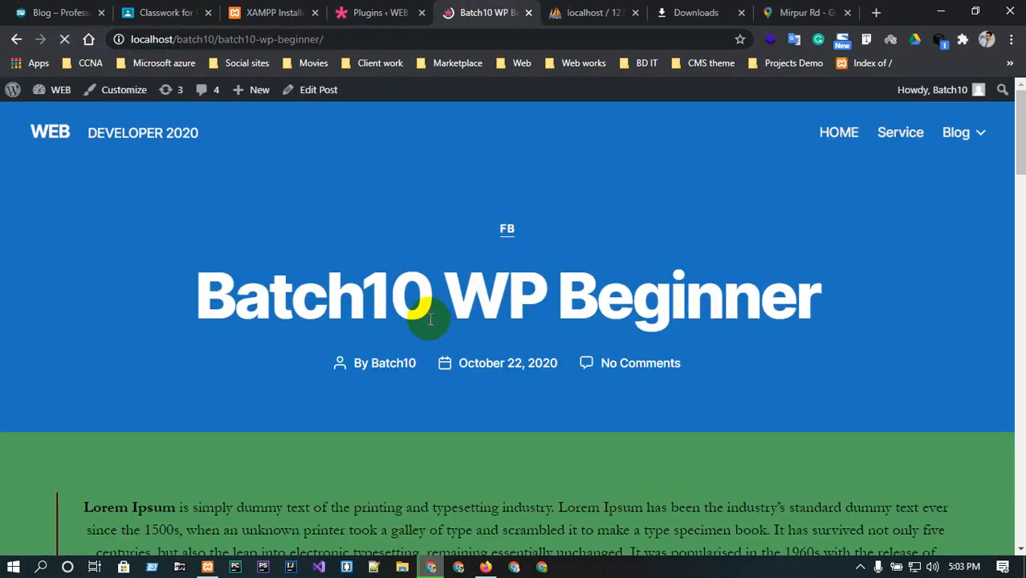
scroll(436, 327, "down", 5)
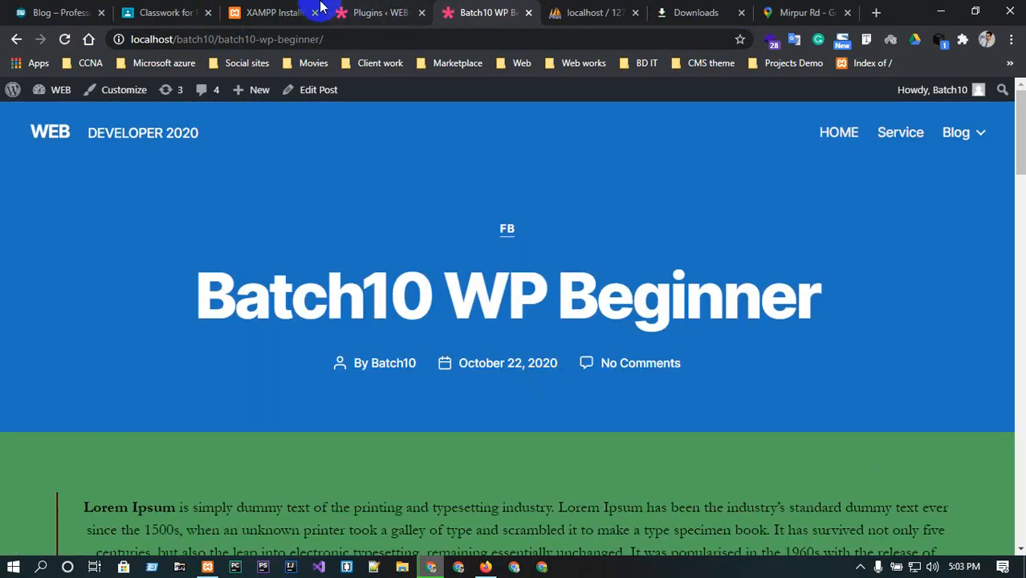
left_click(371, 9)
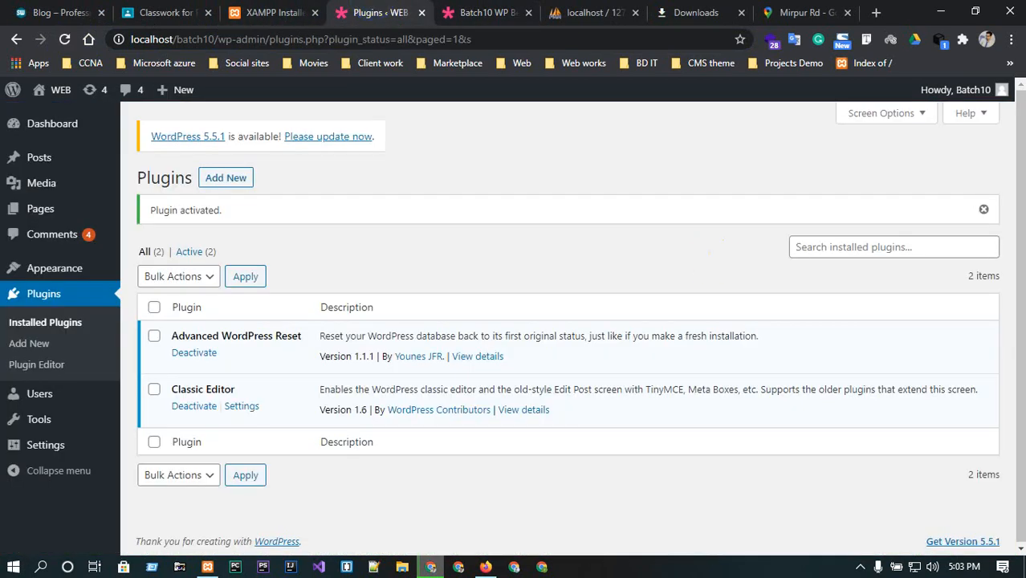
Open the Advanced WP Reset tool page from the Tools menu.
mouse_move(22, 420)
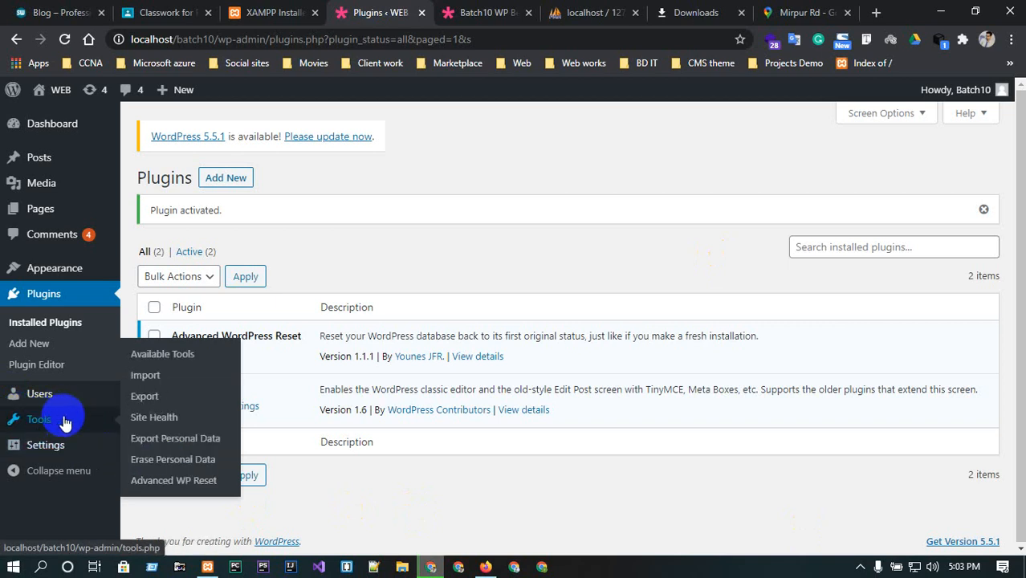
left_click(28, 296)
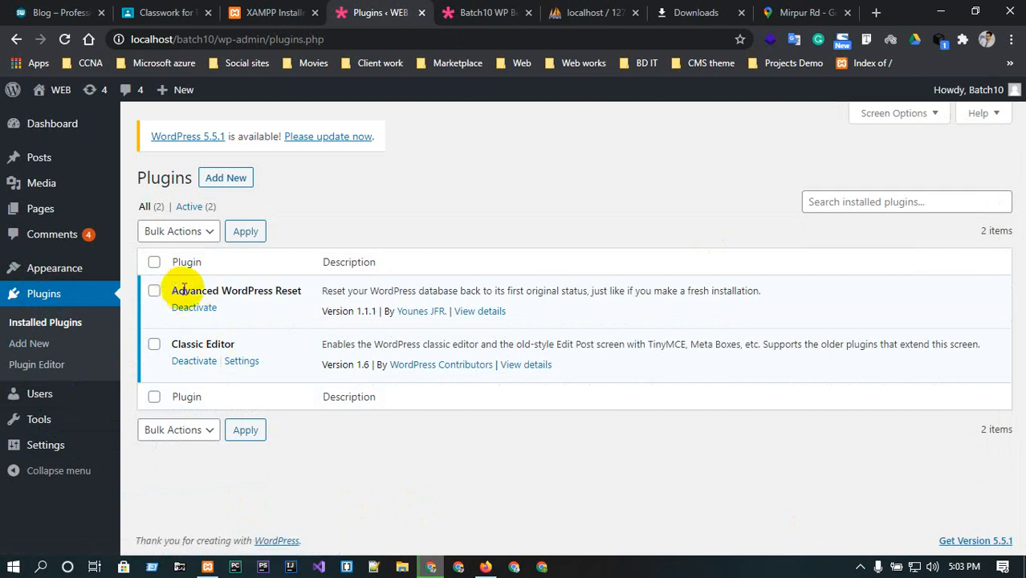
left_click_drag(169, 290, 311, 292)
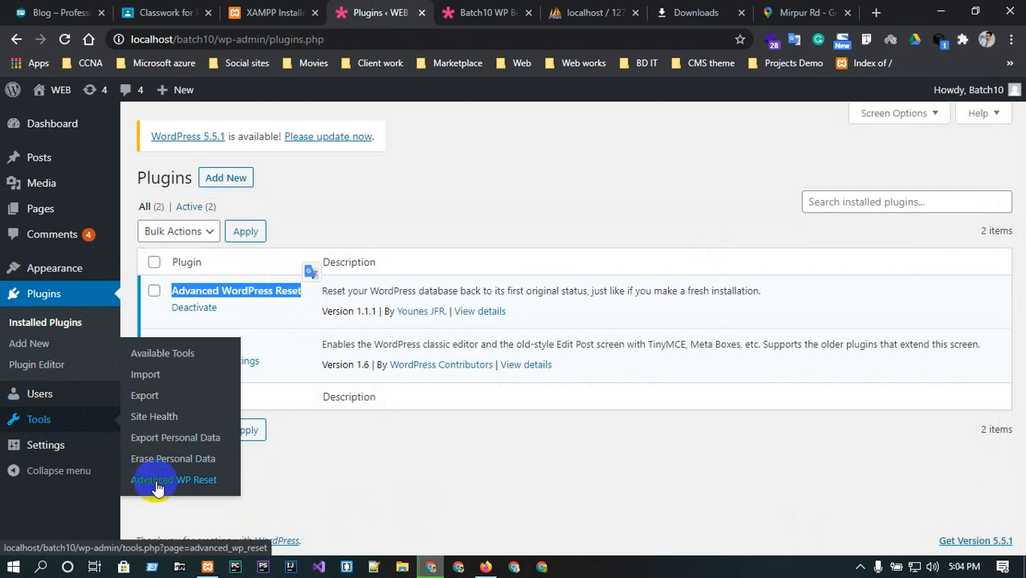
left_click(158, 482)
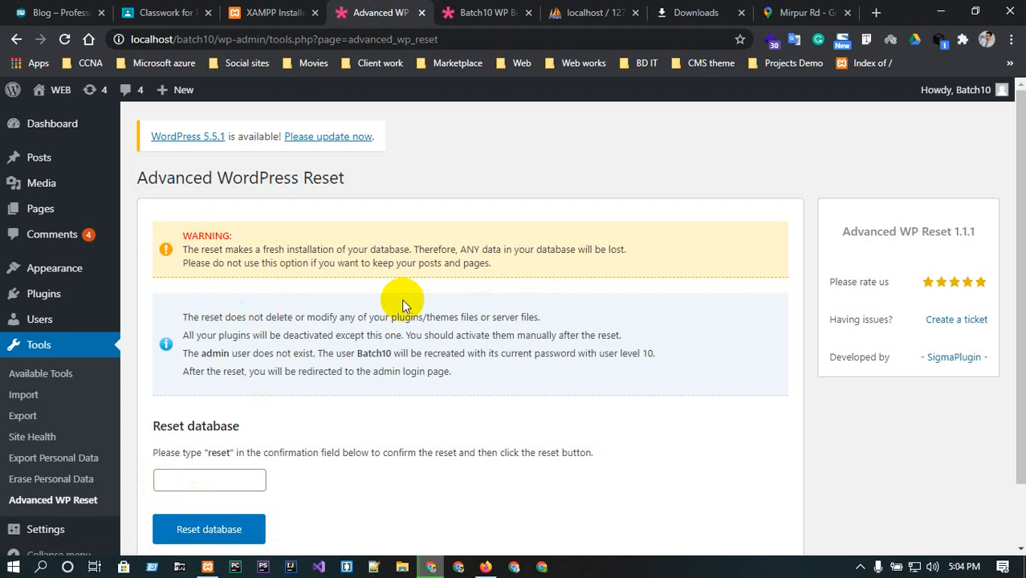
Reset the database by entering "reset" in the confirmation field and confirming the reset.
scroll(336, 430, "down", 2)
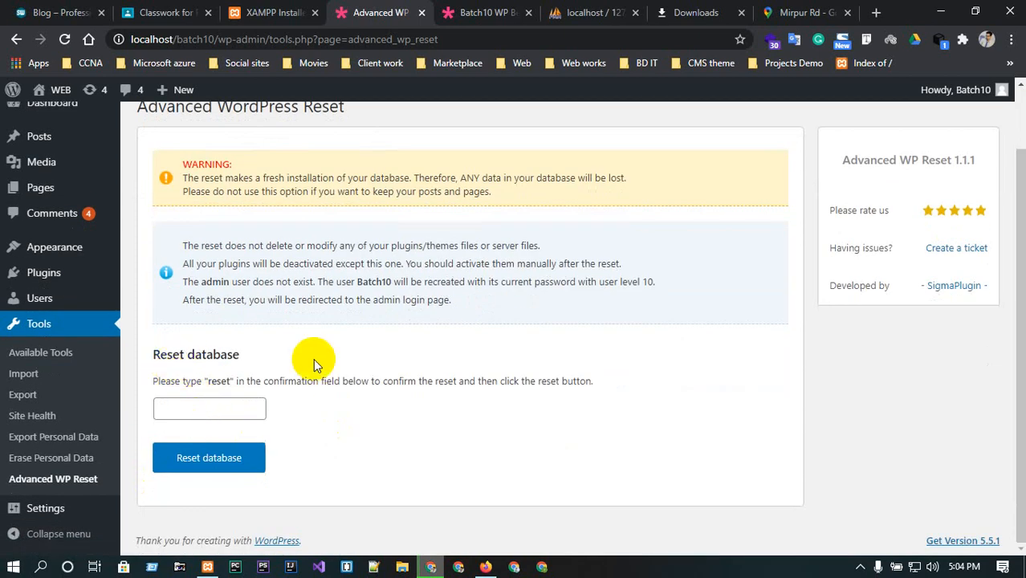
left_click_drag(210, 380, 251, 380)
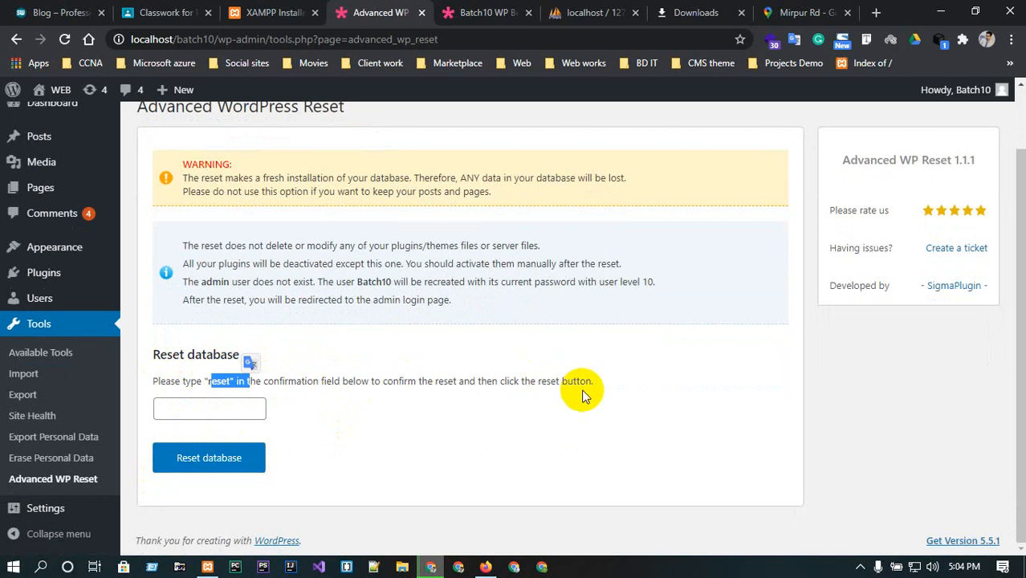
left_click(171, 409)
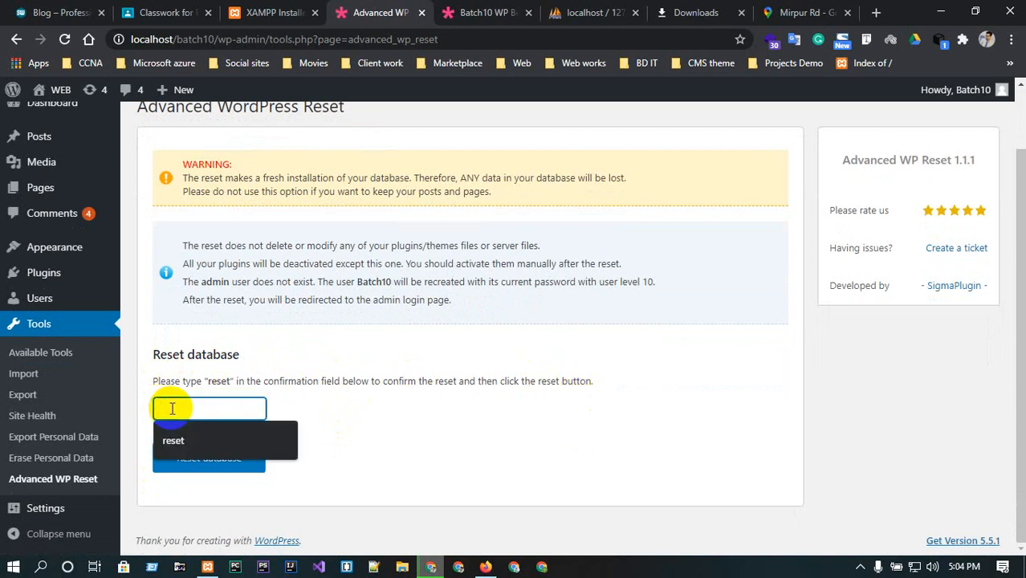
left_click(173, 440)
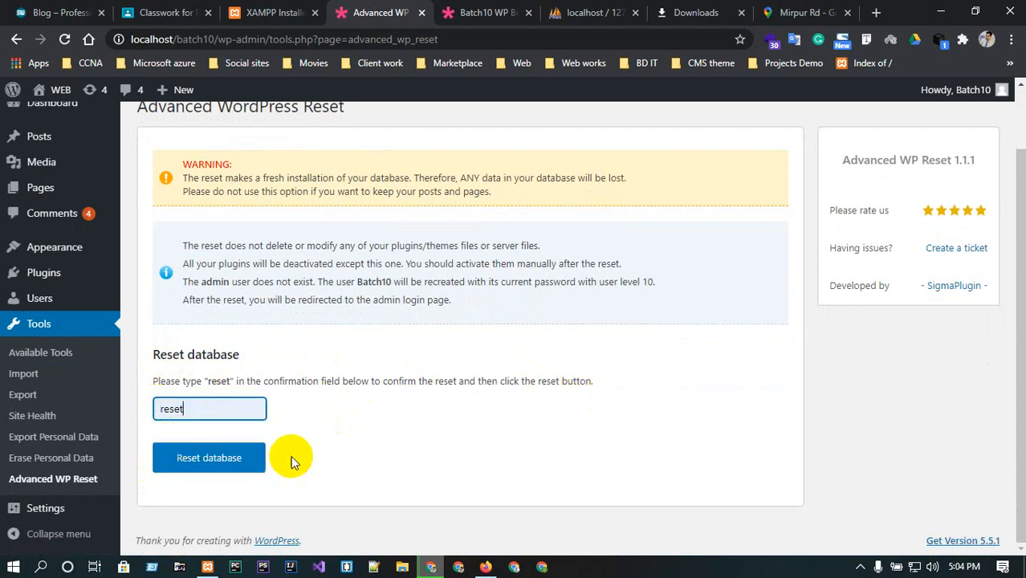
left_click(195, 464)
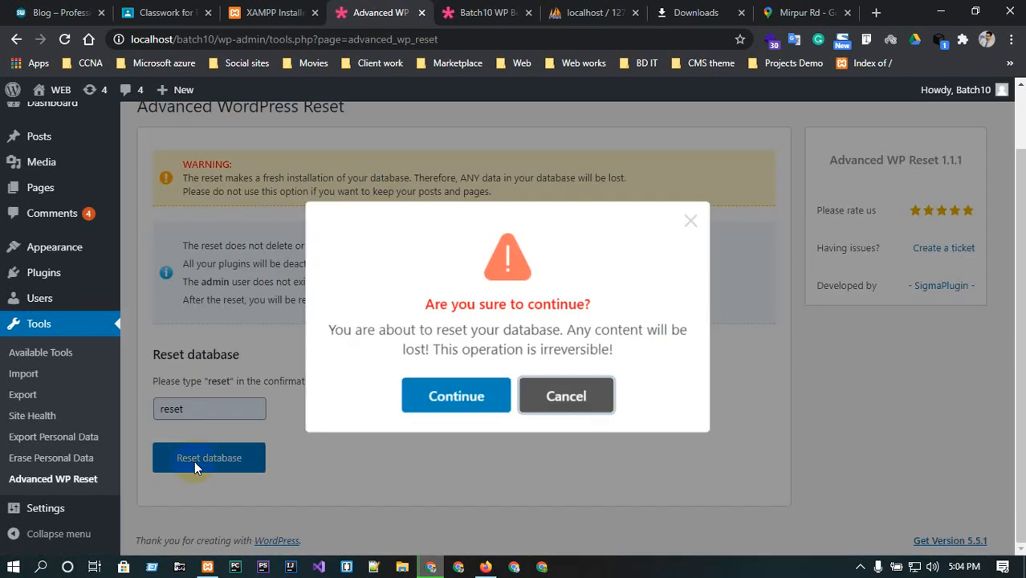
left_click(474, 400)
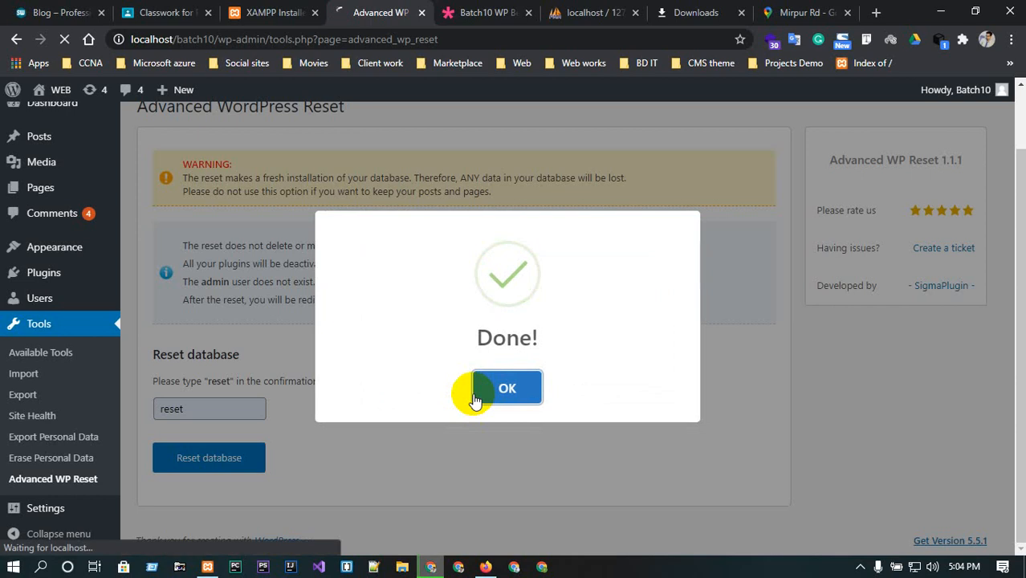
left_click(476, 399)
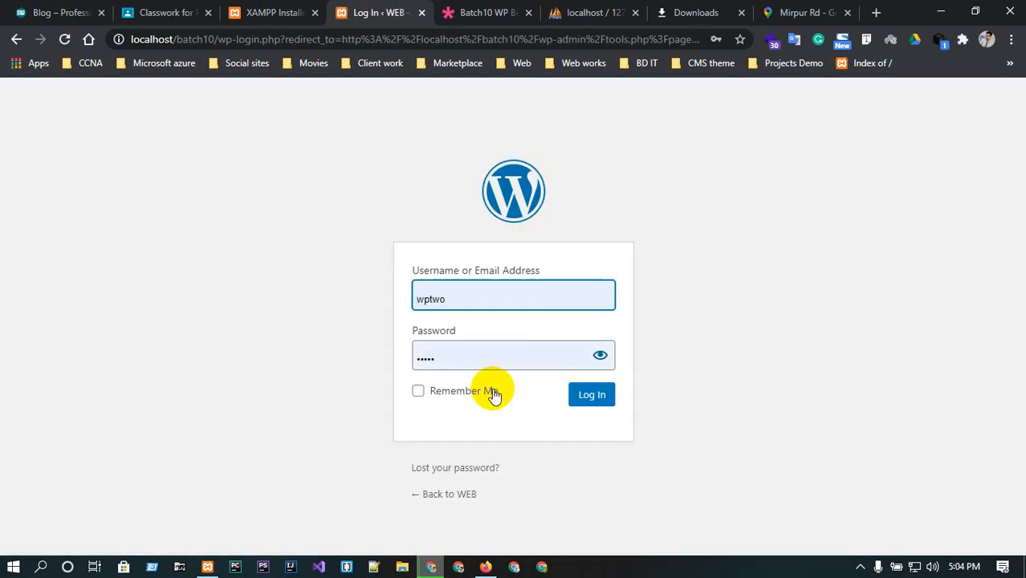
Switch to the post tab and open the site's home page to check the reset.
left_click(473, 12)
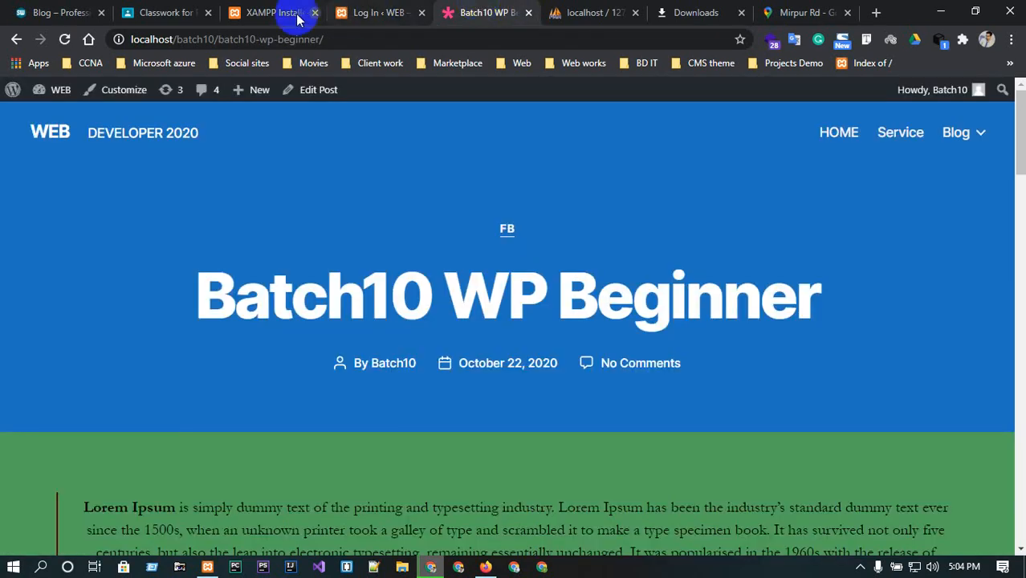
left_click(53, 133)
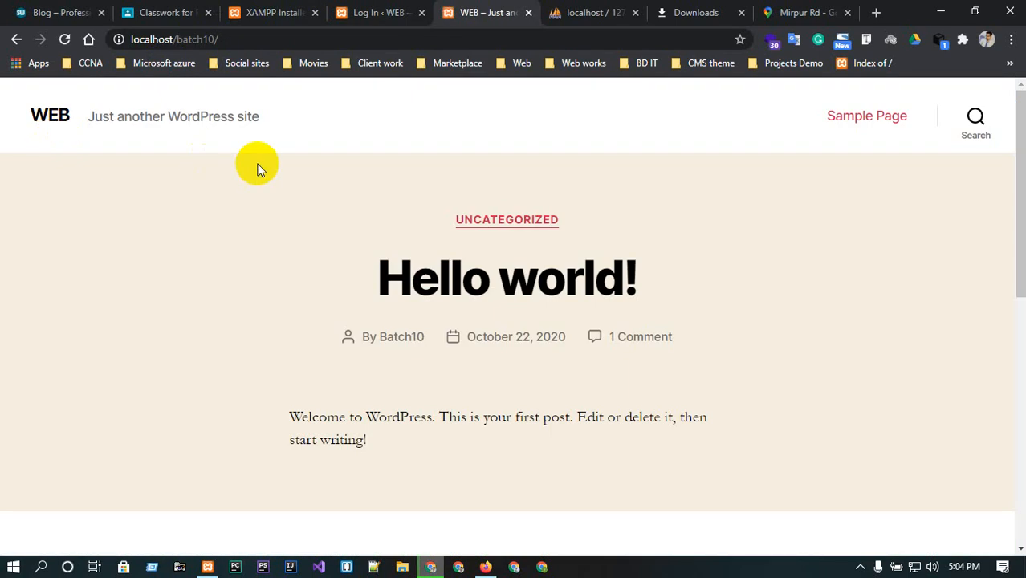
left_click(379, 12)
left_click(534, 294)
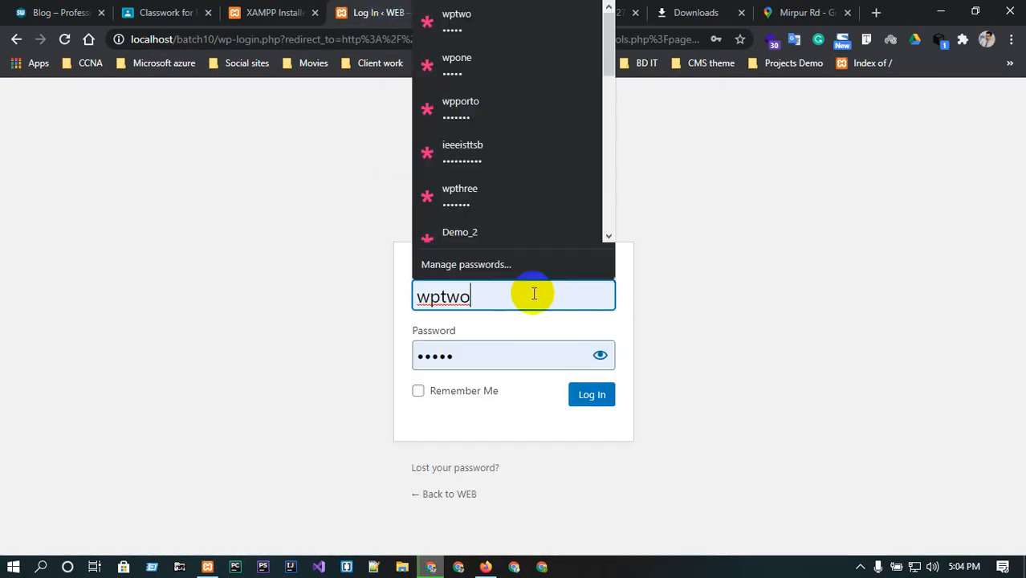
double_click(534, 294)
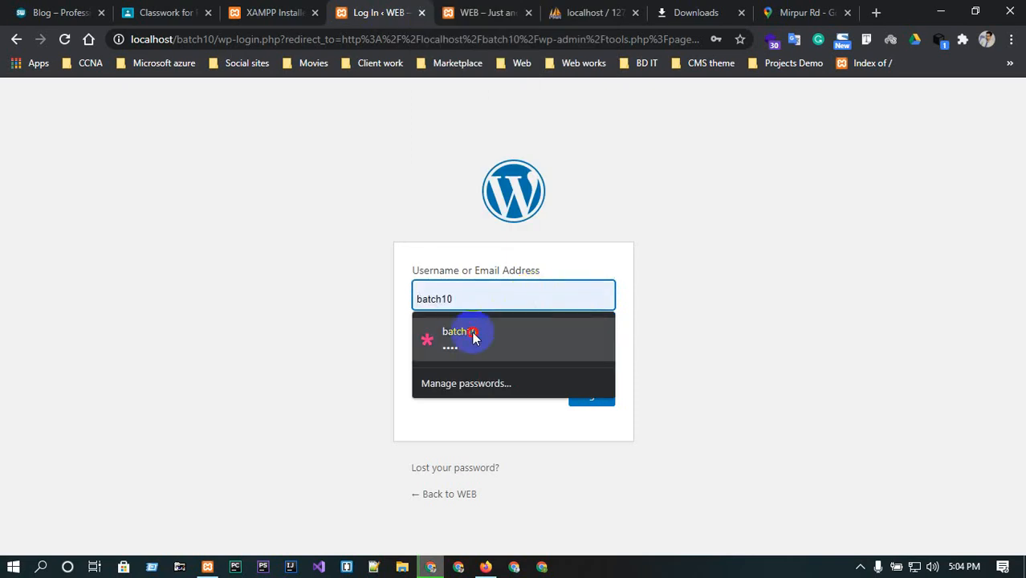
left_click(469, 337)
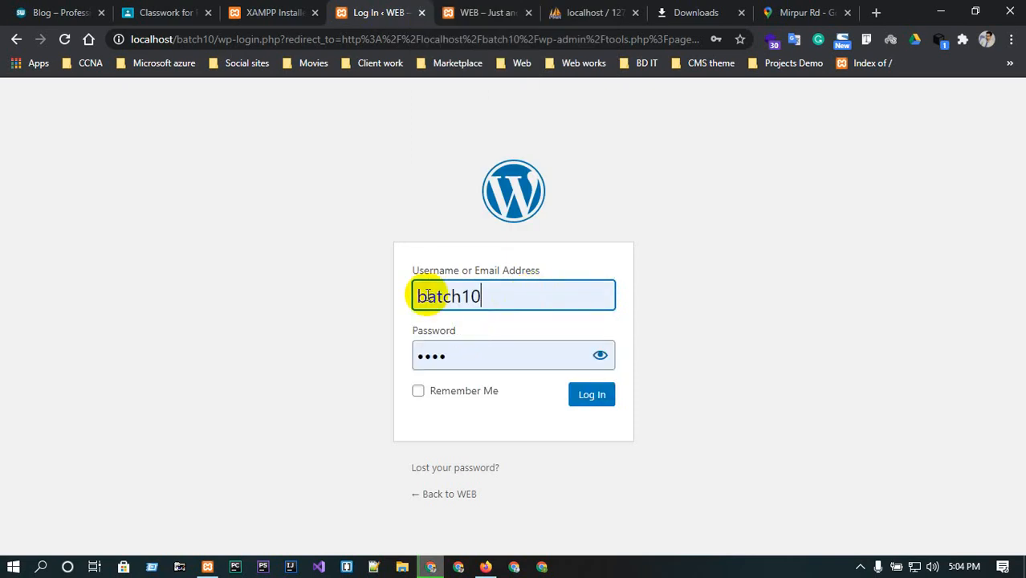
left_click(427, 296)
key("BackSpace")
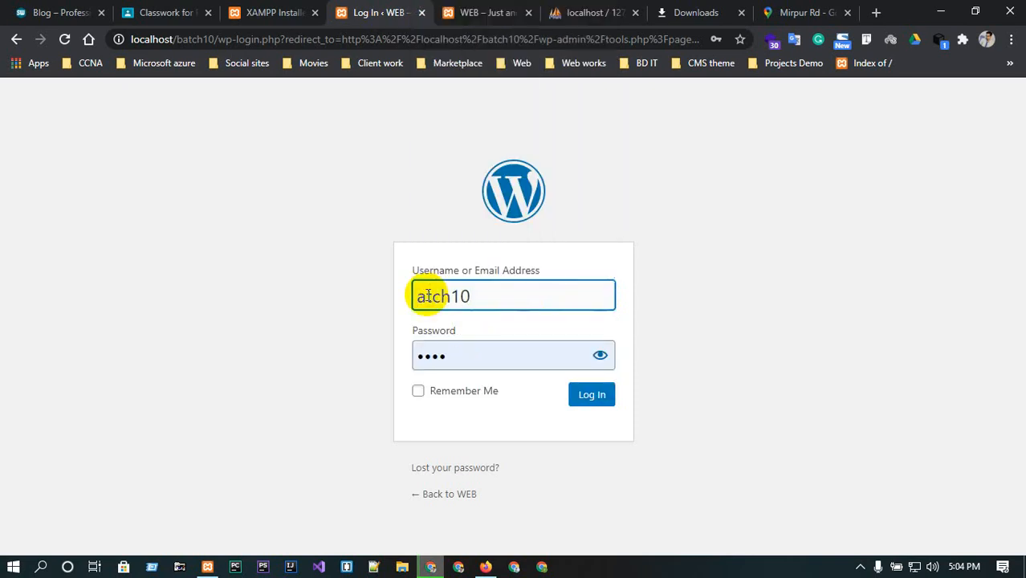
type("B")
left_click(677, 294)
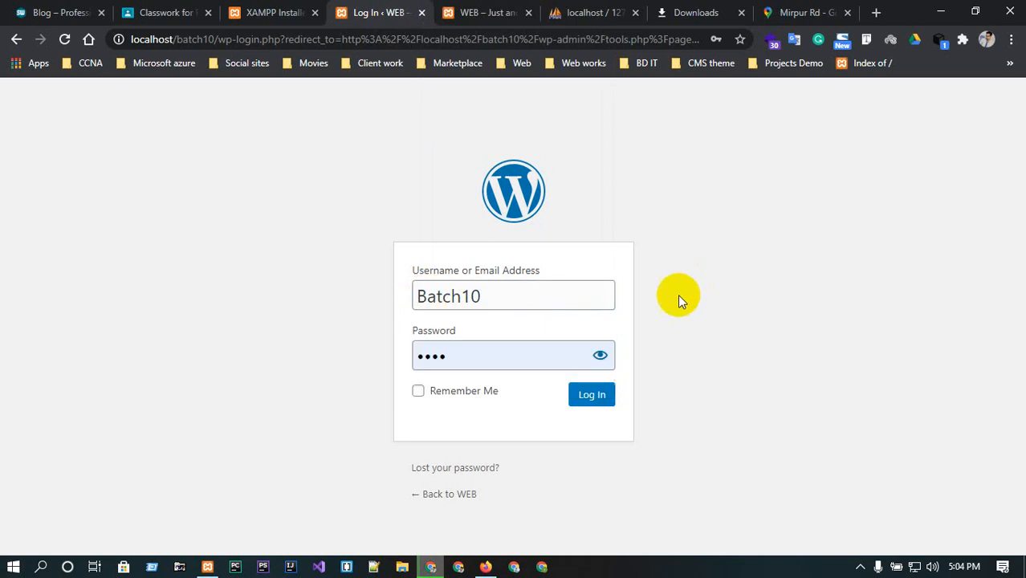
Enter the account password, reveal it to check it, and log in.
double_click(529, 352)
type("1")
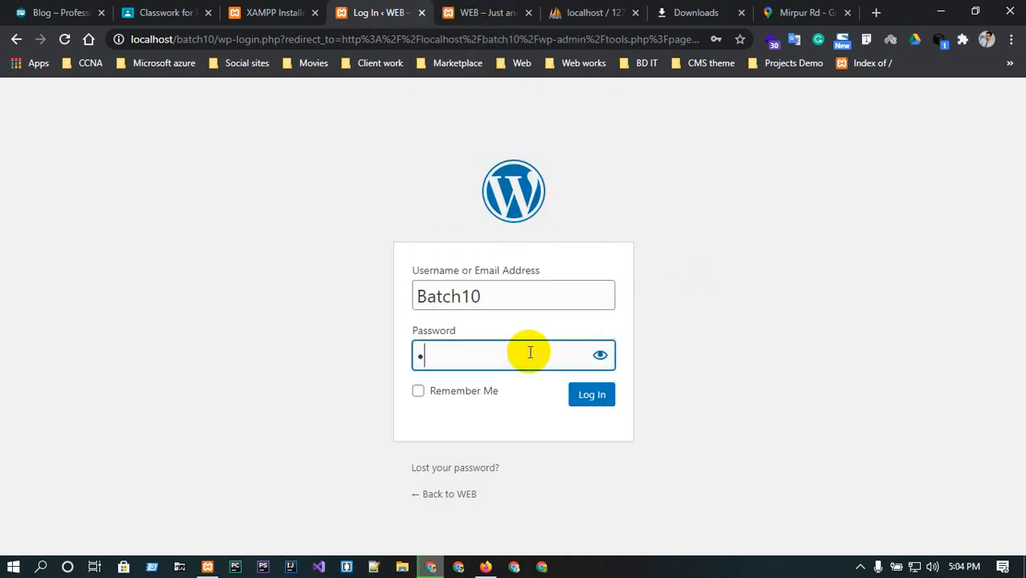
type("••••••")
left_click(600, 355)
left_click(585, 393)
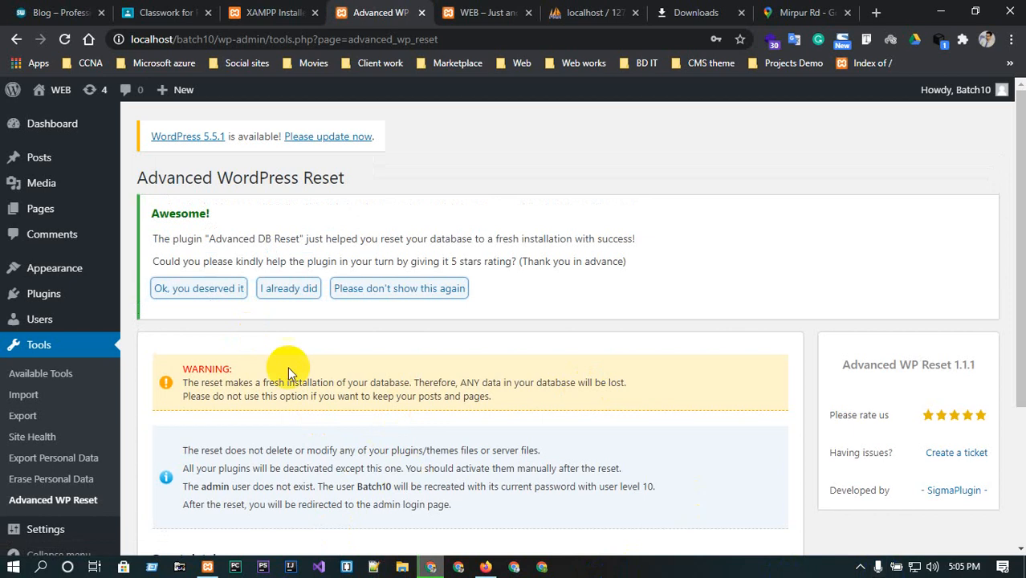
mouse_move(36, 270)
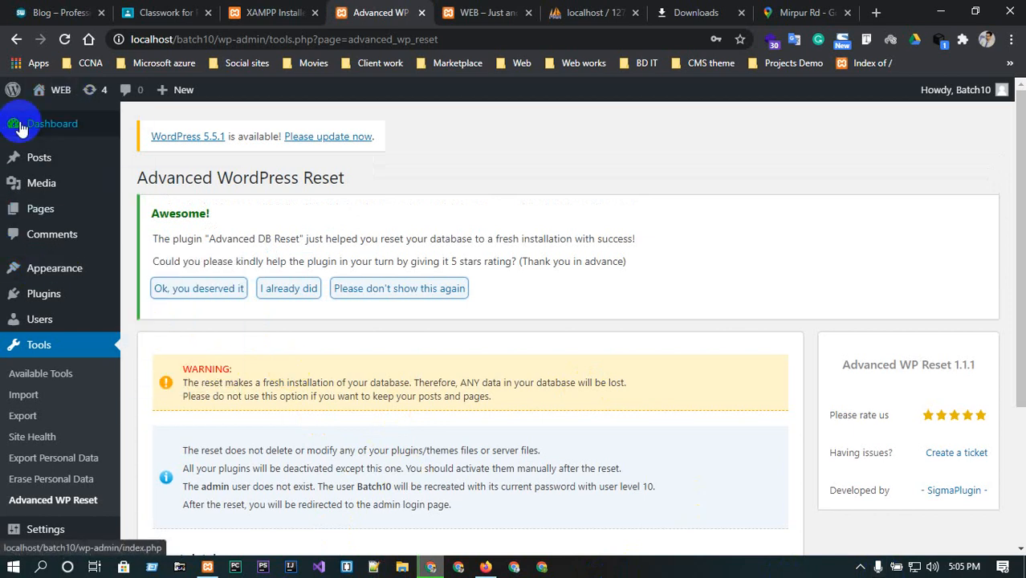
mouse_move(22, 129)
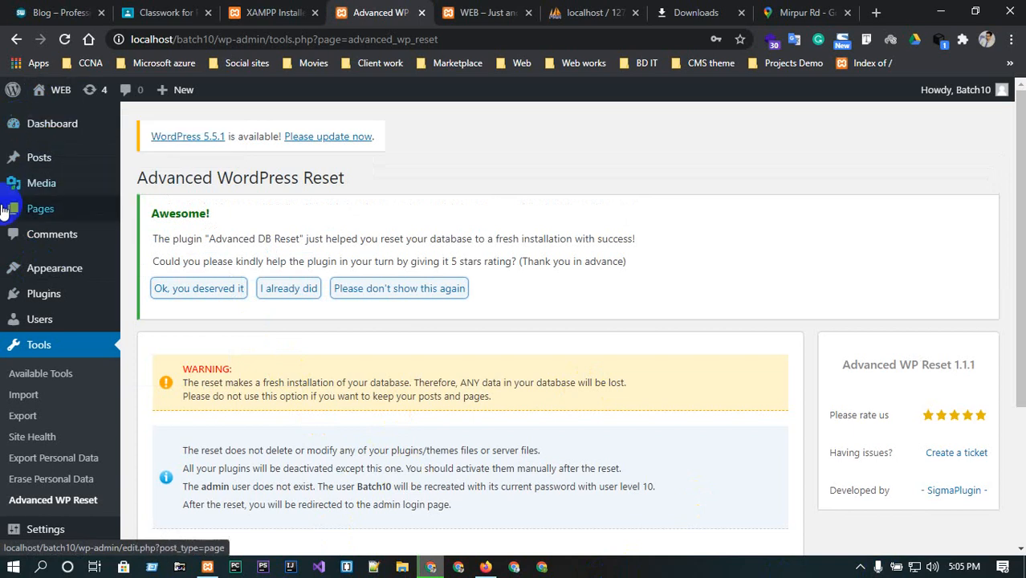
scroll(4, 492, "down", 1)
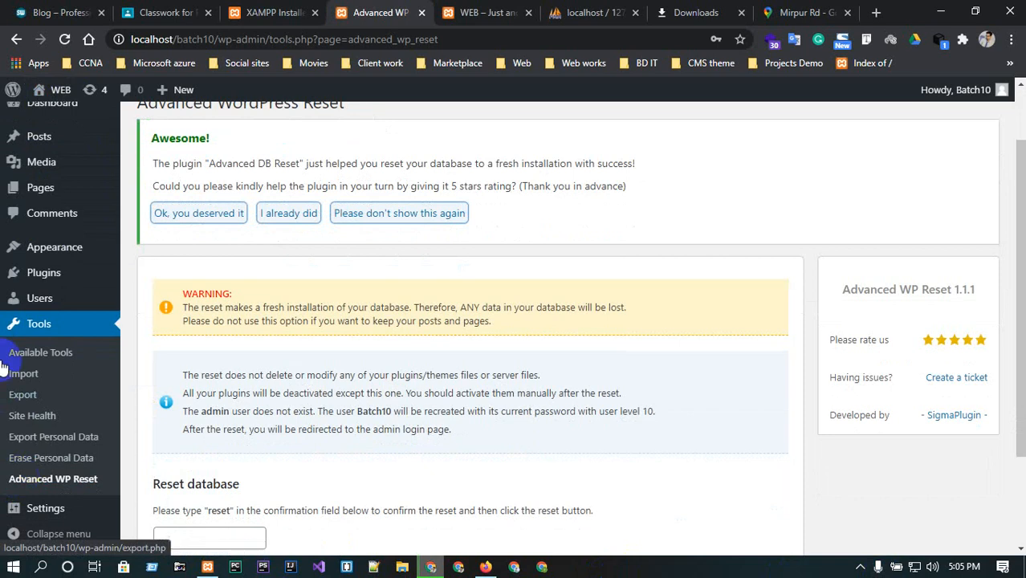
mouse_move(9, 198)
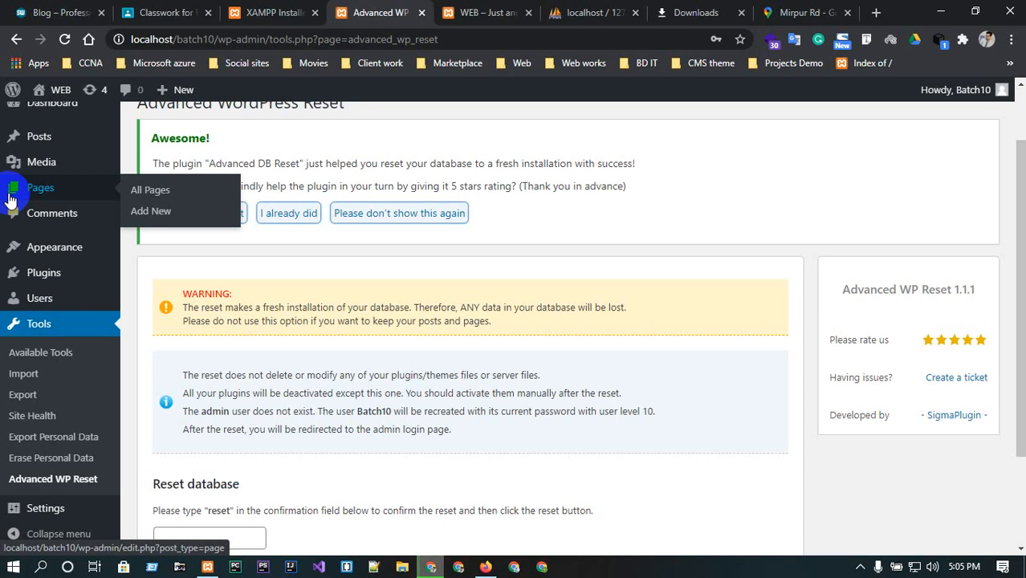
scroll(14, 217, "up", 2)
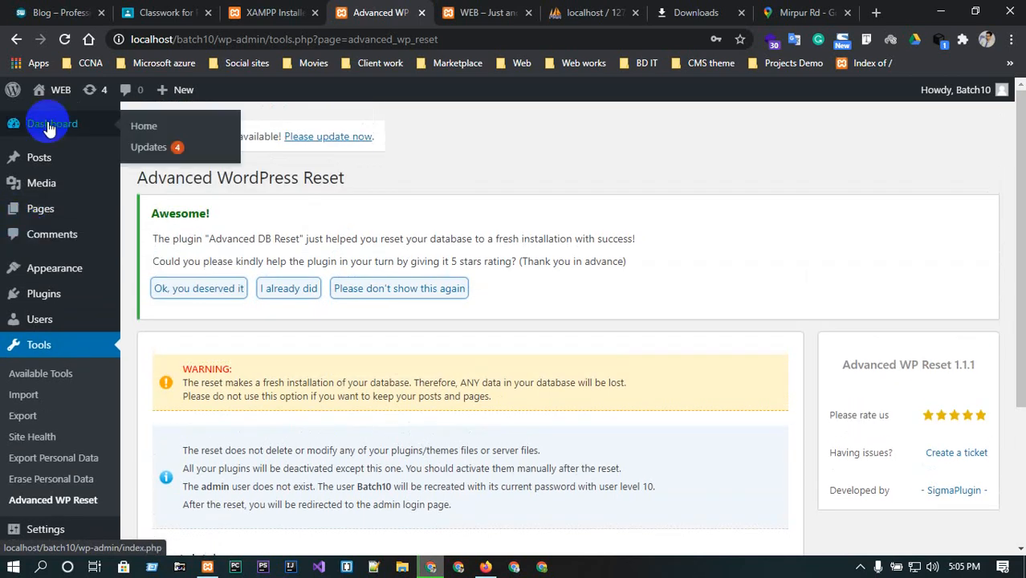
Open the Themes page, go to Add New, and browse the Latest themes.
left_click(133, 273)
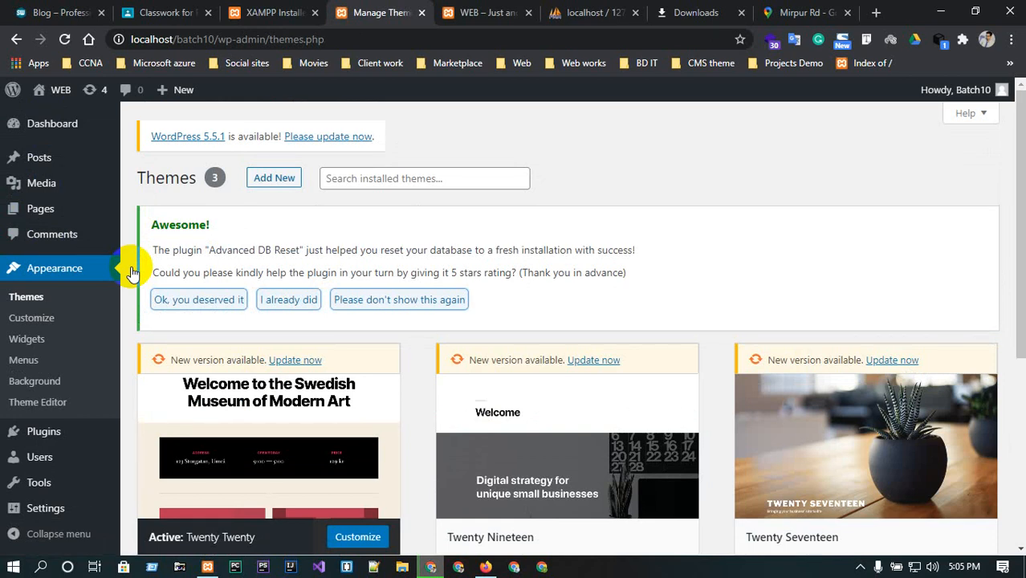
scroll(357, 175, "down", 3)
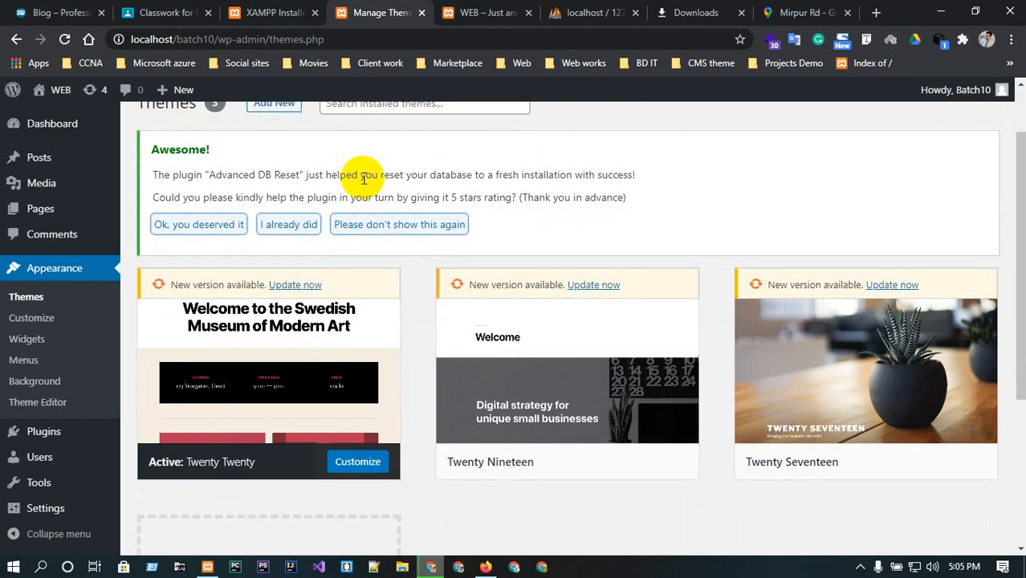
scroll(362, 179, "up", 3)
left_click(275, 180)
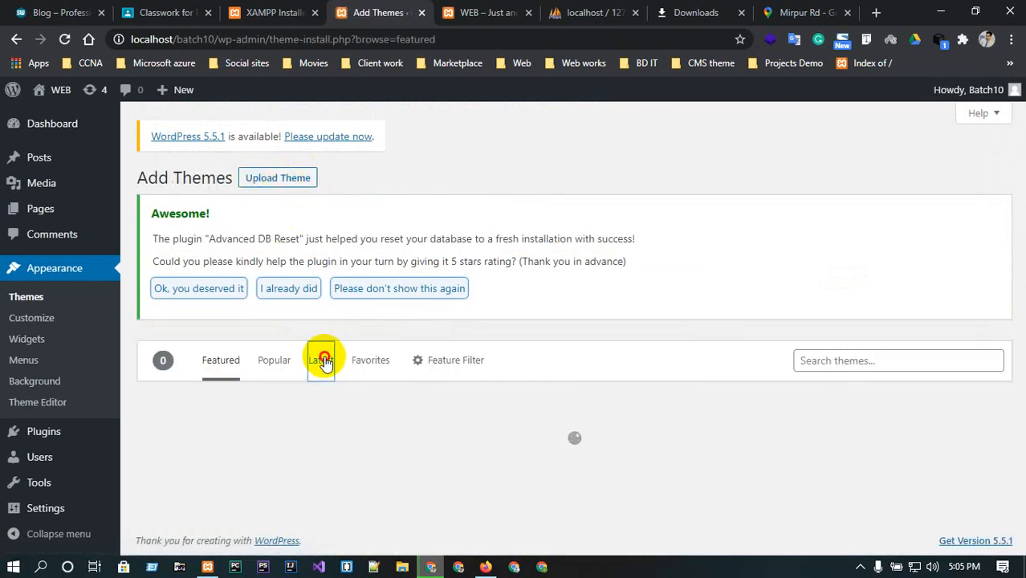
left_click(321, 360)
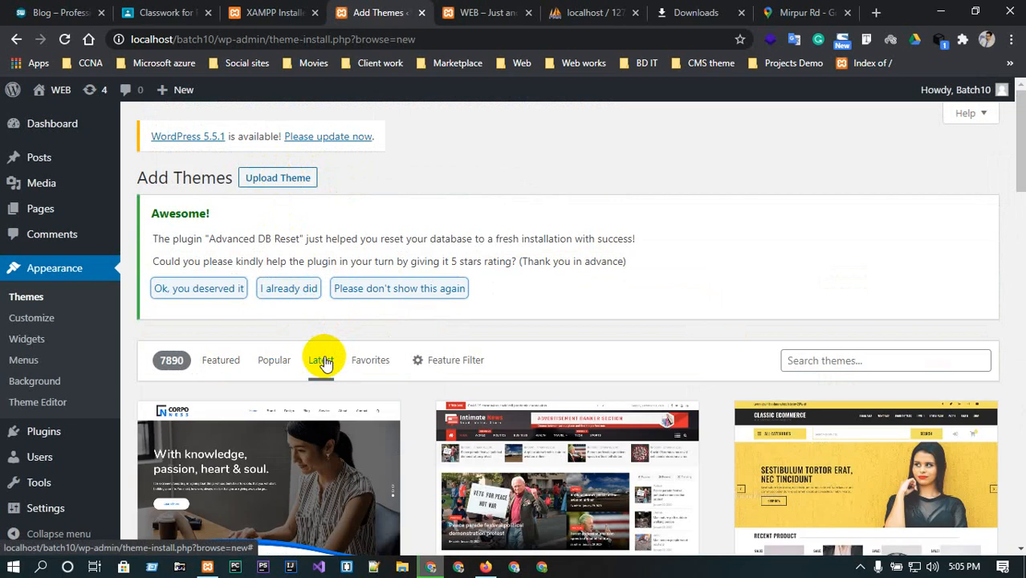
Open the Corponess theme's details and preview and read its description.
scroll(323, 362, "down", 3)
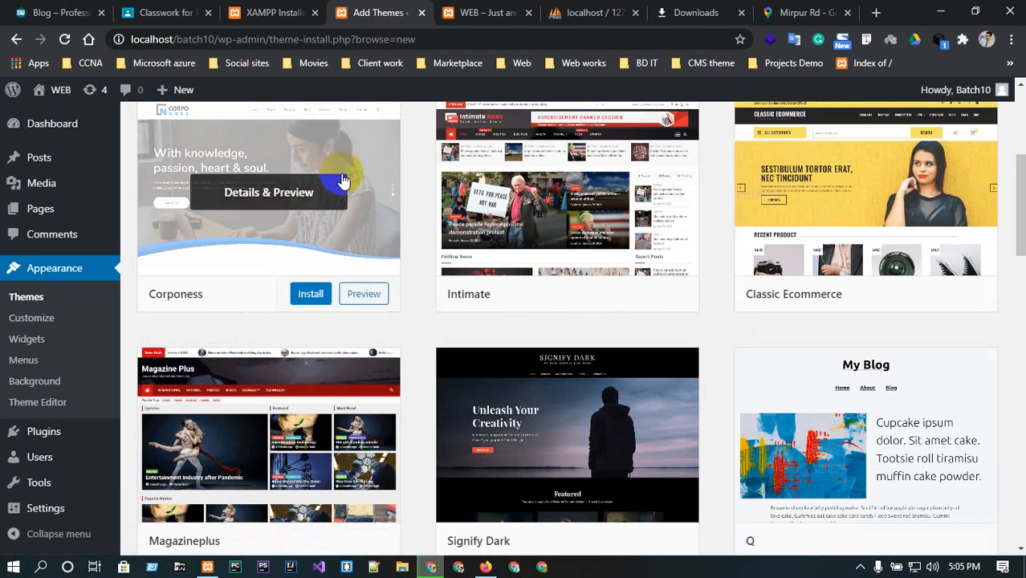
left_click(248, 197)
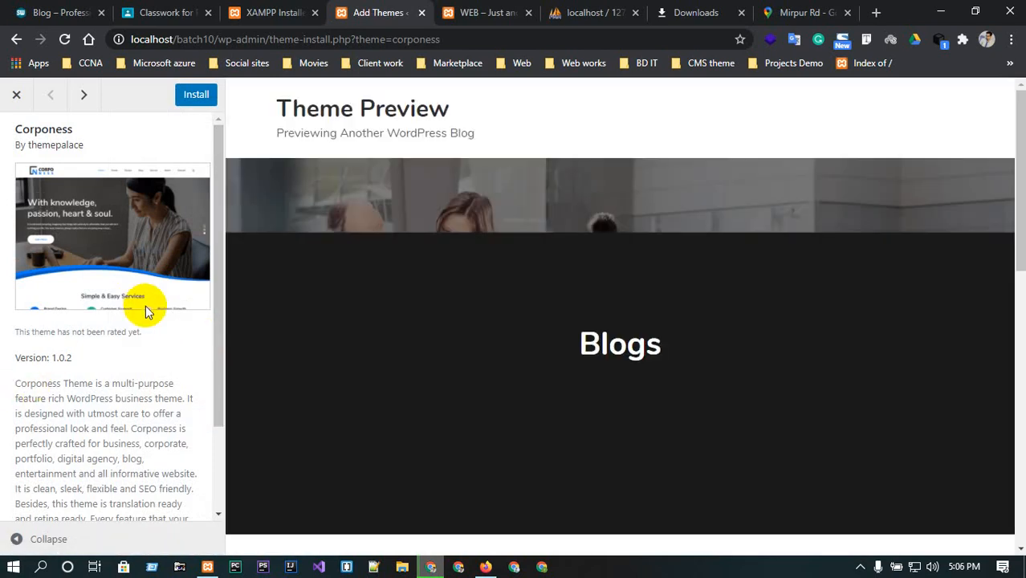
scroll(87, 361, "down", 1)
scroll(87, 361, "down", 3)
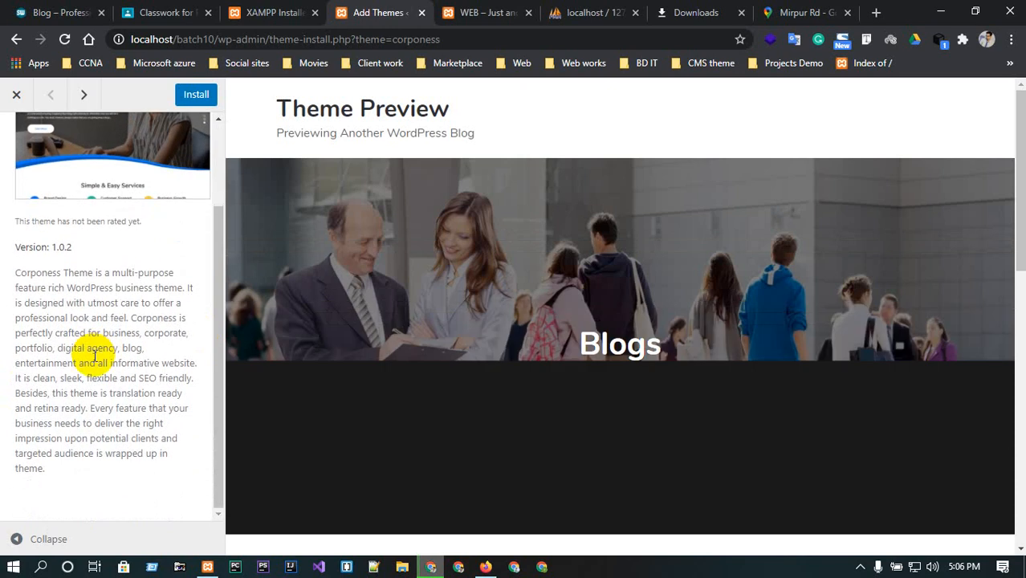
Close the Corponess theme preview and scroll through the Latest themes list.
scroll(58, 357, "up", 3)
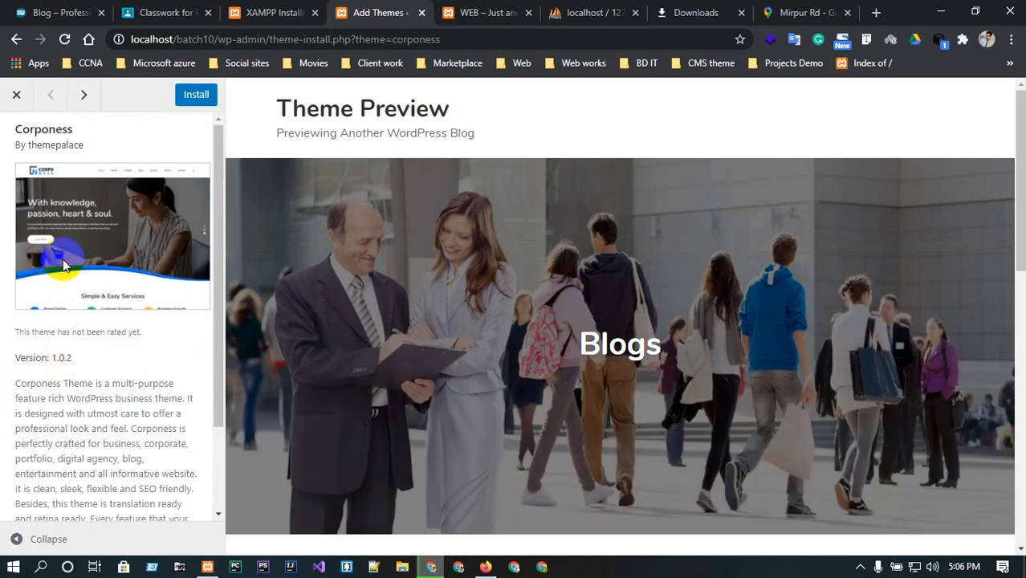
scroll(80, 403, "down", 3)
left_click(16, 94)
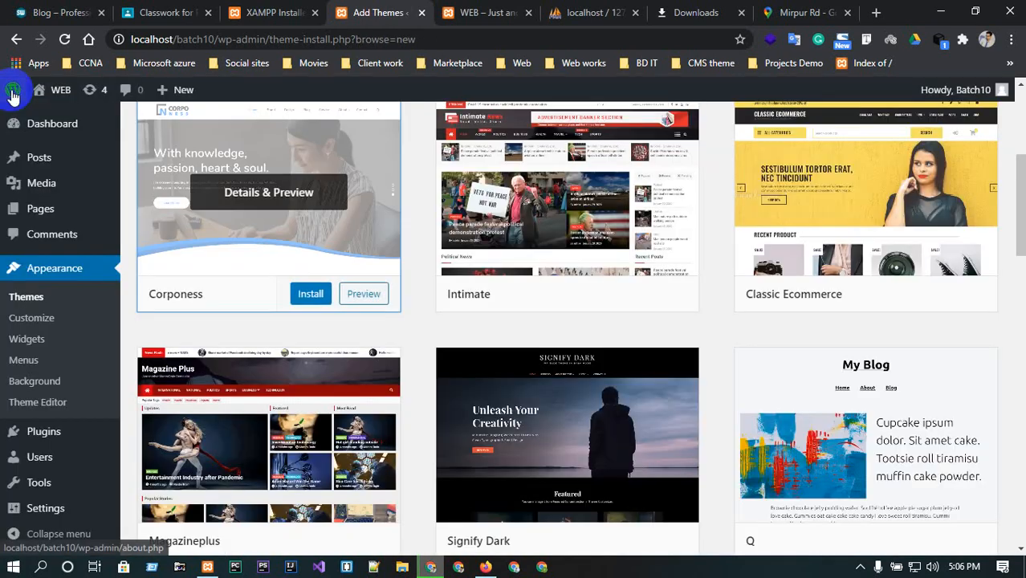
scroll(337, 349, "up", 3)
scroll(349, 353, "down", 4)
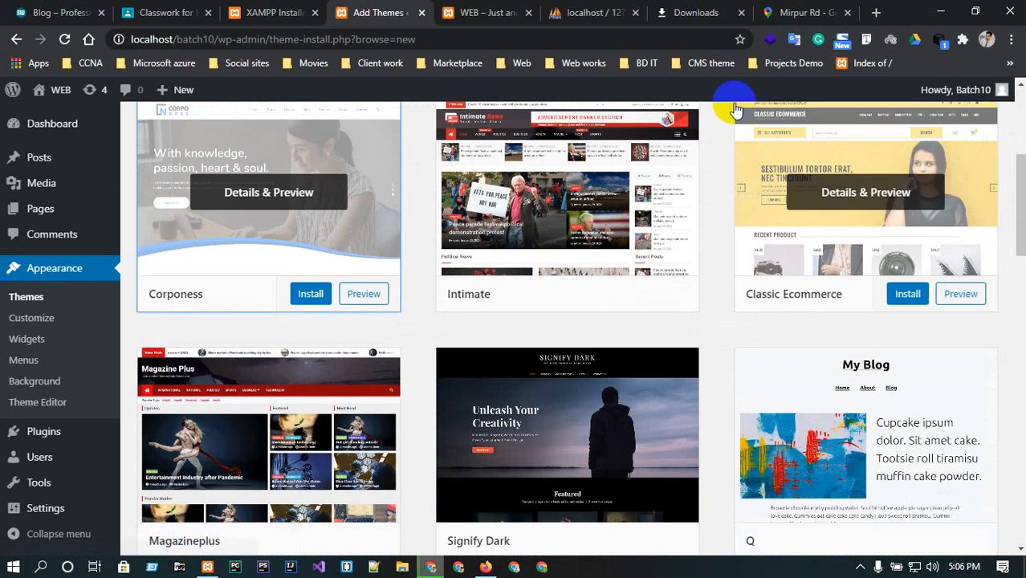
scroll(742, 287, "down", 5)
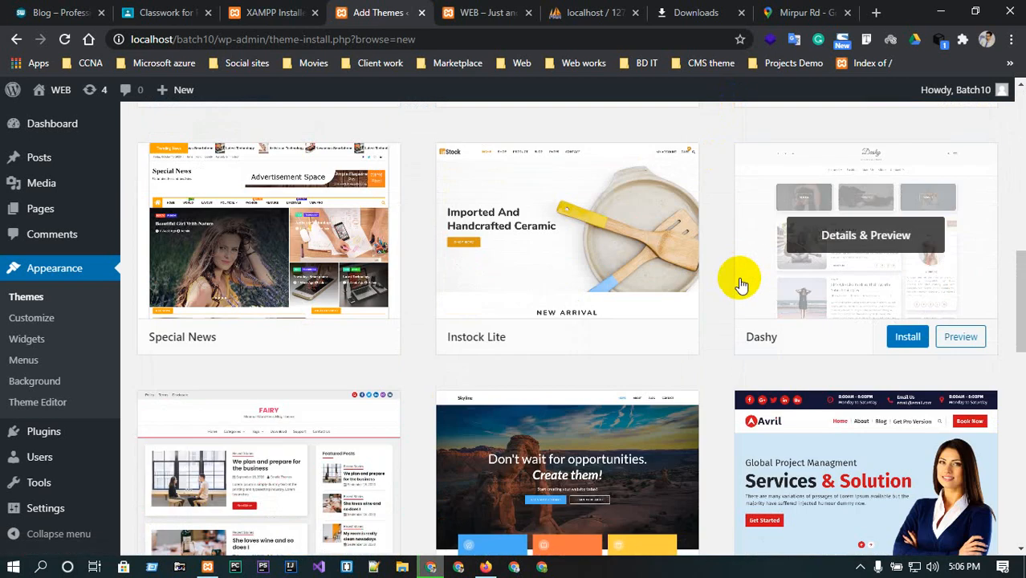
scroll(740, 285, "down", 3)
scroll(740, 285, "up", 8)
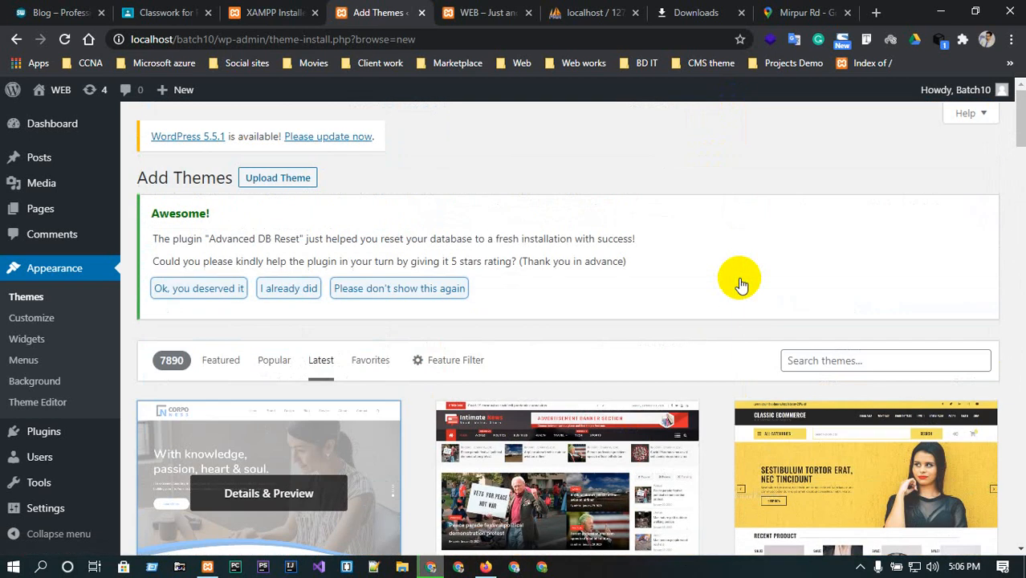
left_click(851, 361)
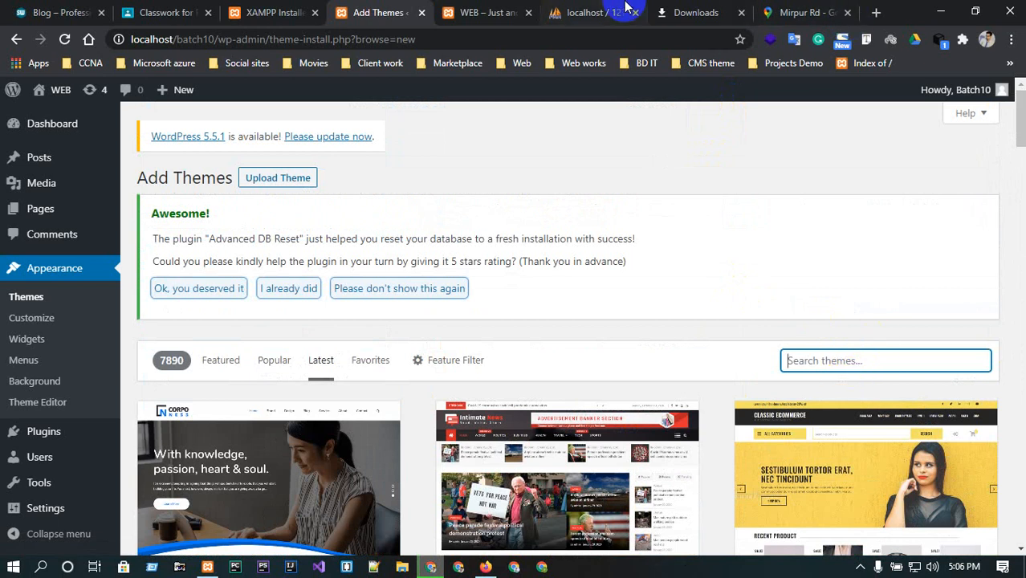
Open a new browser tab and go to wordpress.org.
left_click(876, 12)
type("word")
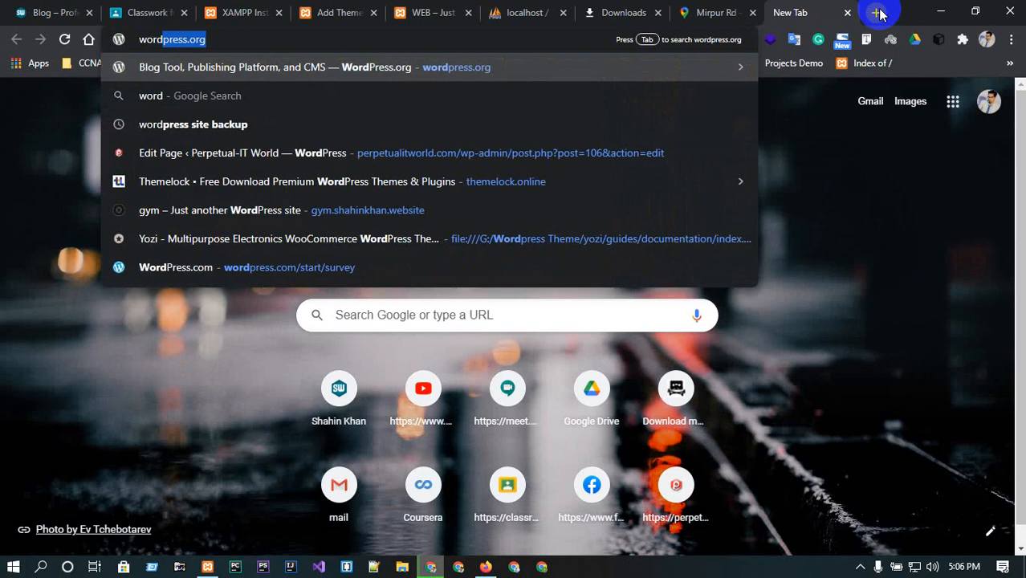
key("Return")
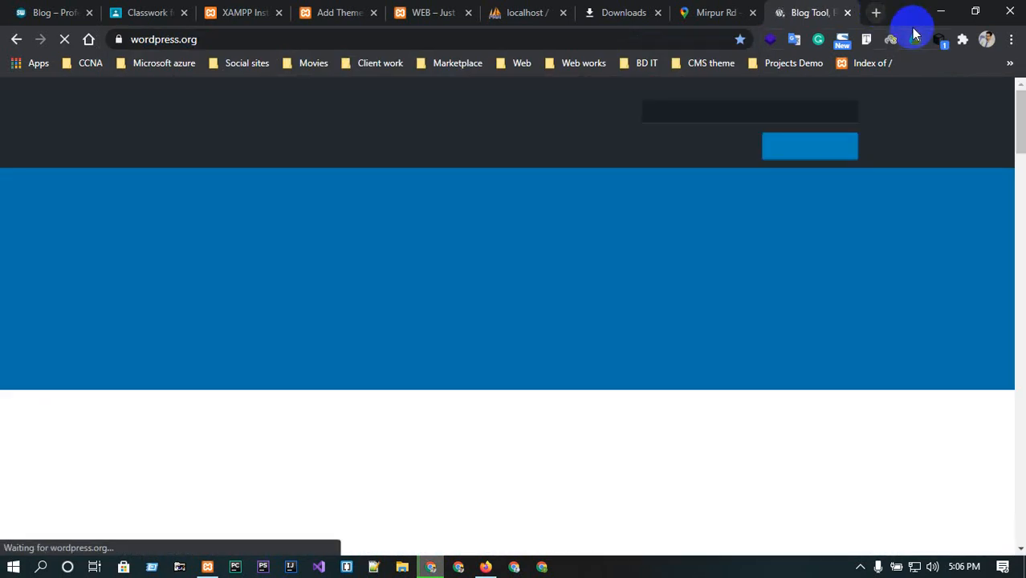
Search WordPress.org for themes, change the query to theme, and scan the results.
left_click(691, 111)
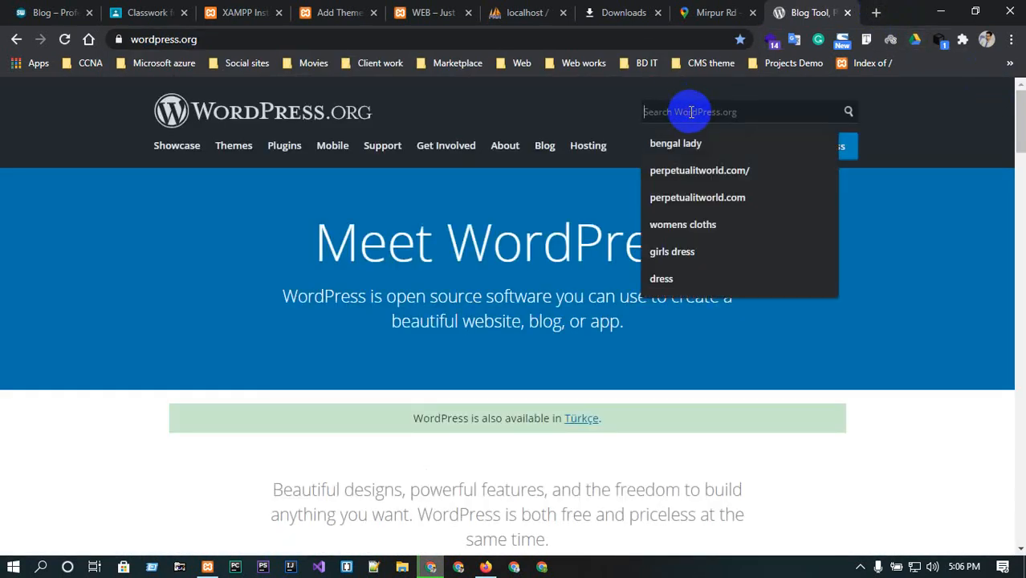
type("themes")
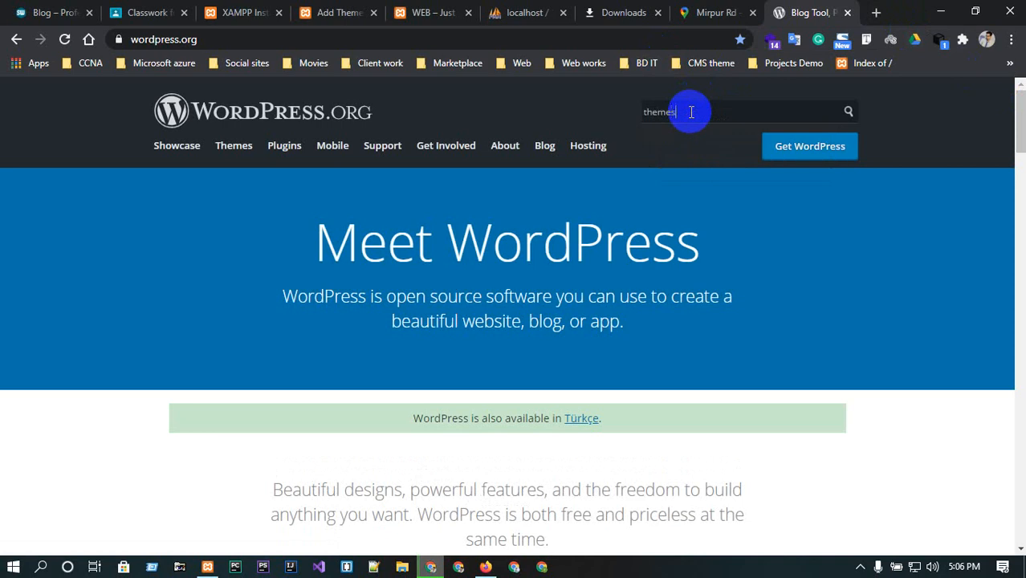
key("Return")
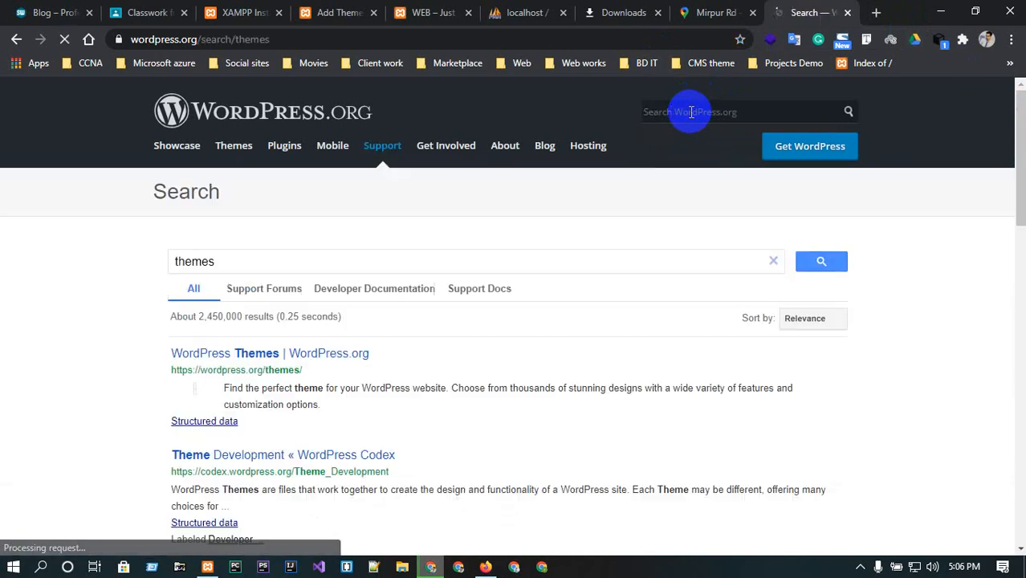
left_click(223, 266)
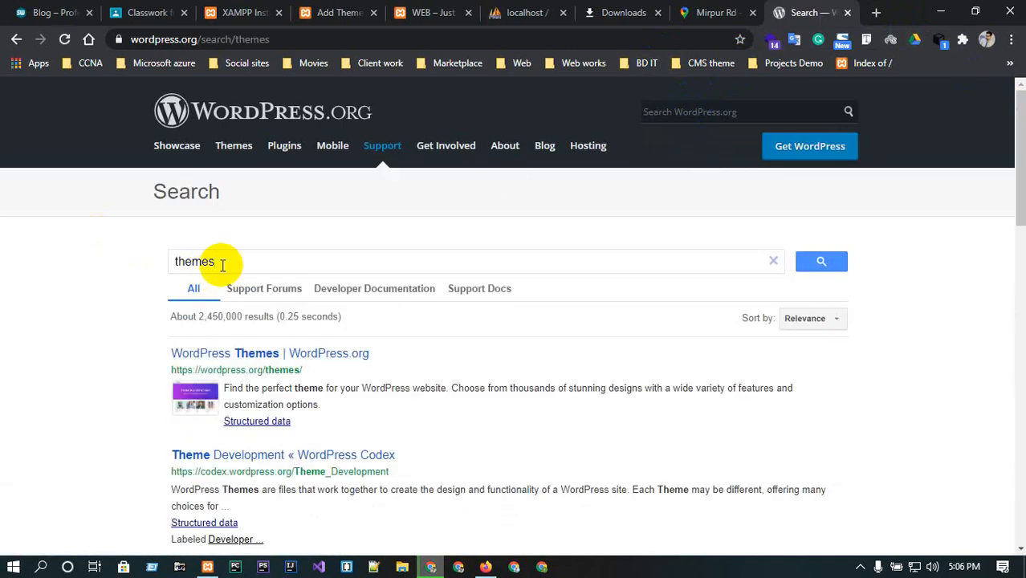
key("BackSpace")
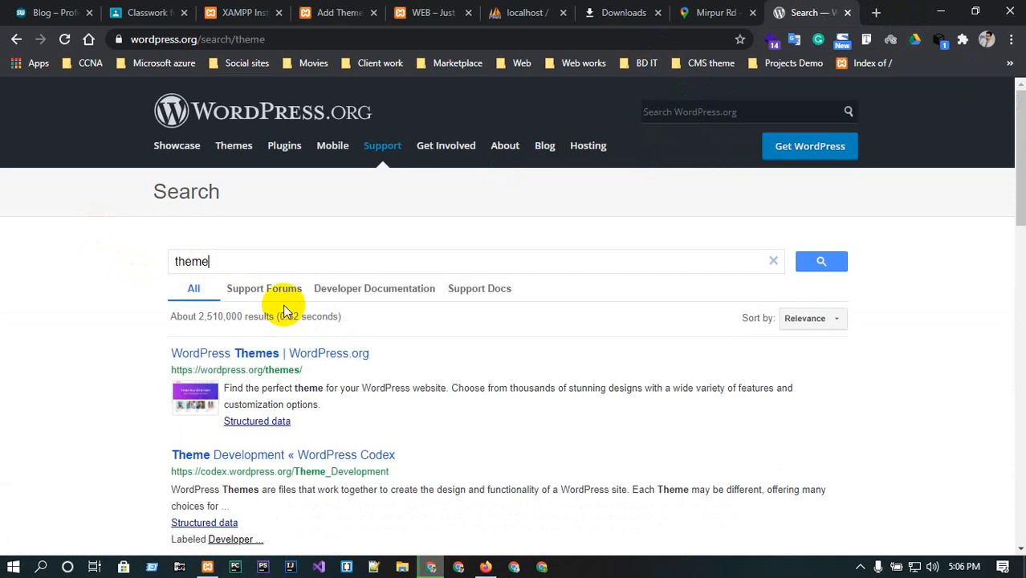
scroll(284, 311, "down", 4)
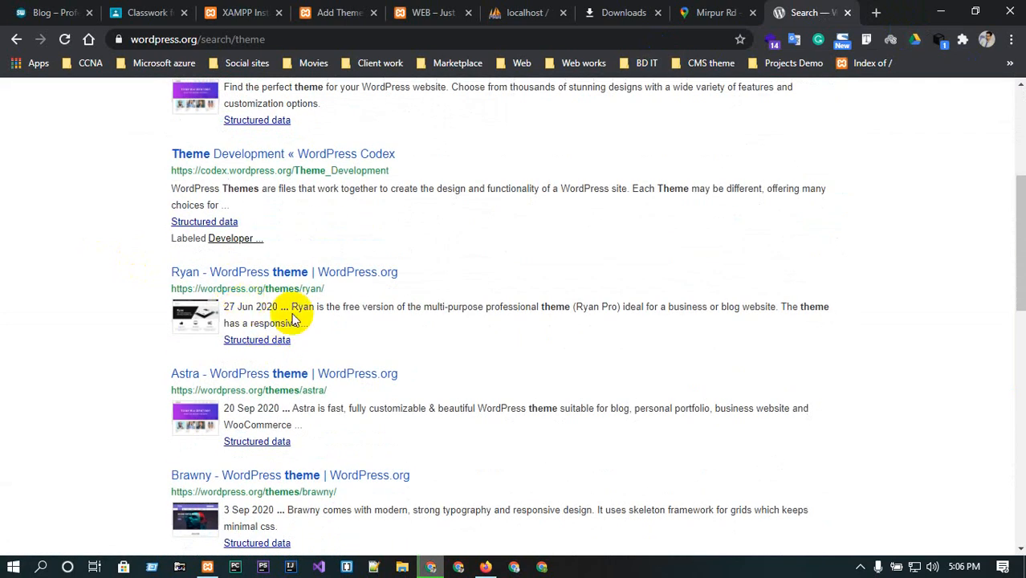
scroll(273, 357, "up", 4)
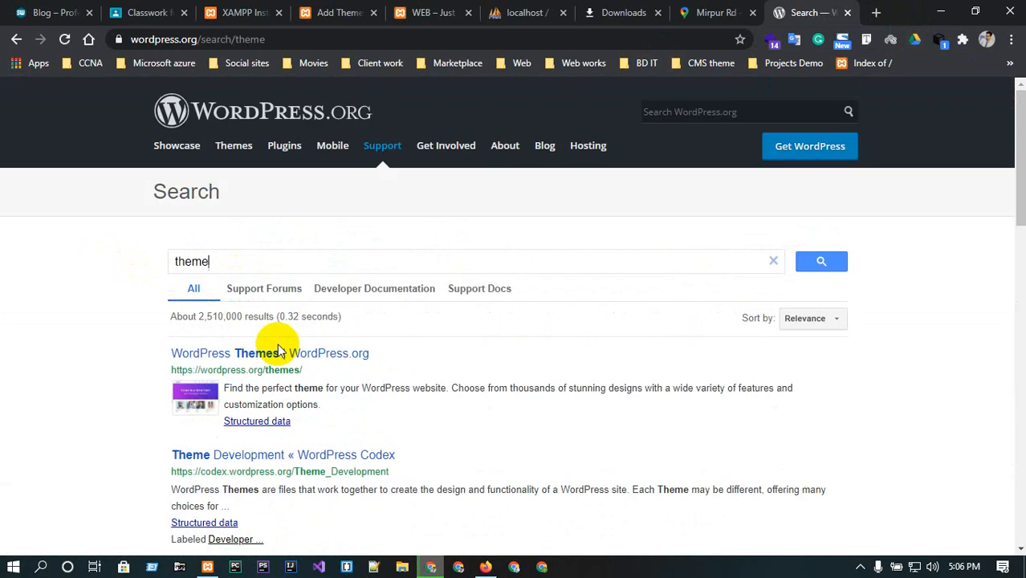
Open the WordPress.org Themes directory, switch to Latest, and open the Feature Filter.
left_click(220, 154)
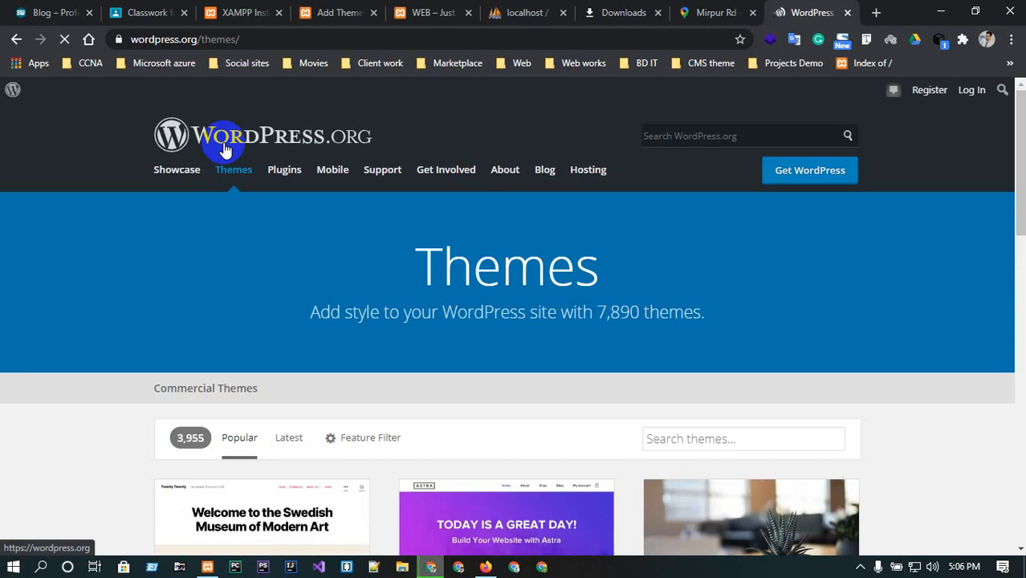
scroll(93, 273, "down", 1)
scroll(92, 277, "down", 2)
left_click(289, 291)
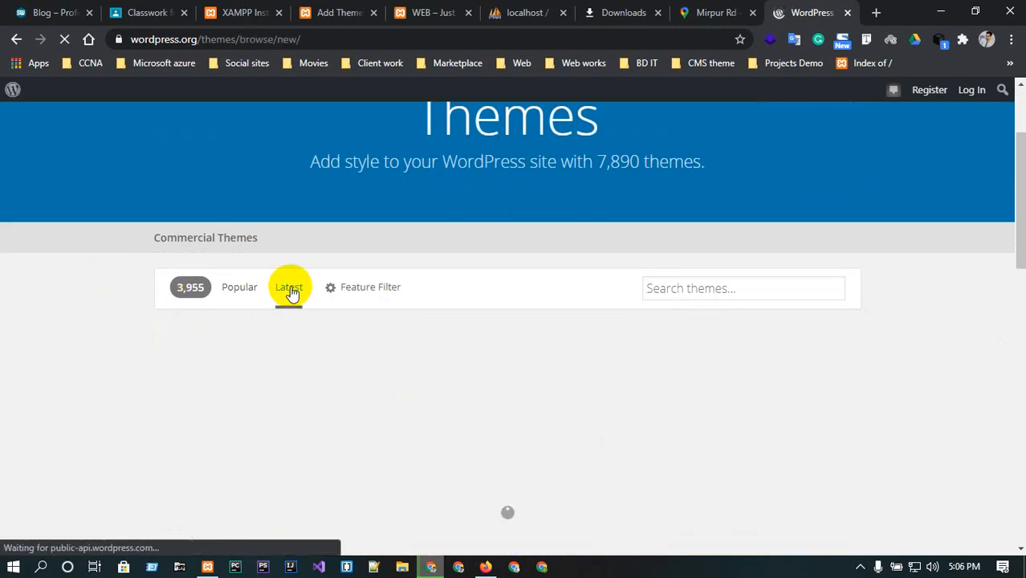
left_click(350, 289)
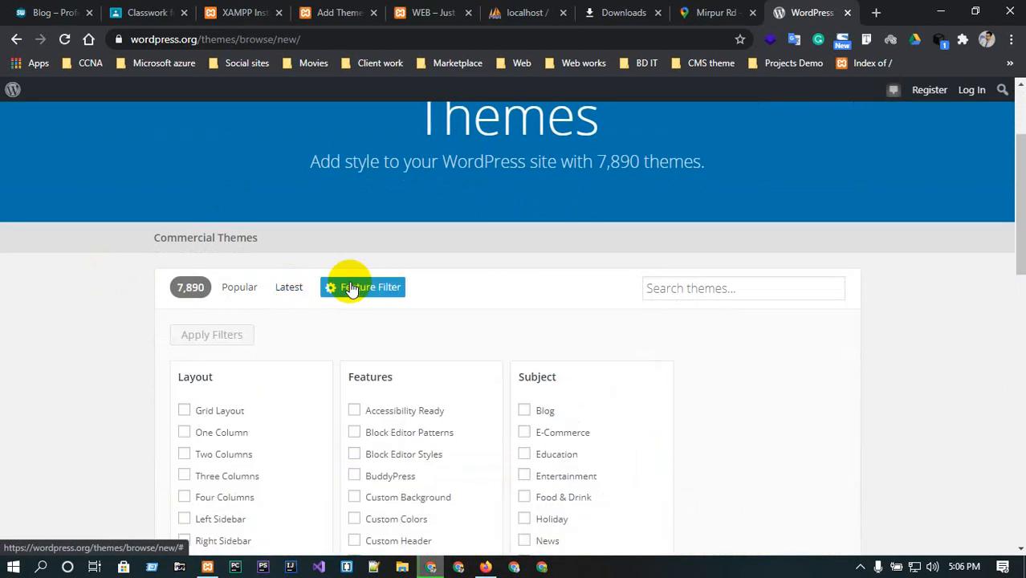
Filter themes by Grid Layout, Custom Background, Custom Logo, Custom Menu, Footer Widgets and Portfolio, and apply the filters.
scroll(351, 289, "down", 1)
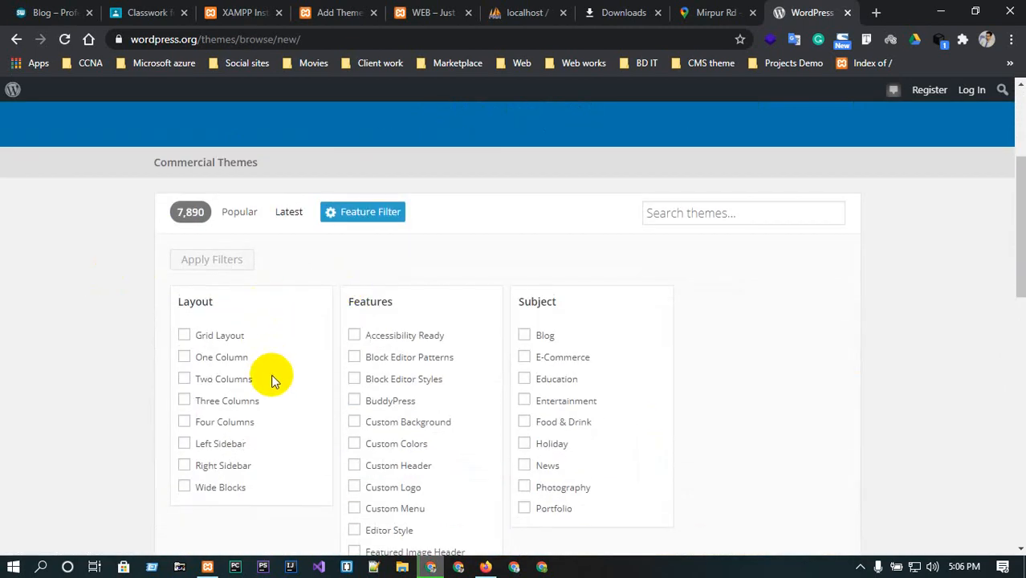
scroll(228, 346, "down", 1)
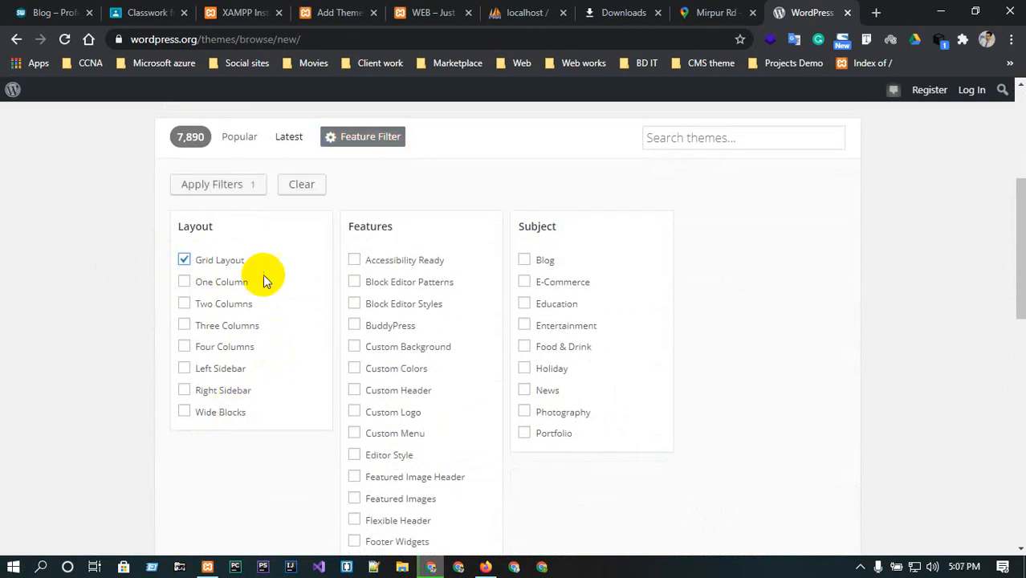
left_click(355, 410)
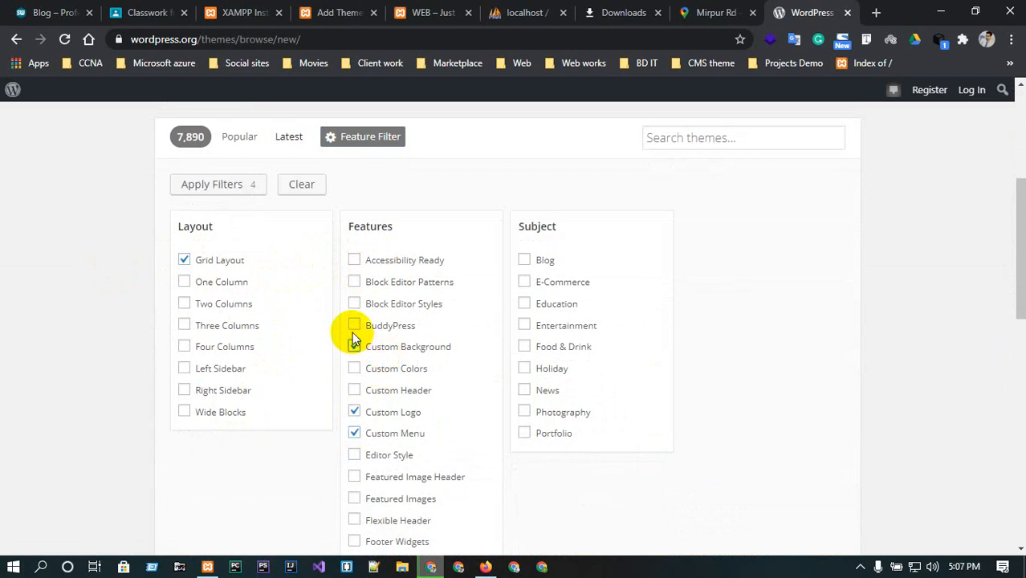
scroll(353, 337, "down", 1)
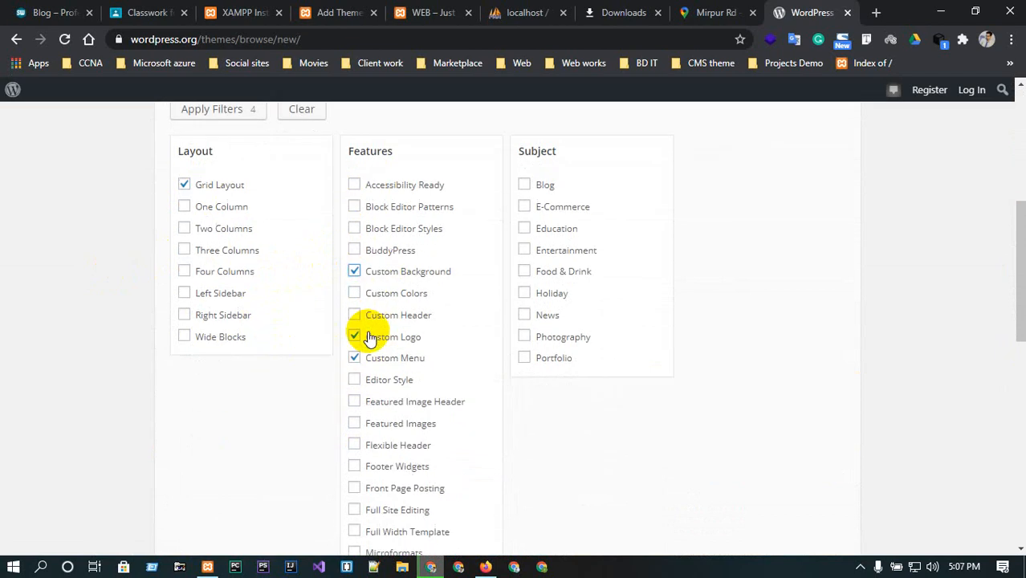
left_click(356, 467)
scroll(361, 480, "down", 1)
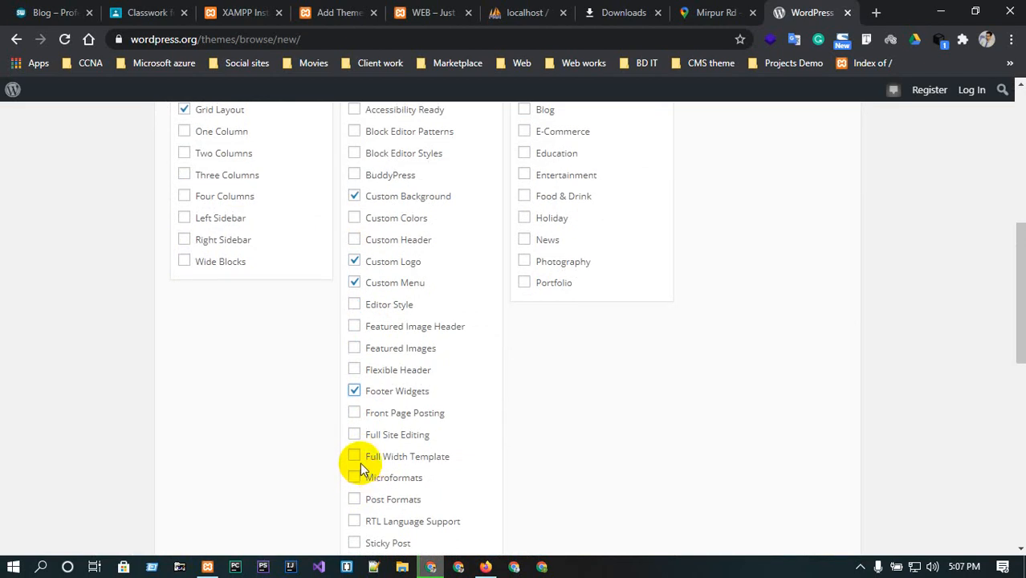
scroll(393, 474, "down", 1)
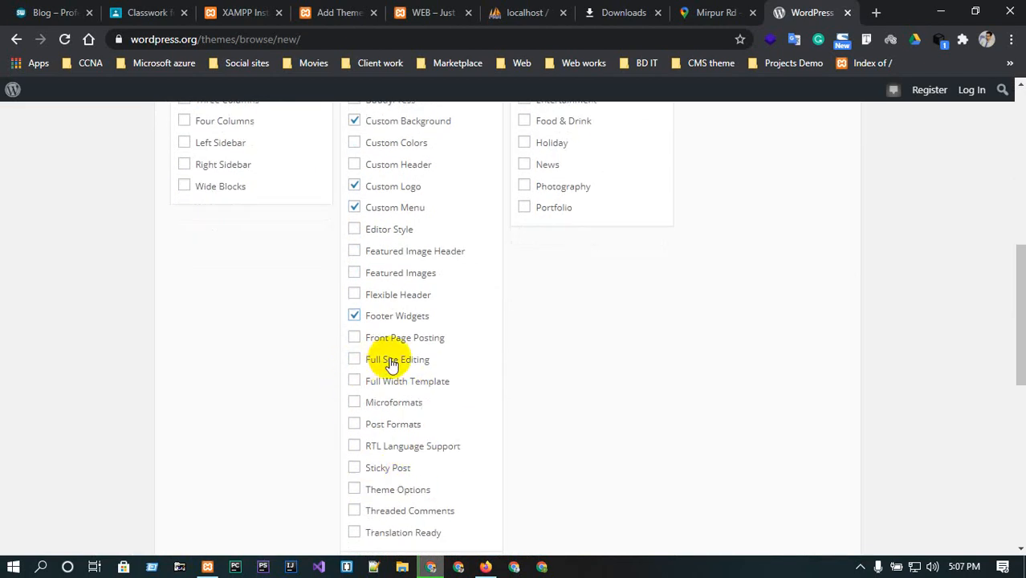
scroll(386, 355, "up", 3)
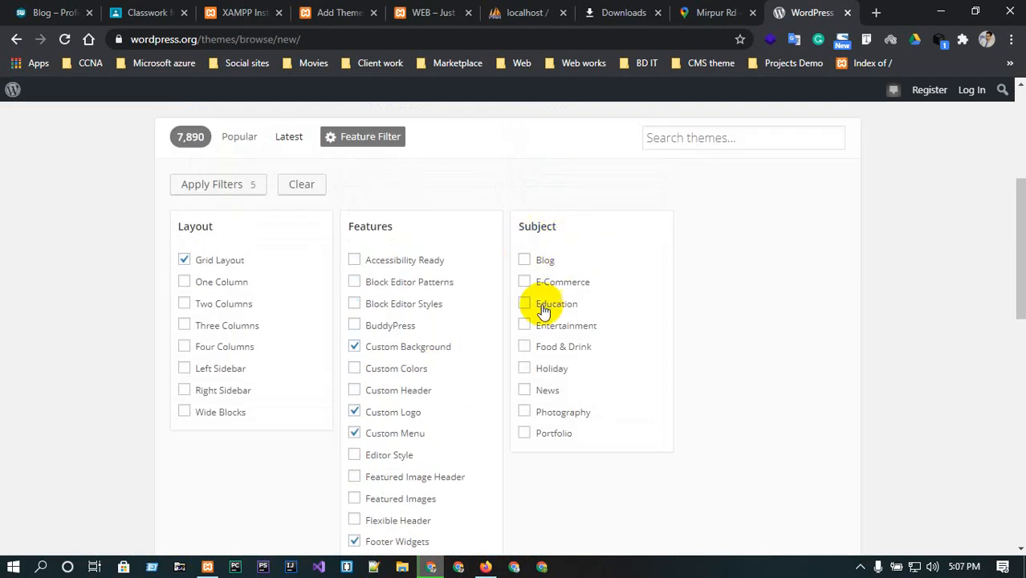
left_click(524, 433)
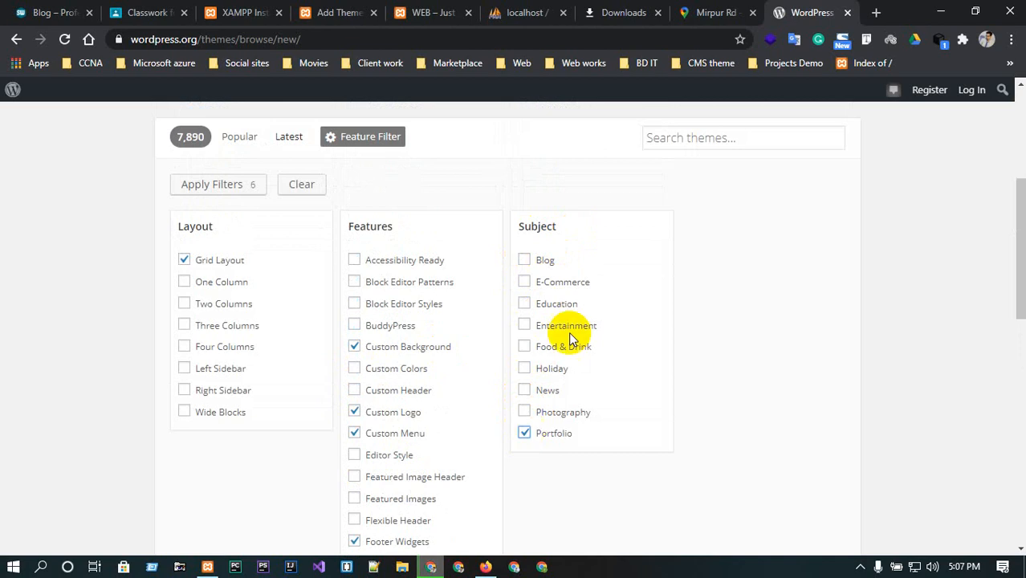
scroll(617, 225, "down", 7)
scroll(617, 222, "up", 10)
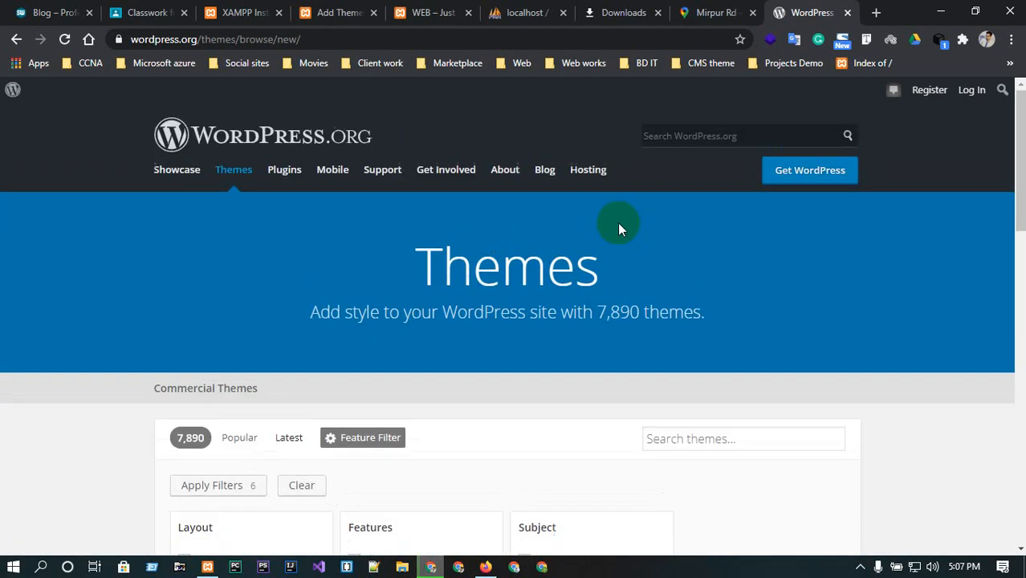
scroll(408, 394, "down", 3)
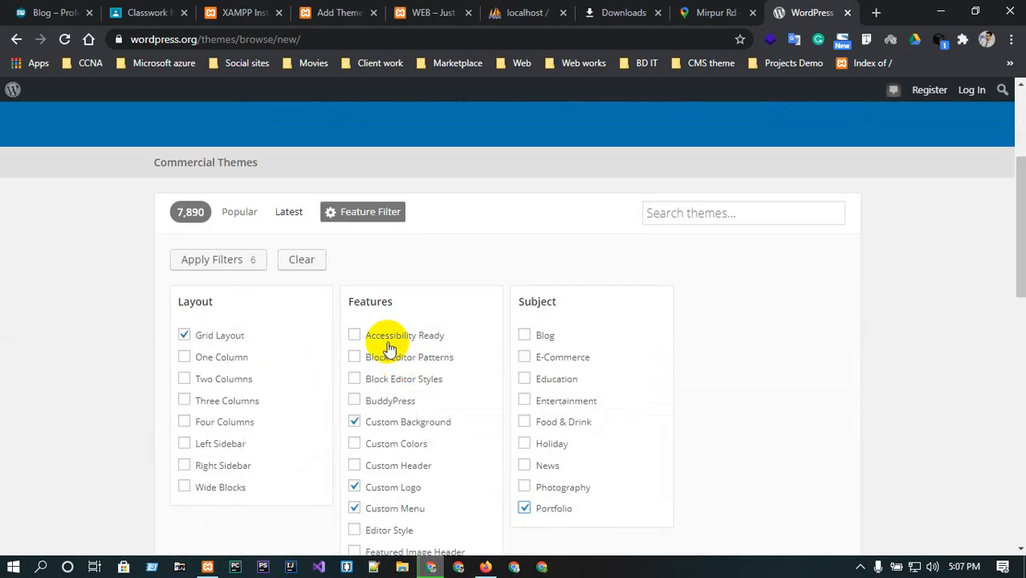
left_click(239, 261)
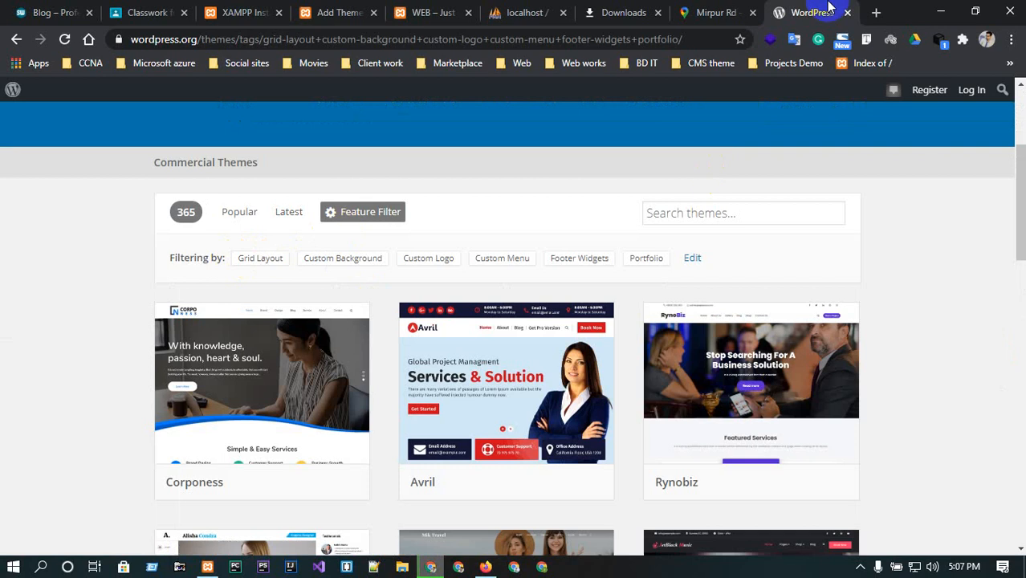
Browse the filtered themes and open the My Resume theme's details page.
mouse_move(504, 469)
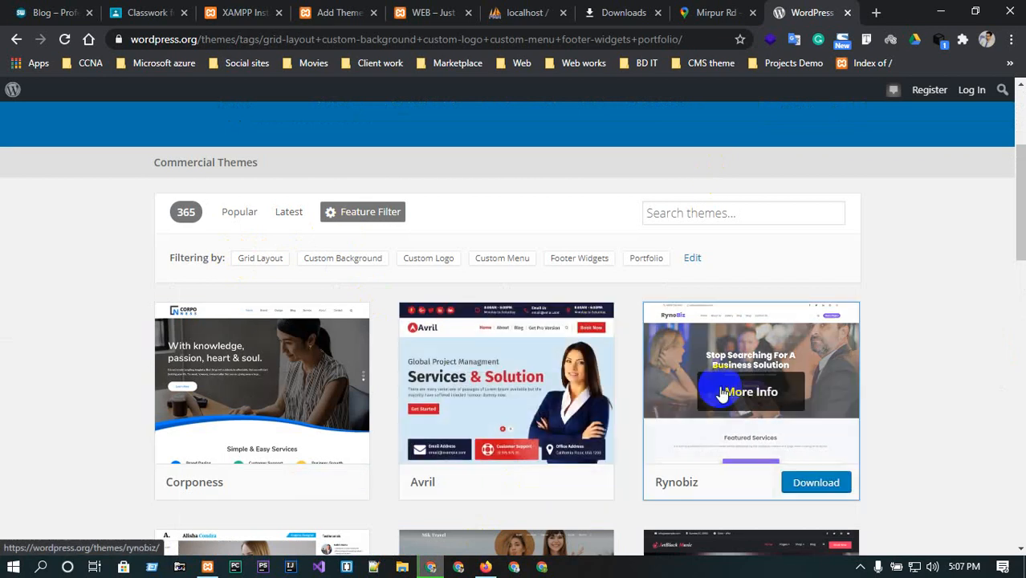
scroll(731, 390, "down", 3)
scroll(723, 393, "down", 1)
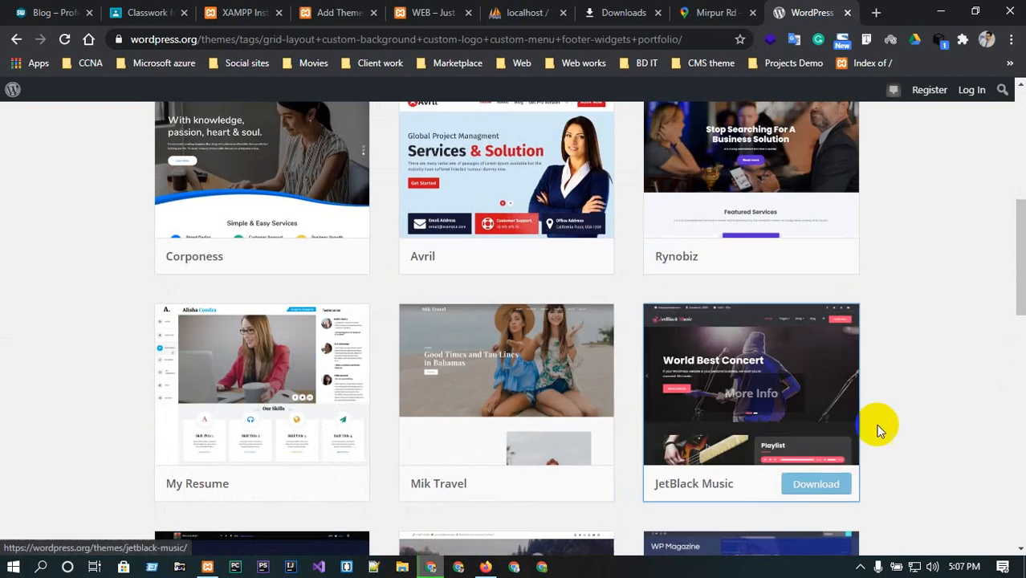
scroll(950, 404, "down", 3)
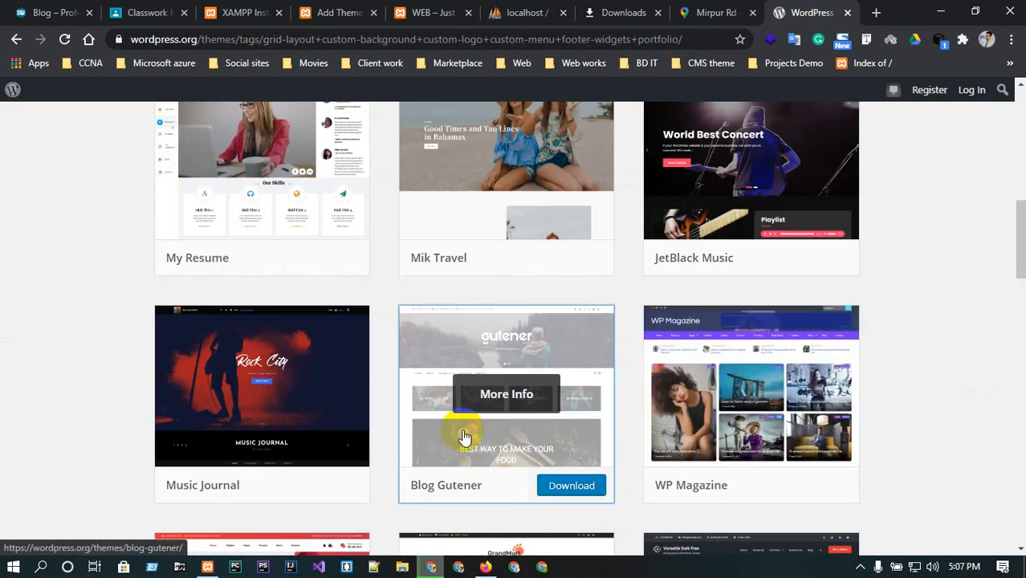
scroll(739, 431, "down", 3)
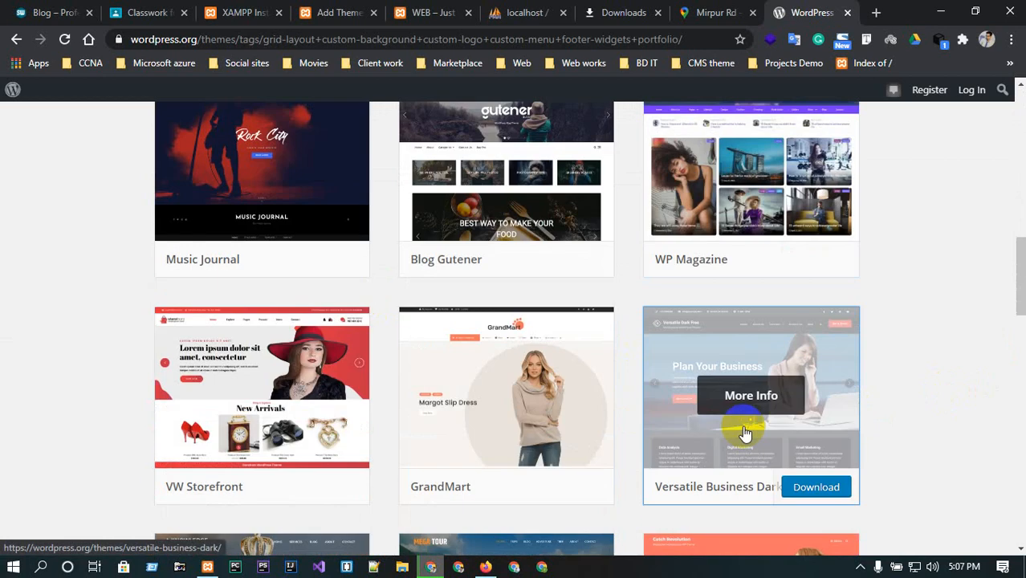
scroll(698, 455, "up", 6)
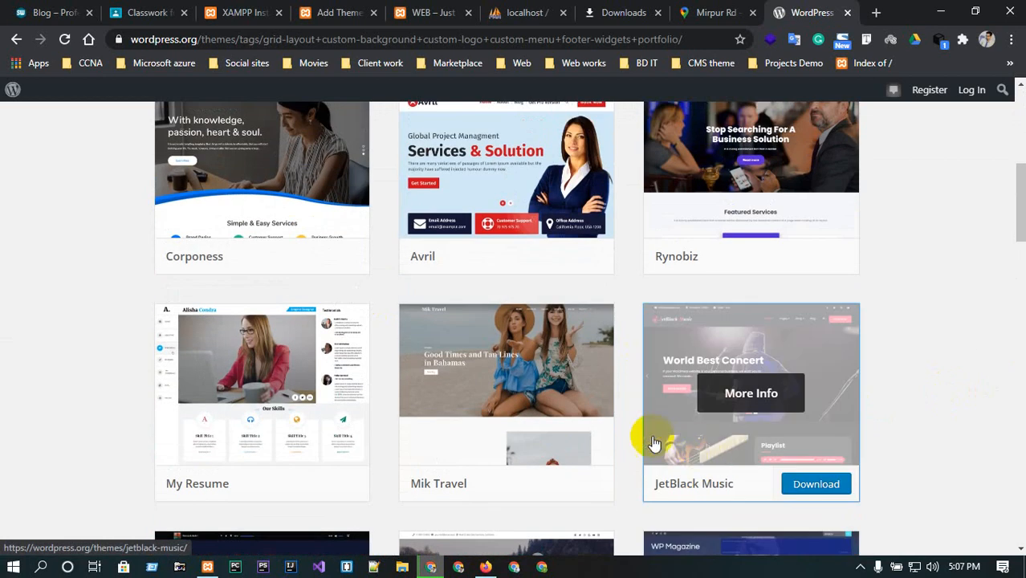
left_click(257, 393)
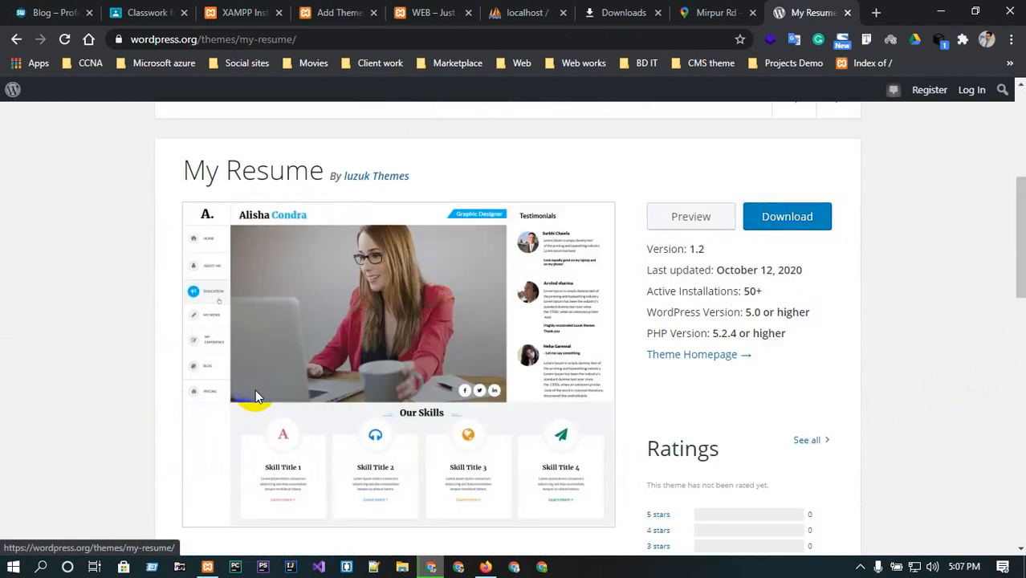
Download the My Resume theme and save my-resume.1.2.zip into the xampp htdocs folder.
scroll(701, 330, "down", 2)
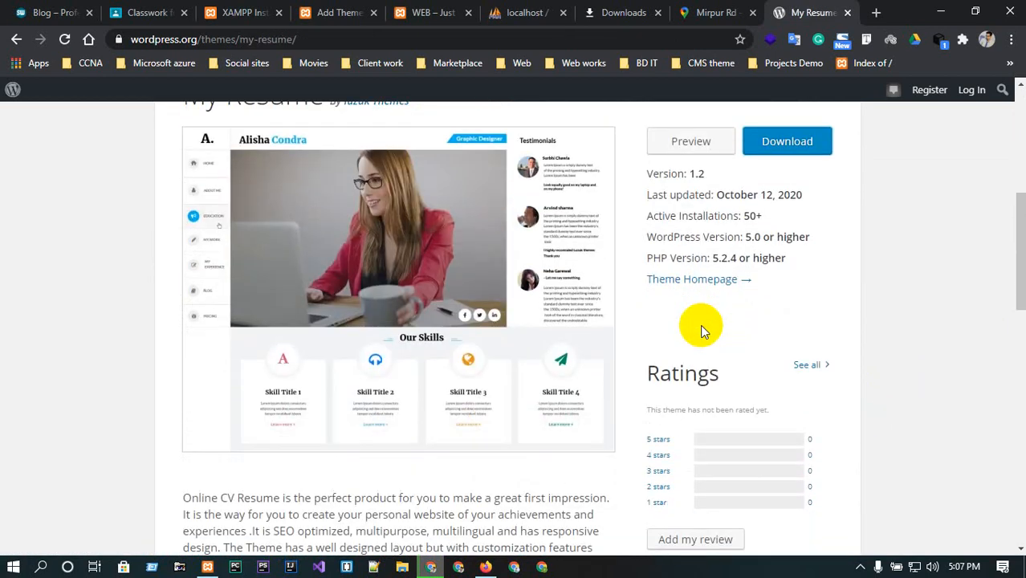
scroll(700, 330, "up", 5)
scroll(701, 331, "down", 1)
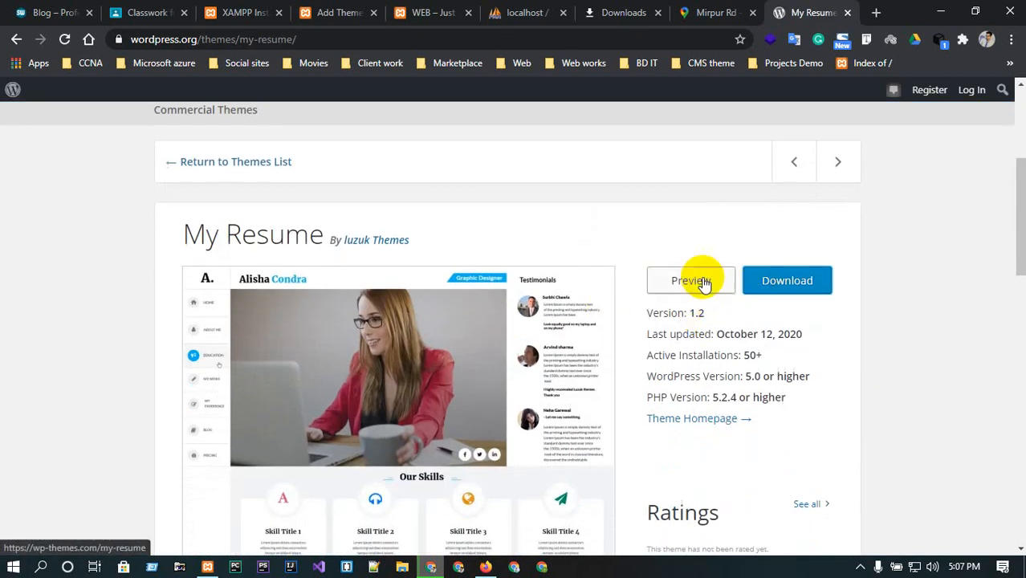
scroll(705, 283, "down", 2)
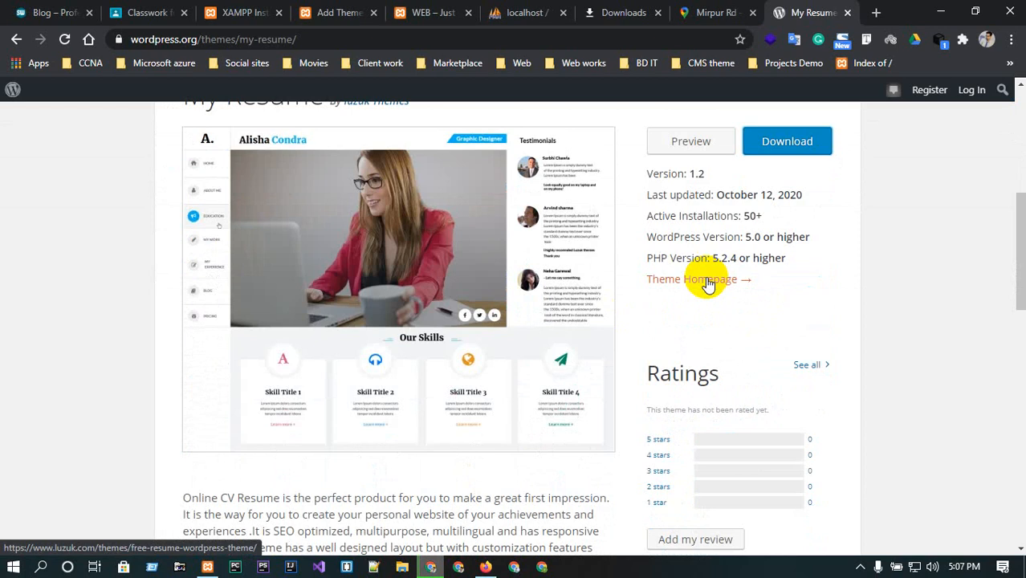
left_click(786, 143)
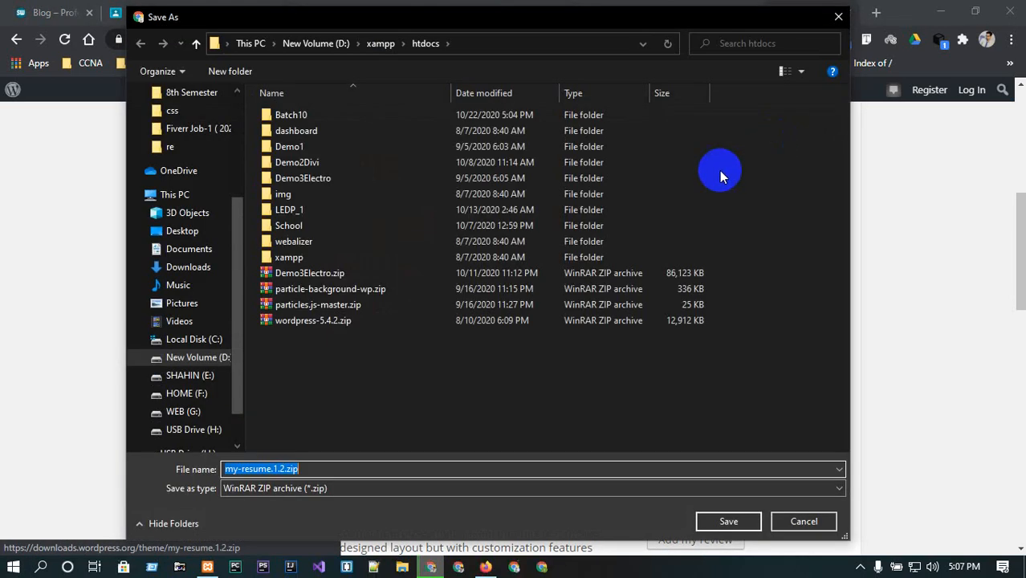
left_click(707, 521)
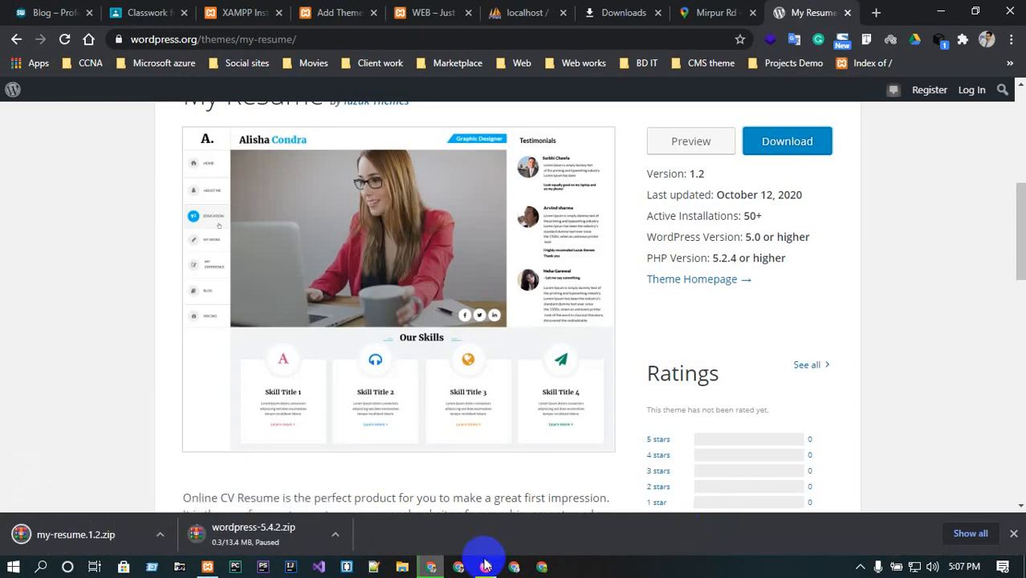
Close the downloads bar and switch back to the WordPress dashboard's Add Themes page.
scroll(834, 474, "up", 4)
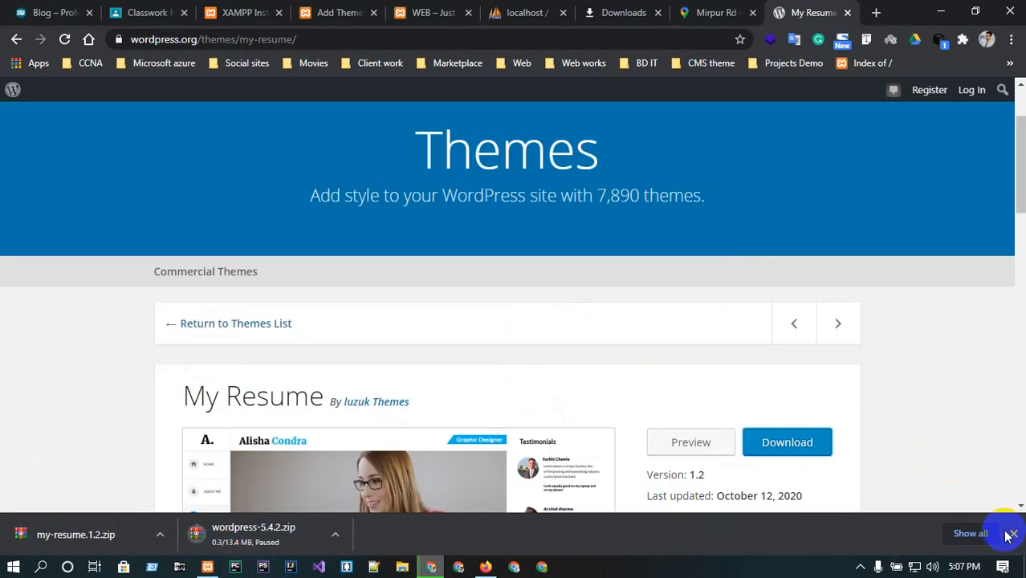
left_click(1013, 533)
scroll(409, 121, "up", 2)
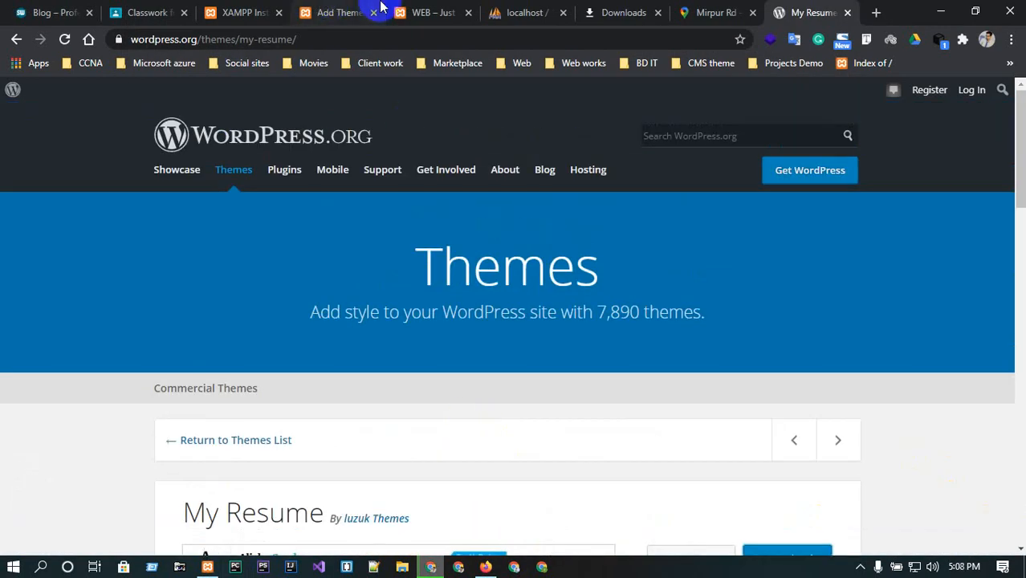
left_click(426, 12)
left_click(492, 12)
left_click(433, 12)
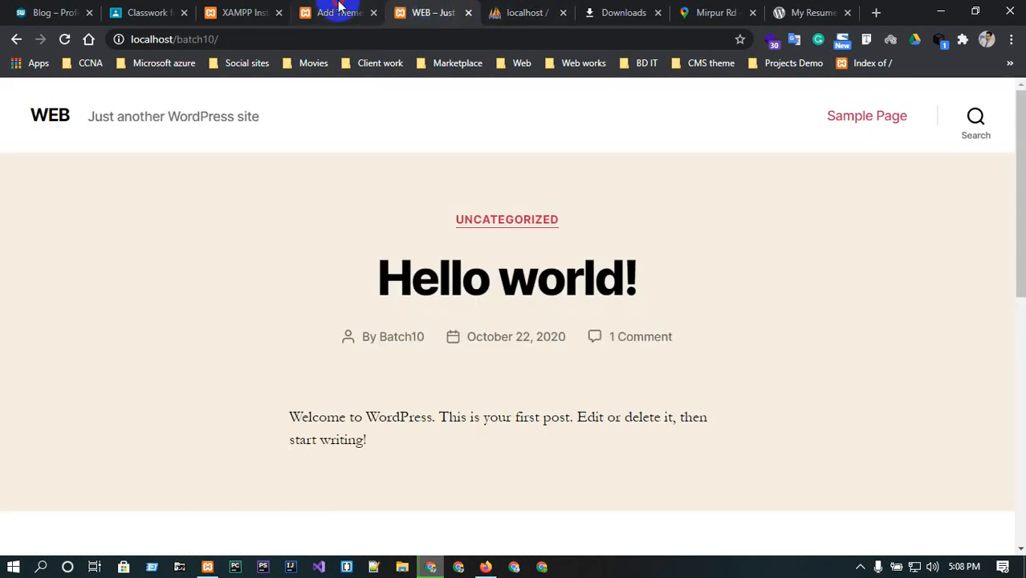
left_click(338, 12)
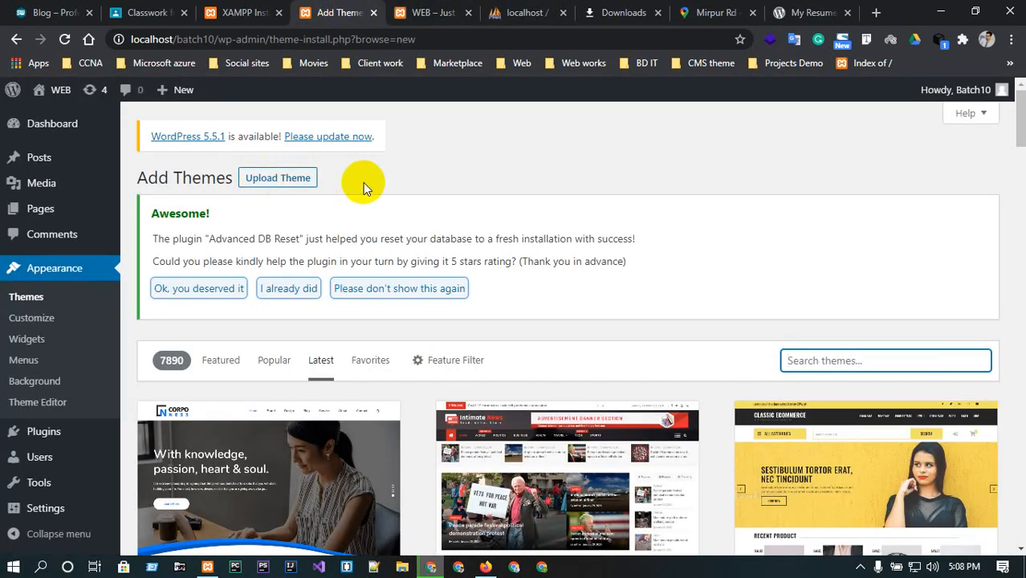
Upload my-resume.1.2.zip from the xampp htdocs folder as a theme and install it.
left_click(278, 180)
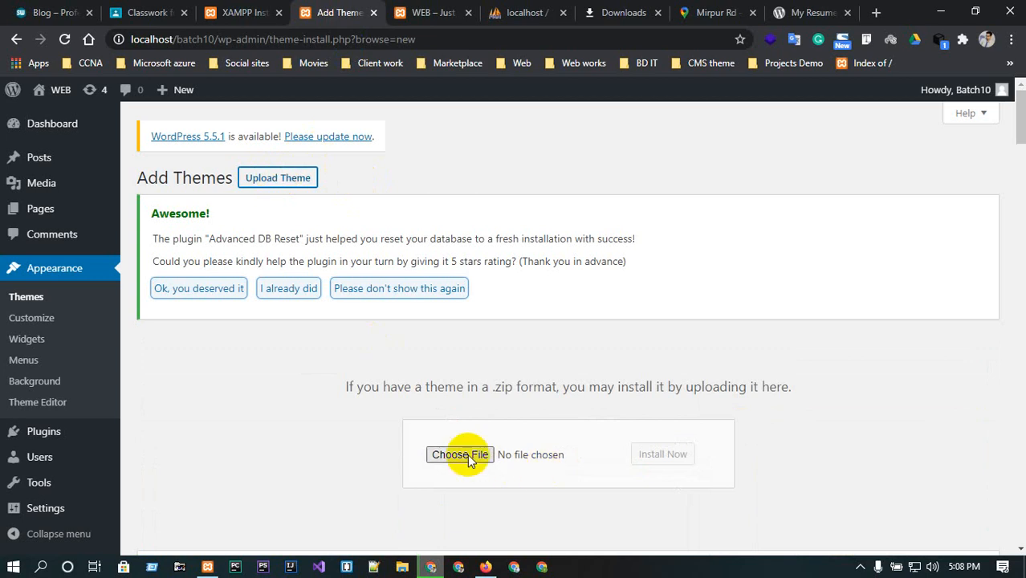
scroll(461, 454, "down", 1)
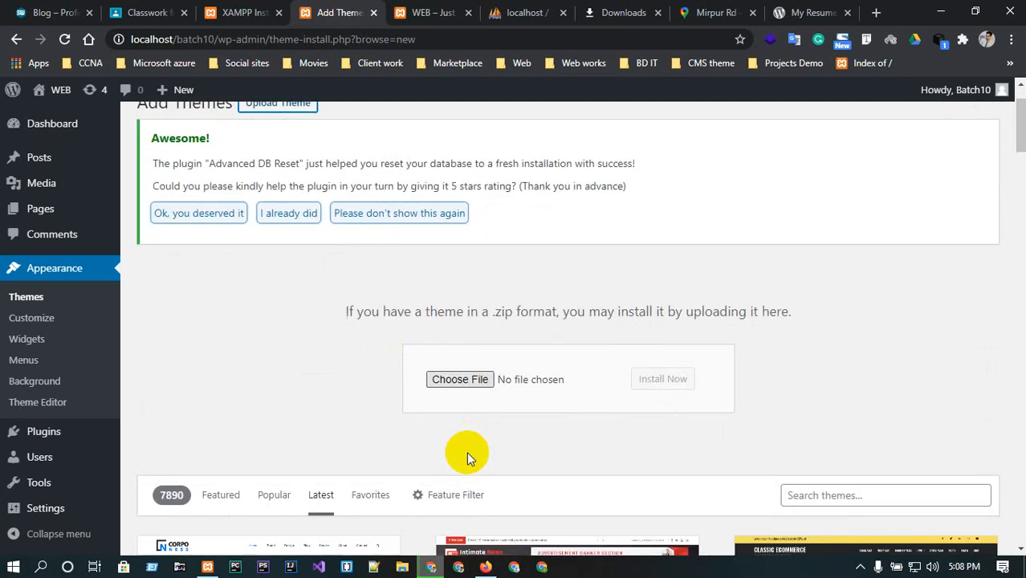
left_click(464, 383)
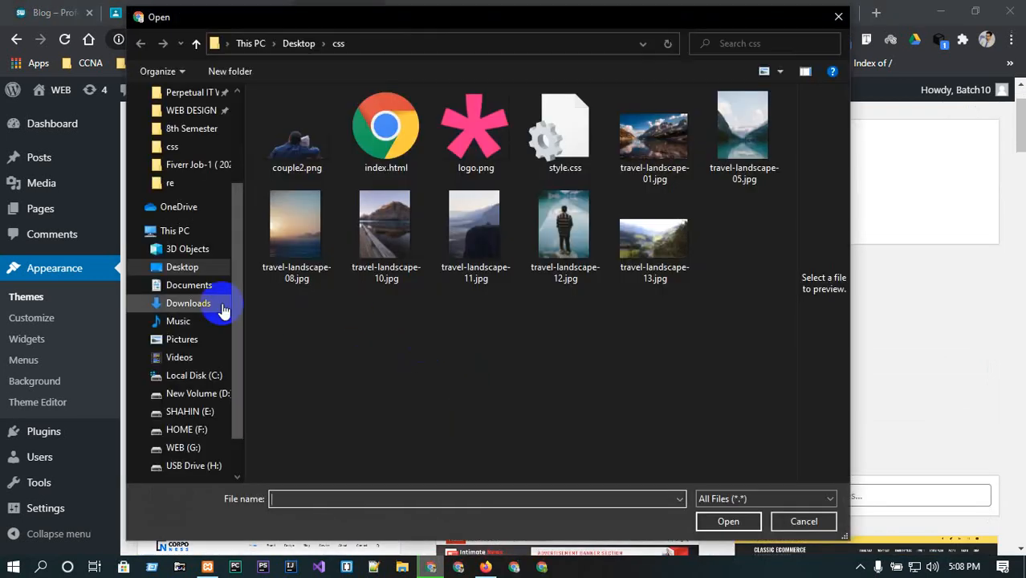
scroll(195, 202, "up", 1)
left_click(183, 112)
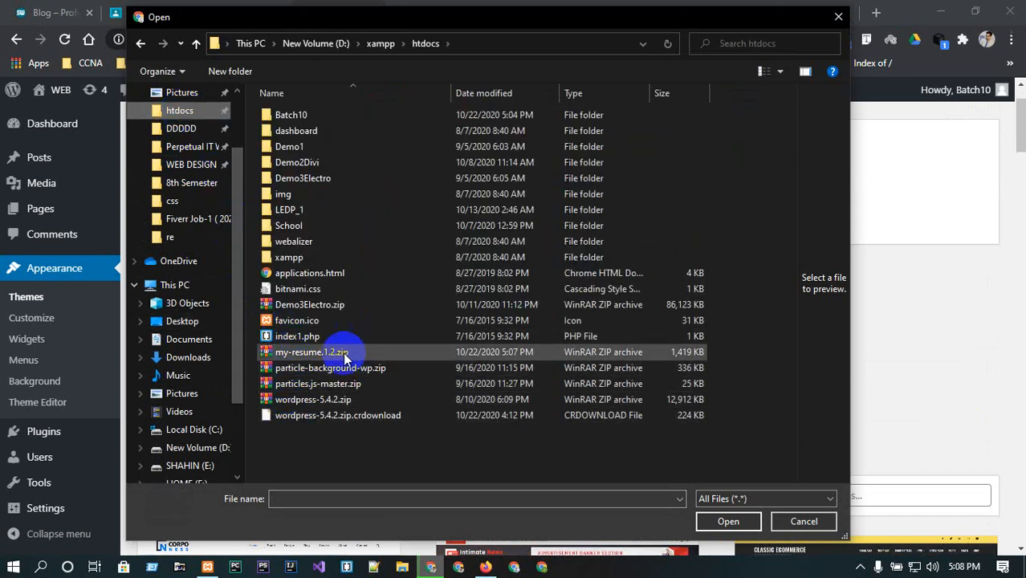
left_click(293, 354)
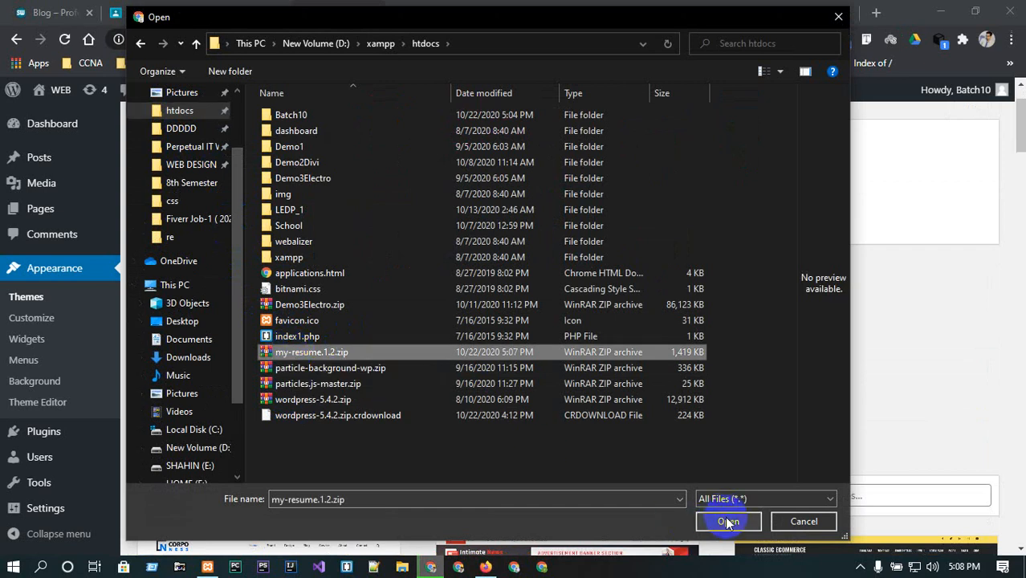
left_click(725, 519)
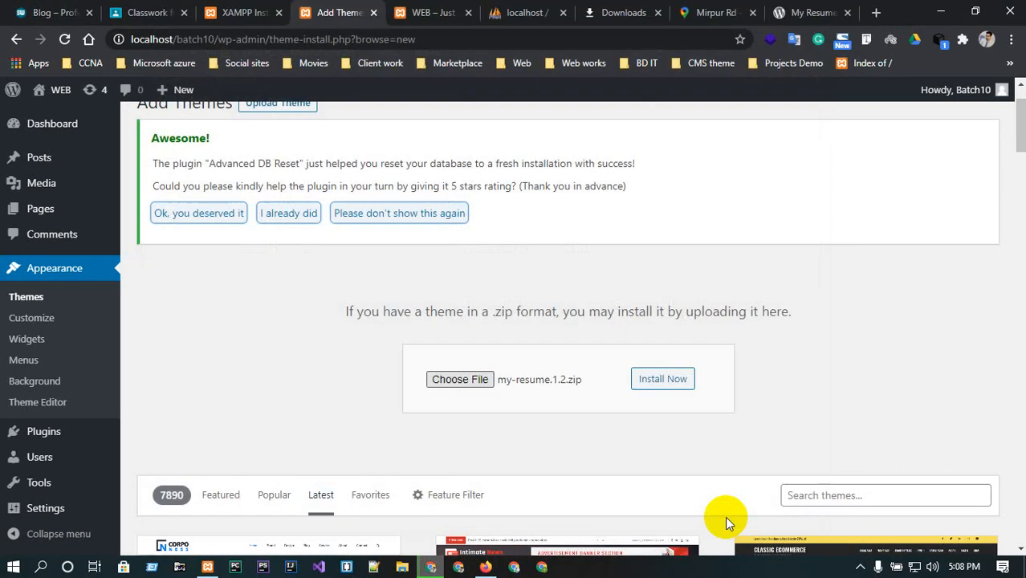
left_click(662, 381)
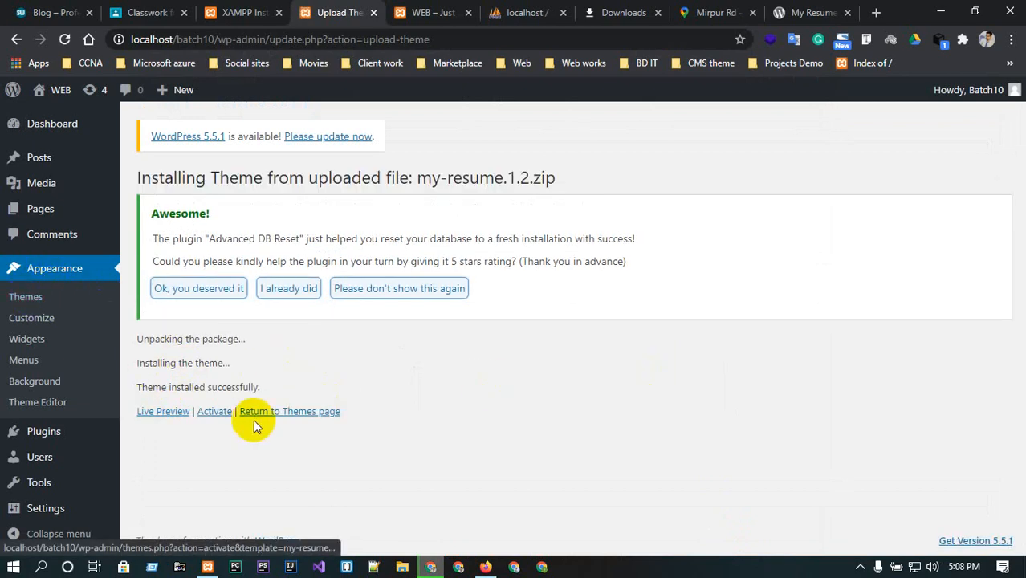
Open the installed themes list and view the My Resume theme's details.
left_click(30, 307)
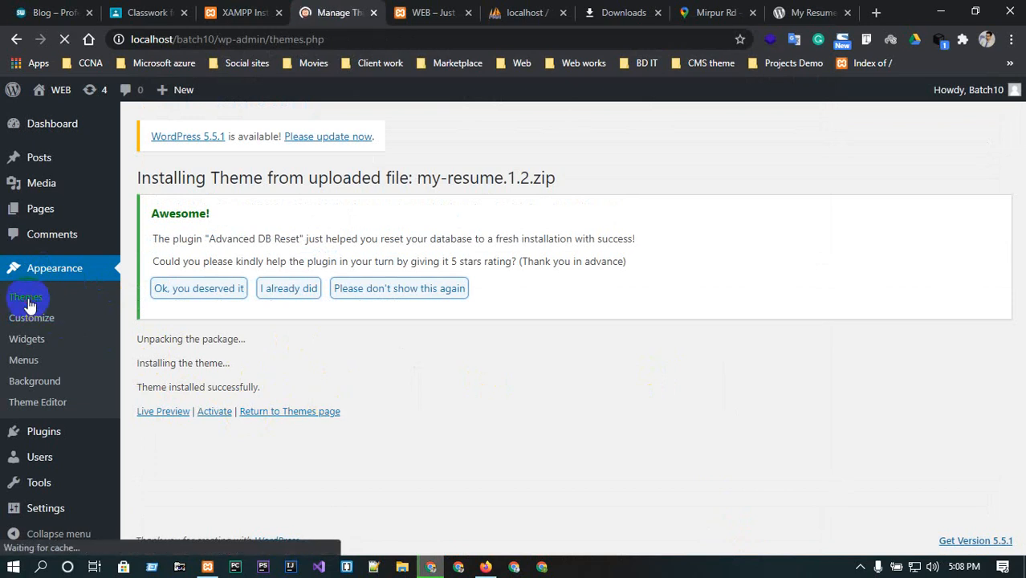
scroll(377, 394, "down", 1)
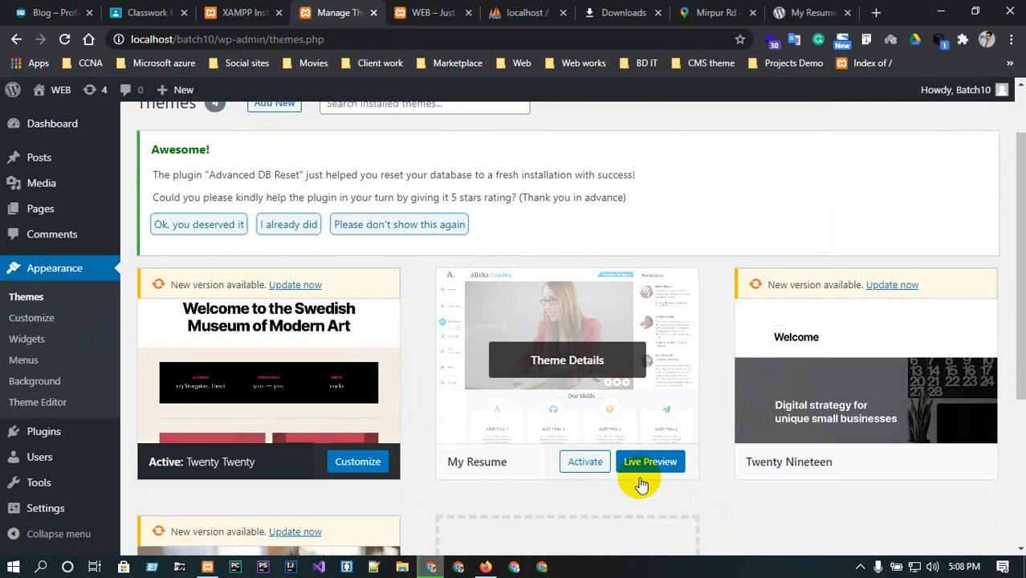
left_click(493, 411)
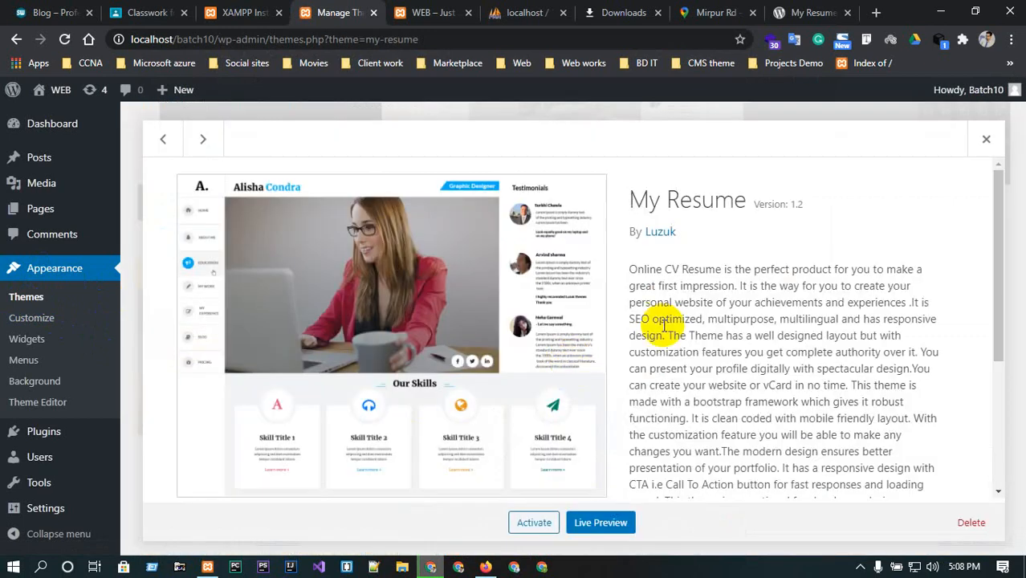
scroll(663, 325, "down", 3)
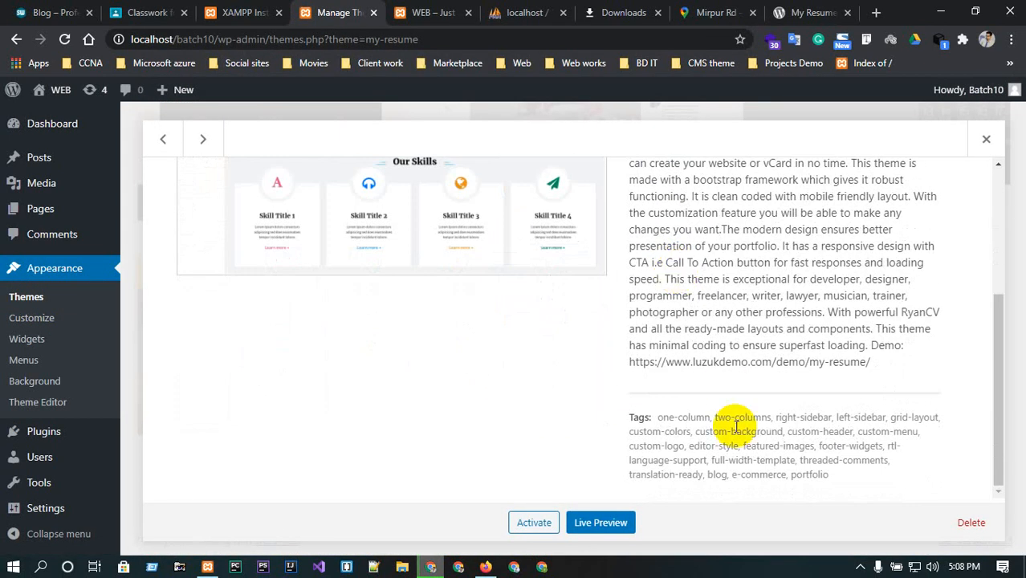
scroll(706, 446, "up", 3)
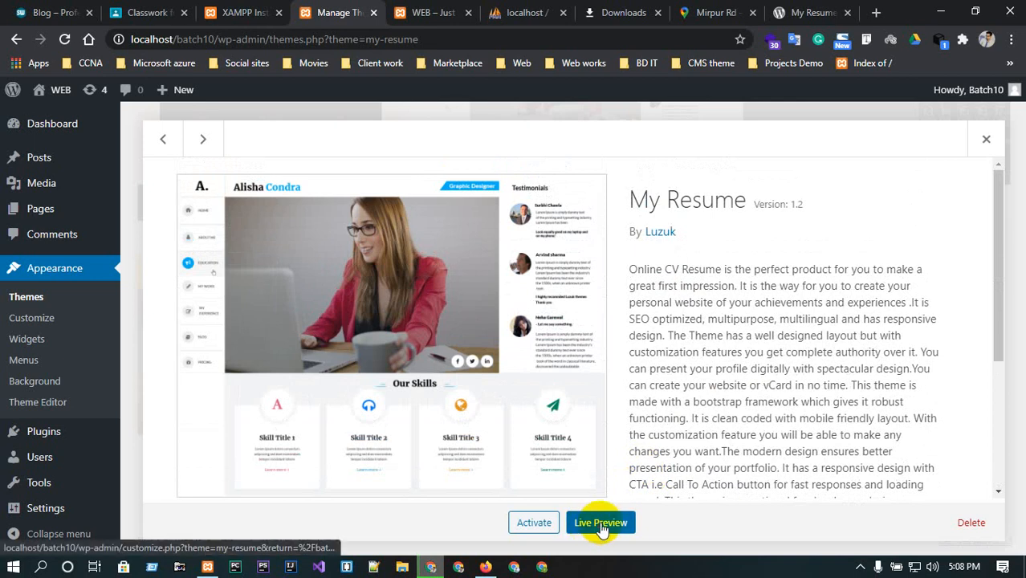
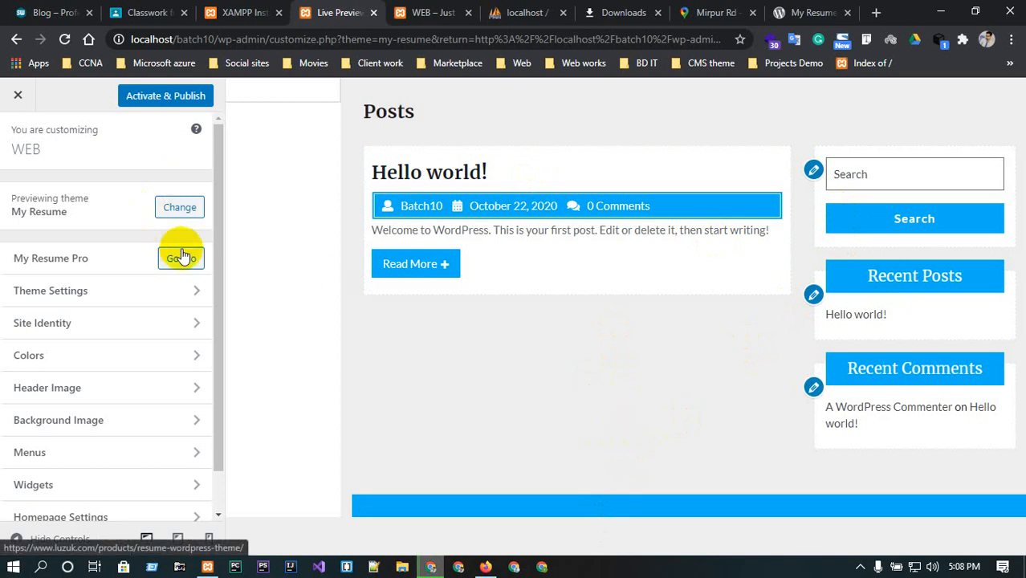
Close the customizer preview and activate the My Resume theme from its theme details.
left_click(4, 95)
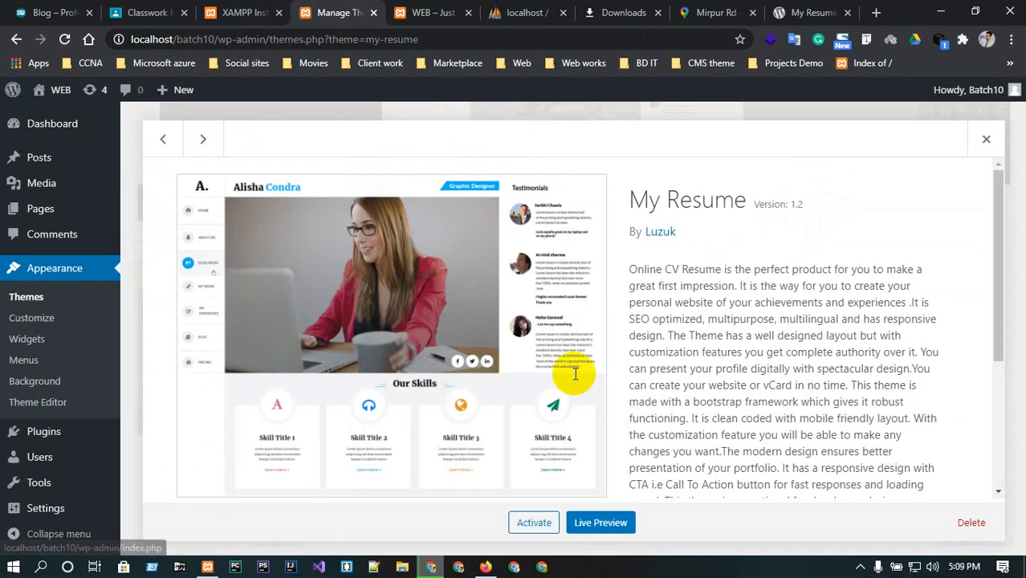
left_click(532, 525)
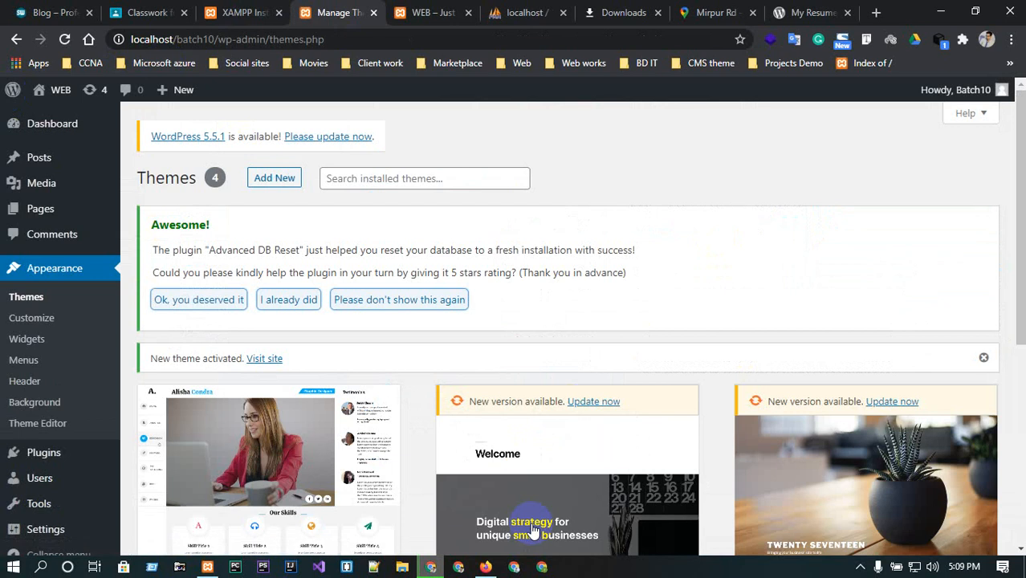
View the site's front end in its own browser tab after reloading, and return to the themes page.
scroll(544, 482, "down", 2)
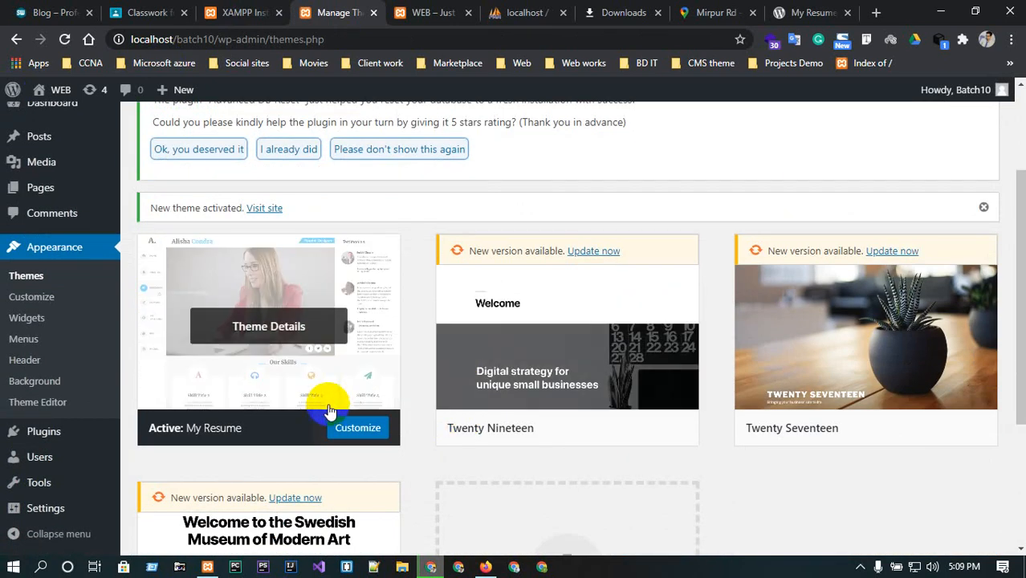
scroll(474, 331, "up", 2)
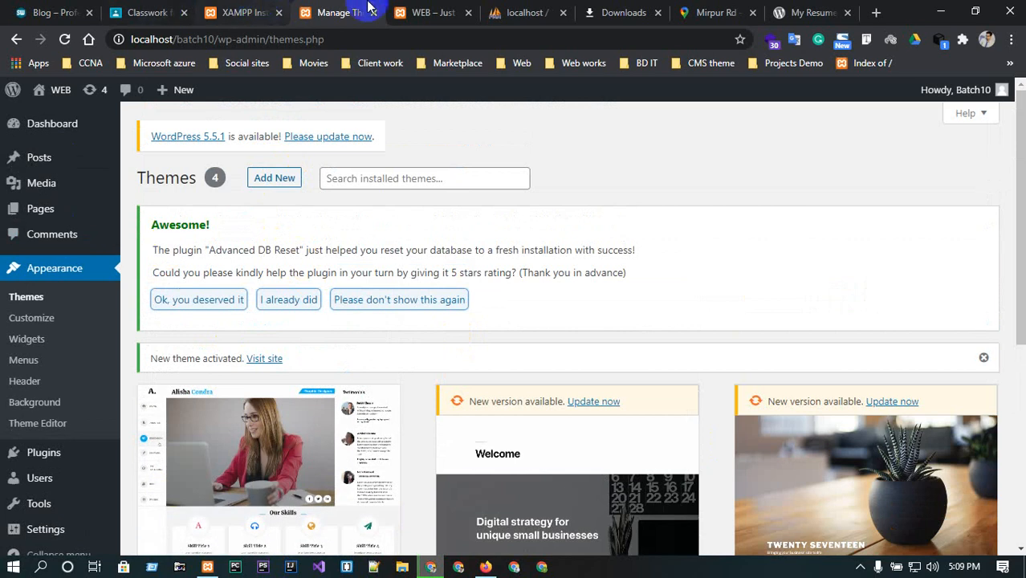
left_click(428, 10)
left_click(65, 39)
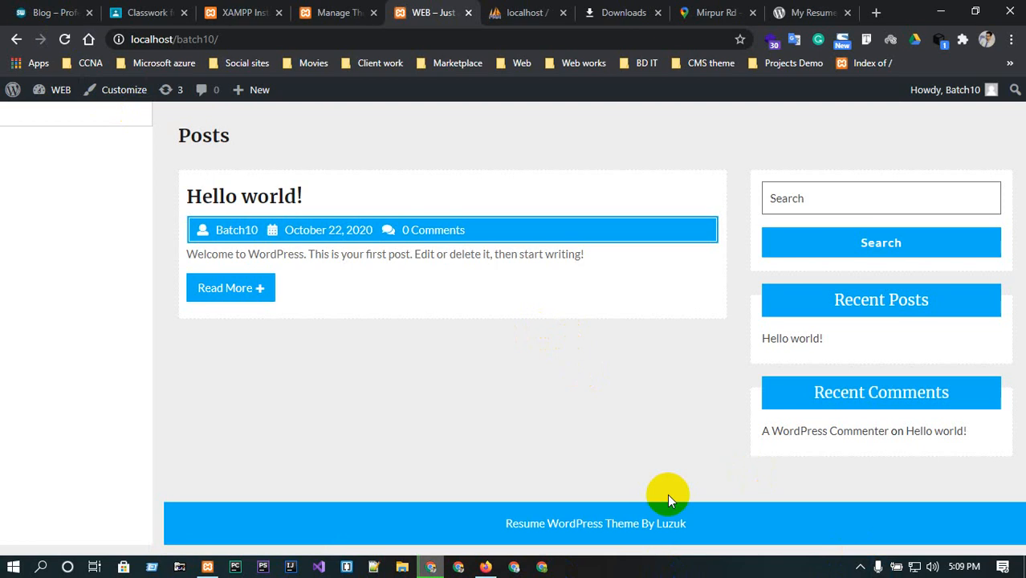
left_click(358, 11)
Open the Add New themes page and browse the Popular themes.
scroll(301, 438, "down", 1)
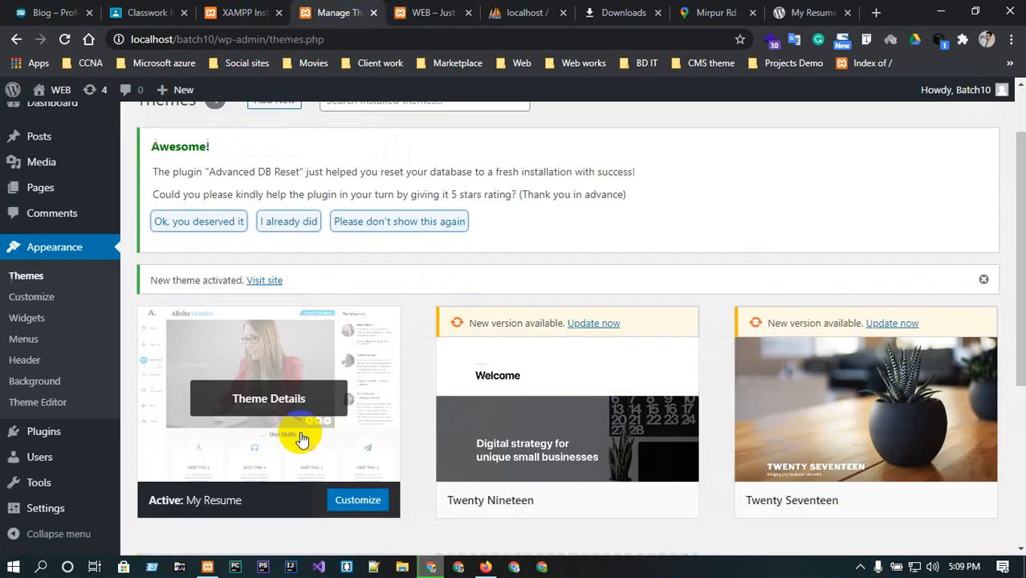
scroll(301, 437, "down", 2)
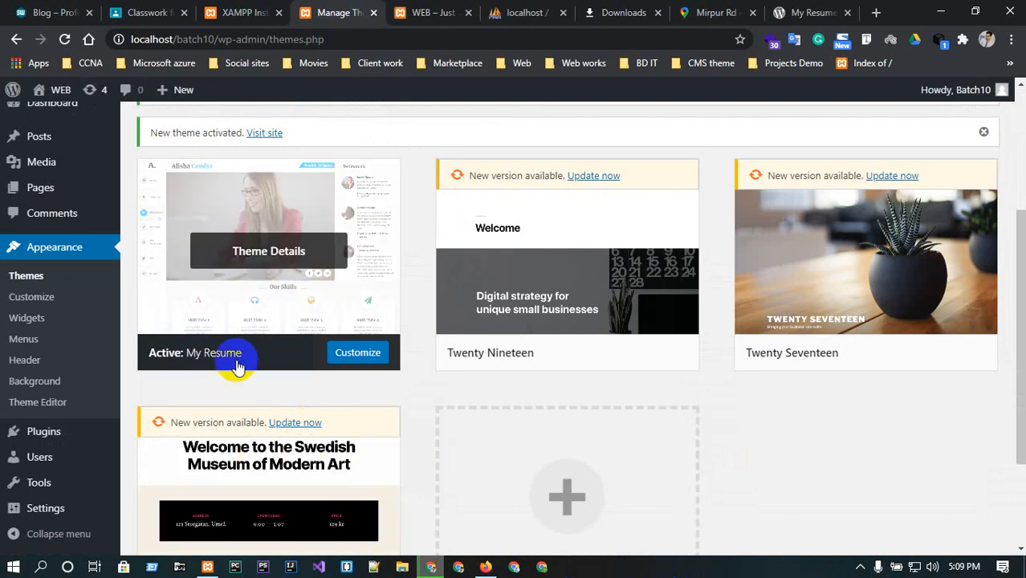
scroll(236, 365, "up", 1)
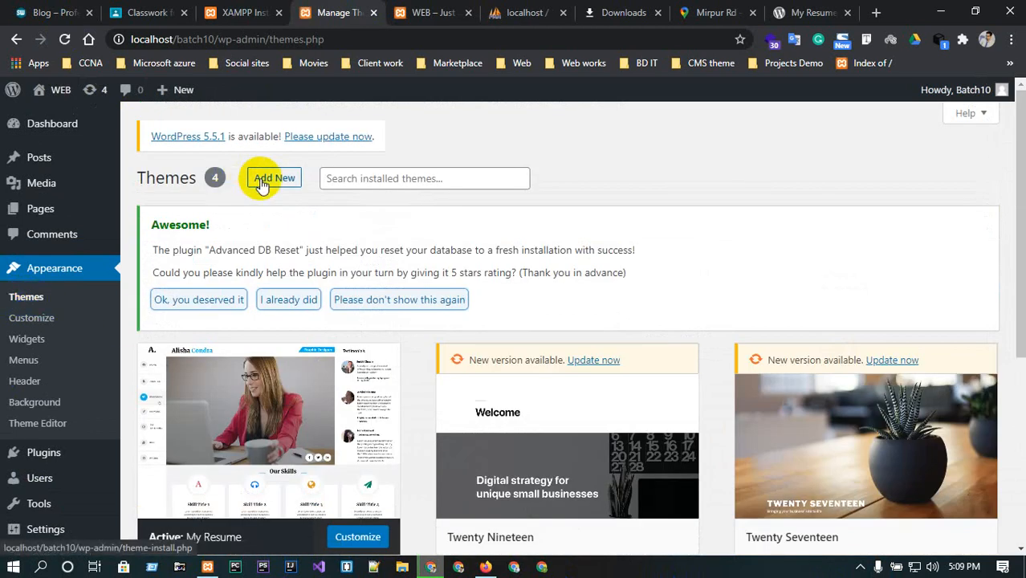
left_click(270, 178)
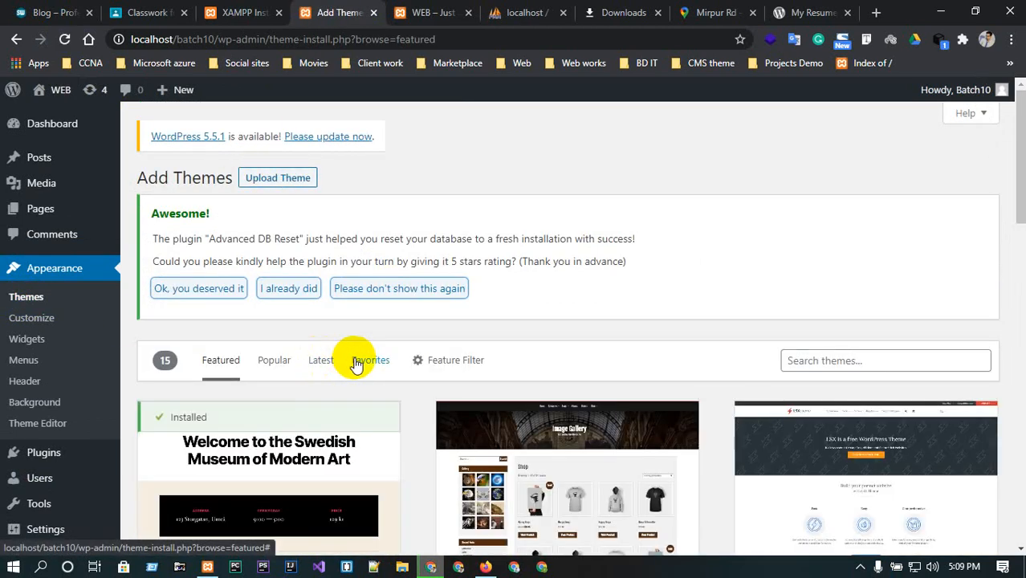
left_click(270, 364)
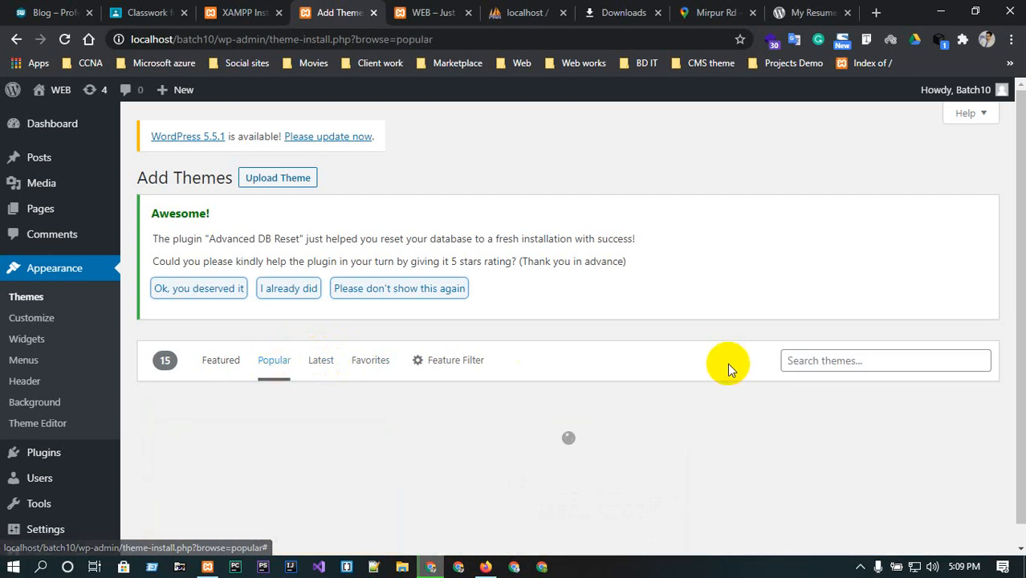
scroll(728, 368, "down", 2)
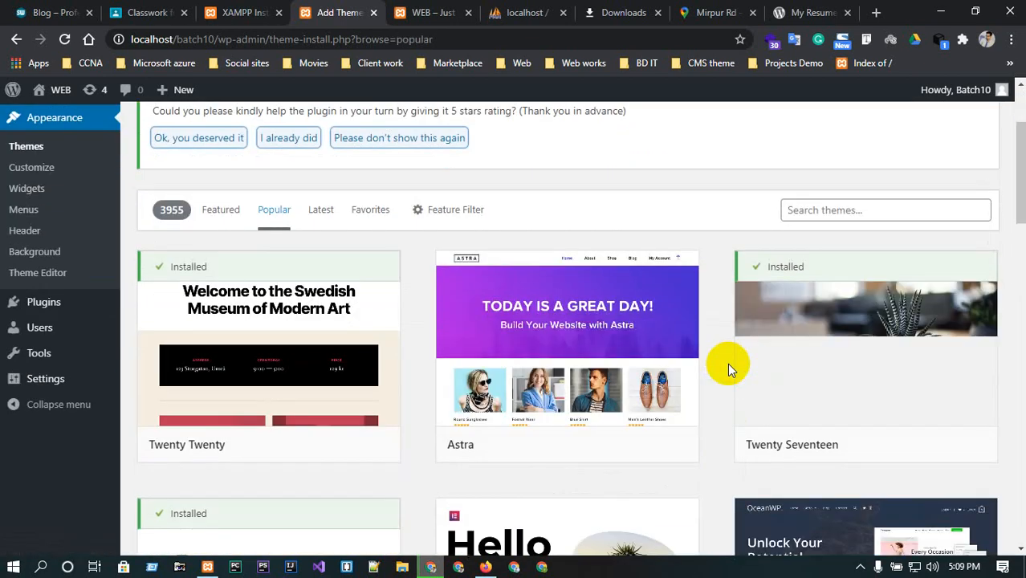
mouse_move(601, 351)
scroll(650, 447, "down", 1)
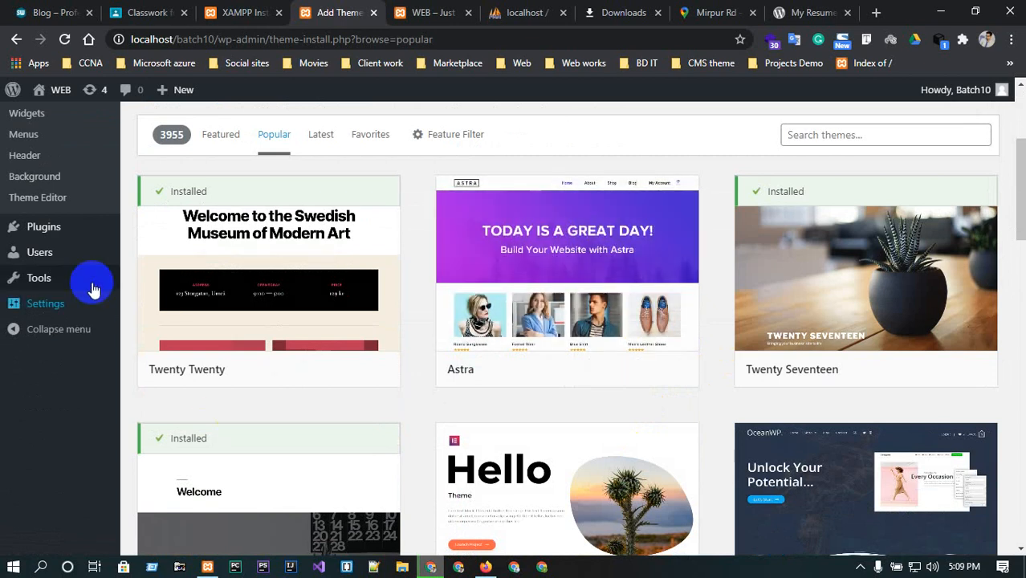
Reset the WordPress database with Advanced WP Reset, entering reset as the confirmation word.
mouse_move(48, 278)
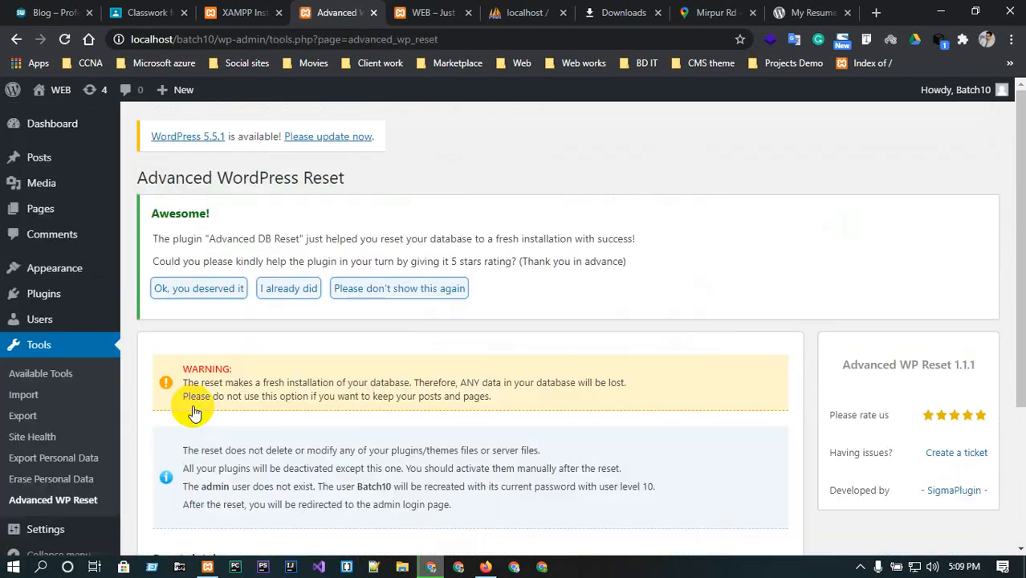
scroll(193, 412, "down", 3)
left_click(205, 406)
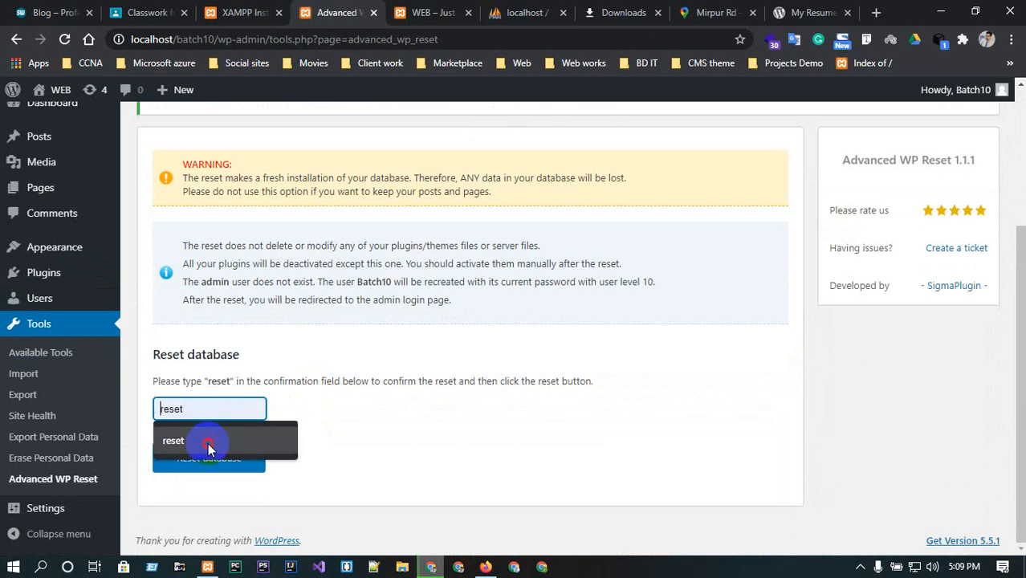
left_click(207, 449)
left_click(206, 462)
left_click(437, 390)
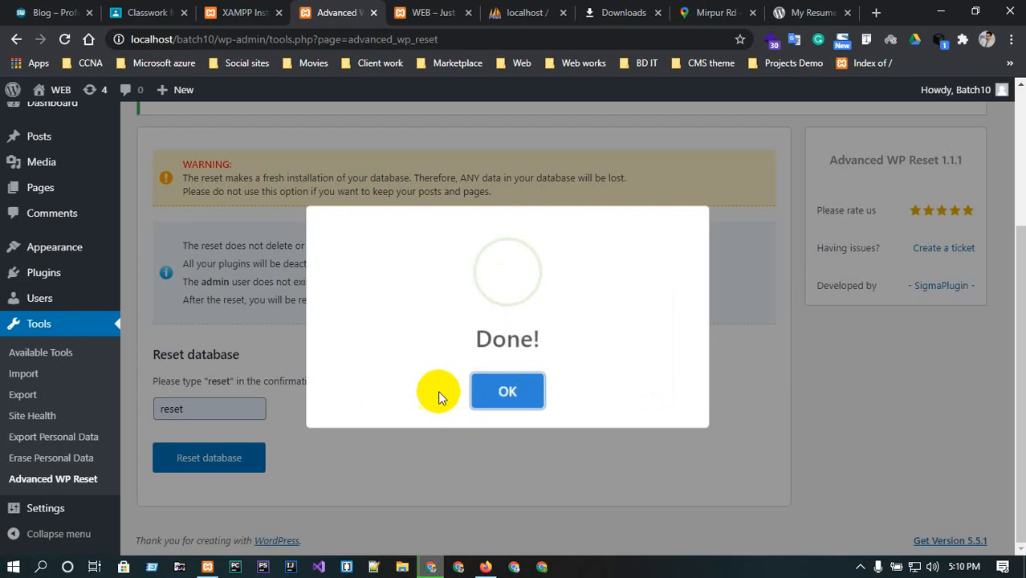
left_click(513, 387)
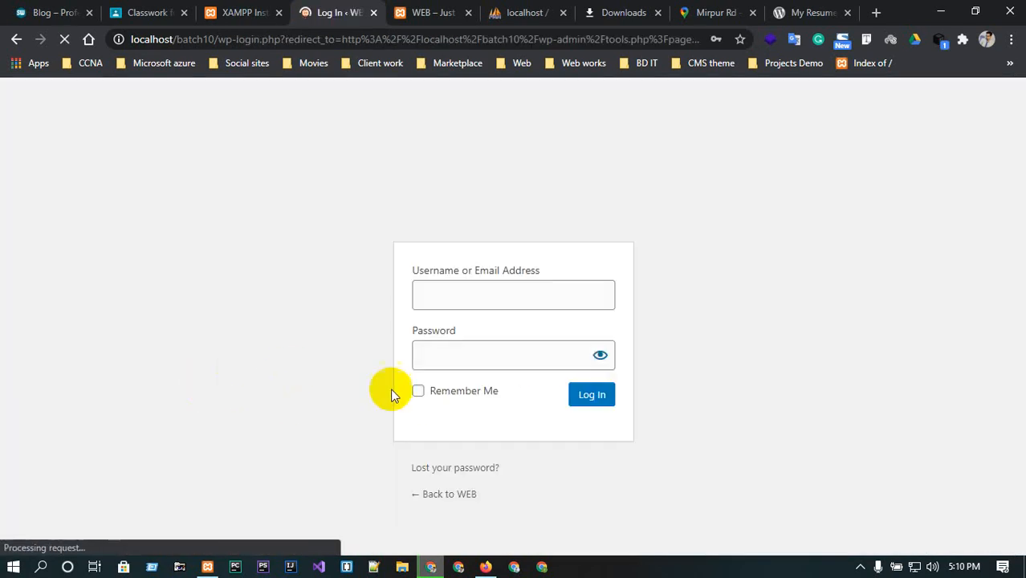
Log back in with the admin username and the account password.
double_click(486, 305)
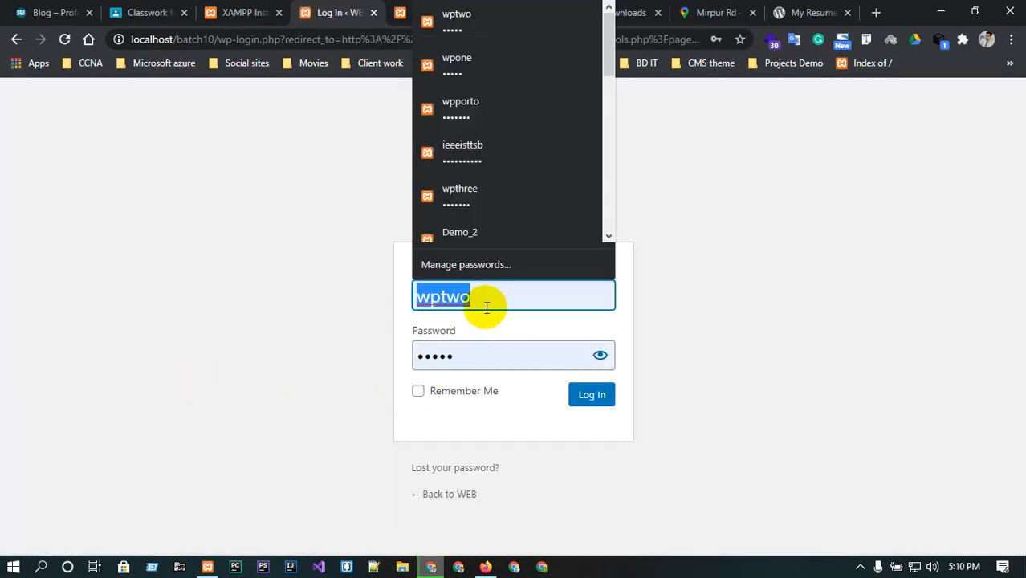
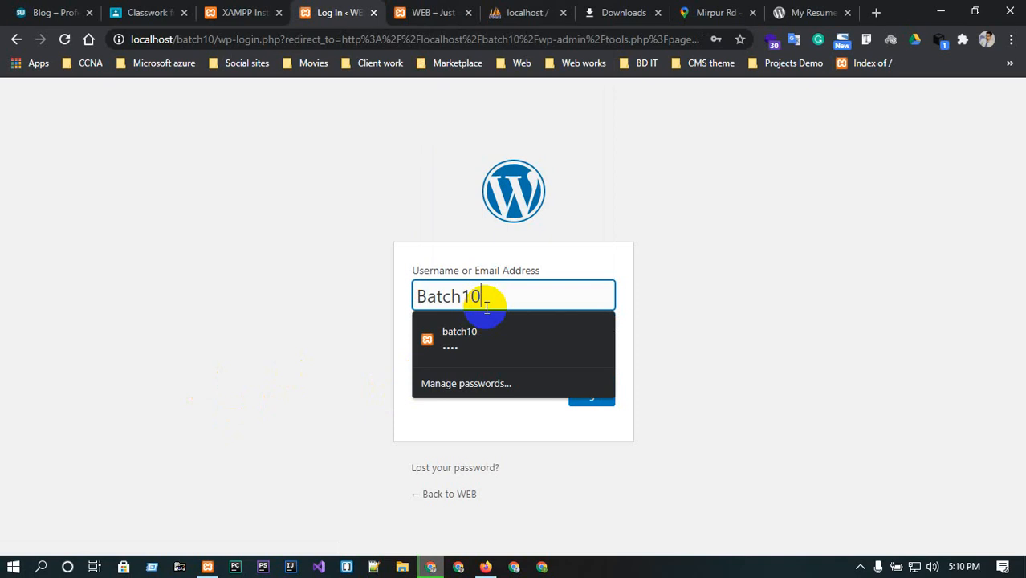
double_click(485, 305)
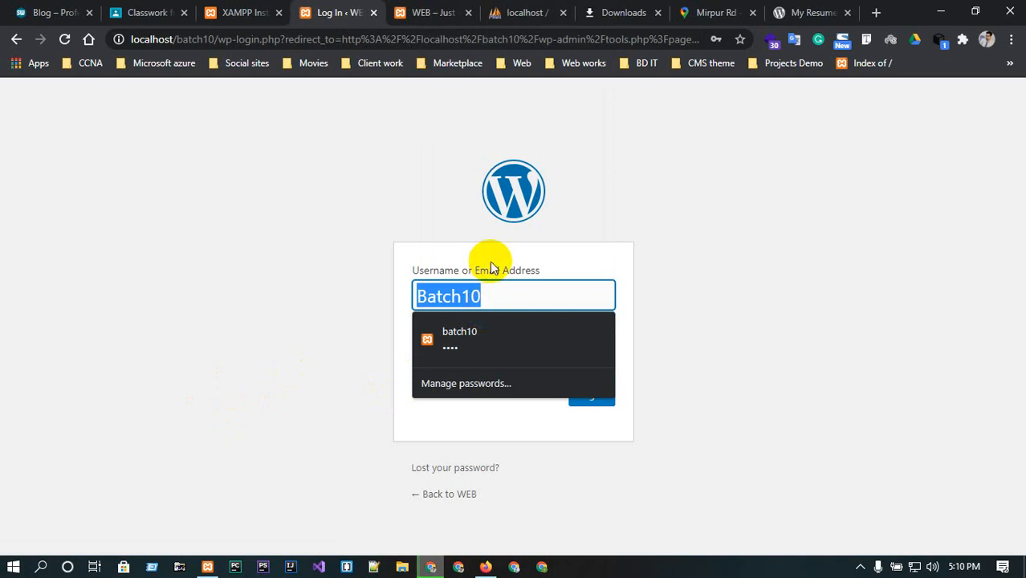
left_click(512, 315)
double_click(493, 348)
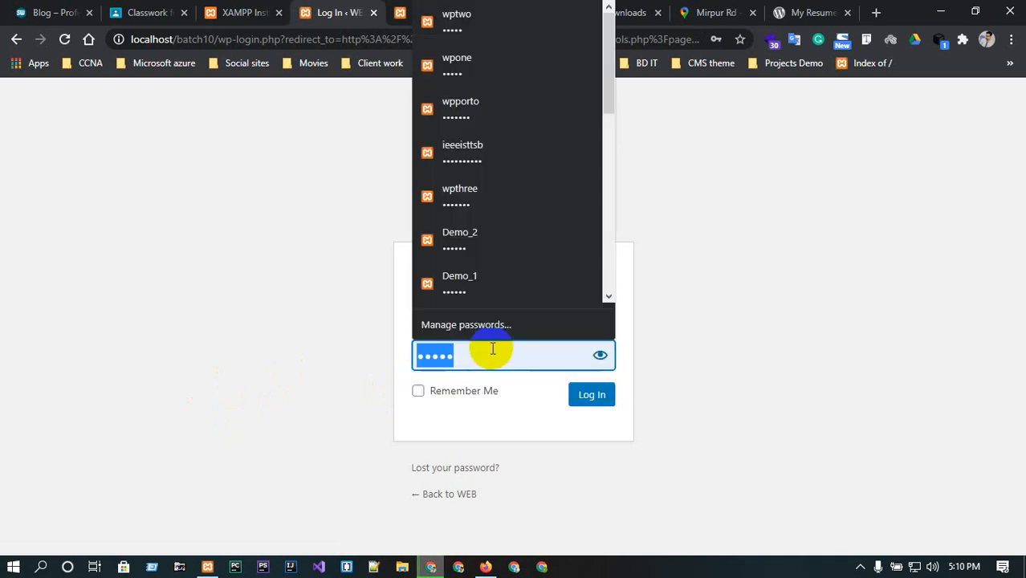
left_click(600, 354)
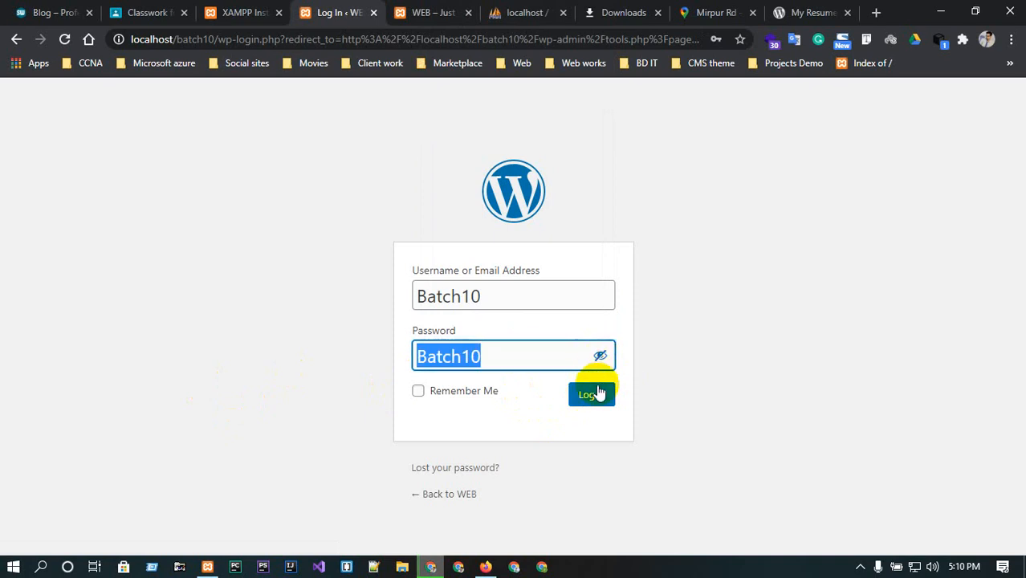
left_click(592, 394)
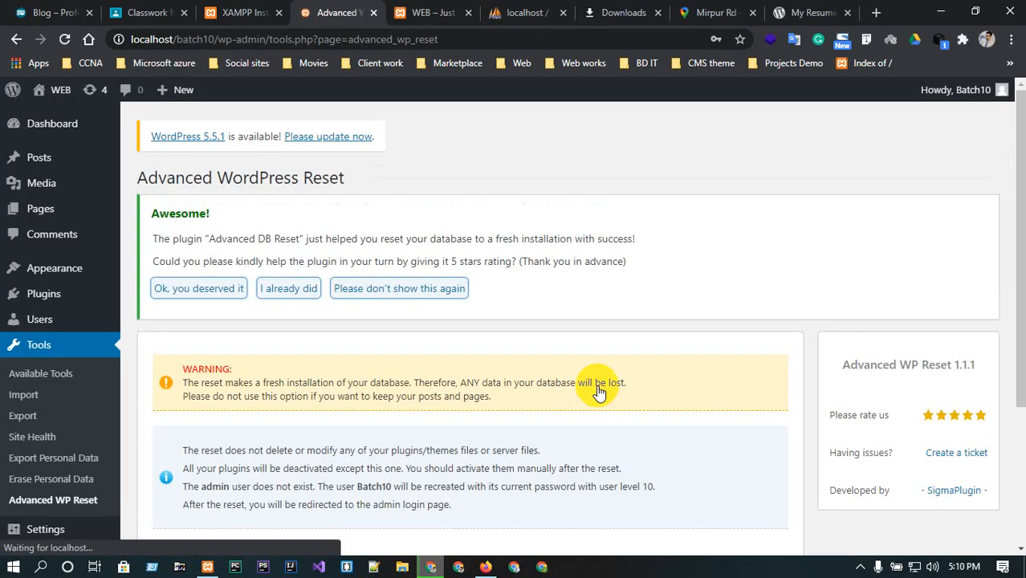
Install and activate the Astra theme from the Popular themes list.
scroll(113, 437, "down", 2)
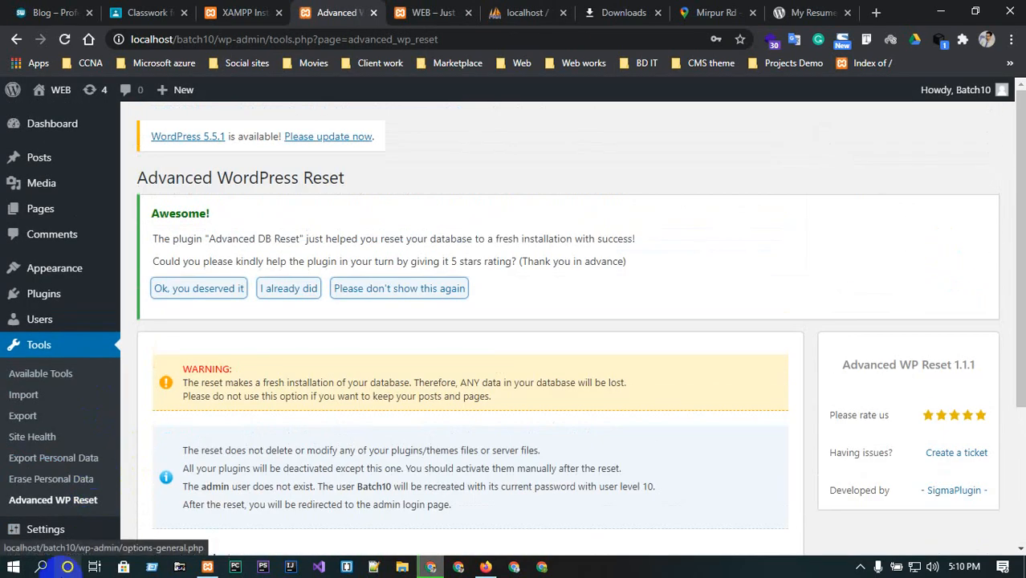
mouse_move(31, 193)
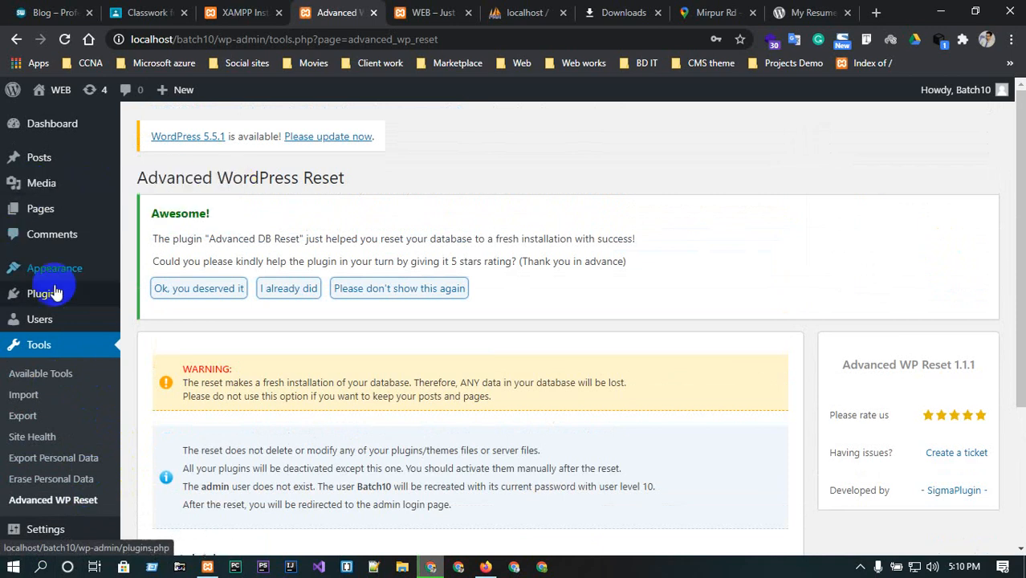
mouse_move(56, 278)
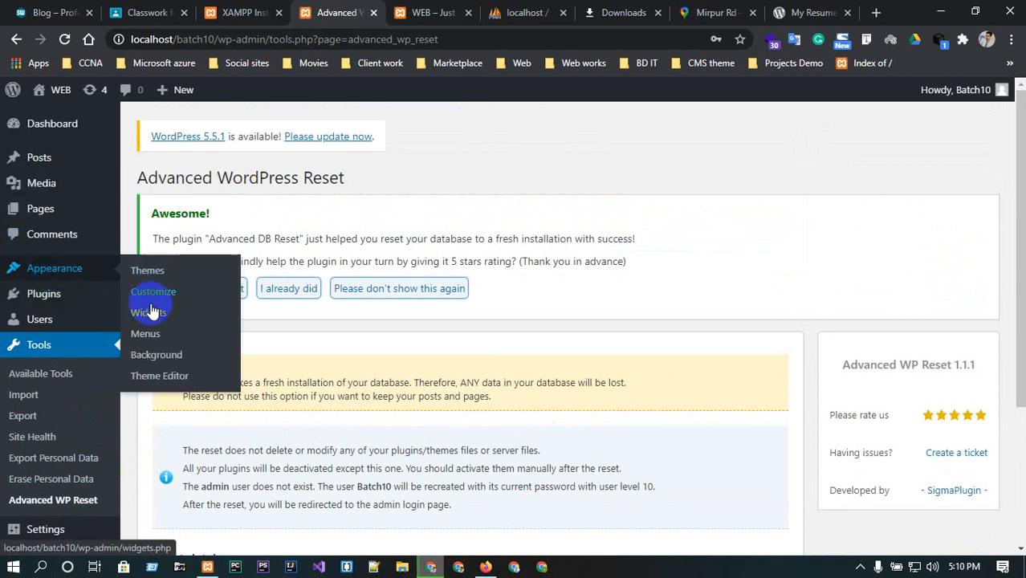
left_click(144, 274)
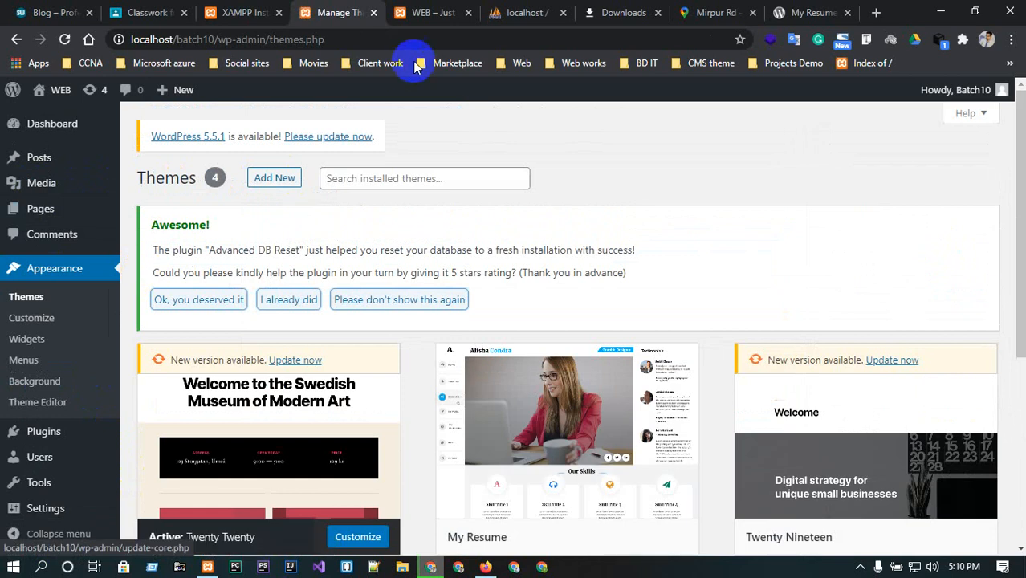
left_click(274, 178)
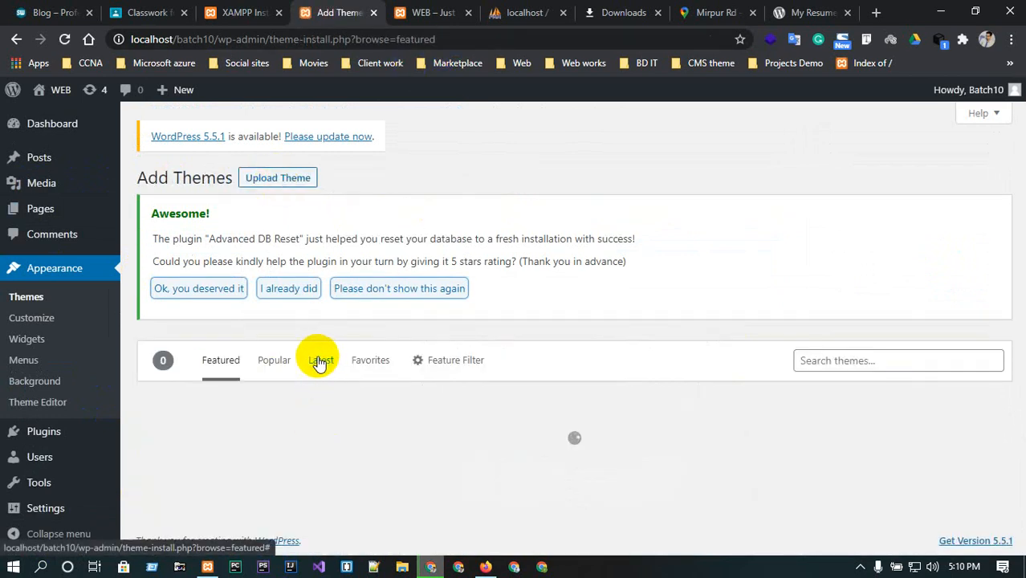
left_click(272, 362)
scroll(717, 313, "down", 3)
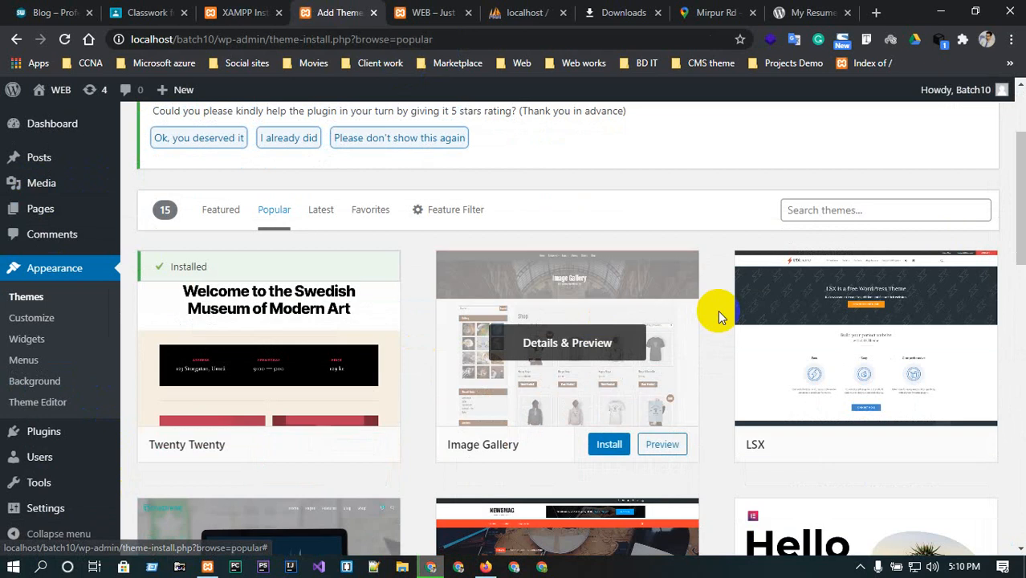
mouse_move(926, 431)
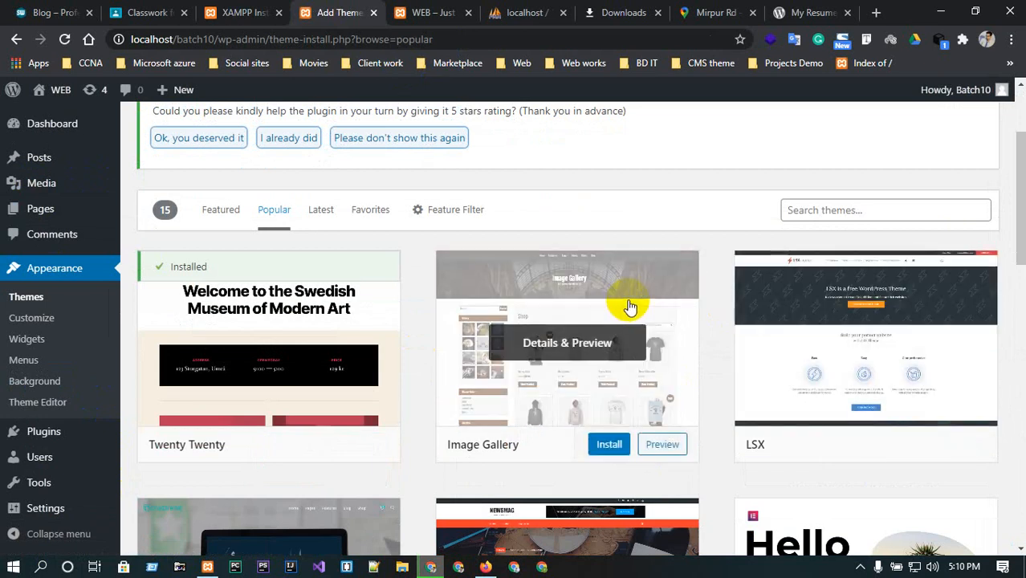
mouse_move(562, 345)
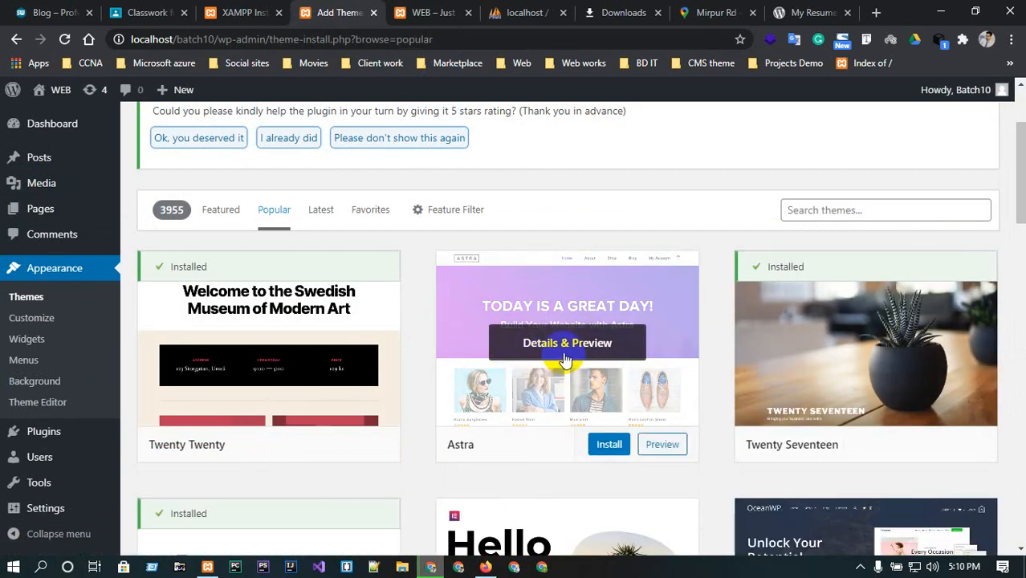
left_click(610, 444)
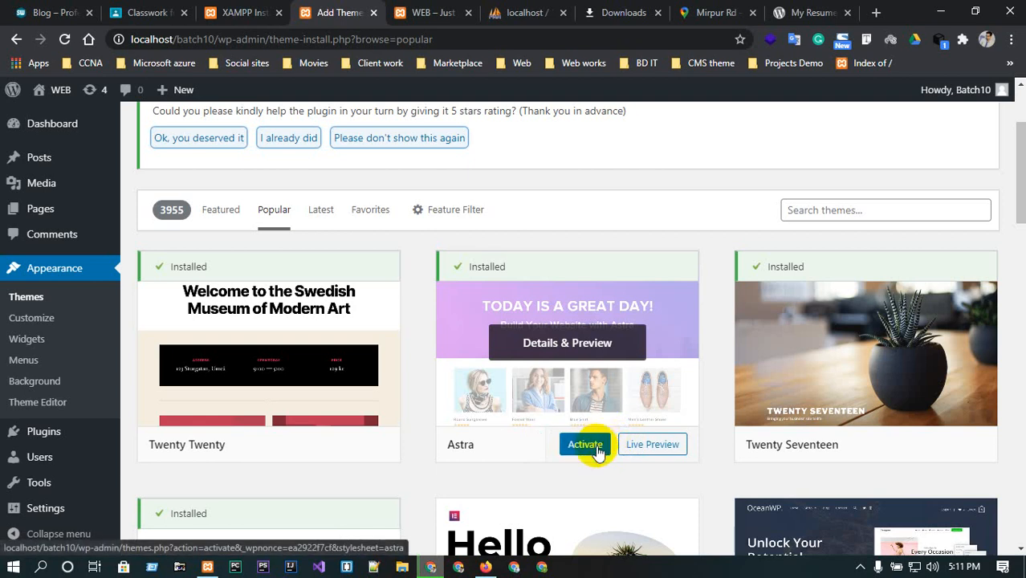
left_click(594, 448)
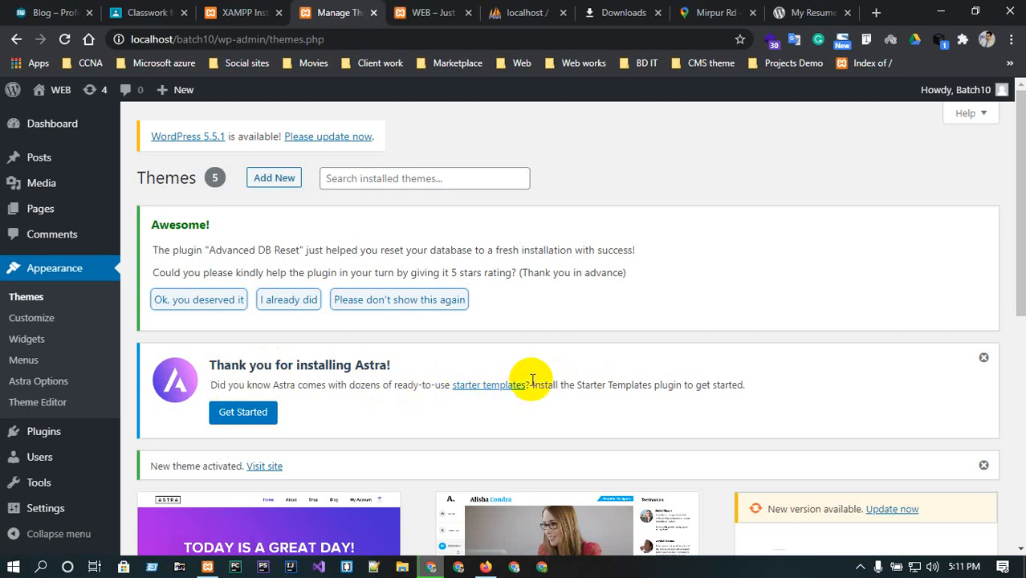
Start installing the Starter Templates plugin from Astra's Get Started notice.
left_click(229, 417)
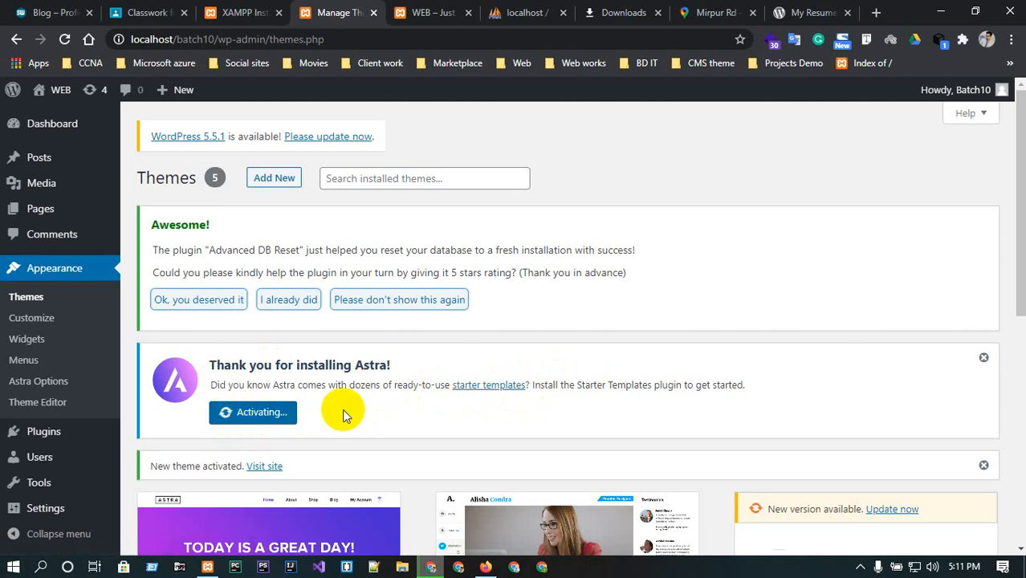
scroll(342, 409, "down", 3)
scroll(342, 409, "up", 3)
scroll(32, 508, "down", 5)
scroll(36, 494, "up", 4)
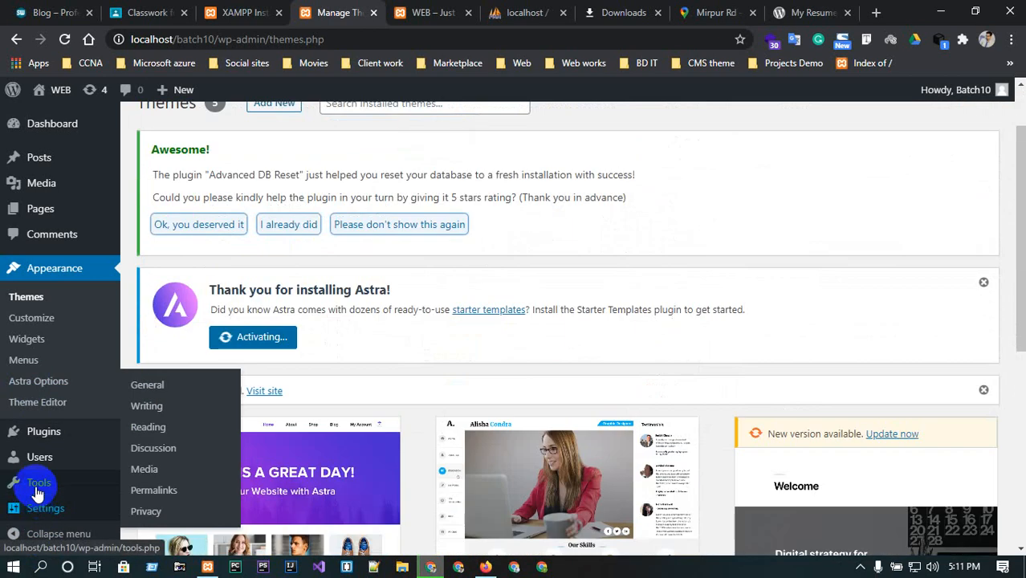
Choose Elementor as the page builder for the Astra starter templates.
left_click(26, 372)
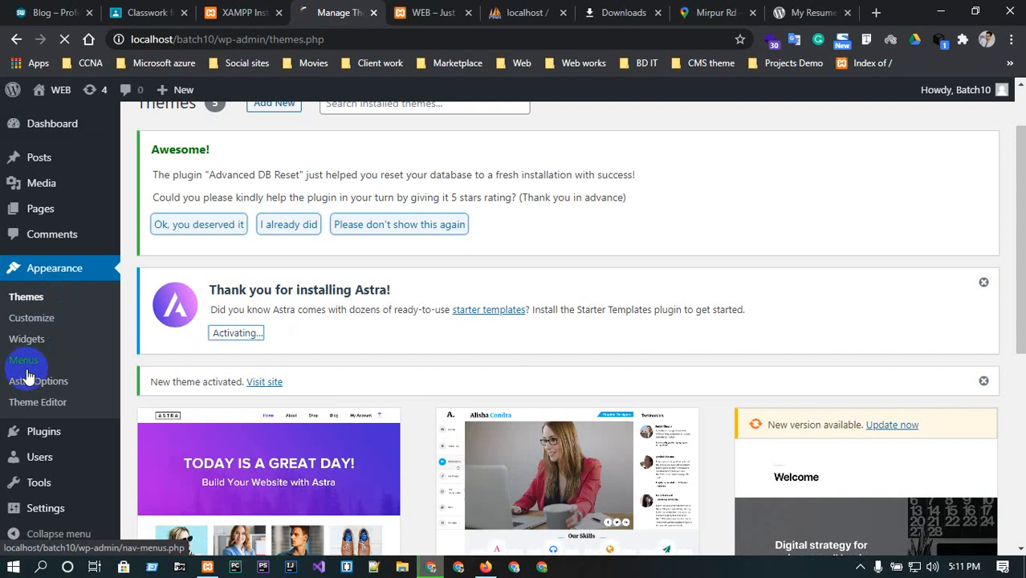
left_click(21, 389)
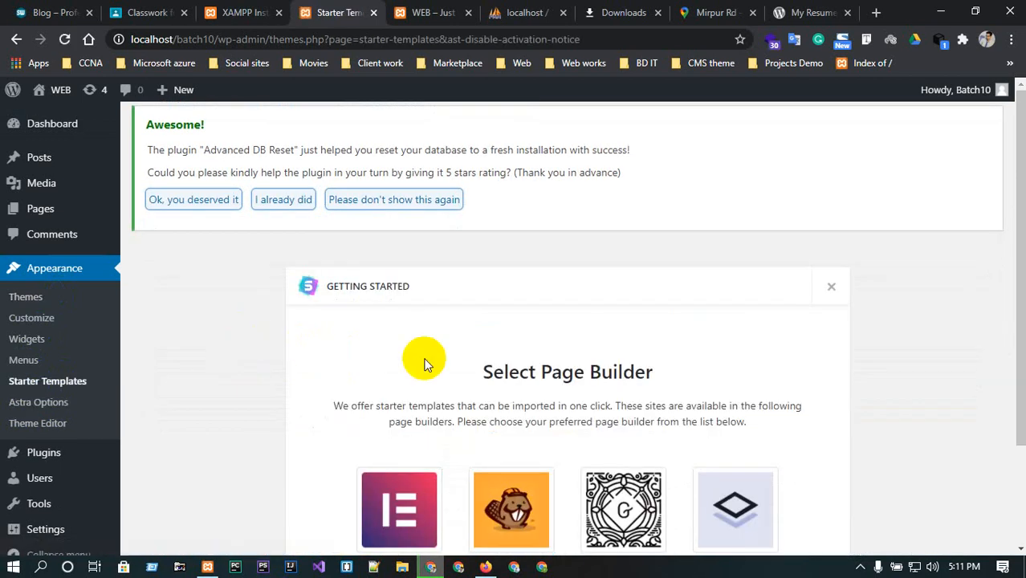
scroll(424, 363, "down", 2)
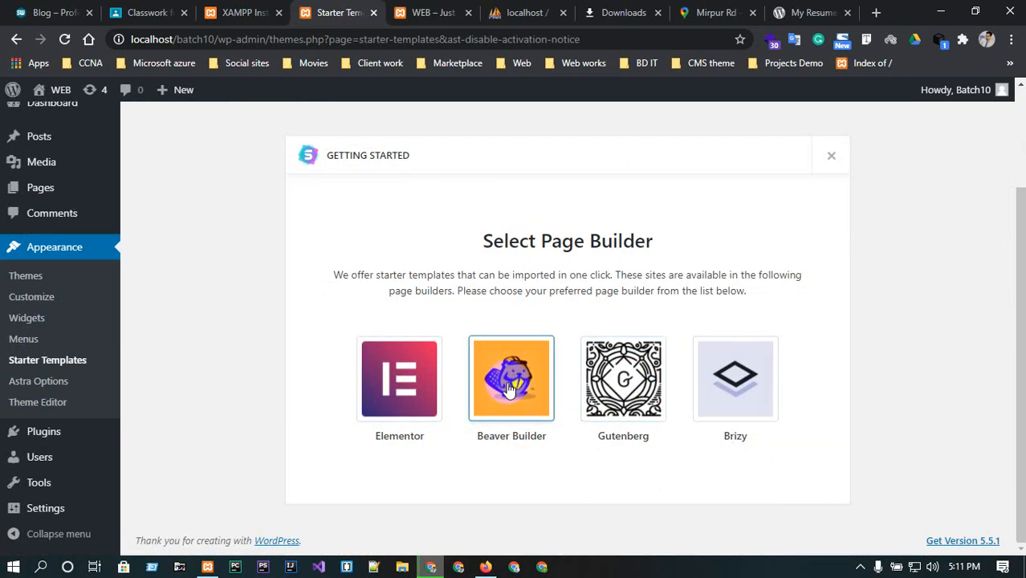
left_click(411, 390)
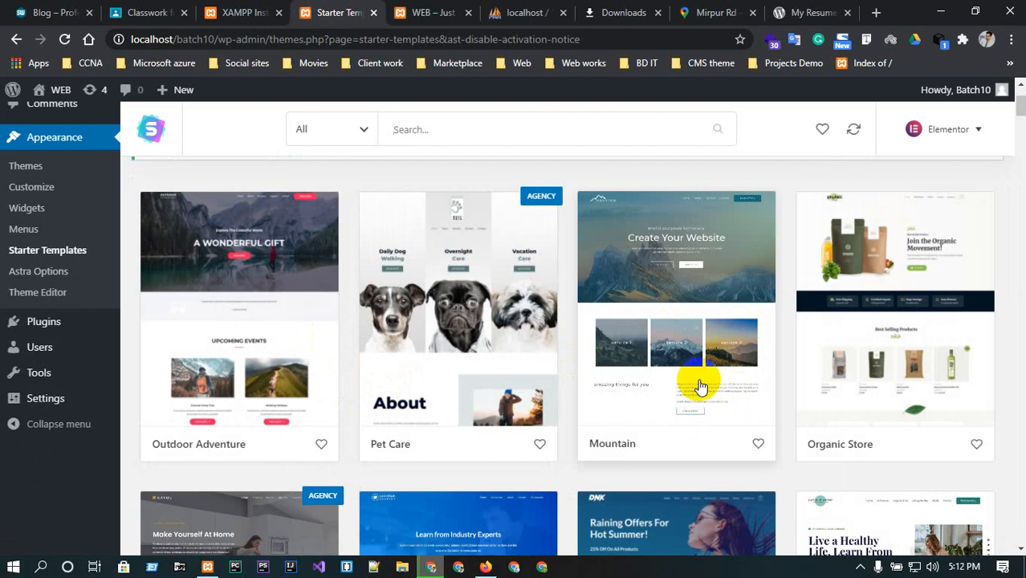
Browse the starter template library to find a suitable site design.
scroll(850, 398, "down", 1)
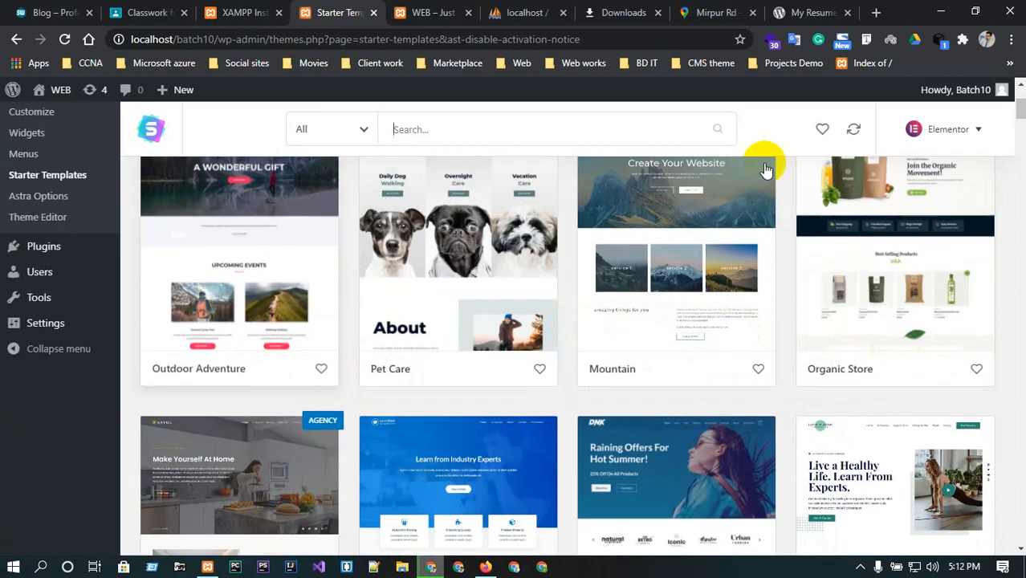
scroll(734, 193, "down", 2)
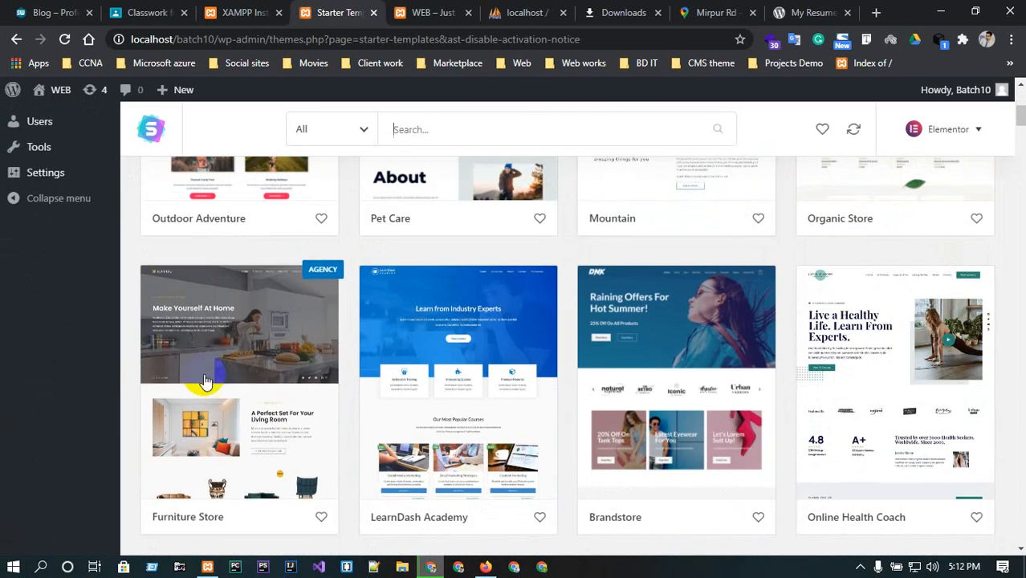
scroll(205, 378, "down", 1)
scroll(529, 397, "down", 4)
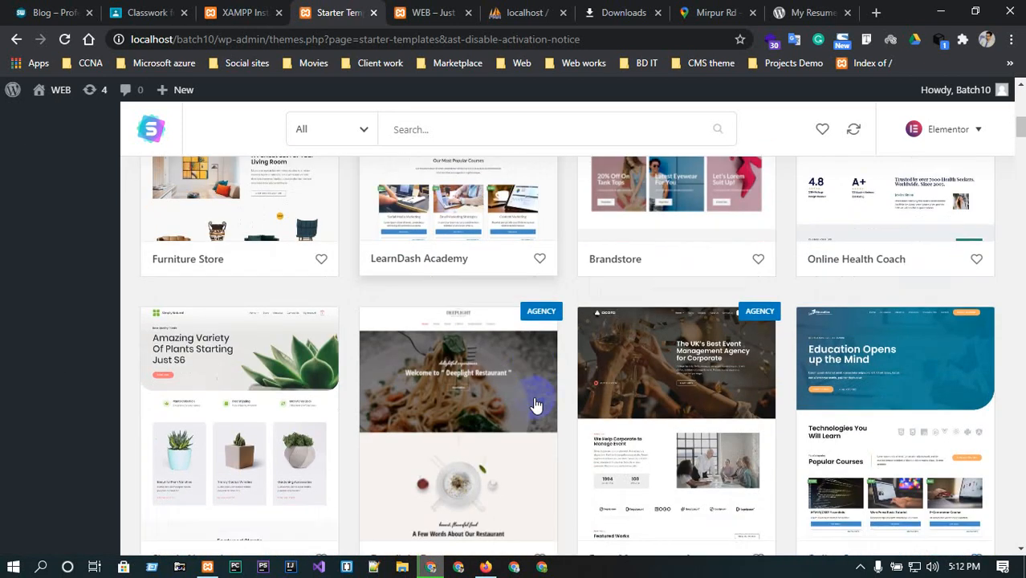
scroll(532, 401, "down", 2)
scroll(344, 408, "down", 2)
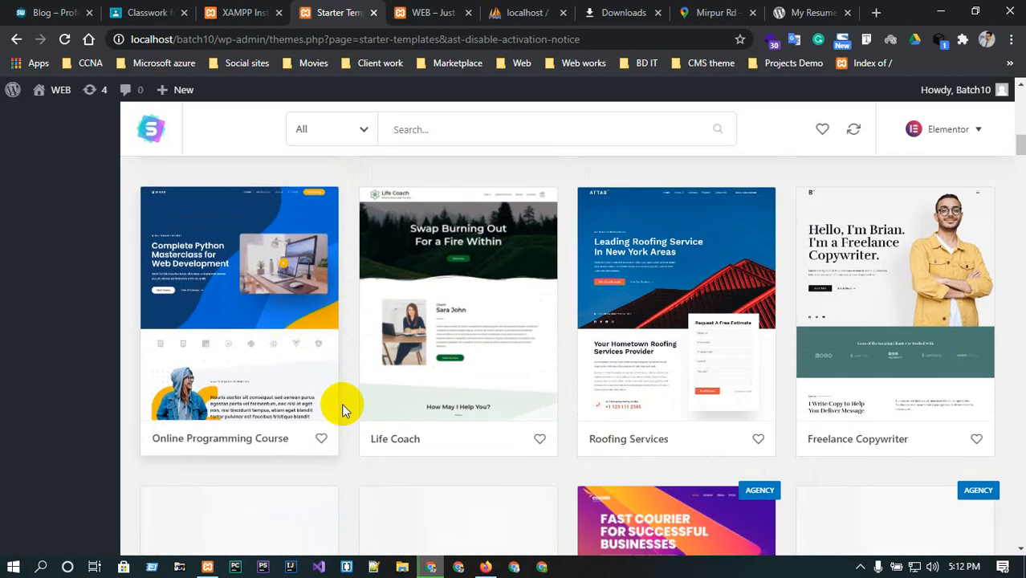
scroll(678, 416, "down", 1)
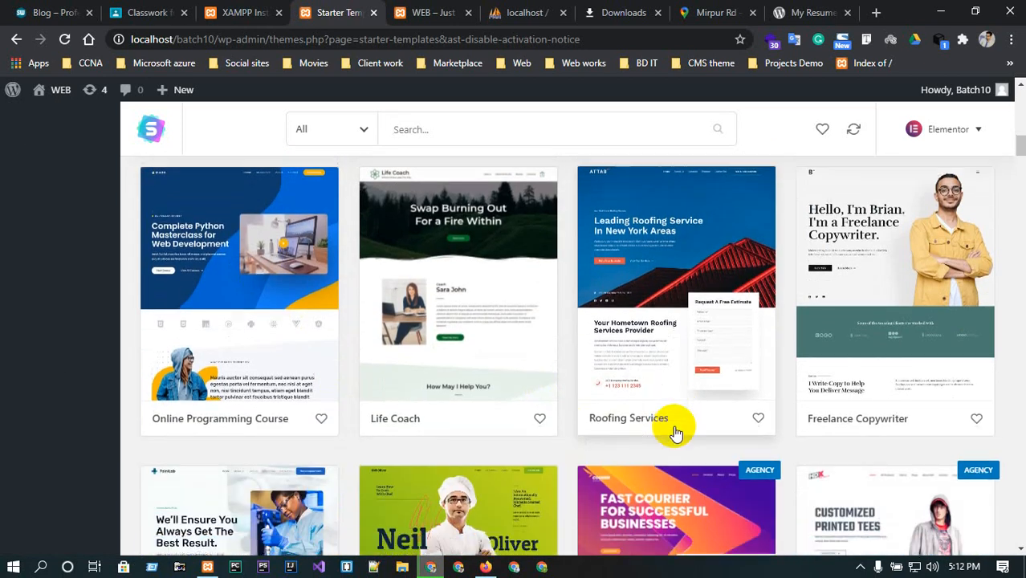
scroll(675, 433, "down", 2)
scroll(675, 434, "up", 10)
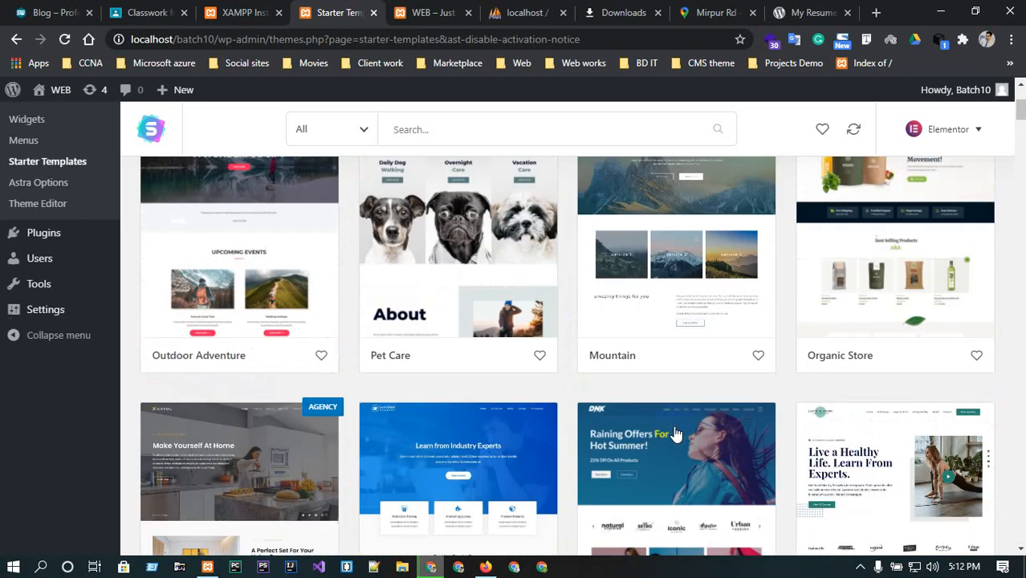
scroll(675, 433, "down", 2)
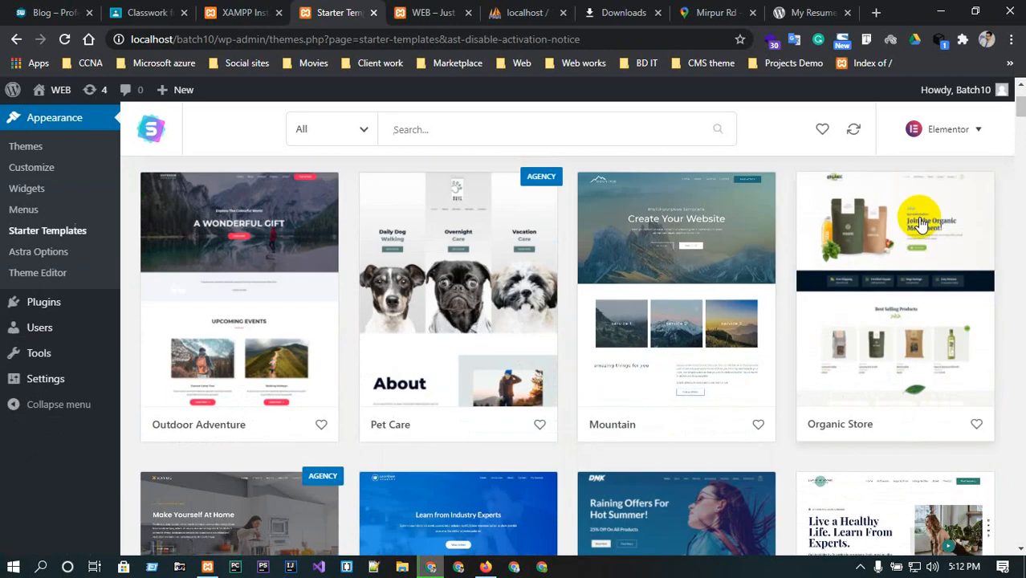
Open the Organic Store template and preview its About, Contact and Home page templates.
left_click(886, 267)
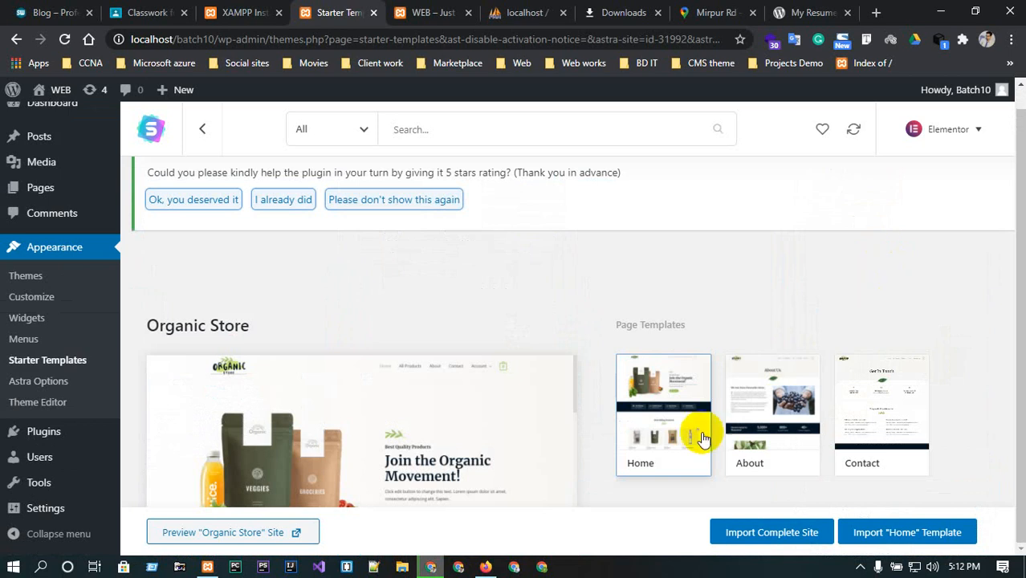
left_click(758, 431)
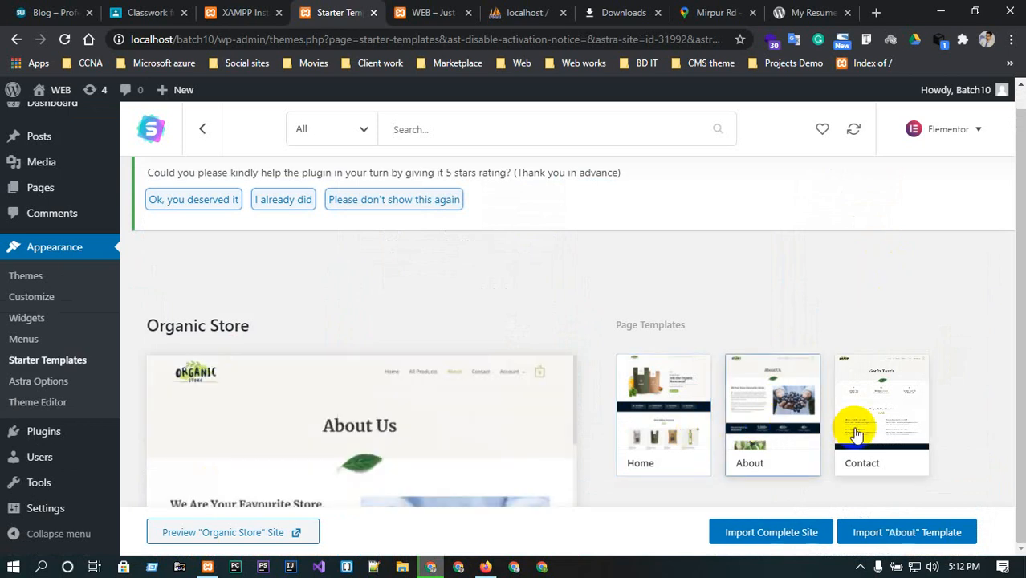
left_click(850, 426)
left_click(672, 430)
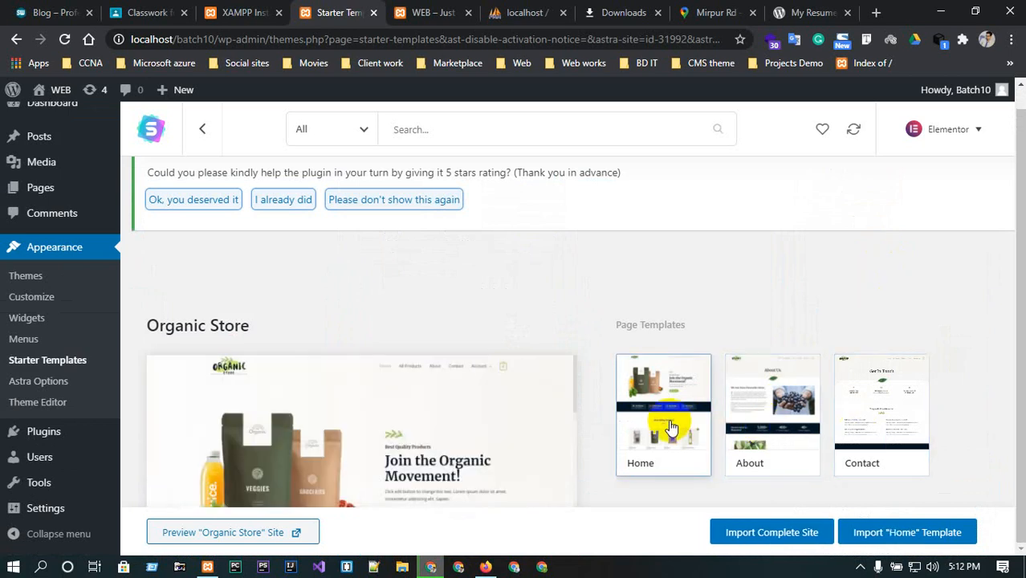
Try to import the complete Organic Store site with the default import options.
left_click(772, 533)
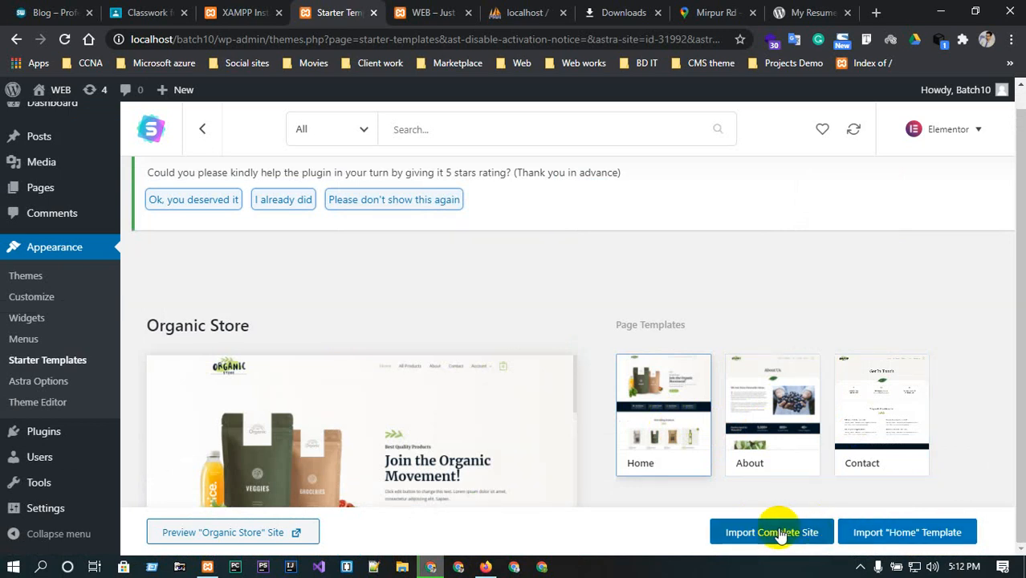
left_click(779, 532)
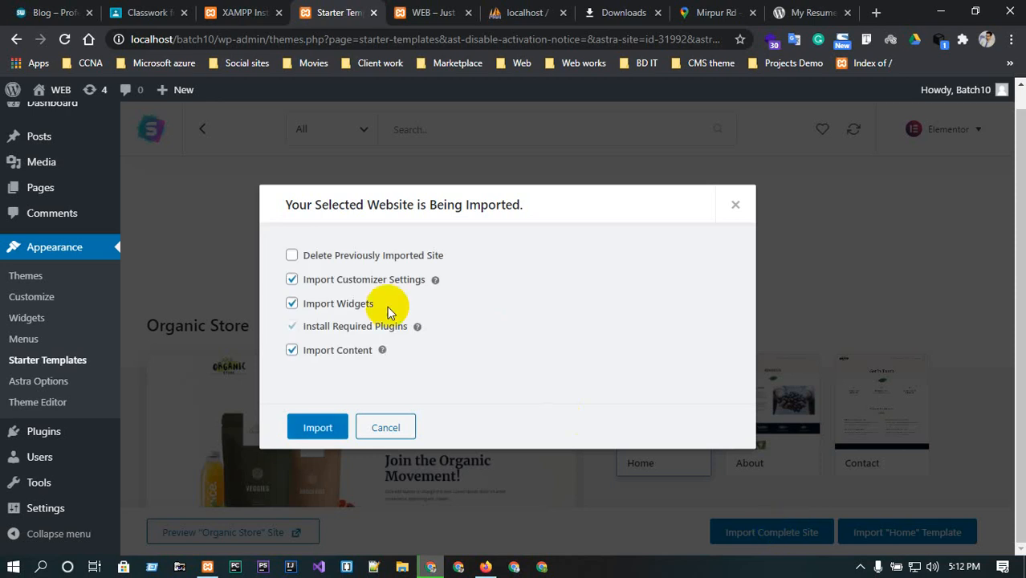
left_click(304, 267)
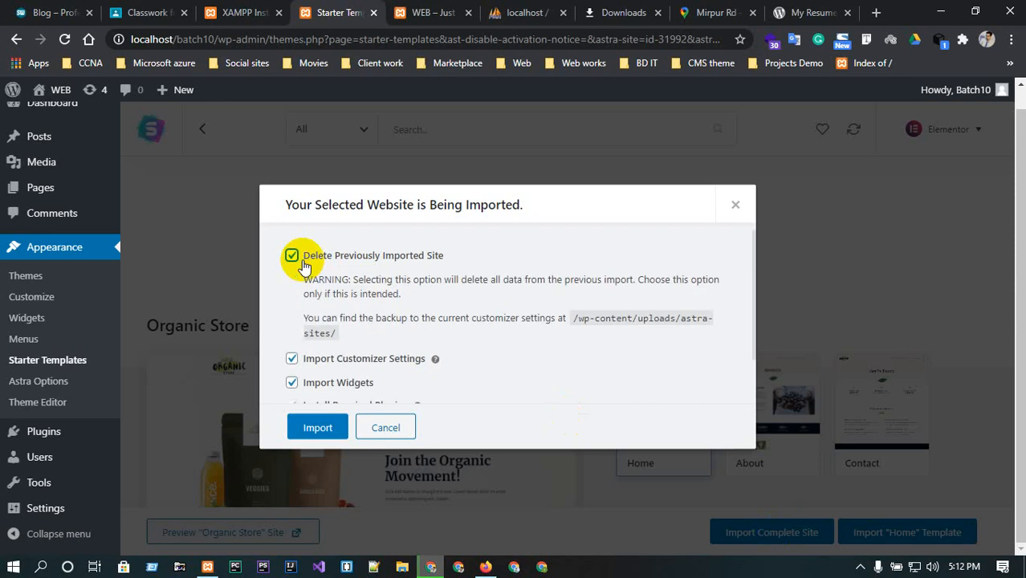
left_click(303, 265)
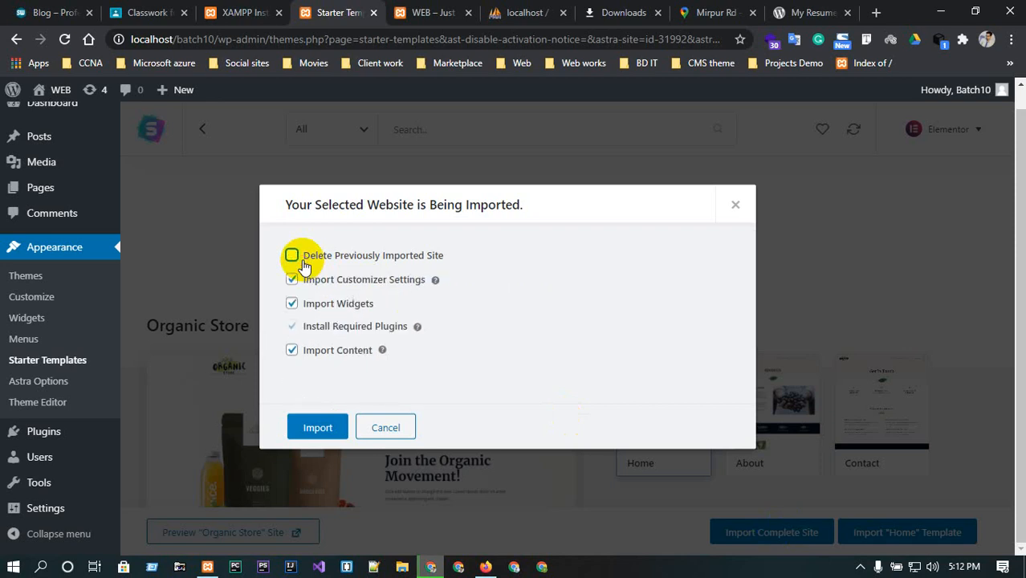
left_click(309, 430)
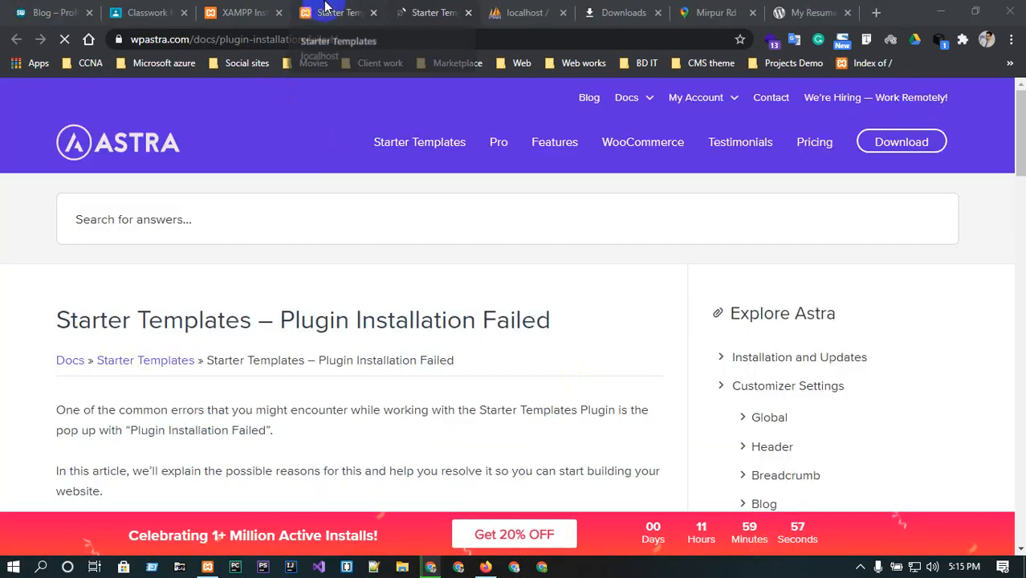
Read the Plugin Installation Failed help article and close the failed import dialog.
scroll(385, 255, "down", 2)
scroll(385, 252, "down", 3)
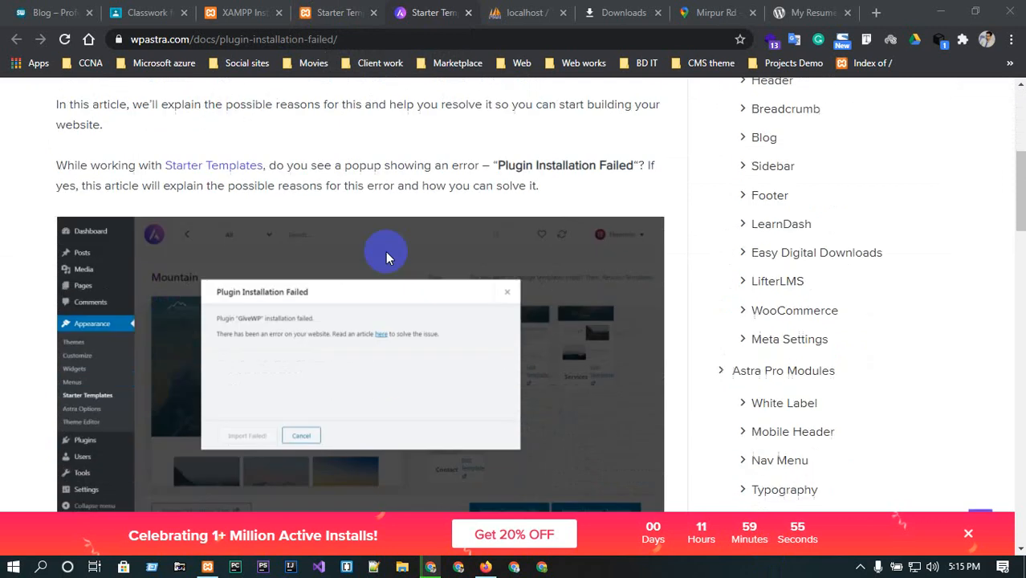
scroll(385, 240, "up", 5)
left_click(333, 8)
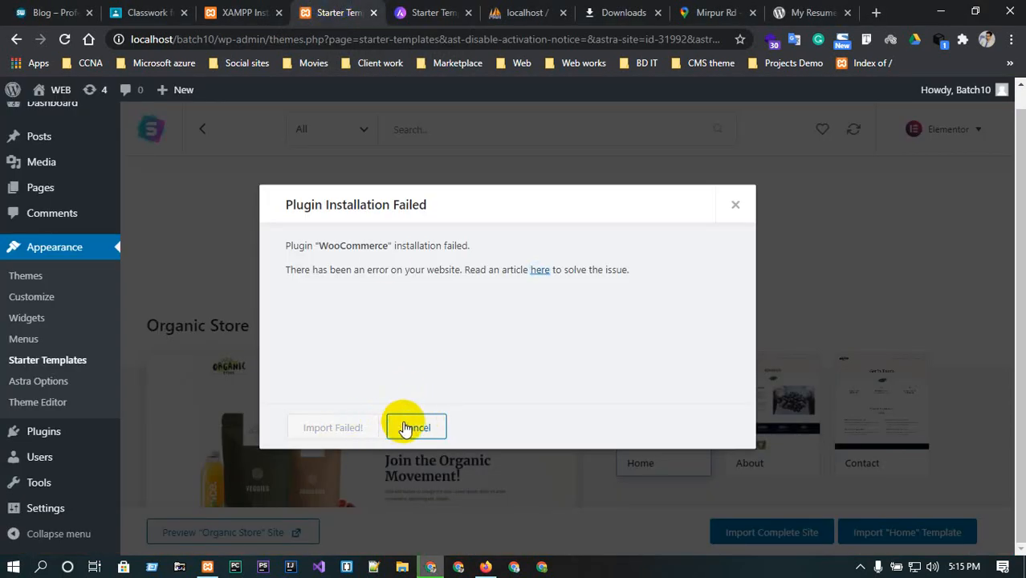
left_click(409, 427)
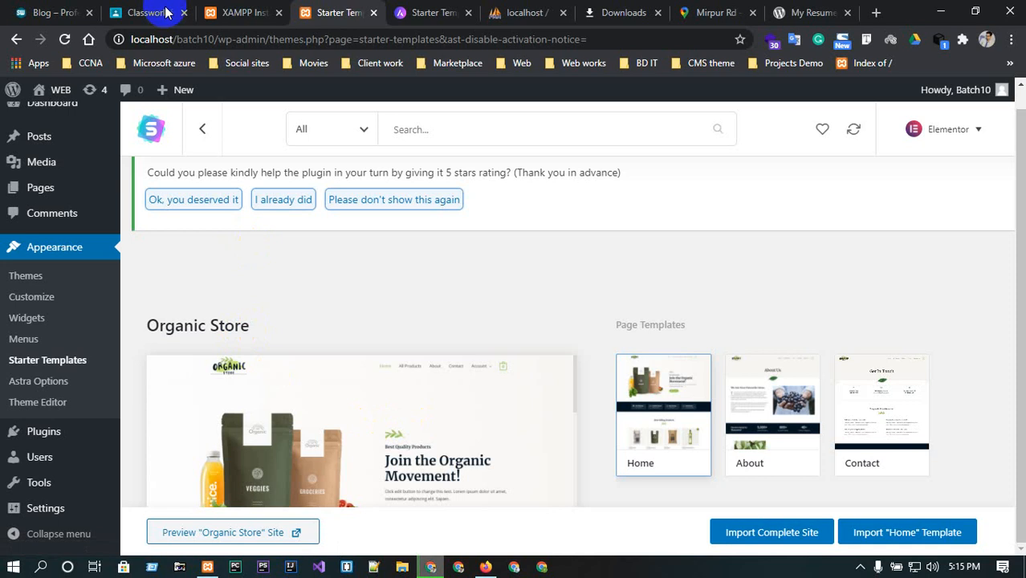
Open the site's front end in a new browser tab.
mouse_move(67, 94)
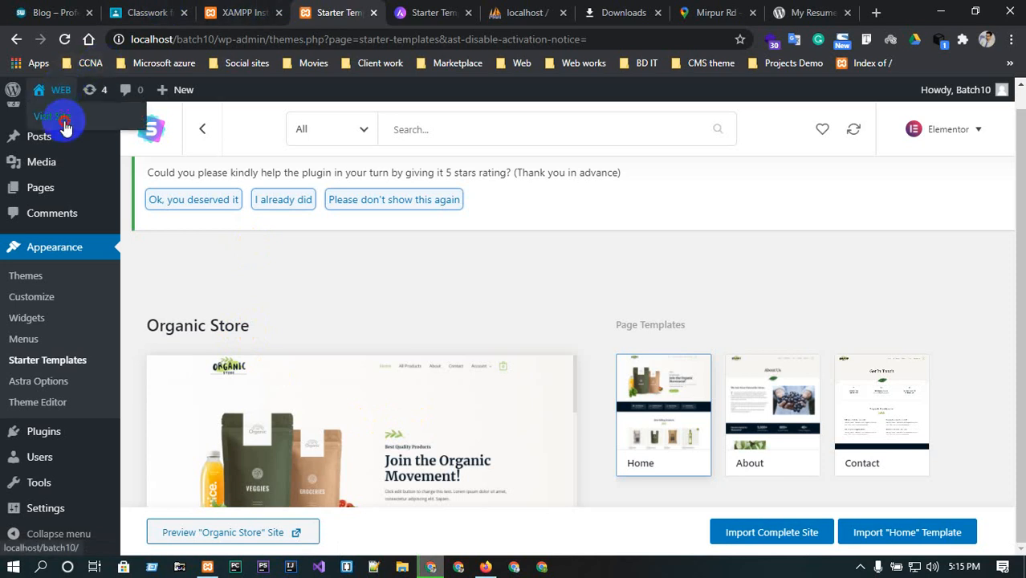
middle_click(67, 125)
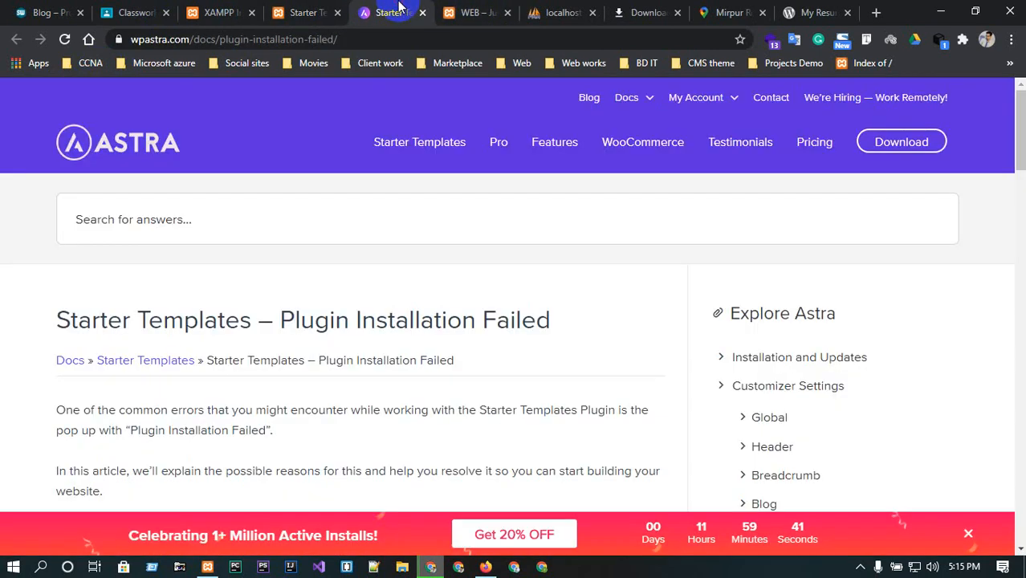
Review the help article and then the site's front end.
left_click(399, 8)
scroll(419, 266, "down", 5)
scroll(422, 263, "up", 2)
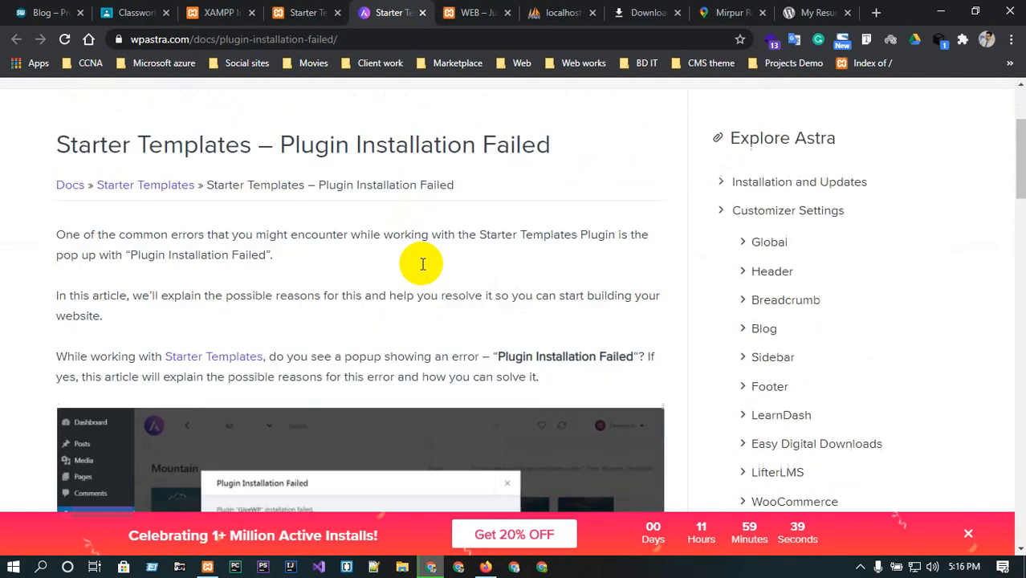
scroll(423, 263, "up", 3)
left_click(476, 10)
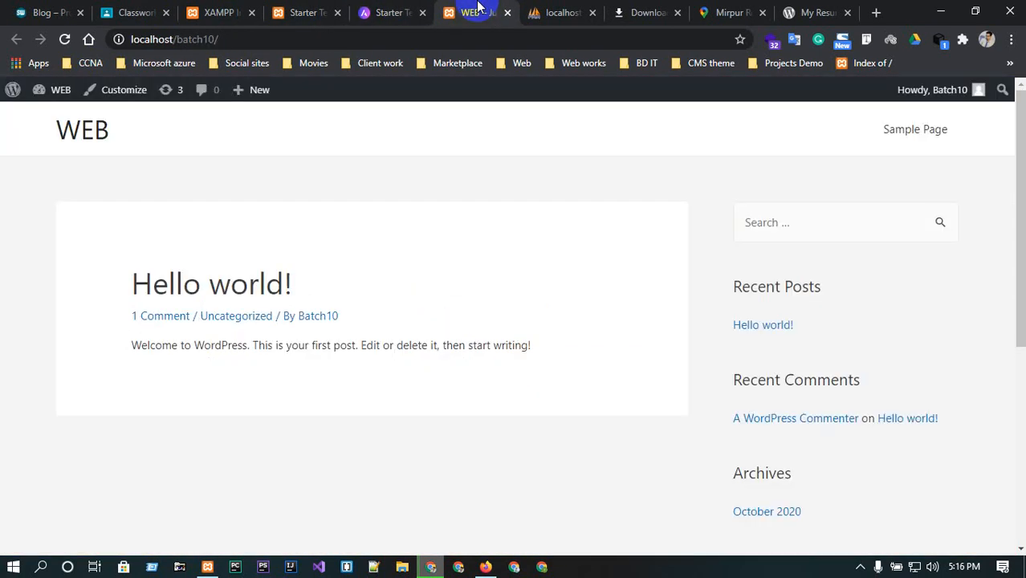
Open the site's front end in another new tab from the admin bar.
left_click(317, 8)
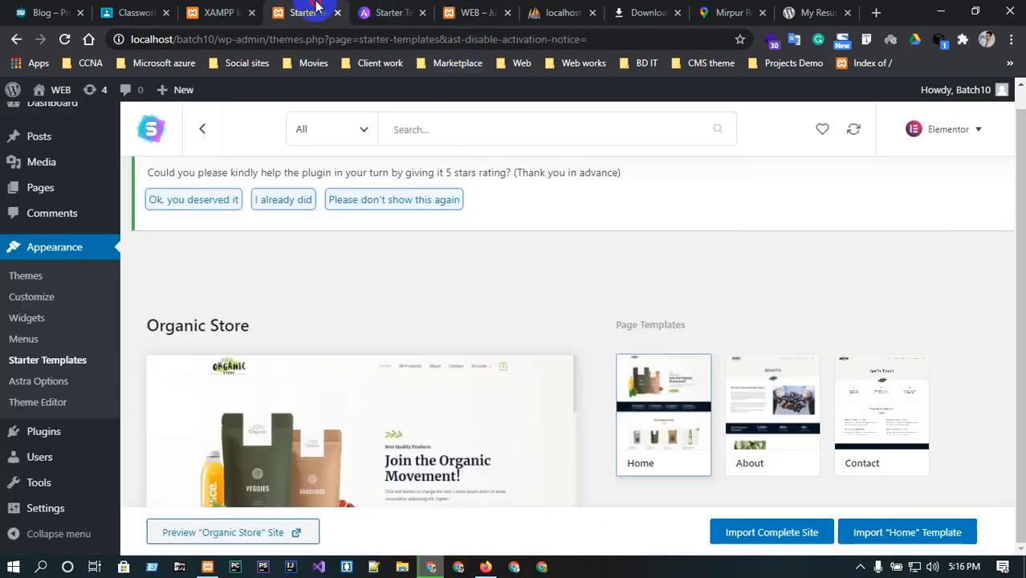
left_click(241, 10)
left_click(291, 10)
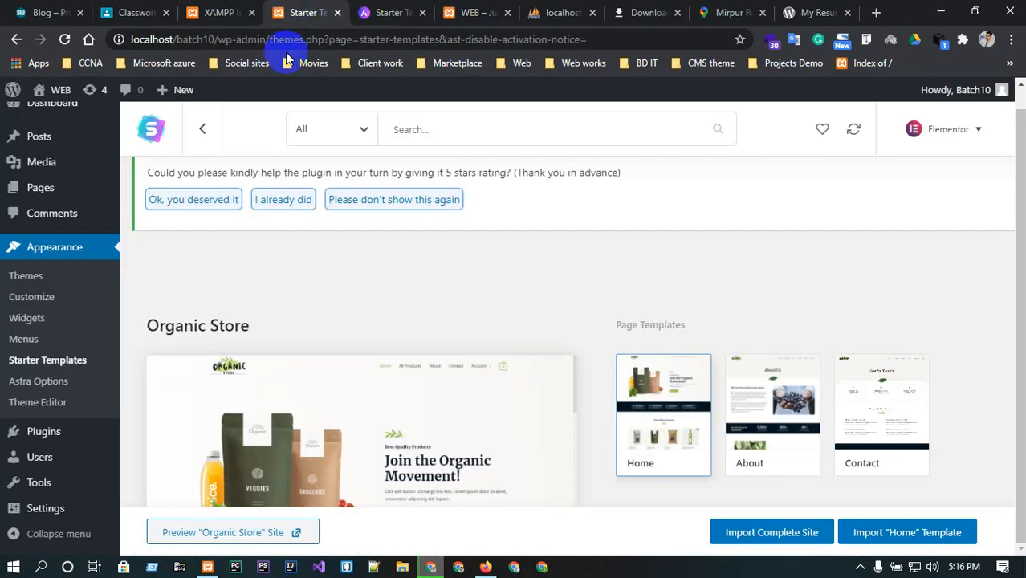
mouse_move(48, 91)
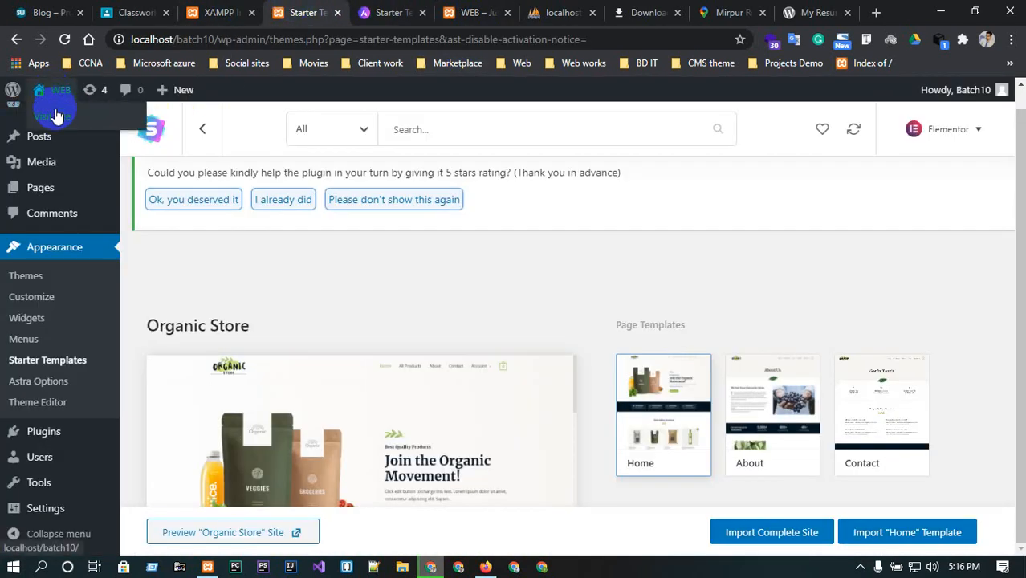
middle_click(55, 116)
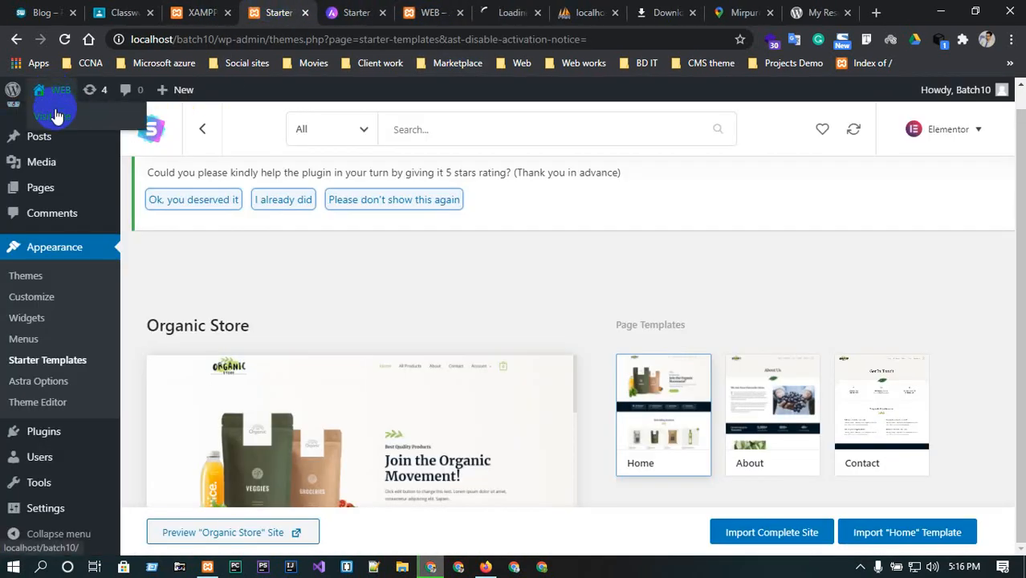
Look over the site's front end and the plugin installation help article again.
left_click(462, 14)
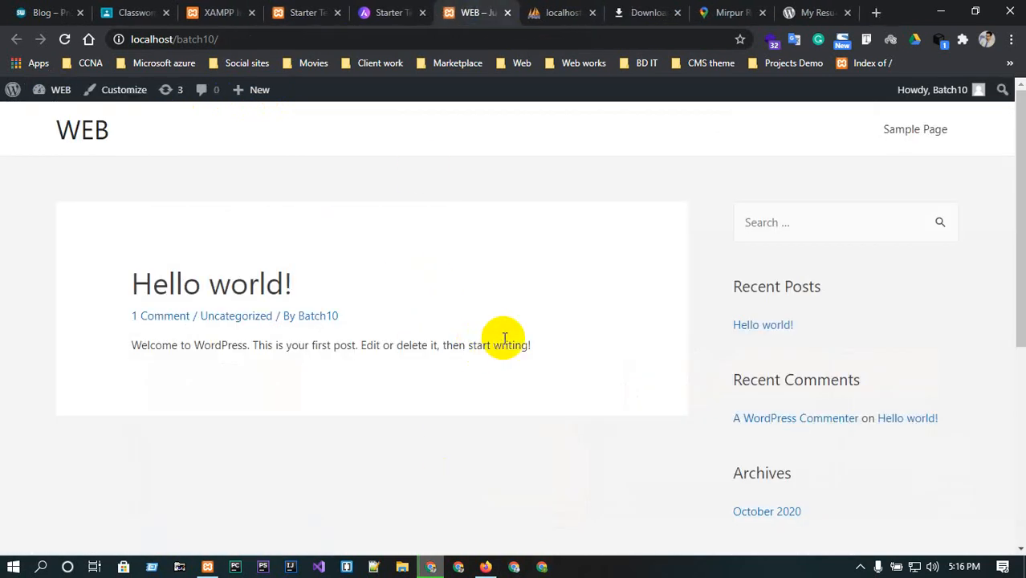
left_click(405, 13)
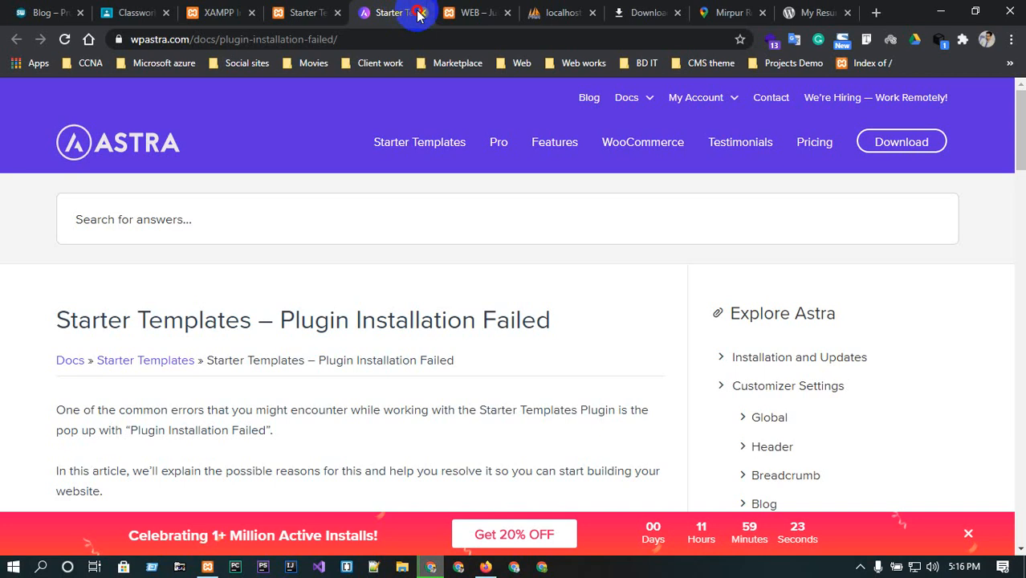
scroll(349, 349, "down", 2)
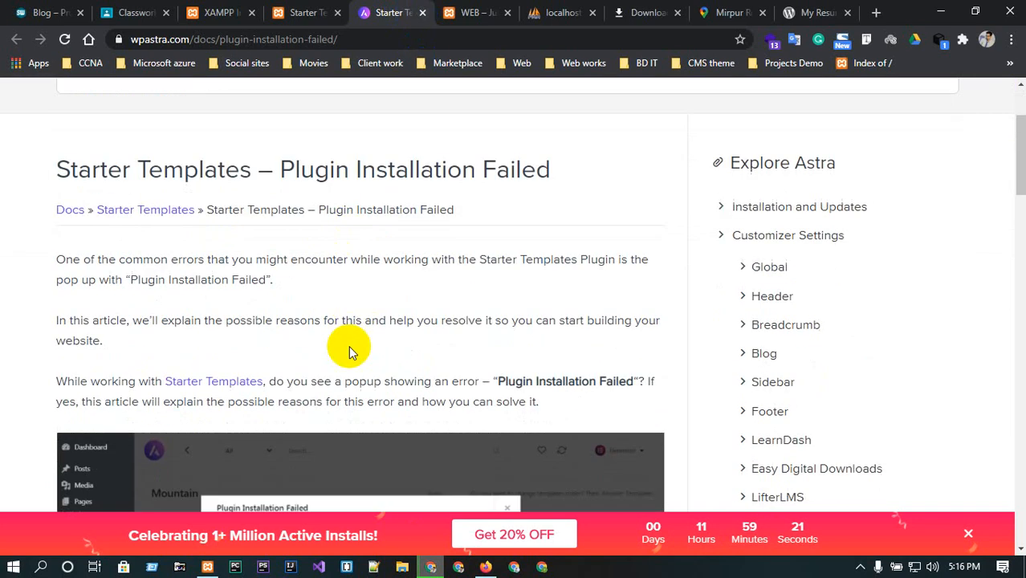
scroll(348, 345, "down", 3)
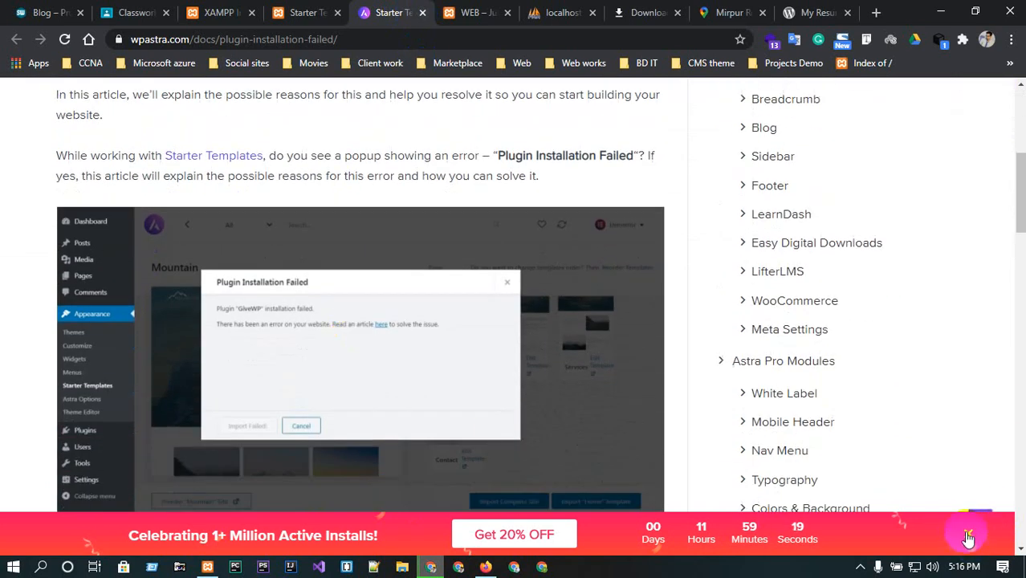
Dismiss the promo banner and read through the Plugin Installation Failed help article.
left_click(968, 539)
scroll(321, 433, "up", 5)
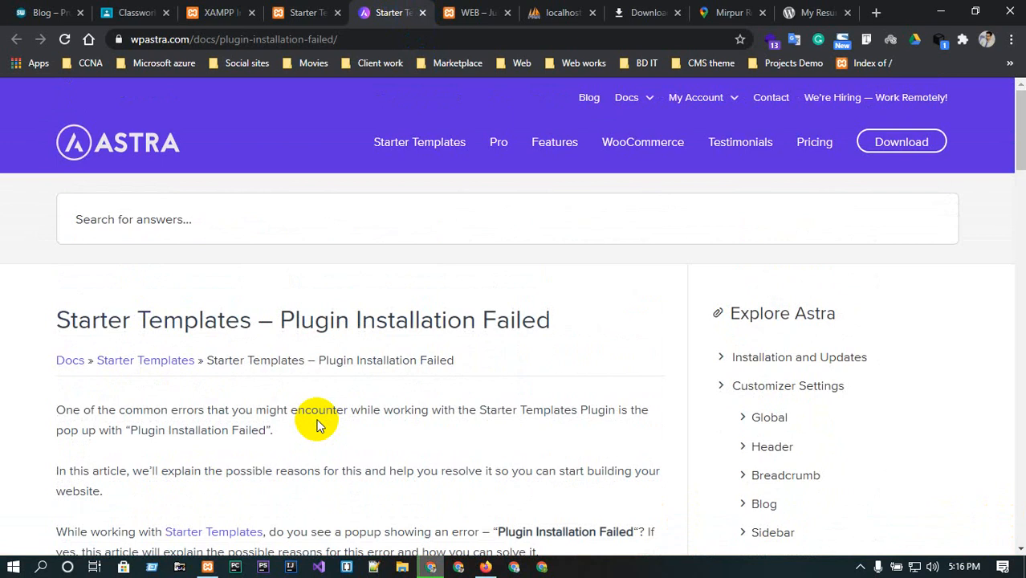
scroll(344, 332, "down", 3)
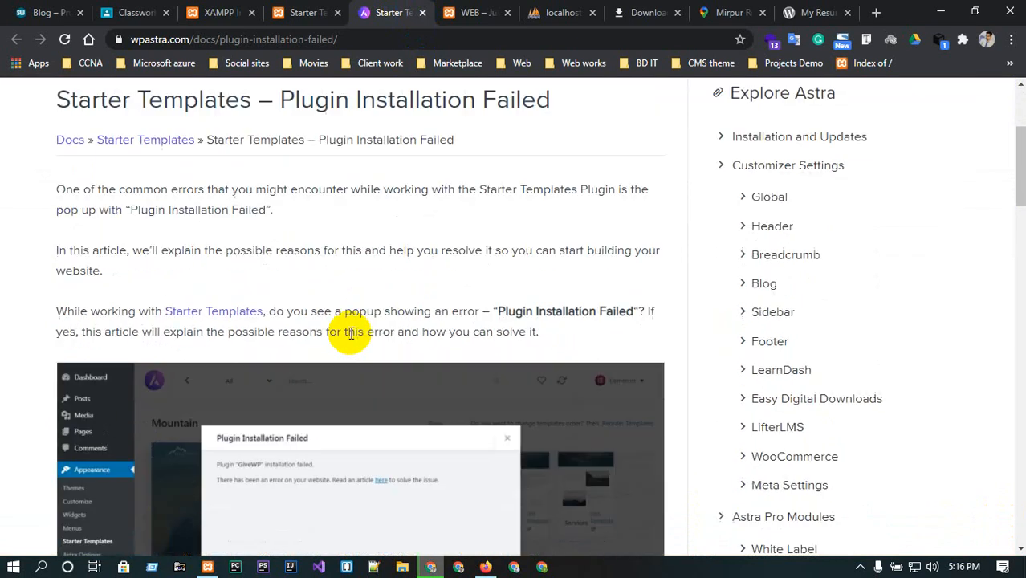
scroll(476, 363, "down", 3)
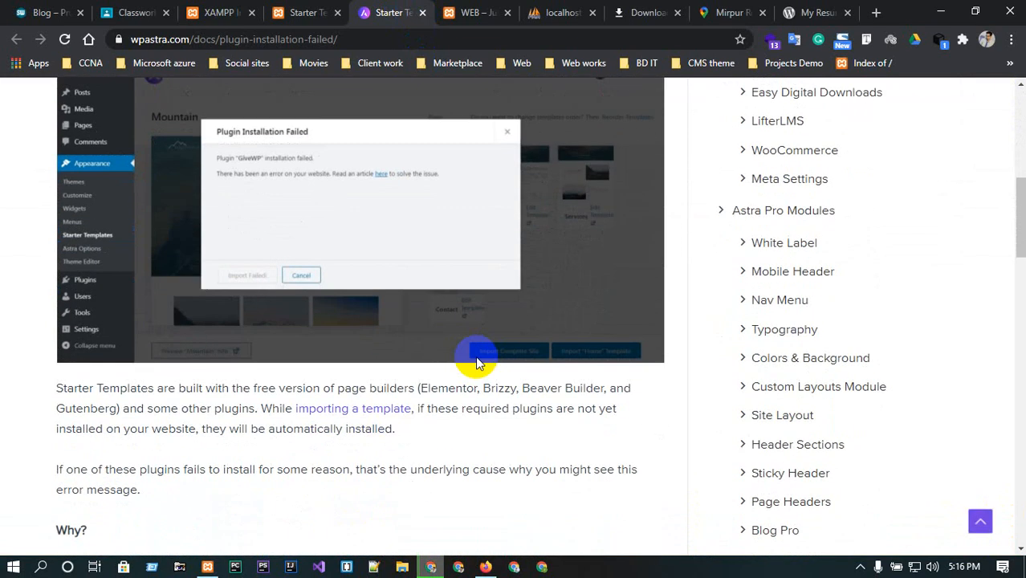
scroll(351, 423, "down", 2)
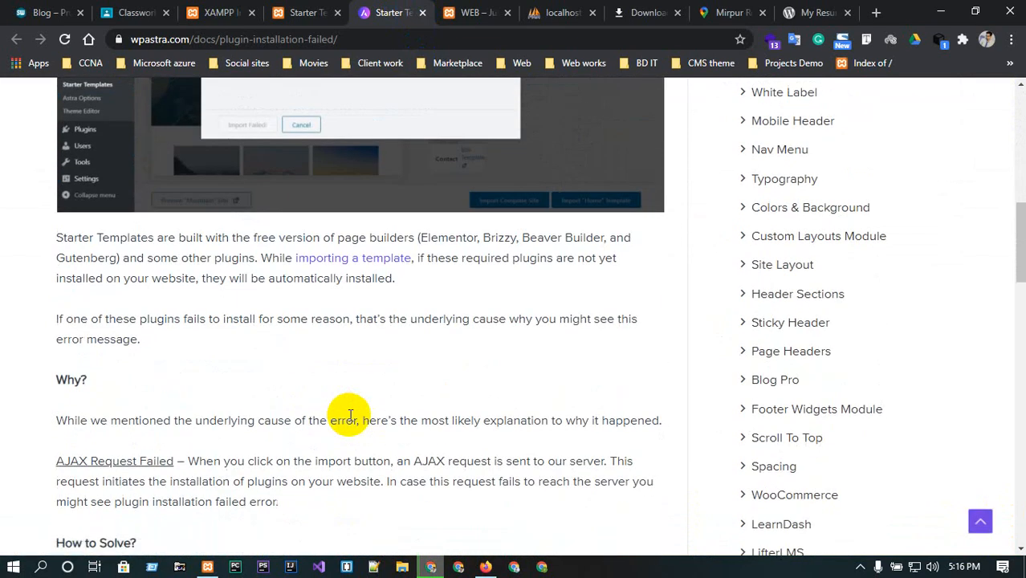
key("Home")
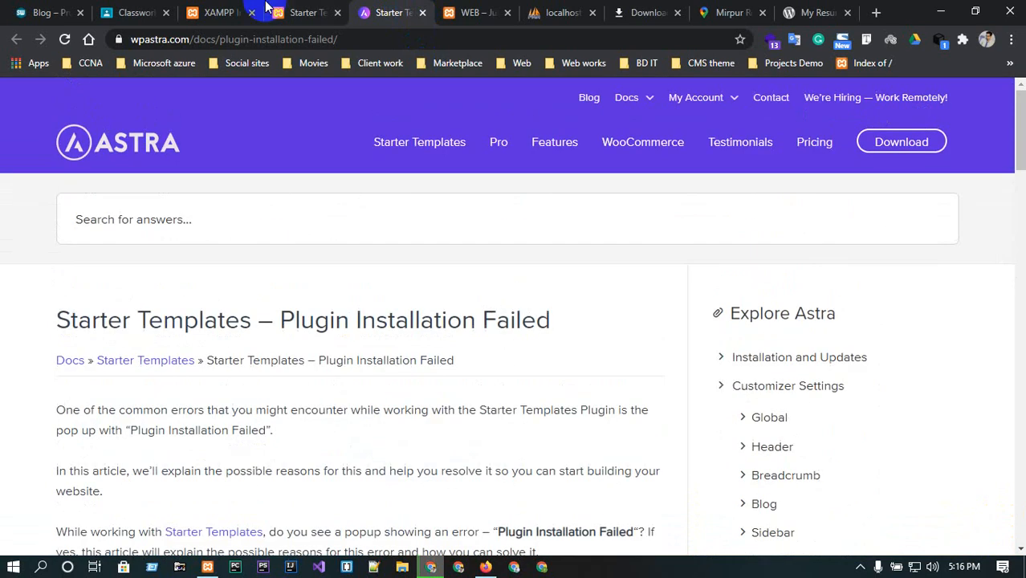
Switch to the admin tab and review the list of installed plugins.
left_click(290, 6)
left_click(422, 12)
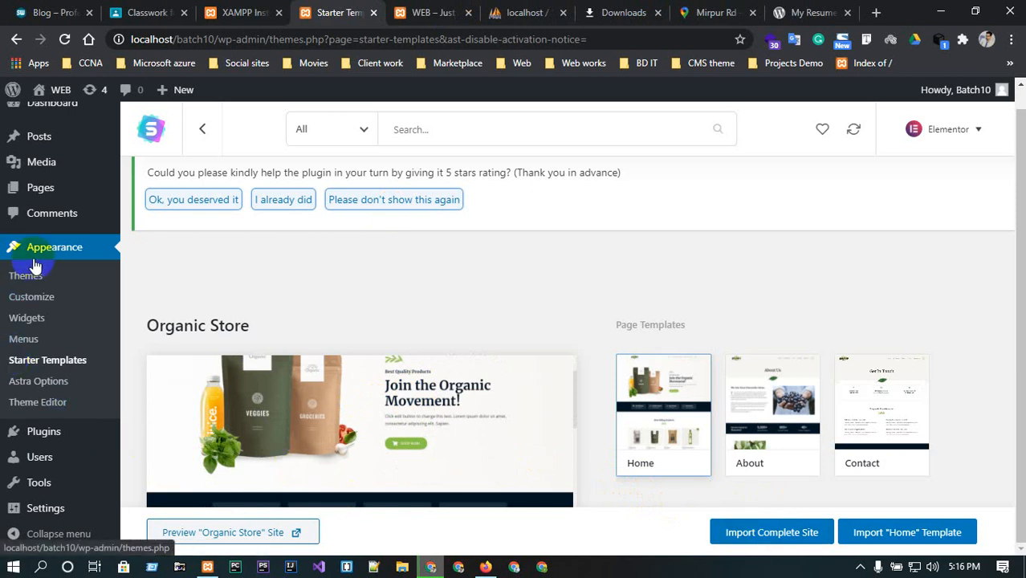
left_click(45, 437)
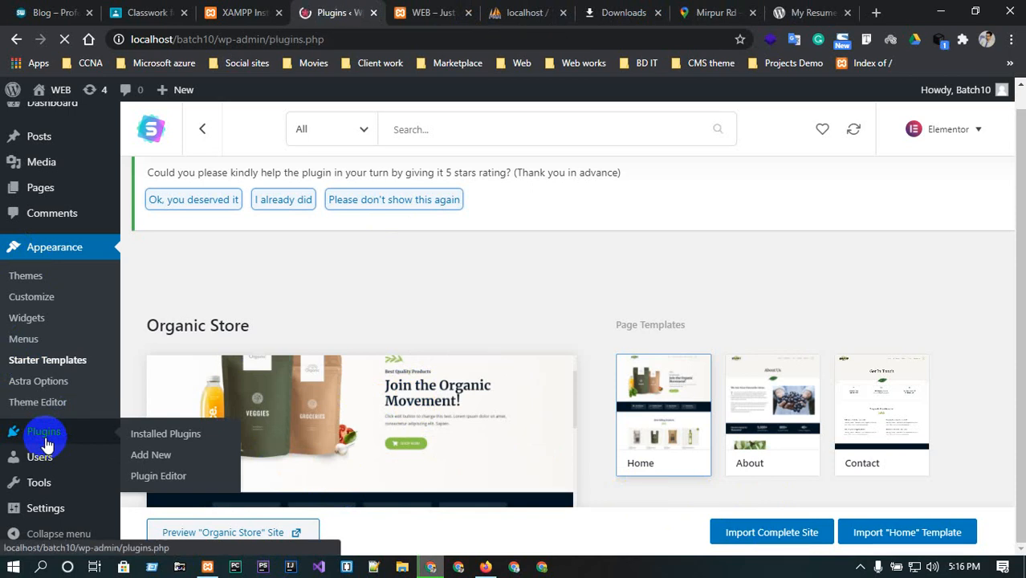
scroll(271, 410, "down", 1)
scroll(271, 408, "down", 5)
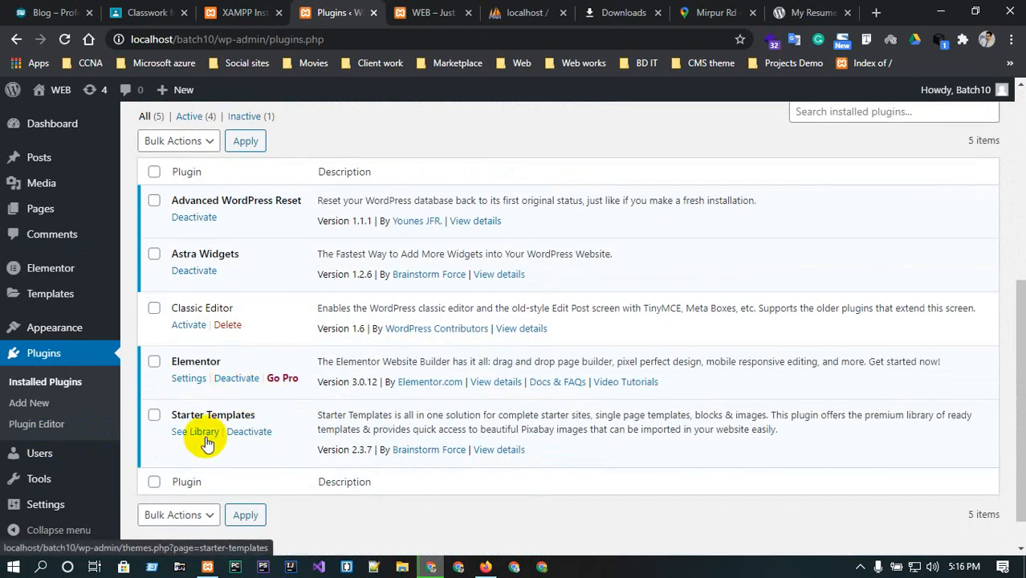
scroll(28, 482, "down", 1)
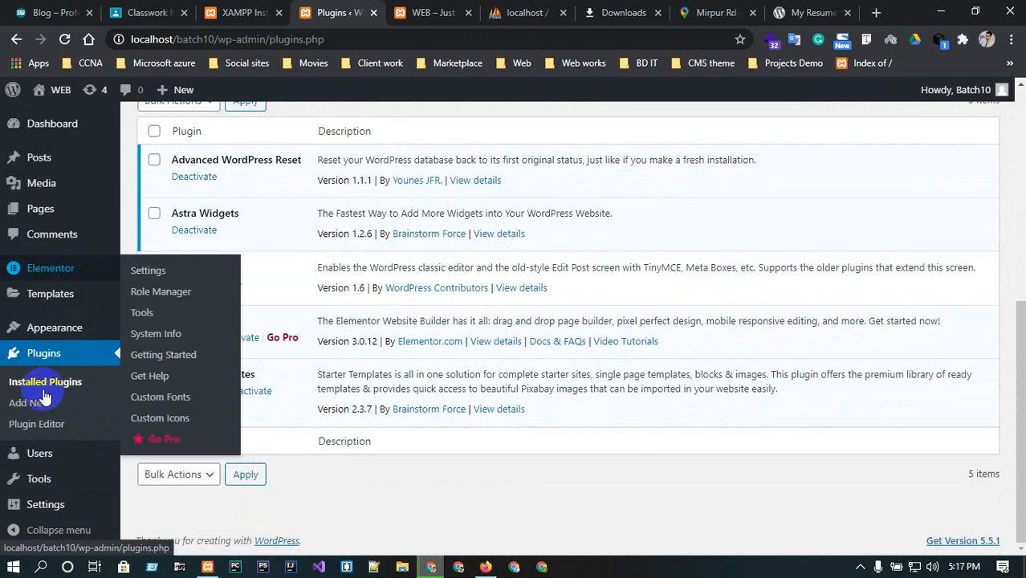
Open the Astra Options page and look over its customizer settings links.
mouse_move(64, 339)
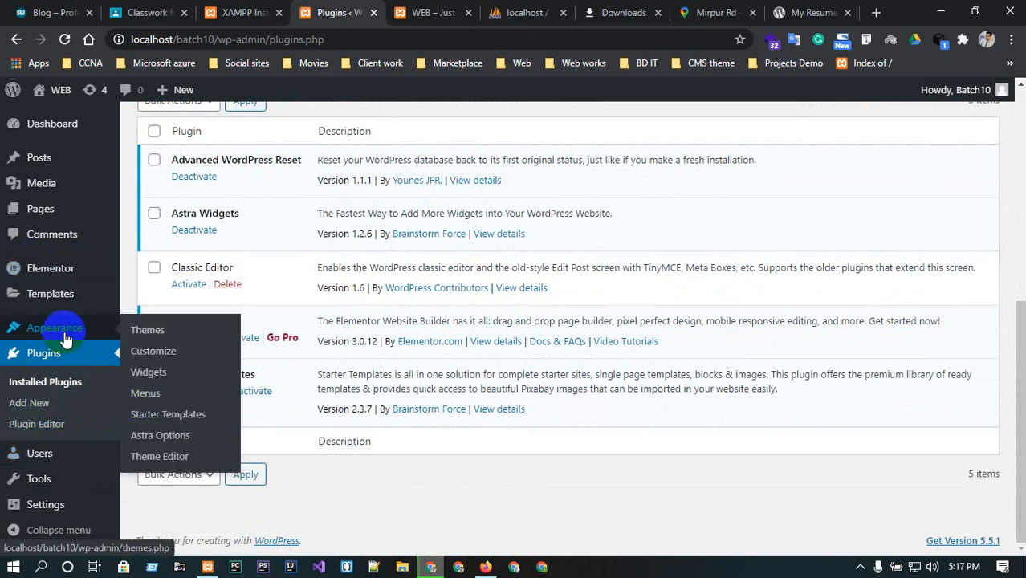
left_click(165, 441)
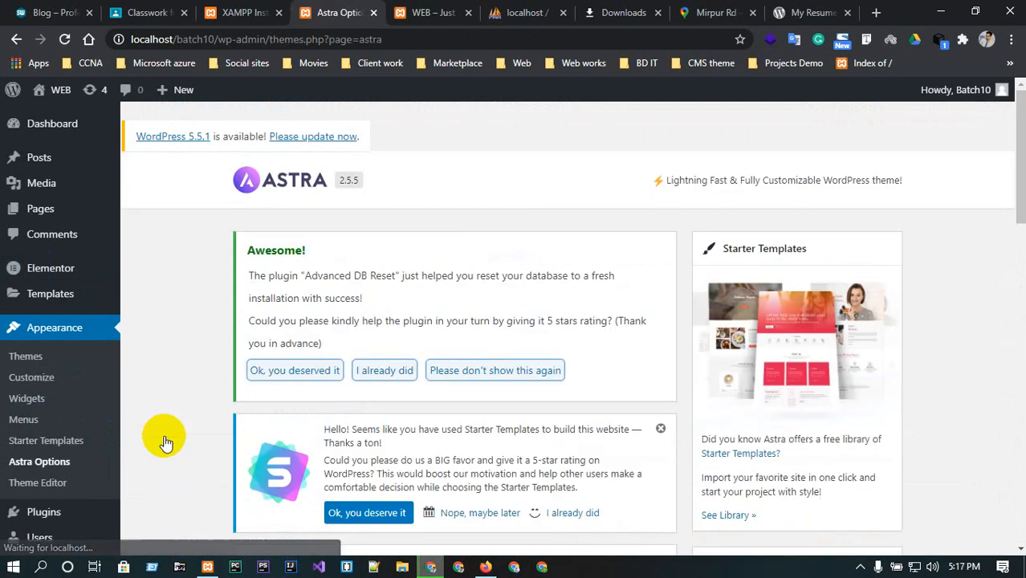
scroll(451, 352, "down", 3)
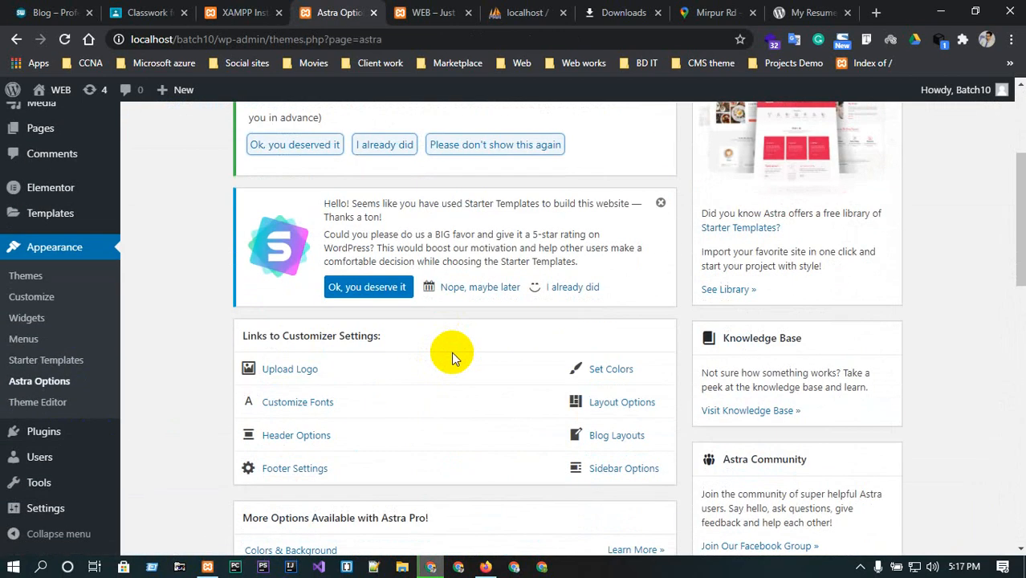
scroll(451, 351, "down", 1)
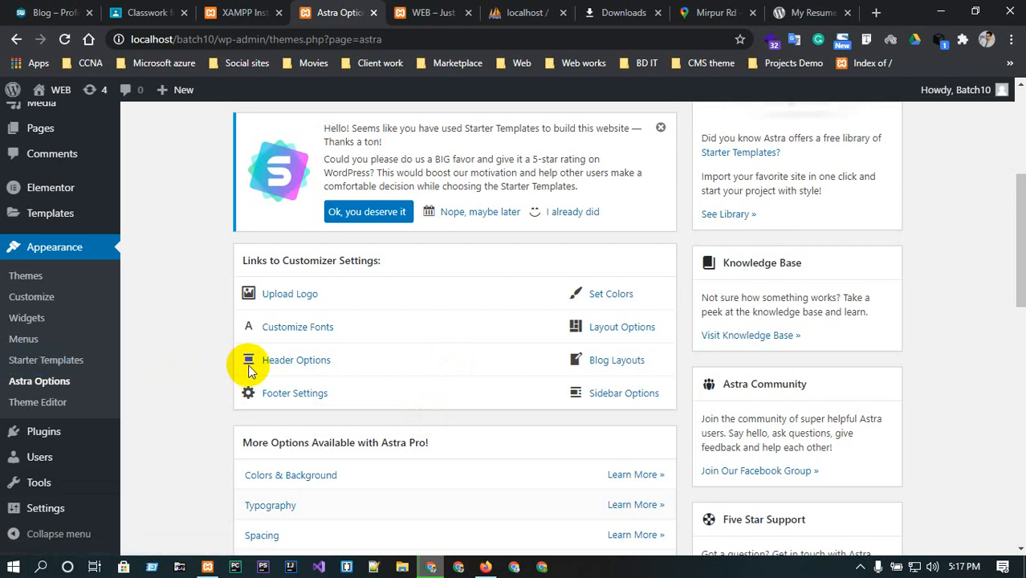
scroll(249, 385, "up", 4)
scroll(561, 257, "down", 5)
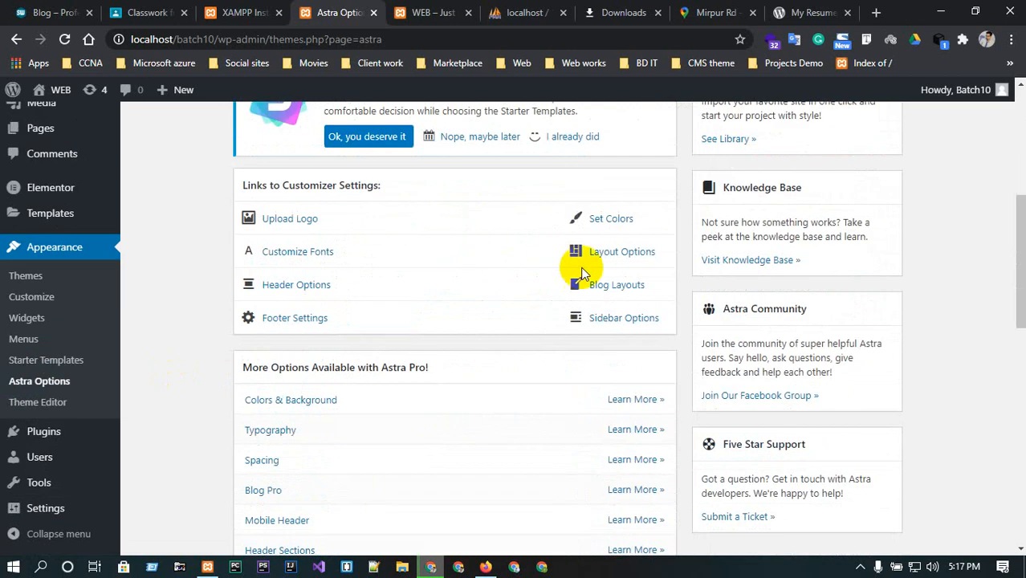
Open the Upload Logo customizer link in a new tab and switch to the customizer.
left_click(303, 218)
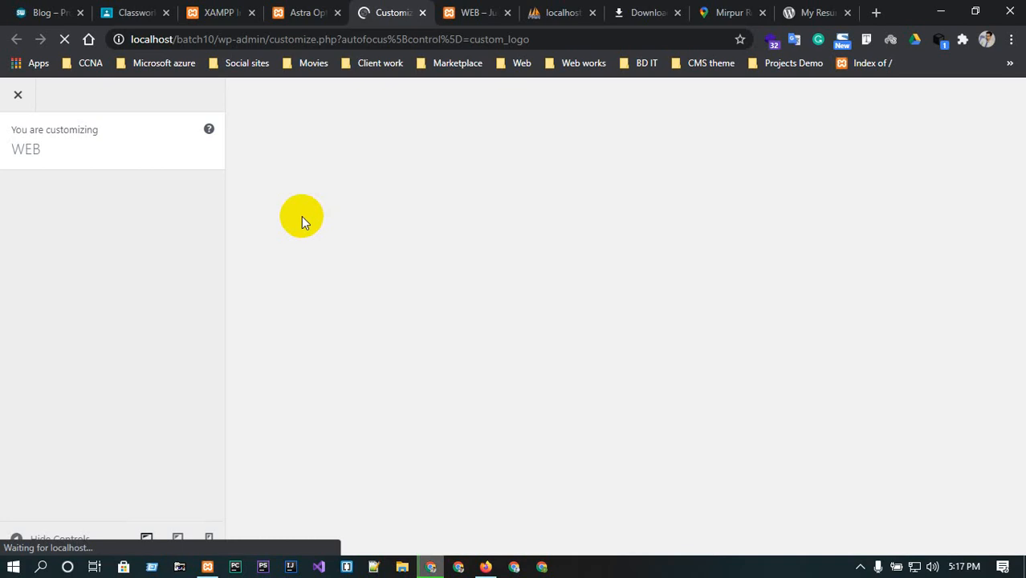
left_click(305, 12)
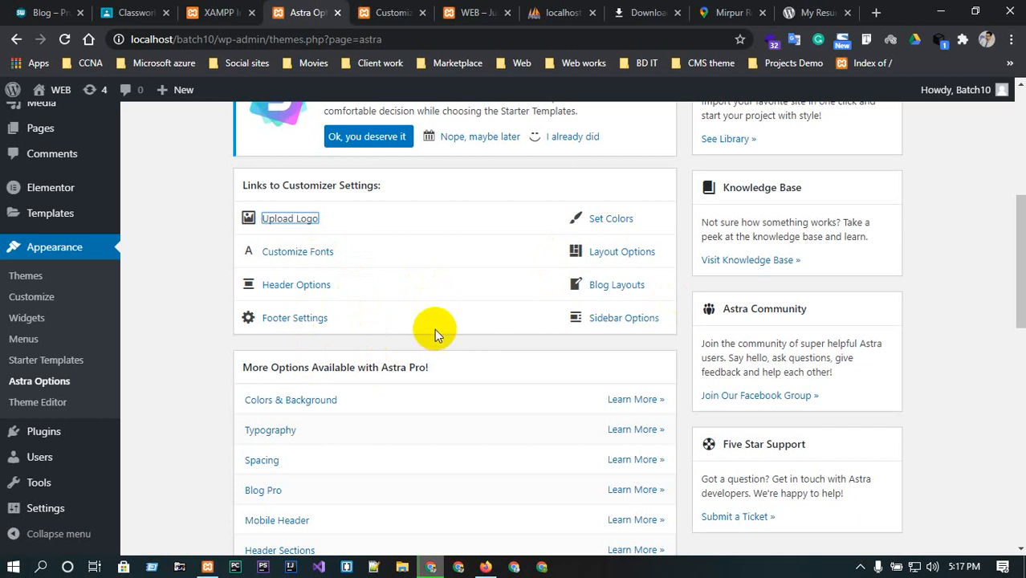
scroll(434, 328, "down", 10)
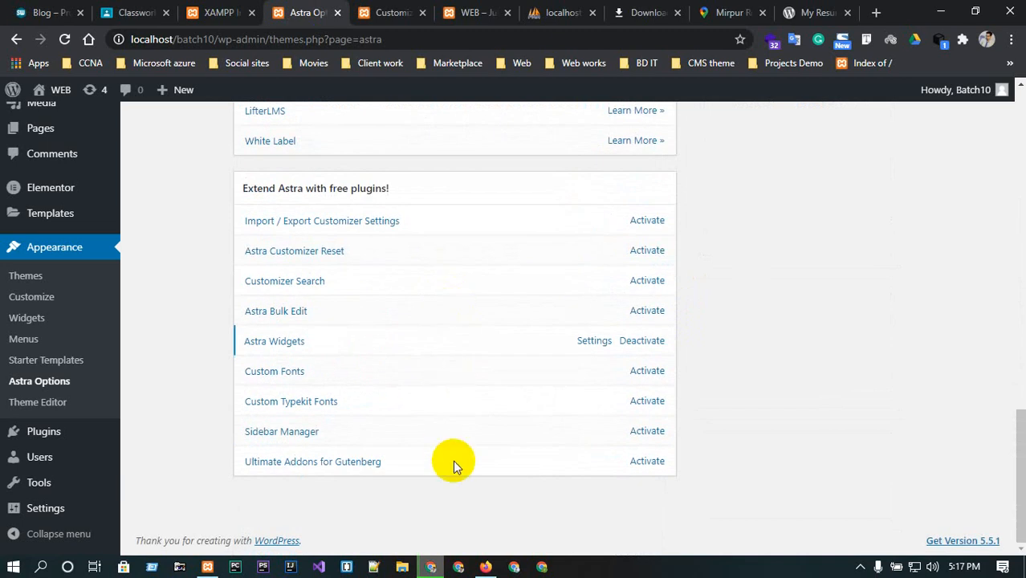
scroll(454, 461, "up", 10)
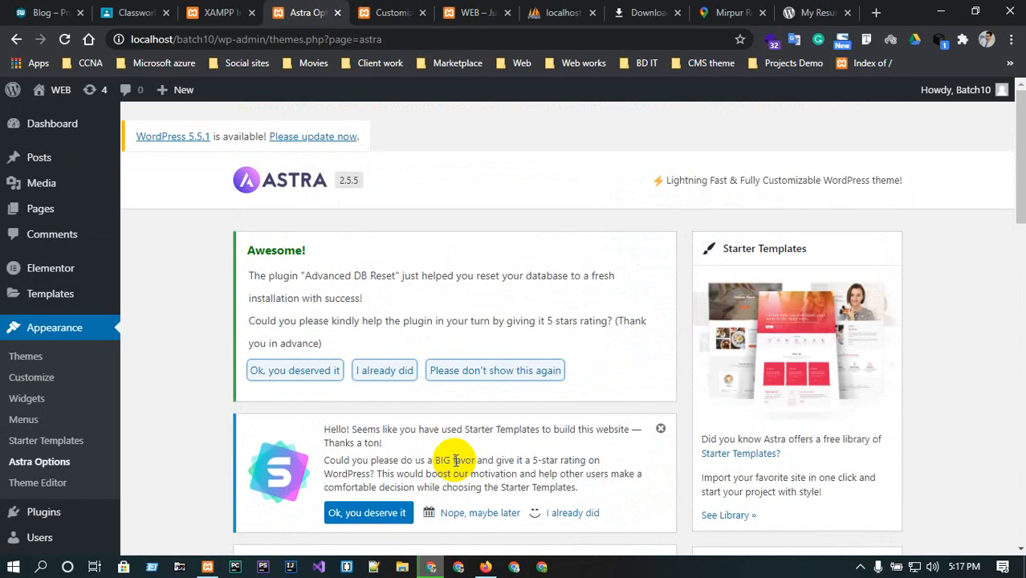
left_click(393, 10)
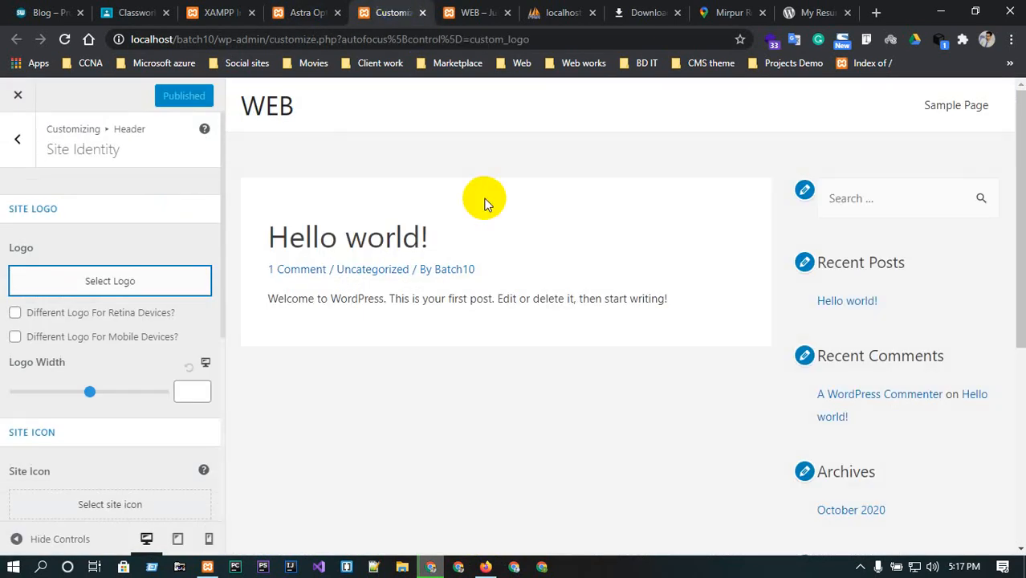
Open the site logo selector and browse the free Pixabay images.
left_click(148, 287)
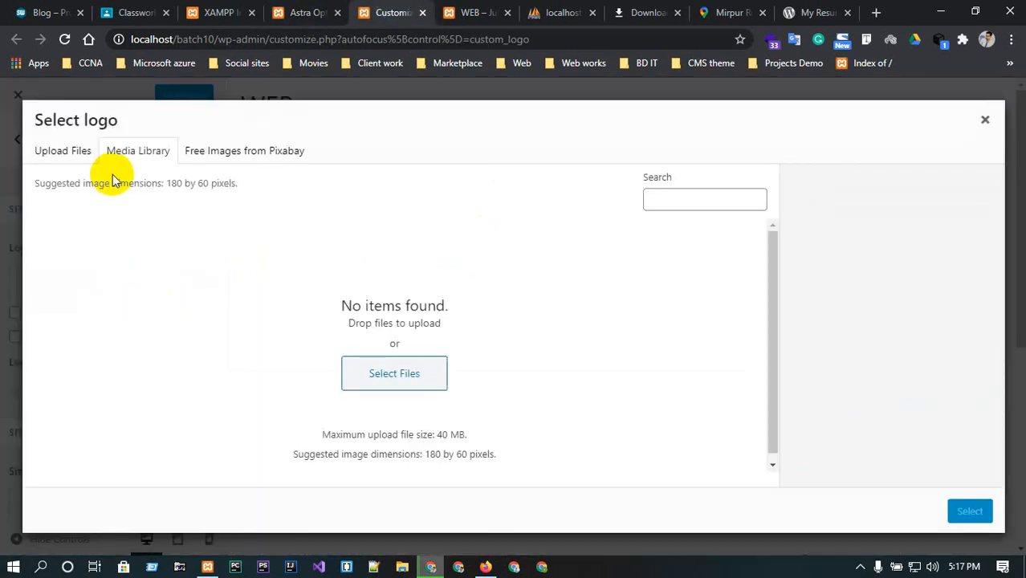
left_click(61, 148)
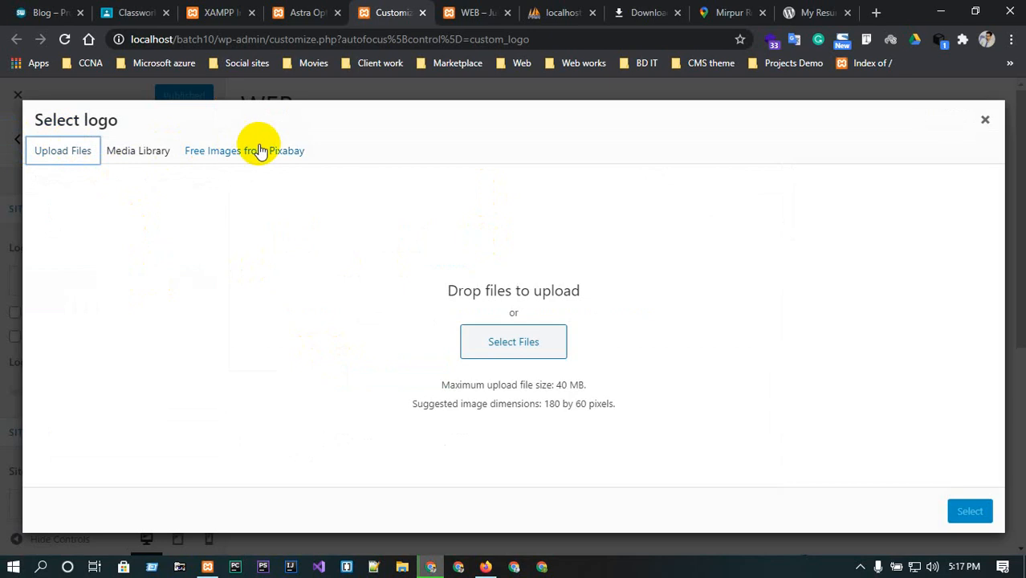
left_click(257, 151)
left_click(109, 152)
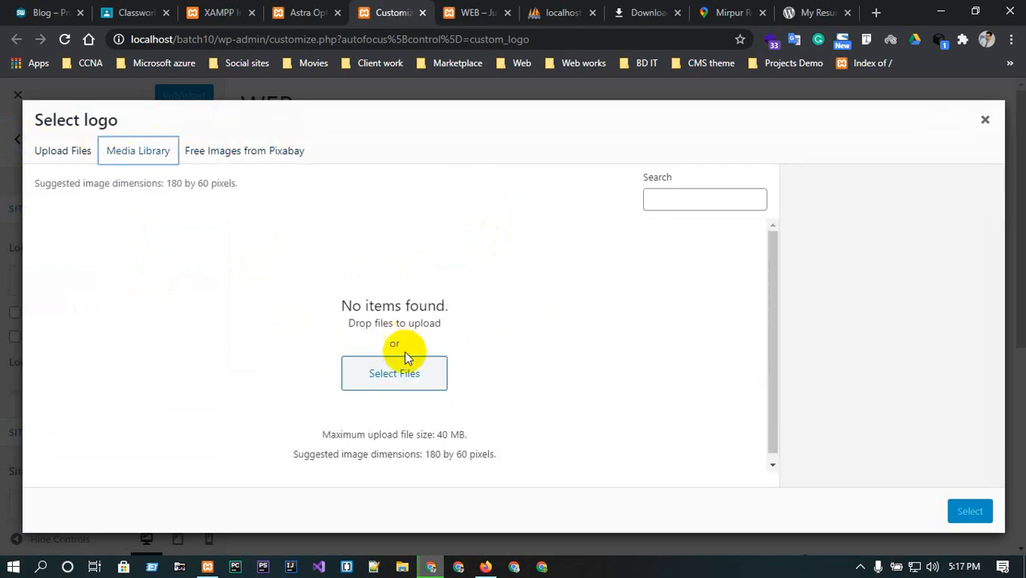
left_click(197, 149)
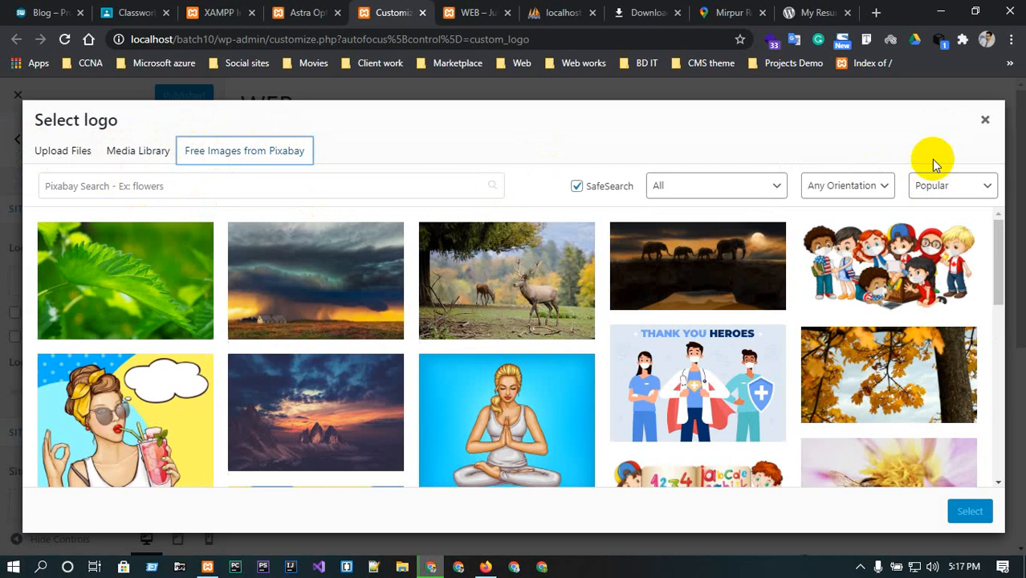
scroll(514, 345, "down", 1)
scroll(527, 369, "down", 3)
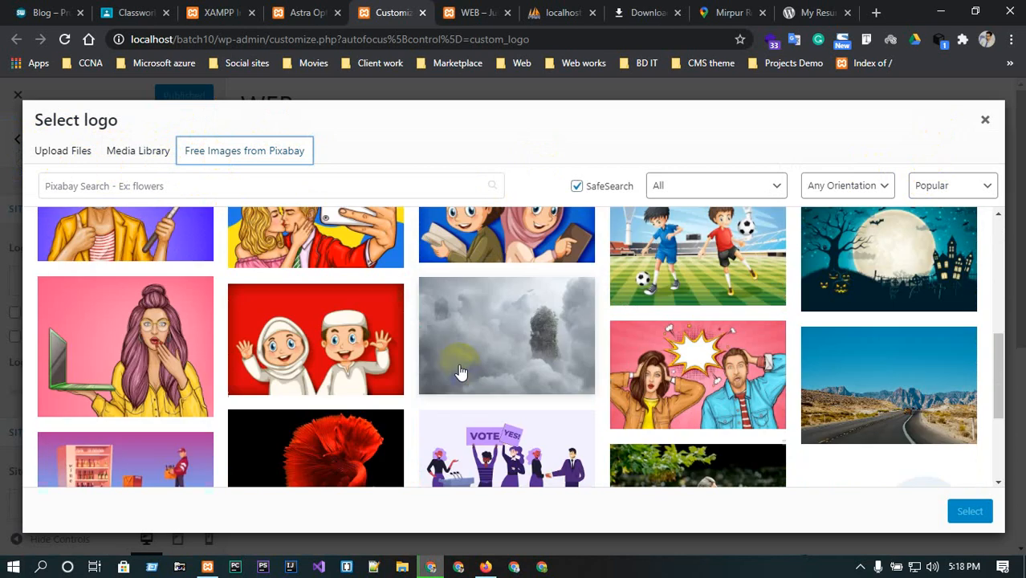
scroll(460, 366, "up", 3)
scroll(562, 333, "up", 1)
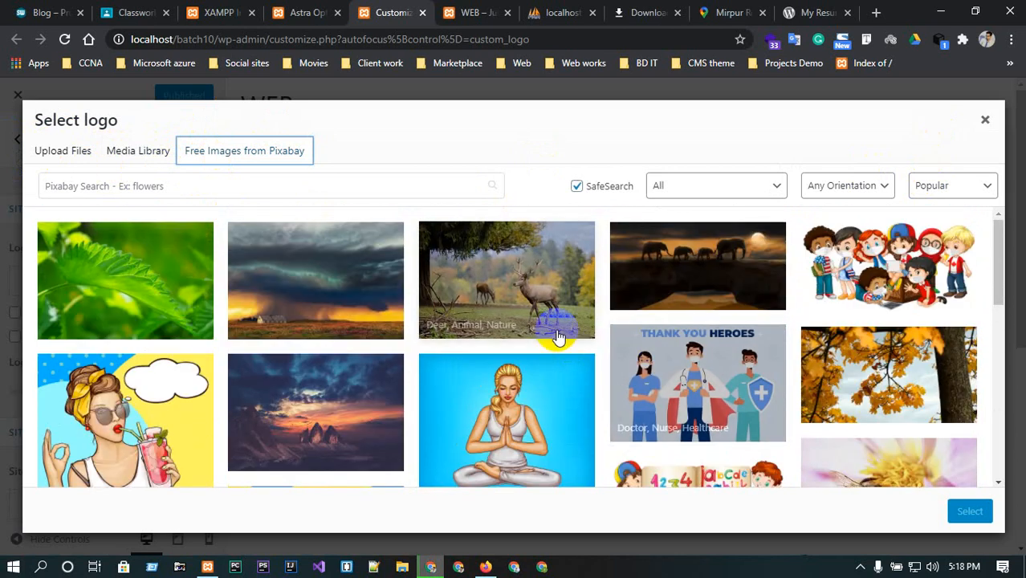
scroll(788, 309, "down", 5)
Insert the masked children illustration from Pixabay as the site logo and crop it.
left_click(914, 406)
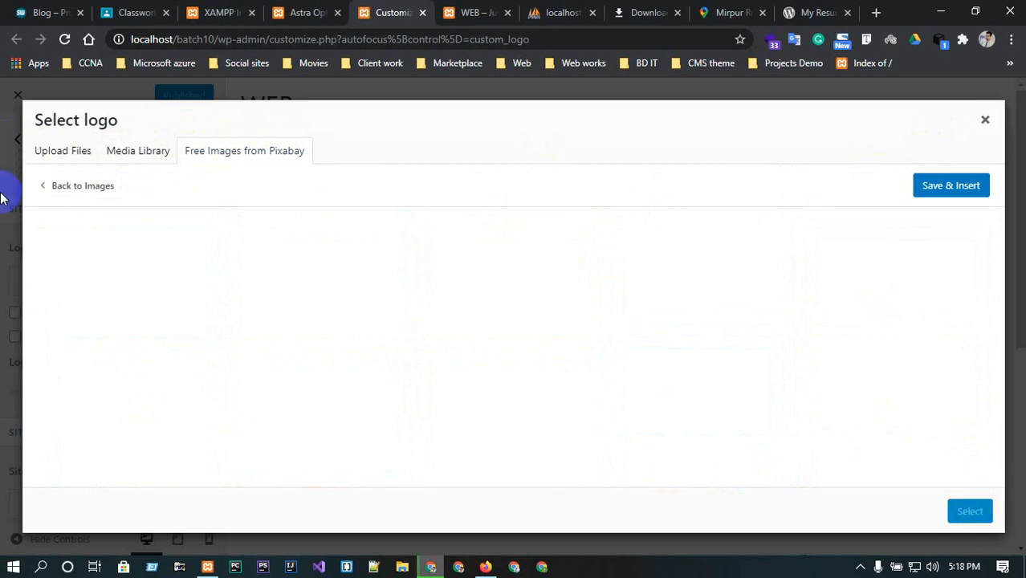
left_click(941, 191)
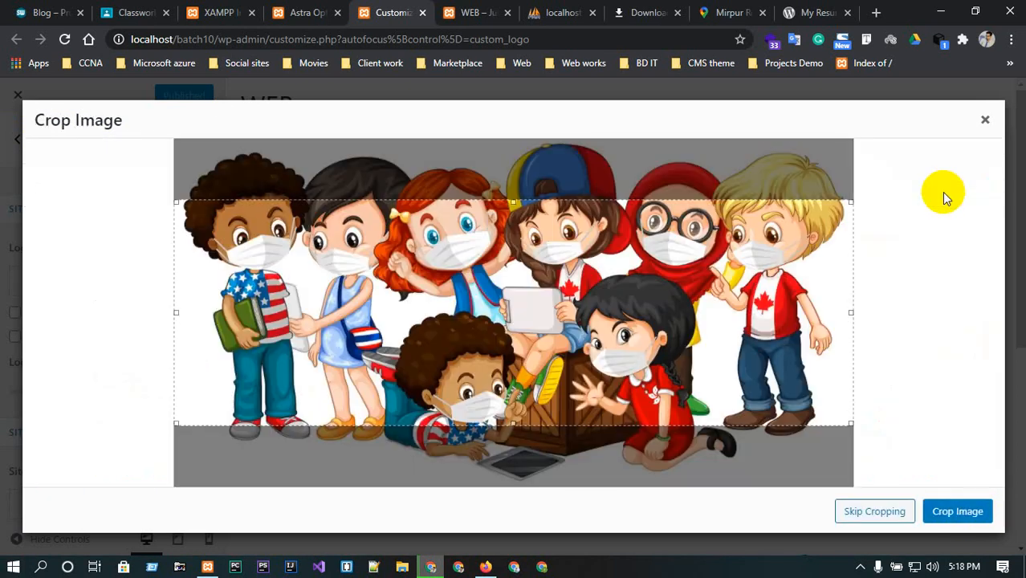
left_click(971, 513)
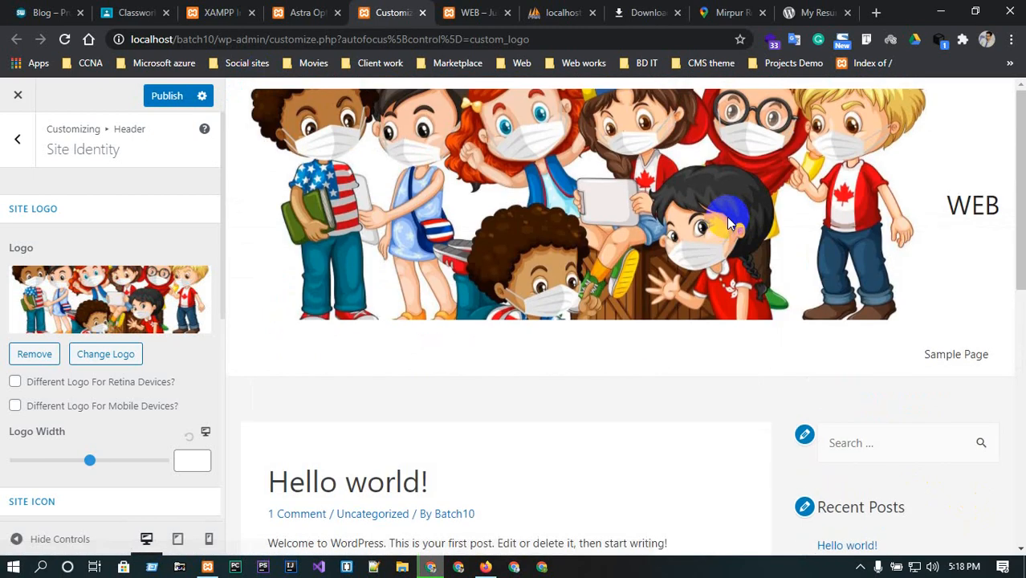
Set the logo width to 62 and enable a different logo for retina devices.
left_click_drag(90, 460, 30, 455)
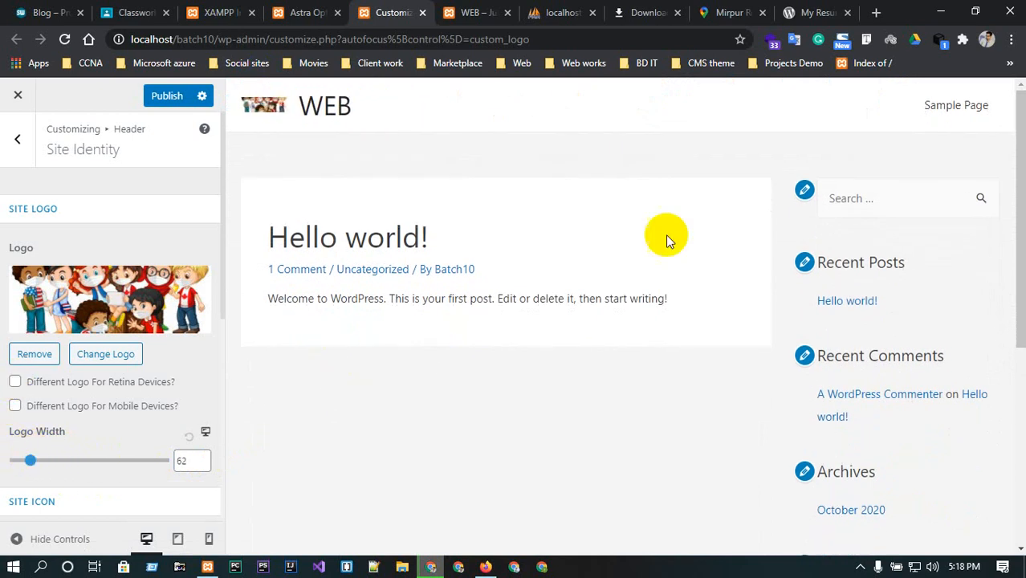
left_click(16, 383)
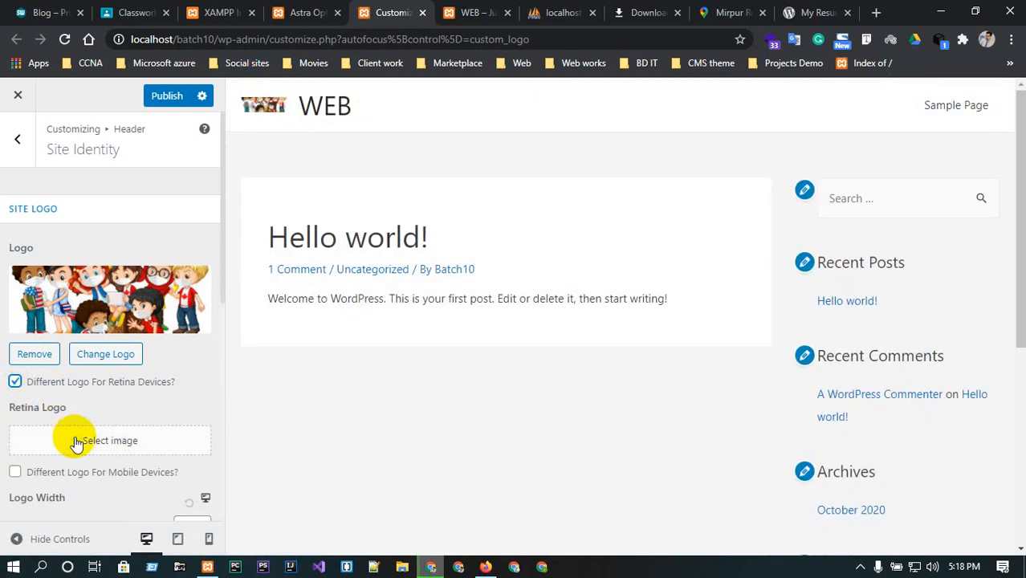
Review the remaining site identity settings, then open the Themes page from the Astra Options tab.
scroll(76, 444, "down", 3)
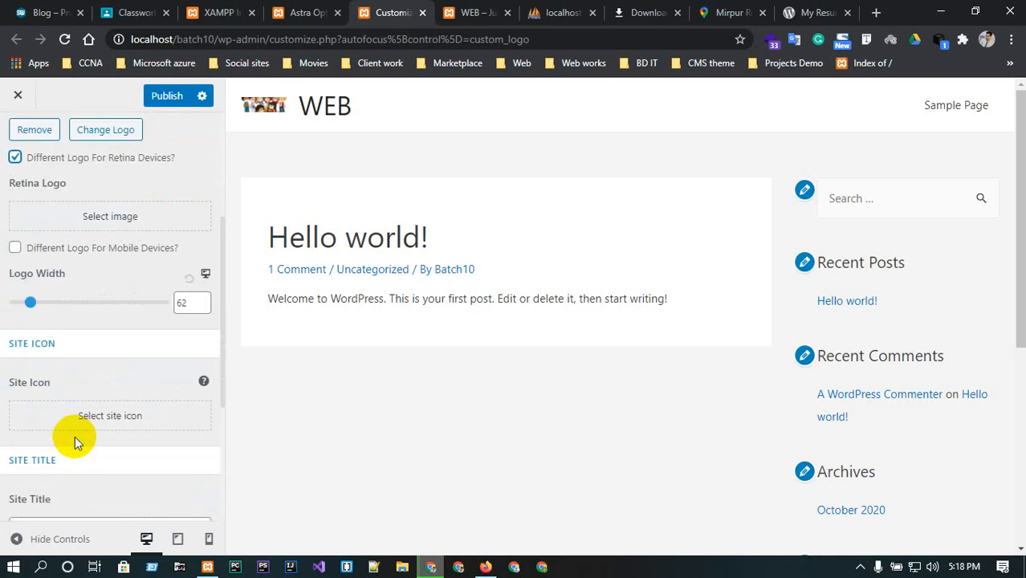
scroll(78, 418, "down", 2)
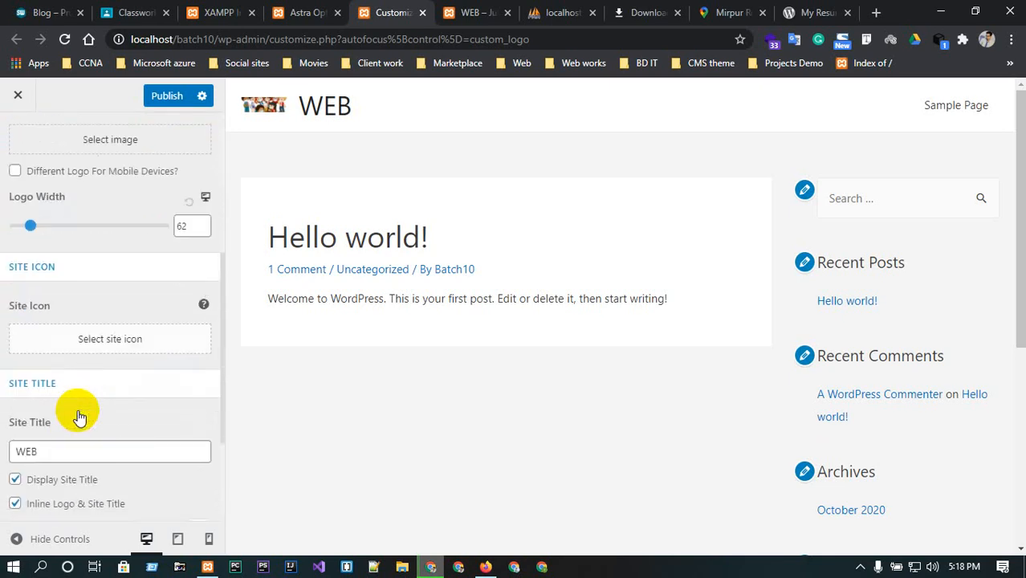
scroll(78, 415, "down", 1)
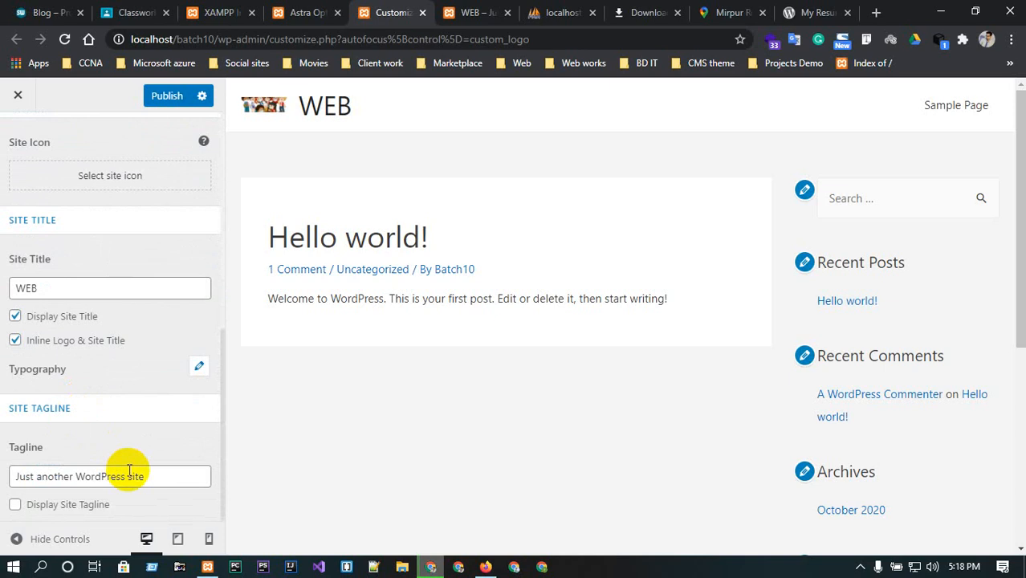
left_click(462, 9)
left_click(382, 10)
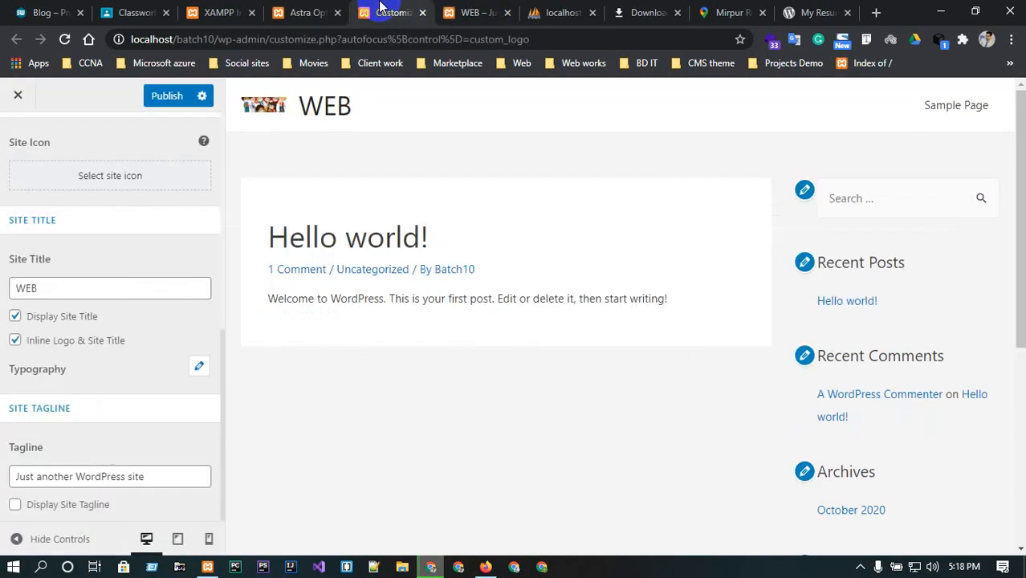
left_click(325, 11)
left_click(76, 359)
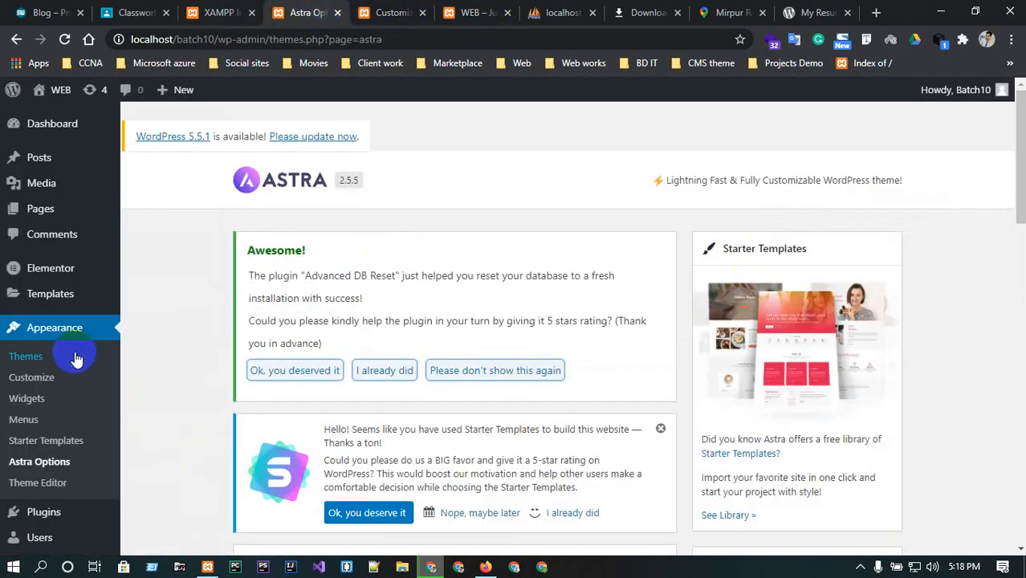
Open the Elementor settings page and look over its options.
mouse_move(36, 301)
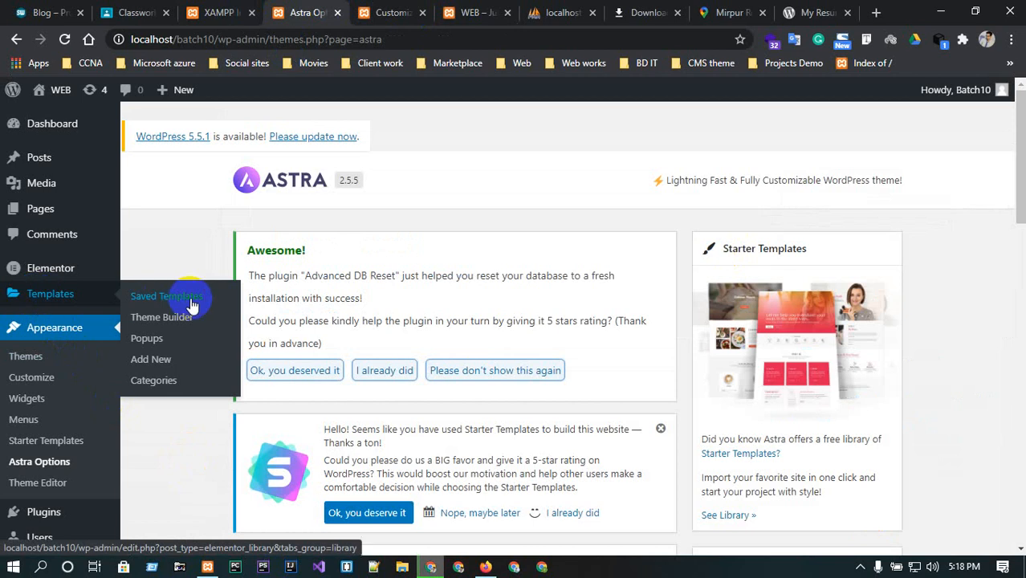
left_click(70, 275)
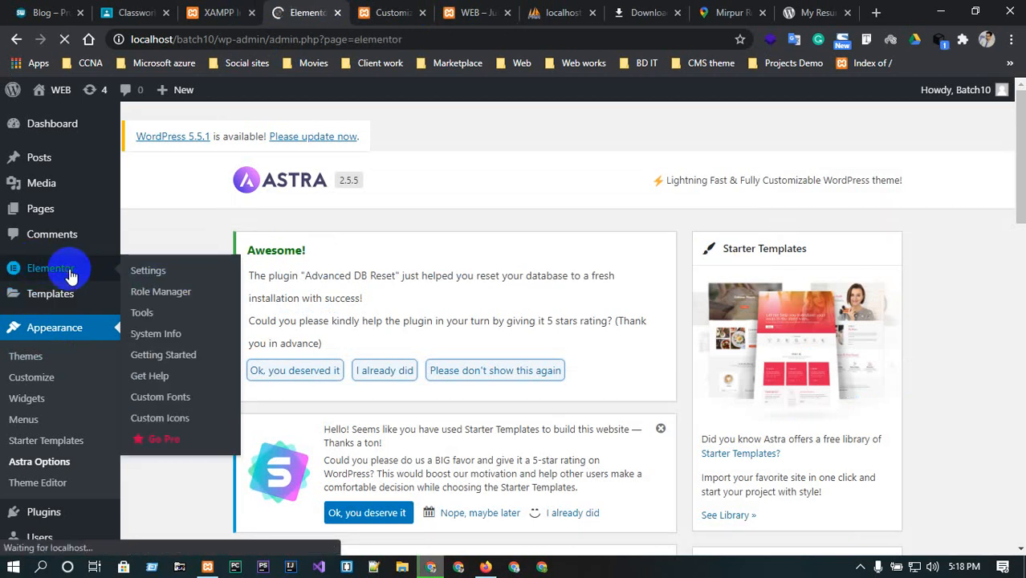
scroll(516, 526, "down", 4)
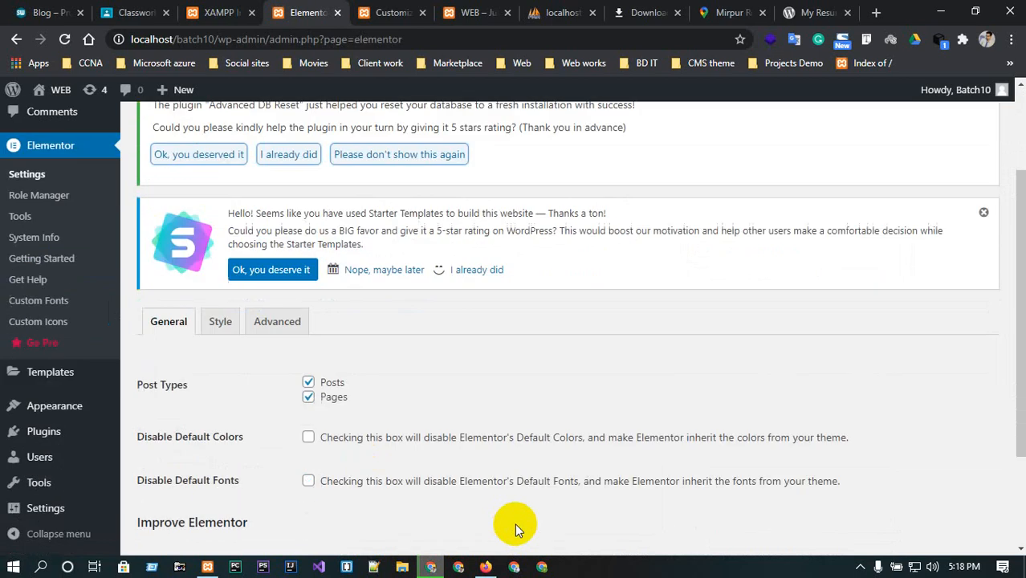
scroll(363, 294, "up", 5)
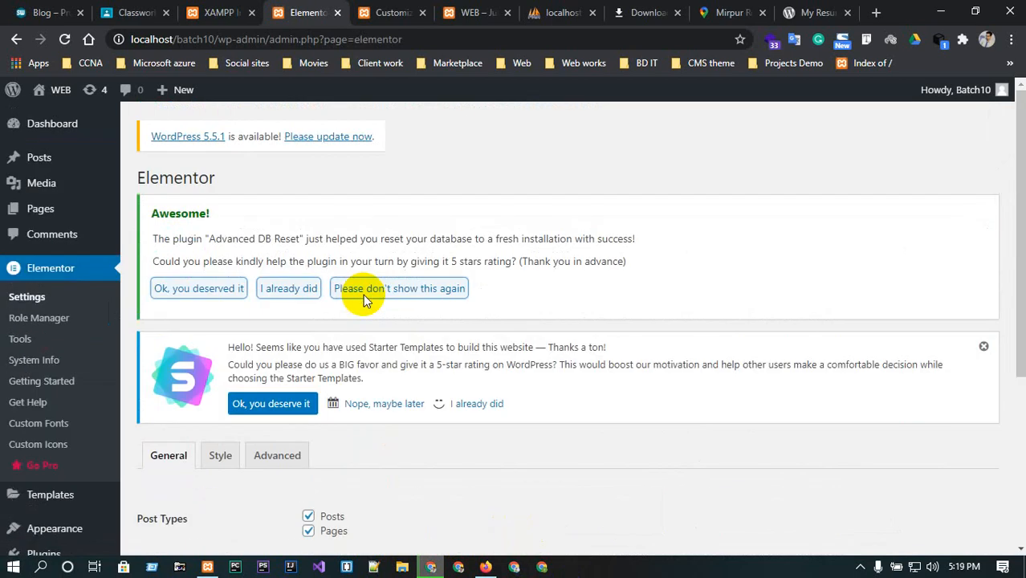
Select all existing pages in the Pages list and move them to the Trash with a bulk action.
left_click(69, 210)
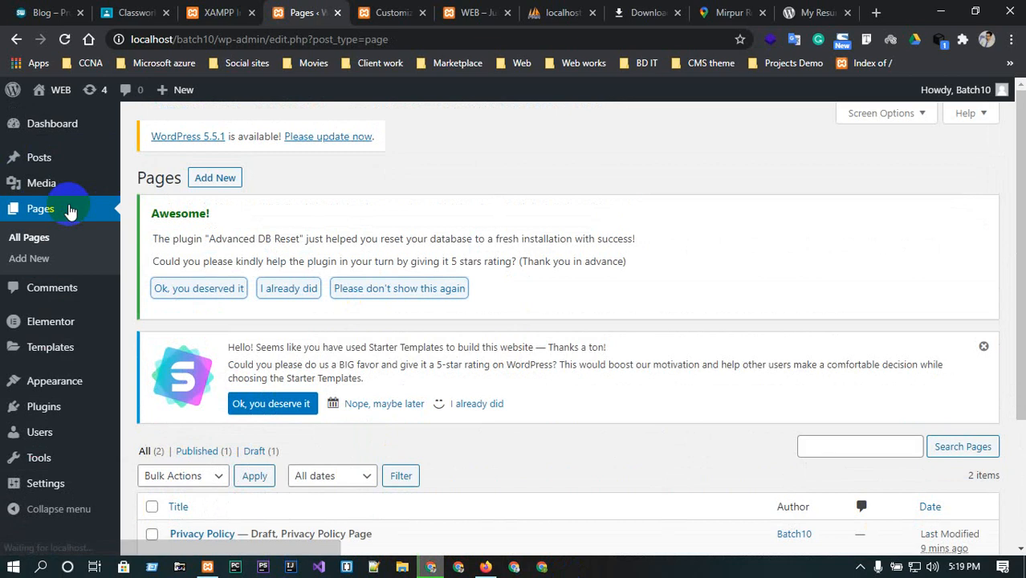
scroll(425, 433, "down", 3)
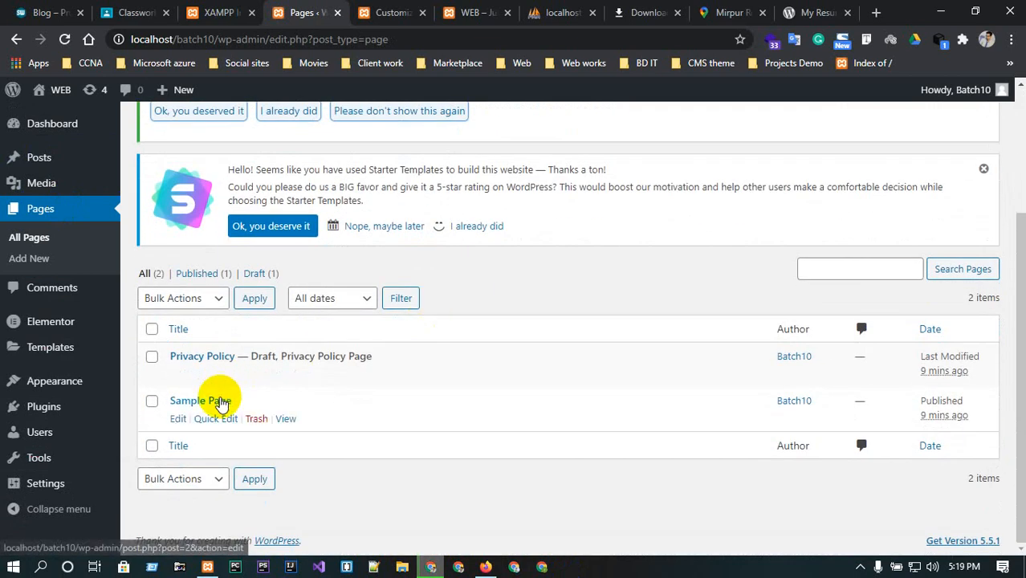
left_click(151, 329)
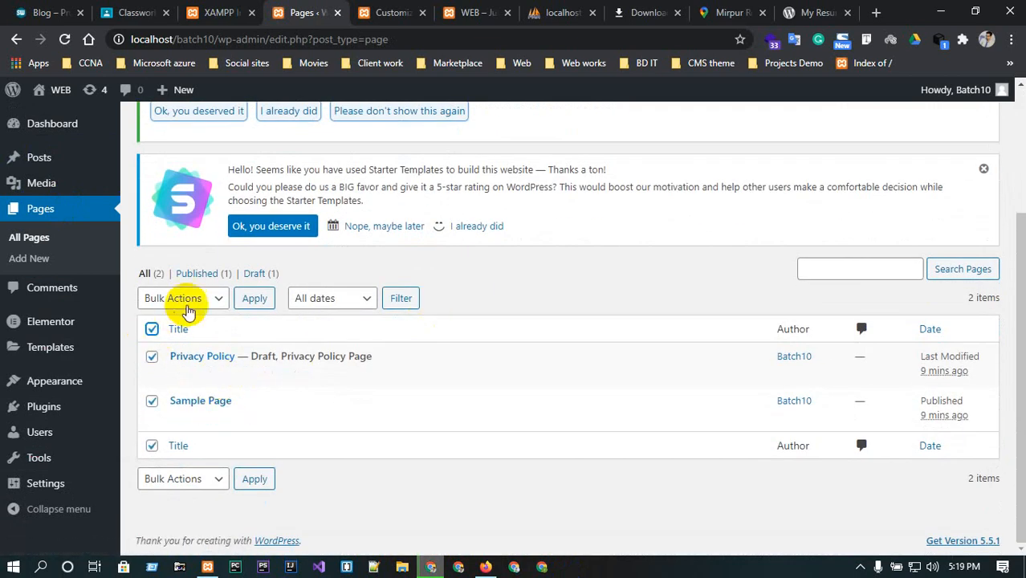
left_click(185, 299)
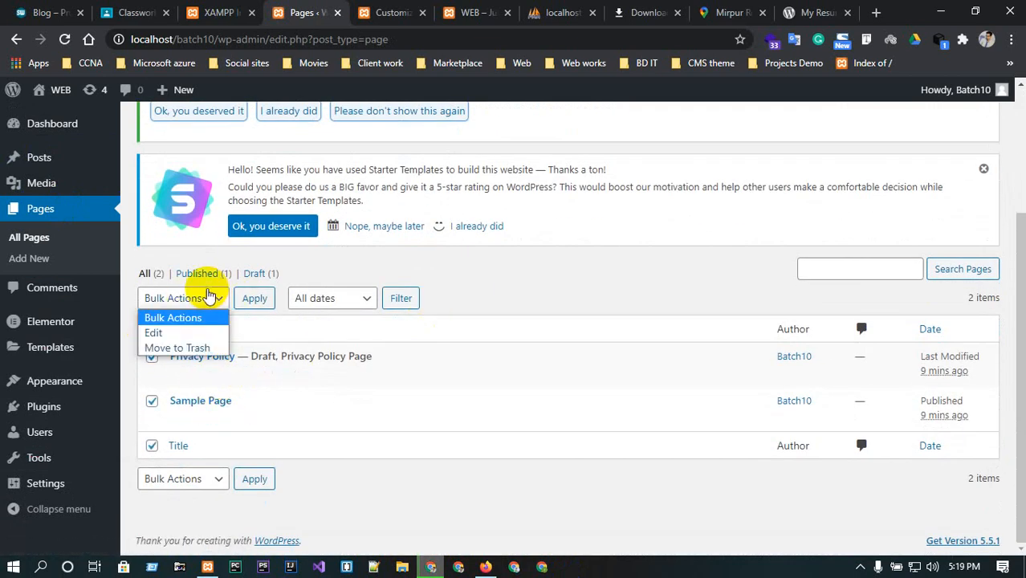
left_click(207, 348)
left_click(247, 302)
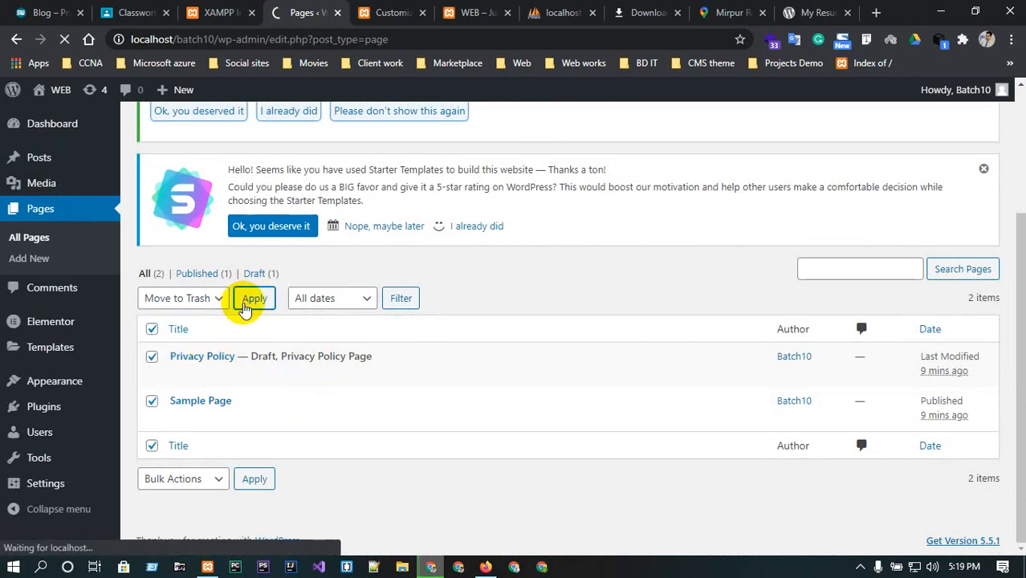
Add a new page titled HOME and publish it.
scroll(245, 312, "down", 3)
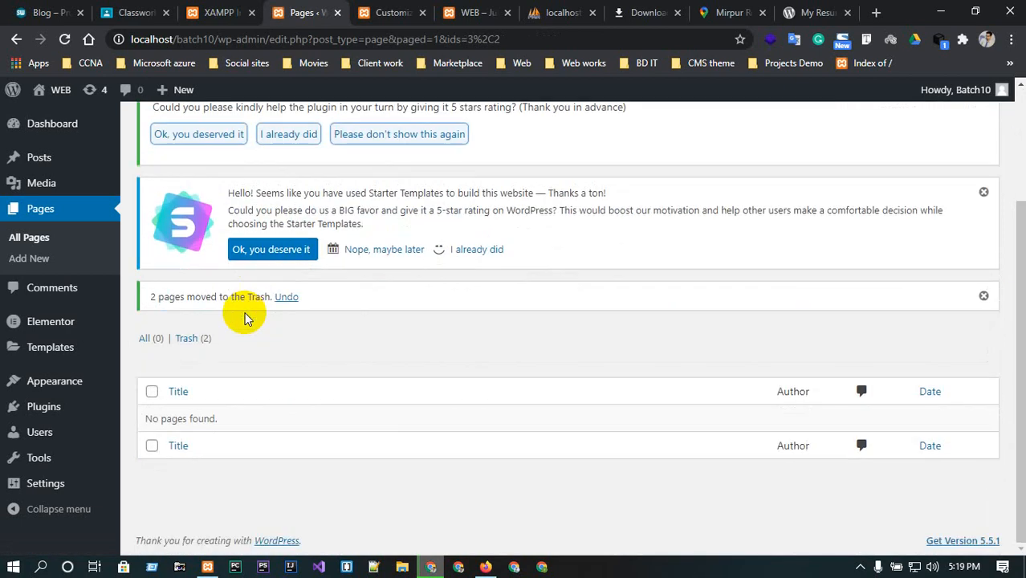
scroll(204, 273, "up", 3)
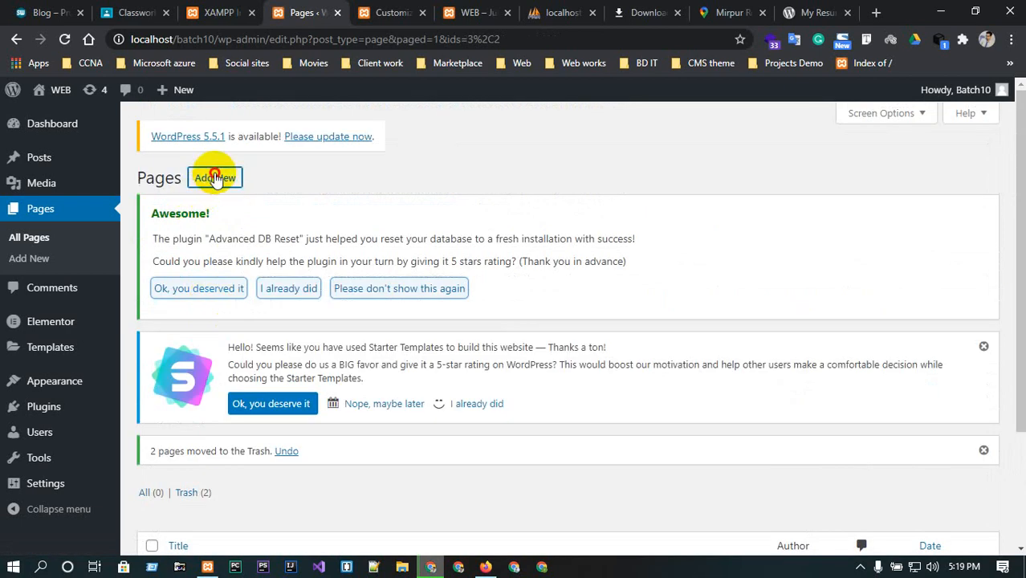
left_click(214, 177)
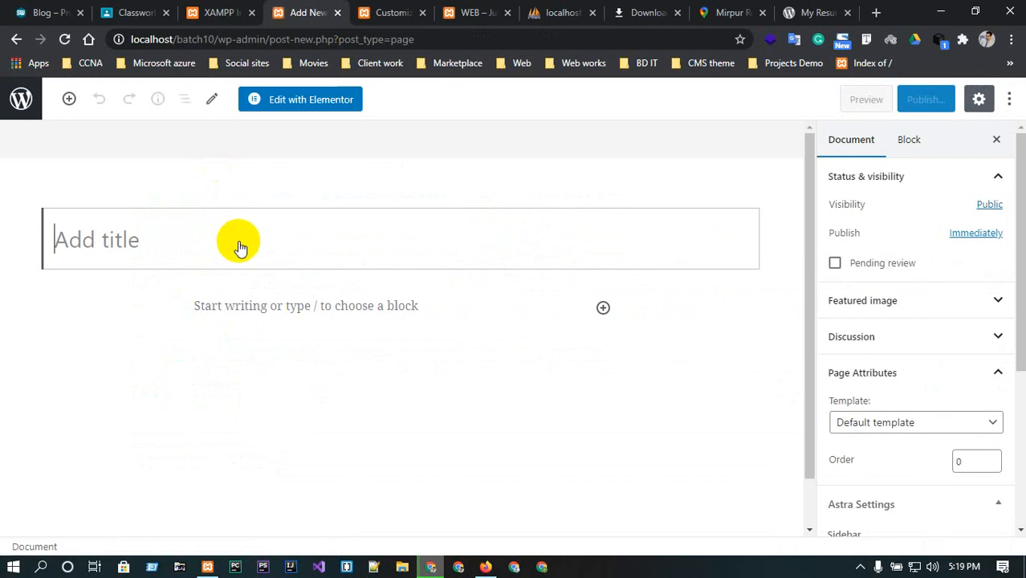
type("HOME")
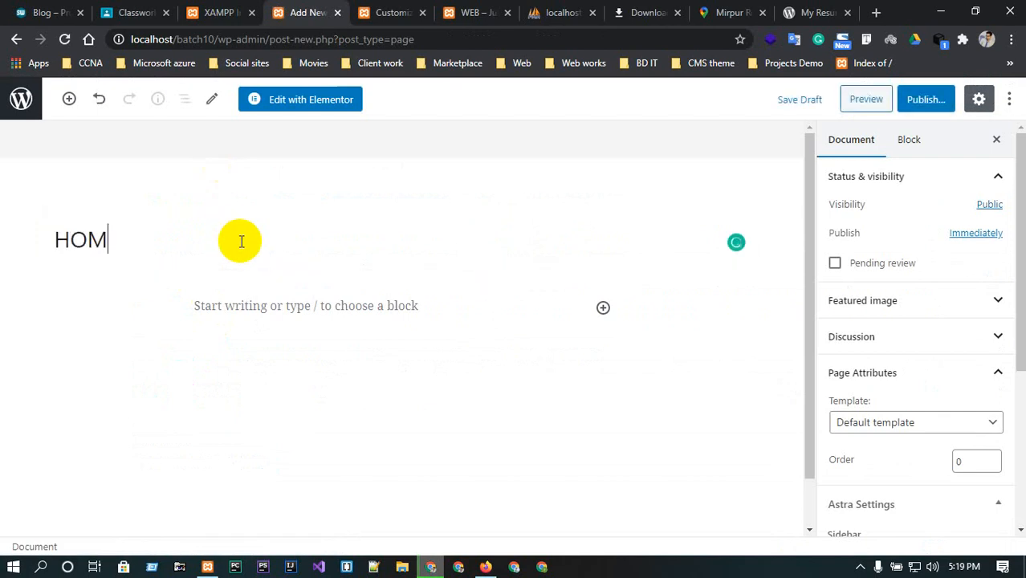
left_click(922, 100)
left_click(930, 100)
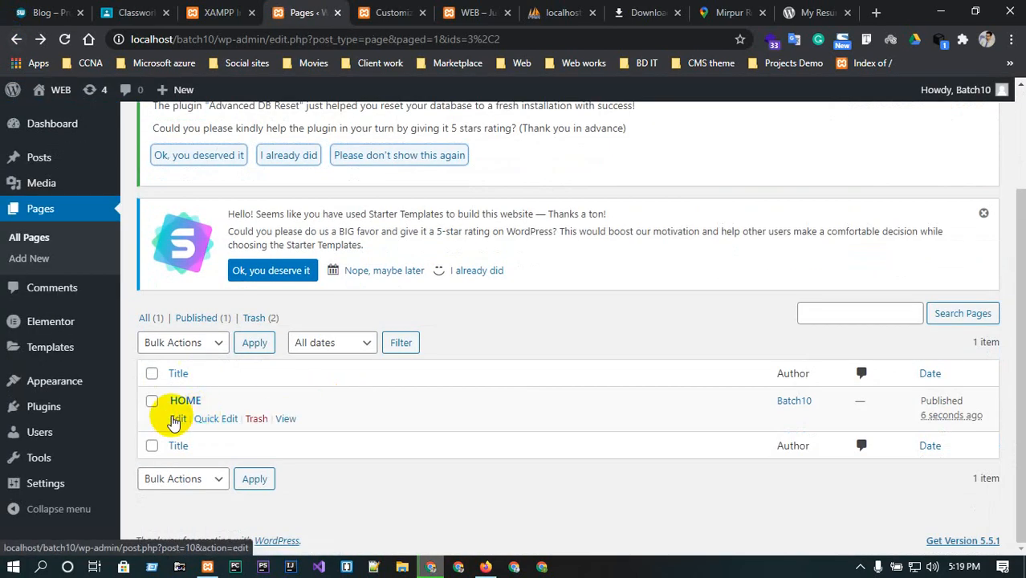
Set the HOME page's template to Elementor Full Width and update the page.
left_click(177, 419)
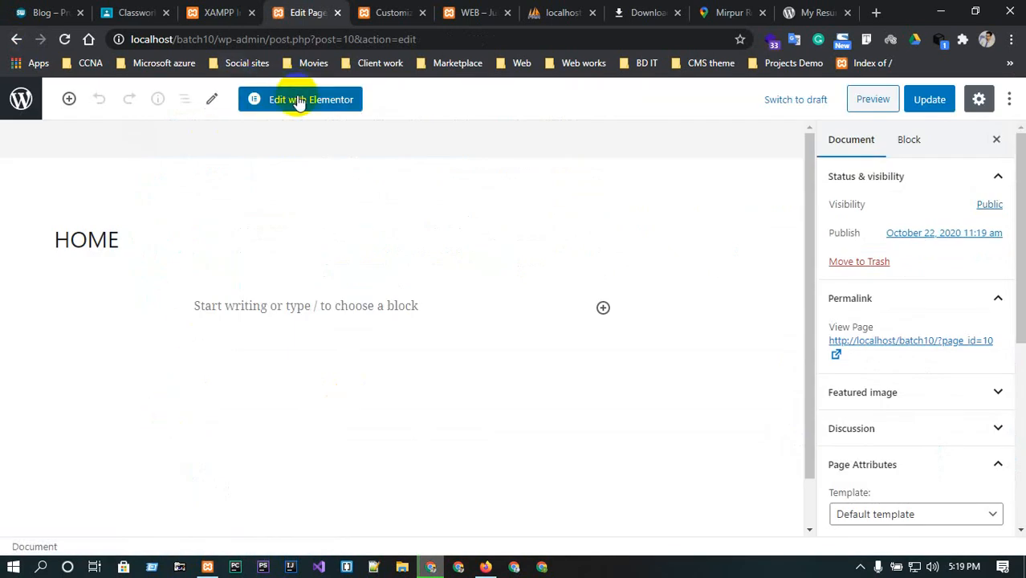
scroll(987, 498, "down", 1)
left_click(939, 440)
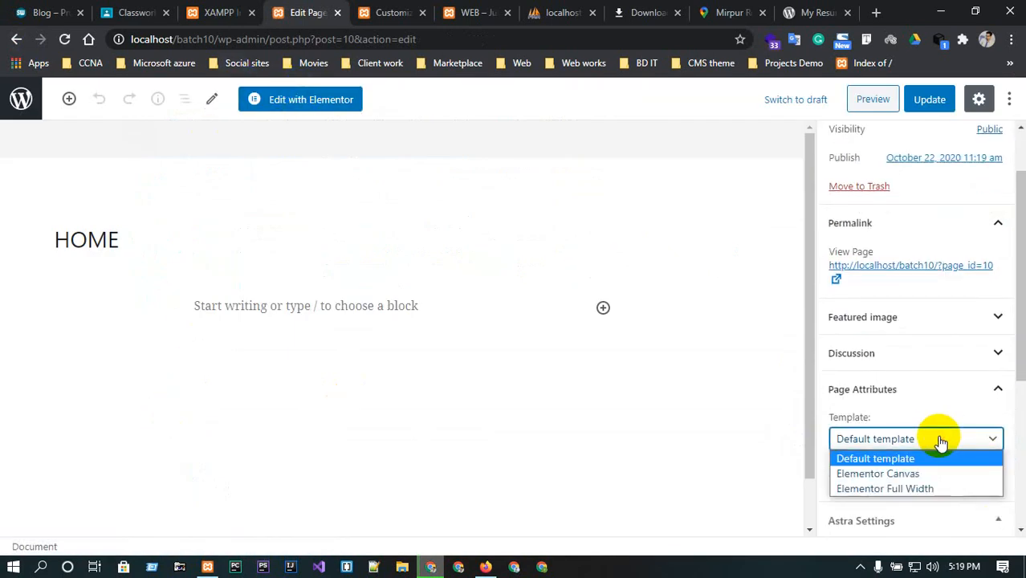
left_click(891, 491)
scroll(882, 487, "down", 2)
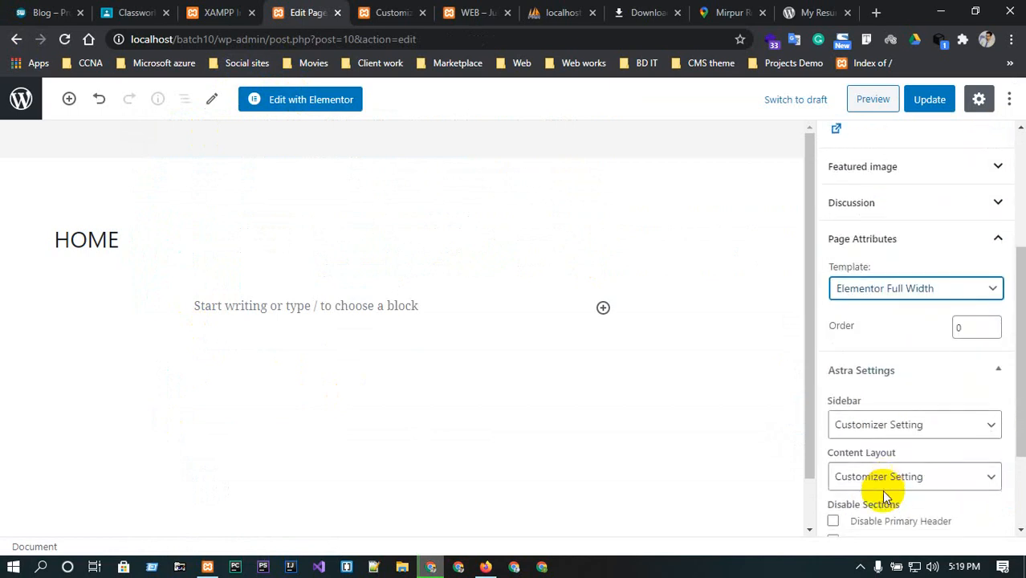
scroll(902, 434, "down", 2)
scroll(905, 434, "up", 5)
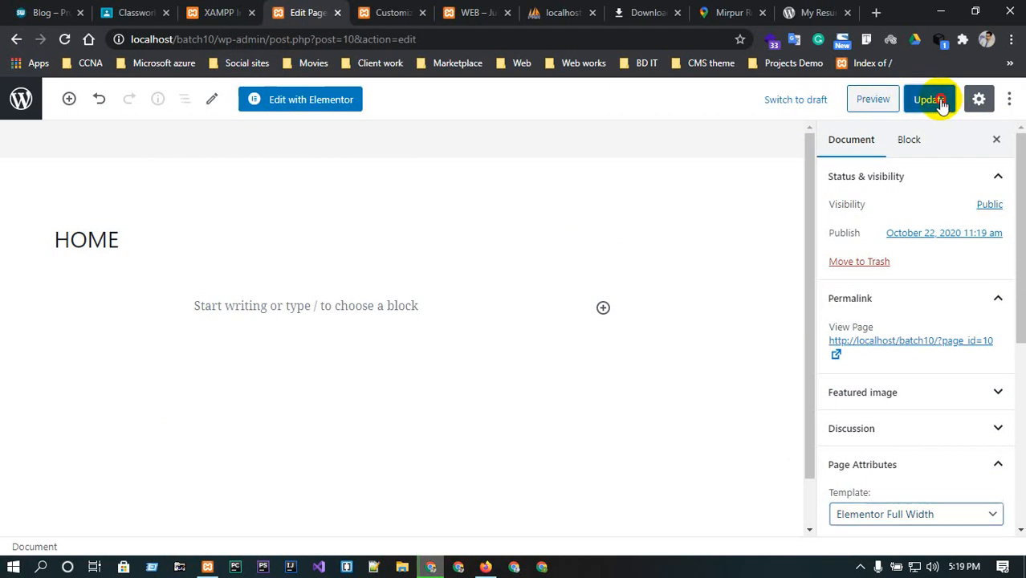
left_click(937, 102)
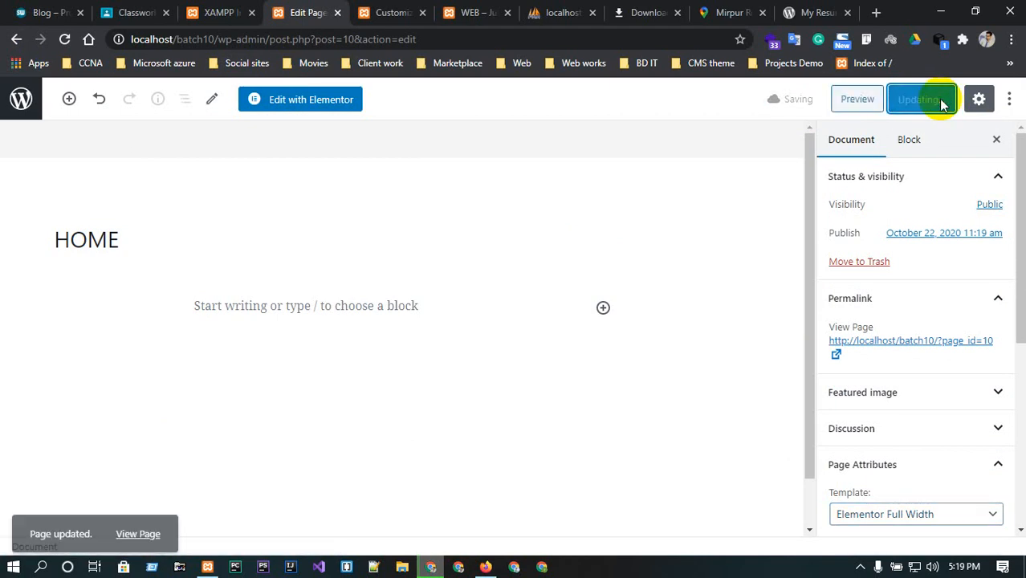
Edit the HOME page with Elementor and add a Navigation Menu widget at the top of the content.
left_click(297, 100)
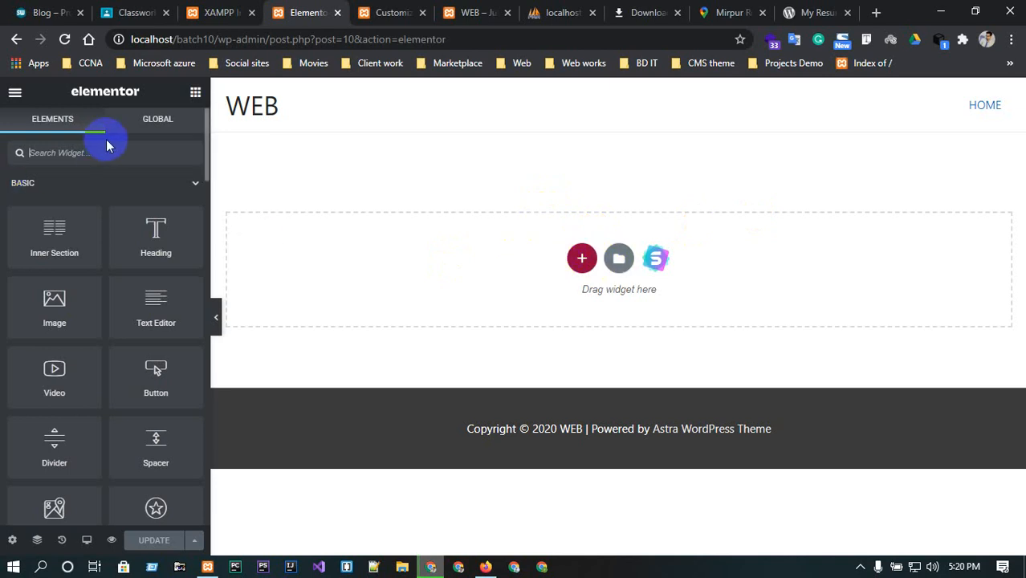
type("menu")
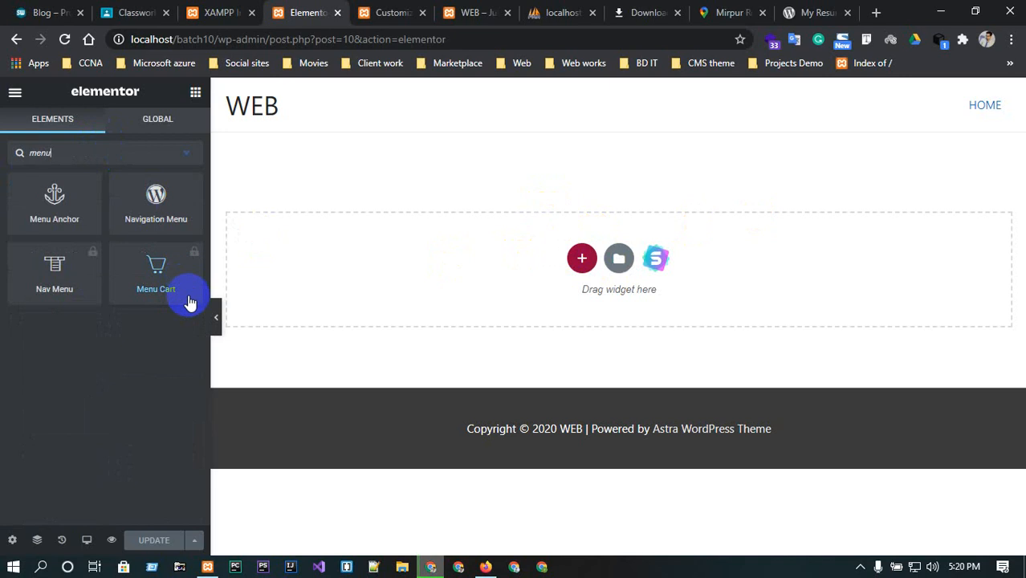
left_click_drag(147, 193, 580, 249)
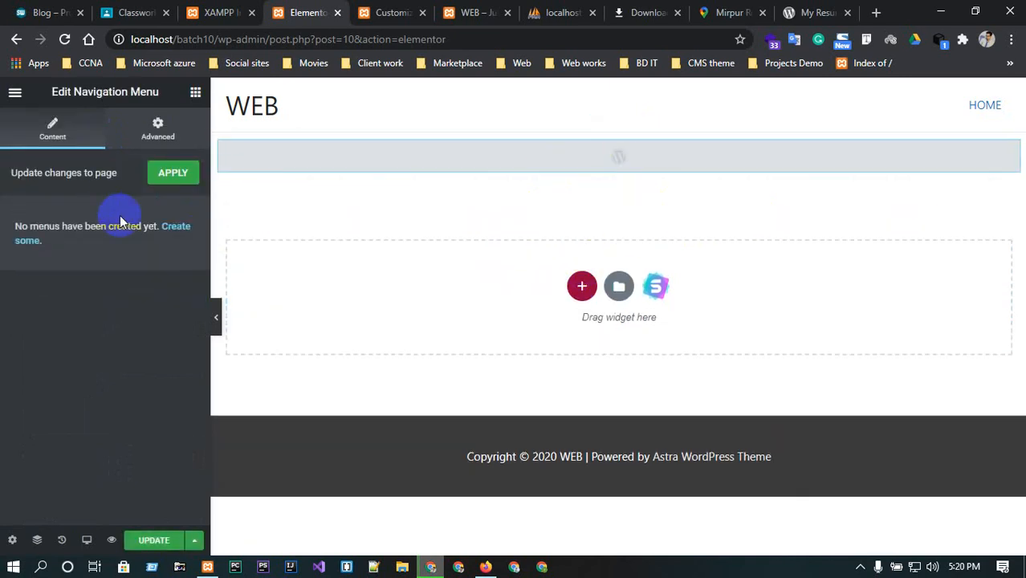
left_click(158, 178)
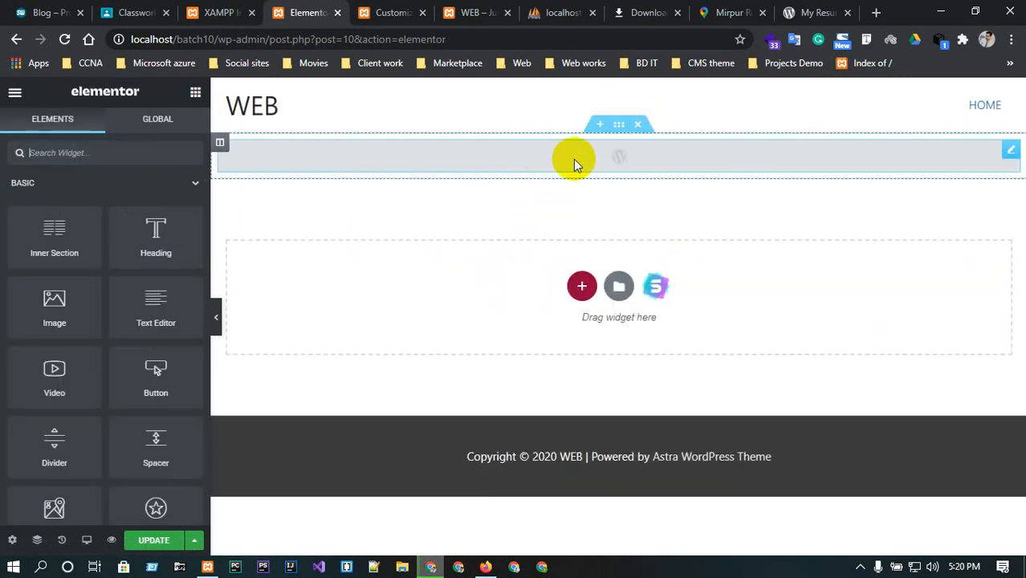
left_click(1009, 149)
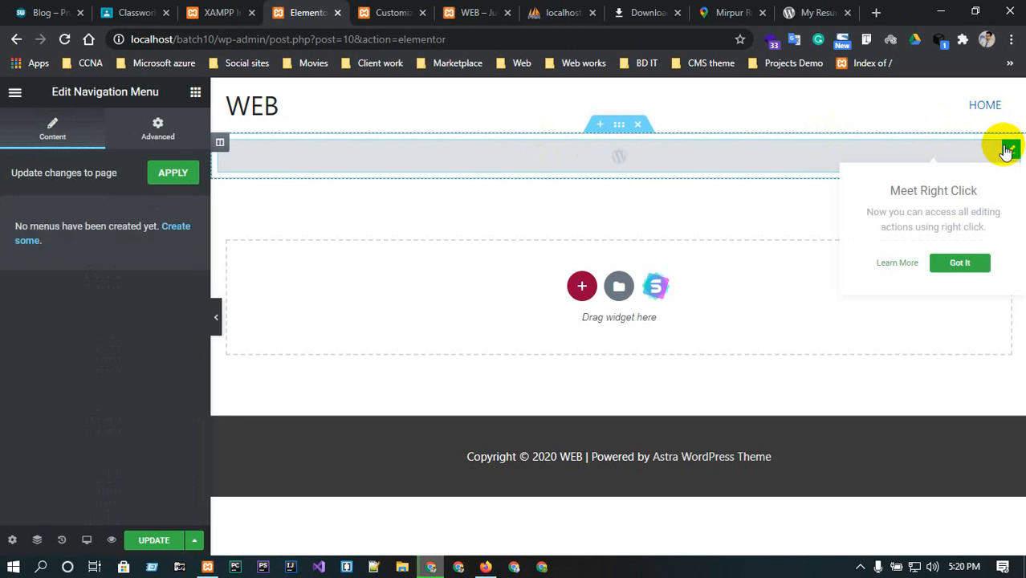
left_click(959, 262)
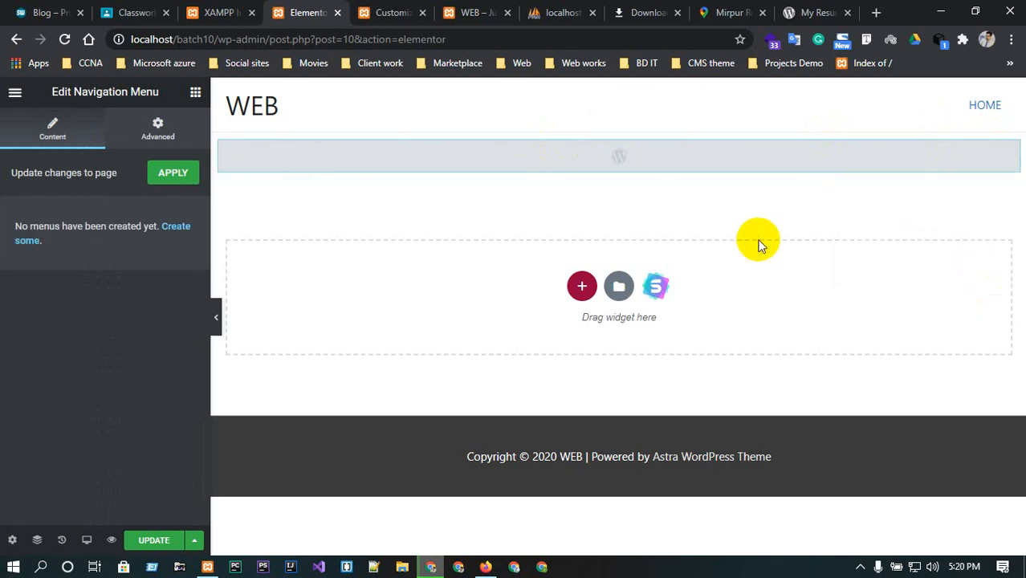
Add a new single-column section below the navigation menu.
left_click(582, 287)
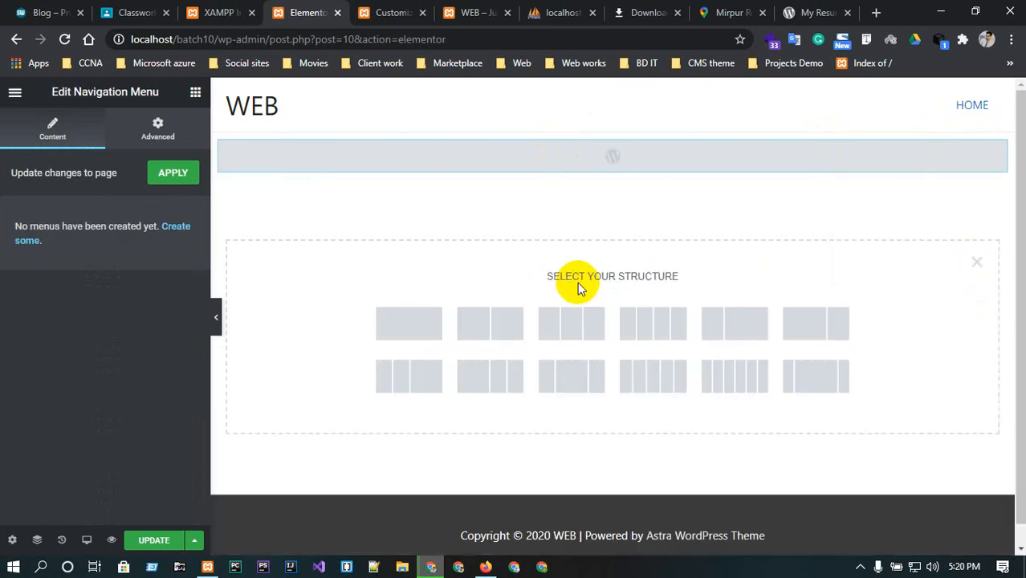
left_click(423, 335)
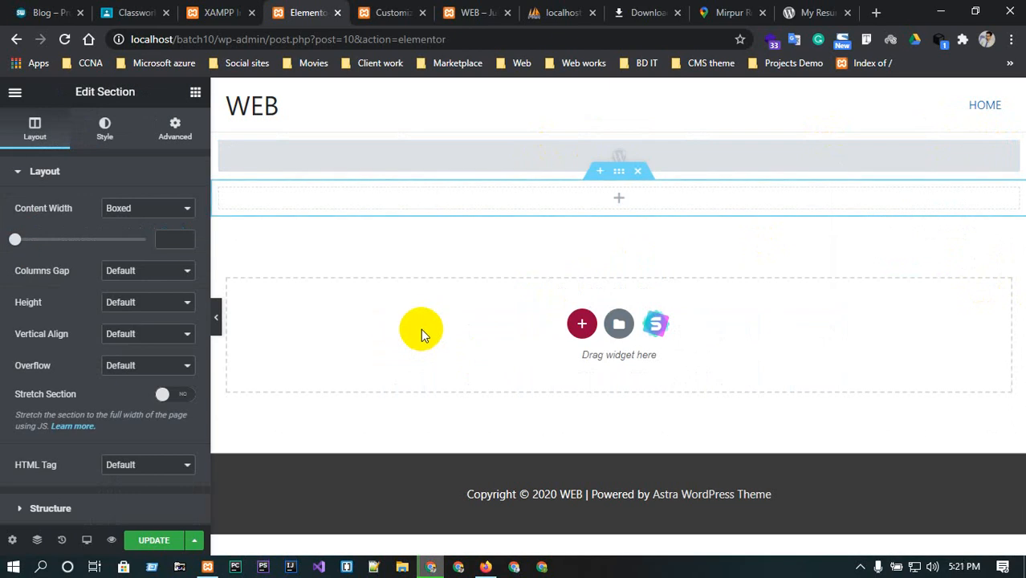
left_click(618, 196)
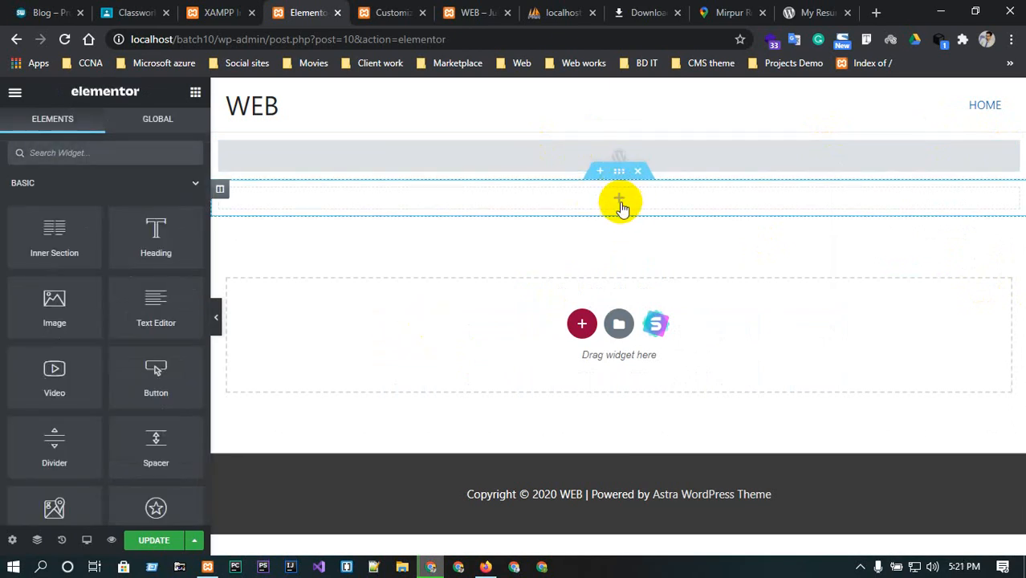
Search the widgets for slide and place an Image Carousel widget into the new section.
left_click(102, 157)
type("slide")
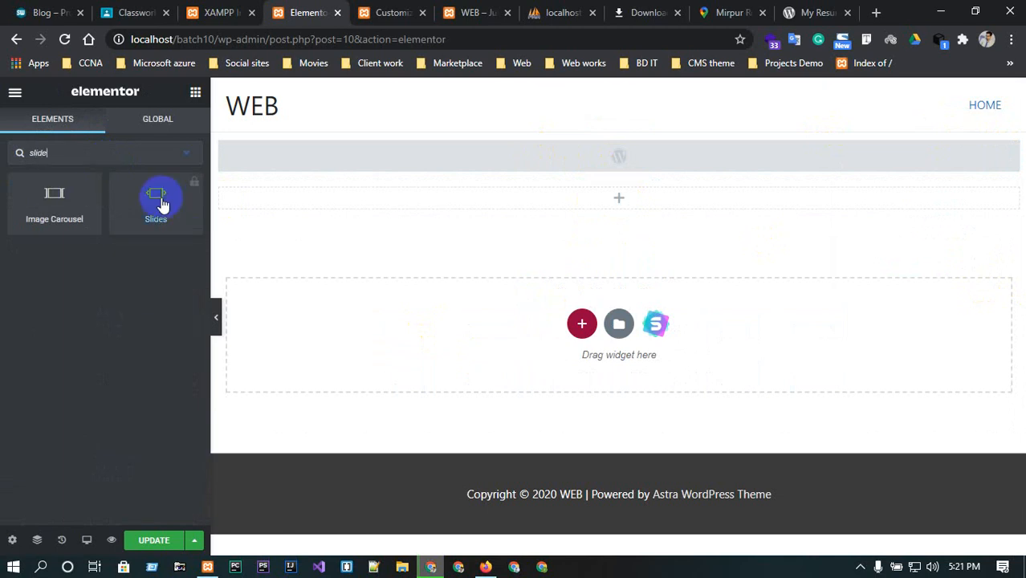
left_click(163, 205)
left_click(152, 204)
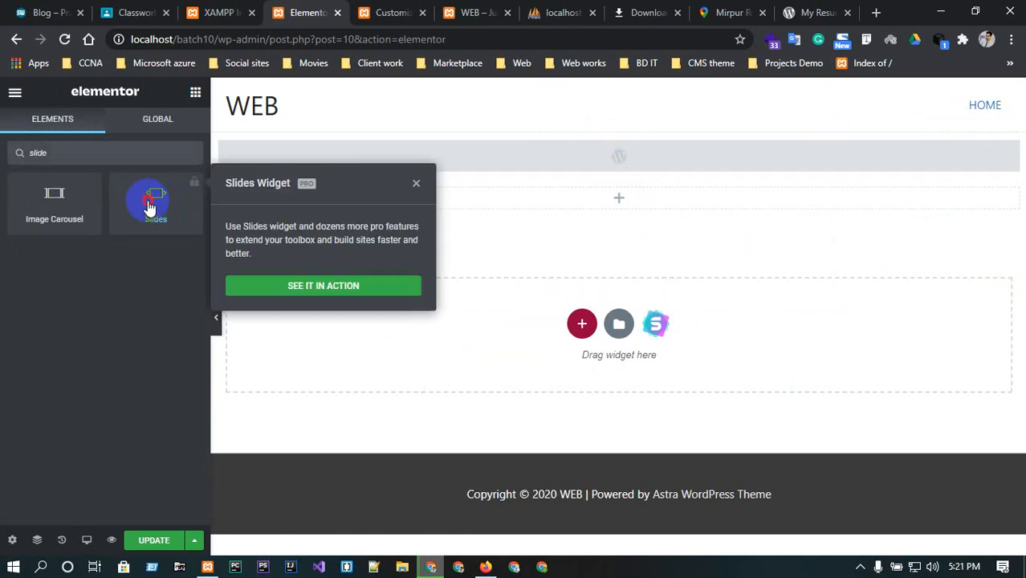
left_click(114, 202)
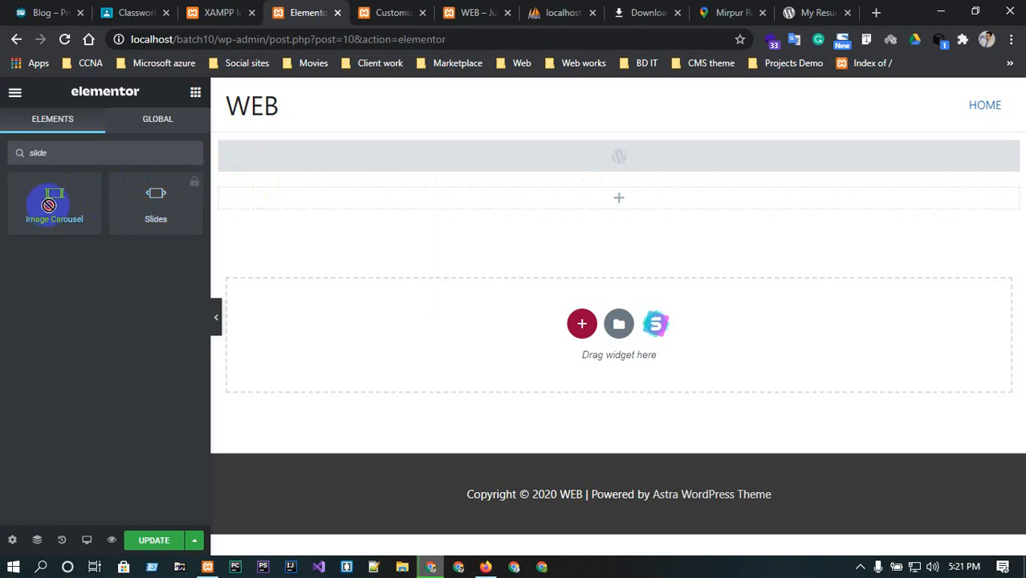
left_click_drag(49, 205, 561, 206)
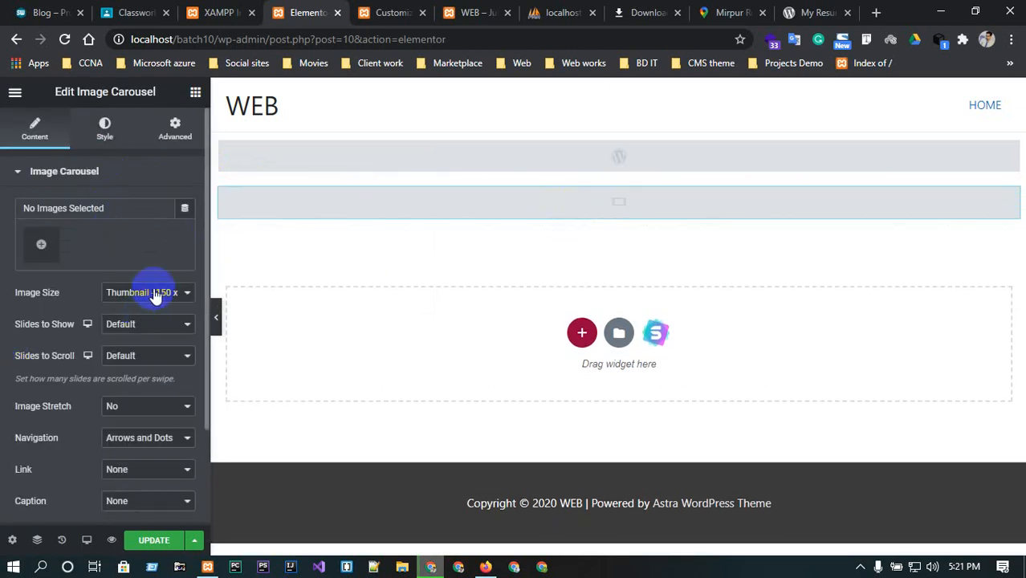
Set the carousel's image size to Full and insert a gallery with one image from the media library.
left_click(158, 294)
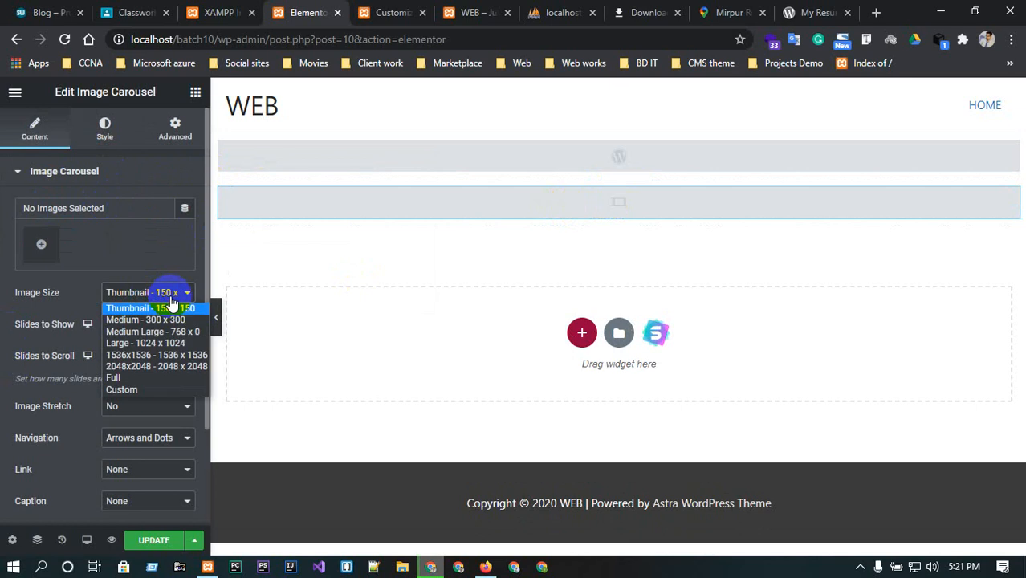
left_click(156, 377)
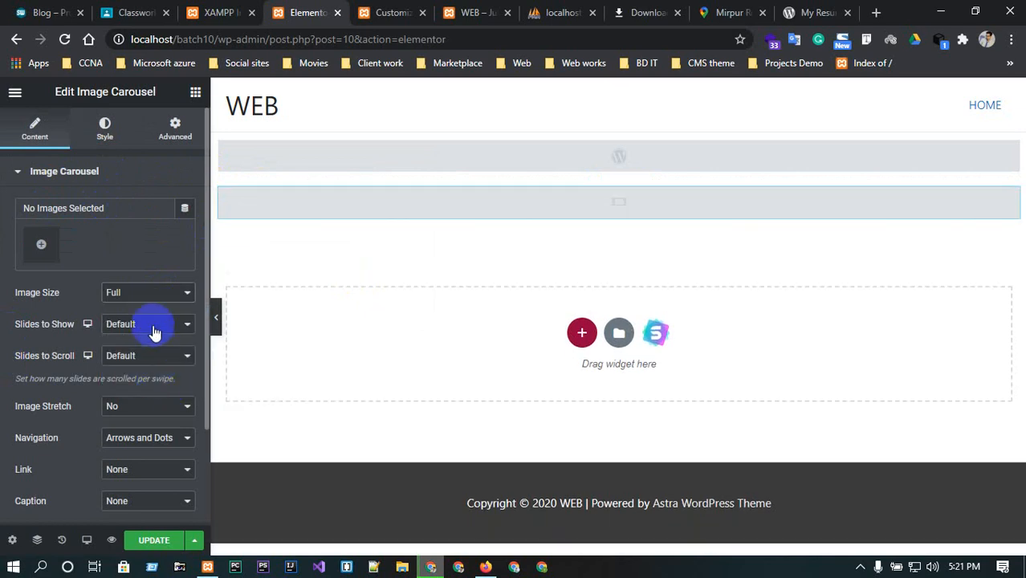
left_click(39, 241)
left_click(224, 150)
left_click(267, 157)
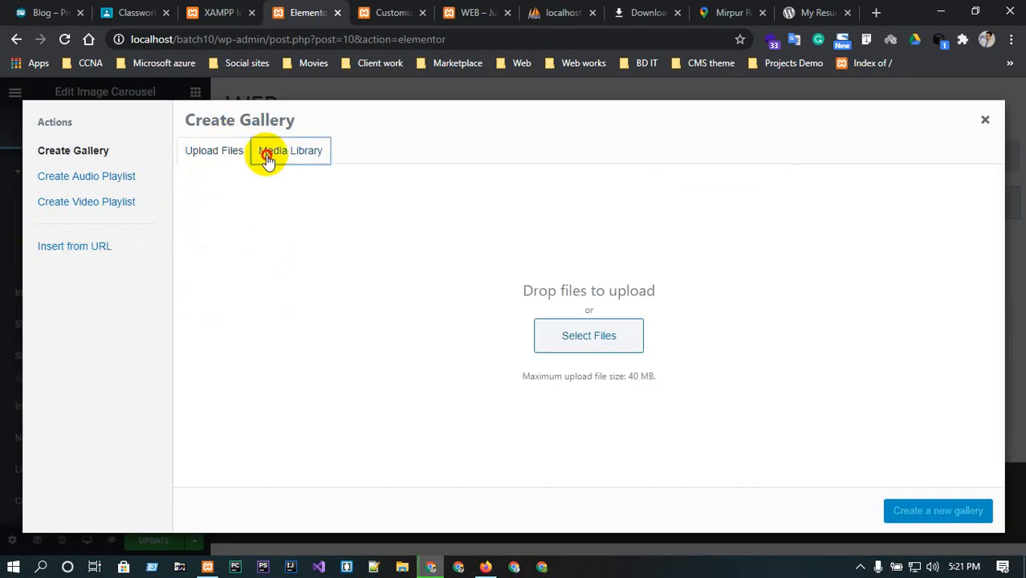
left_click(273, 241)
left_click(946, 512)
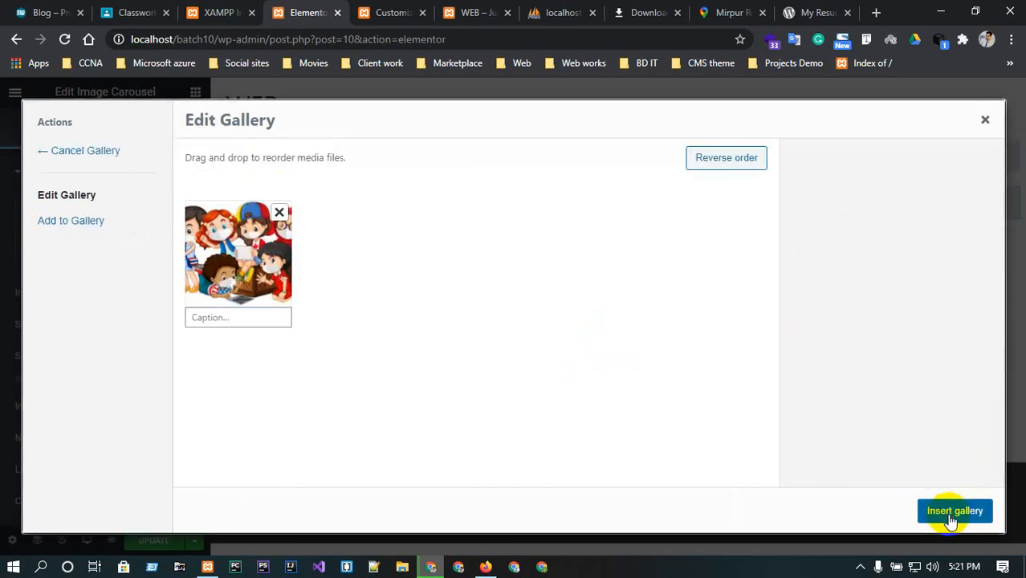
left_click(952, 512)
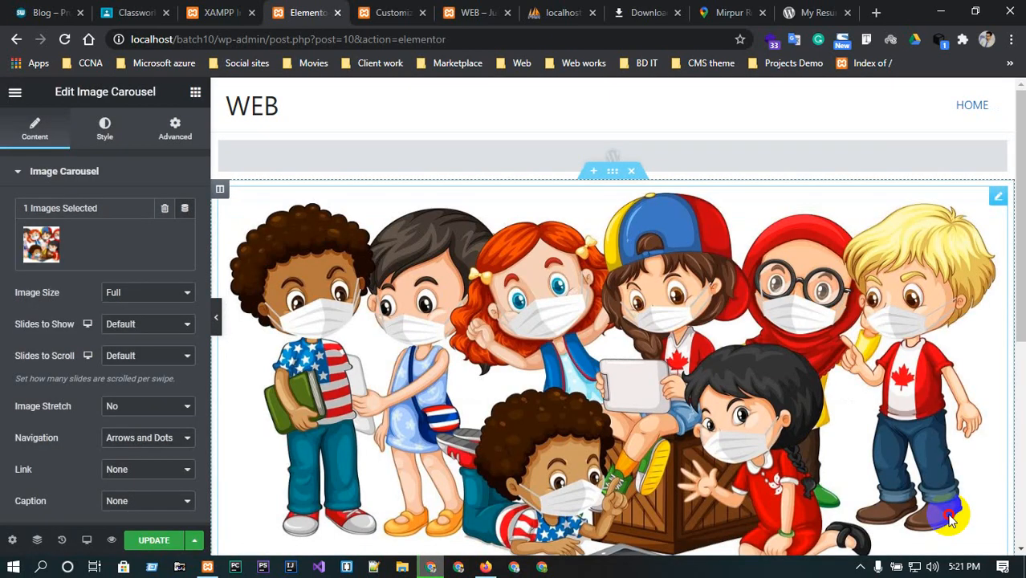
Turn on Image Stretch for the carousel.
scroll(905, 443, "down", 2)
scroll(802, 402, "up", 2)
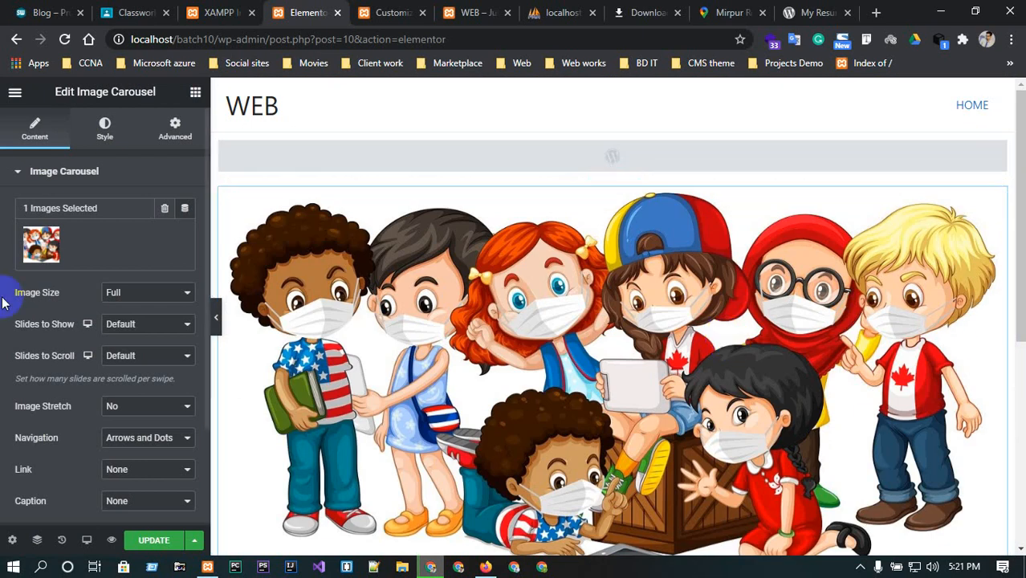
scroll(130, 297, "down", 1)
scroll(137, 309, "down", 1)
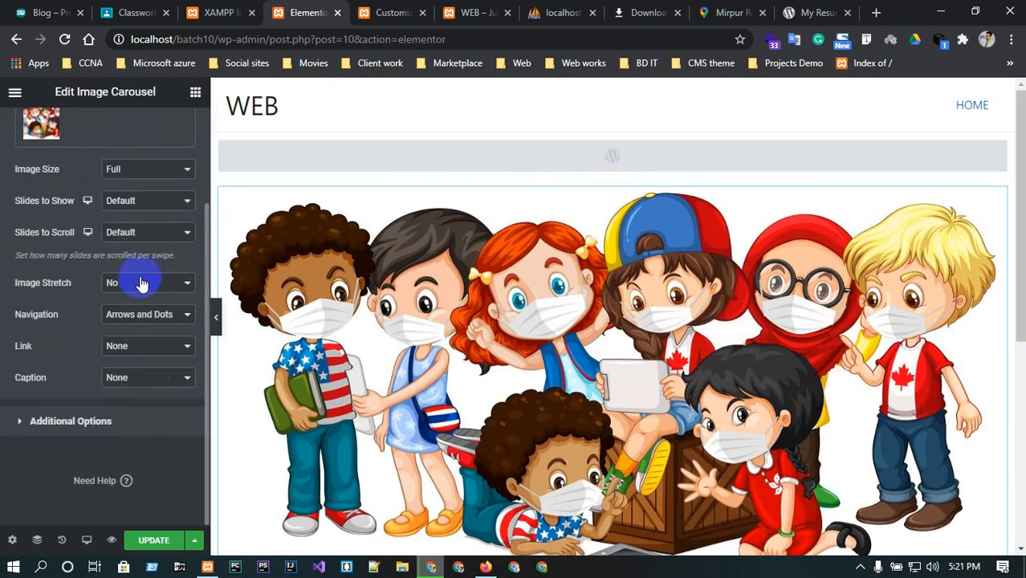
left_click(135, 283)
left_click(126, 310)
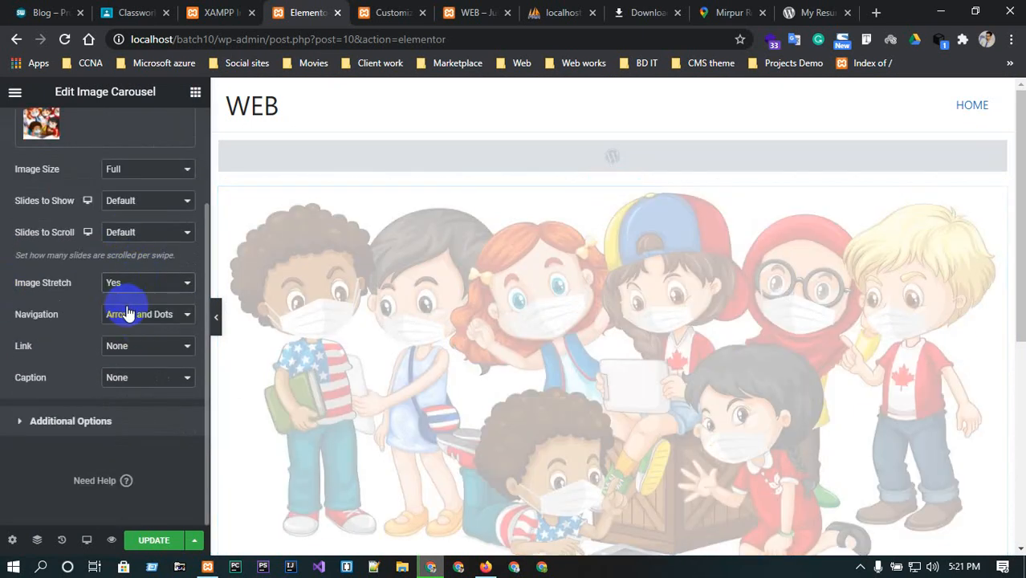
scroll(606, 290, "down", 1)
scroll(606, 289, "down", 2)
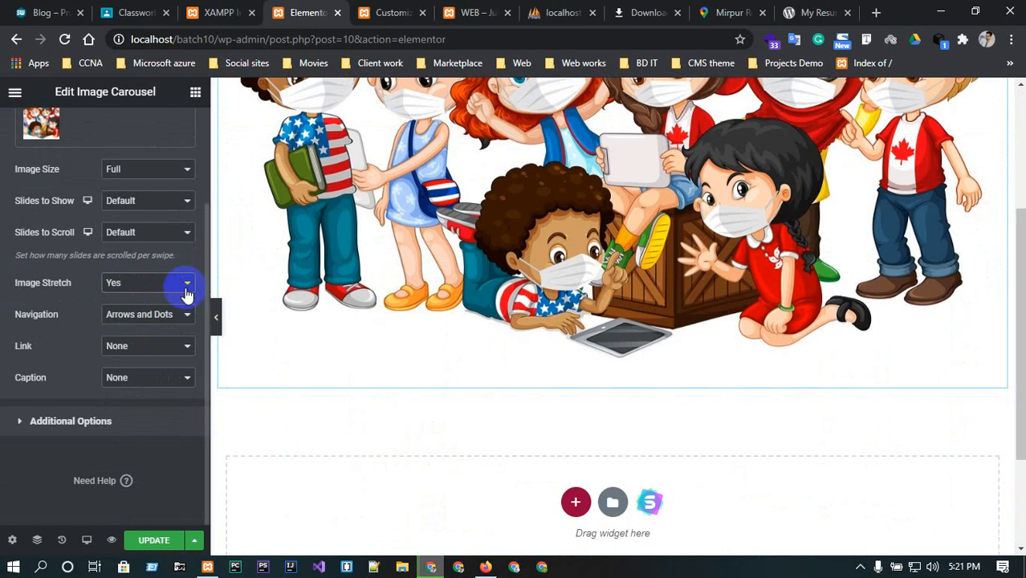
scroll(155, 374, "up", 2)
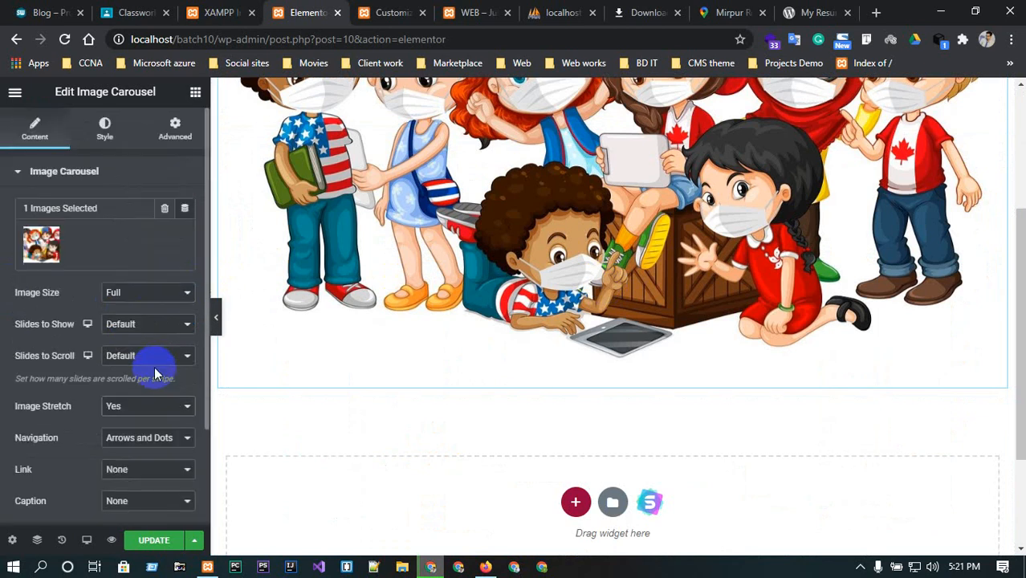
left_click(28, 177)
scroll(632, 255, "up", 2)
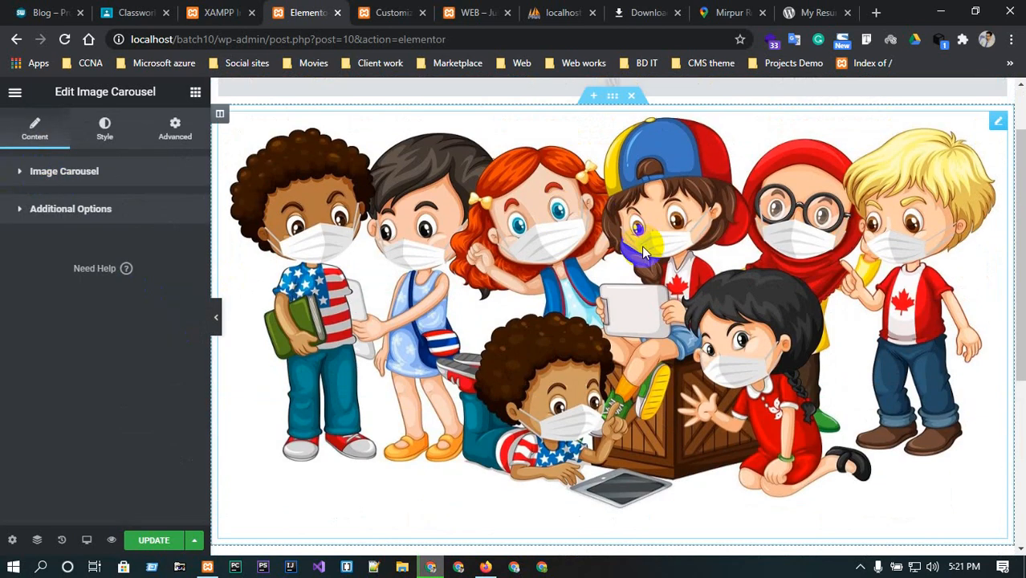
scroll(632, 256, "down", 1)
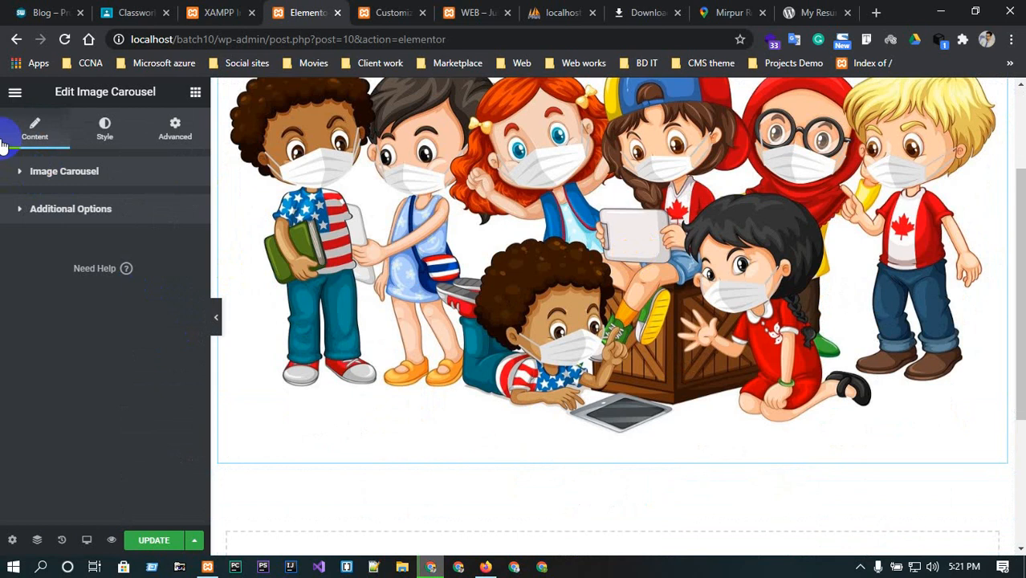
left_click(69, 171)
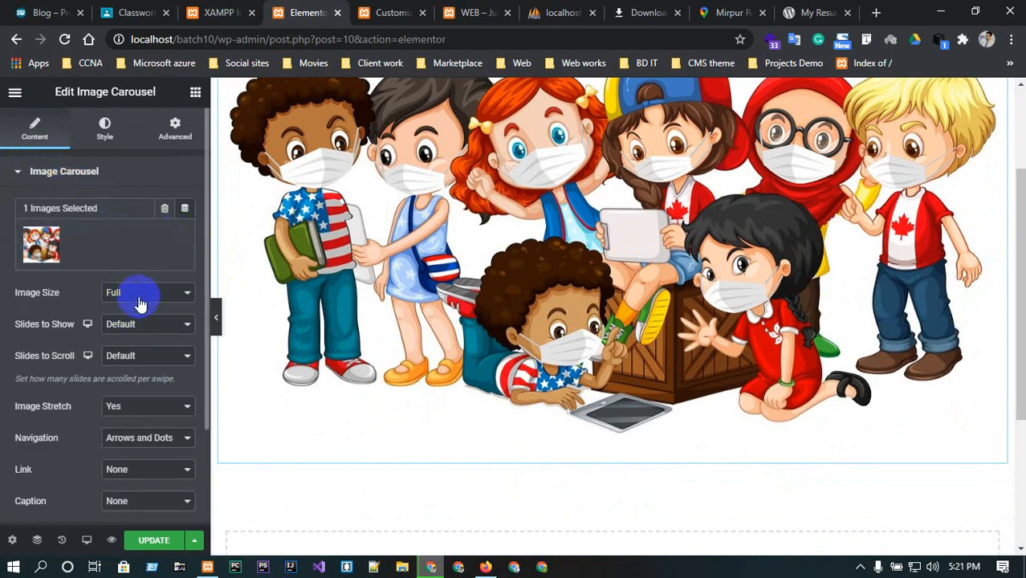
left_click(146, 322)
left_click(146, 322)
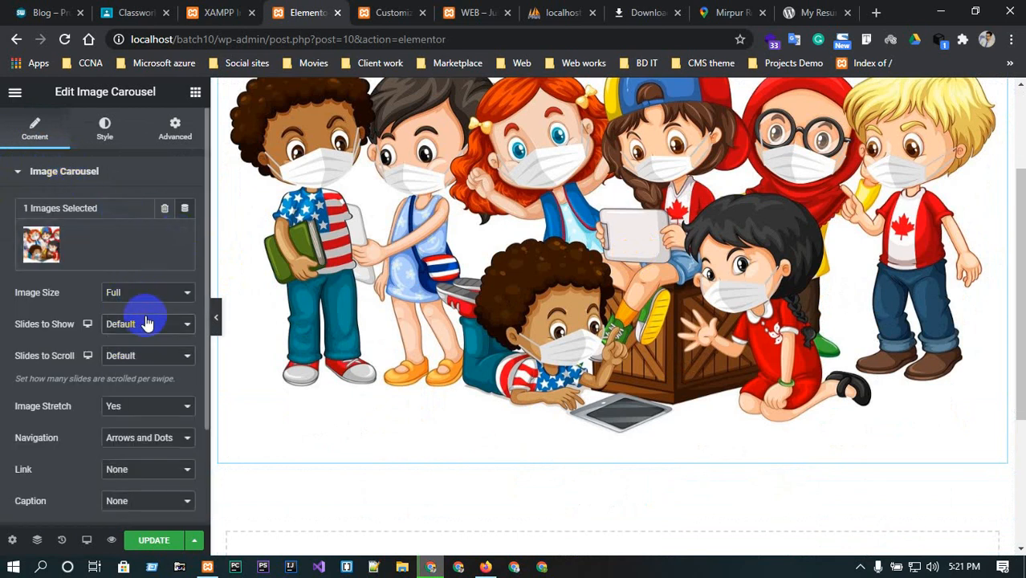
Style the carousel arrows with position Outside and size 36.
left_click(104, 130)
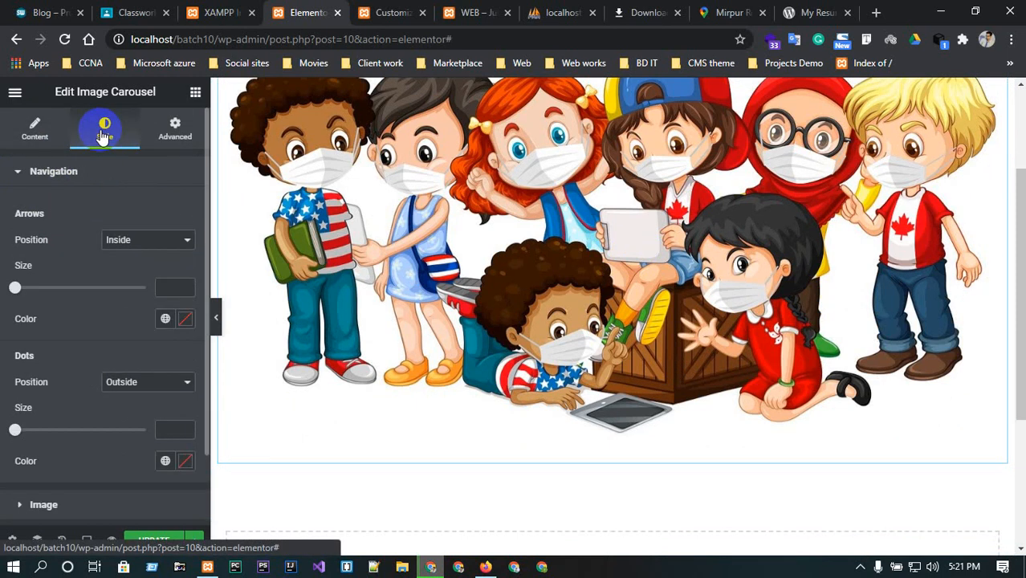
left_click(141, 240)
left_click(143, 266)
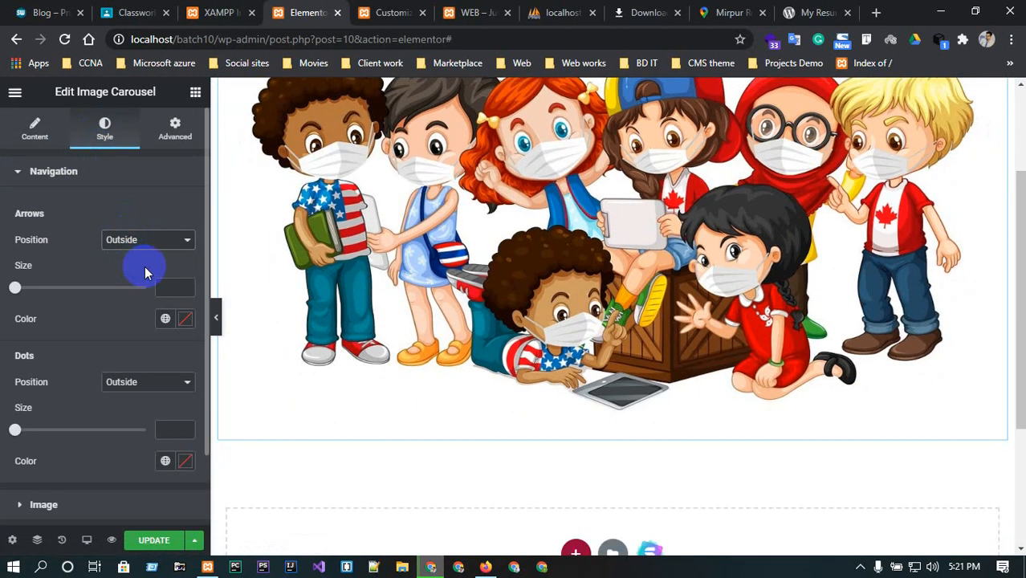
scroll(555, 230, "up", 3)
left_click_drag(13, 286, 68, 288)
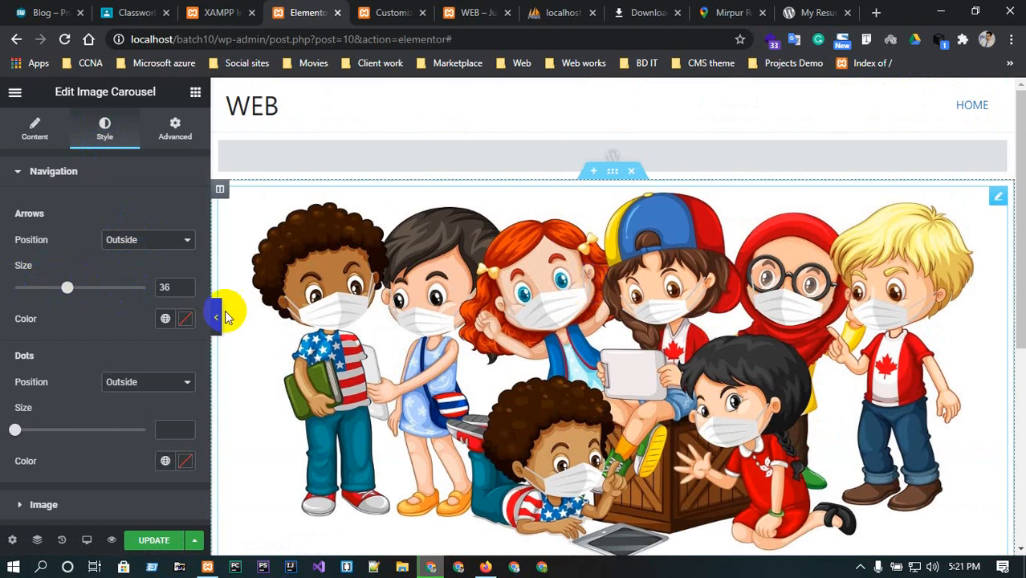
left_click(50, 288)
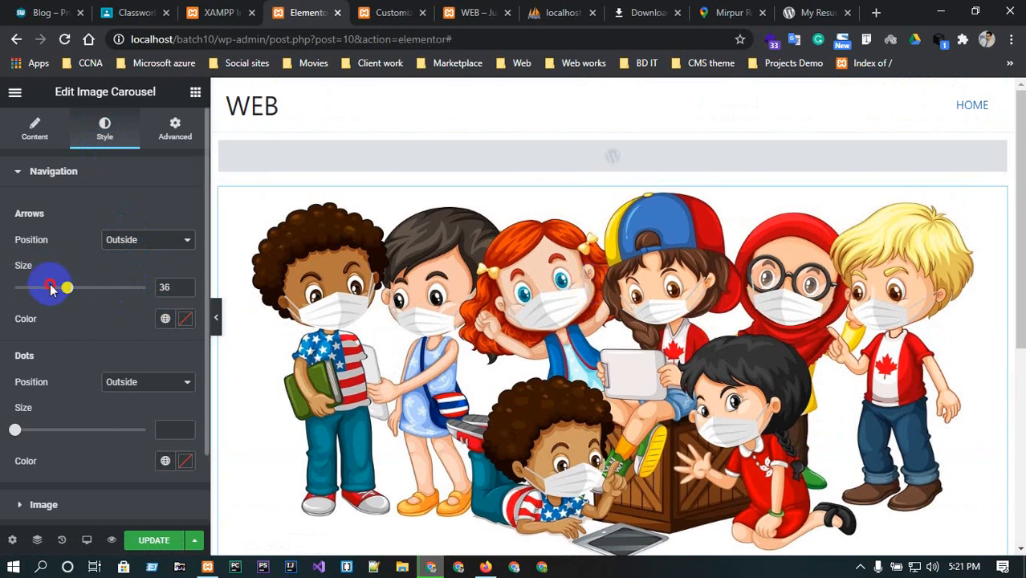
Set the carousel dots' size to 5.
left_click(161, 381)
left_click(156, 380)
scroll(116, 348, "down", 1)
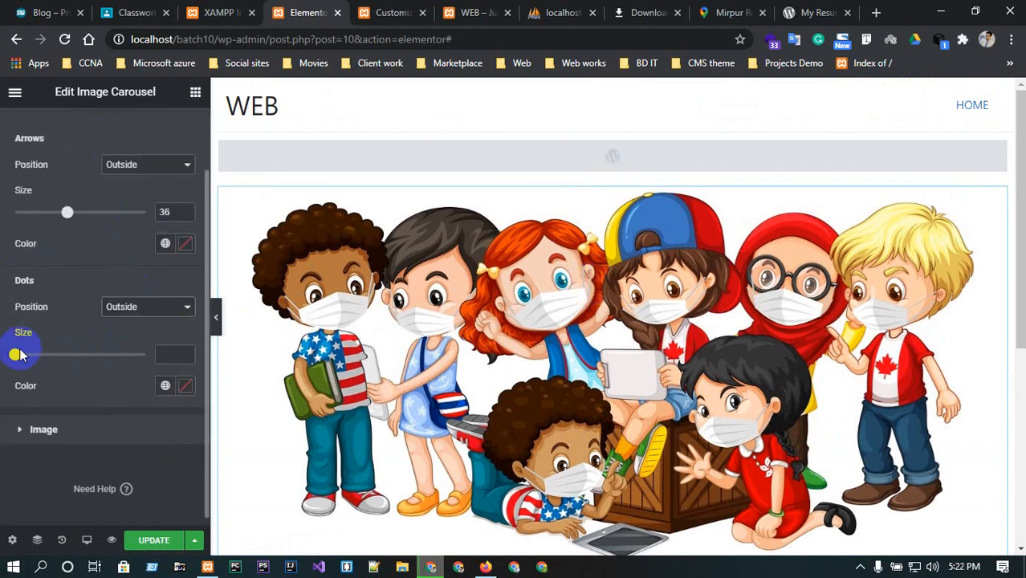
mouse_move(16, 354)
left_mouse_down()
mouse_move(102, 354)
mouse_move(16, 354)
left_mouse_up()
scroll(72, 354, "up", 1)
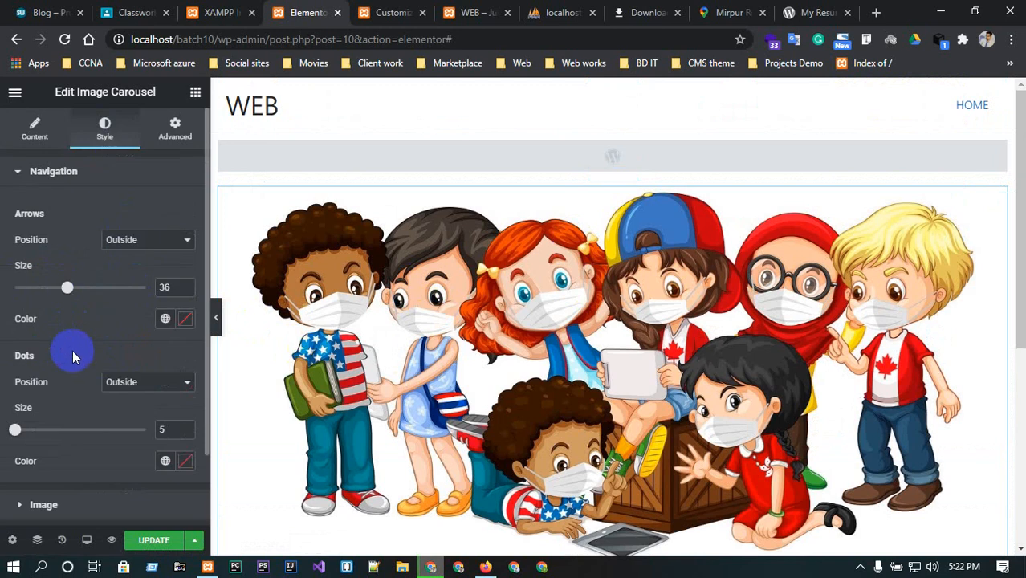
Set the carousel dots' colour to dark green #225532.
left_click(181, 461)
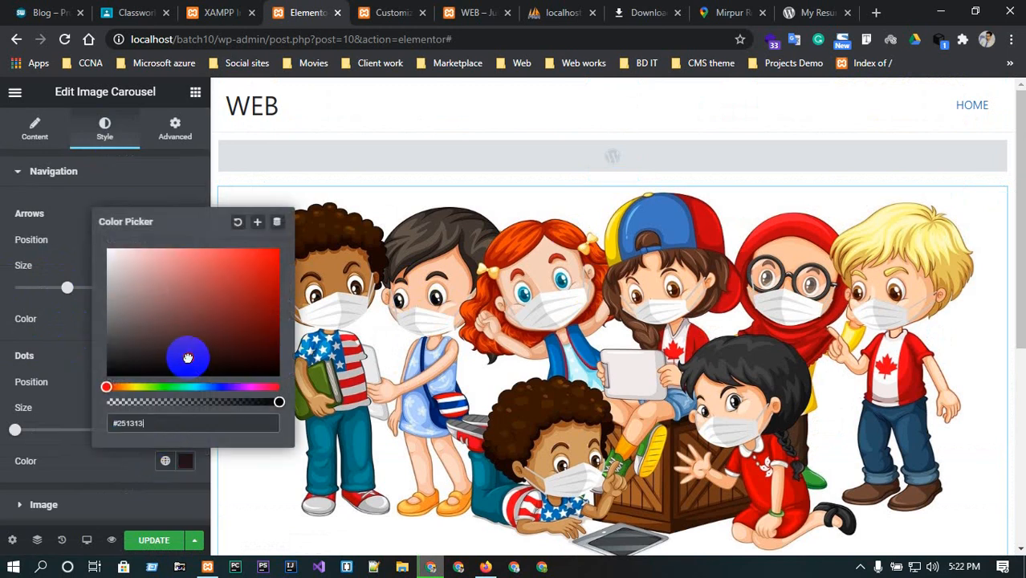
left_click_drag(187, 357, 210, 333)
left_click(175, 387)
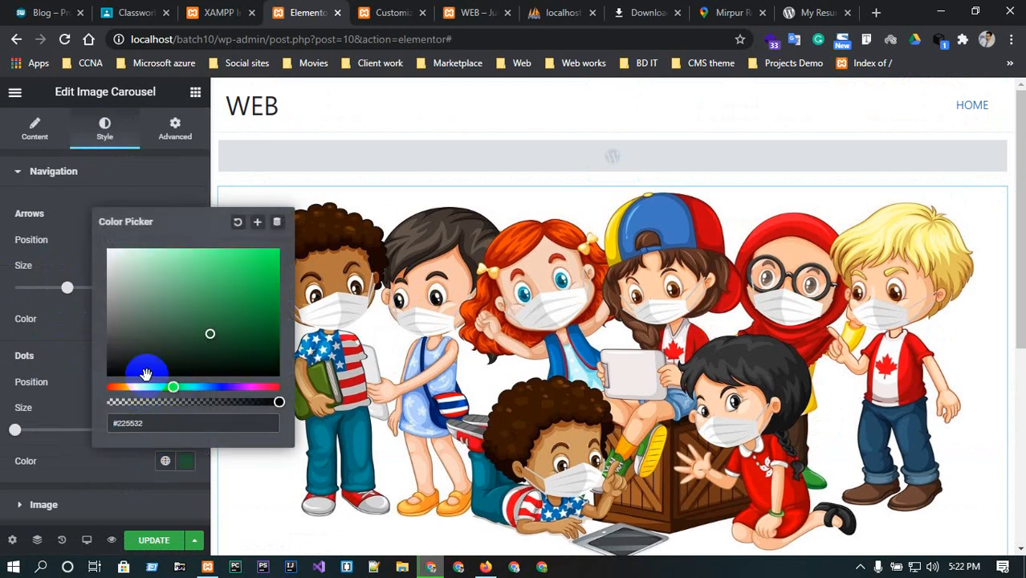
left_click(146, 167)
Review the carousel's content settings and its image gallery without changing them.
left_click(29, 173)
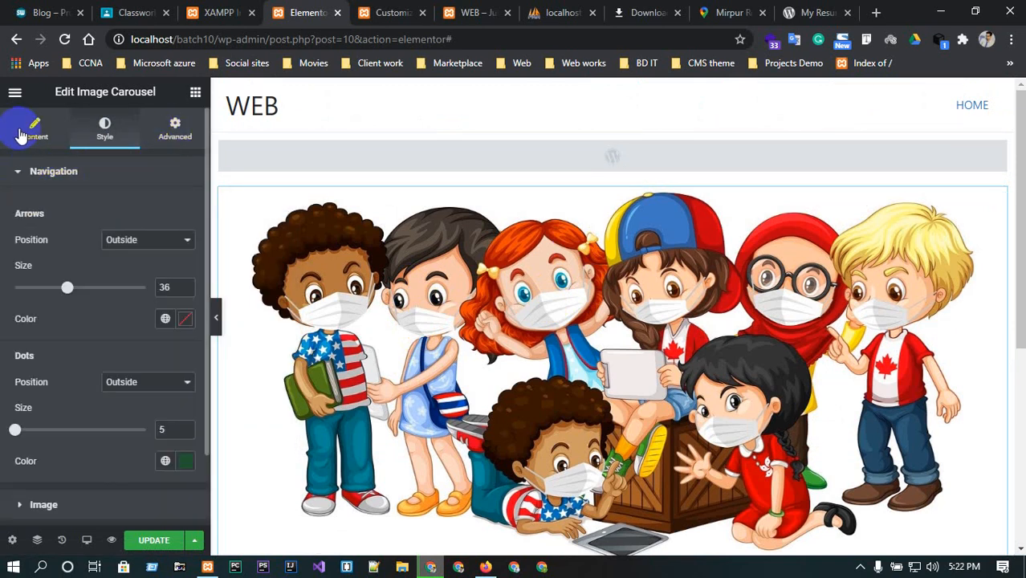
left_click(22, 133)
left_click(22, 169)
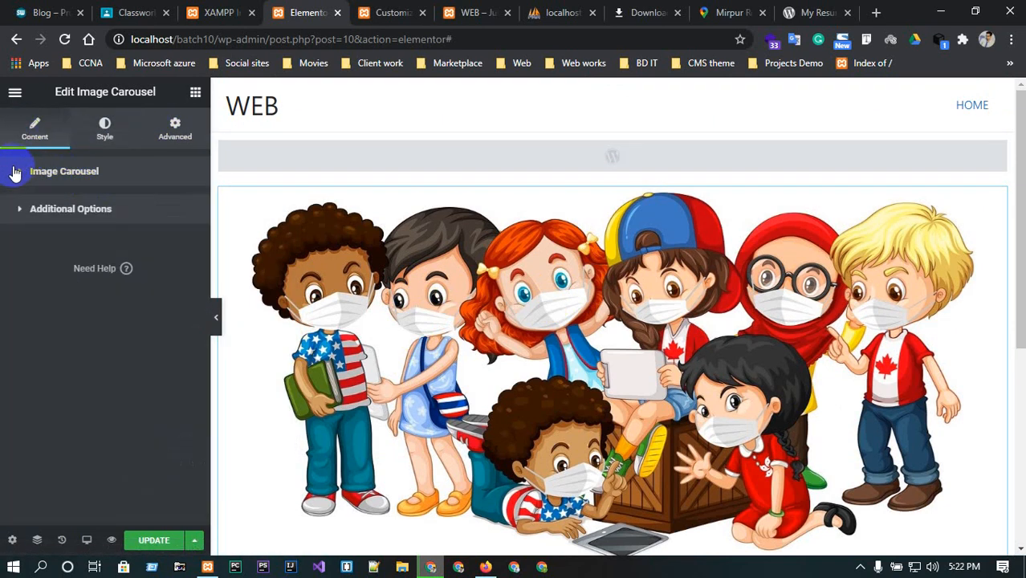
left_click(11, 169)
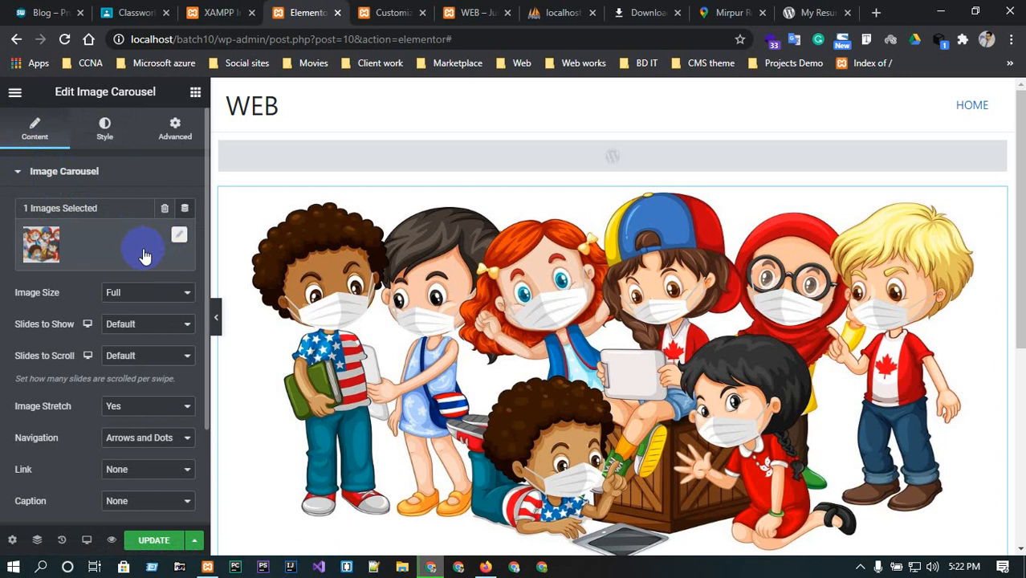
left_click(178, 238)
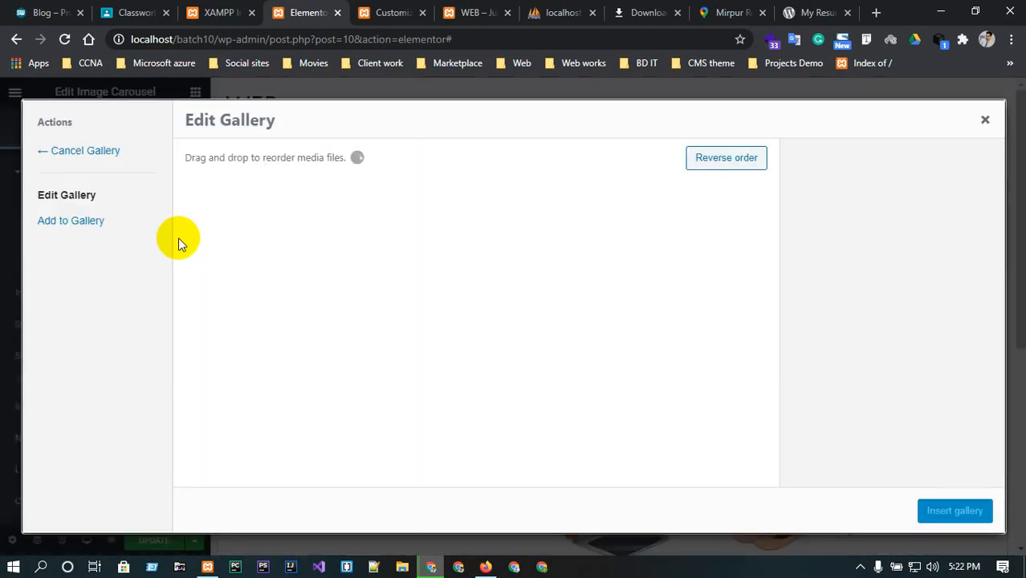
left_click(984, 121)
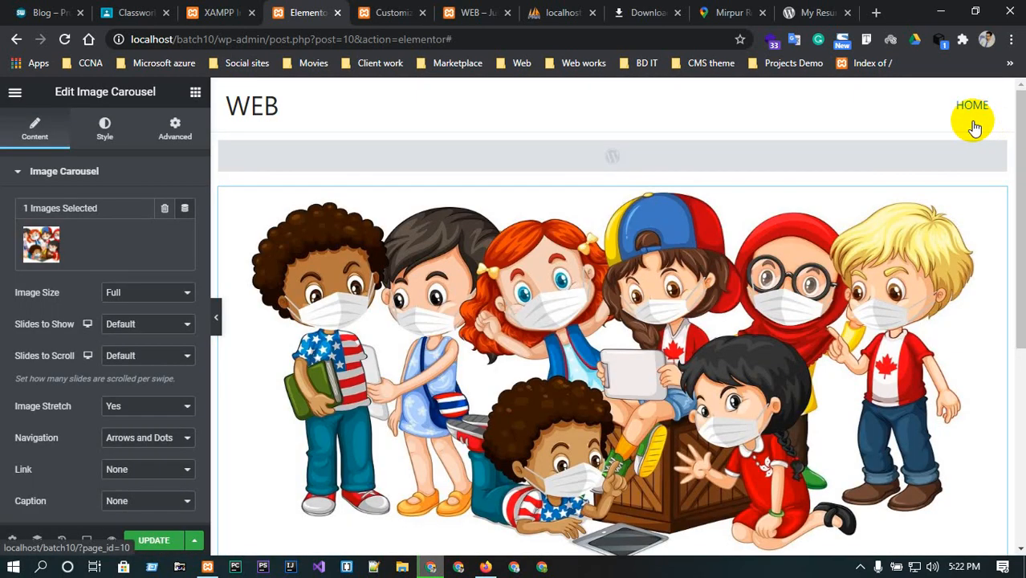
scroll(166, 365, "down", 2)
scroll(166, 366, "up", 2)
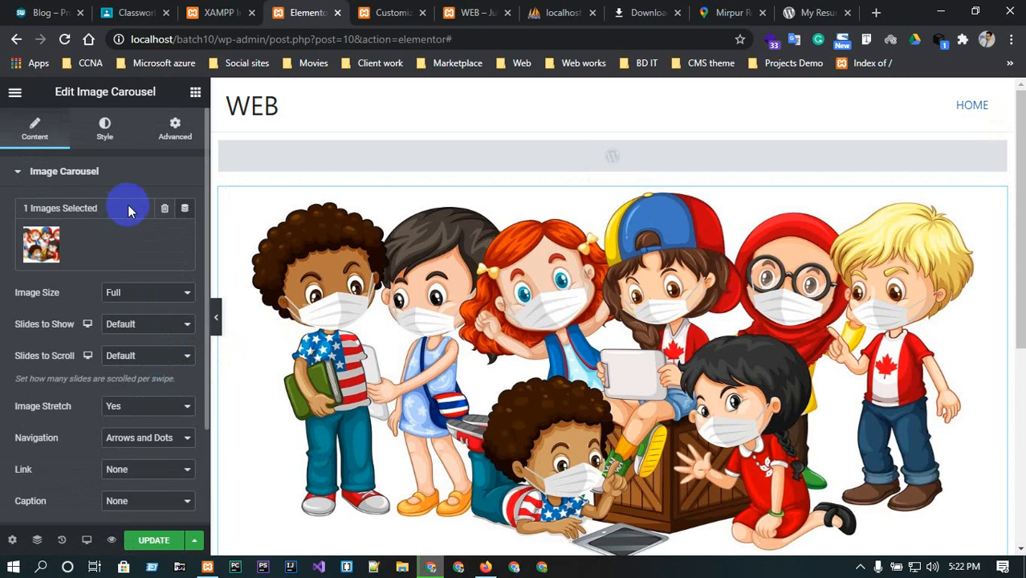
Set the carousel's margin to 60 px on all sides and unlink the margin values.
left_click(103, 130)
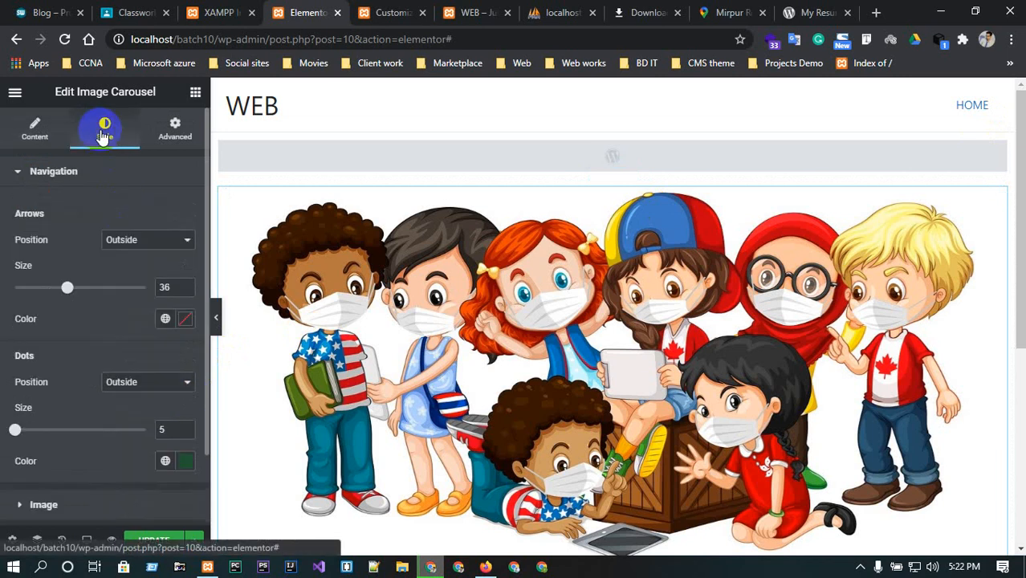
left_click(179, 130)
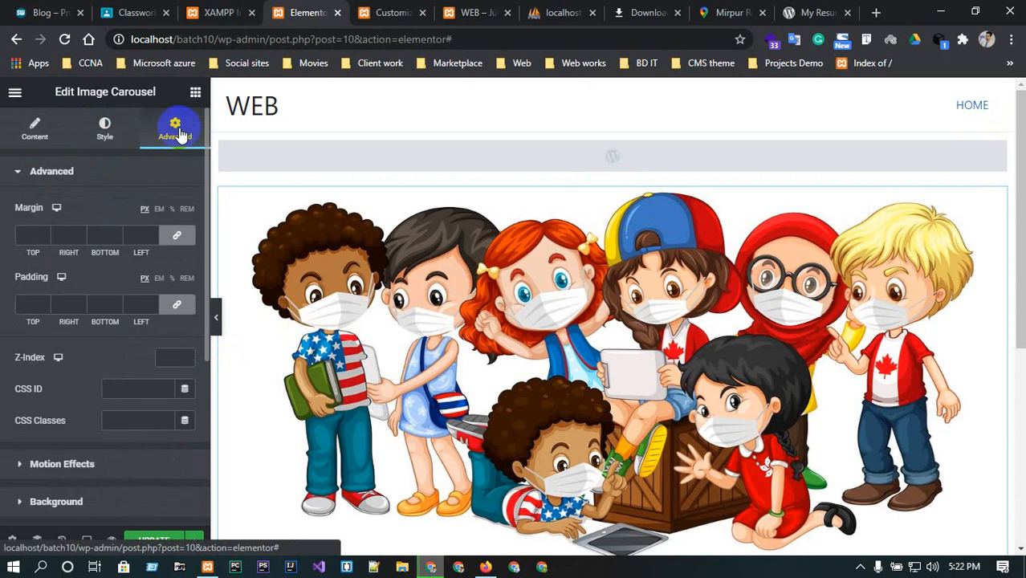
left_click(54, 230)
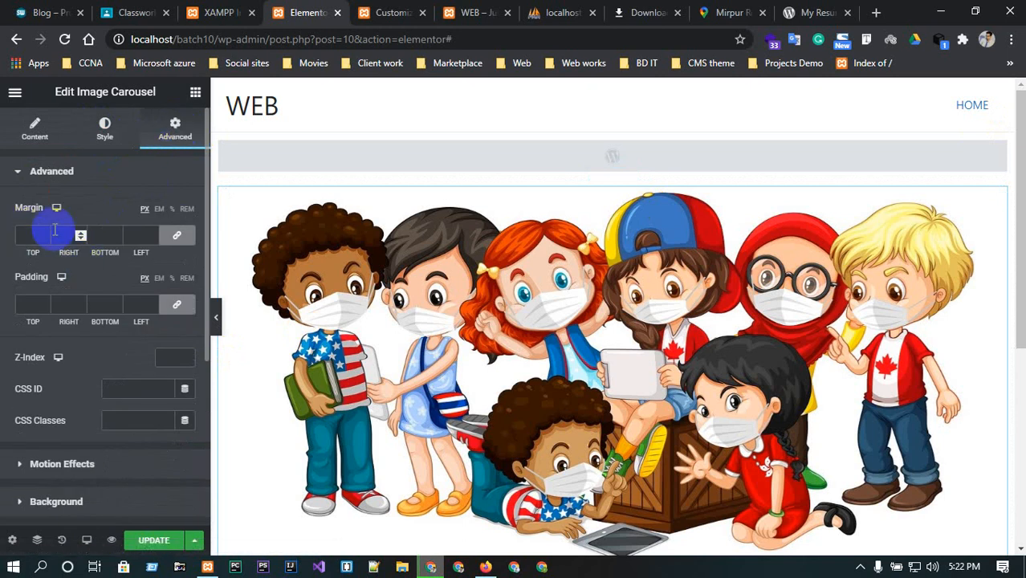
type("9")
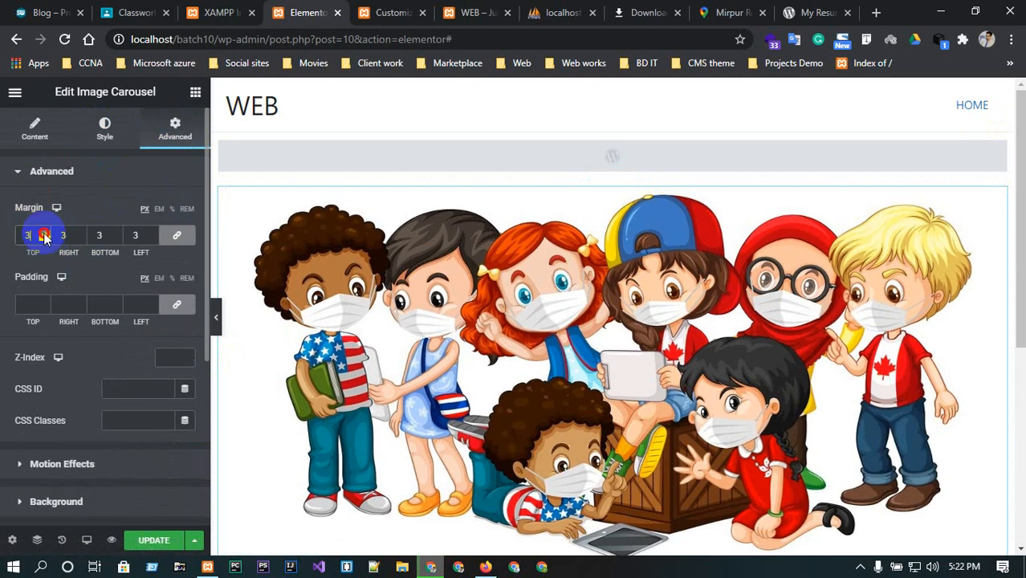
left_click(45, 235)
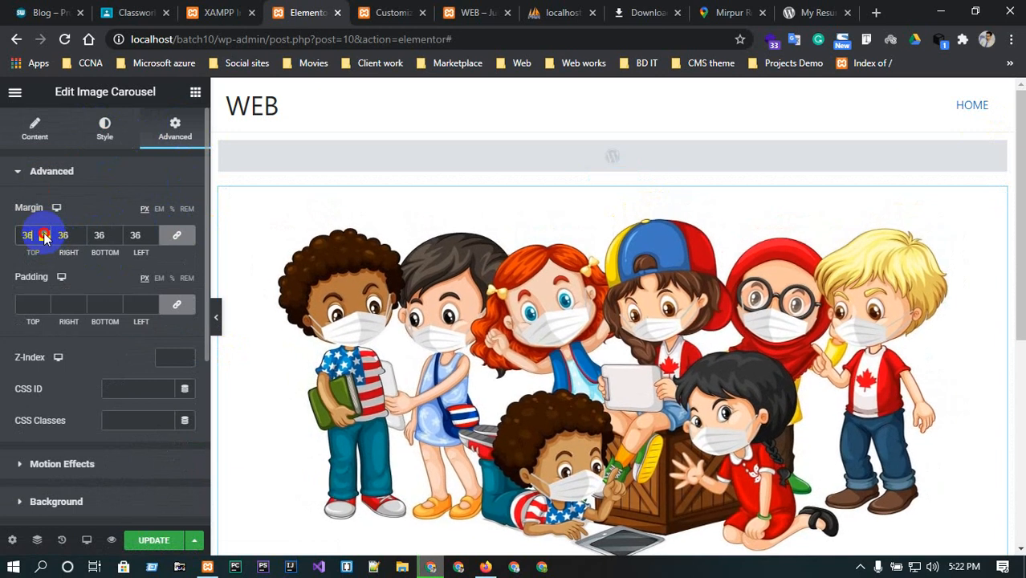
left_click_drag(45, 234, 45, 234)
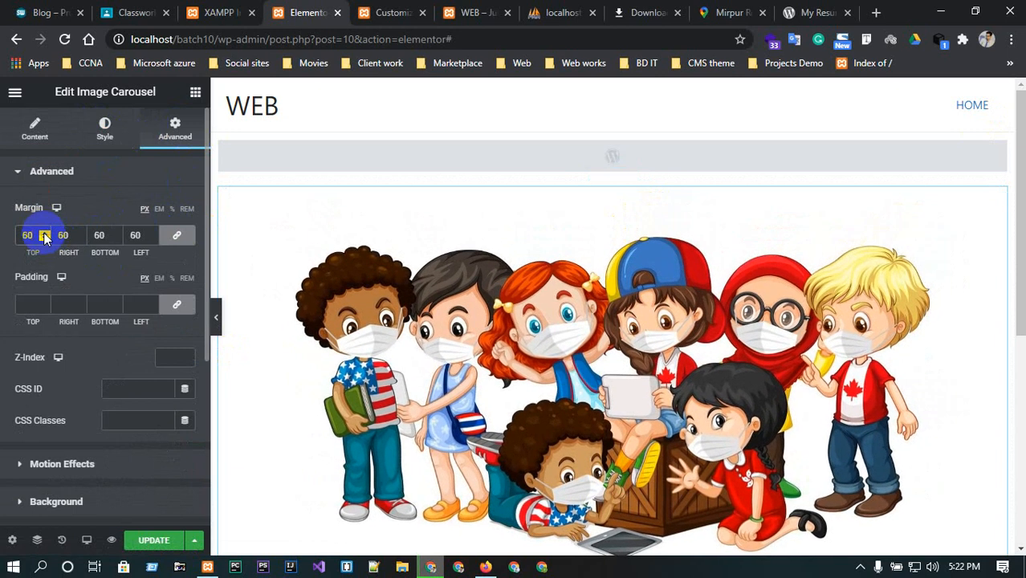
left_click(175, 235)
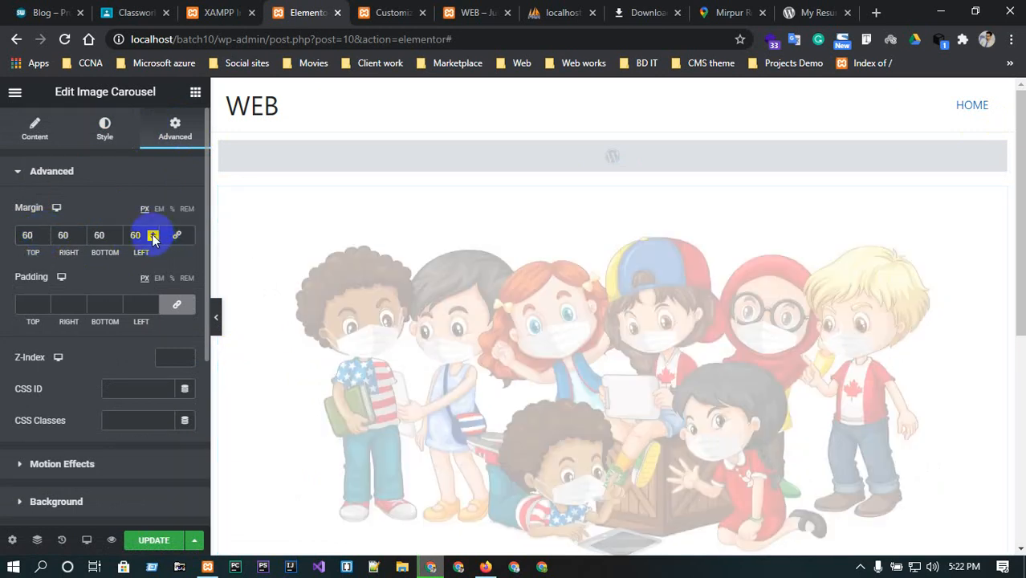
Set the carousel's top margin to 97 and left margin to 61, and its top padding to 40 px.
left_click(152, 236)
double_click(41, 233)
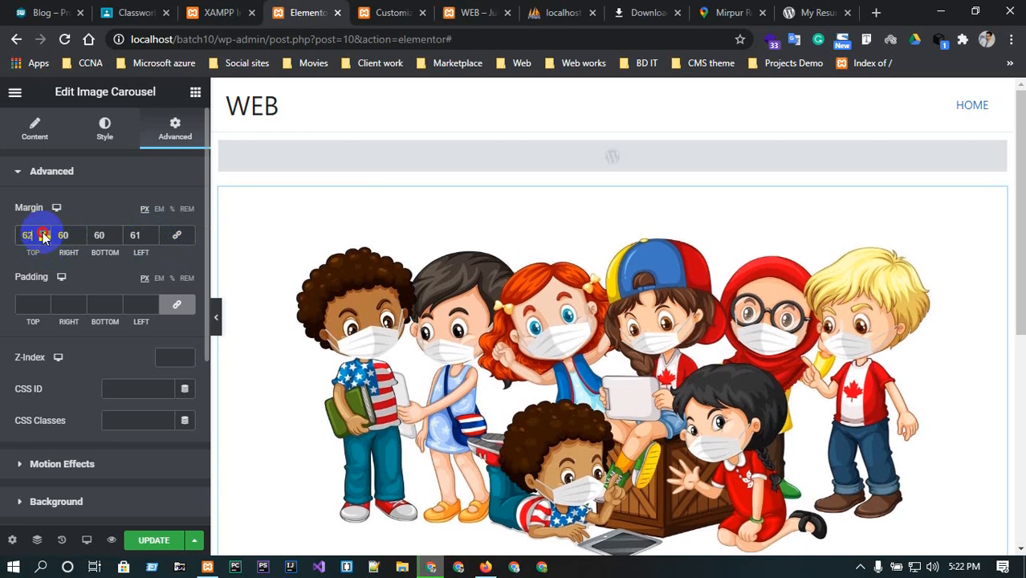
left_click_drag(44, 234, 44, 235)
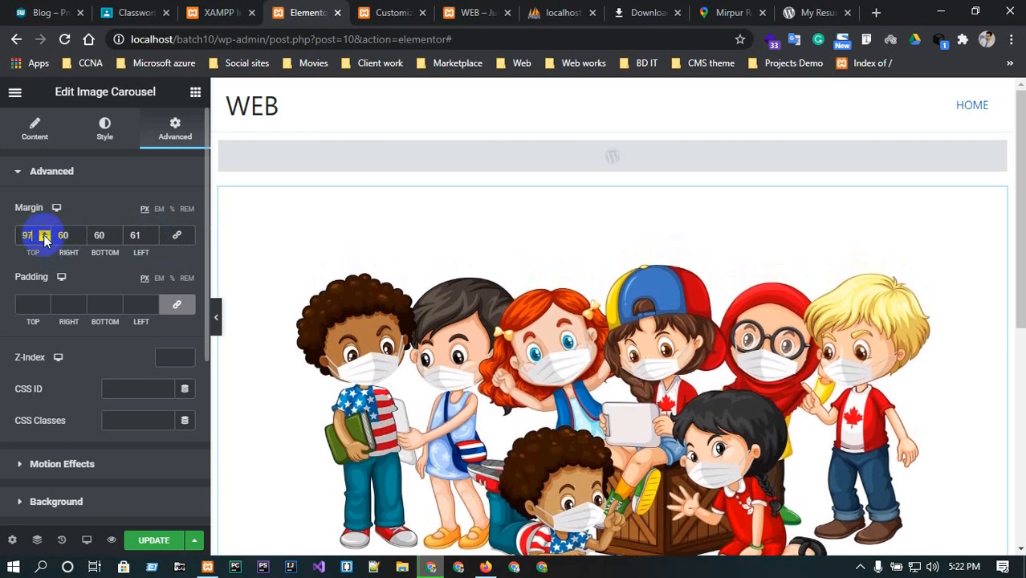
left_click(177, 302)
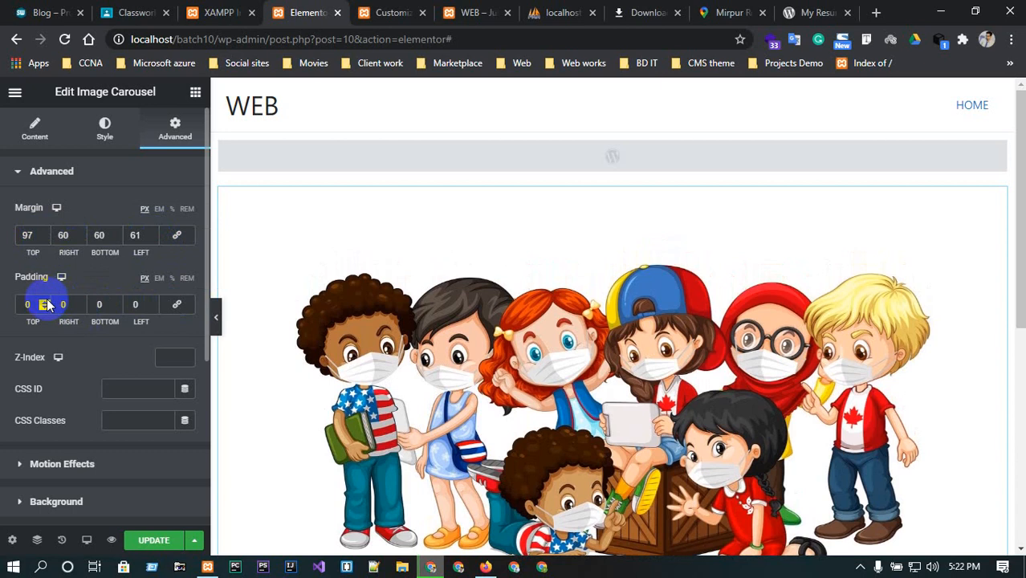
left_click_drag(46, 304, 45, 304)
Add a two-column section below the carousel and place a Heading widget in its left column.
scroll(399, 321, "down", 2)
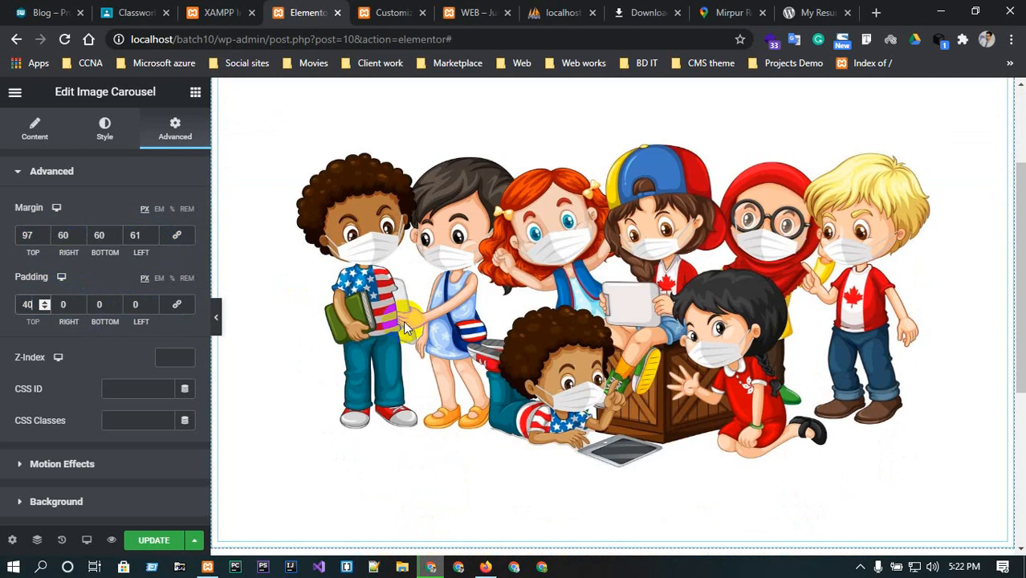
scroll(409, 321, "down", 4)
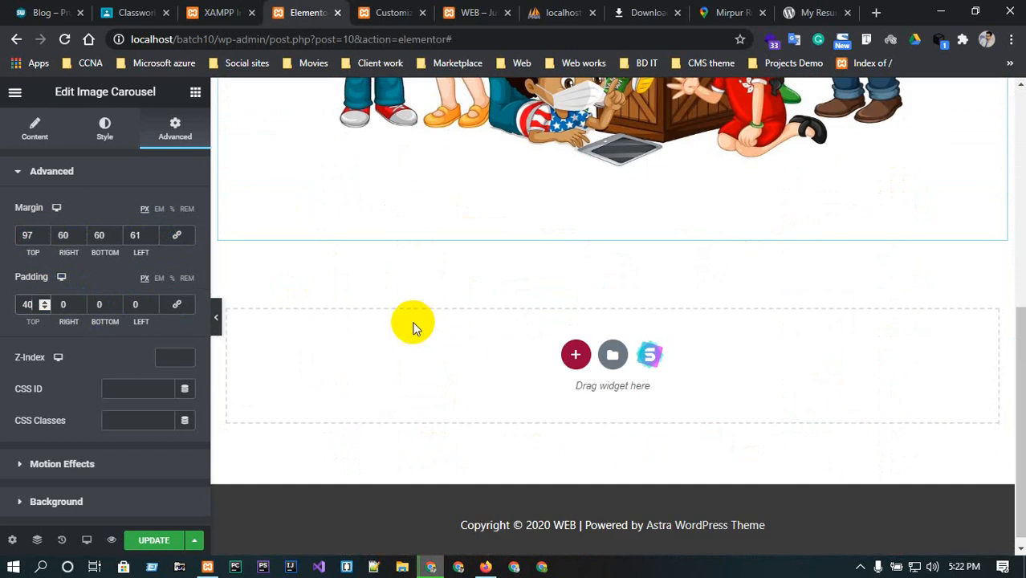
scroll(413, 328, "up", 1)
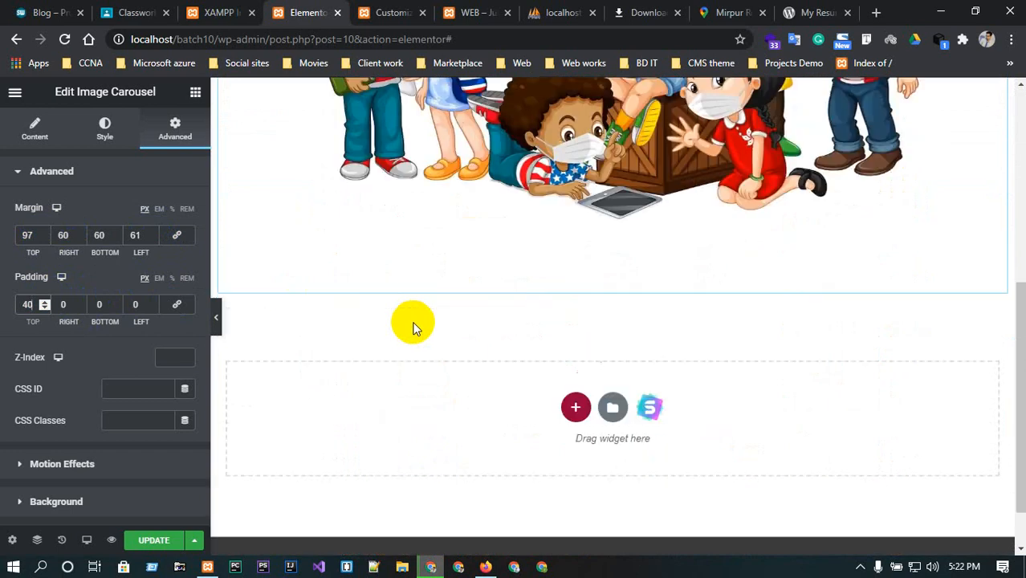
scroll(413, 327, "down", 1)
left_click(575, 354)
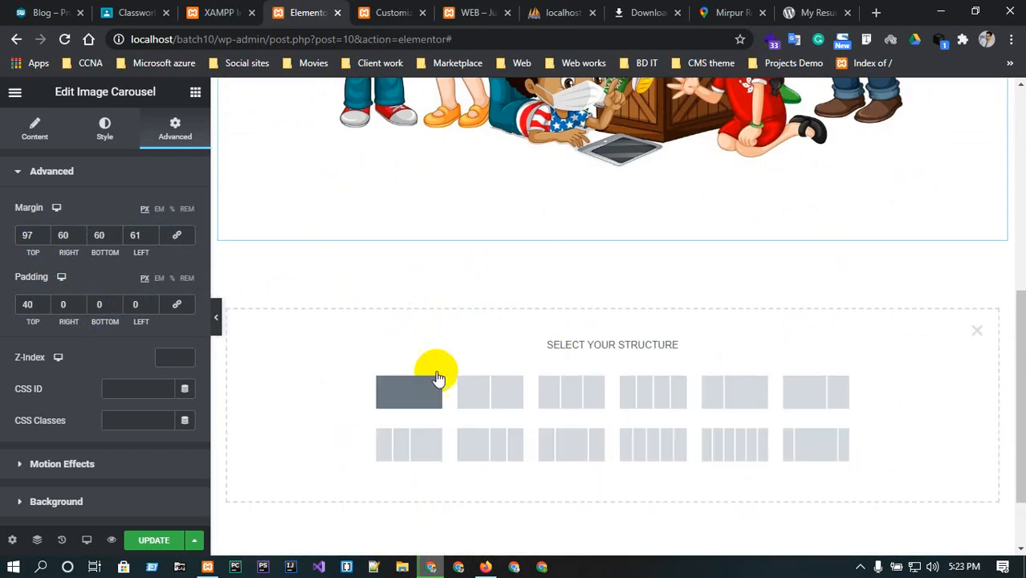
left_click(472, 390)
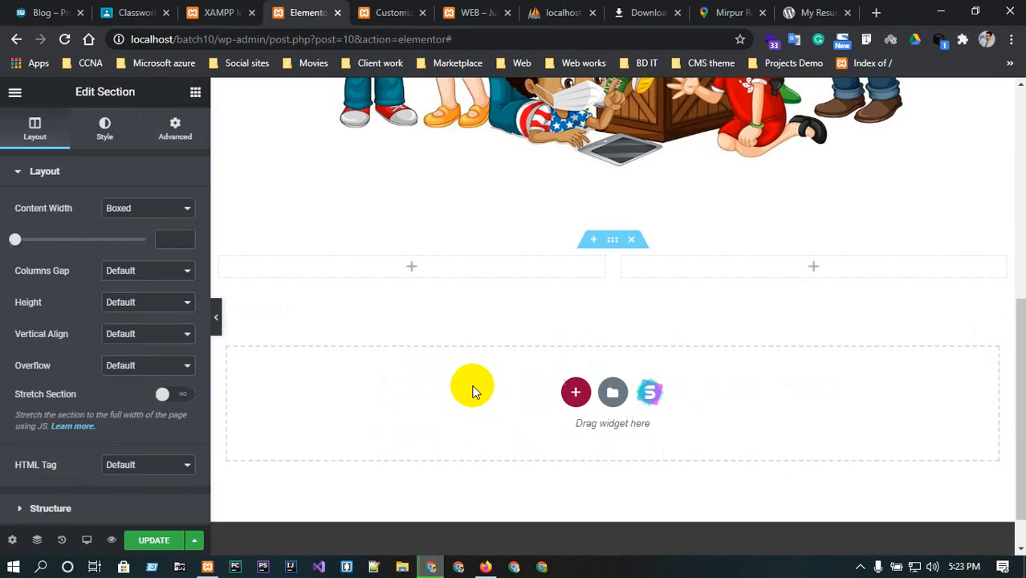
left_click(411, 271)
left_click_drag(193, 217, 410, 269)
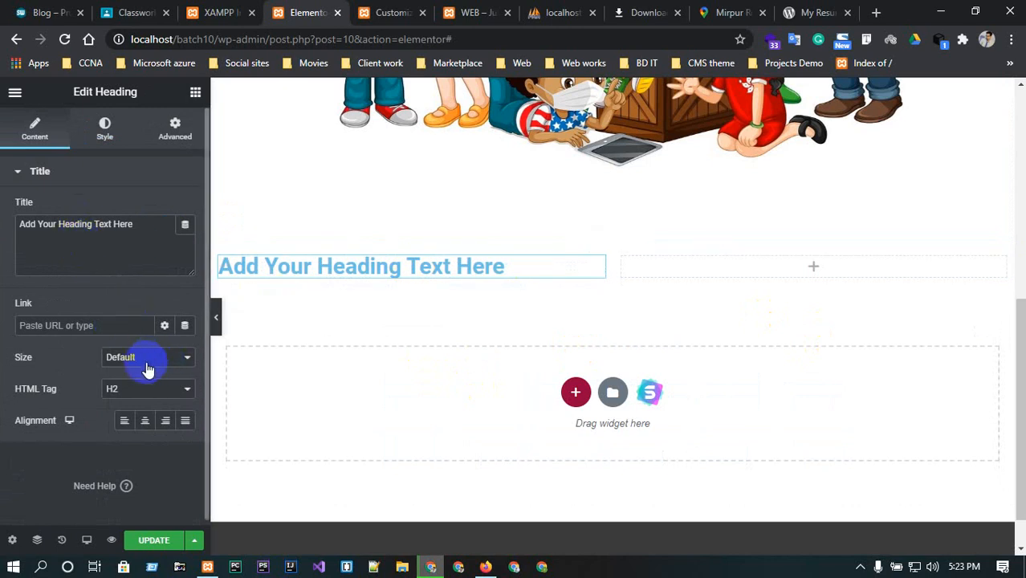
Set the heading's HTML tag to H1 and its size to XXL.
left_click(150, 388)
left_click(133, 404)
left_click(145, 360)
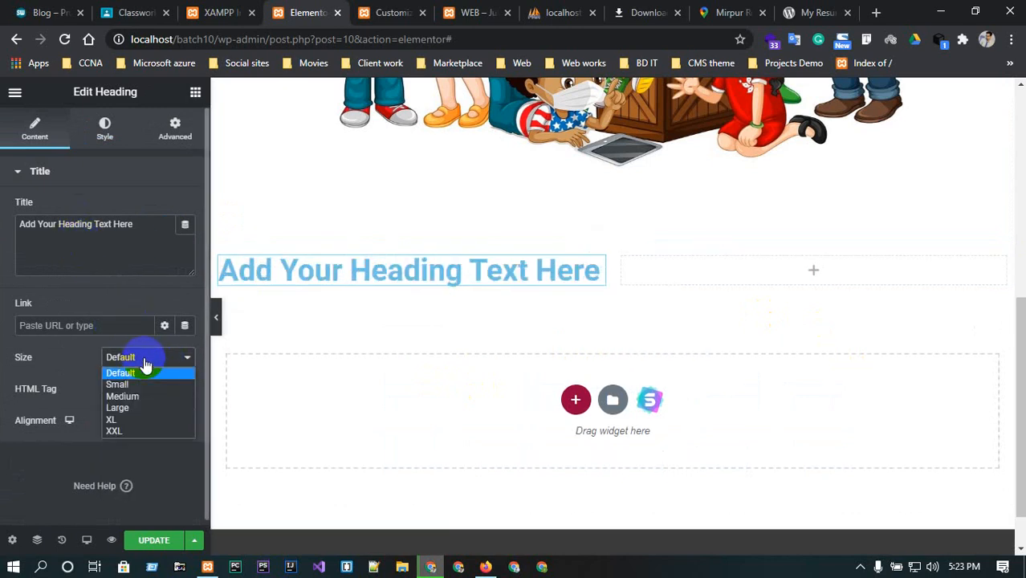
left_click(131, 407)
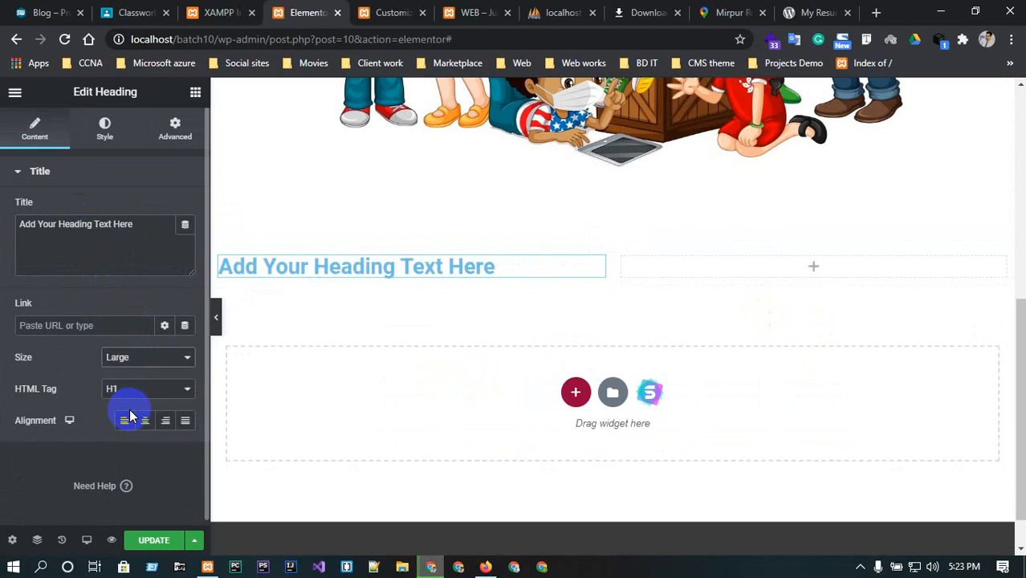
left_click(137, 360)
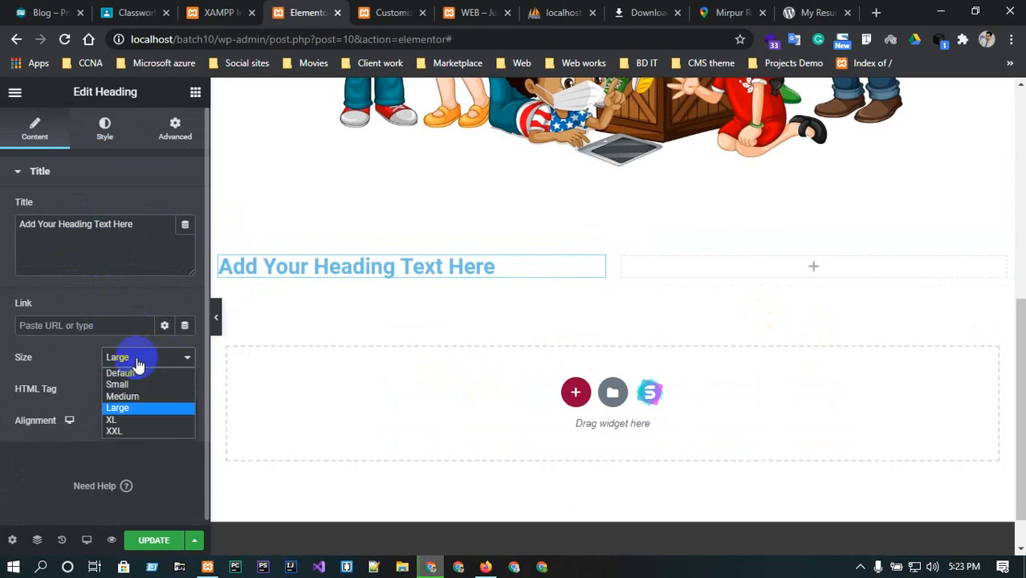
left_click(138, 429)
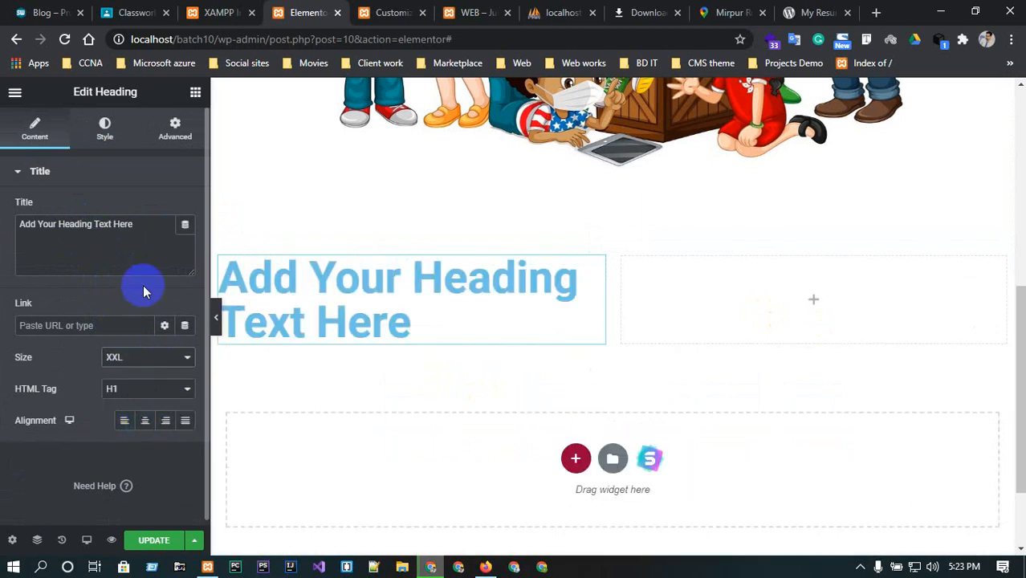
Change the heading title to WELCOME and centre-align it.
left_click_drag(138, 224, 2, 205)
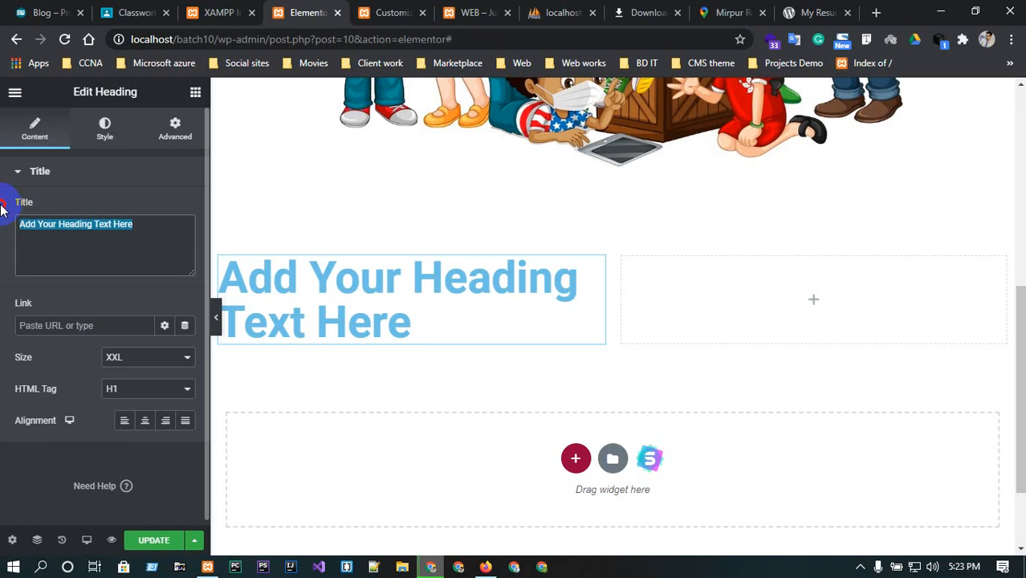
type("WELCOME")
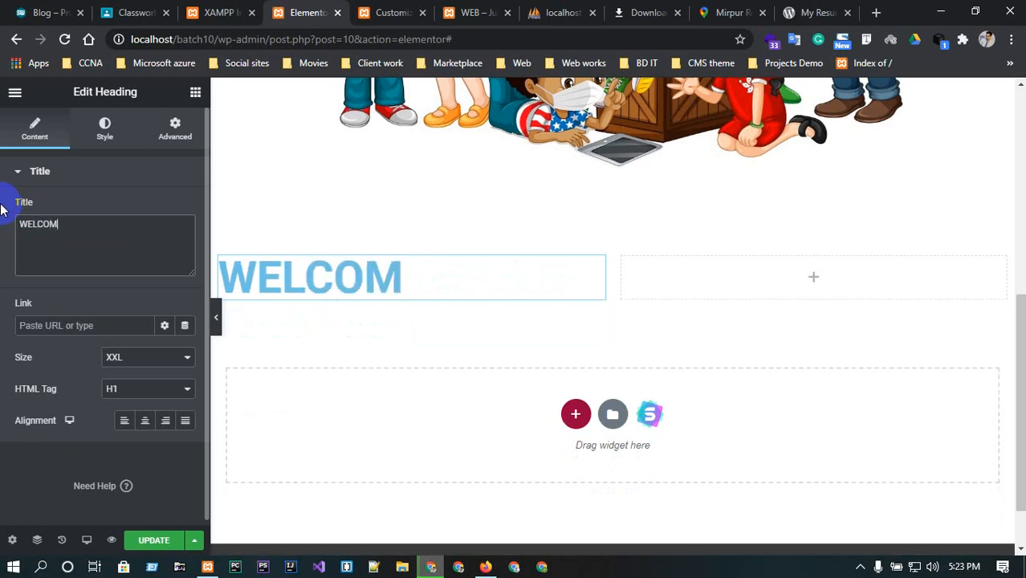
left_click(147, 421)
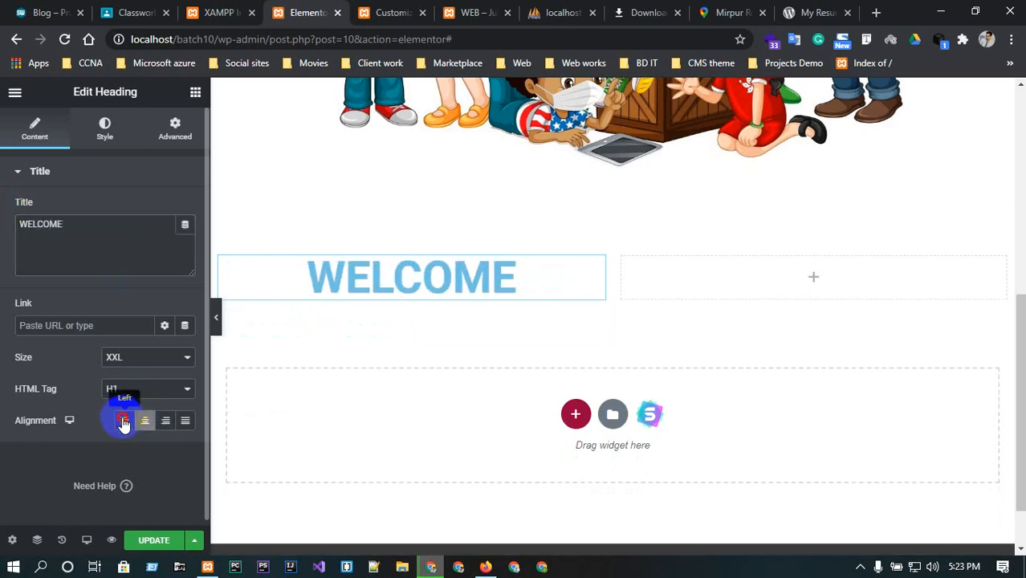
left_click(125, 420)
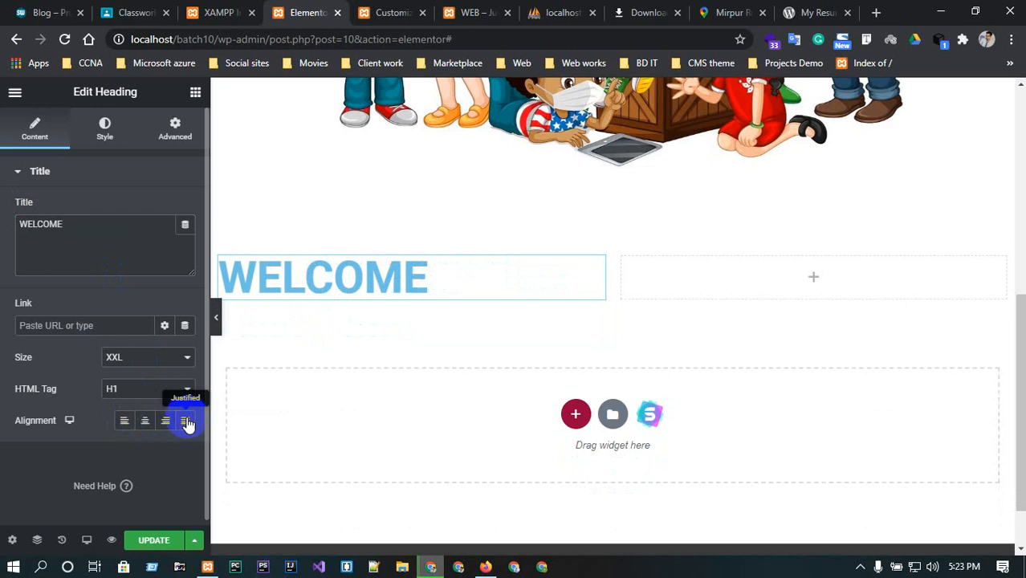
left_click(146, 421)
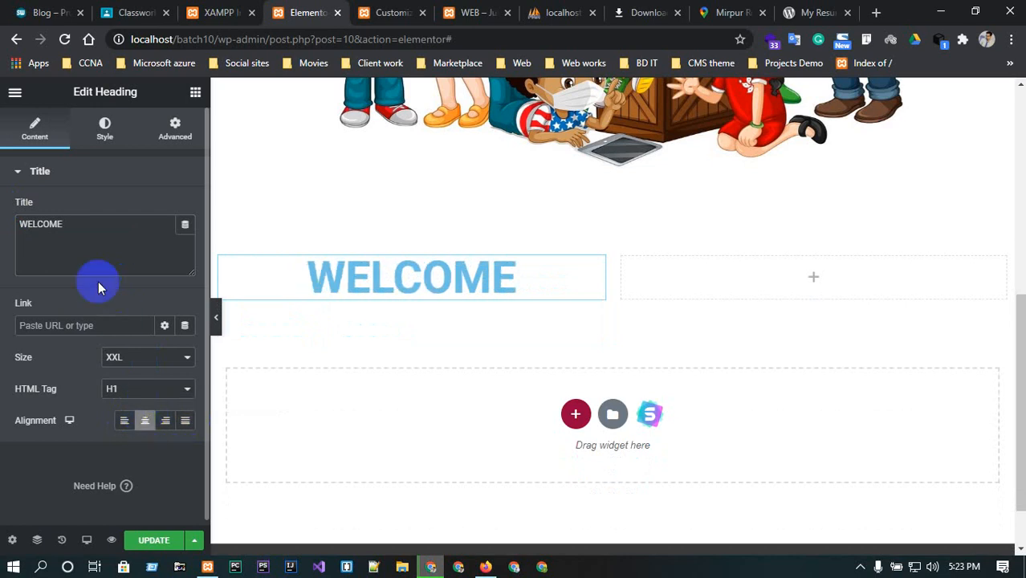
Set the heading's text colour to #142830.
left_click(107, 129)
left_click(184, 209)
left_click_drag(202, 320, 207, 365)
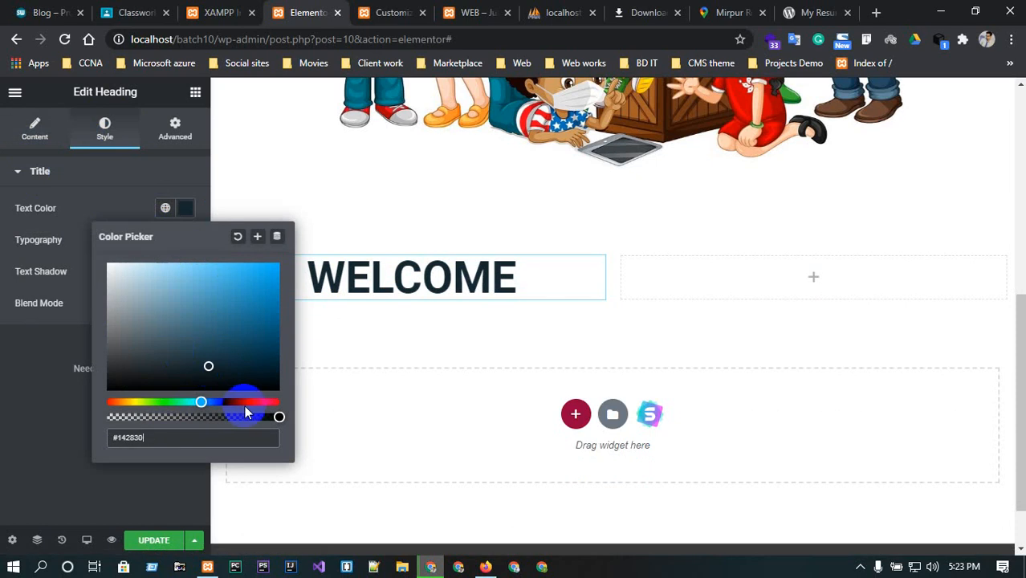
Set the heading typography to the Rubik font family at size 83 px.
left_click(40, 239)
left_click(184, 243)
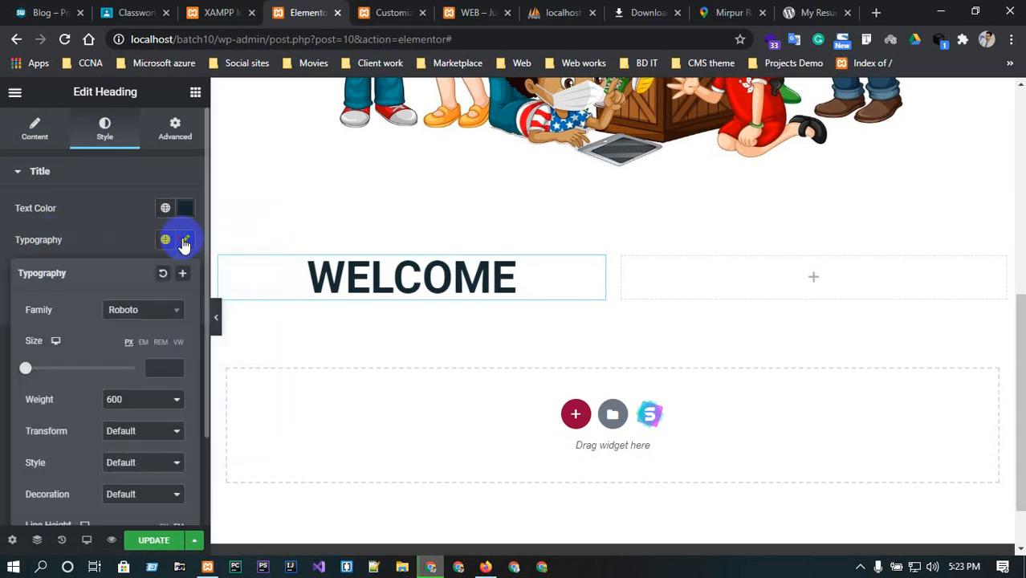
left_click(156, 309)
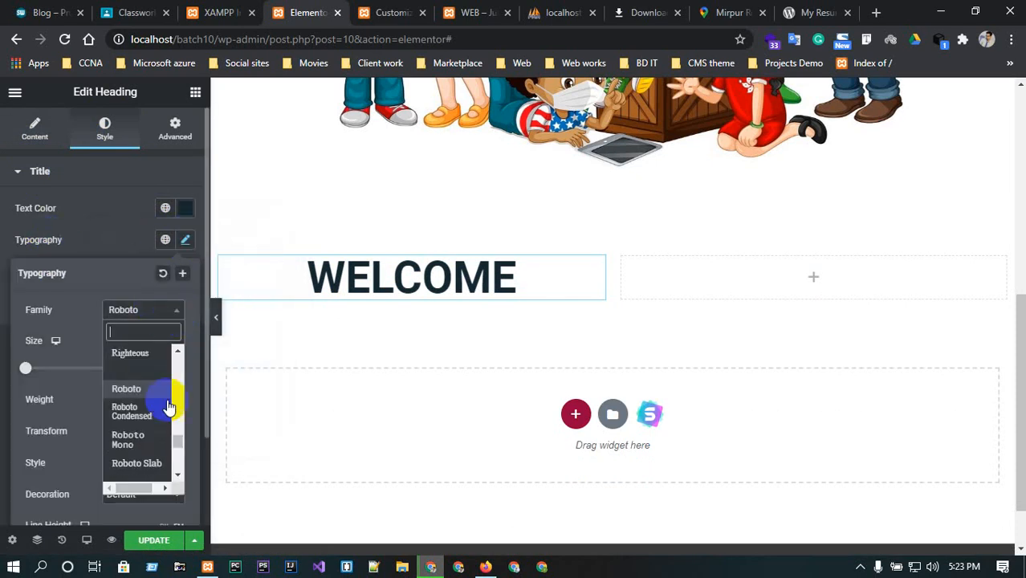
scroll(144, 438, "down", 3)
left_click(128, 417)
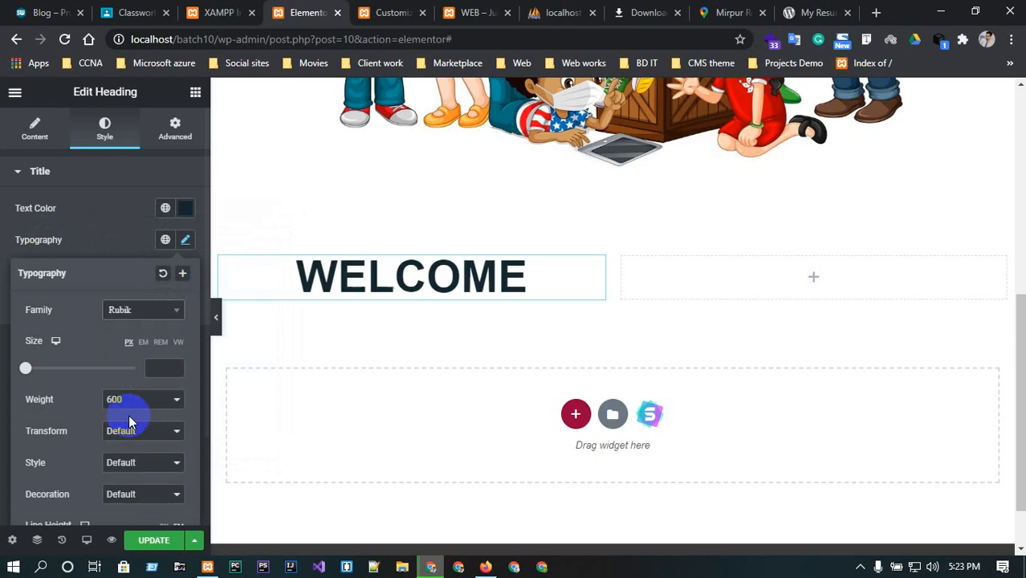
left_click(172, 367)
type("10")
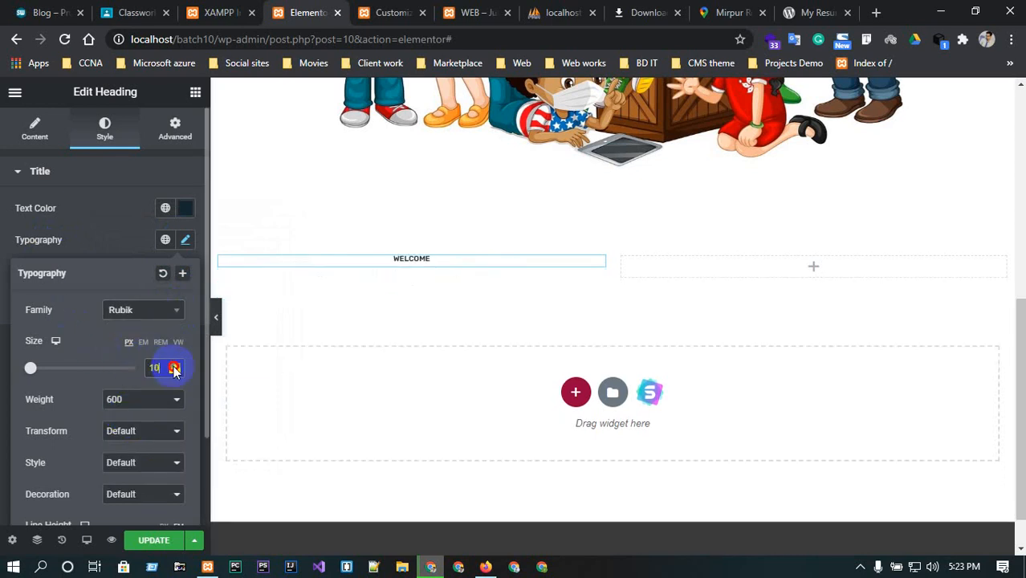
left_click(175, 366)
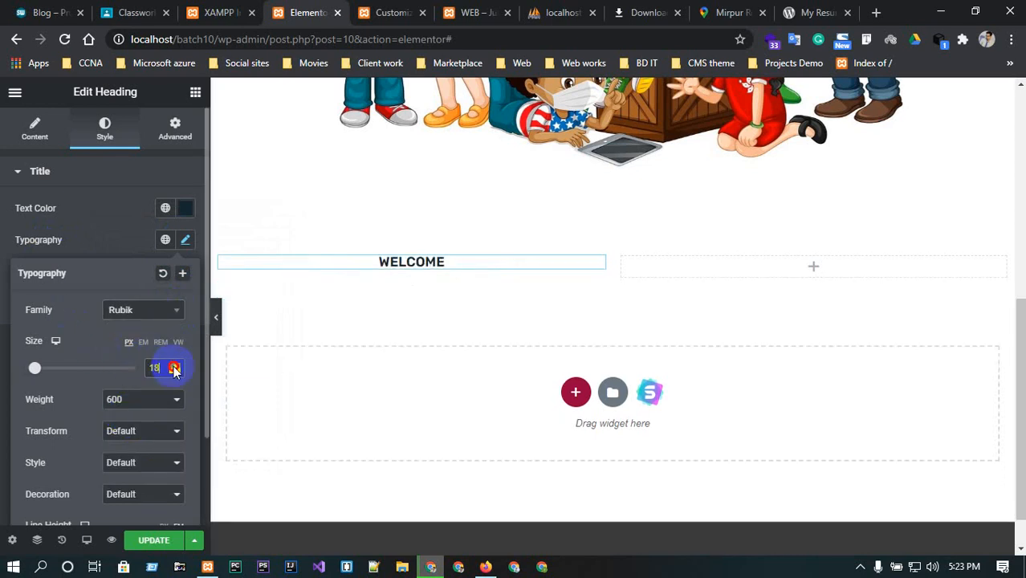
left_click_drag(174, 368, 175, 369)
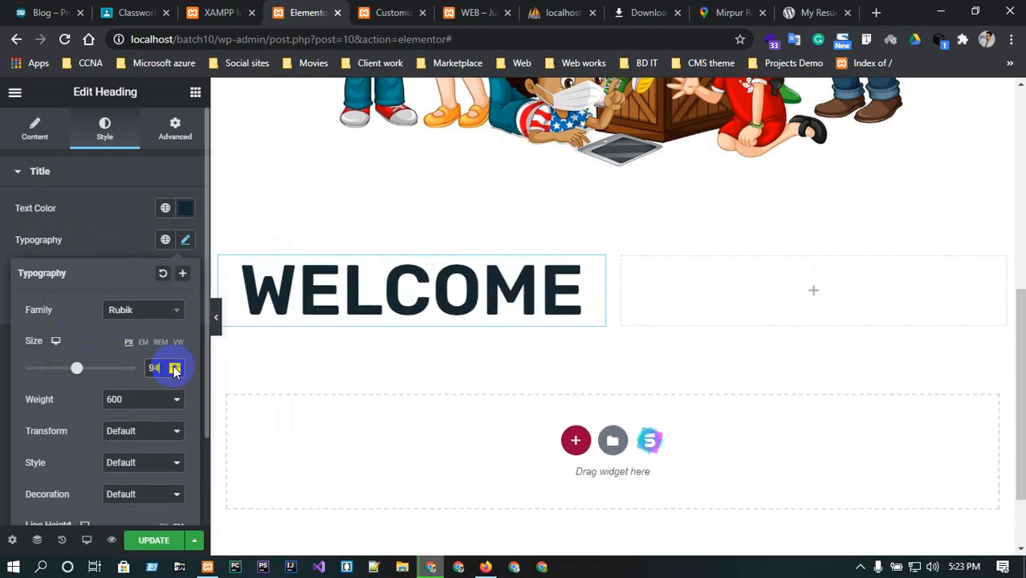
left_click(174, 372)
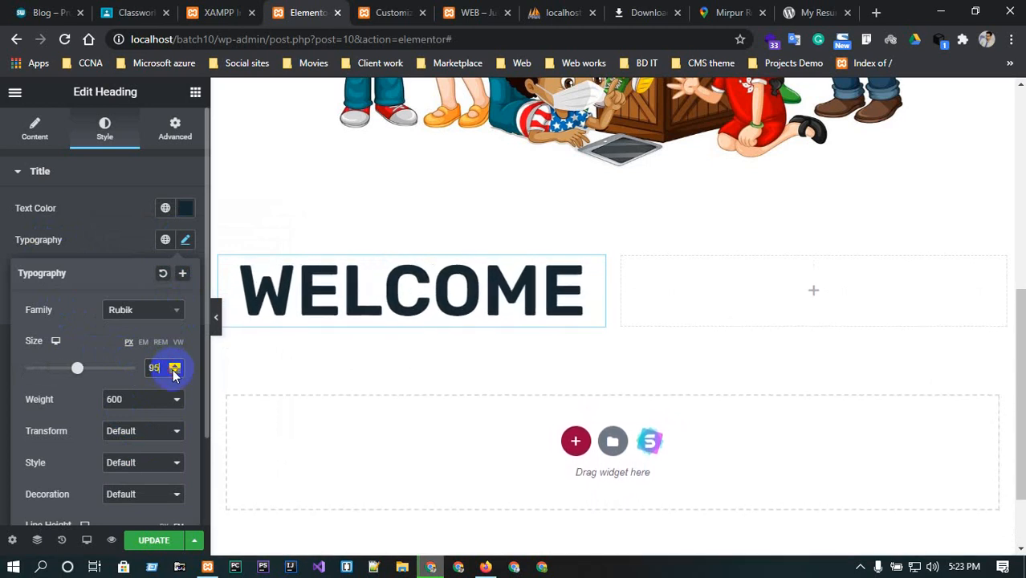
left_click_drag(175, 372, 174, 372)
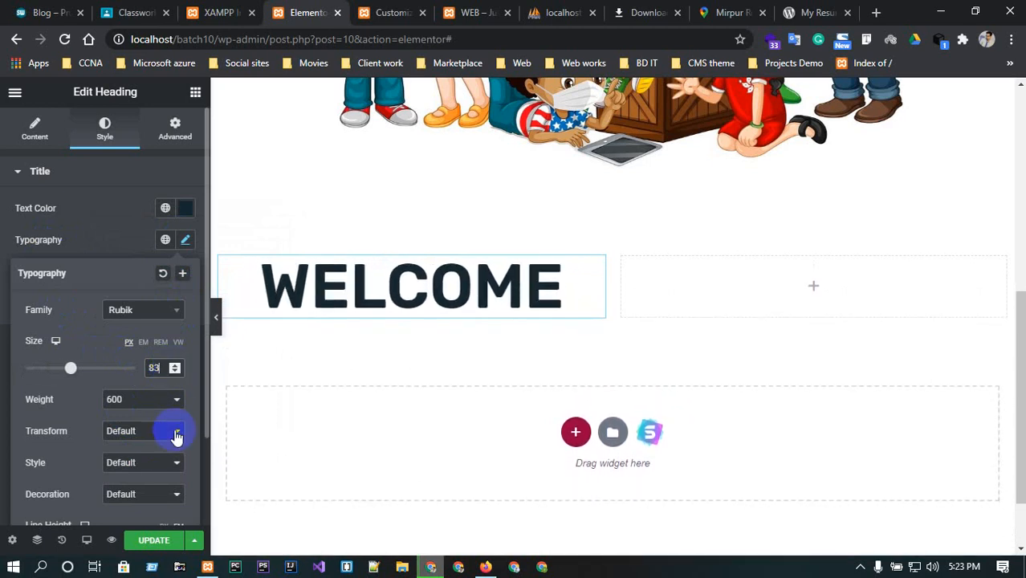
Set the heading's text transform to Uppercase and its font style to Italic.
left_click(174, 433)
left_click(155, 472)
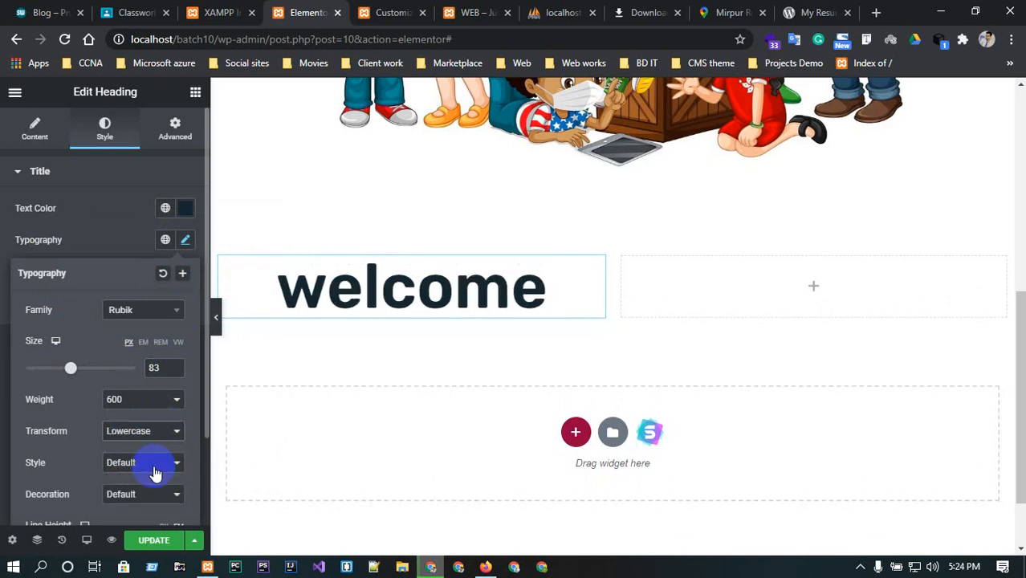
left_click(145, 431)
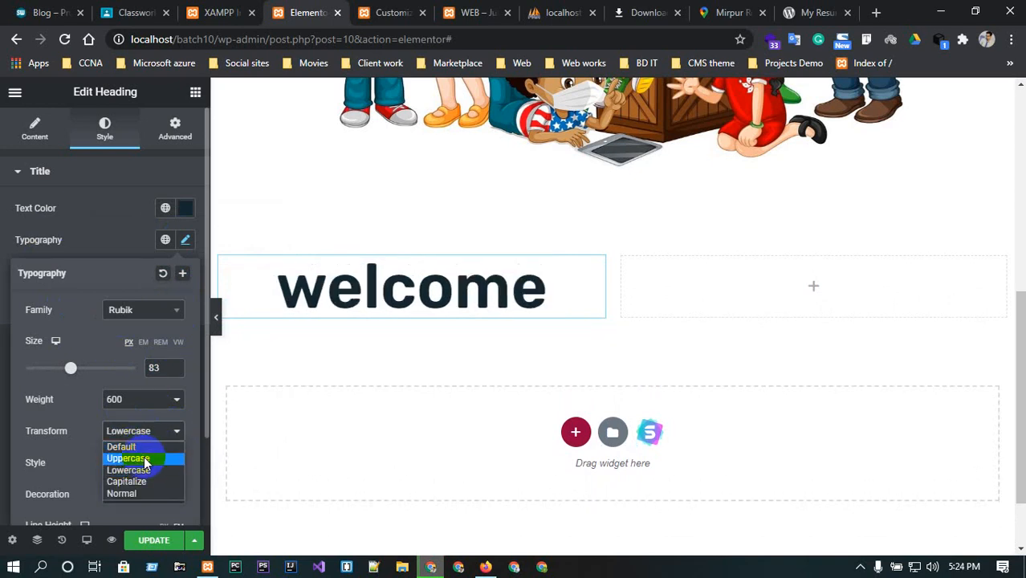
left_click(145, 461)
left_click(146, 462)
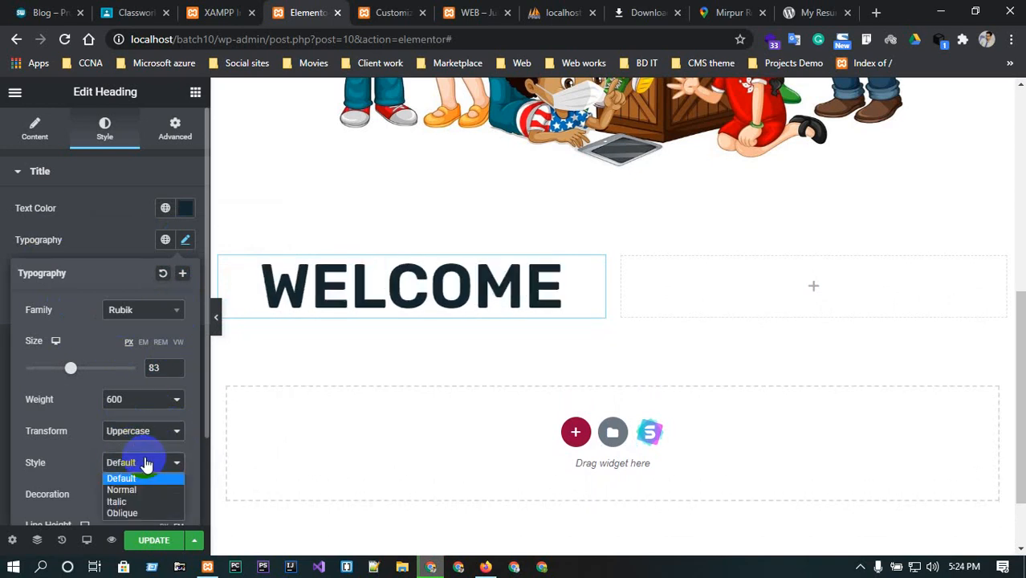
left_click(139, 501)
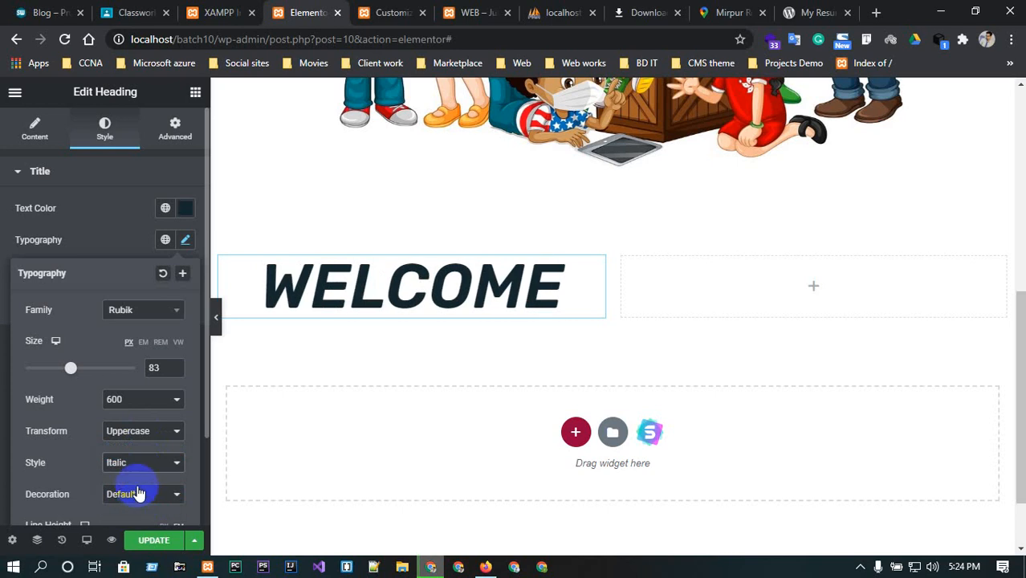
left_click(139, 493)
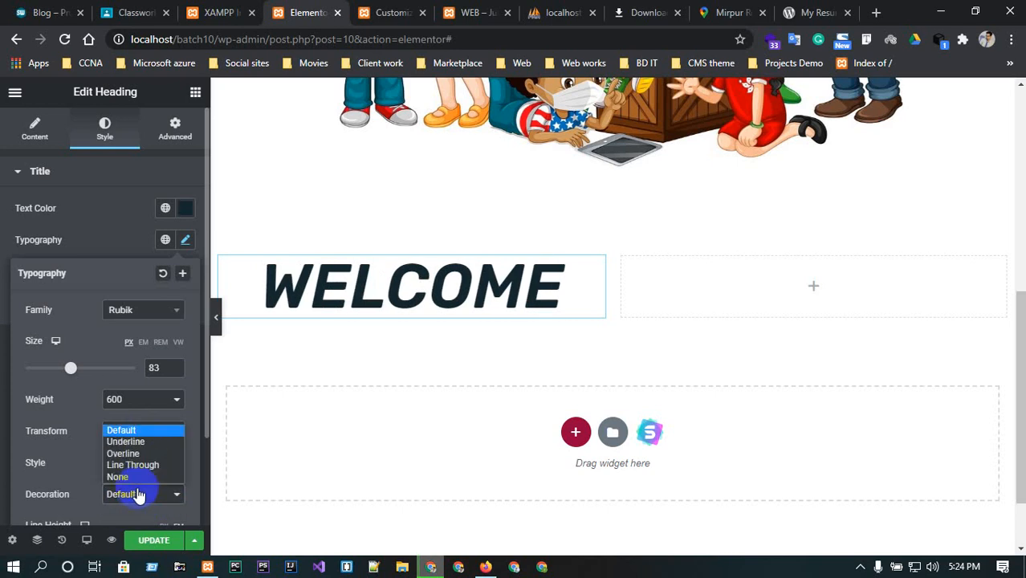
left_click(131, 443)
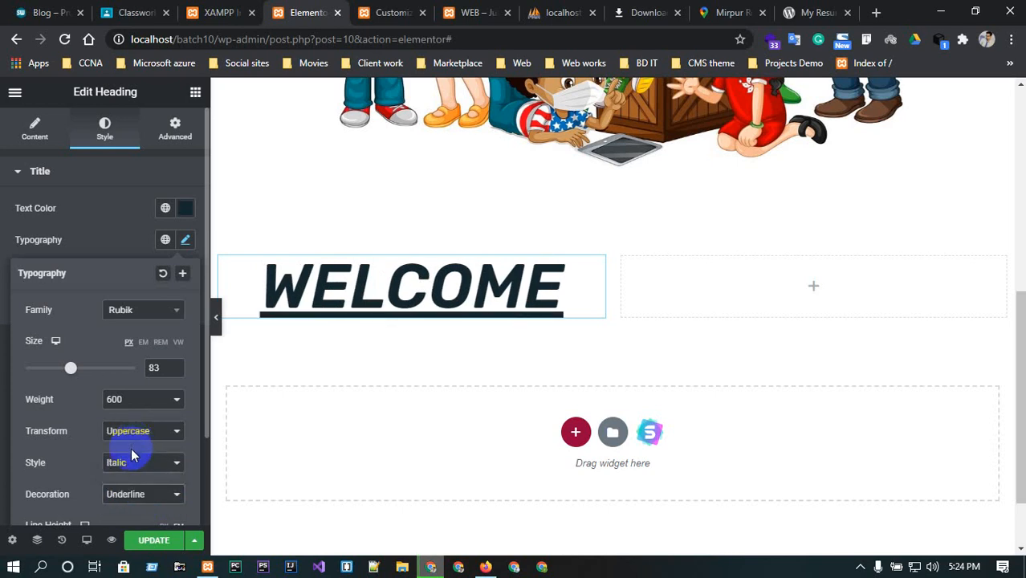
left_click(152, 493)
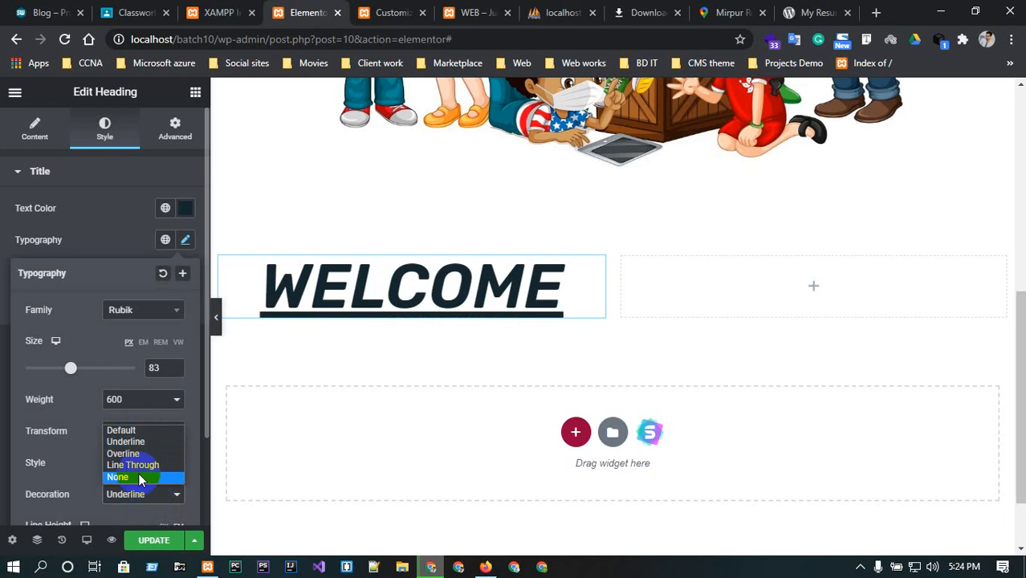
left_click(123, 432)
scroll(163, 393, "down", 2)
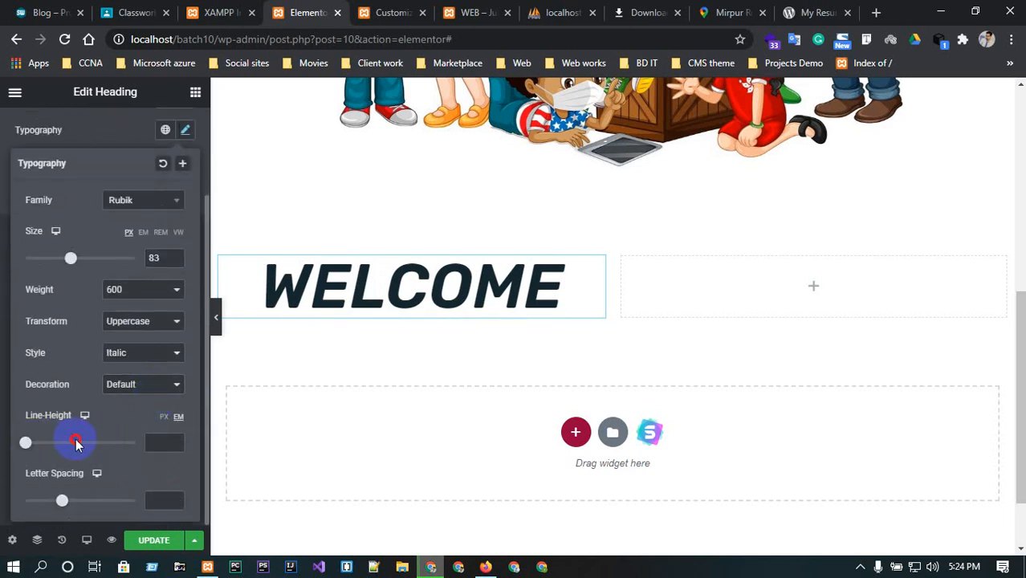
Set the heading's line height to 2.7 and letter spacing to -1.3, then save the page.
left_click_drag(27, 451, 55, 447)
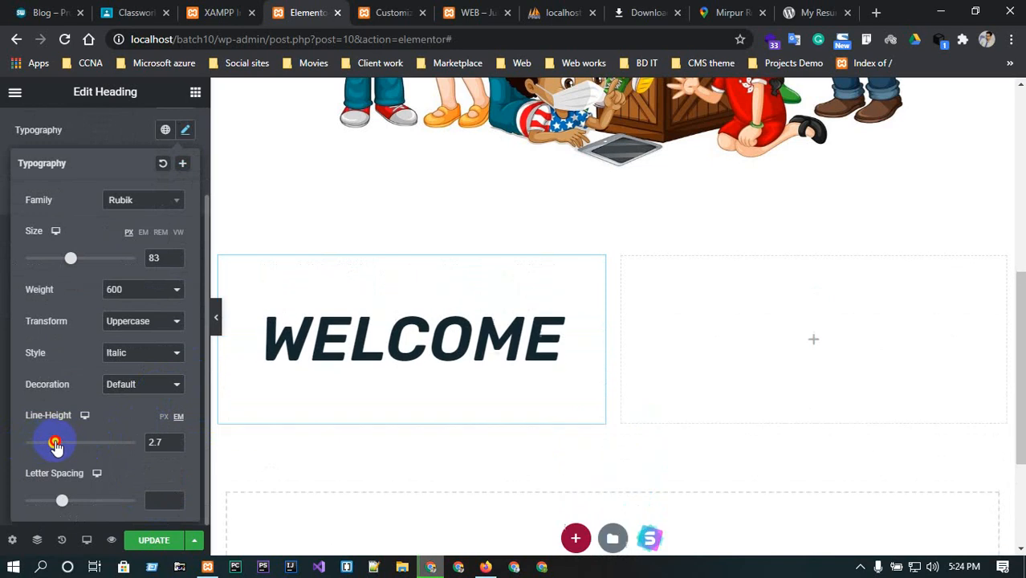
left_click_drag(64, 501, 53, 449)
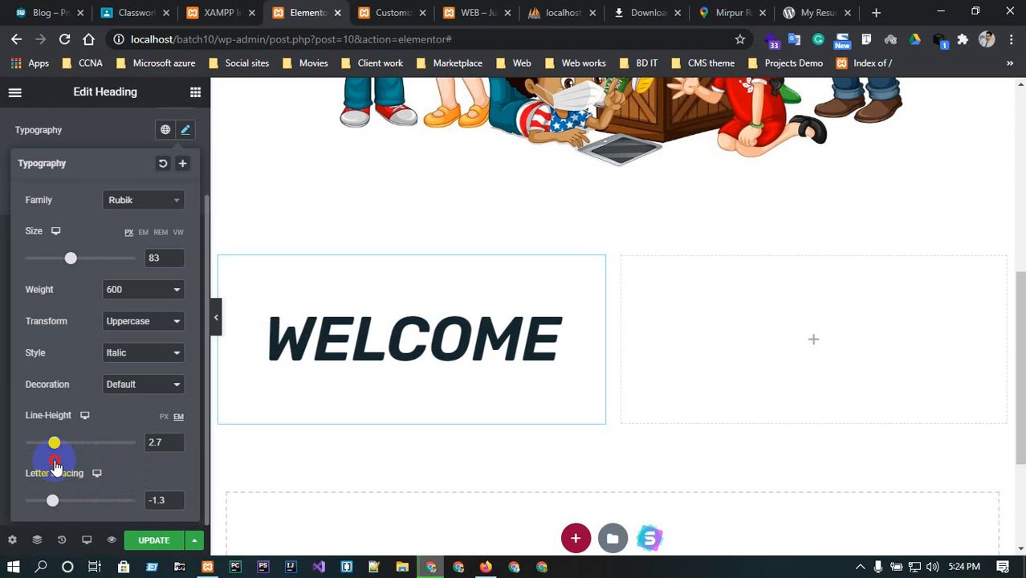
left_click(154, 540)
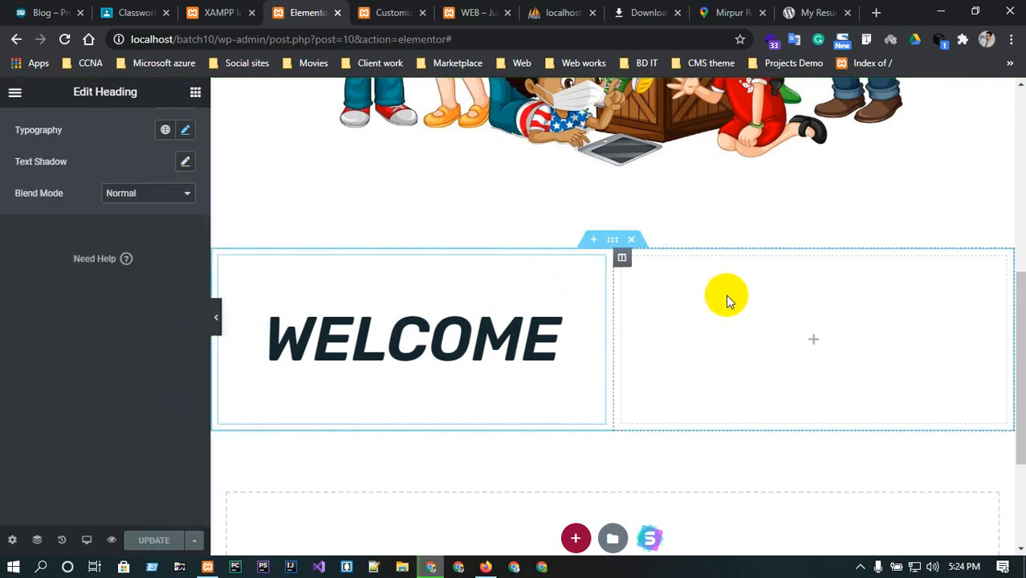
Duplicate the WELCOME heading and move the copy into the empty right column.
right_click(431, 300)
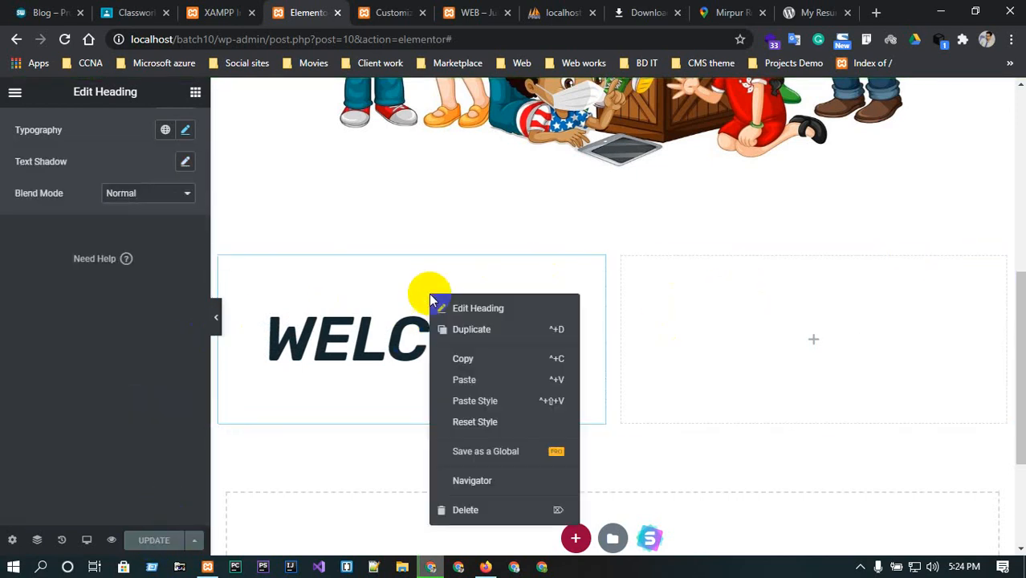
left_click(472, 329)
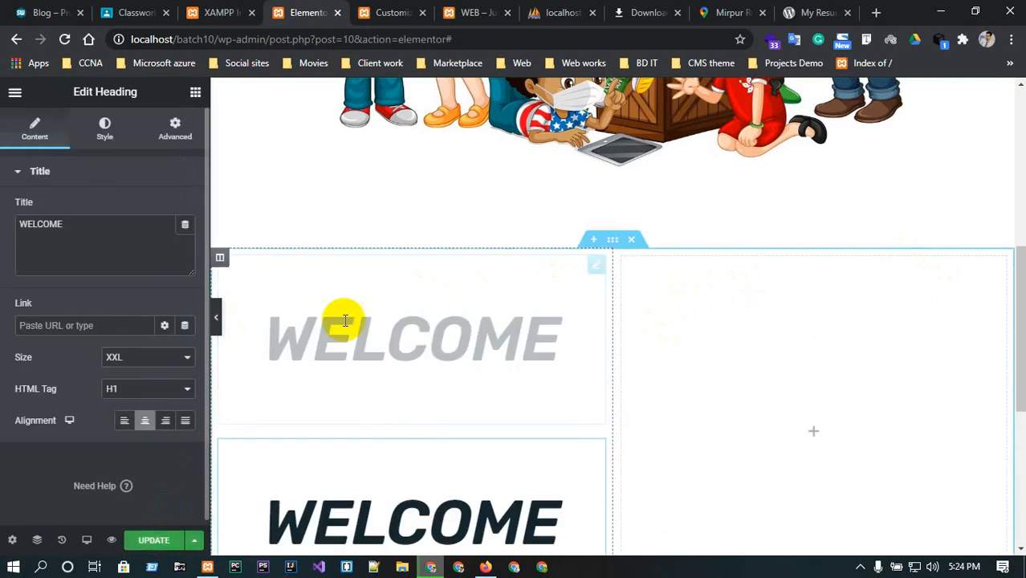
left_click_drag(423, 305, 530, 326)
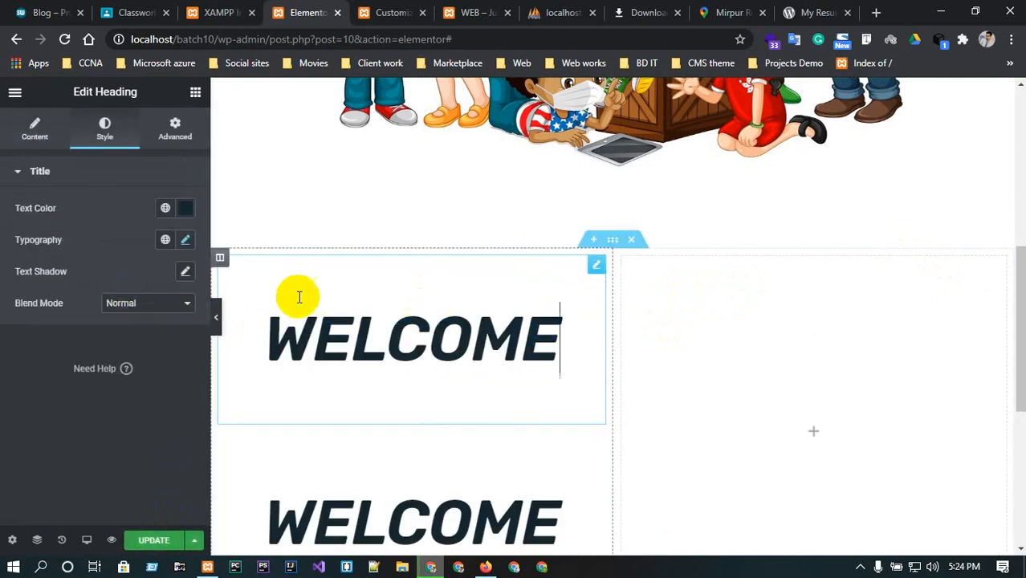
left_click_drag(595, 264, 774, 297)
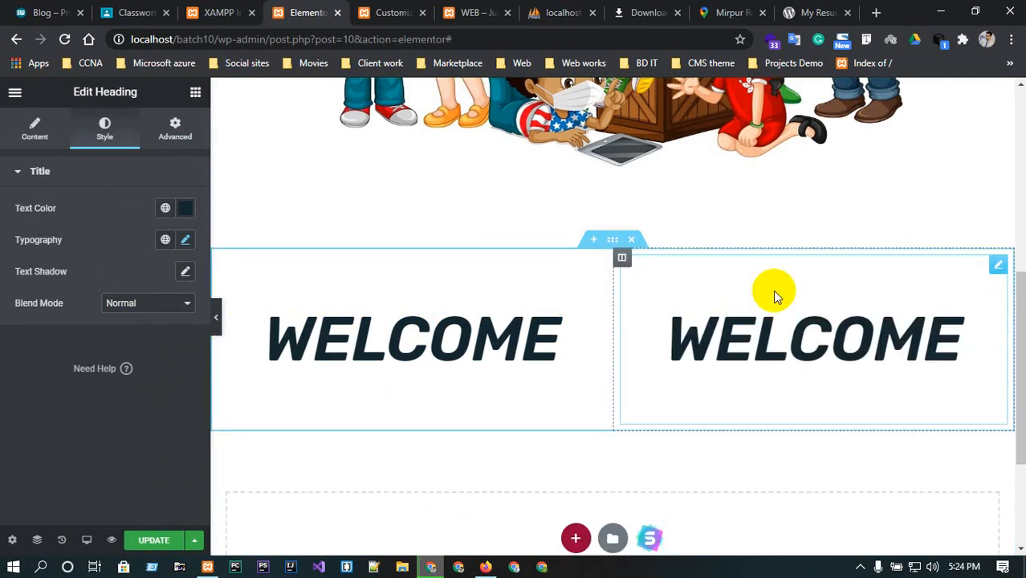
Clear the copied heading's text and delete the copied heading from the right column.
left_click(828, 324)
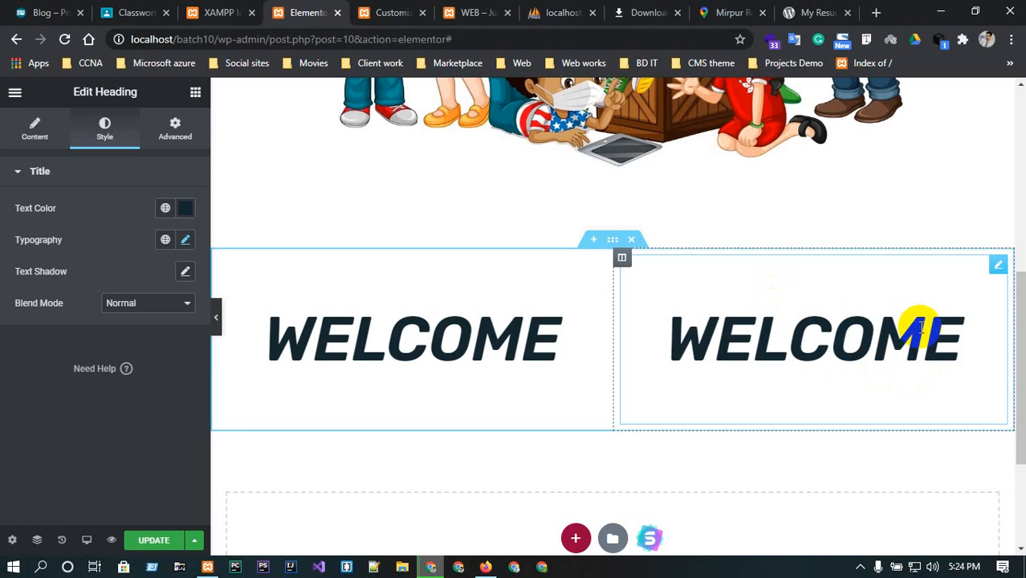
key("BackSpace")
key("BackSpace")
key("BackSpace")
key("BackSpace")
key("BackSpace")
key("BackSpace")
key("BackSpace")
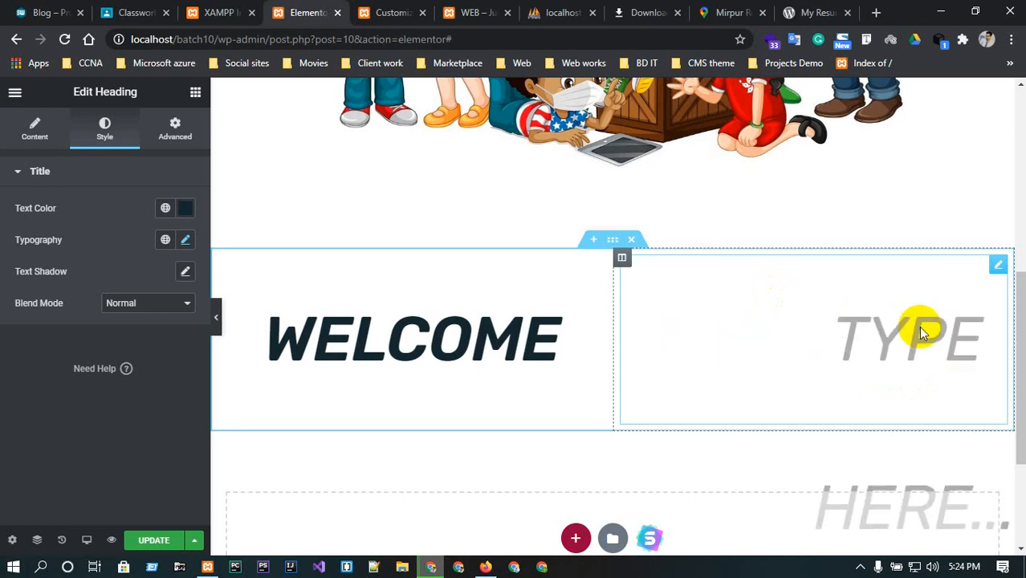
scroll(916, 325, "down", 2)
scroll(917, 325, "up", 2)
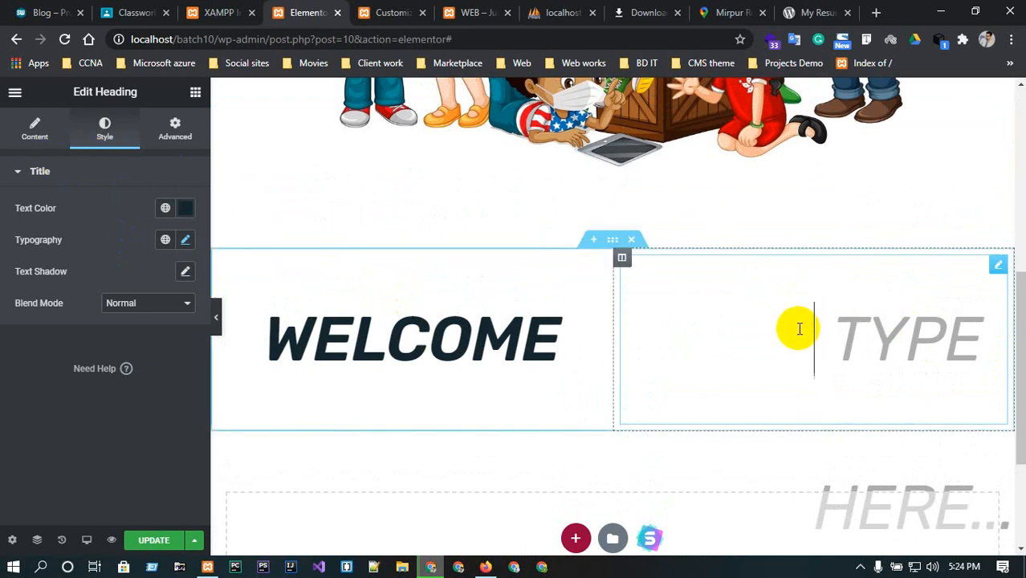
right_click(998, 268)
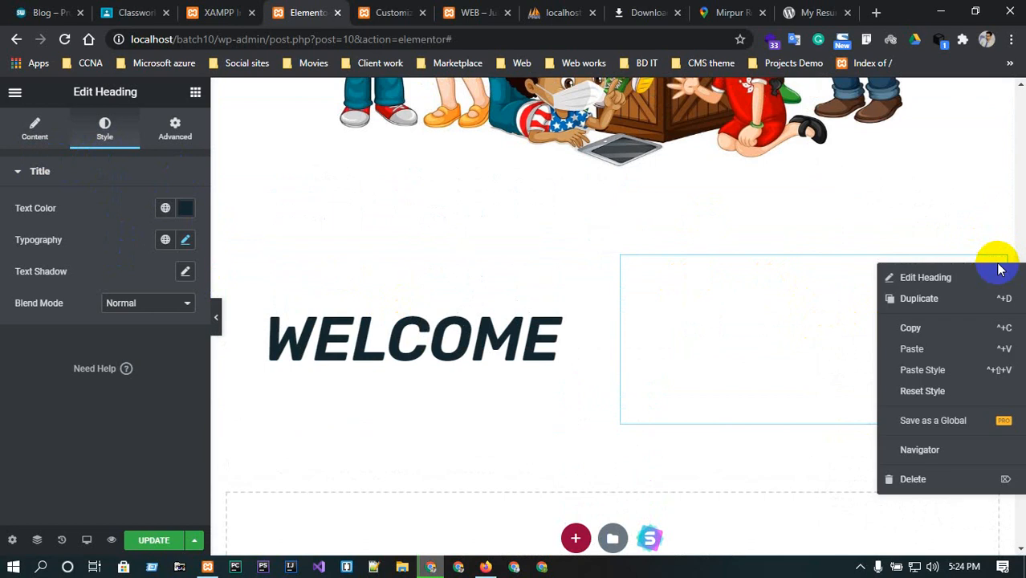
left_click(945, 480)
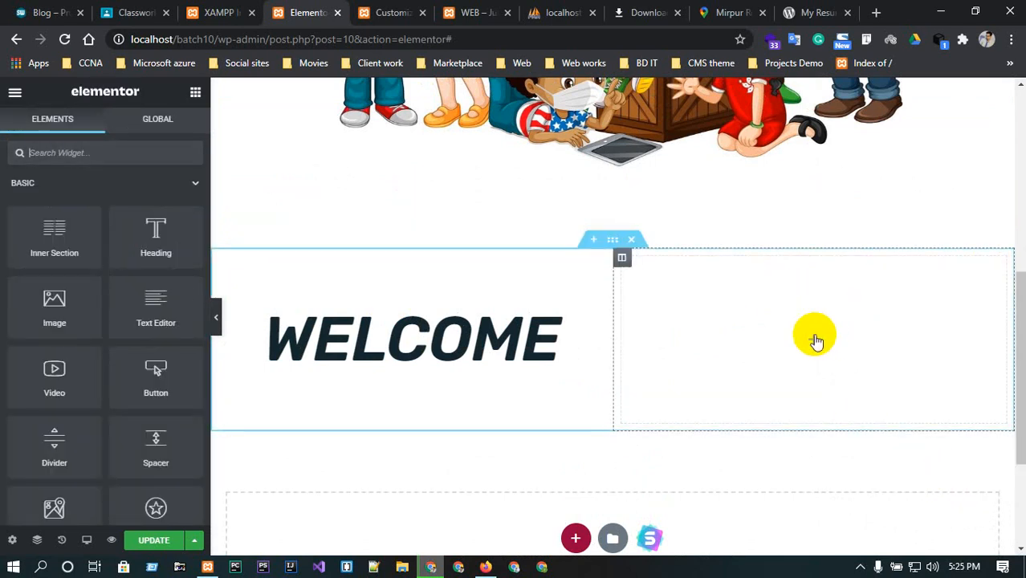
Add a Divider widget below the WELCOME heading in the left column.
scroll(195, 339, "down", 3)
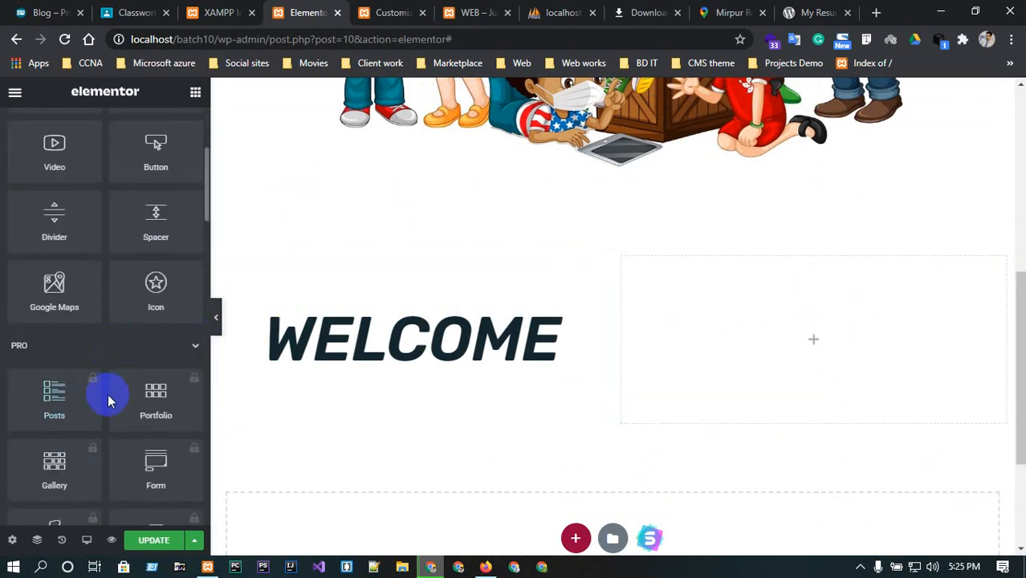
scroll(137, 453, "up", 2)
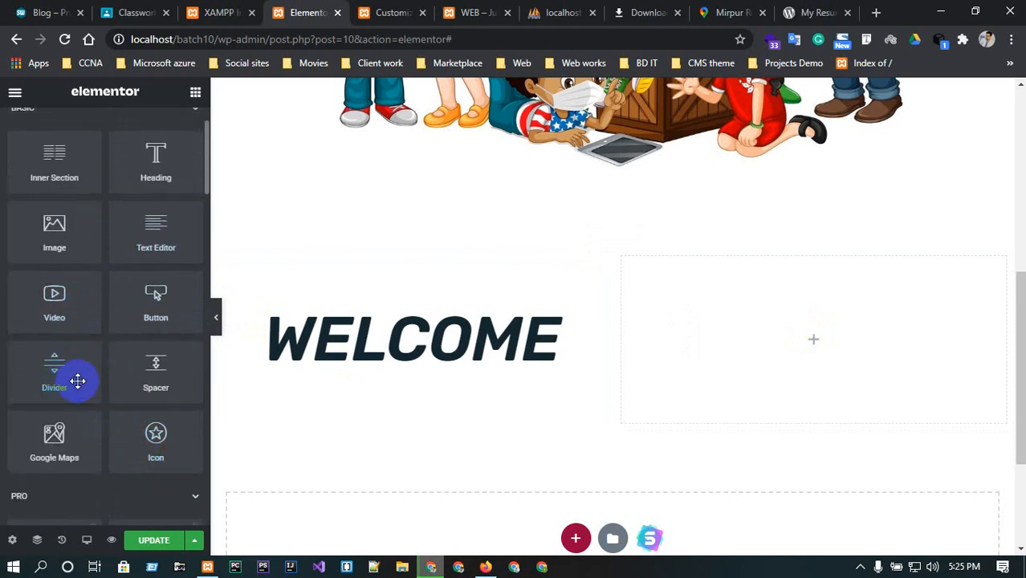
double_click(609, 326)
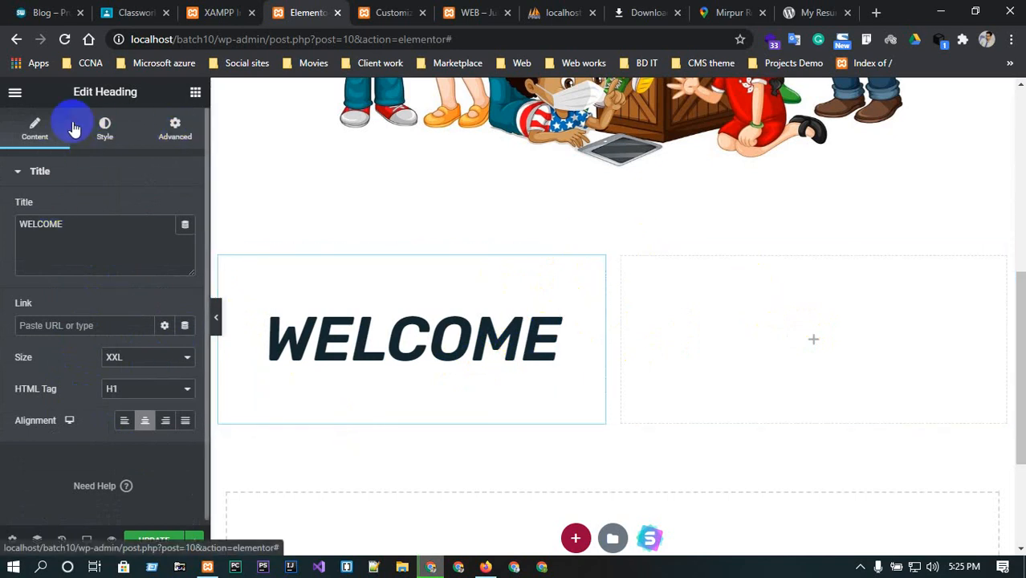
left_click(805, 304)
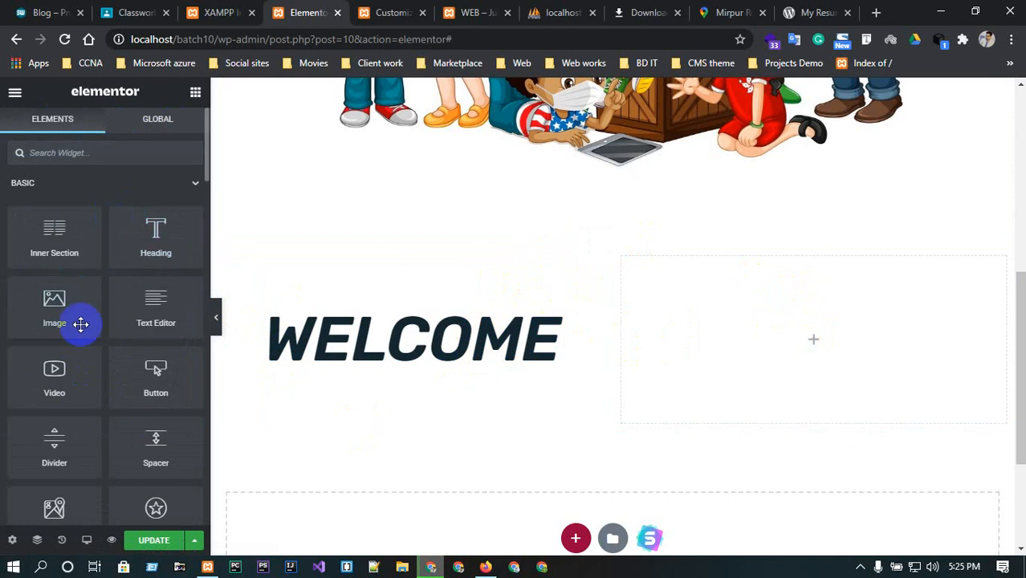
left_click(95, 160)
type("di")
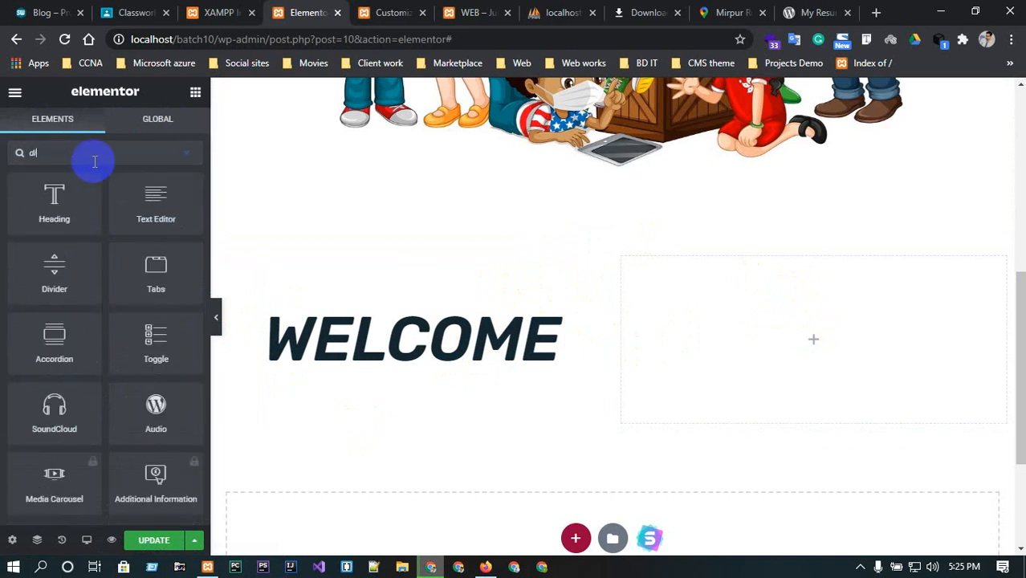
left_click_drag(57, 258, 414, 384)
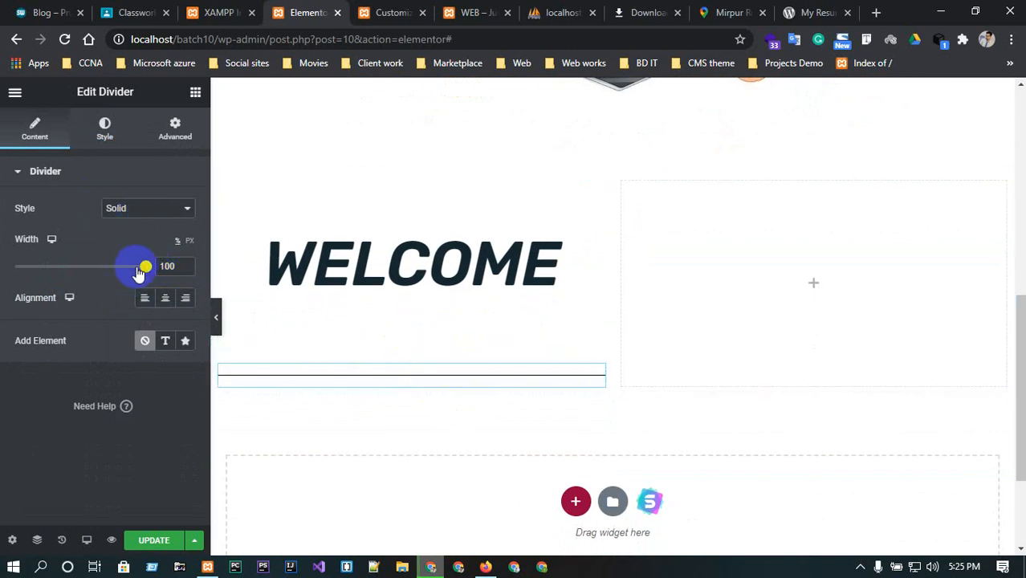
Set the divider's width to 50 and centre-align it.
left_click_drag(141, 269, 66, 272)
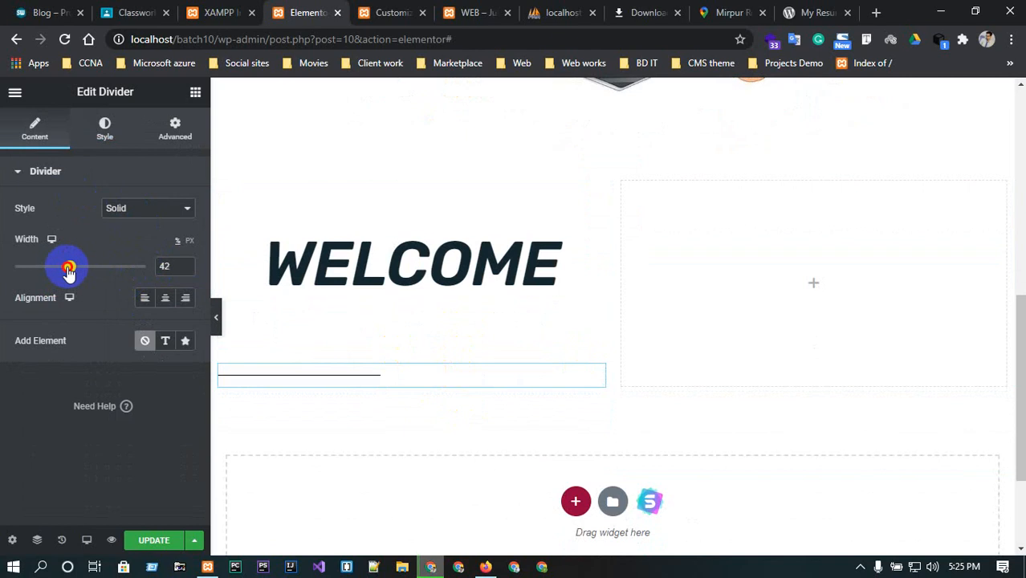
left_click(164, 298)
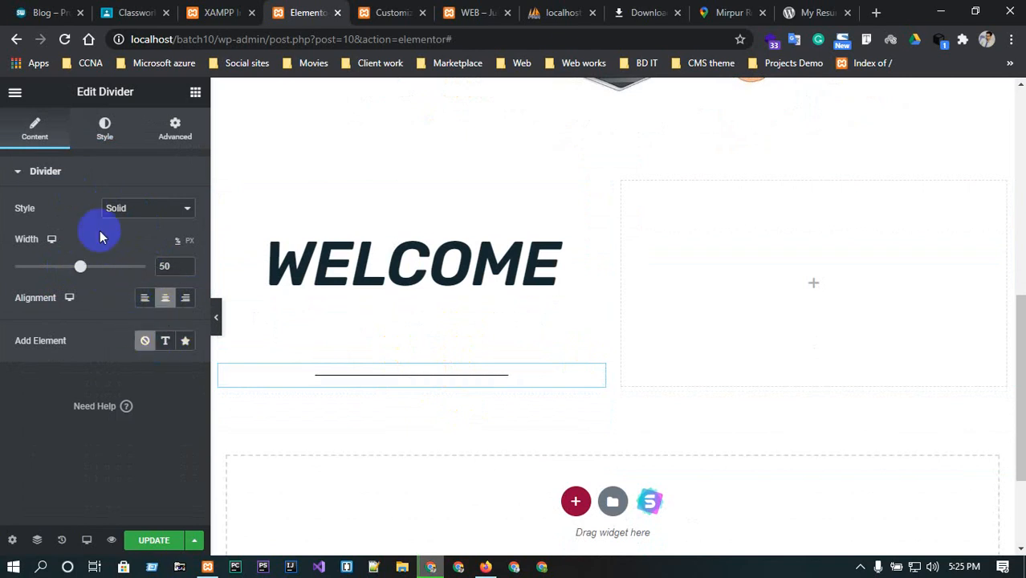
left_click(129, 210)
left_click(128, 210)
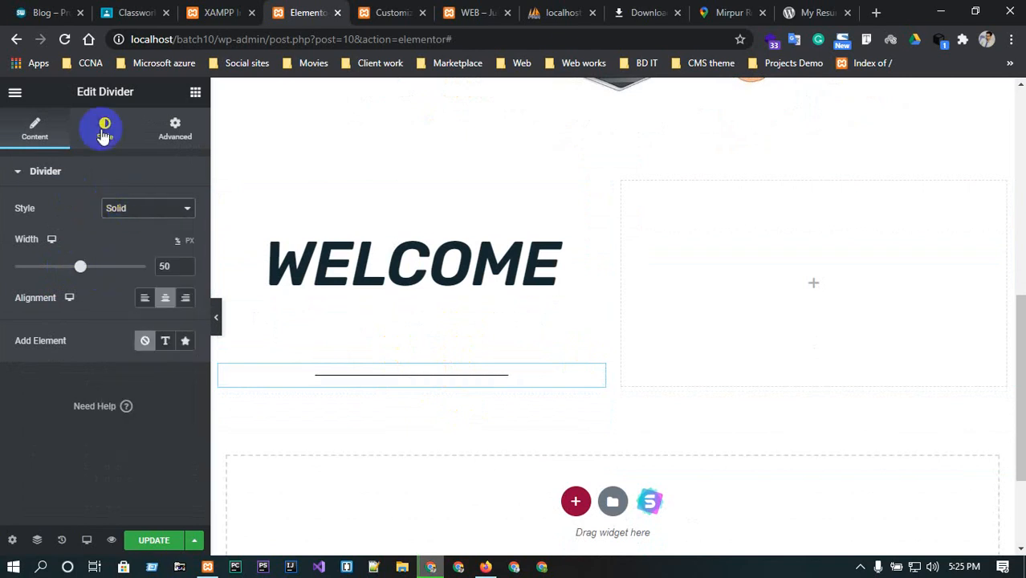
Set the divider's colour to blue.
left_click(100, 126)
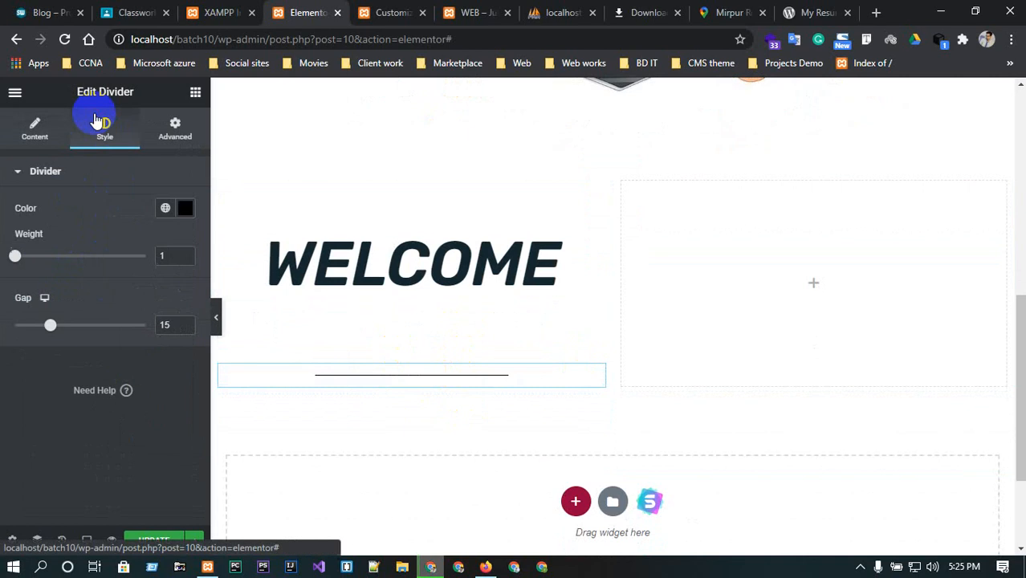
left_click(184, 208)
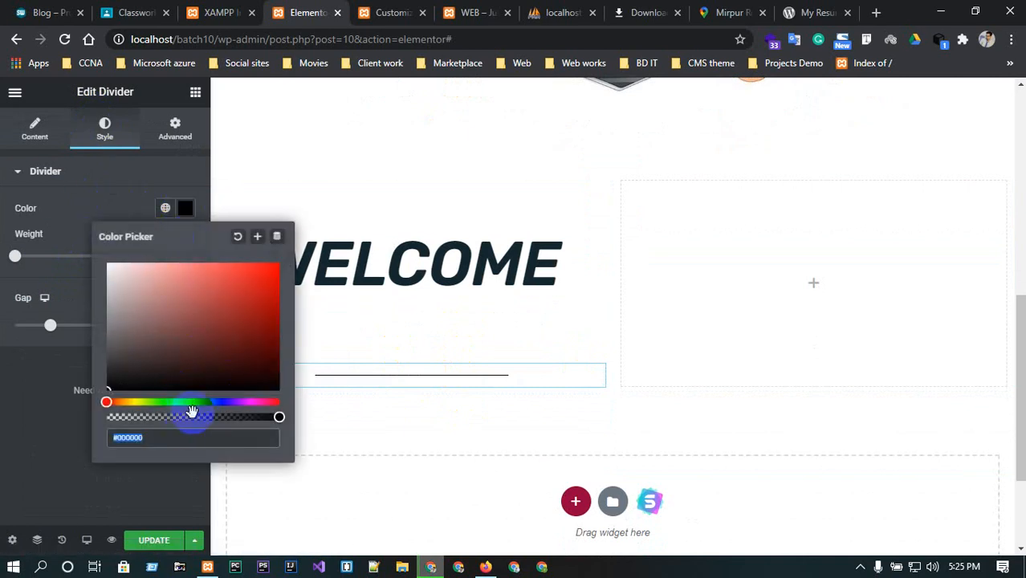
type("blue")
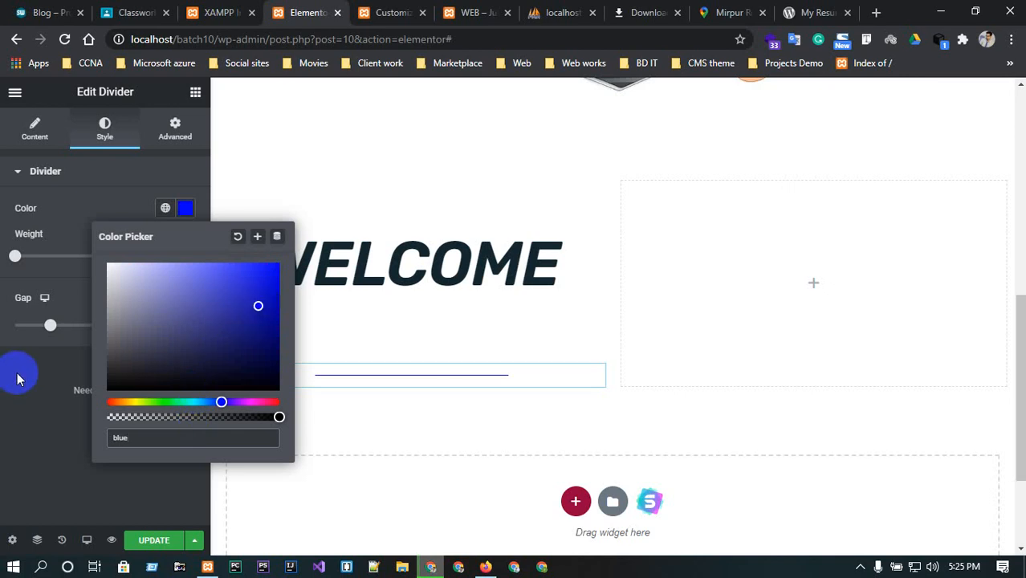
Set the divider's gap to 14 and its weight to 7.2.
left_click(49, 326)
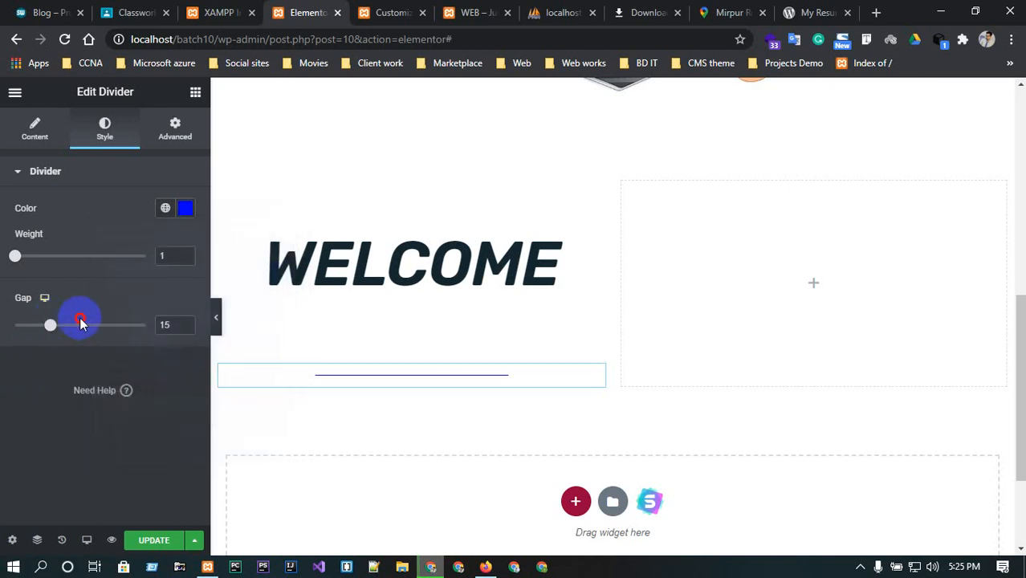
left_click_drag(80, 323, 46, 329)
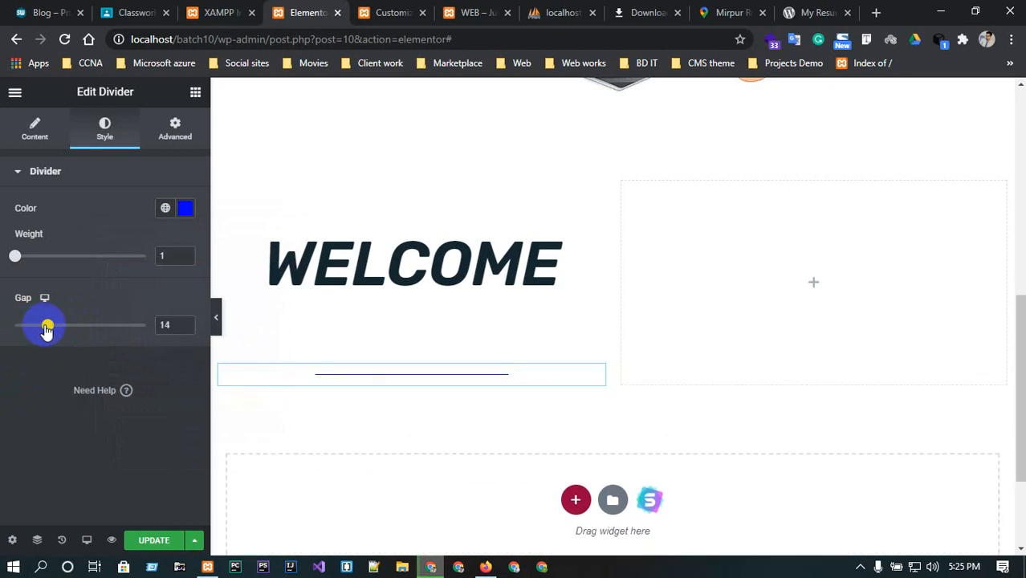
left_click(184, 252)
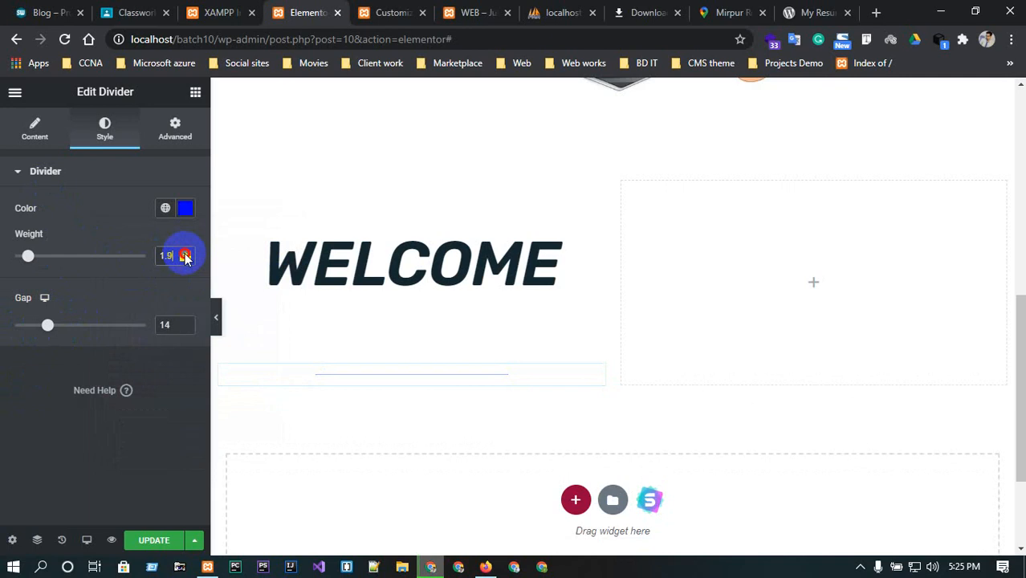
left_click(184, 254)
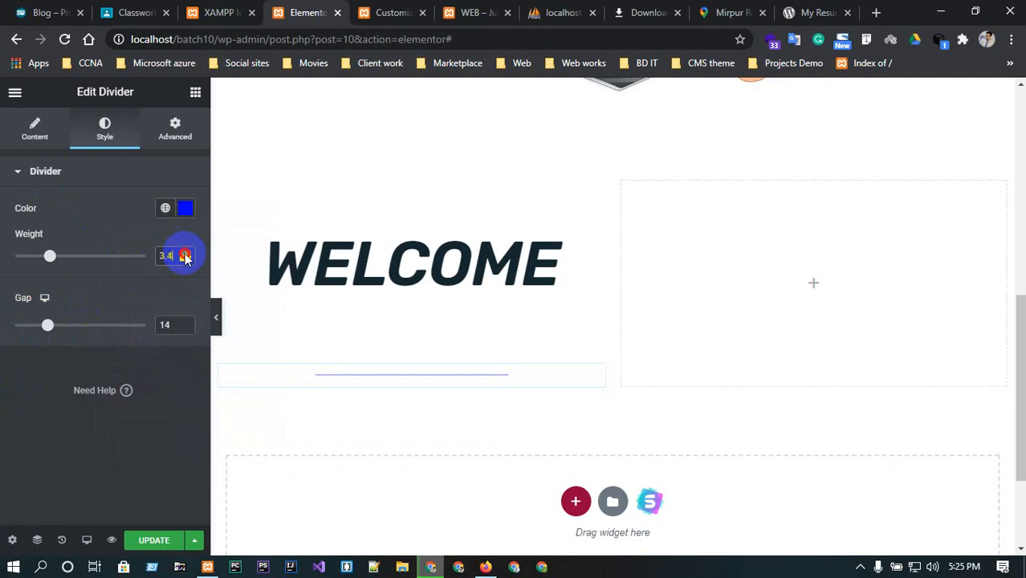
left_click(185, 254)
left_click(185, 254)
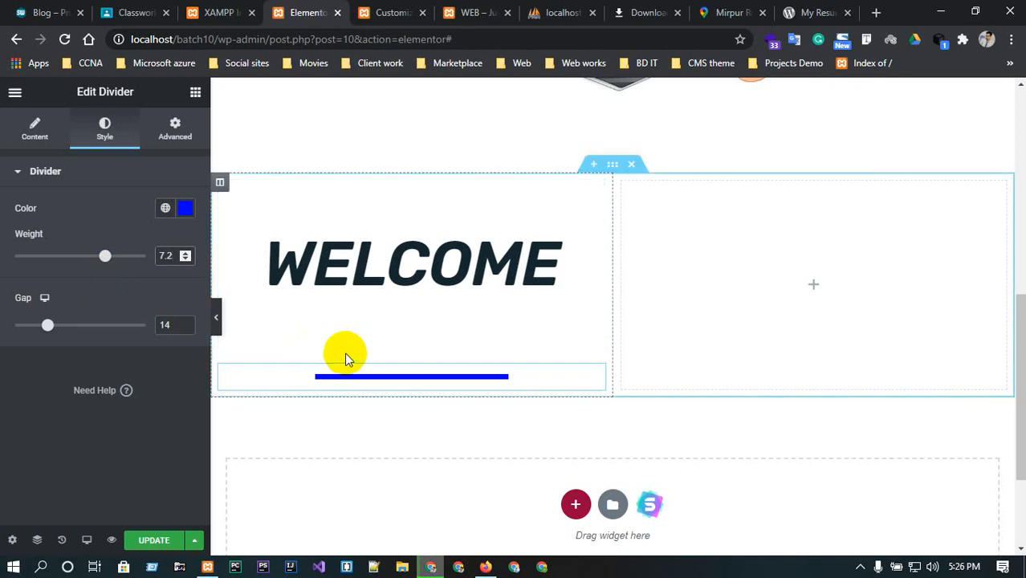
Set the divider's margin to 8 px with a 35 px bottom, and its bottom padding to -5 px.
left_click(173, 130)
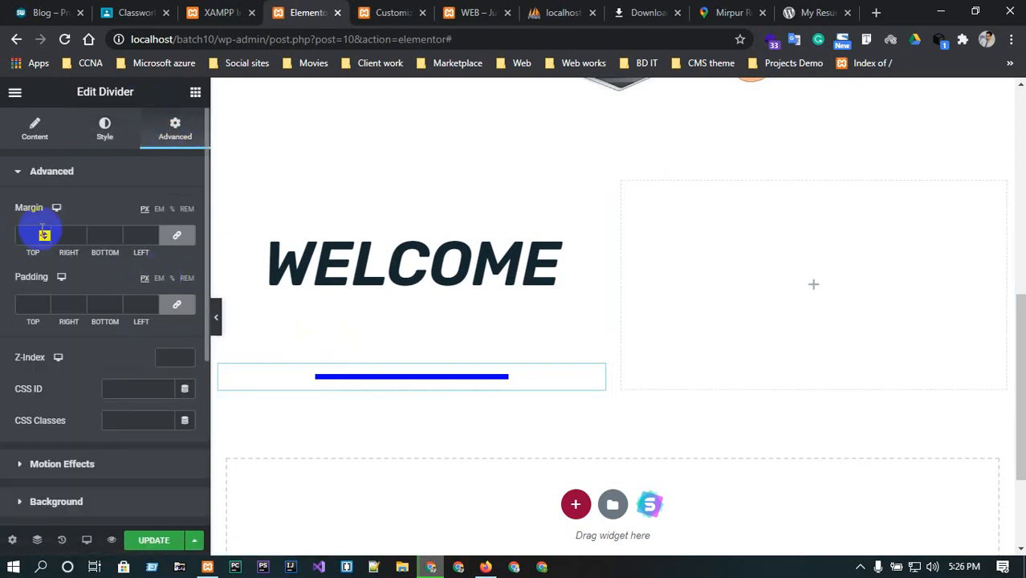
left_click_drag(117, 240, 116, 235)
left_click(176, 235)
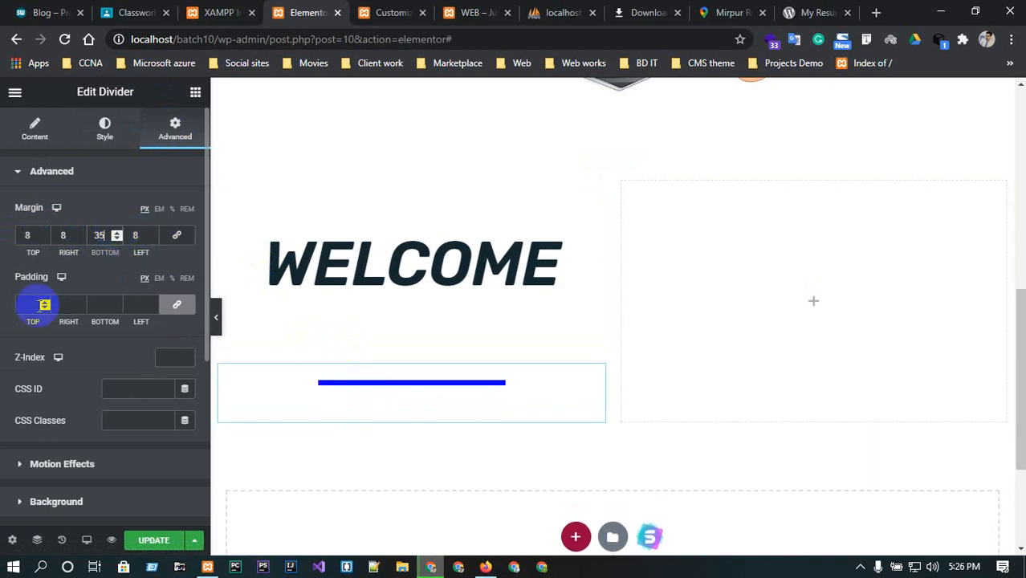
left_click(176, 305)
left_click_drag(116, 304, 116, 305)
left_click(116, 309)
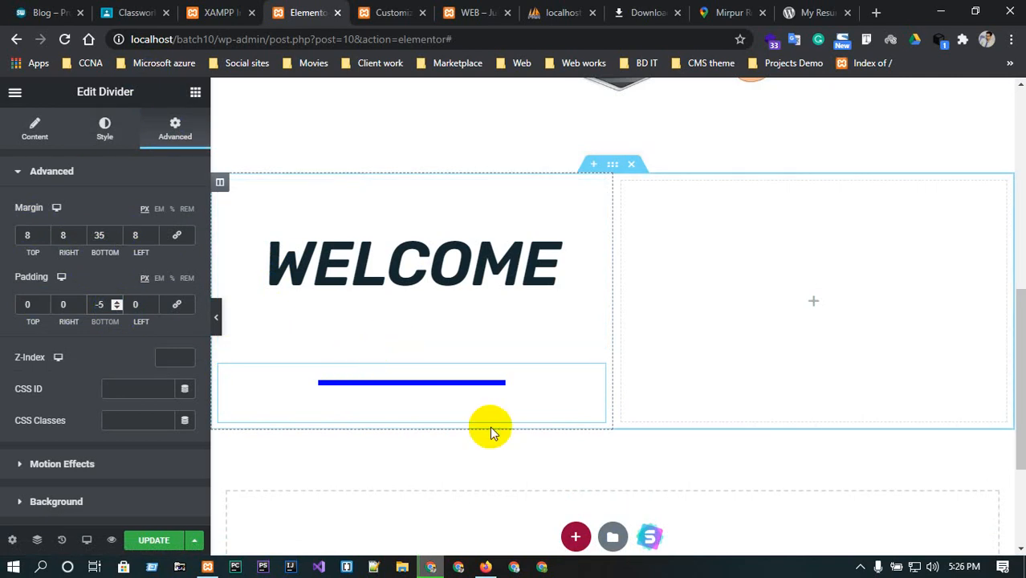
Add an Image widget to the empty right column of the WELCOME section.
left_click(815, 305)
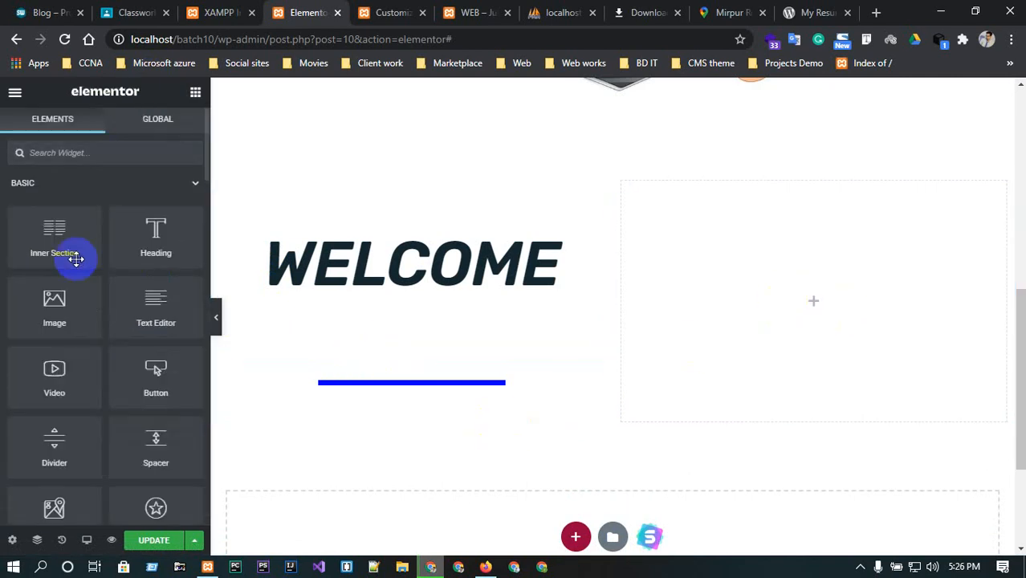
left_click_drag(65, 313, 860, 309)
left_click(153, 273)
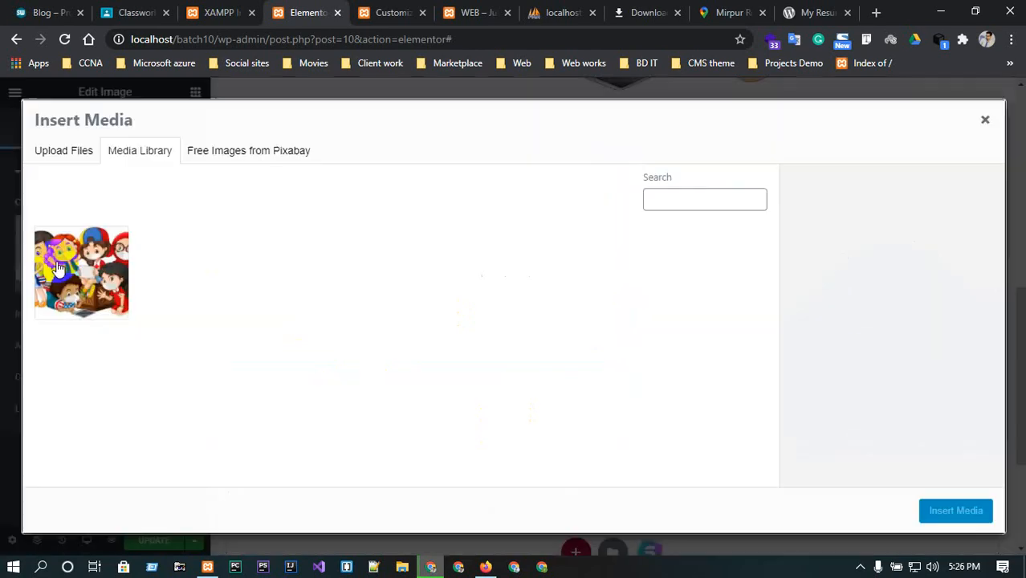
Upload travel-landscape-01.jpg from the Desktop css folder and insert it as the widget's image.
left_click(77, 156)
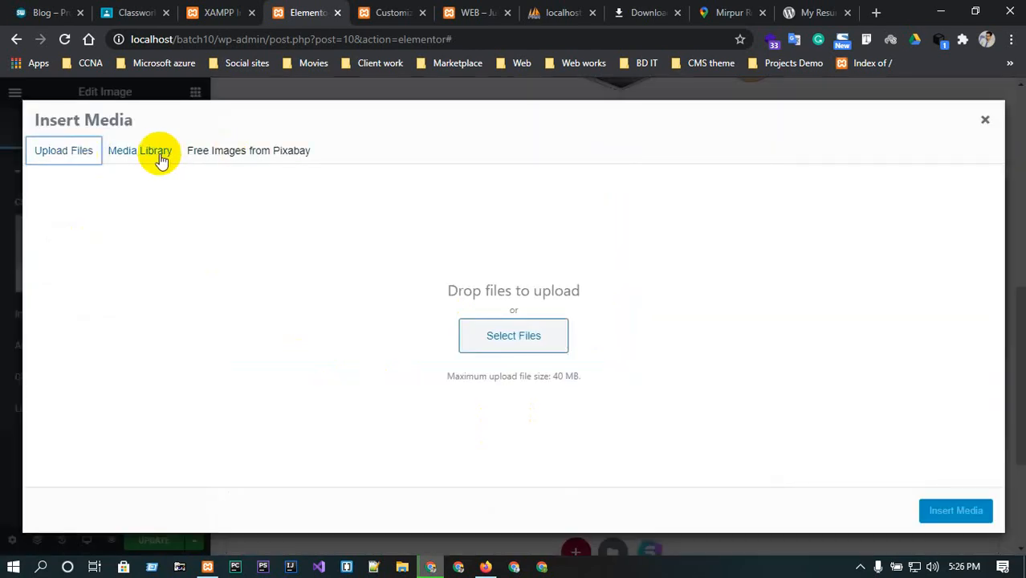
left_click(494, 337)
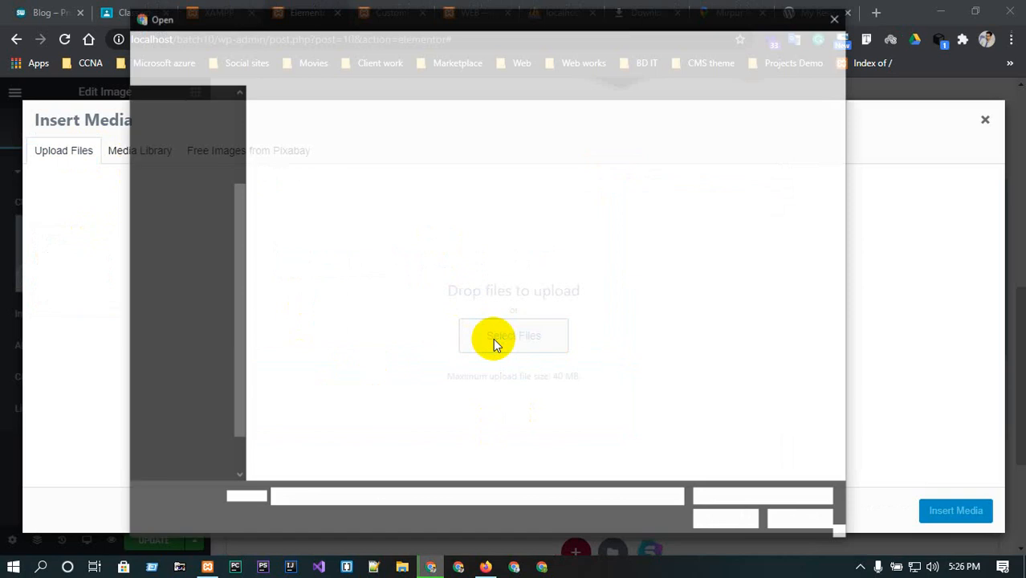
scroll(156, 155, "up", 2)
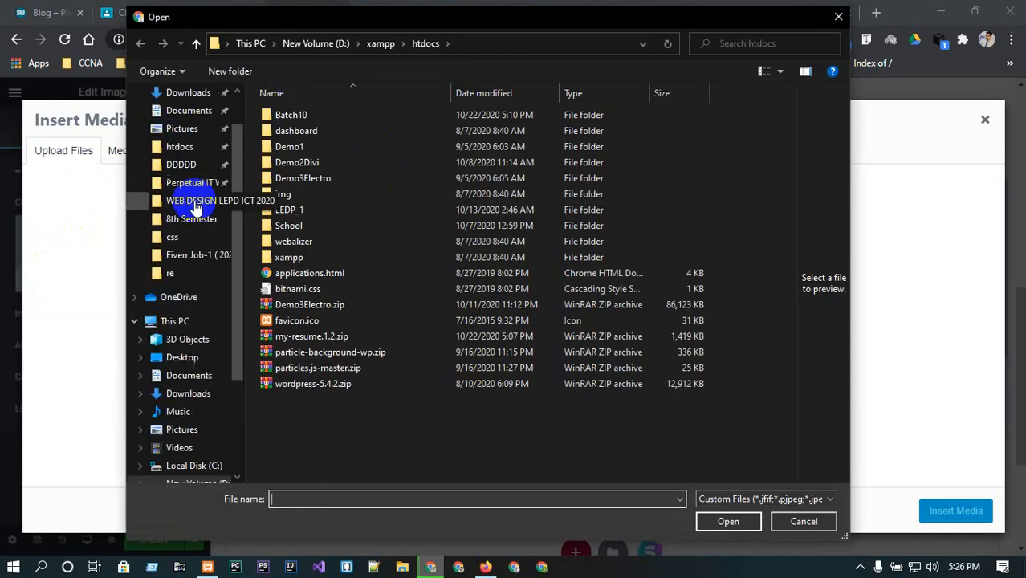
scroll(175, 133, "up", 1)
left_click(180, 124)
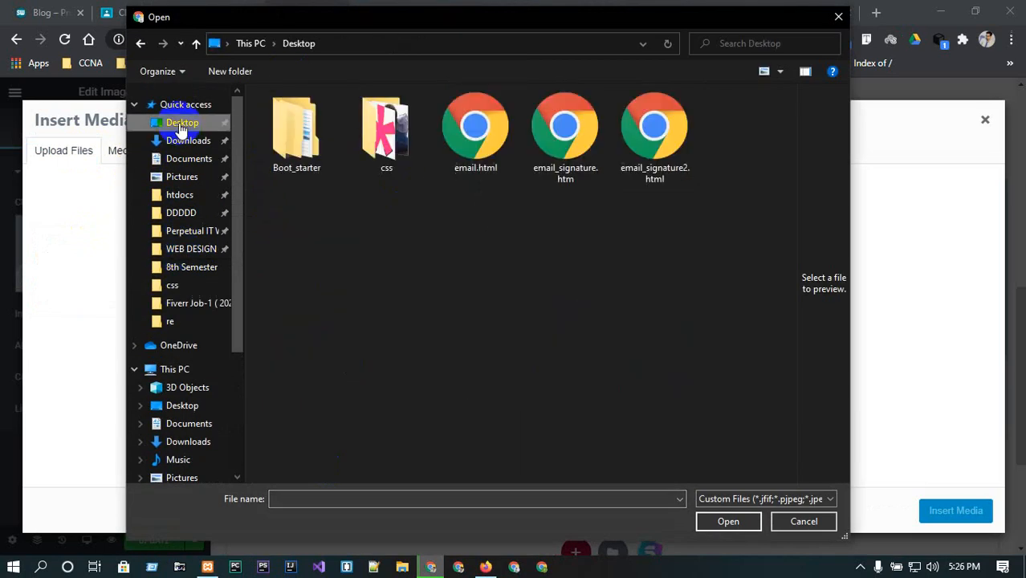
double_click(369, 142)
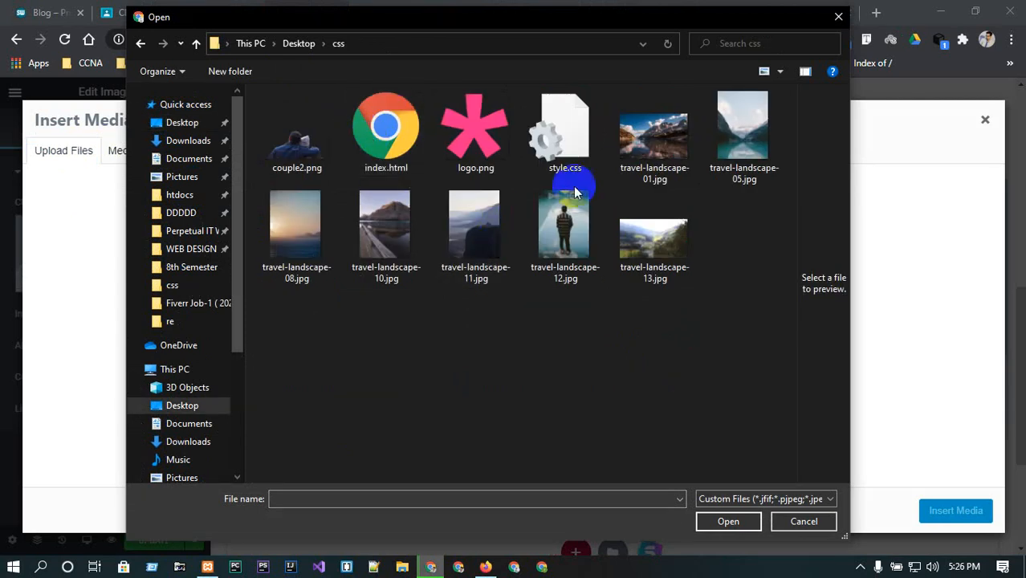
left_click(662, 143)
left_click(737, 527)
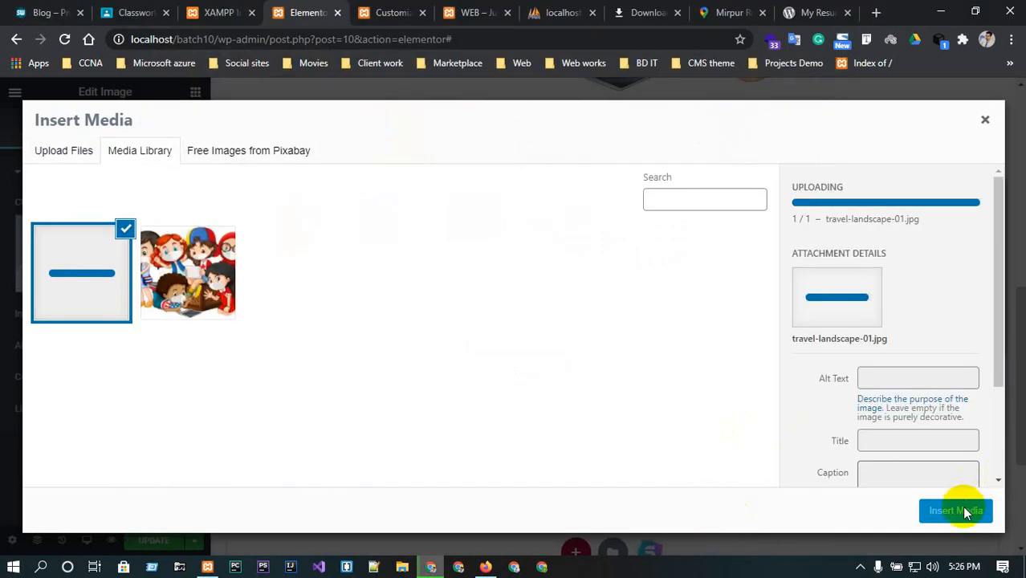
left_click(959, 512)
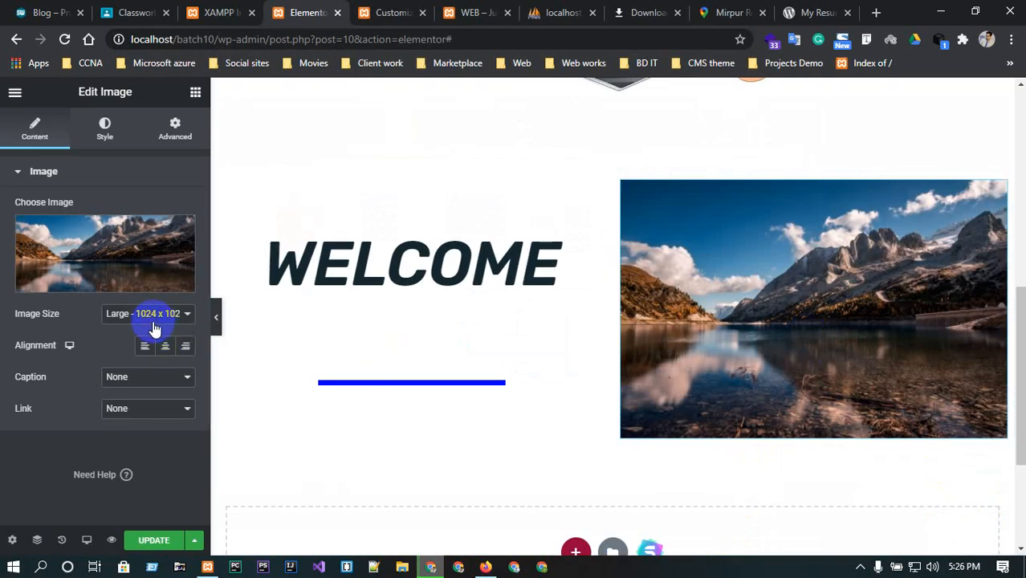
Centre-align the image, leaving caption and link as None.
left_click(165, 347)
left_click(155, 377)
left_click(154, 375)
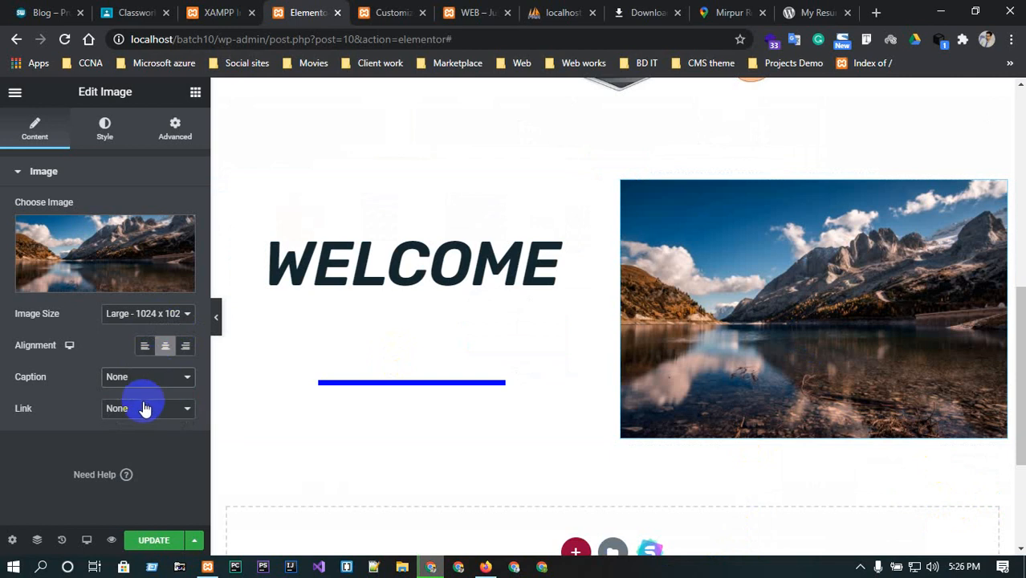
left_click(144, 410)
left_click(145, 412)
Set the image's width to 100, max width to 98 and height to 279 px.
left_click(105, 124)
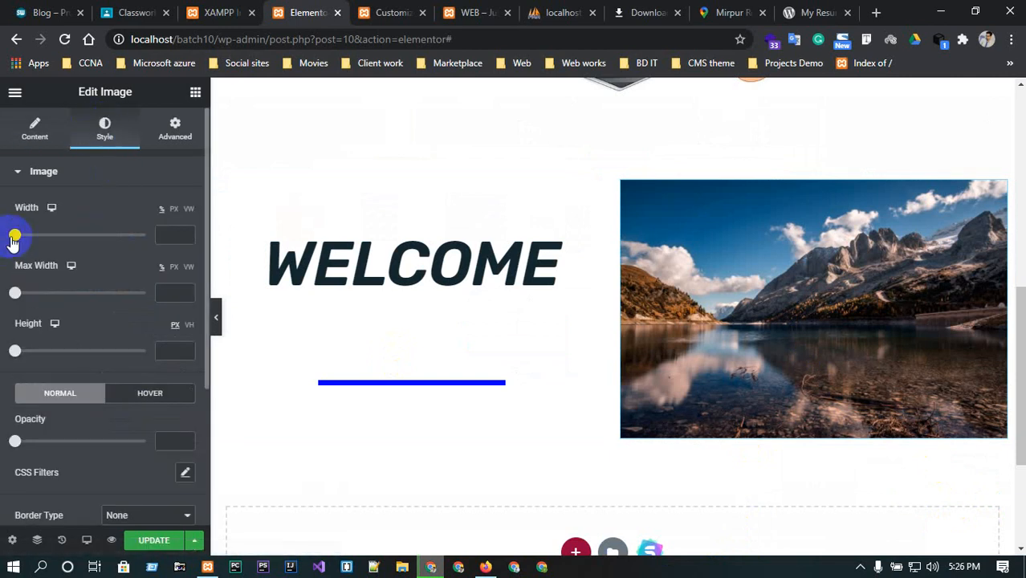
left_click_drag(15, 234, 215, 256)
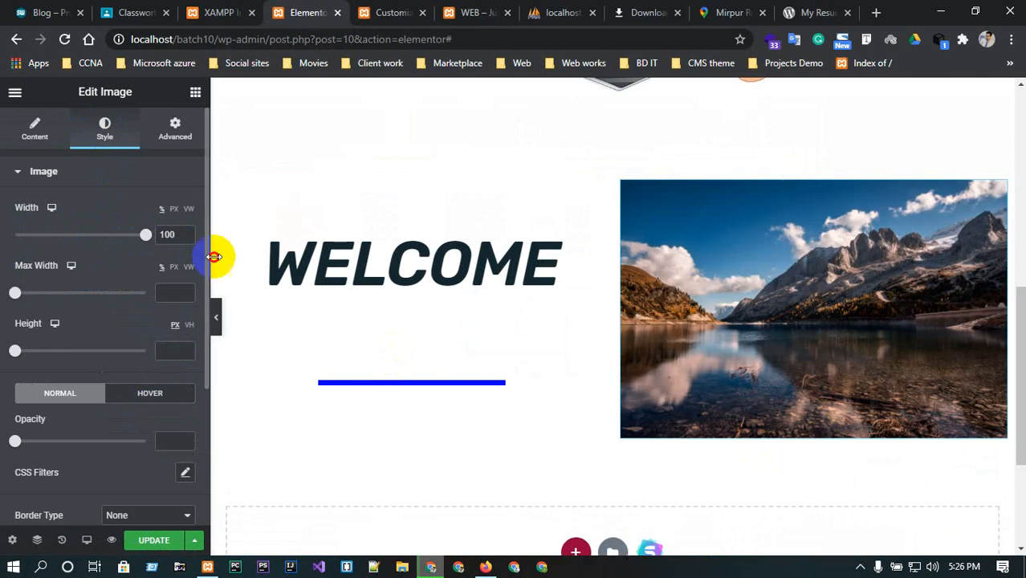
left_click_drag(16, 294, 145, 294)
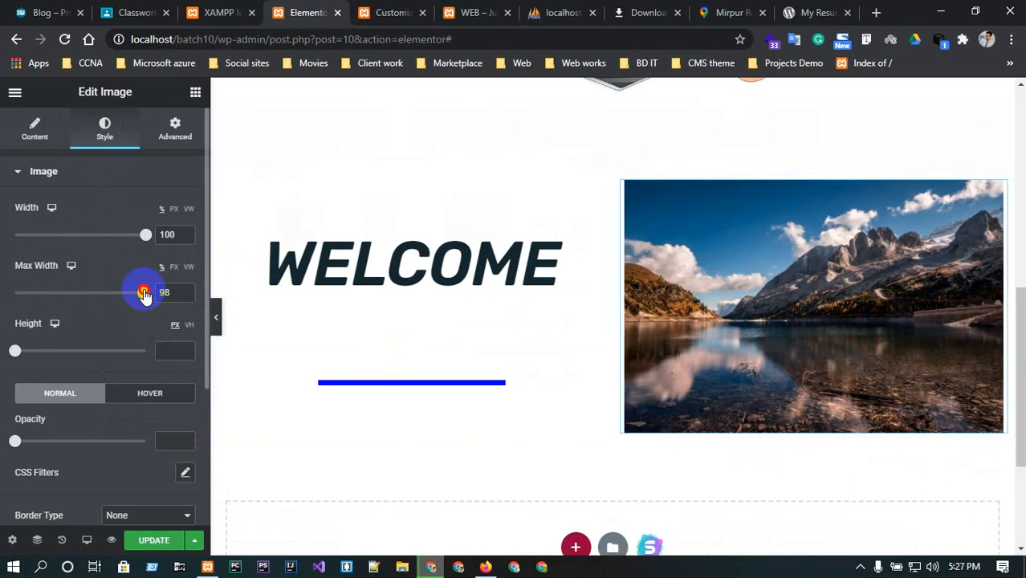
left_click_drag(16, 351, 92, 325)
scroll(95, 378, "down", 1)
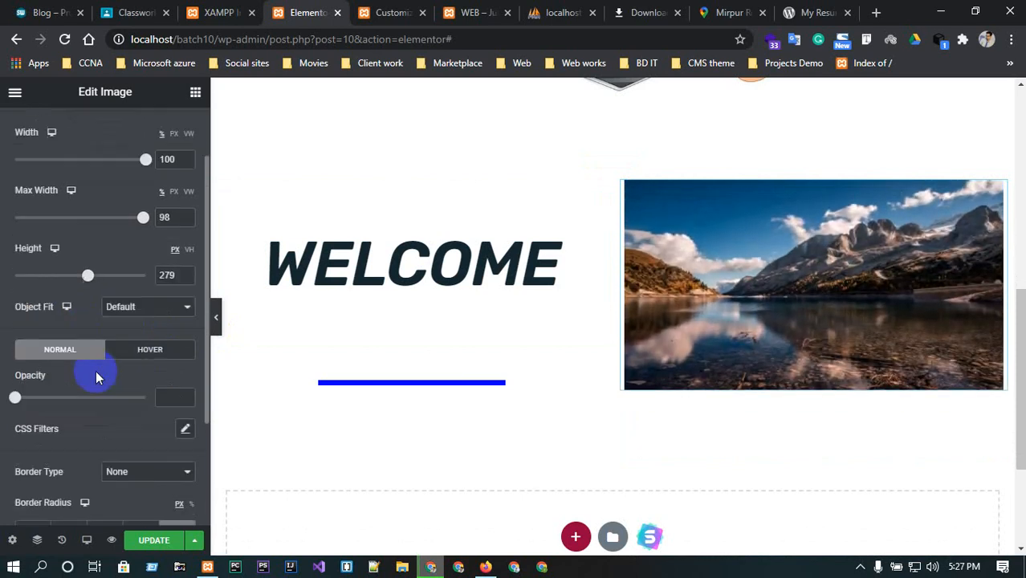
Set the image's hover opacity to 0.42, transition duration to 0.6 and hover animation to Shrink.
left_click(137, 348)
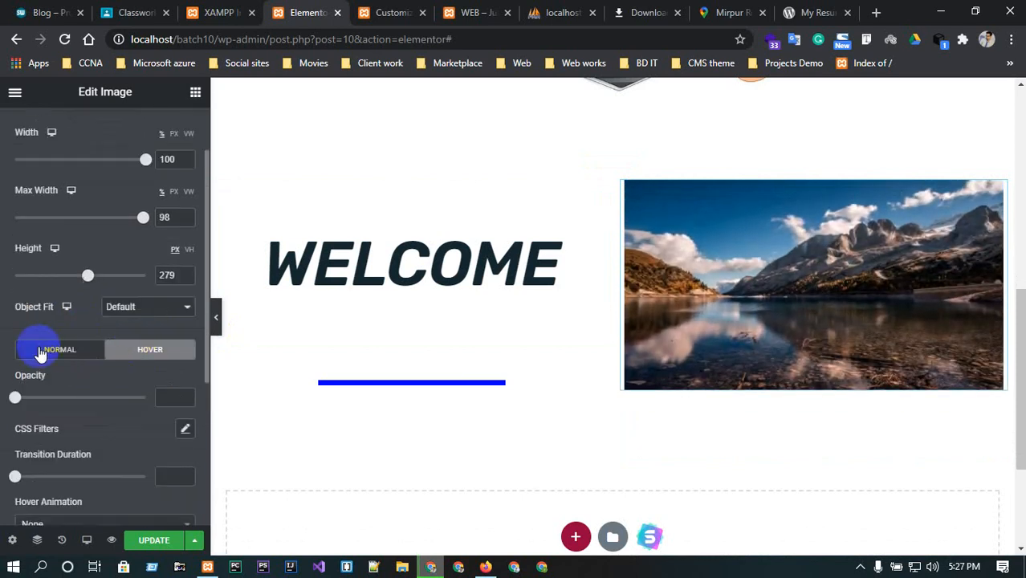
left_click(37, 349)
left_click(147, 351)
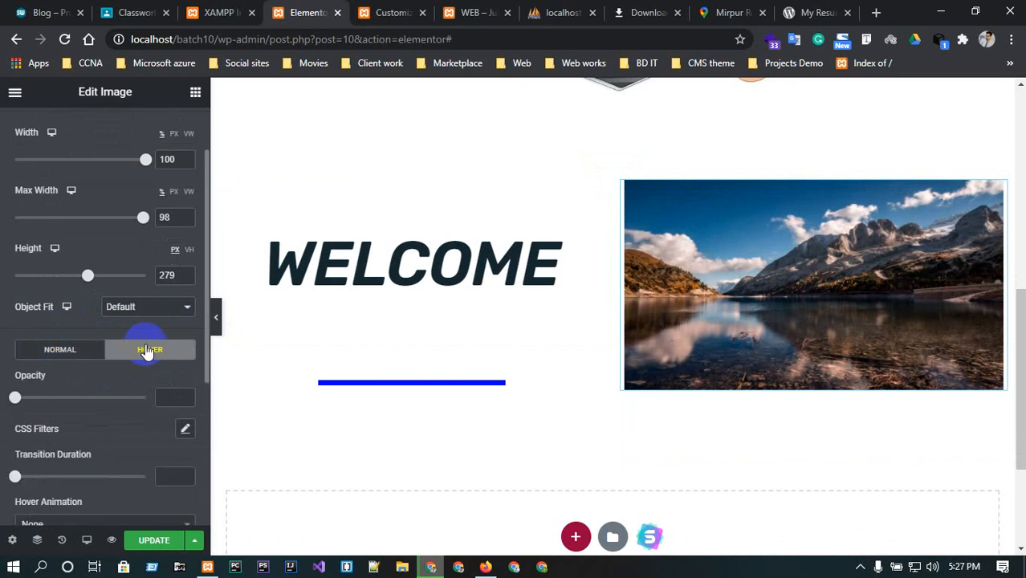
left_click_drag(8, 399, 64, 402)
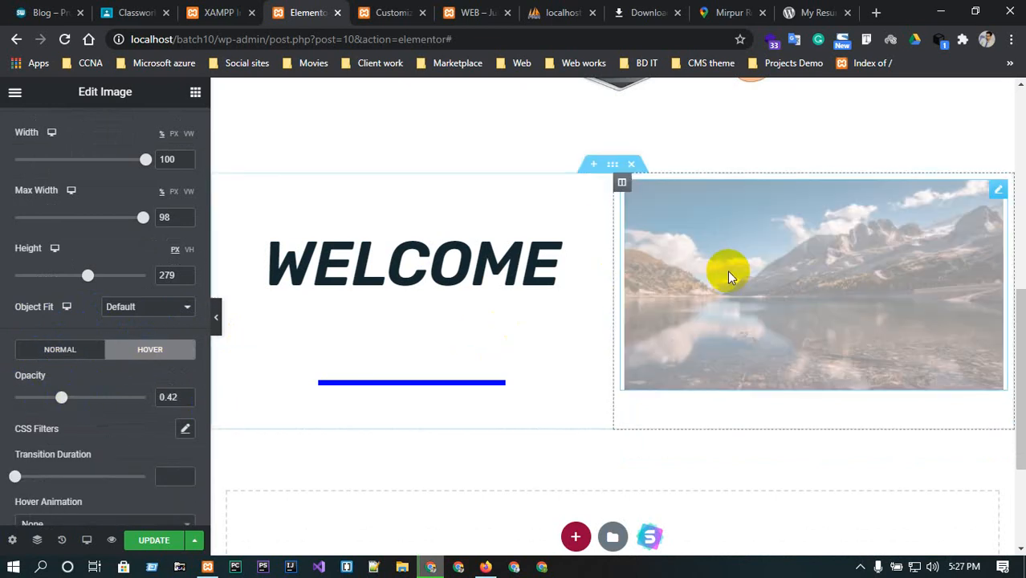
scroll(58, 459, "down", 1)
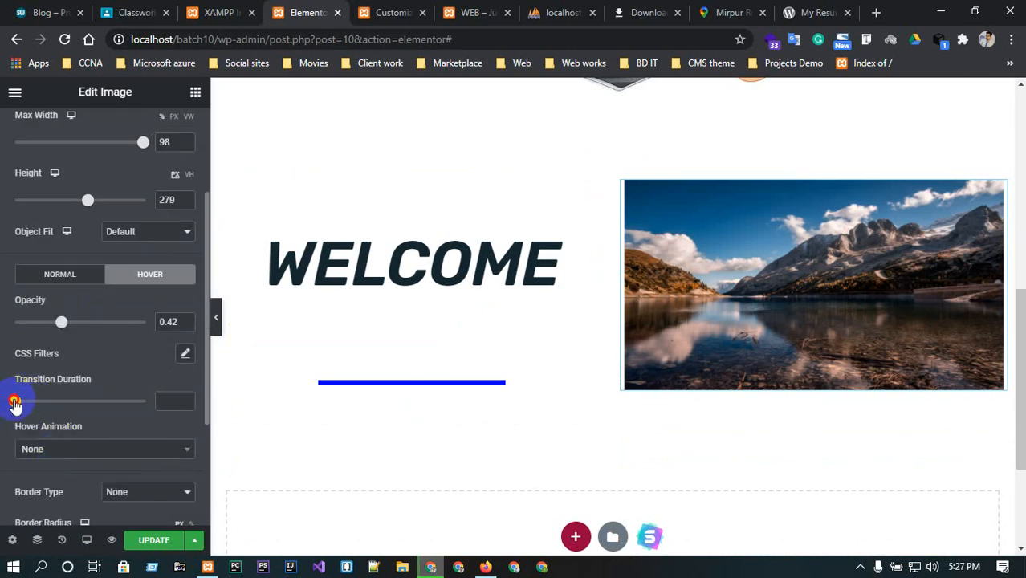
left_click_drag(15, 404, 66, 406)
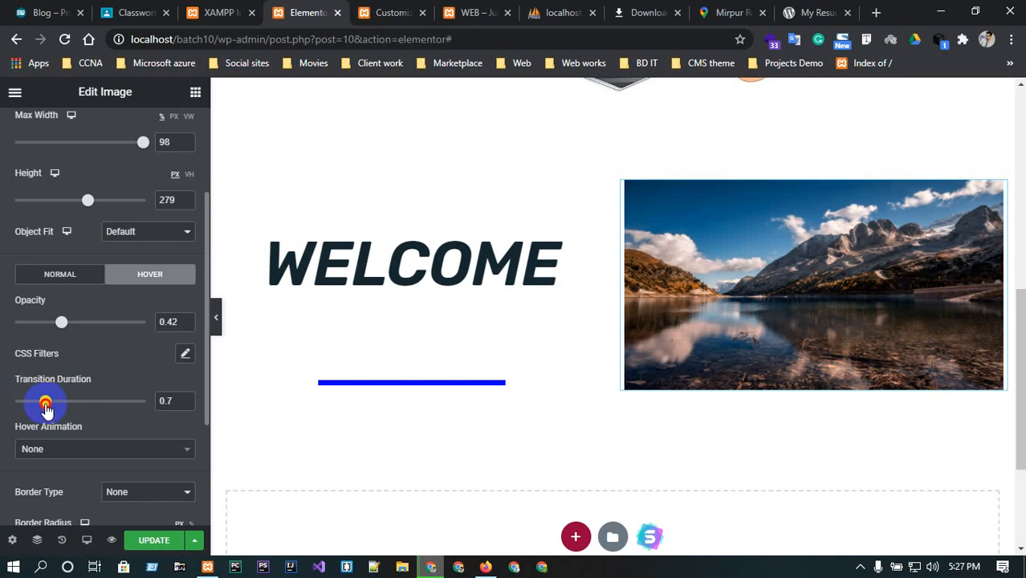
left_click(79, 449)
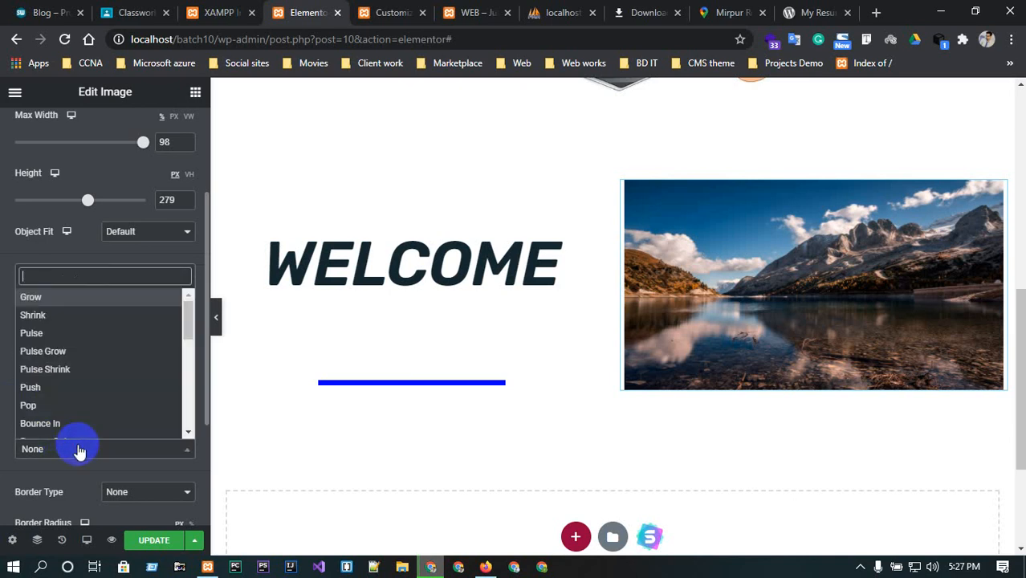
left_click(34, 315)
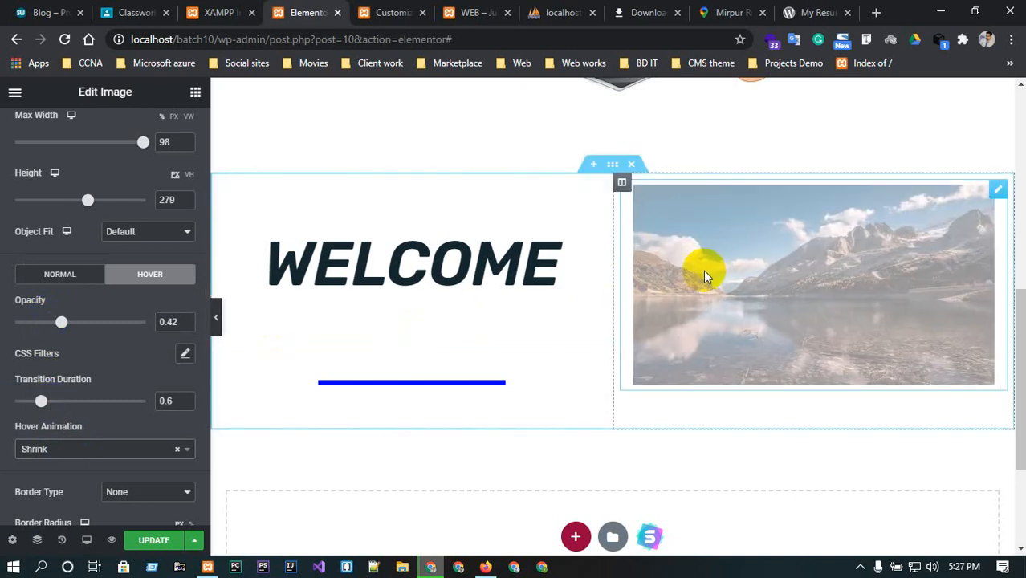
Give the image a dotted border using the Accent global colour.
scroll(46, 399, "down", 1)
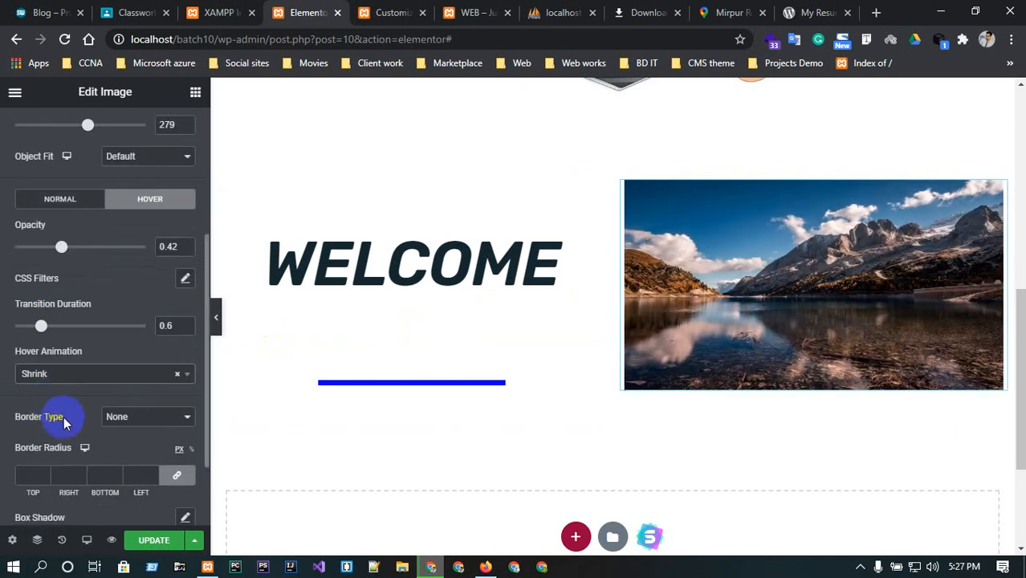
left_click(159, 416)
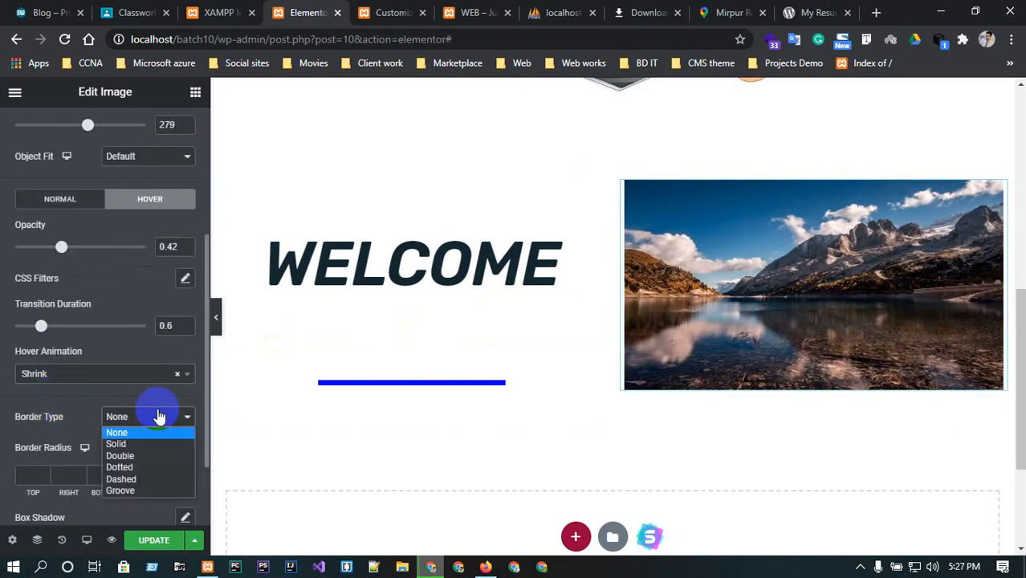
left_click(148, 467)
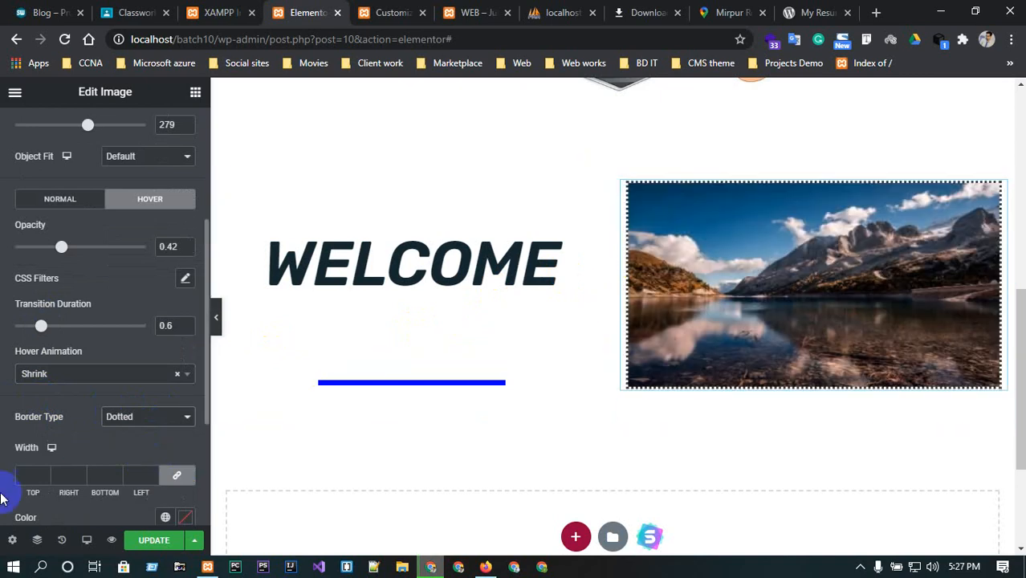
left_click(116, 475)
scroll(111, 453, "down", 1)
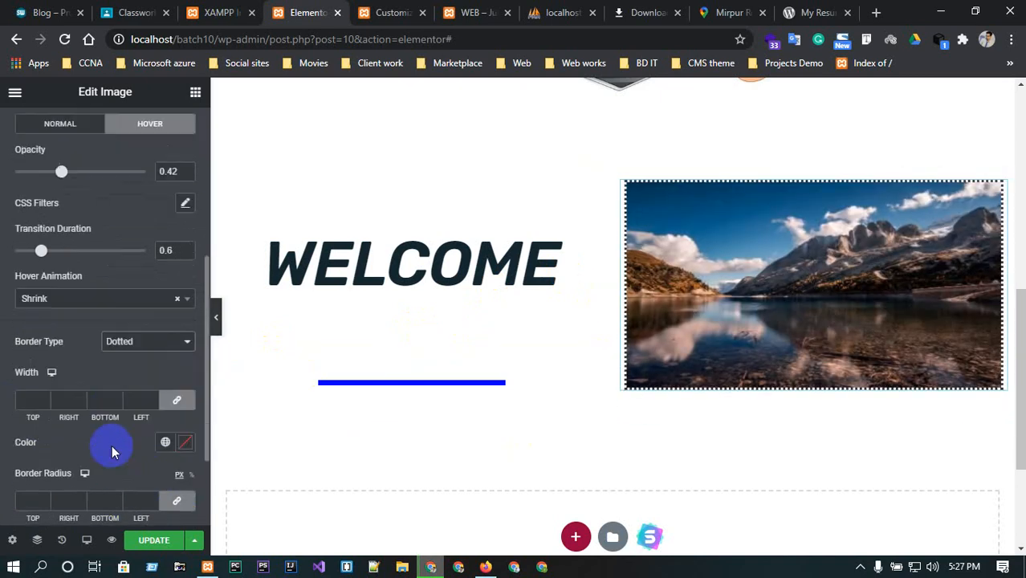
left_click(165, 441)
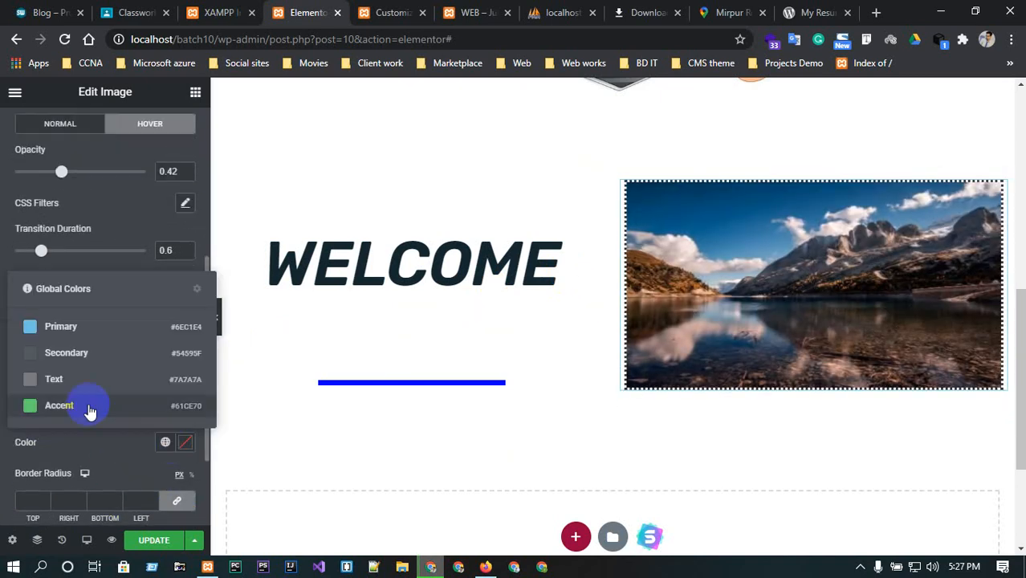
left_click(62, 405)
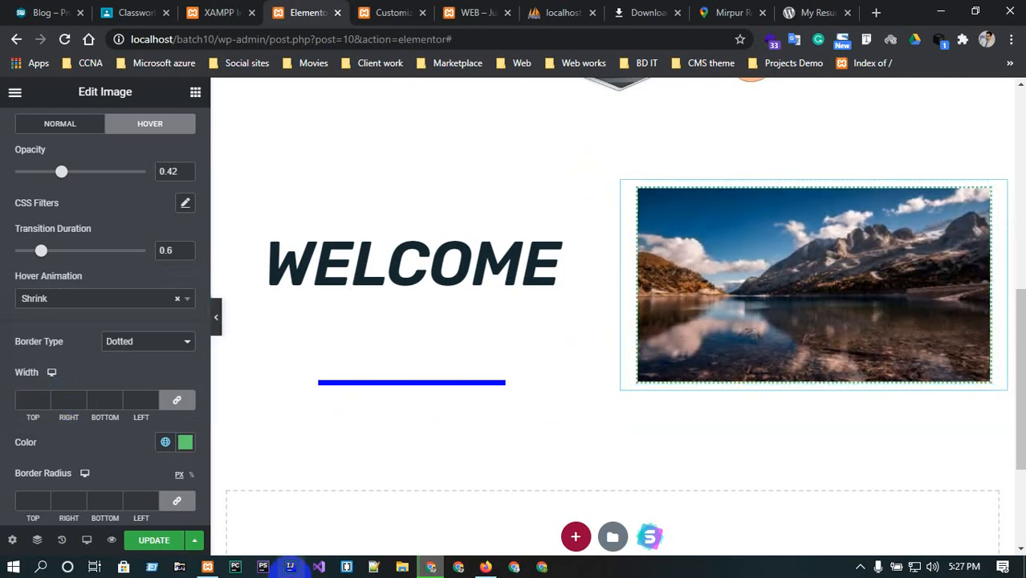
Set the image's entrance animation to Fade In under motion effects.
scroll(80, 297, "up", 2)
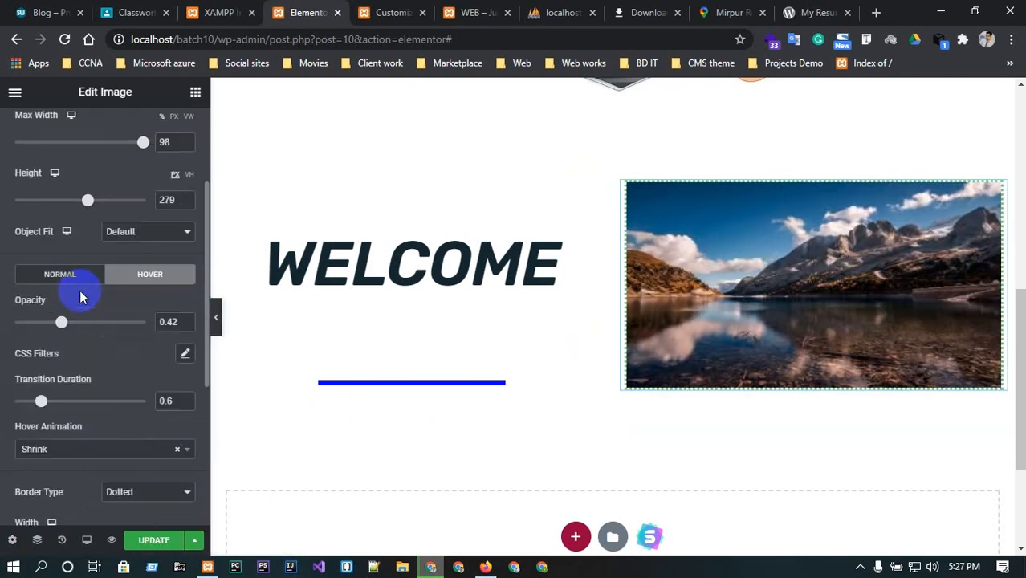
left_click(83, 274)
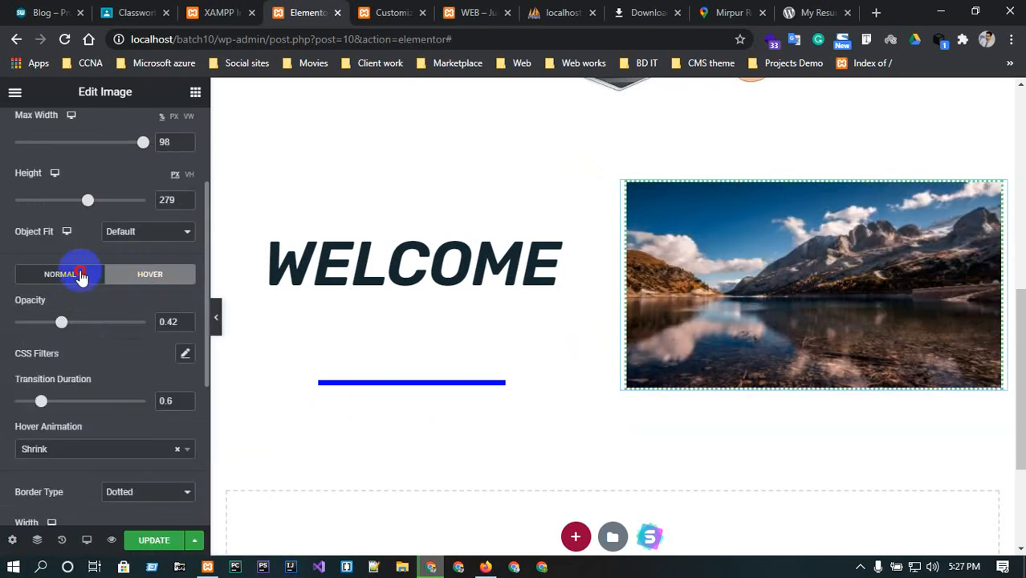
scroll(190, 200, "up", 3)
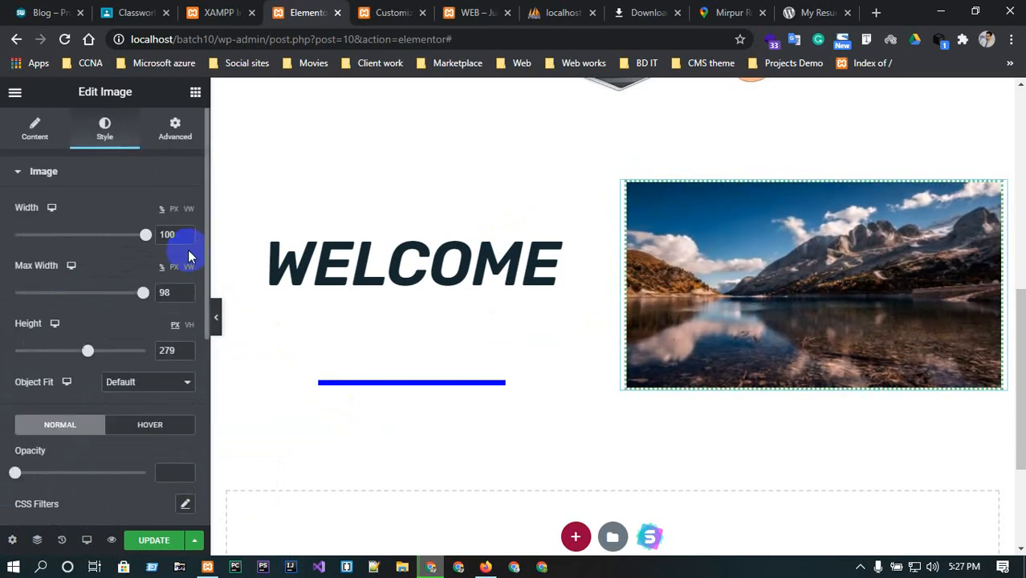
left_click(175, 138)
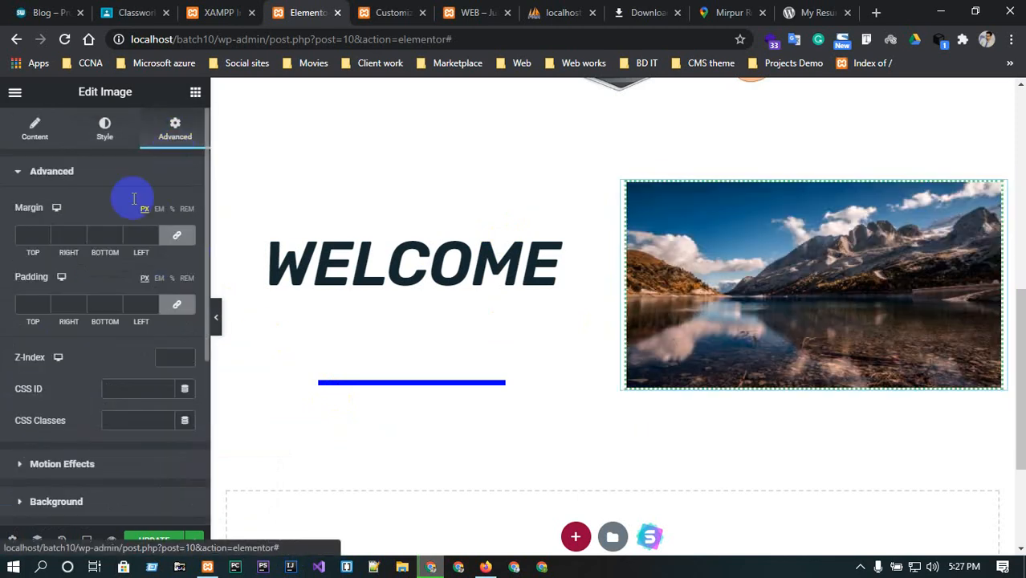
scroll(123, 410, "down", 3)
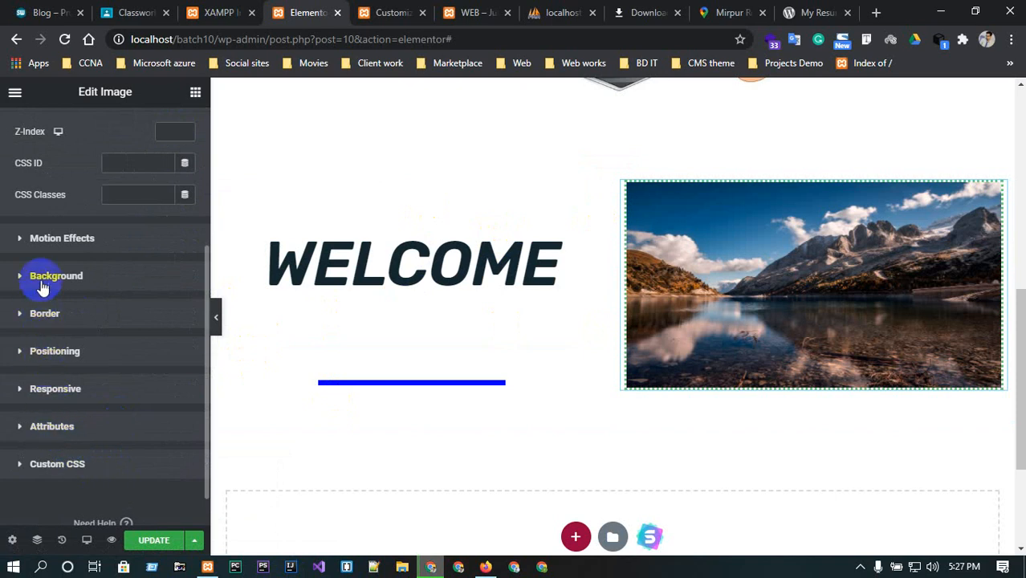
left_click(46, 239)
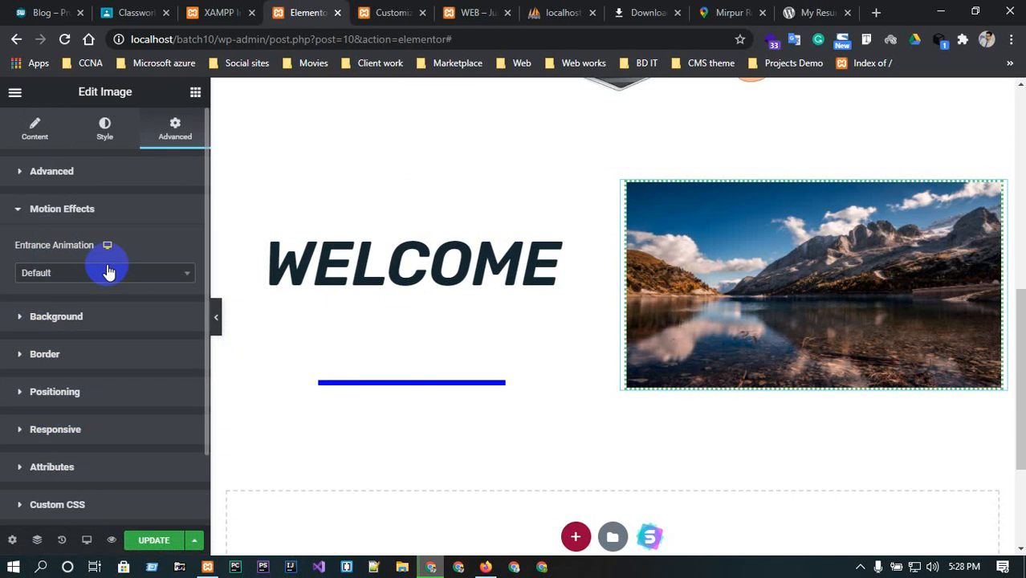
left_click(108, 273)
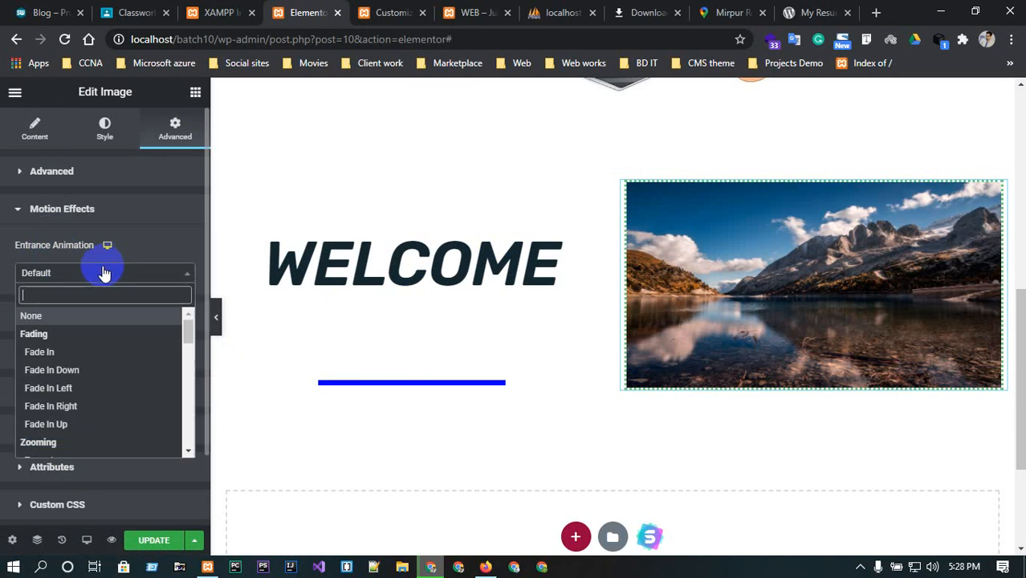
left_click(56, 354)
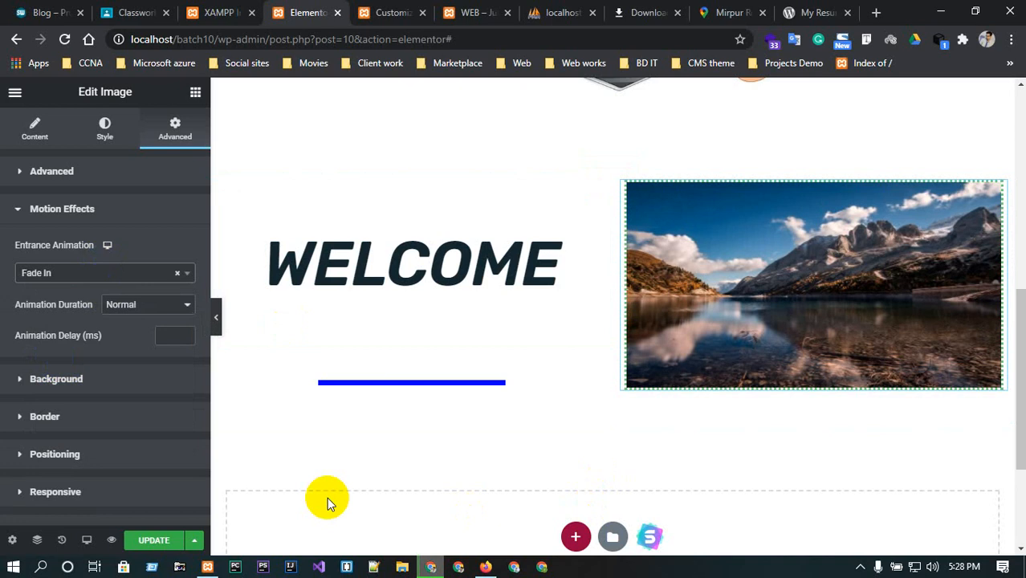
Change the image's entrance animation to Fade In Up and update the page.
left_click(137, 273)
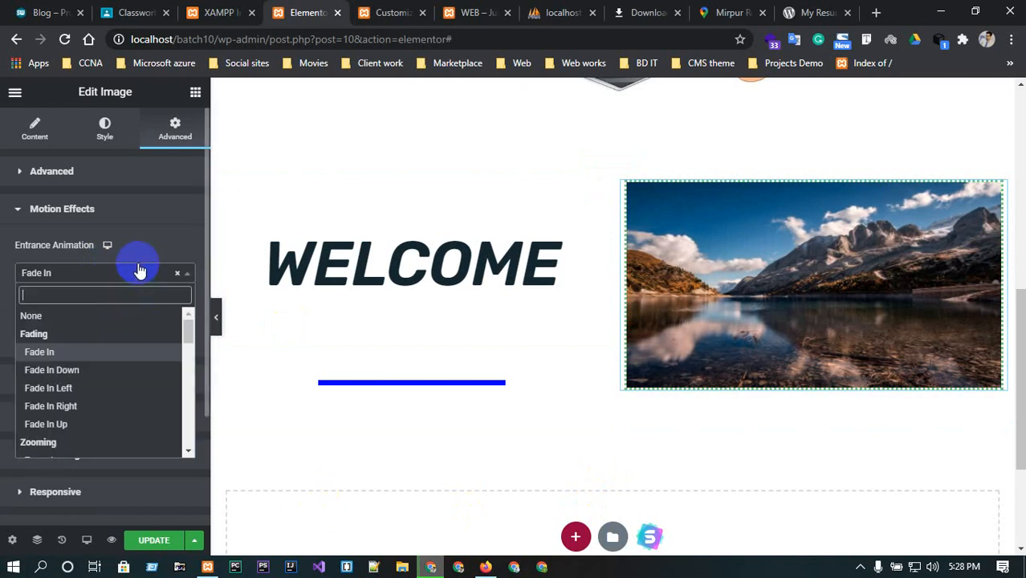
left_click(82, 426)
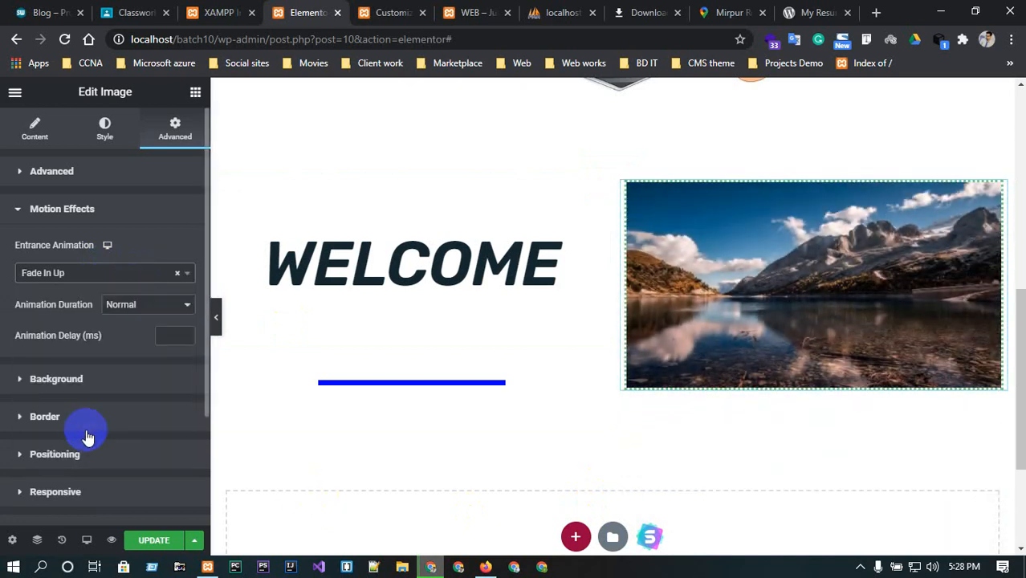
left_click(157, 543)
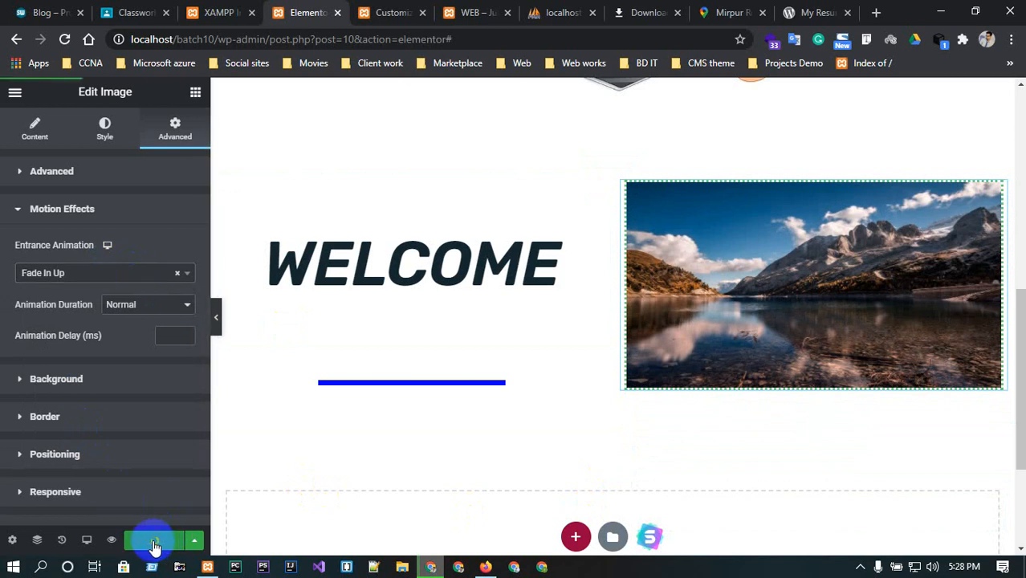
Hide the editor panel and scroll through the HOME page preview to check the welcome section.
left_click(215, 317)
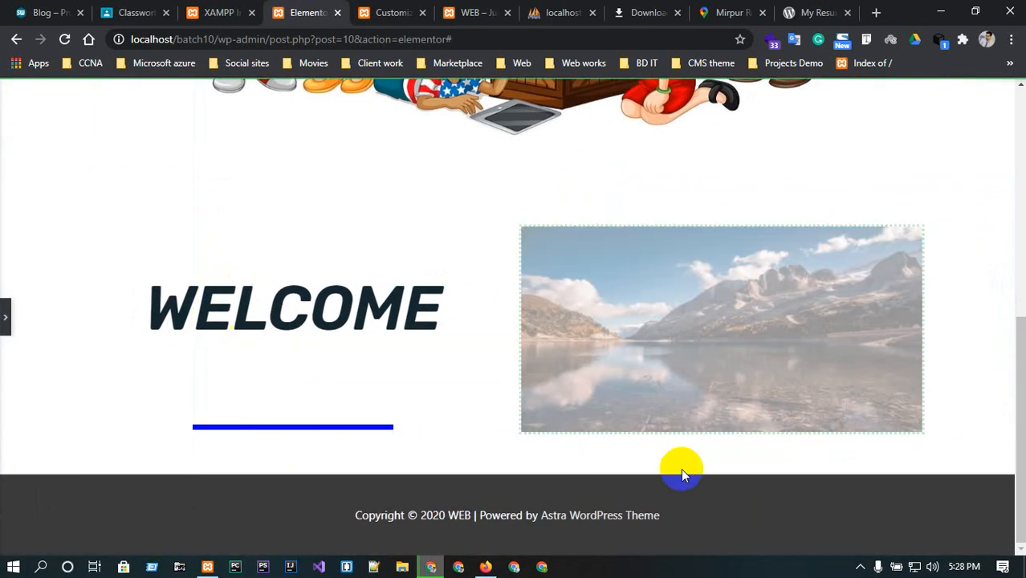
scroll(557, 414, "up", 6)
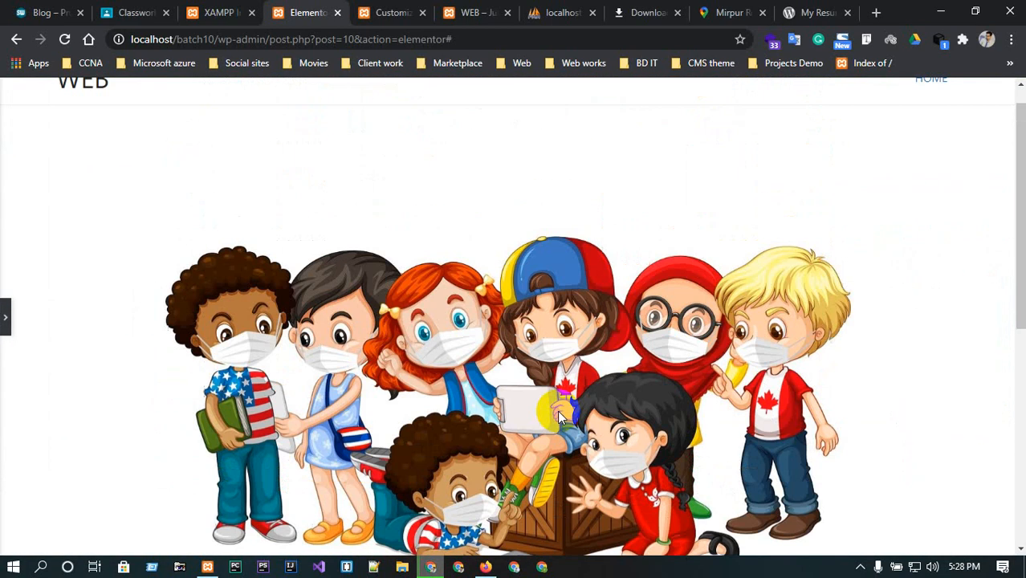
scroll(558, 412, "down", 6)
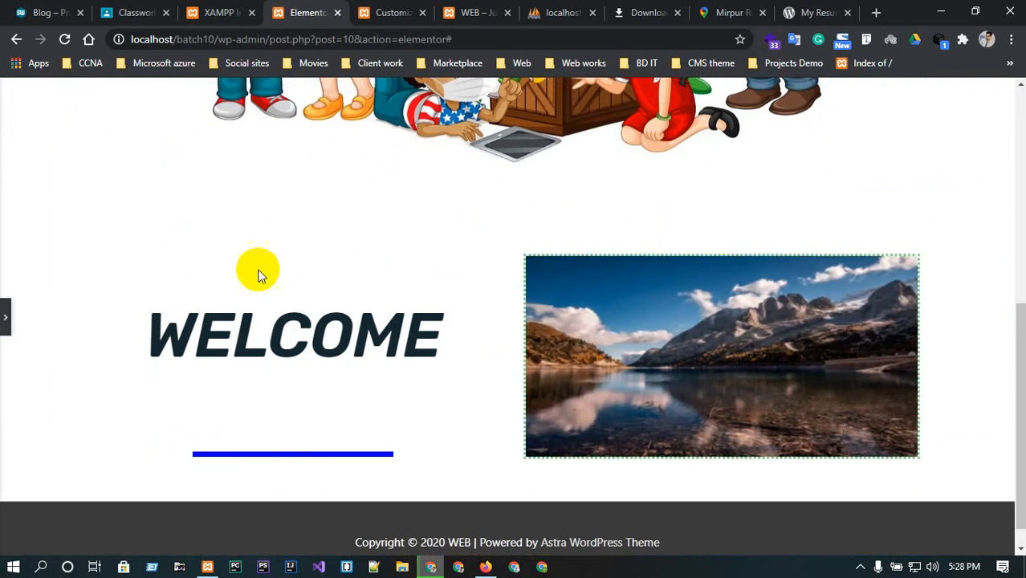
scroll(659, 335, "up", 2)
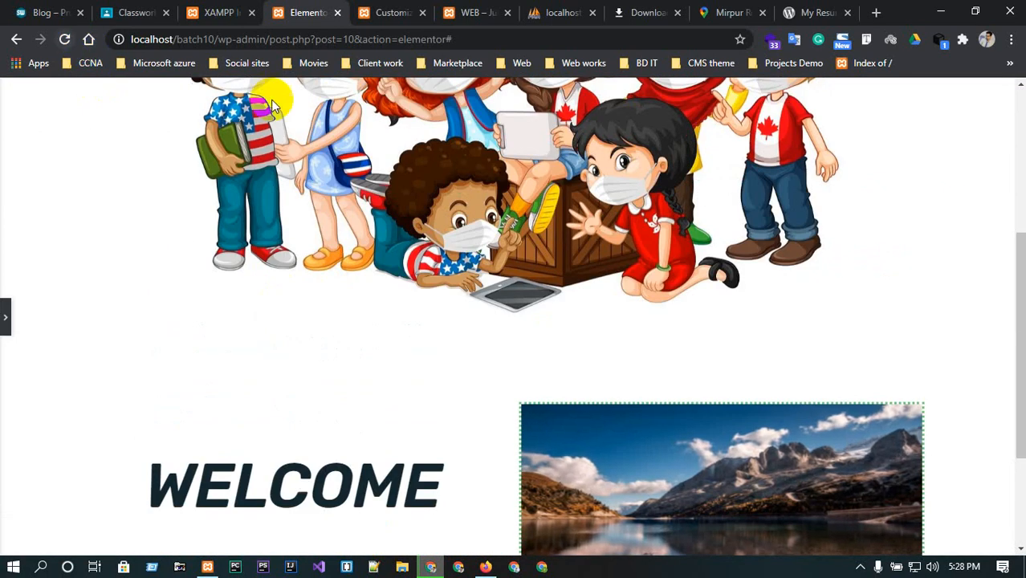
scroll(405, 145, "up", 4)
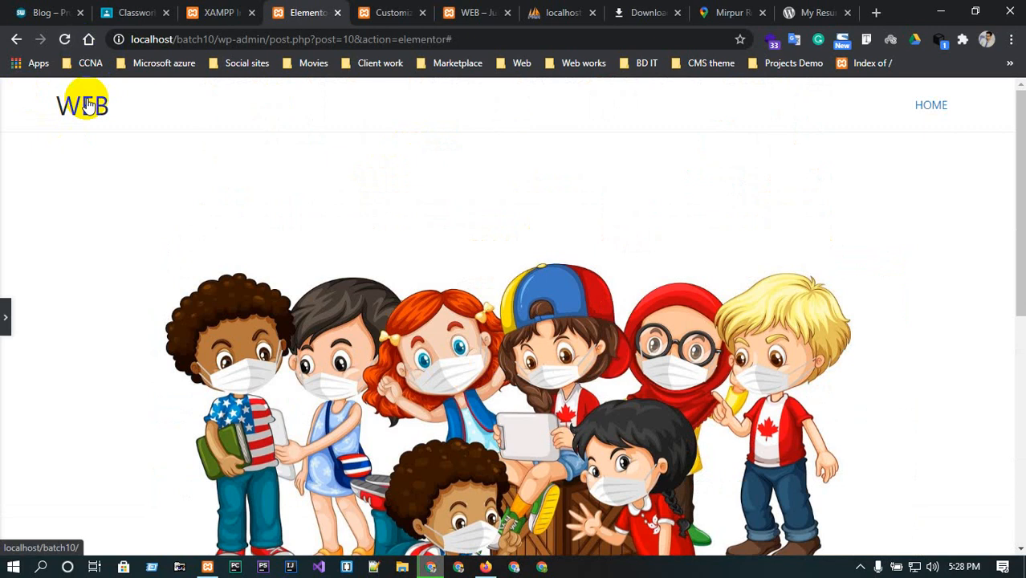
Switch to the live site, open the HOME page from the menu and scroll down to the welcome section.
left_click(390, 12)
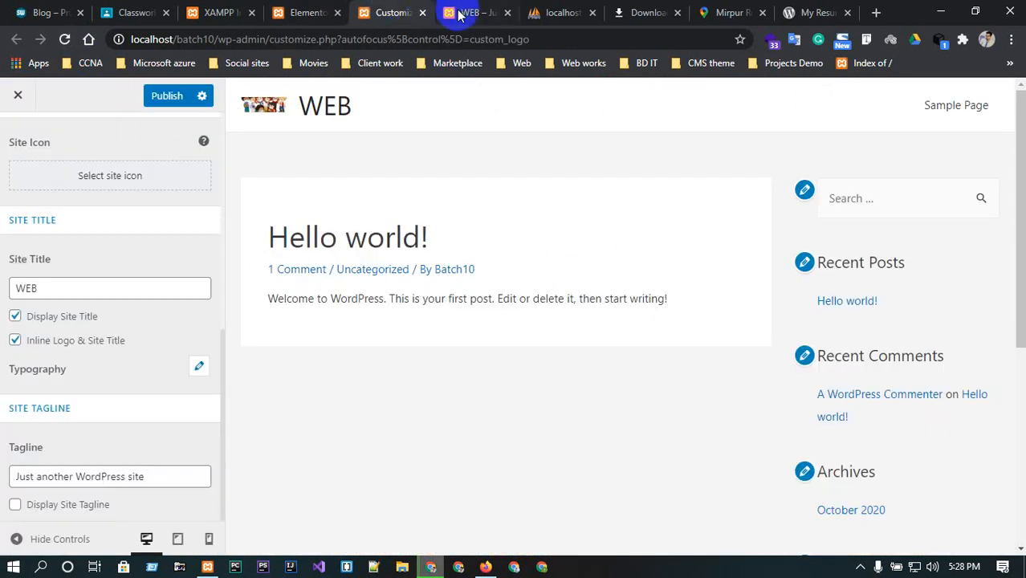
left_click(450, 12)
left_click(66, 131)
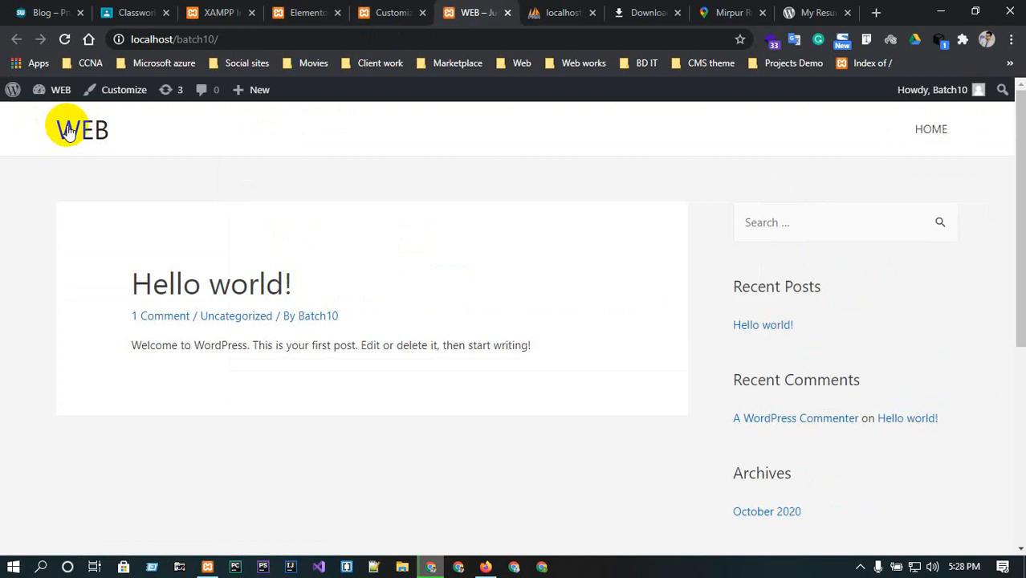
left_click(931, 129)
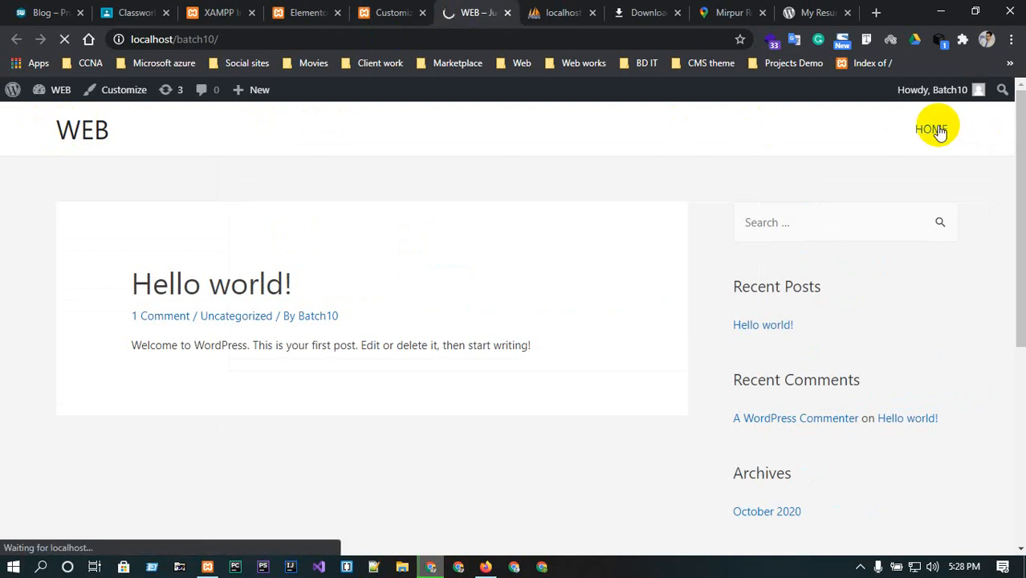
scroll(617, 347, "down", 3)
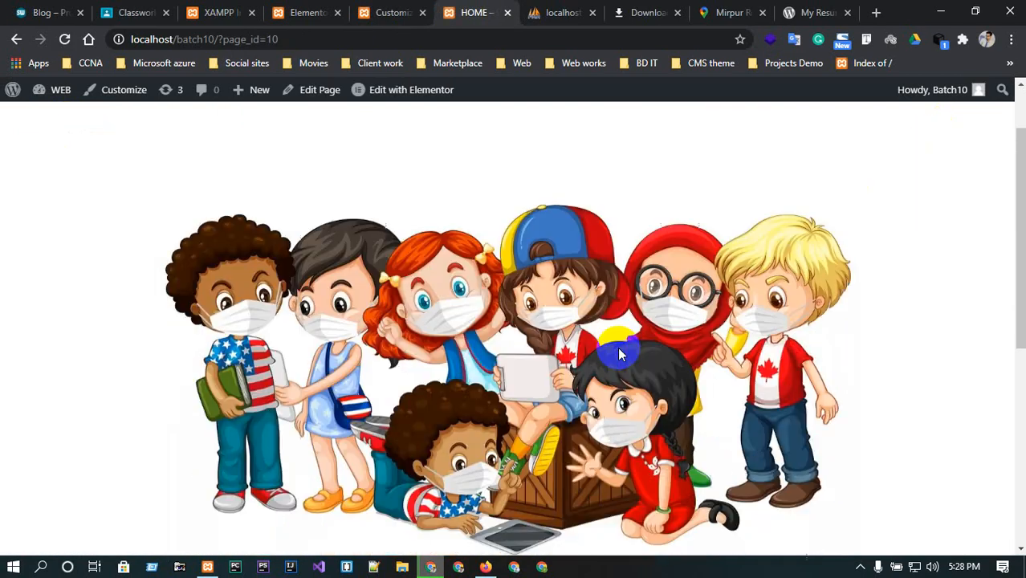
scroll(618, 354, "down", 3)
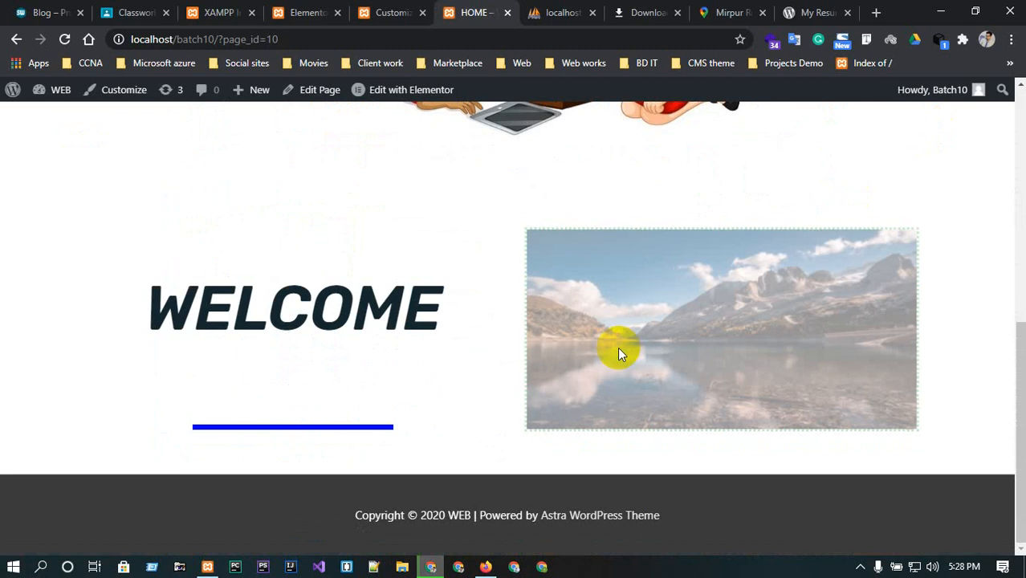